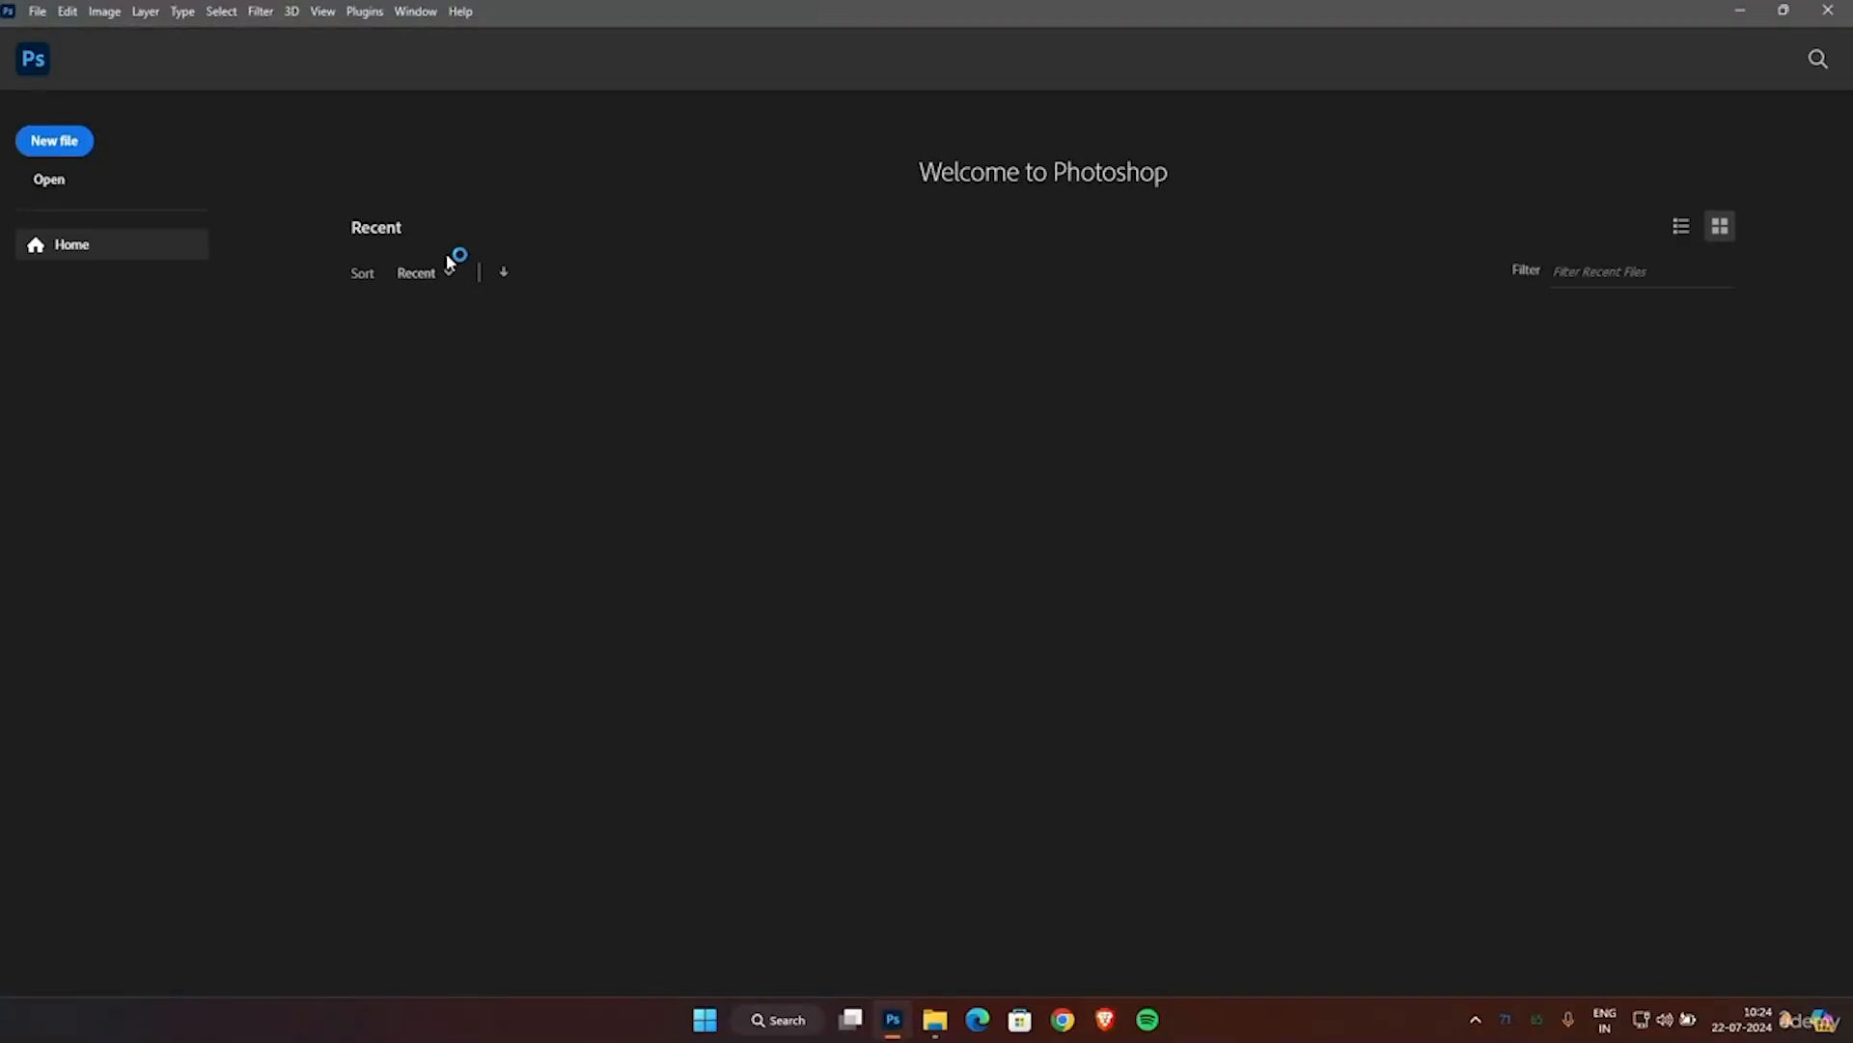
Create a new portrait RGB document of 1752 x 2715 pixels at 118.11 pixels/centimeter with a white background.
left_click(38, 141)
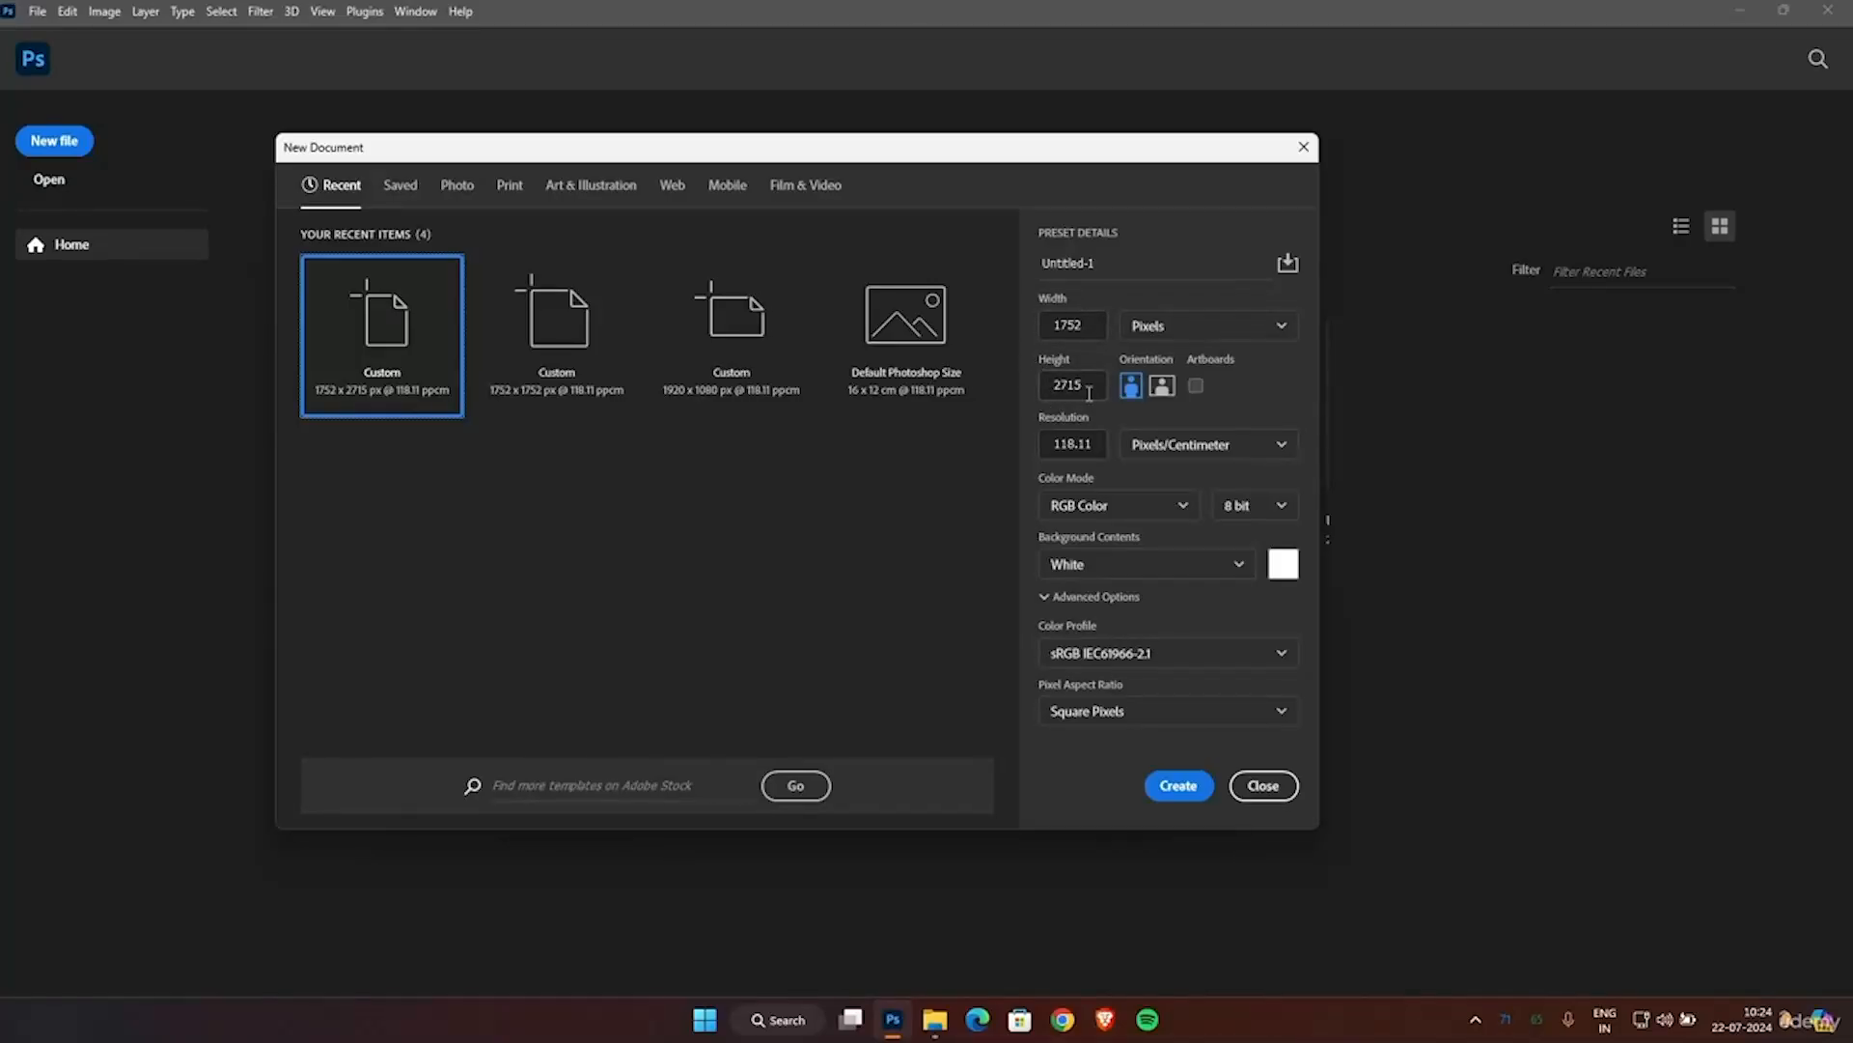
left_click(1176, 787)
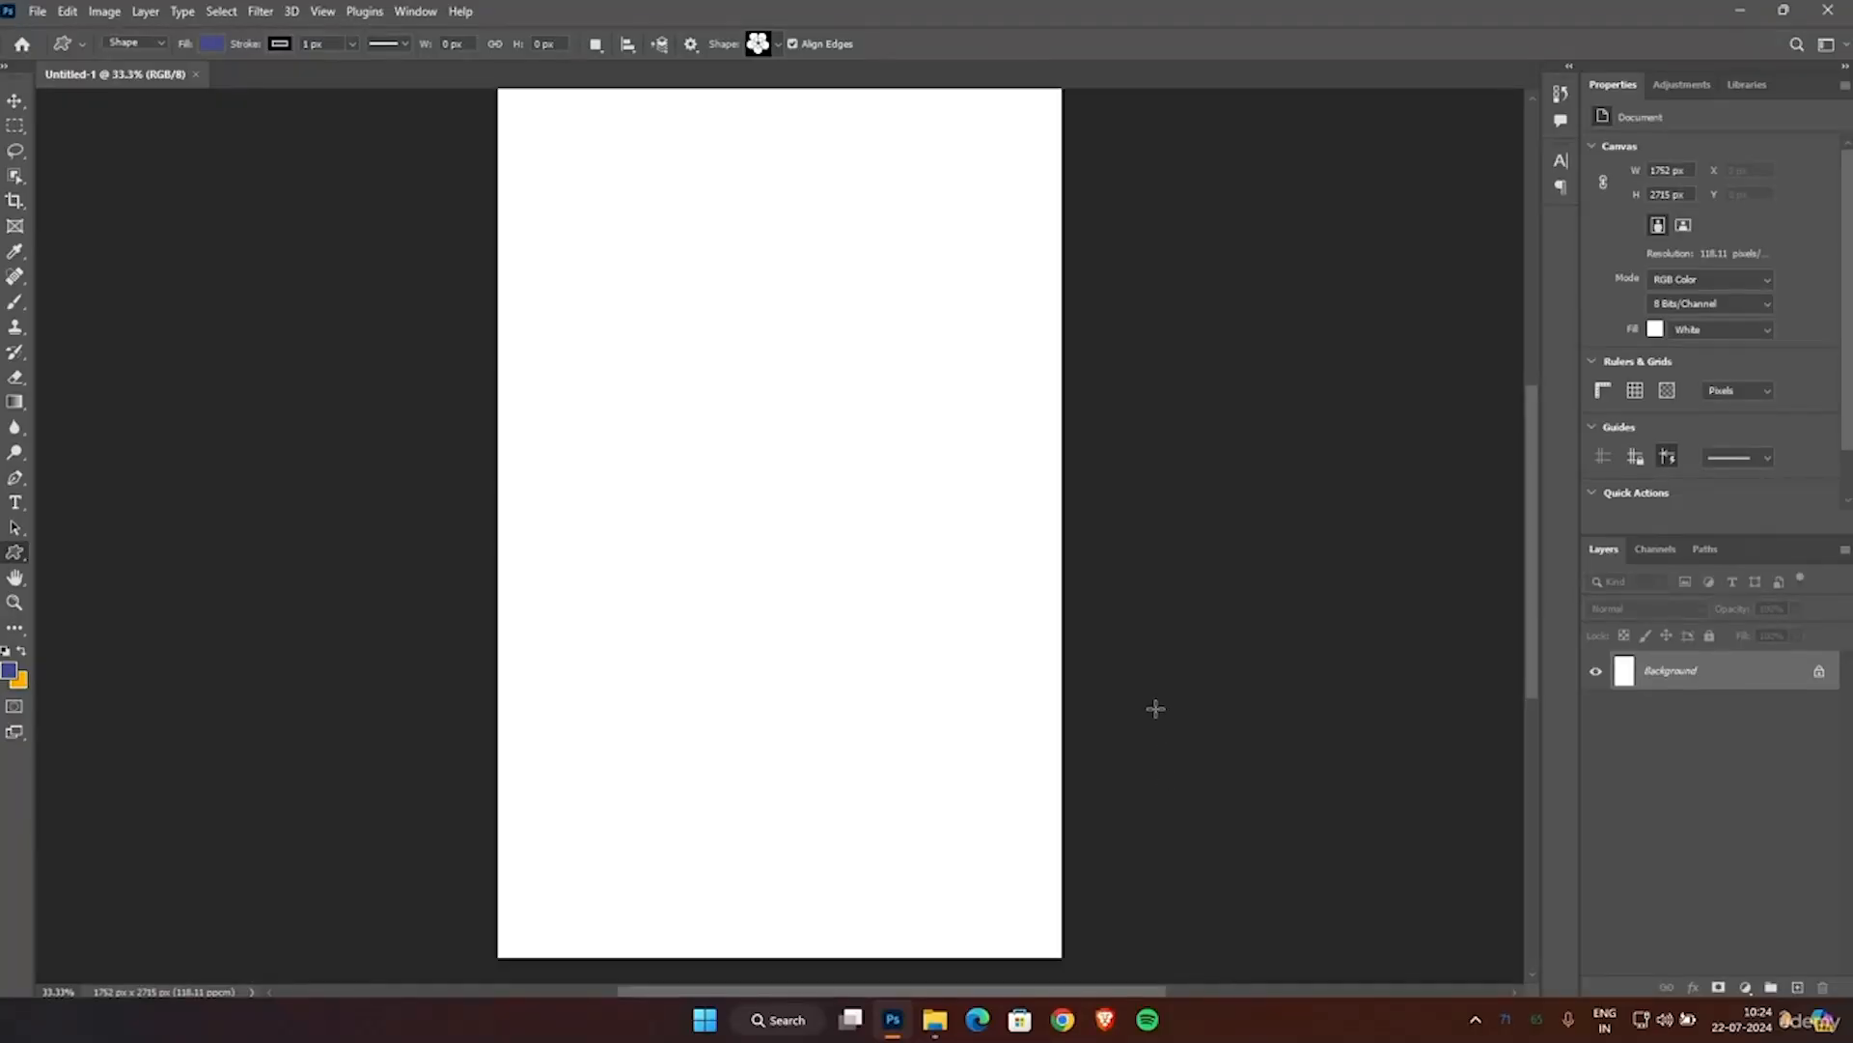
scroll(1155, 710, "up", 2)
scroll(1155, 710, "down", 2)
scroll(1155, 709, "up", 1)
left_click(14, 100)
scroll(780, 311, "up", 3)
scroll(780, 310, "down", 1)
scroll(780, 310, "down", 1)
scroll(780, 311, "down", 1)
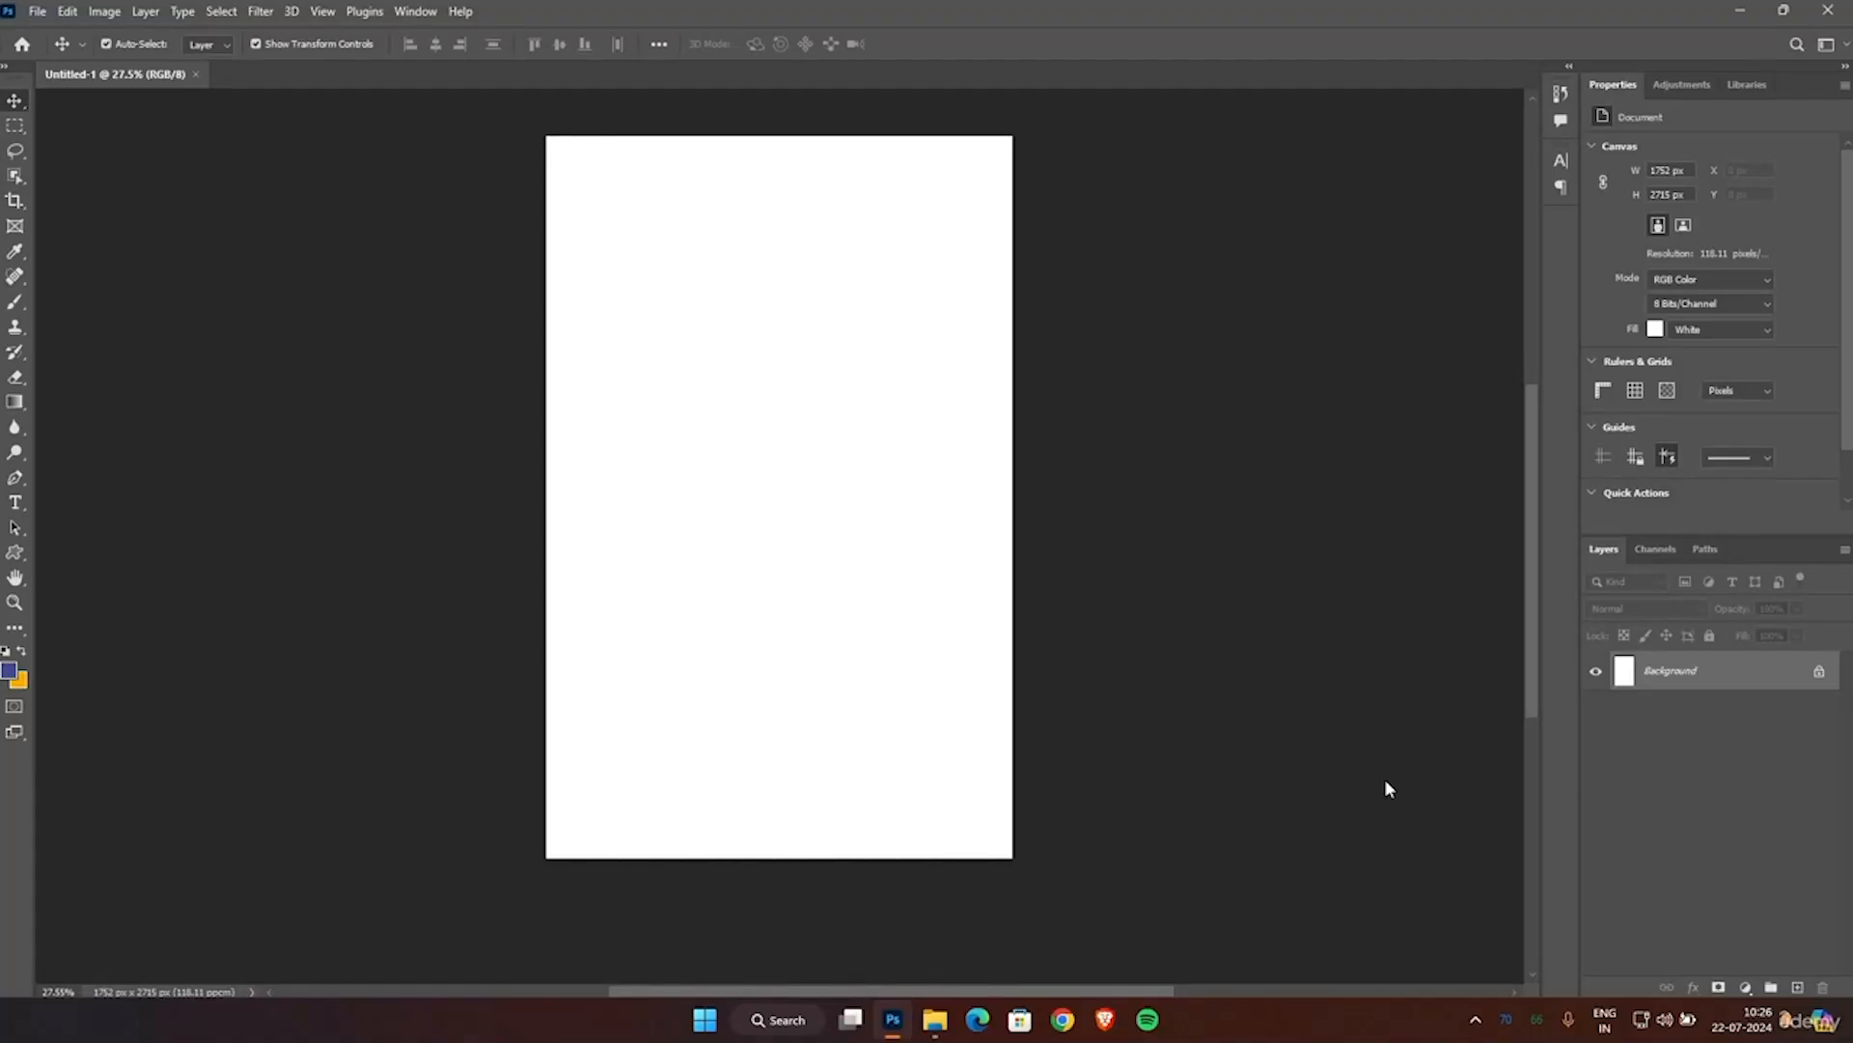
scroll(1385, 781, "up", 2)
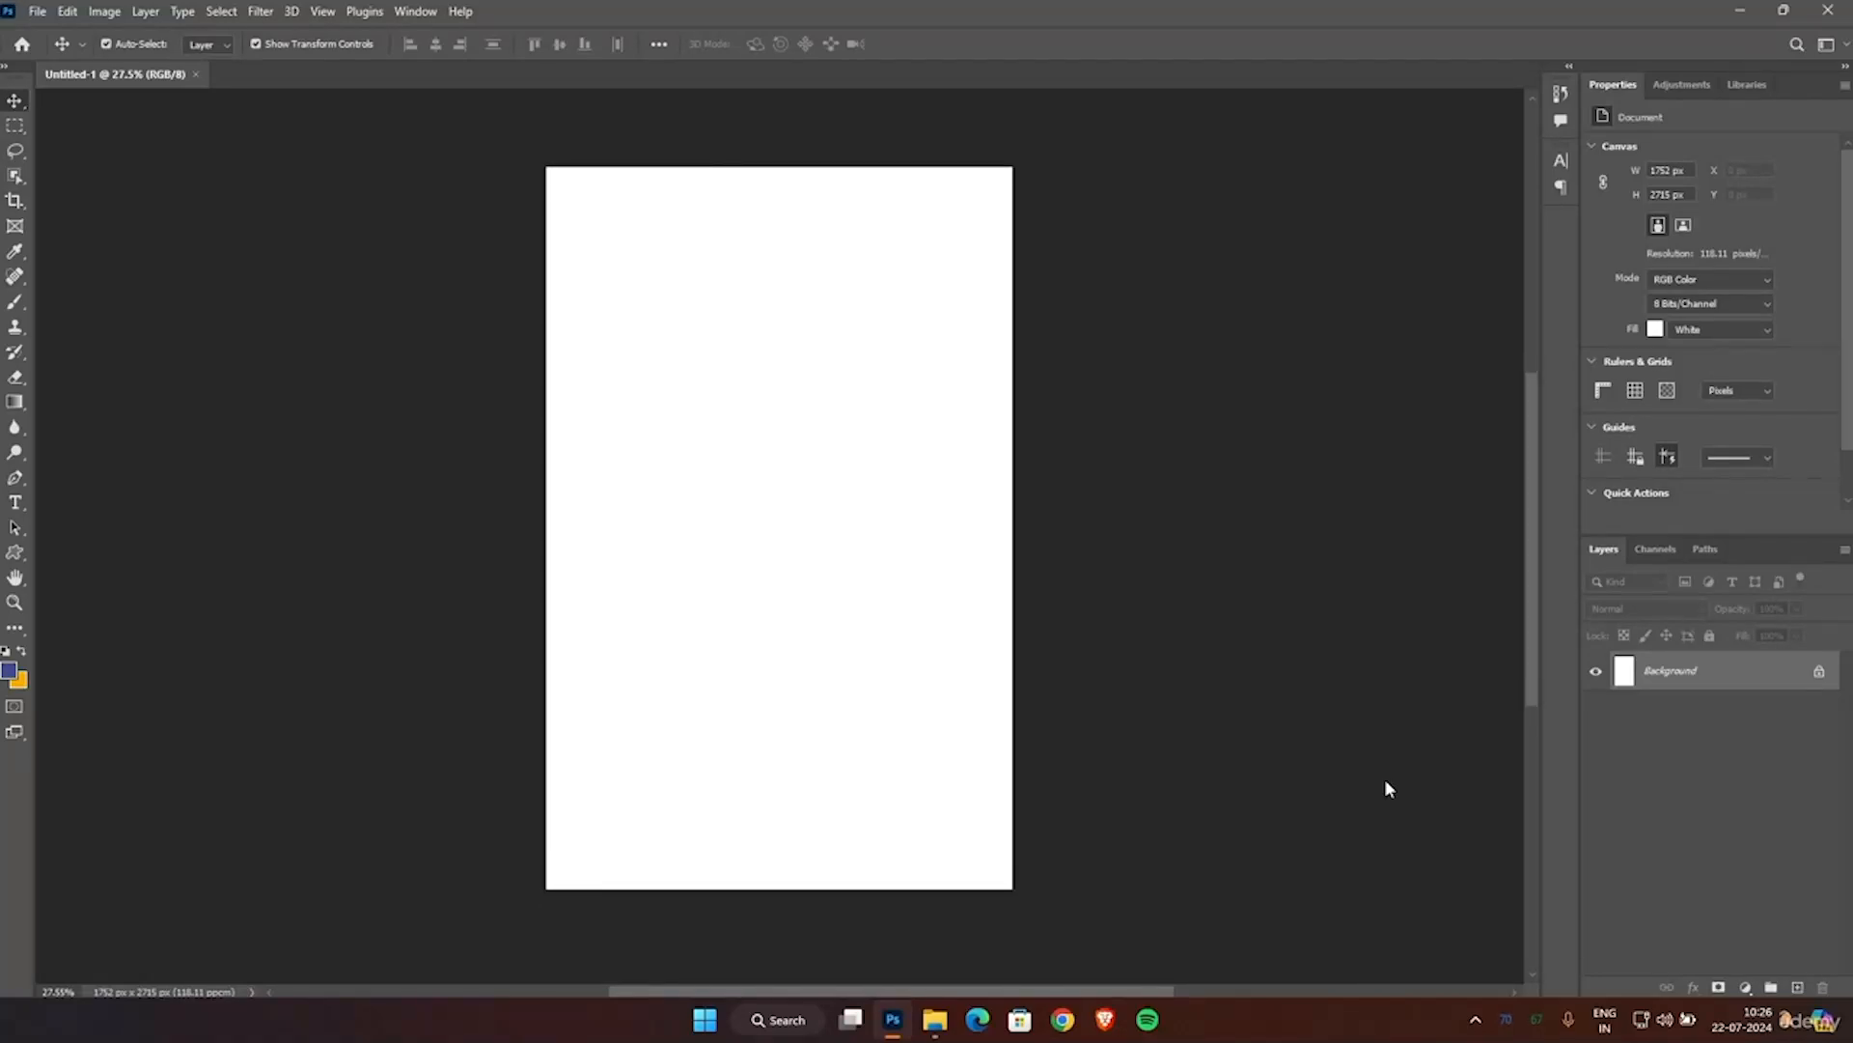
Add a new layer above the background and start a Pen tool shape just outside the canvas's left edge, below mid-height.
left_click(1805, 987)
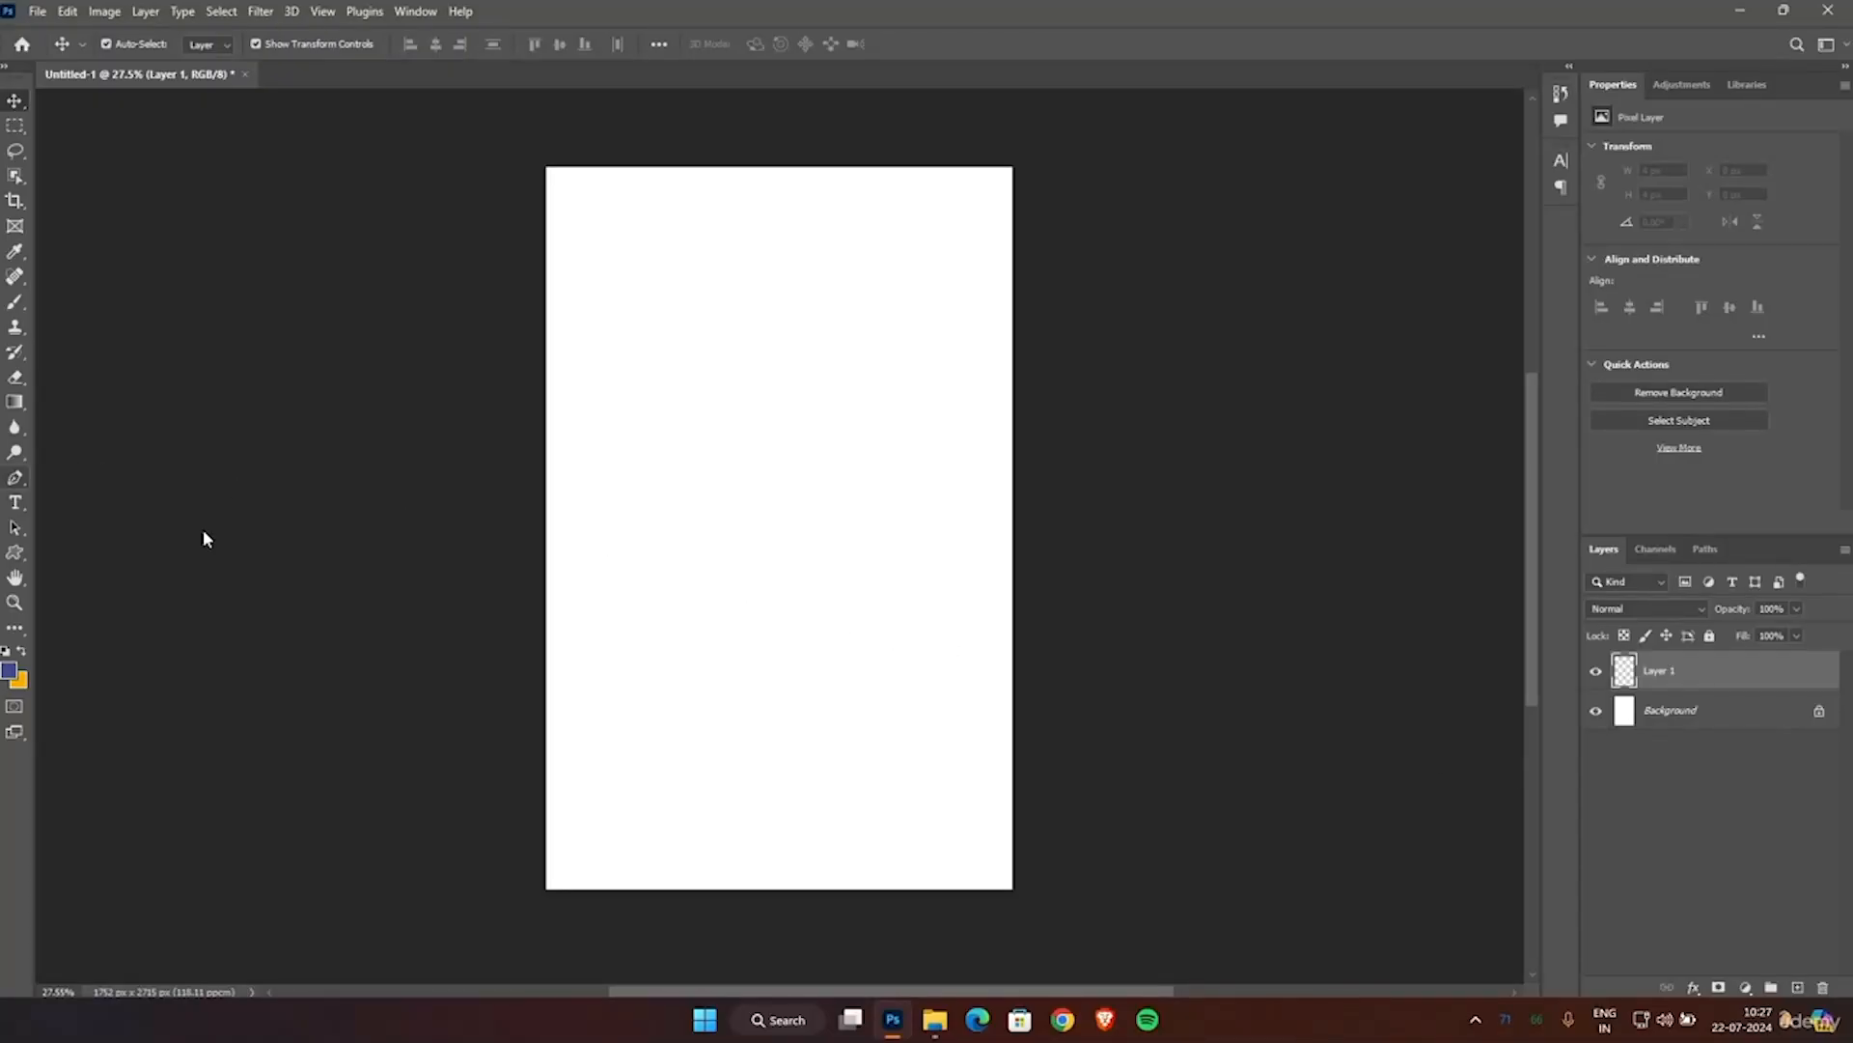
left_click(118, 477)
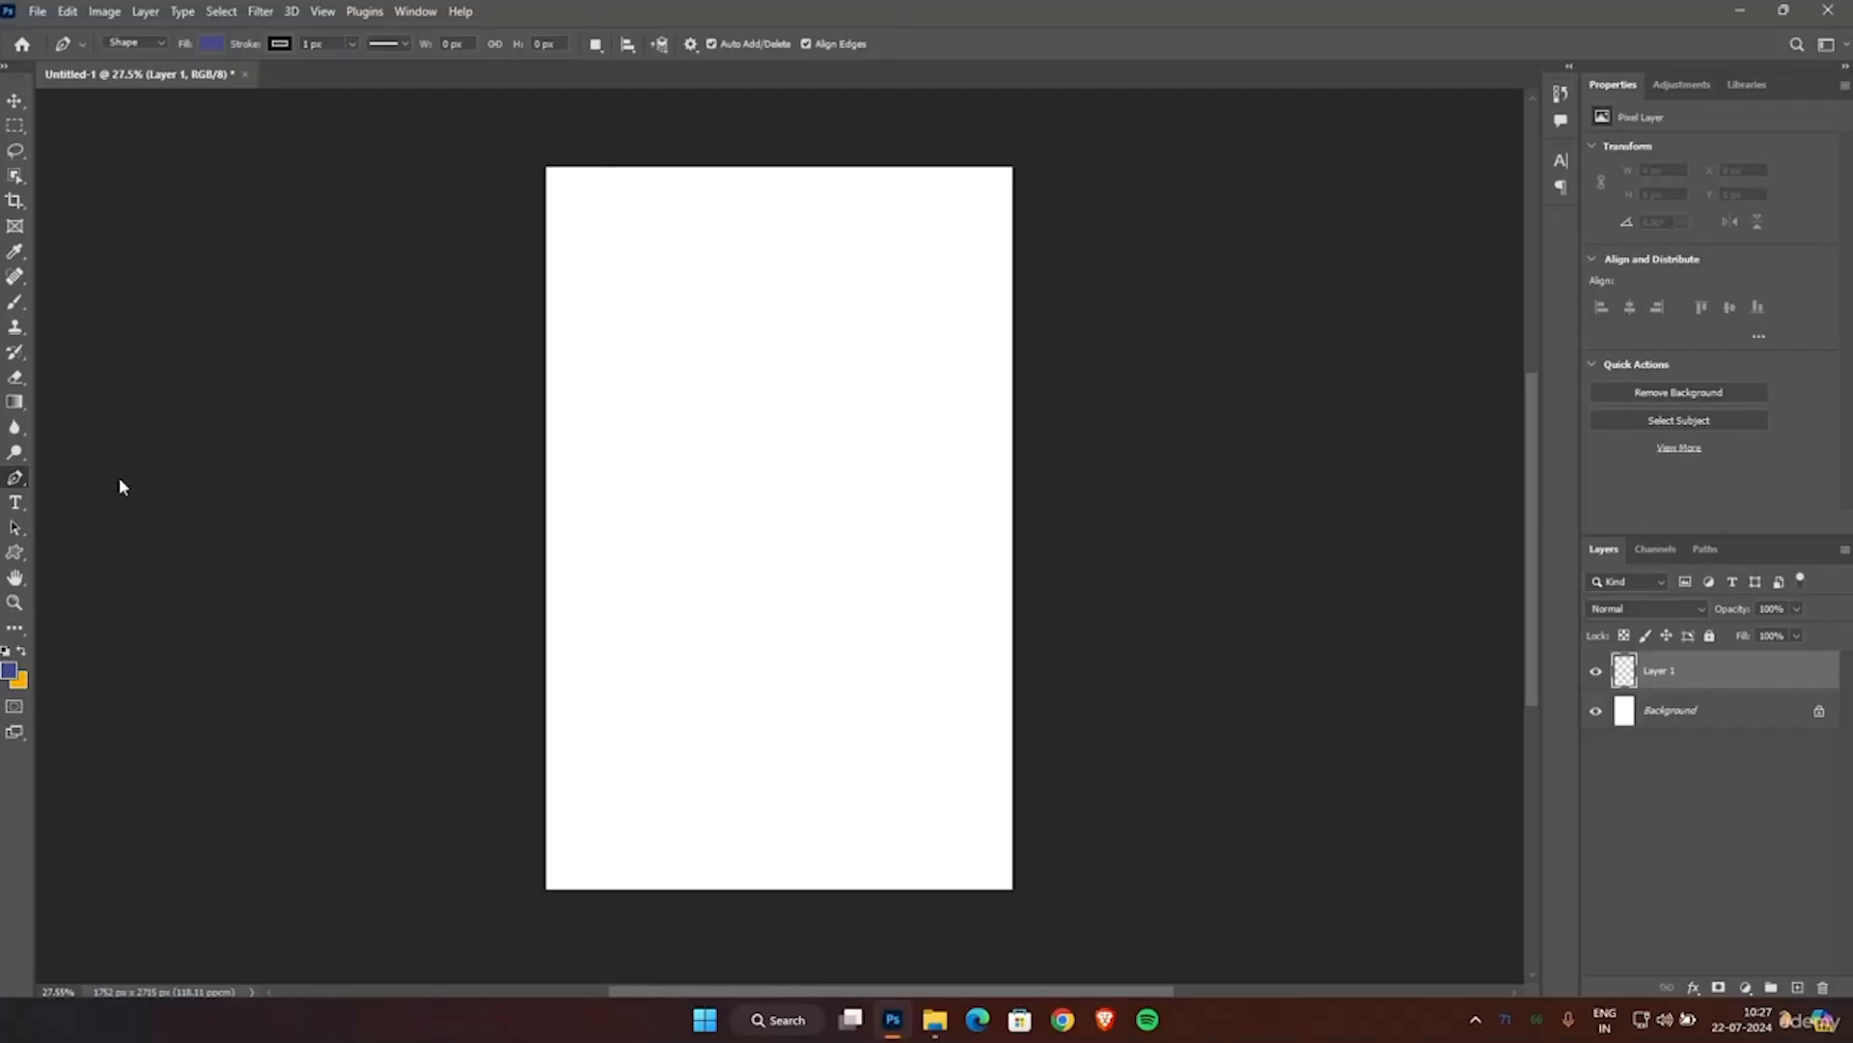
left_click(517, 638)
left_click_drag(623, 684, 641, 669)
left_click_drag(641, 669, 679, 656)
key("ctrl+z")
key("ctrl+z")
key("ctrl+z")
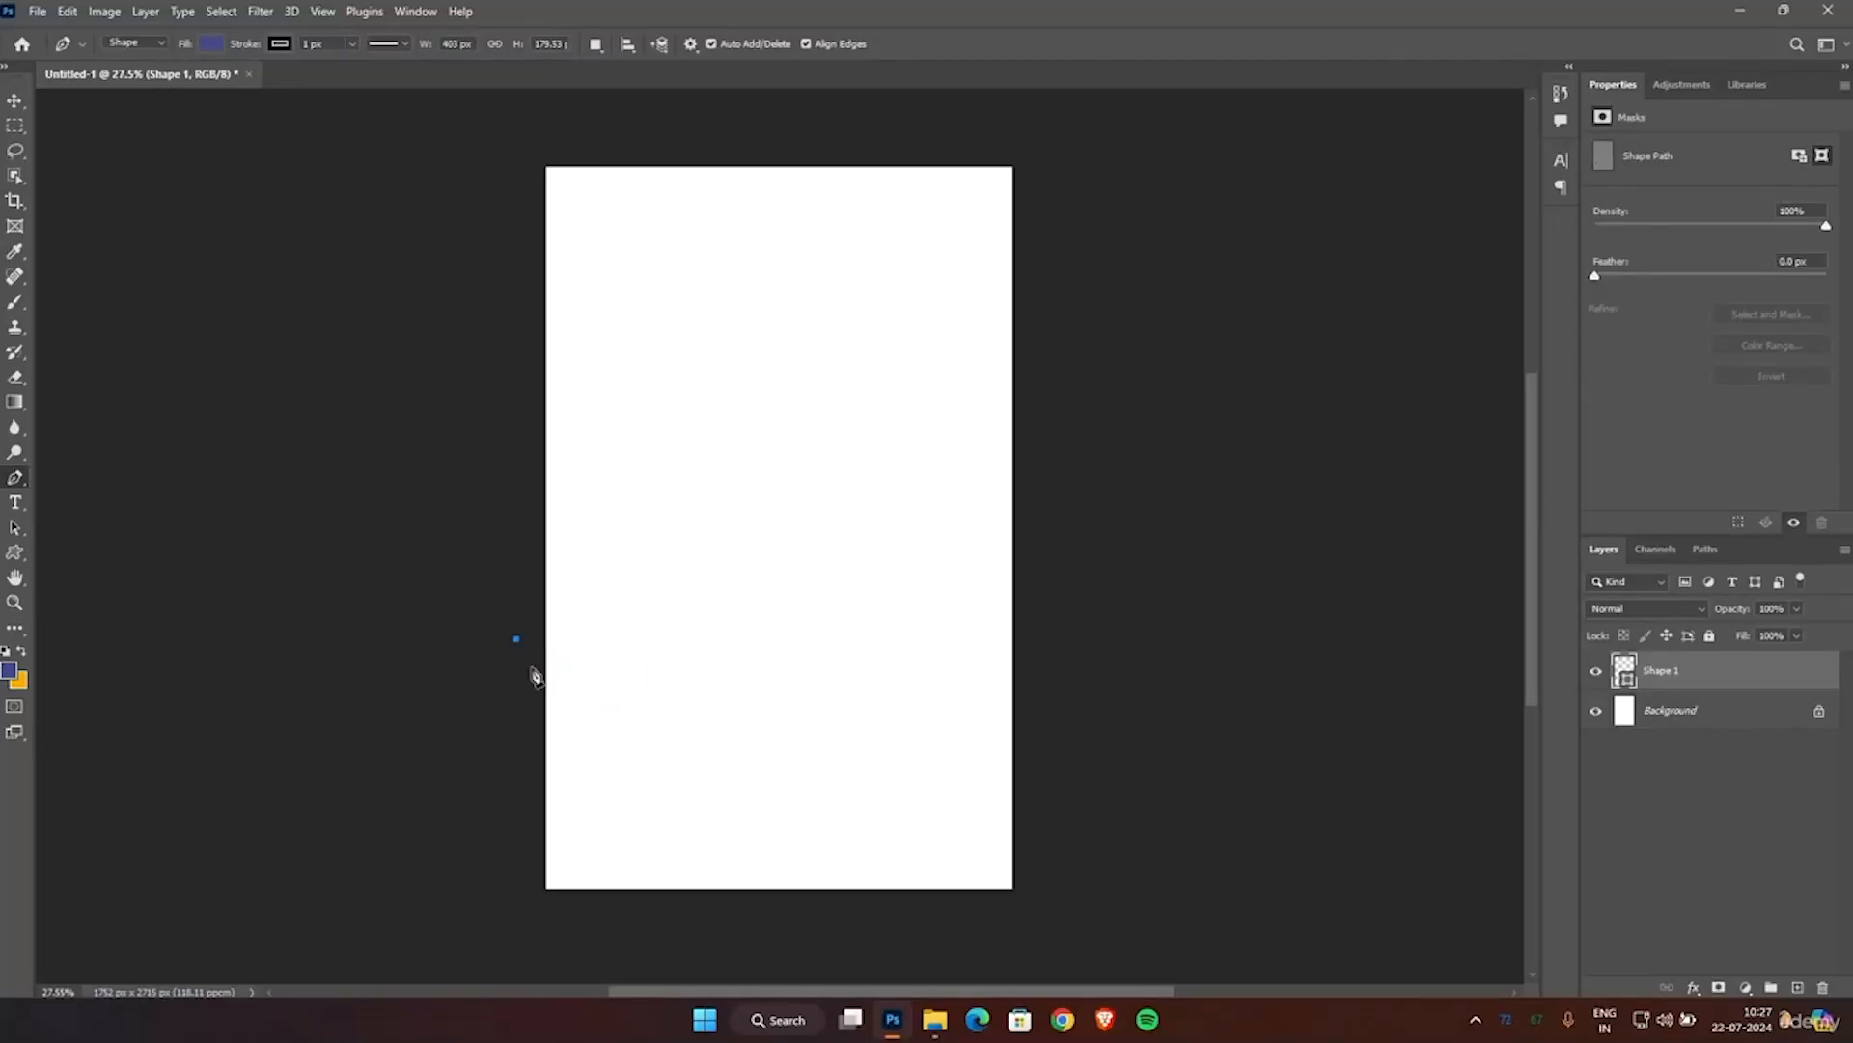
Draw a wavy, dripping lower edge across the canvas with the Pen tool and close the shape around the canvas's upper part.
left_click_drag(626, 683, 1018, 658)
left_click_drag(1040, 657, 1045, 628)
left_click(1081, 448)
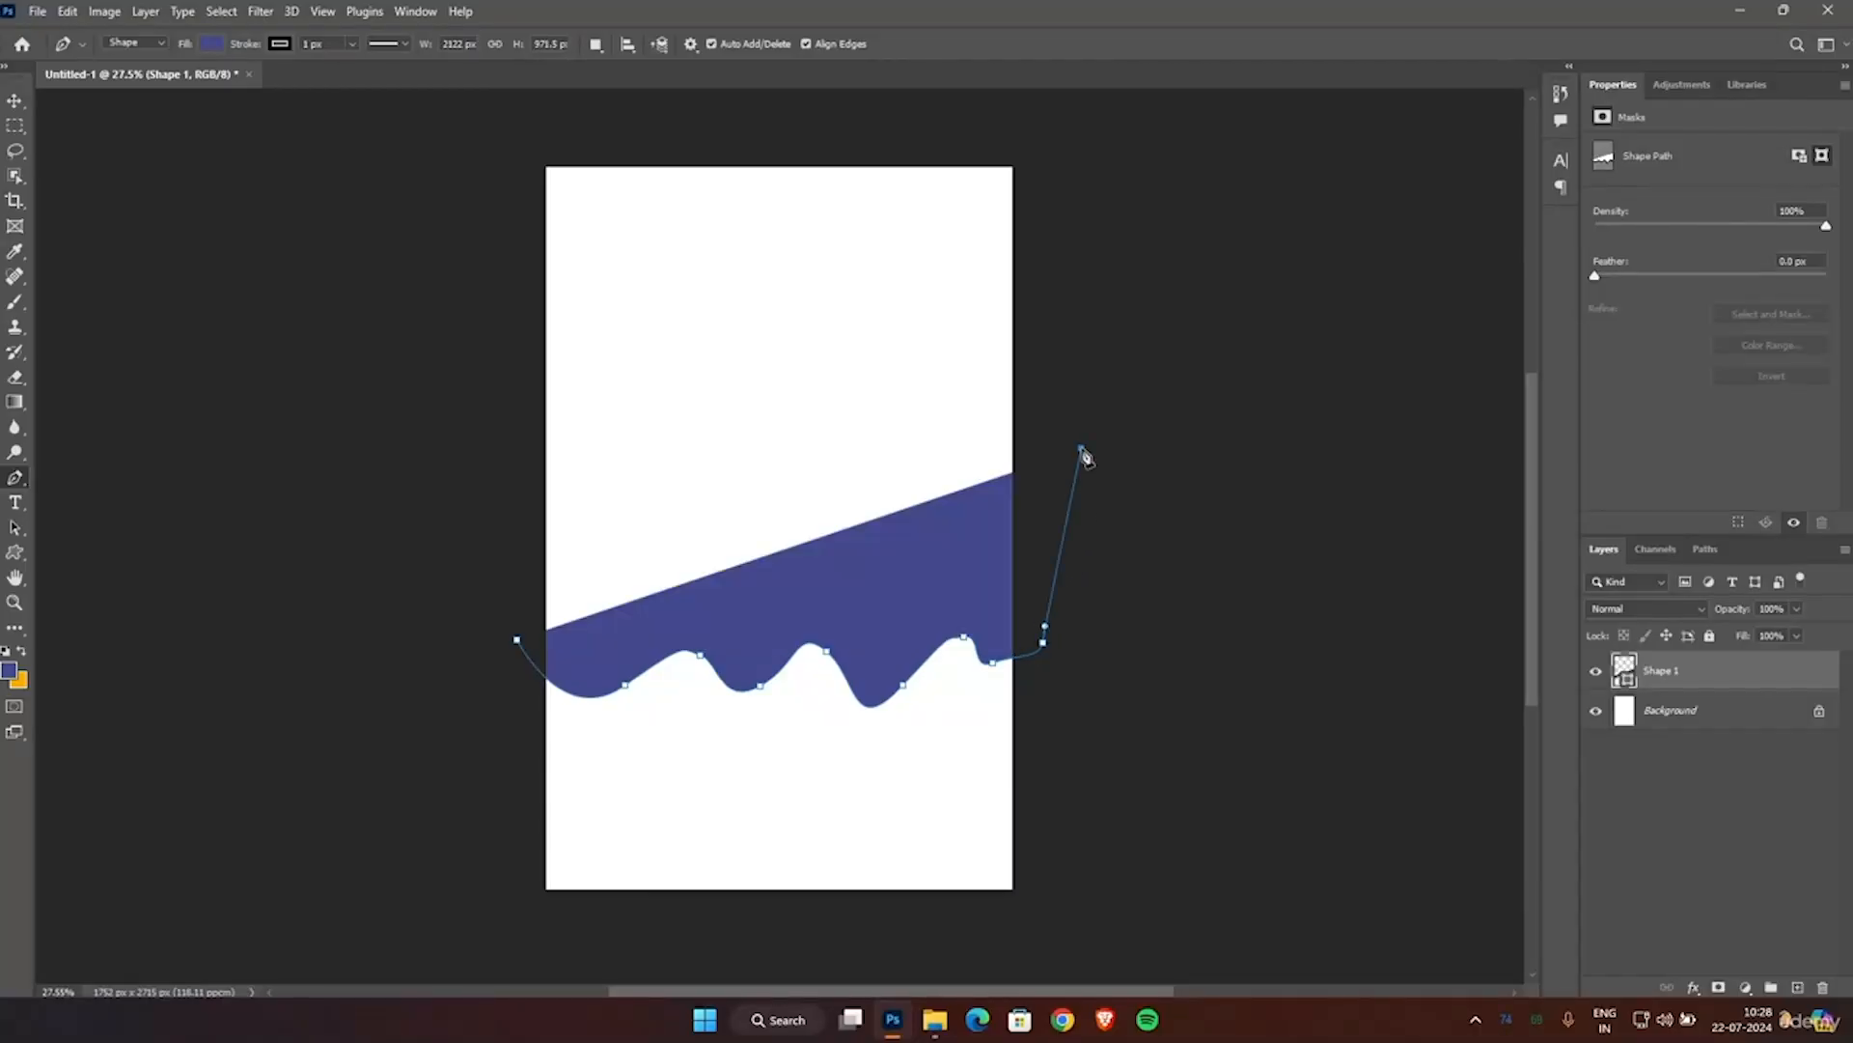
left_click(1052, 130)
left_click(525, 126)
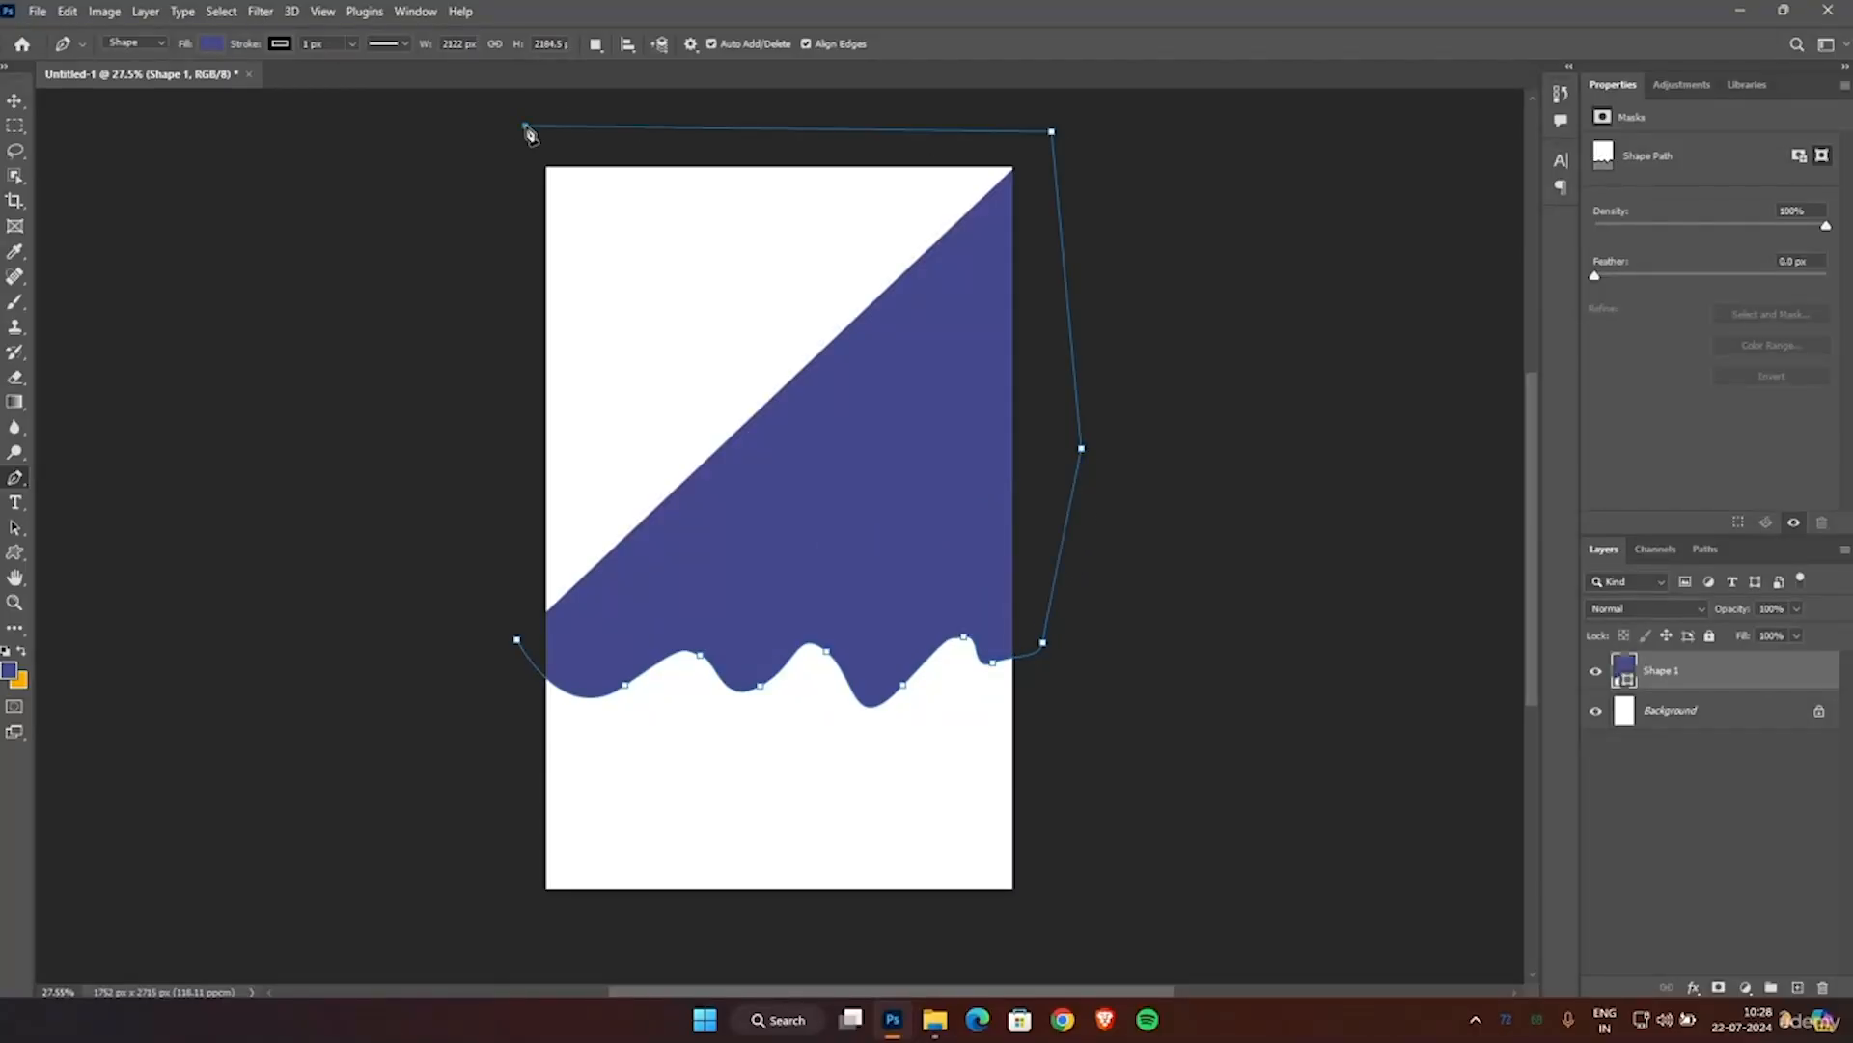
left_click(519, 641)
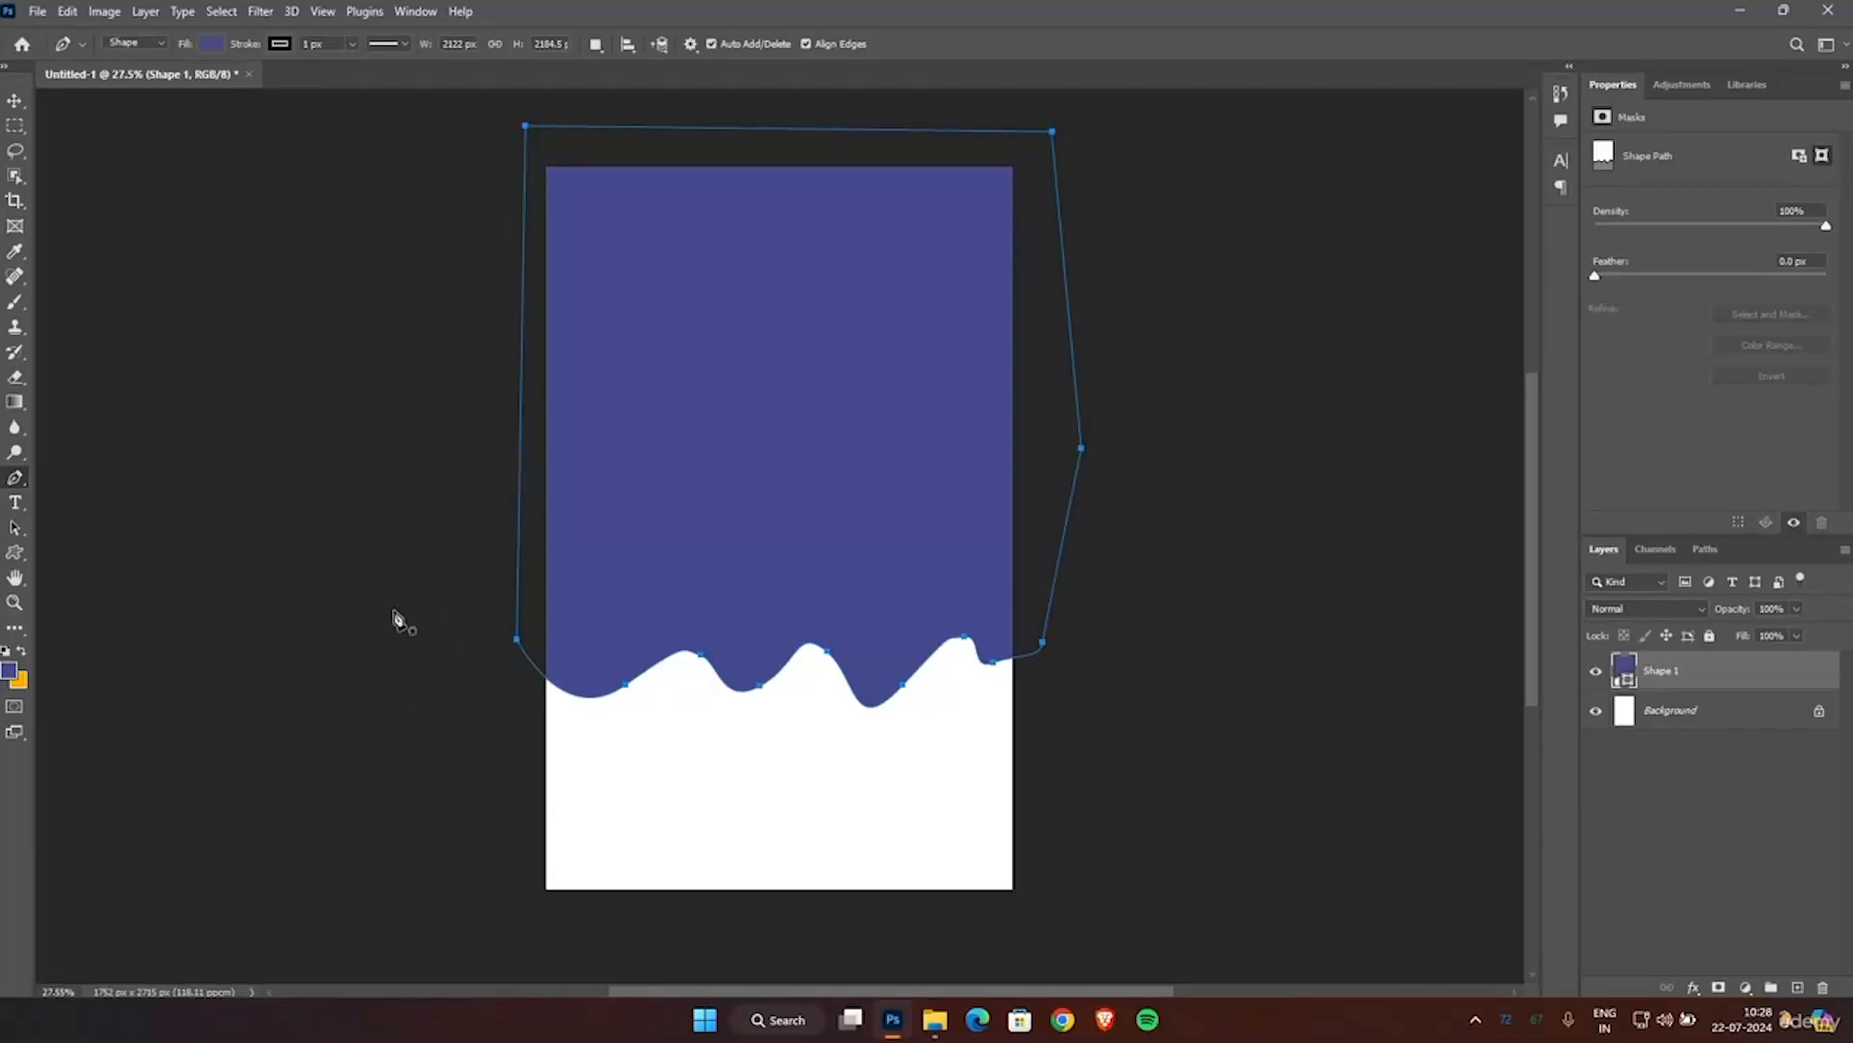
Distort the drip shape by pulling its lower right corner outward, adjust its upper left corner slightly, and apply the transform.
scroll(394, 621, "up", 1)
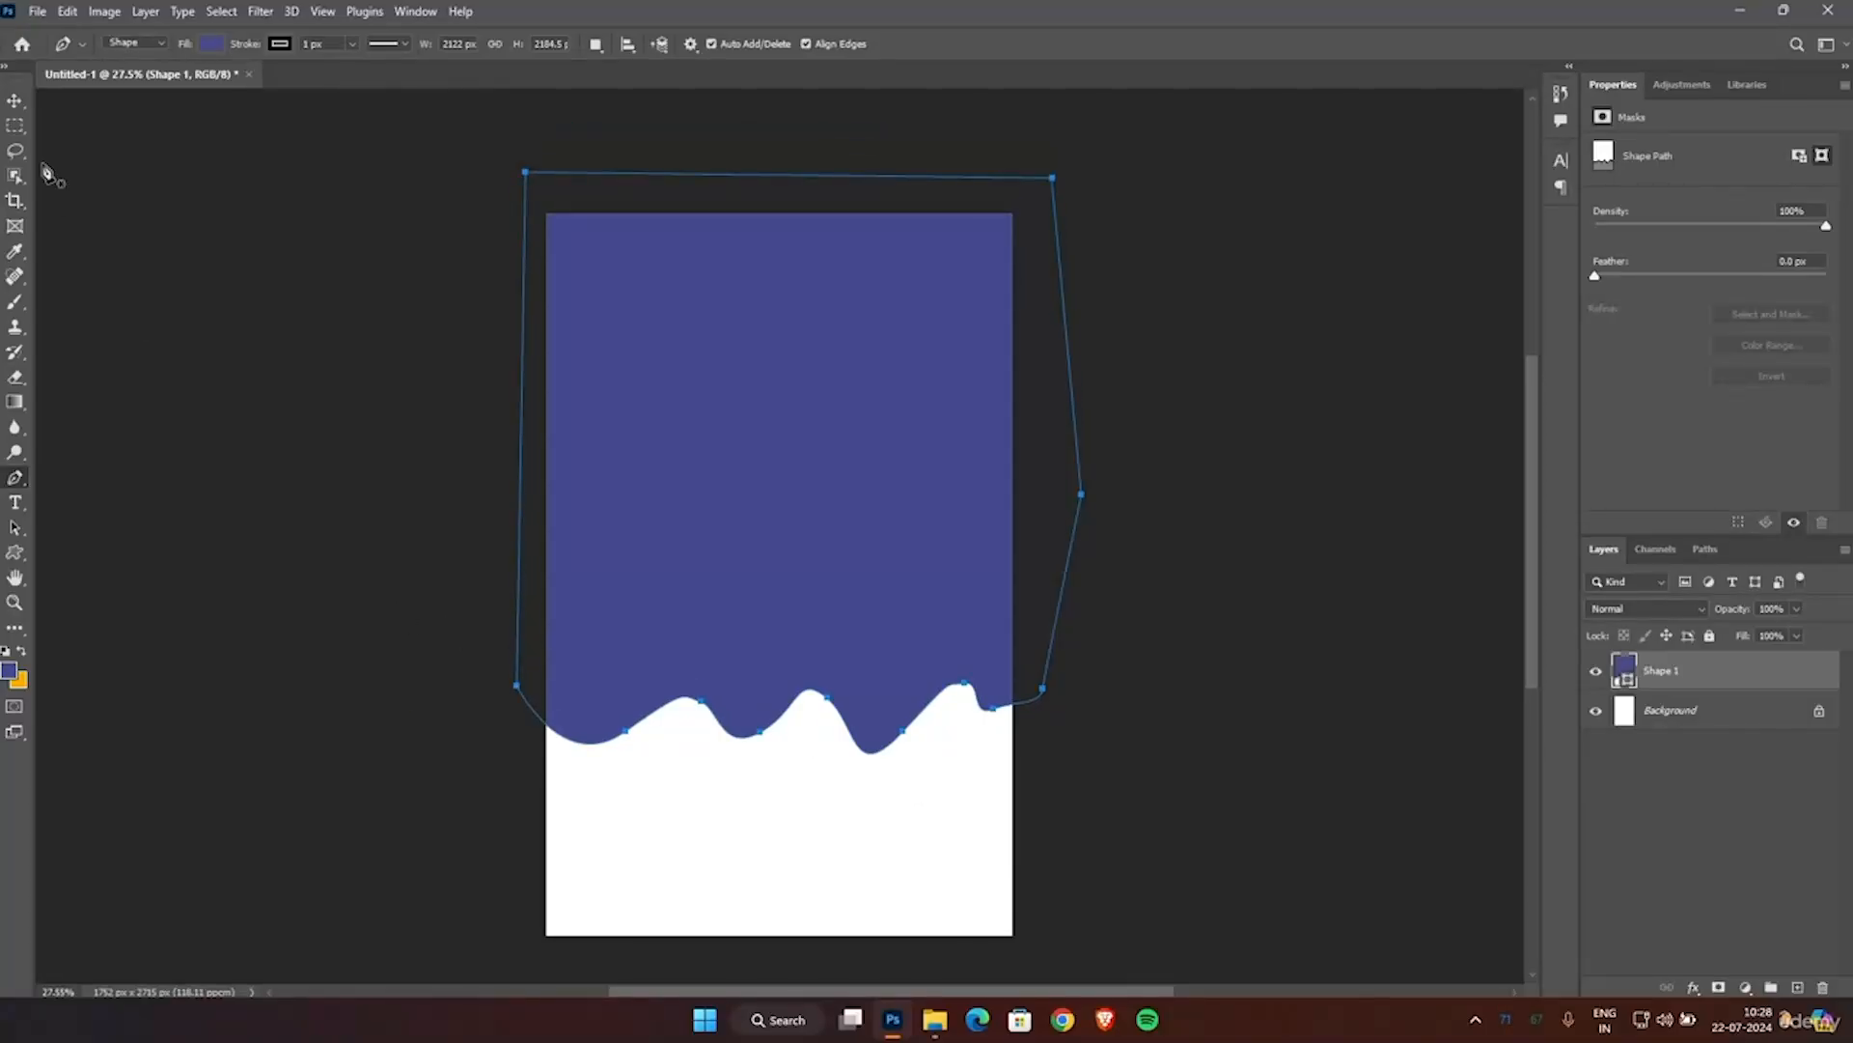
scroll(1194, 609, "up", 1)
scroll(1194, 609, "down", 1)
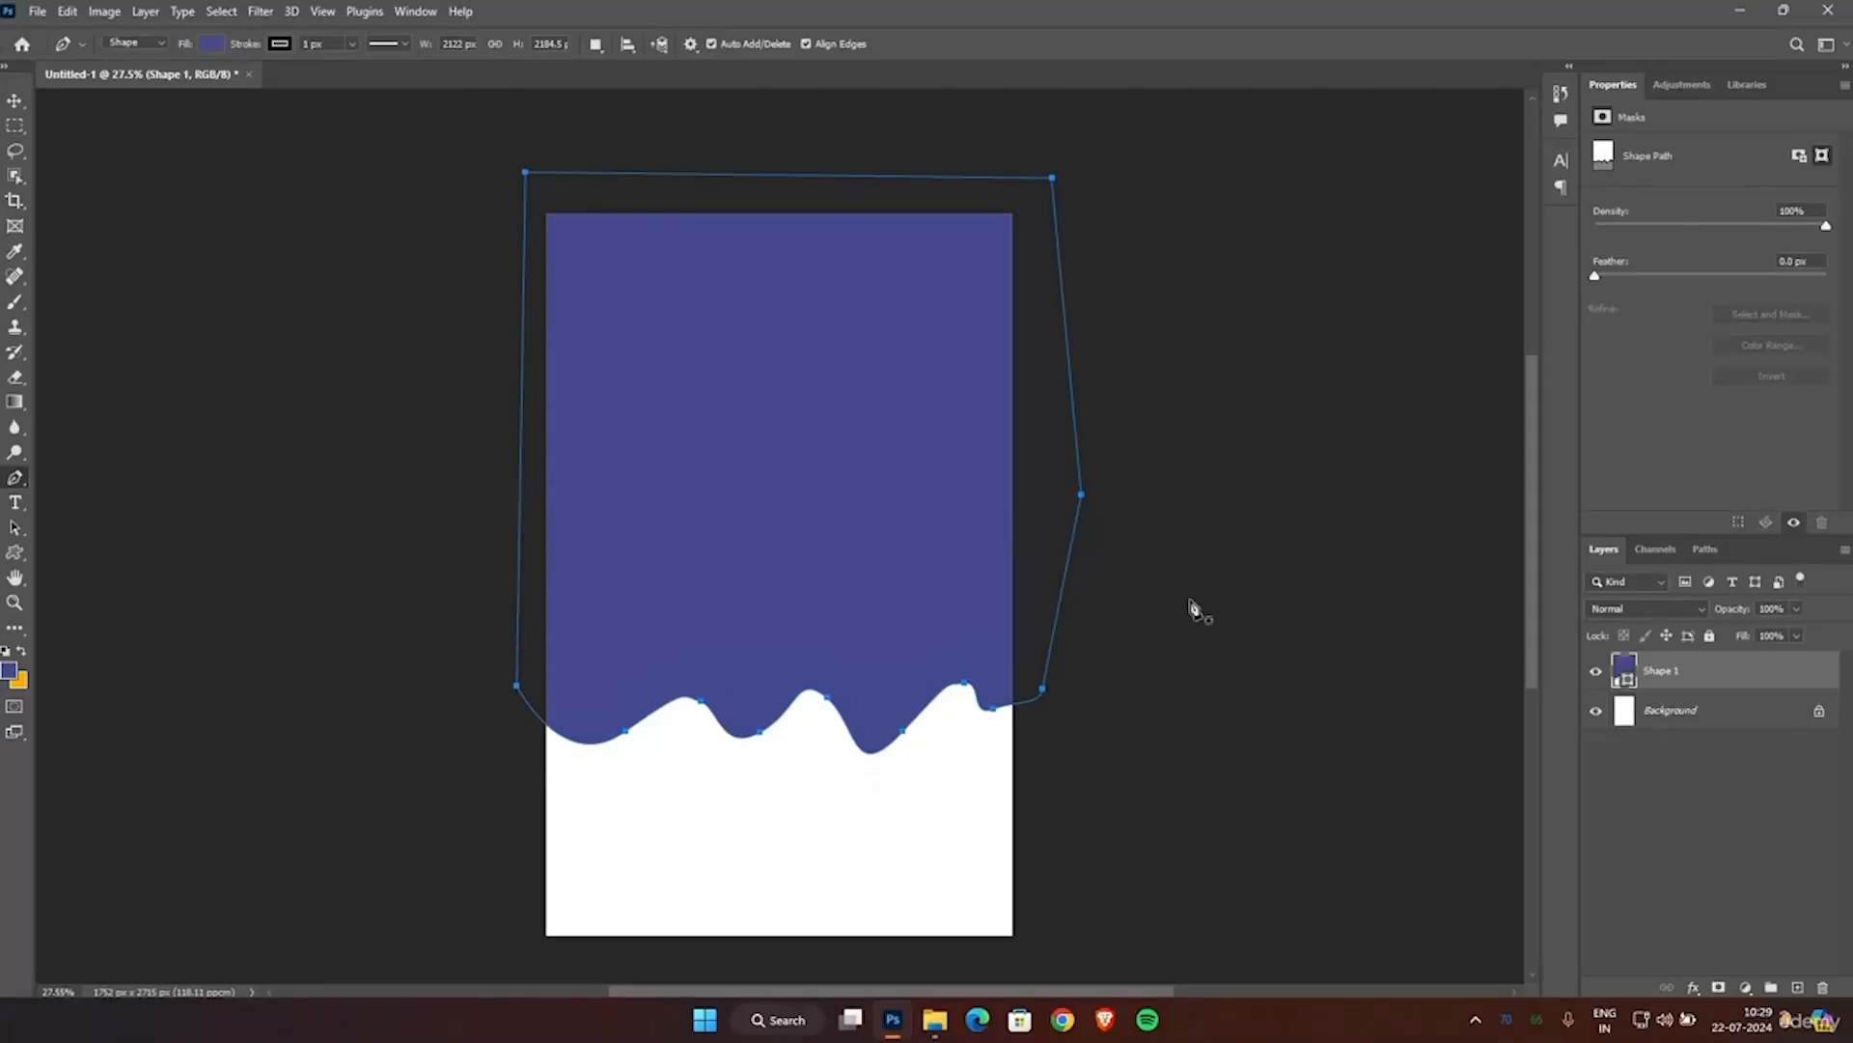
left_click(14, 100)
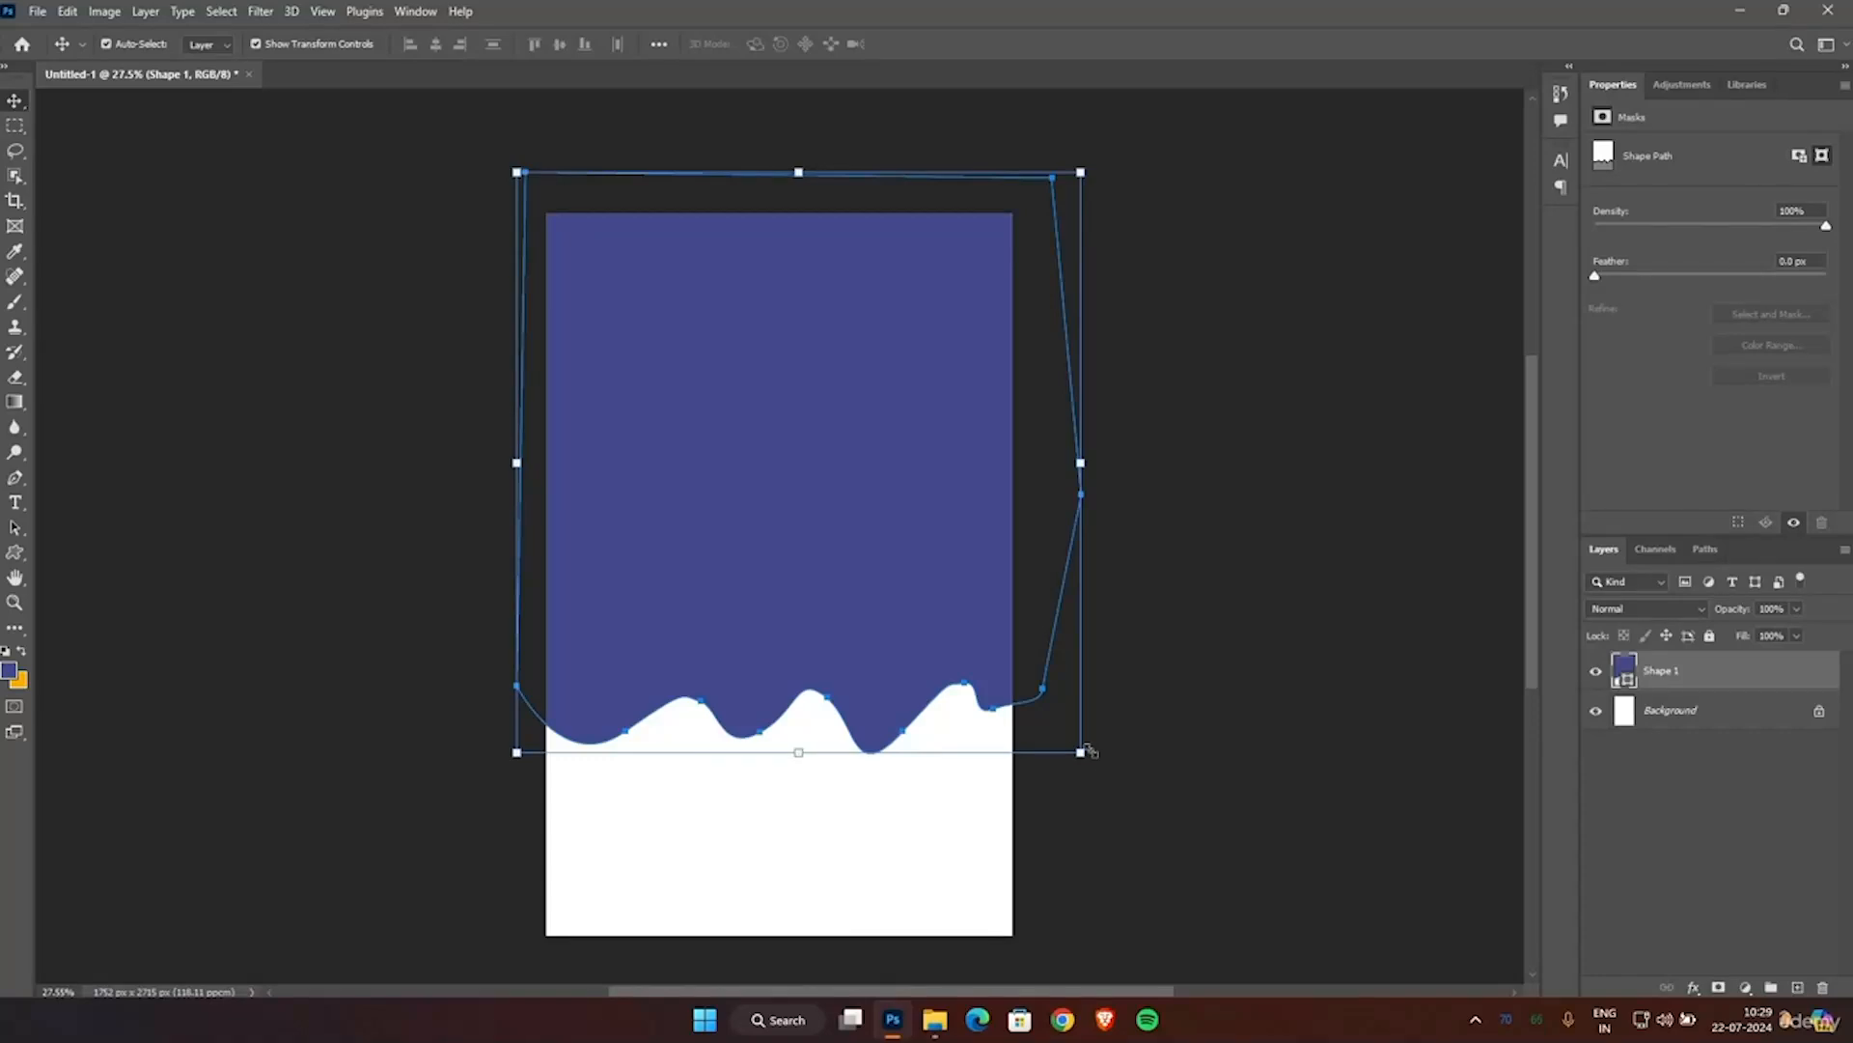
key("ctrl")
left_click_drag(1095, 765, 1244, 757)
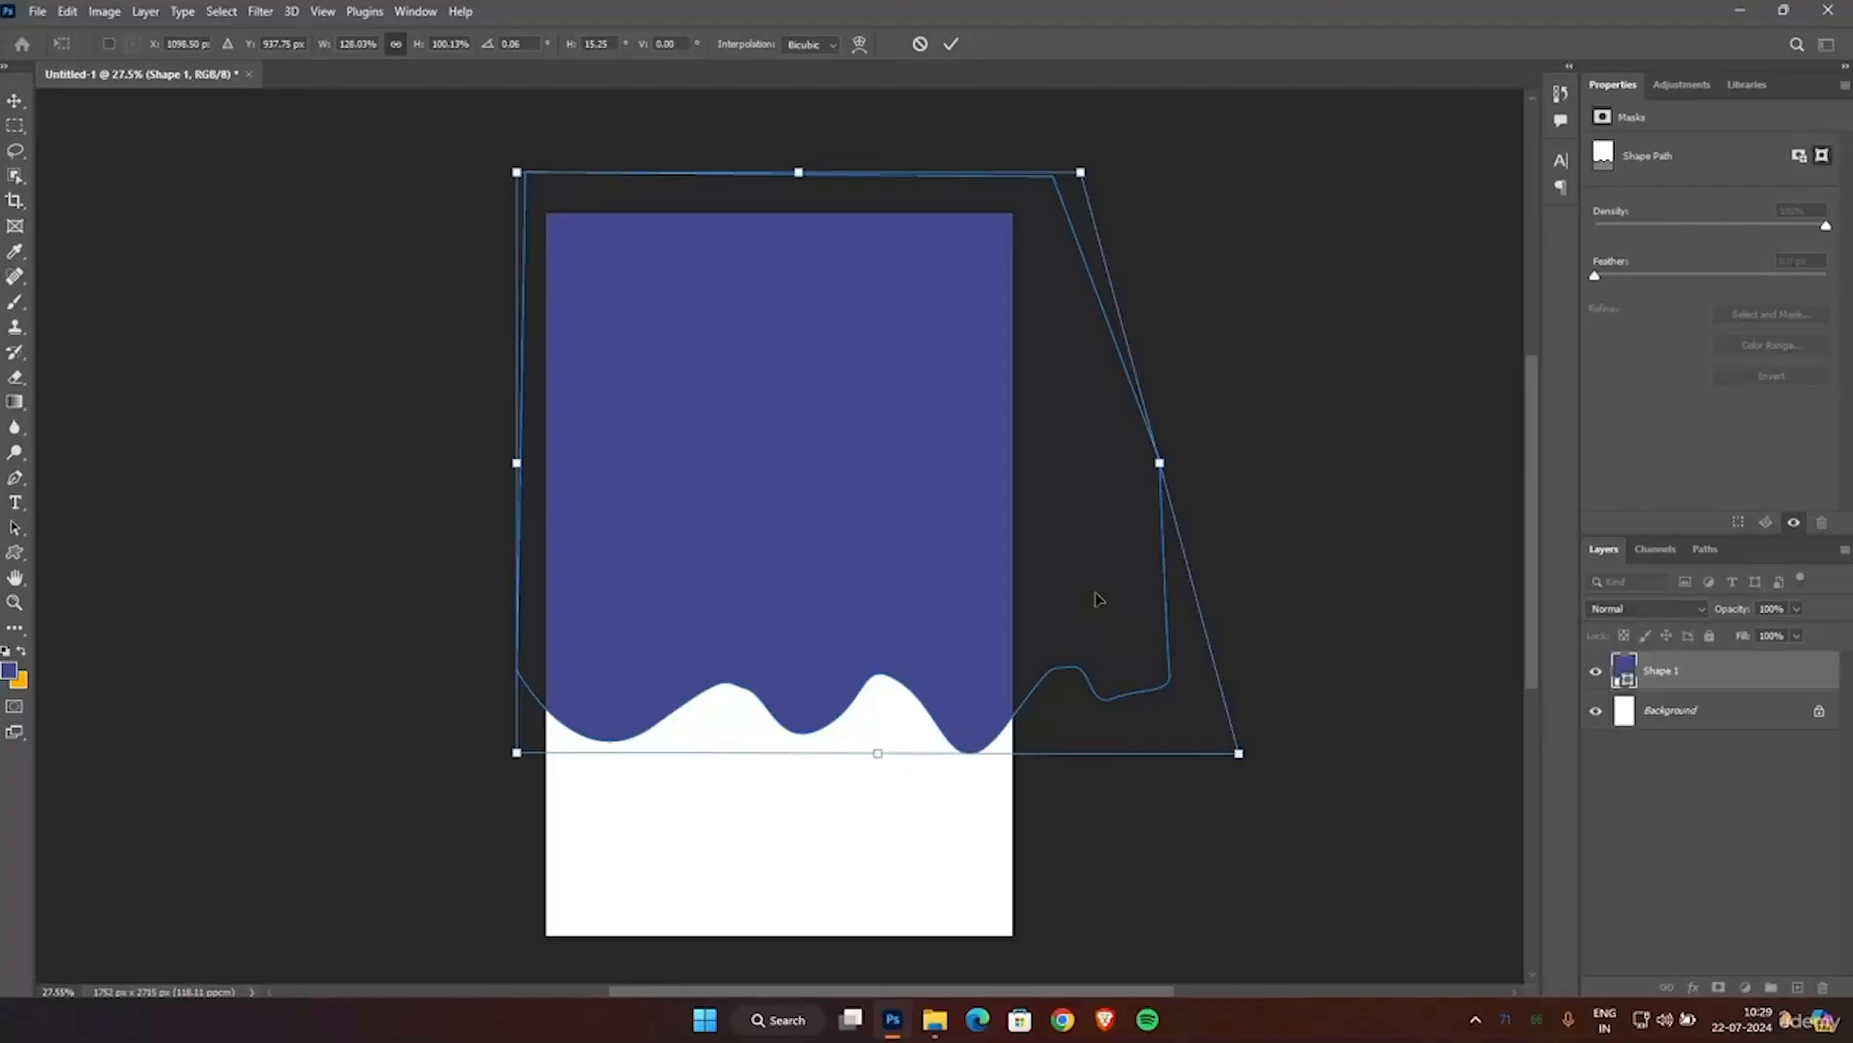
mouse_move(517, 171)
left_mouse_down()
mouse_move(534, 189)
mouse_move(512, 199)
left_mouse_up()
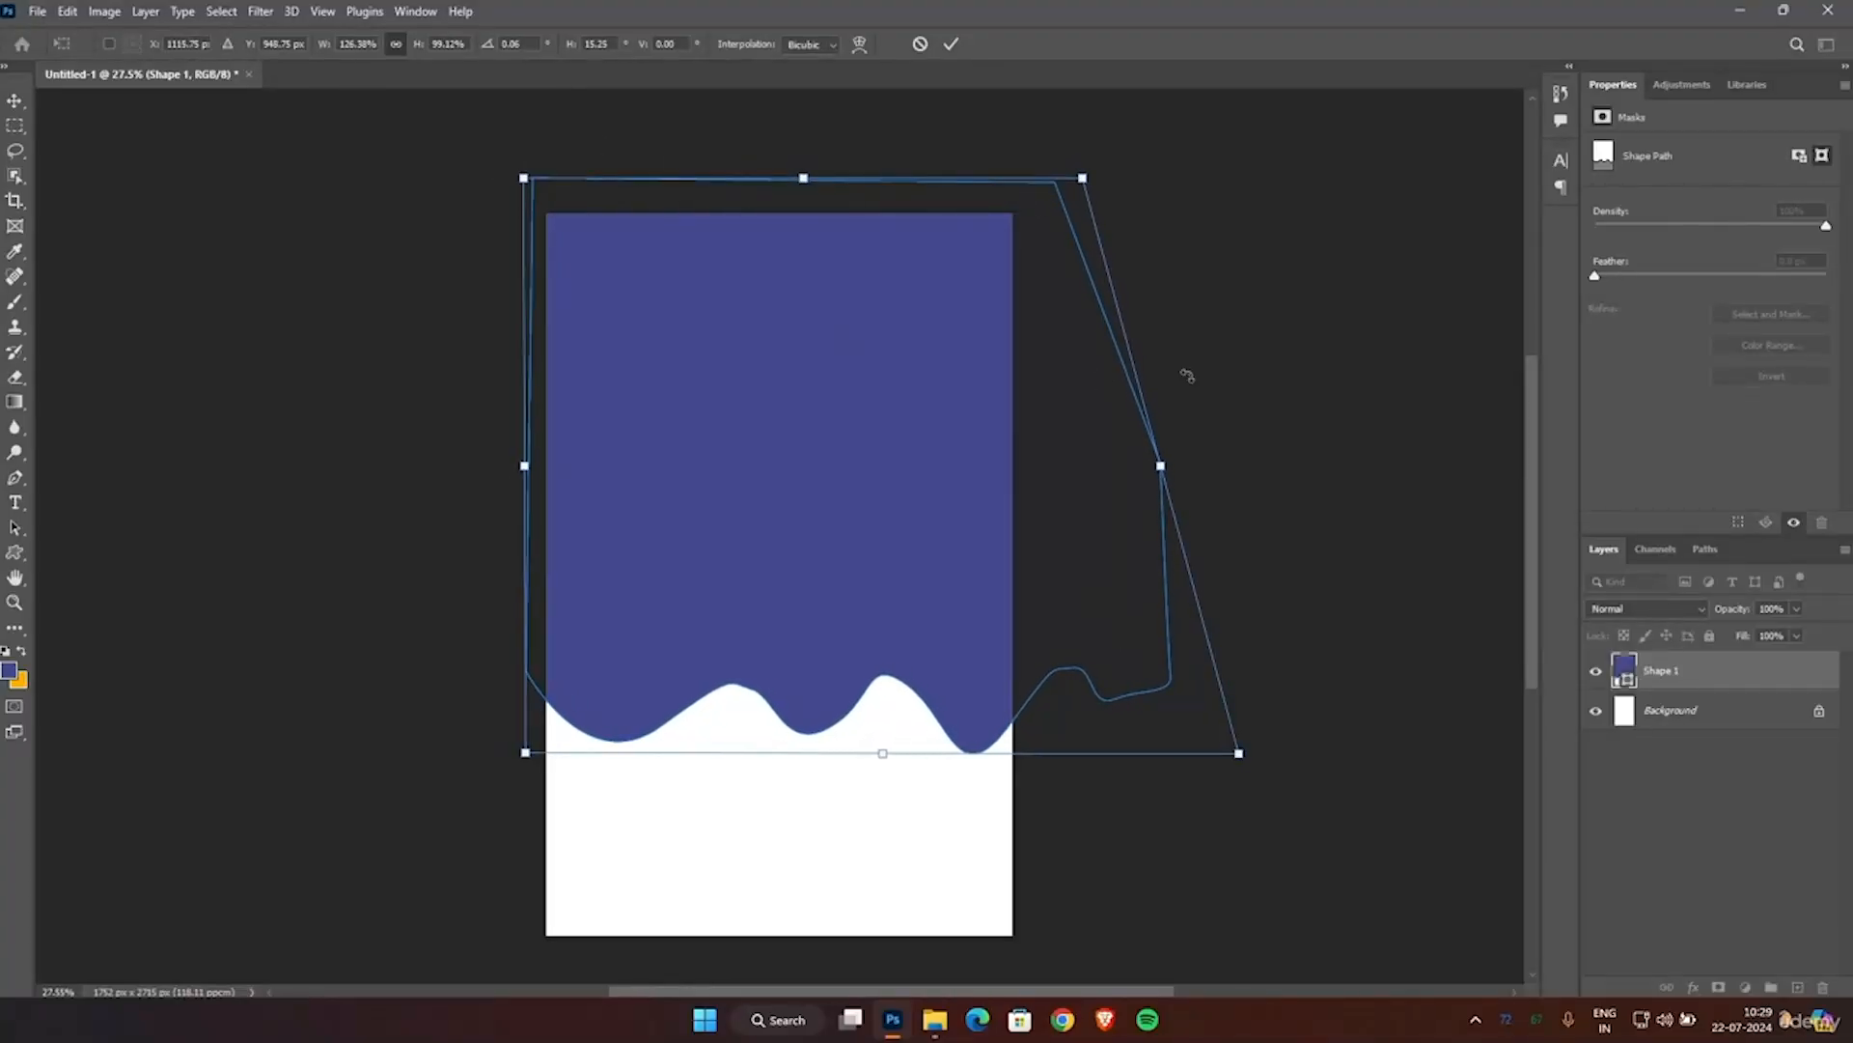
left_click(951, 44)
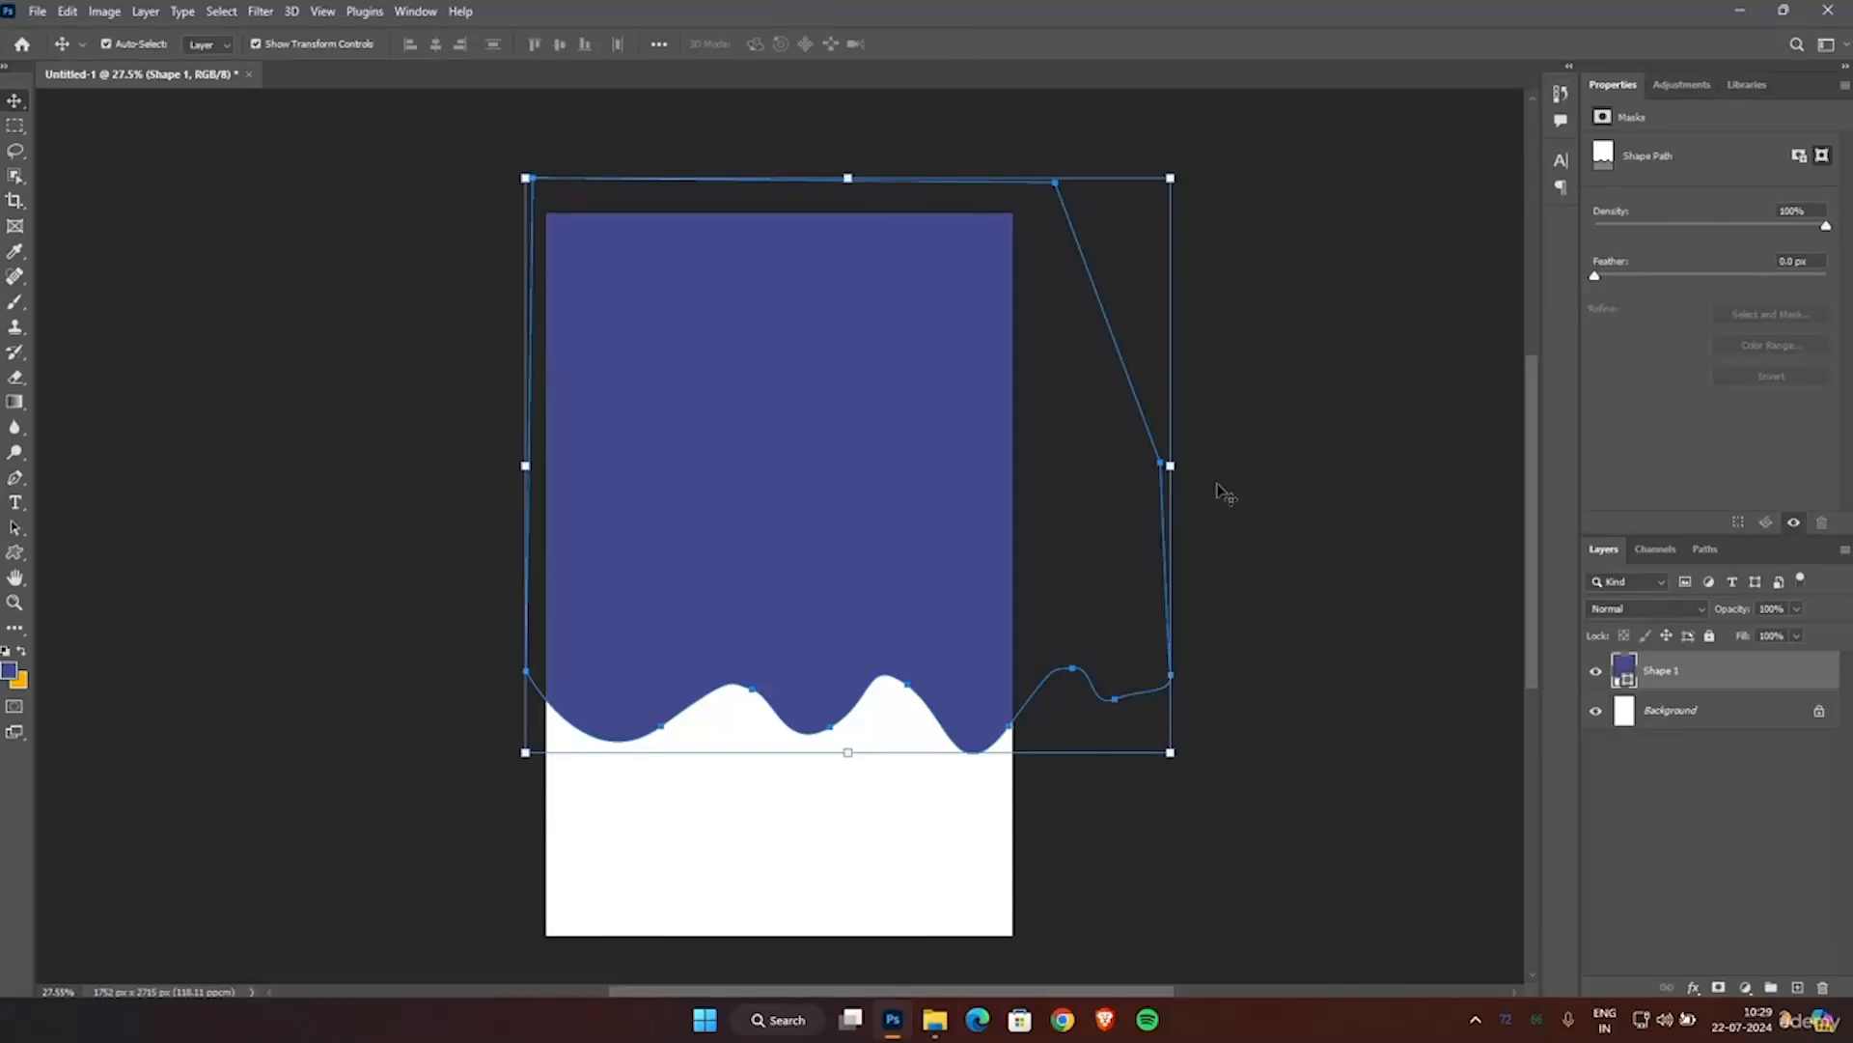
Recolor the drip shape to a very dark maroon and deselect it.
scroll(1218, 484, "up", 1)
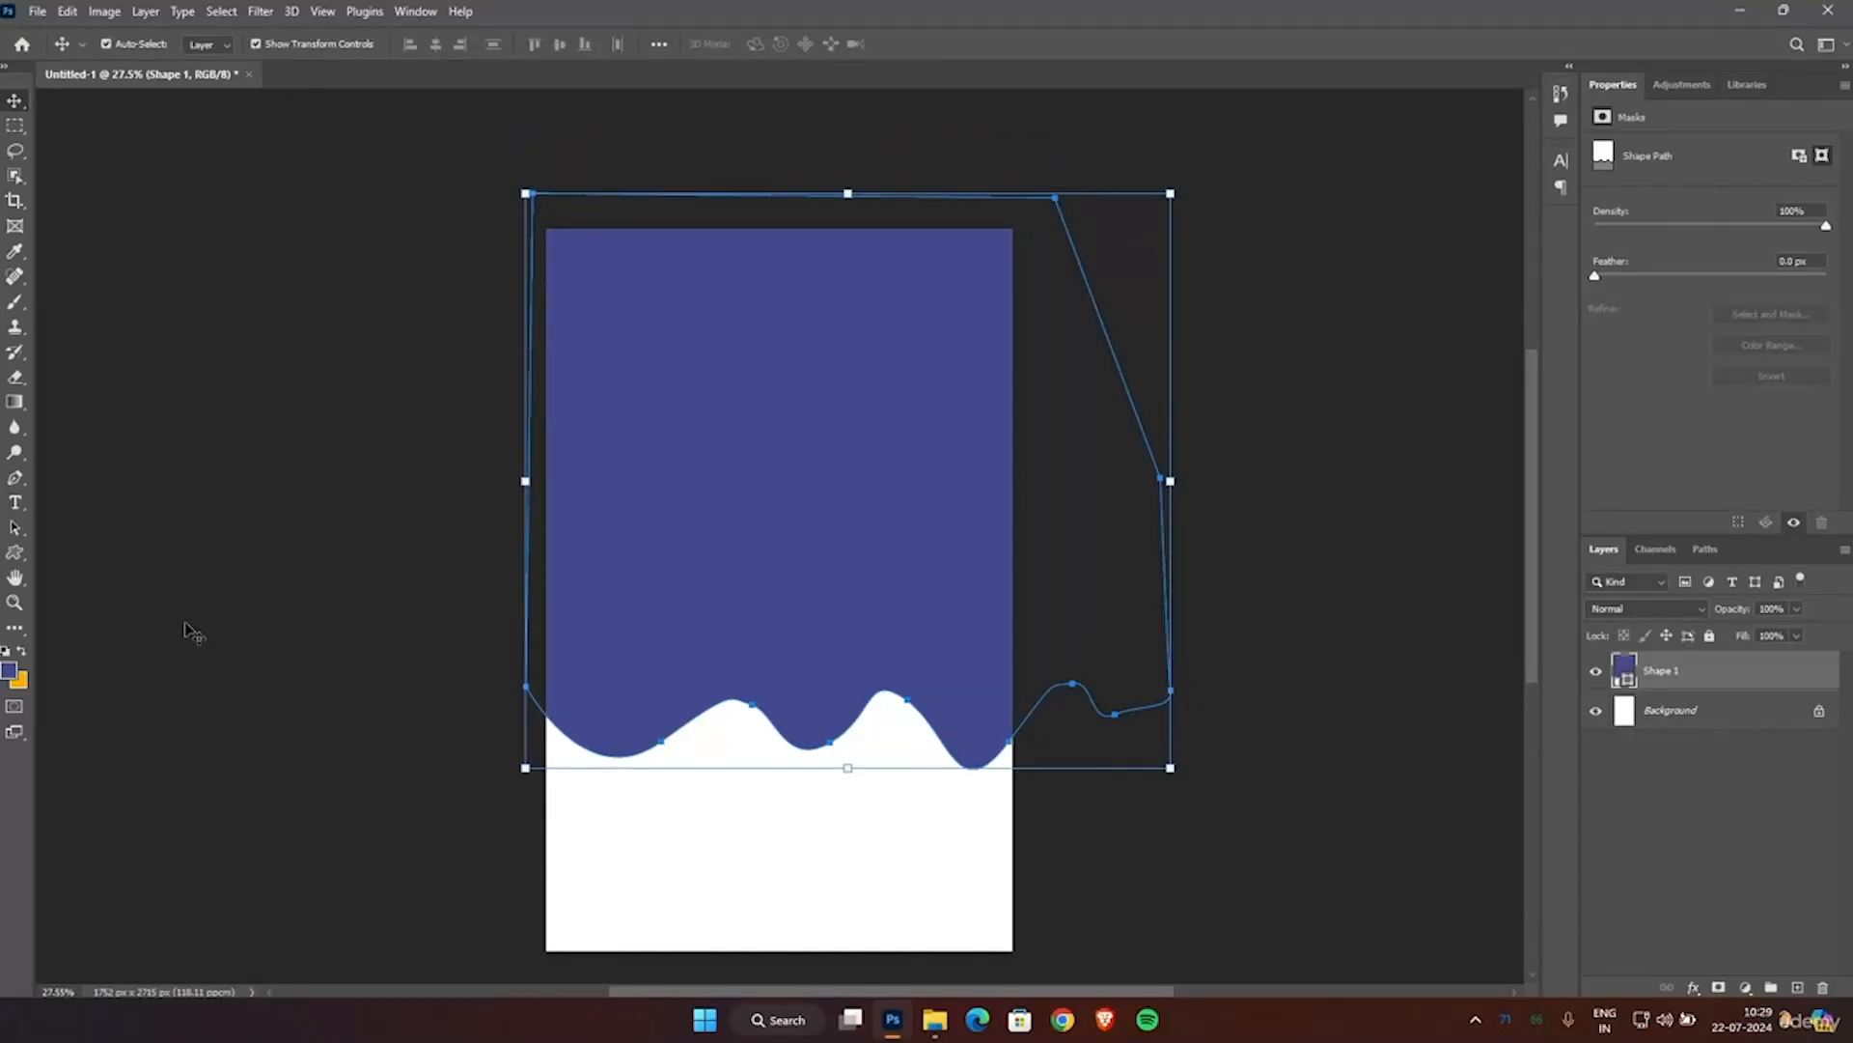
double_click(1626, 673)
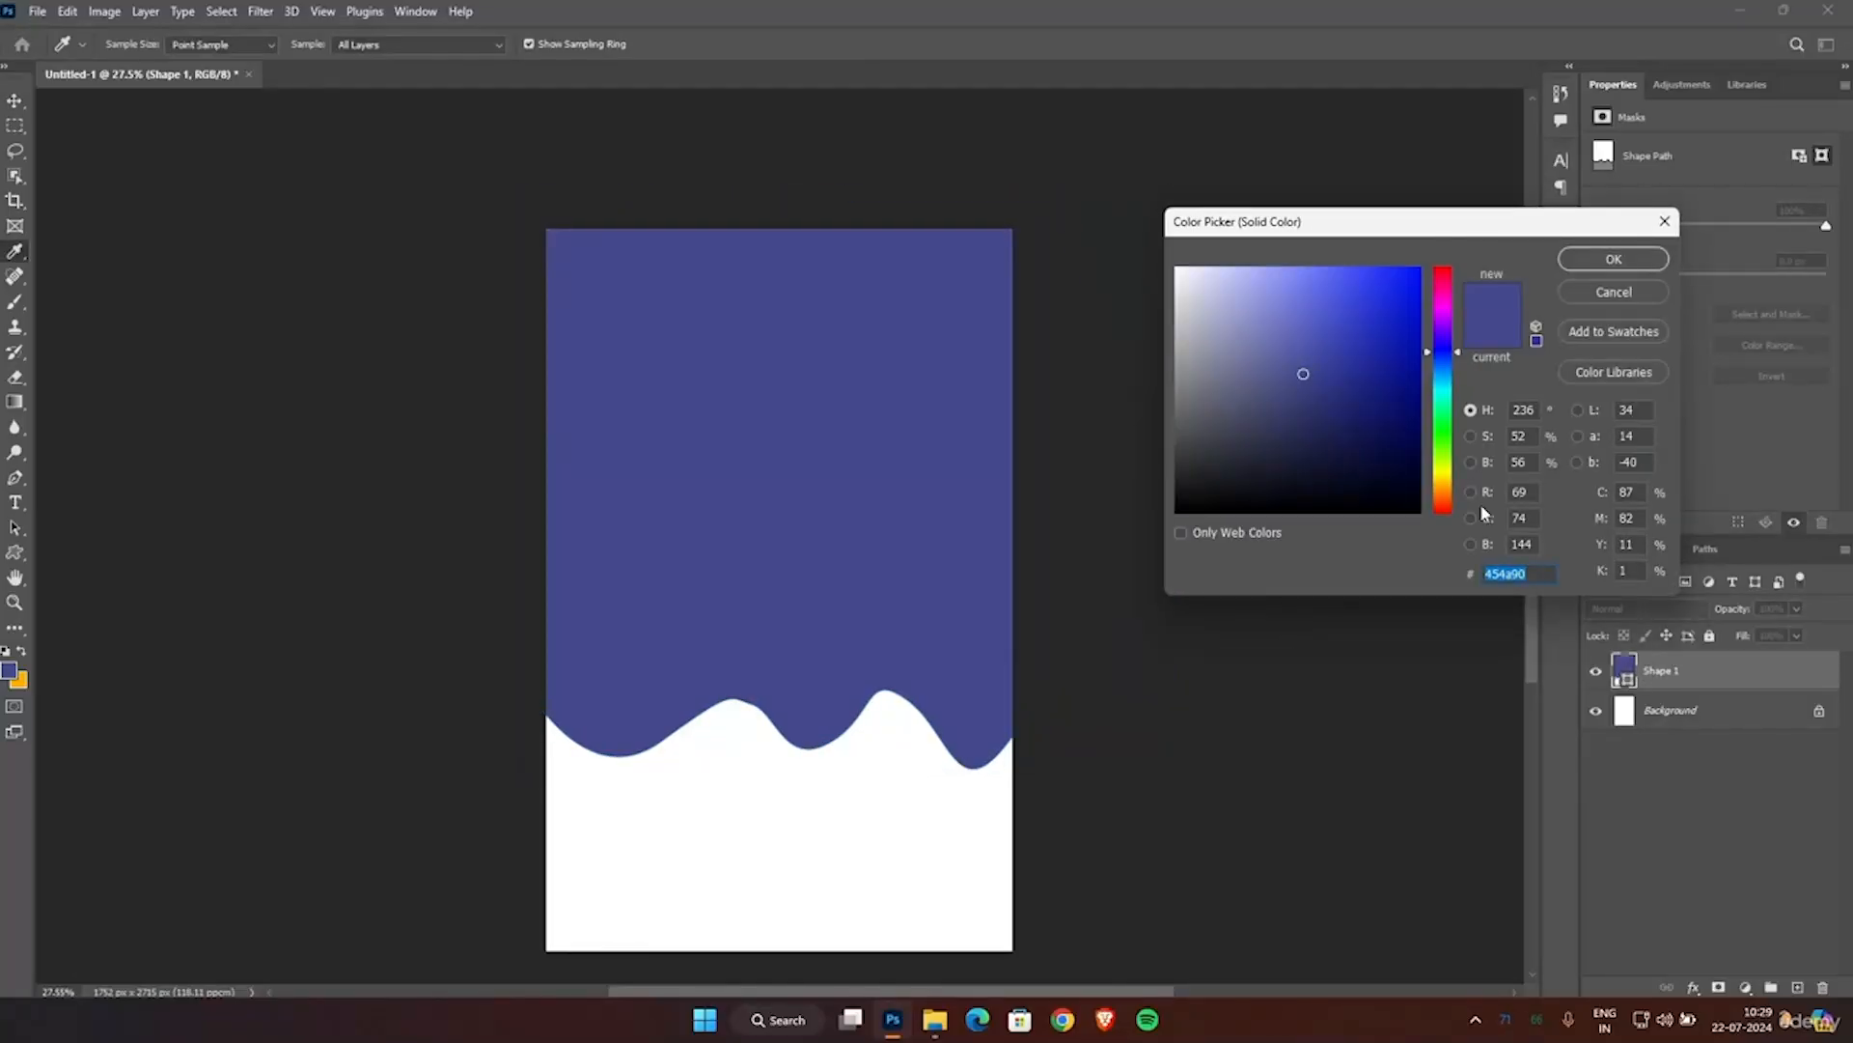
left_click_drag(1455, 425, 1436, 553)
mouse_move(1359, 392)
left_mouse_down()
mouse_move(1390, 454)
mouse_move(1411, 455)
mouse_move(1383, 459)
left_mouse_up()
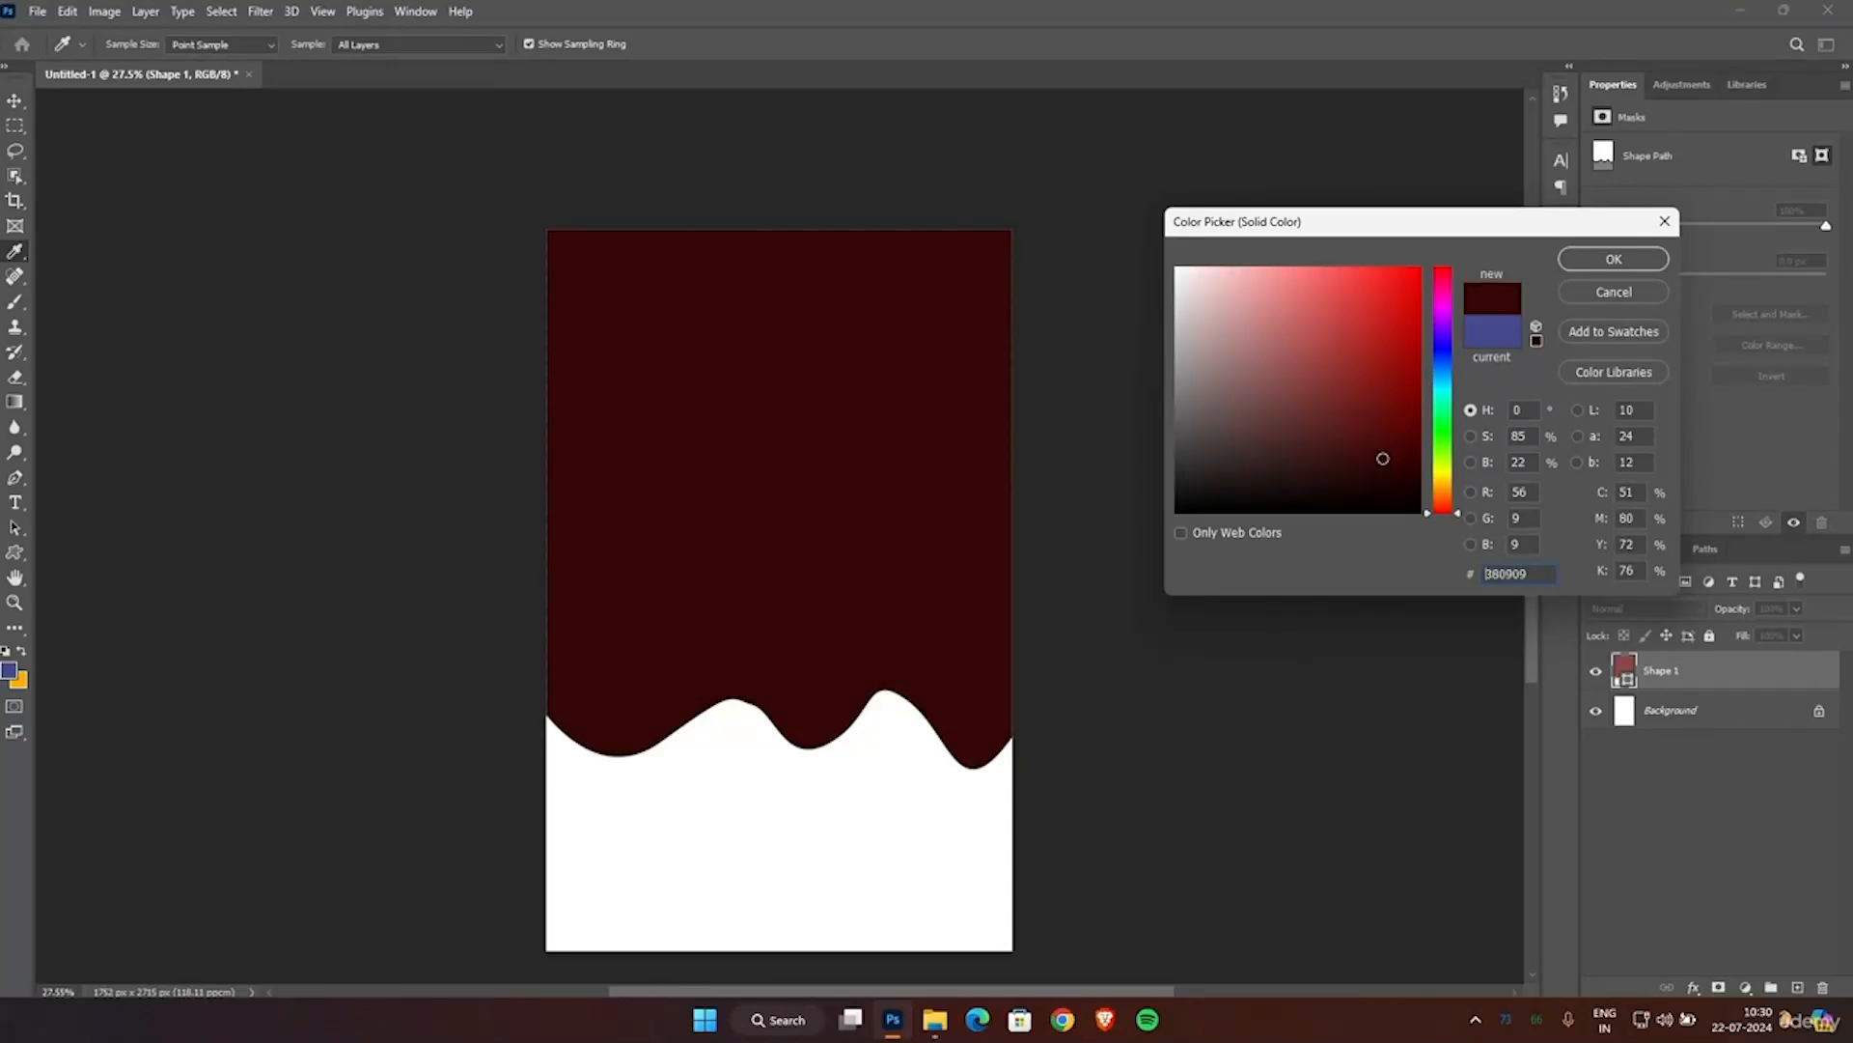
left_click_drag(1377, 461, 1373, 460)
left_click(1614, 259)
key("v")
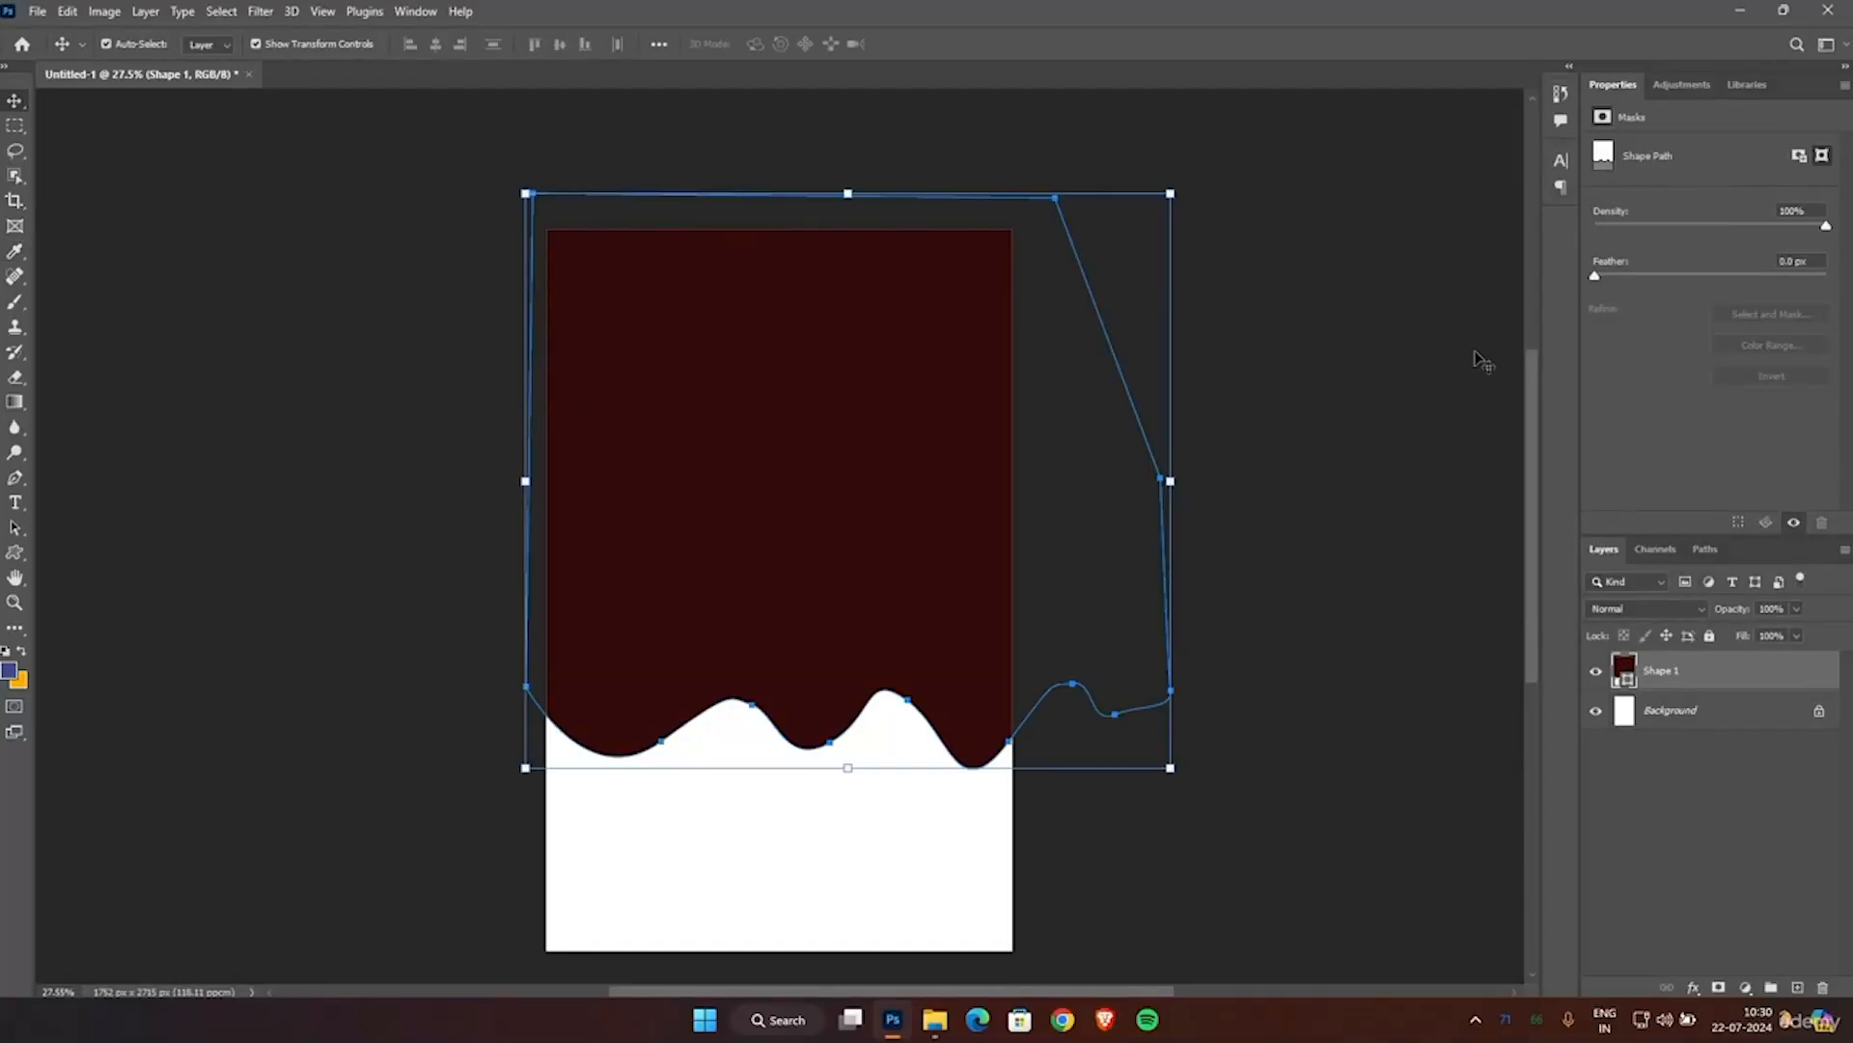
left_click(1377, 400)
scroll(1251, 657, "down", 2)
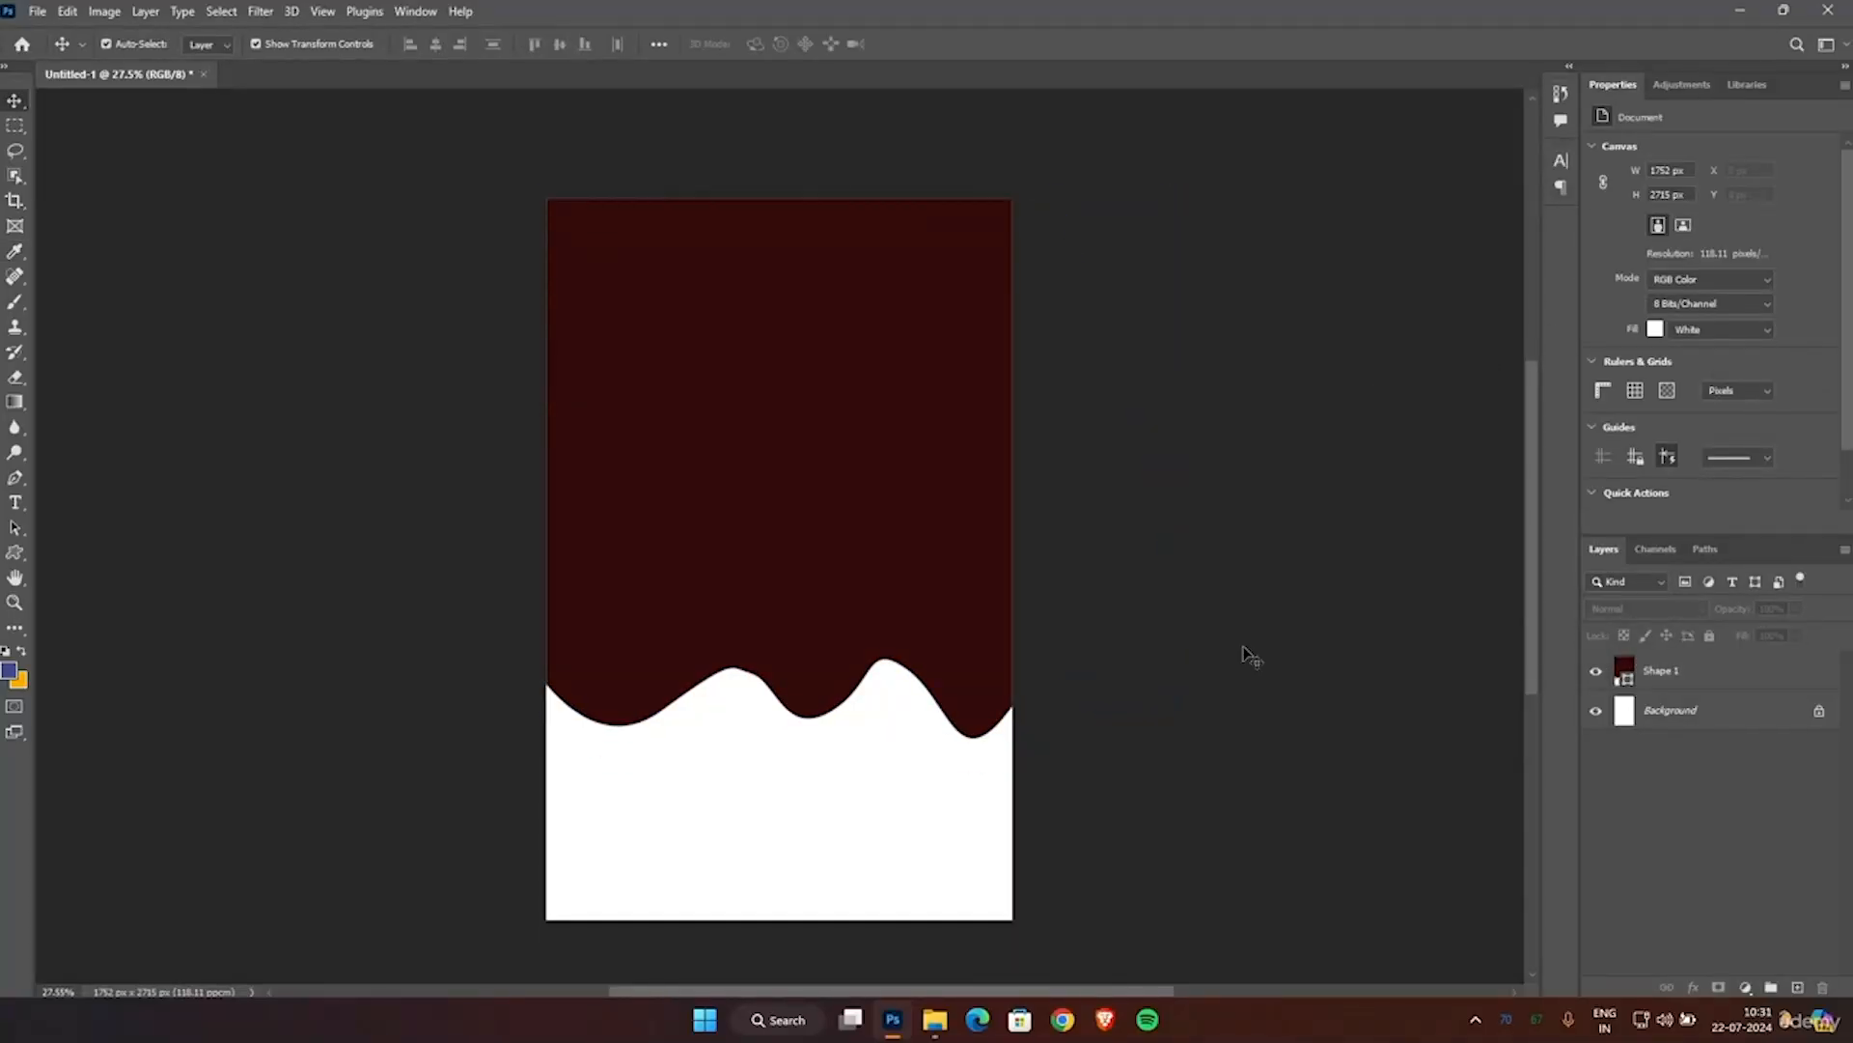
Add a Bevel & Emboss effect to the drip shape with a dusty red highlight color, 965f5f.
right_click(1659, 679)
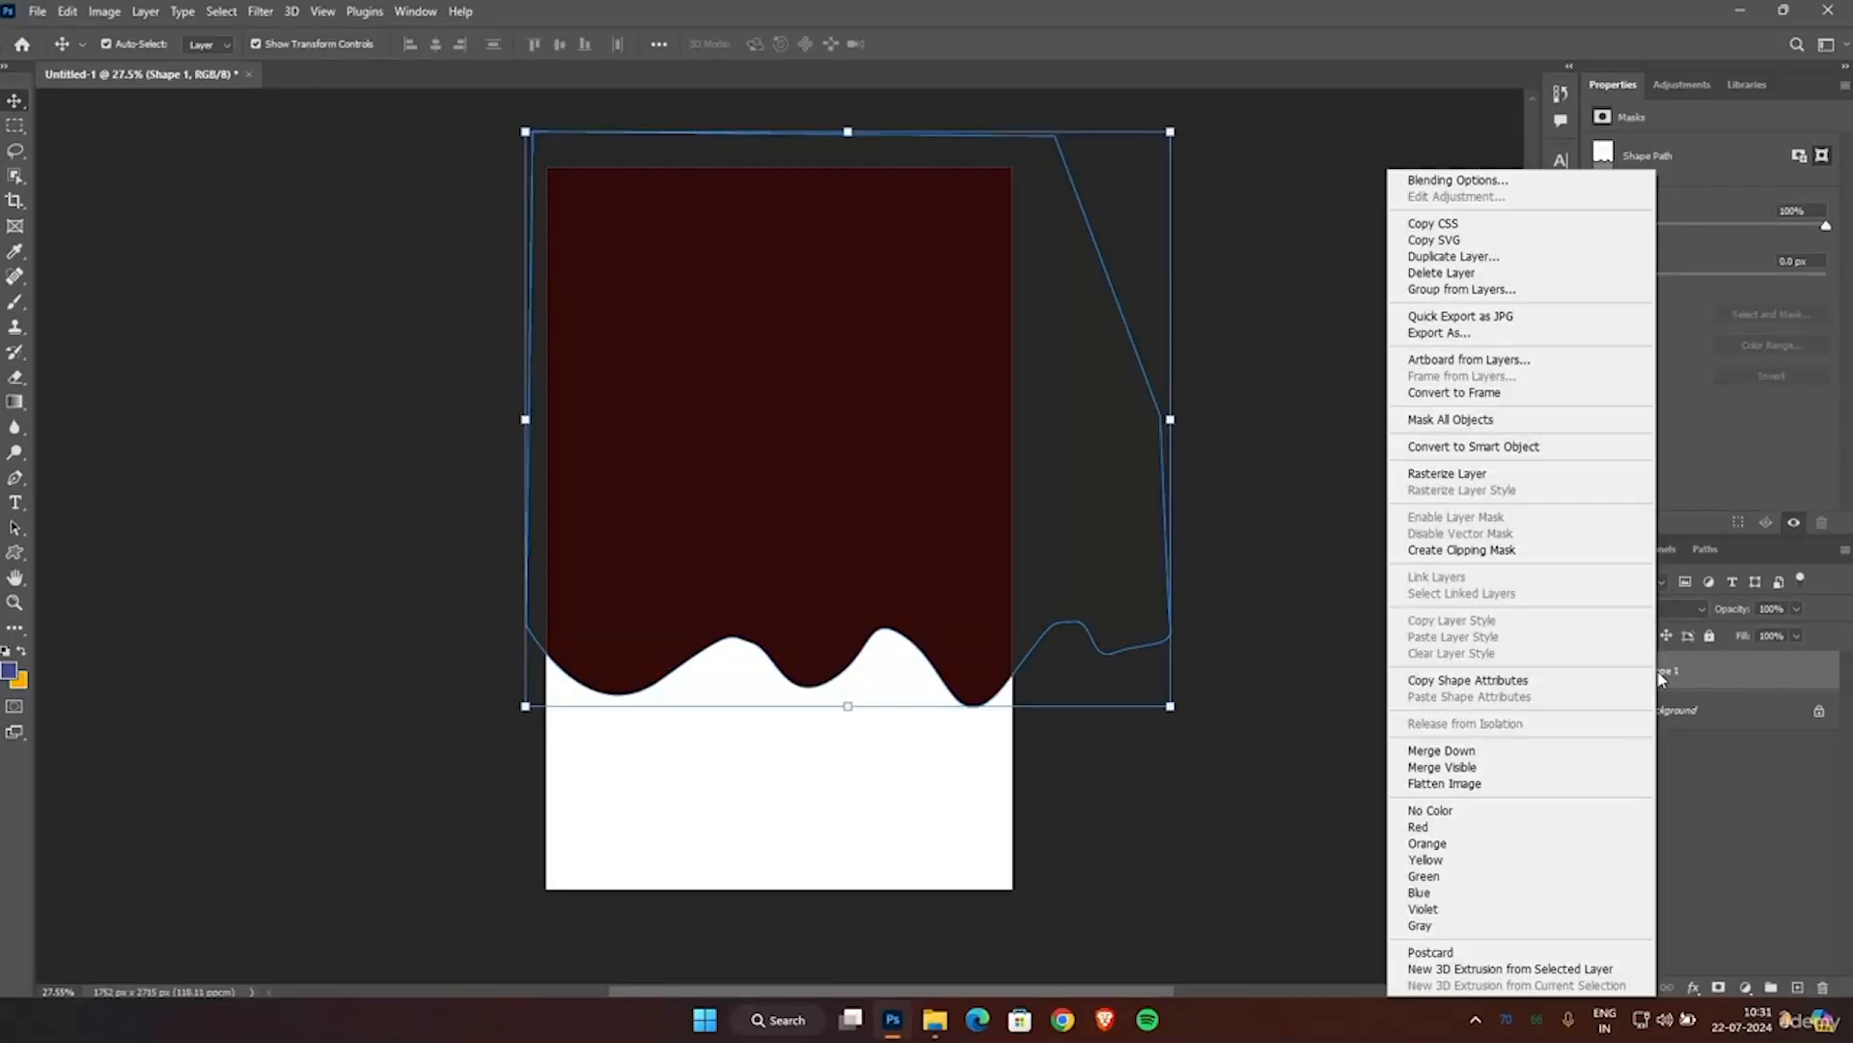
left_click(1465, 180)
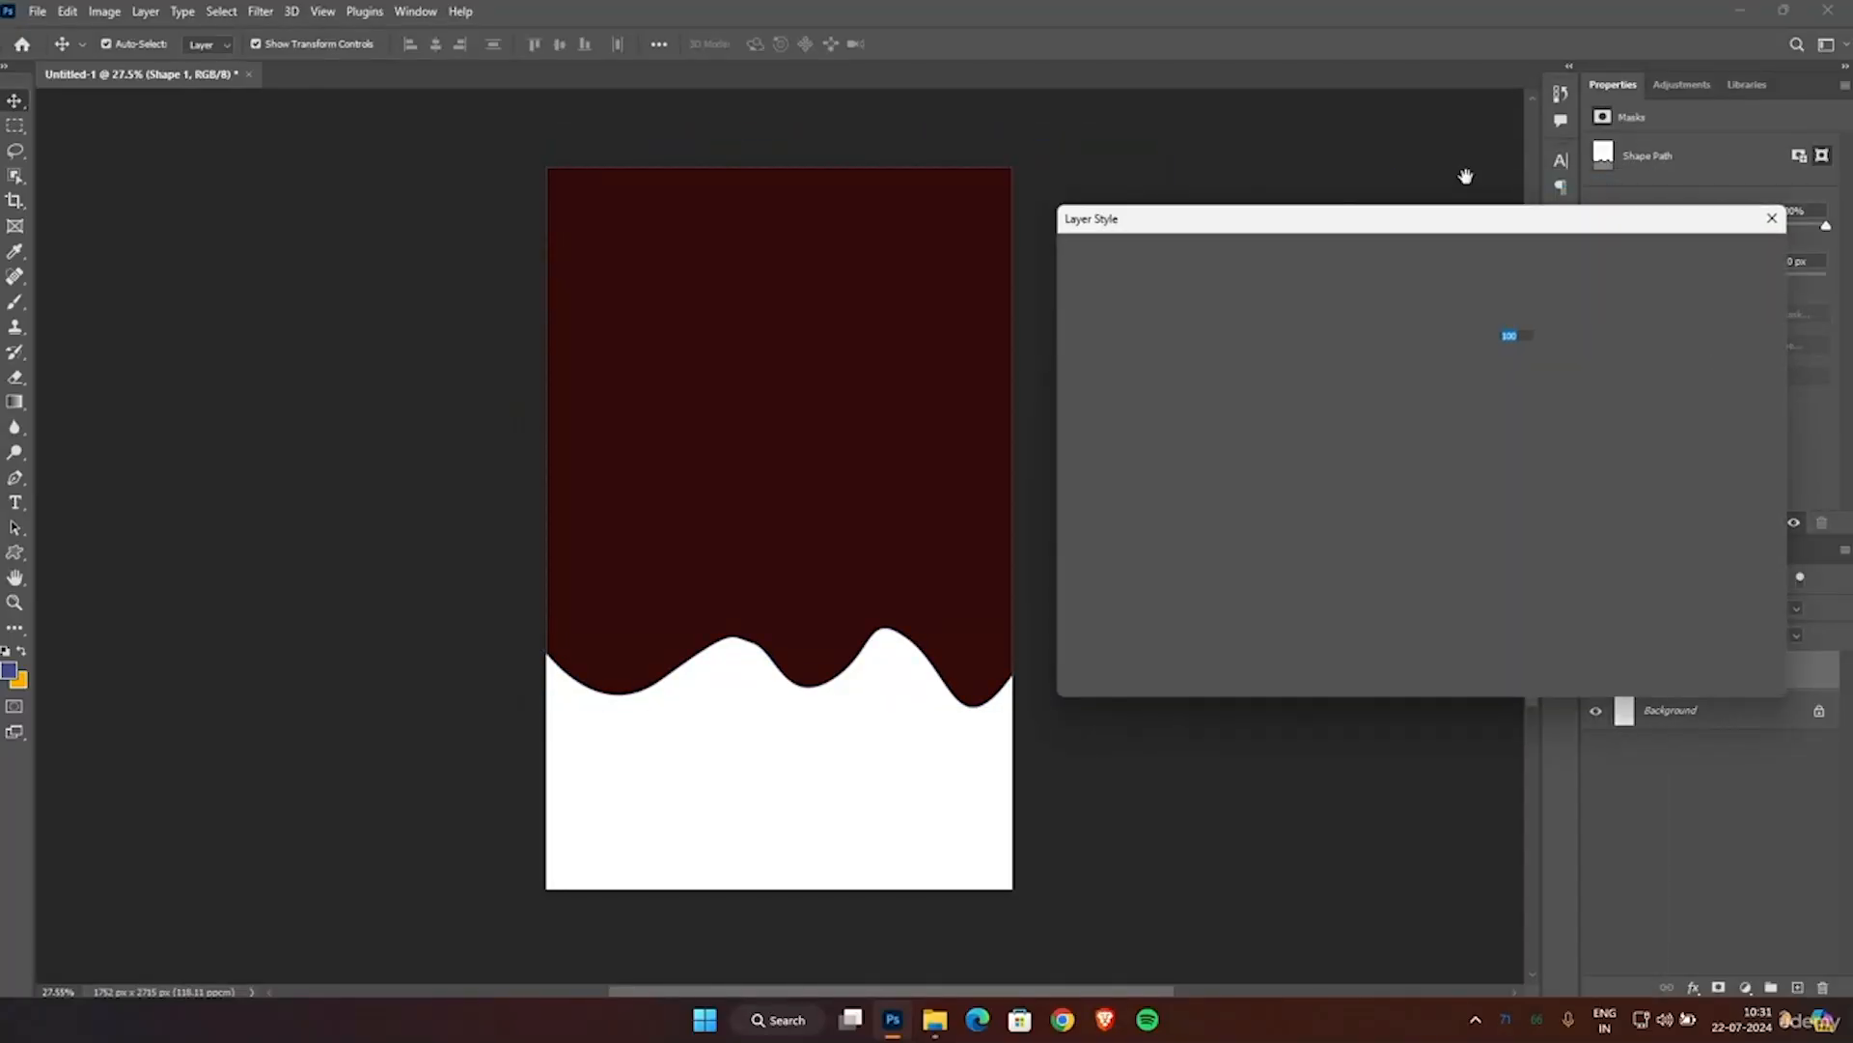
left_click(1098, 332)
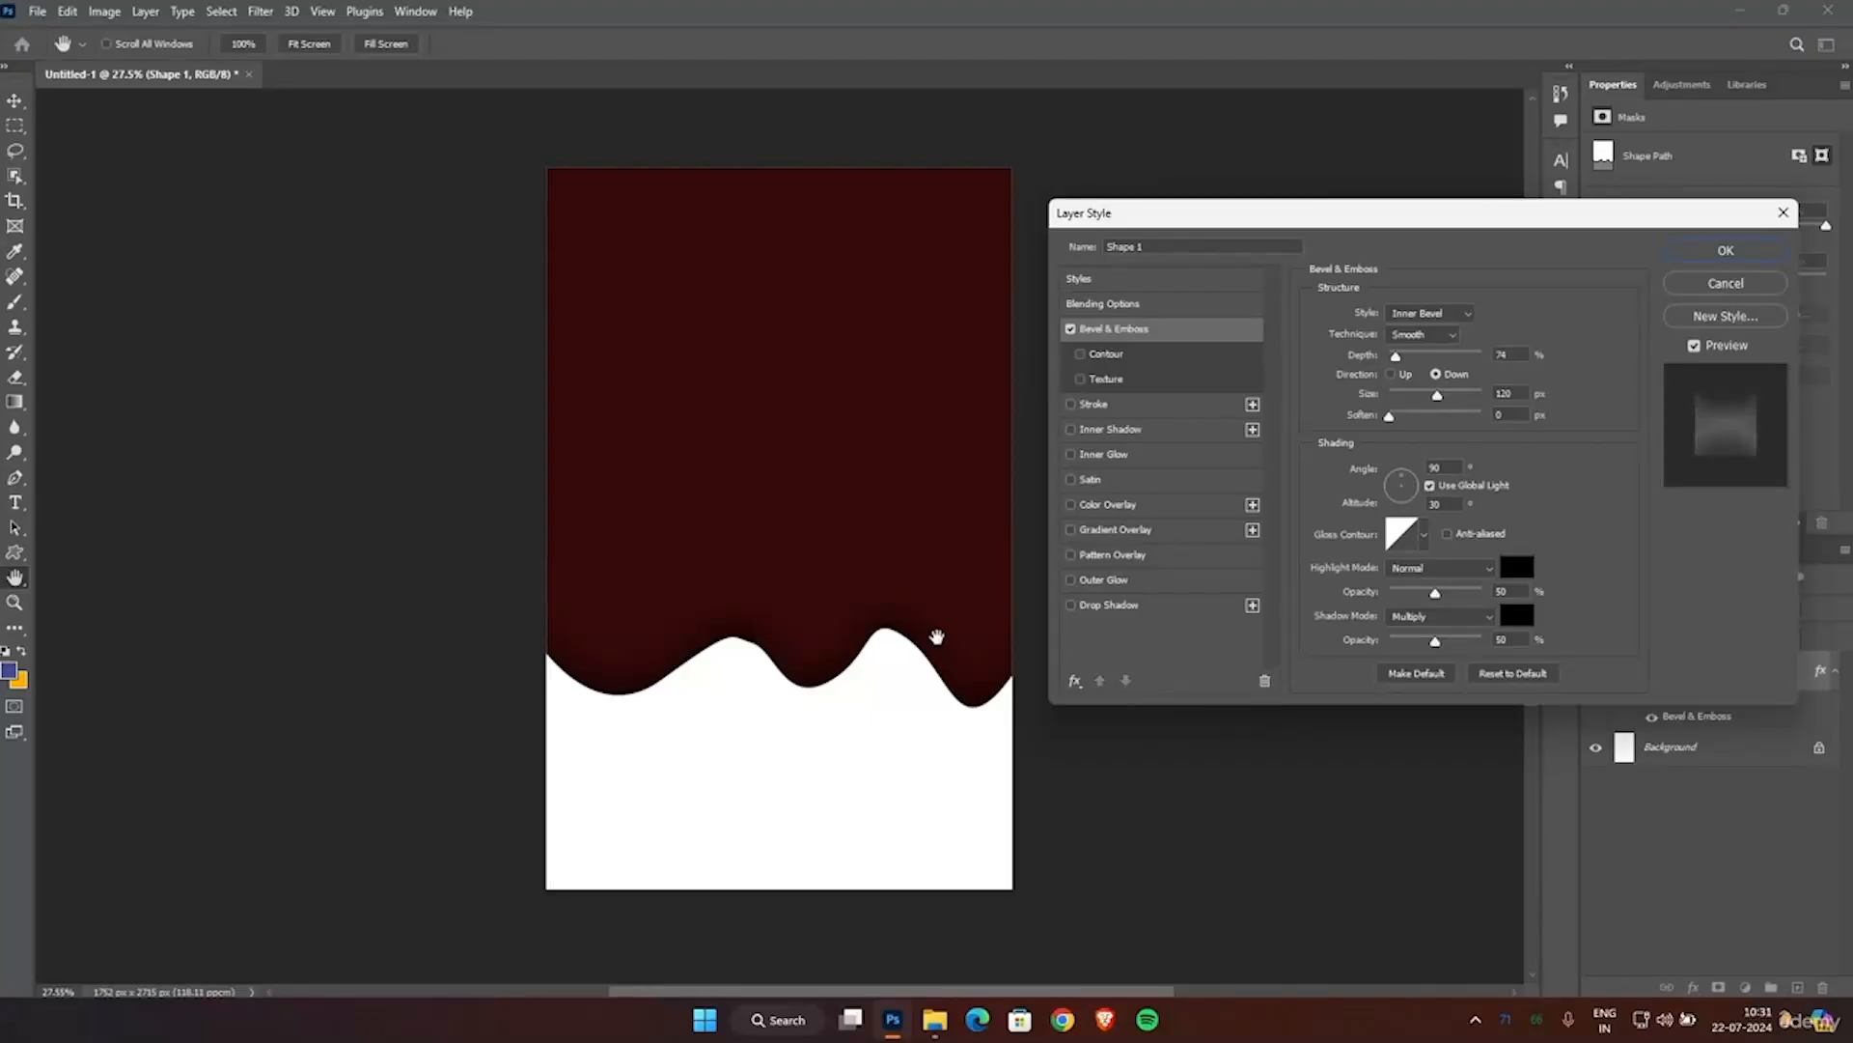
left_click(1513, 570)
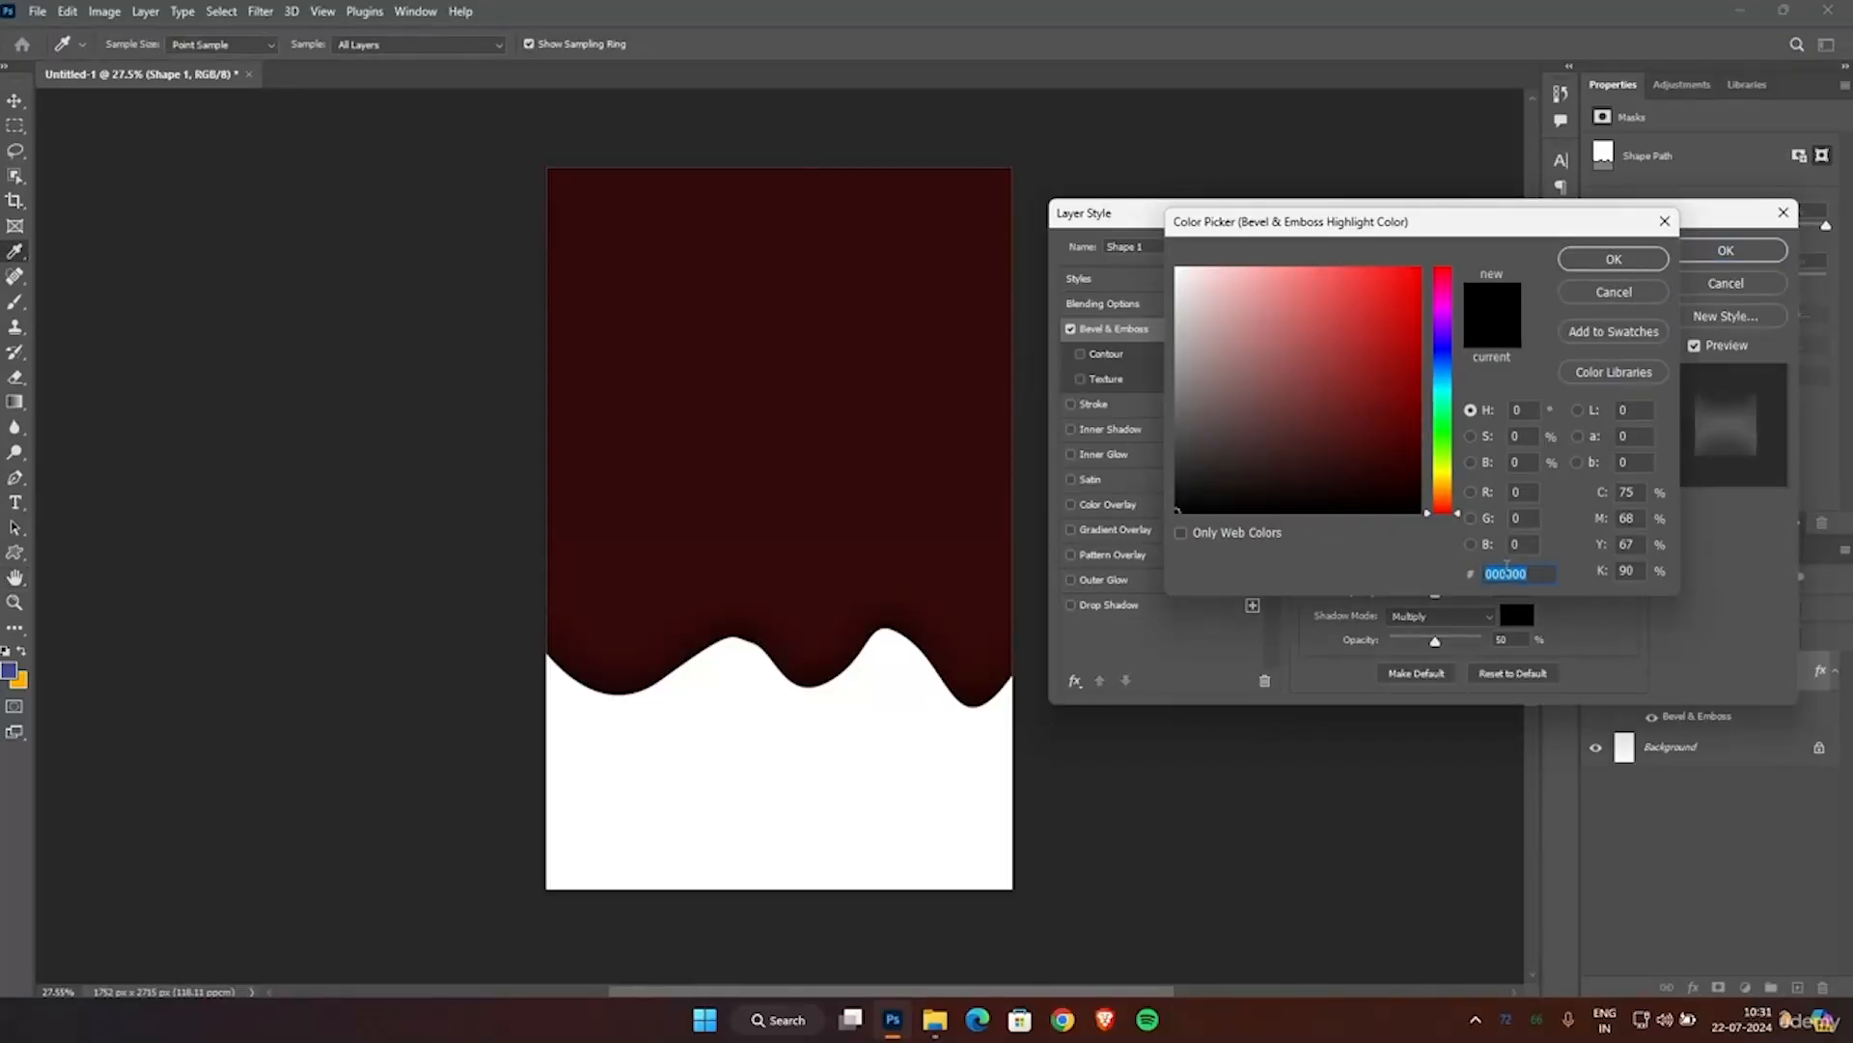
left_click_drag(1291, 463, 1200, 306)
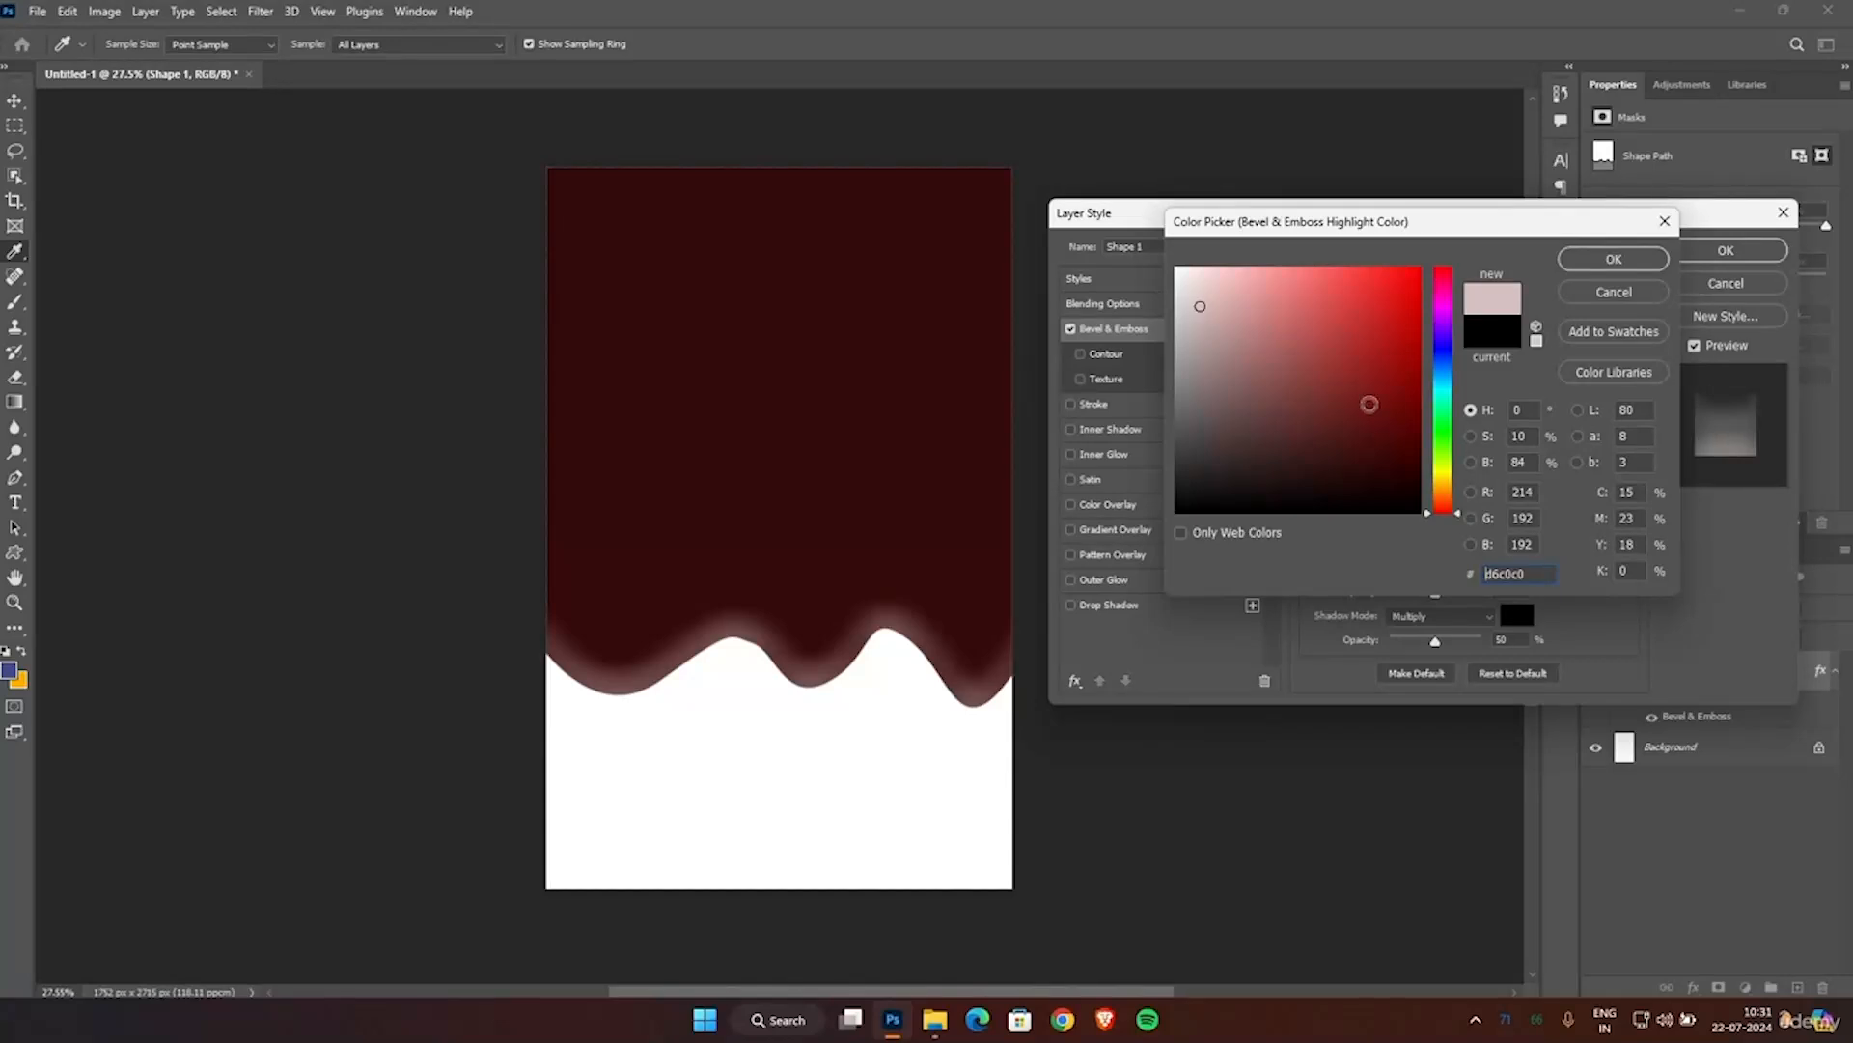
left_click(1266, 394)
mouse_move(1262, 393)
left_mouse_down()
mouse_move(1226, 367)
mouse_move(1253, 376)
left_mouse_up()
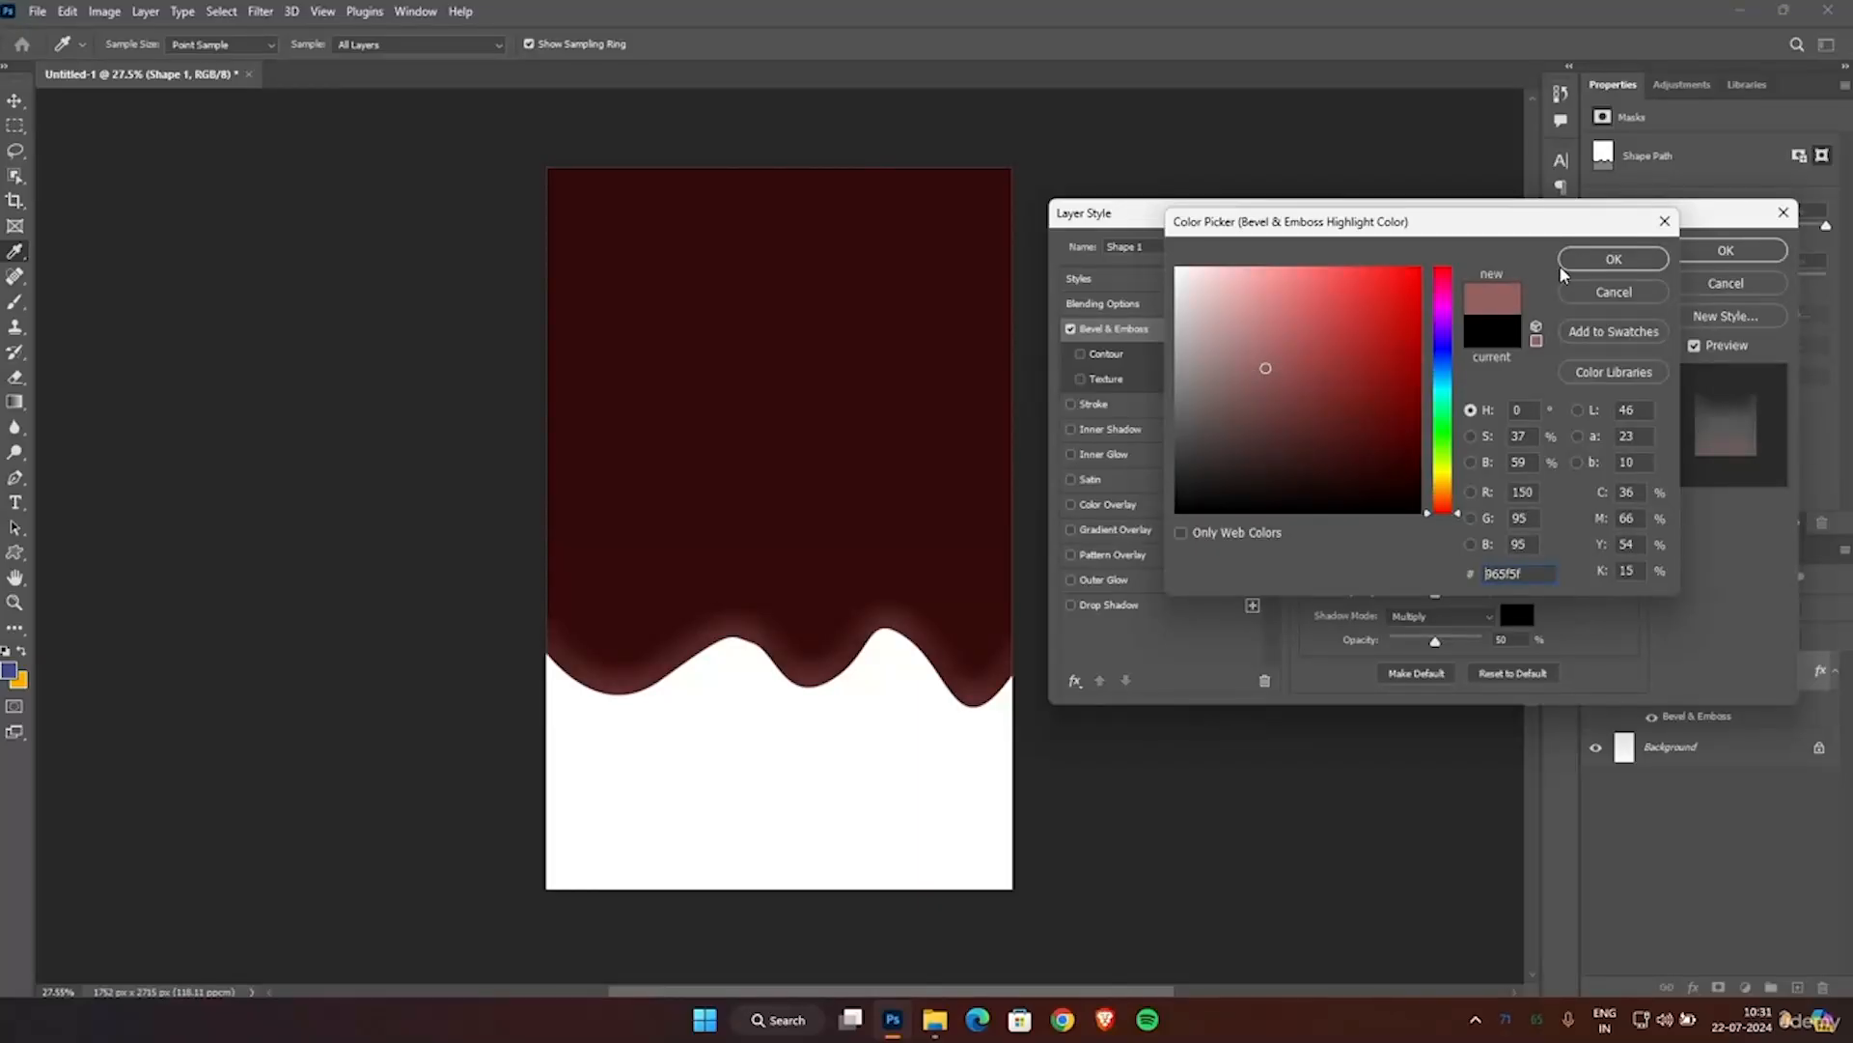
left_click(1591, 259)
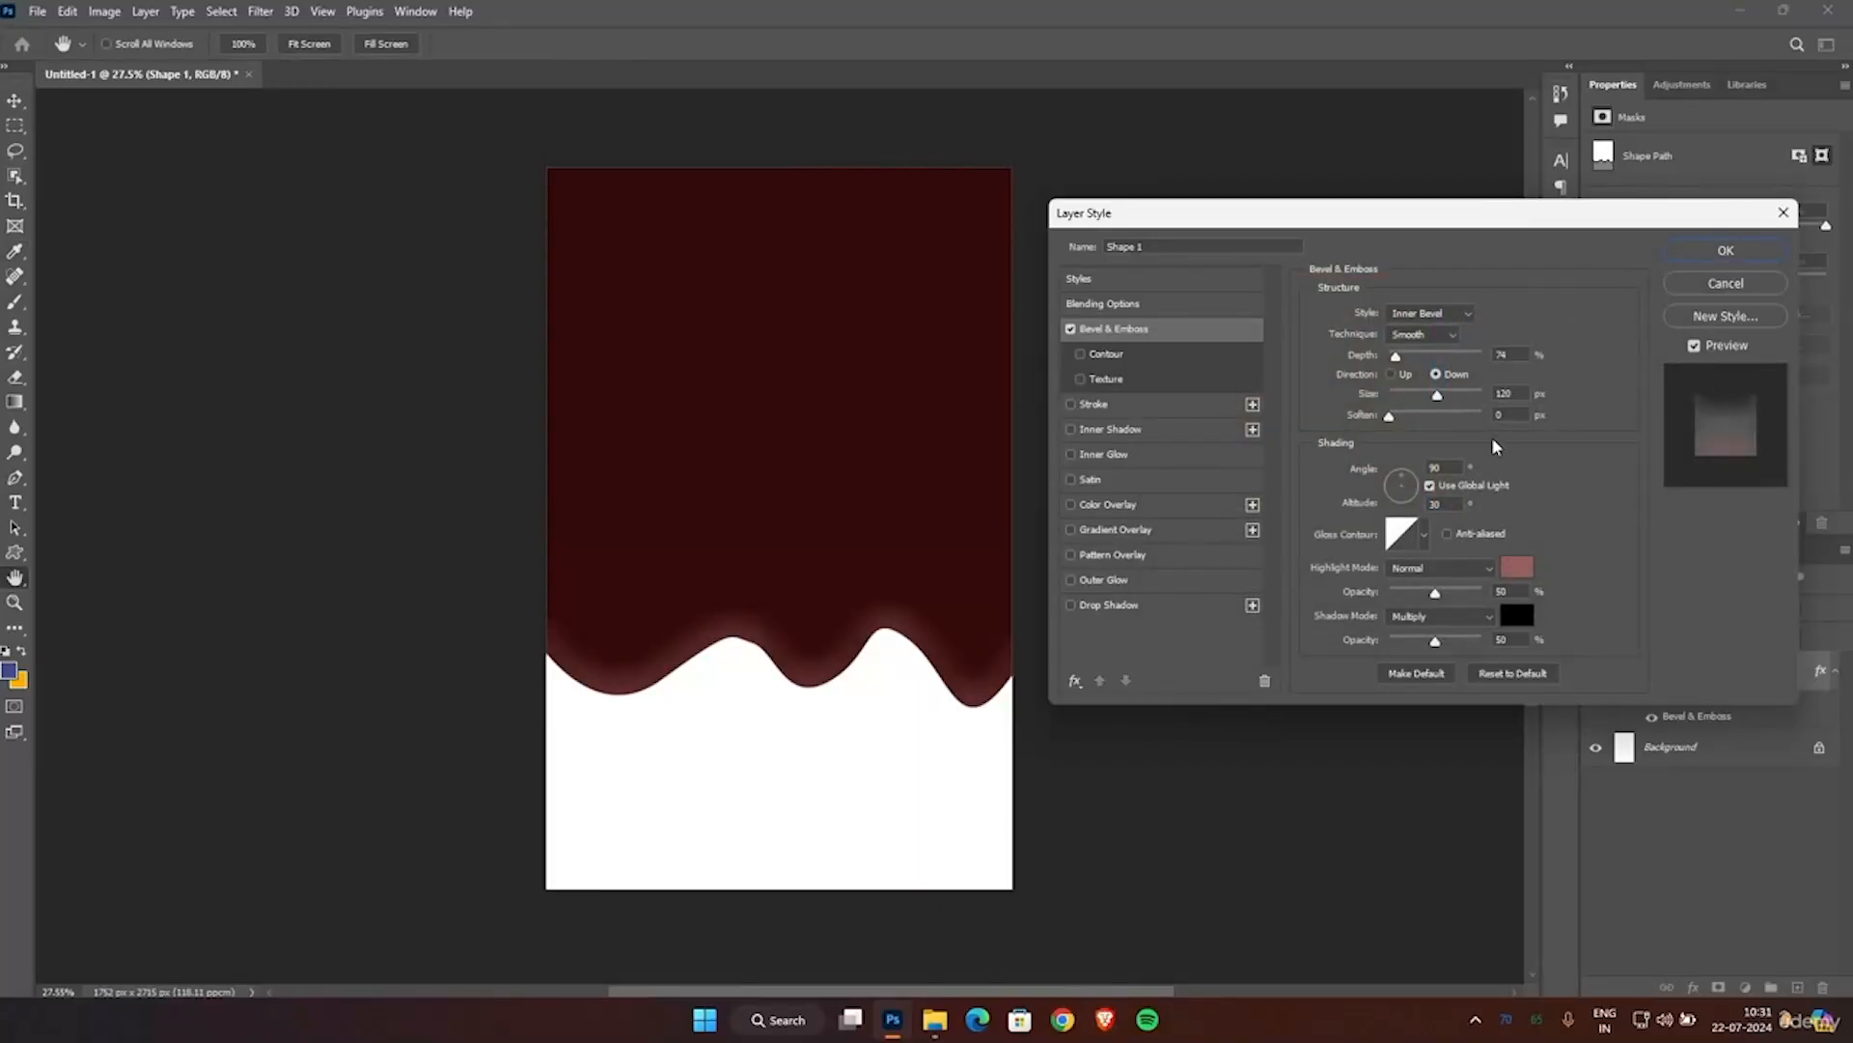
Set the inner bevel to about 75% depth, 117 px size and 16 px soften, apply the effect and deselect the shape.
left_click_drag(1399, 356, 1441, 407)
left_click(1458, 315)
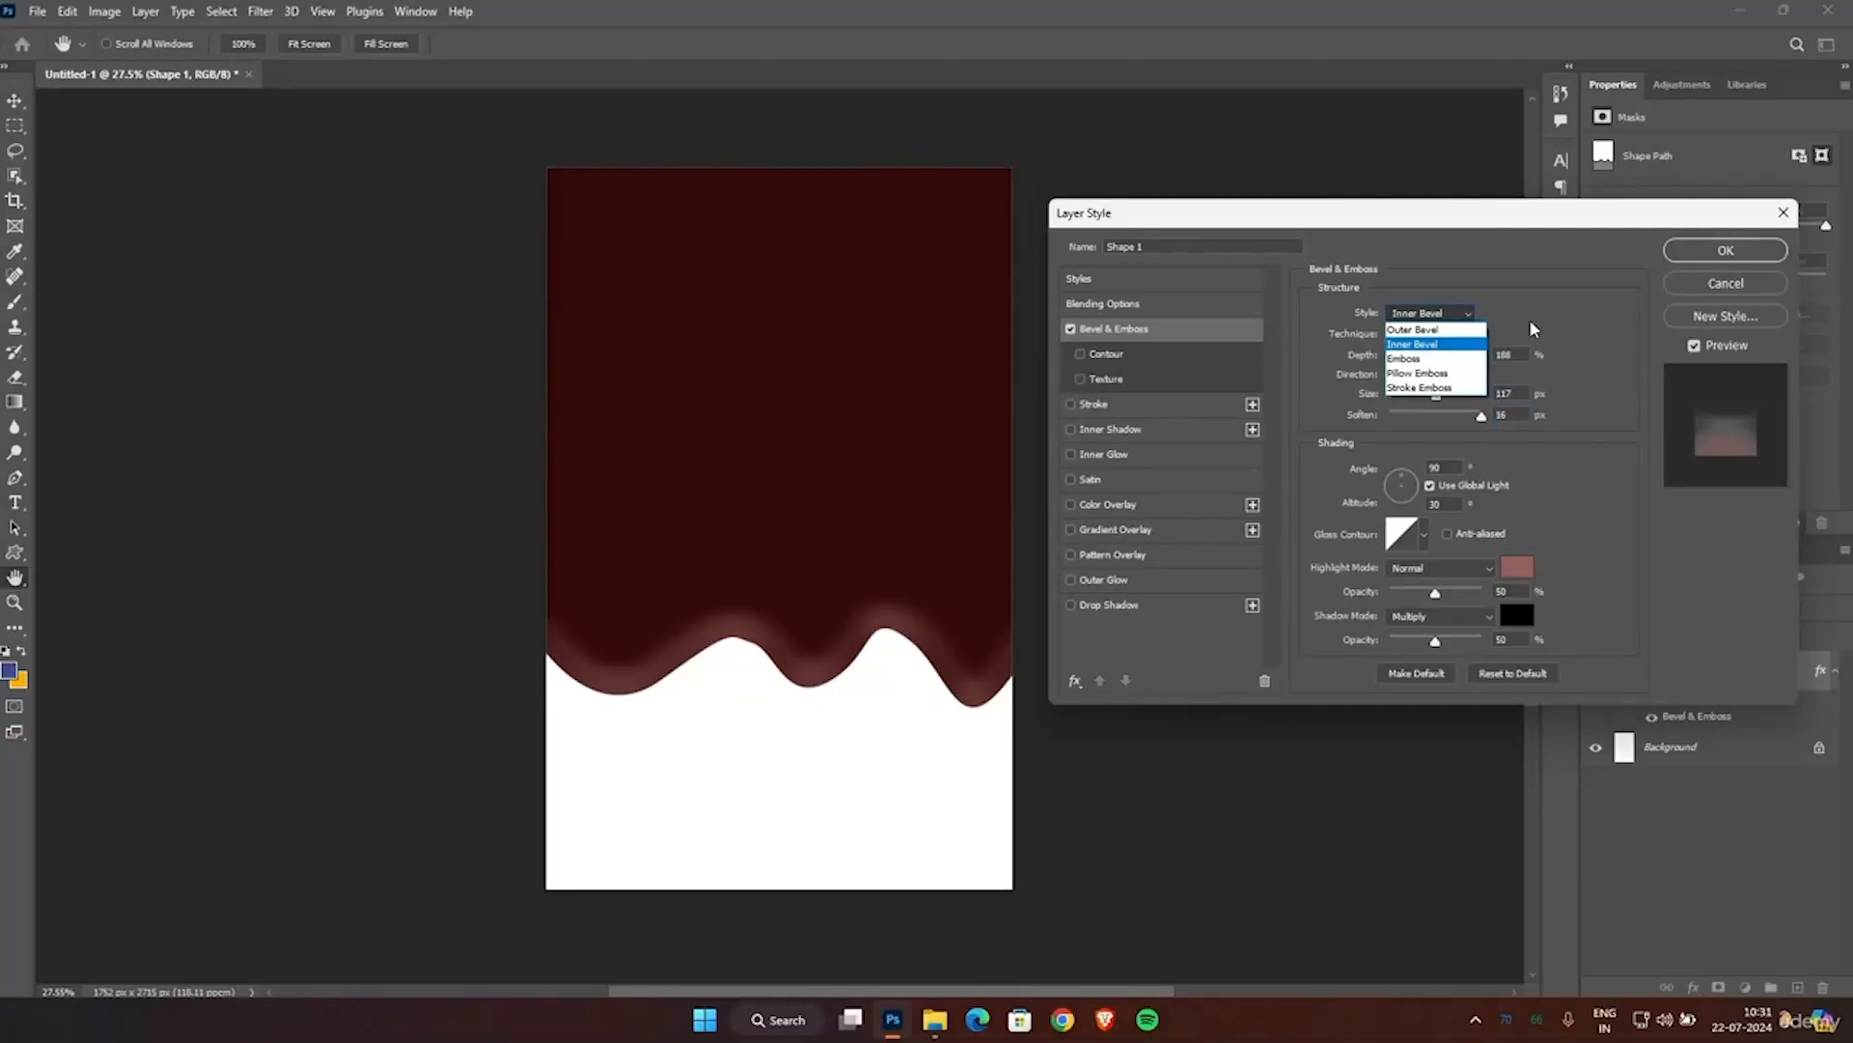
left_click(1467, 345)
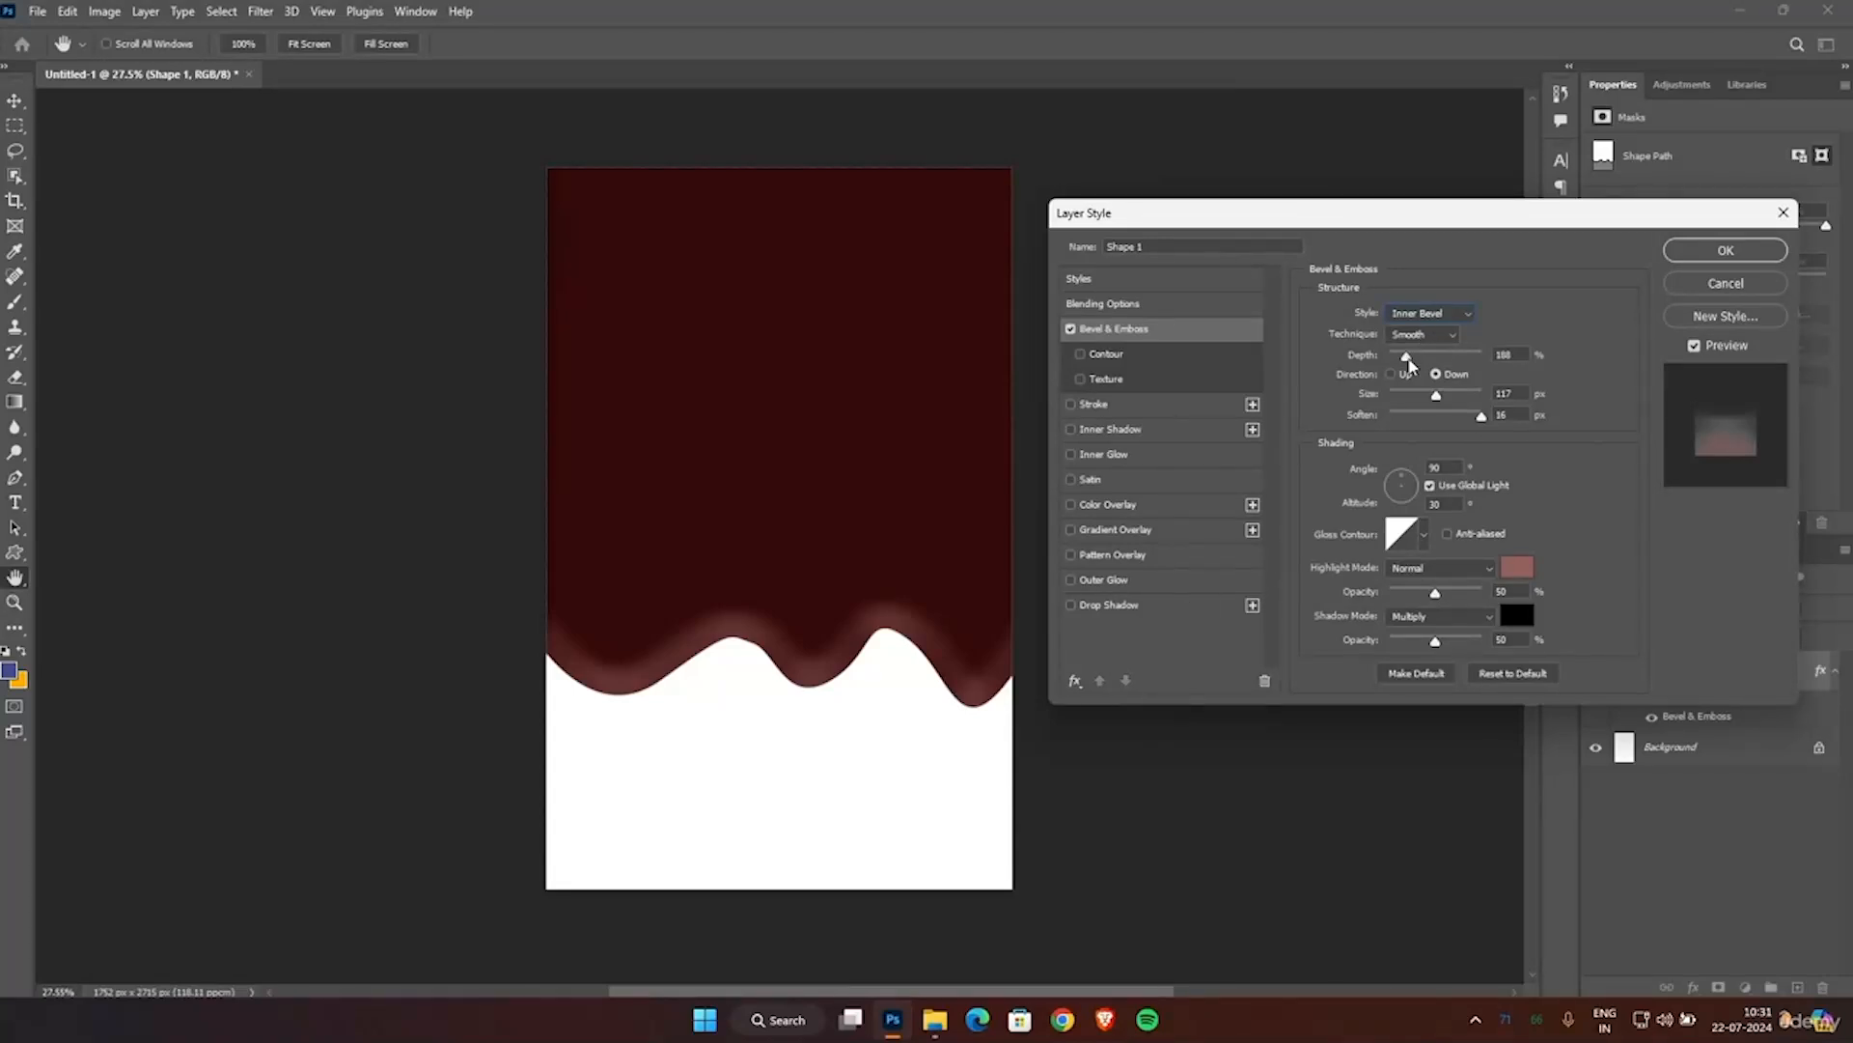
left_click_drag(1407, 357, 1401, 370)
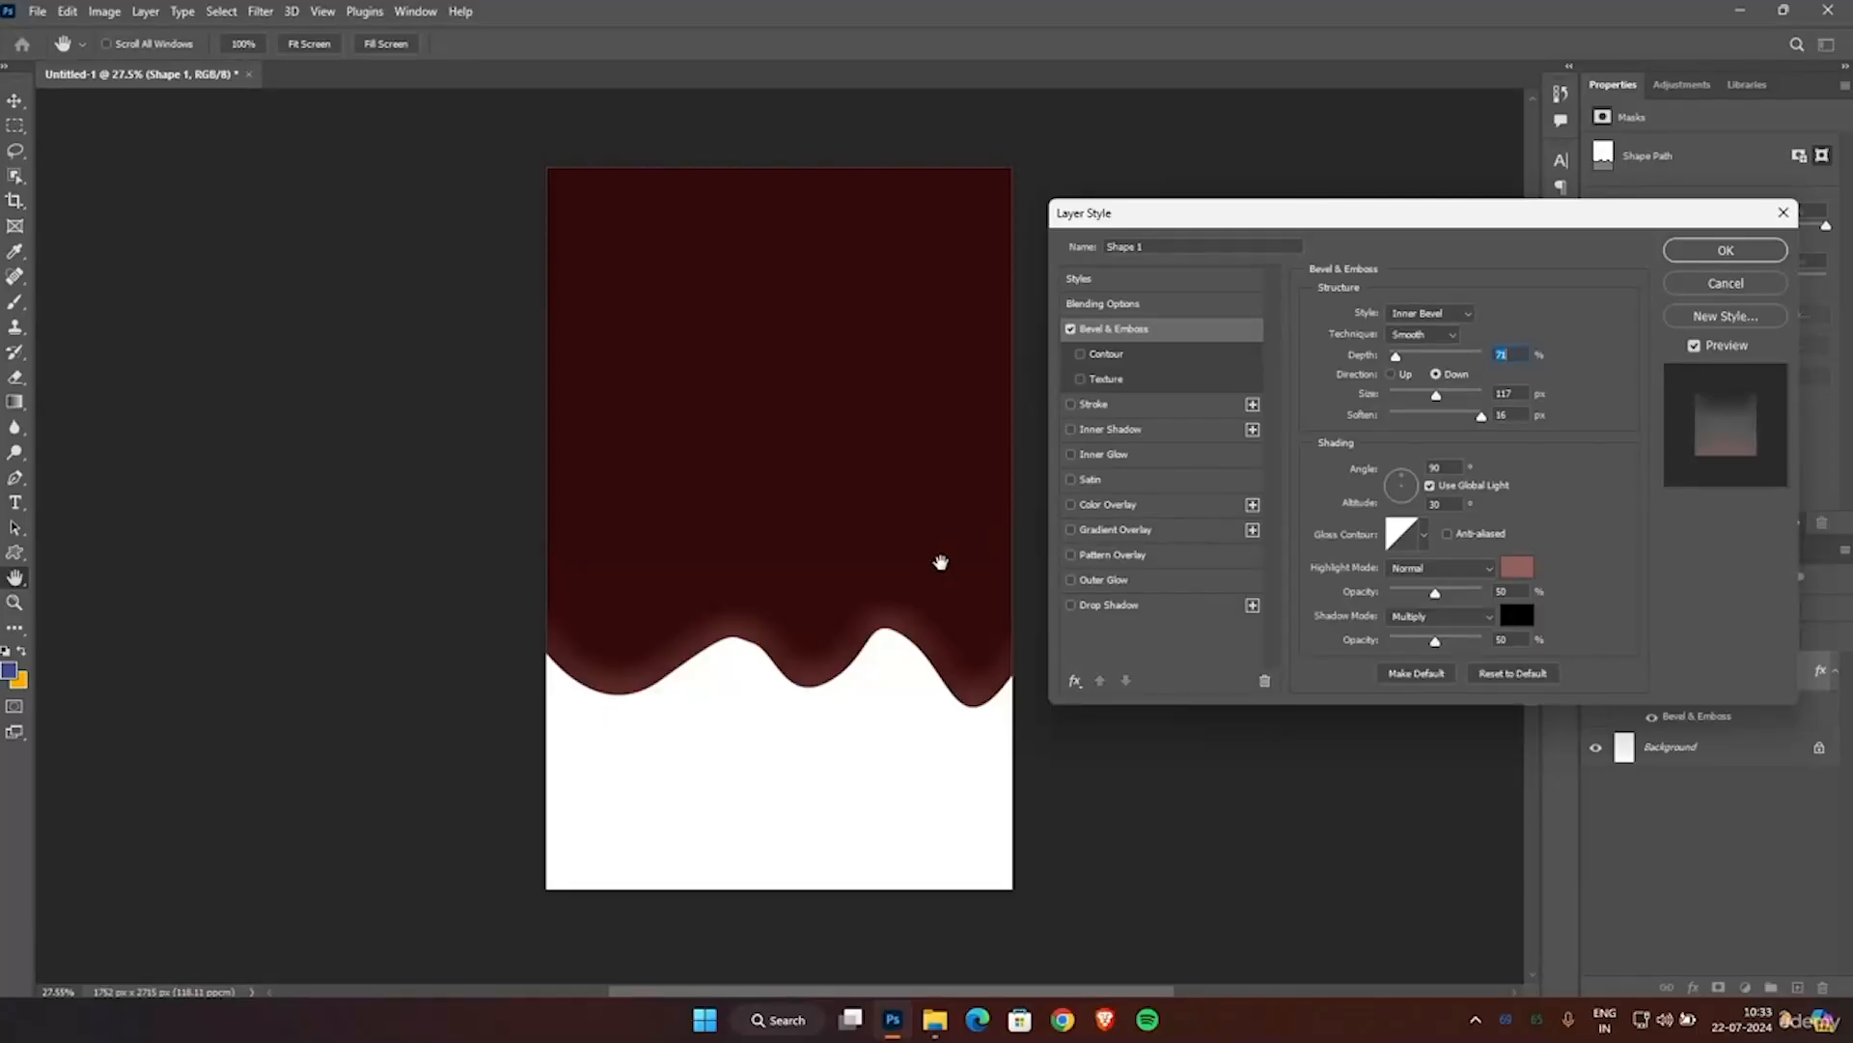
left_click(1725, 250)
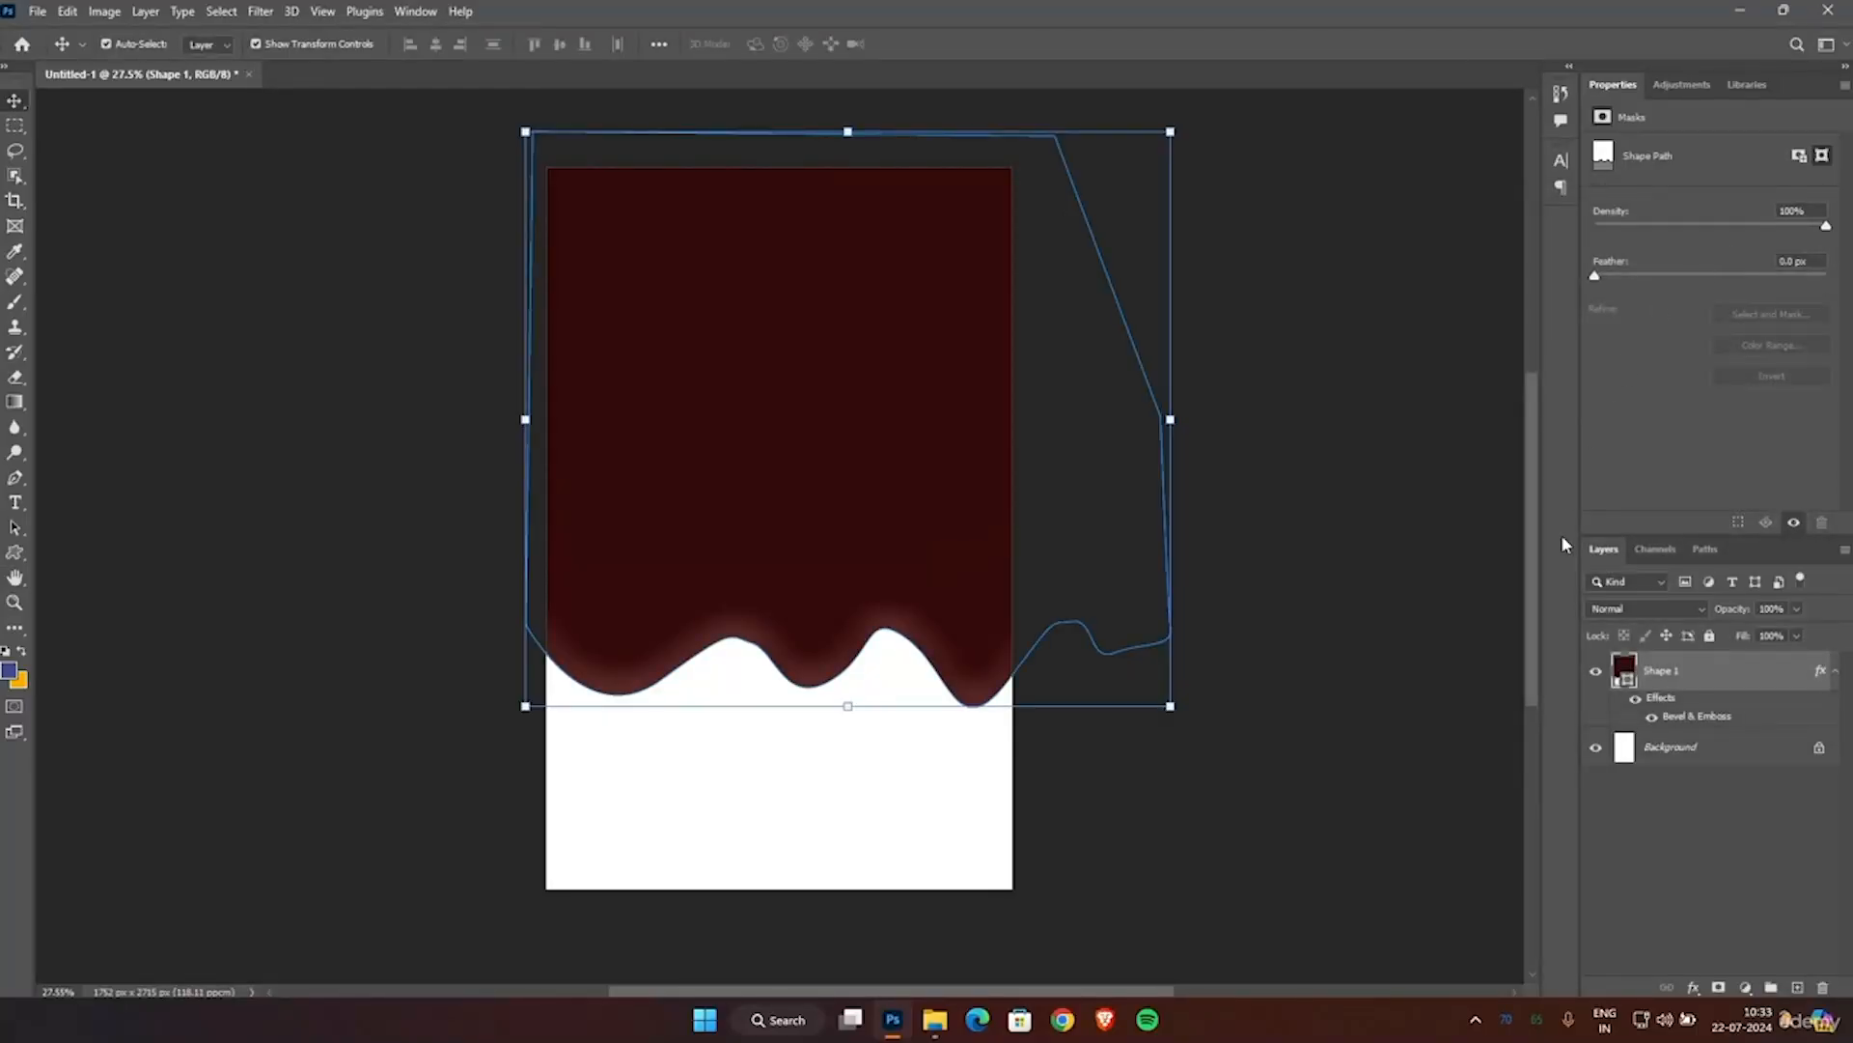
left_click(1380, 579)
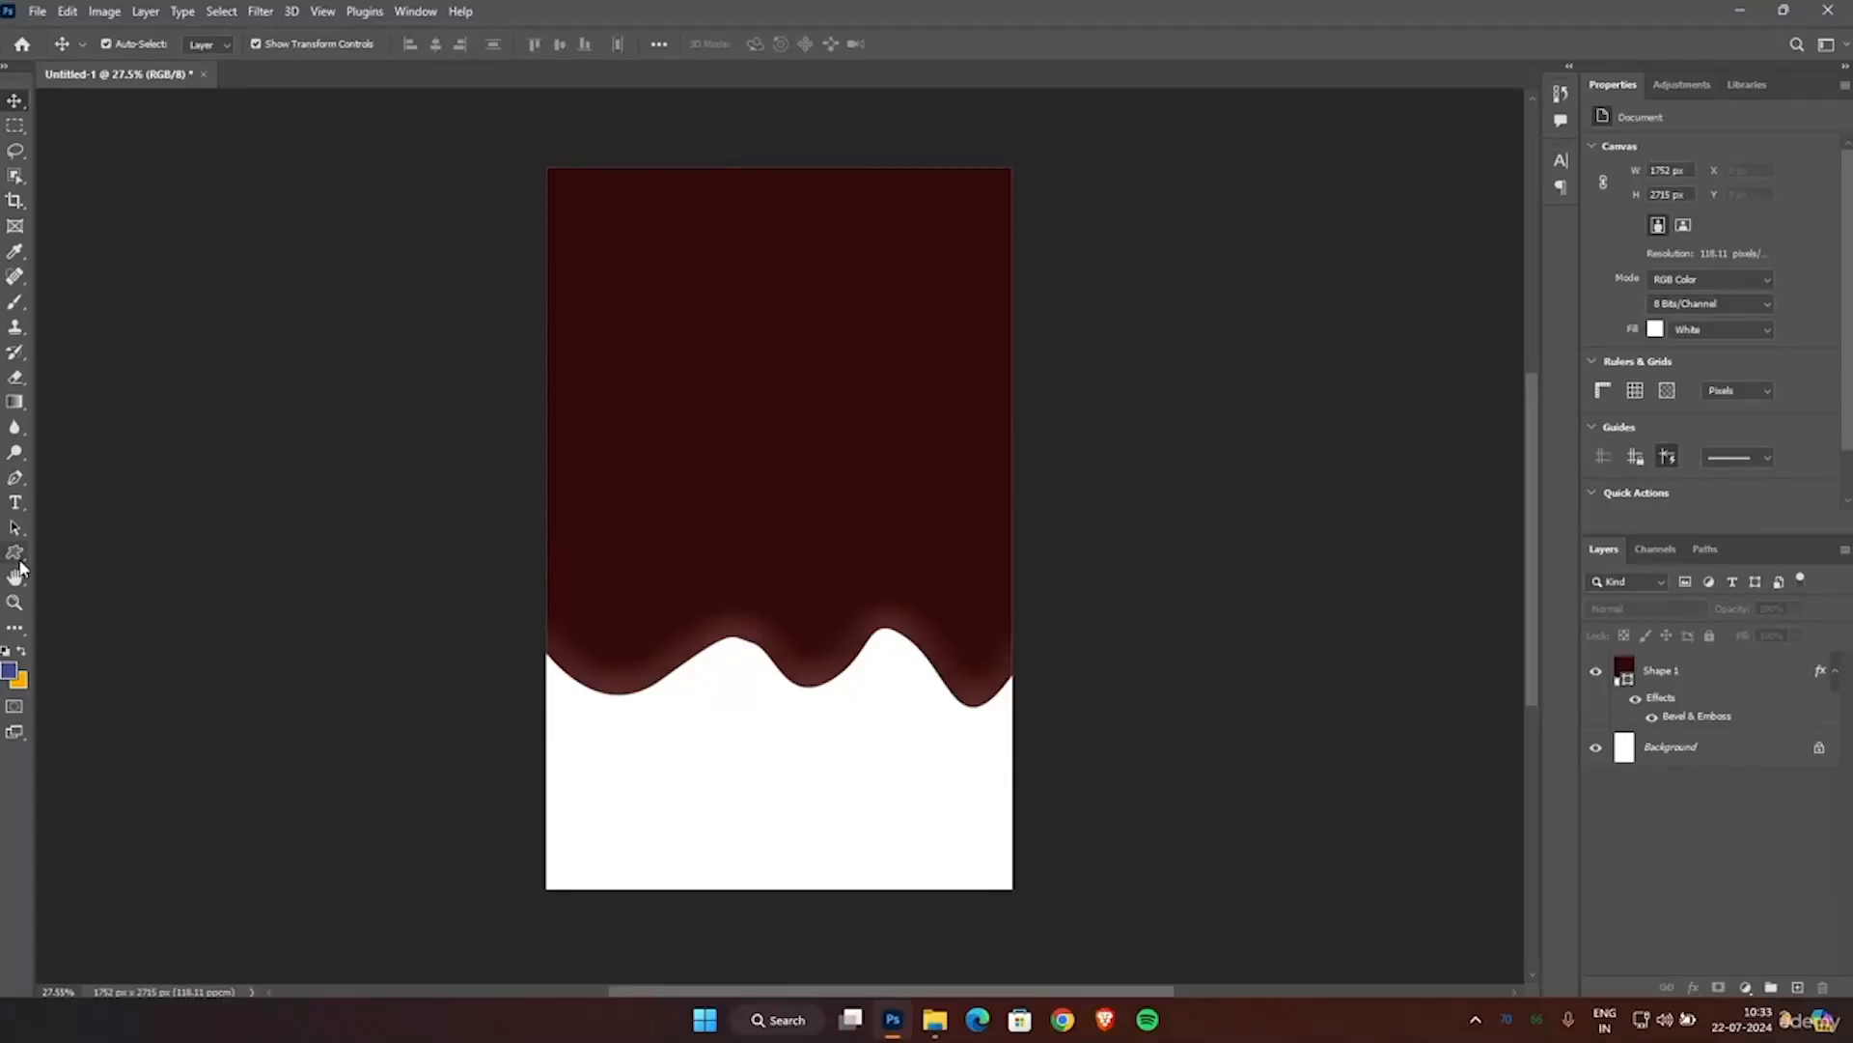
Draw a rectangle of about 1908 x 2835 px covering the whole canvas and fill it with bright red.
right_click(17, 556)
left_click(75, 546)
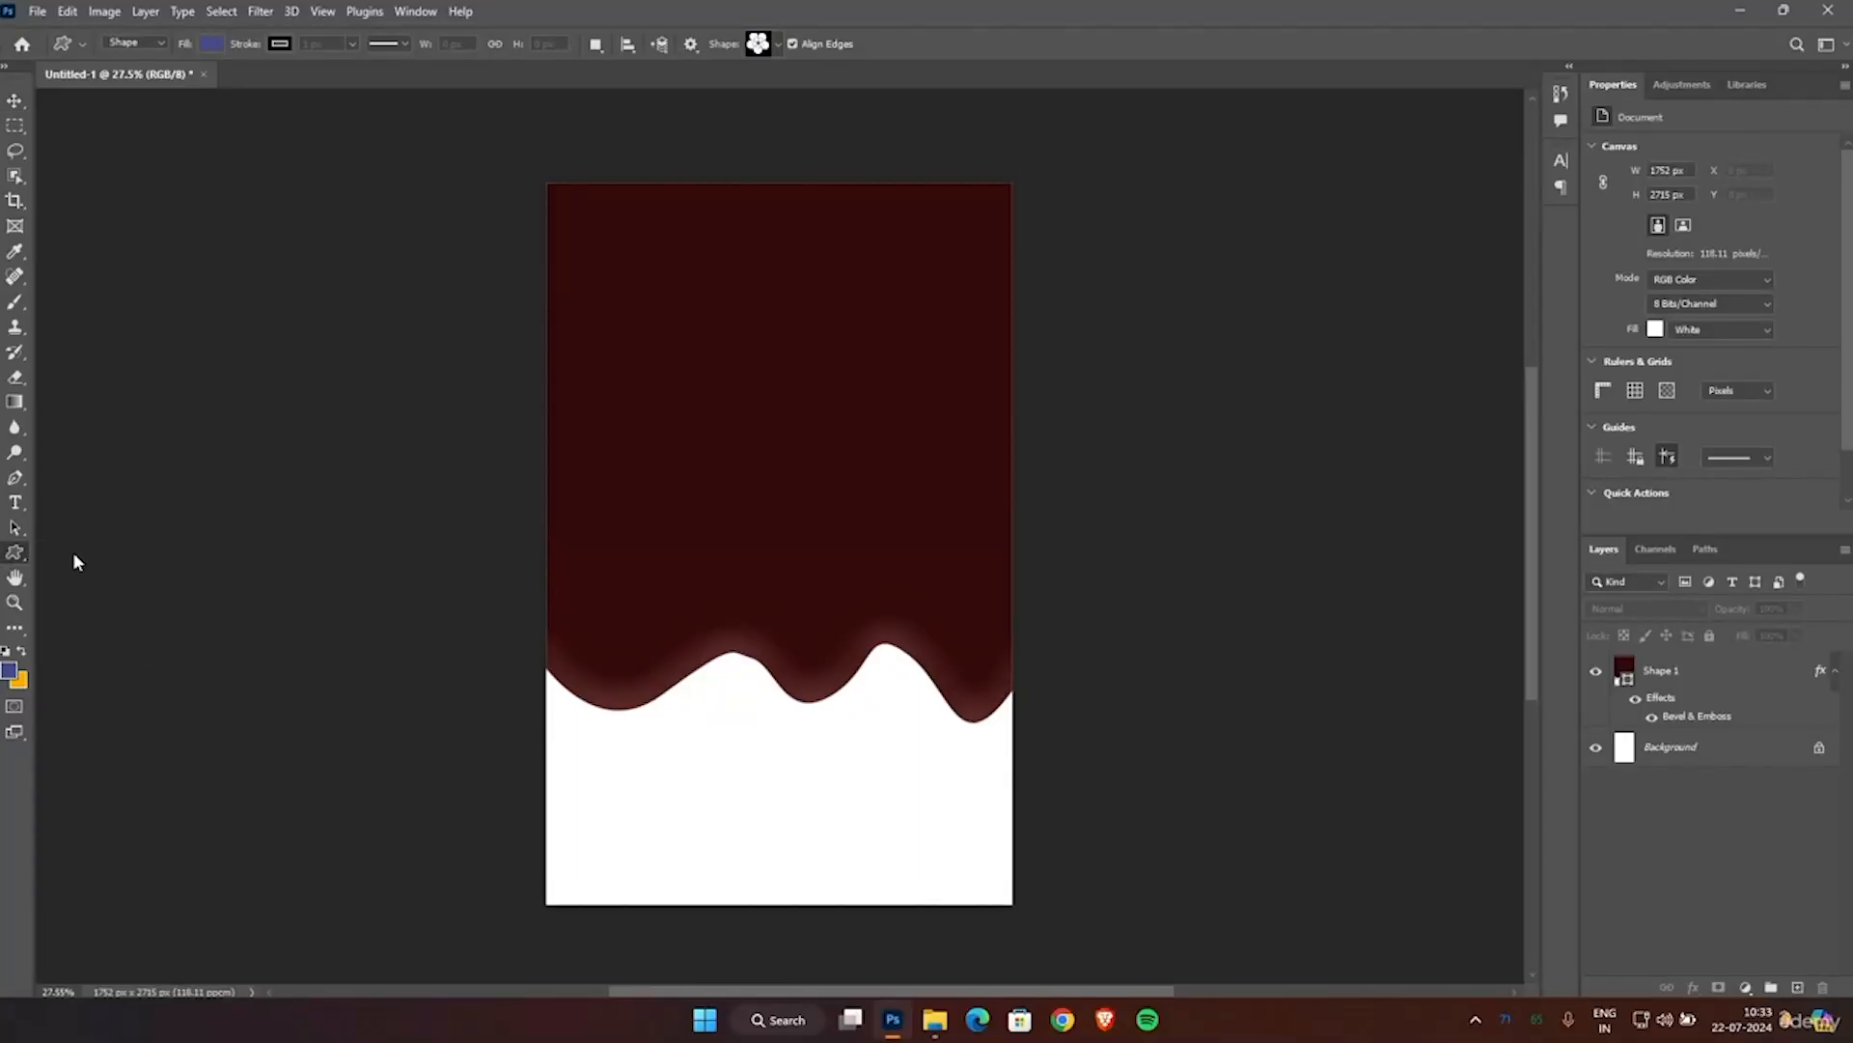
left_click_drag(521, 152, 1028, 905)
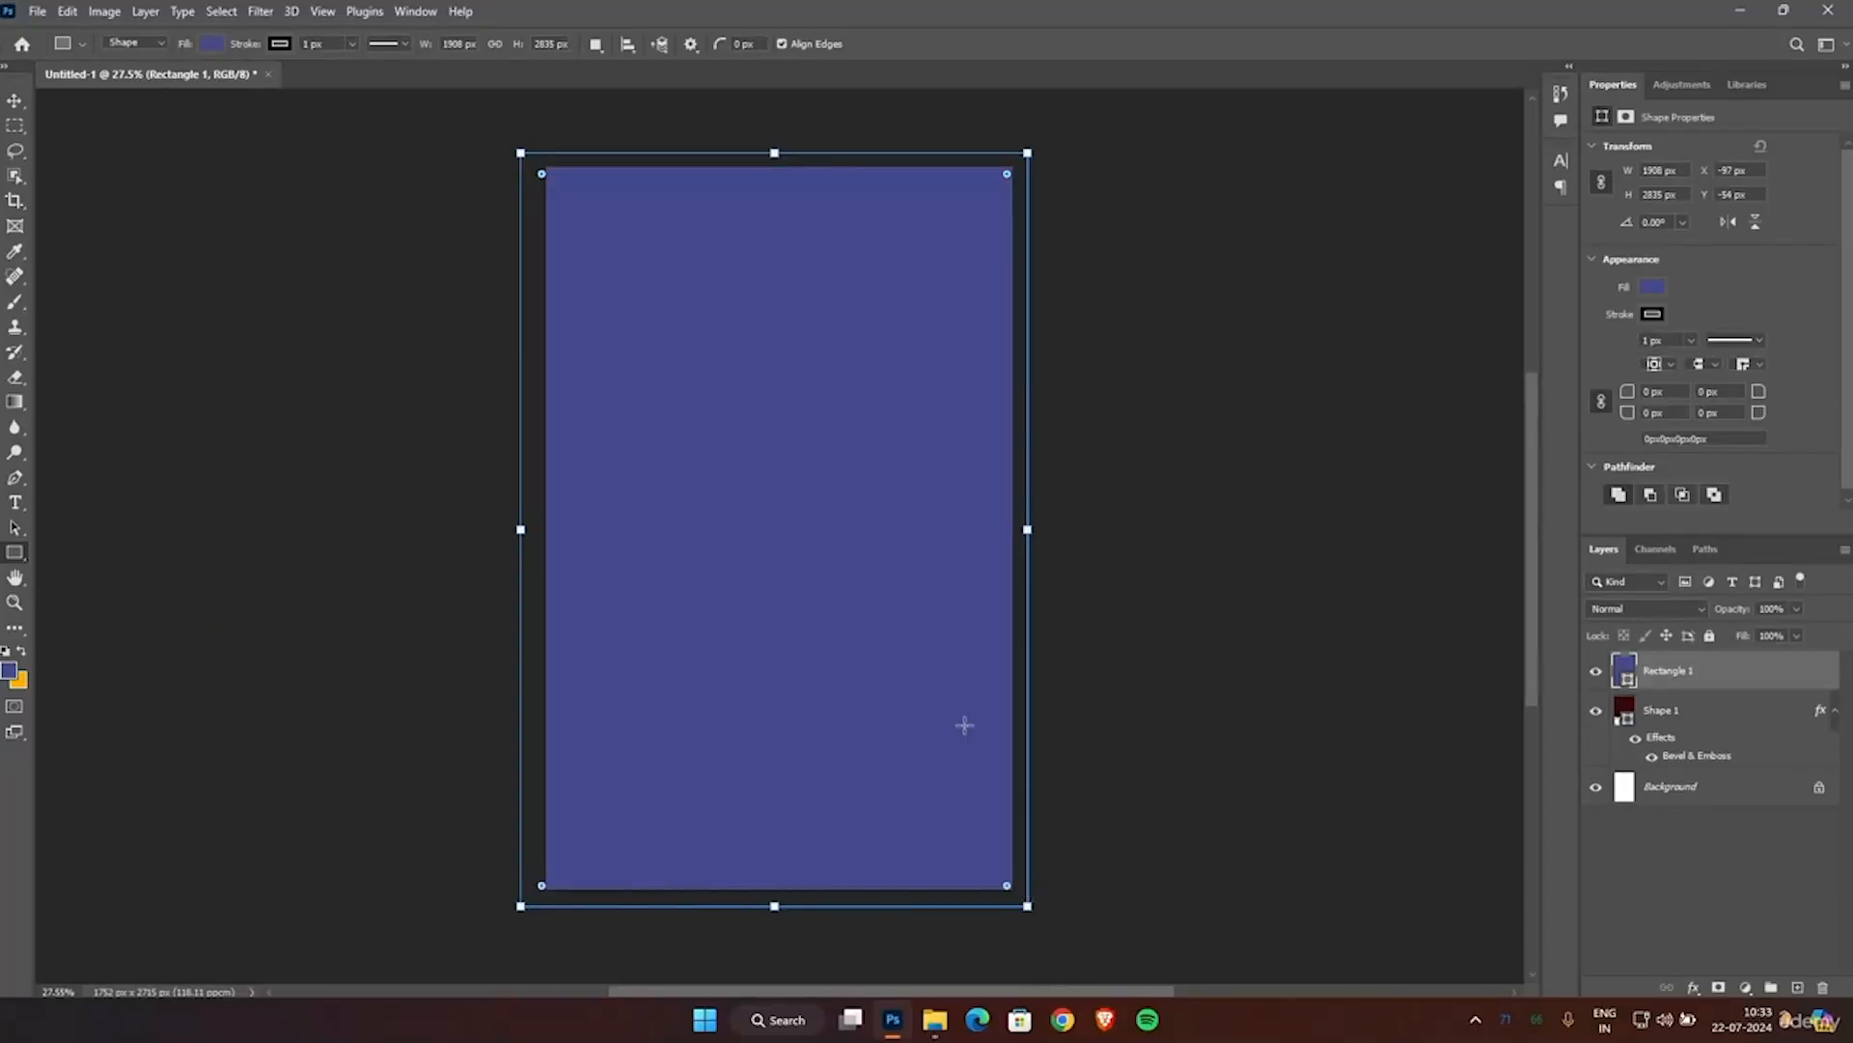
left_click(207, 44)
left_click(262, 147)
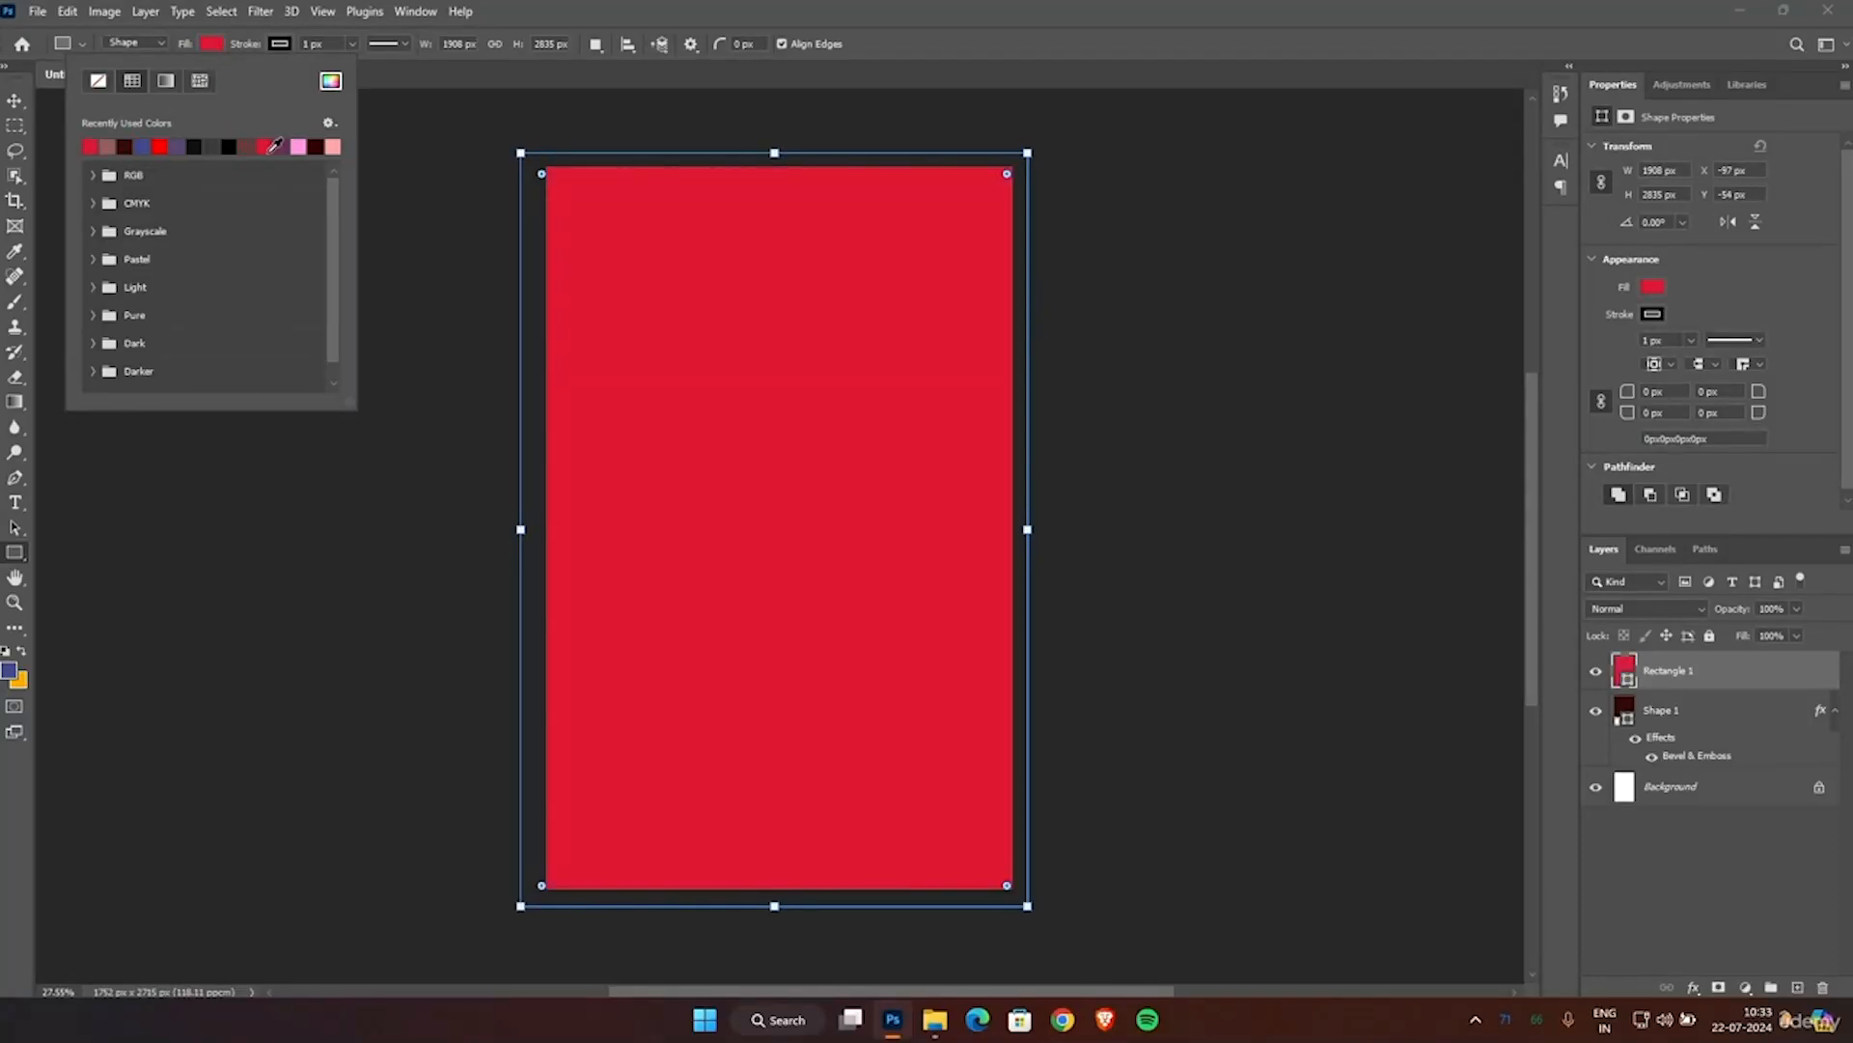
Keep the rectangle's fill at red e11835 and move its layer beneath the drip shape's layer.
left_click(1629, 673)
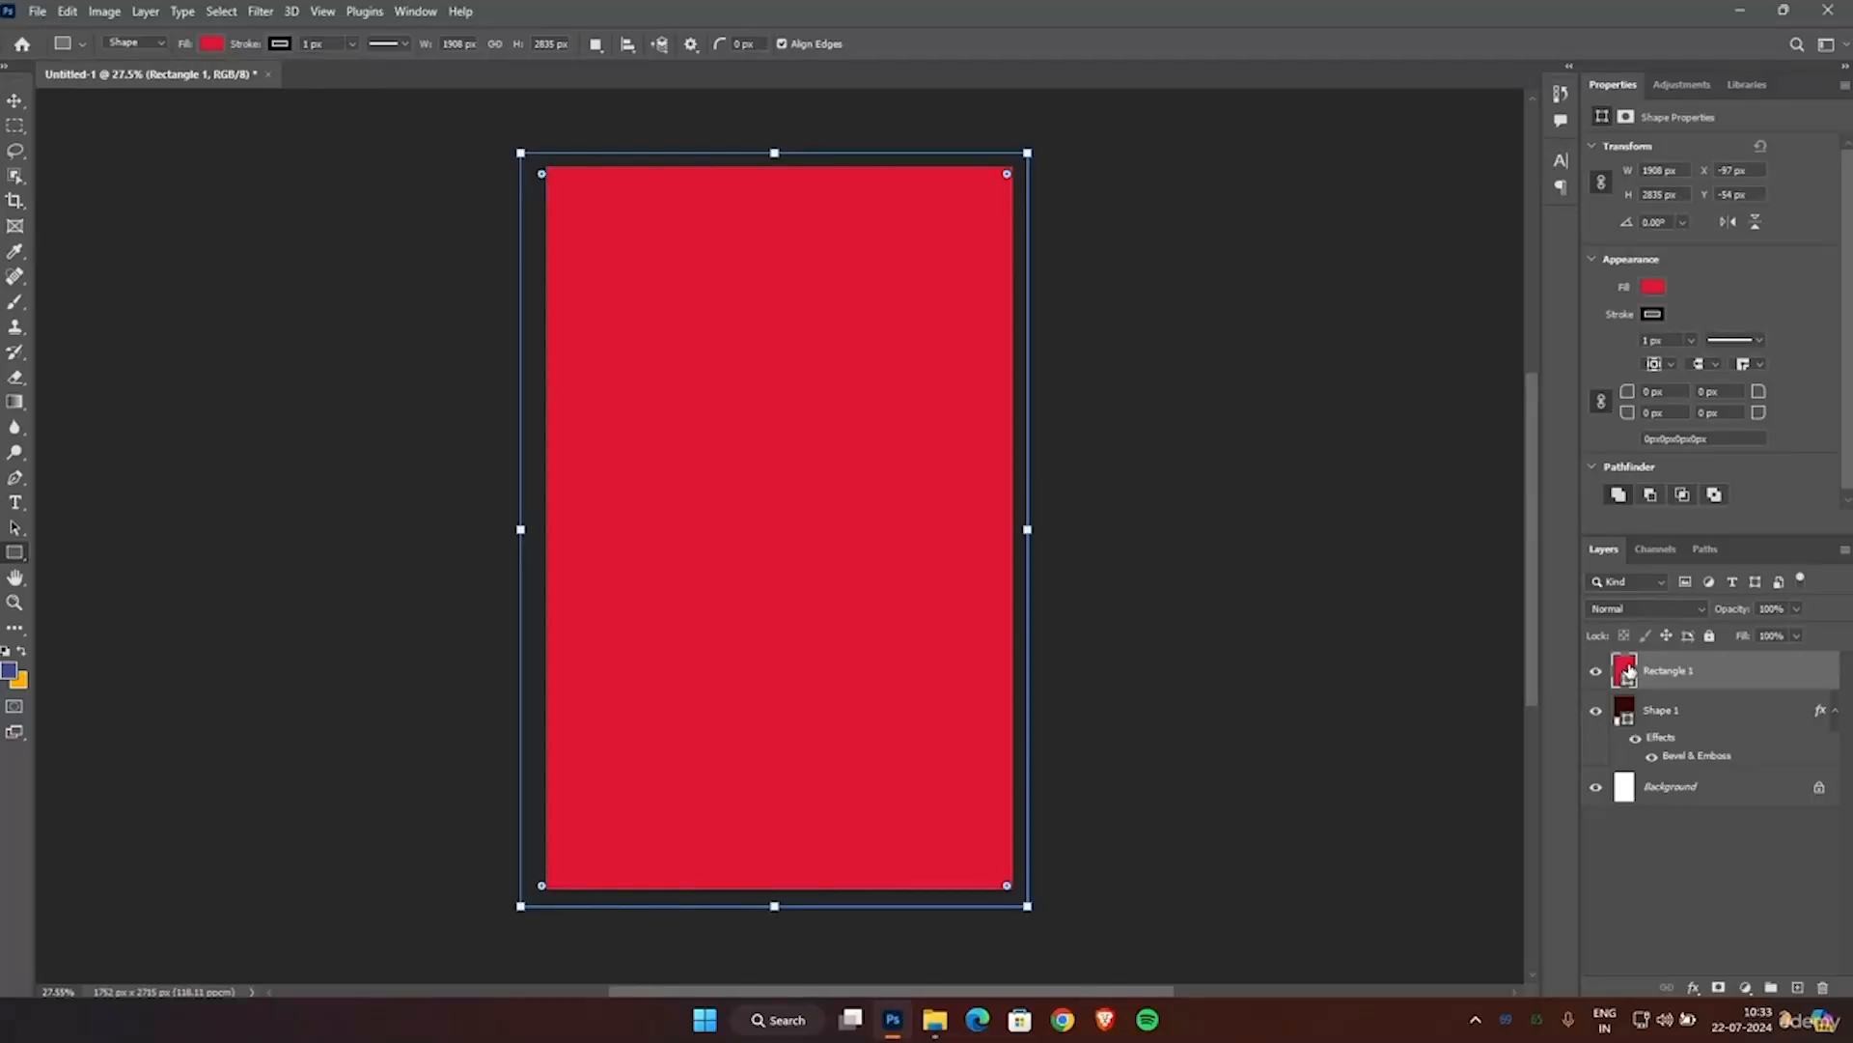
double_click(1629, 673)
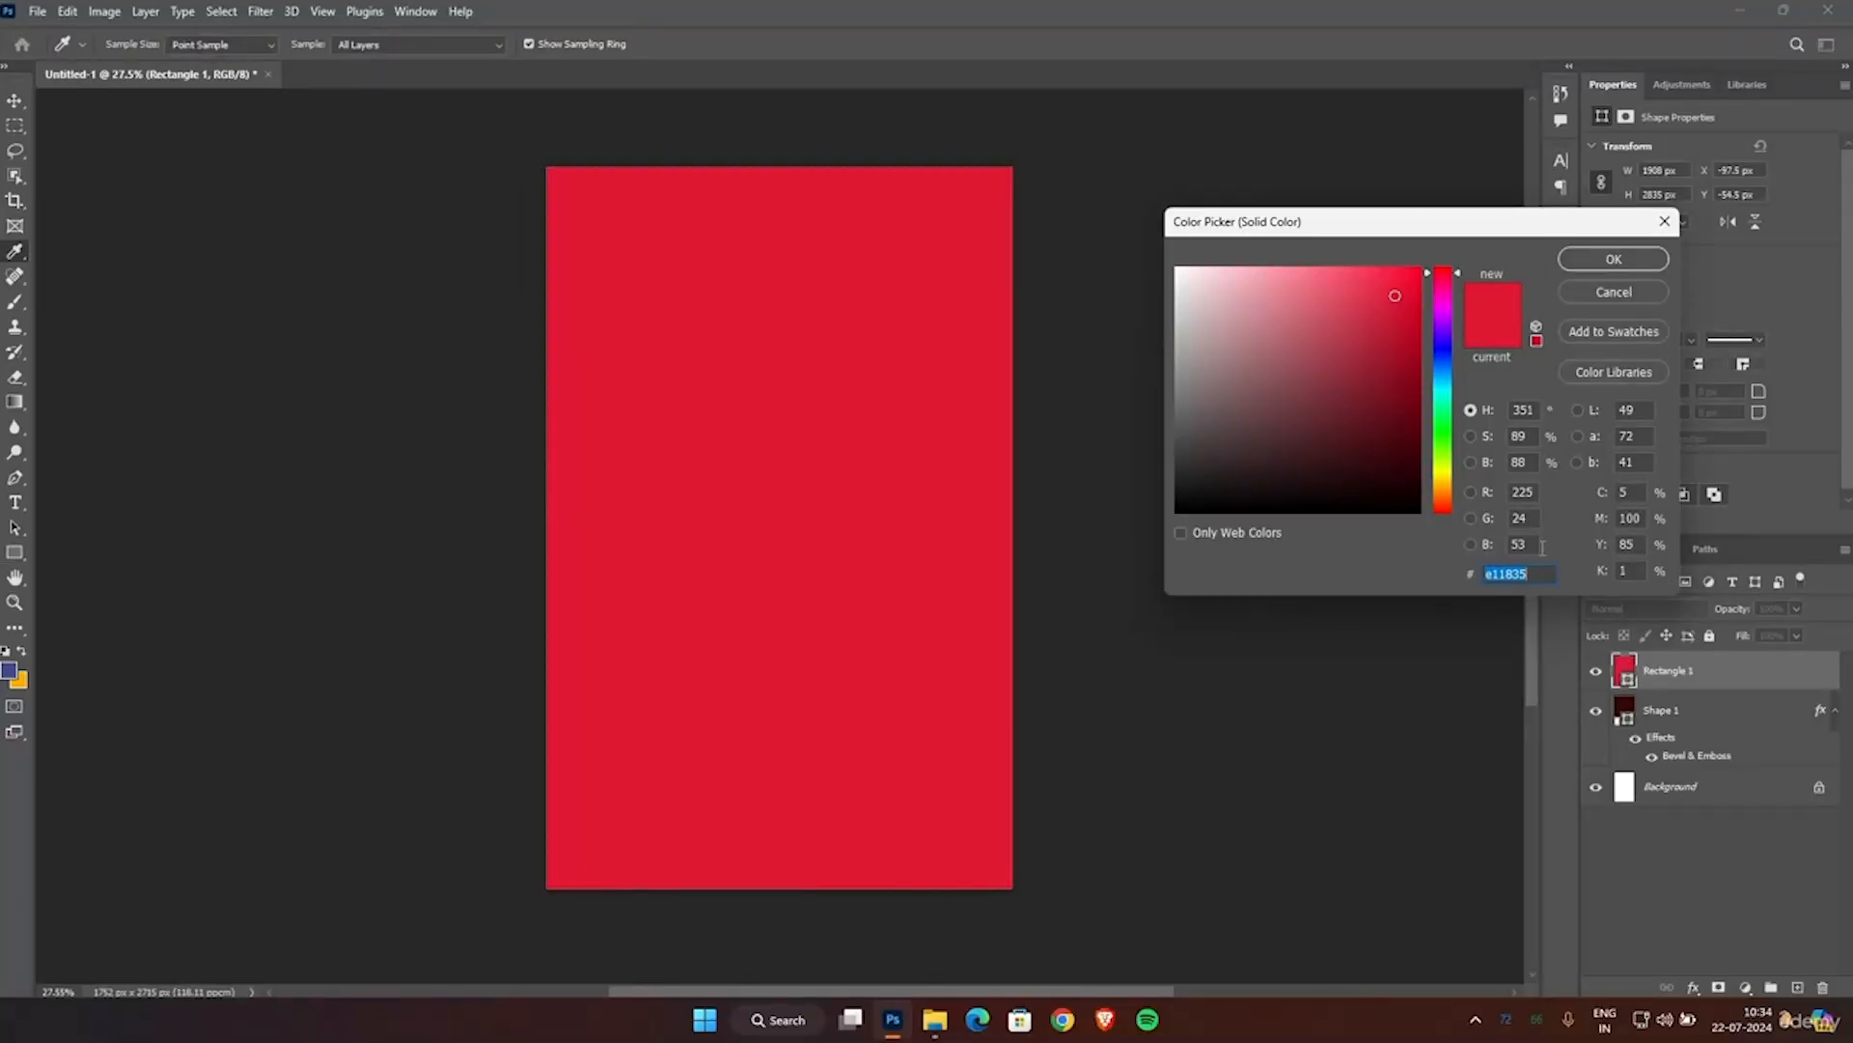
left_click(1607, 261)
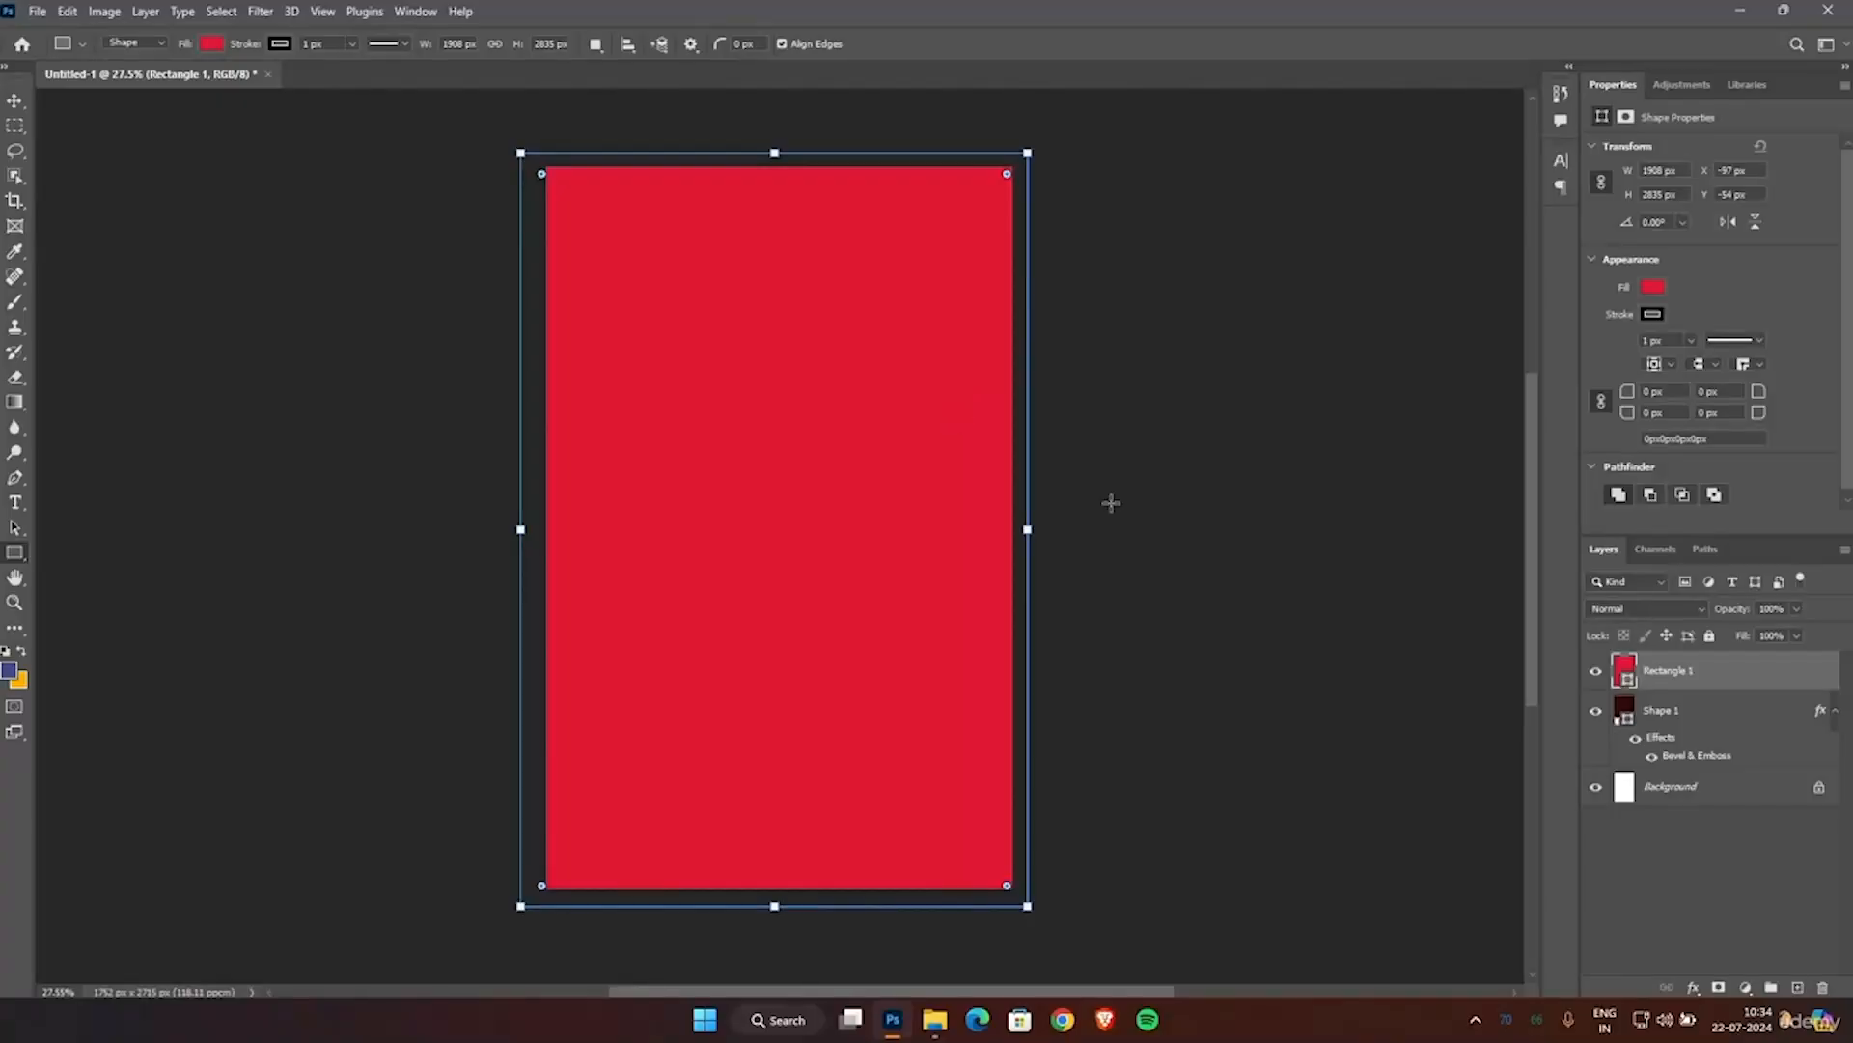
left_click_drag(1671, 677, 1669, 762)
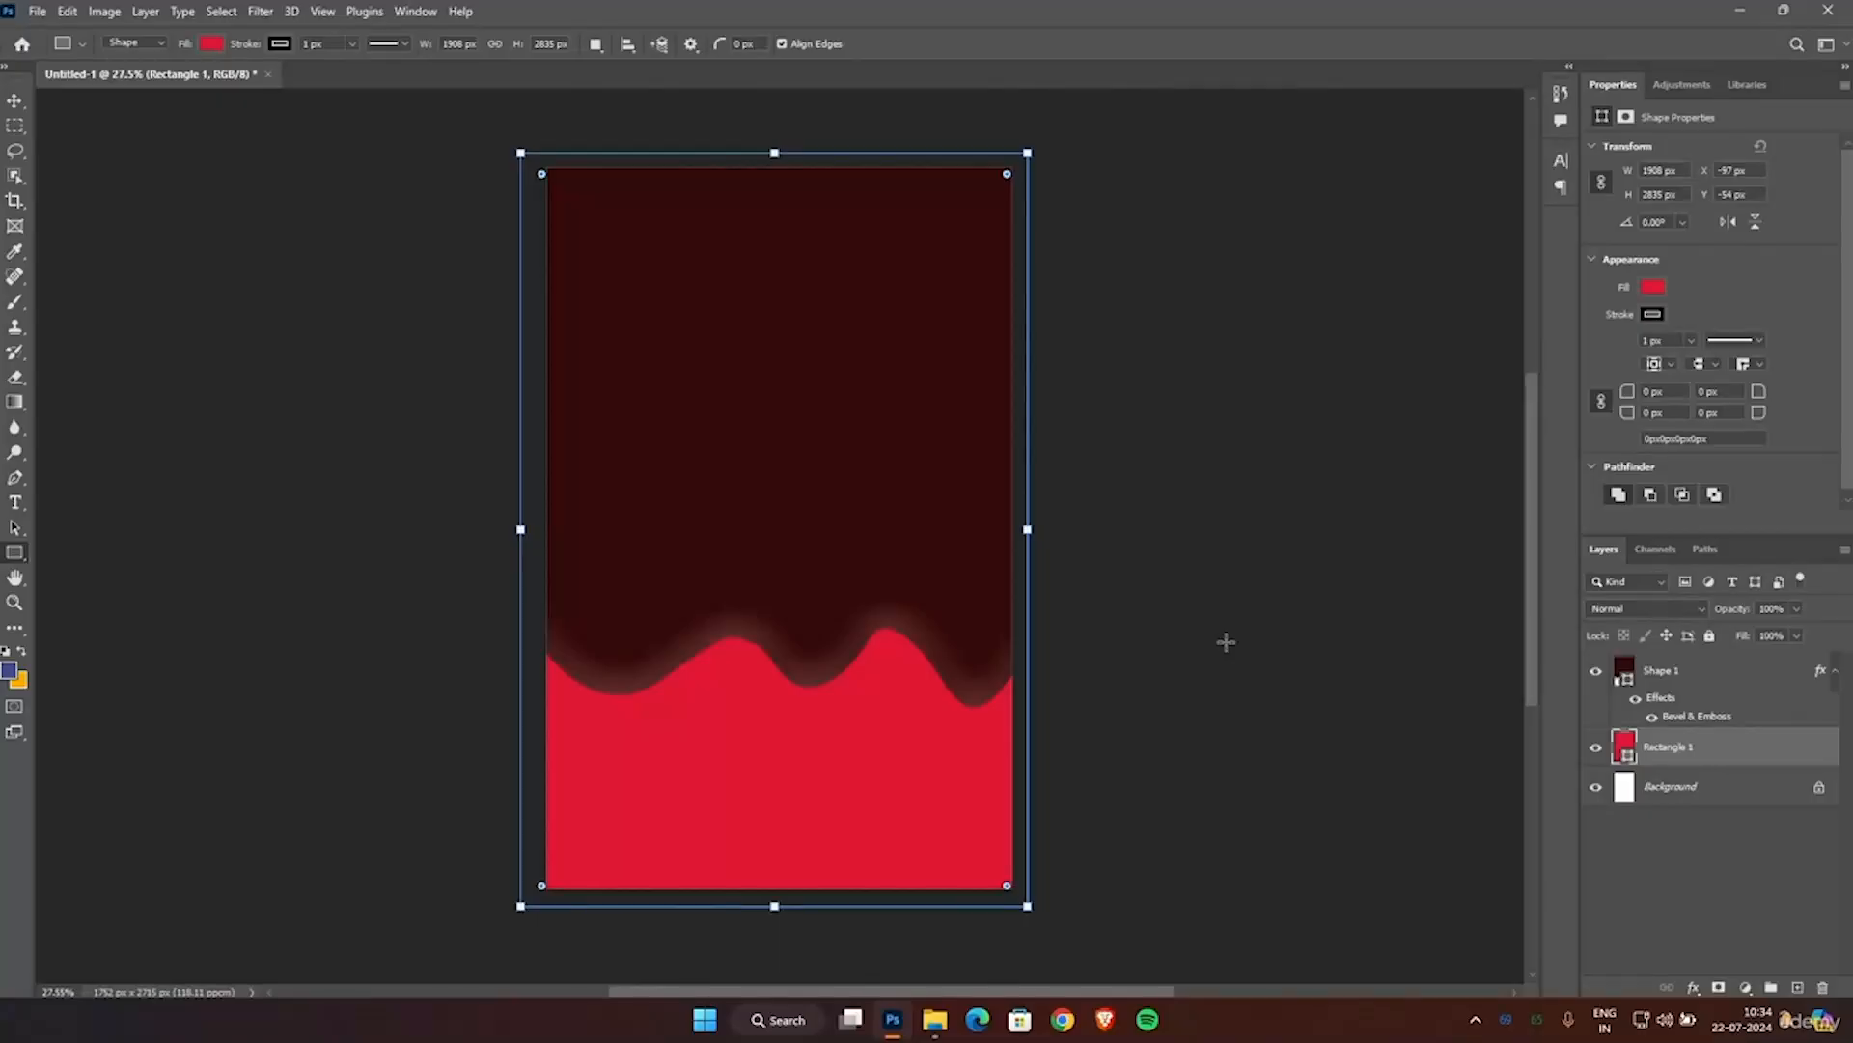
Change the highlight color of the drip shape's Bevel & Emboss effect to black, 000000.
left_click(1658, 673)
right_click(1657, 674)
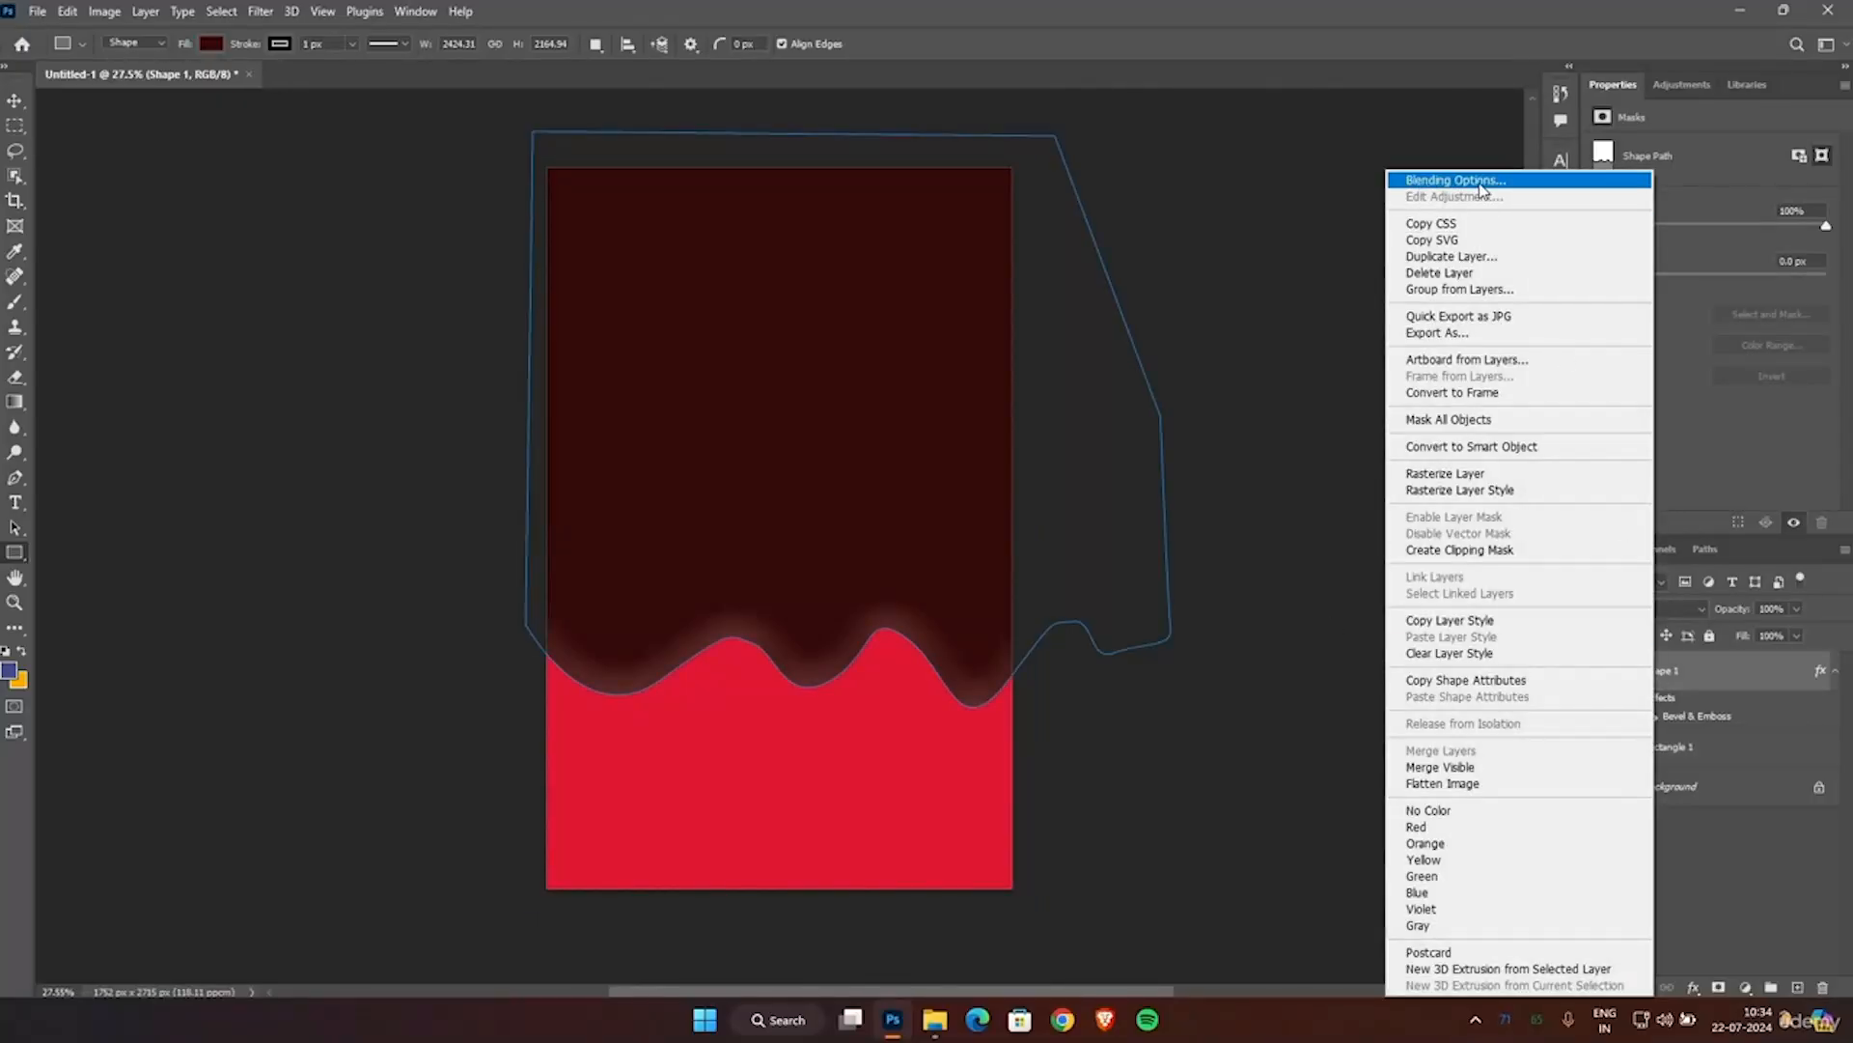
left_click(1473, 178)
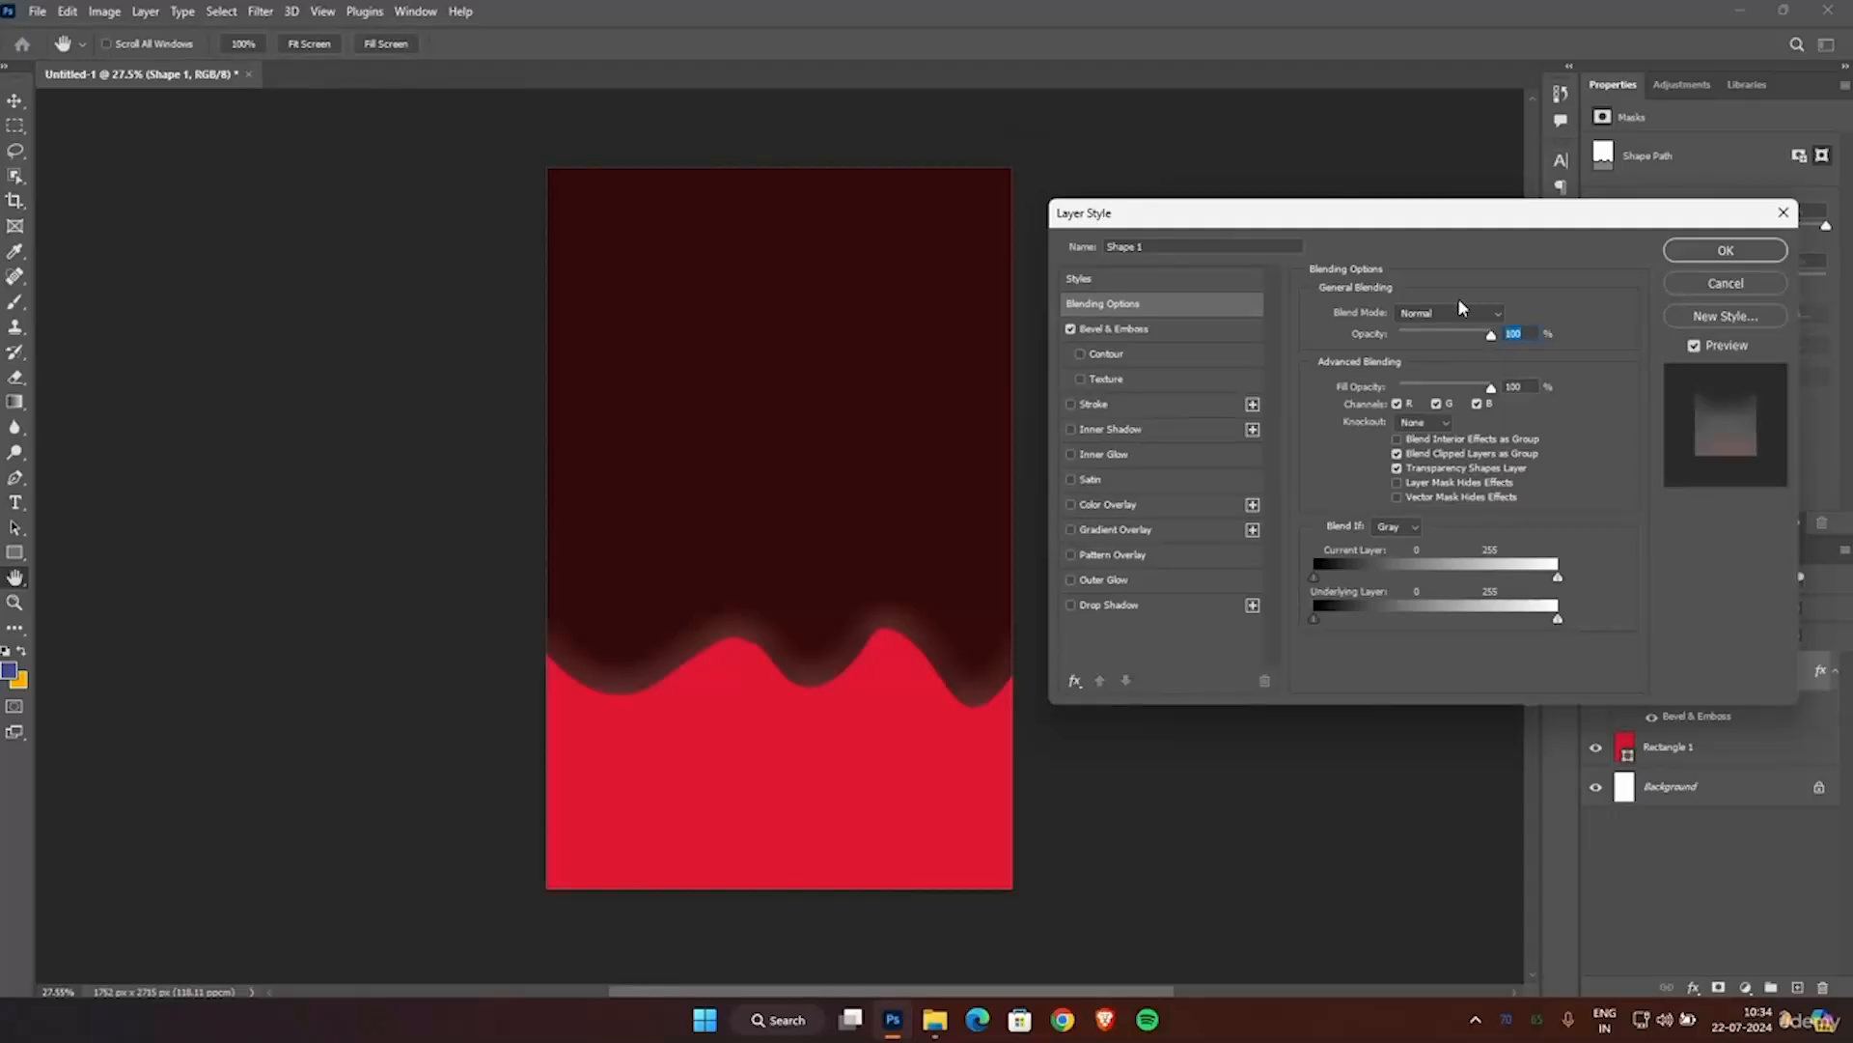
left_click(1115, 330)
left_click(1520, 565)
mouse_move(1291, 376)
left_mouse_down()
mouse_move(1278, 447)
mouse_move(1278, 432)
mouse_move(1197, 483)
mouse_move(1183, 513)
left_mouse_up()
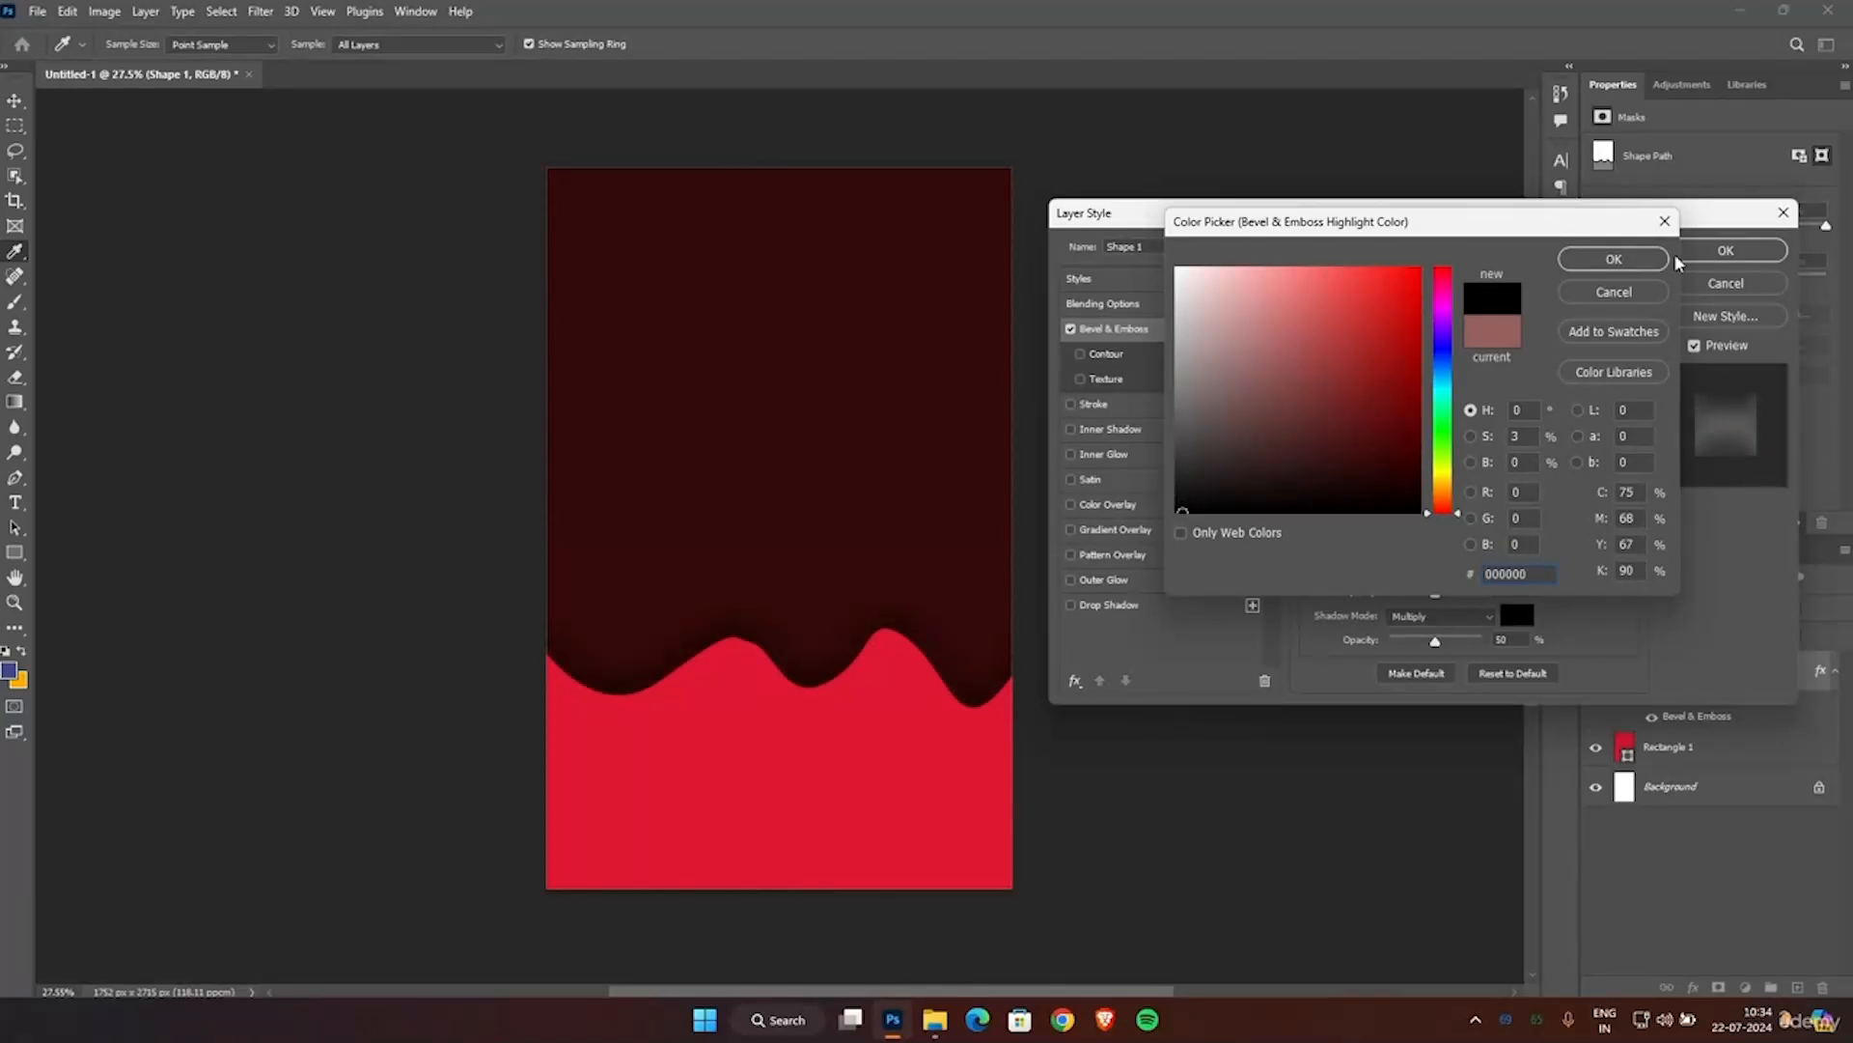
left_click(1622, 262)
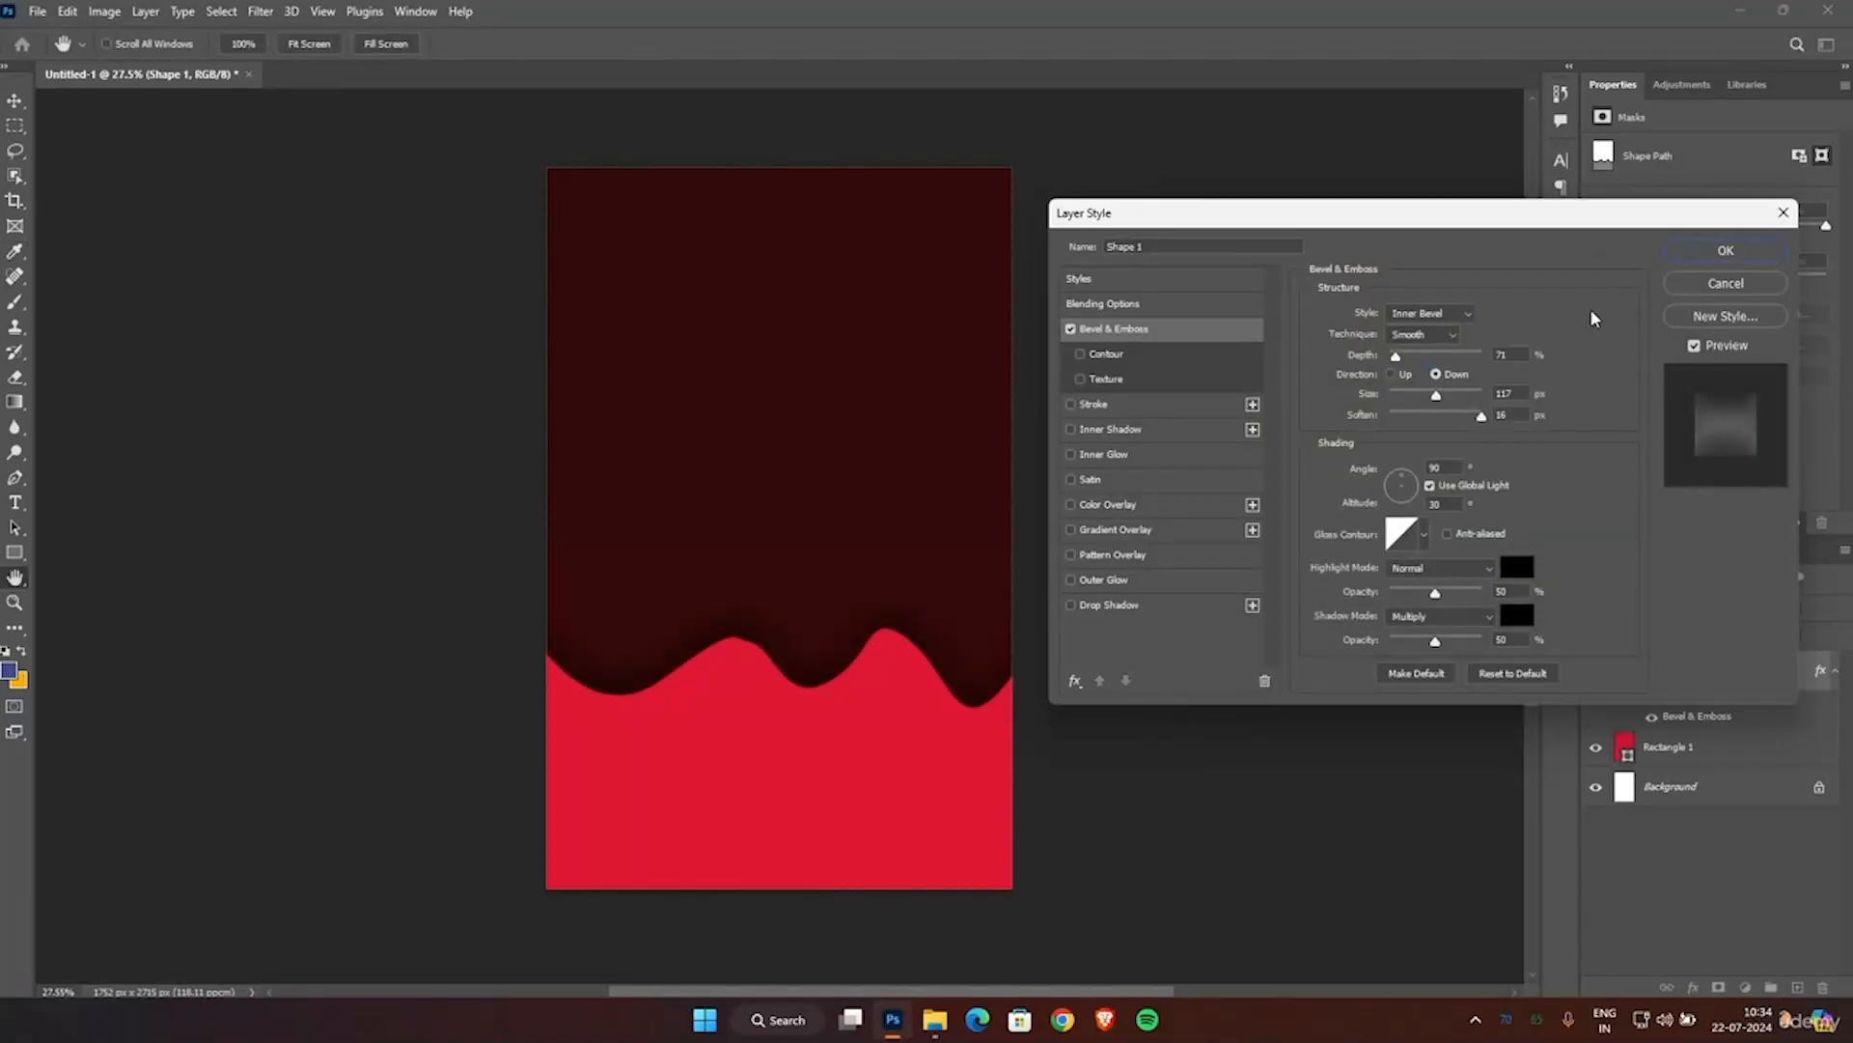
Slightly reduce the bevel size, apply the layer style and deselect the drip shape.
left_click_drag(1440, 395, 1427, 395)
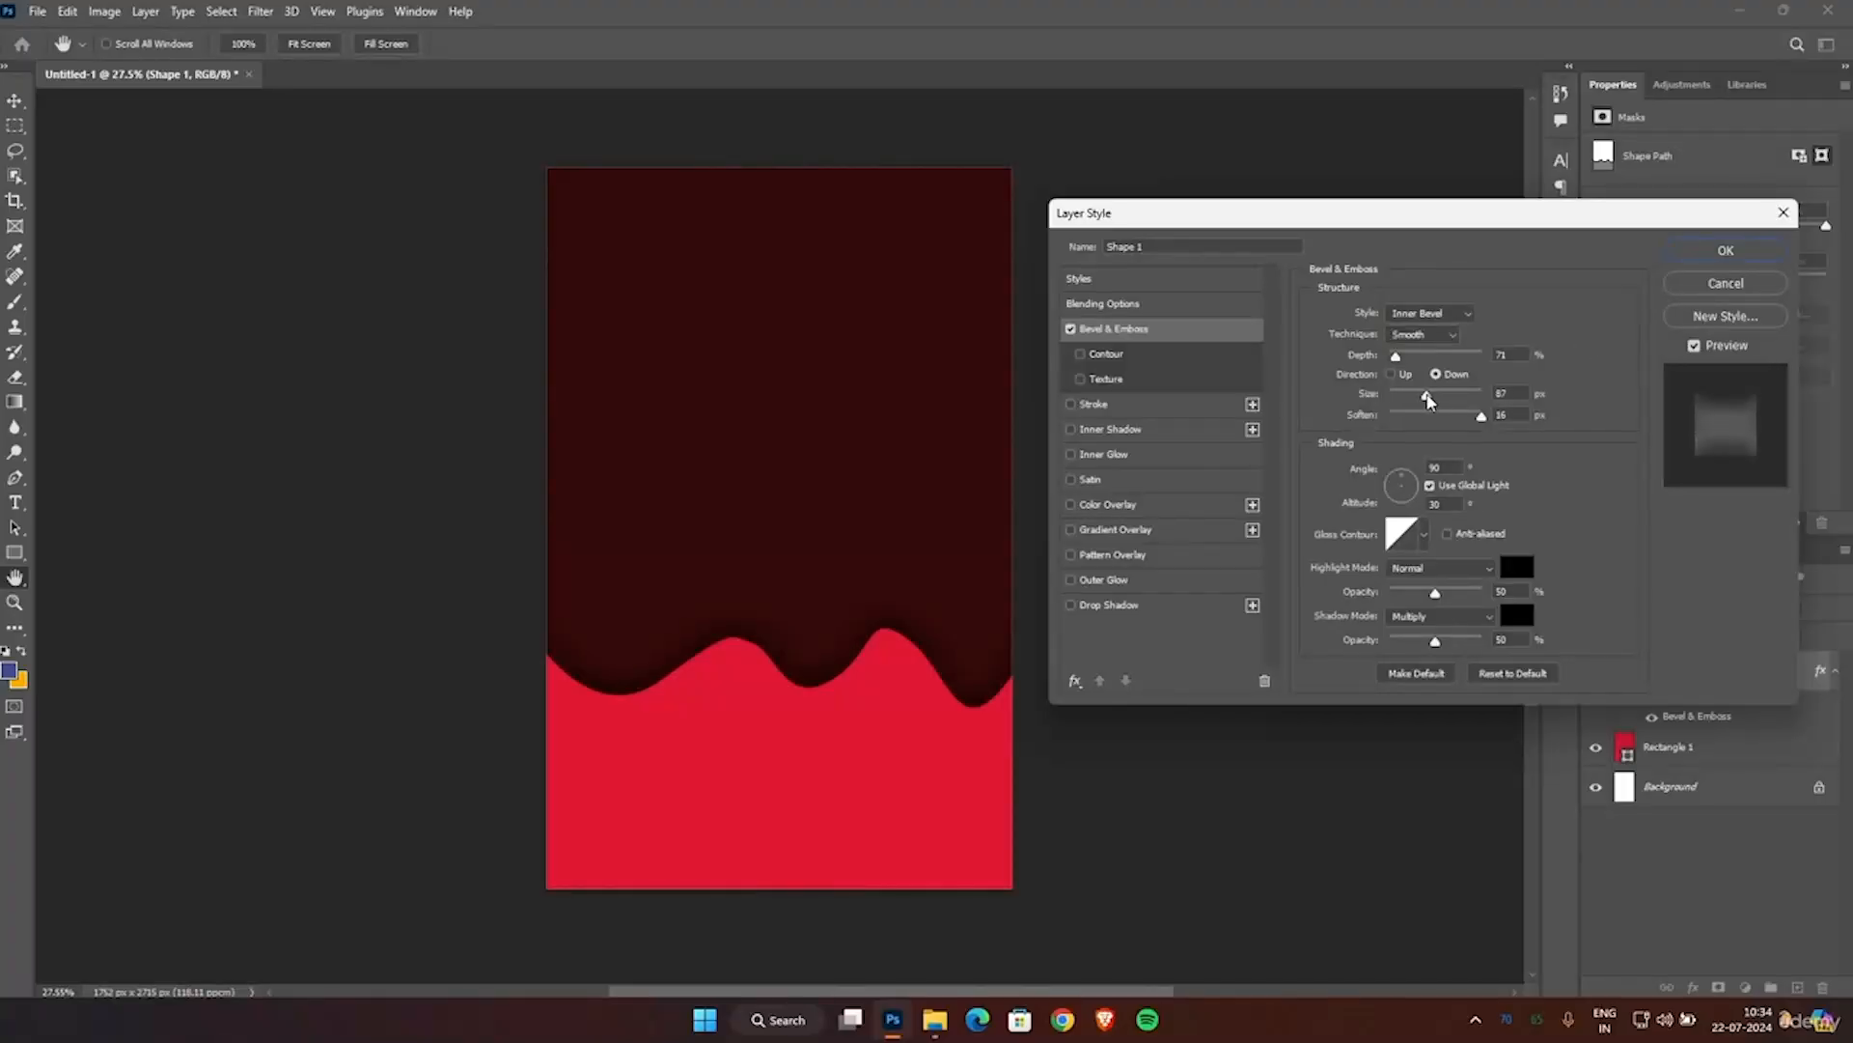
left_click(1688, 251)
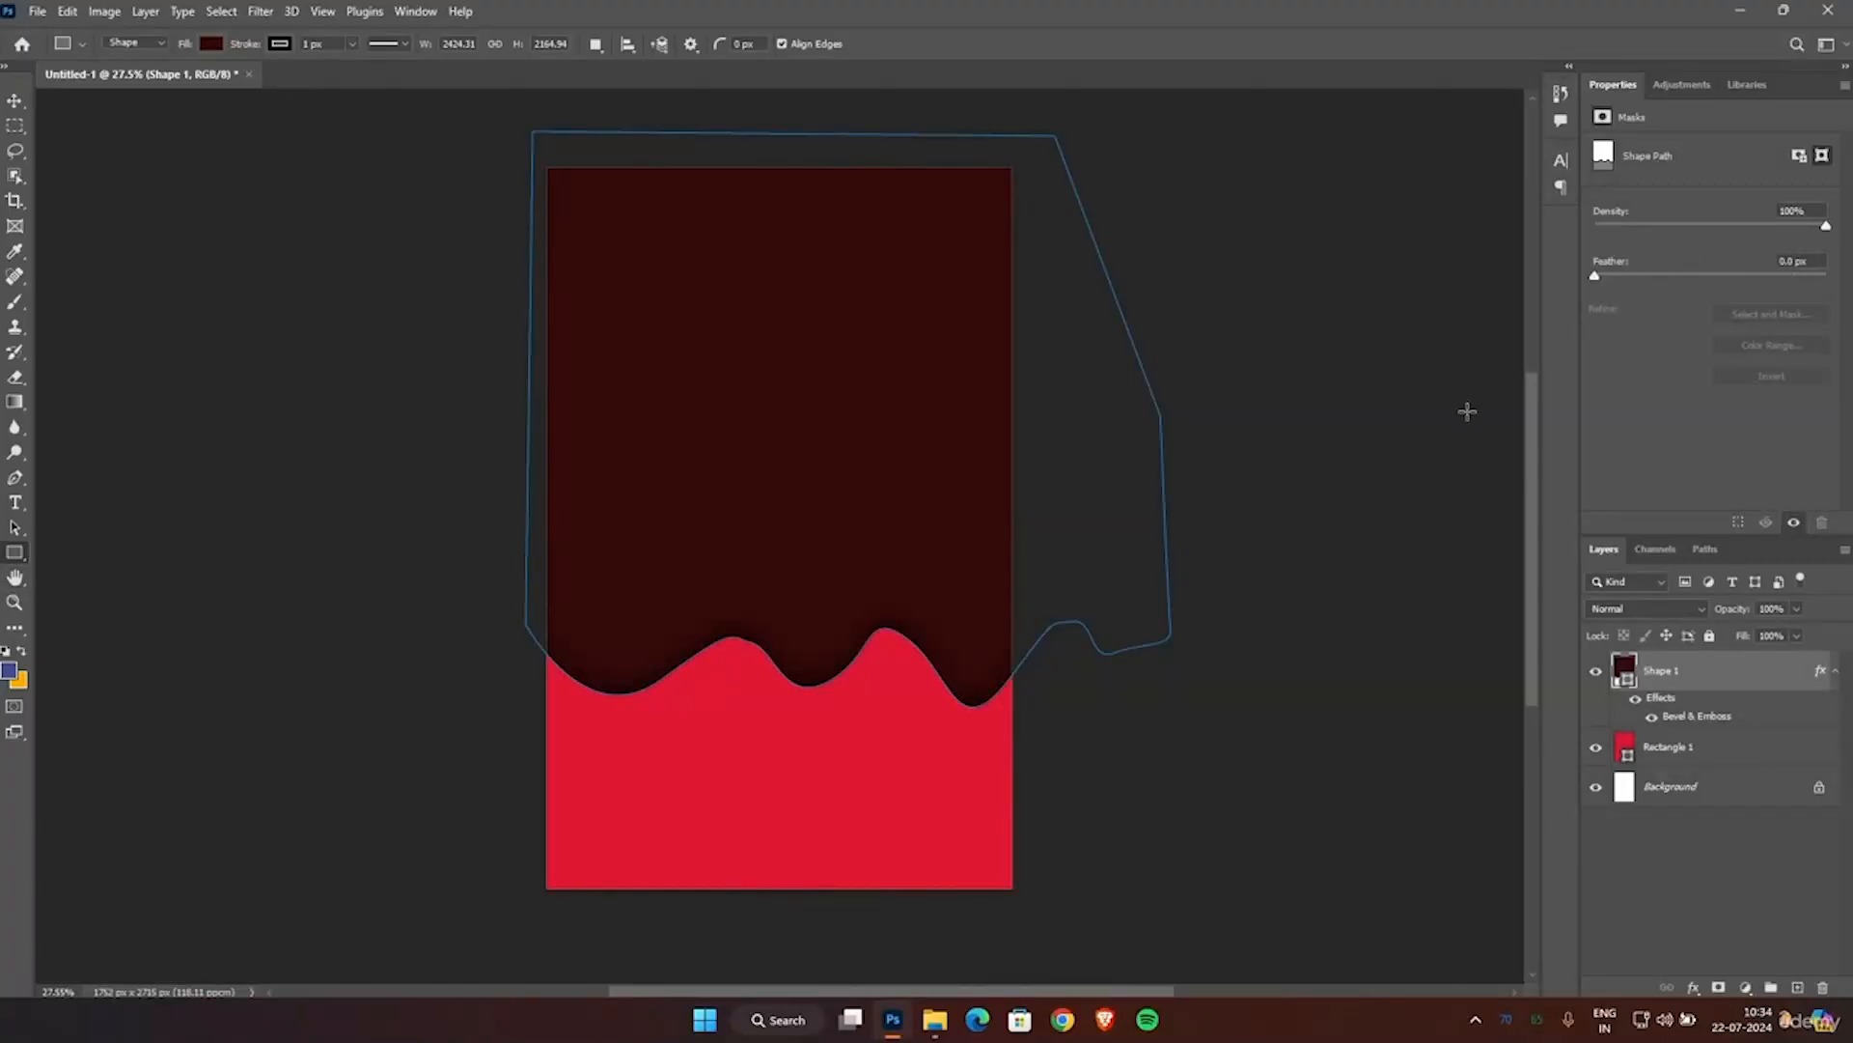
key("v")
left_click(1273, 645)
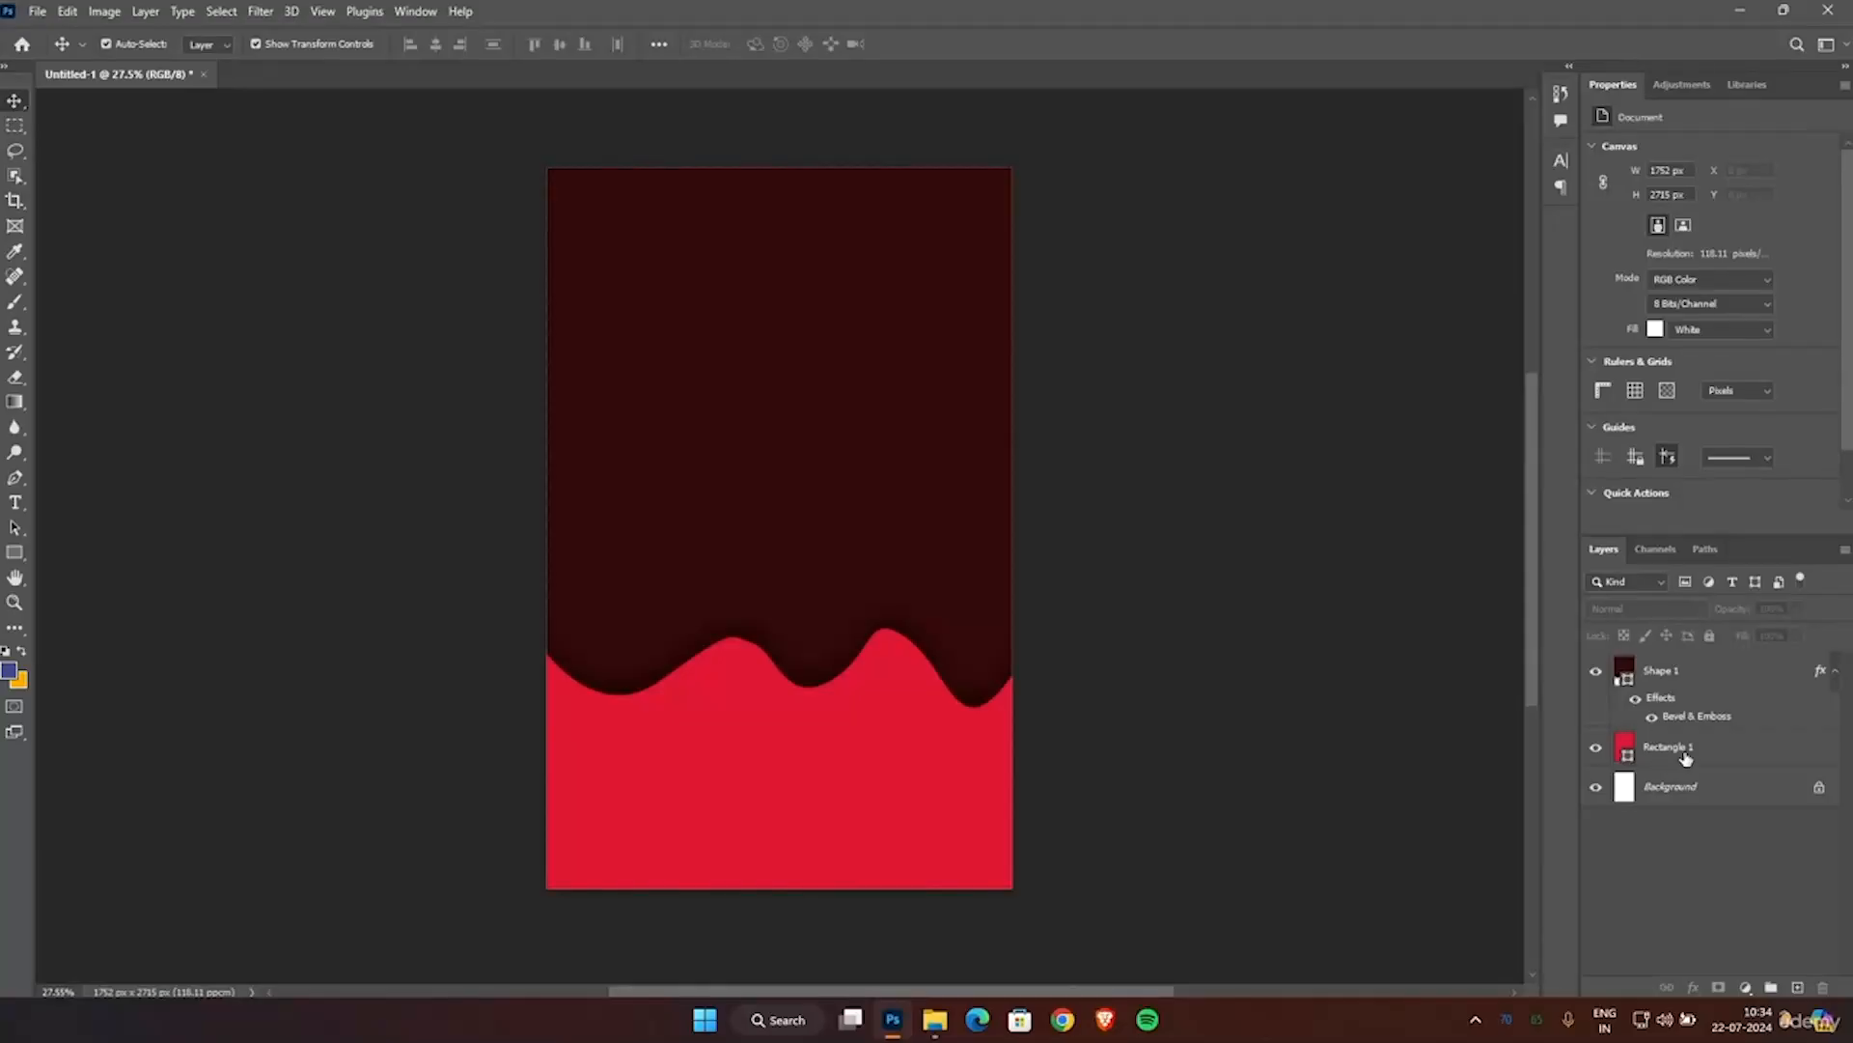
Group the drip shape and red rectangle layers together.
left_click(1688, 755)
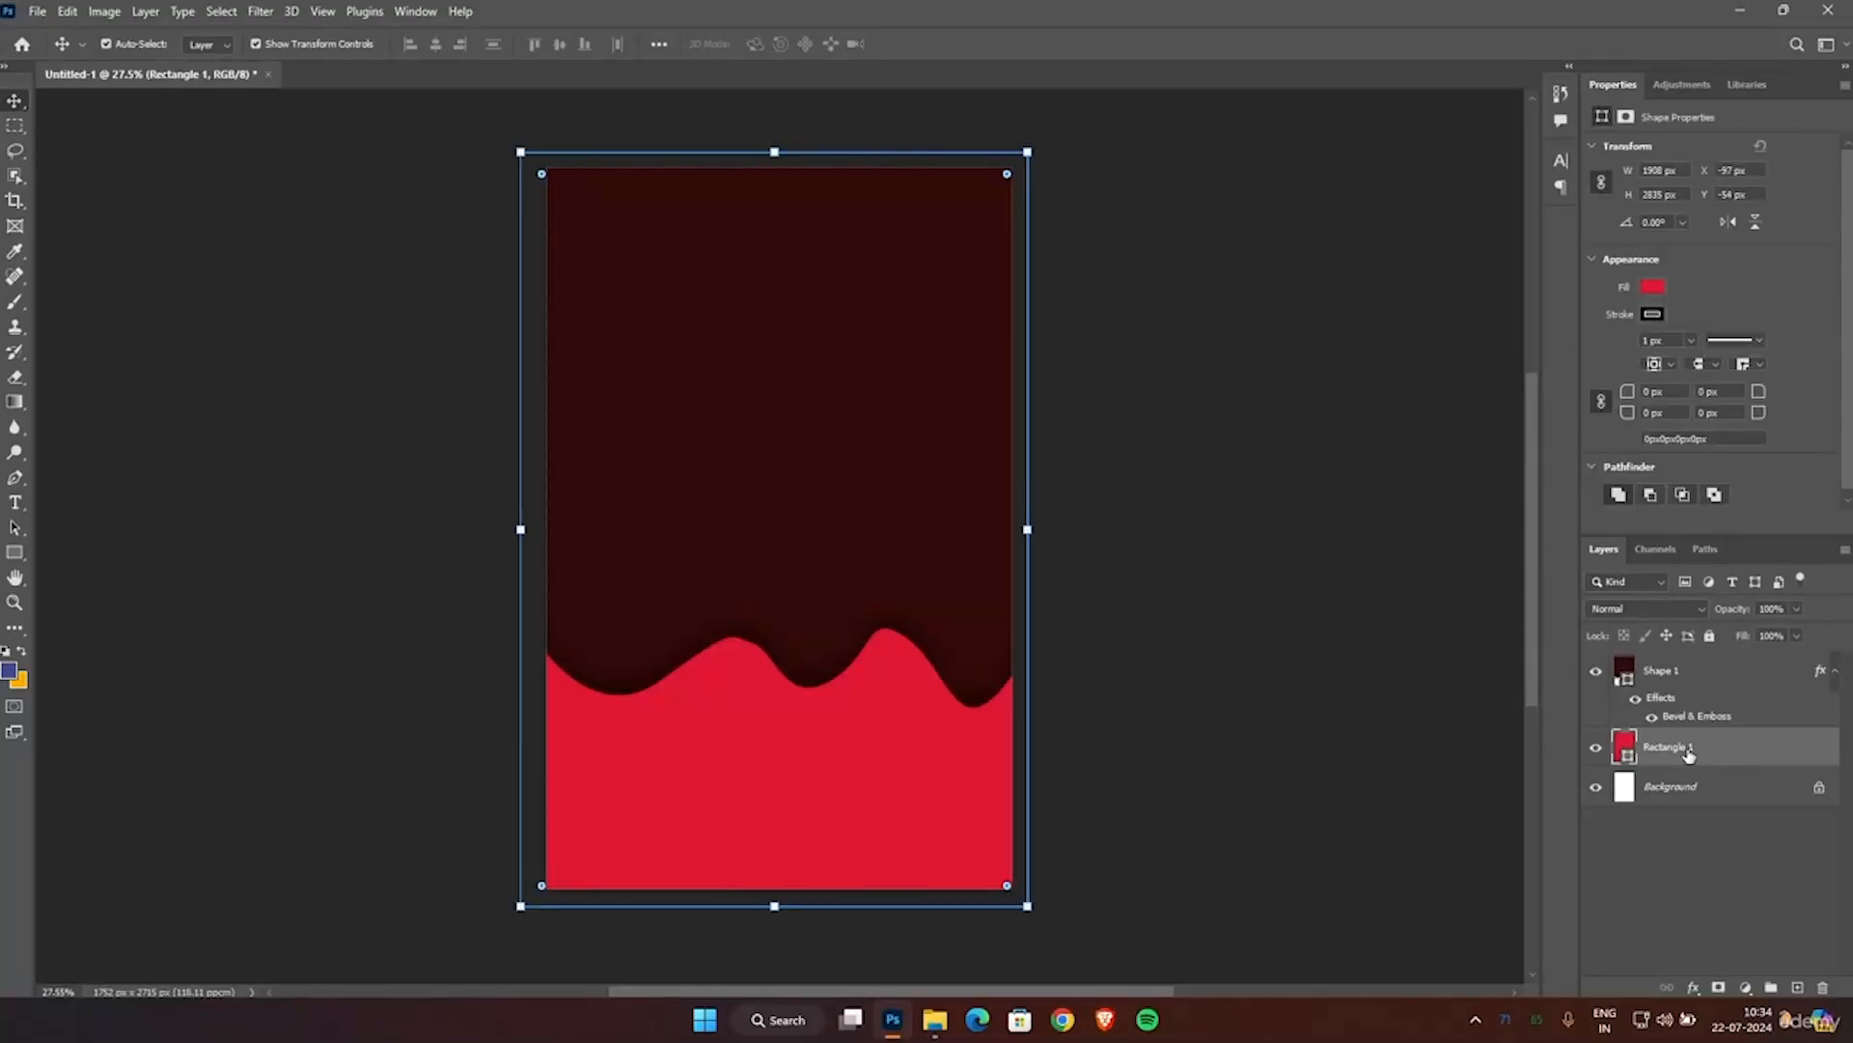
left_click(1686, 673, "shift")
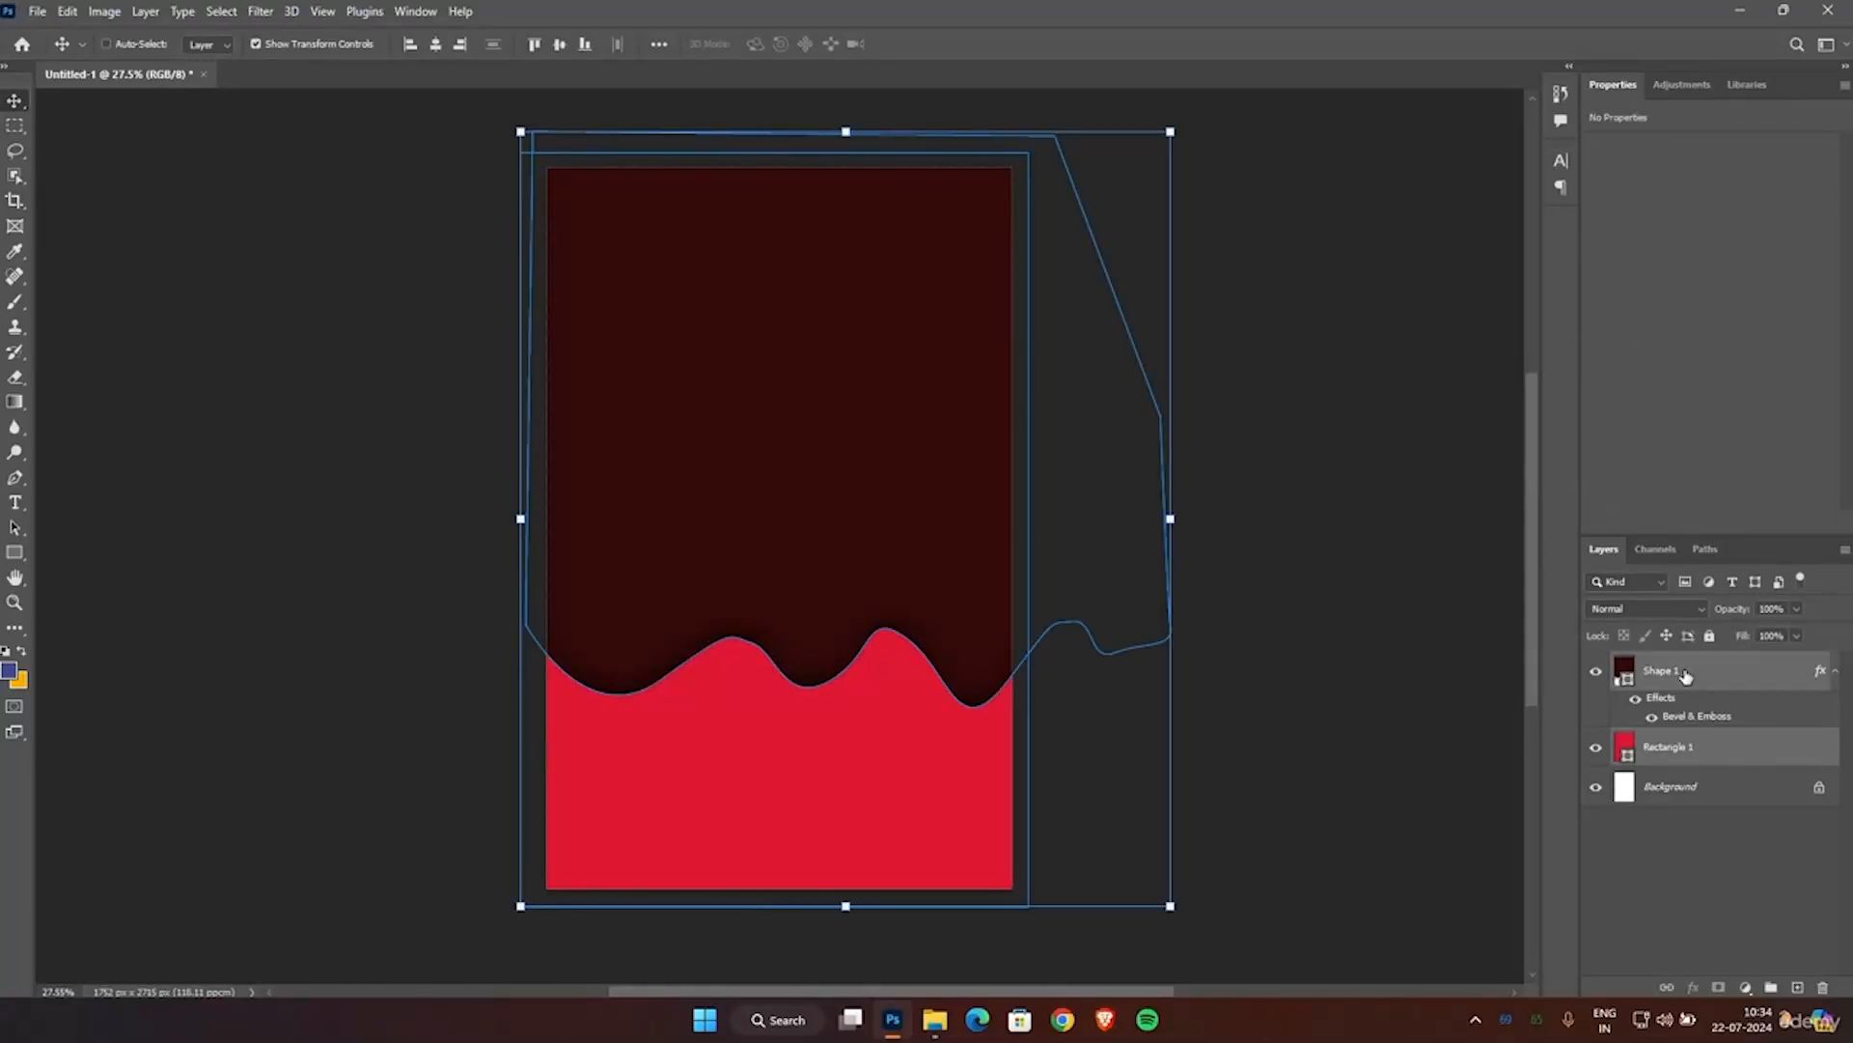
right_click(1687, 676)
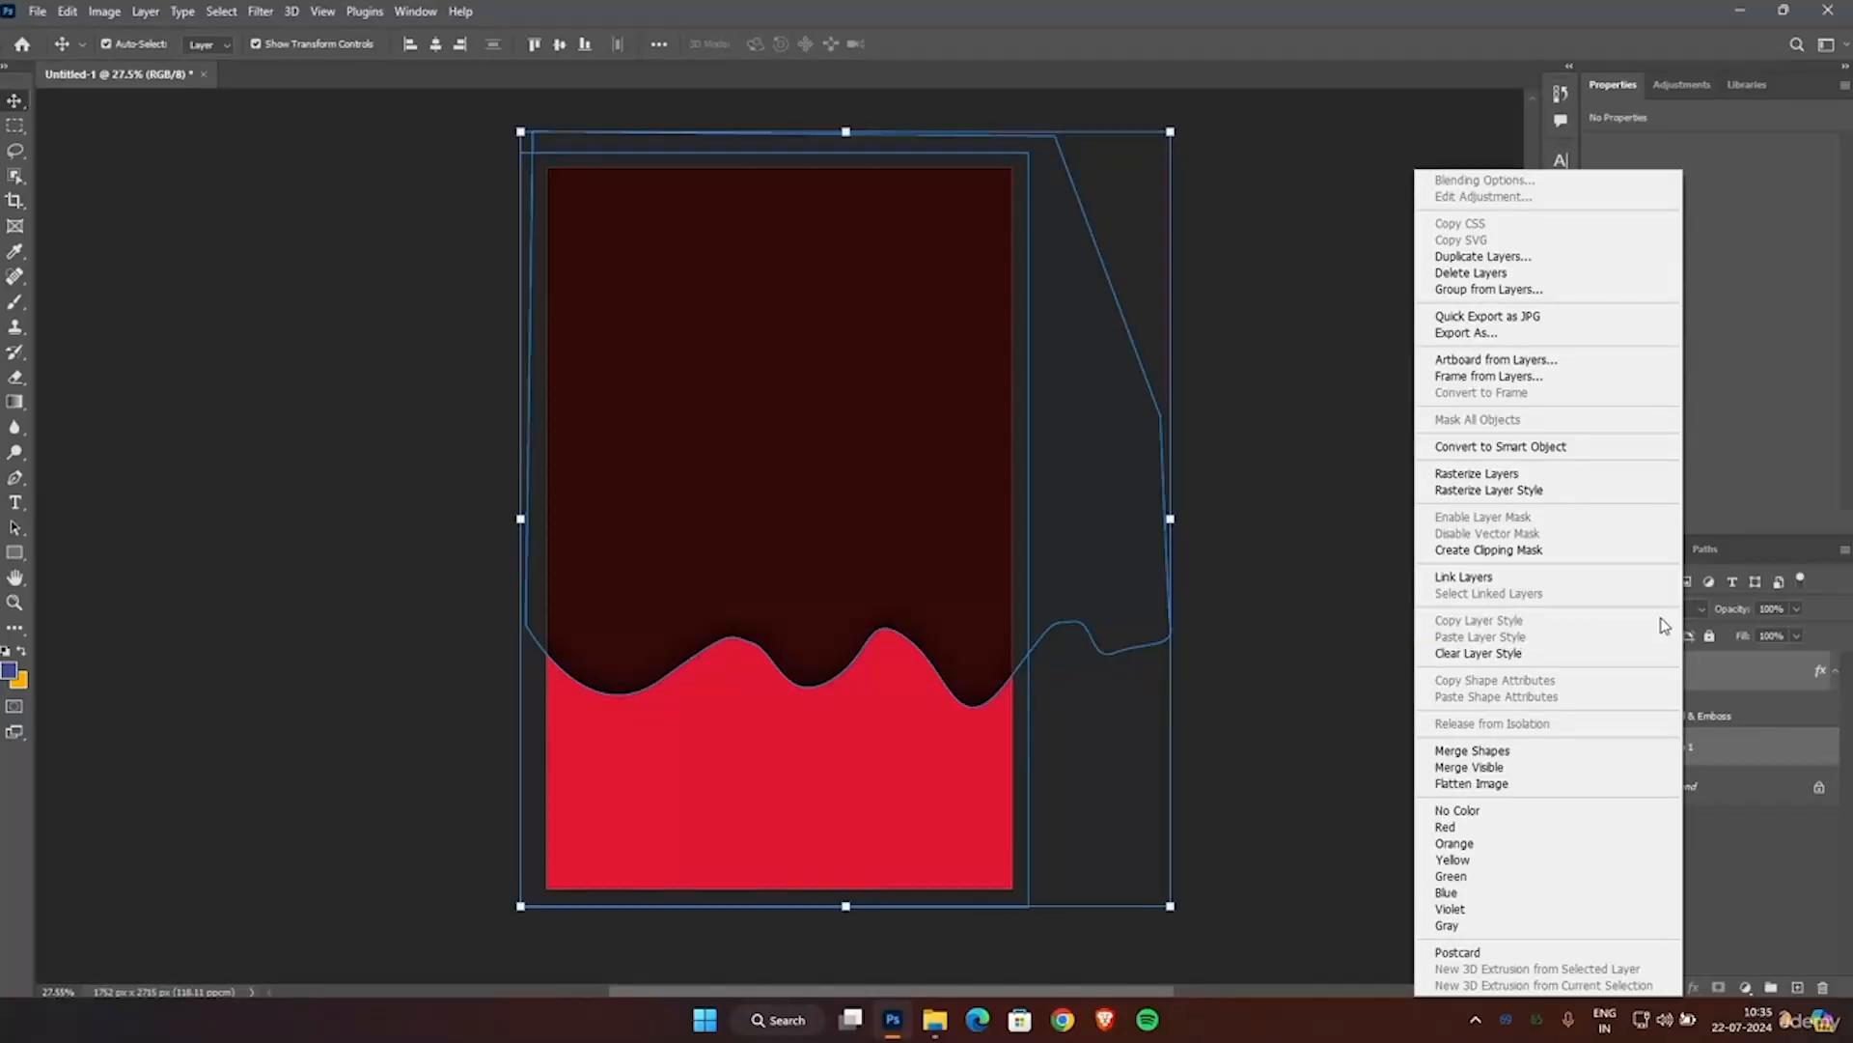
left_click(1744, 669)
key("ctrl+g")
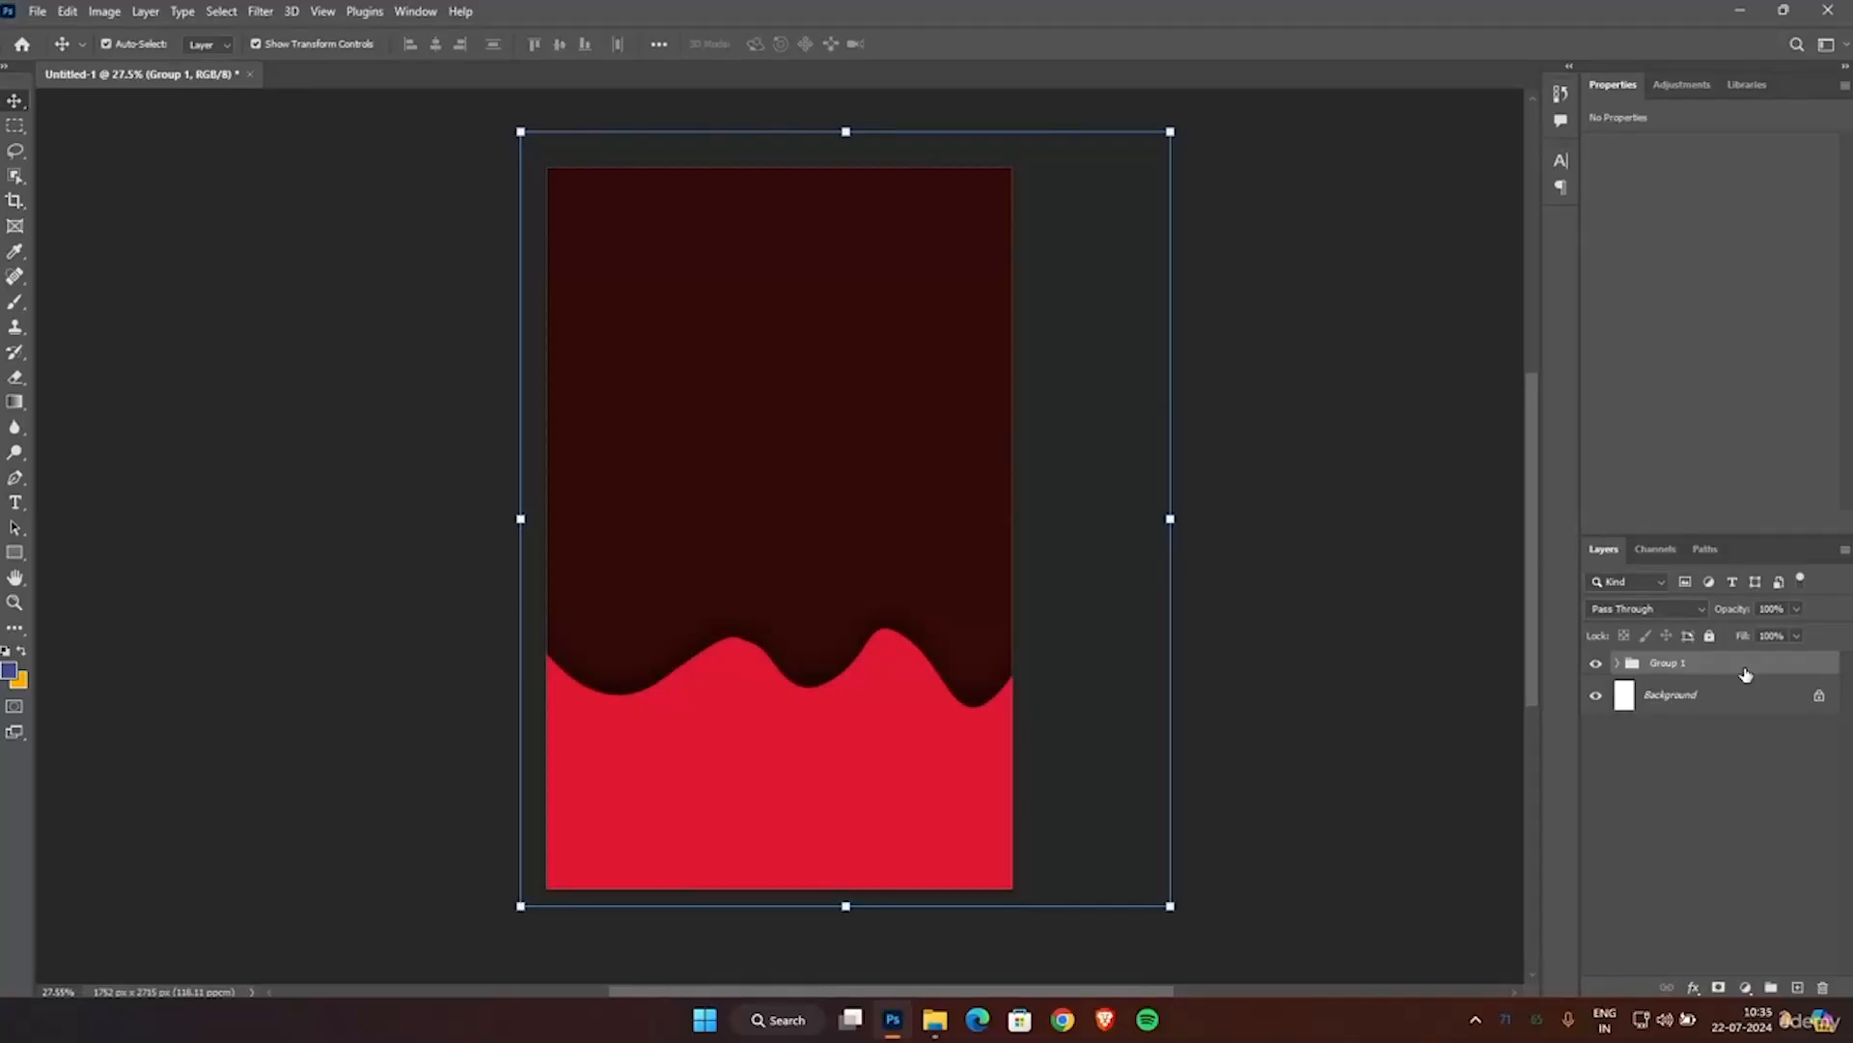
Rename the new group as background and toggle its visibility off and back on.
double_click(1668, 663)
type("B")
left_click(1680, 786)
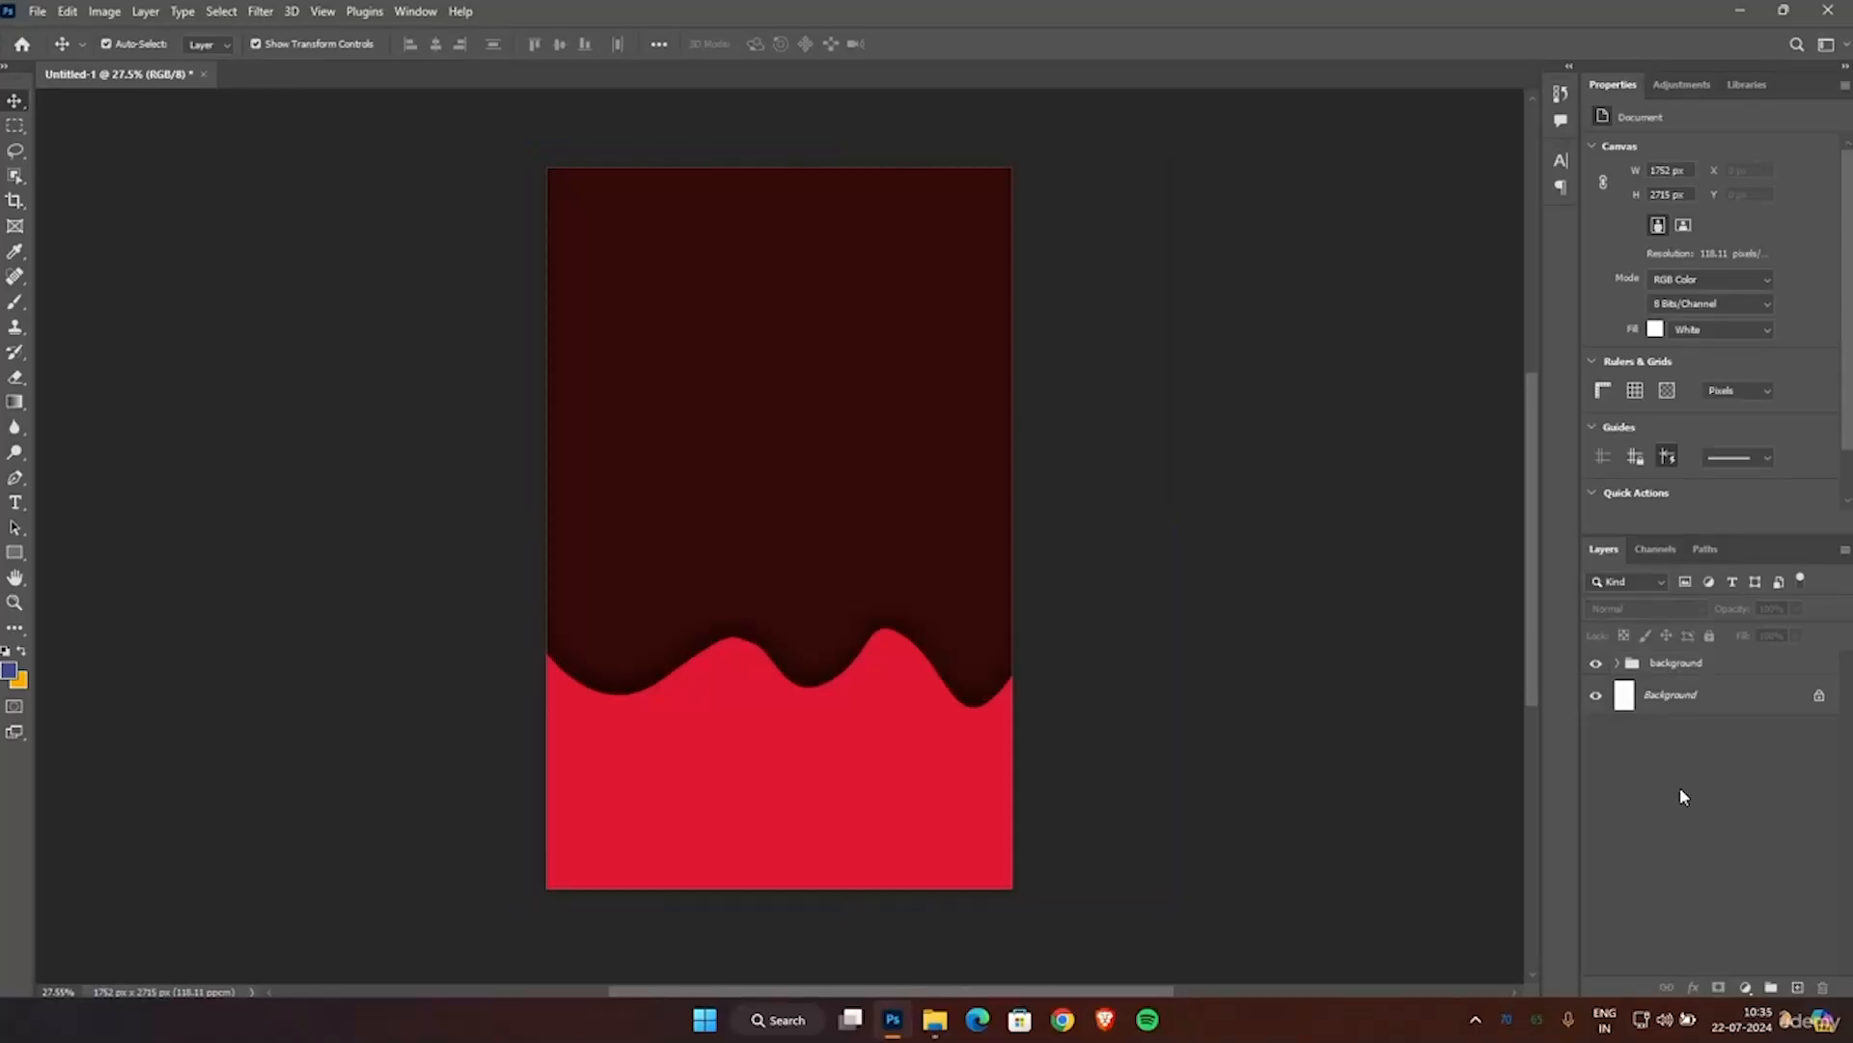
left_click(1599, 664)
left_click(1599, 664)
Open the cookie image file (3).png from the TEMP folder on Local Disk (E:).
left_click(37, 13)
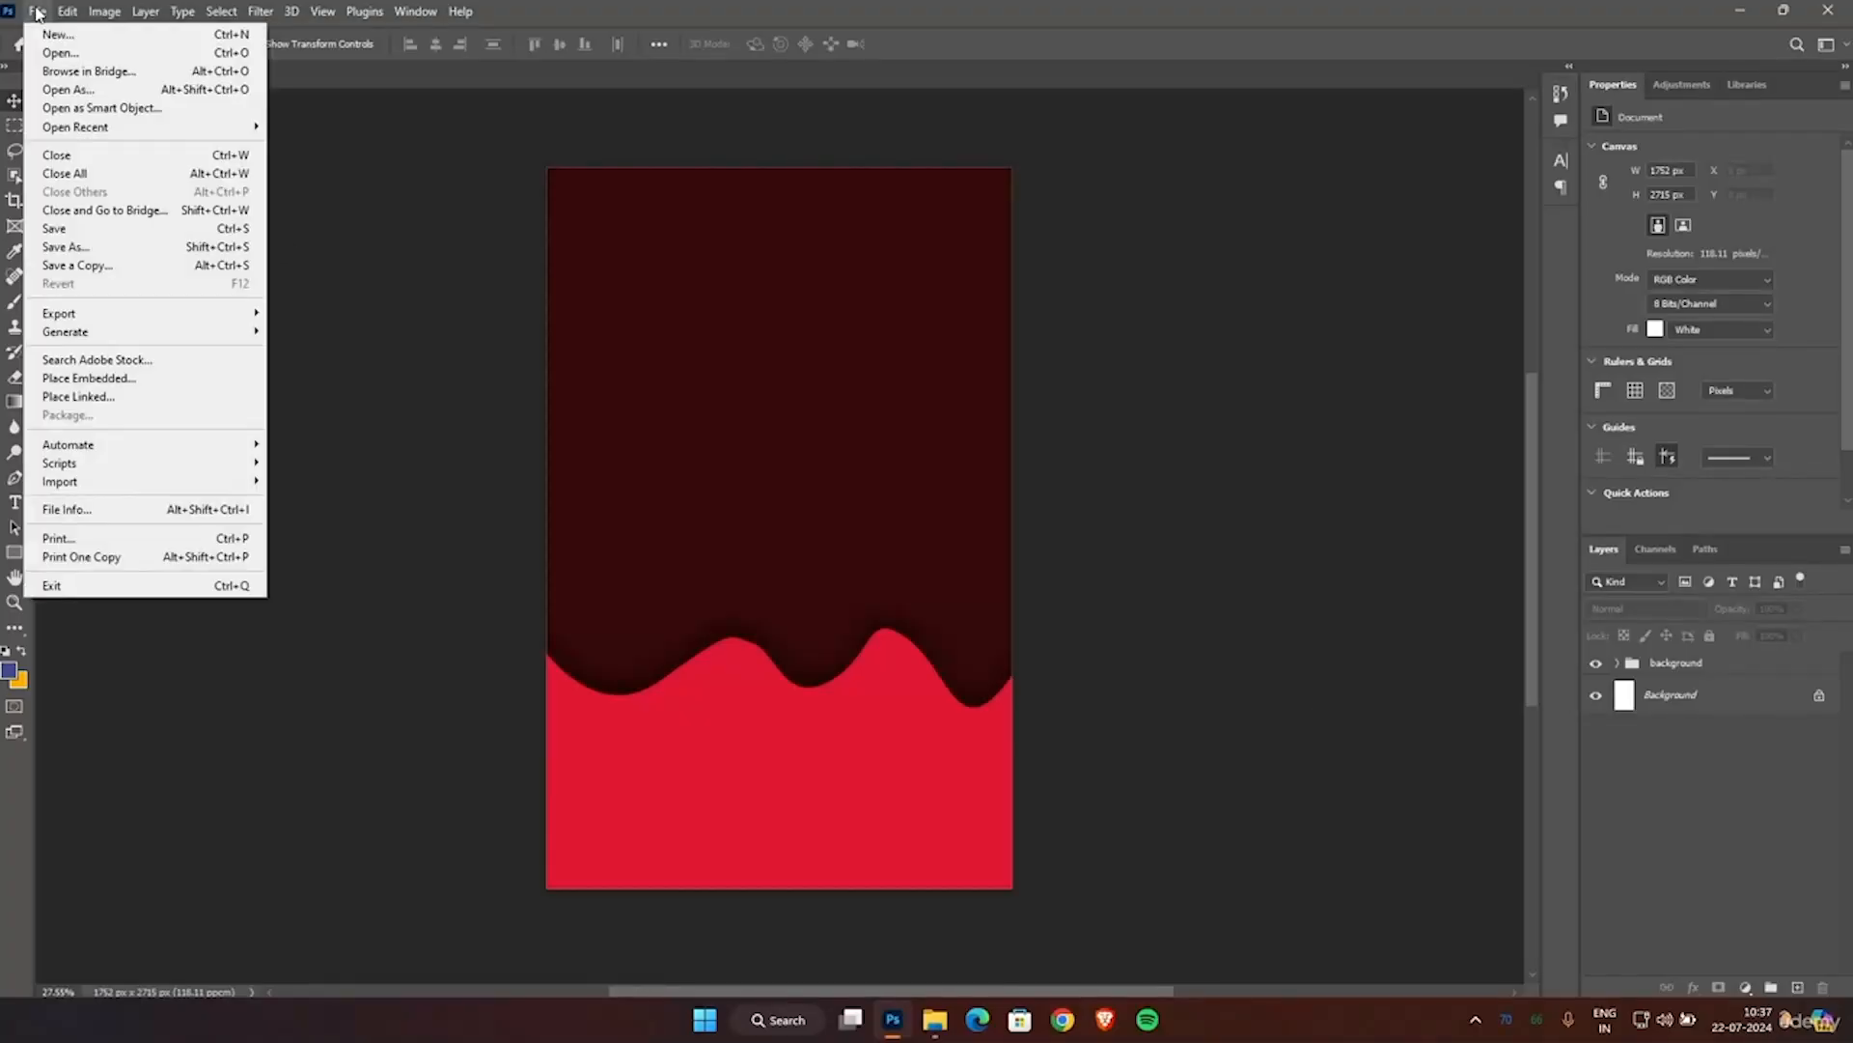
left_click(62, 54)
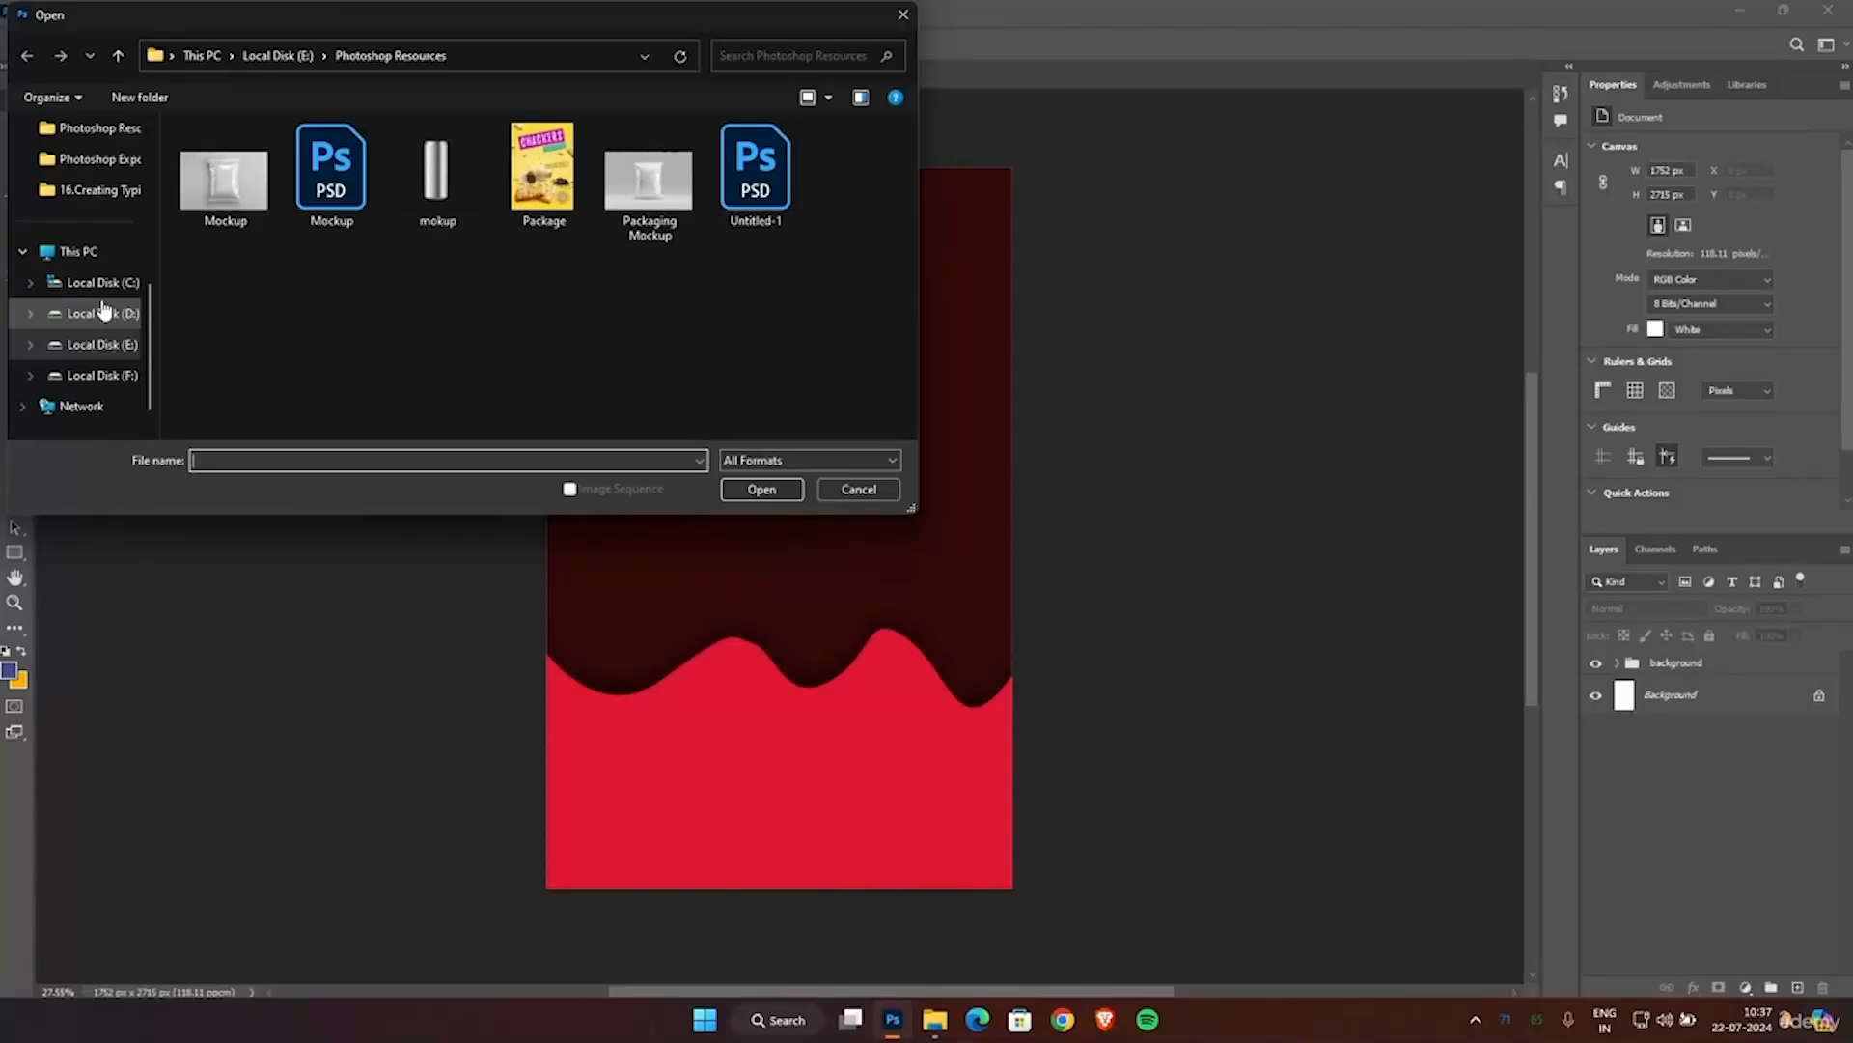
left_click(111, 344)
double_click(228, 344)
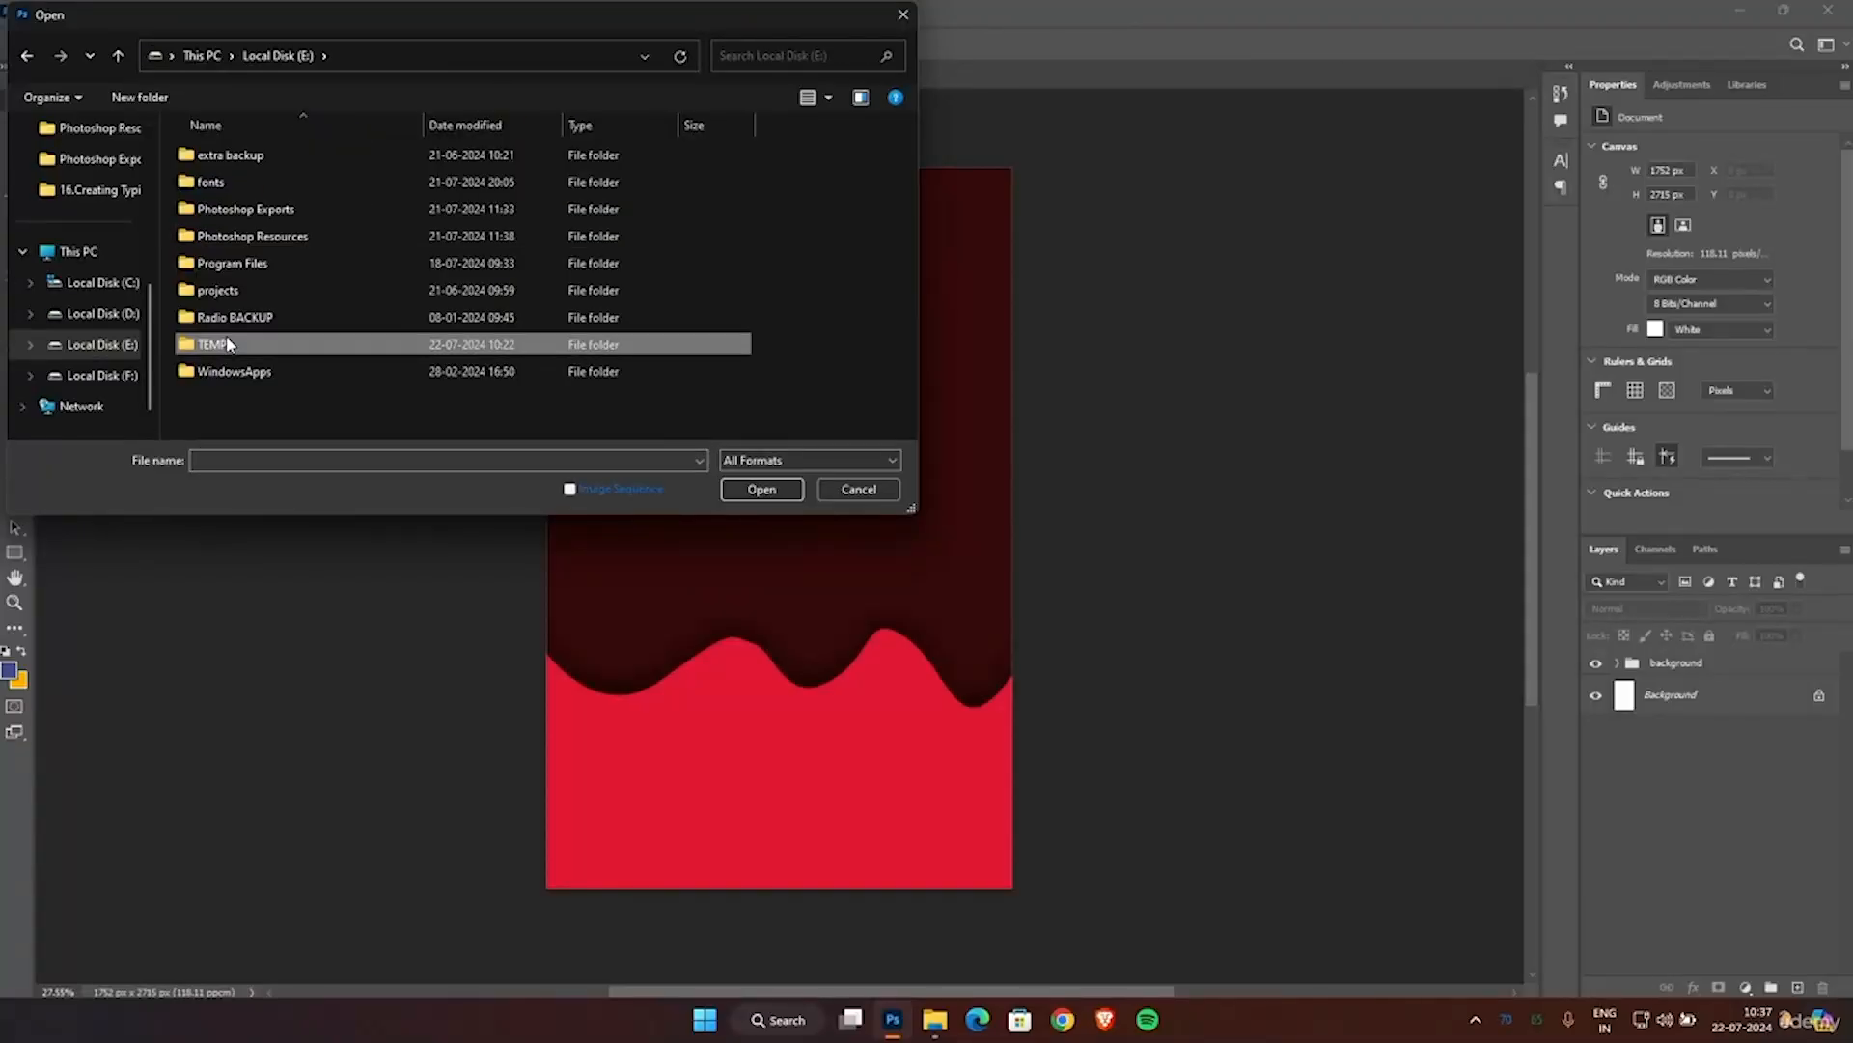
double_click(220, 172)
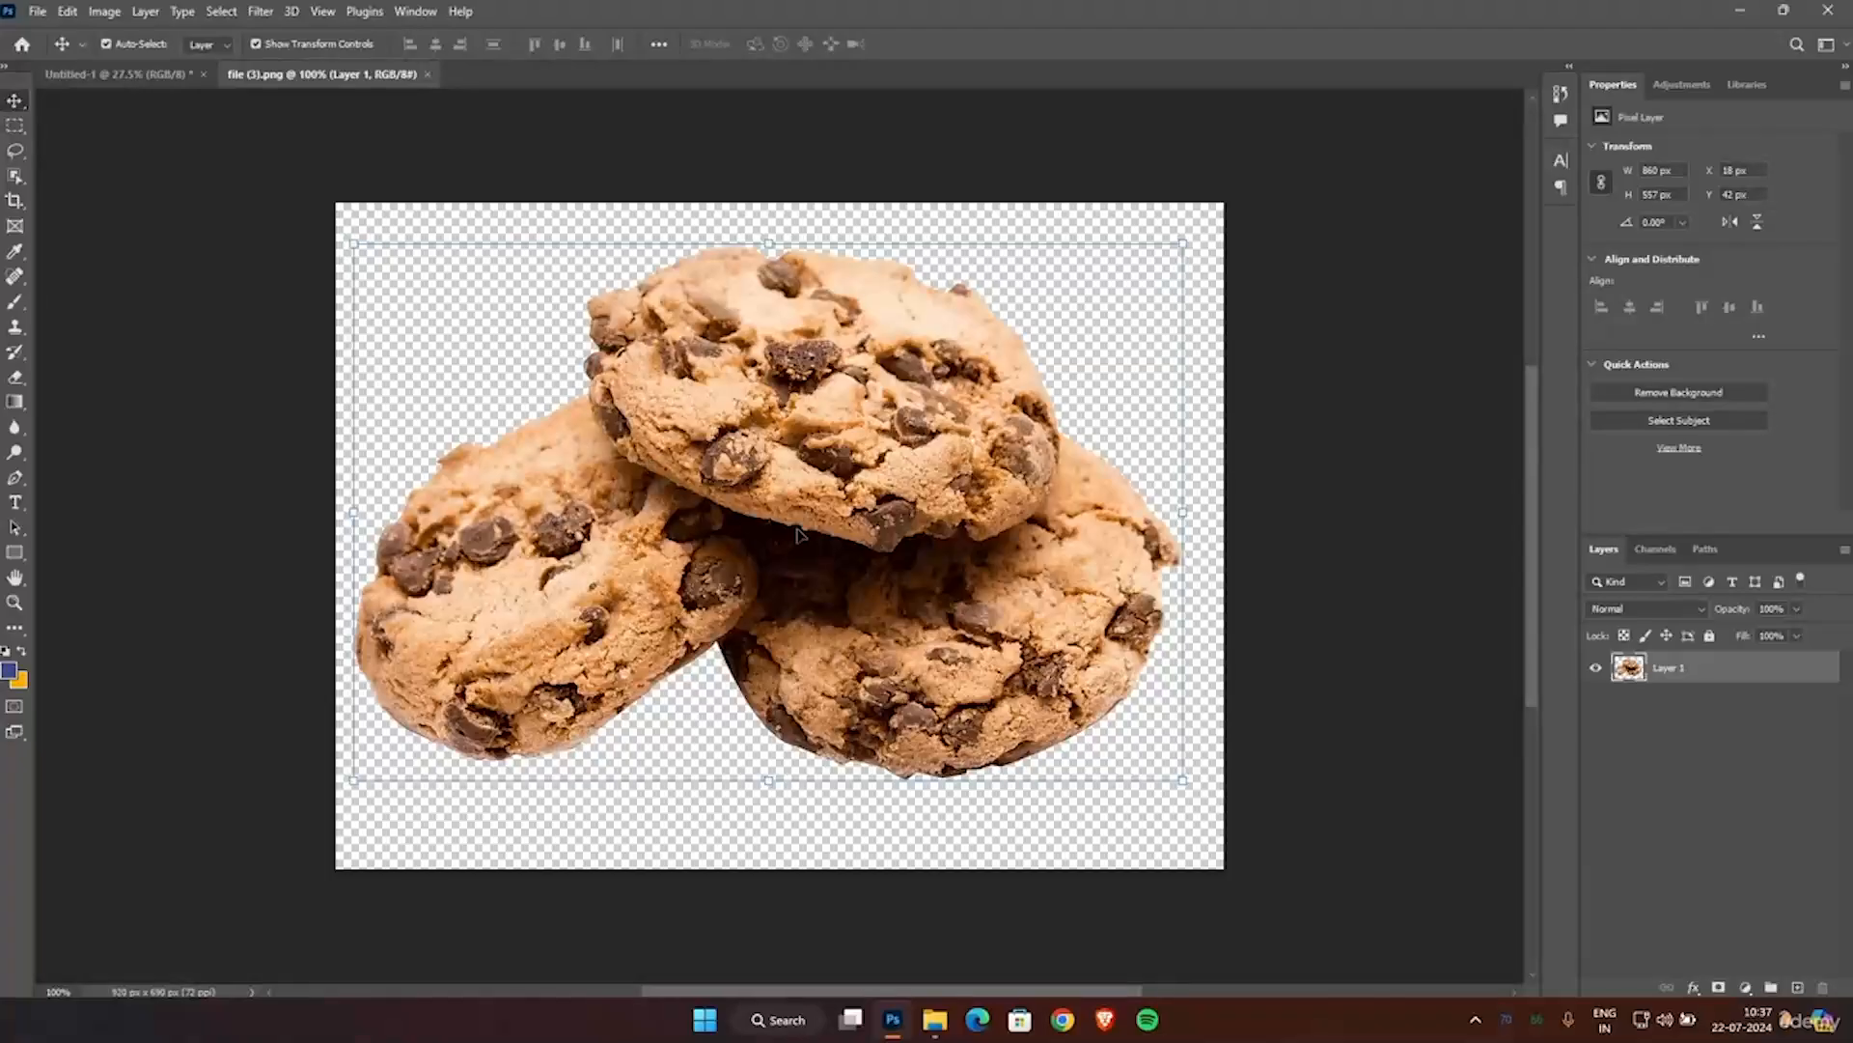
Copy the cookies into the poster document, enlarge them to about 132% and place them at the canvas's right edge over the drip line.
left_click_drag(813, 494, 601, 376)
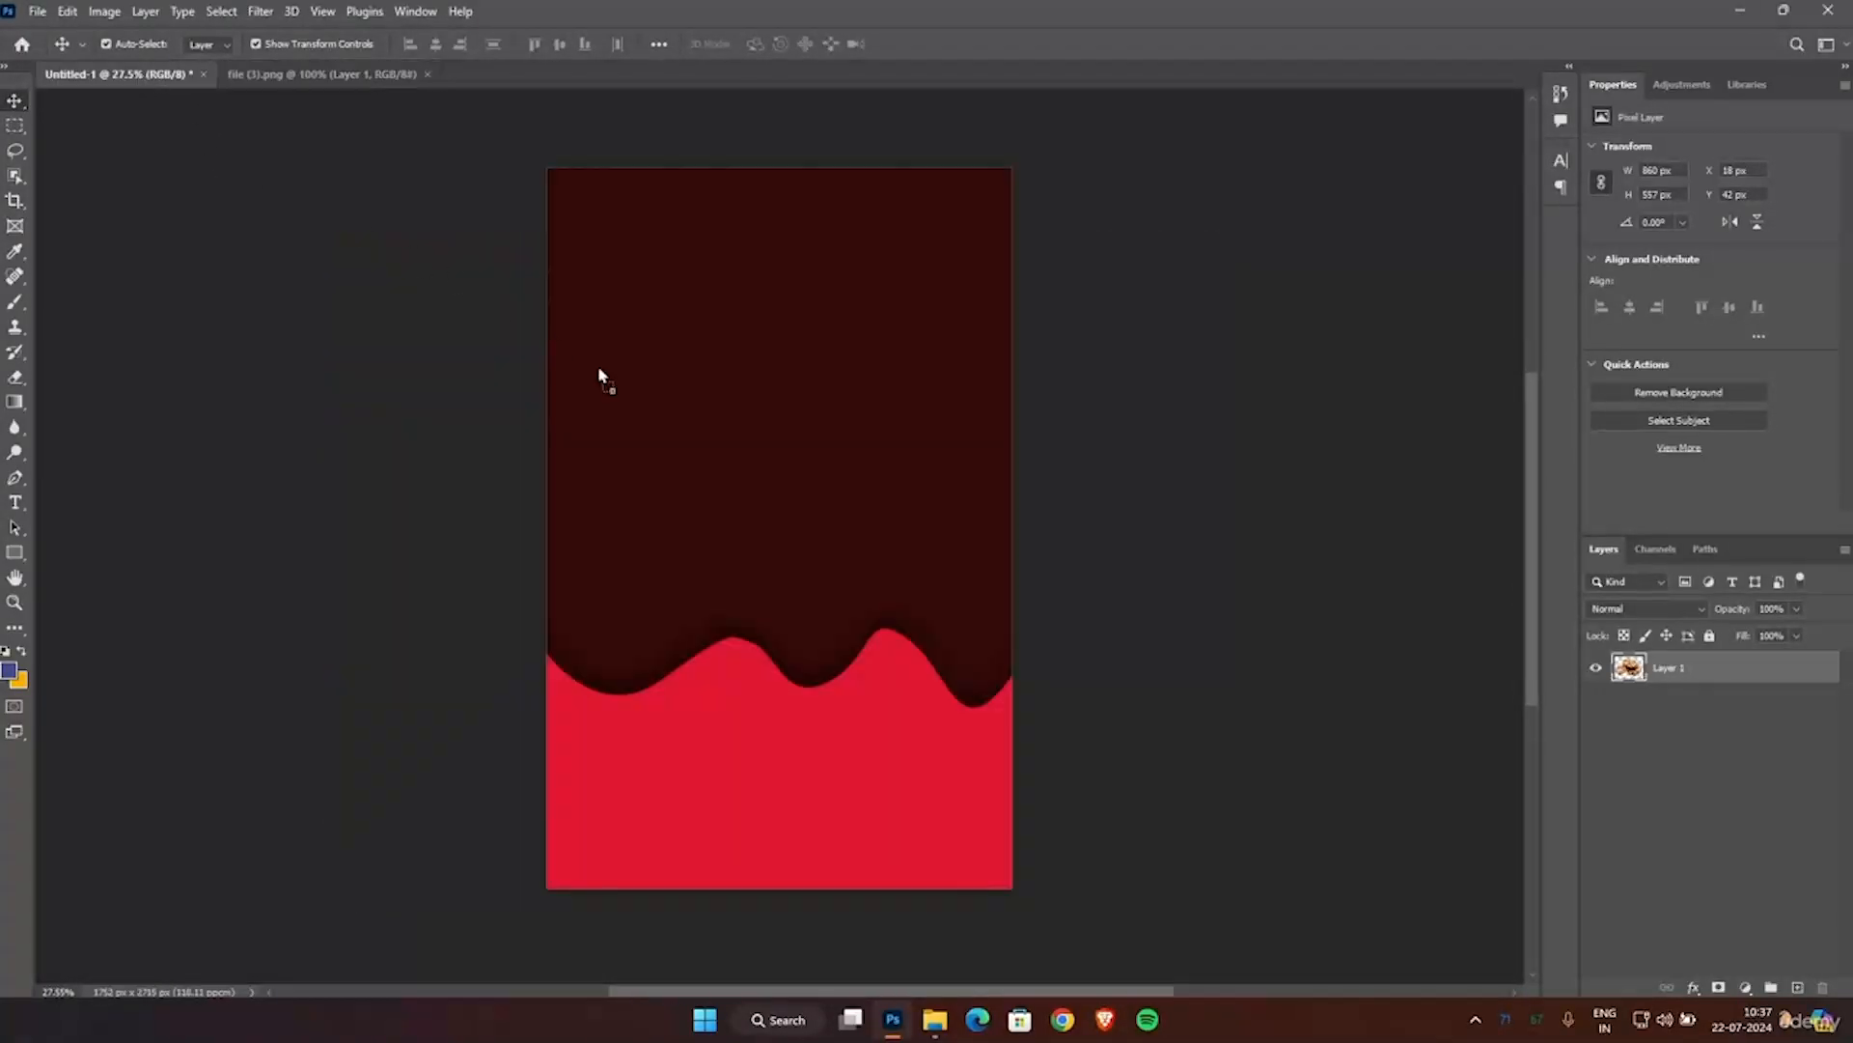
left_click_drag(729, 498, 900, 681)
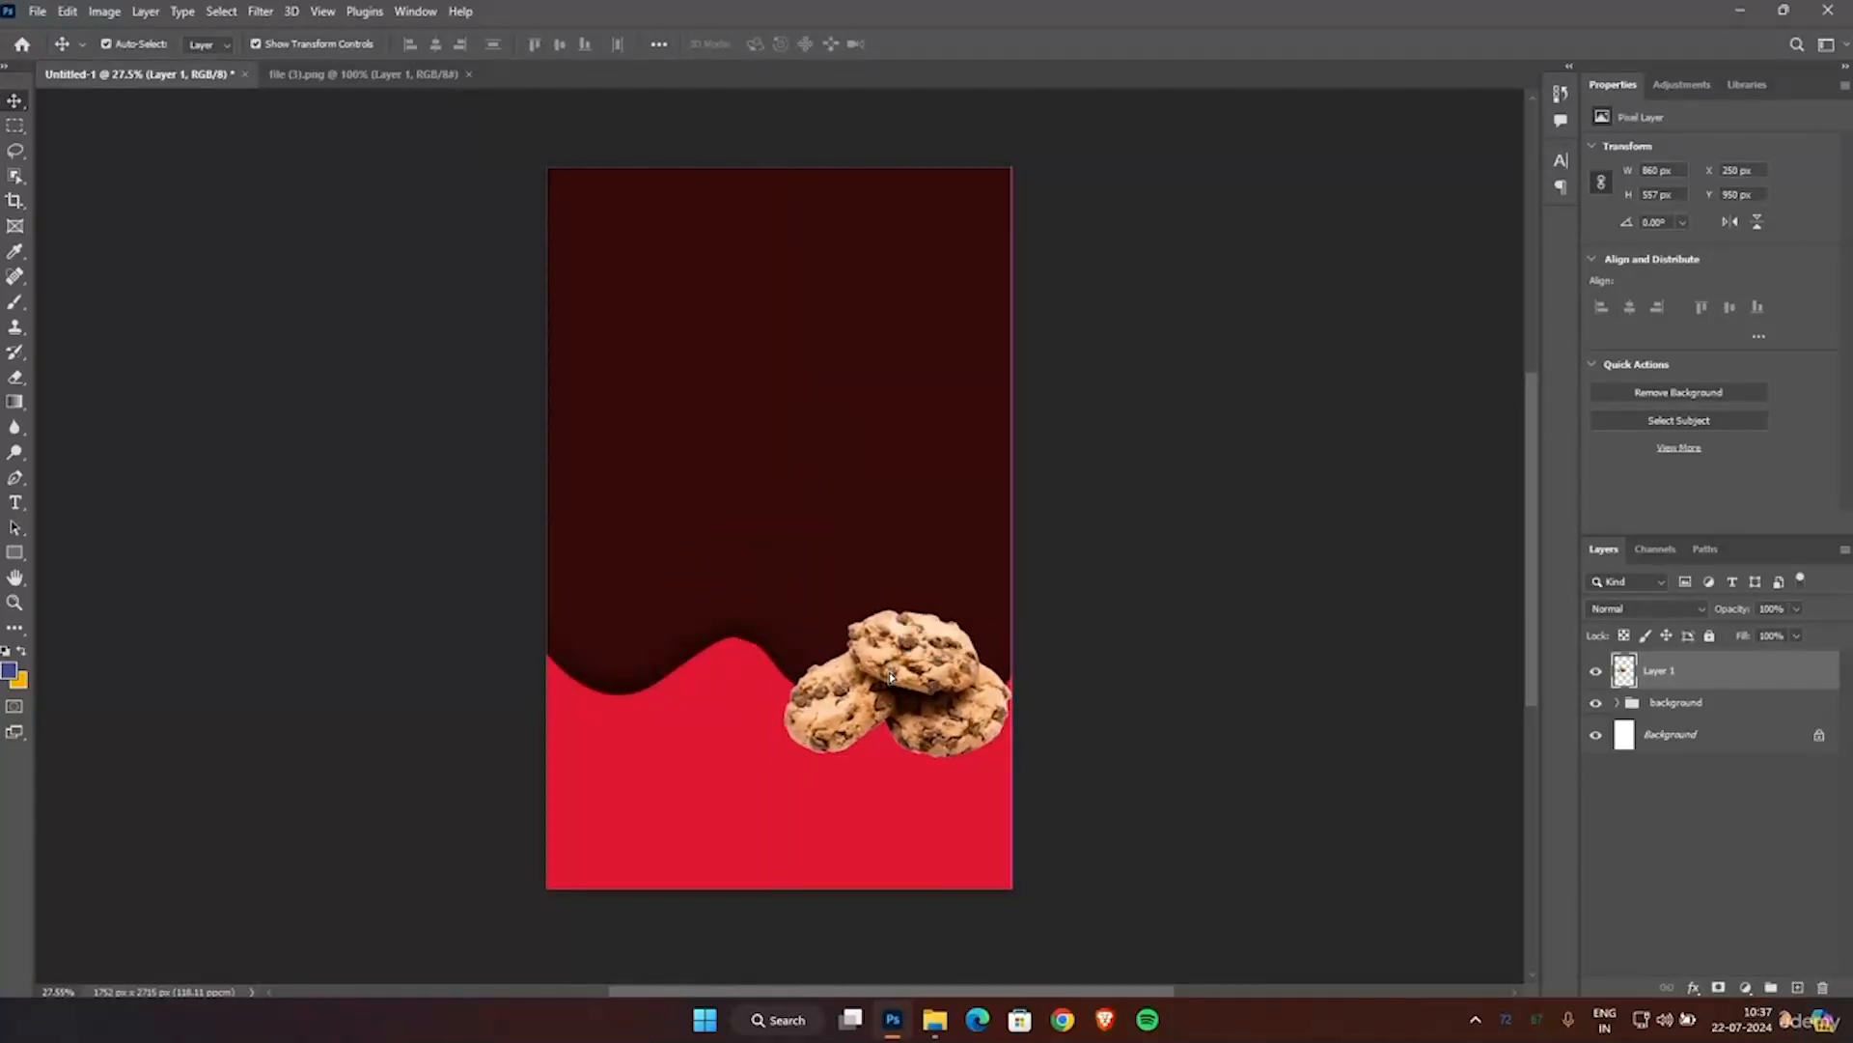
left_click_drag(783, 609, 759, 503)
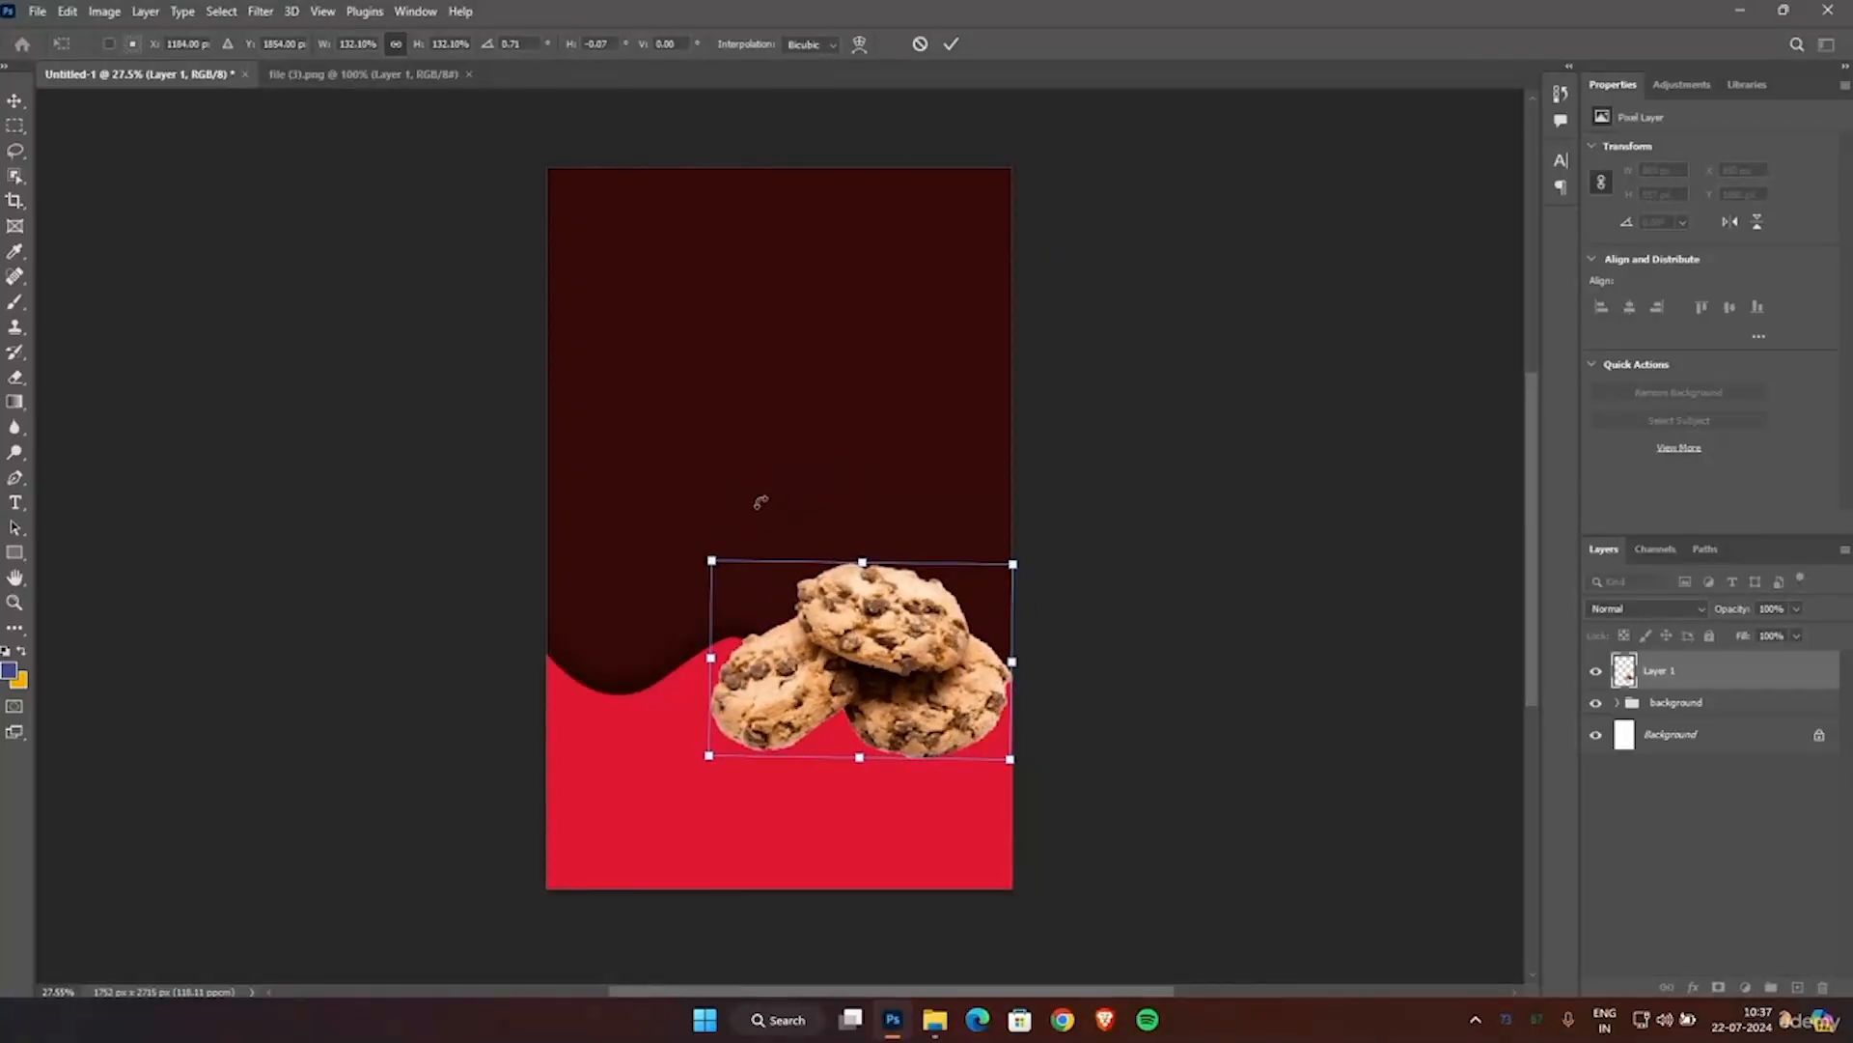
left_click_drag(834, 629, 835, 637)
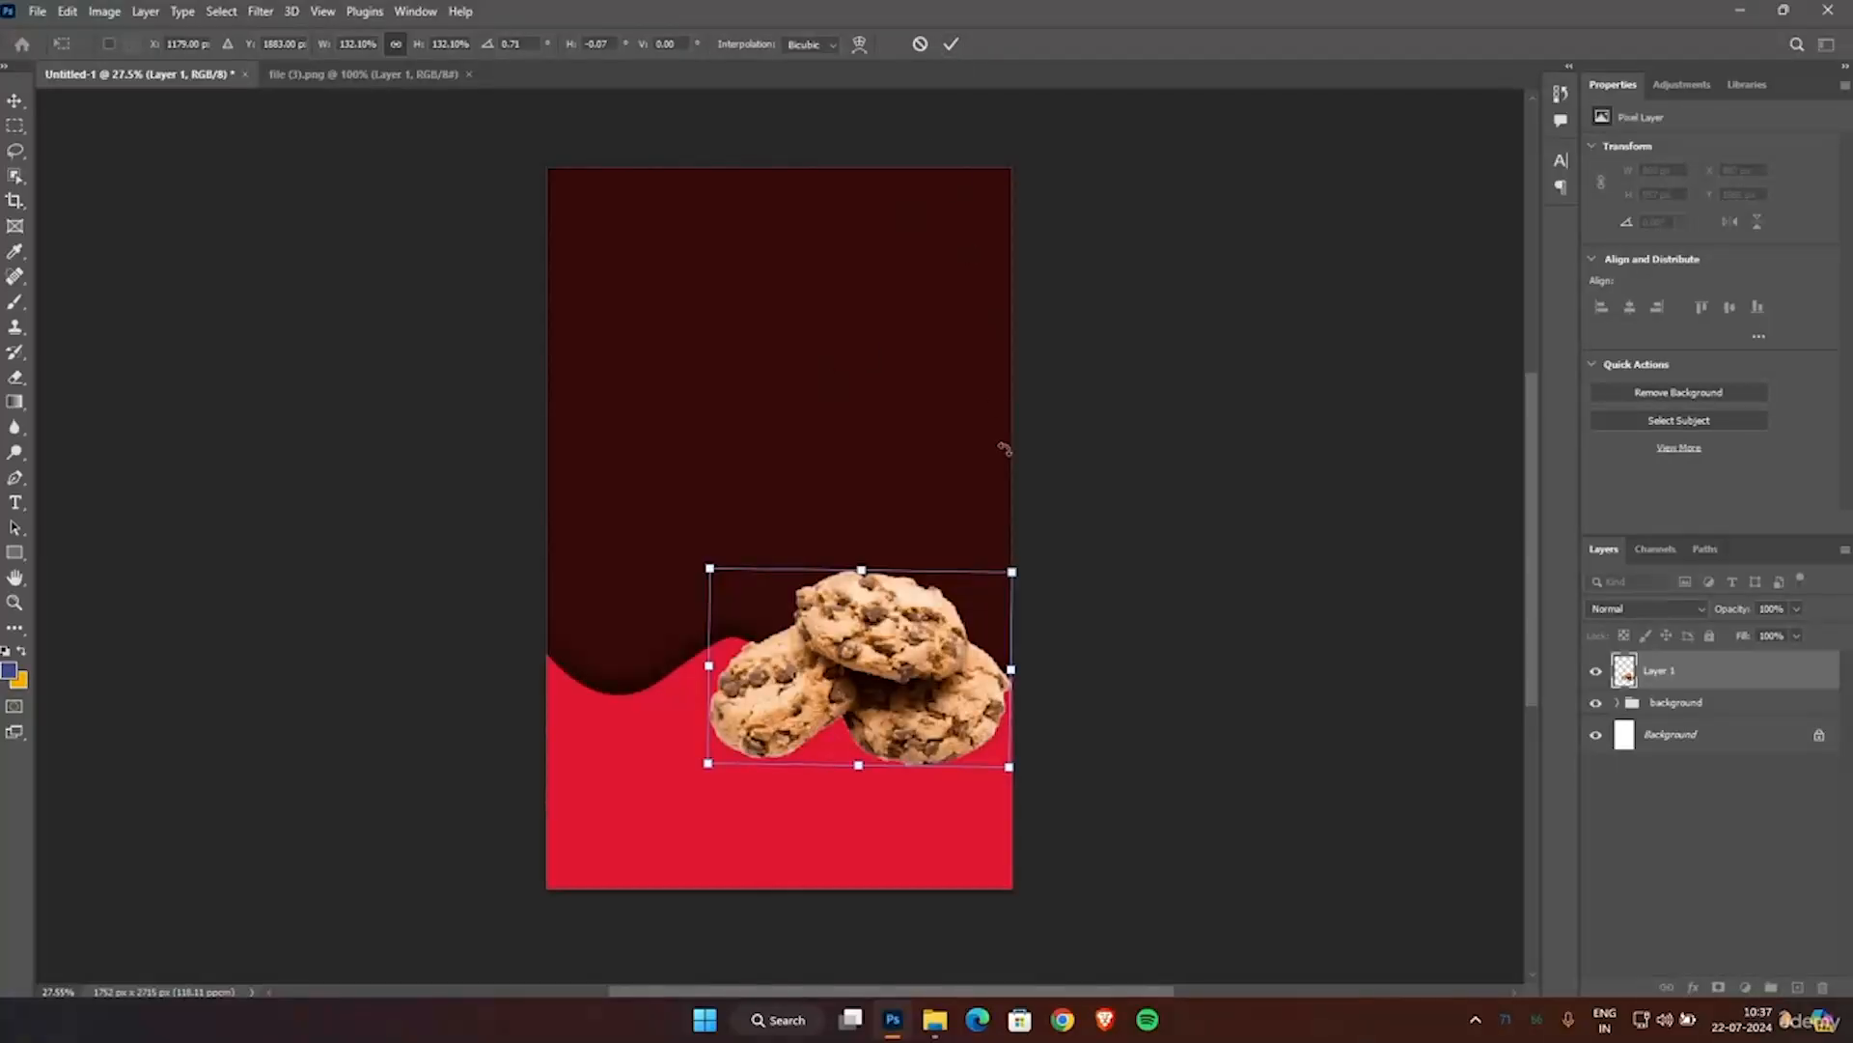
left_click(951, 45)
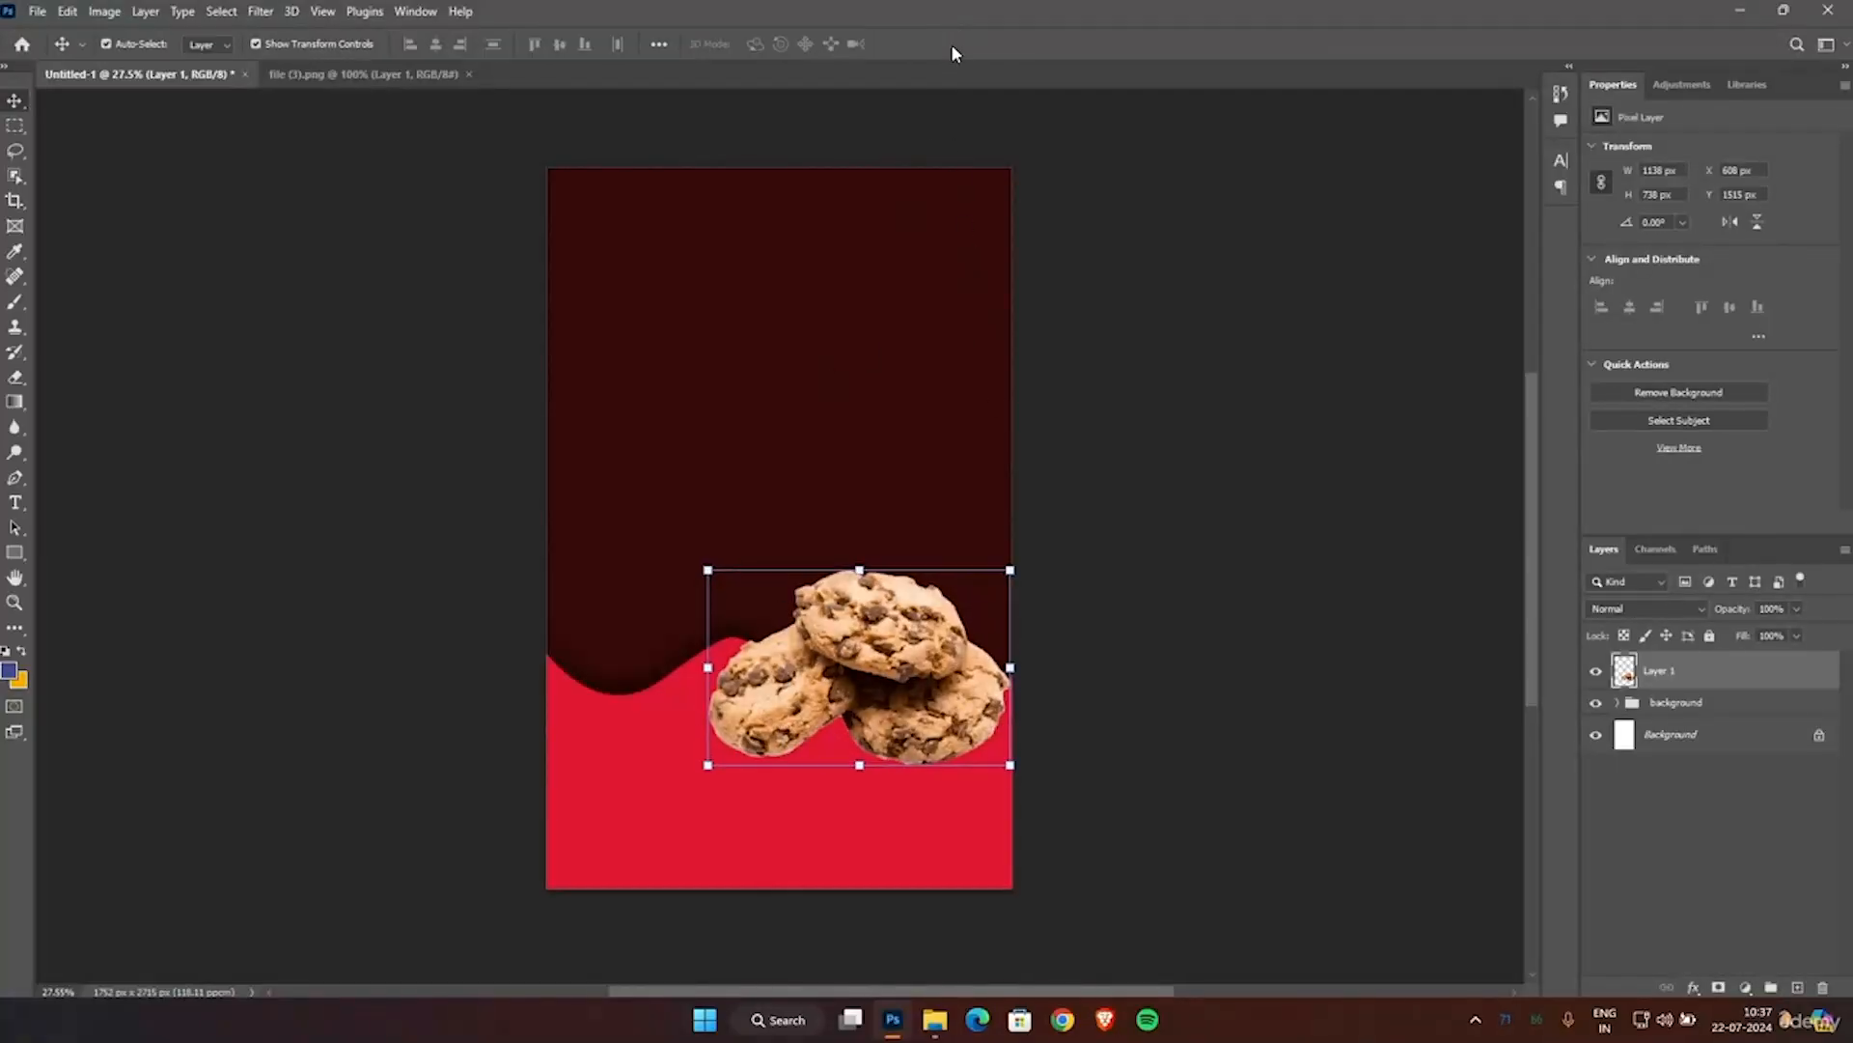
left_click(1146, 627)
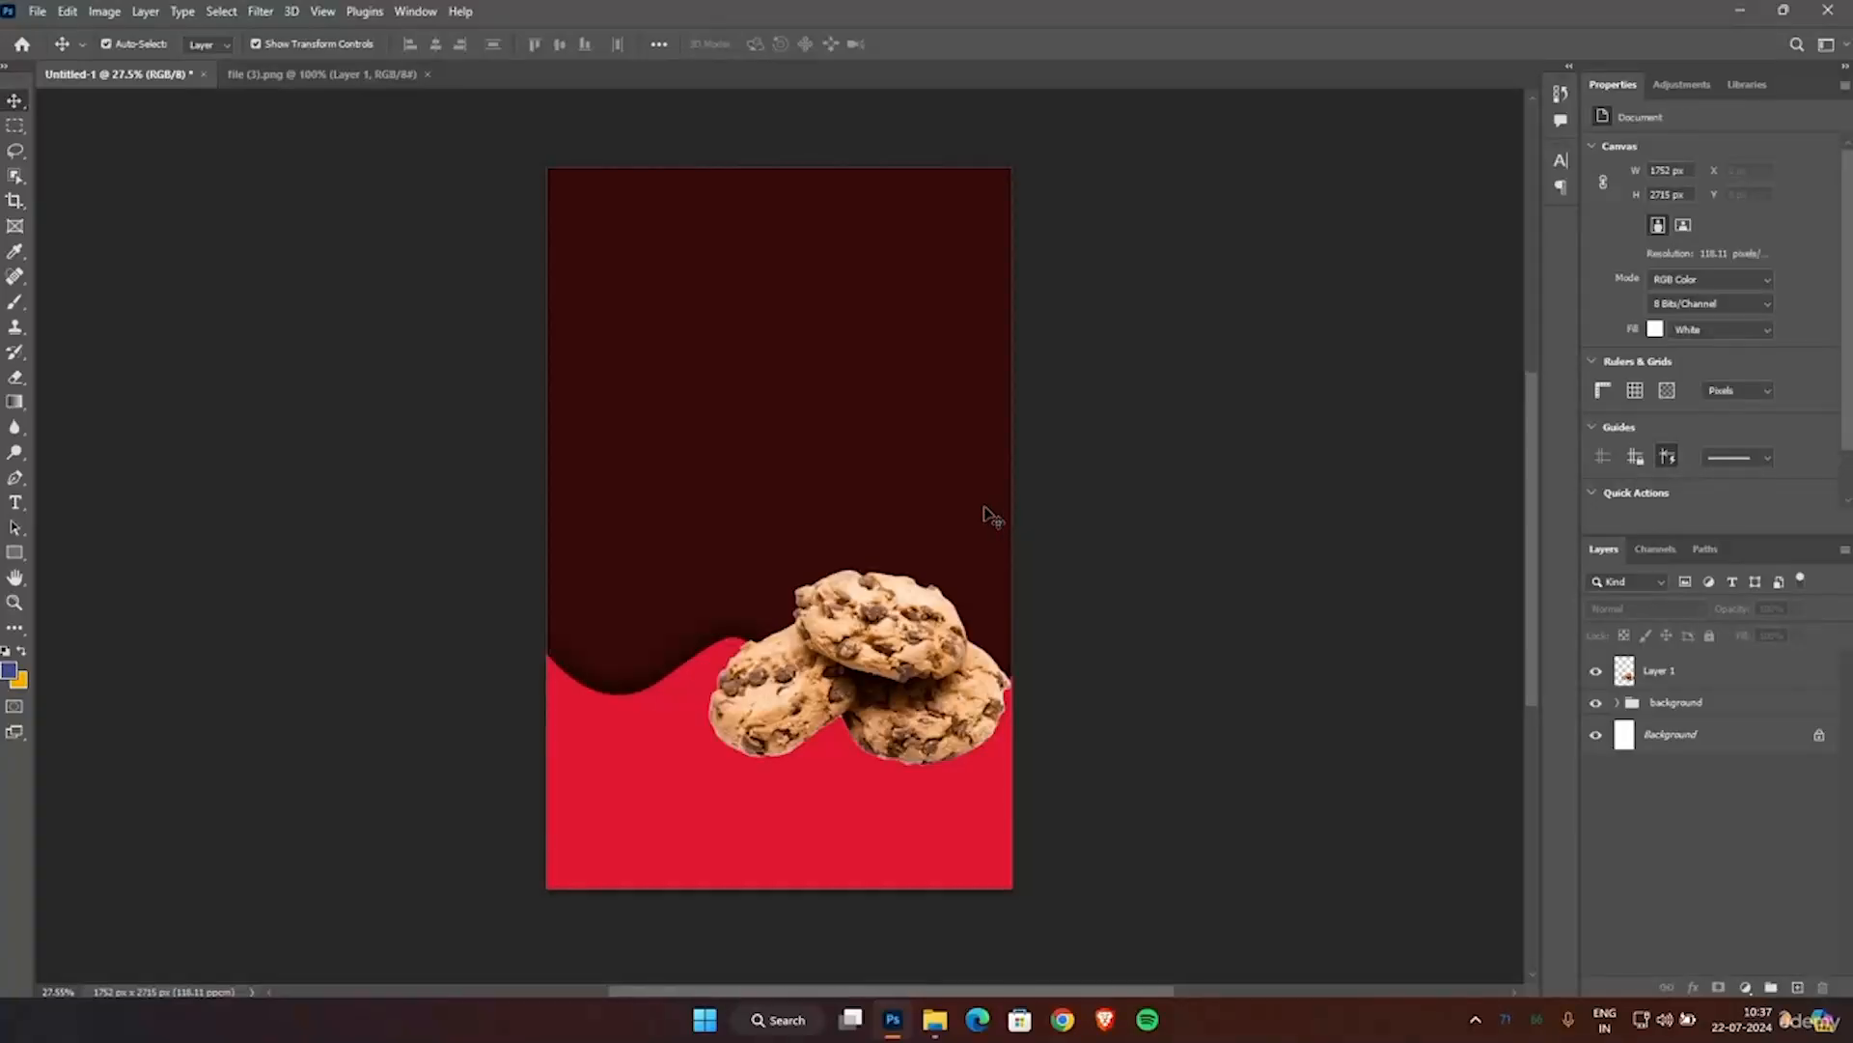
Add a Drop Shadow effect to the cookie layer and display its settings.
left_click(1661, 677)
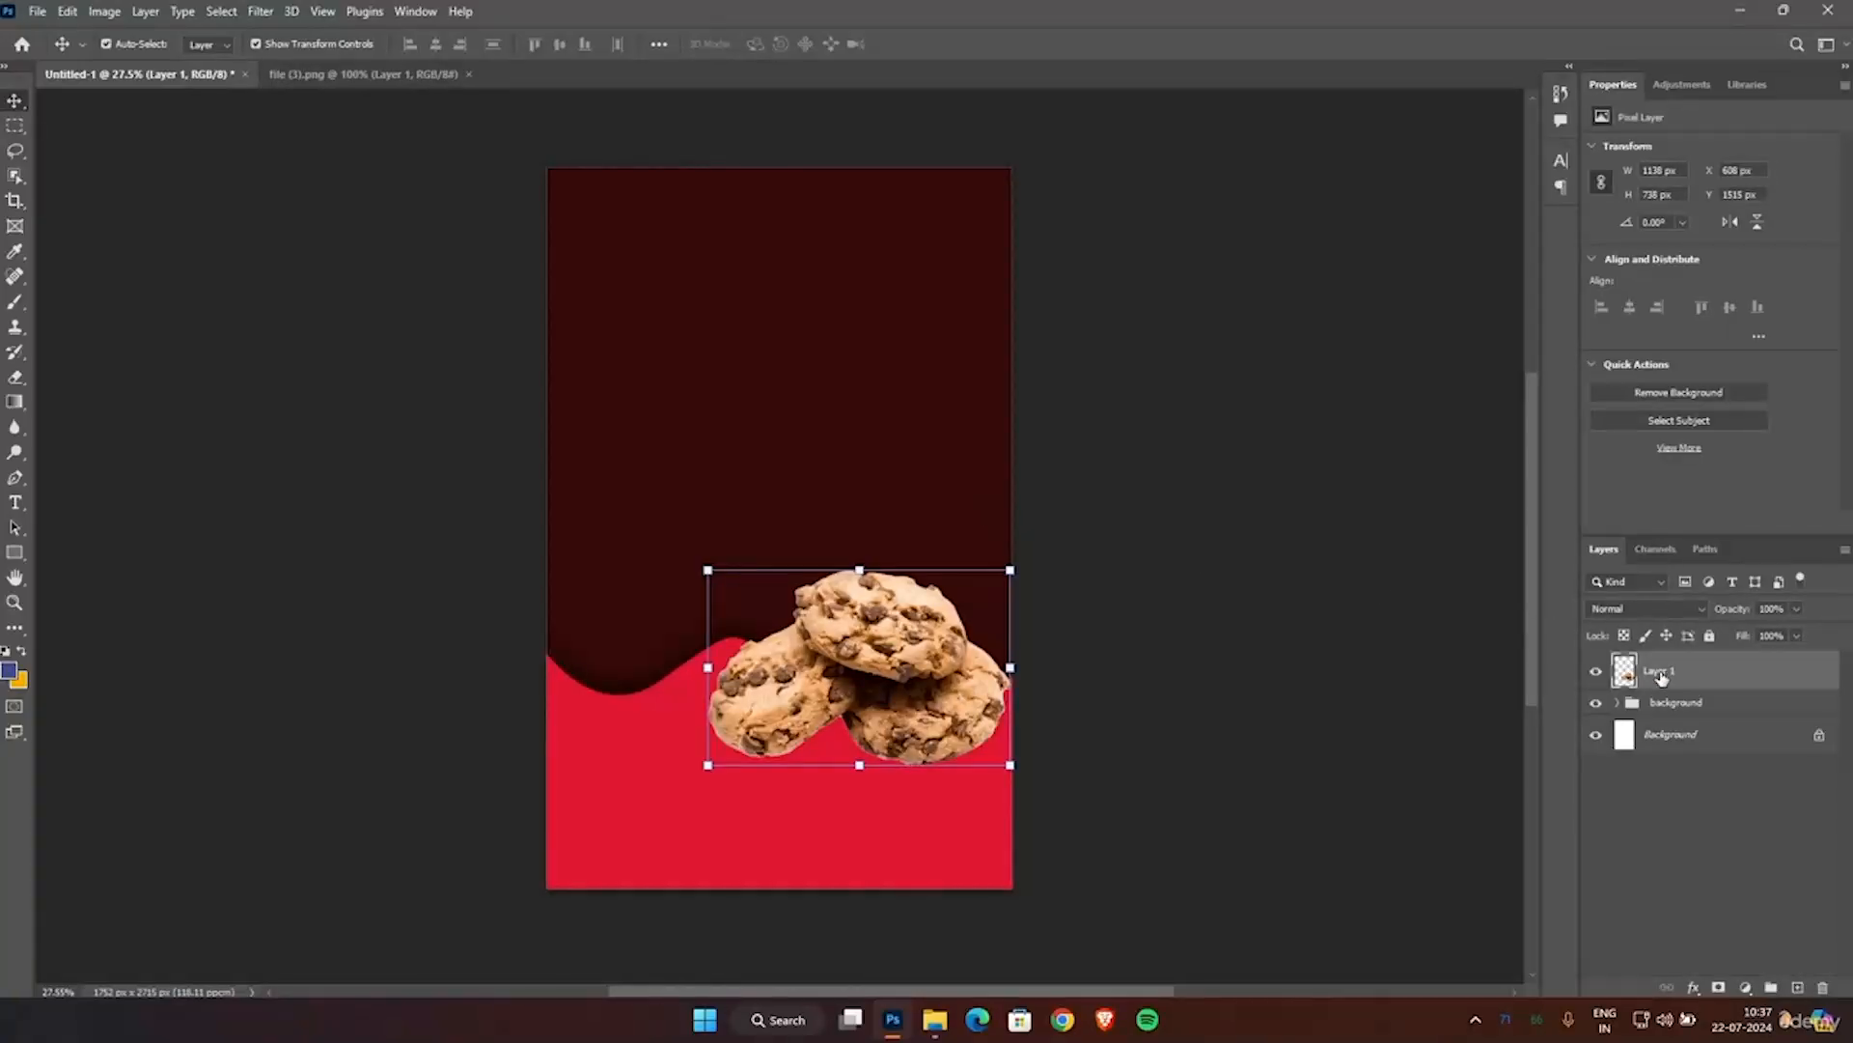
right_click(1661, 677)
left_click(1506, 181)
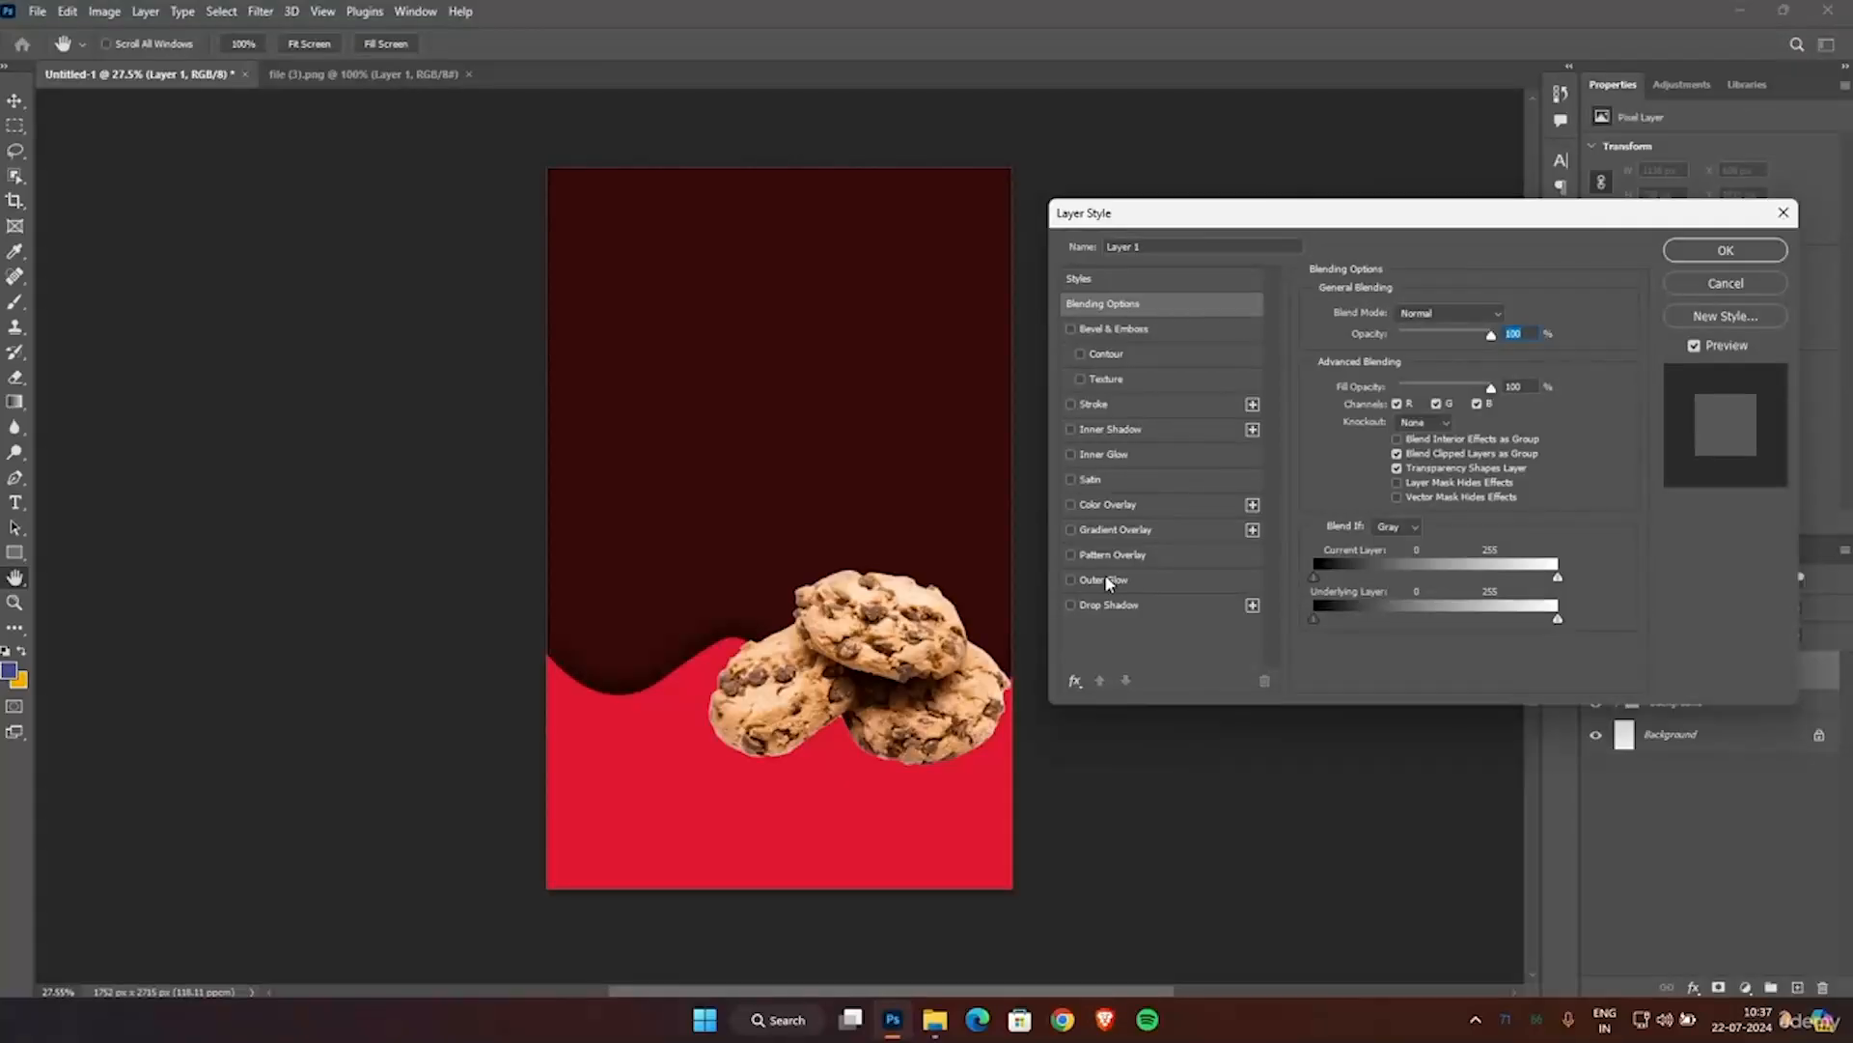
left_click(1070, 605)
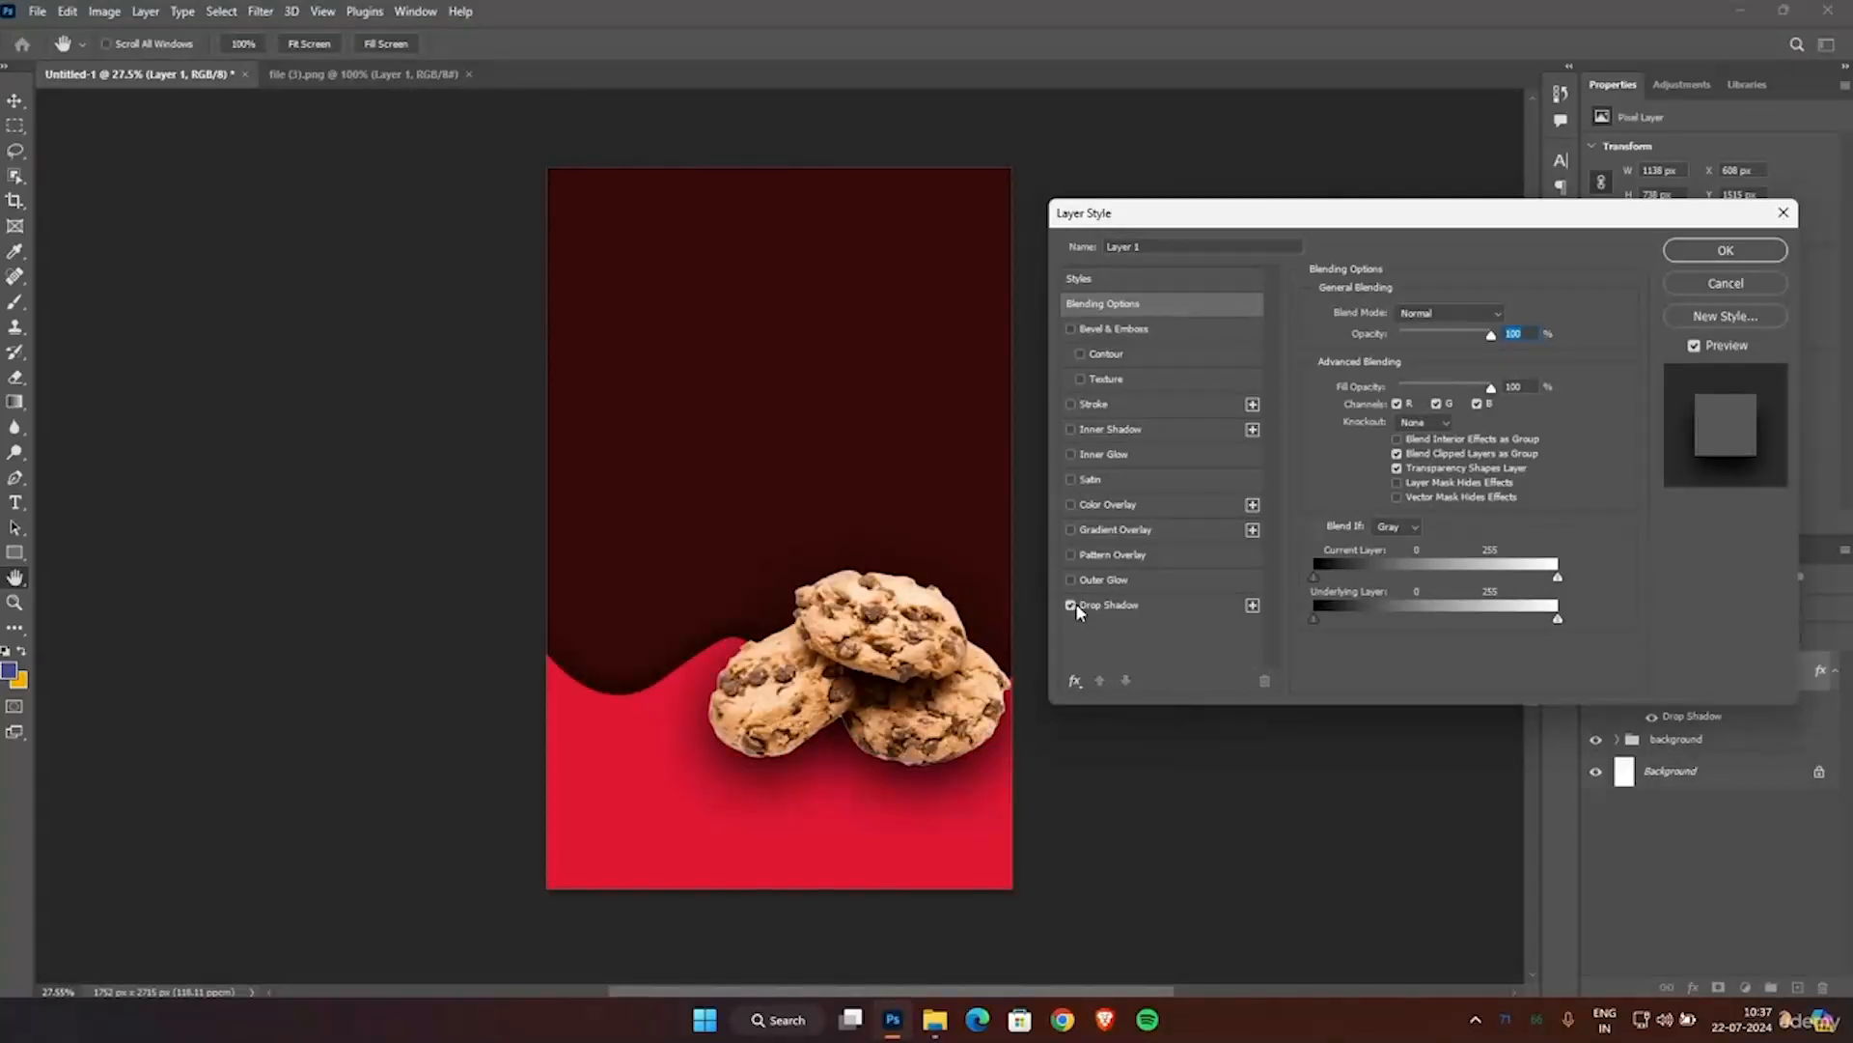
left_click(1090, 606)
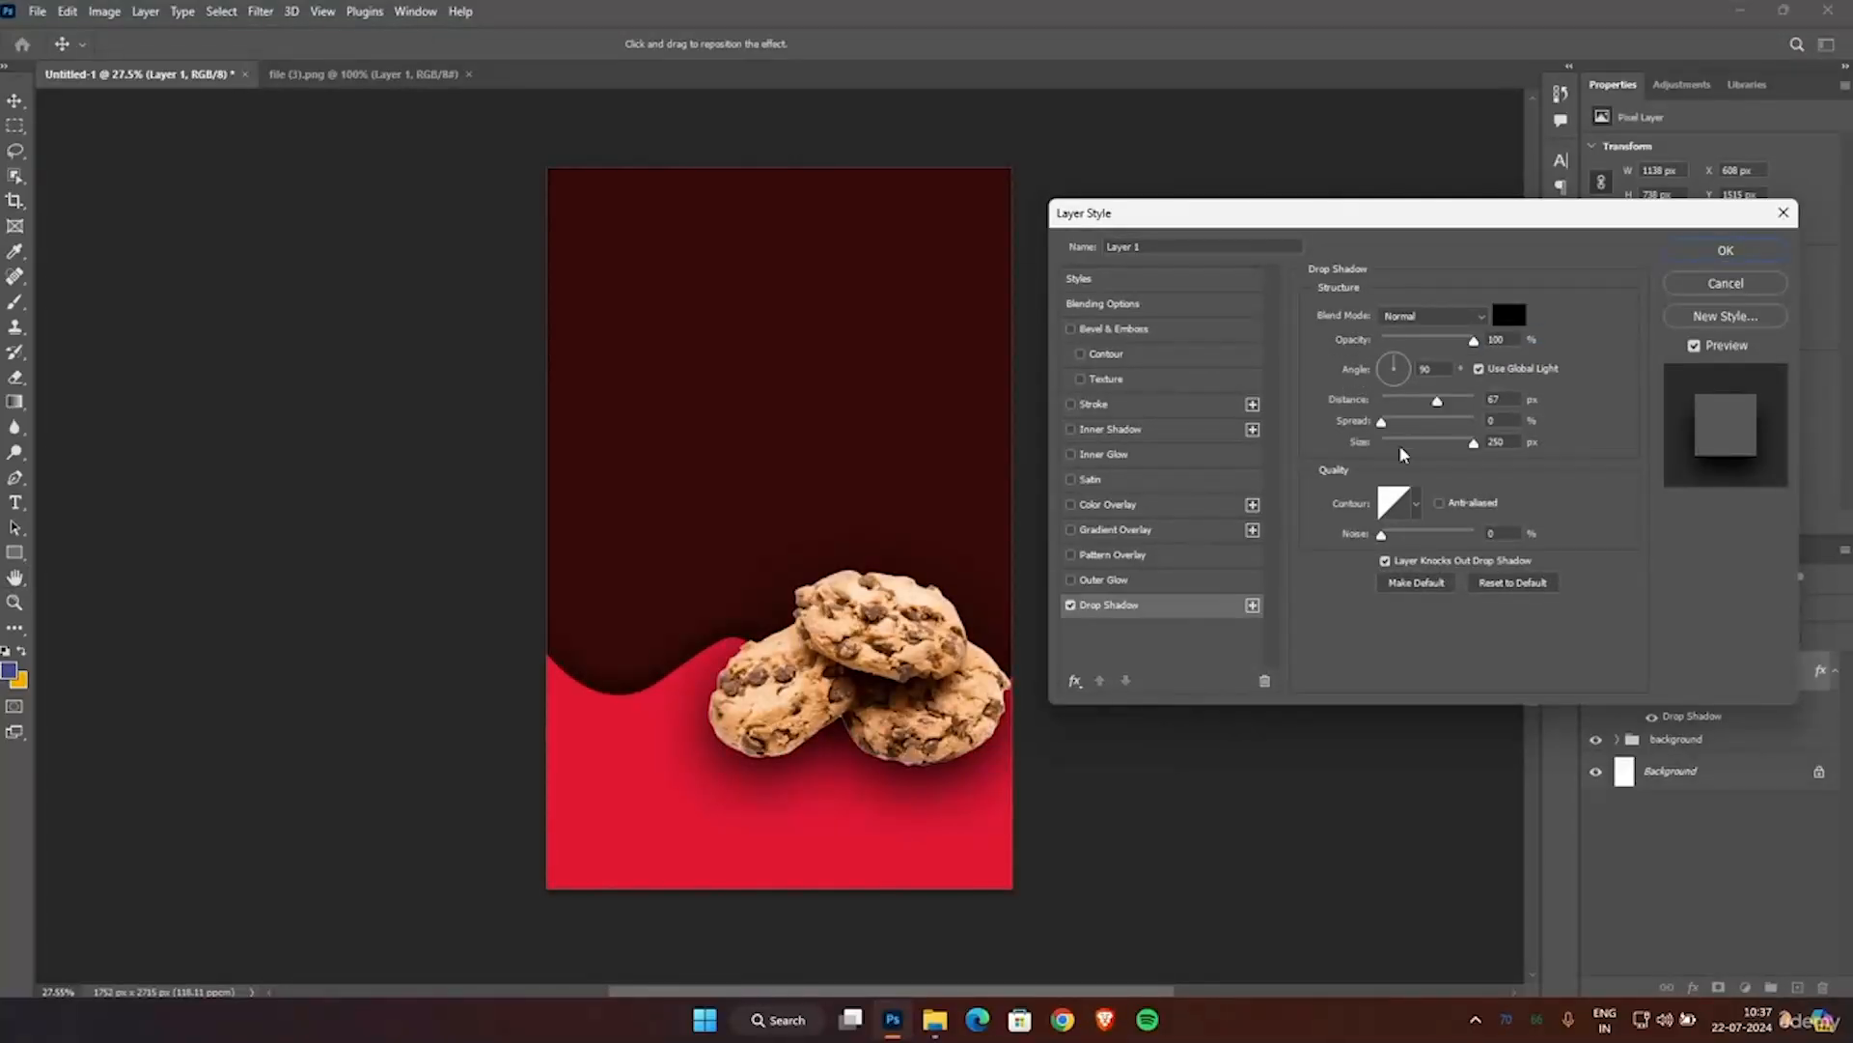
Set the cookie drop shadow's angle to 126°.
left_click(1388, 359)
mouse_move(1391, 364)
left_mouse_down()
mouse_move(1370, 362)
mouse_move(1472, 409)
mouse_move(1388, 362)
left_mouse_up()
left_click(1391, 365)
left_click(1390, 369)
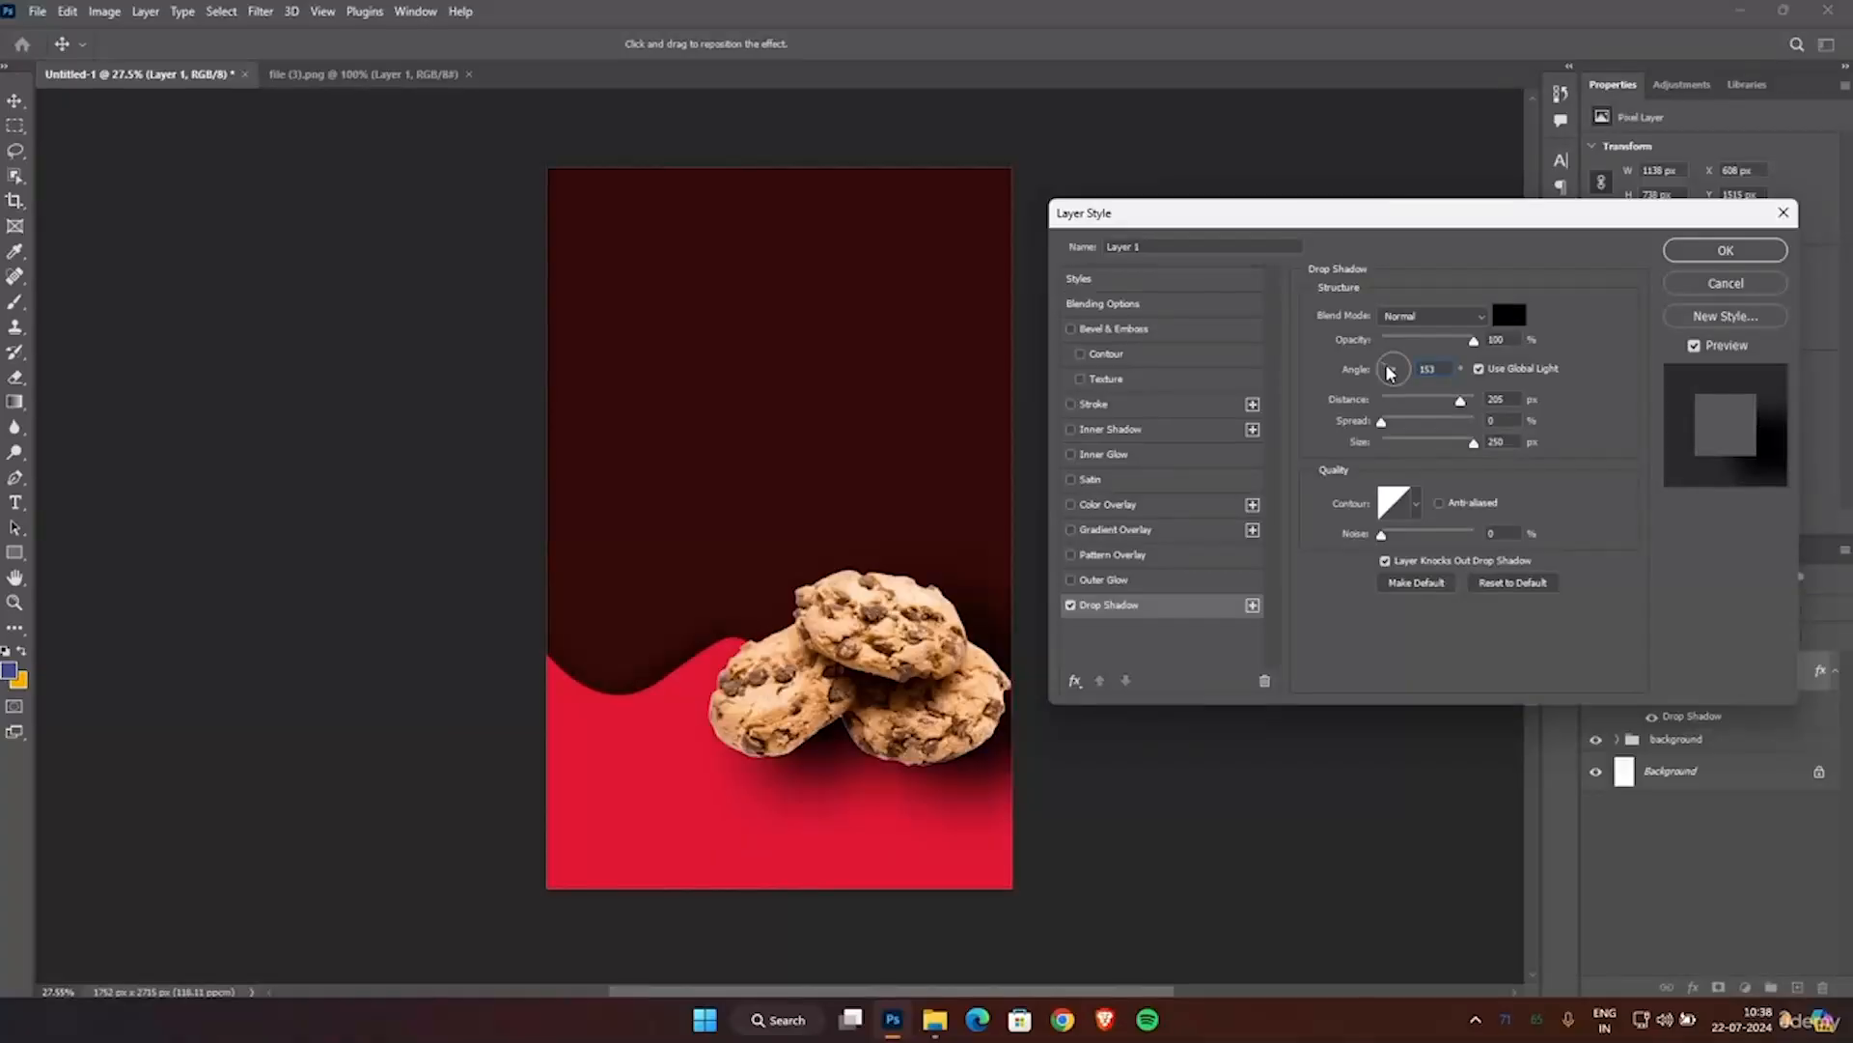
left_click(1390, 368)
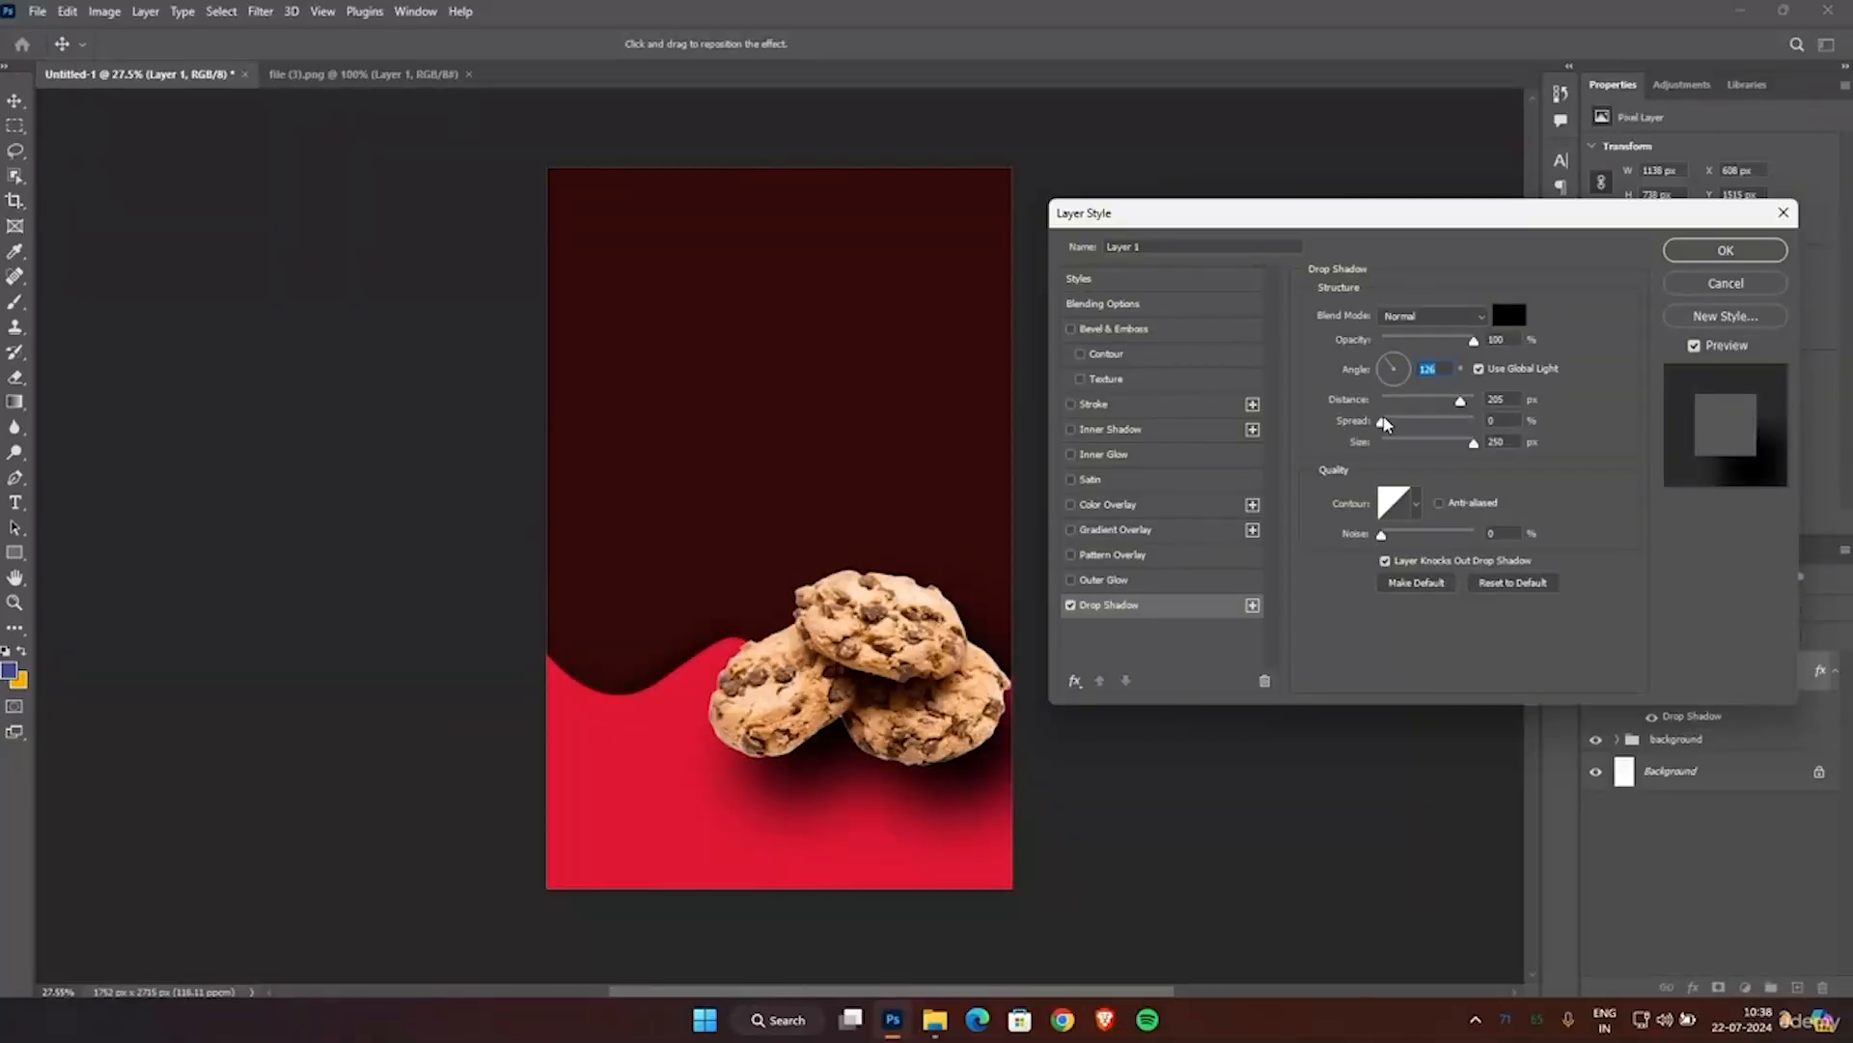
Set the drop shadow to 14% spread, about 71% opacity and 124 px distance, apply it and deselect the cookies.
left_click(1473, 442)
mouse_move(1381, 421)
left_mouse_down()
mouse_move(1460, 423)
mouse_move(1396, 431)
left_mouse_up()
left_click_drag(1473, 341, 1449, 349)
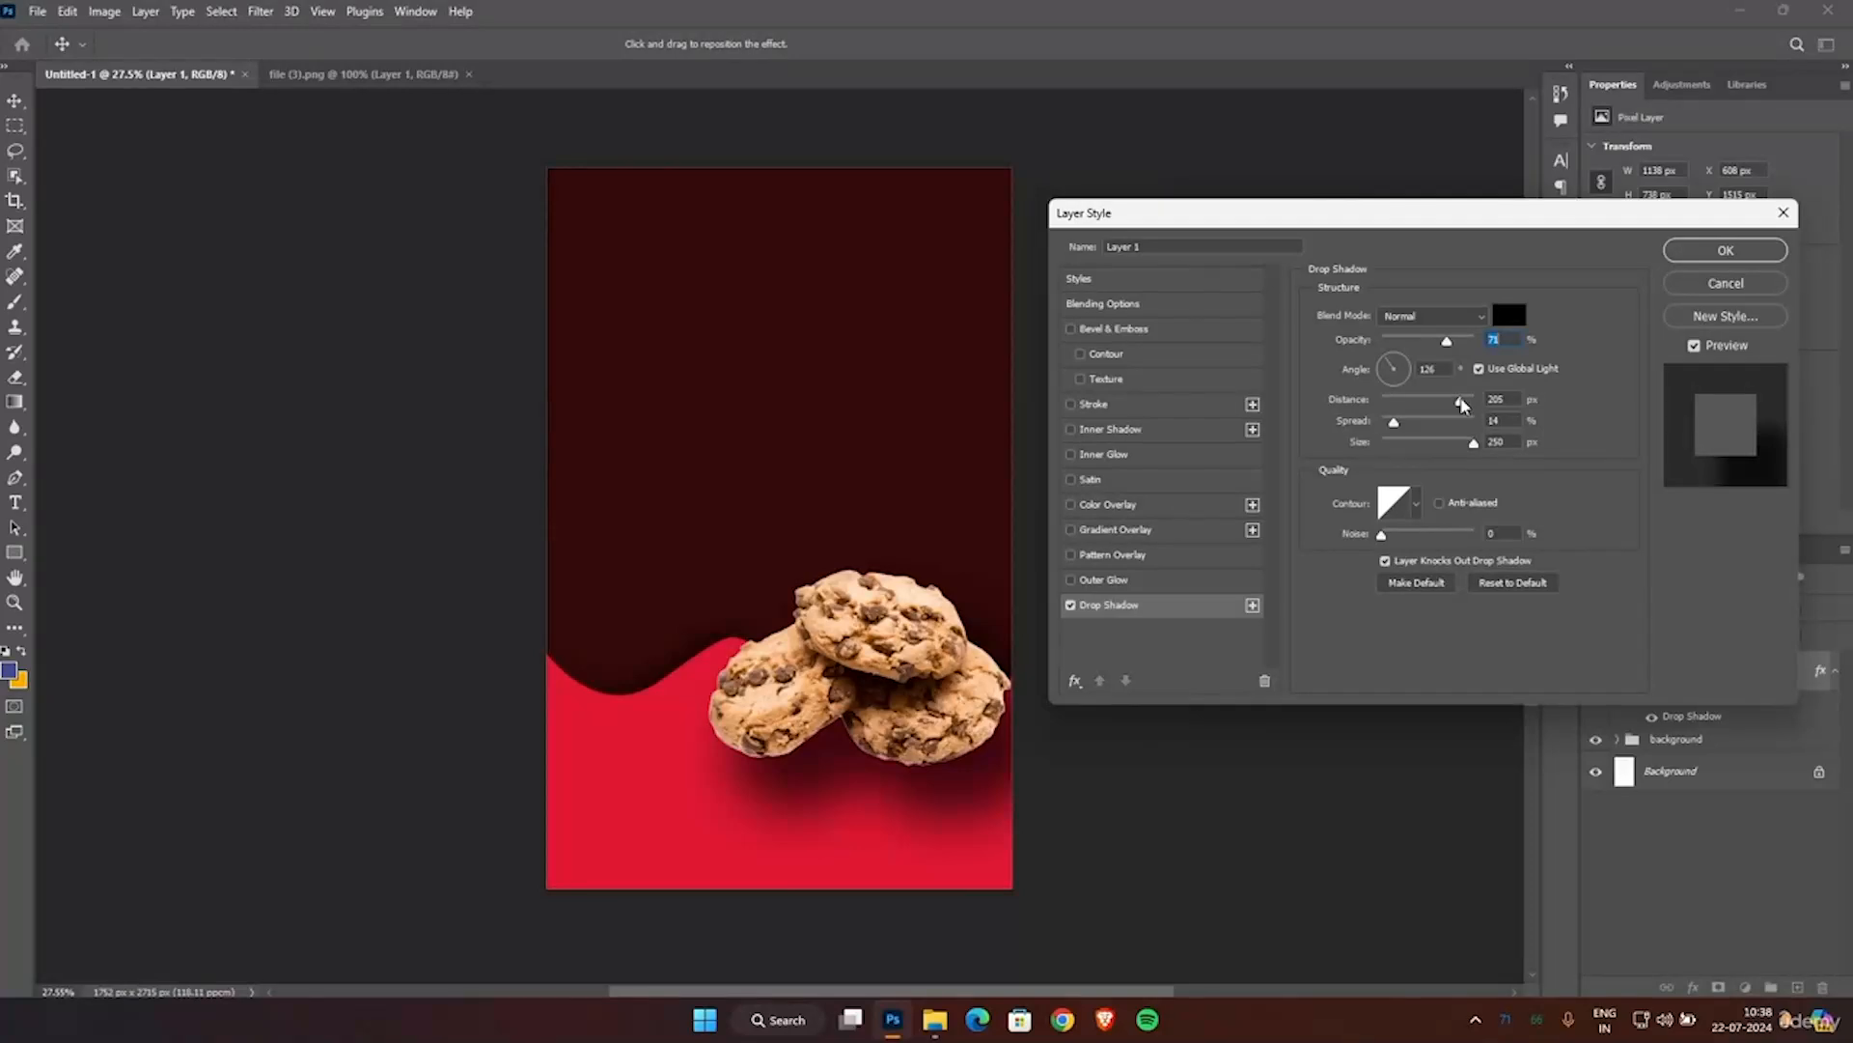
left_click_drag(1465, 406, 1460, 413)
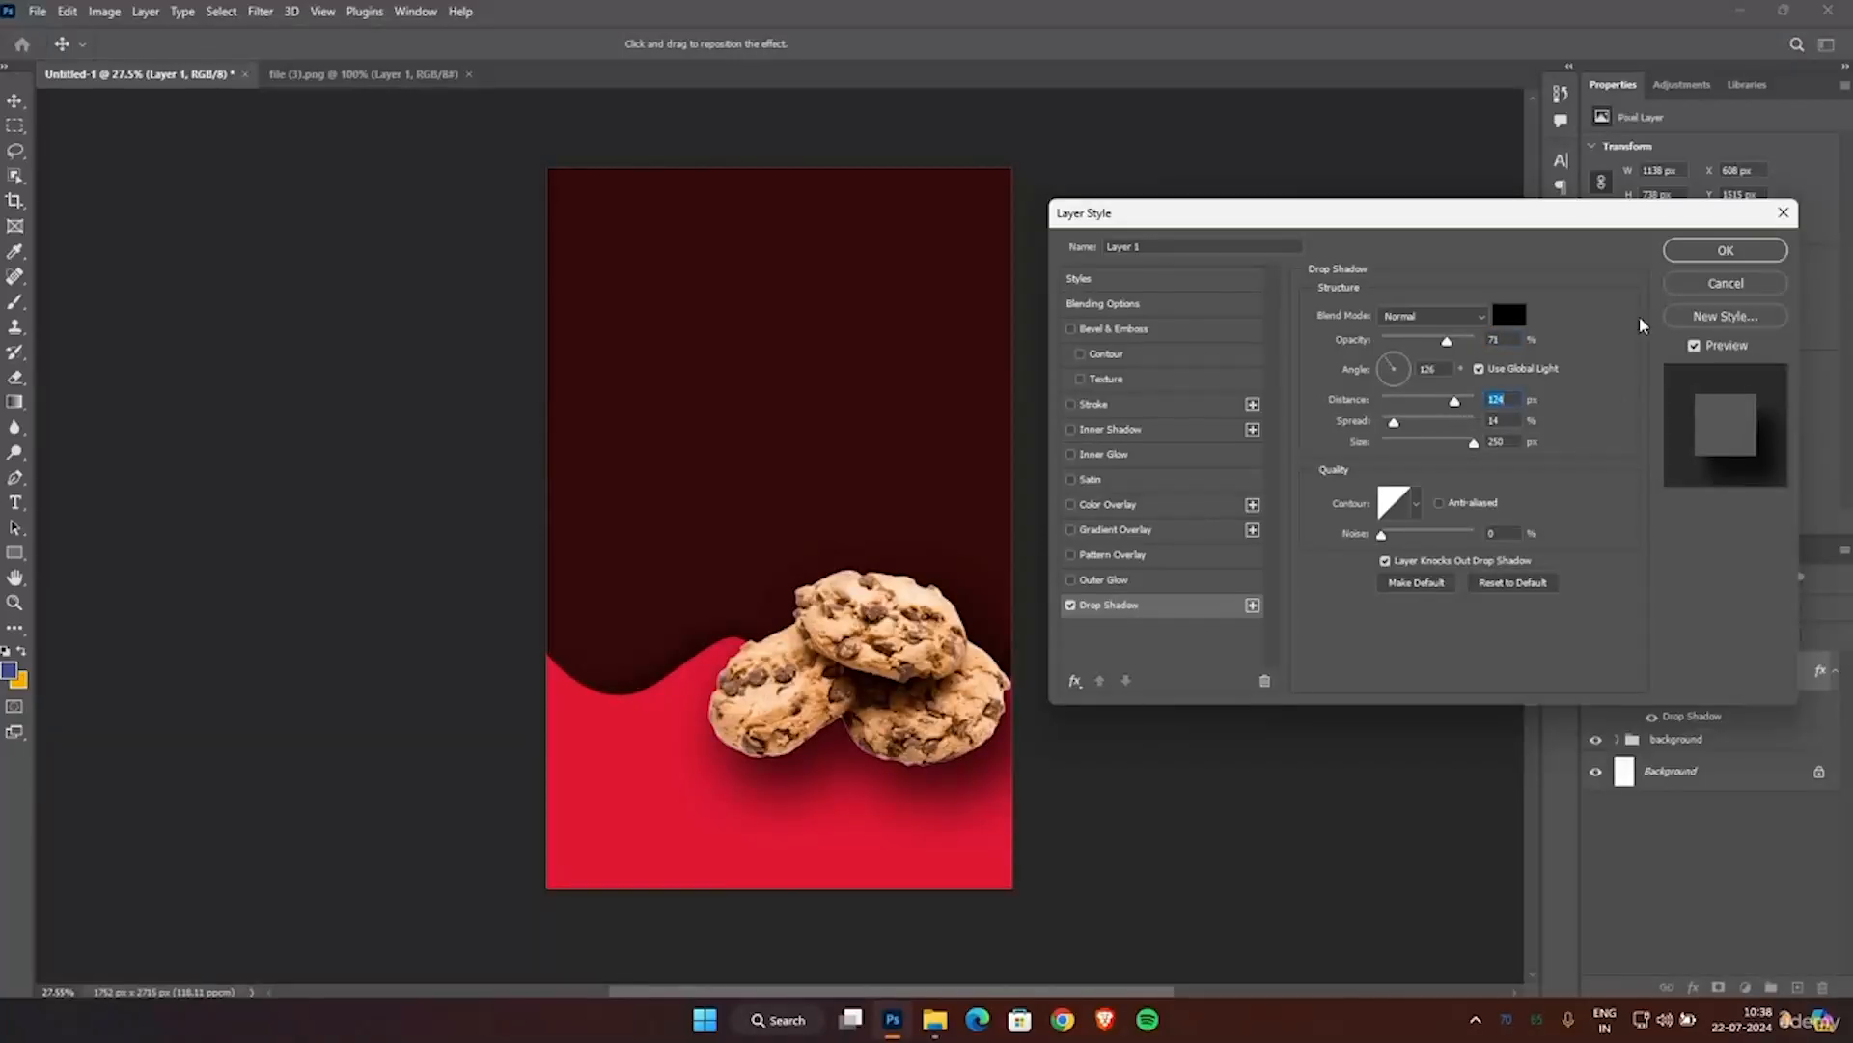
left_click(1697, 253)
left_click(1229, 422)
scroll(1231, 420, "down", 1)
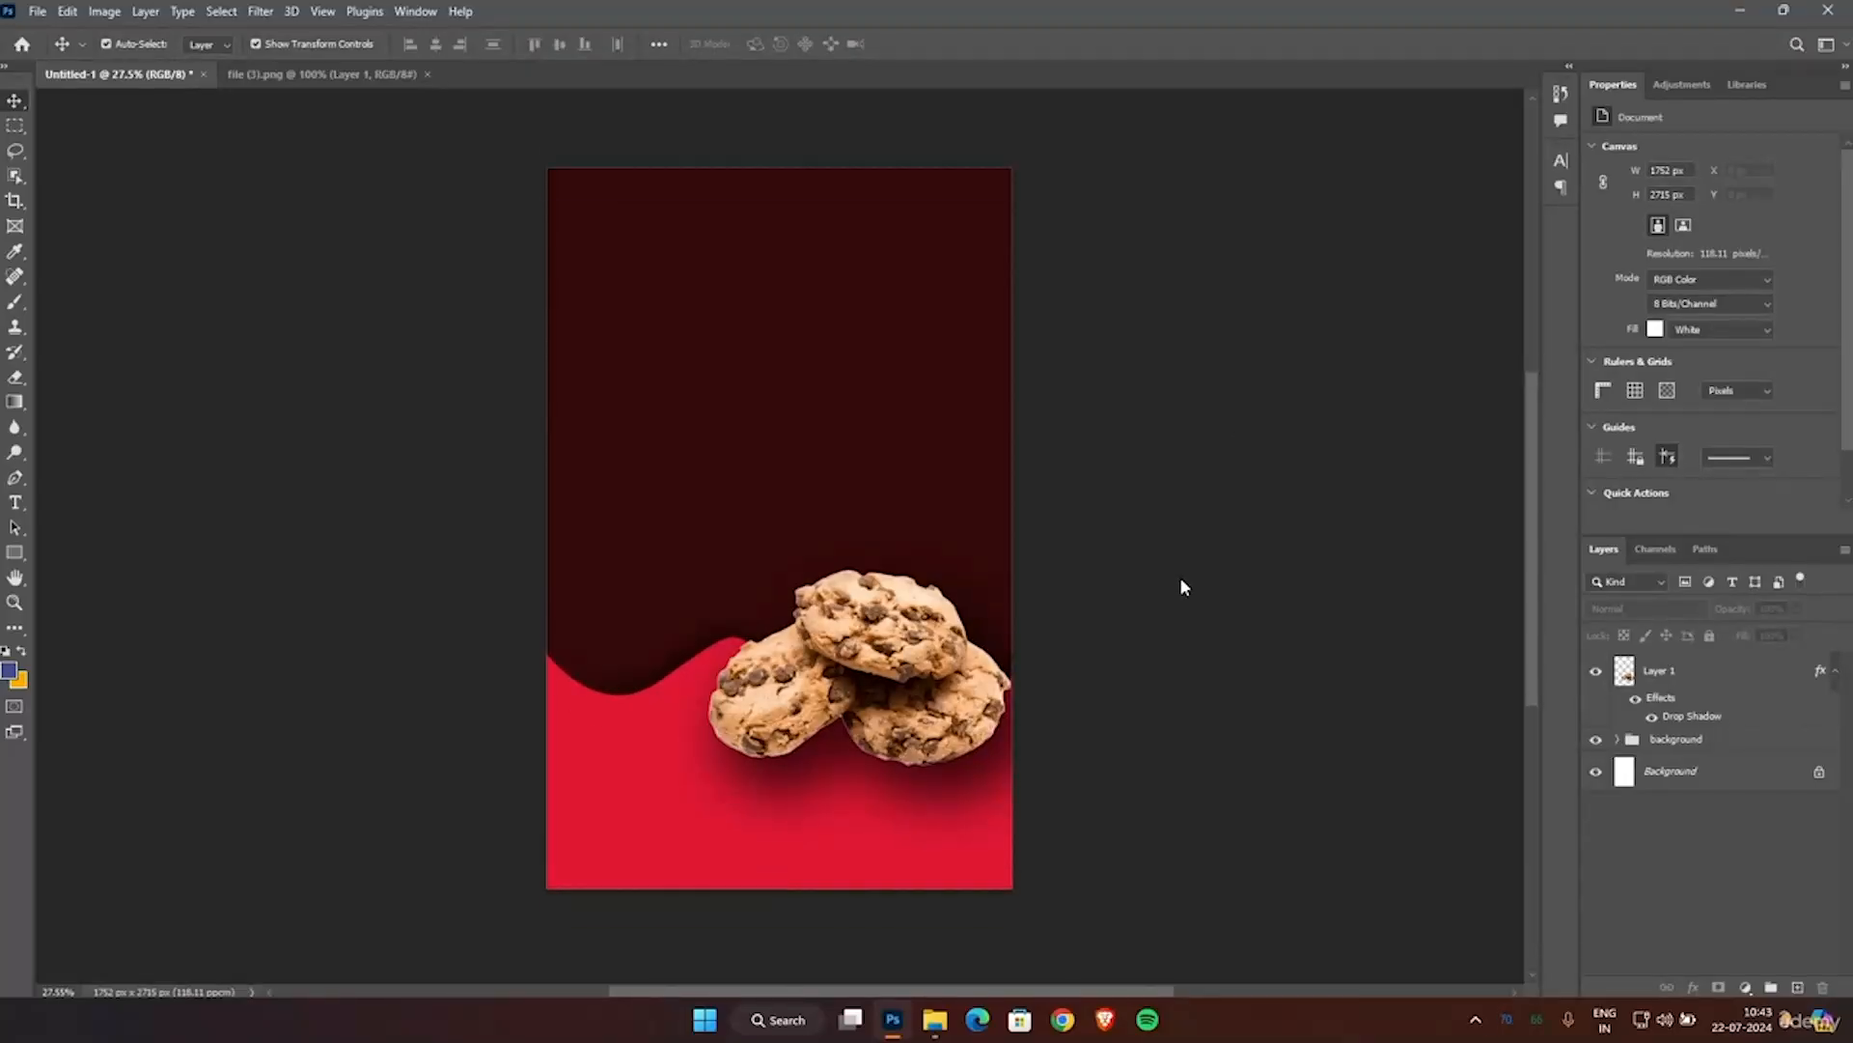
scroll(1166, 588, "up", 1)
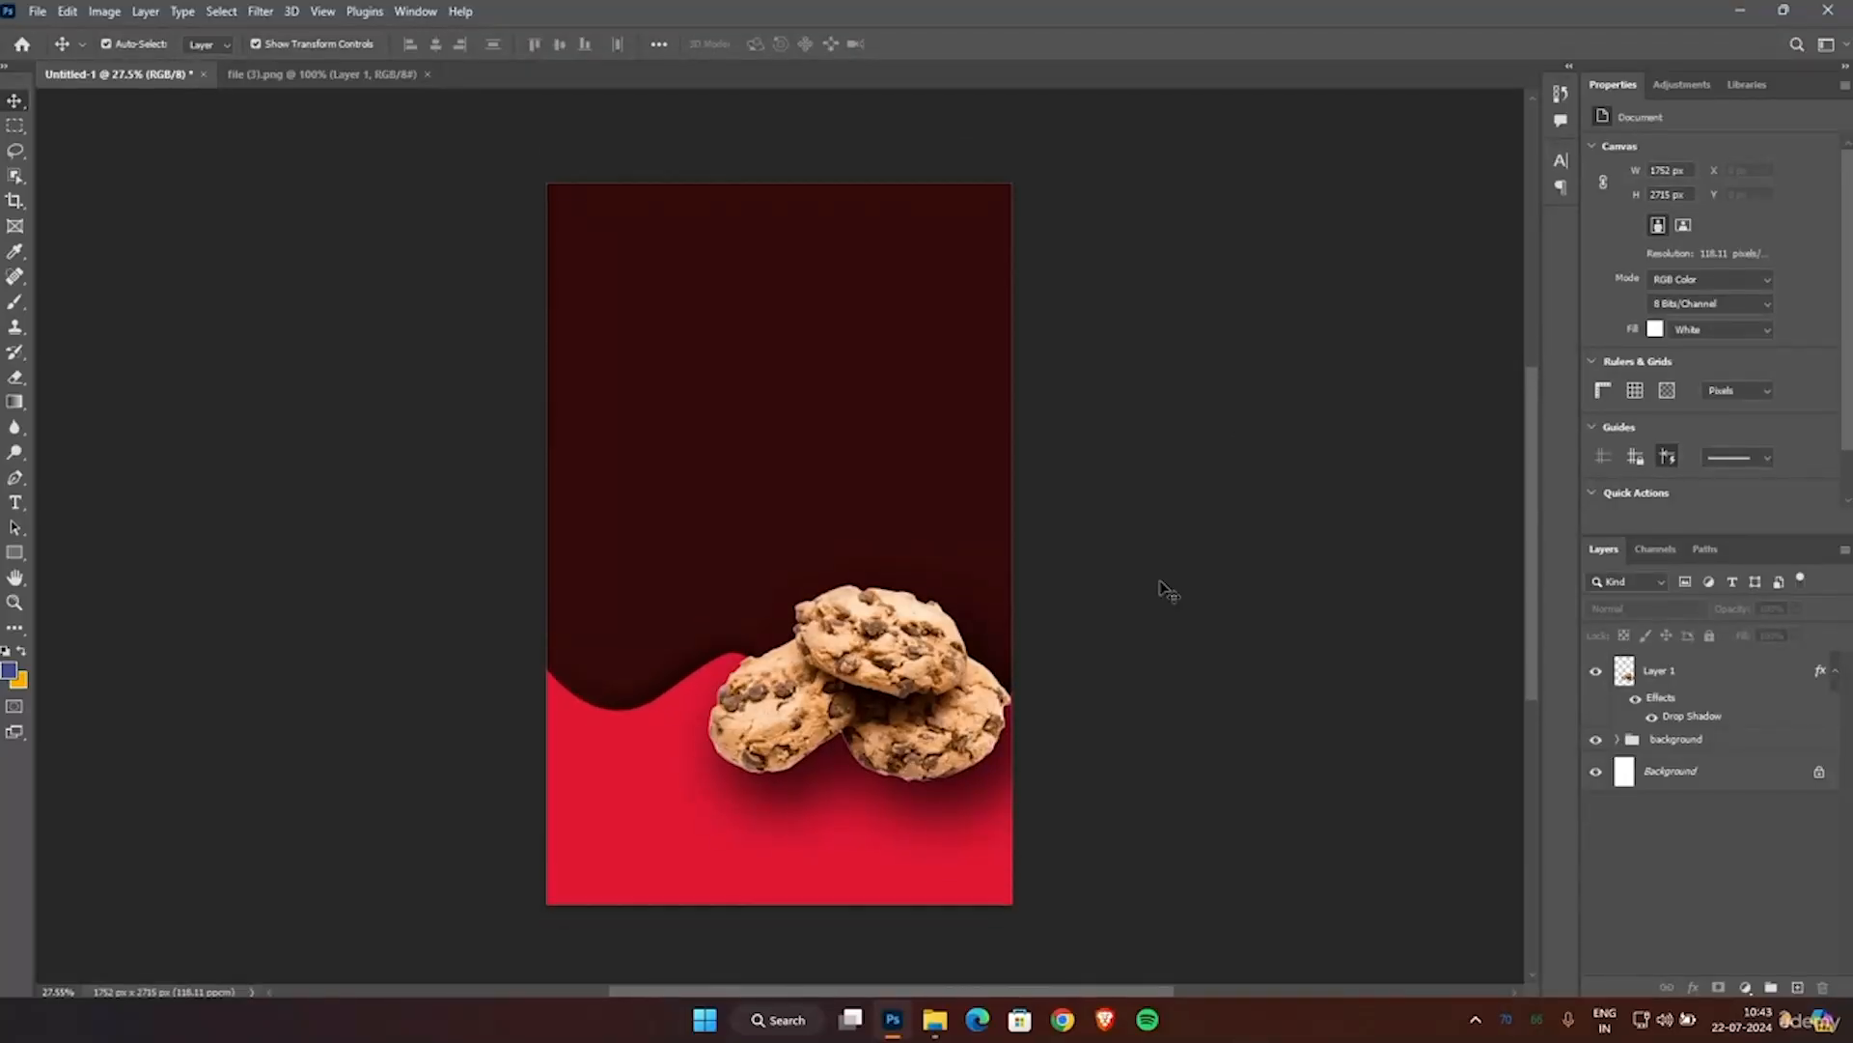
Draw a closed curved shape with the Pen tool that covers the canvas's top-right corner.
left_click(15, 478)
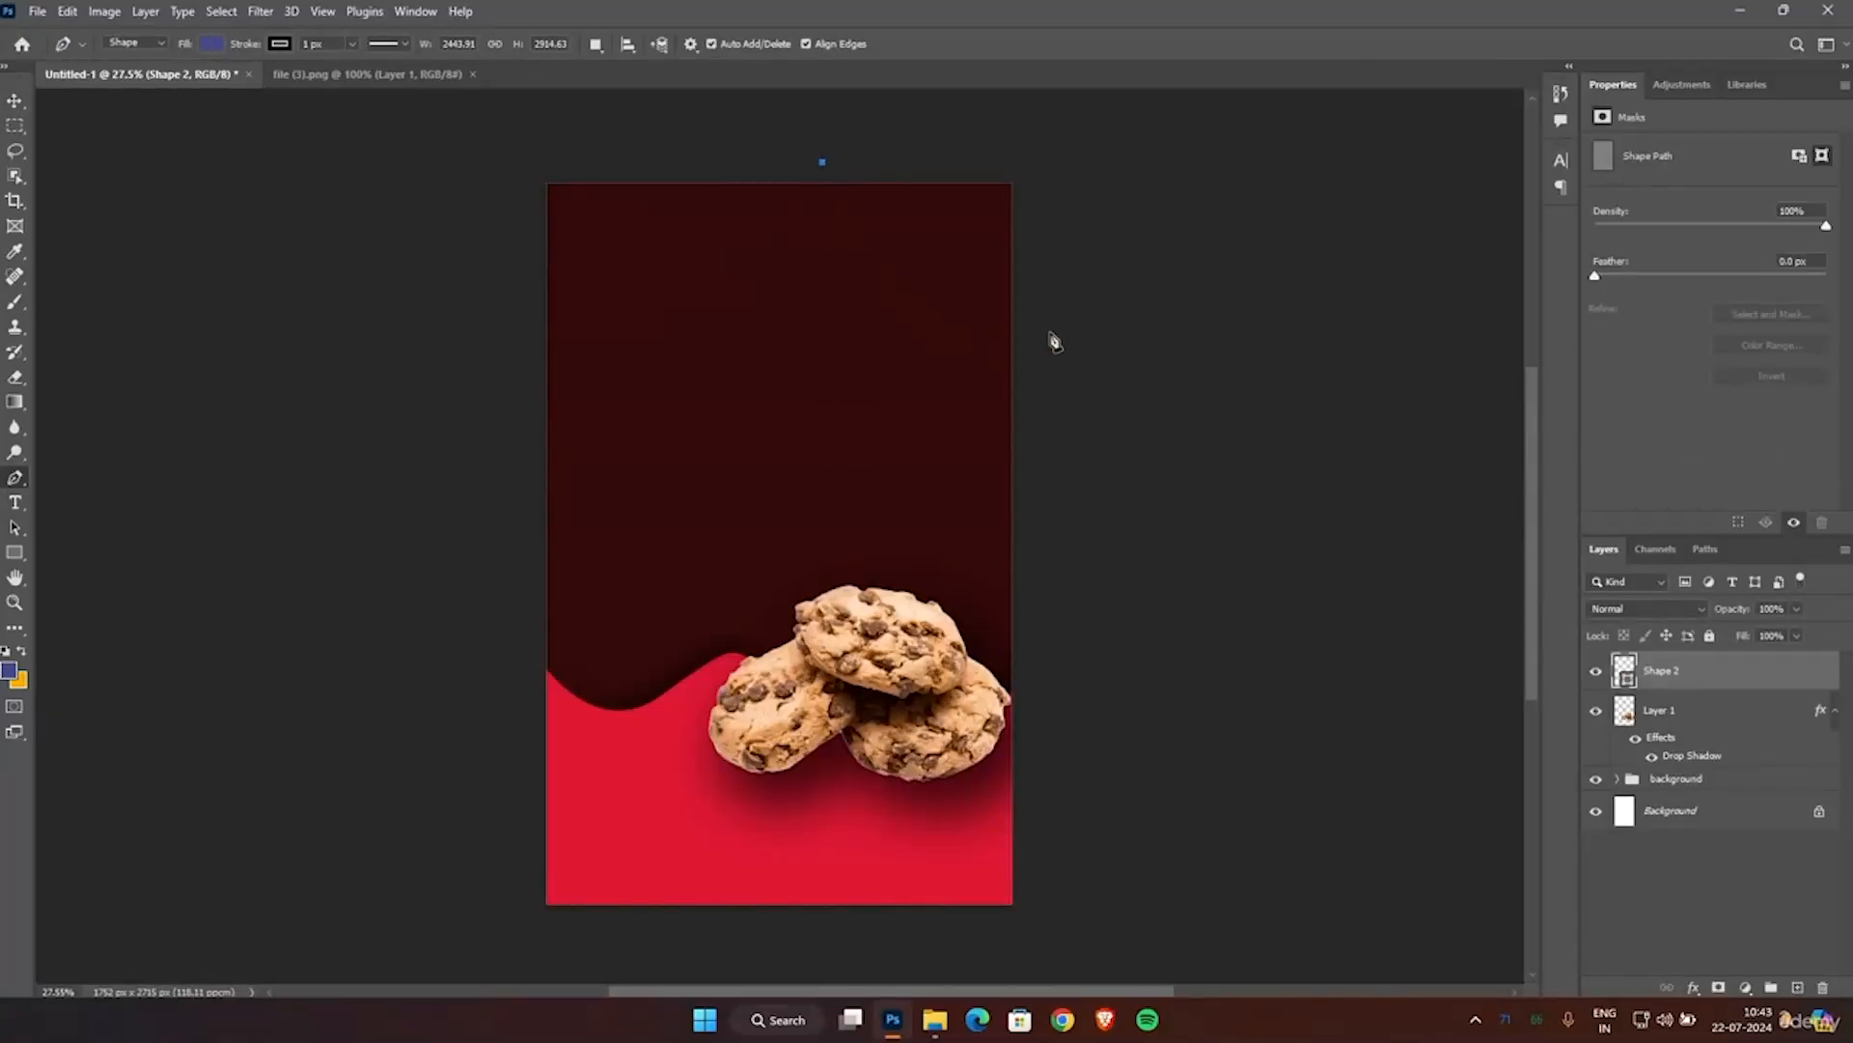
left_click_drag(1068, 322, 1214, 312)
left_click(1112, 211)
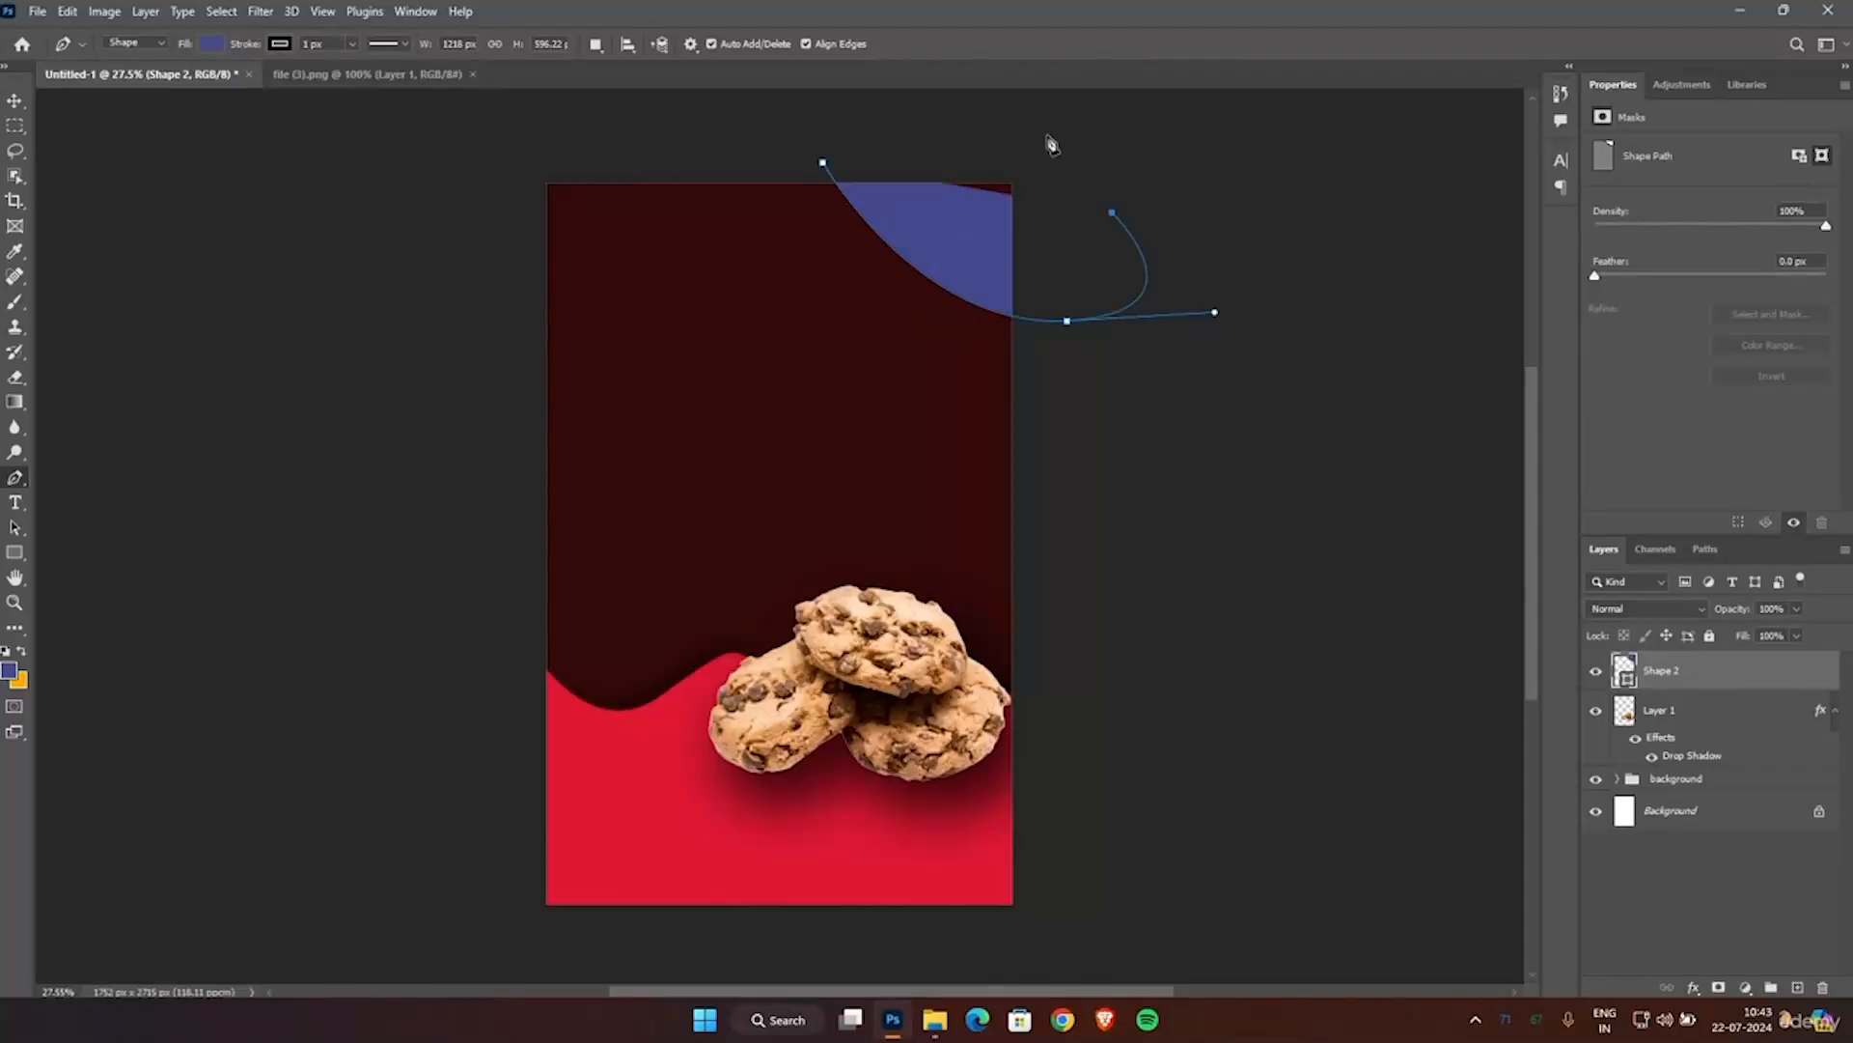
left_click(823, 164)
mouse_move(825, 167)
left_mouse_down()
mouse_move(977, 141)
mouse_move(822, 171)
left_mouse_up()
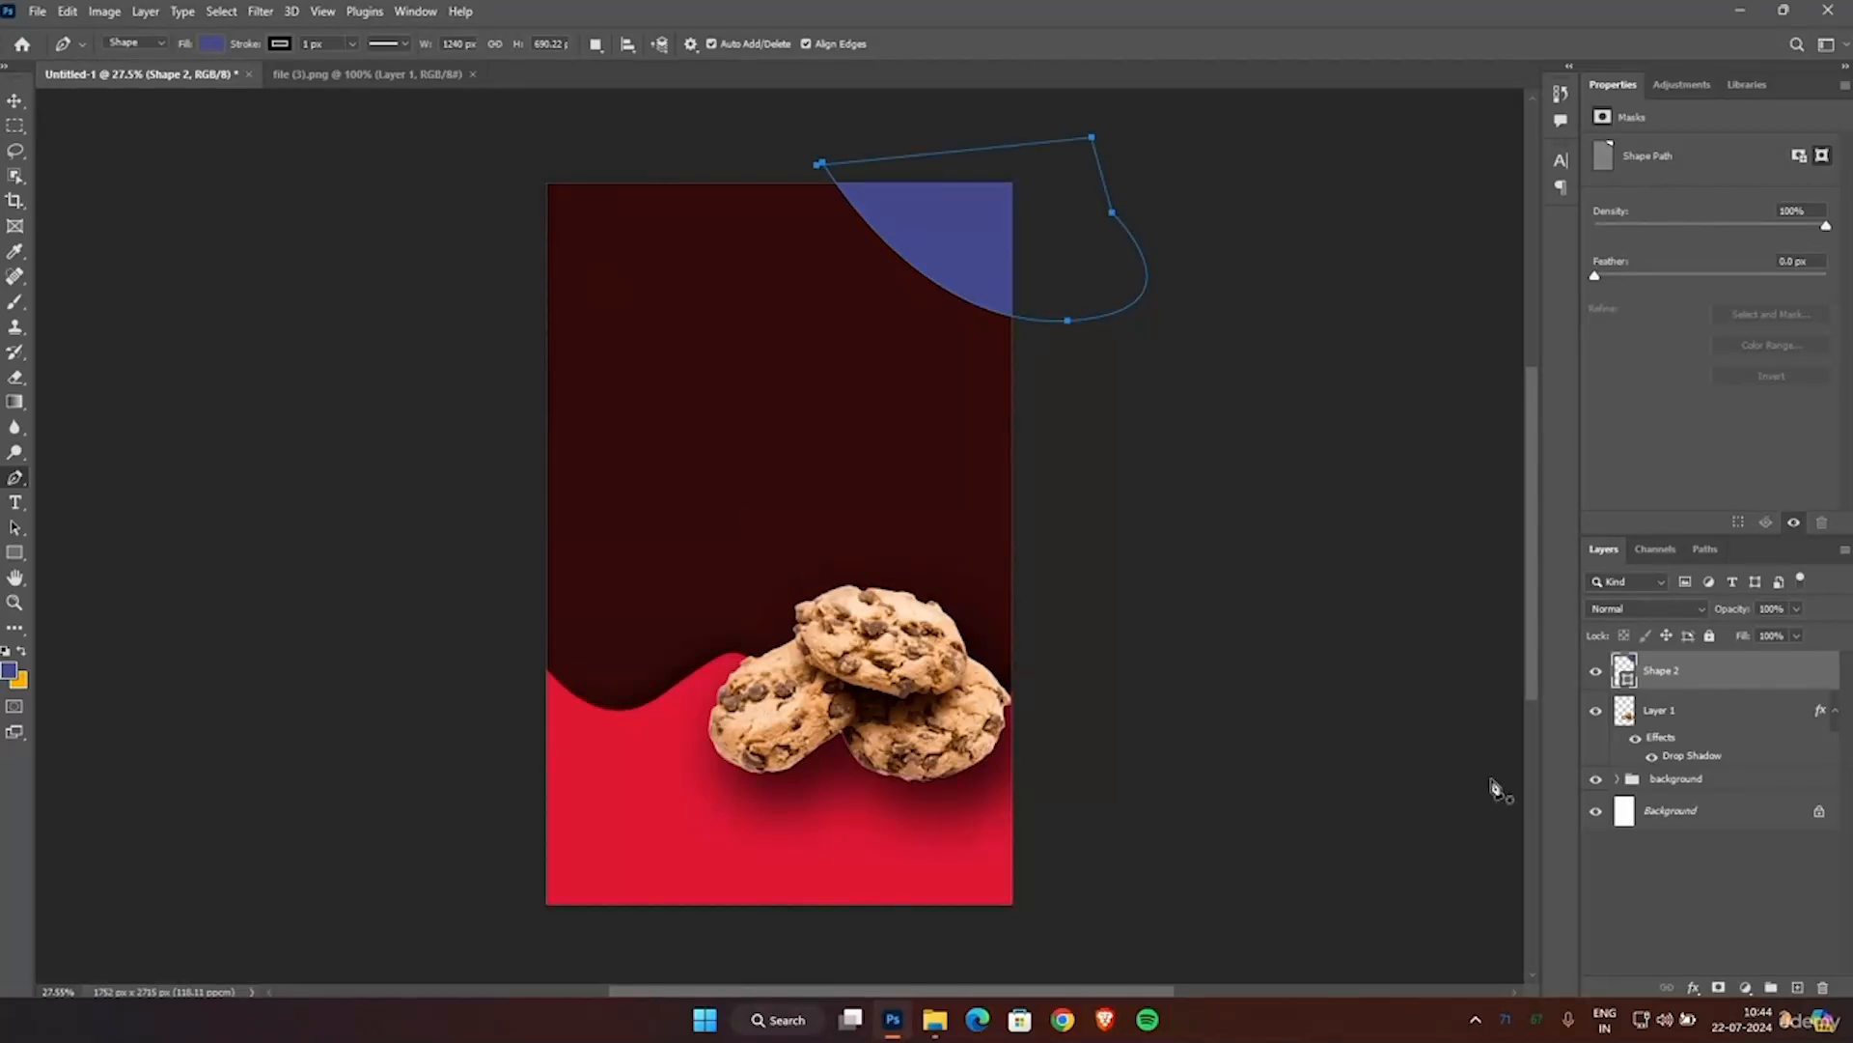
Fill the corner shape with the red #e11835 sampled from the poster's lower background and deselect it.
double_click(1631, 671)
left_click(955, 822)
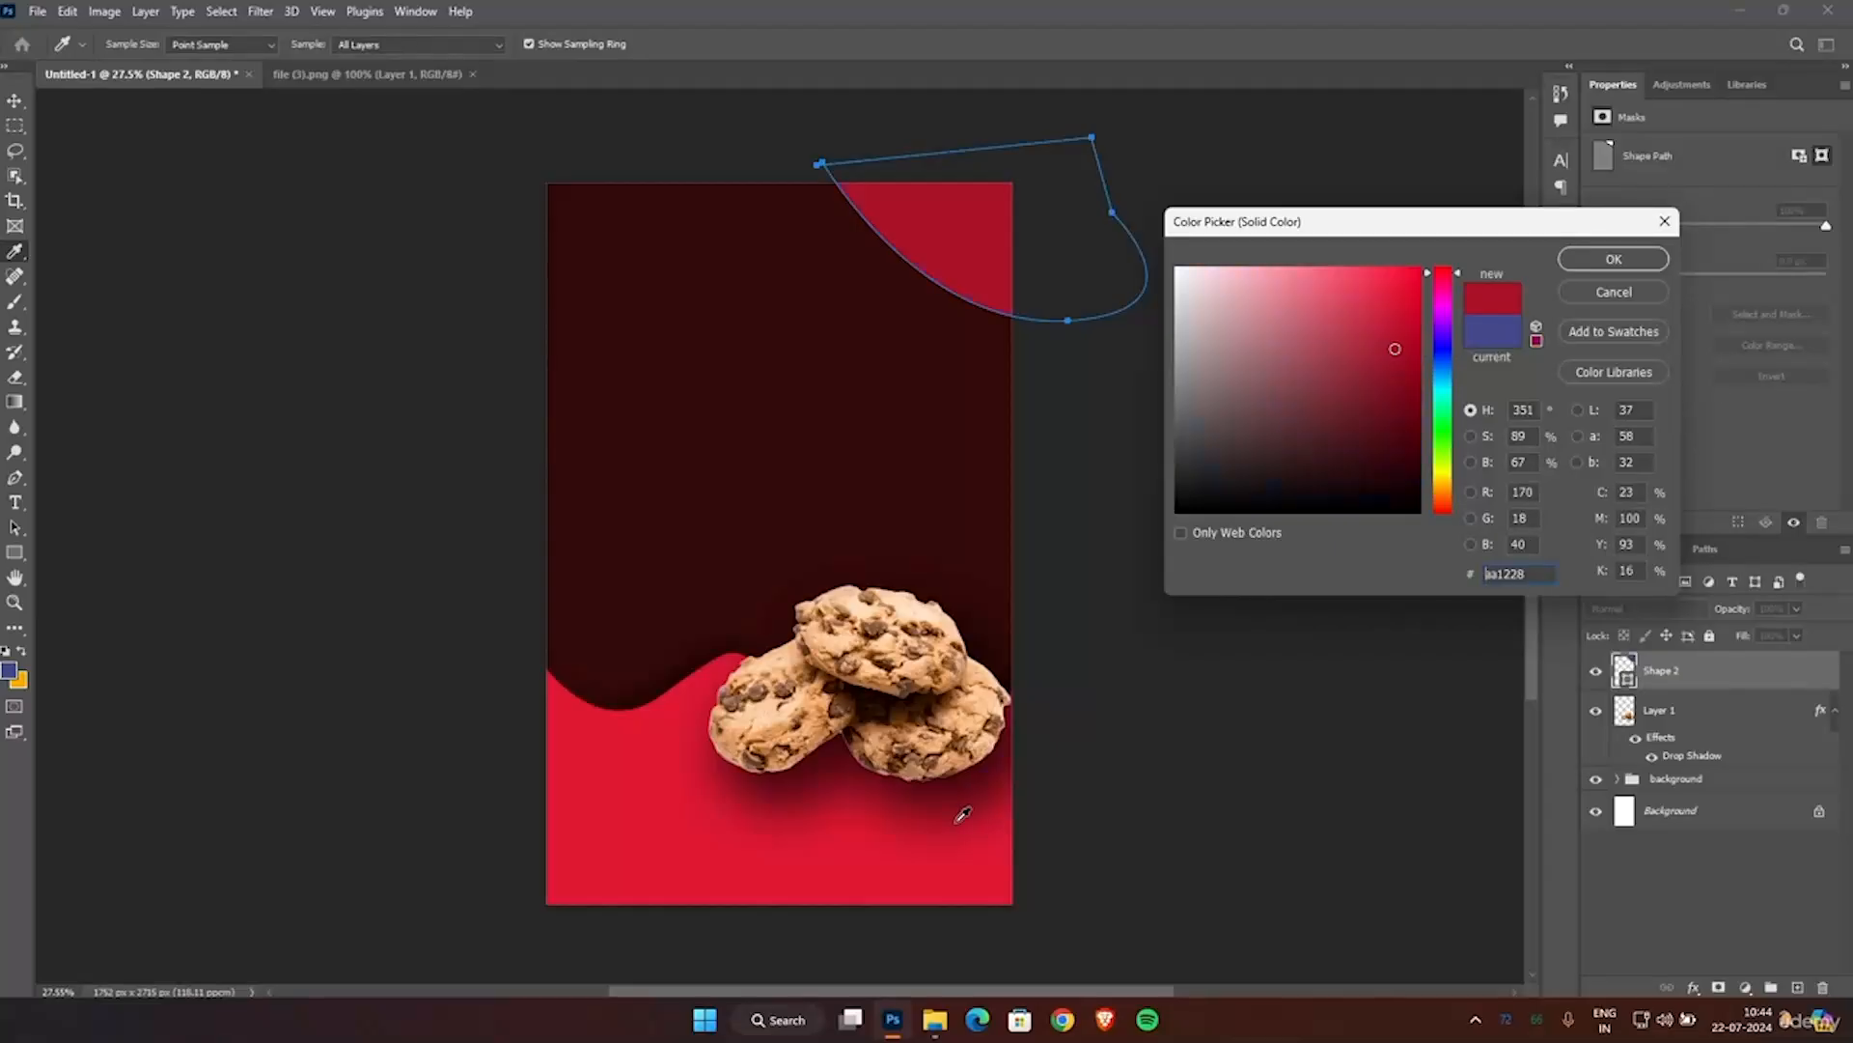
left_click(766, 864)
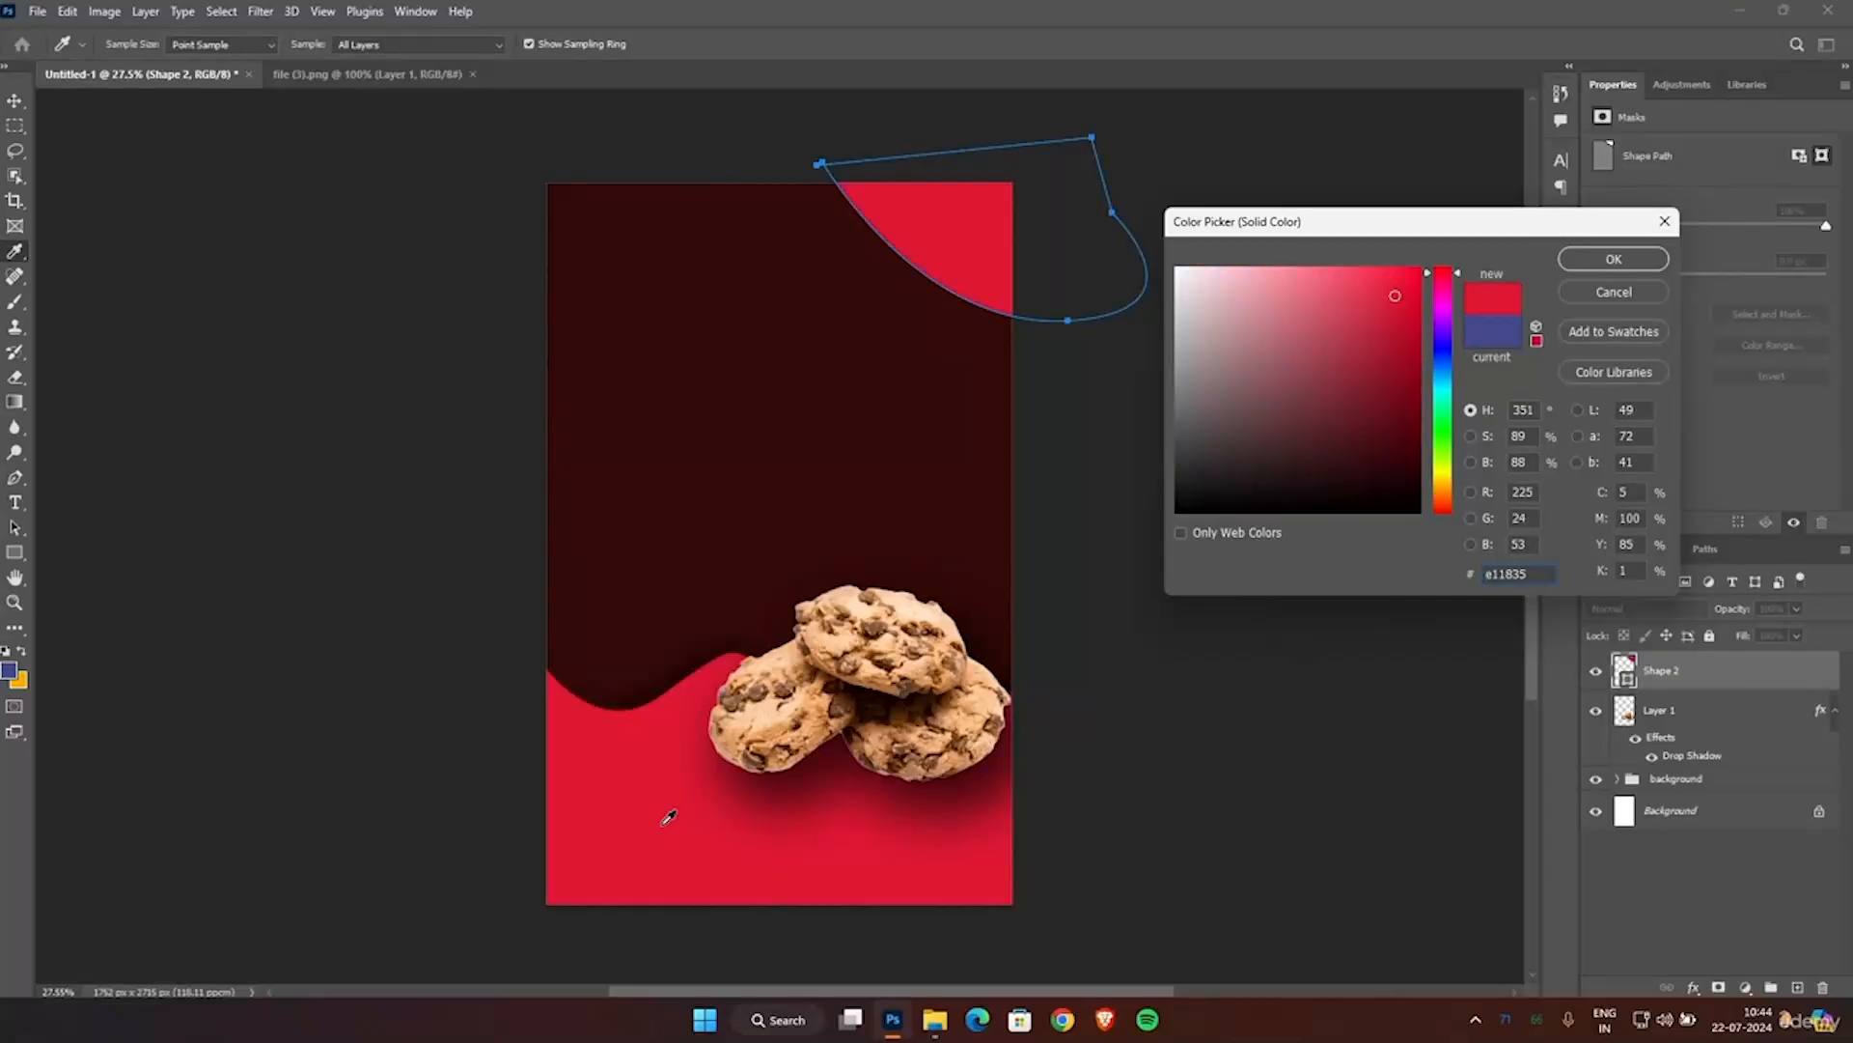
left_click(1614, 259)
left_click(15, 100)
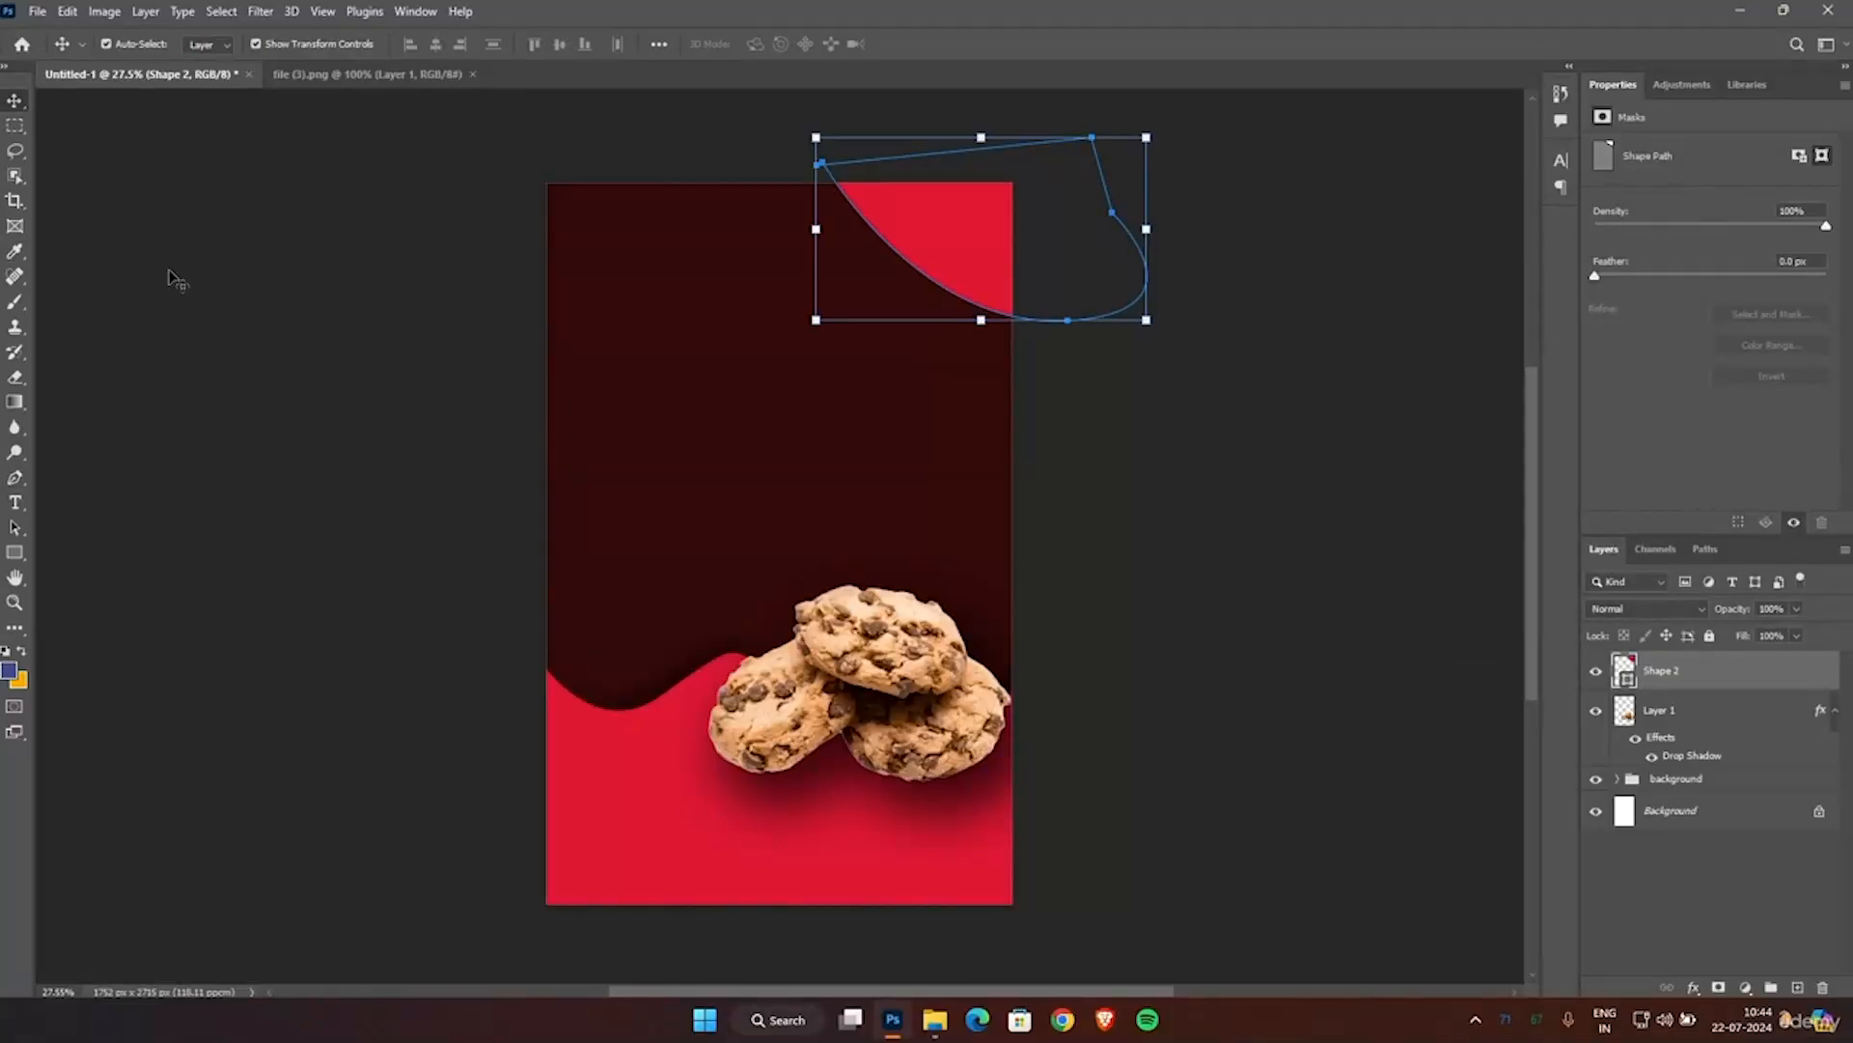
left_click(256, 373)
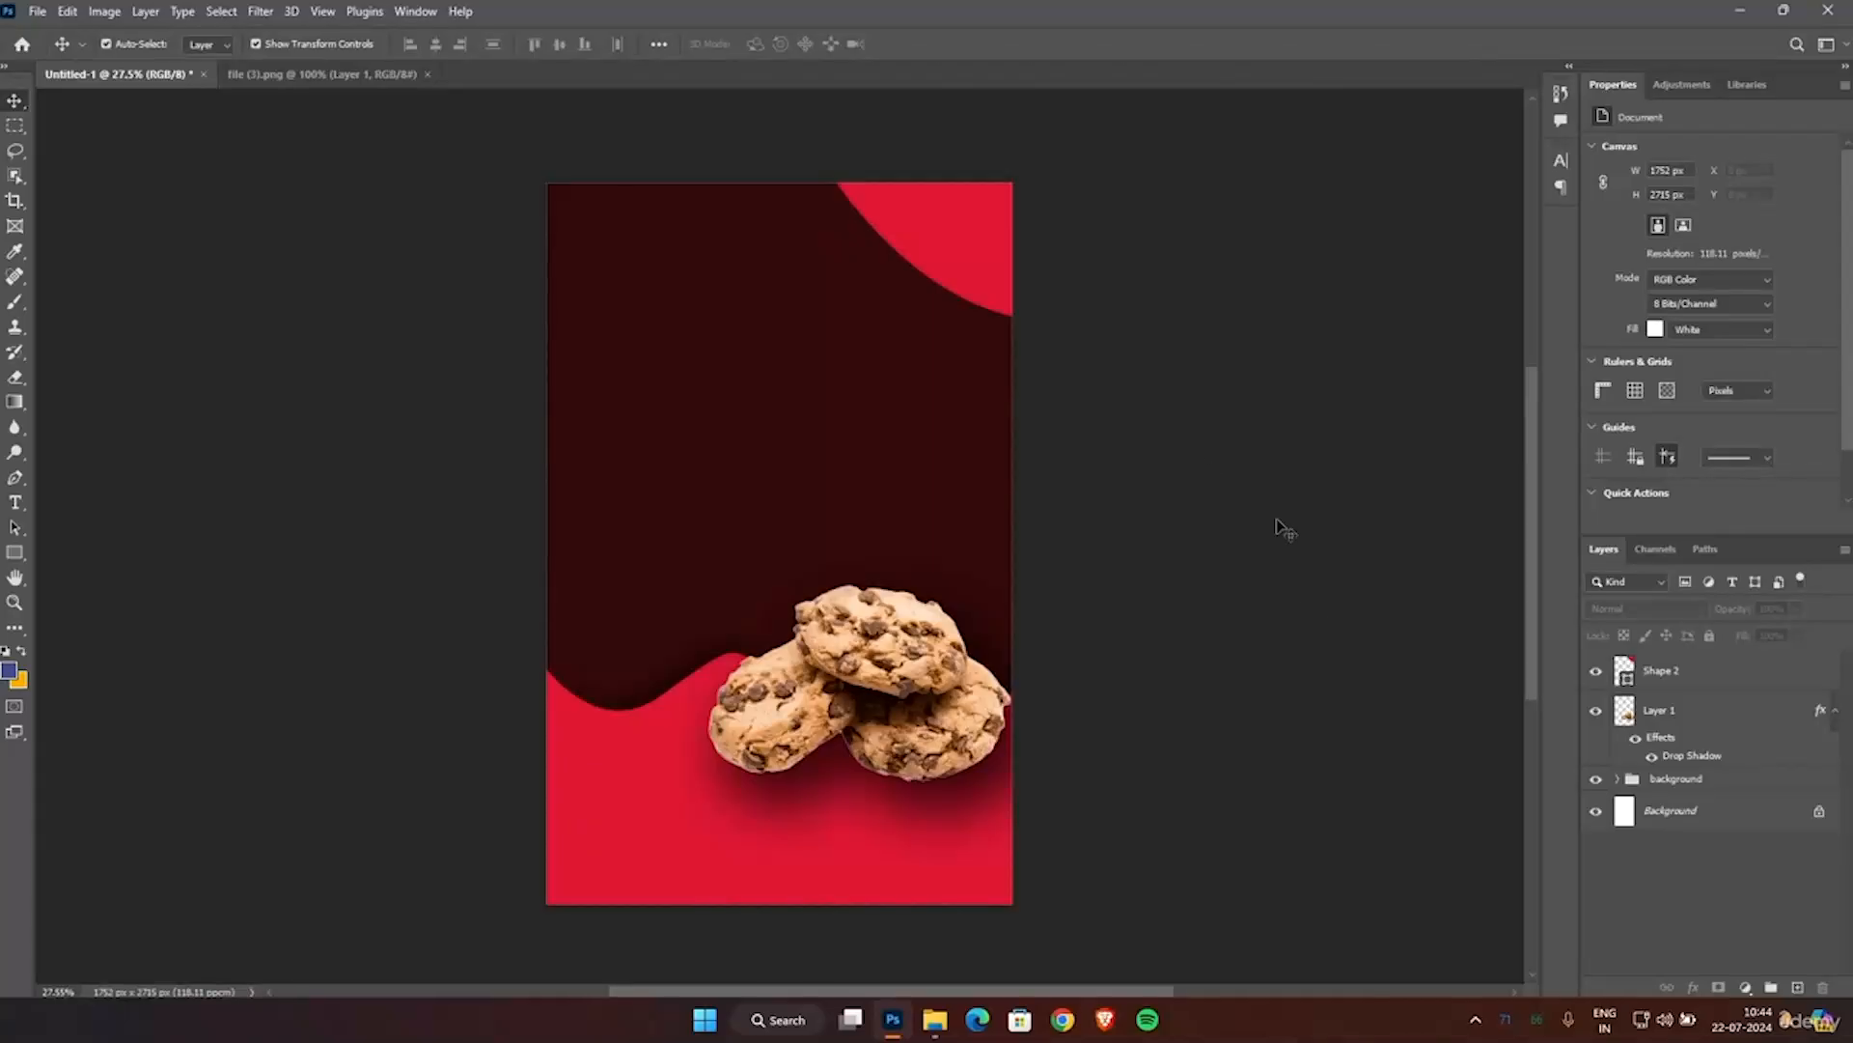
Rename the cookie layer as food.
scroll(1117, 427, "up", 1)
scroll(1117, 428, "down", 1)
scroll(1117, 428, "up", 1)
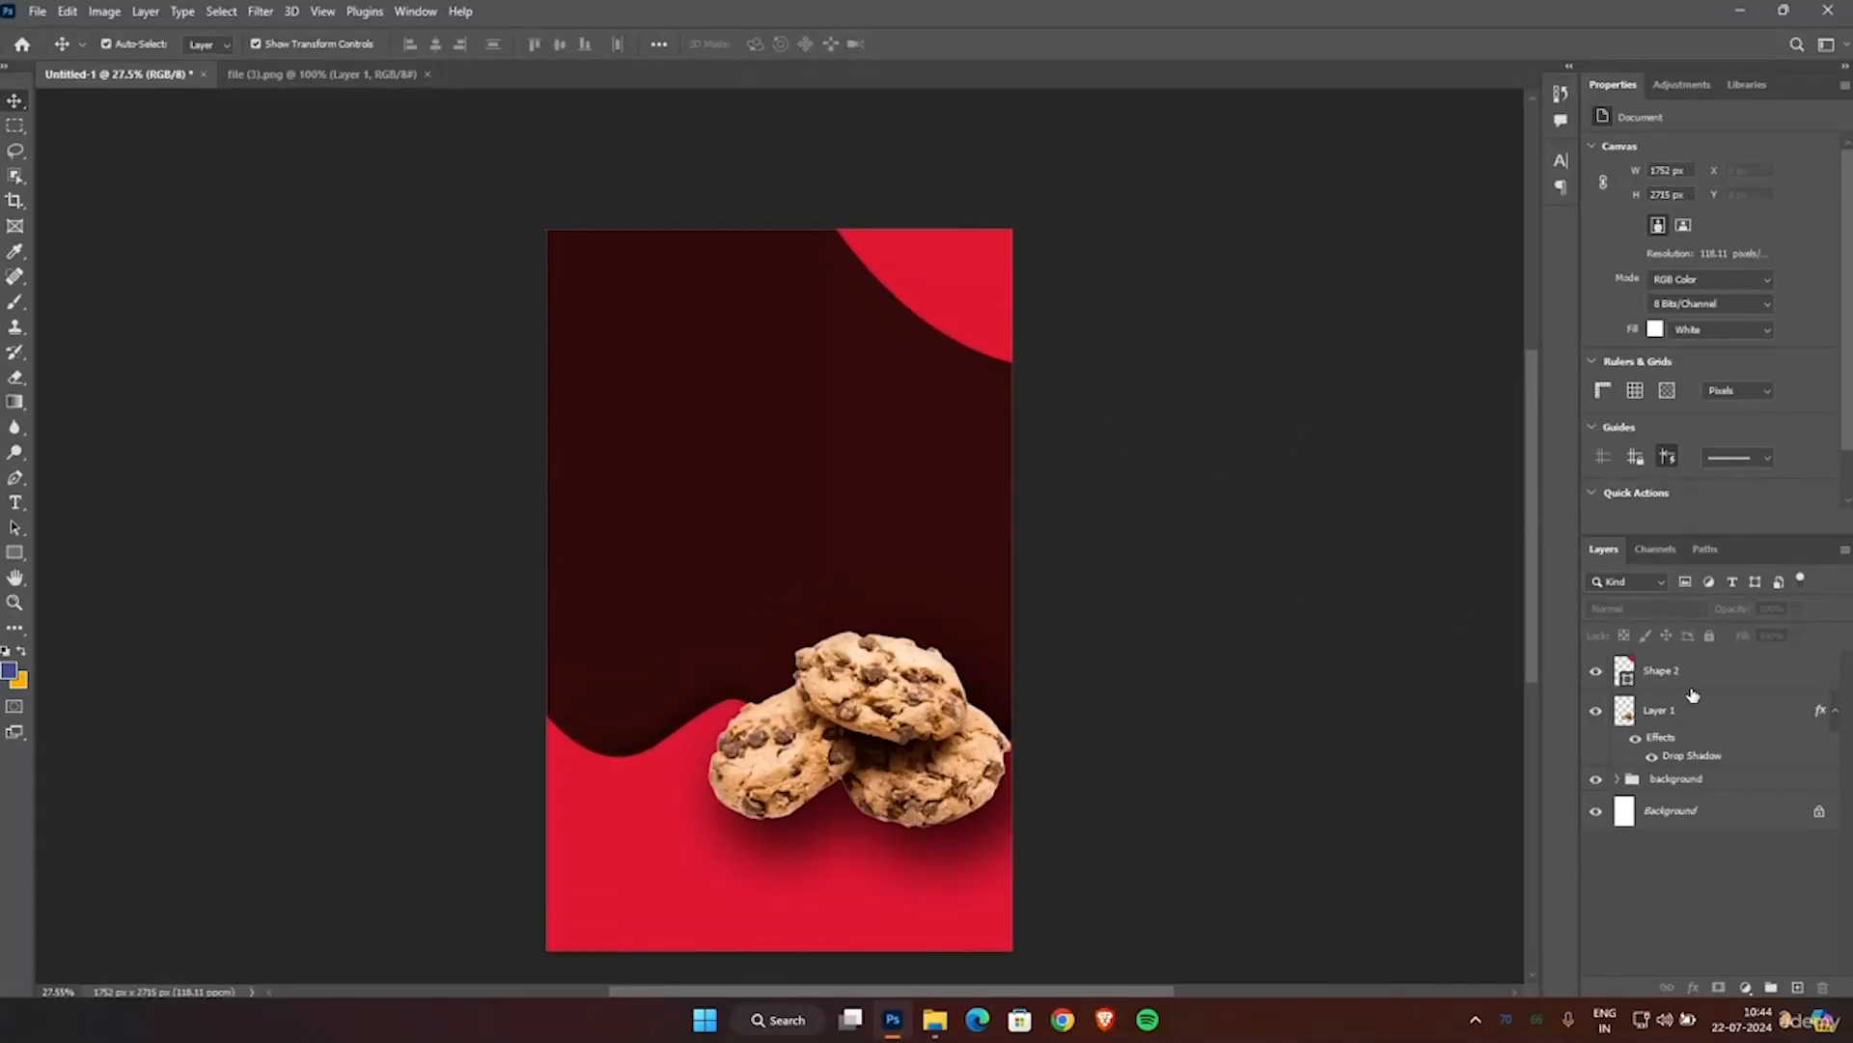
scroll(1072, 492, "up", 1)
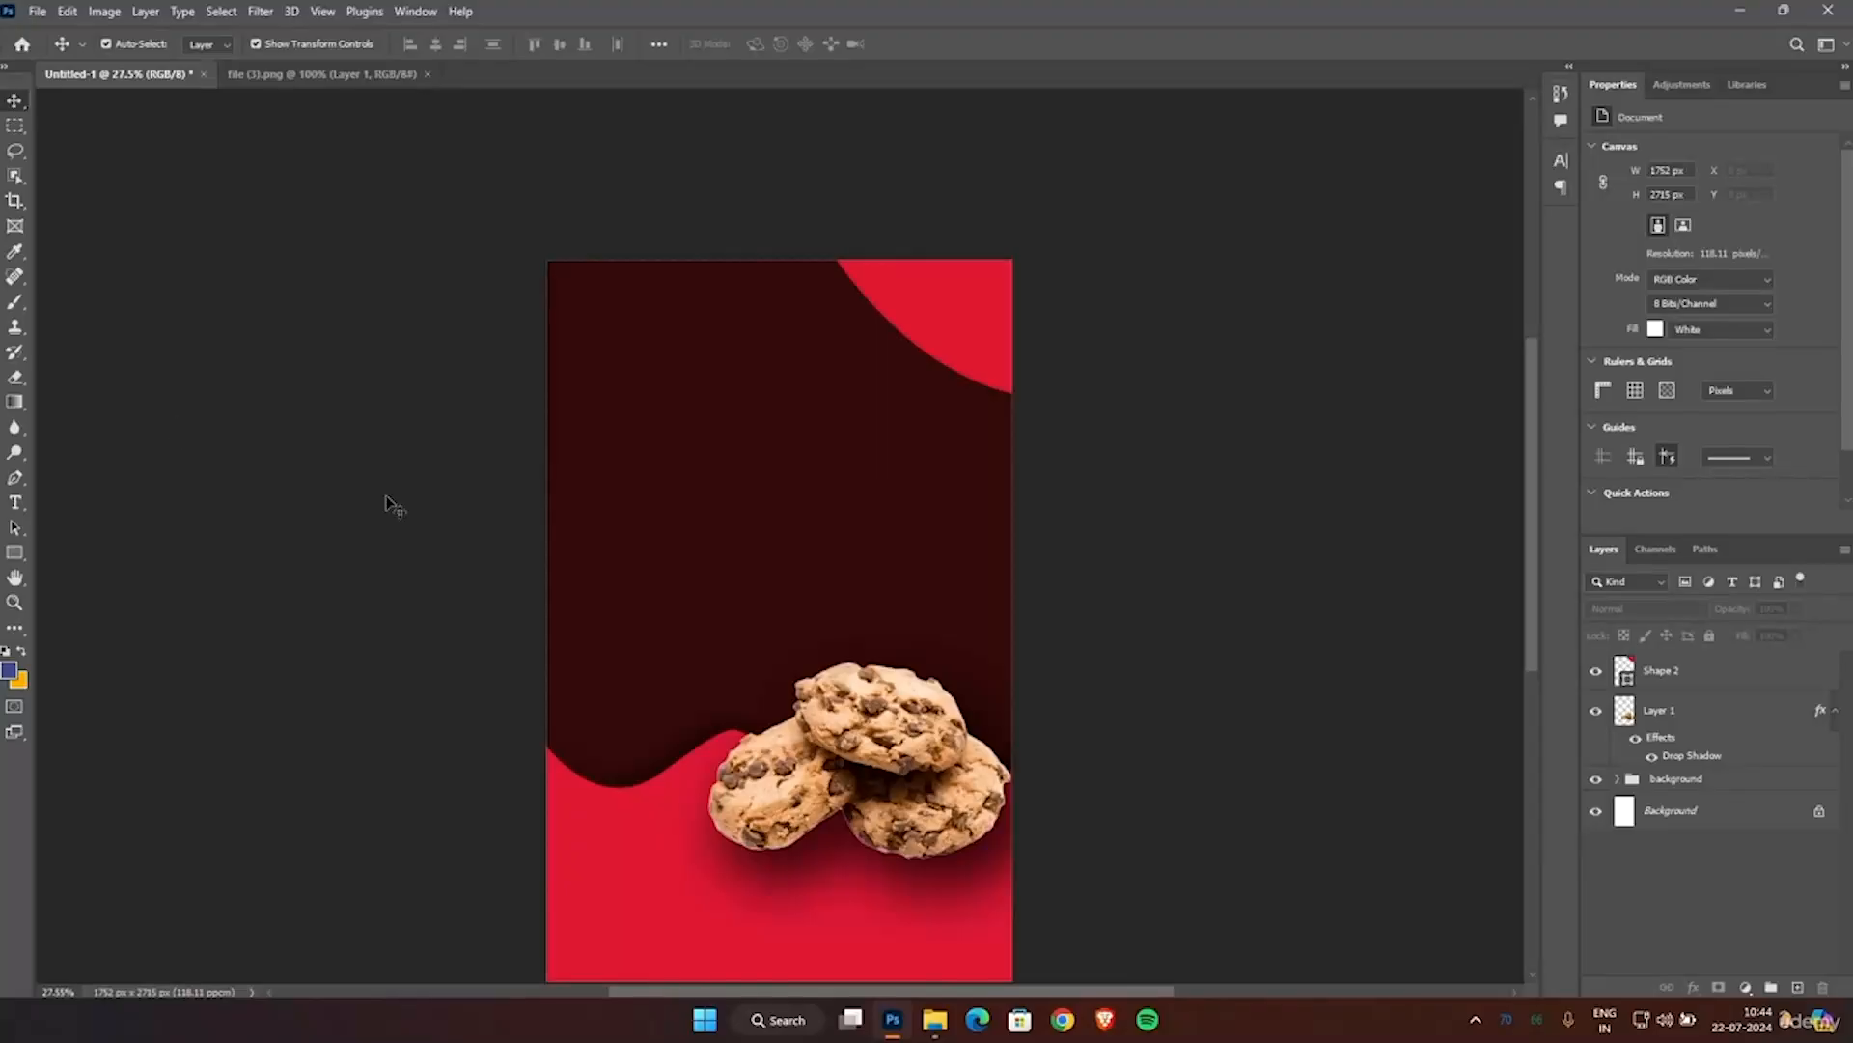
left_click(1667, 719)
double_click(1665, 713)
type("food")
key("Return")
left_click(1305, 678)
Place a text layer near the top of the maroon area and begin its 5% wording in the Helsinki font.
left_click(14, 502)
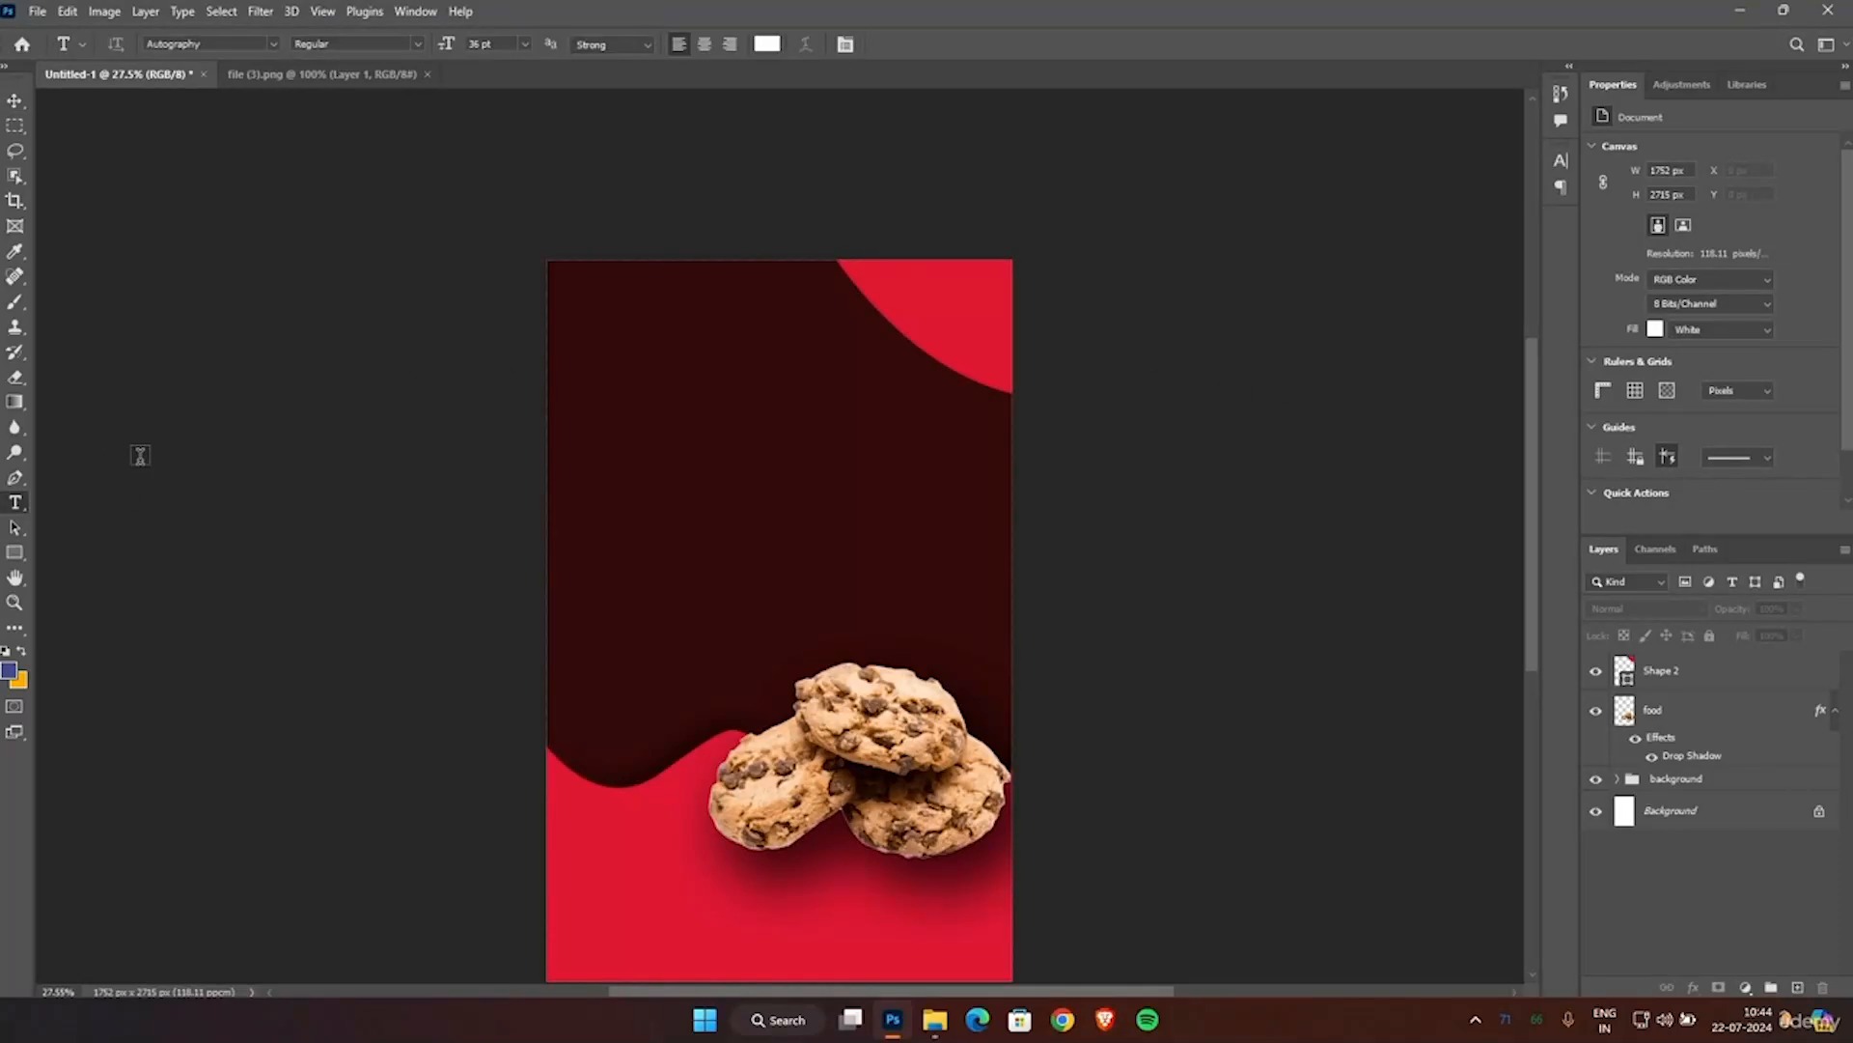
left_click(792, 325)
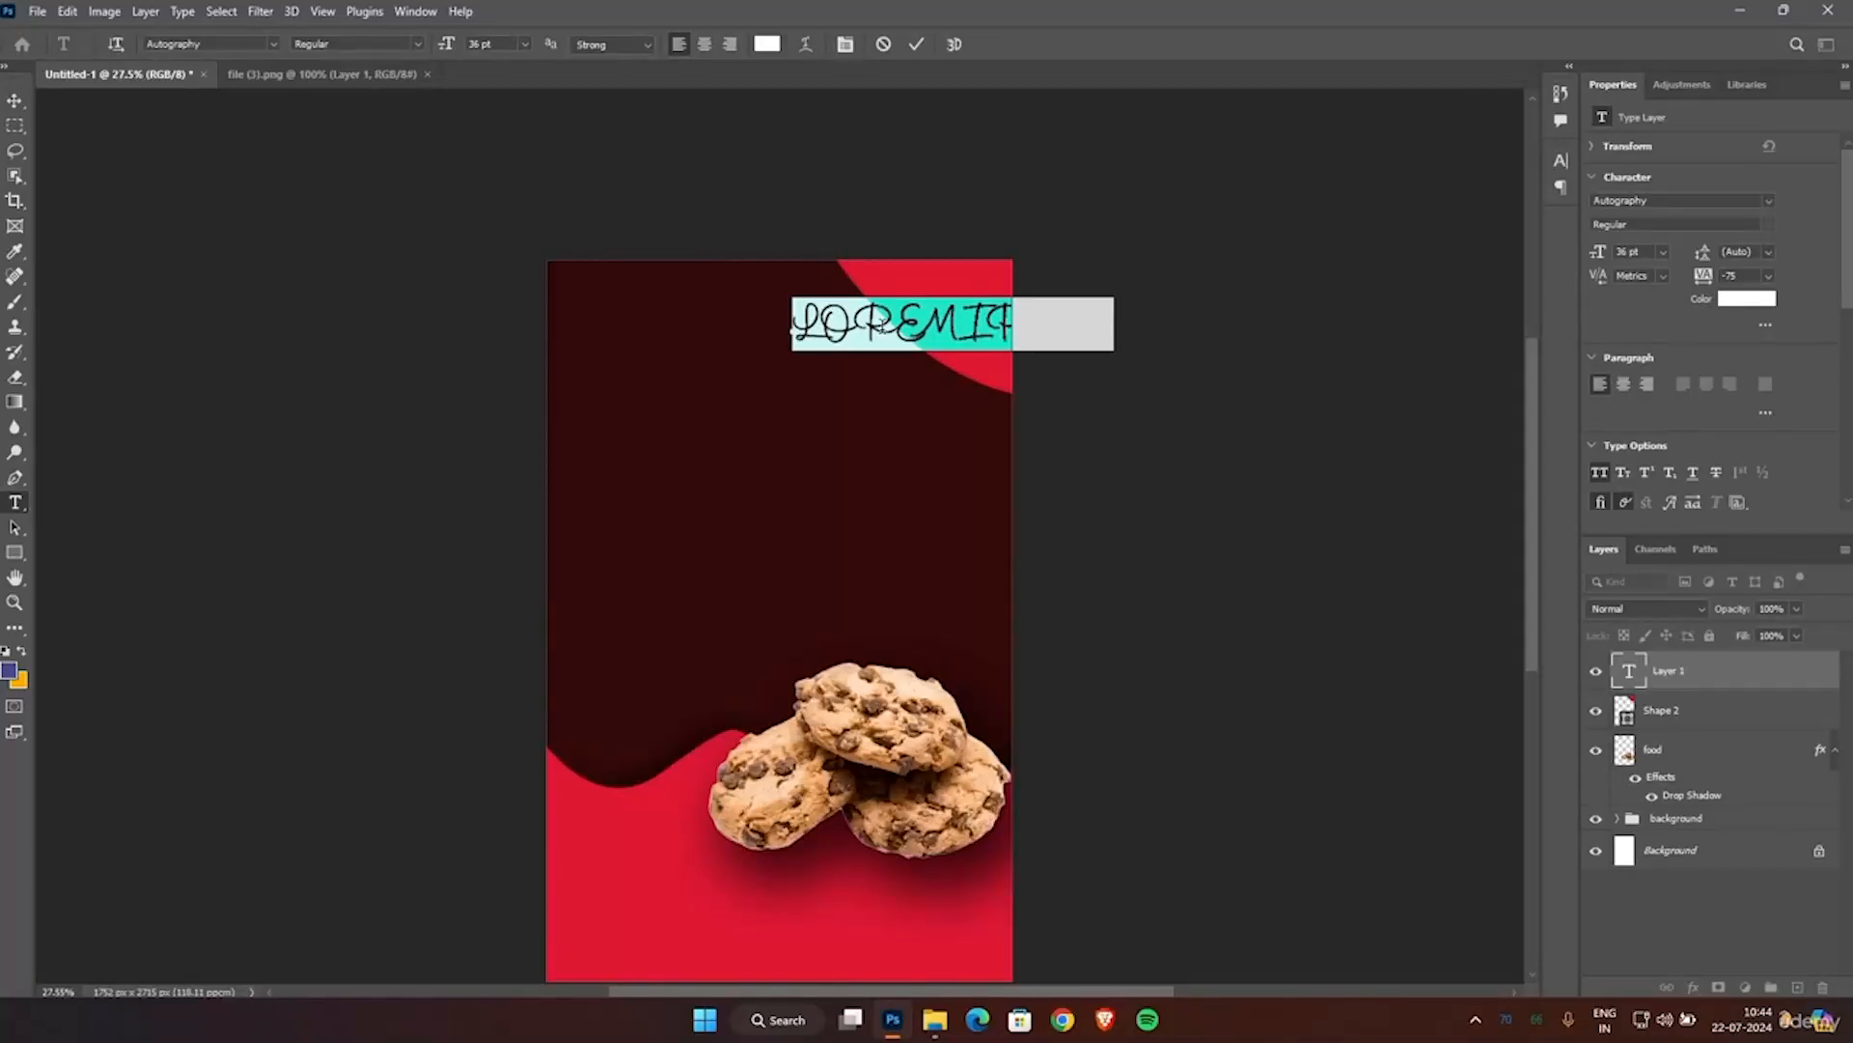
key("BackSpace")
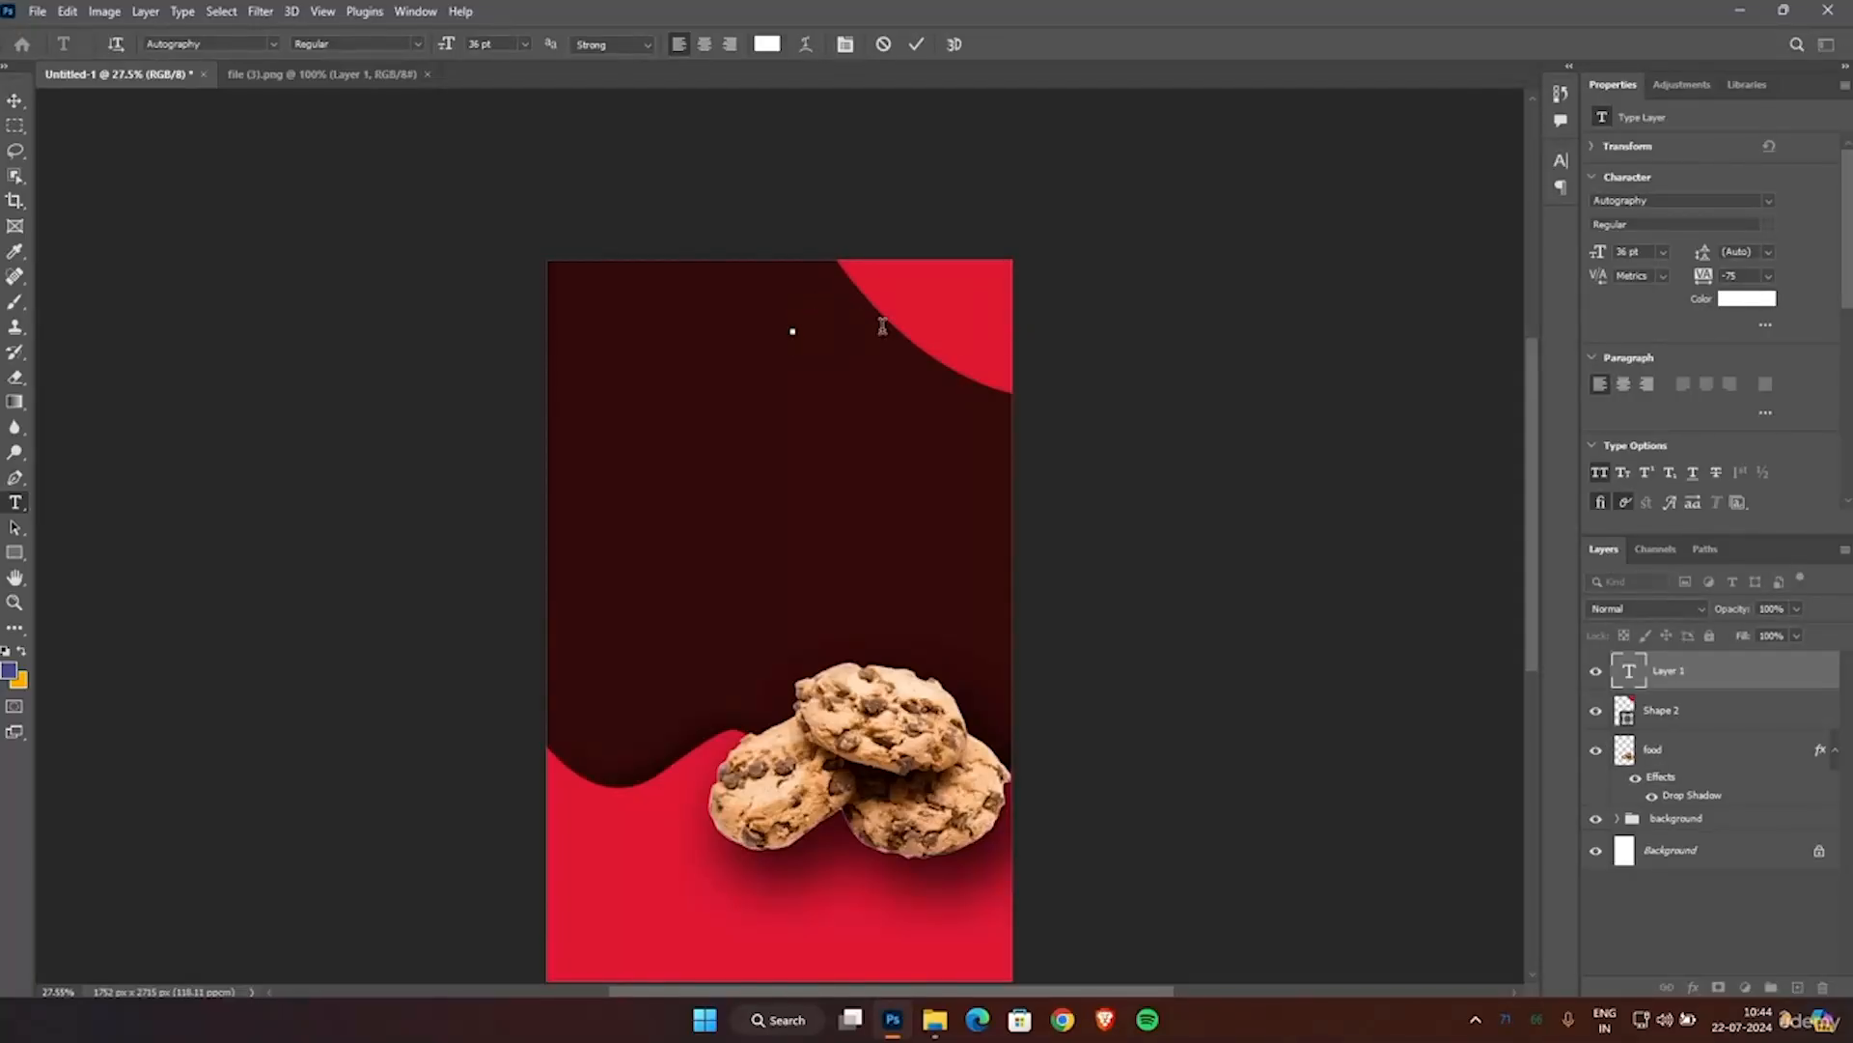
type("J")
key("ctrl+z")
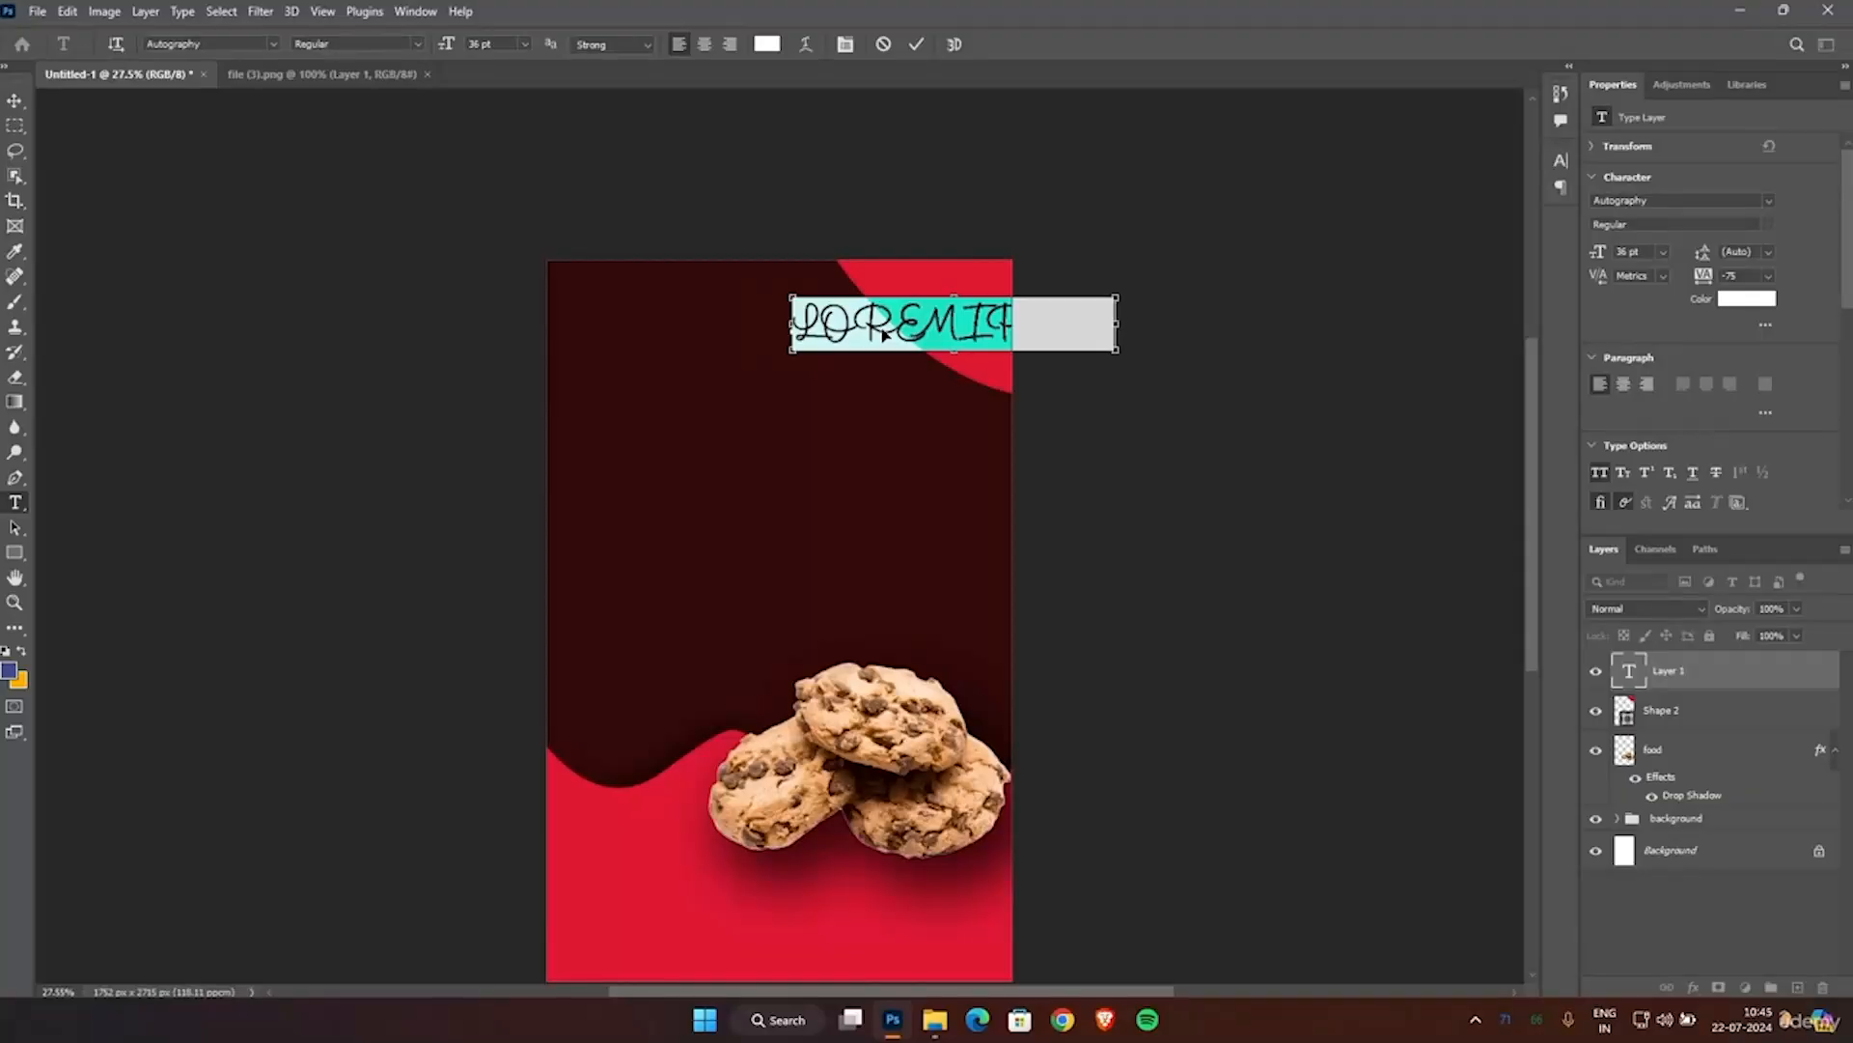
left_click(272, 43)
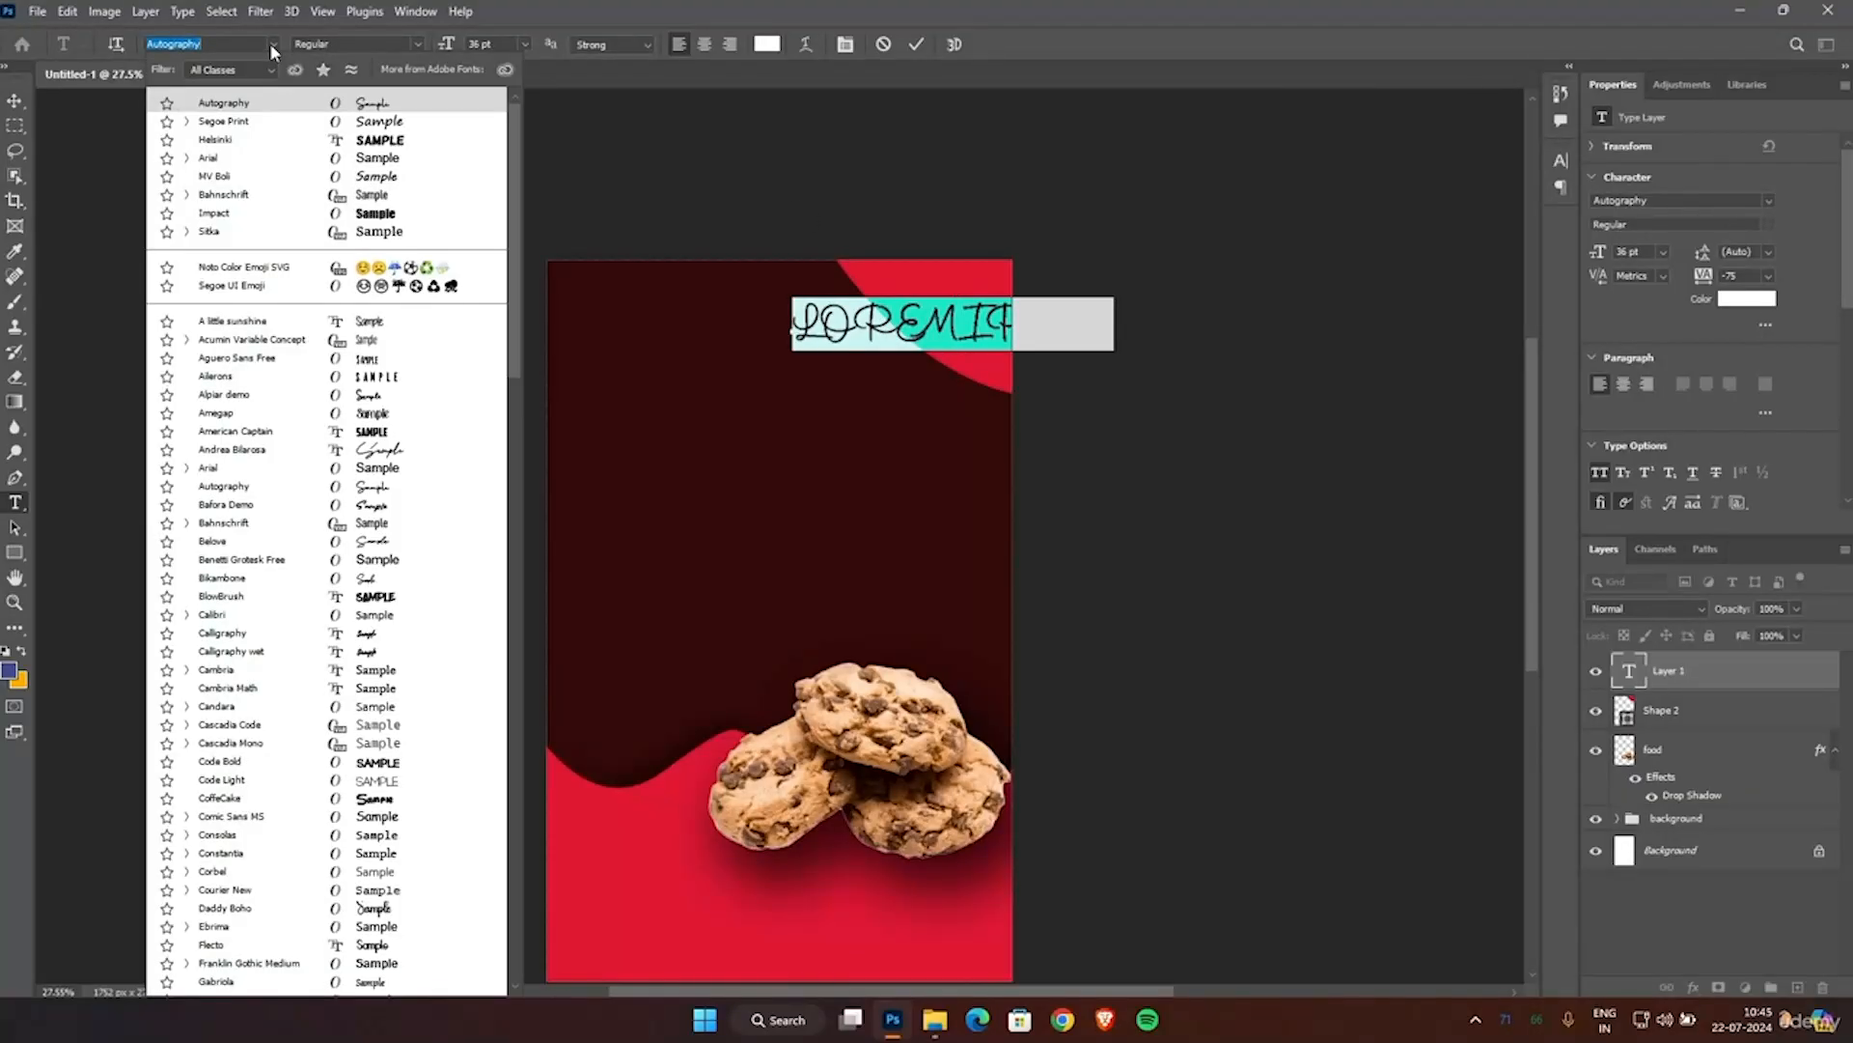
left_click(376, 143)
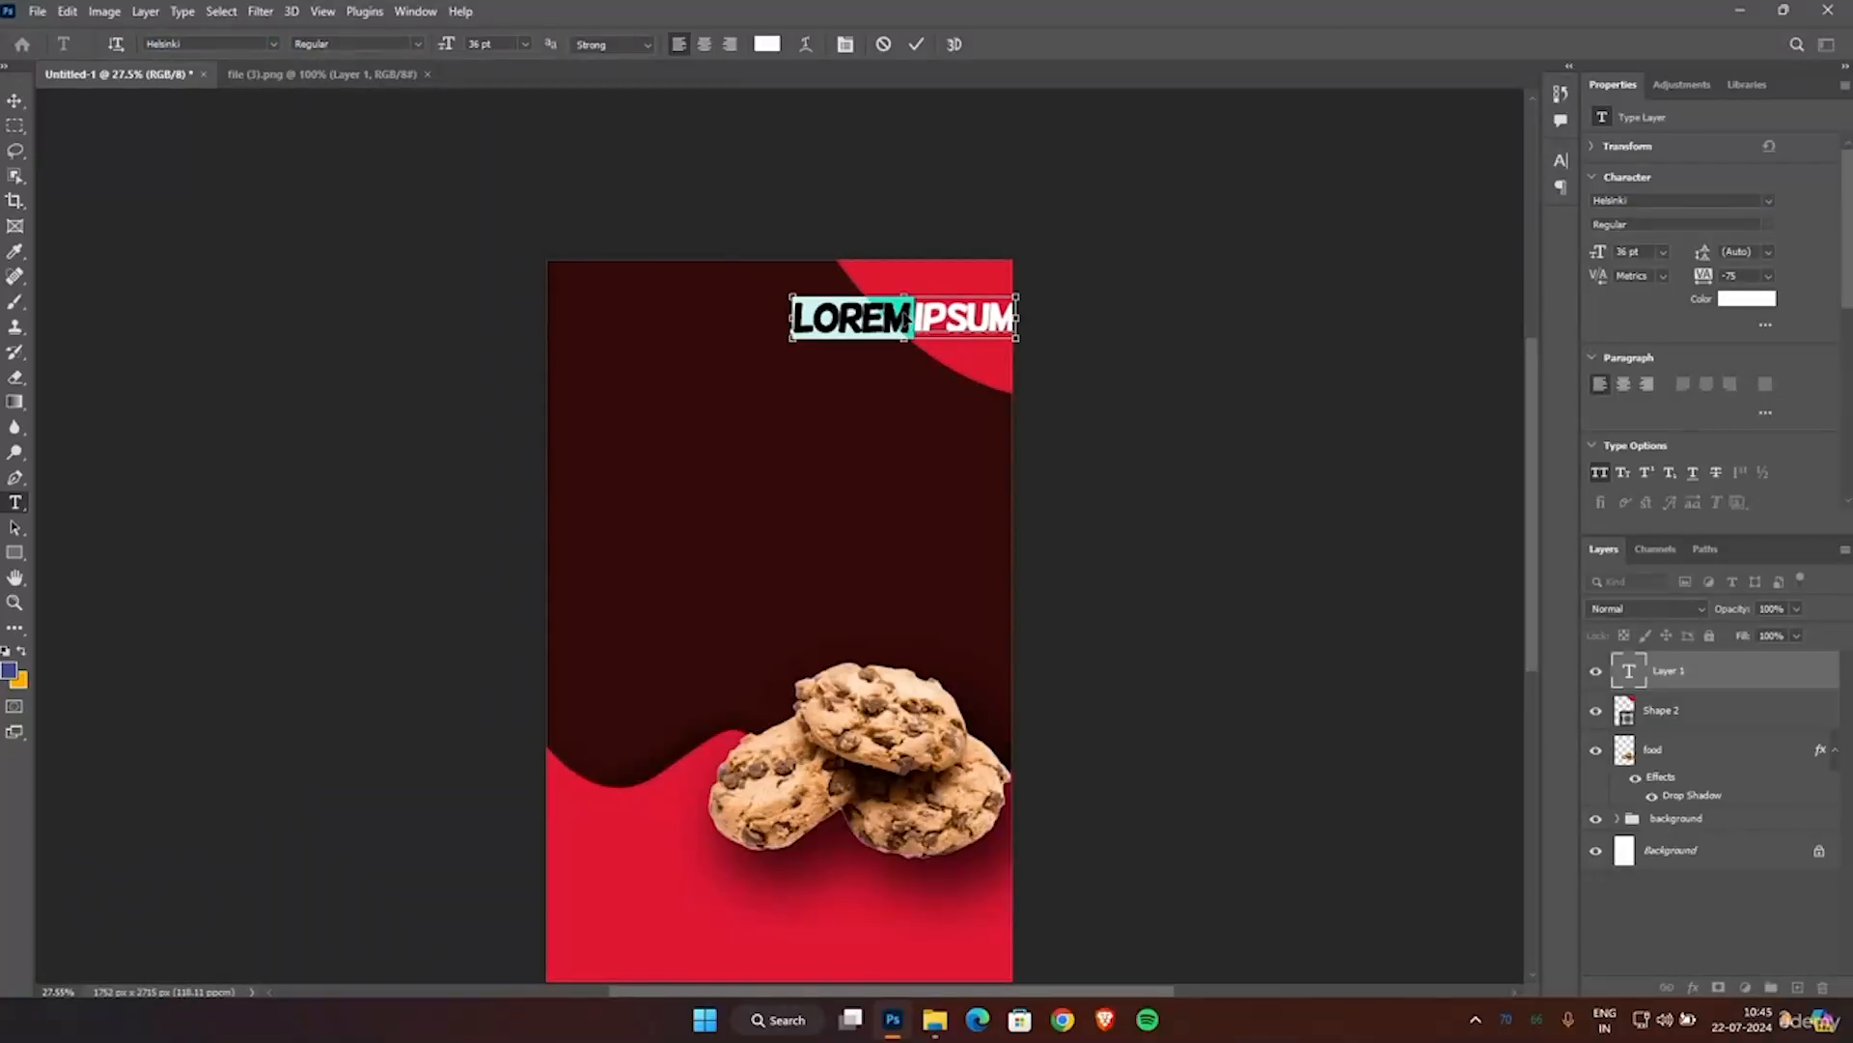
type("5")
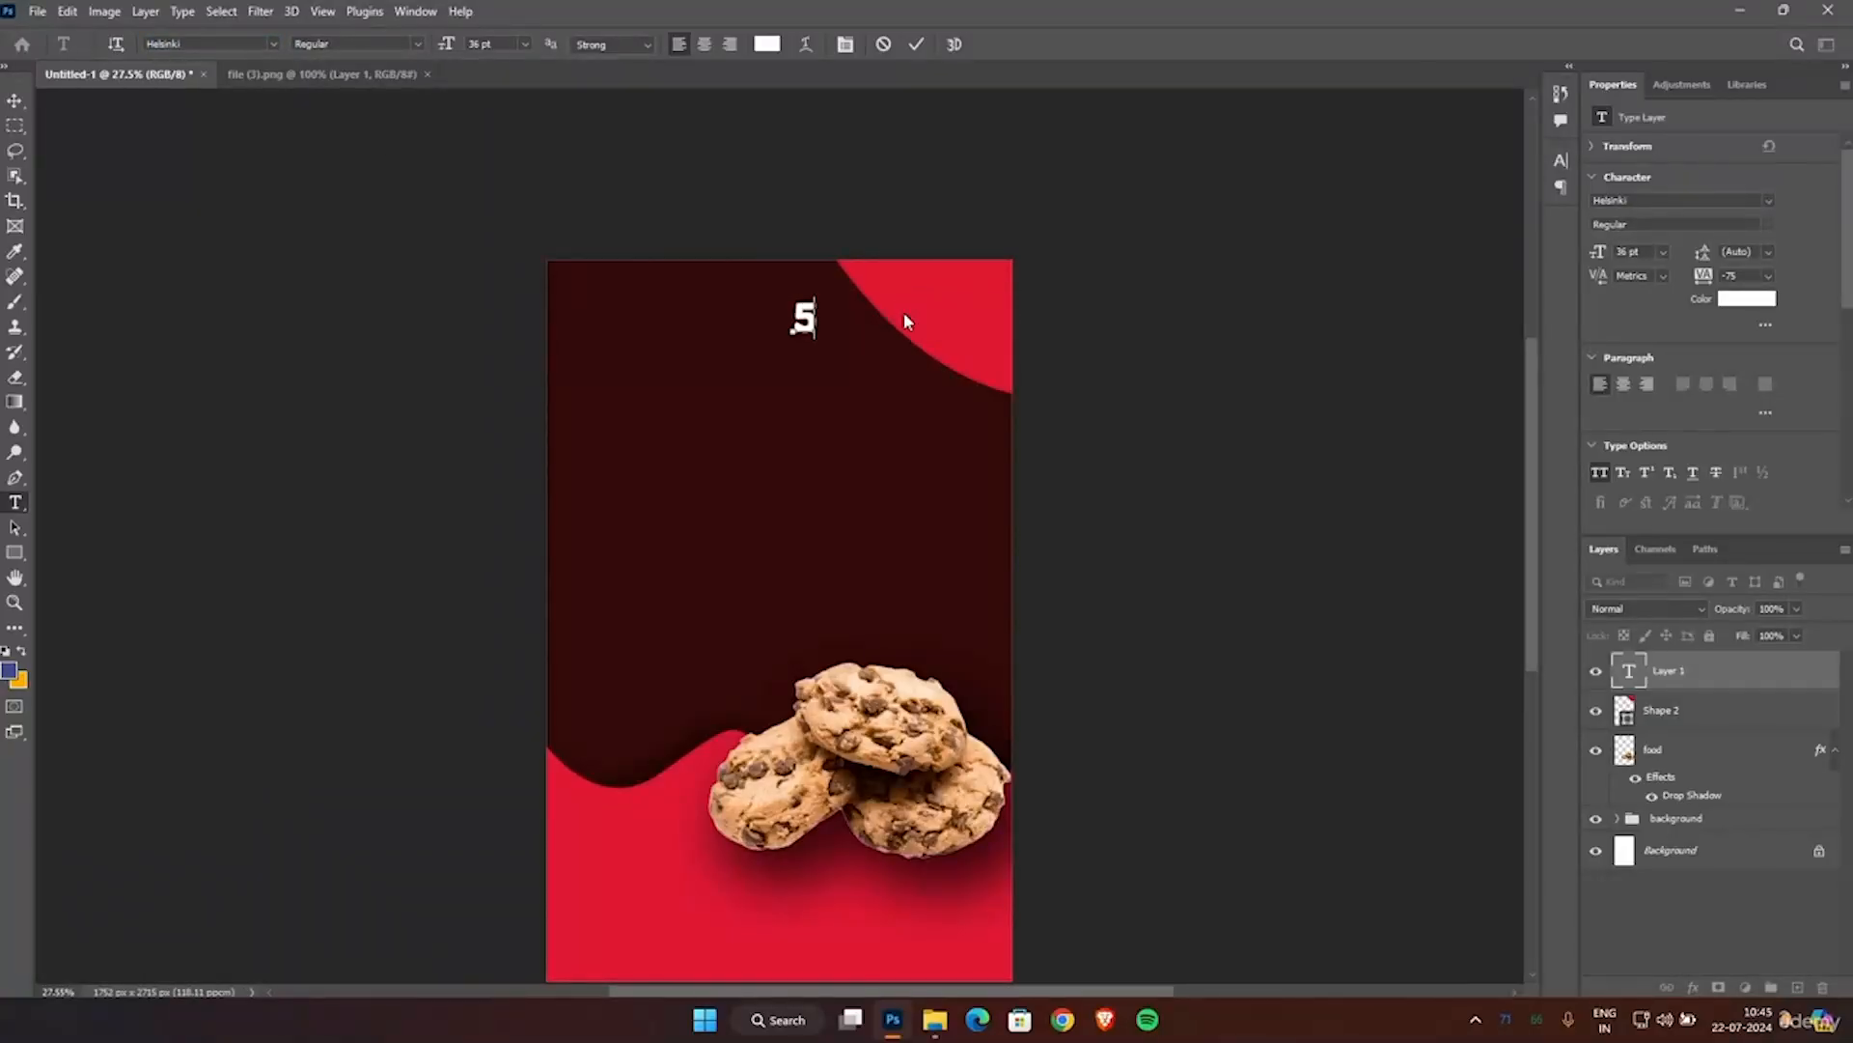
Try the MV Boli font on all of the new text.
key("ctrl+a")
left_click(272, 43)
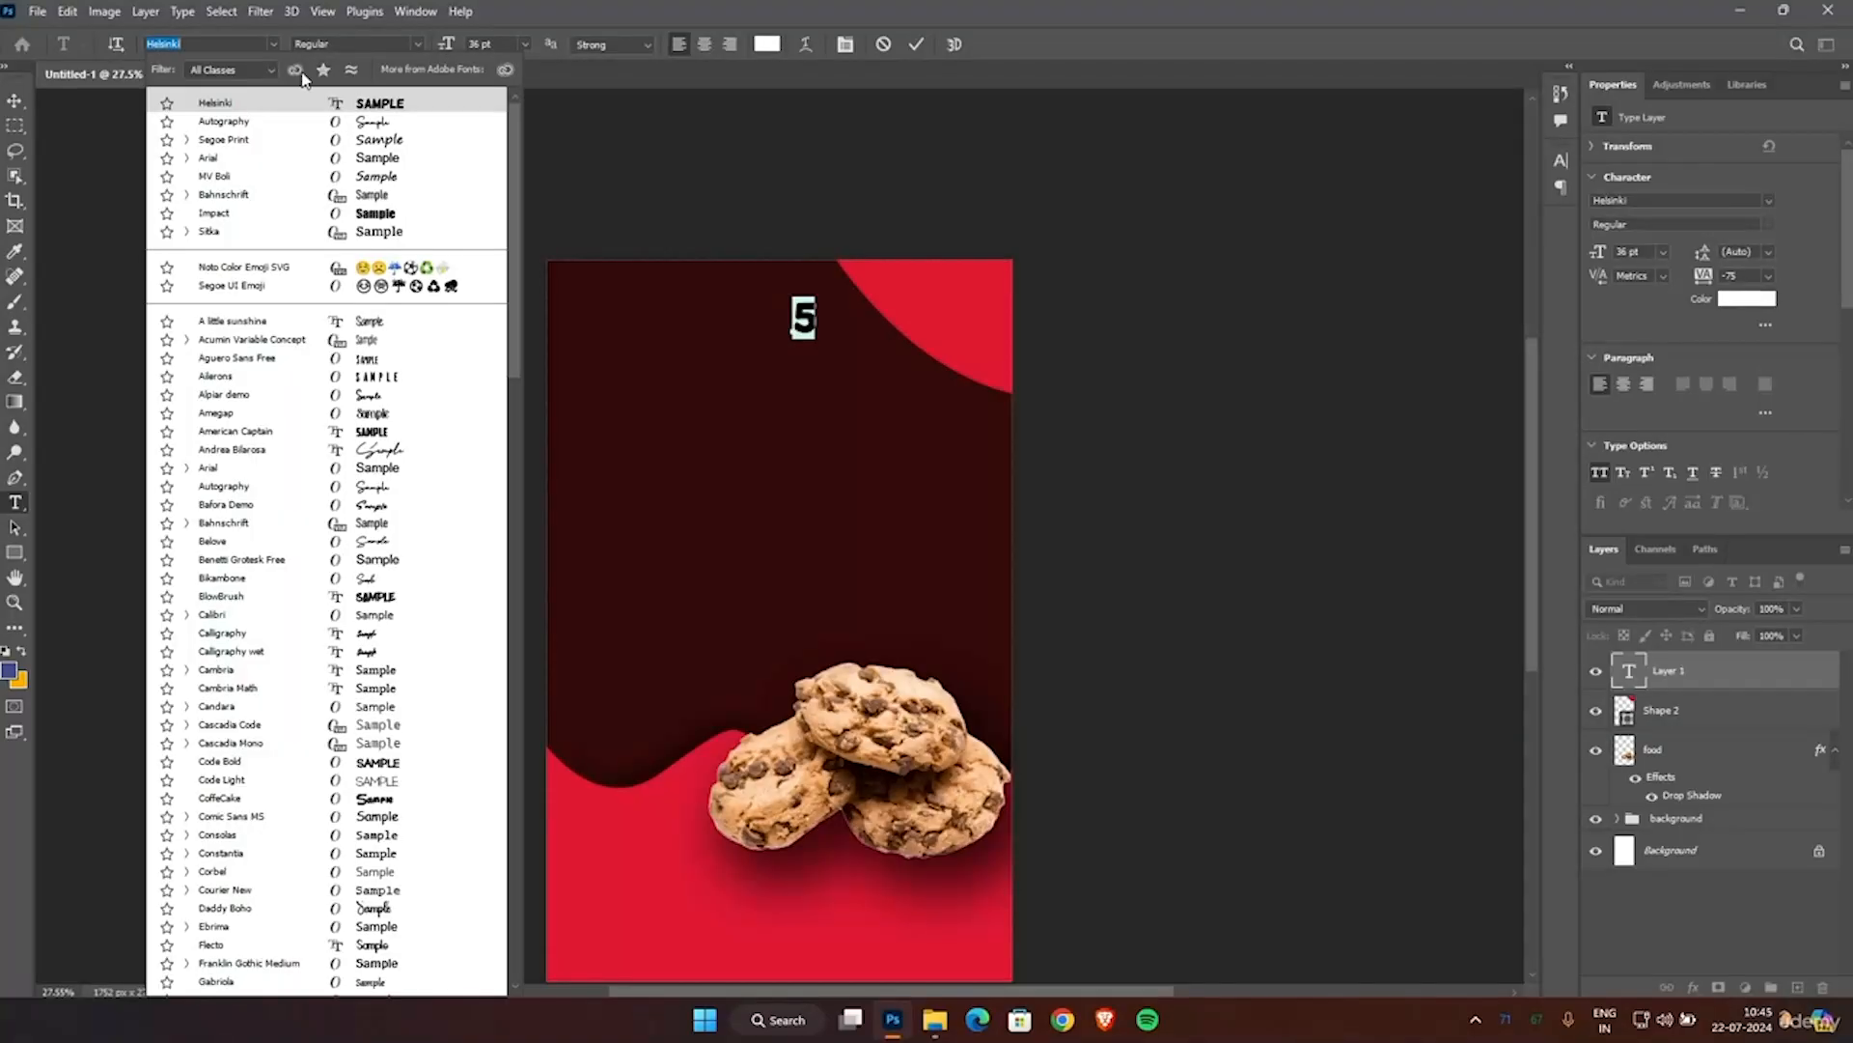
left_click(377, 178)
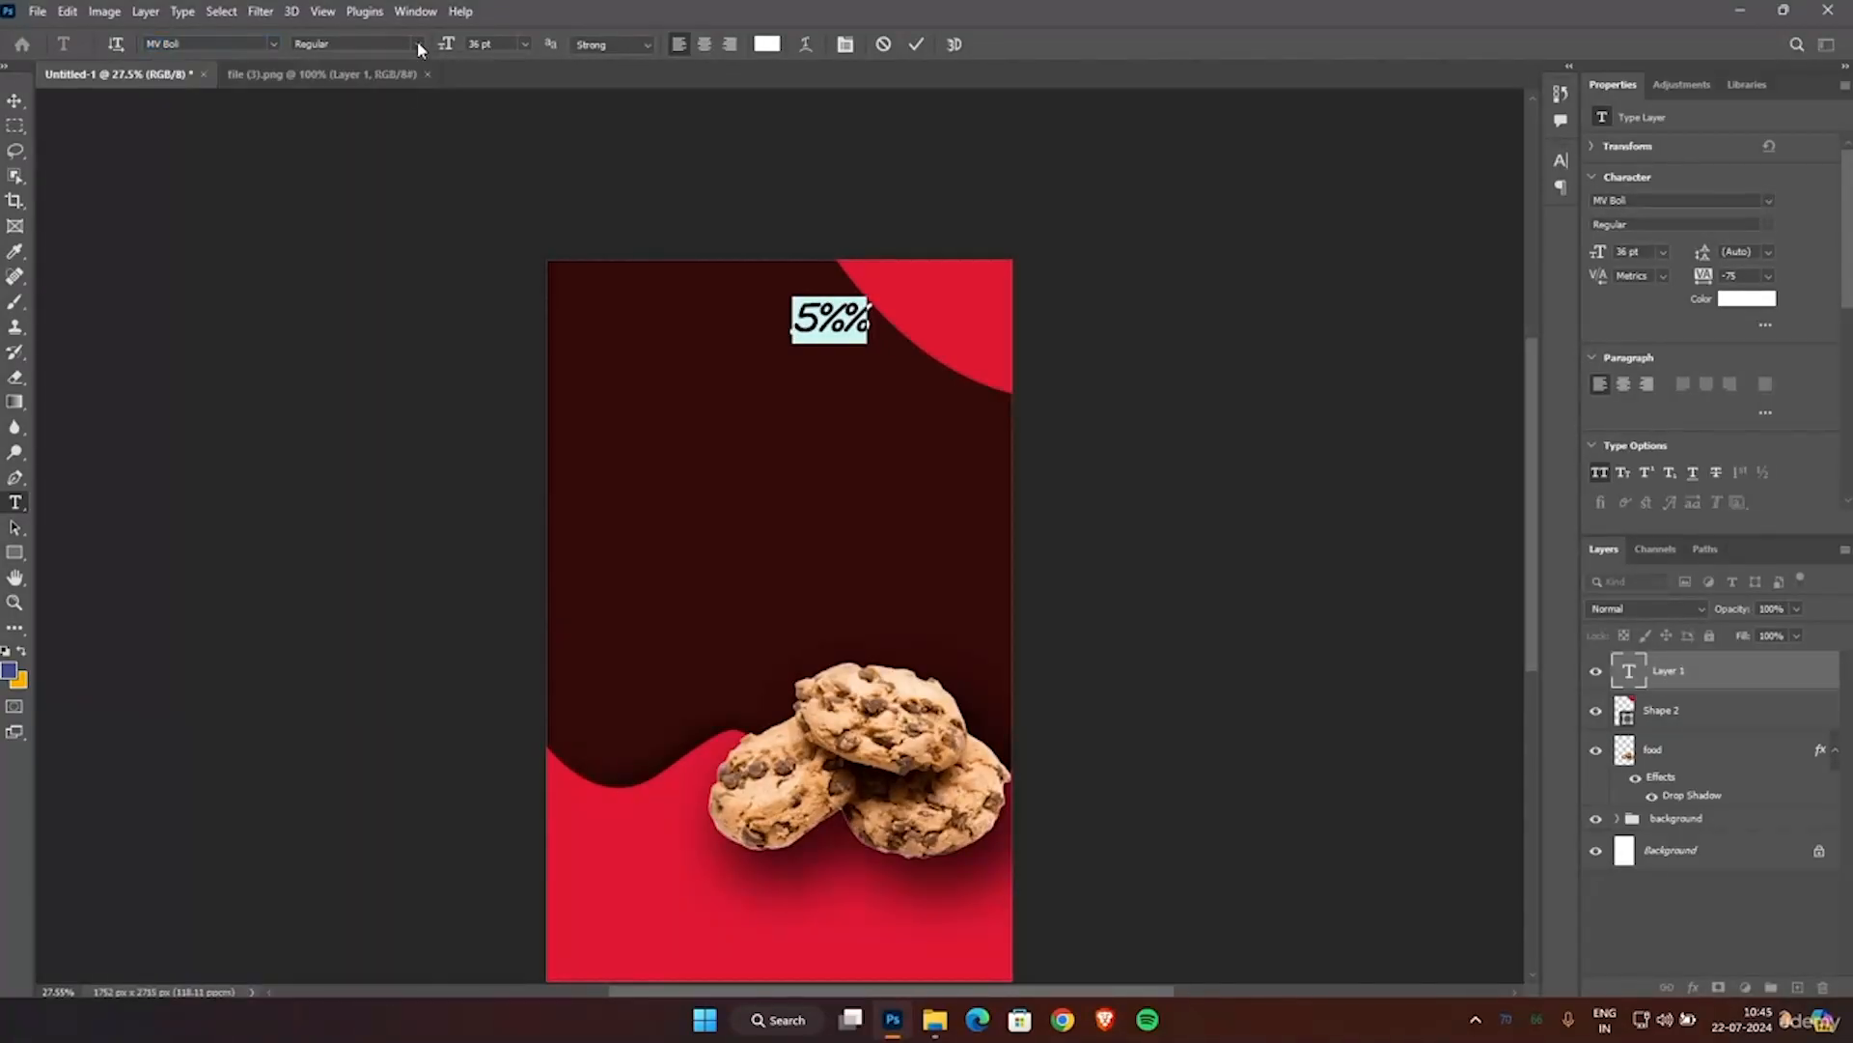
left_click(275, 42)
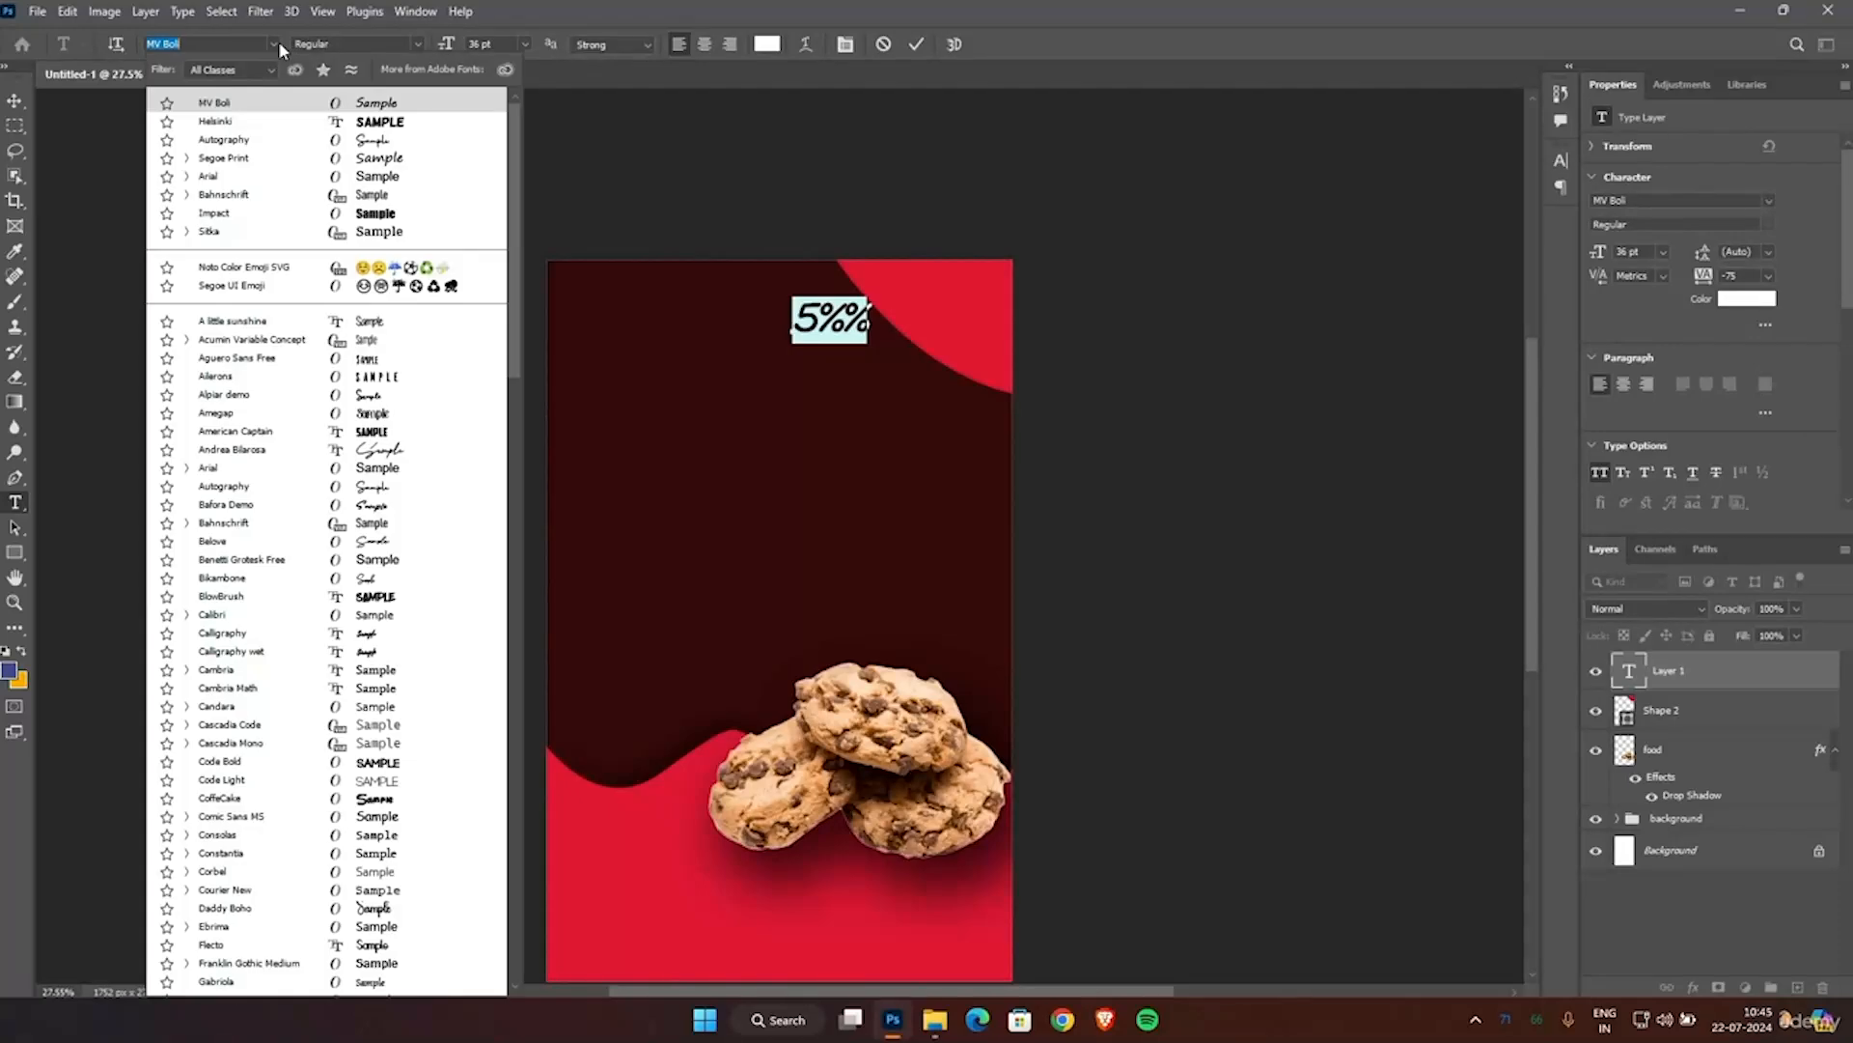
Set the text's anti-aliasing to Smooth.
left_click(644, 44)
left_click(648, 44)
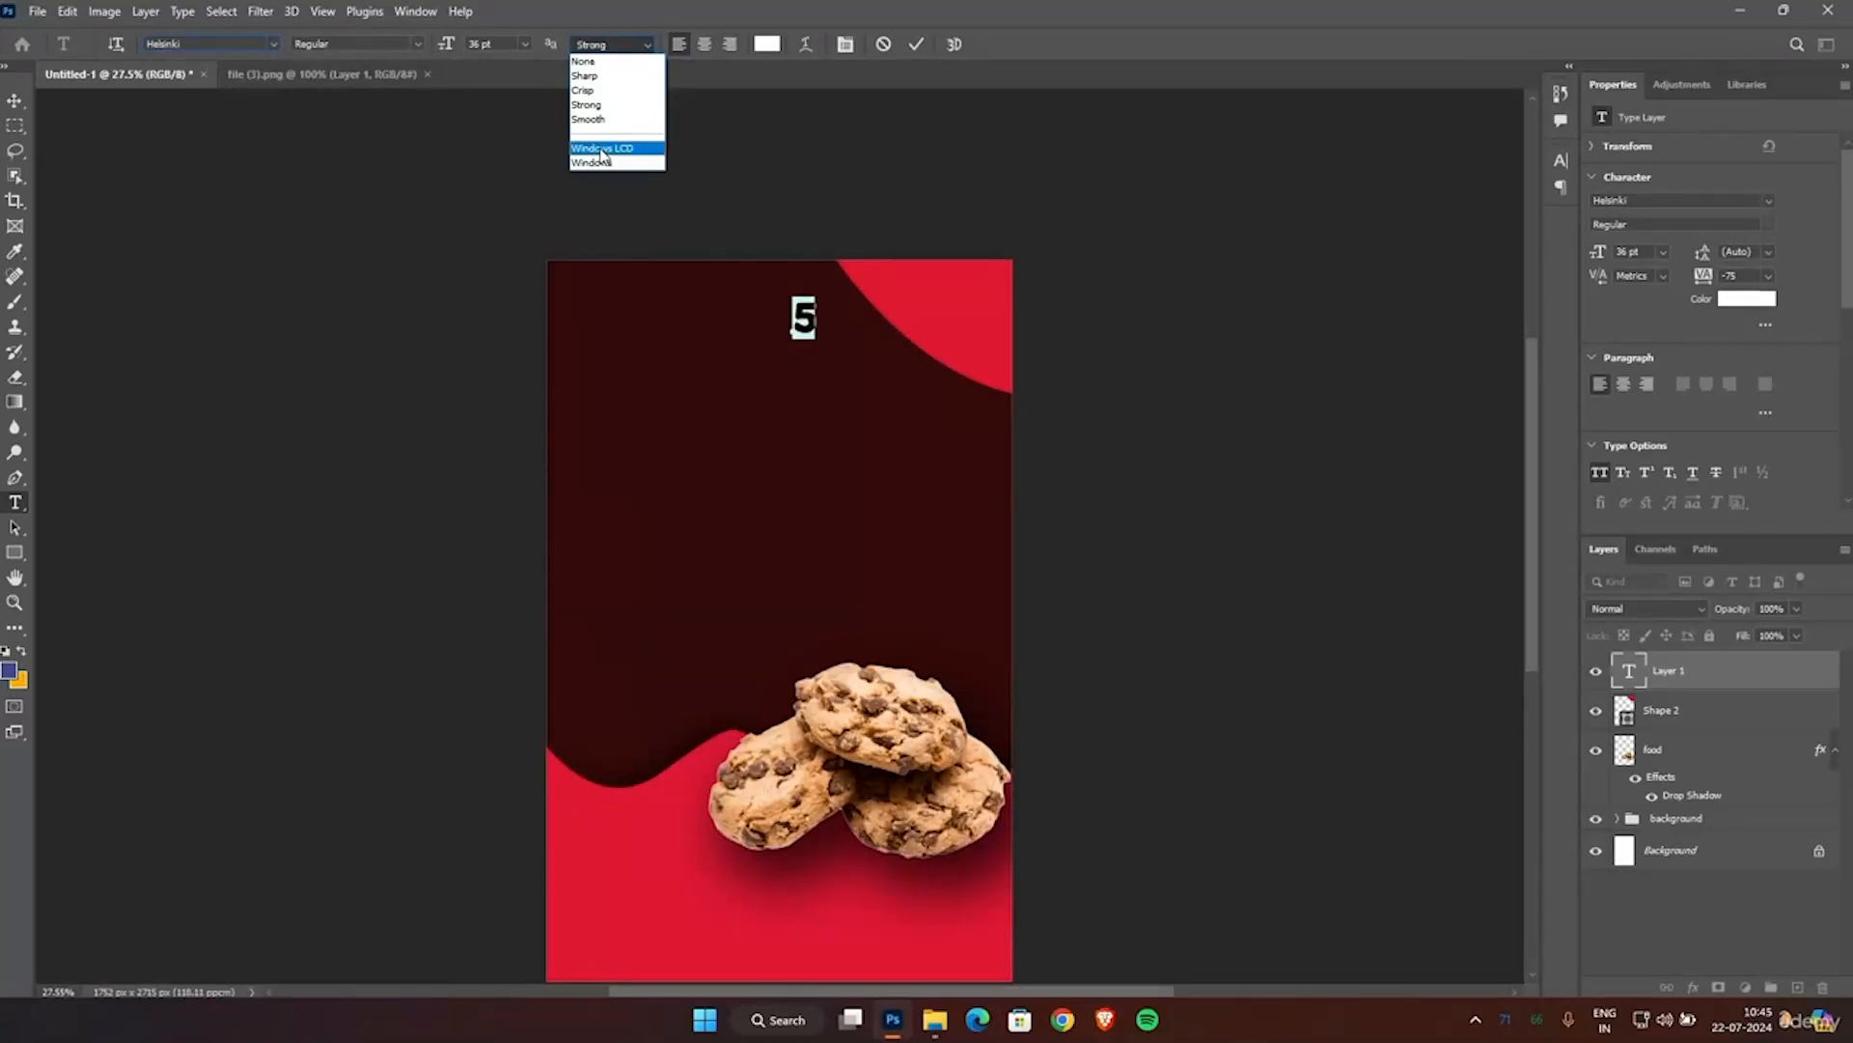
left_click(588, 119)
Change the text's font to Cascadia Mono.
left_click(274, 44)
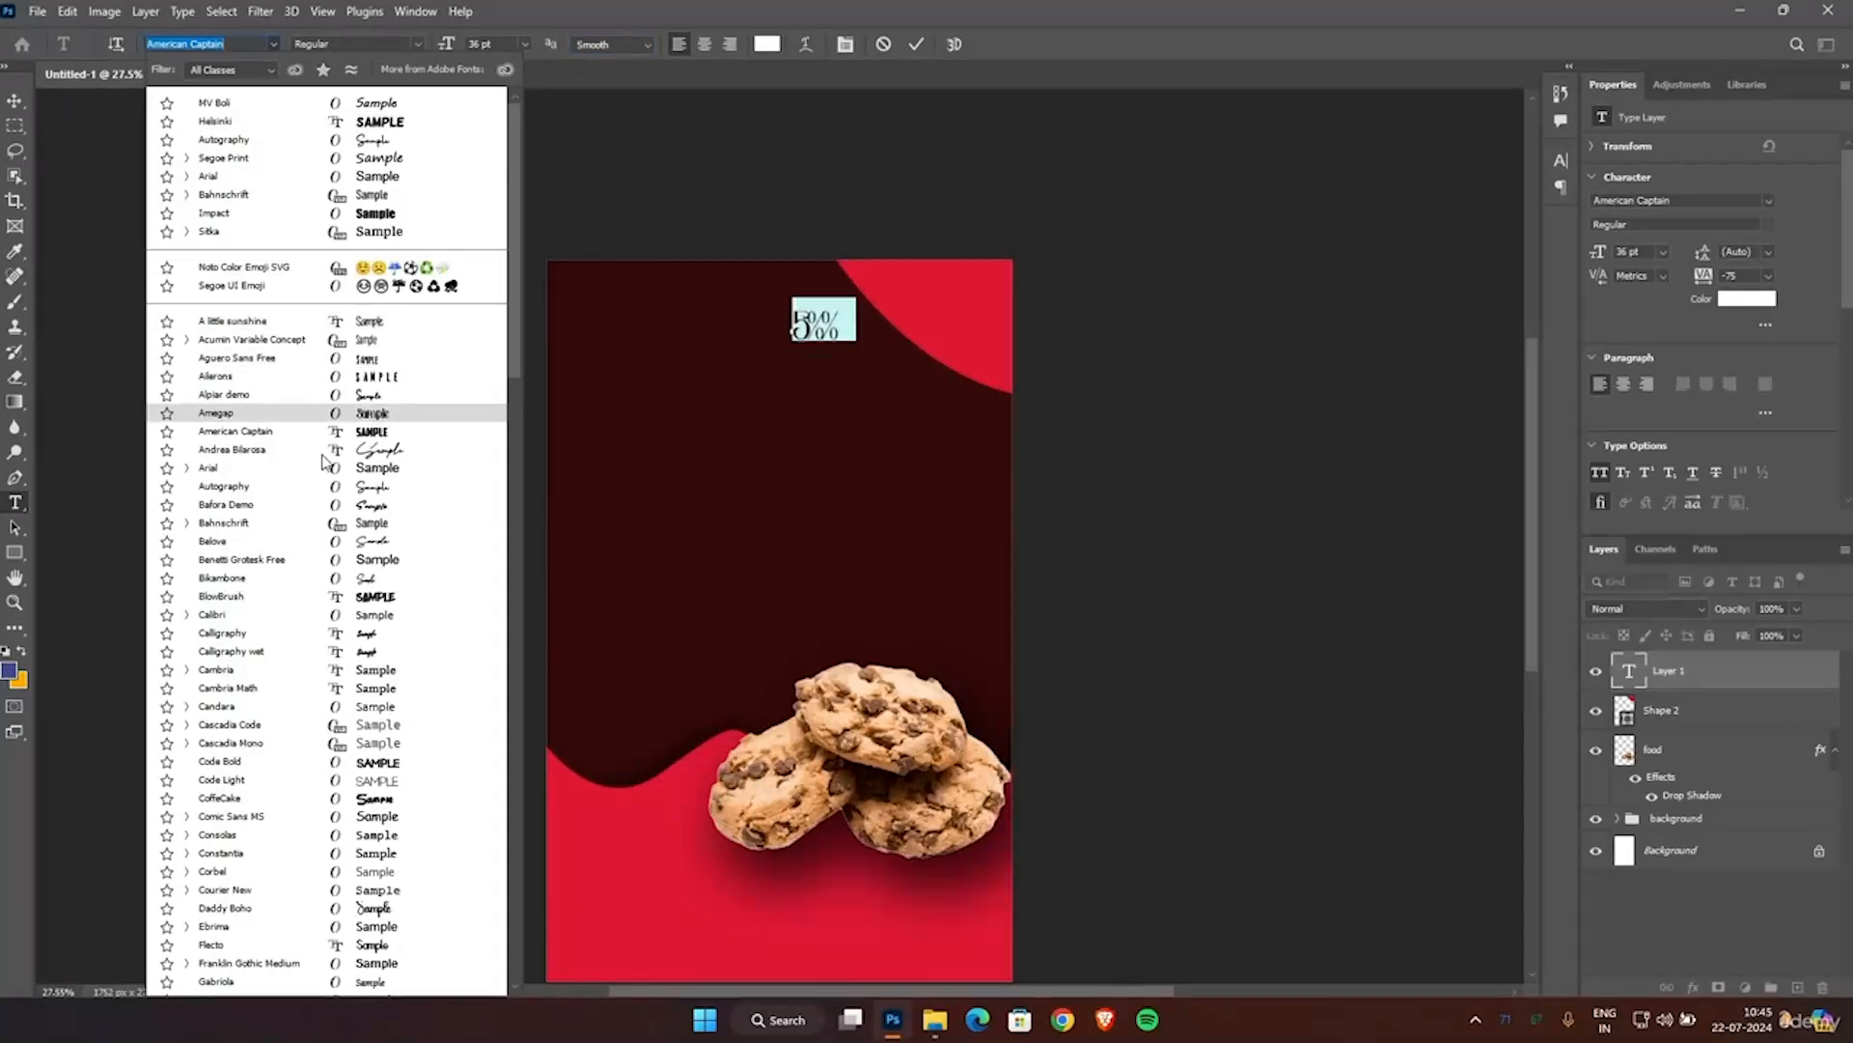
scroll(328, 463, "down", 2)
scroll(347, 579, "down", 1)
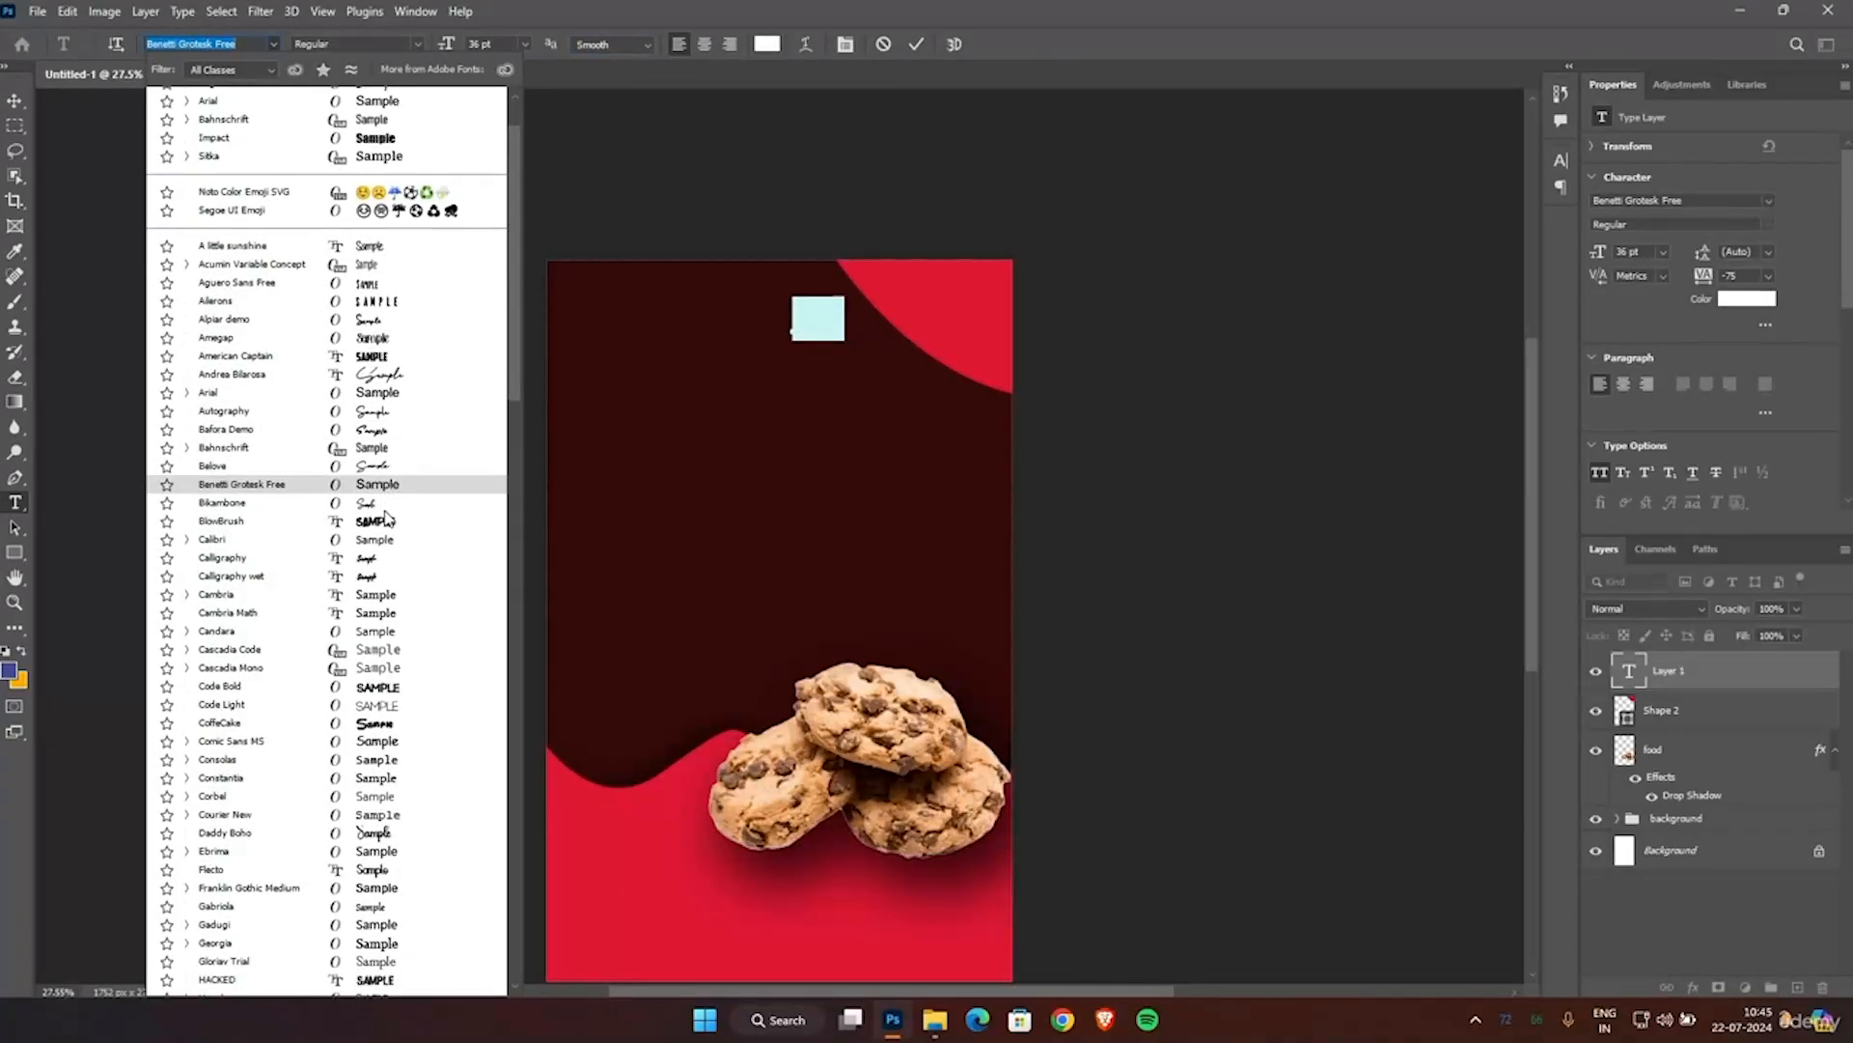
left_click(361, 671)
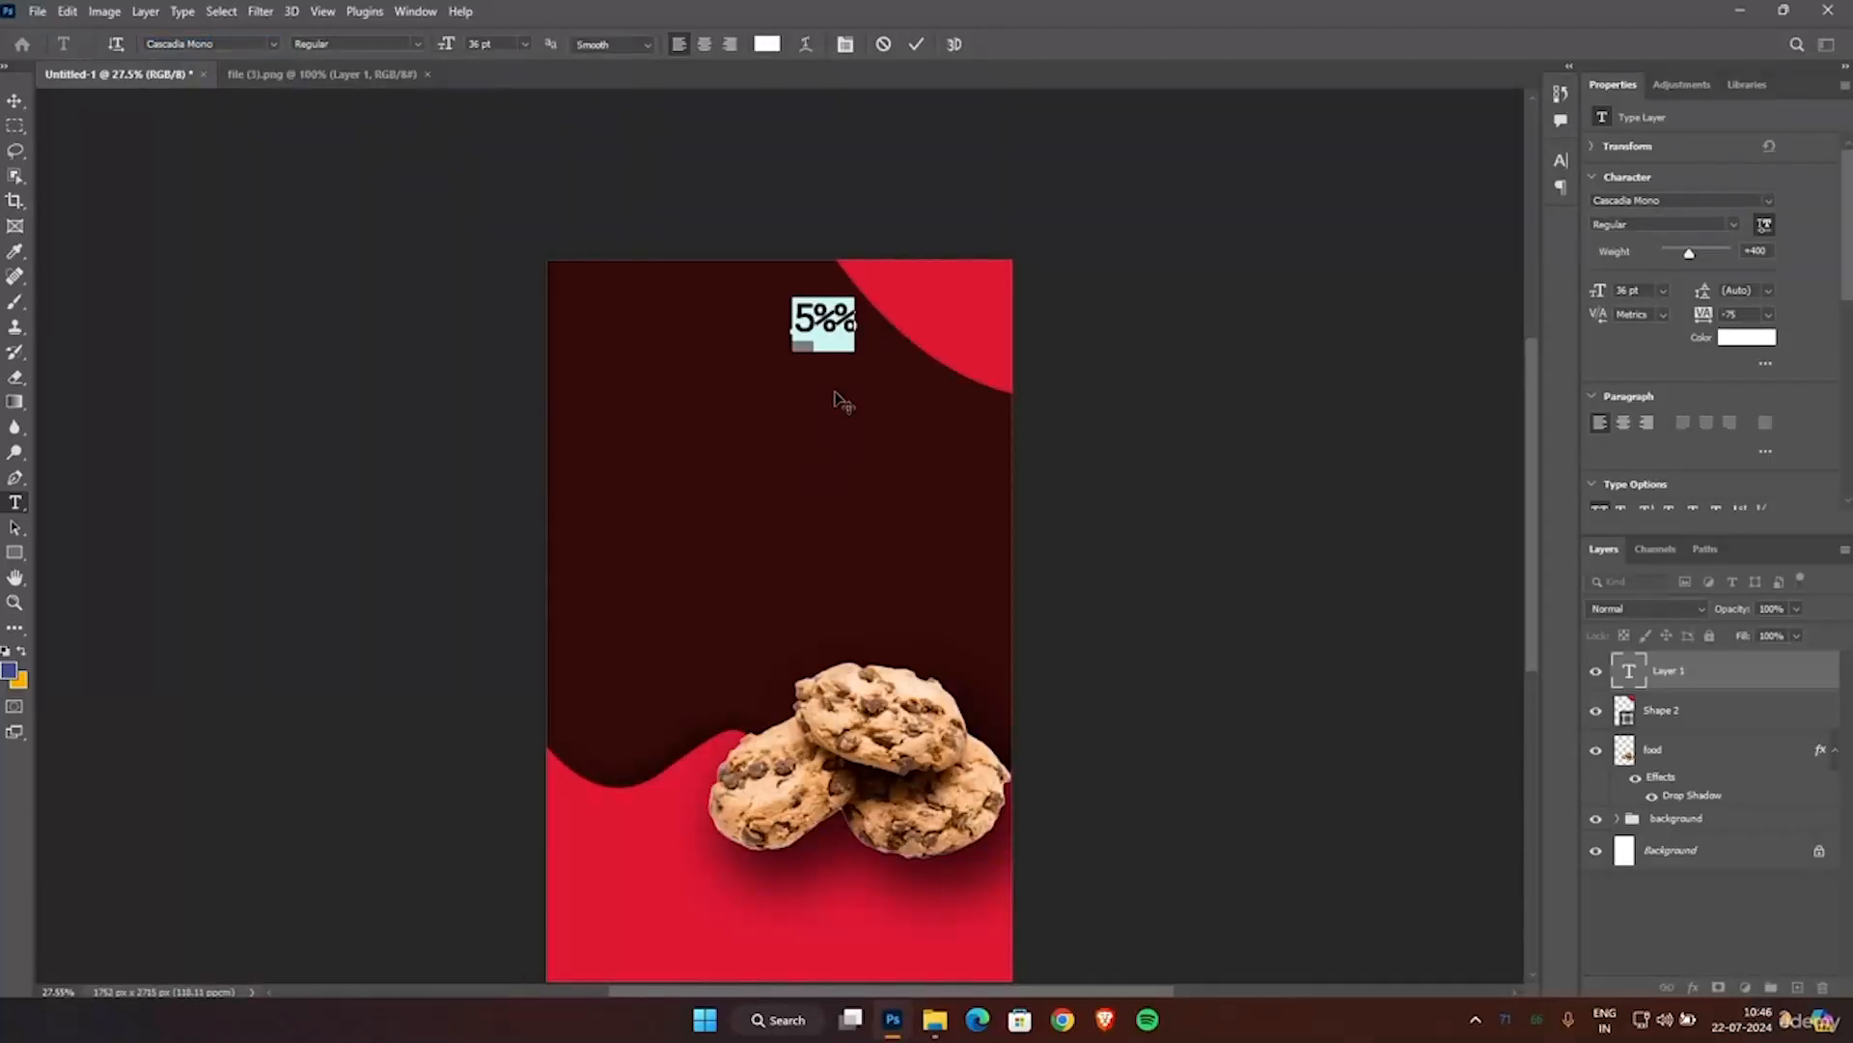
Remove the duplicate percent sign, complete the text as "5% EXTRA" and commit it.
left_click(828, 319)
key("Delete")
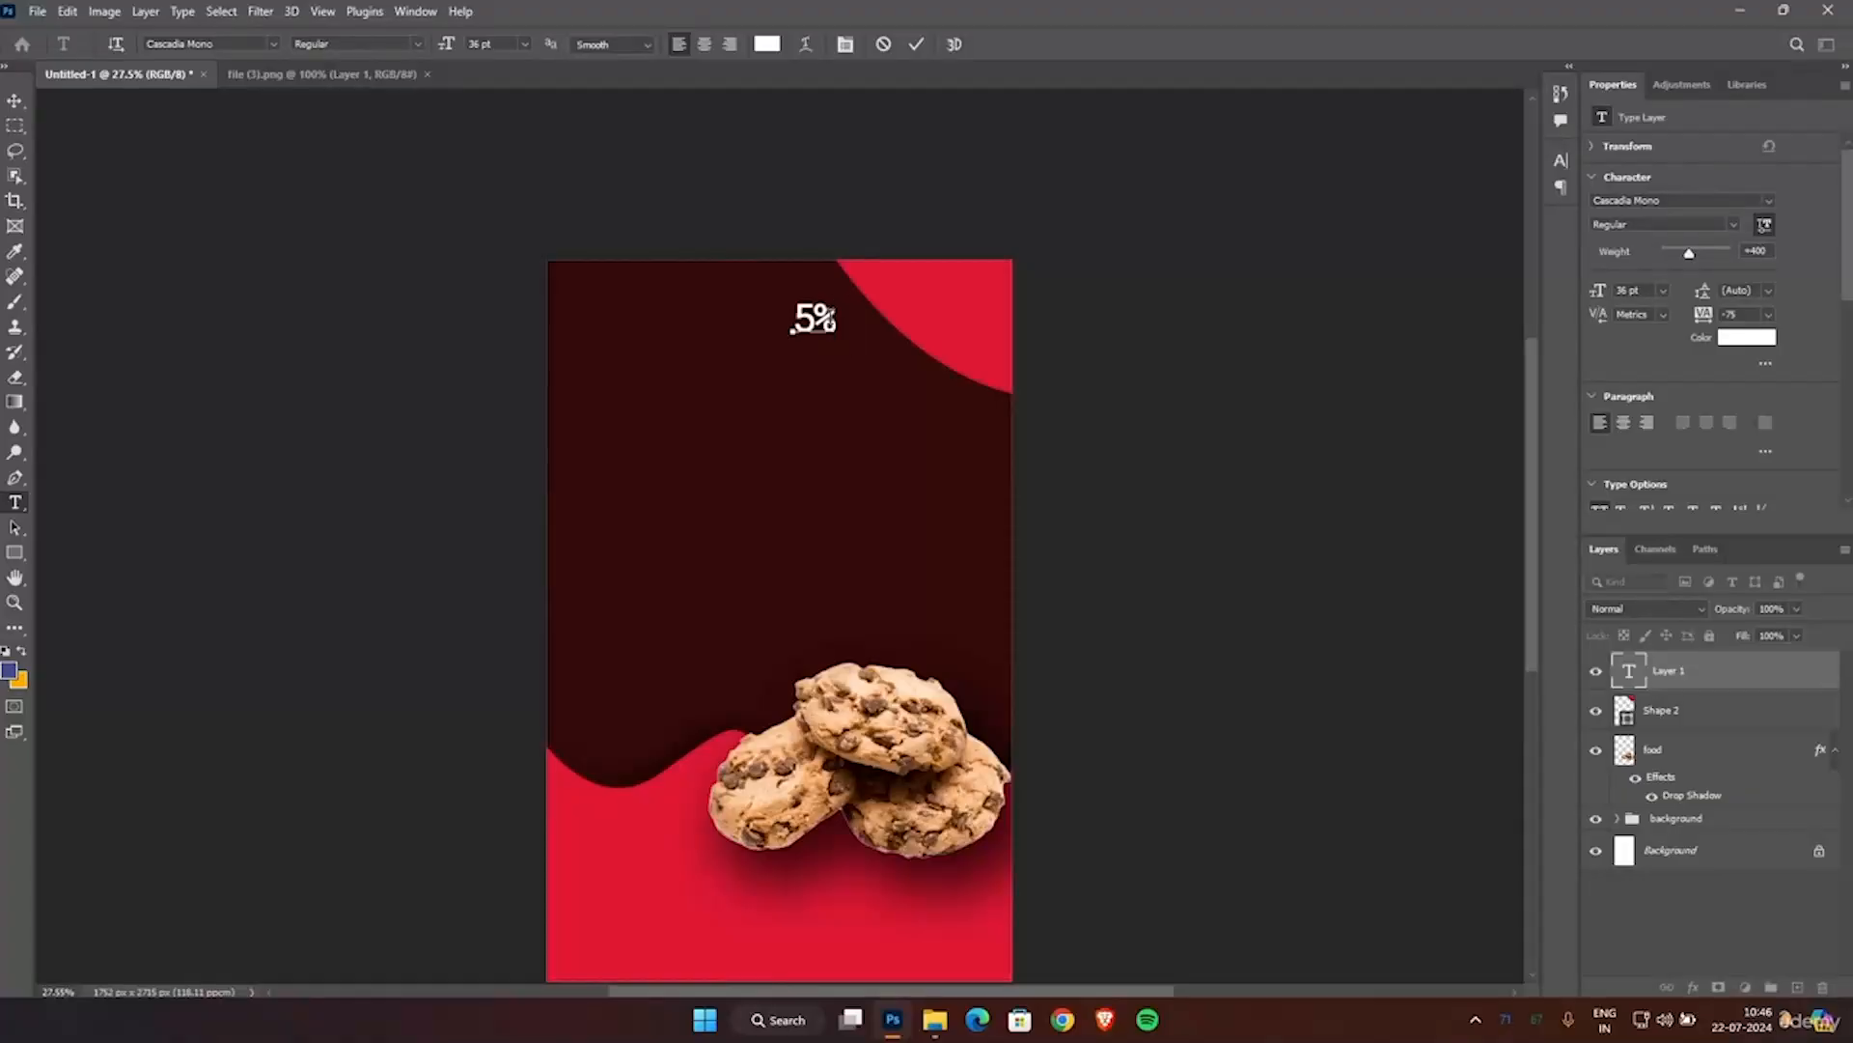
type("EXTRA")
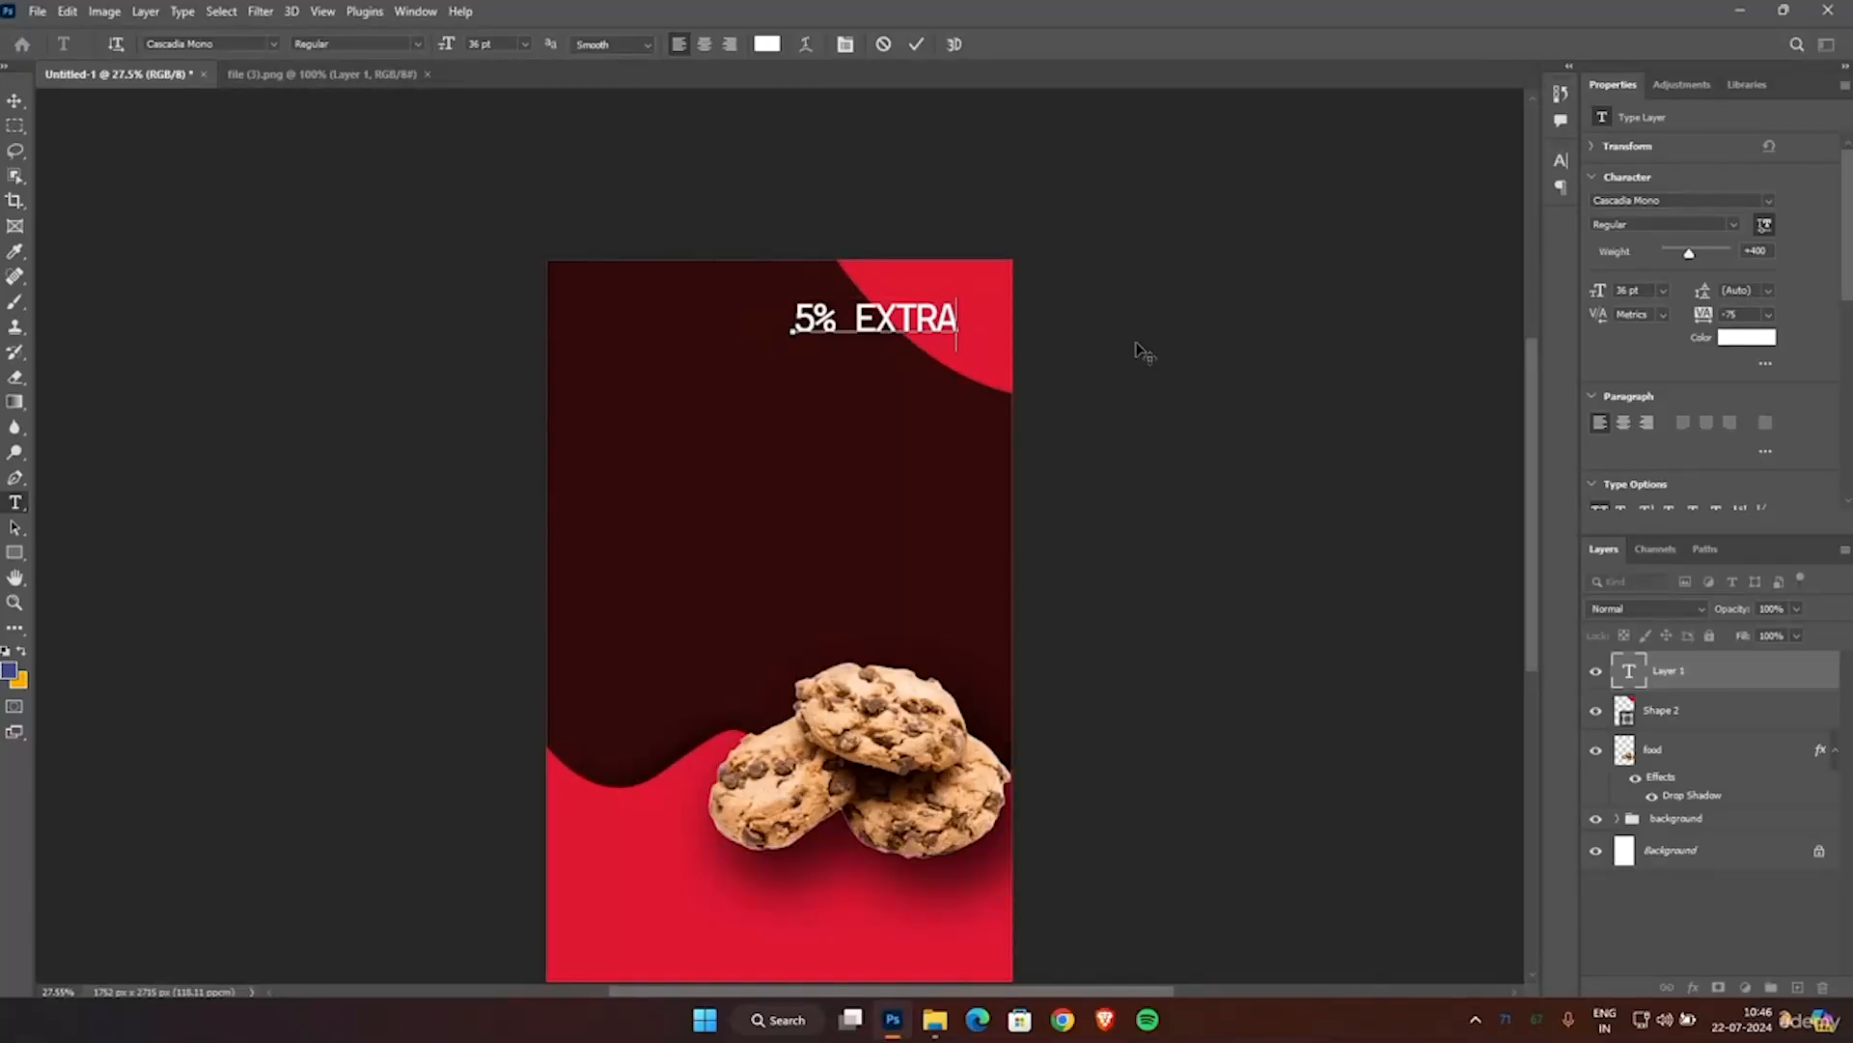
left_click(922, 43)
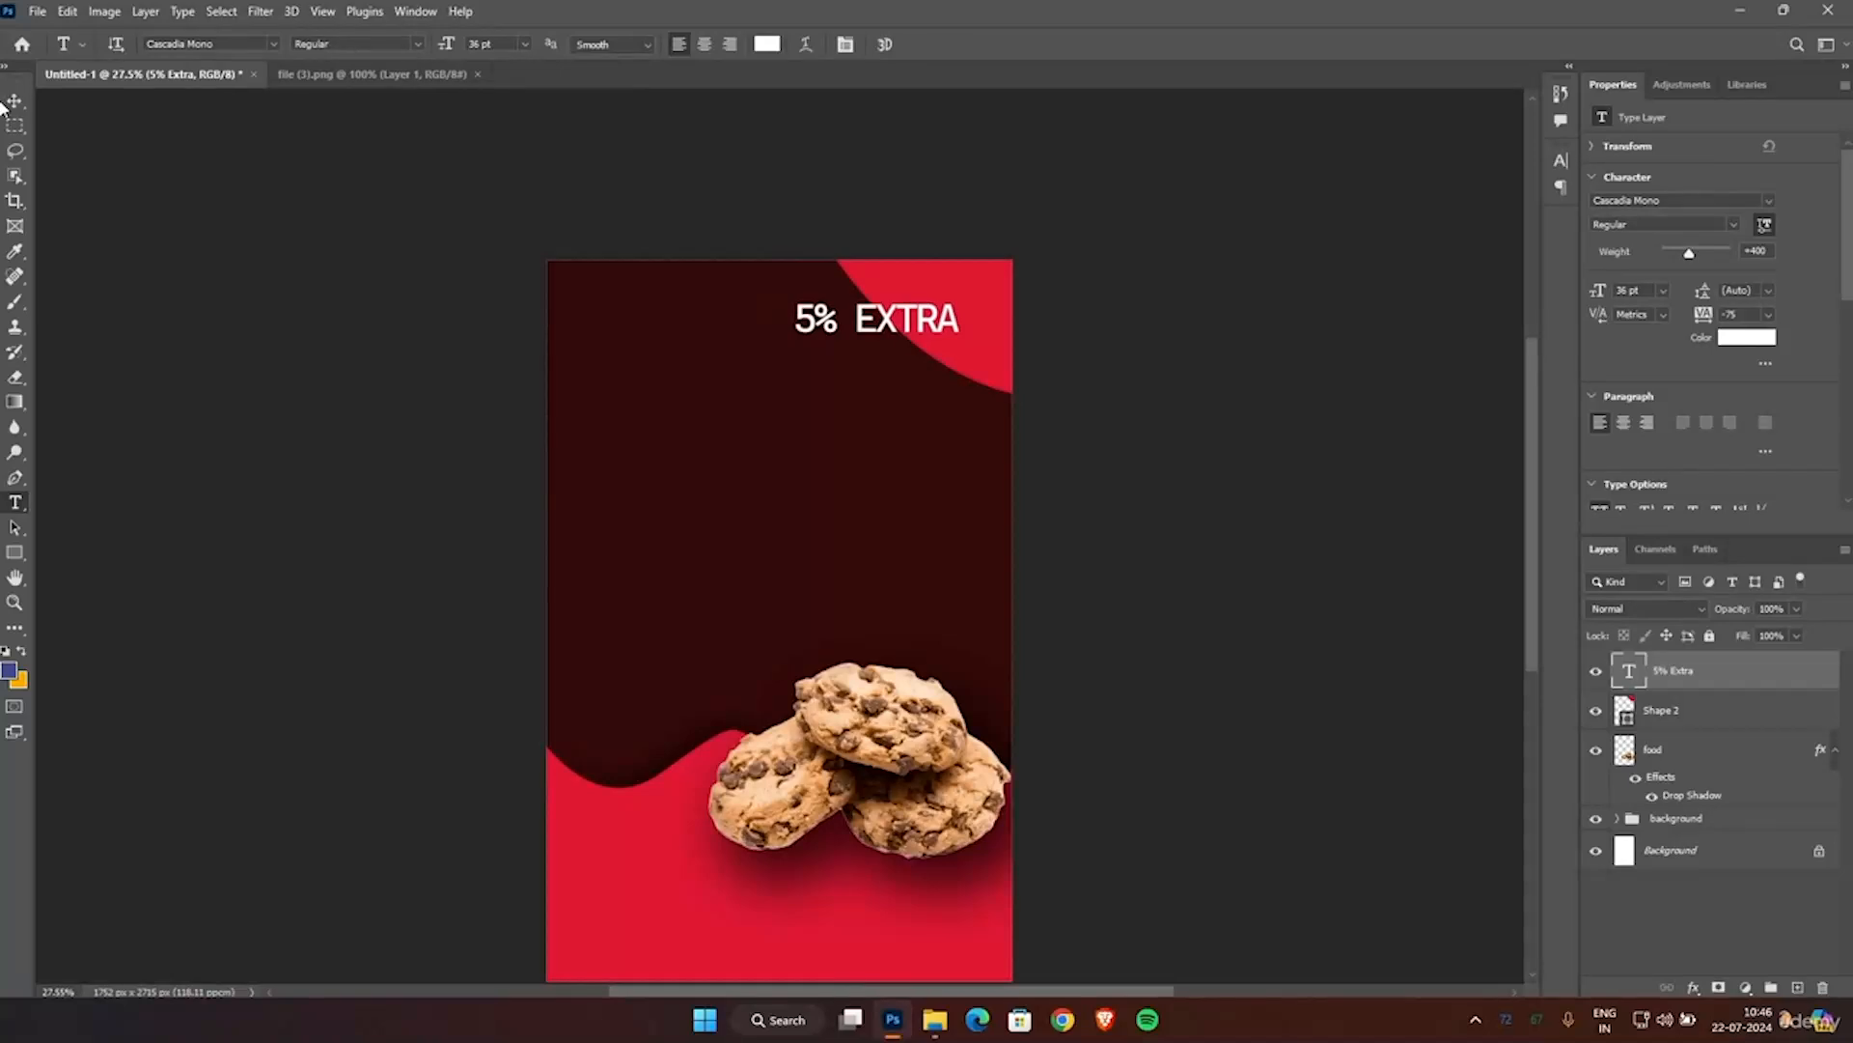
Scale the 5% EXTRA text to about 80% and position it in the red corner at X 1496 px, Y about 150 px.
key("v")
left_click_drag(794, 303, 950, 306)
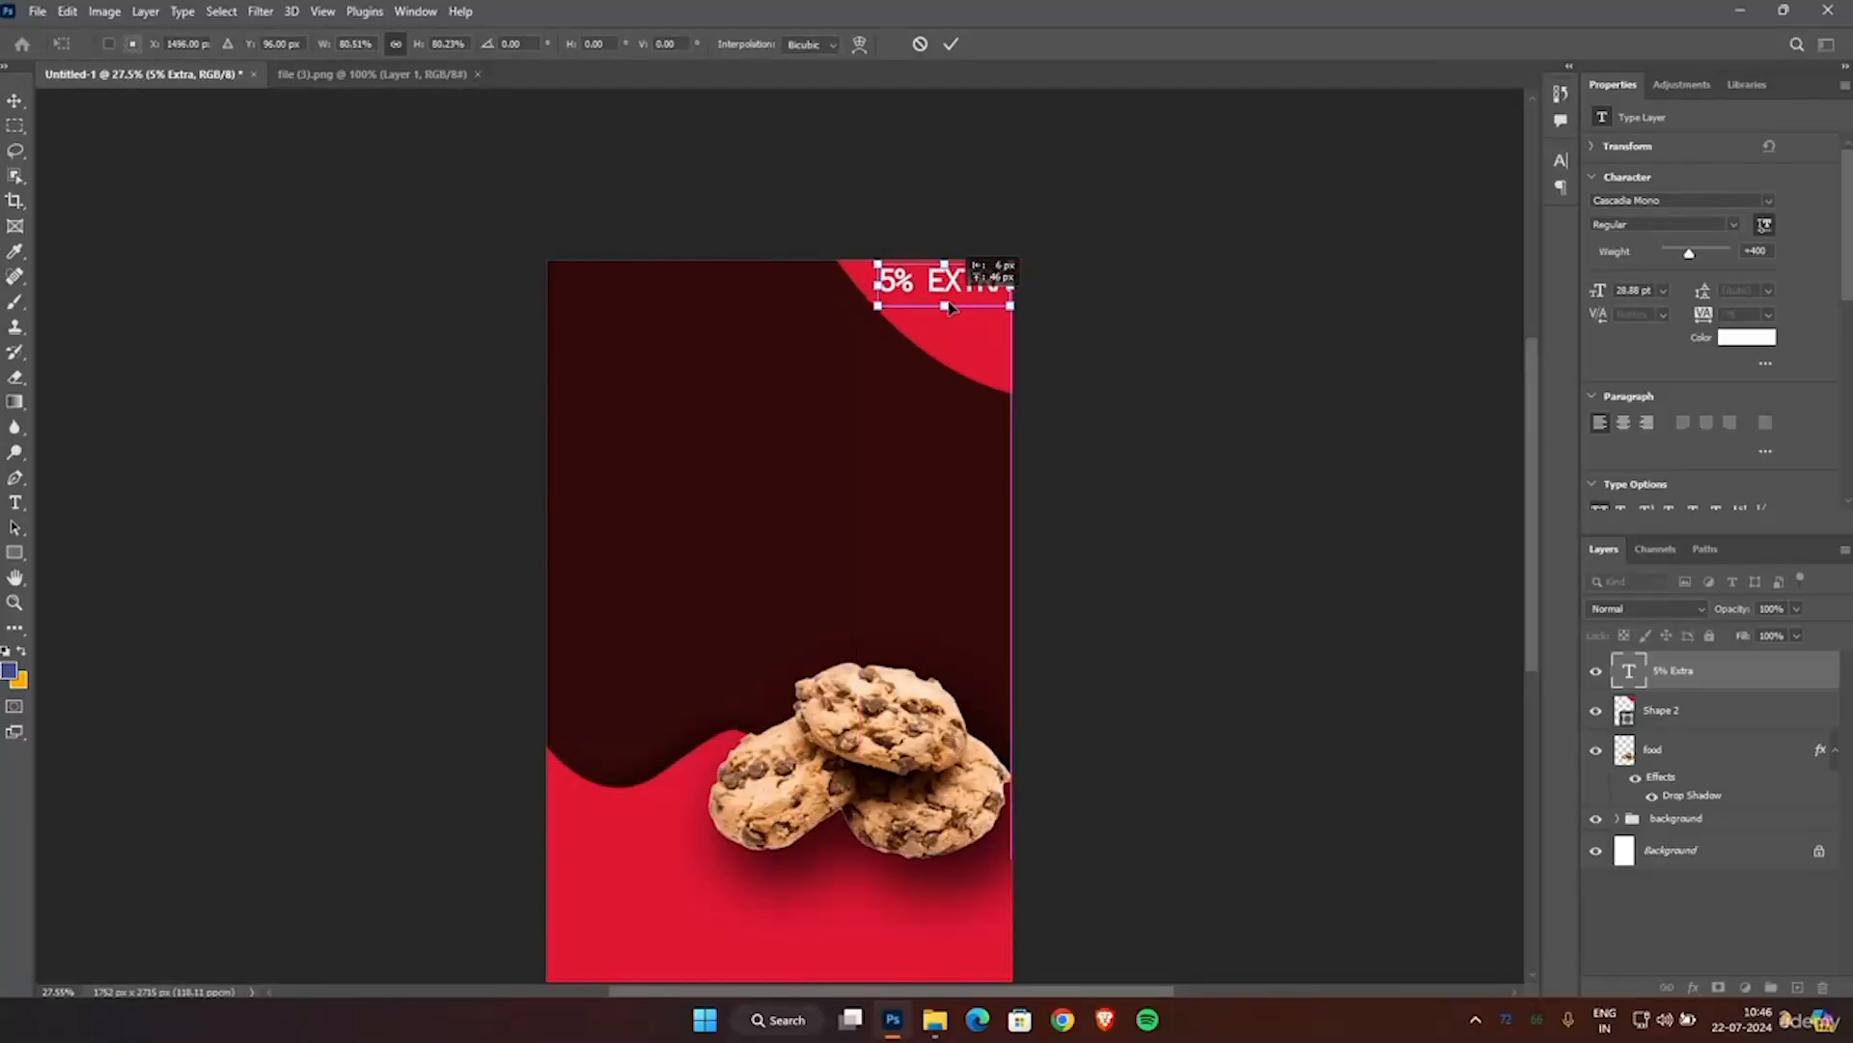
scroll(1028, 314, "up", 1)
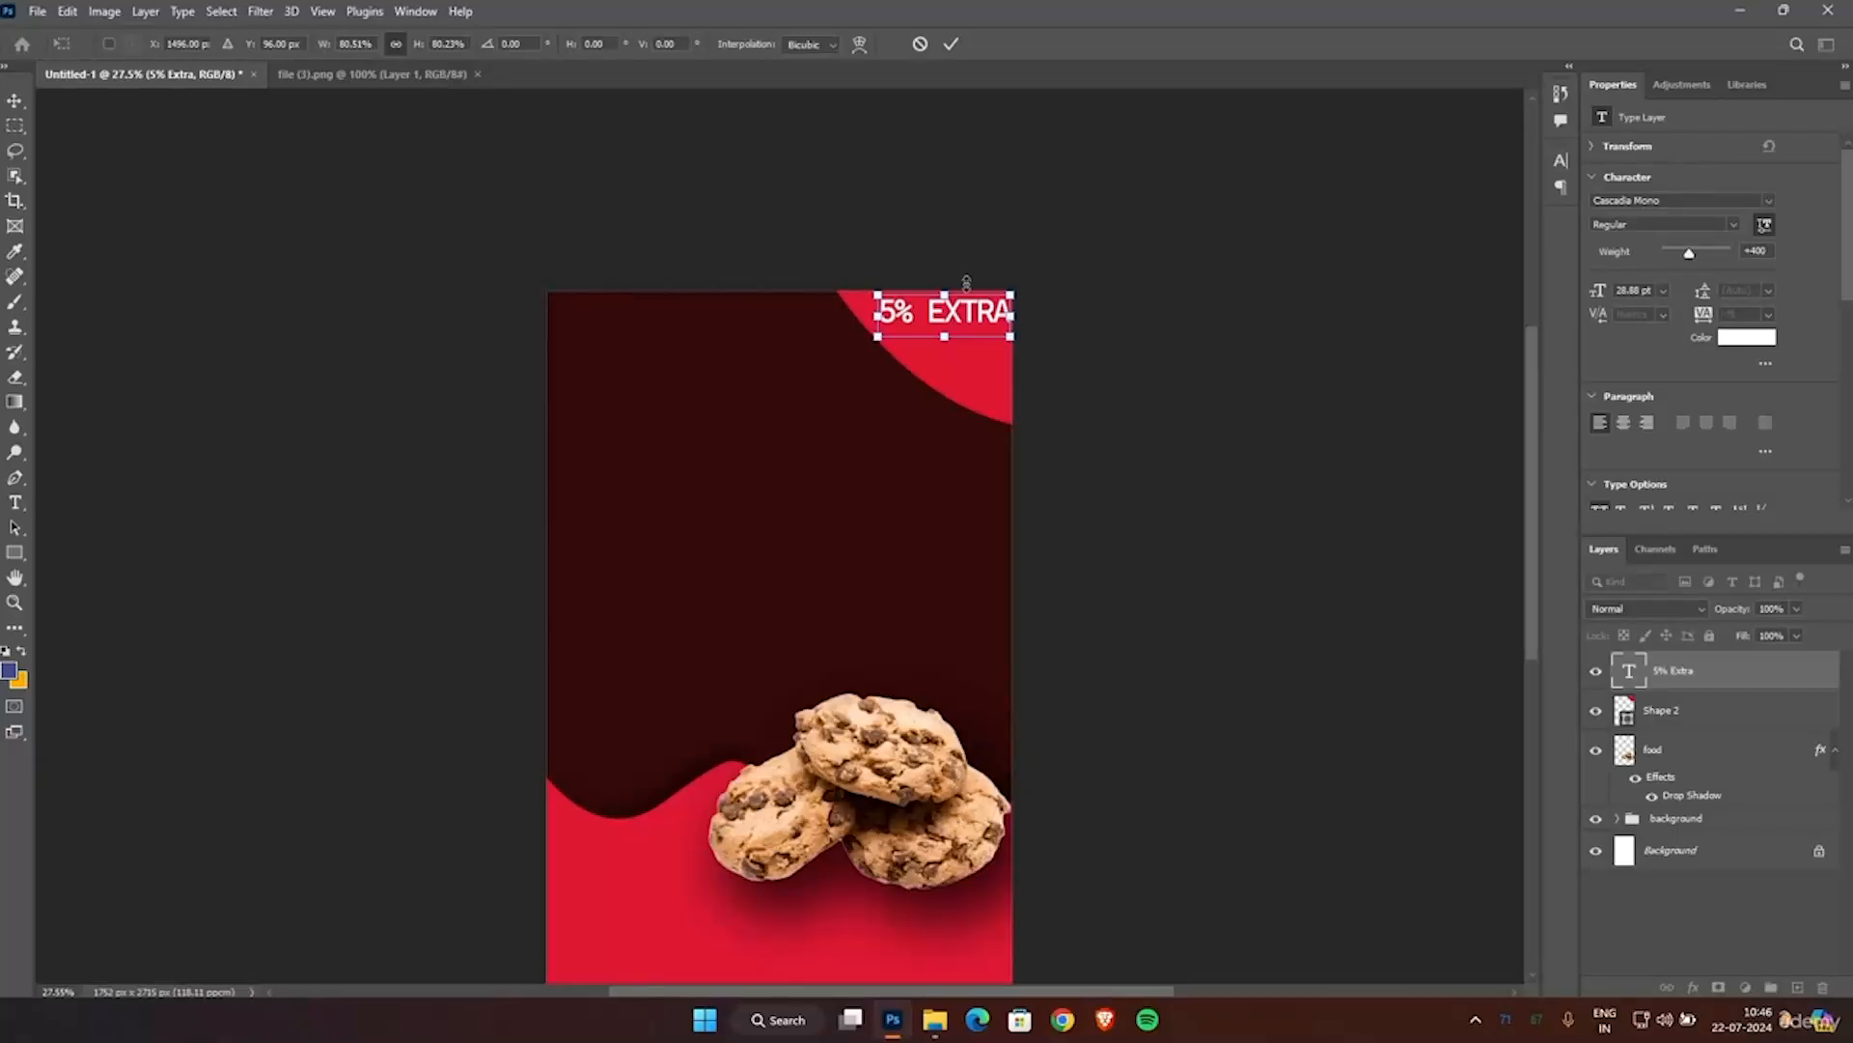
key("Down")
key("Down")
key("Down")
key("Down")
key("Down")
key("Down")
key("Down")
key("Down")
key("Down")
key("Down")
key("Down")
key("Down")
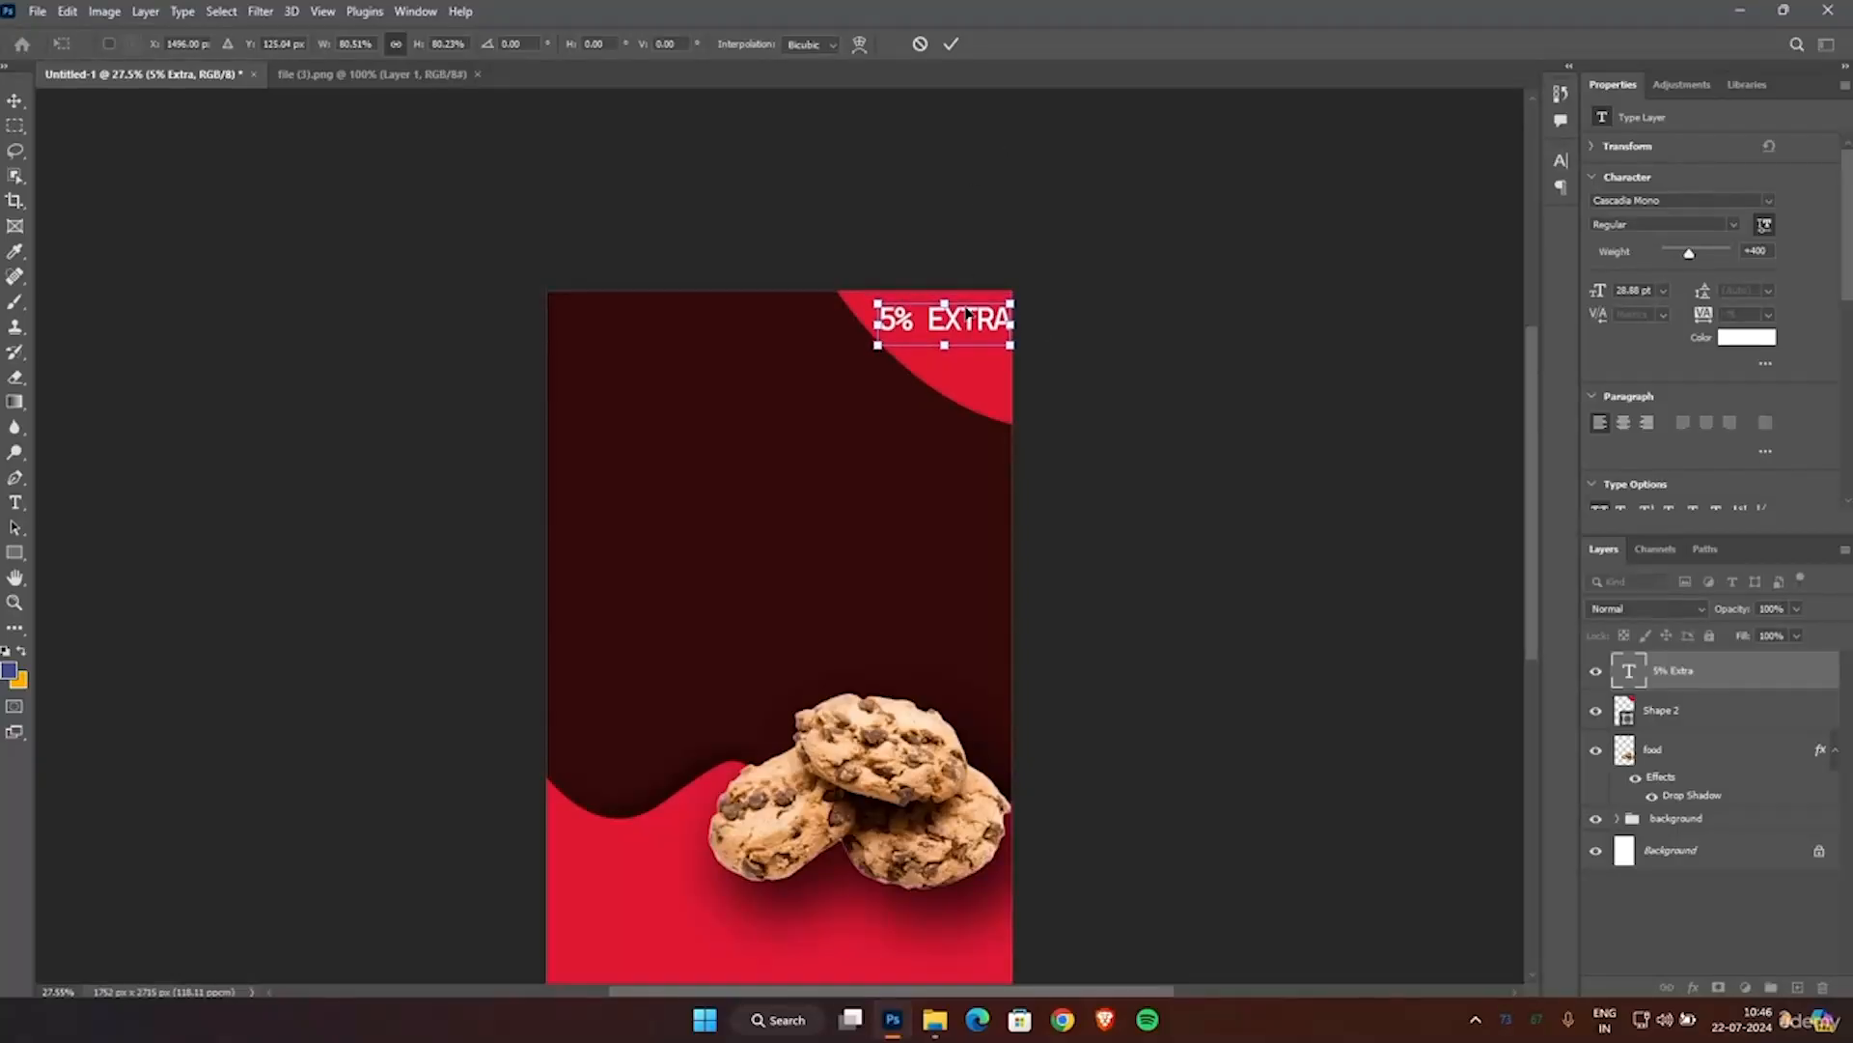
key("Down")
key("Down")
key("Down")
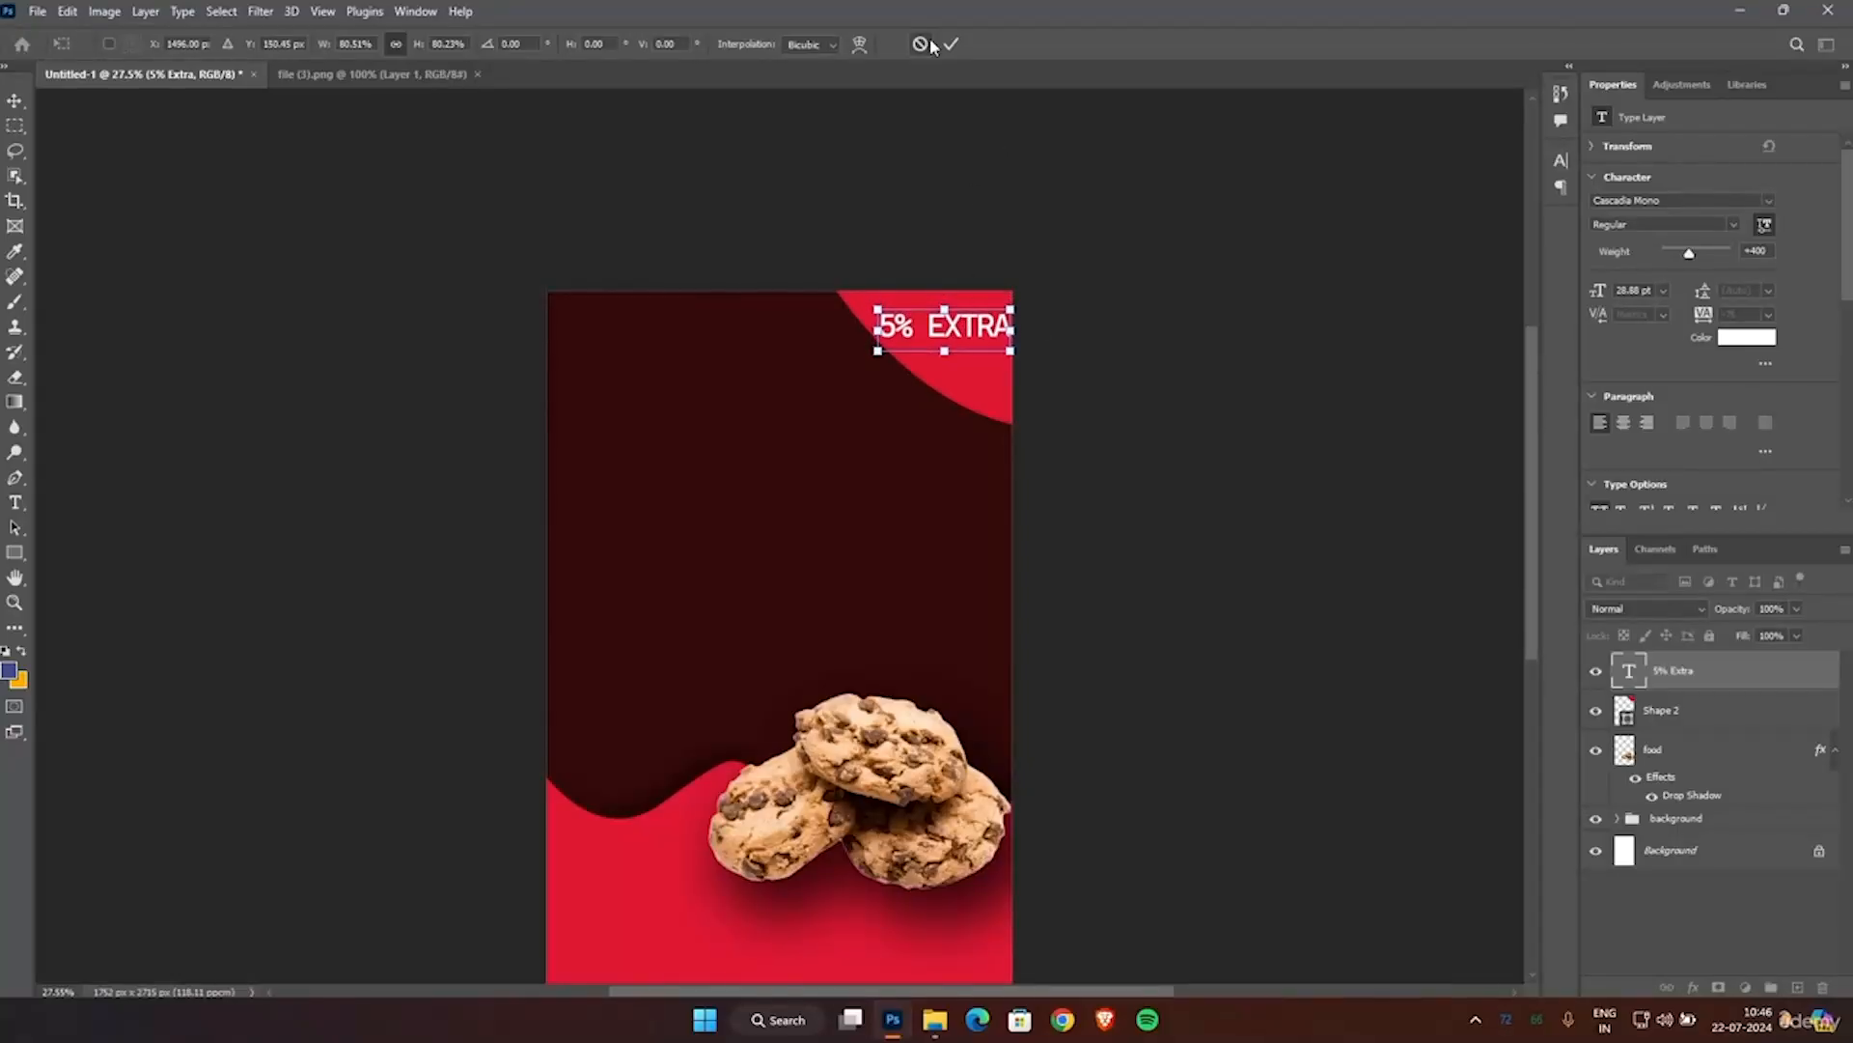
left_click(952, 43)
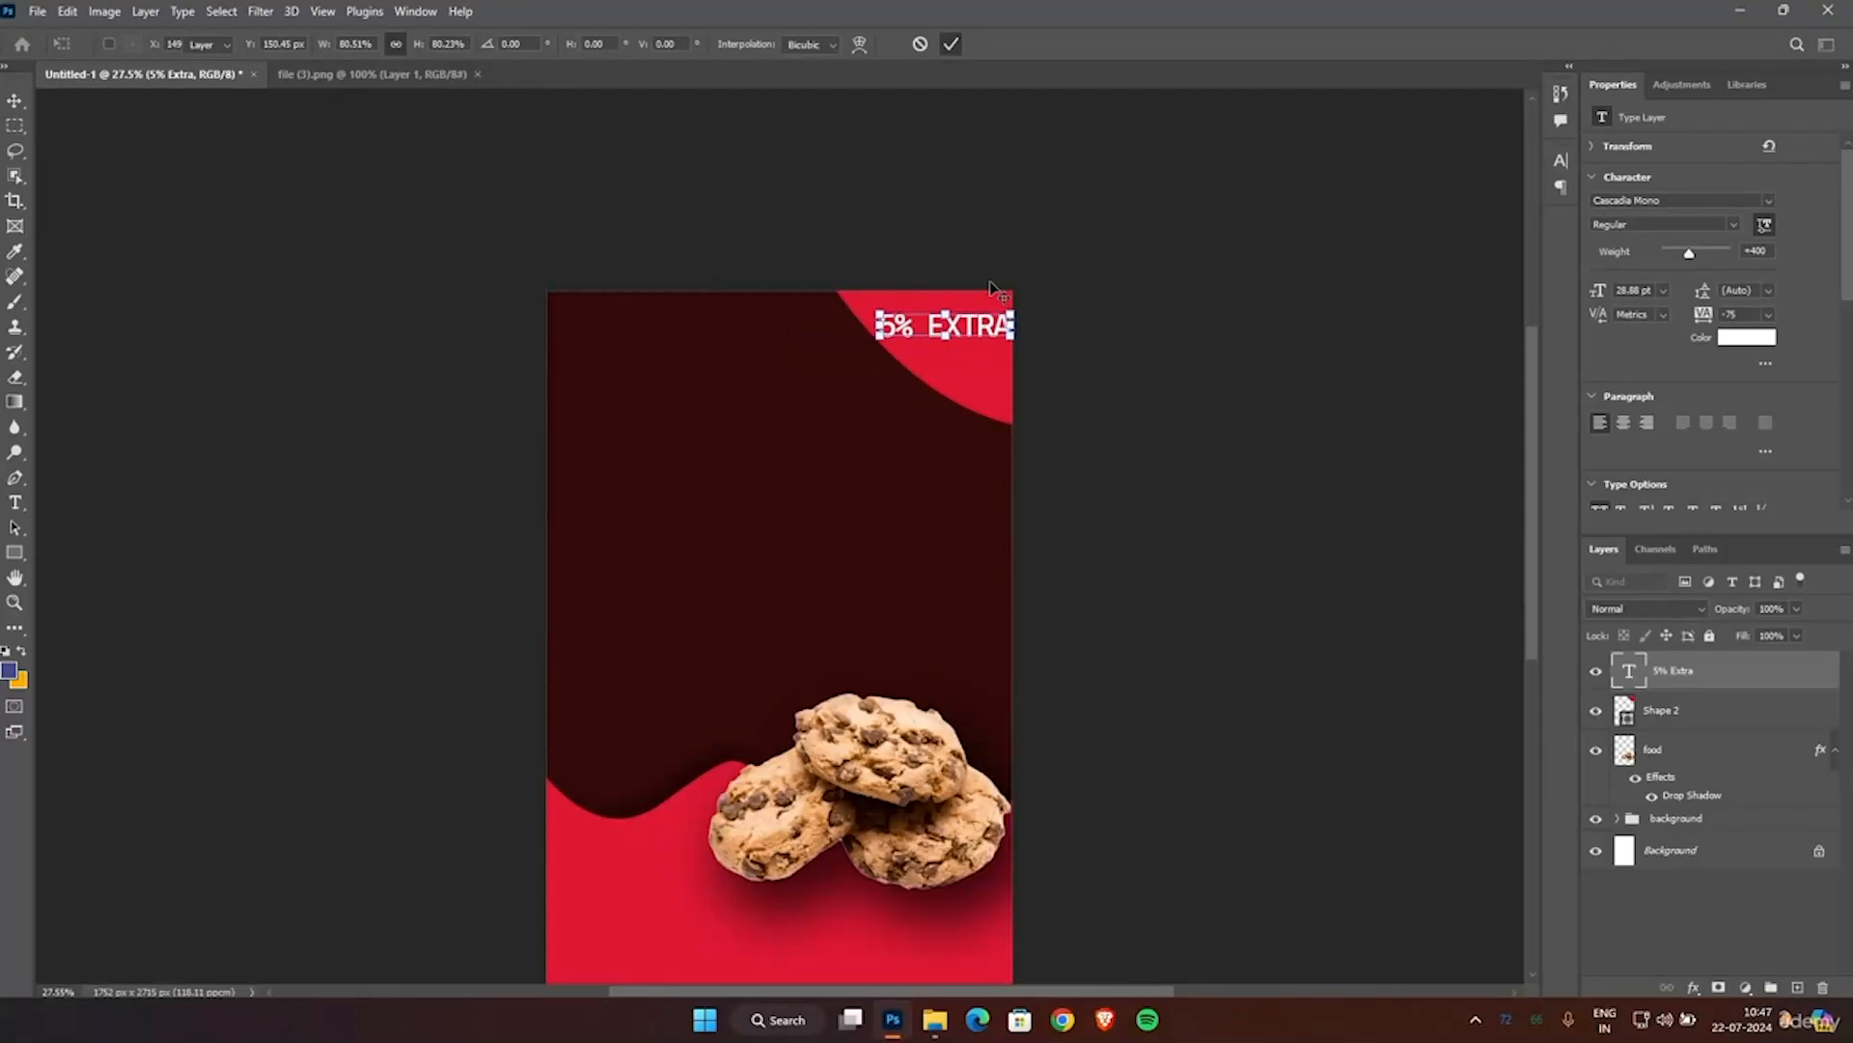
Set the 5% EXTRA text's weight to 700 (Bold) and commit it.
double_click(972, 331)
left_click_drag(1689, 259, 1735, 266)
left_click(917, 46)
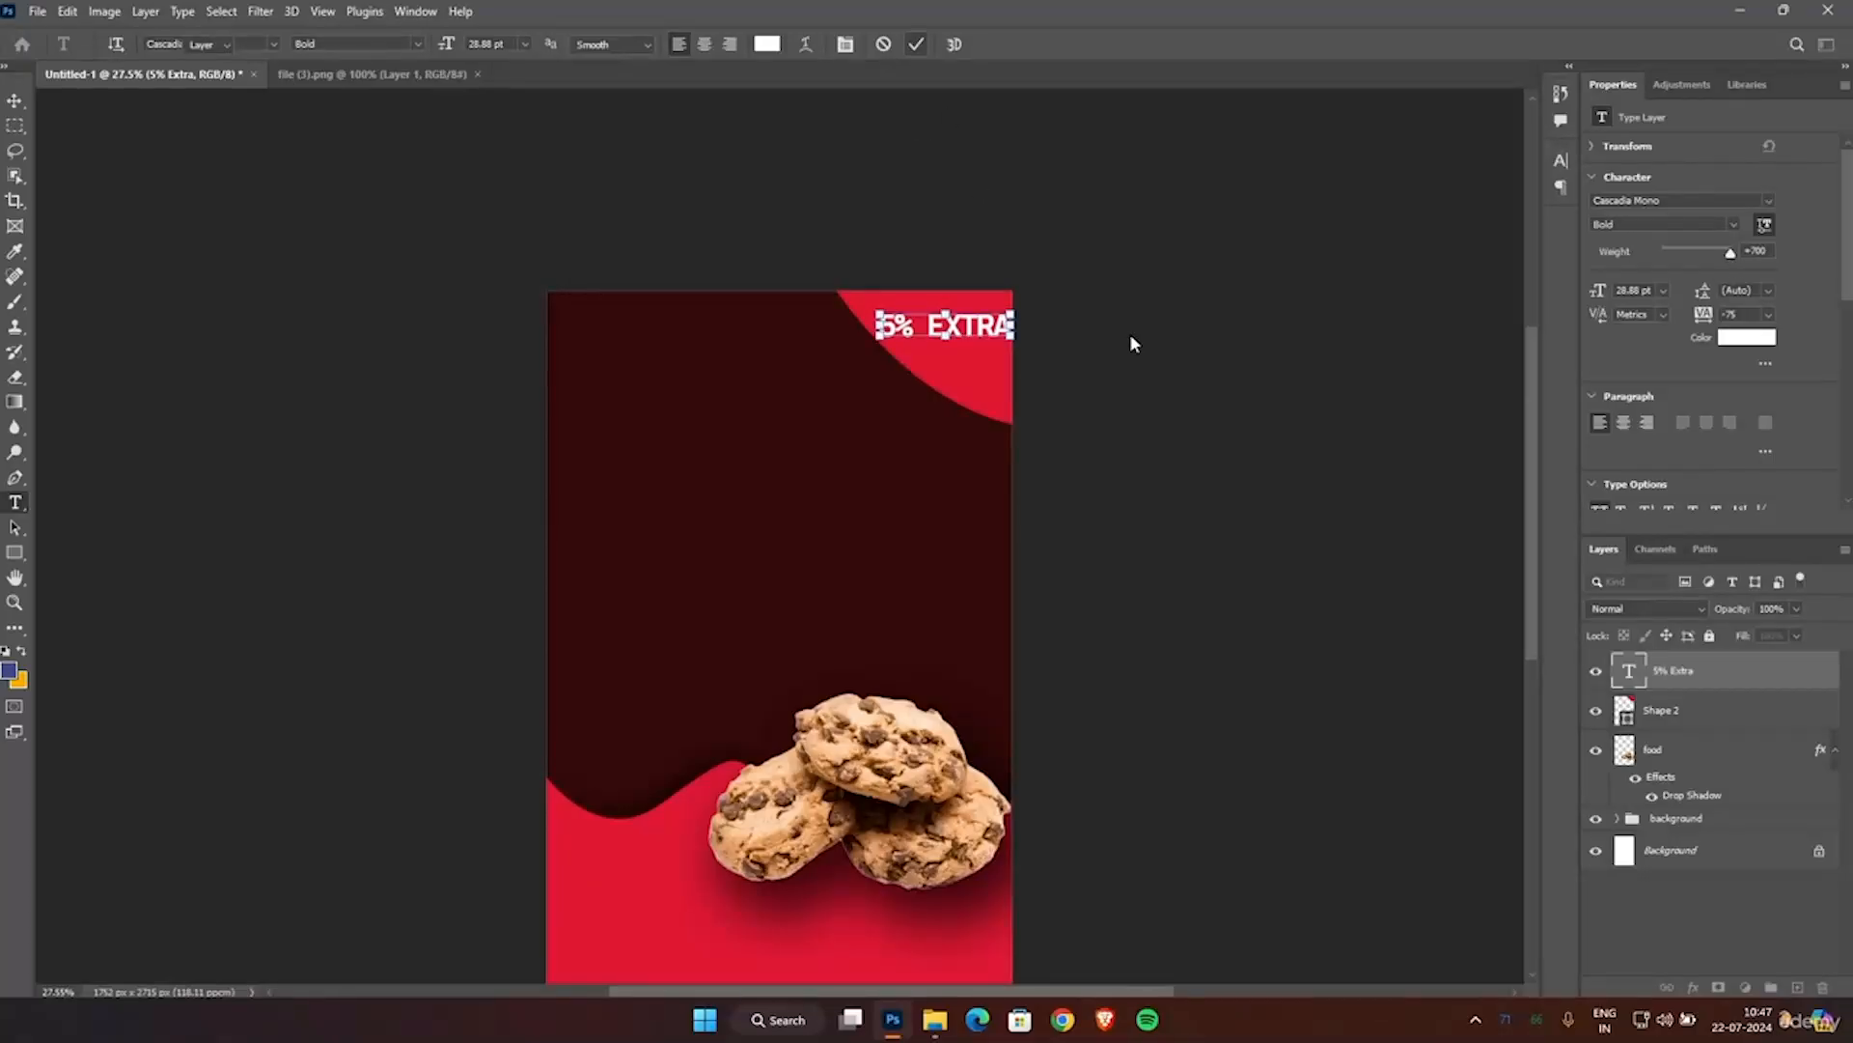
Move the bold 5% EXTRA text away from the canvas's right edge to X 1463.5 px, Y 96 px and apply it.
key("v")
left_click_drag(944, 326, 926, 326)
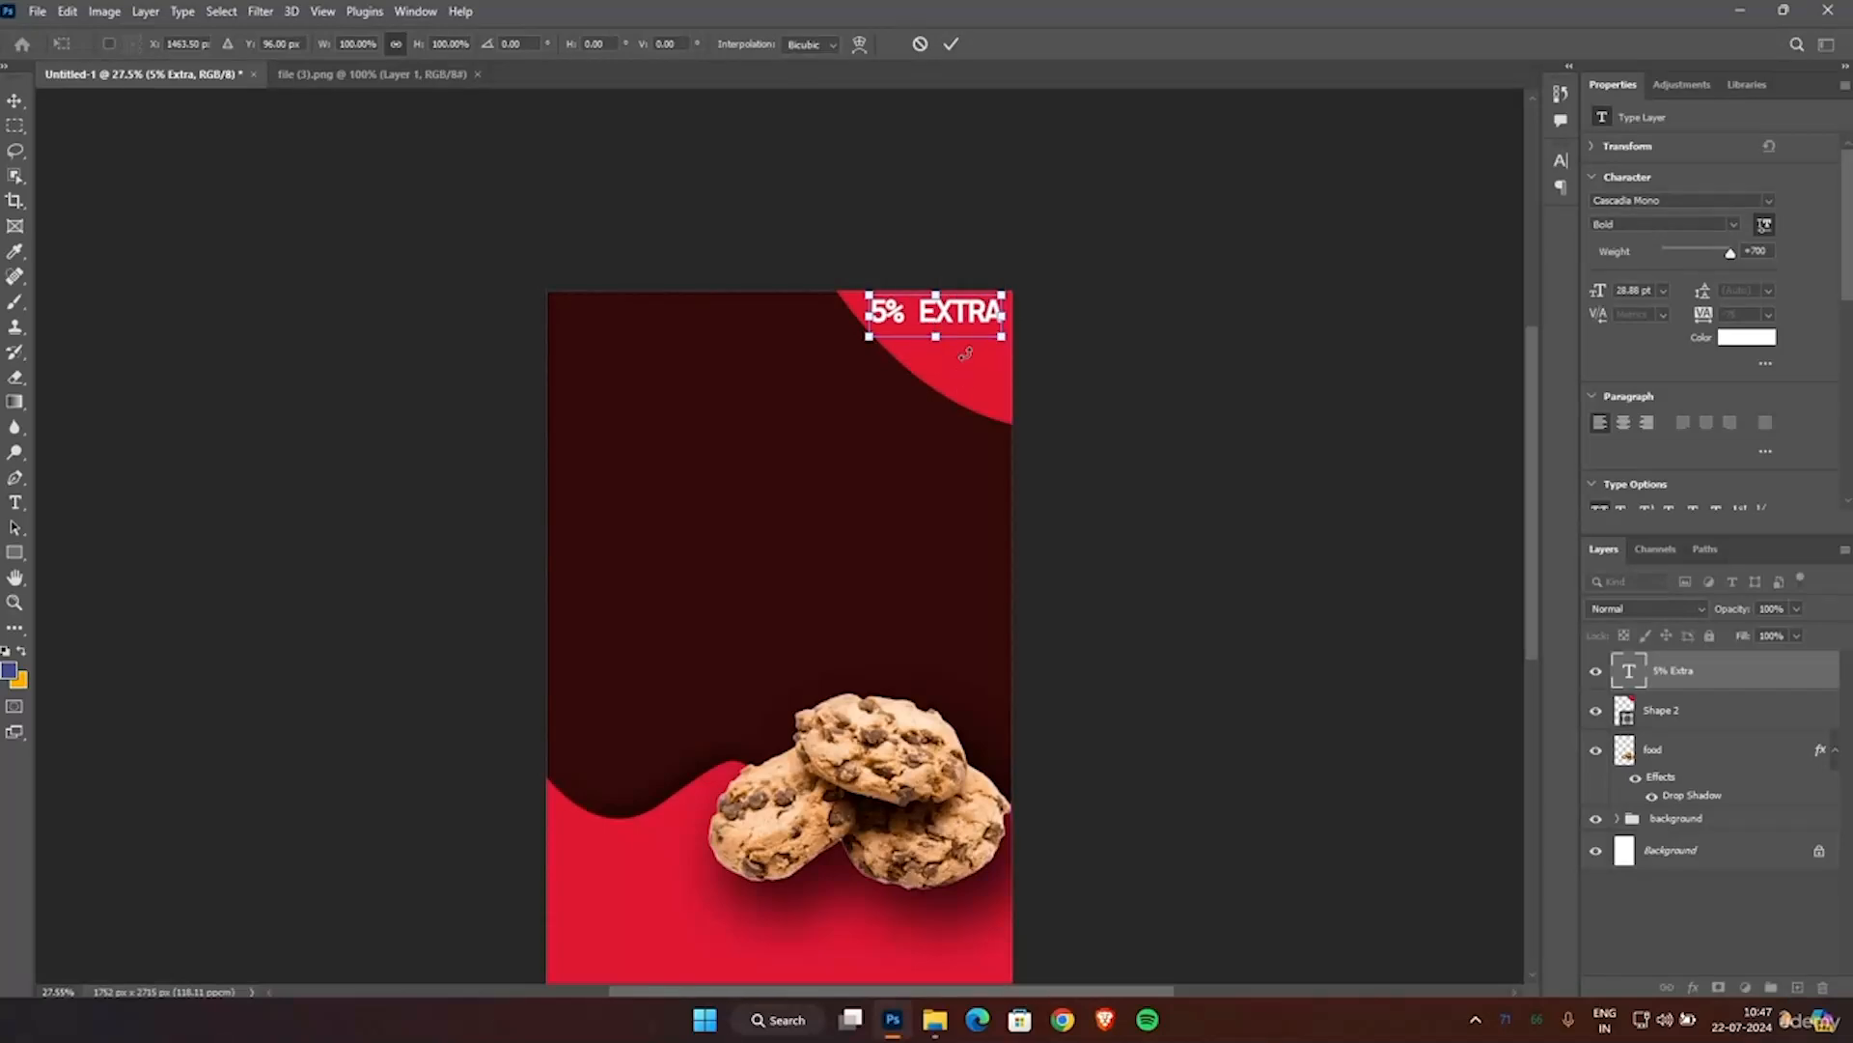
left_click(952, 45)
Try adding "COOKIE" on a second line beneath the "5% EXTRA" corner text and commit it.
scroll(1163, 338, "down", 1)
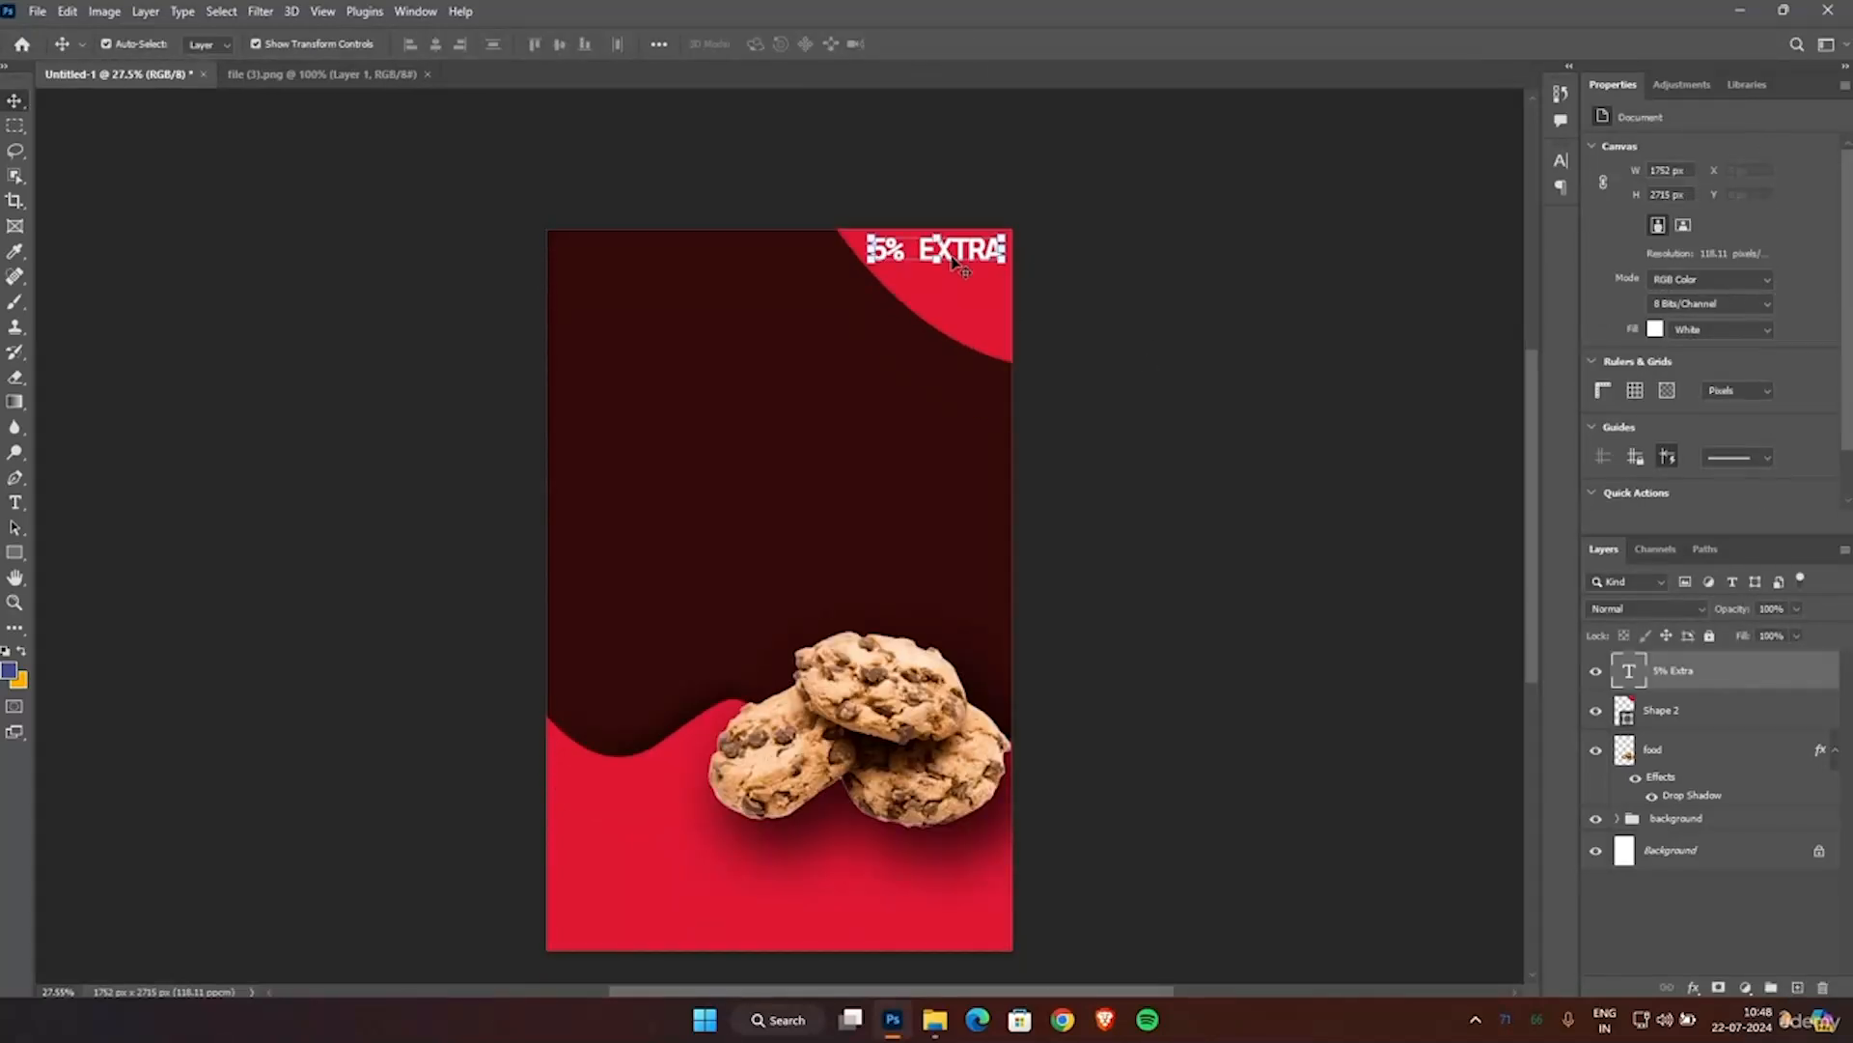
double_click(967, 249)
left_click(995, 243)
key("Return")
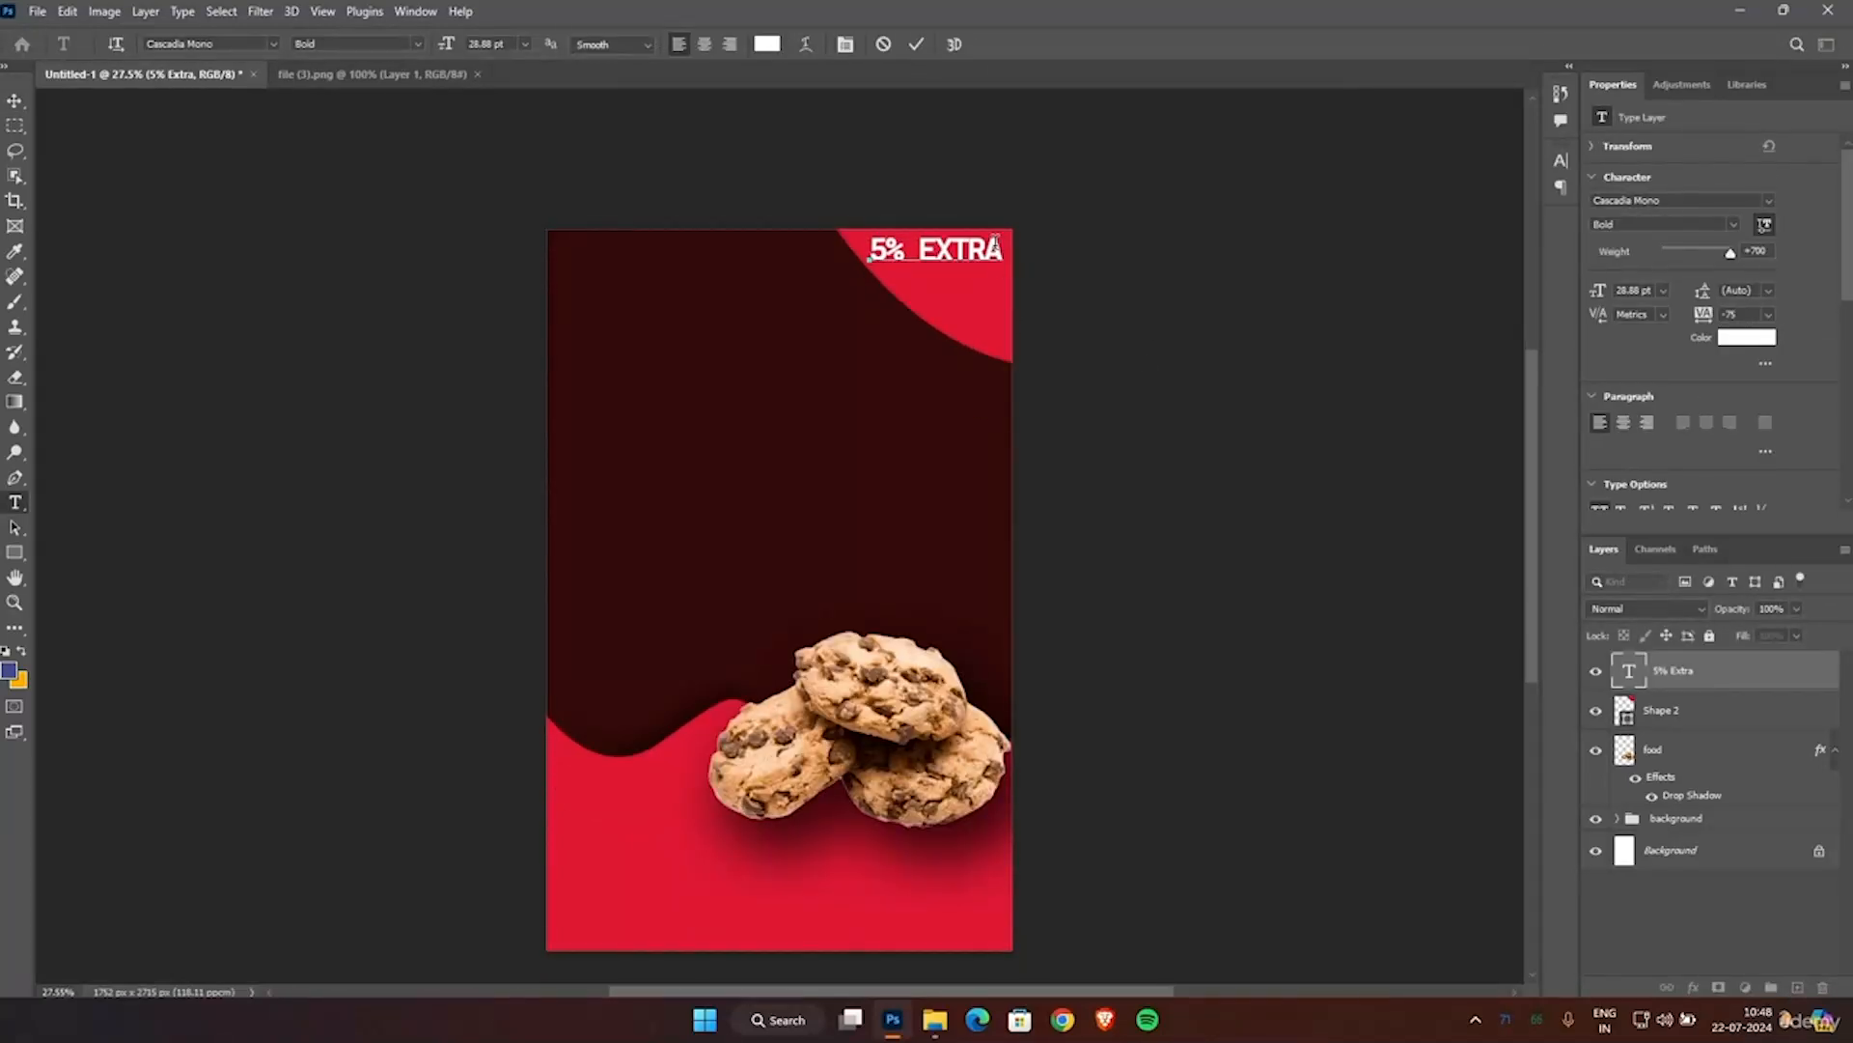
type("COOKIE")
key("Home")
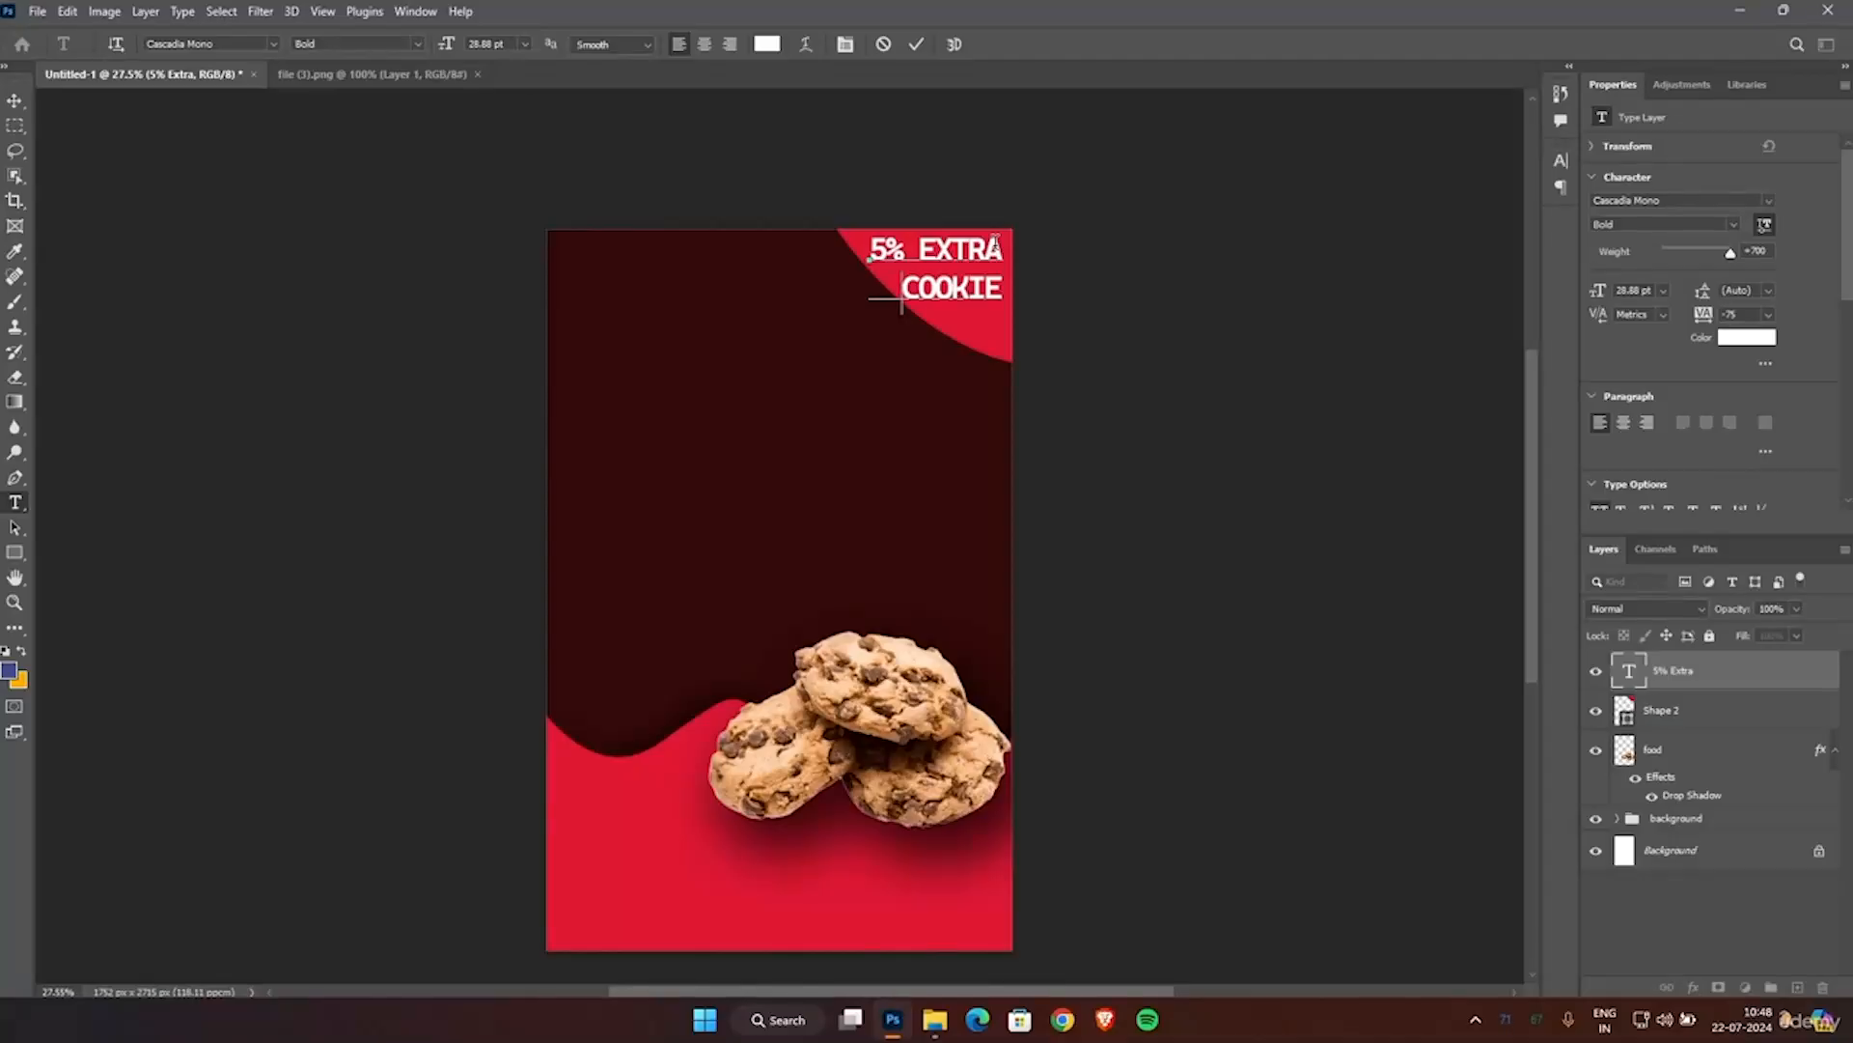
left_click(916, 44)
key("v")
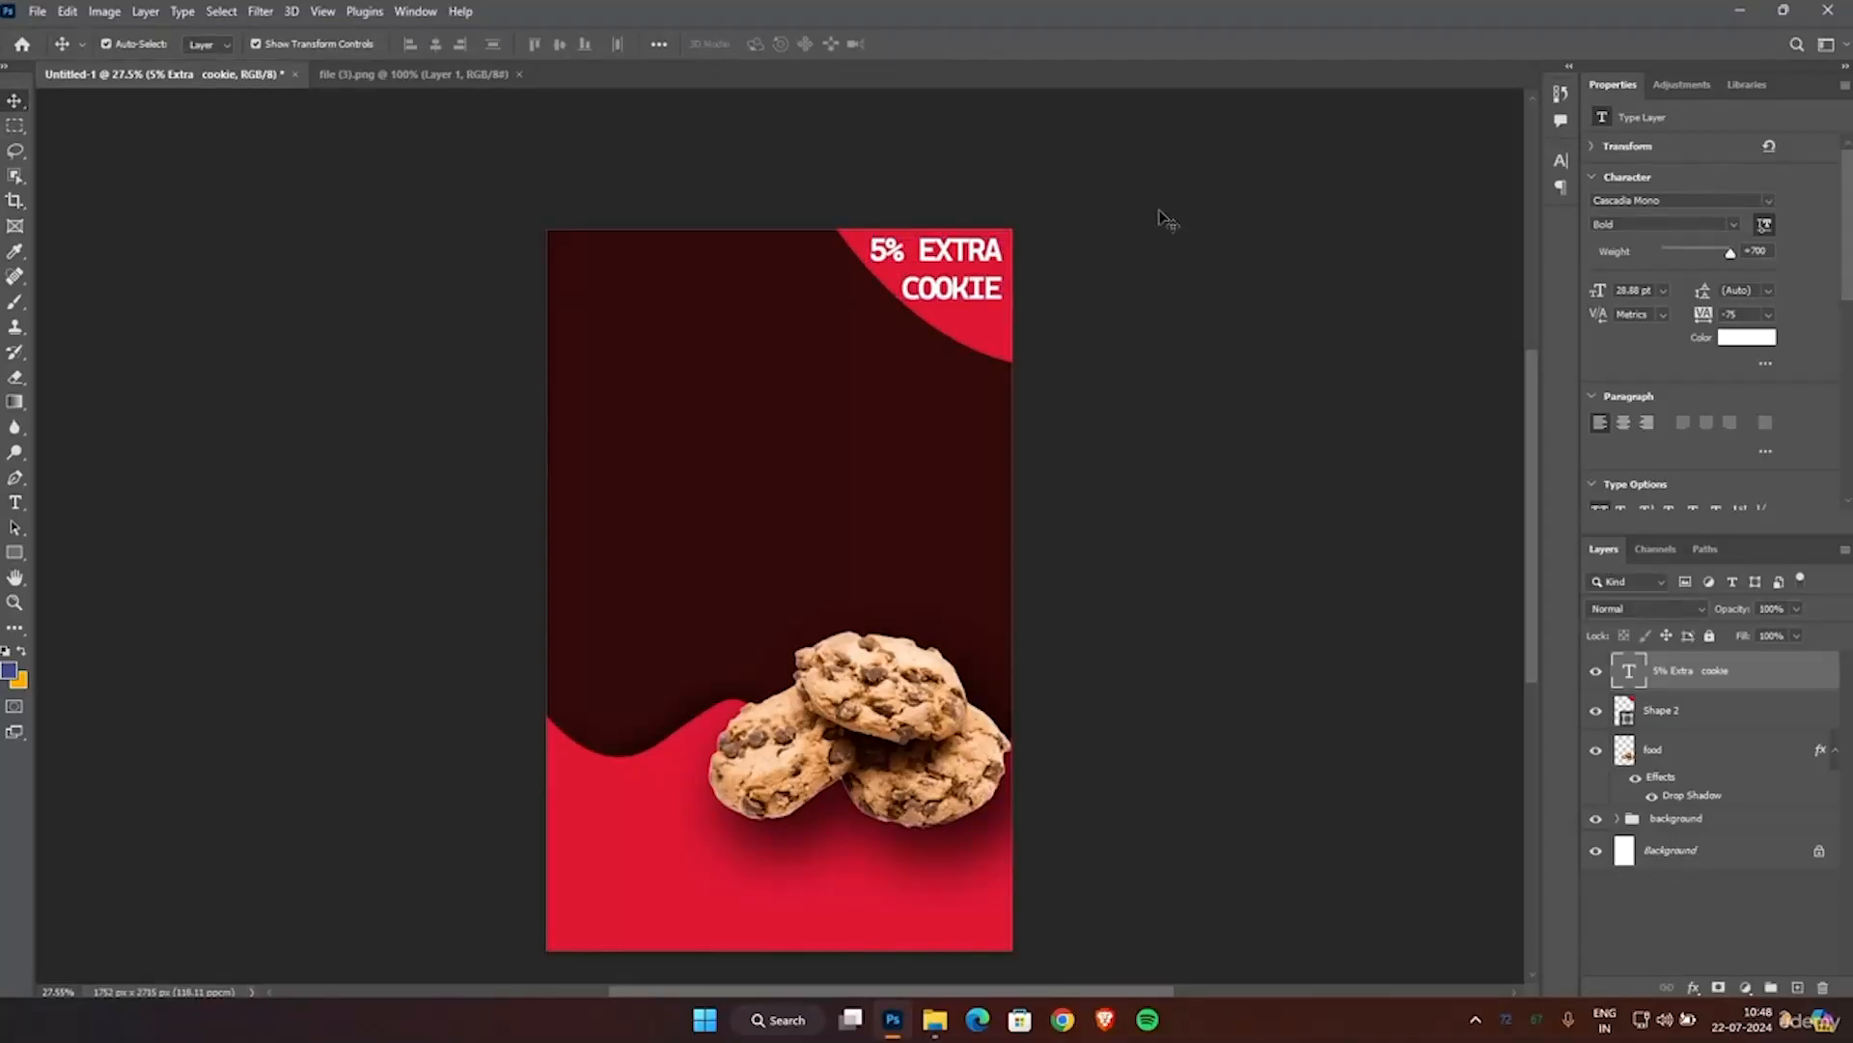
Remove "COOKIE" from the corner text, put "EXTRA" on its own line centered under "5%", and commit the text.
left_click(1168, 220)
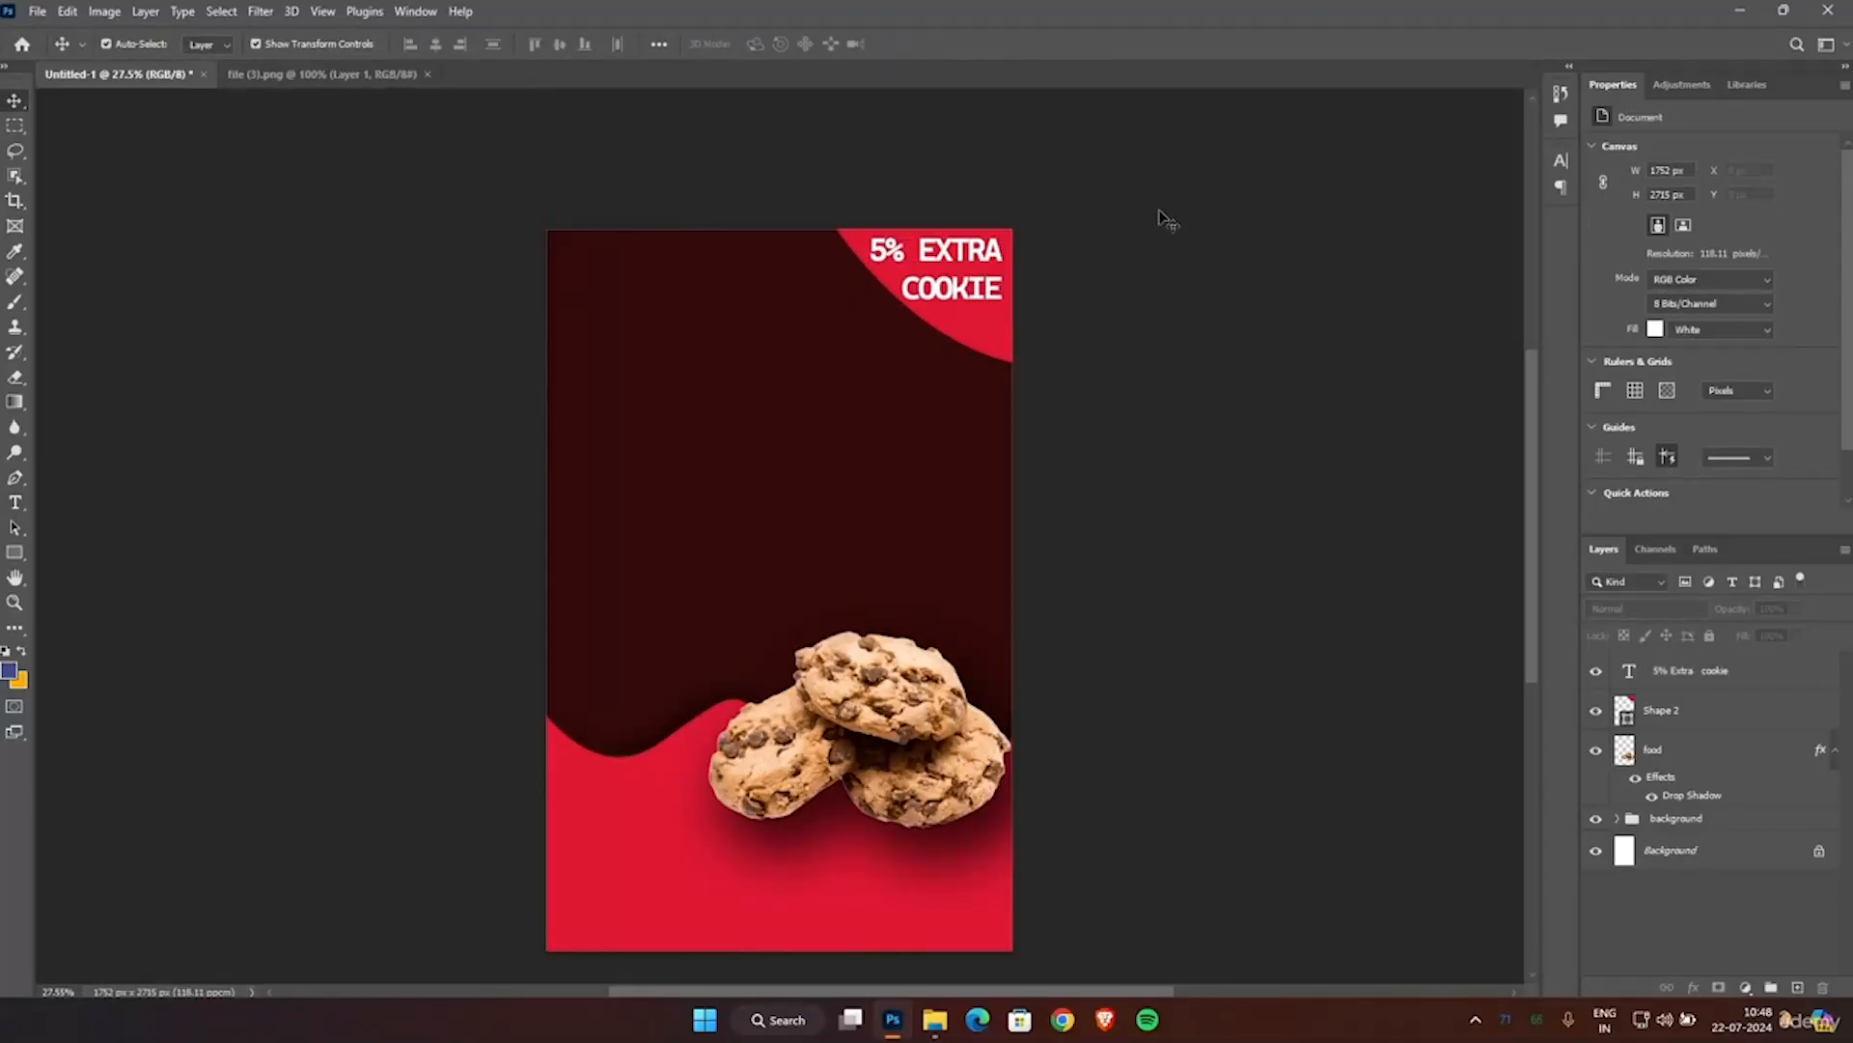
left_click(994, 288)
key("ctrl+t")
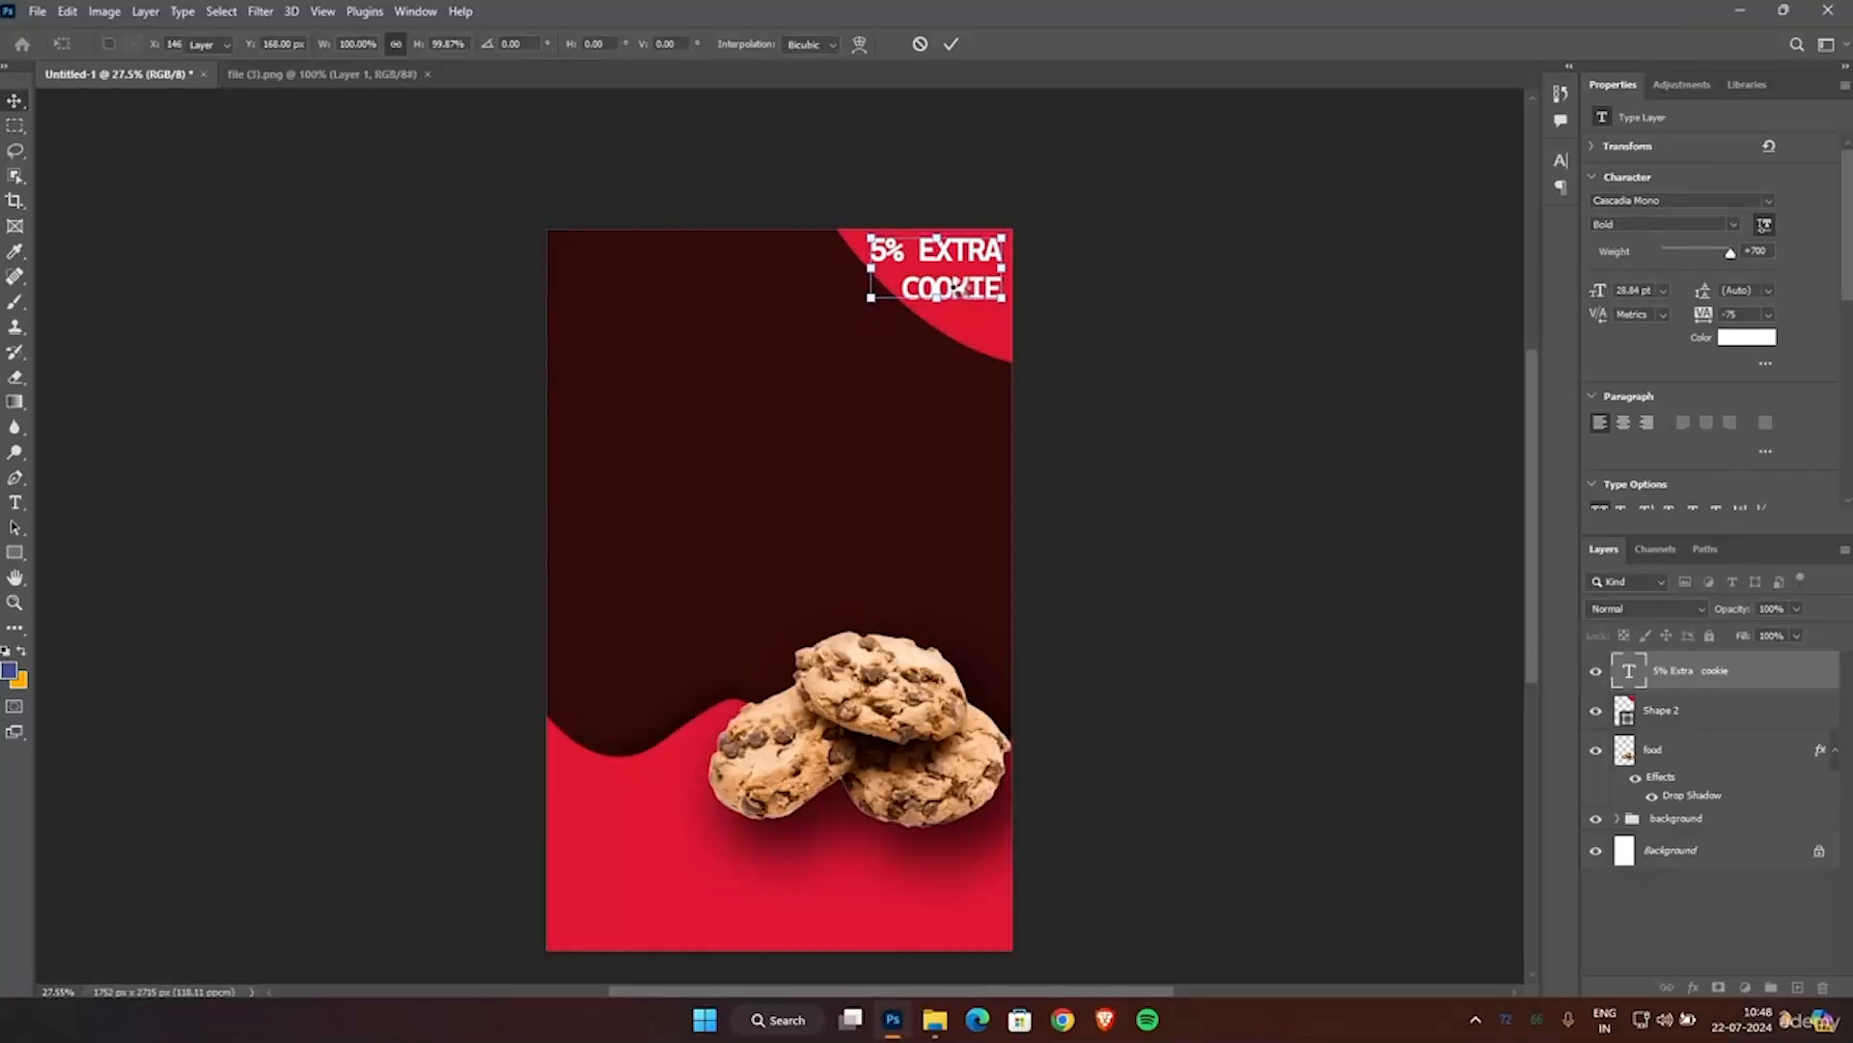
key("Return")
double_click(960, 288)
double_click(960, 287)
key("BackSpace")
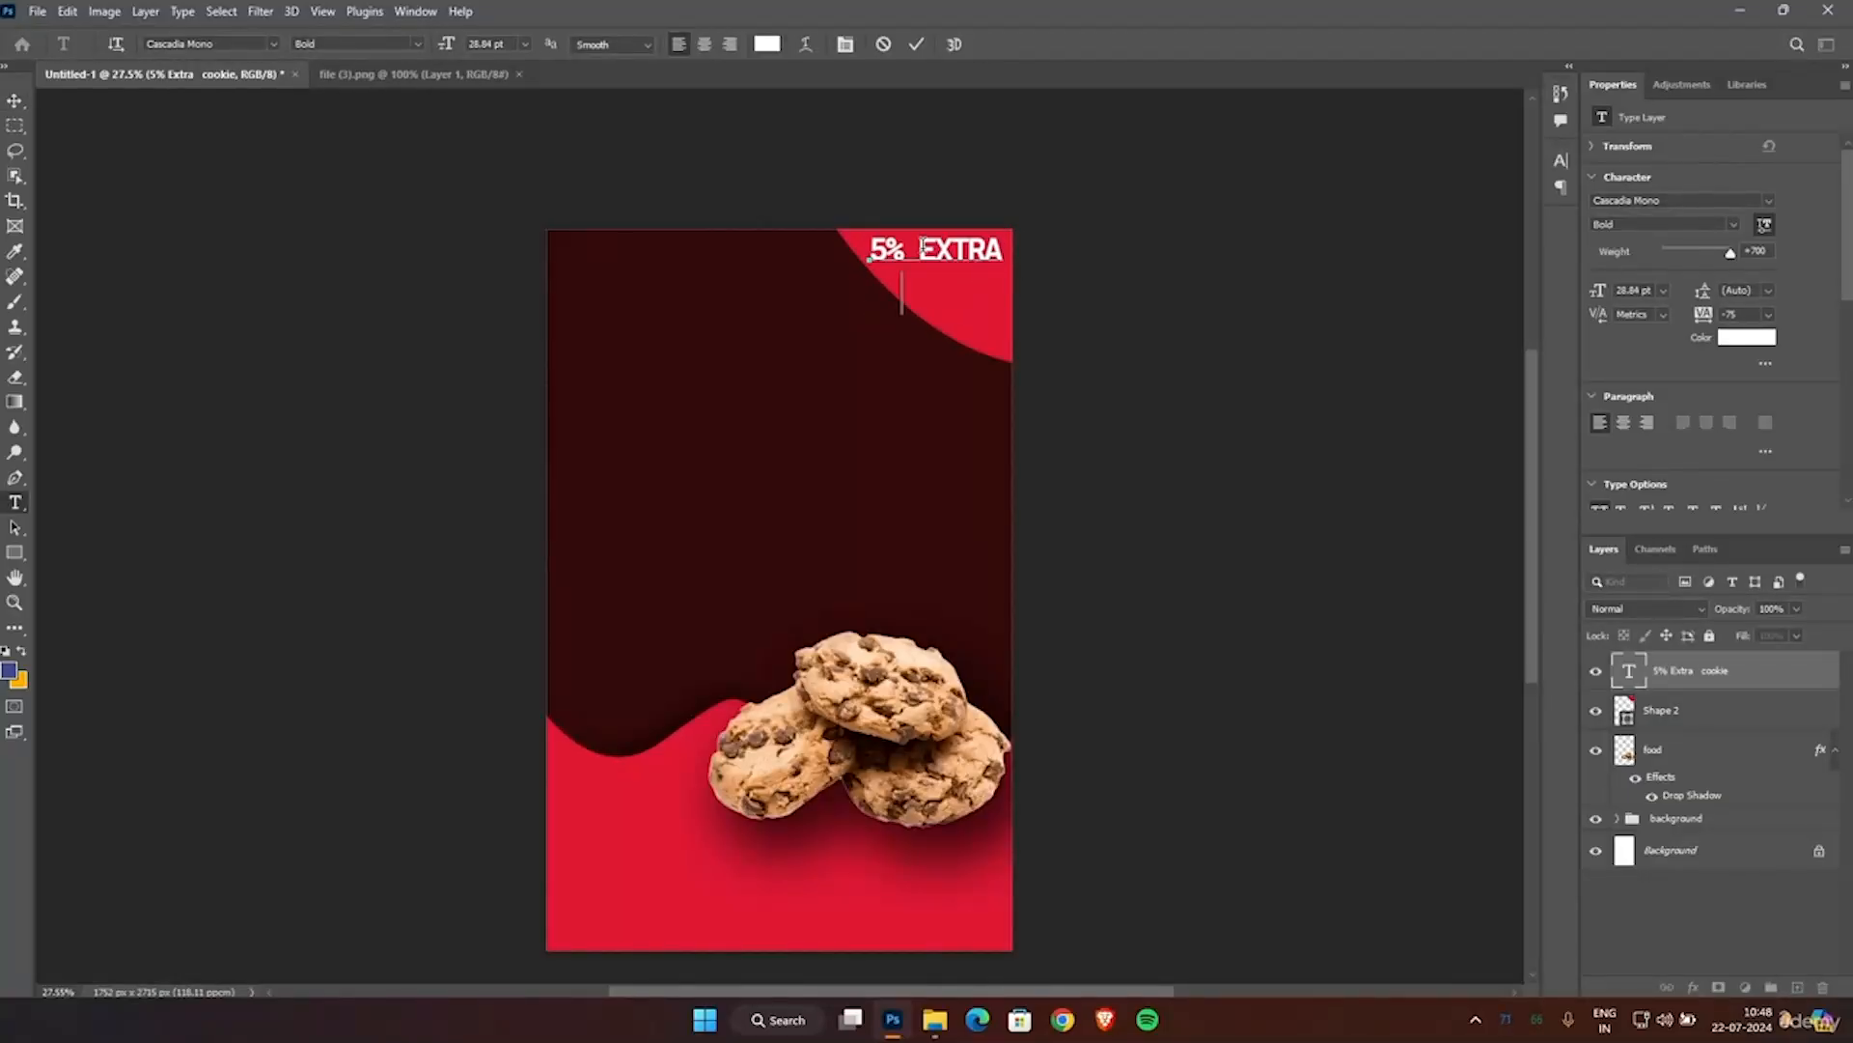
left_click(920, 249)
key("Return")
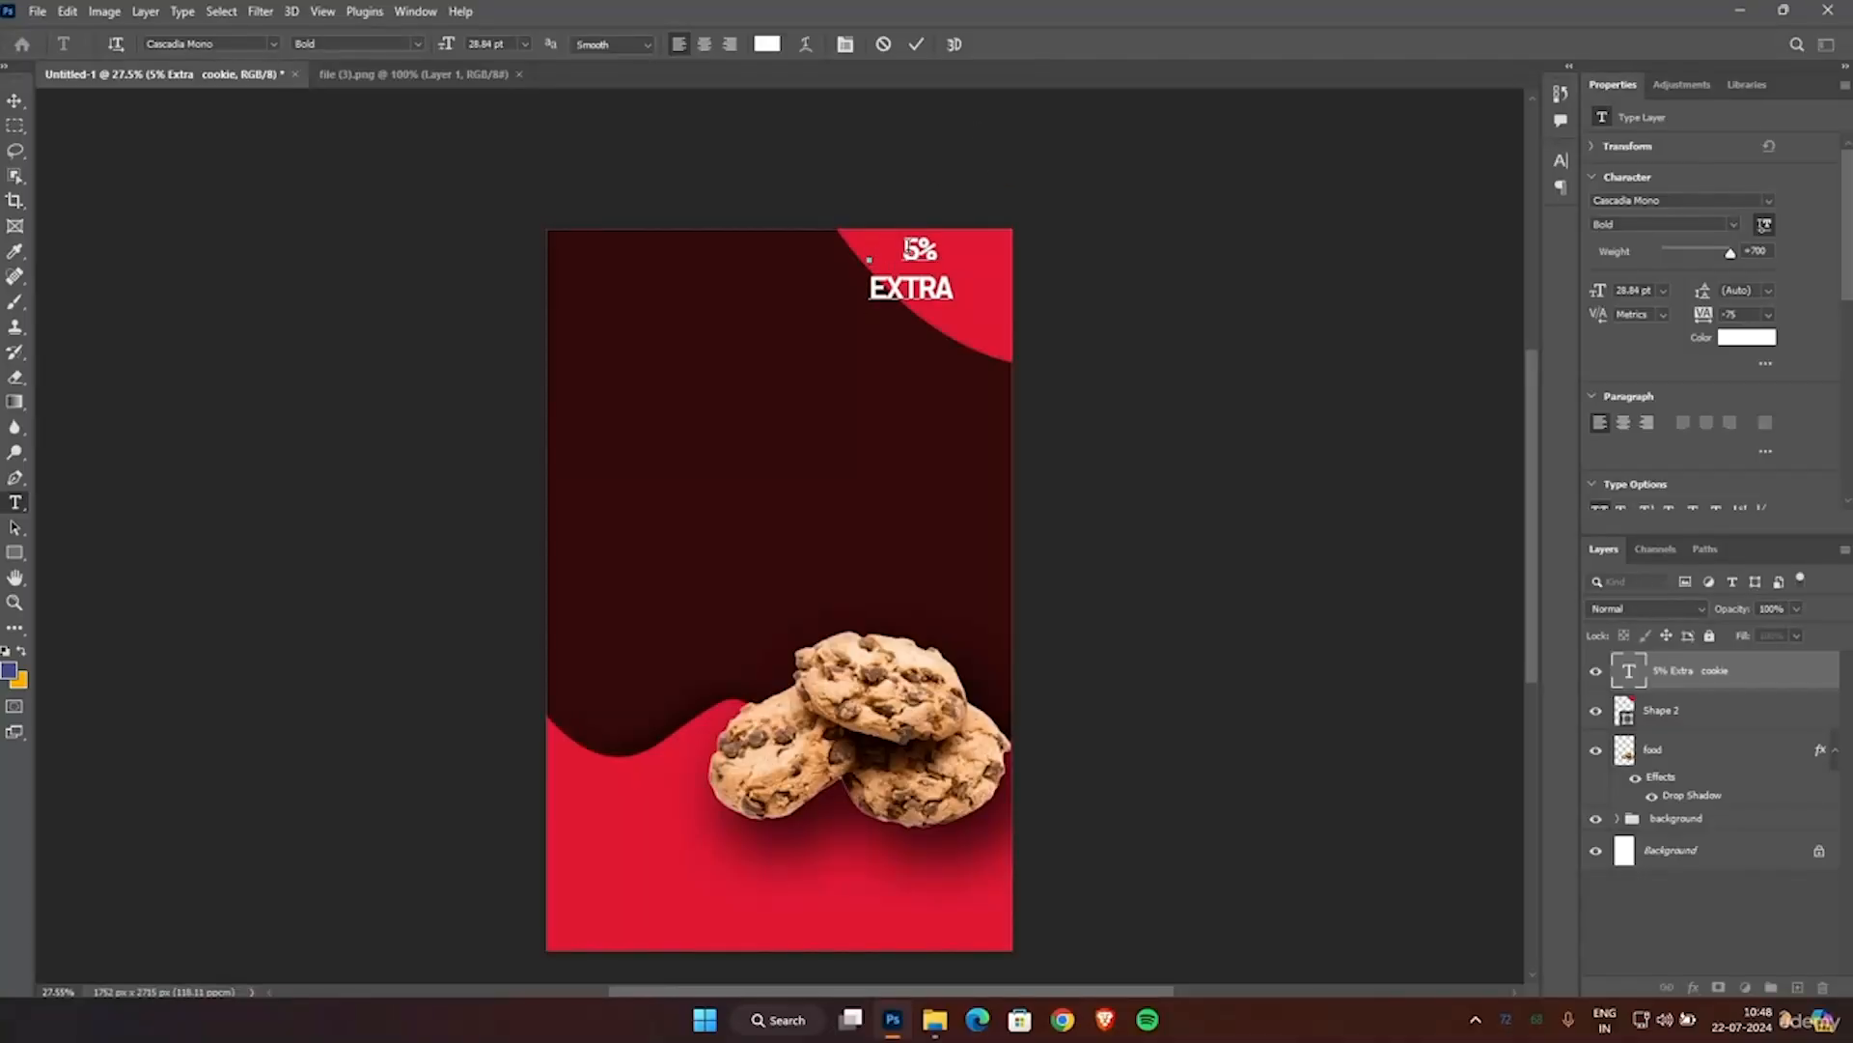
key("BackSpace")
left_click(917, 46)
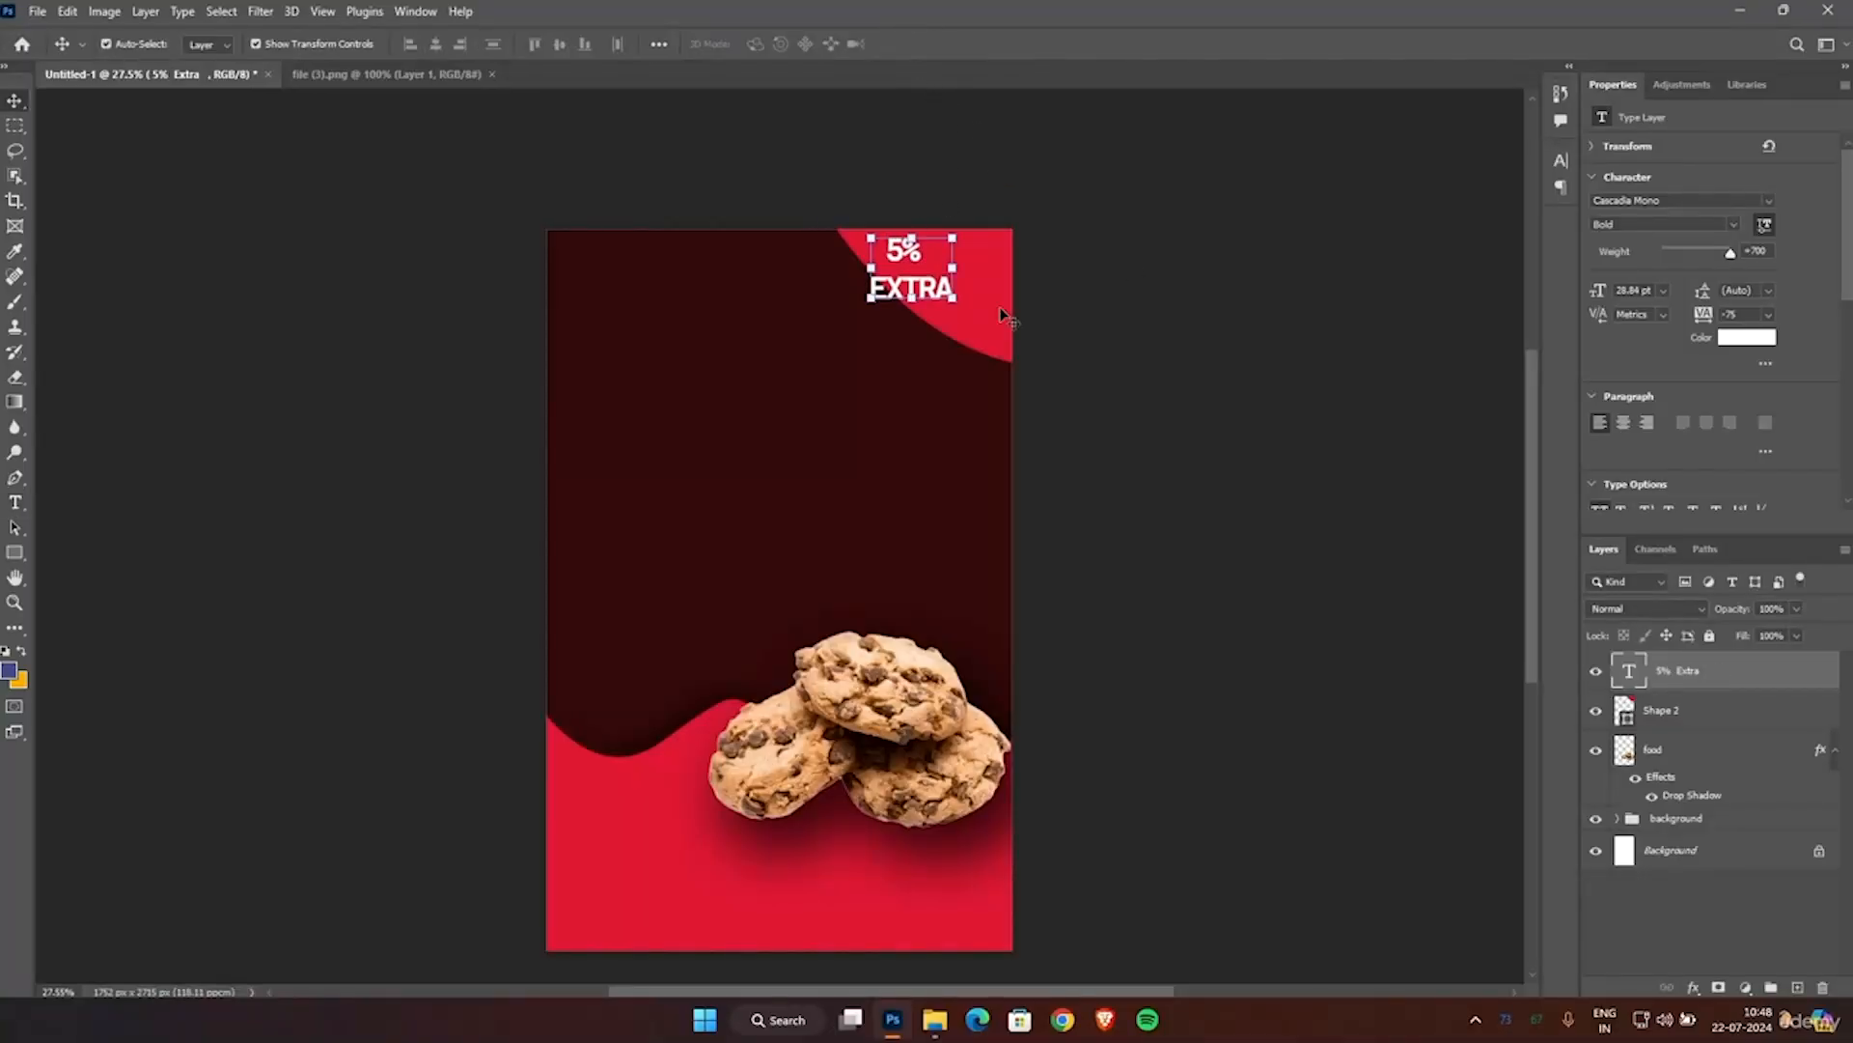
Enlarge the two-line 5% EXTRA text slightly and move it fully inside the red corner shape.
key("ctrl+t")
left_click_drag(960, 292, 975, 308)
left_click_drag(914, 306, 954, 284)
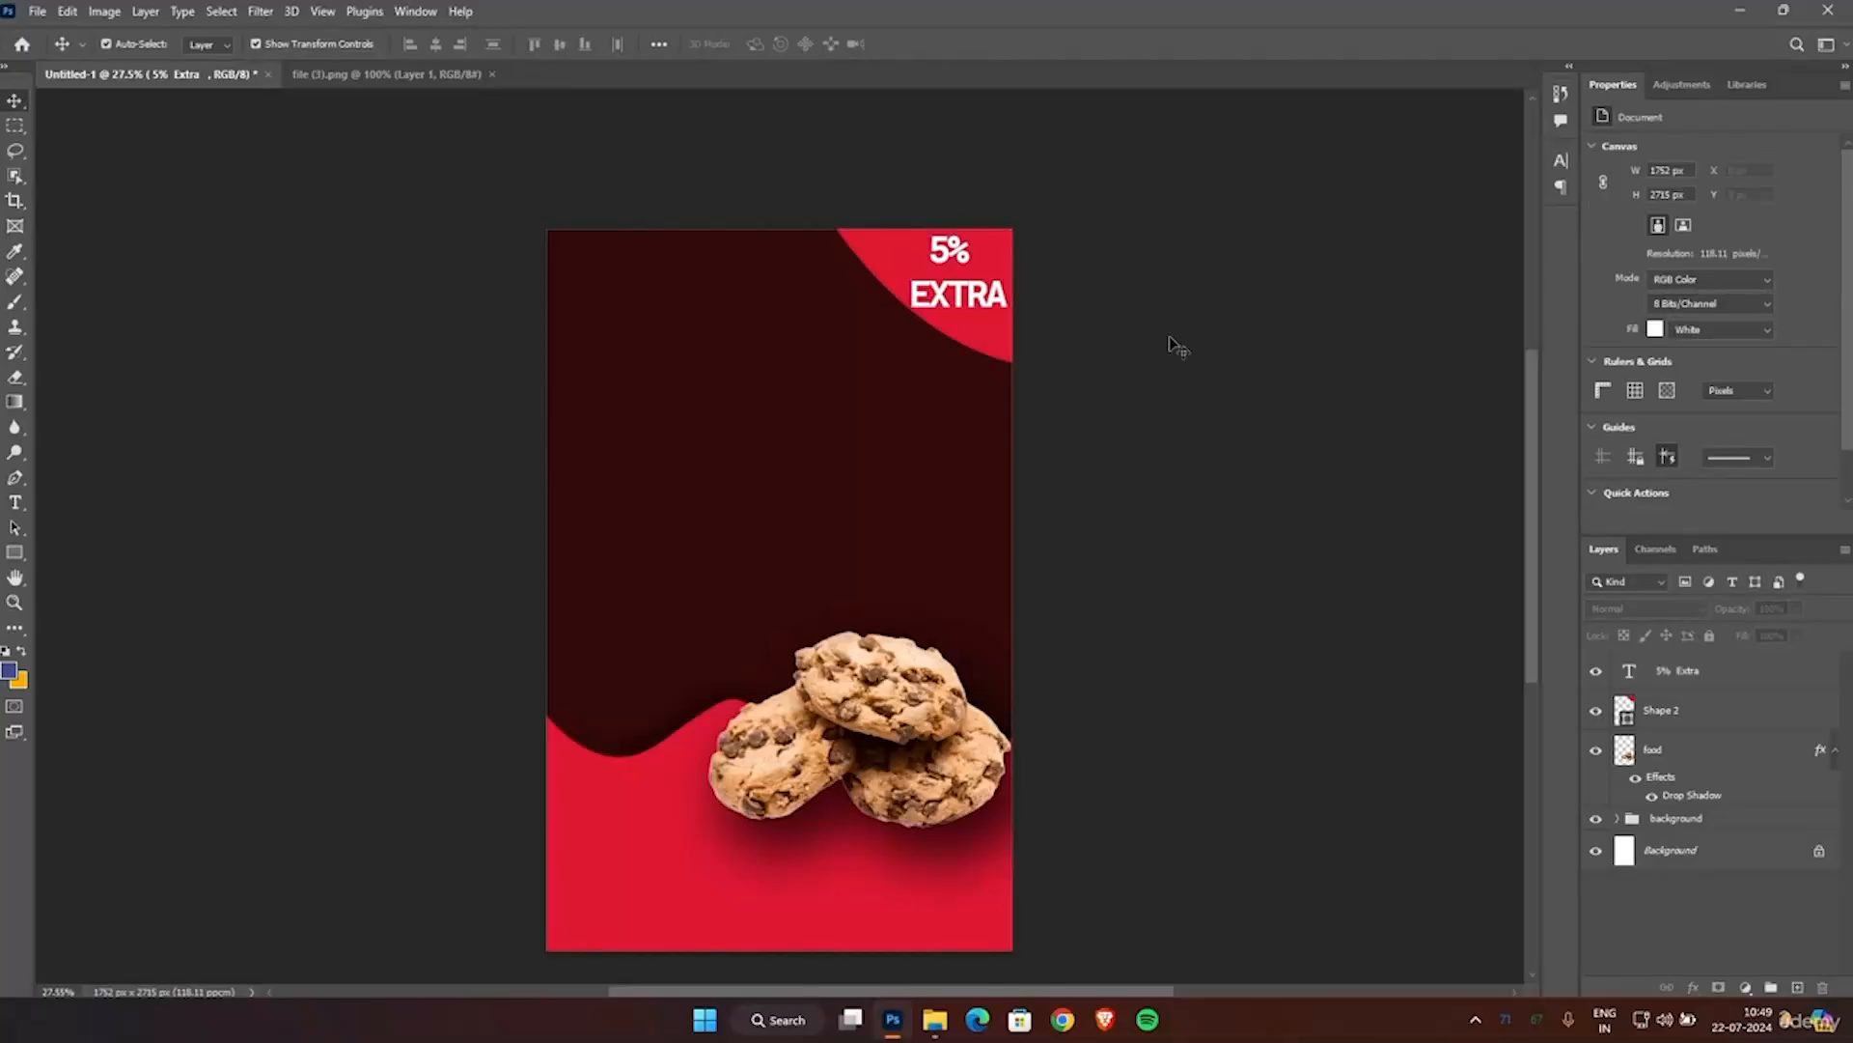
Add the title "SUPER CHOCOLATE" on two lines in the maroon area, in 36 pt Cascadia Mono Bold.
left_click(17, 503)
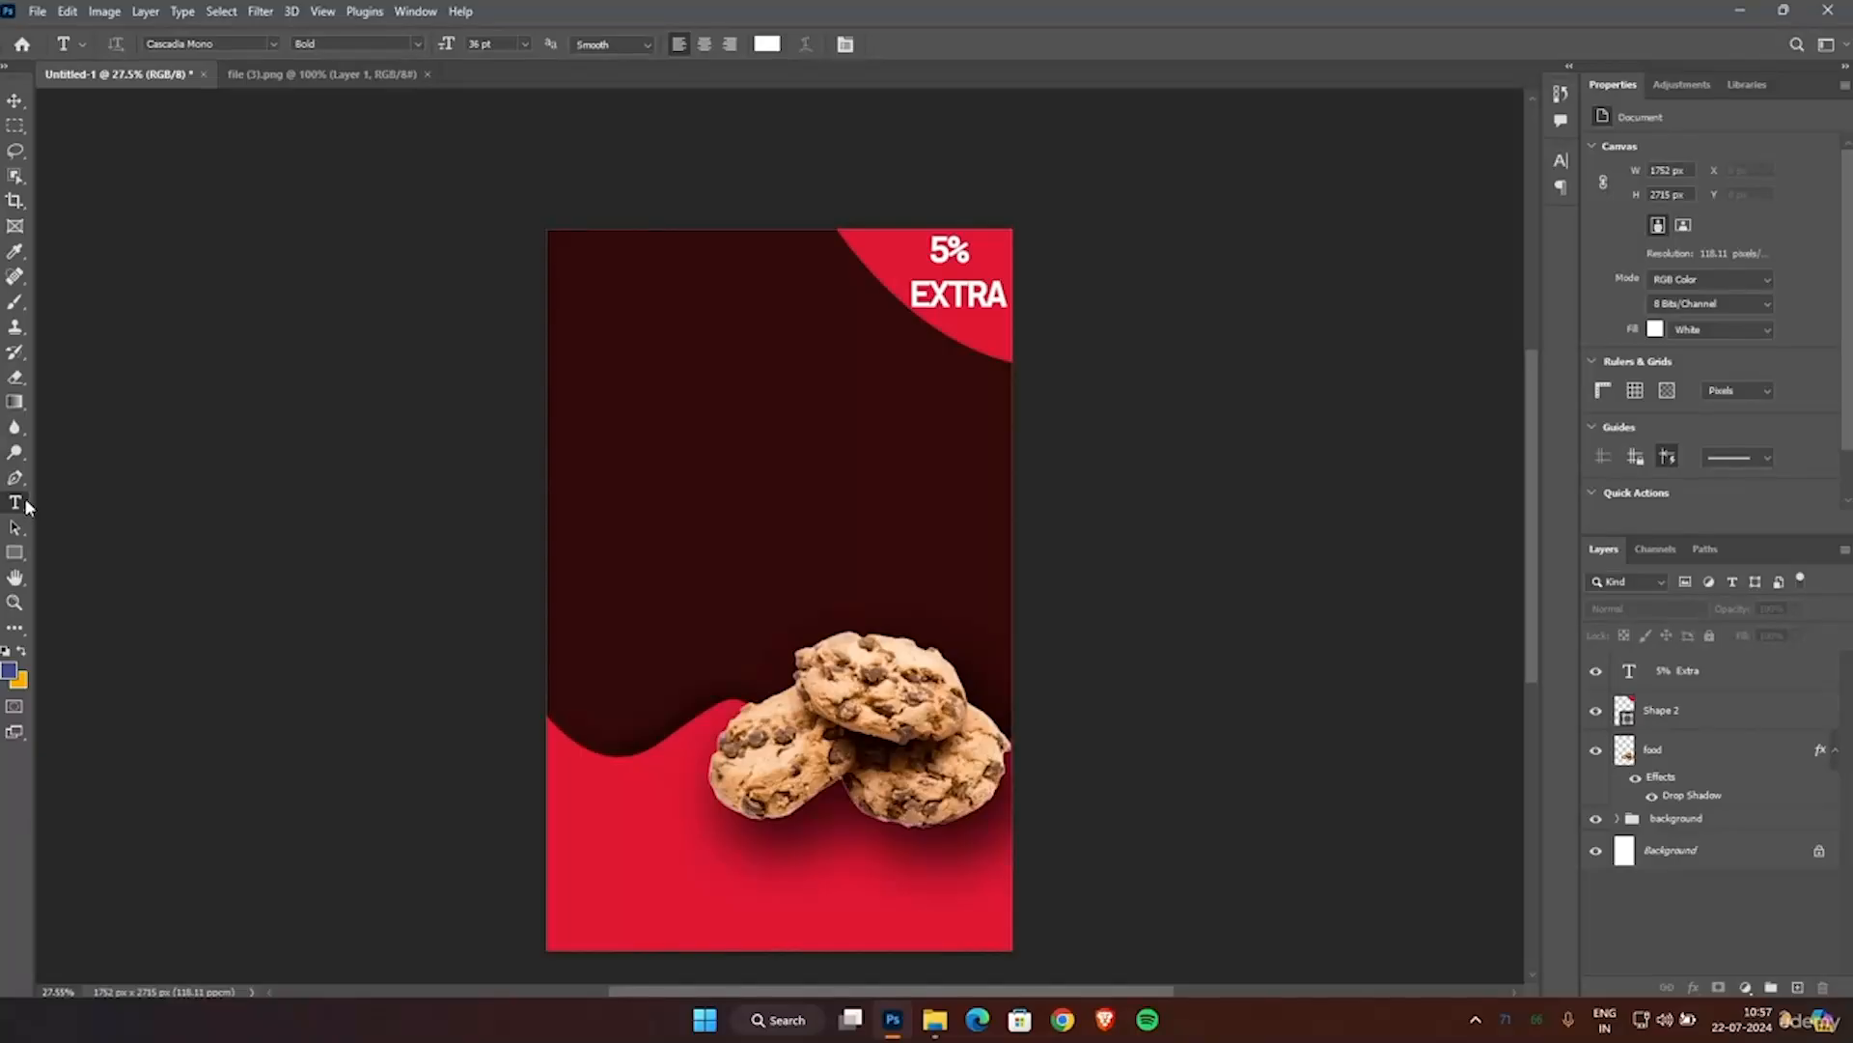
left_click(709, 443)
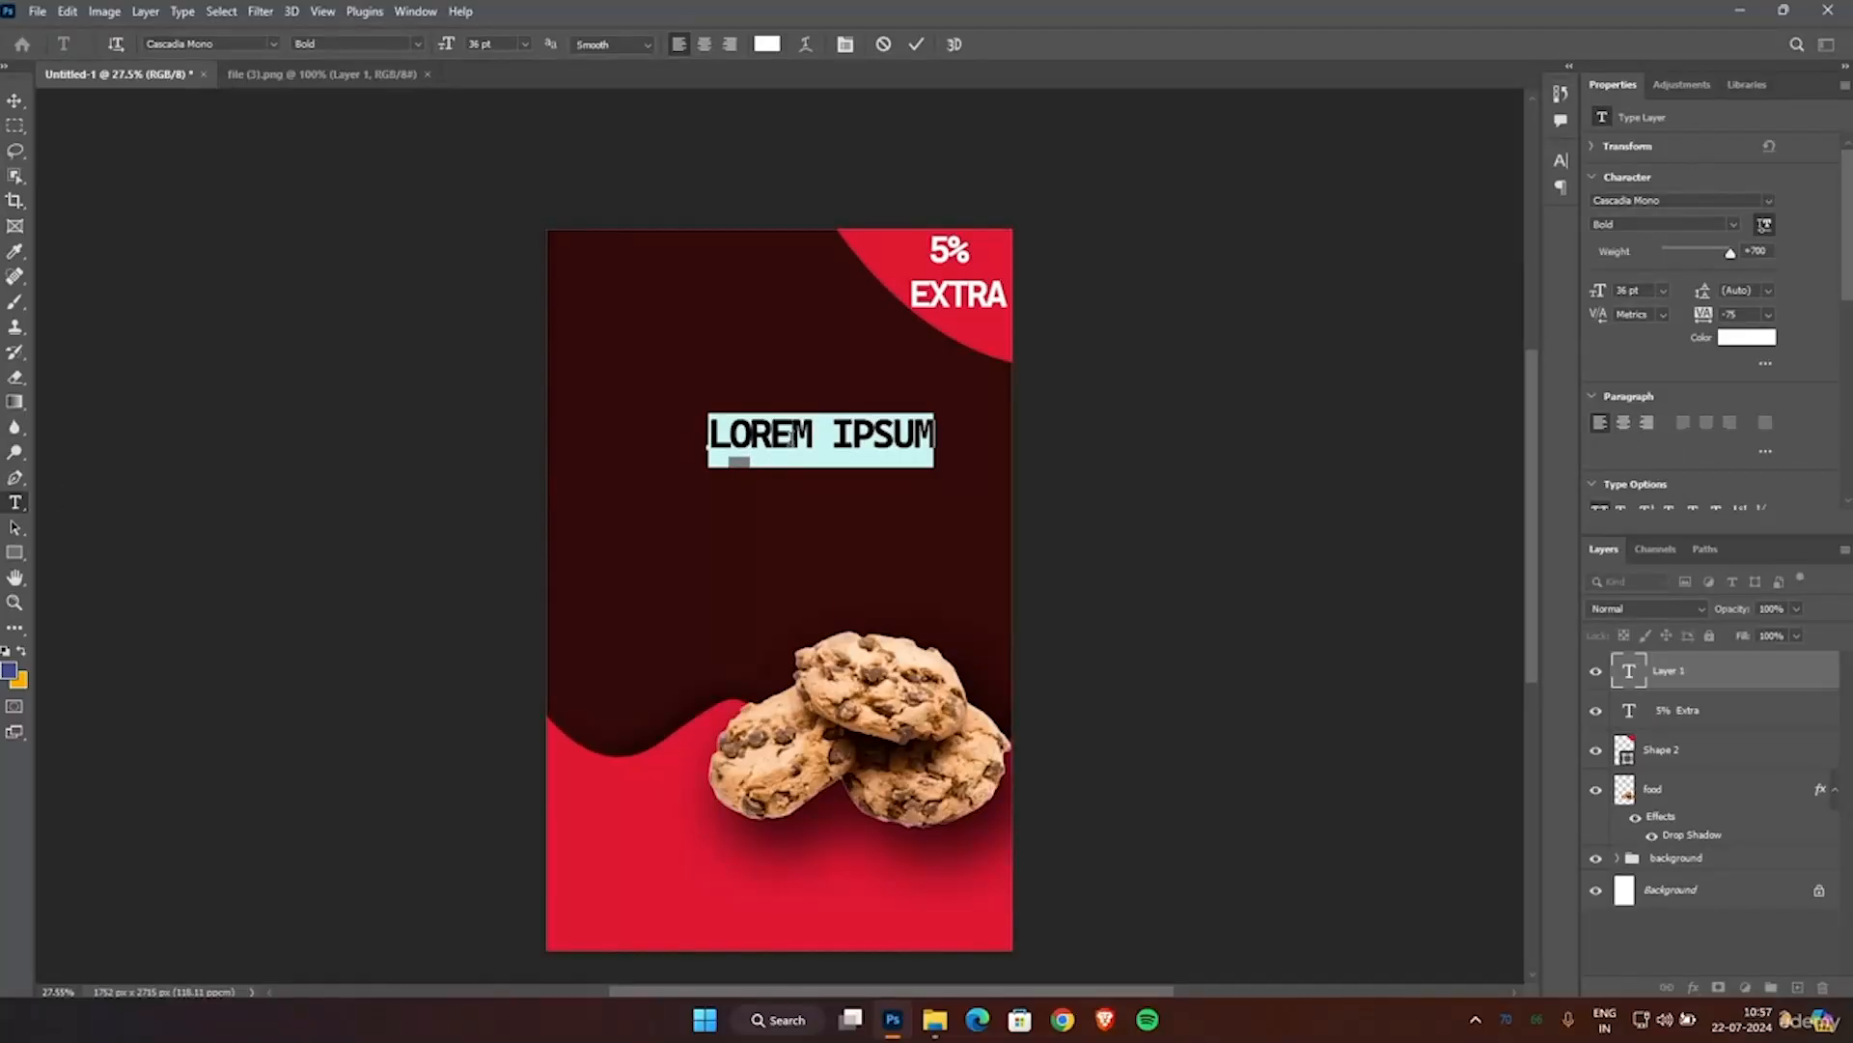
type("SU")
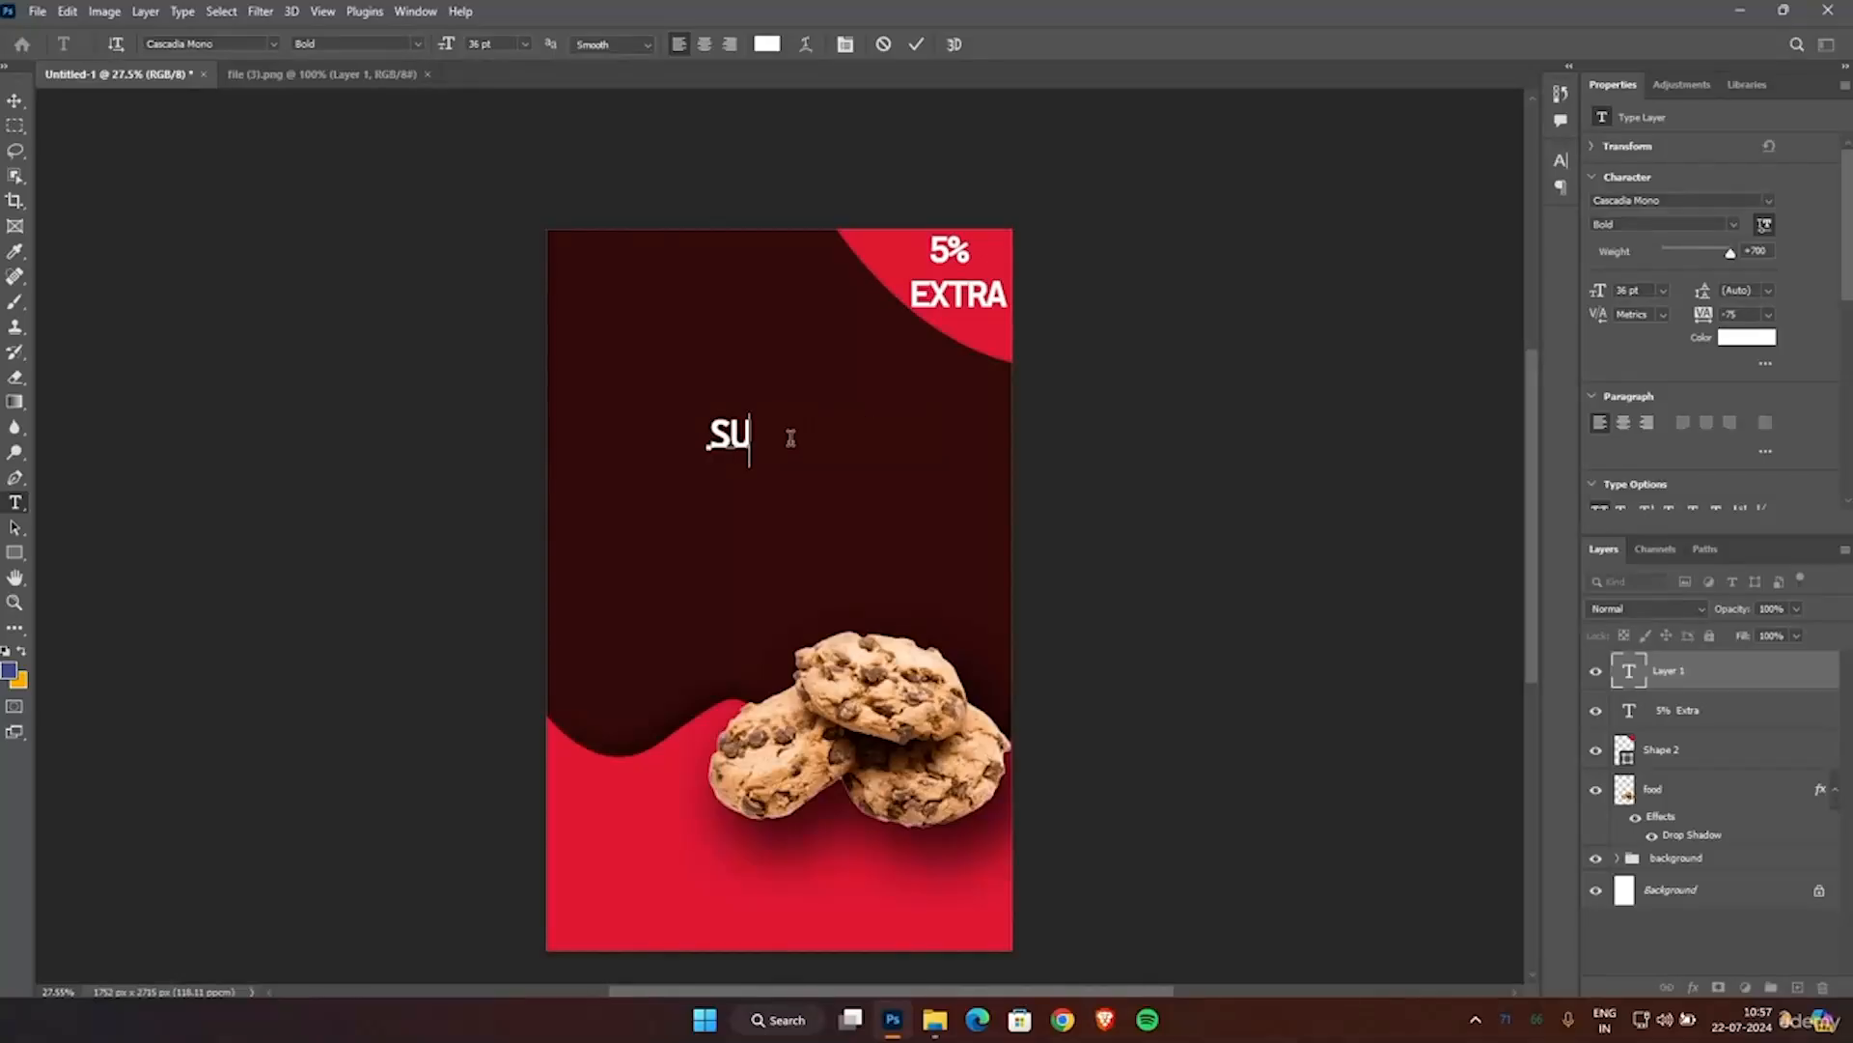
type("PER ")
type("CHOCO")
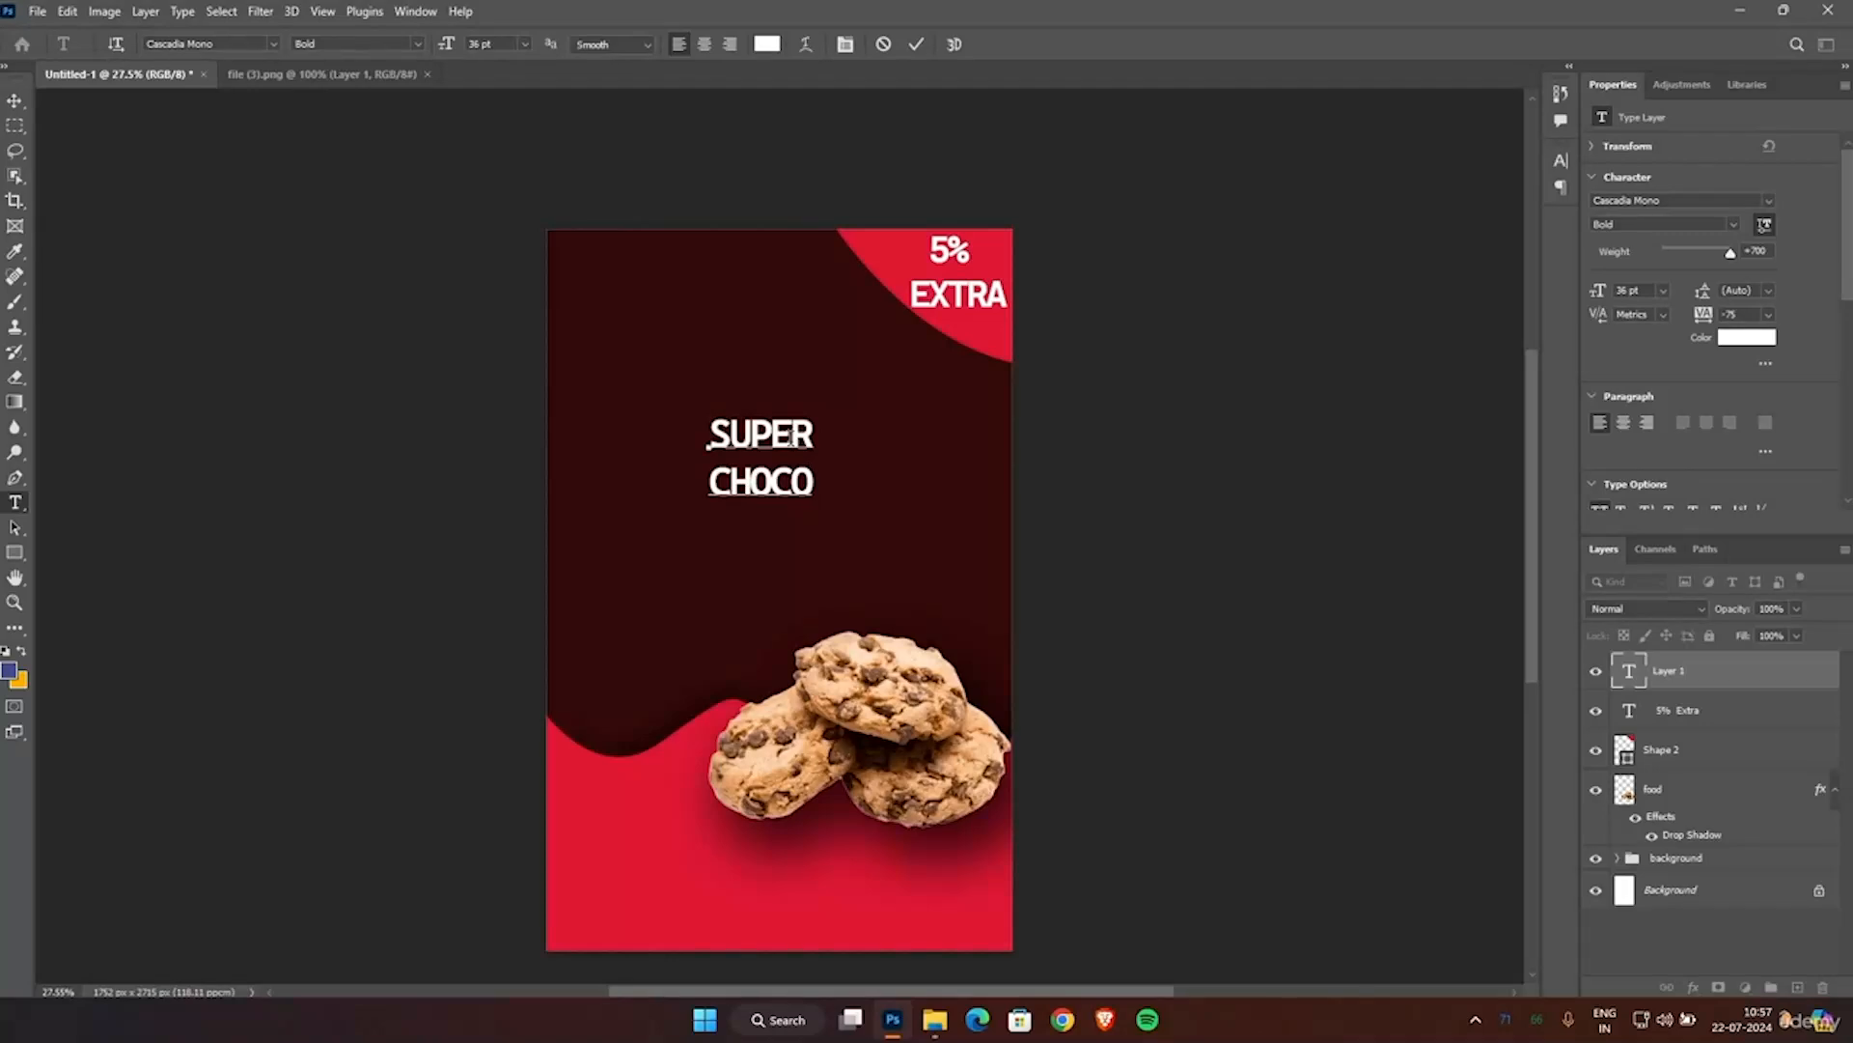
type("CHOCOLATE")
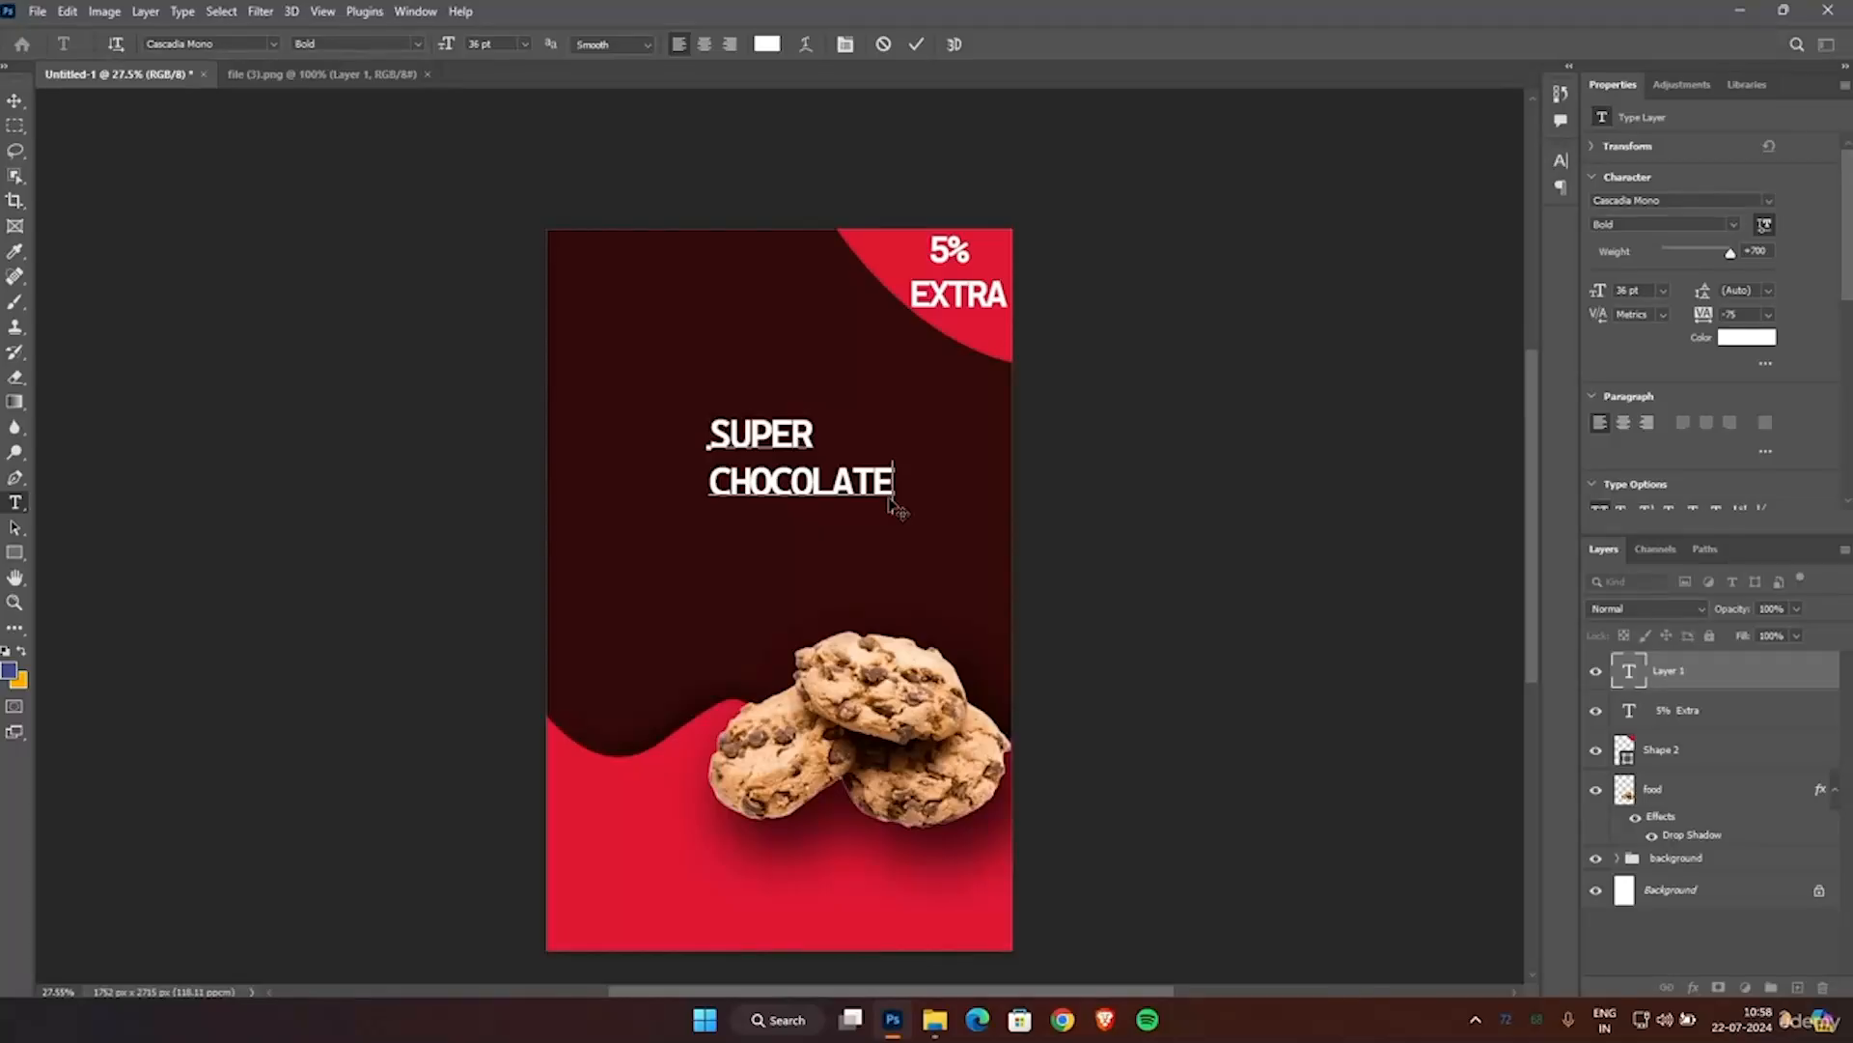
Center-align the SUPER CHOCOLATE title, set its font to History Begin Demo and commit the text.
key("ctrl+a")
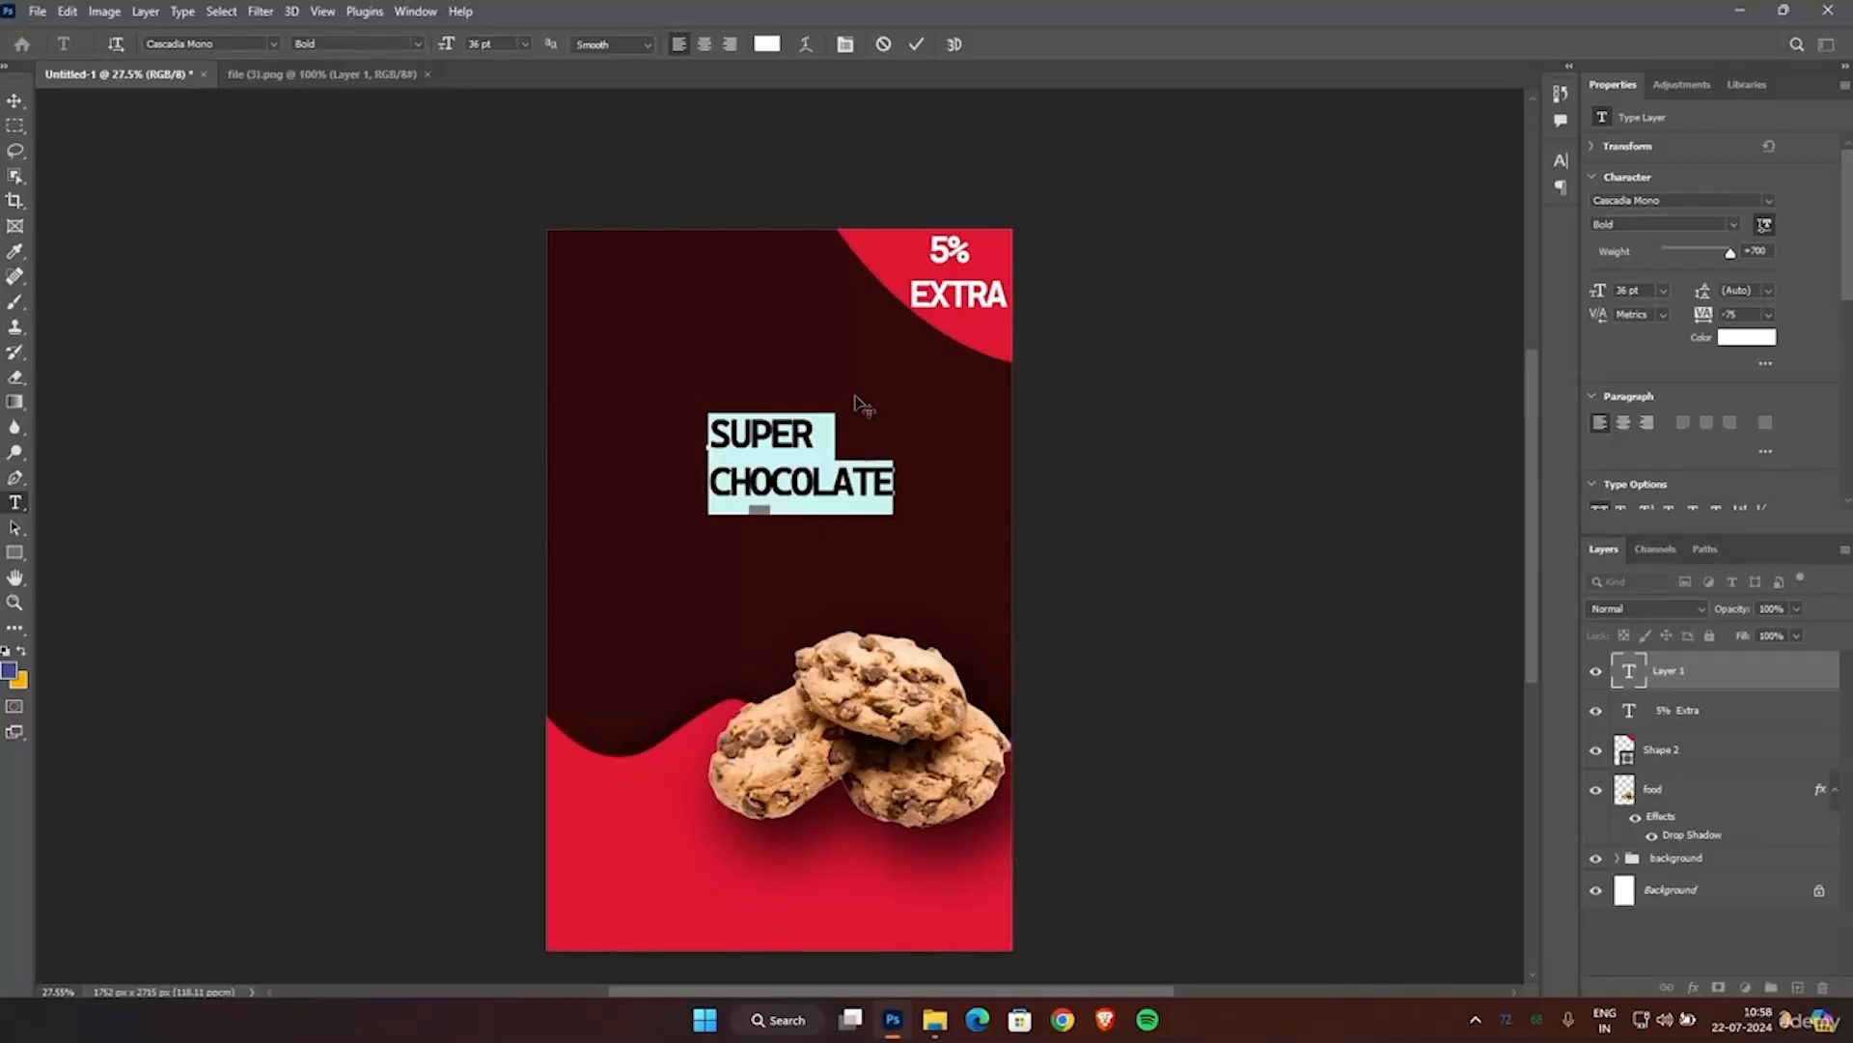
left_click(704, 45)
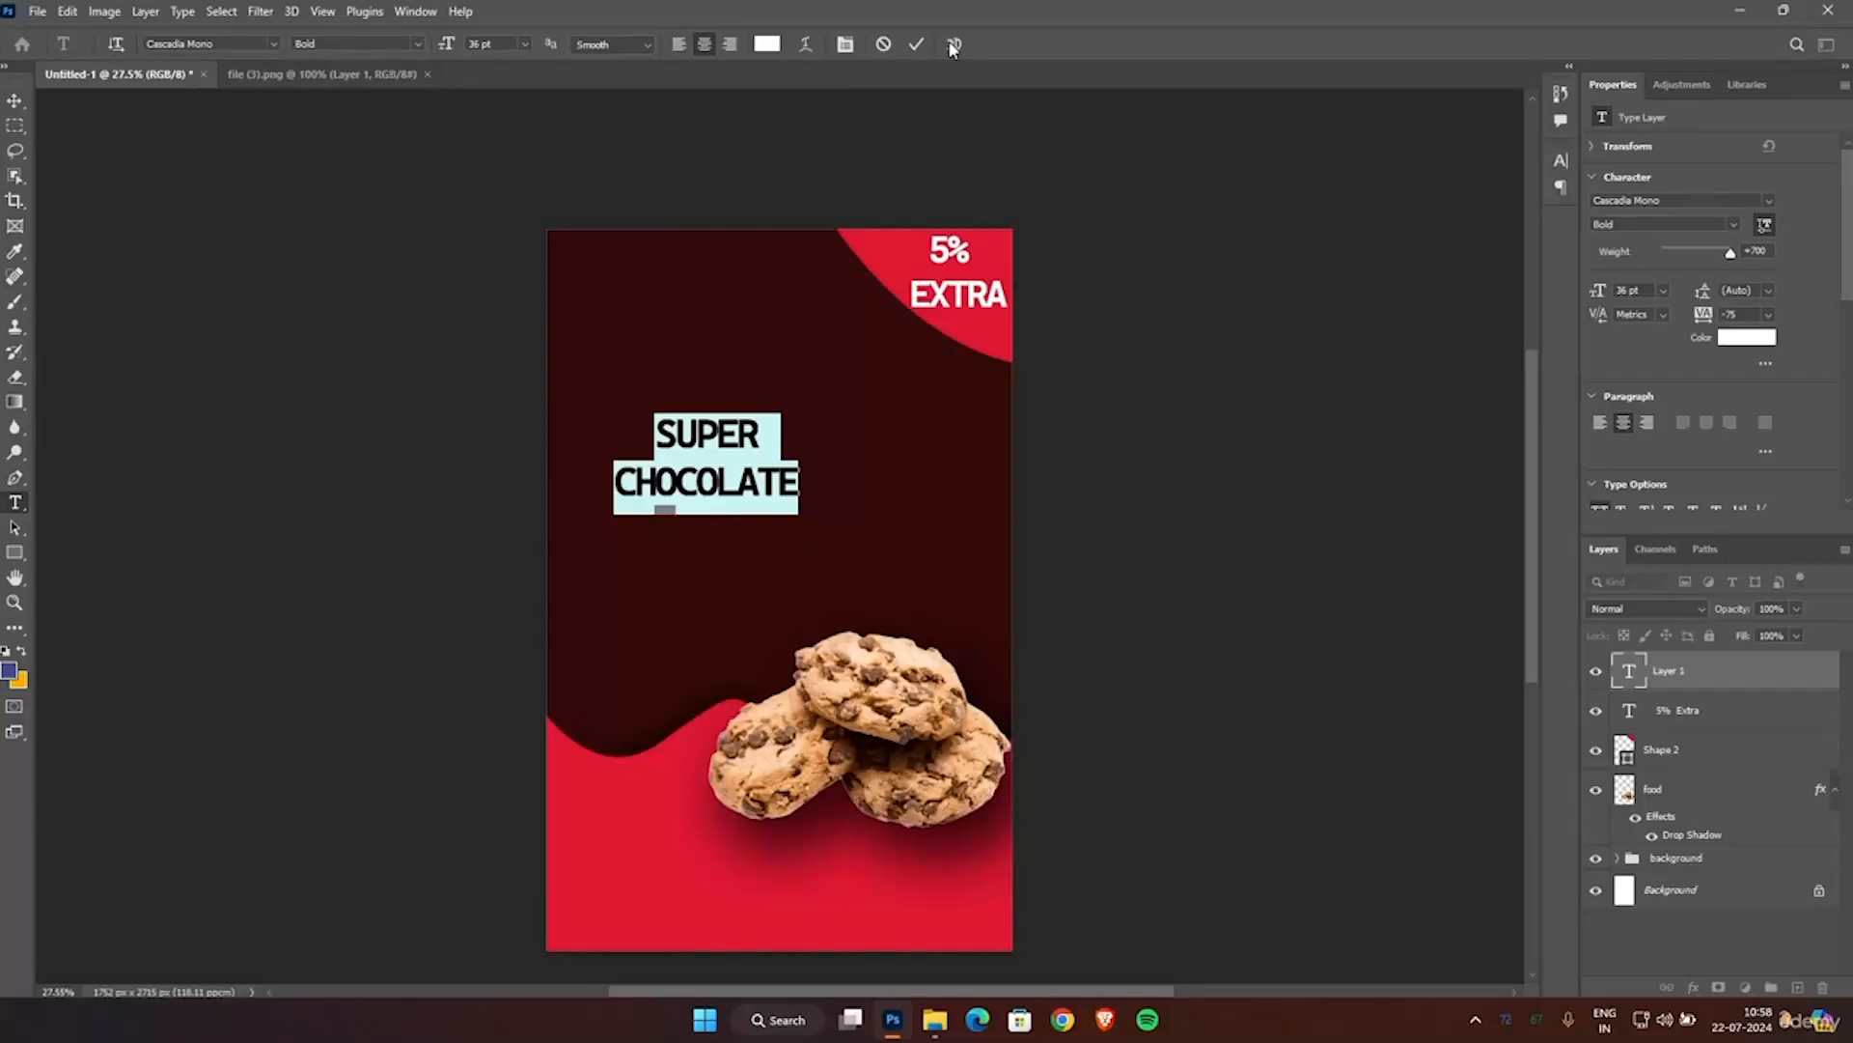
left_click(269, 44)
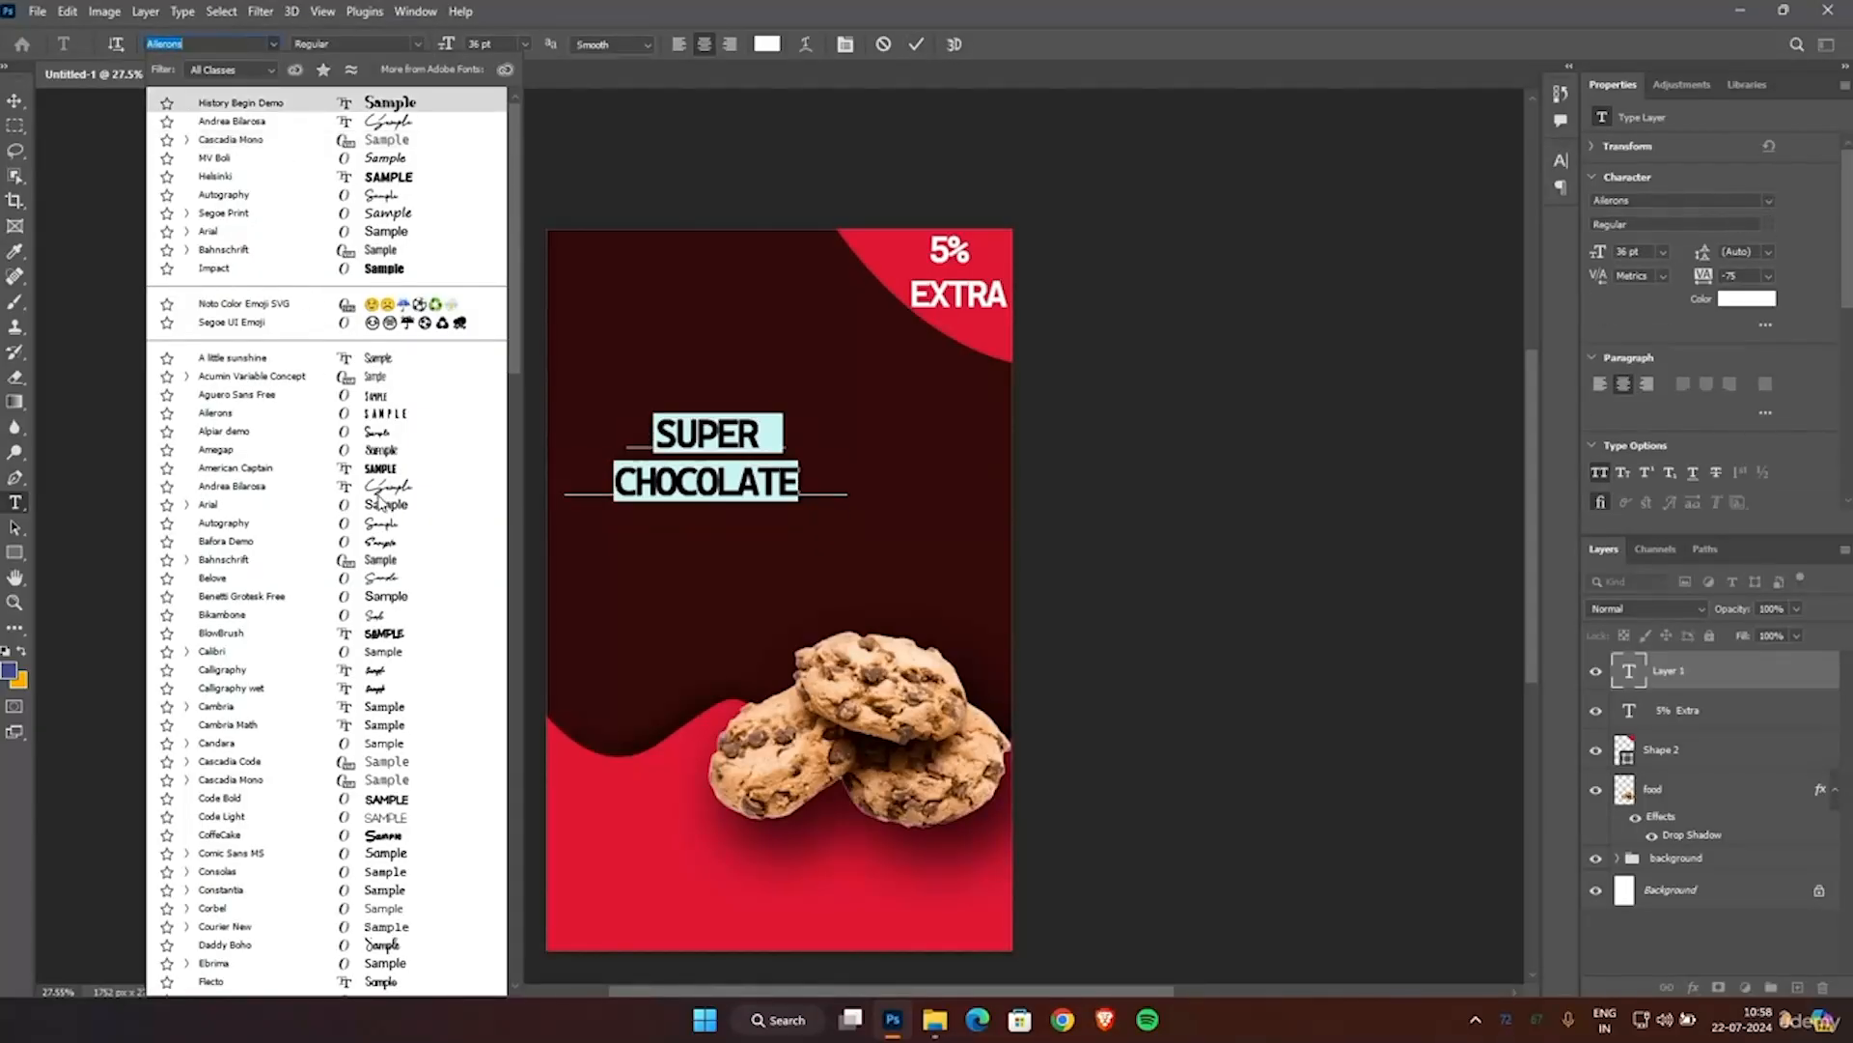
left_click(404, 110)
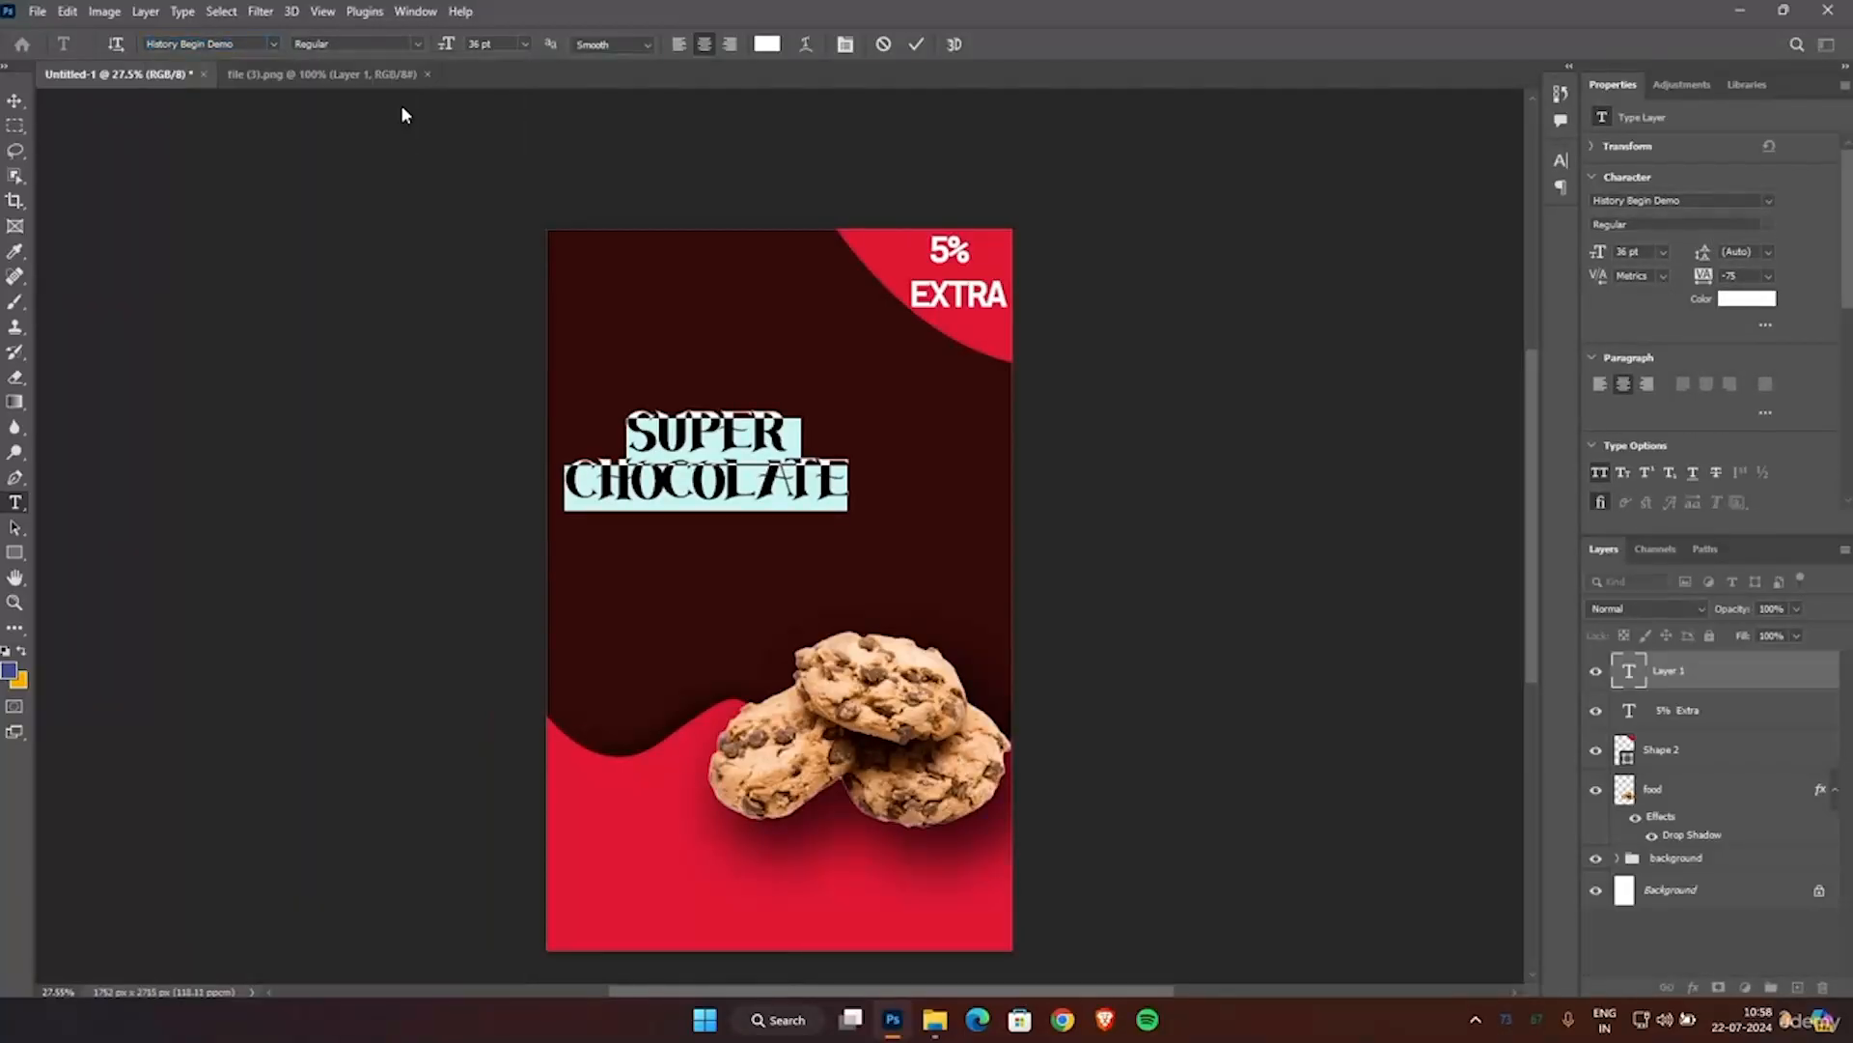
left_click(917, 44)
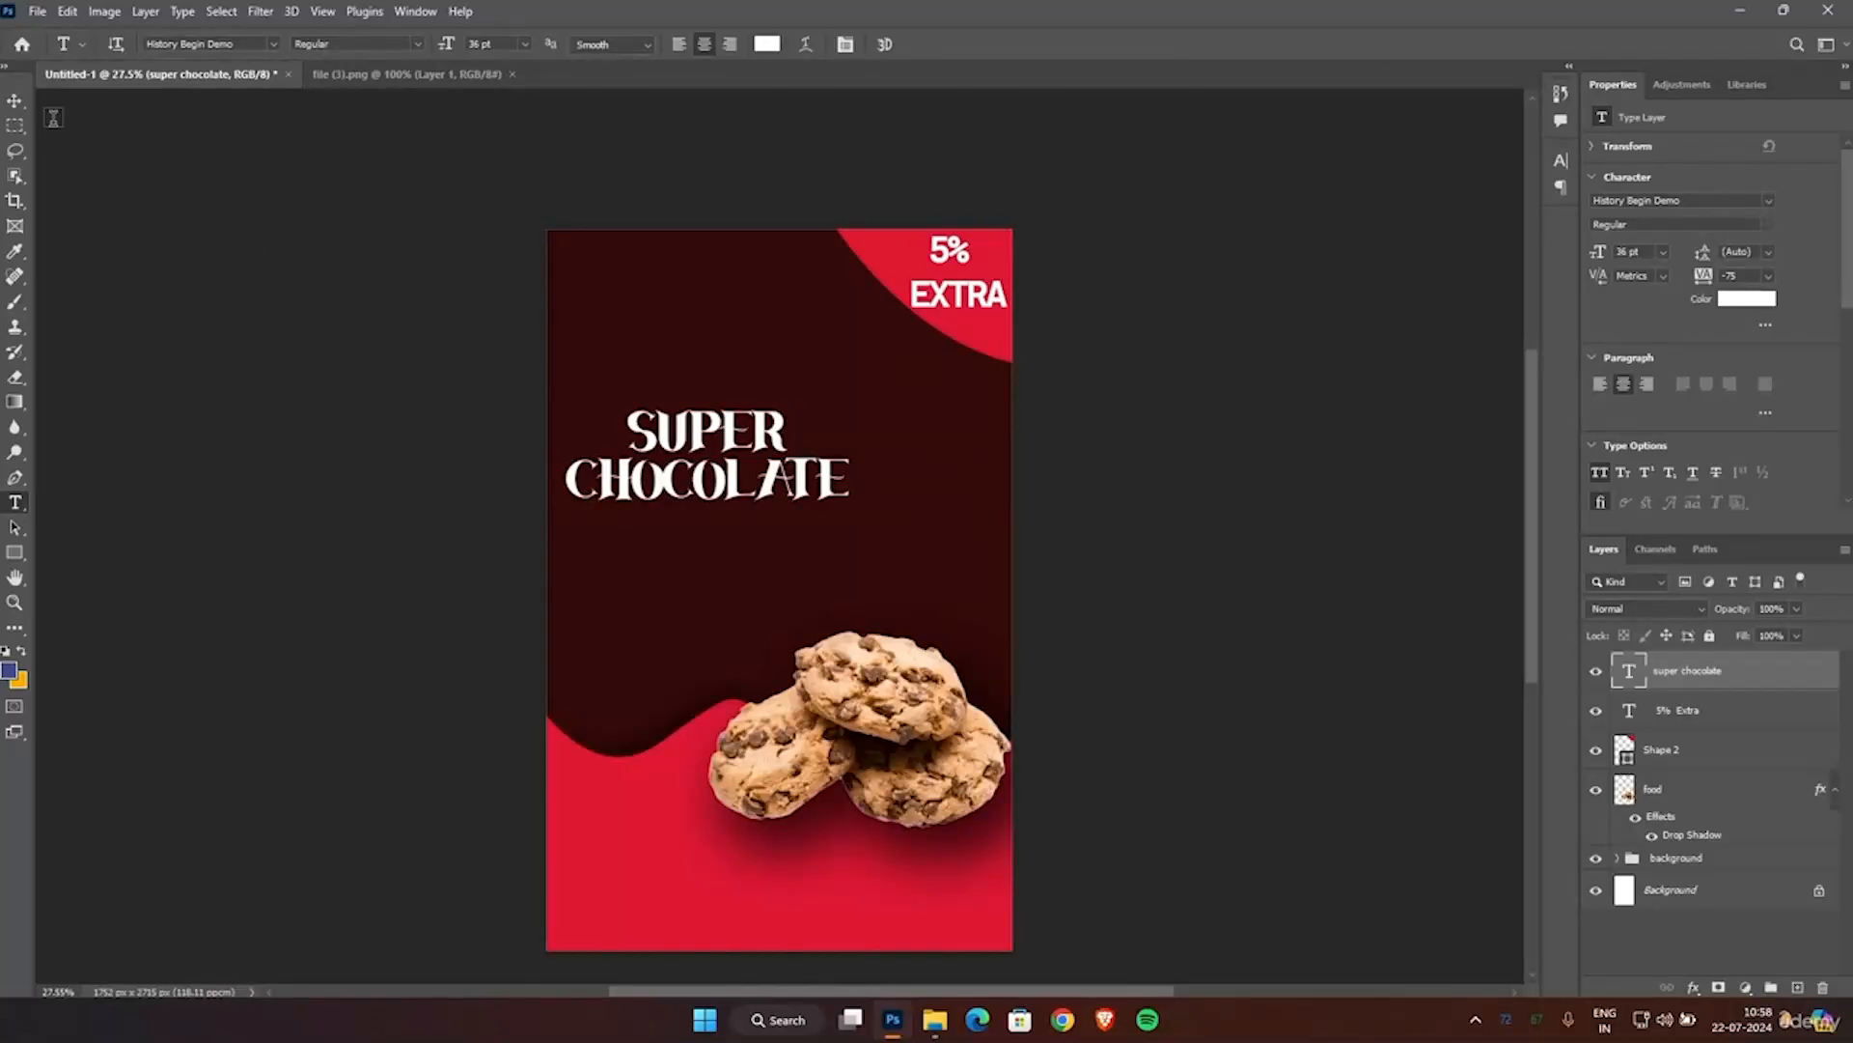
Scale the SUPER CHOCOLATE title to about 113% and center it on the poster at X about 881 px, Y 910 px.
left_click(17, 104)
left_click_drag(683, 462, 756, 478)
left_click_drag(638, 425, 600, 411)
mouse_move(755, 484)
left_mouse_down()
mouse_move(839, 488)
mouse_move(749, 489)
mouse_move(786, 492)
left_mouse_up()
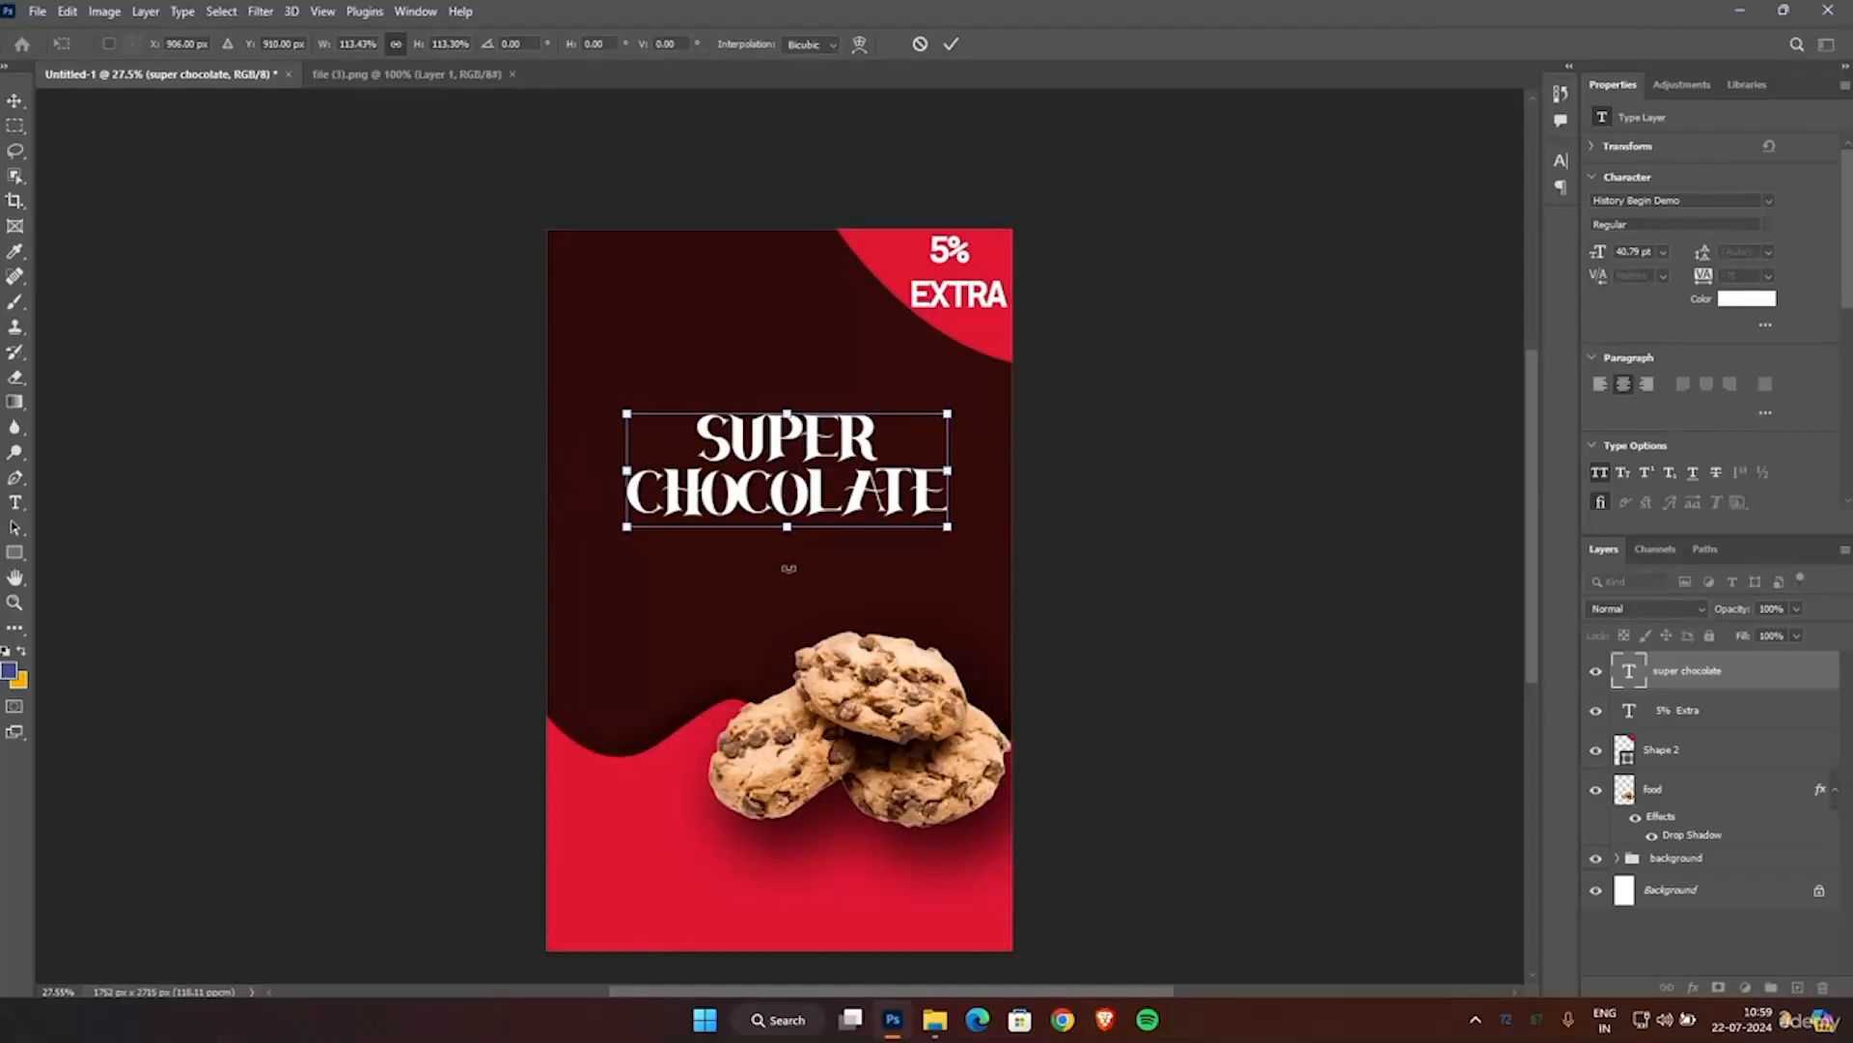
key("Left")
key("Left")
key("Left")
key("Left")
key("Left")
key("Left")
key("Left")
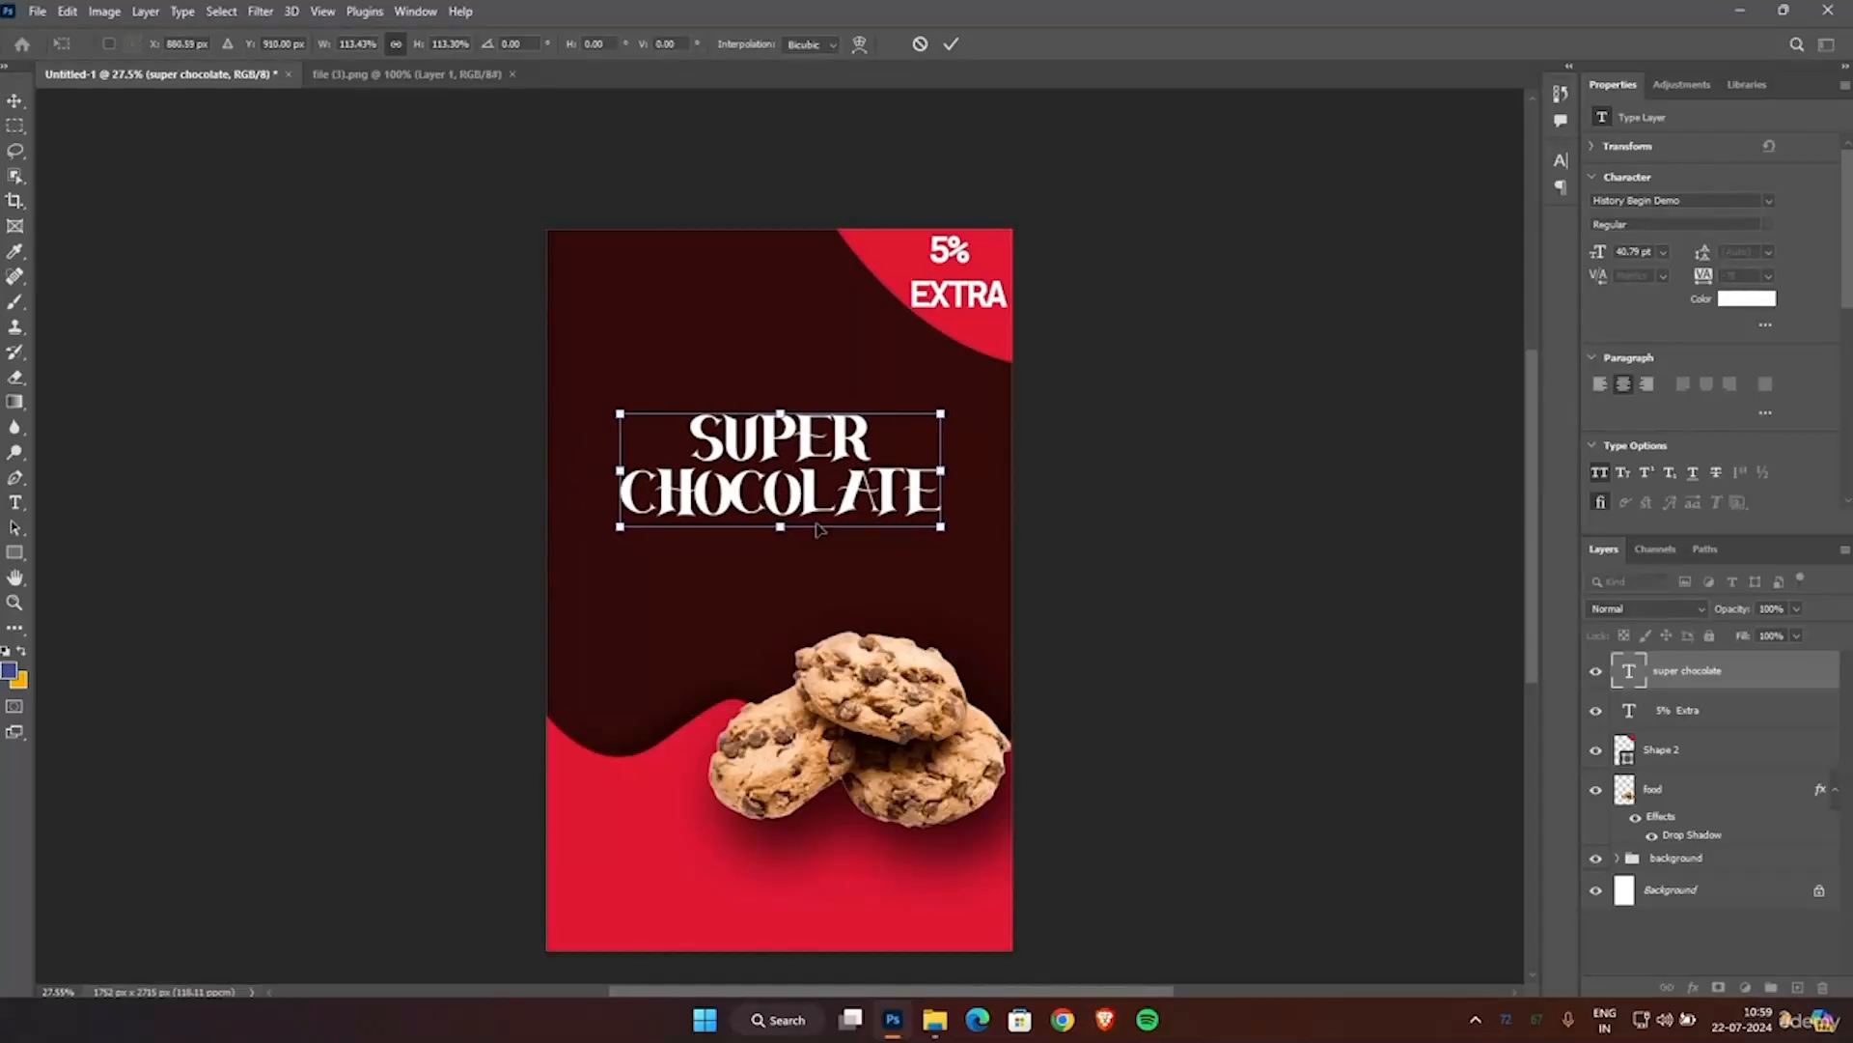
key("Return")
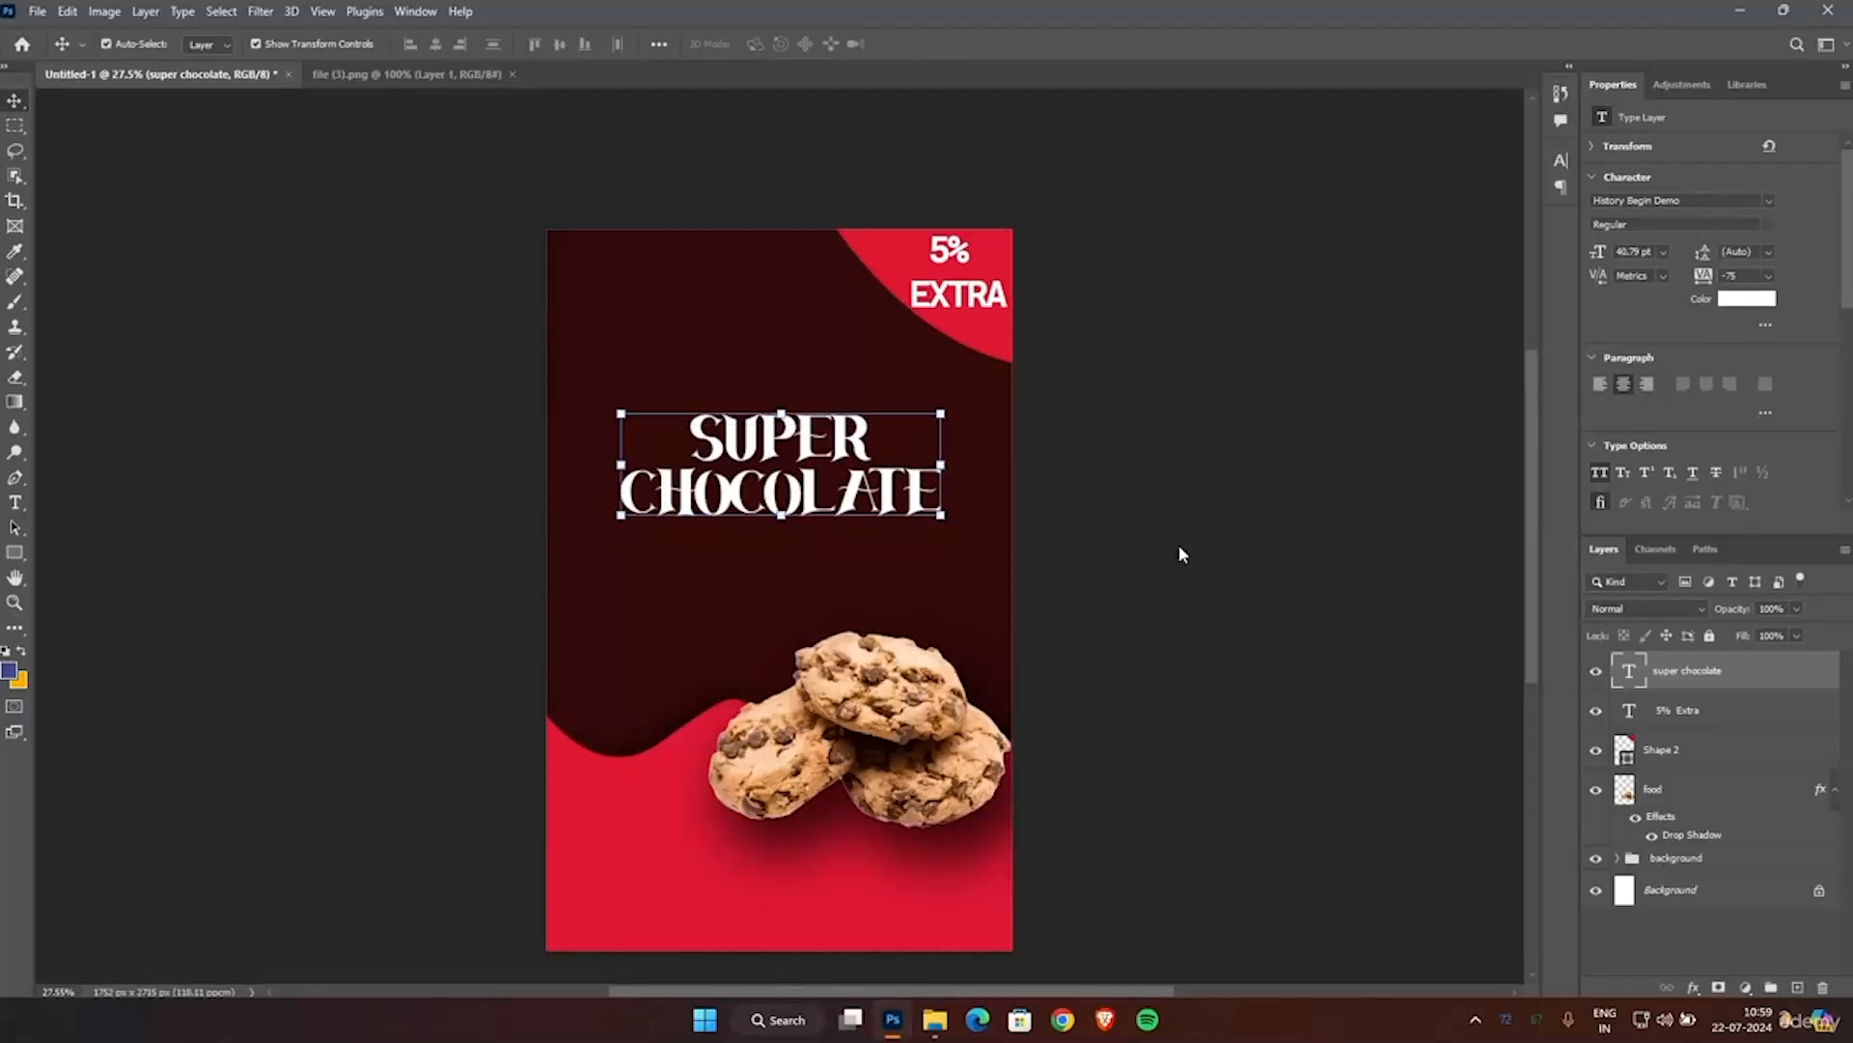
left_click(1245, 571)
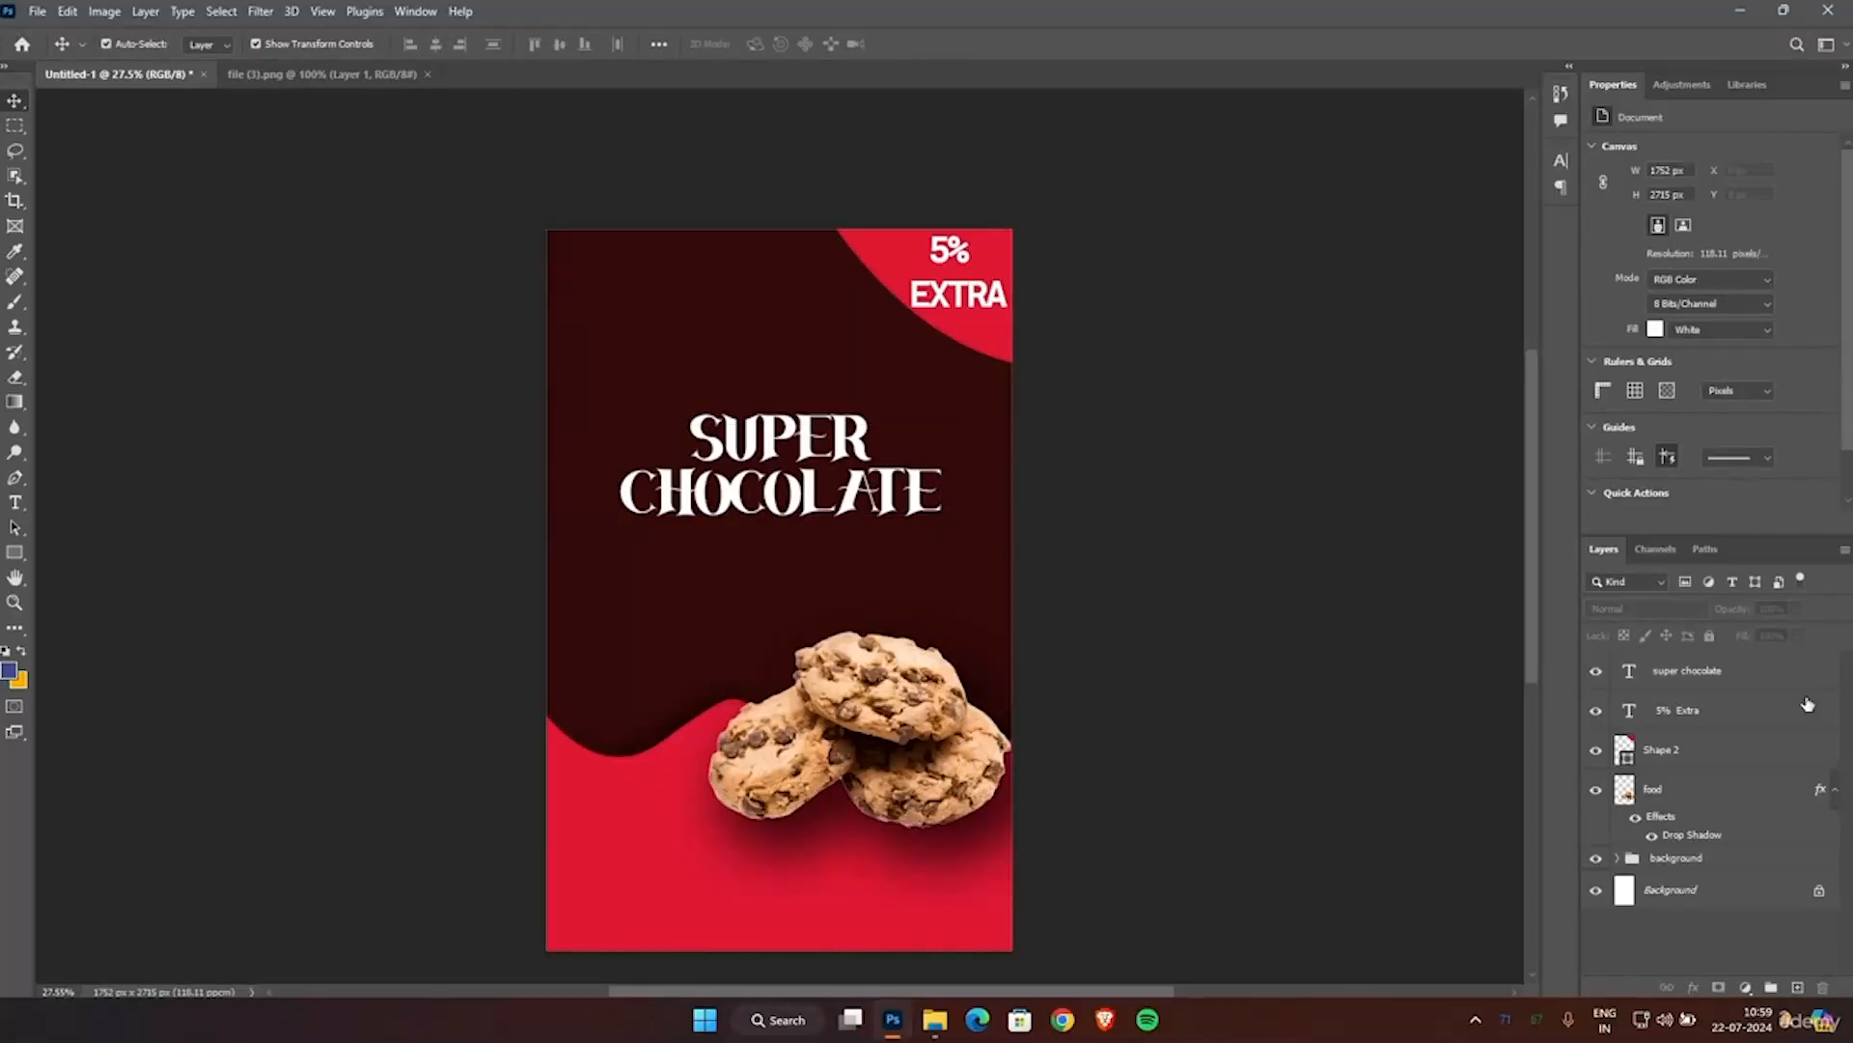
Add an outside stroke of 40 px to the SUPER CHOCOLATE title and lower the stroke's opacity.
left_click(1681, 676)
right_click(1681, 675)
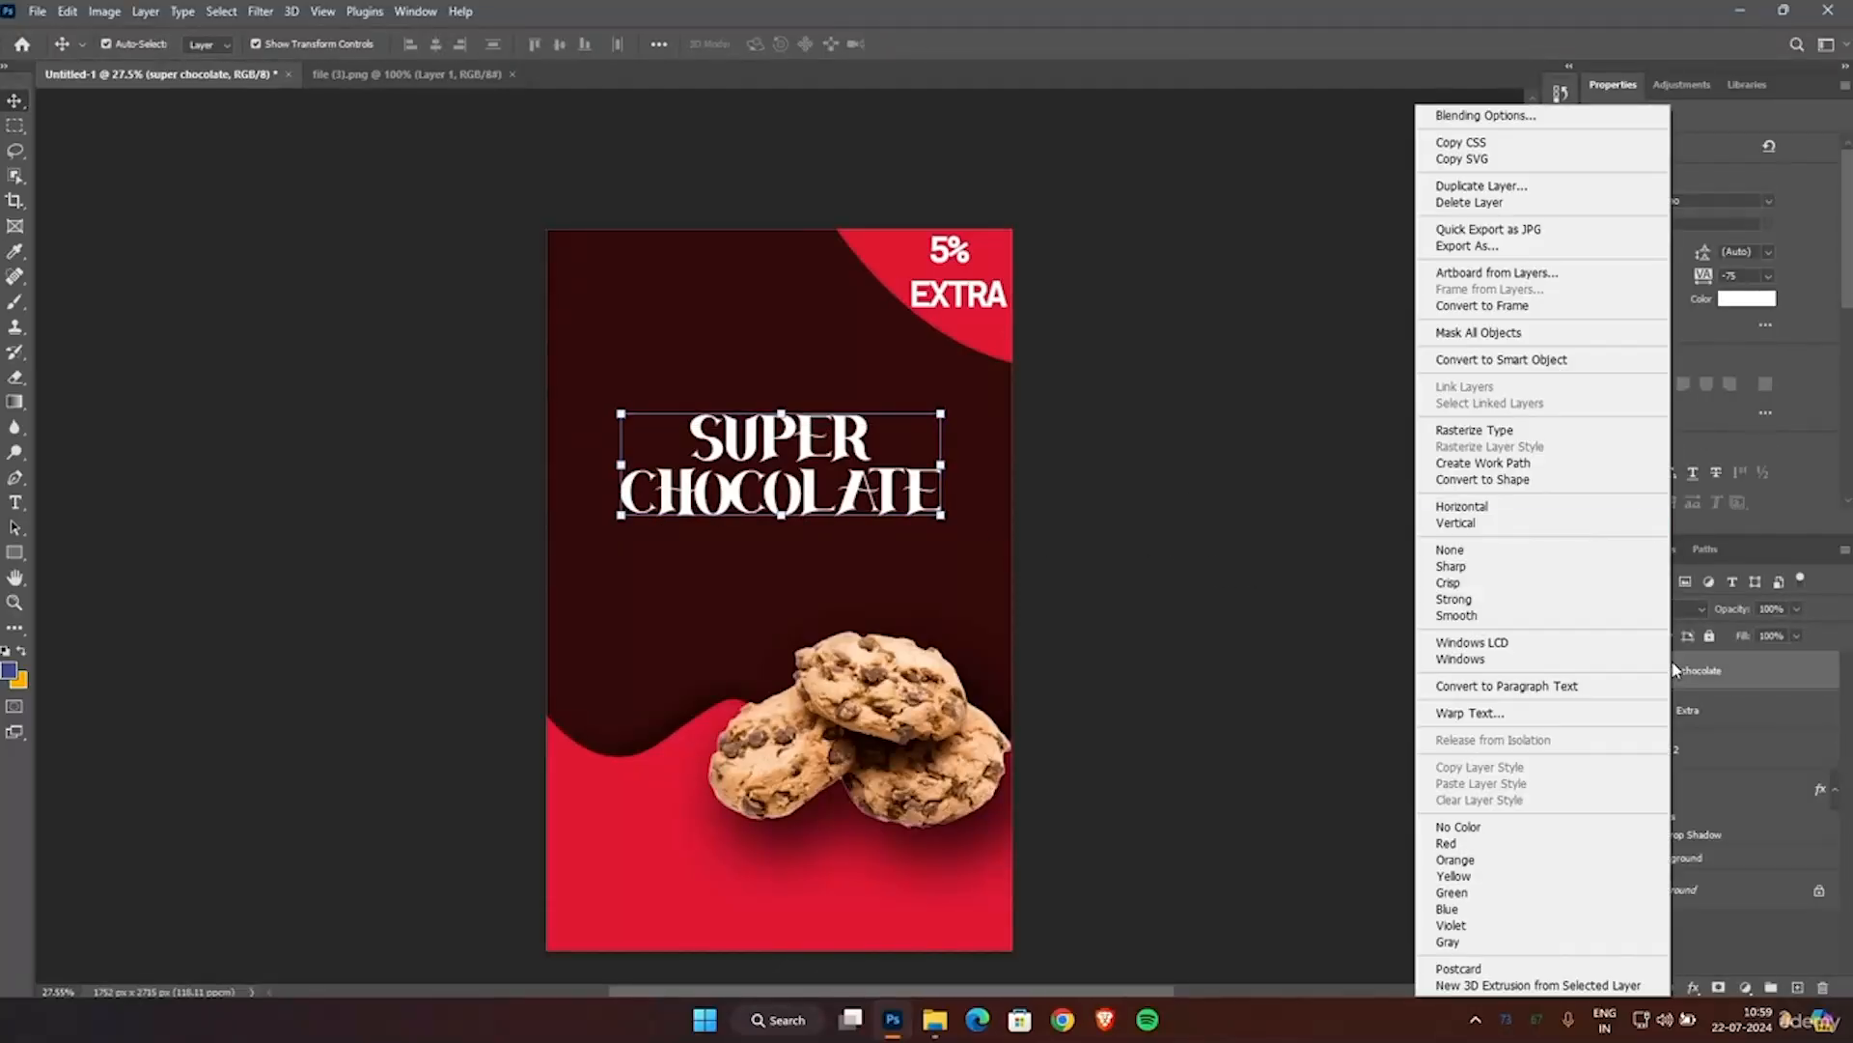
left_click(1514, 115)
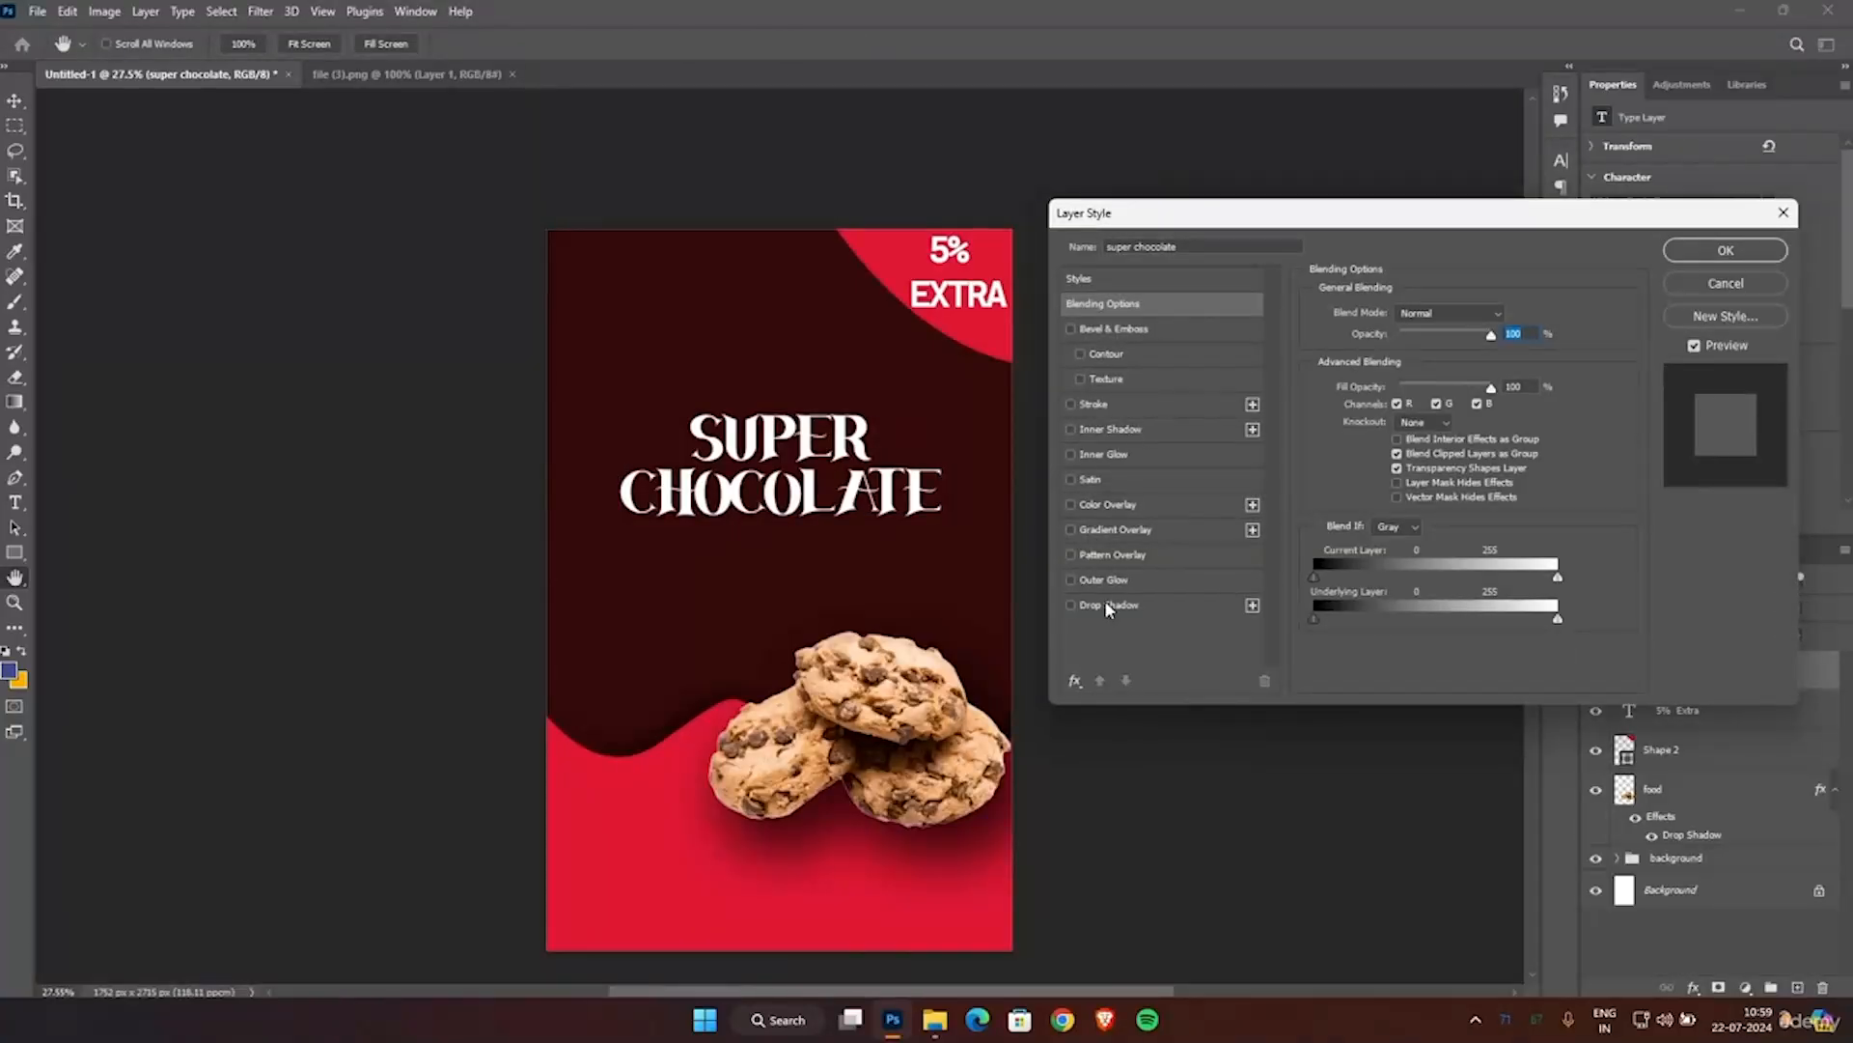
left_click(1088, 405)
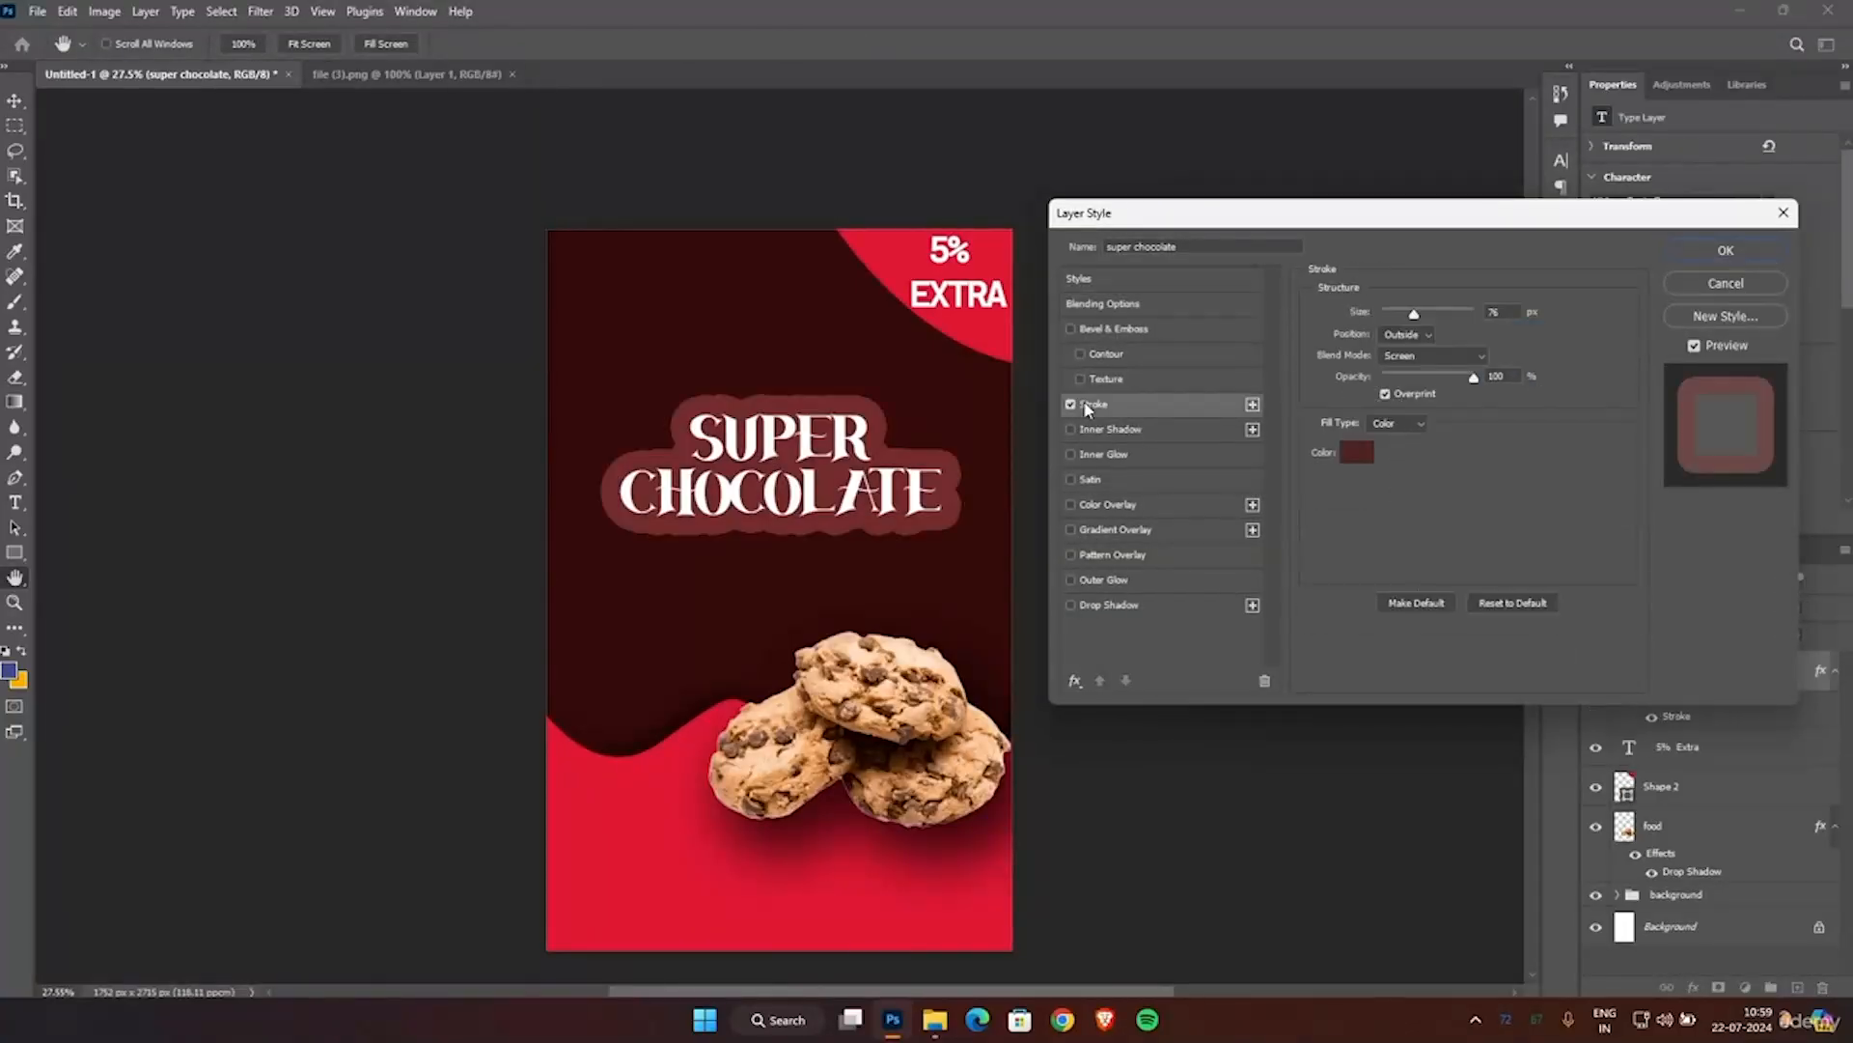
mouse_move(1427, 314)
left_mouse_down()
mouse_move(1391, 317)
mouse_move(1406, 353)
left_mouse_up()
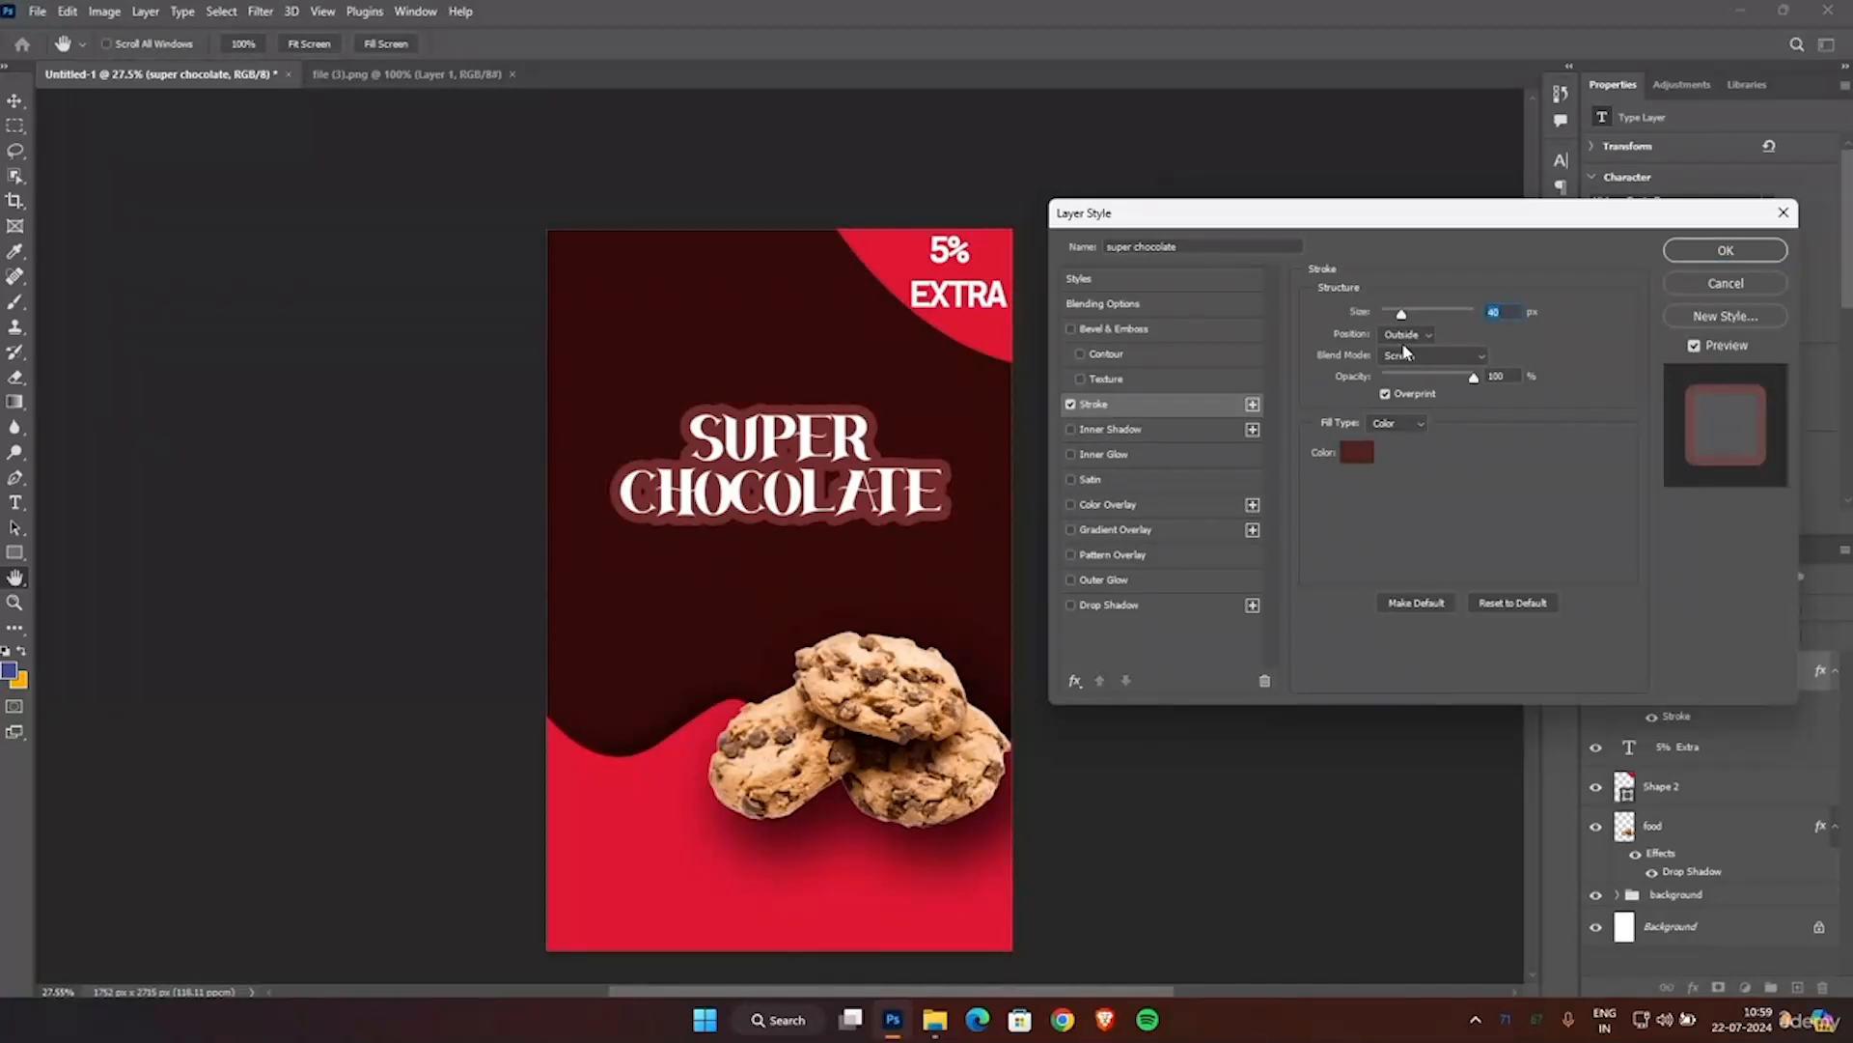
left_click_drag(1474, 379, 1399, 428)
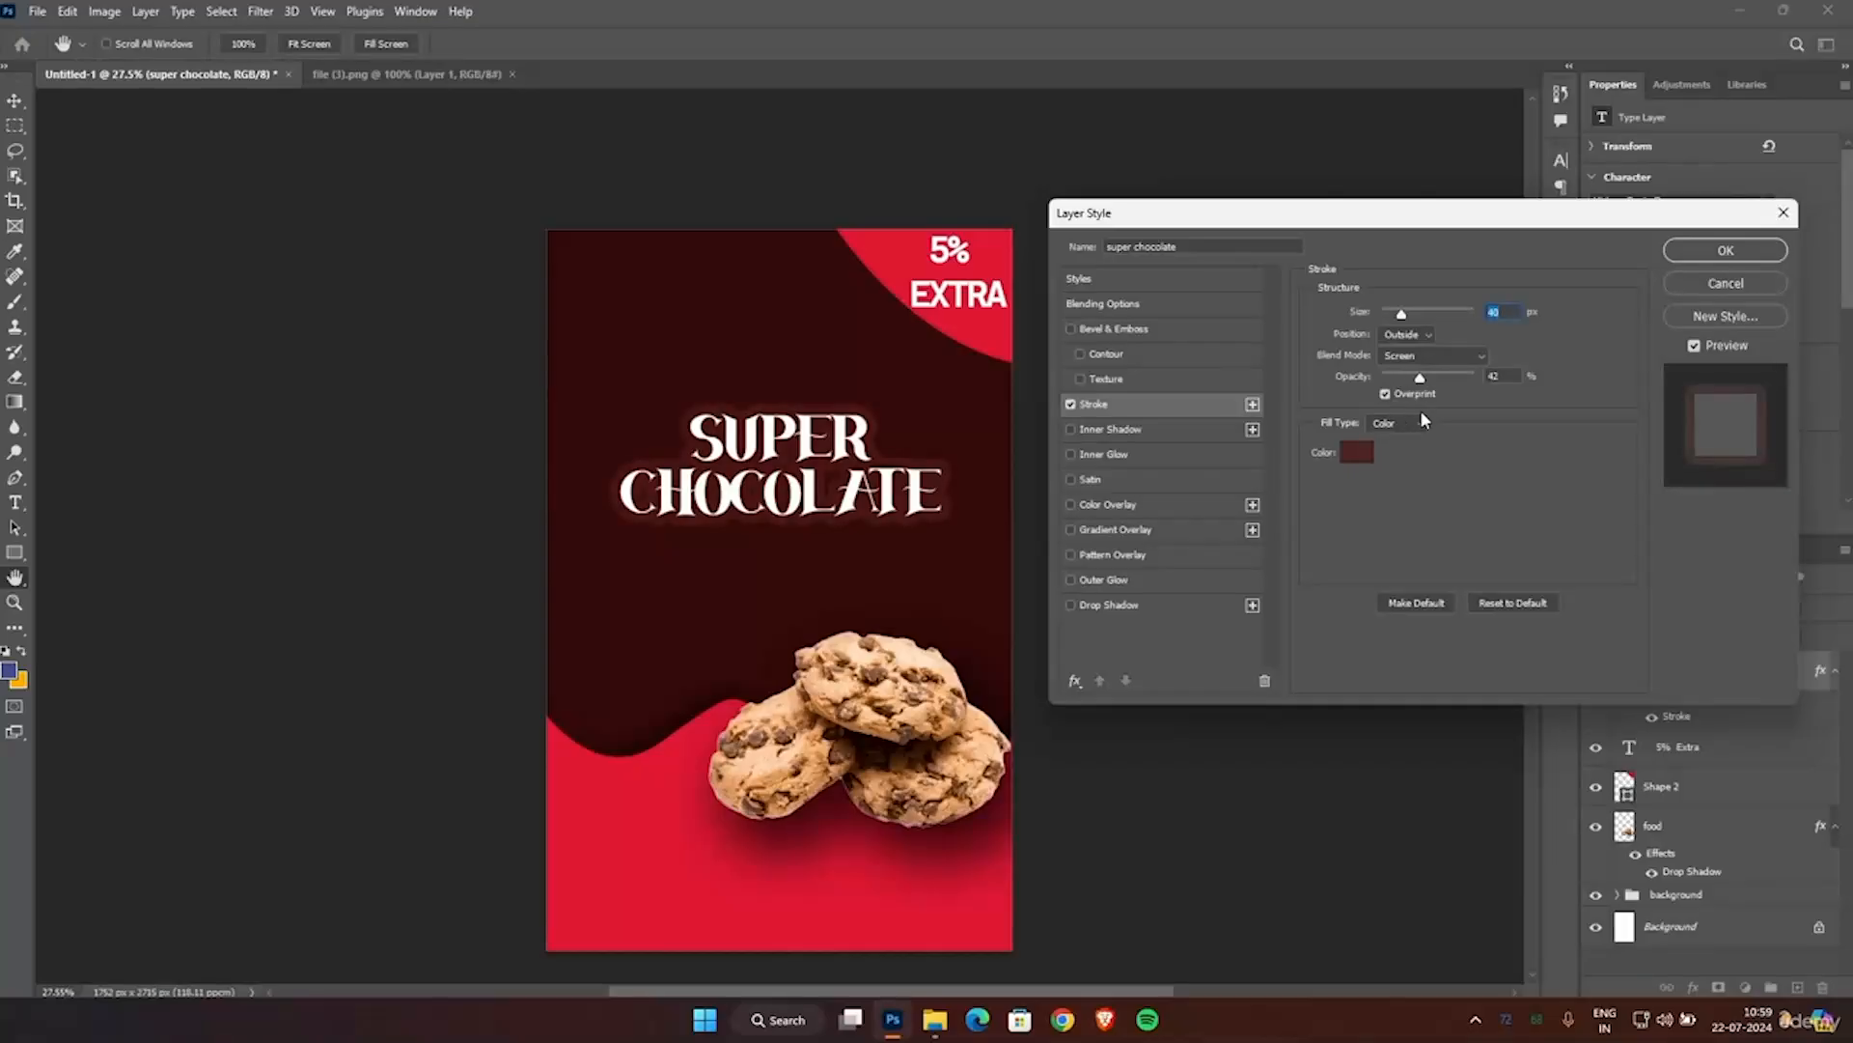
key("Tab")
Enable a drop shadow on the SUPER CHOCOLATE title and set the shadow color to black.
left_click(1102, 608)
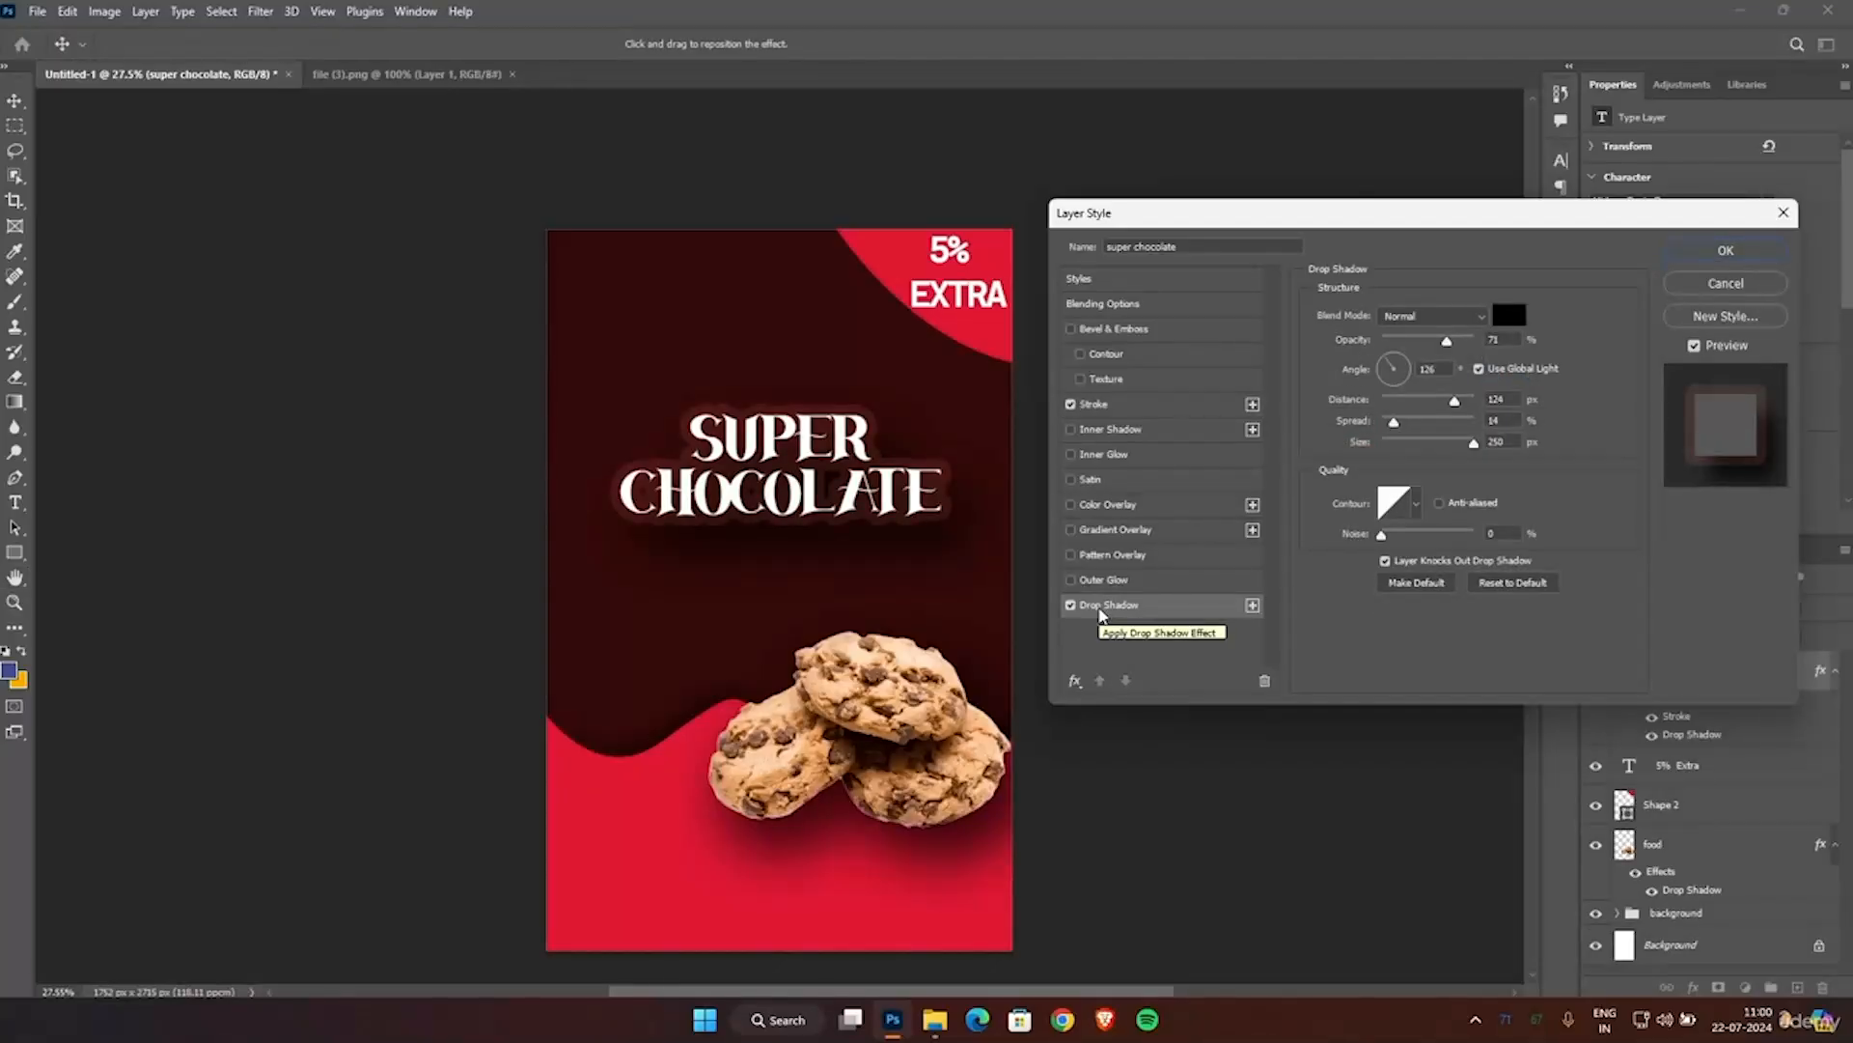
left_click(1509, 315)
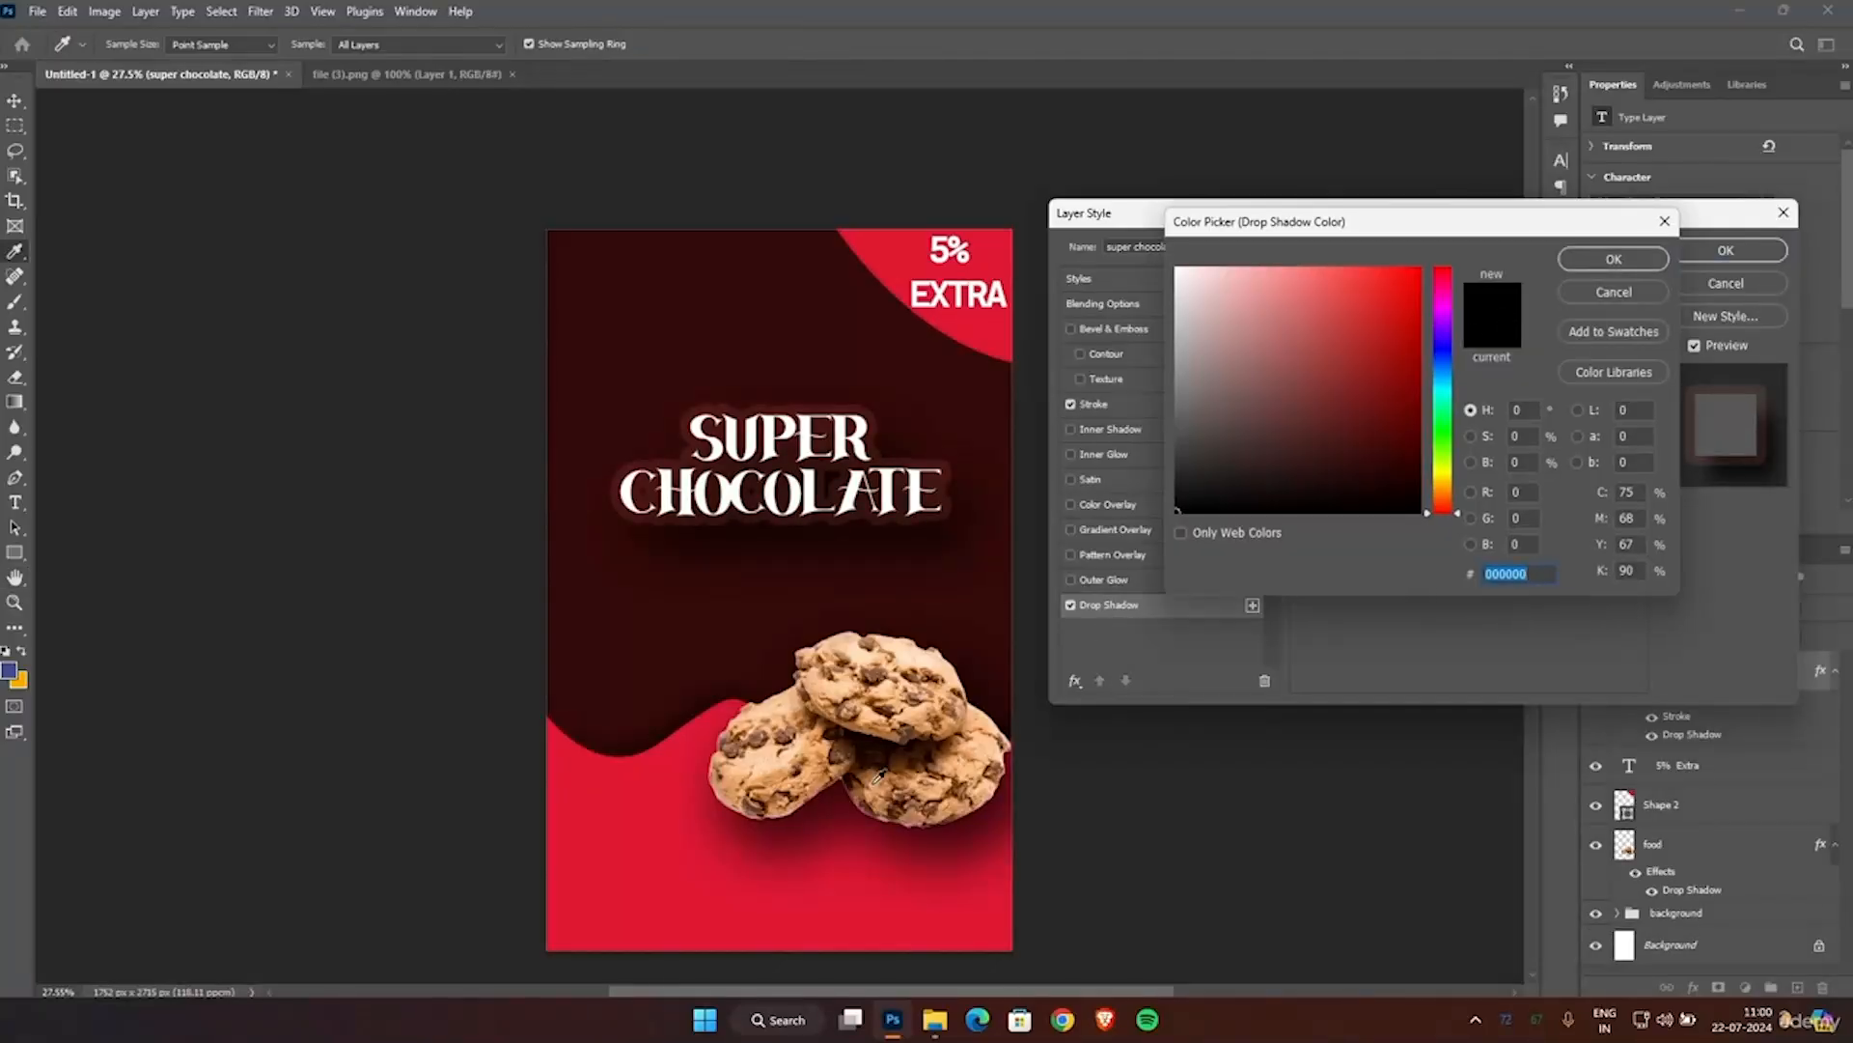
left_click(788, 888)
left_click_drag(1353, 464, 1152, 543)
left_click(1590, 262)
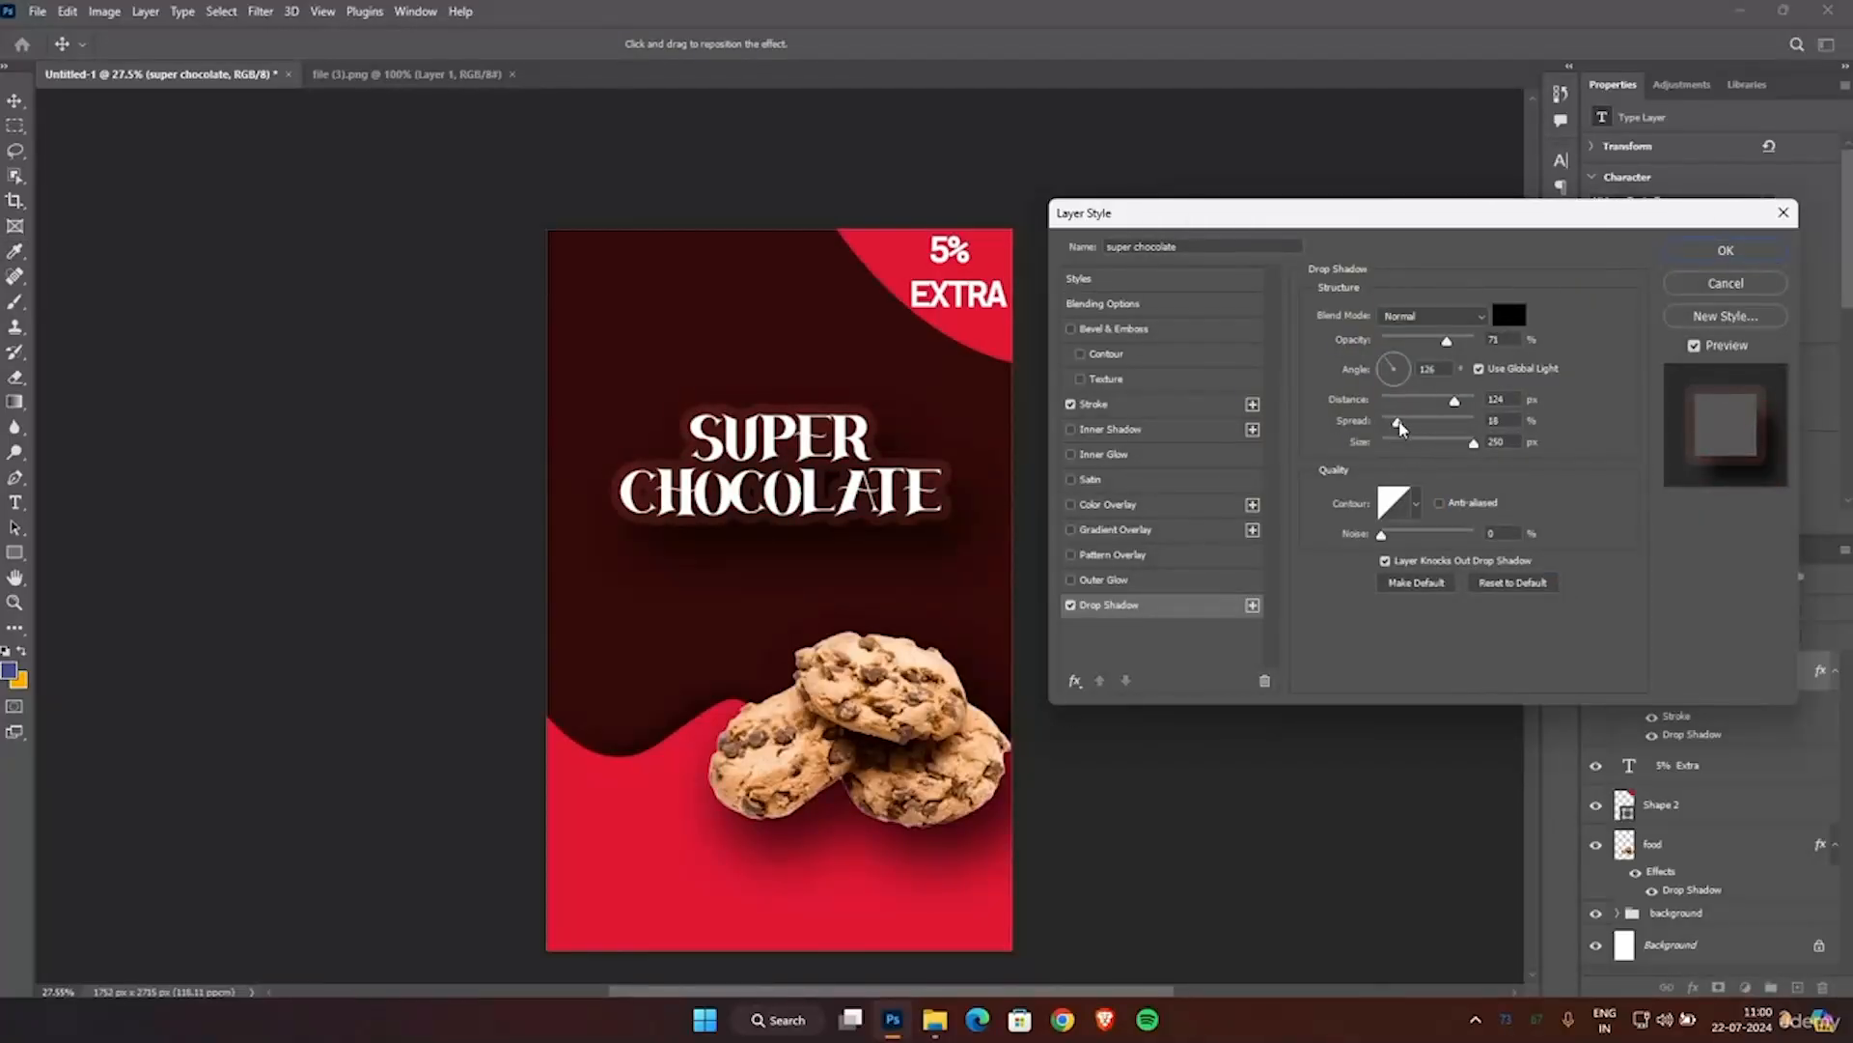
Set the title's drop shadow to 2% spread and 55% opacity, apply the layer style and deselect the title.
left_click_drag(1394, 422, 1391, 444)
mouse_move(1446, 341)
left_mouse_down()
mouse_move(1414, 363)
mouse_move(1436, 365)
left_mouse_up()
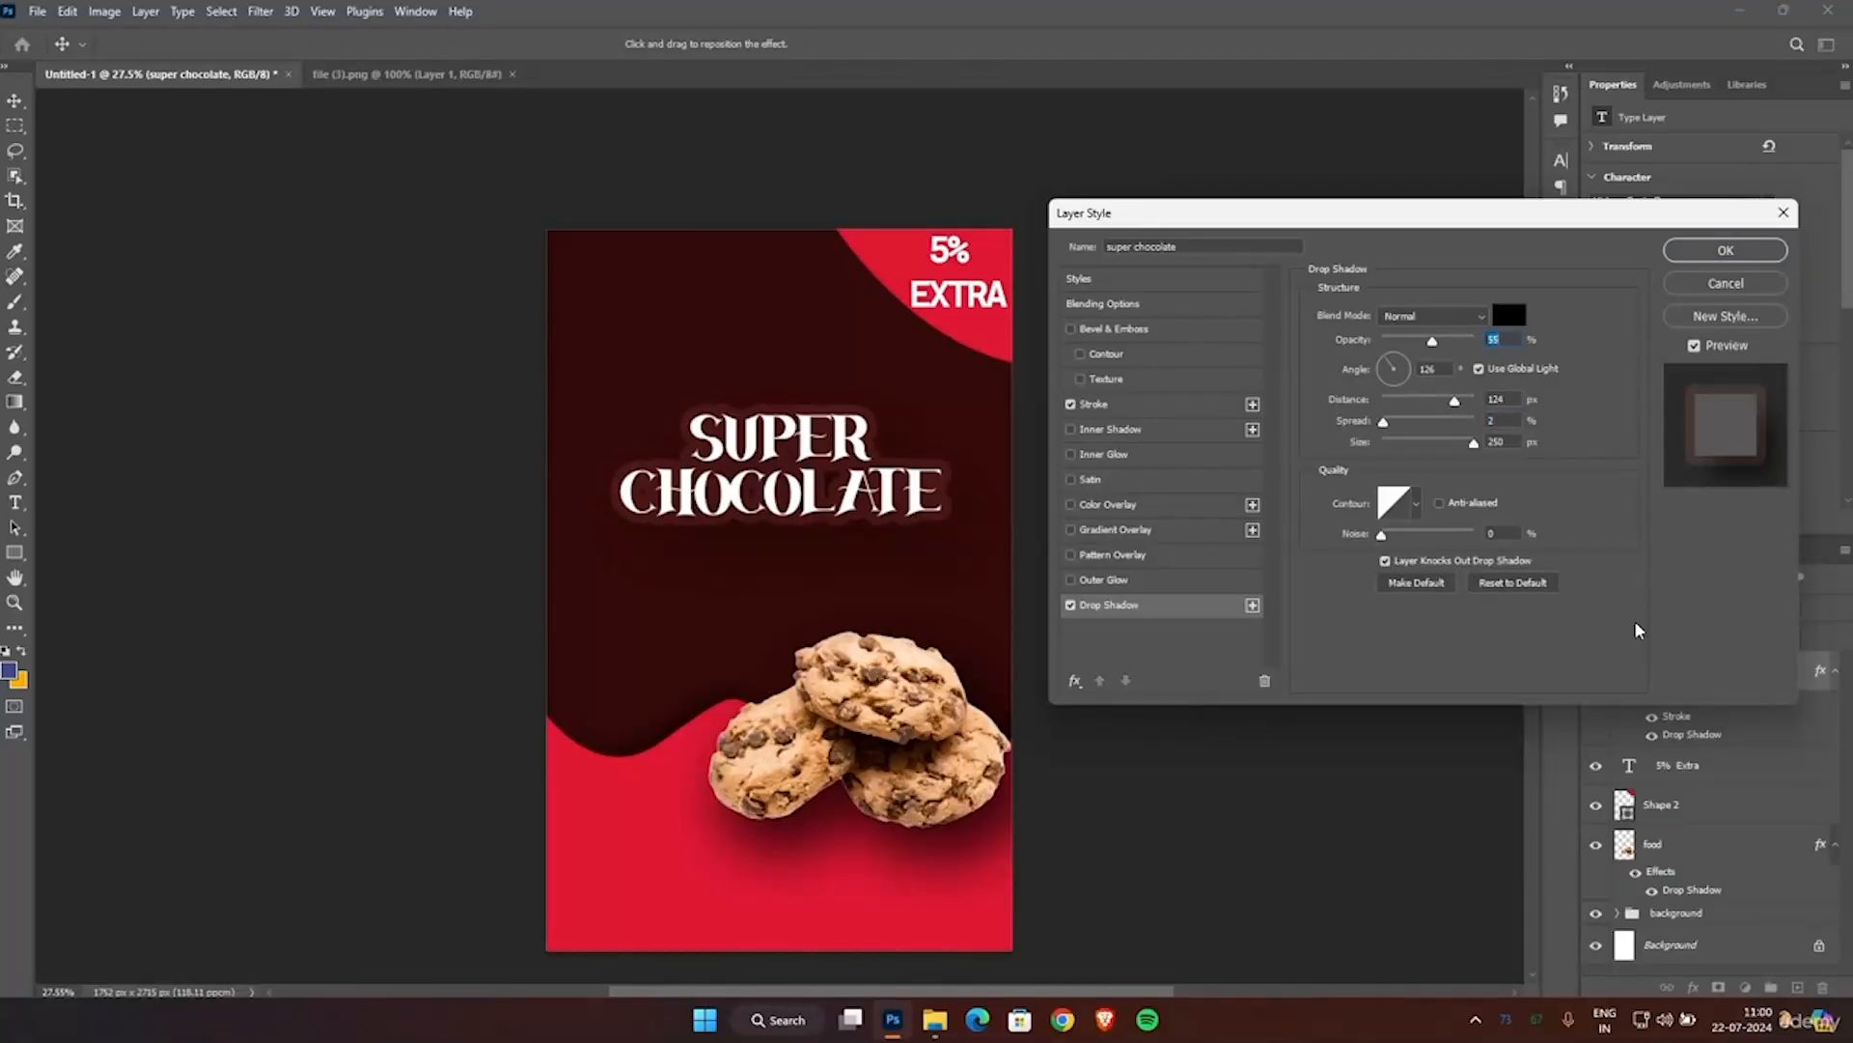
left_click(1724, 250)
left_click(1171, 470)
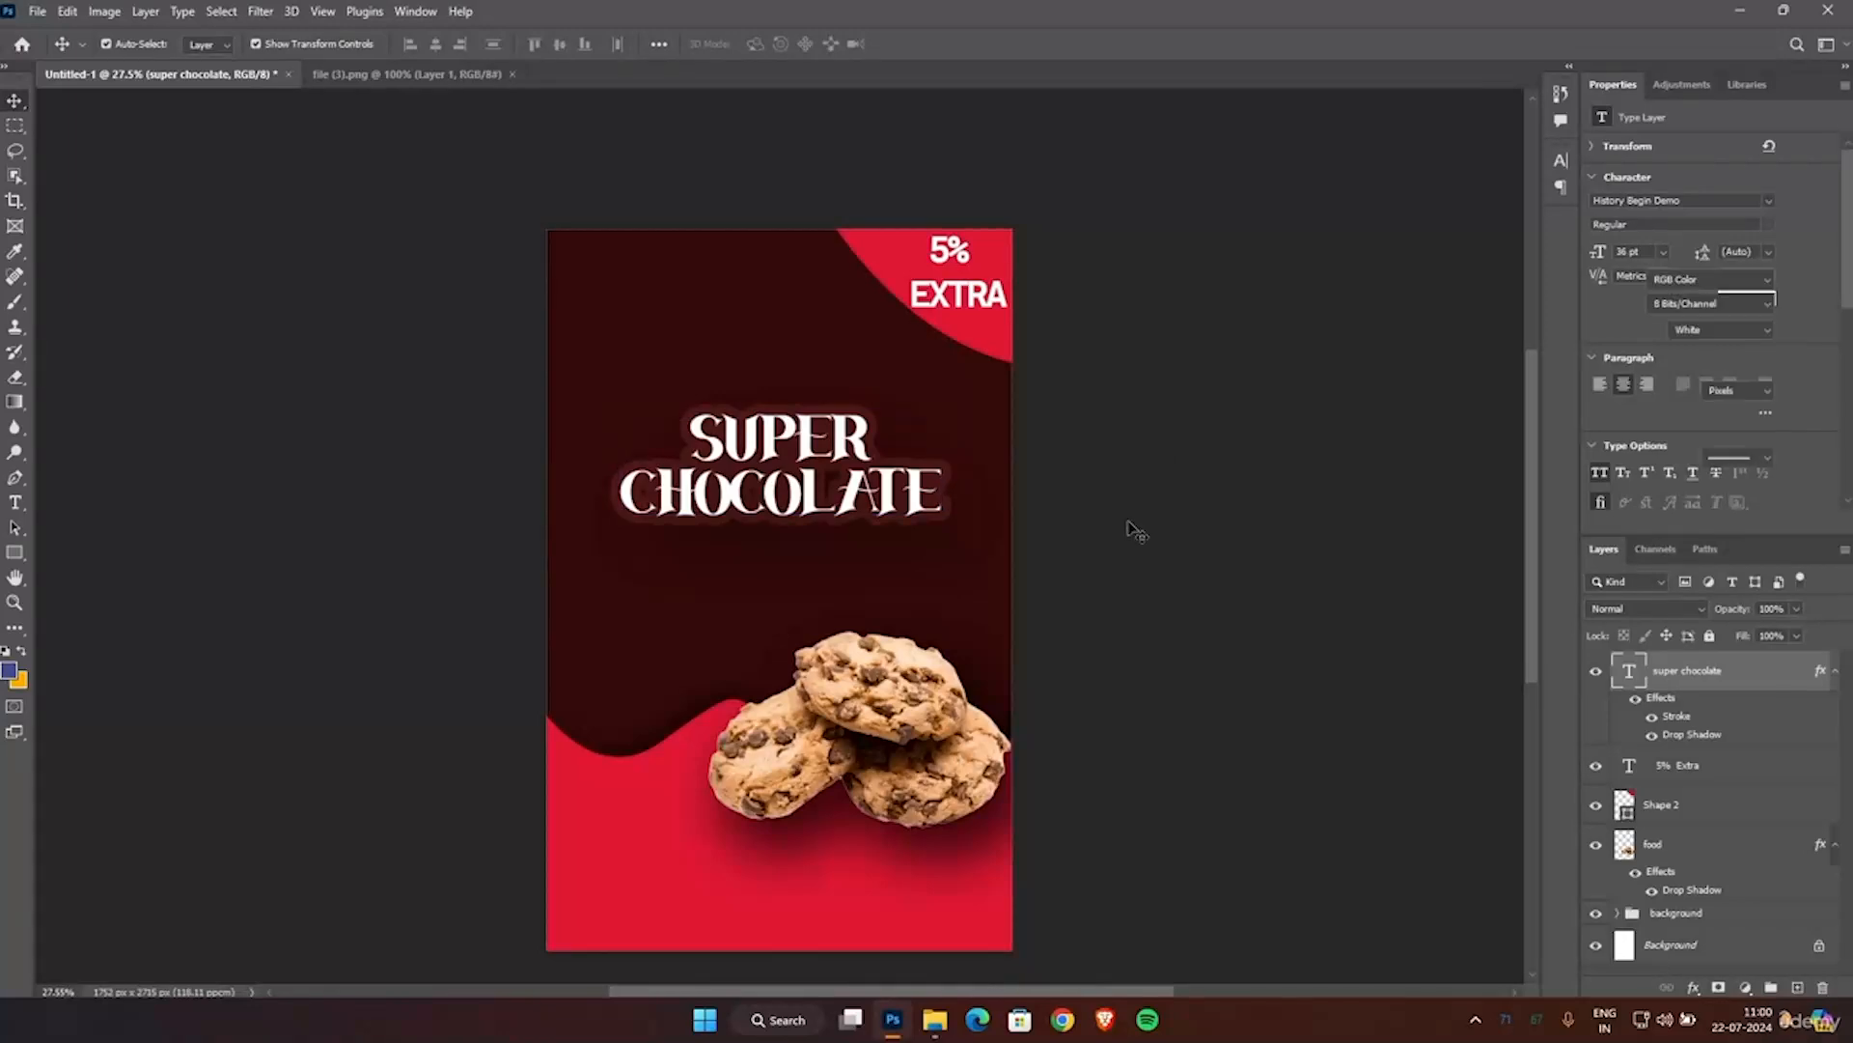
scroll(1291, 560, "down", 1)
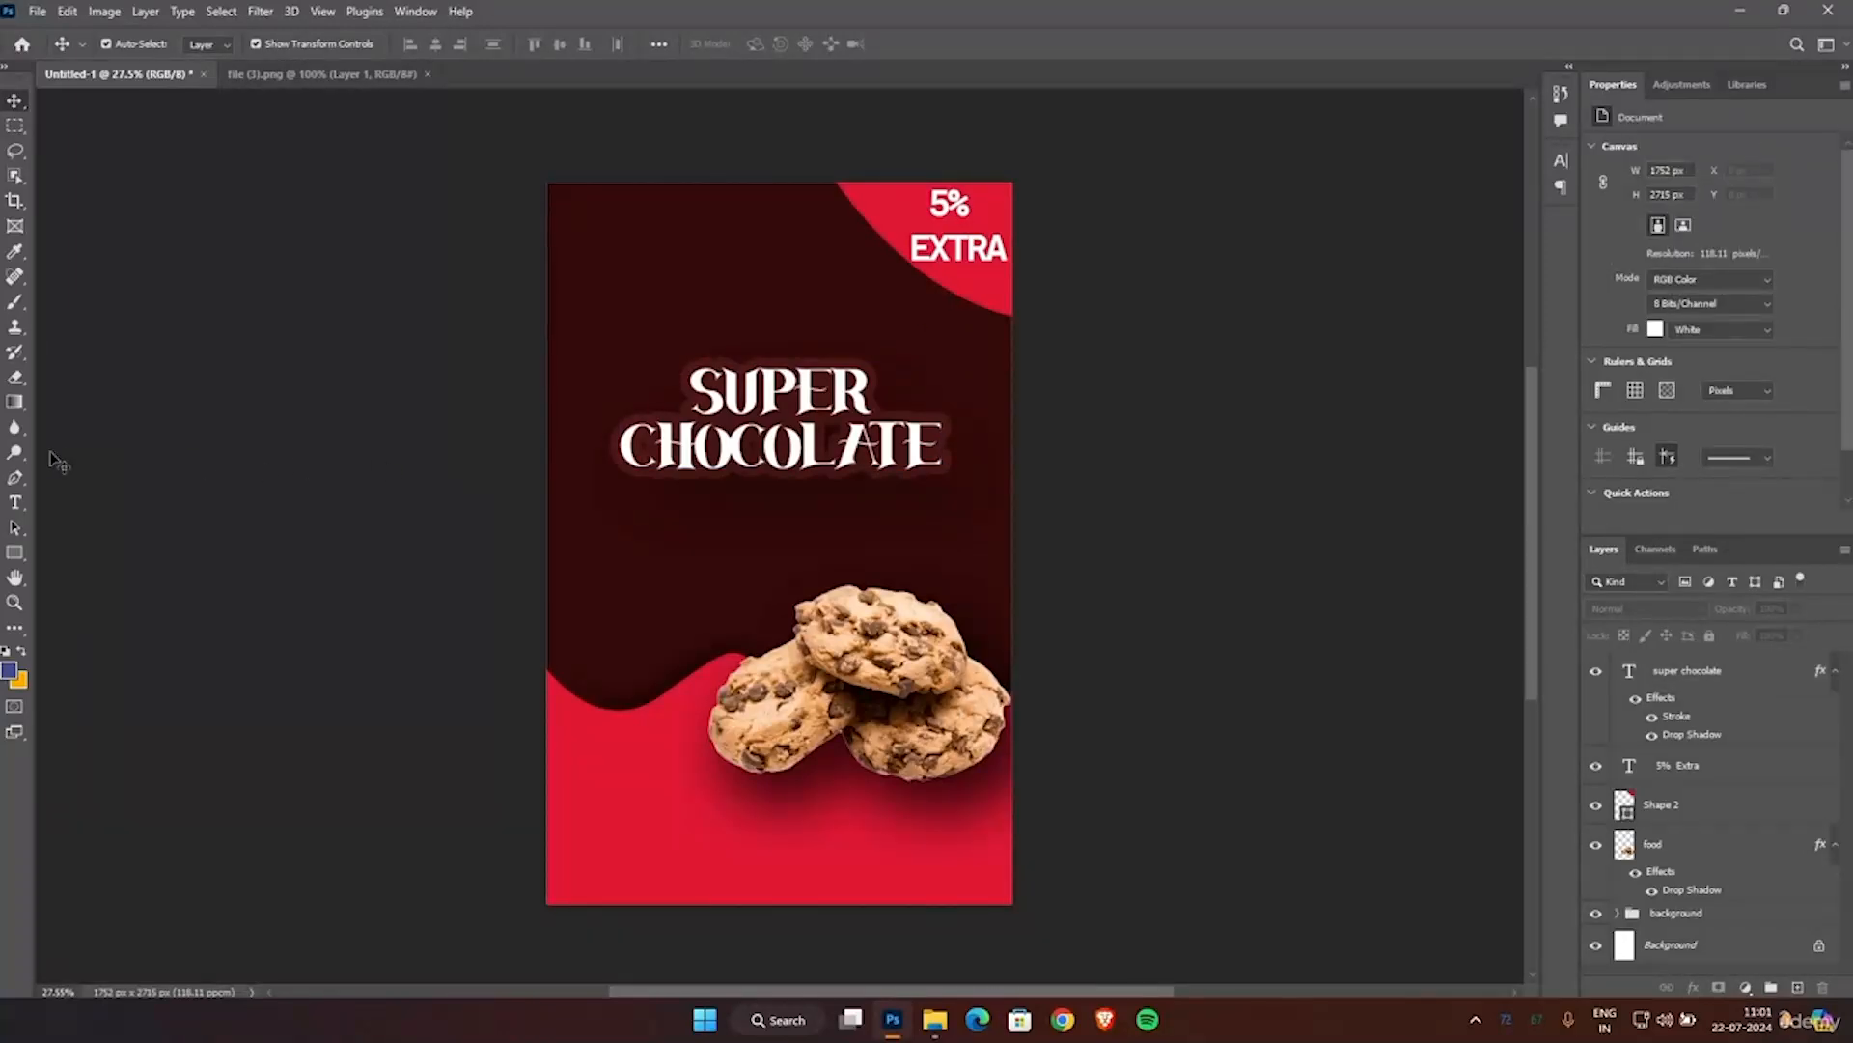
Add the text "100G" in 14 pt Arial on the lower-left red area of the poster.
left_click(14, 502)
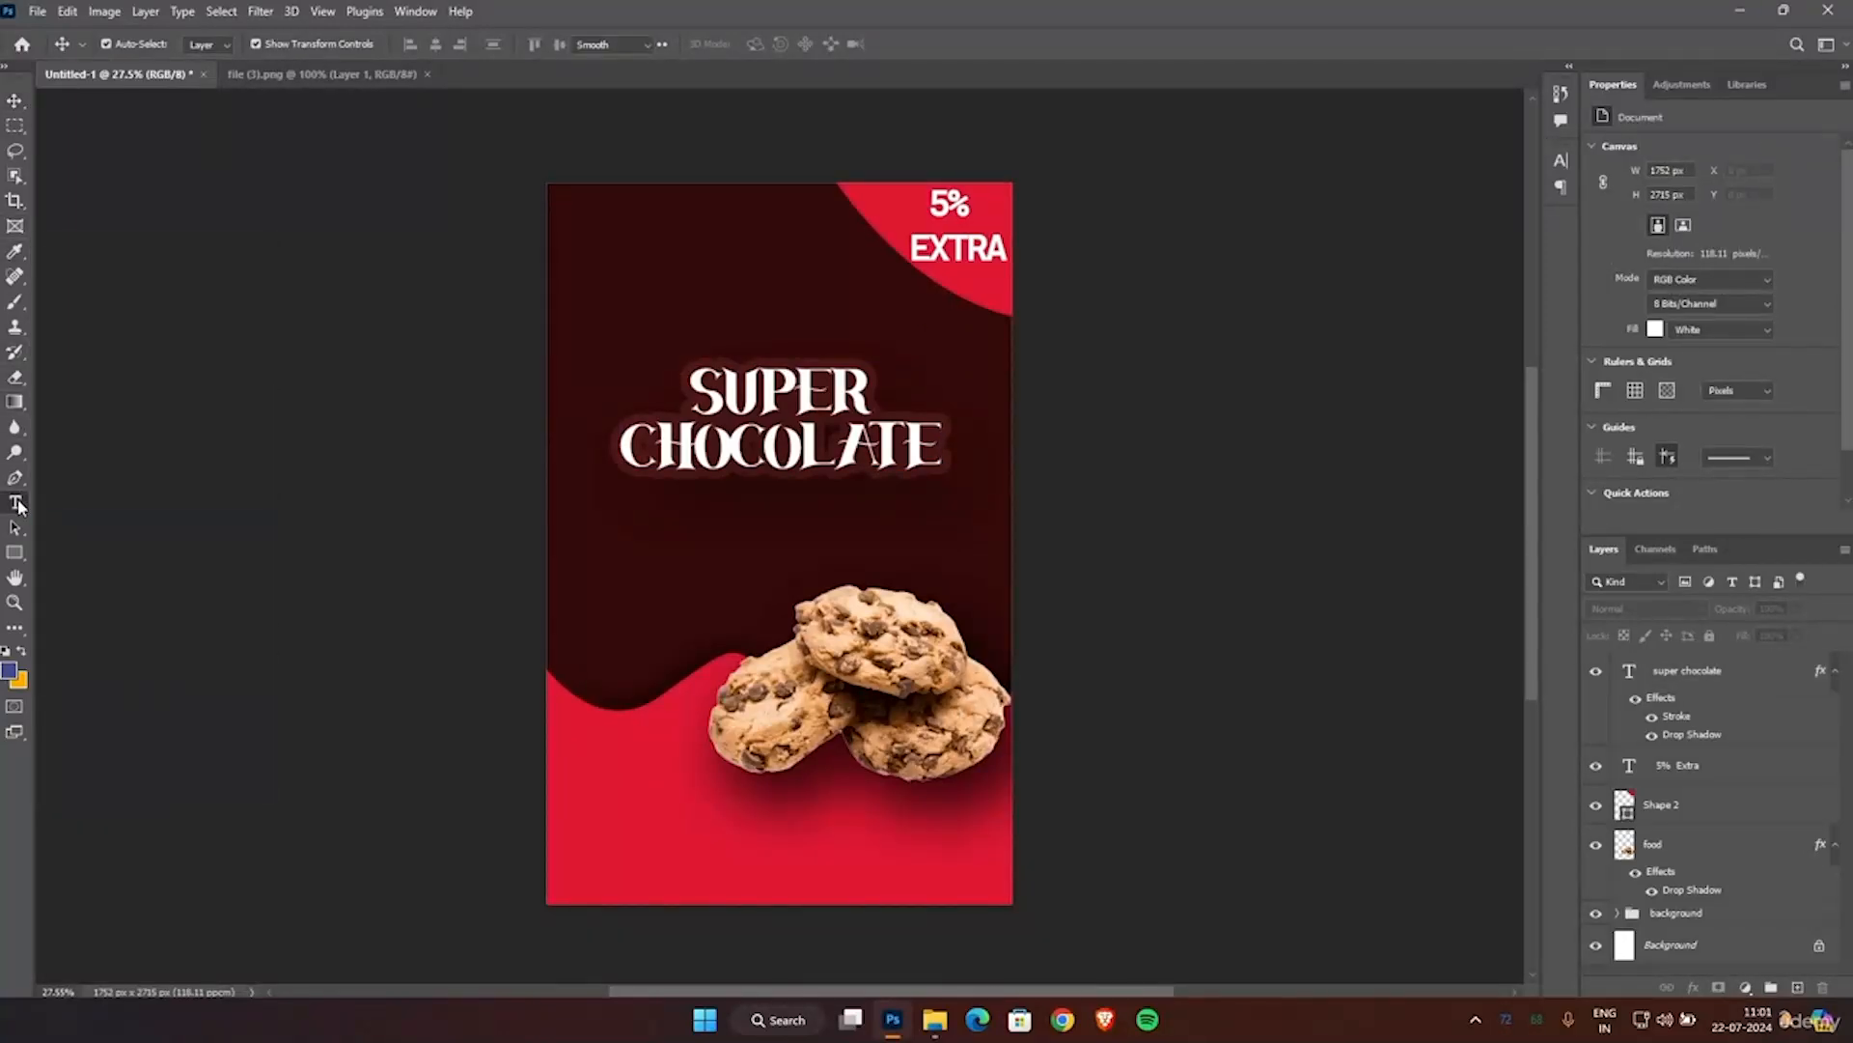
left_click(586, 793)
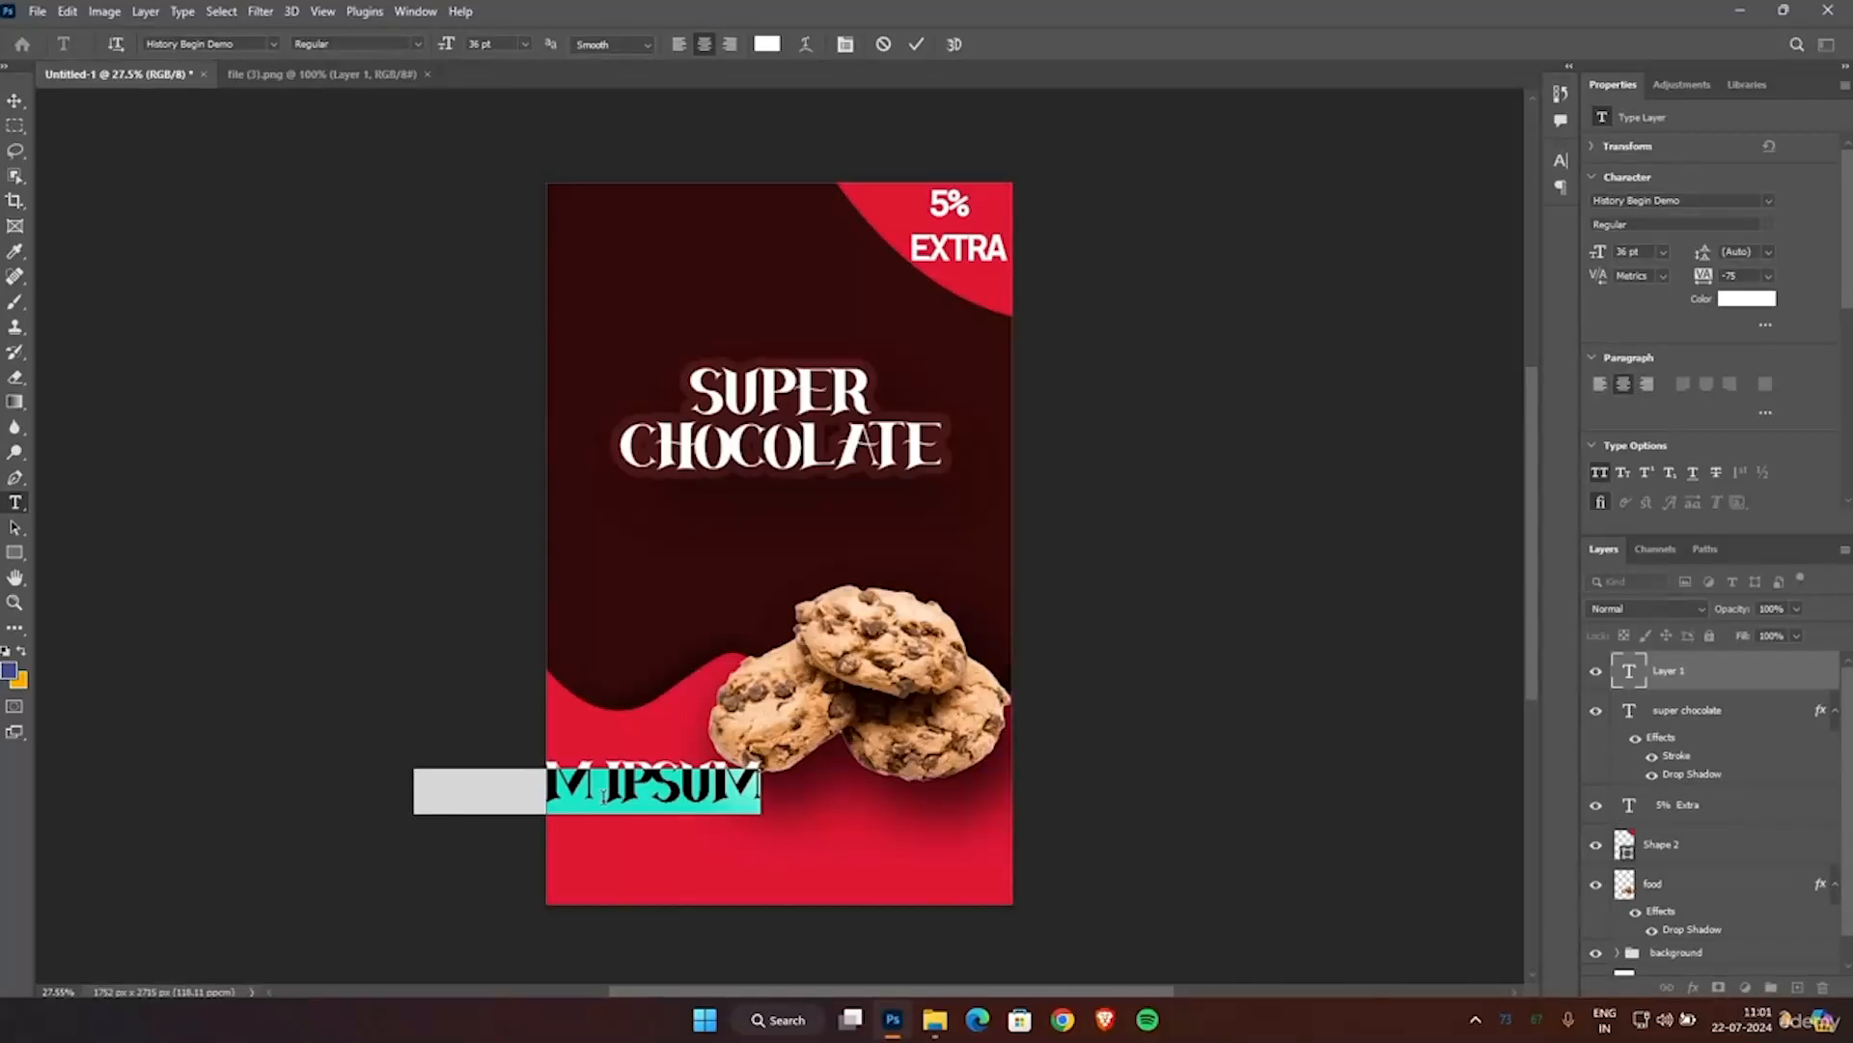
left_click(526, 43)
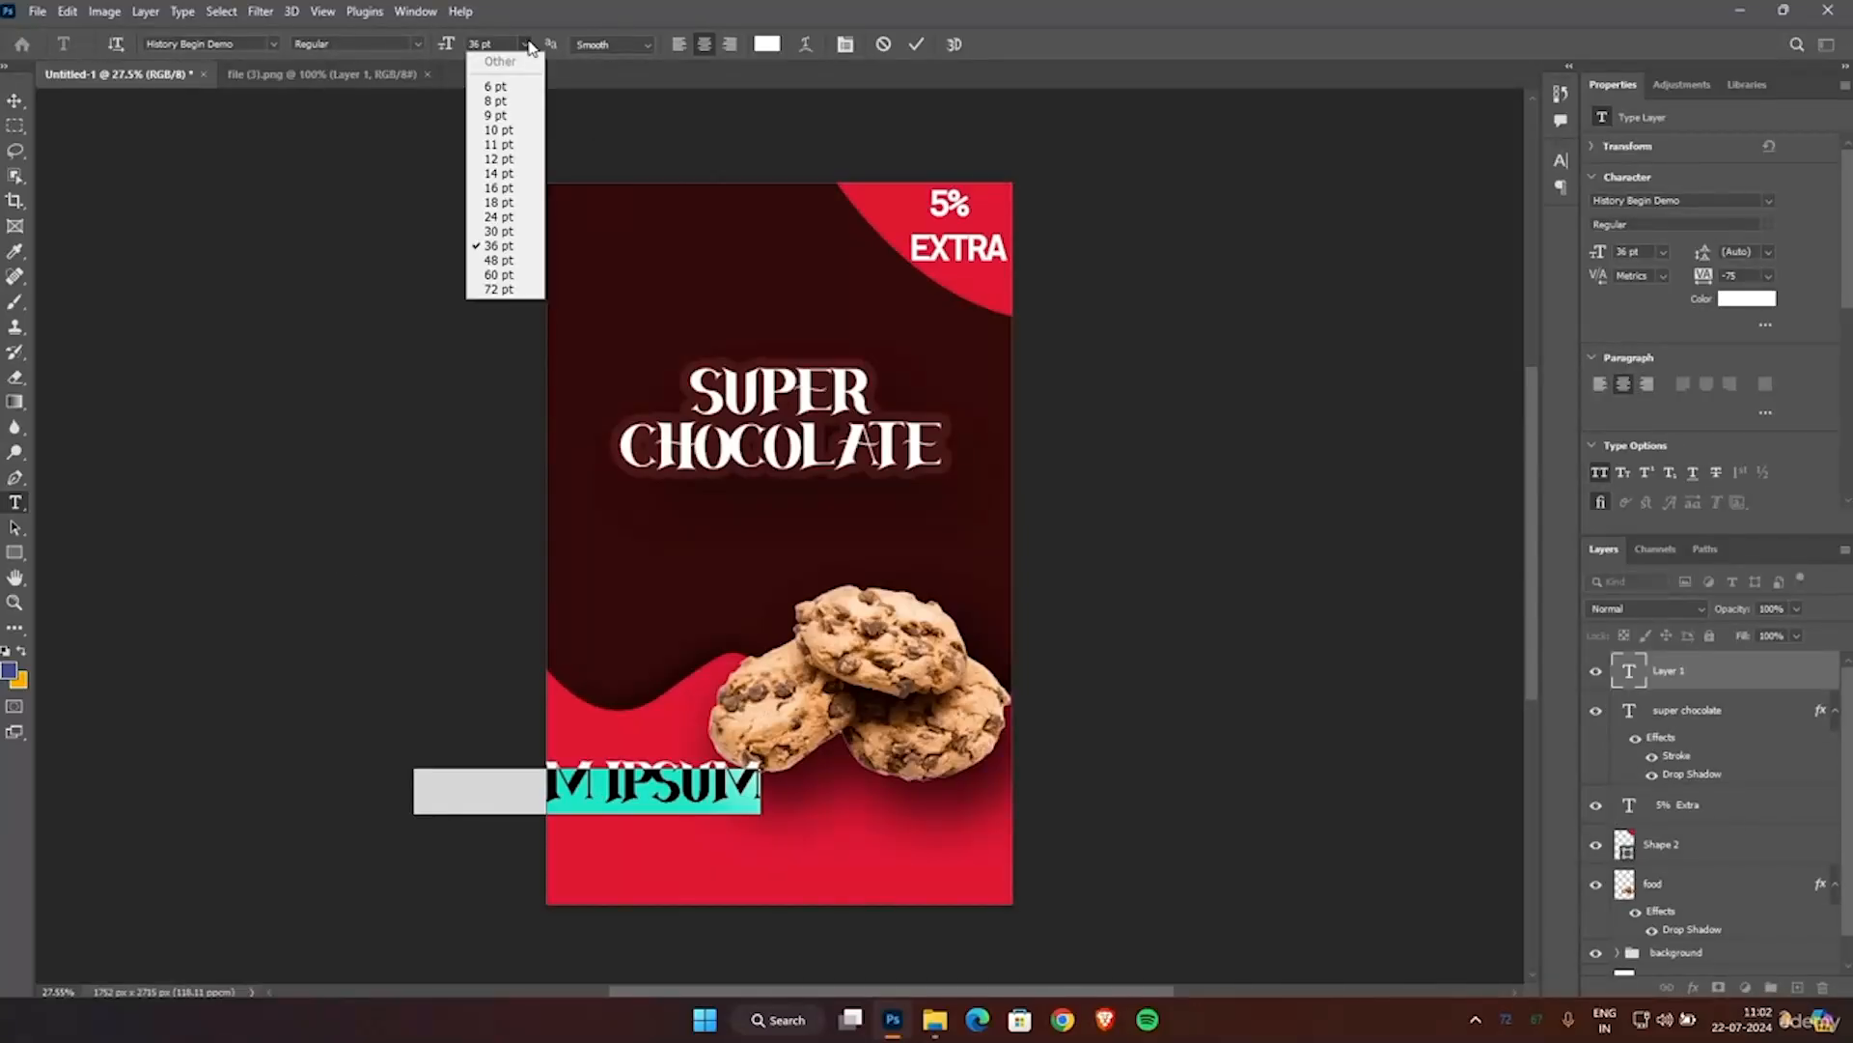
left_click(510, 165)
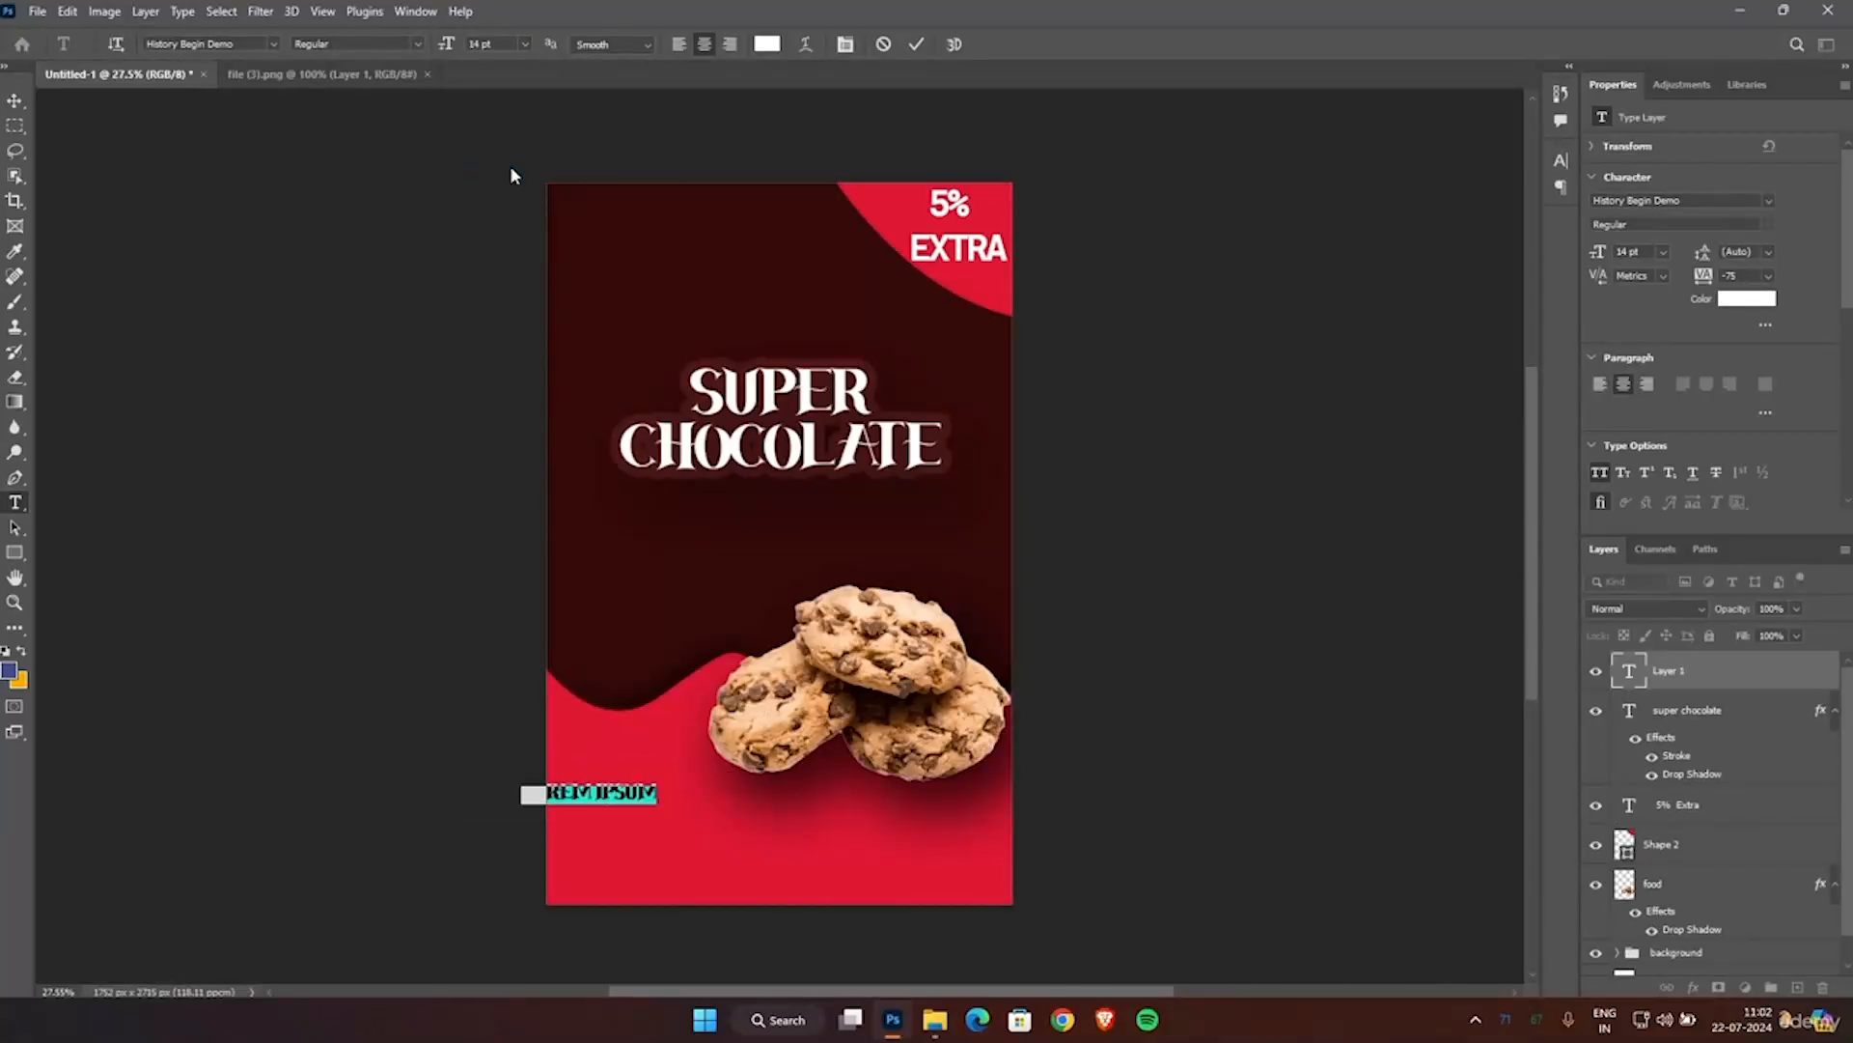
left_click(272, 43)
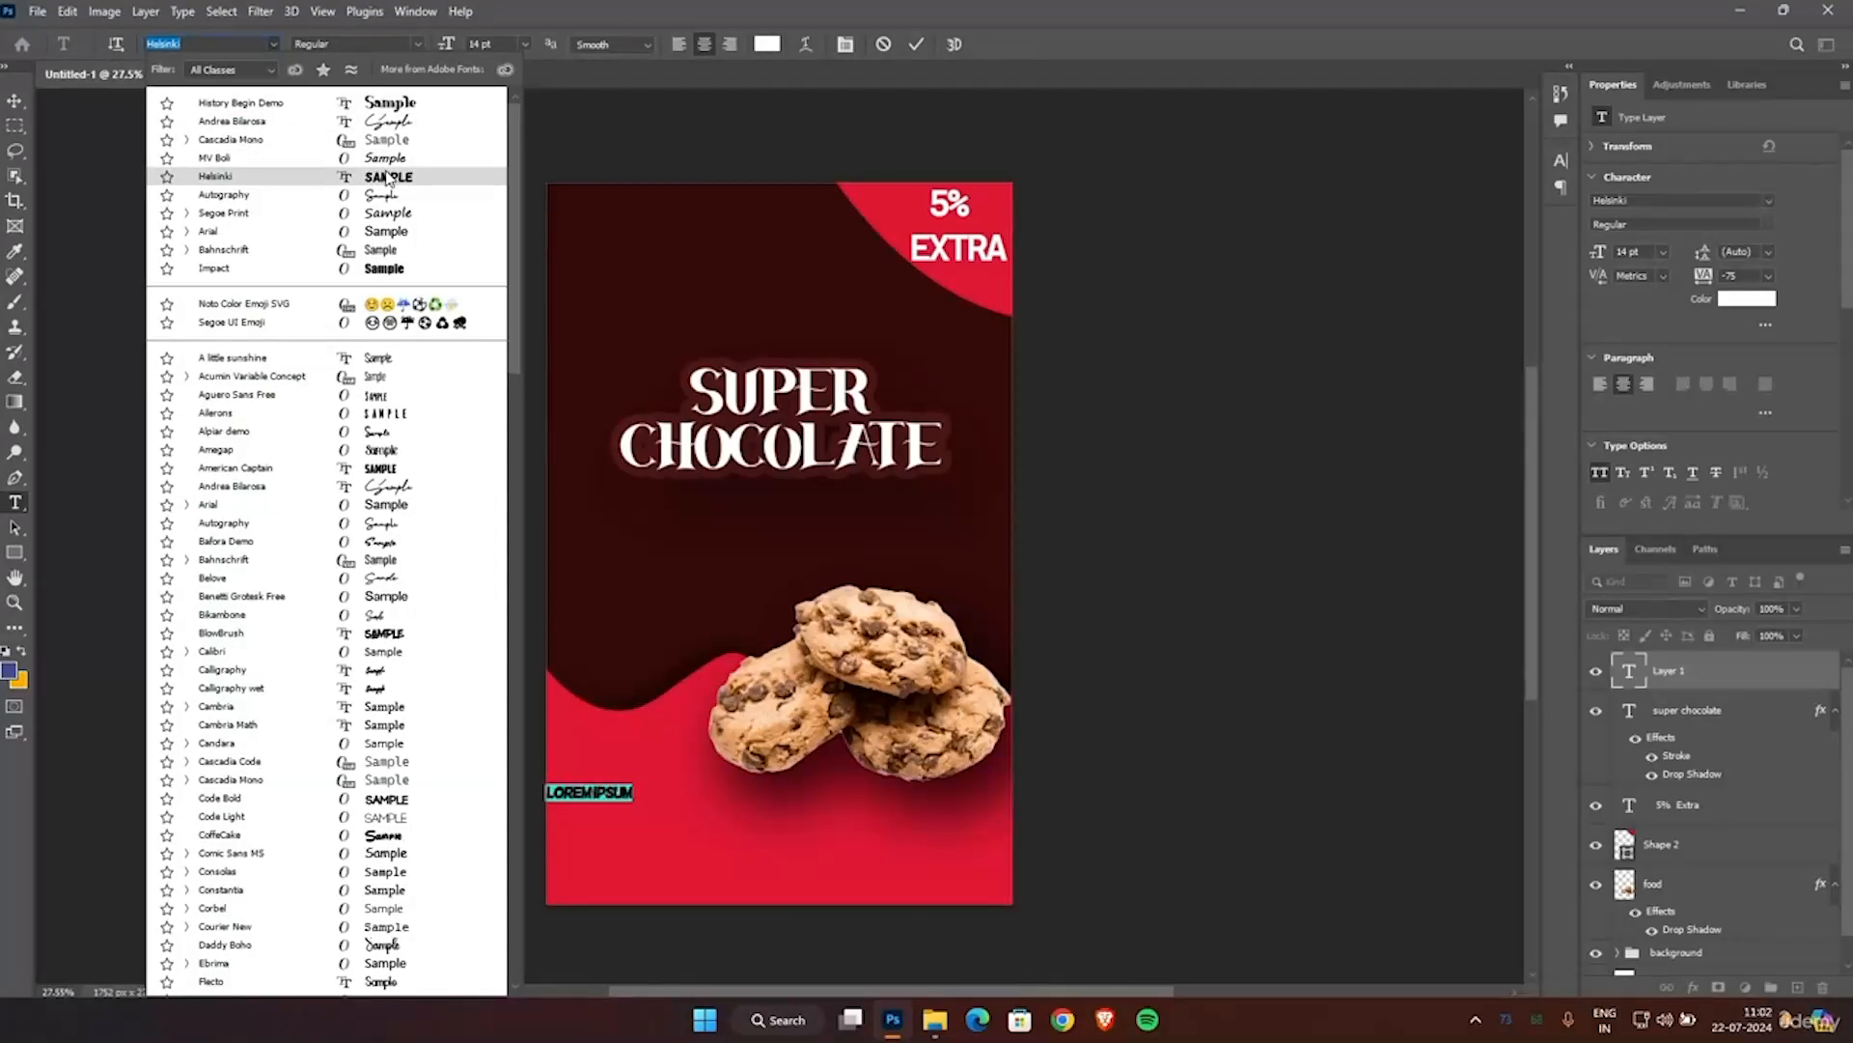
left_click(389, 231)
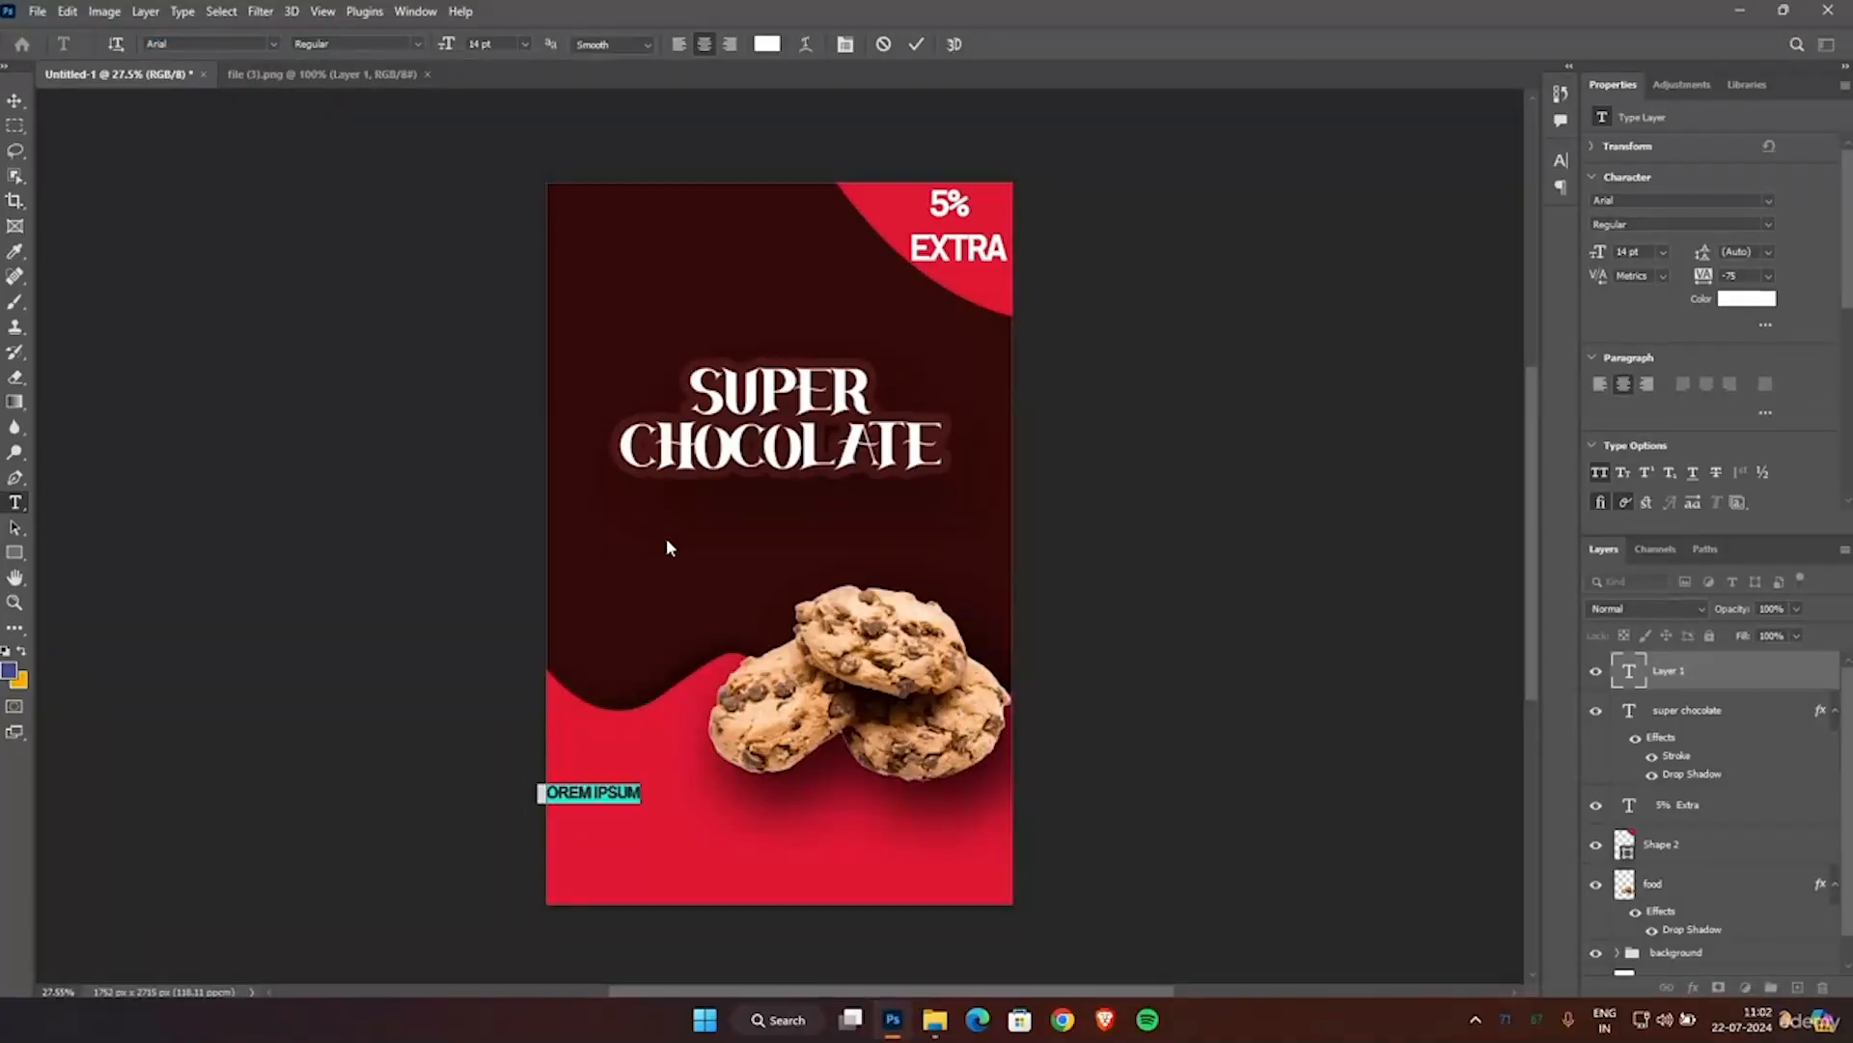
type("100")
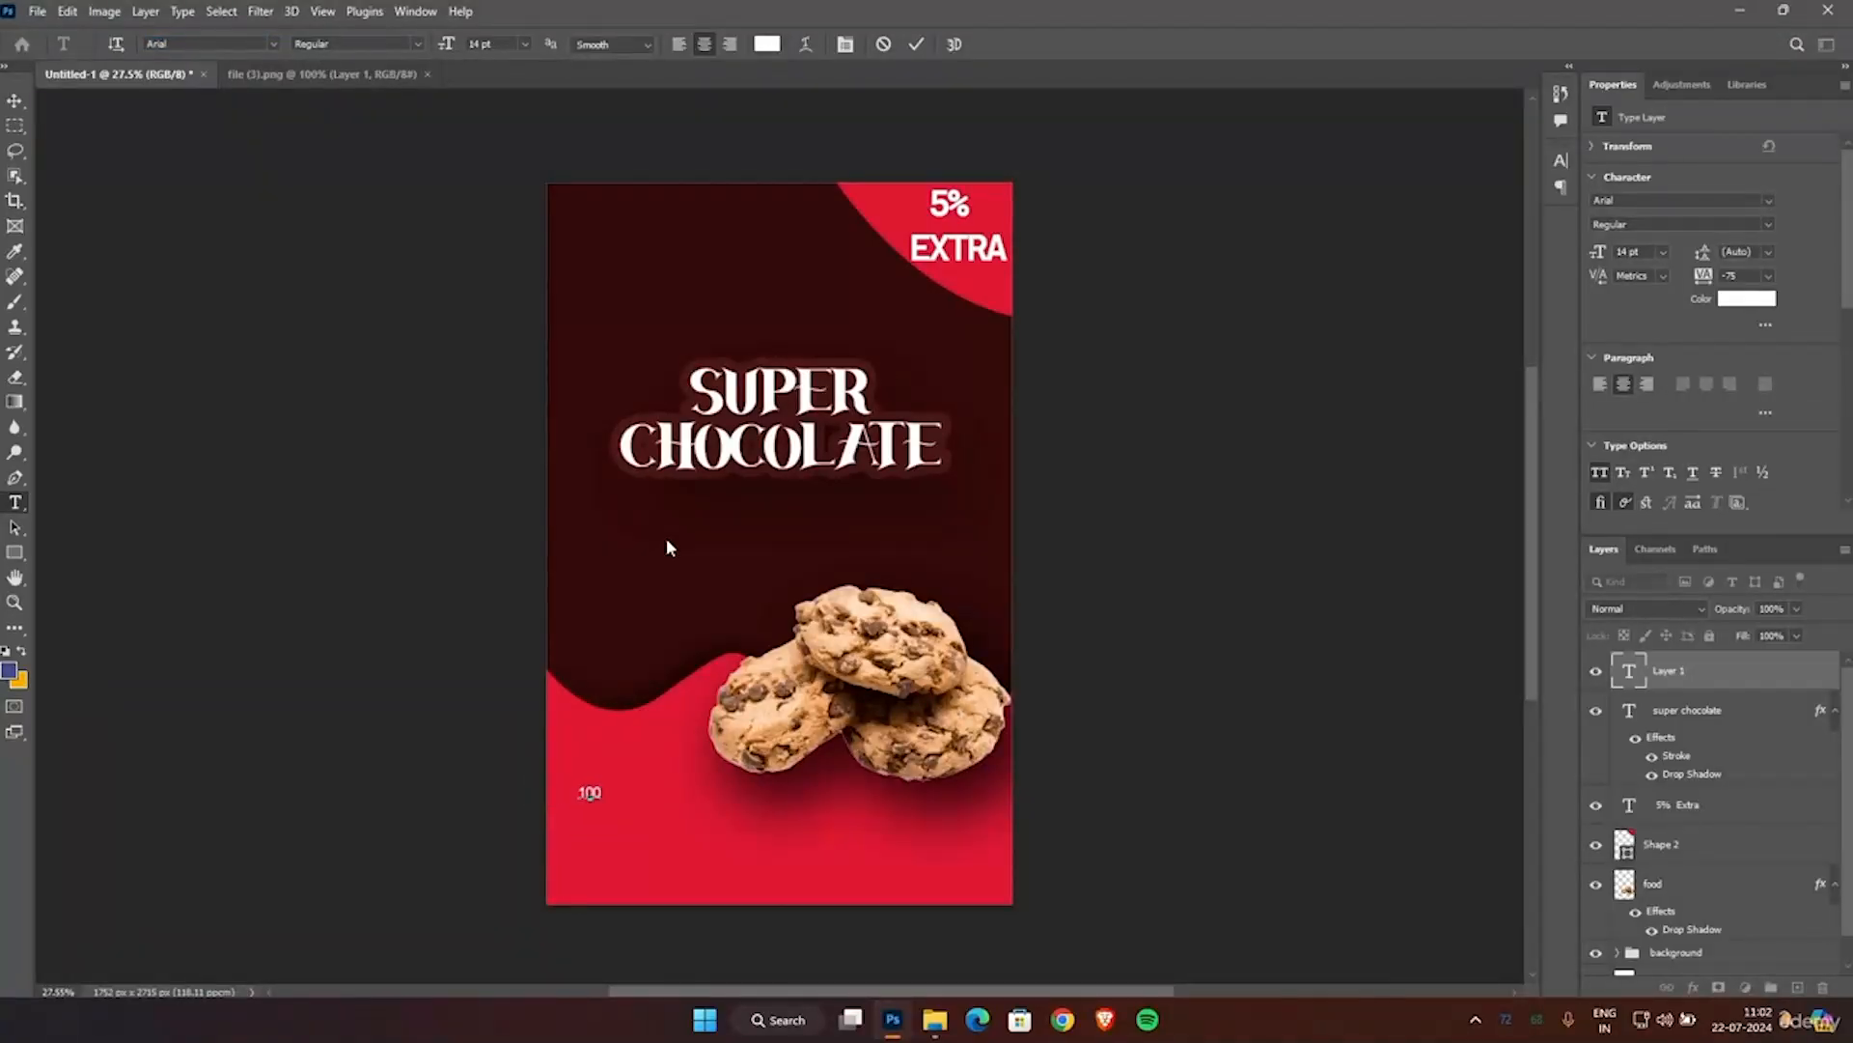
type("G")
left_click(913, 46)
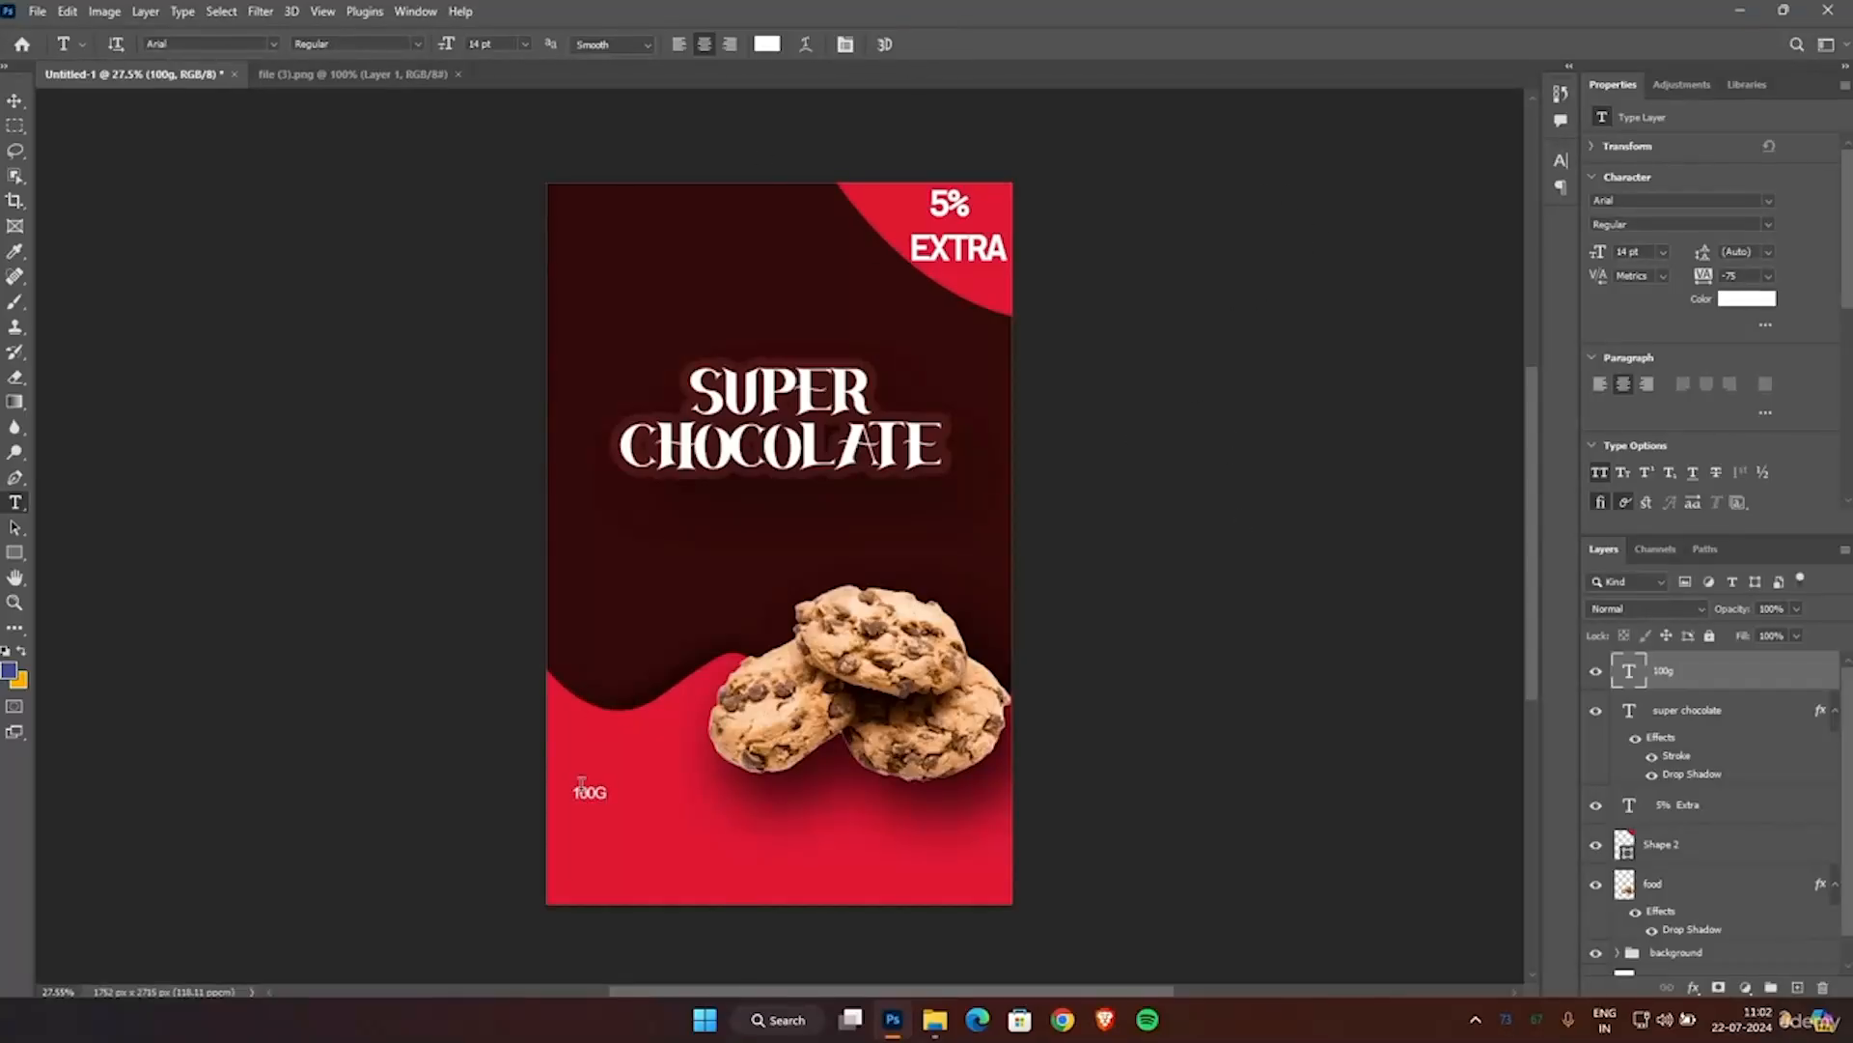
Scale the 100G text to about 139% and position it at about X 236 px, Y 2258 px.
left_click(14, 103)
mouse_move(608, 799)
left_mouse_down()
mouse_move(622, 812)
mouse_move(590, 784)
mouse_move(606, 809)
left_mouse_up()
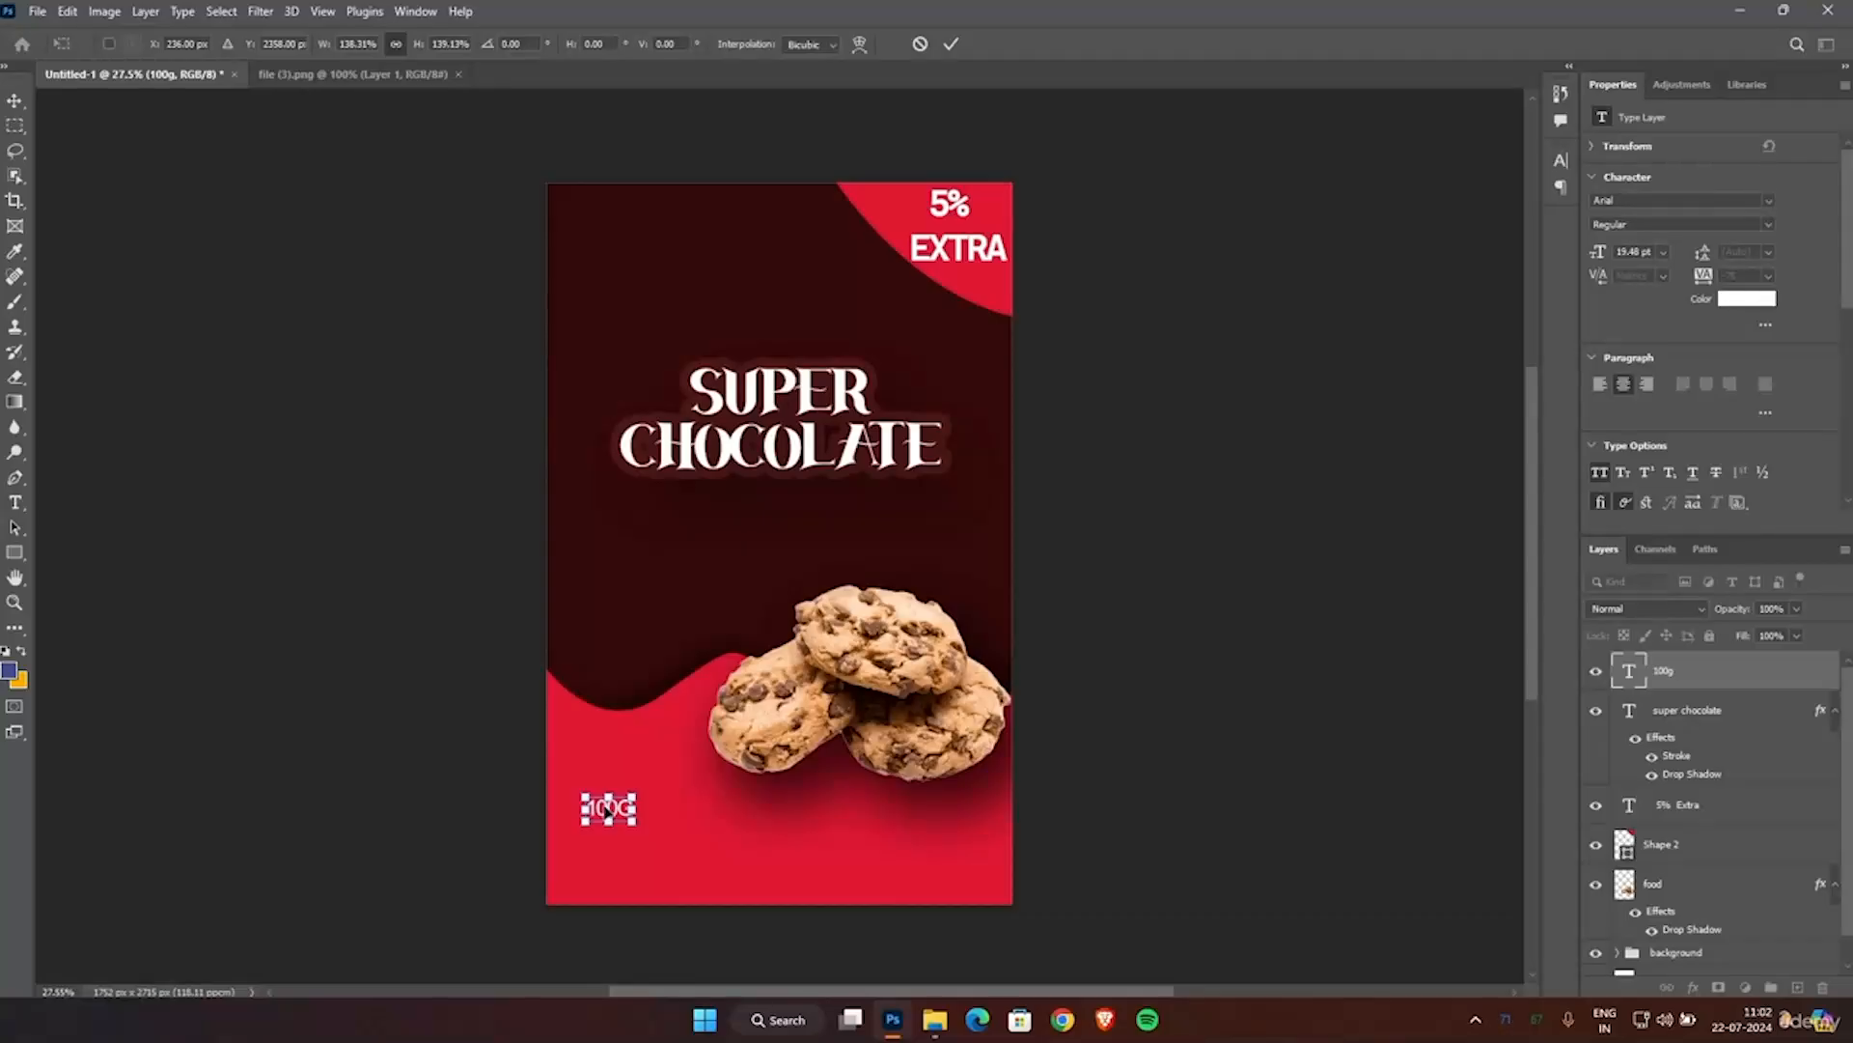
key("Return")
key("ctrl+t")
key("Return")
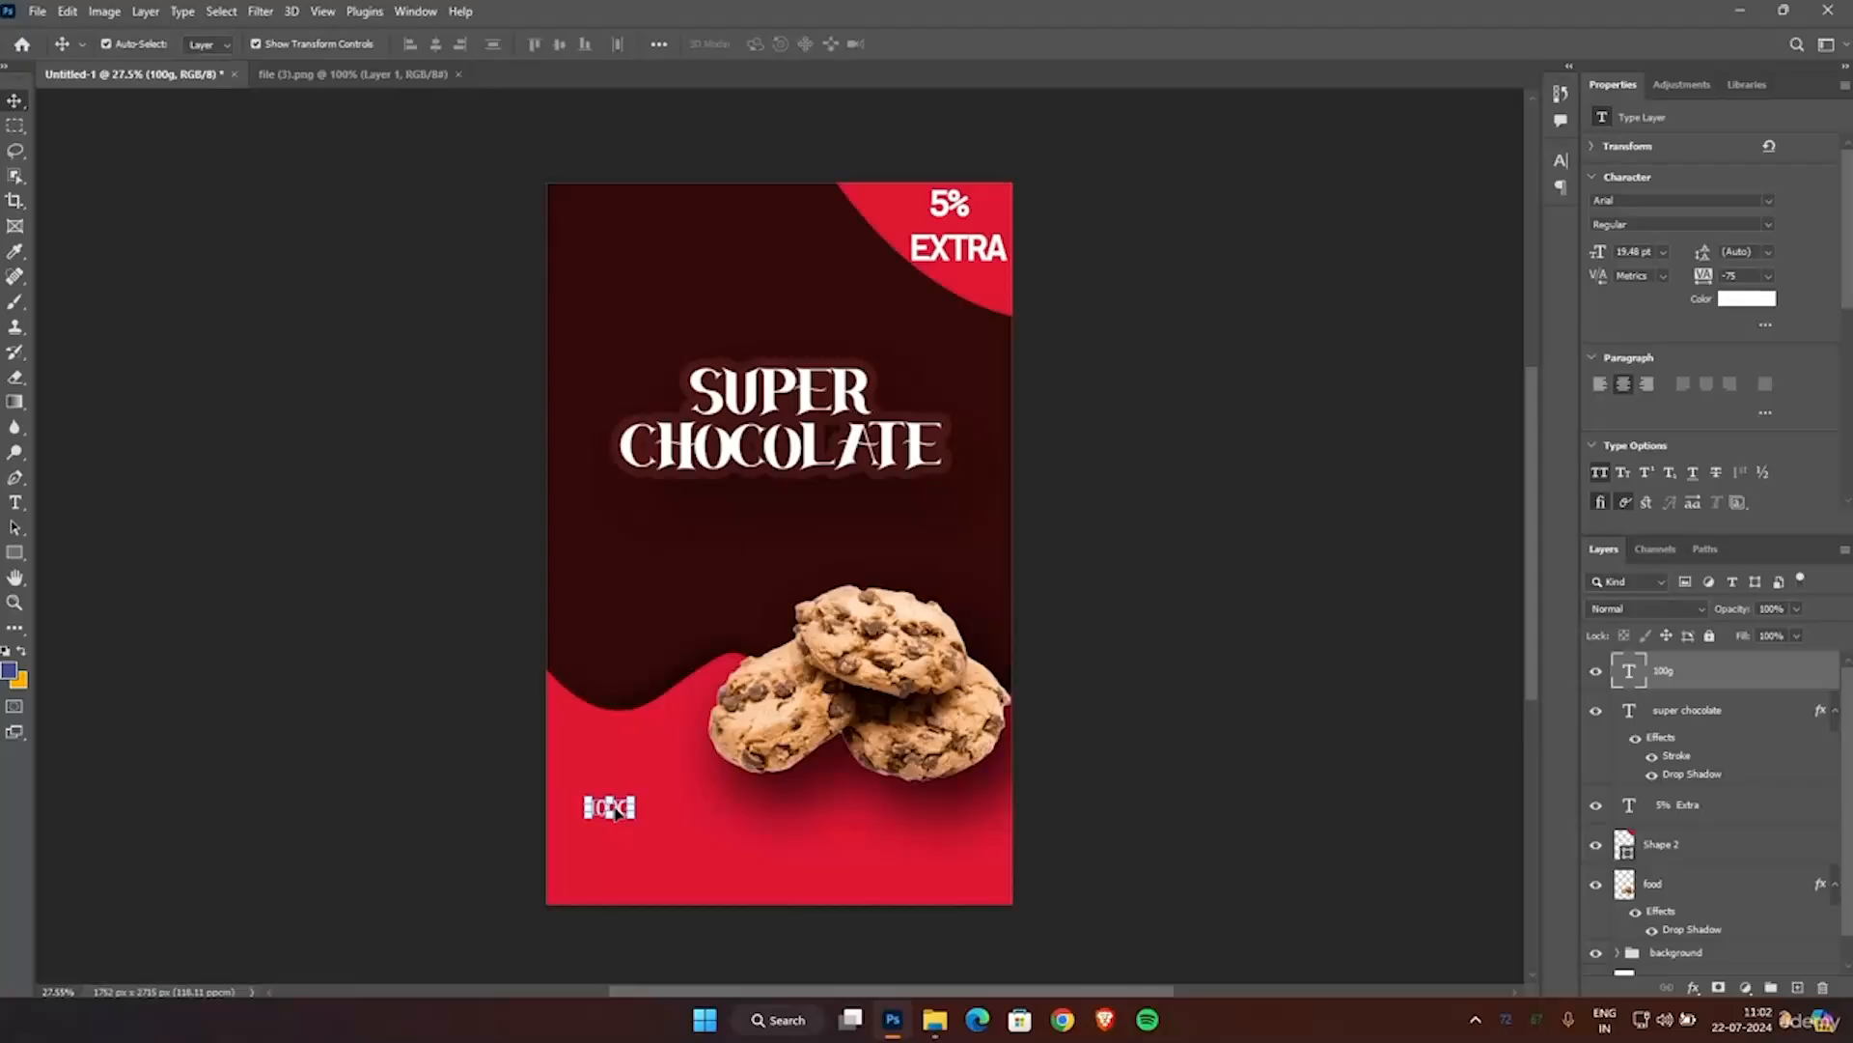
Extend the 100G text so that it reads "NET WEIGHT: 100G".
left_click(16, 498)
double_click(615, 811)
left_click(612, 810)
type("NET WEIG")
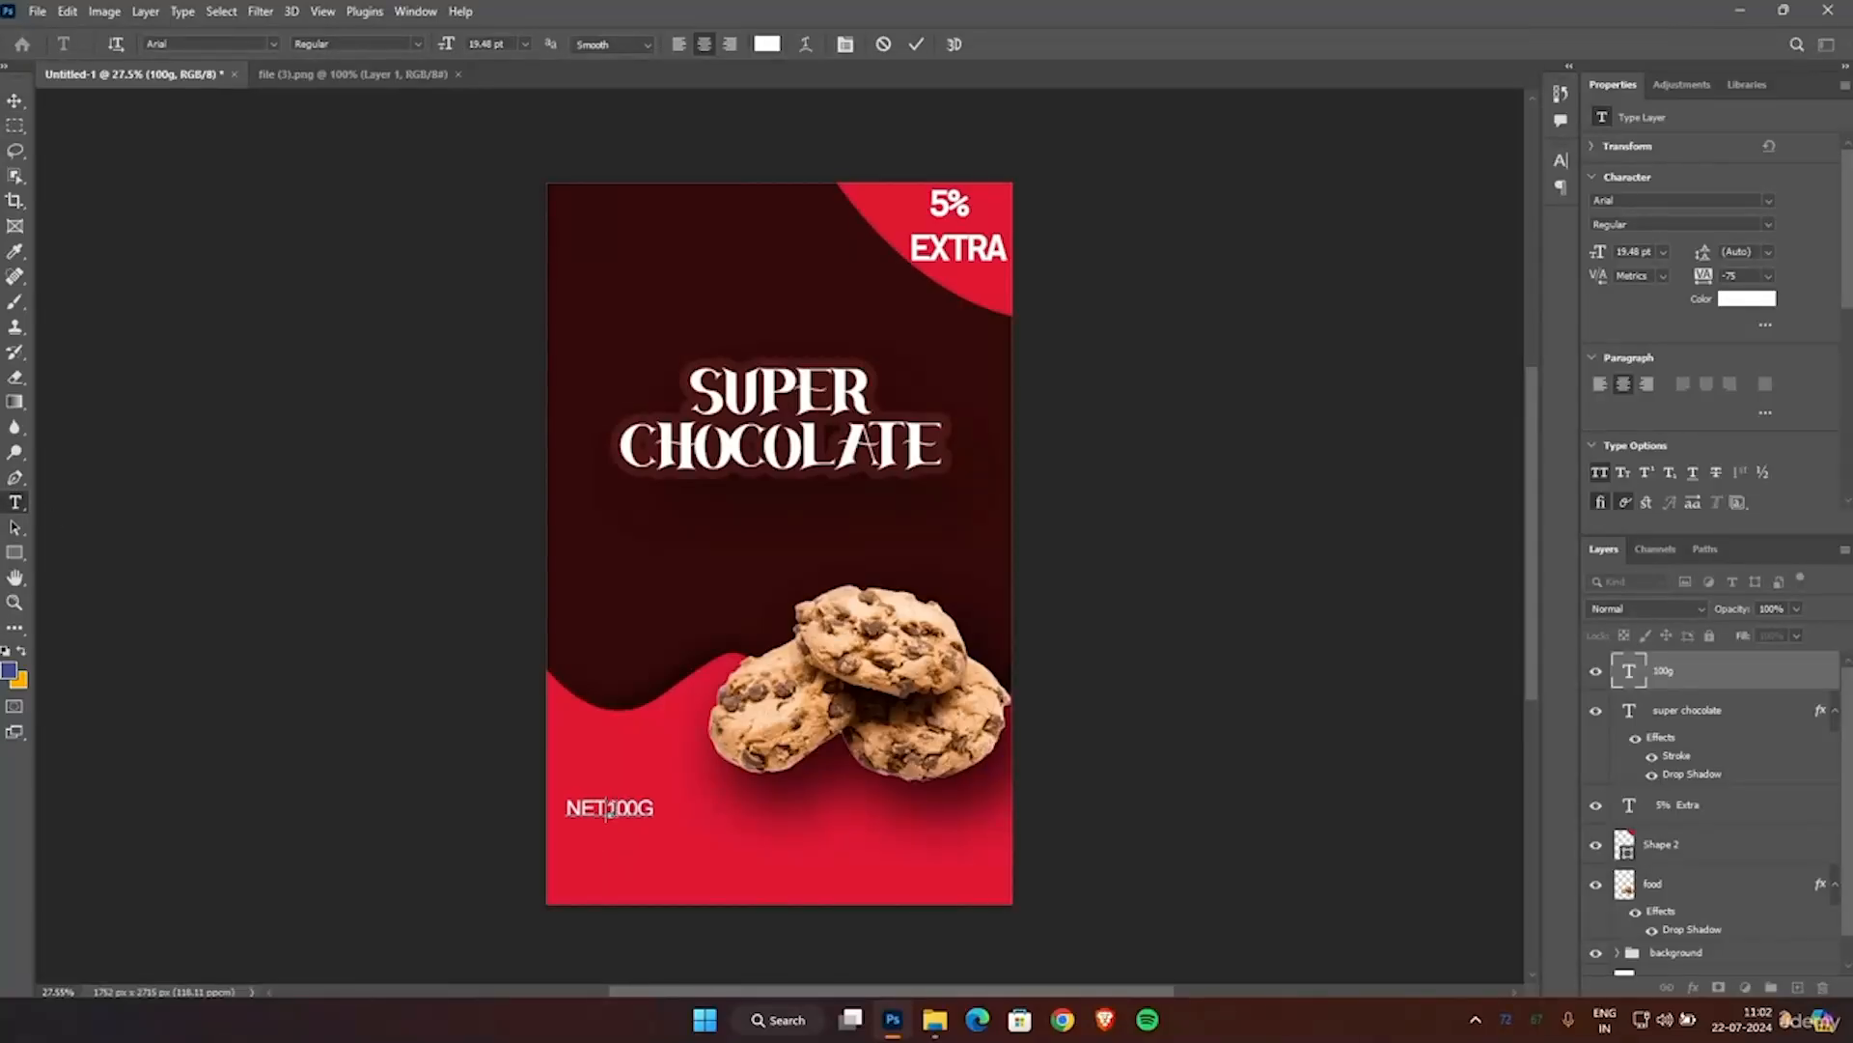
type("HT")
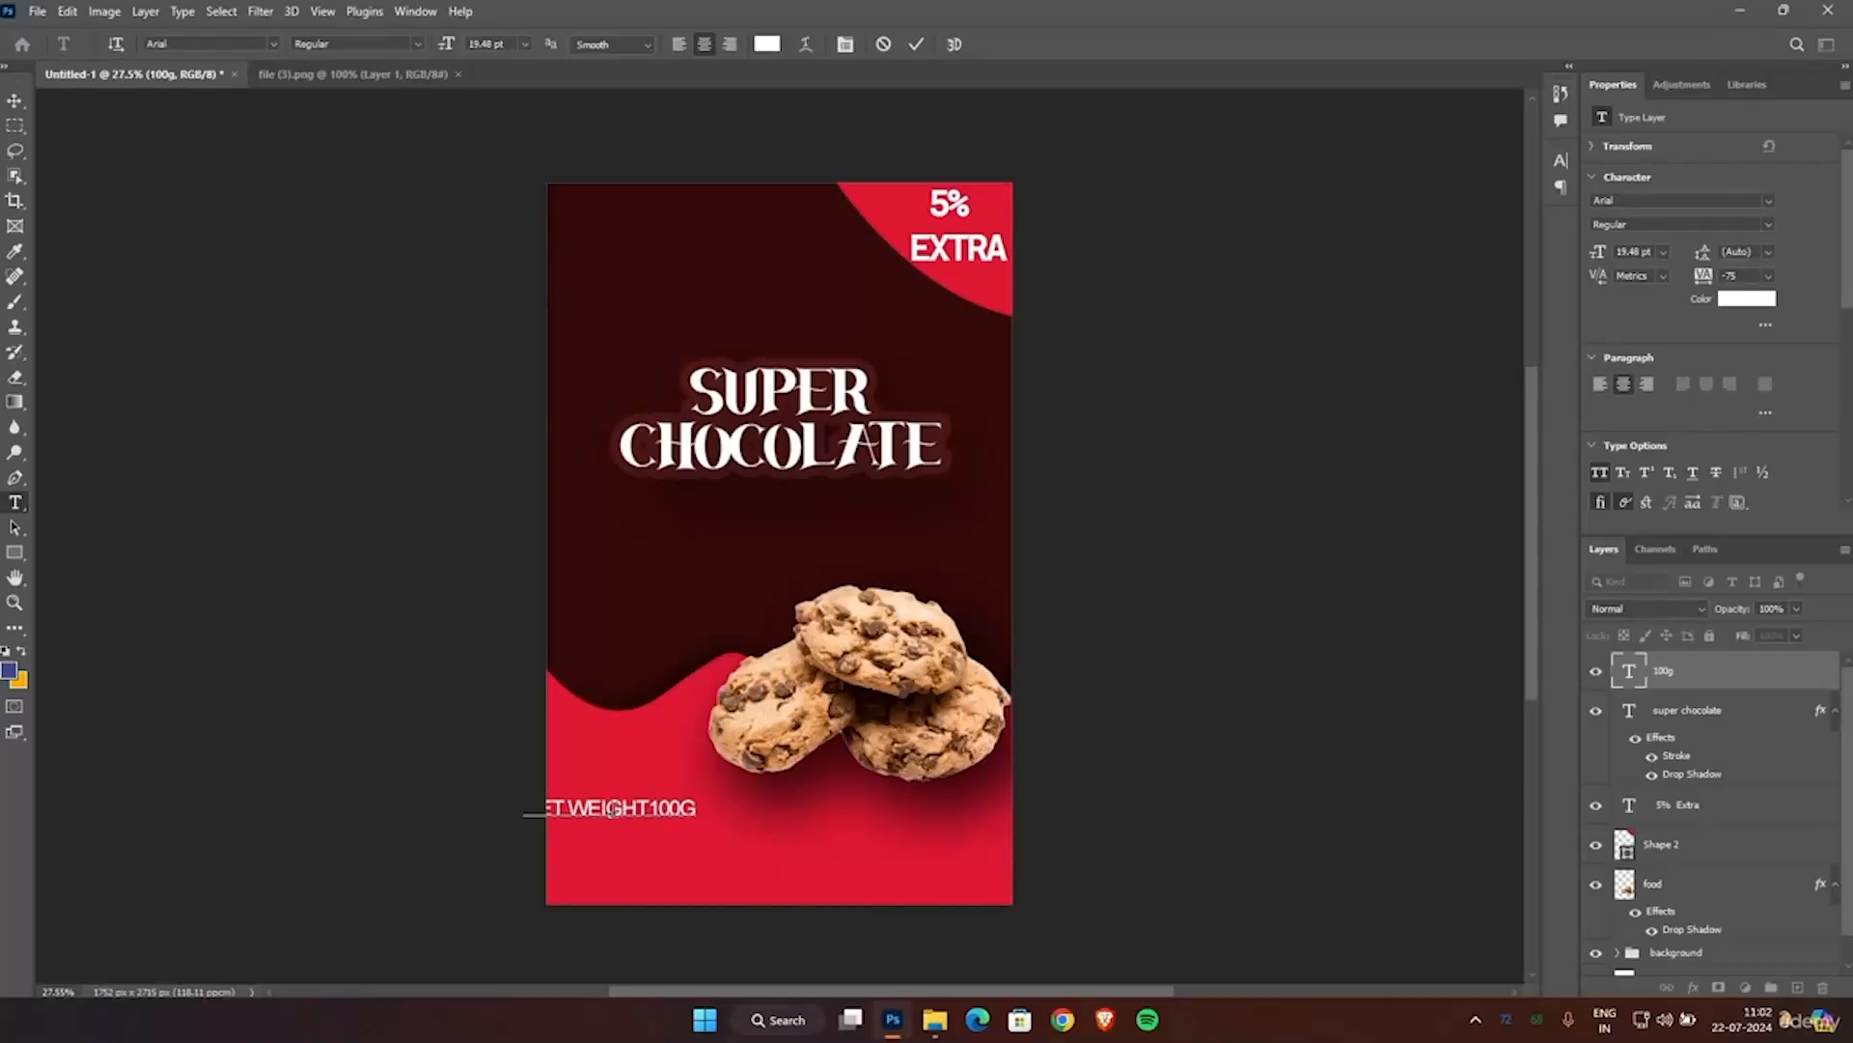
key("BackSpace")
type(":")
left_click(916, 45)
Move the NET WEIGHT: 100G text fully onto the poster near its lower-left corner and deselect it.
key("v")
left_click_drag(579, 810, 625, 835)
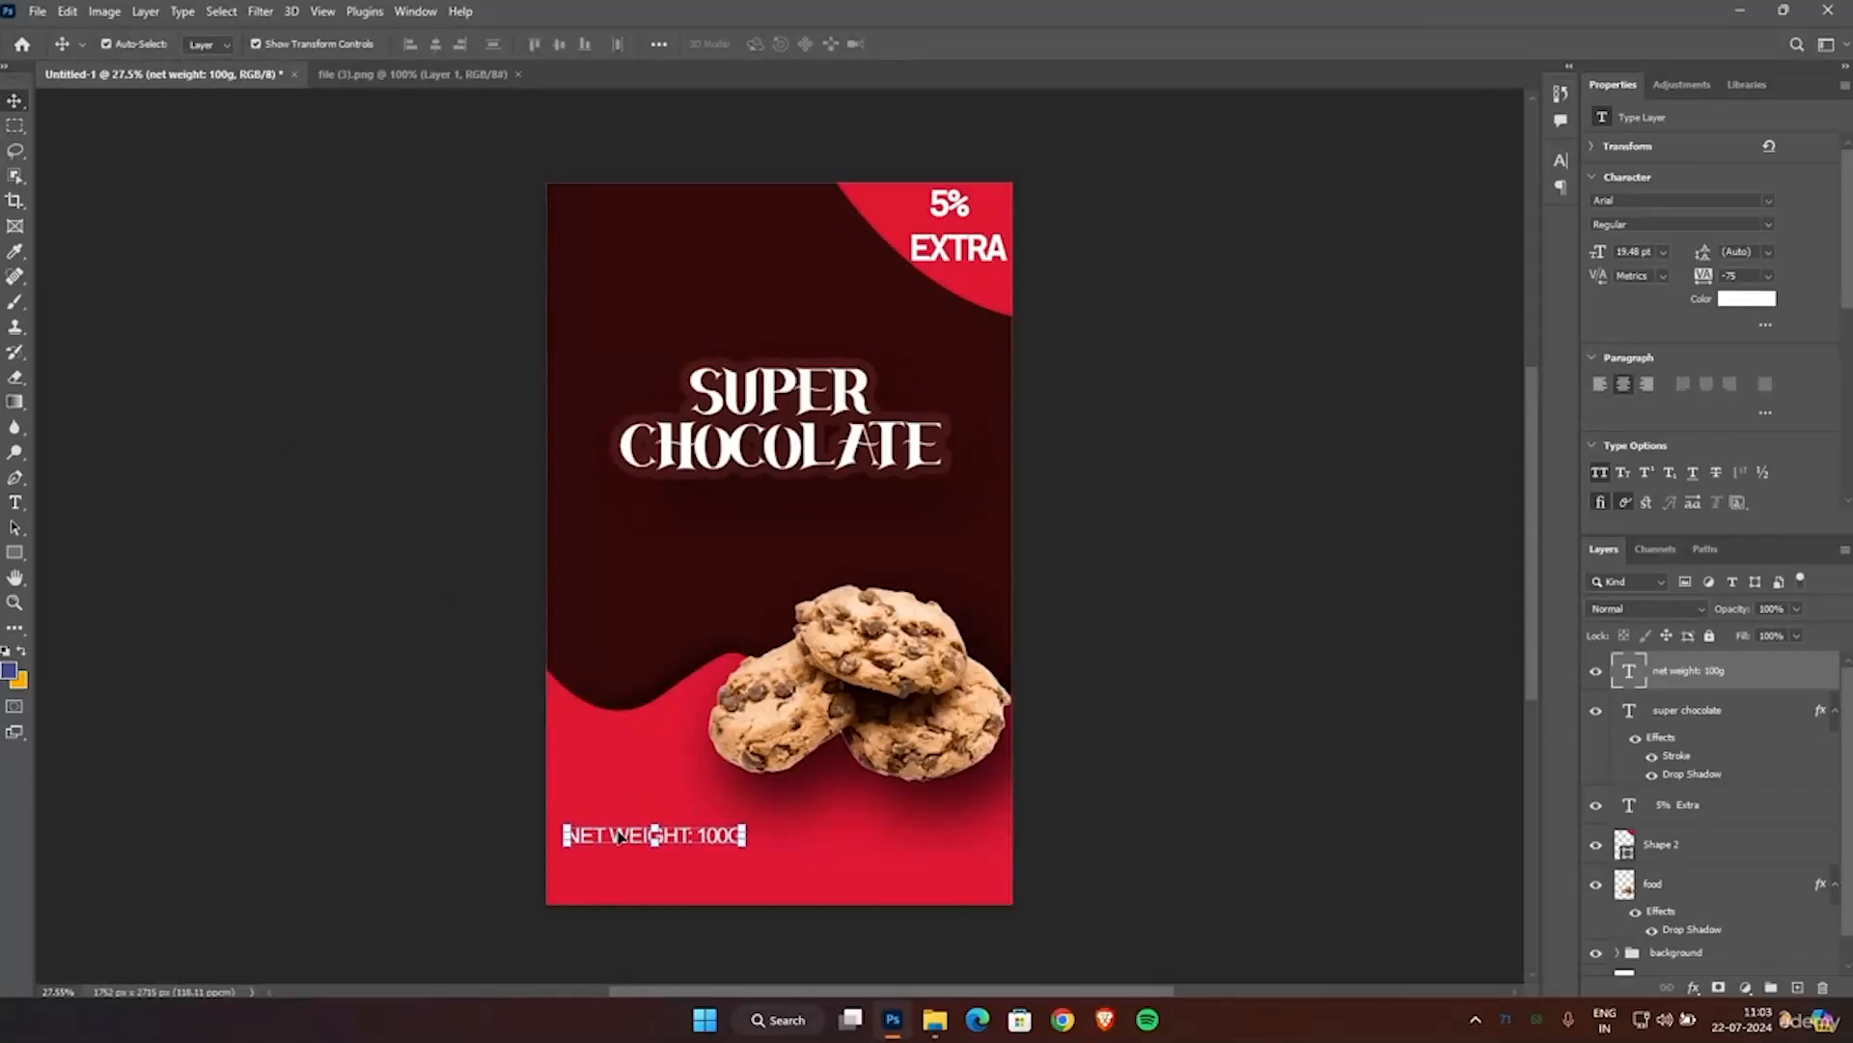
left_click(1326, 640)
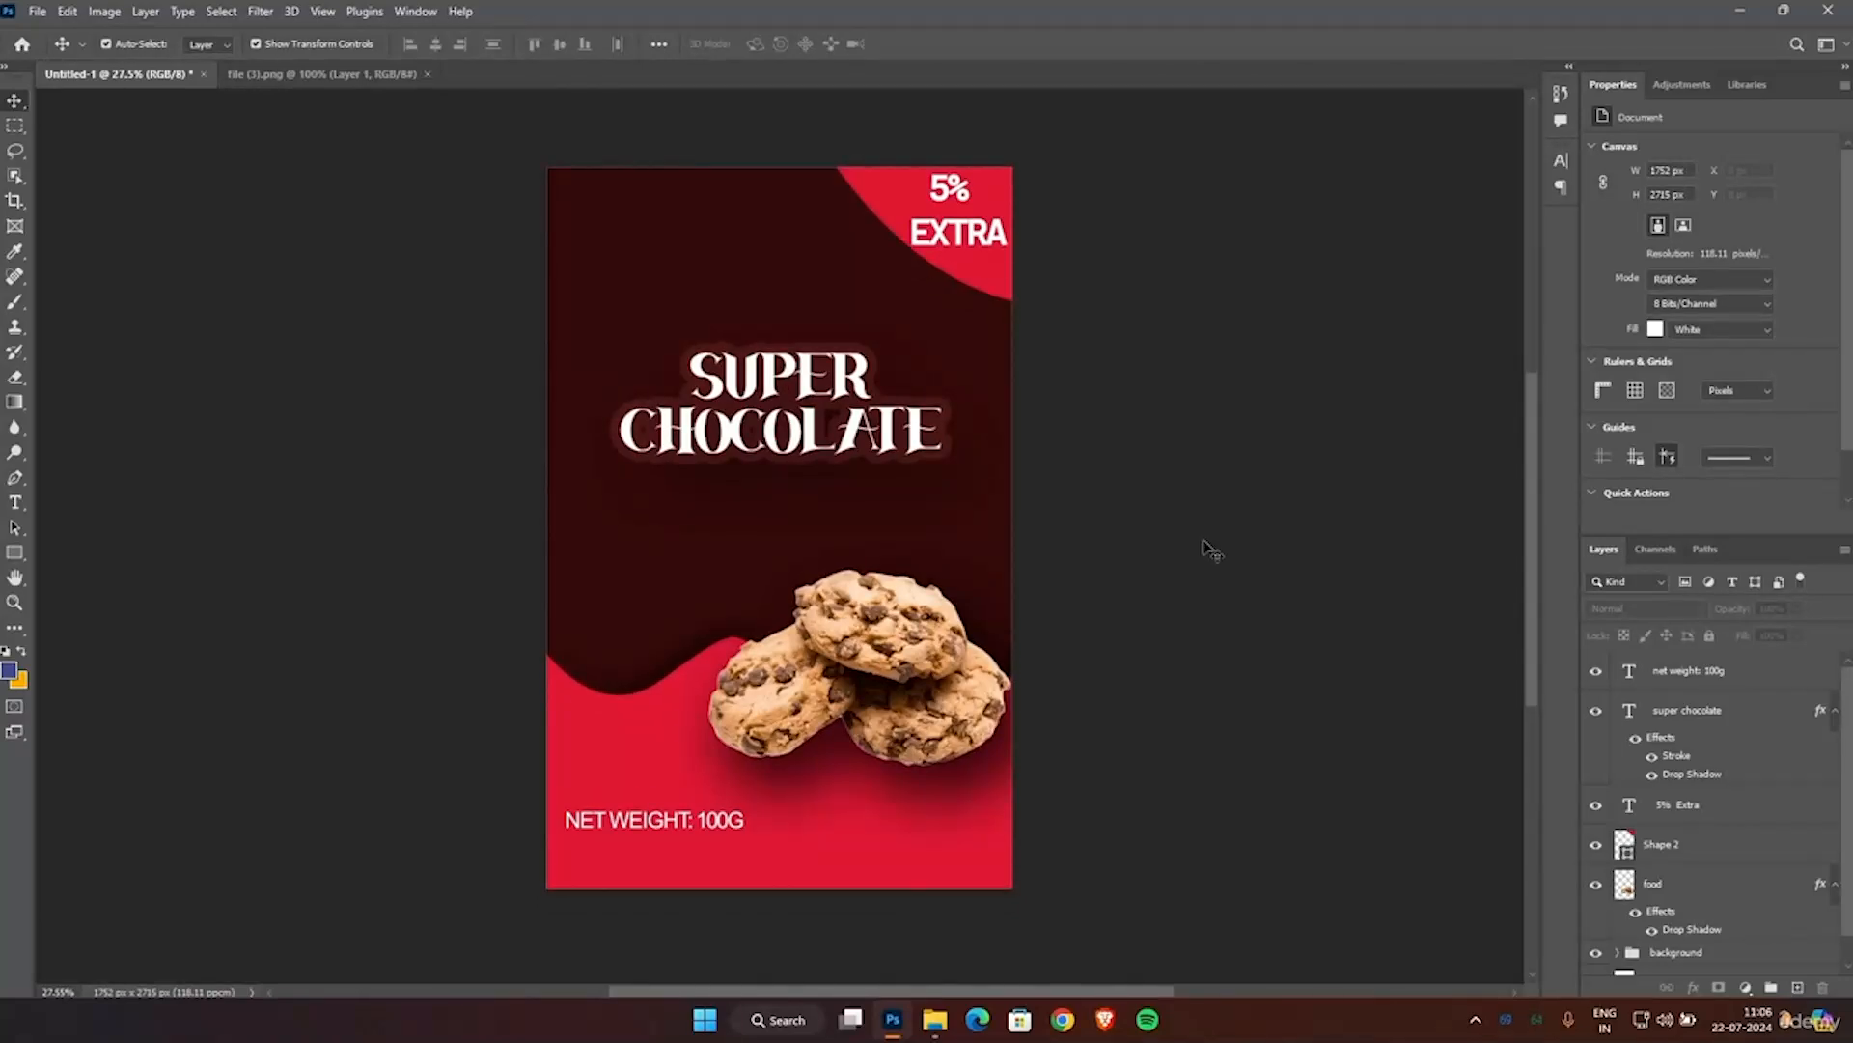
Open the image pexels-adonyi-foto-1558916 from the TEMP folder as a separate document and return to the poster.
left_click(935, 1020)
left_click_drag(382, 201, 495, 276)
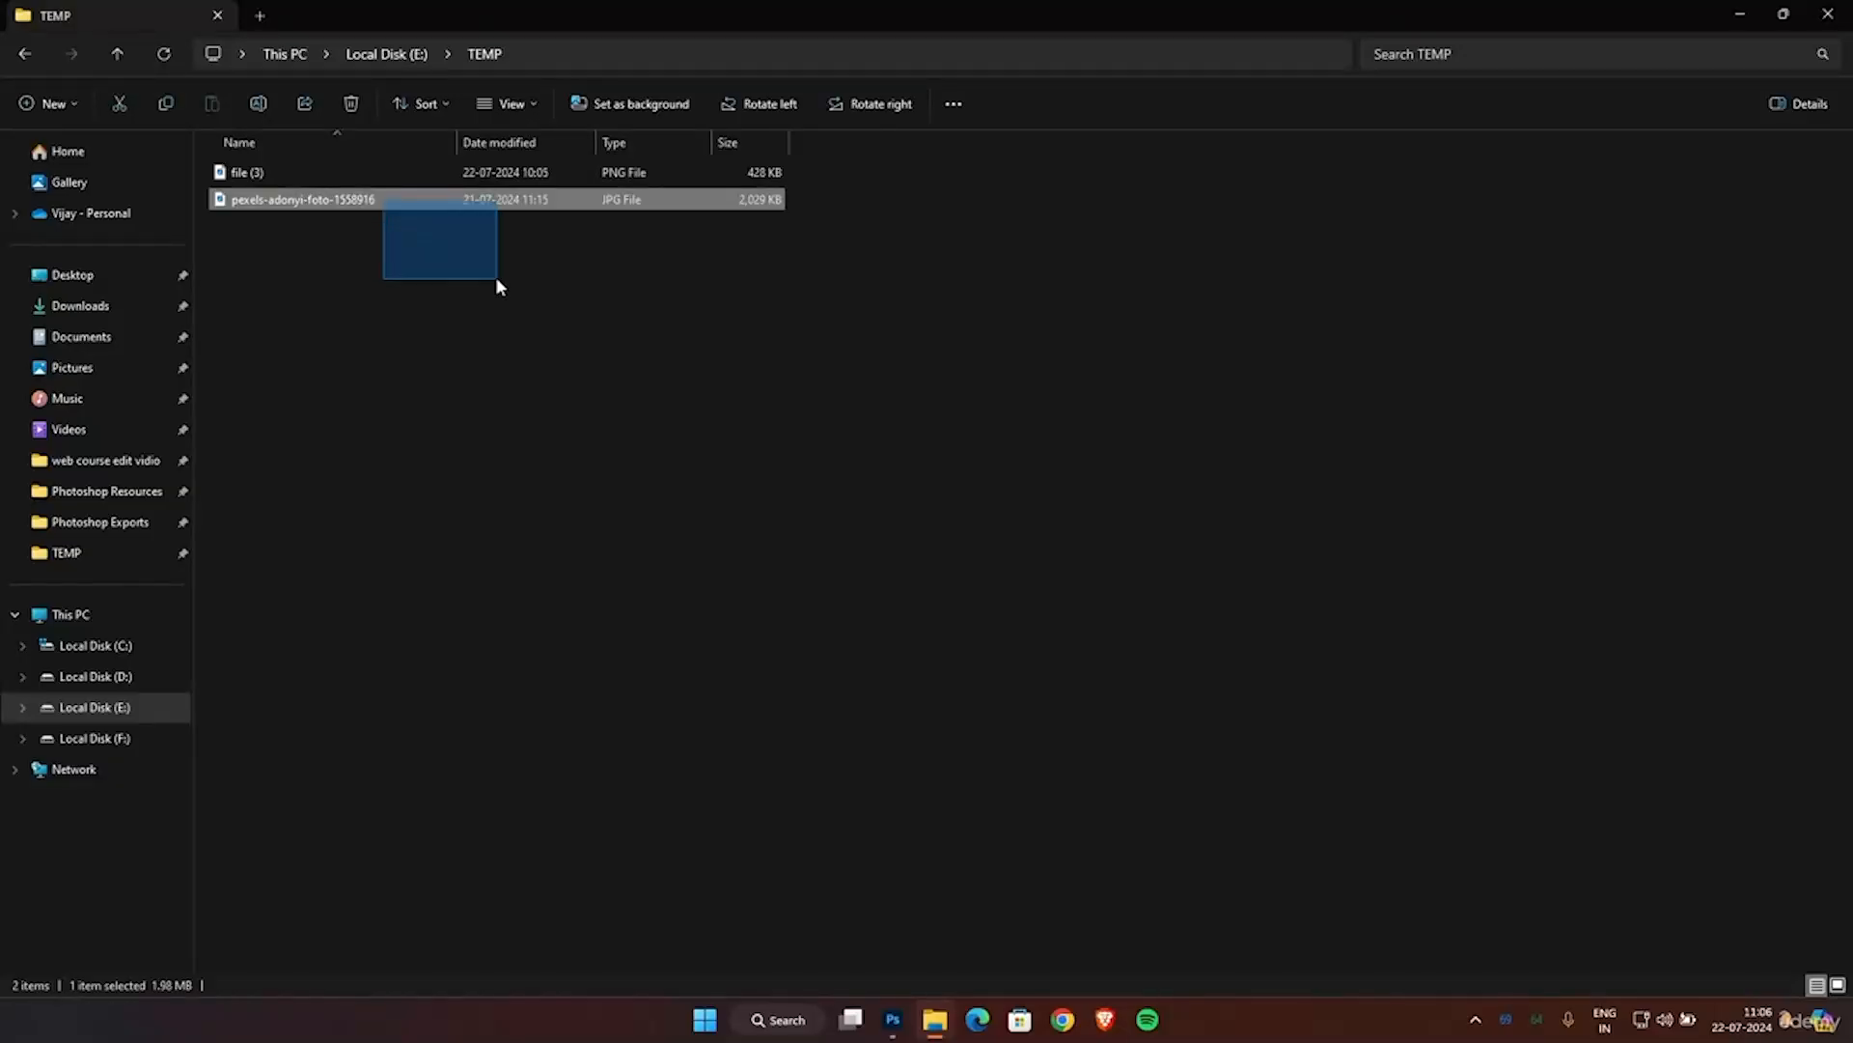
left_click_drag(478, 207, 497, 77)
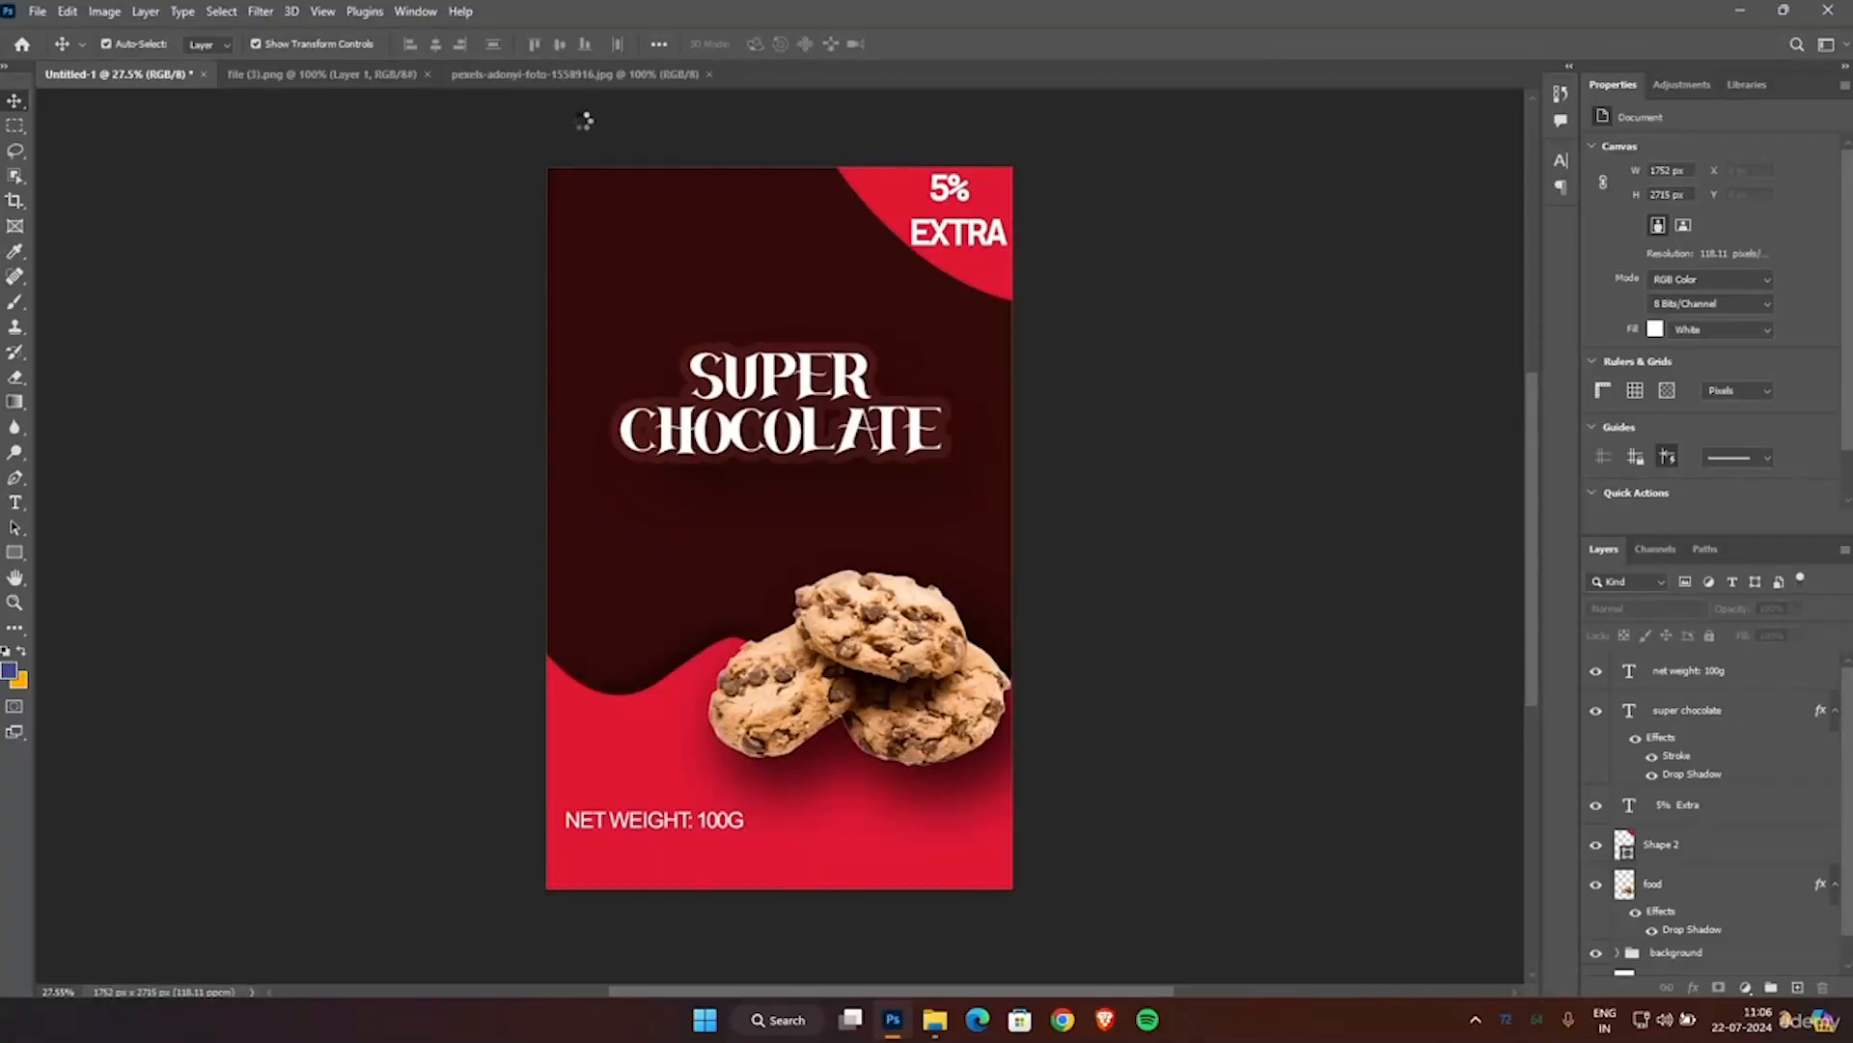
scroll(689, 404, "down", 1)
scroll(693, 406, "up", 1)
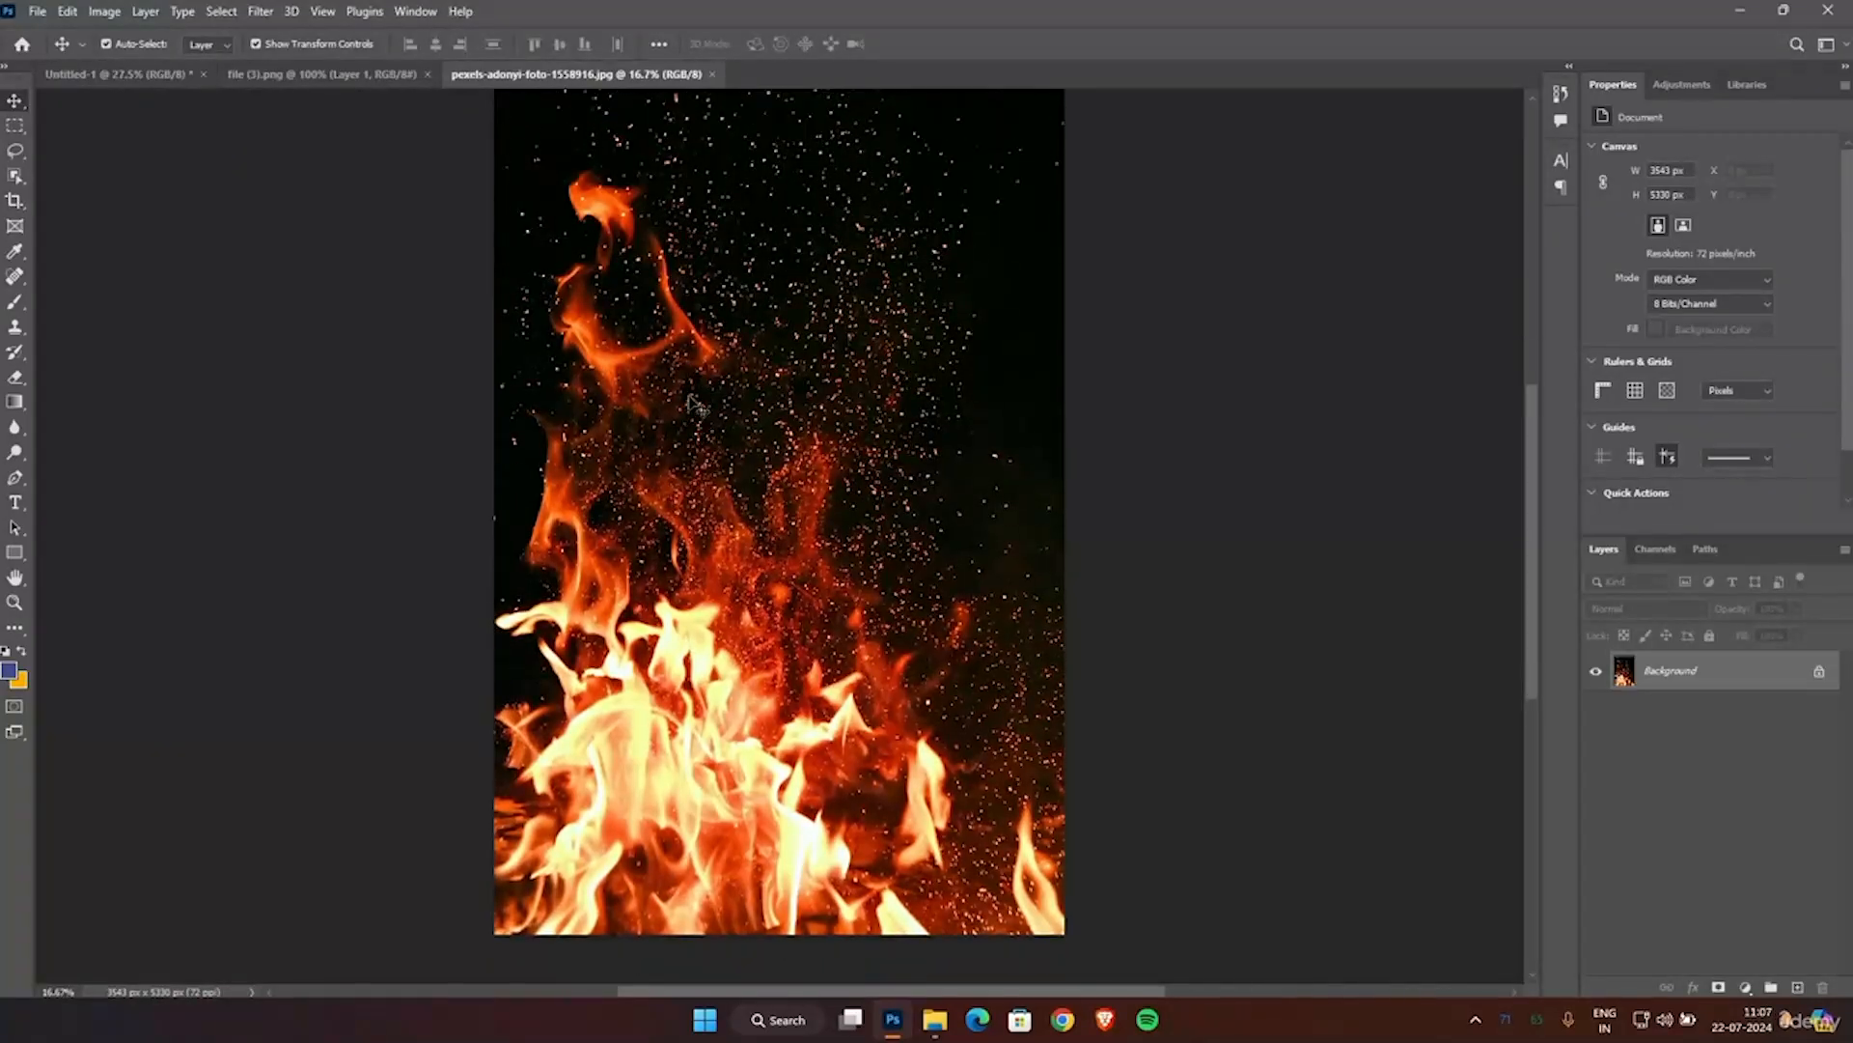
left_click(87, 72)
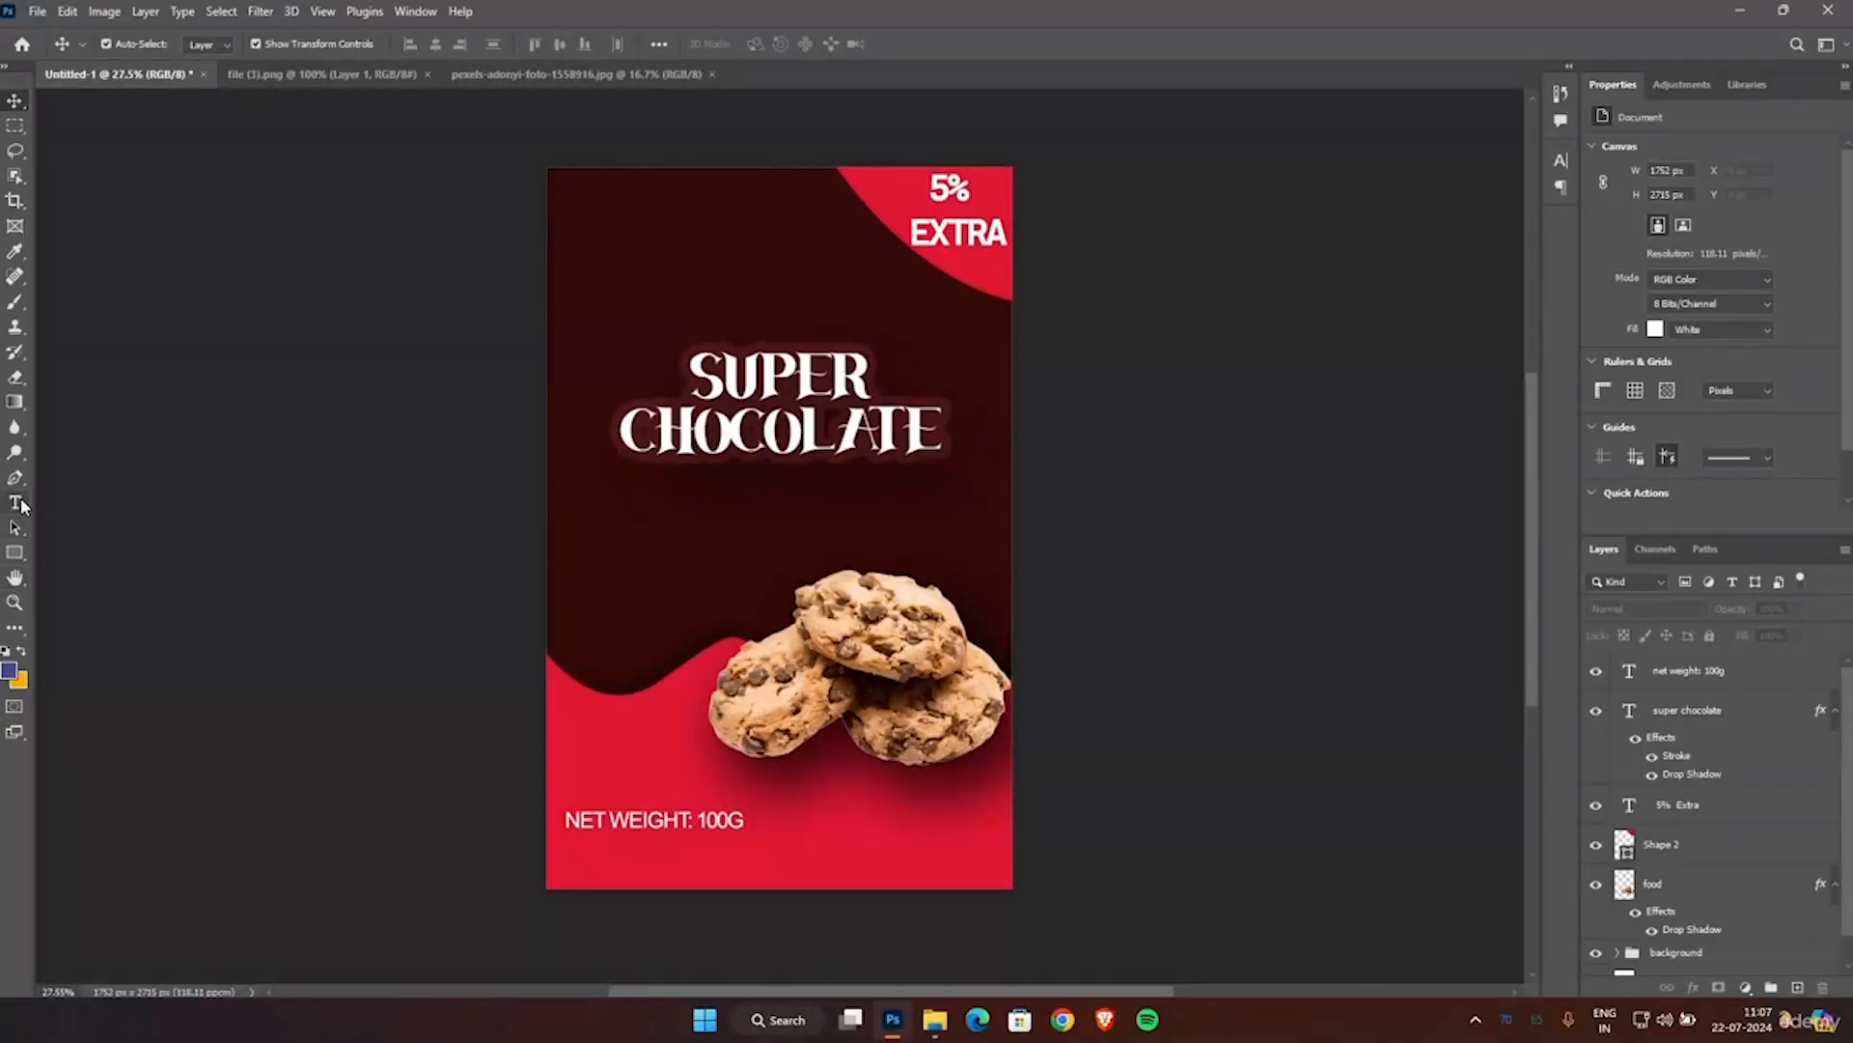
Draw a leaf custom shape from the "shape collection info graphic studio" set, about 500 by 446 px, over the poster's left edge beside the title.
right_click(17, 553)
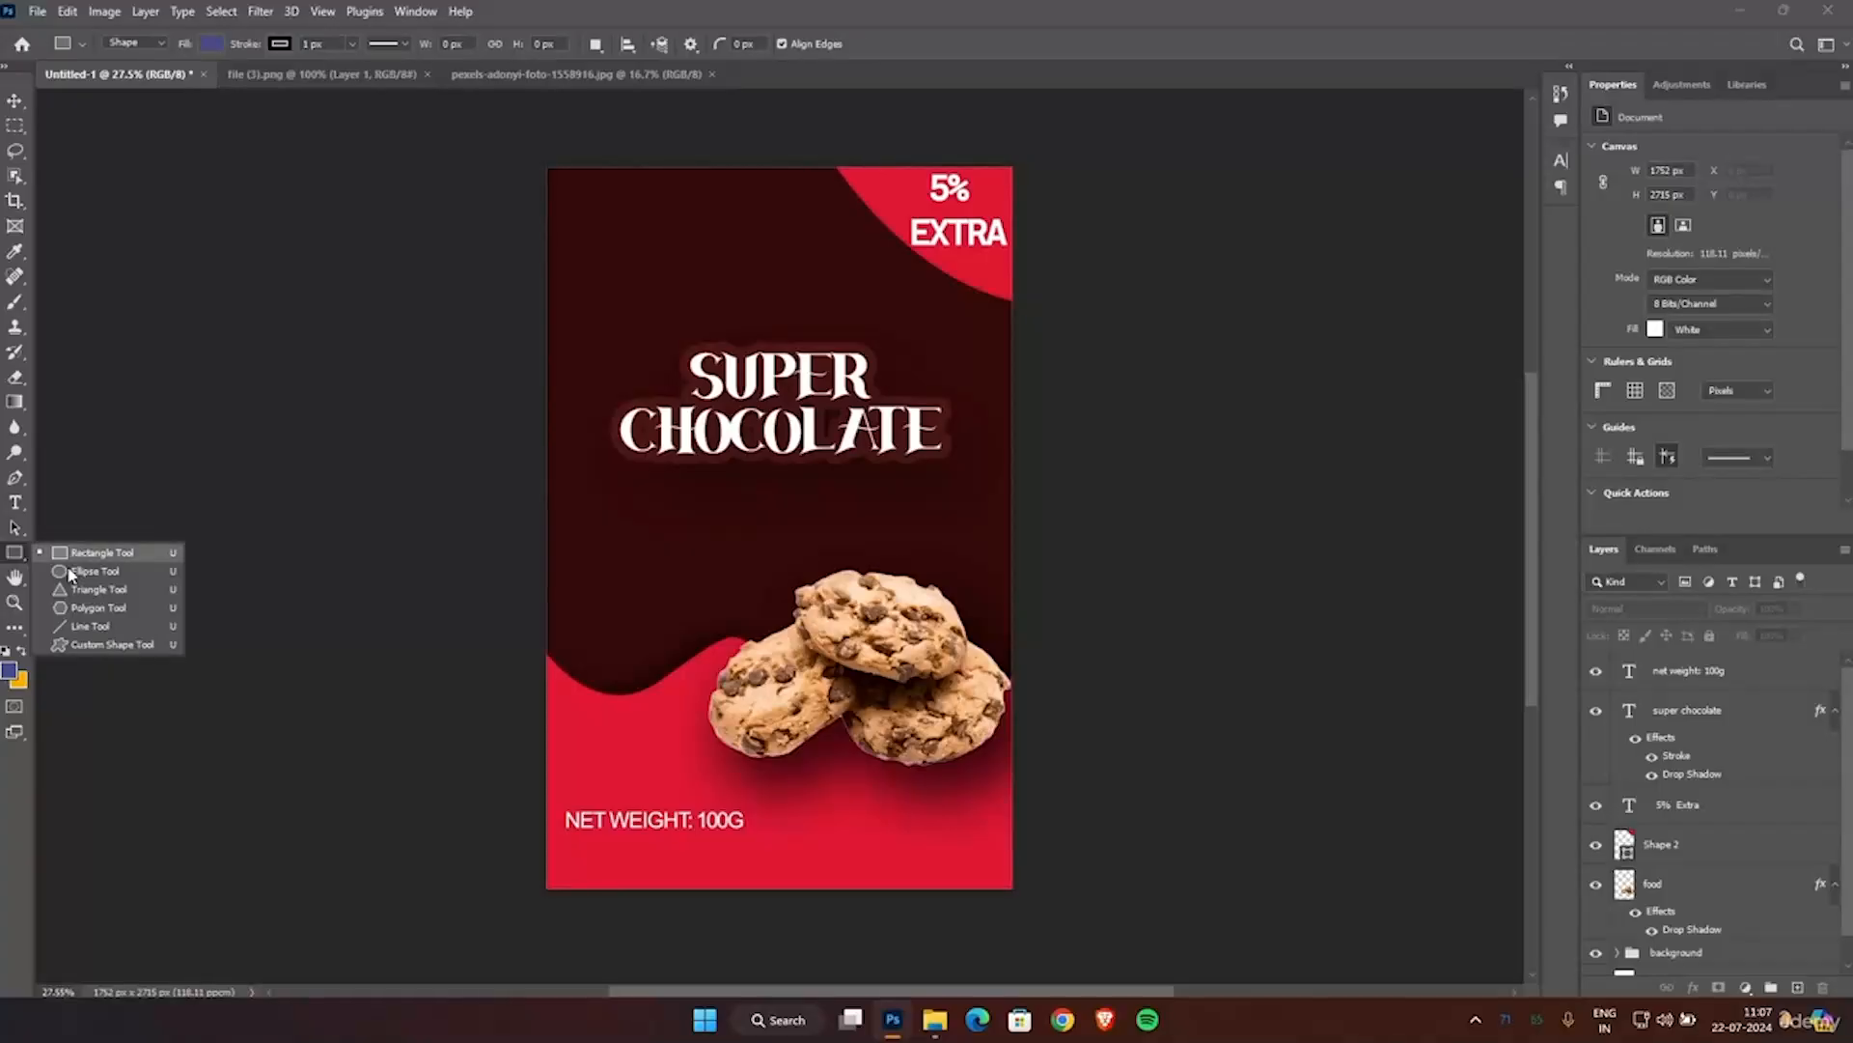
left_click(81, 645)
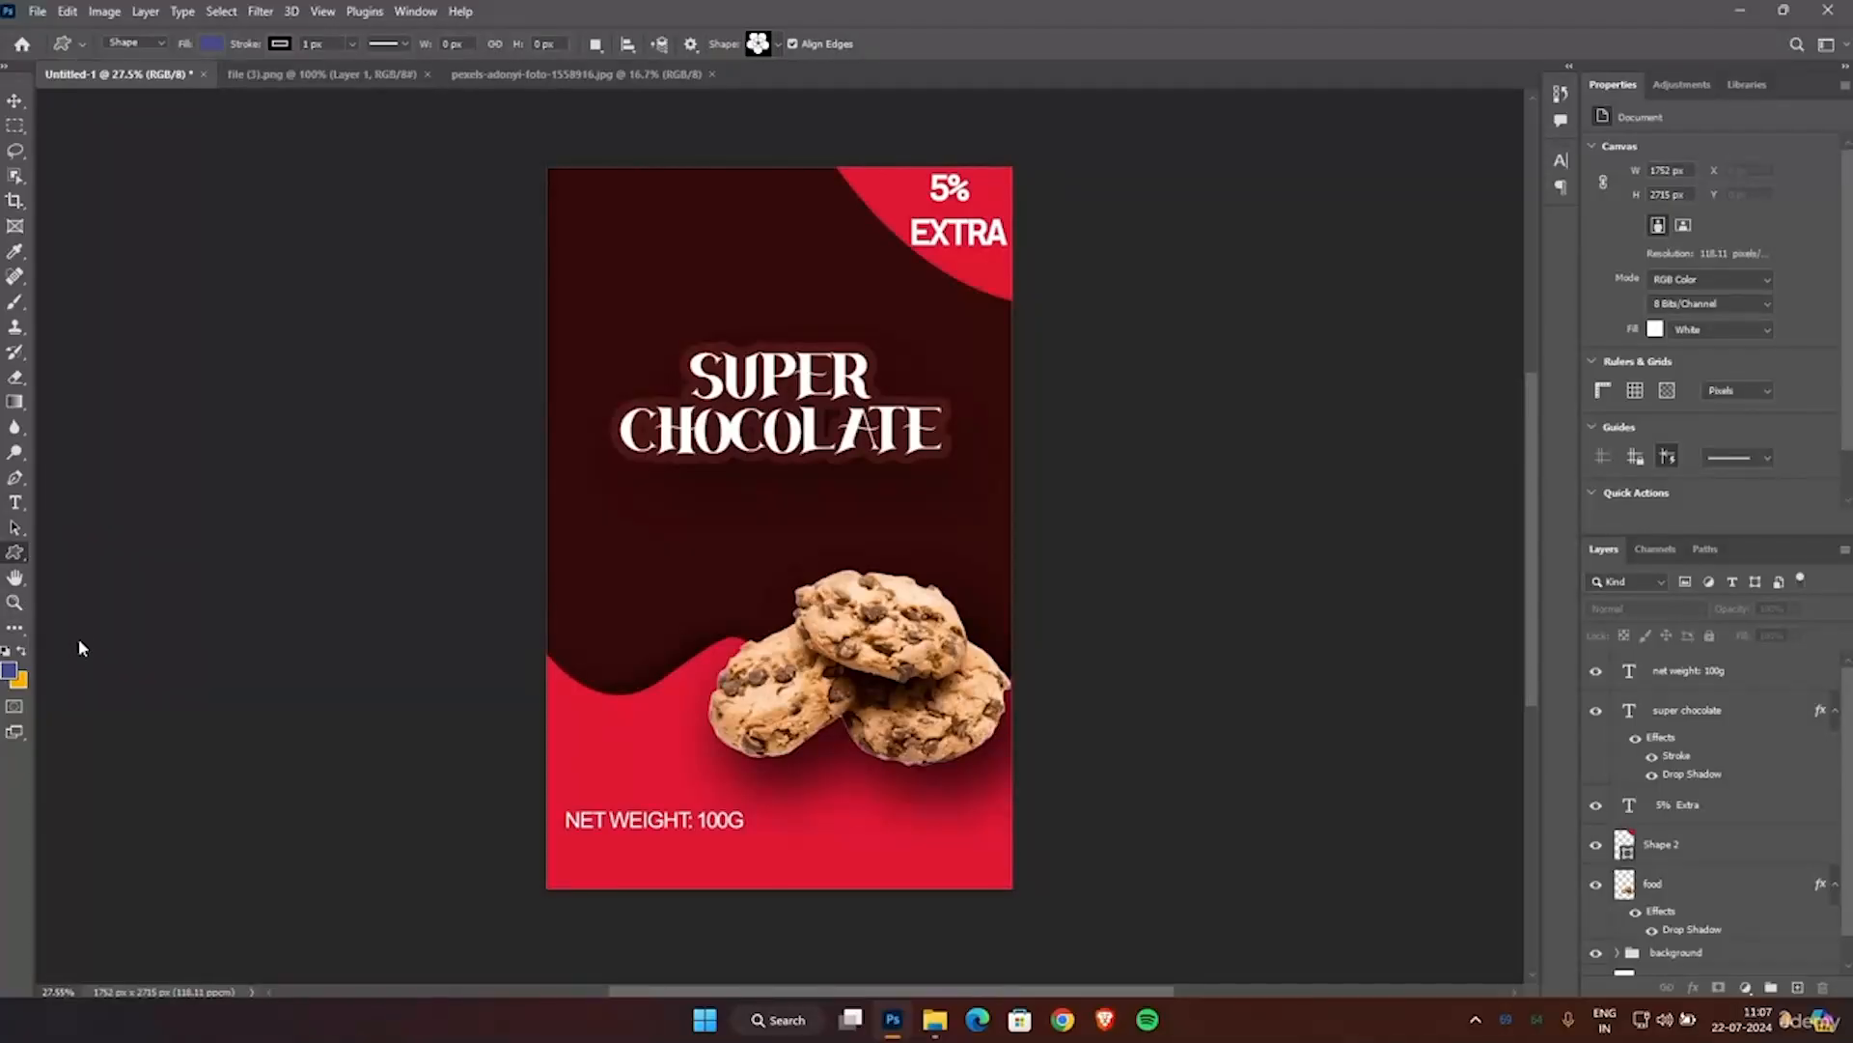
left_click(777, 43)
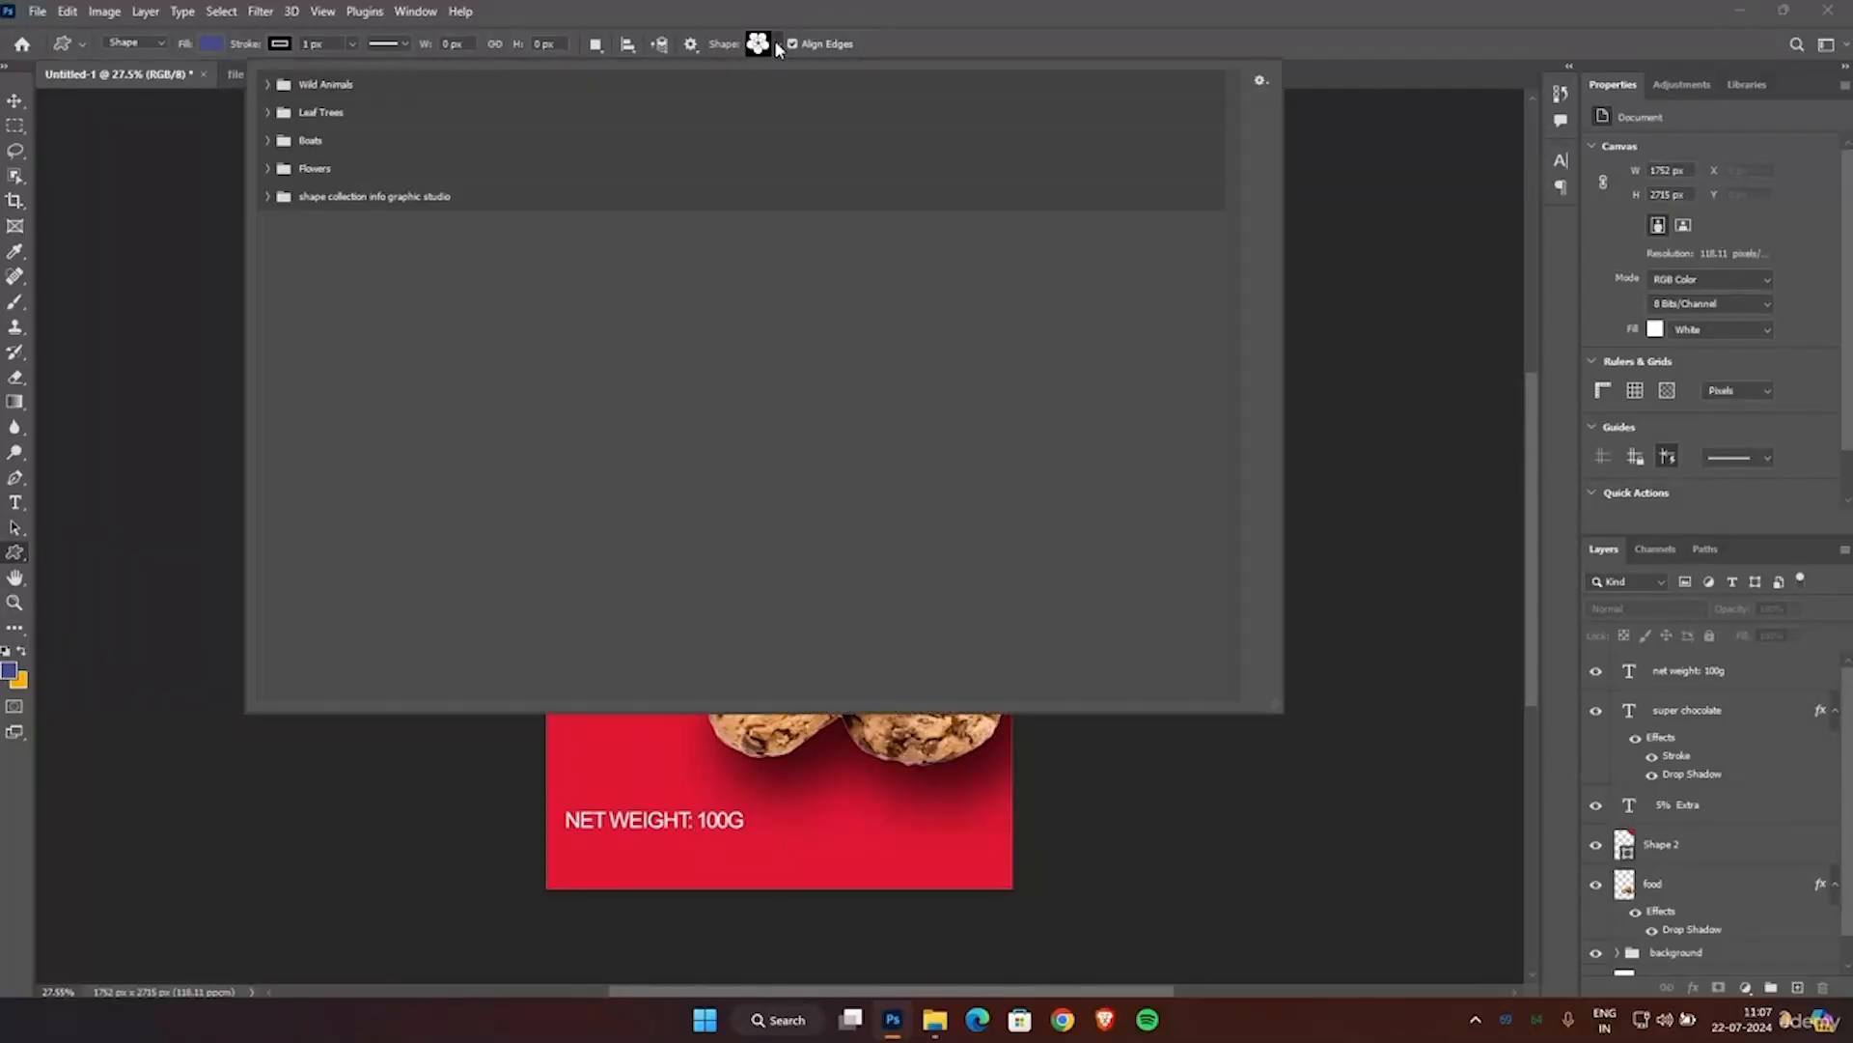
left_click(265, 198)
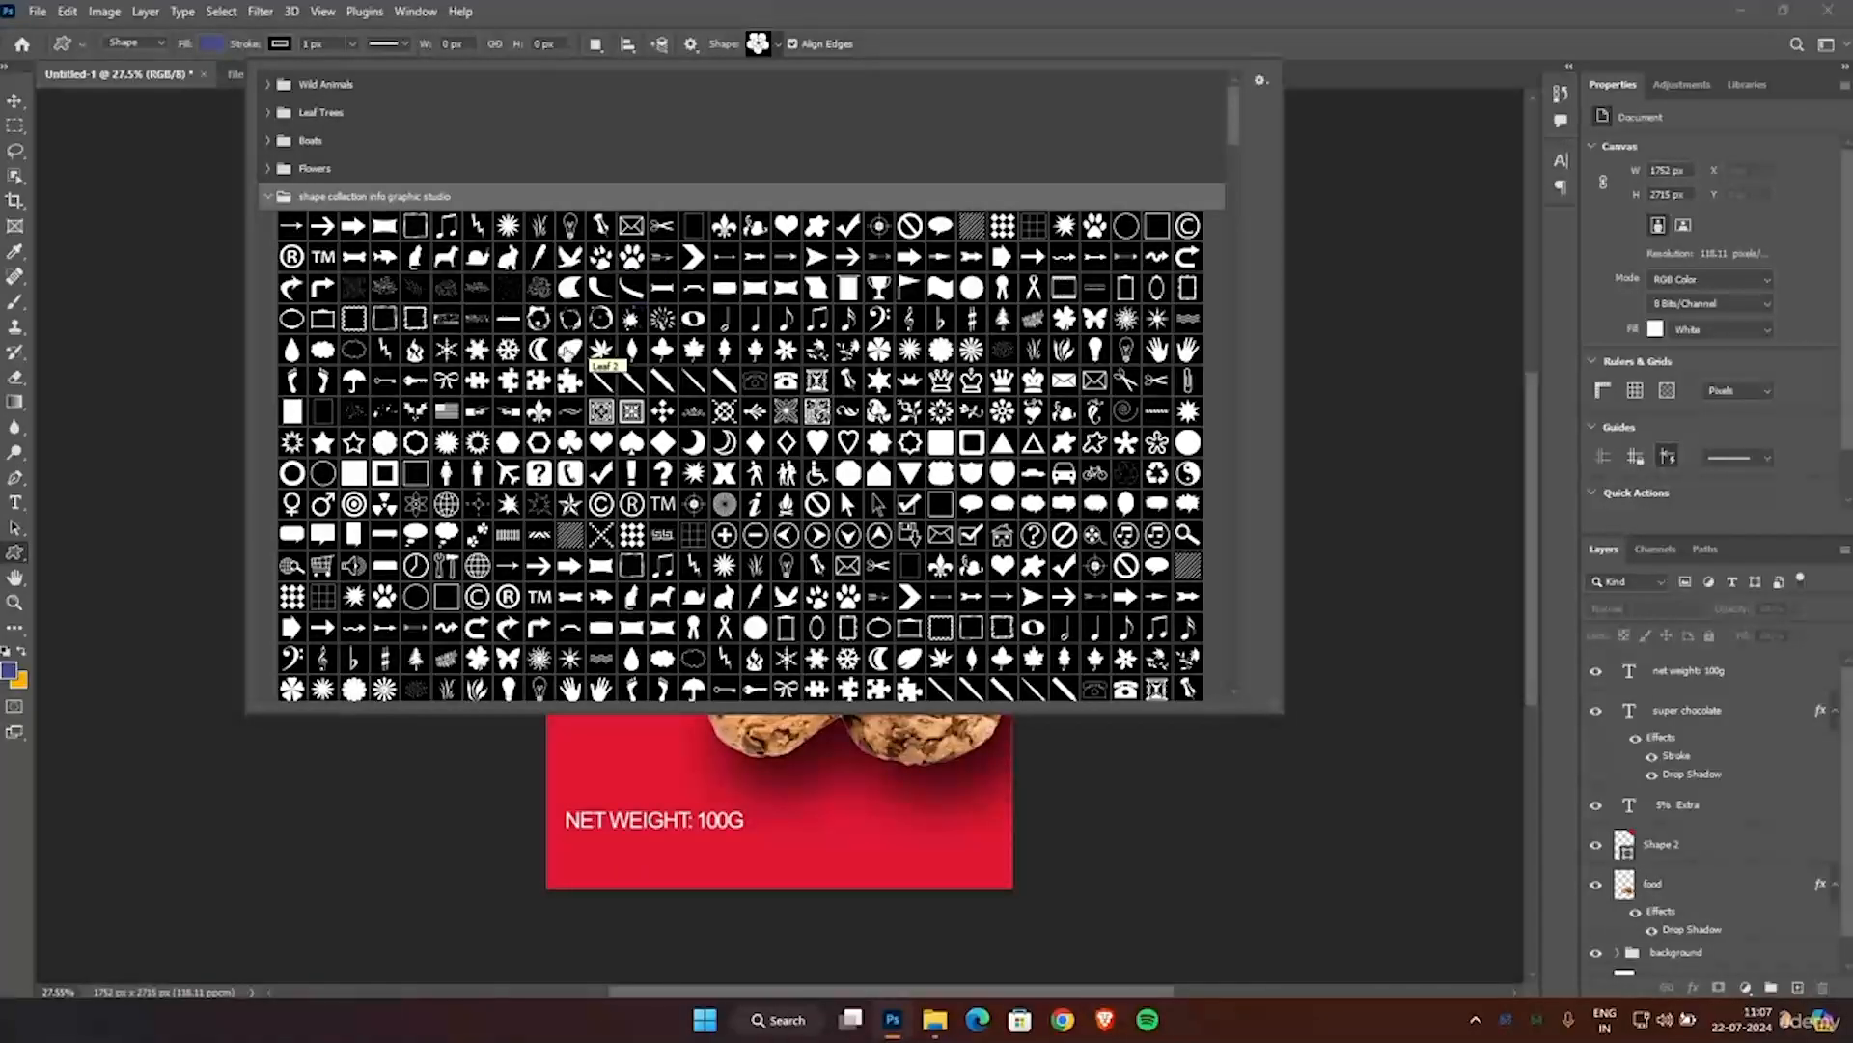
left_click(569, 353)
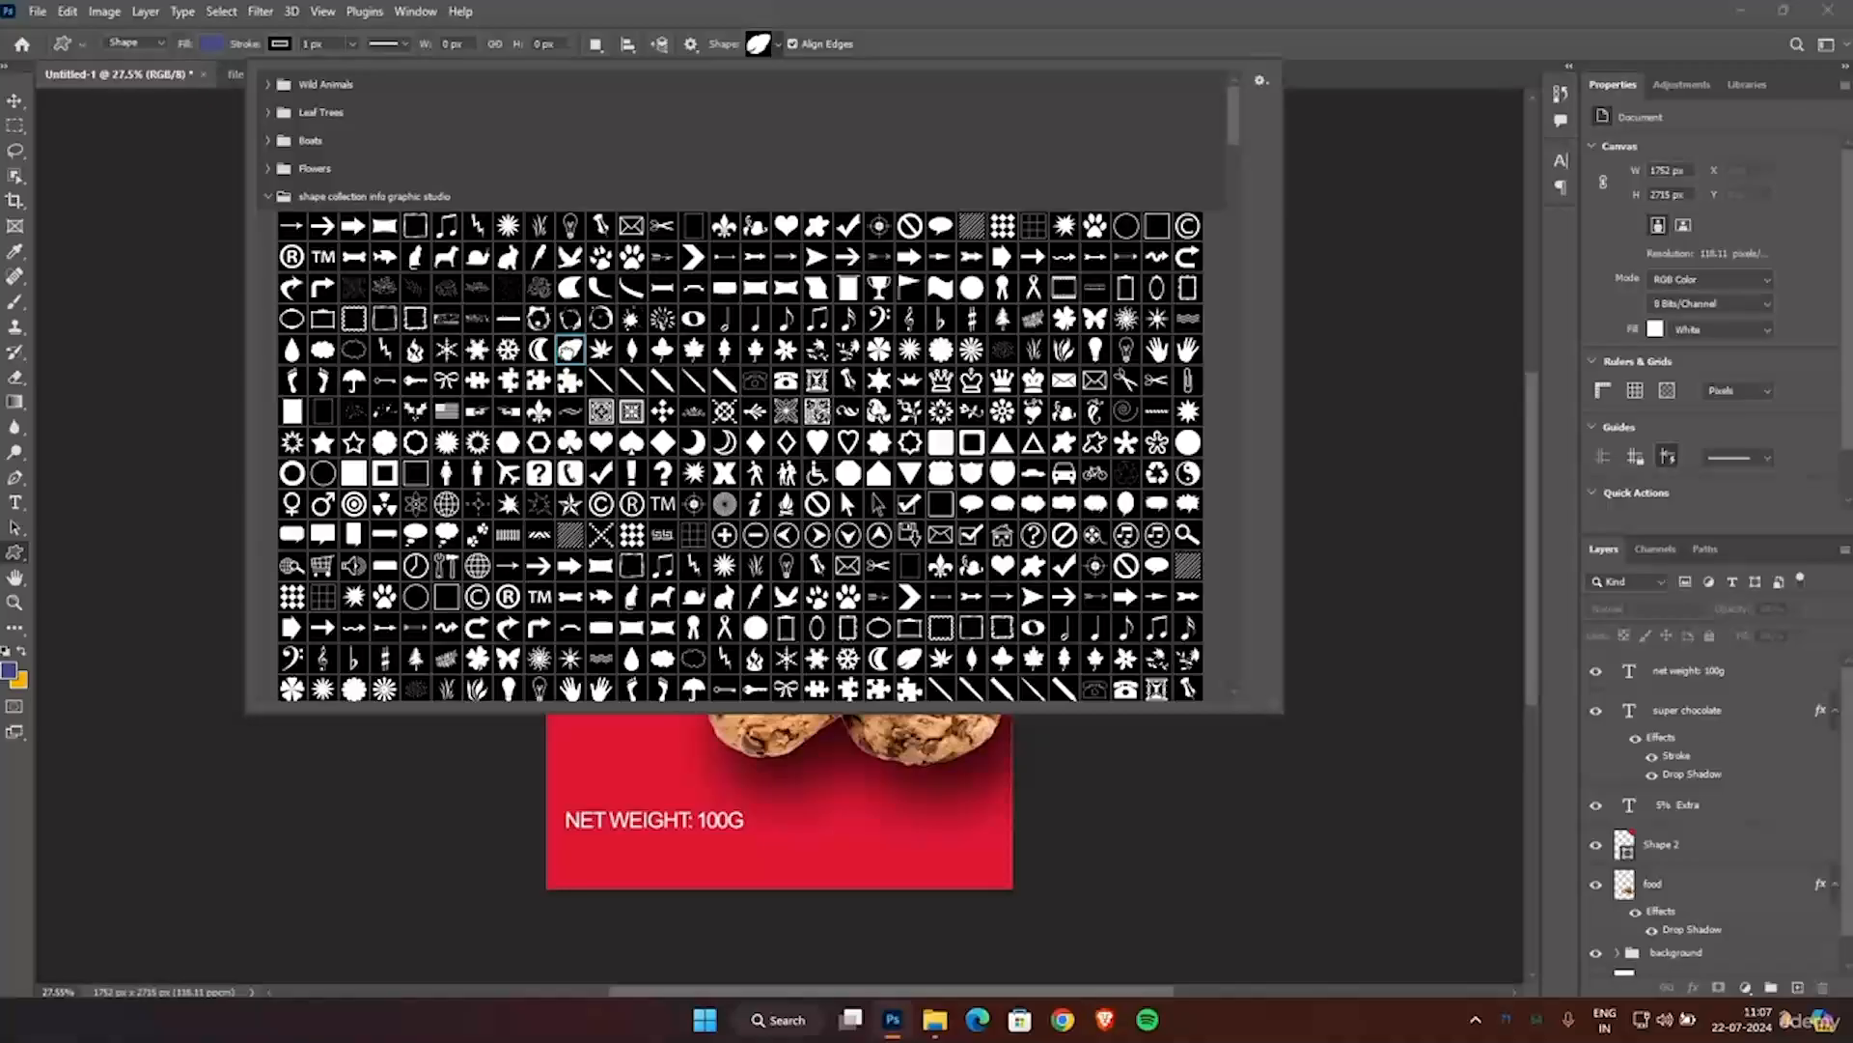
left_click(1333, 135)
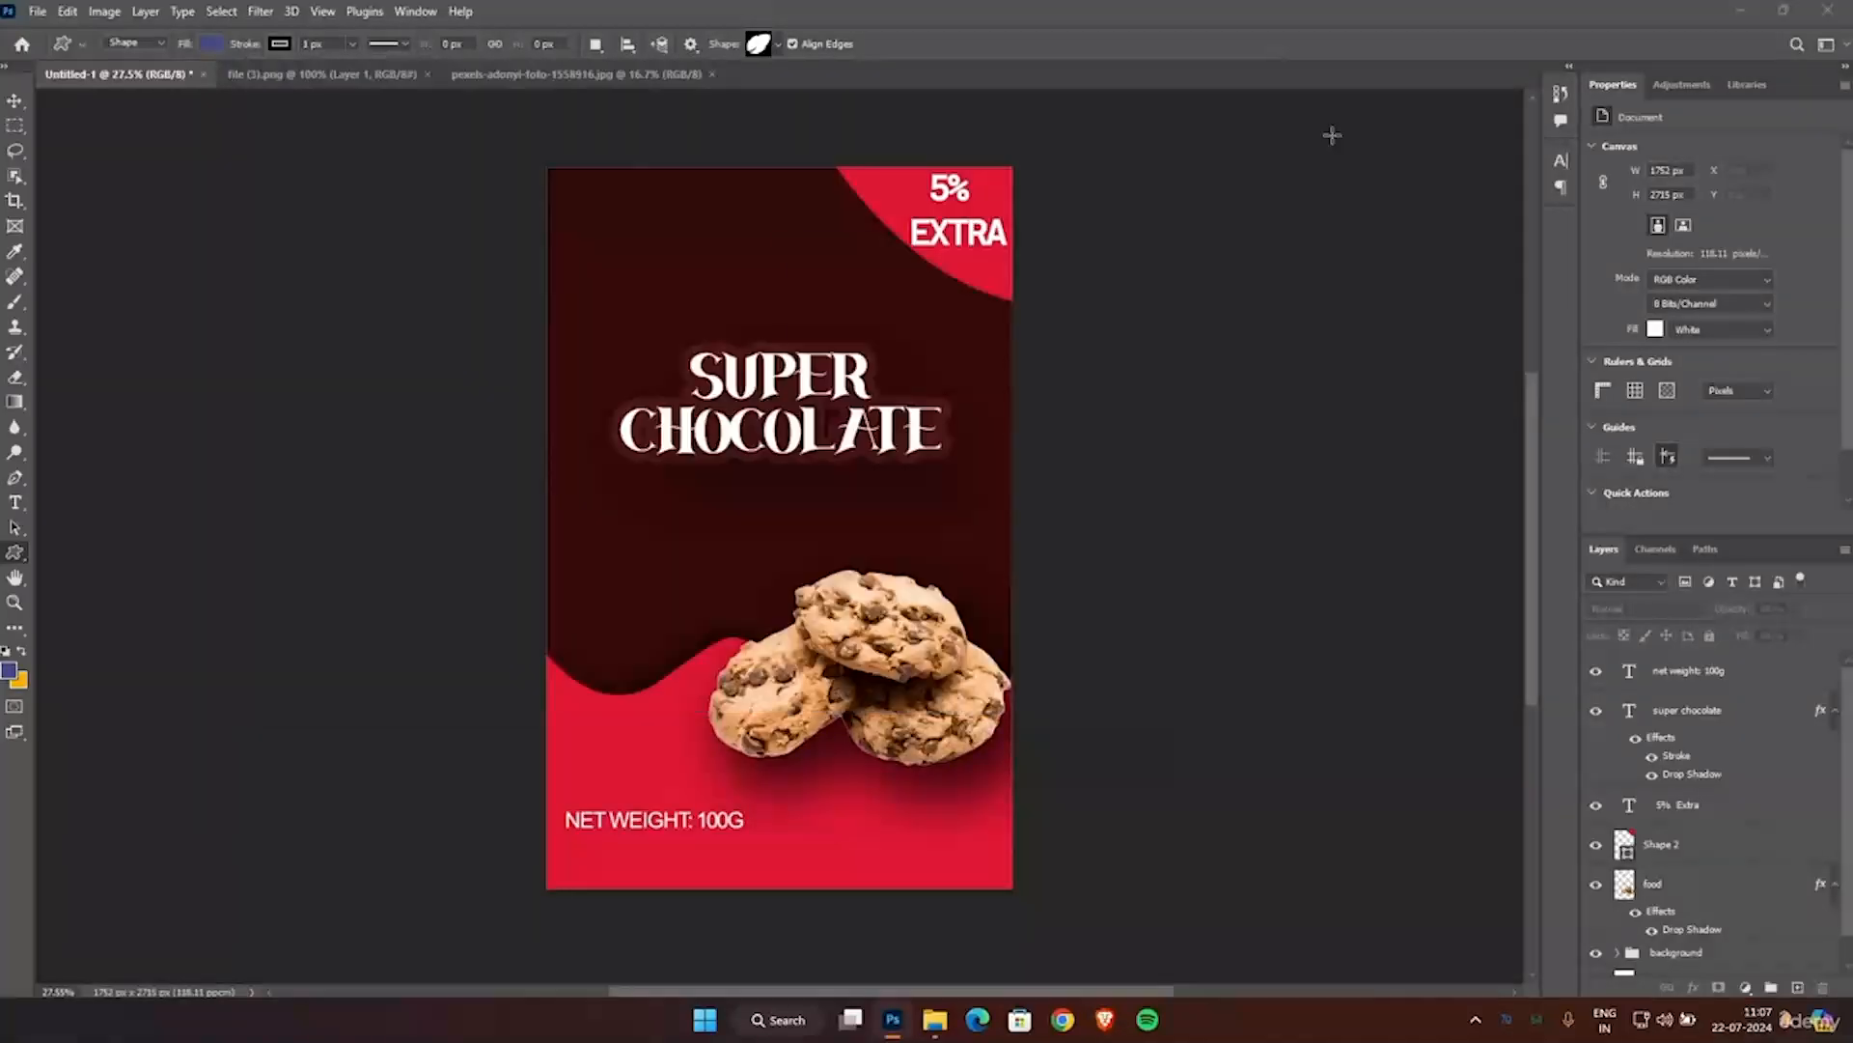
left_click(966, 395)
left_click_drag(534, 379, 668, 497)
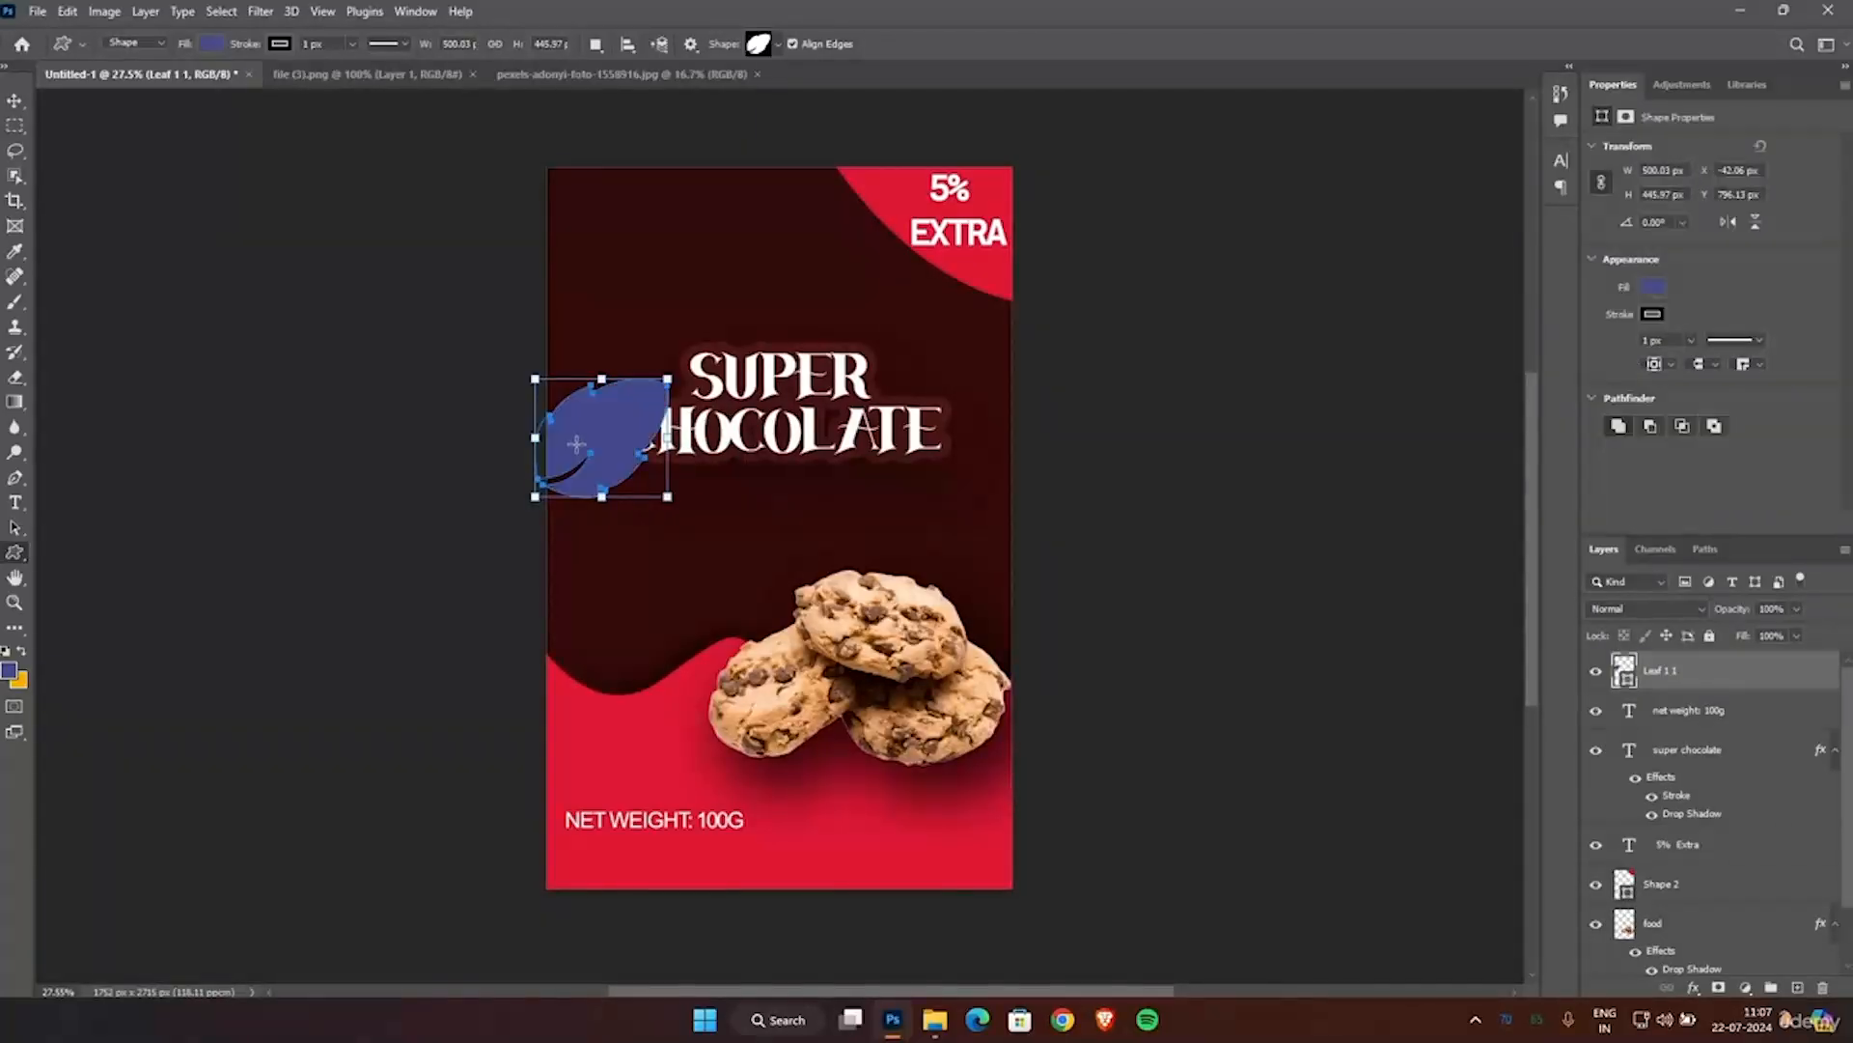
Change the leaf's fill to the recently used red.
left_click(219, 43)
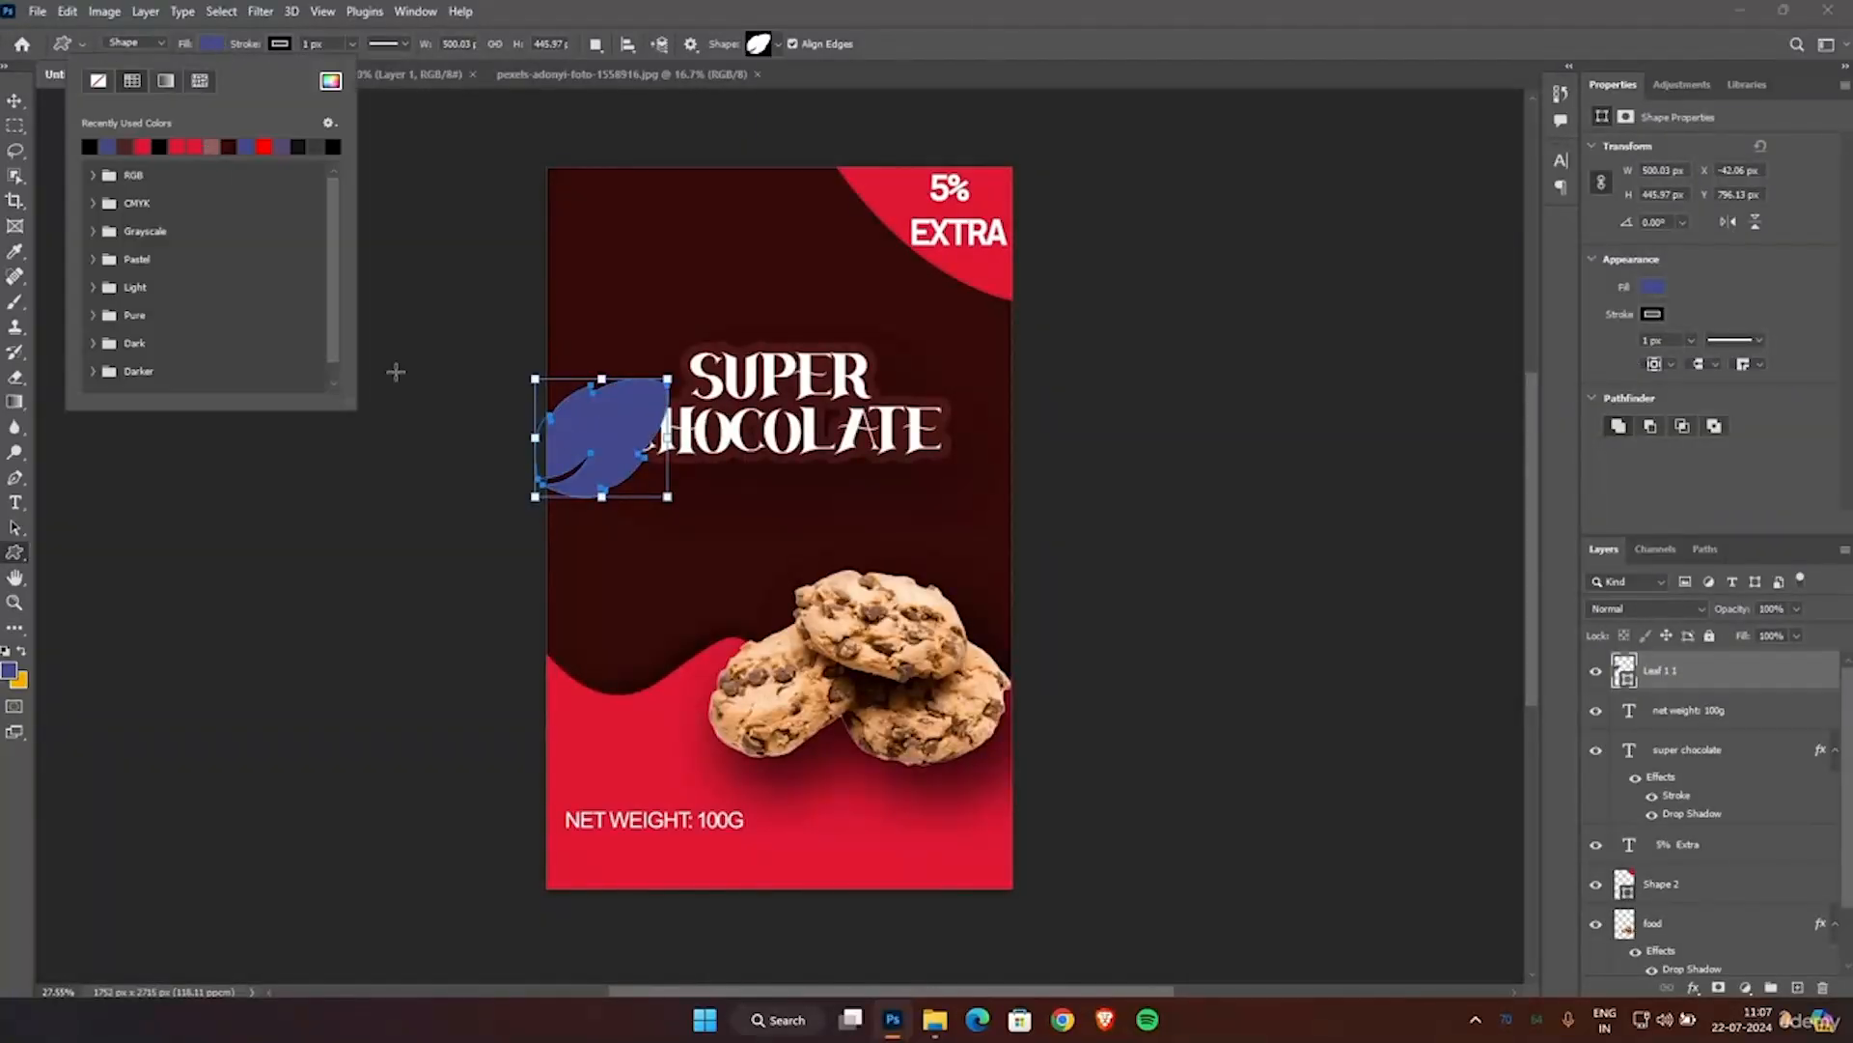
left_click(575, 759)
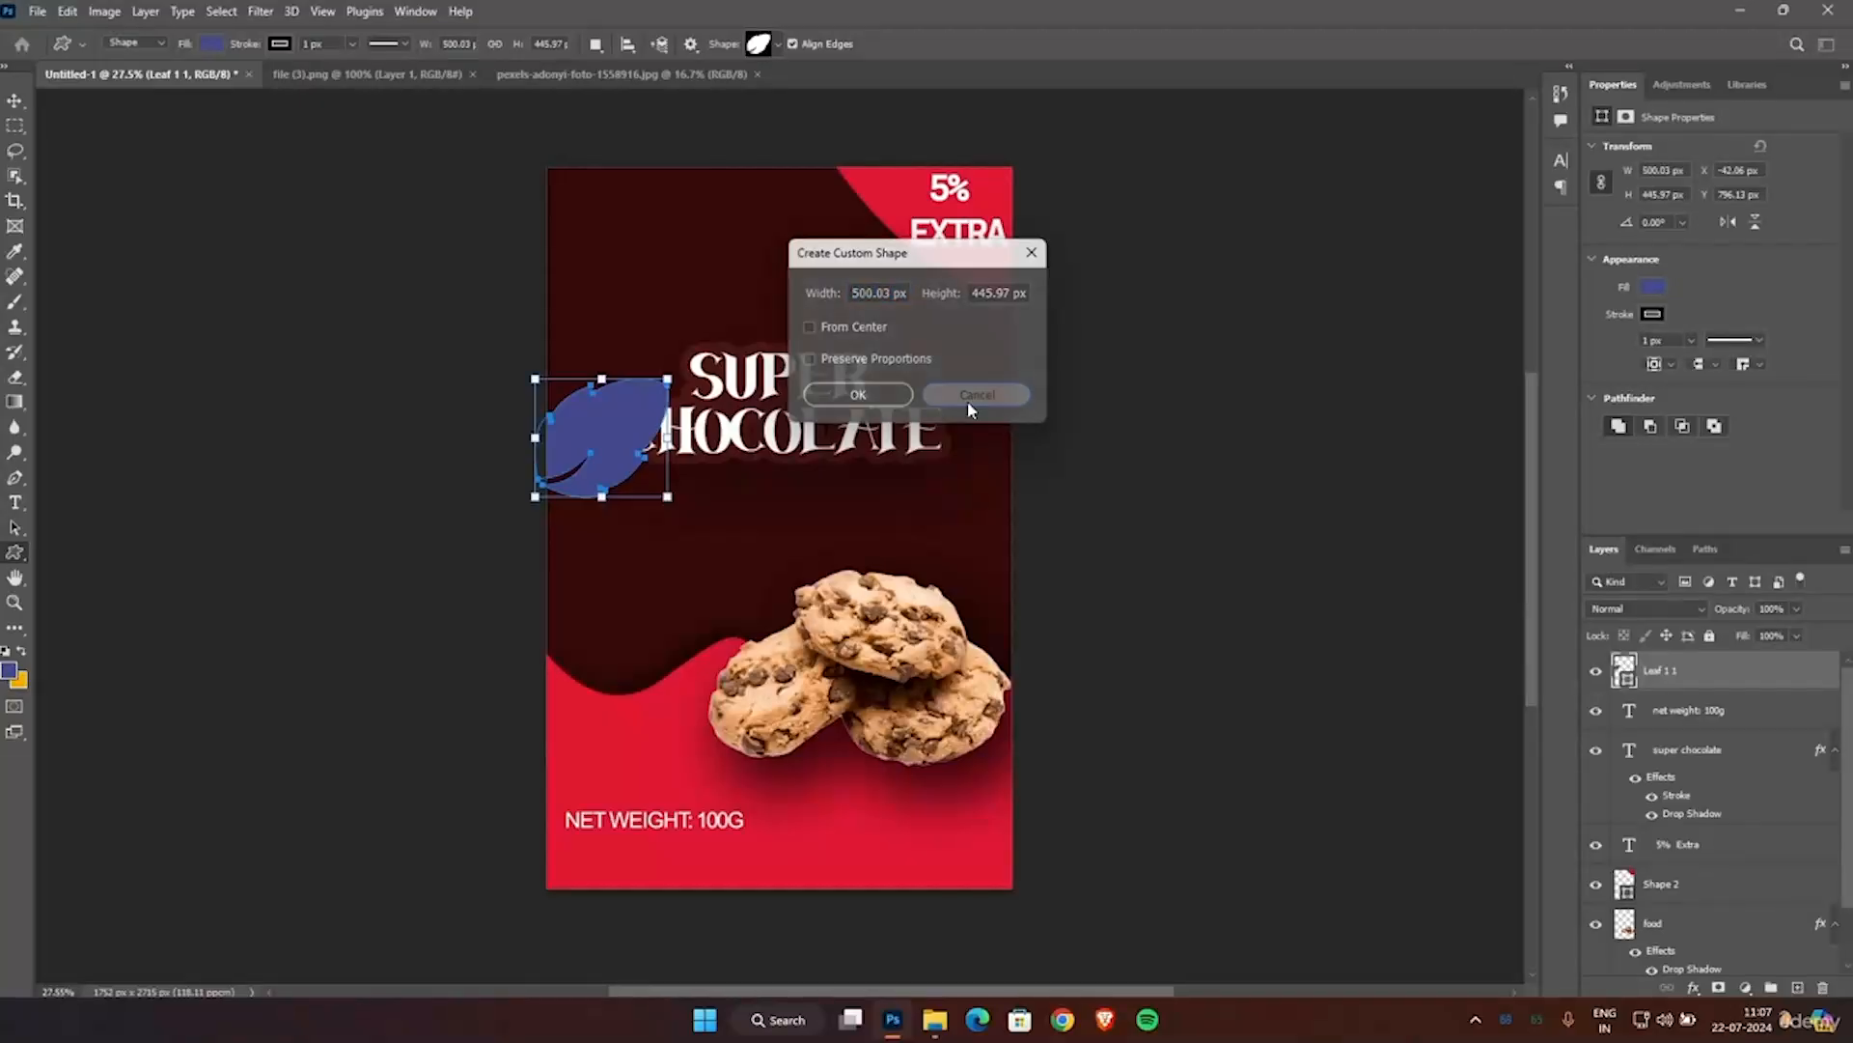
left_click(960, 396)
left_click(211, 43)
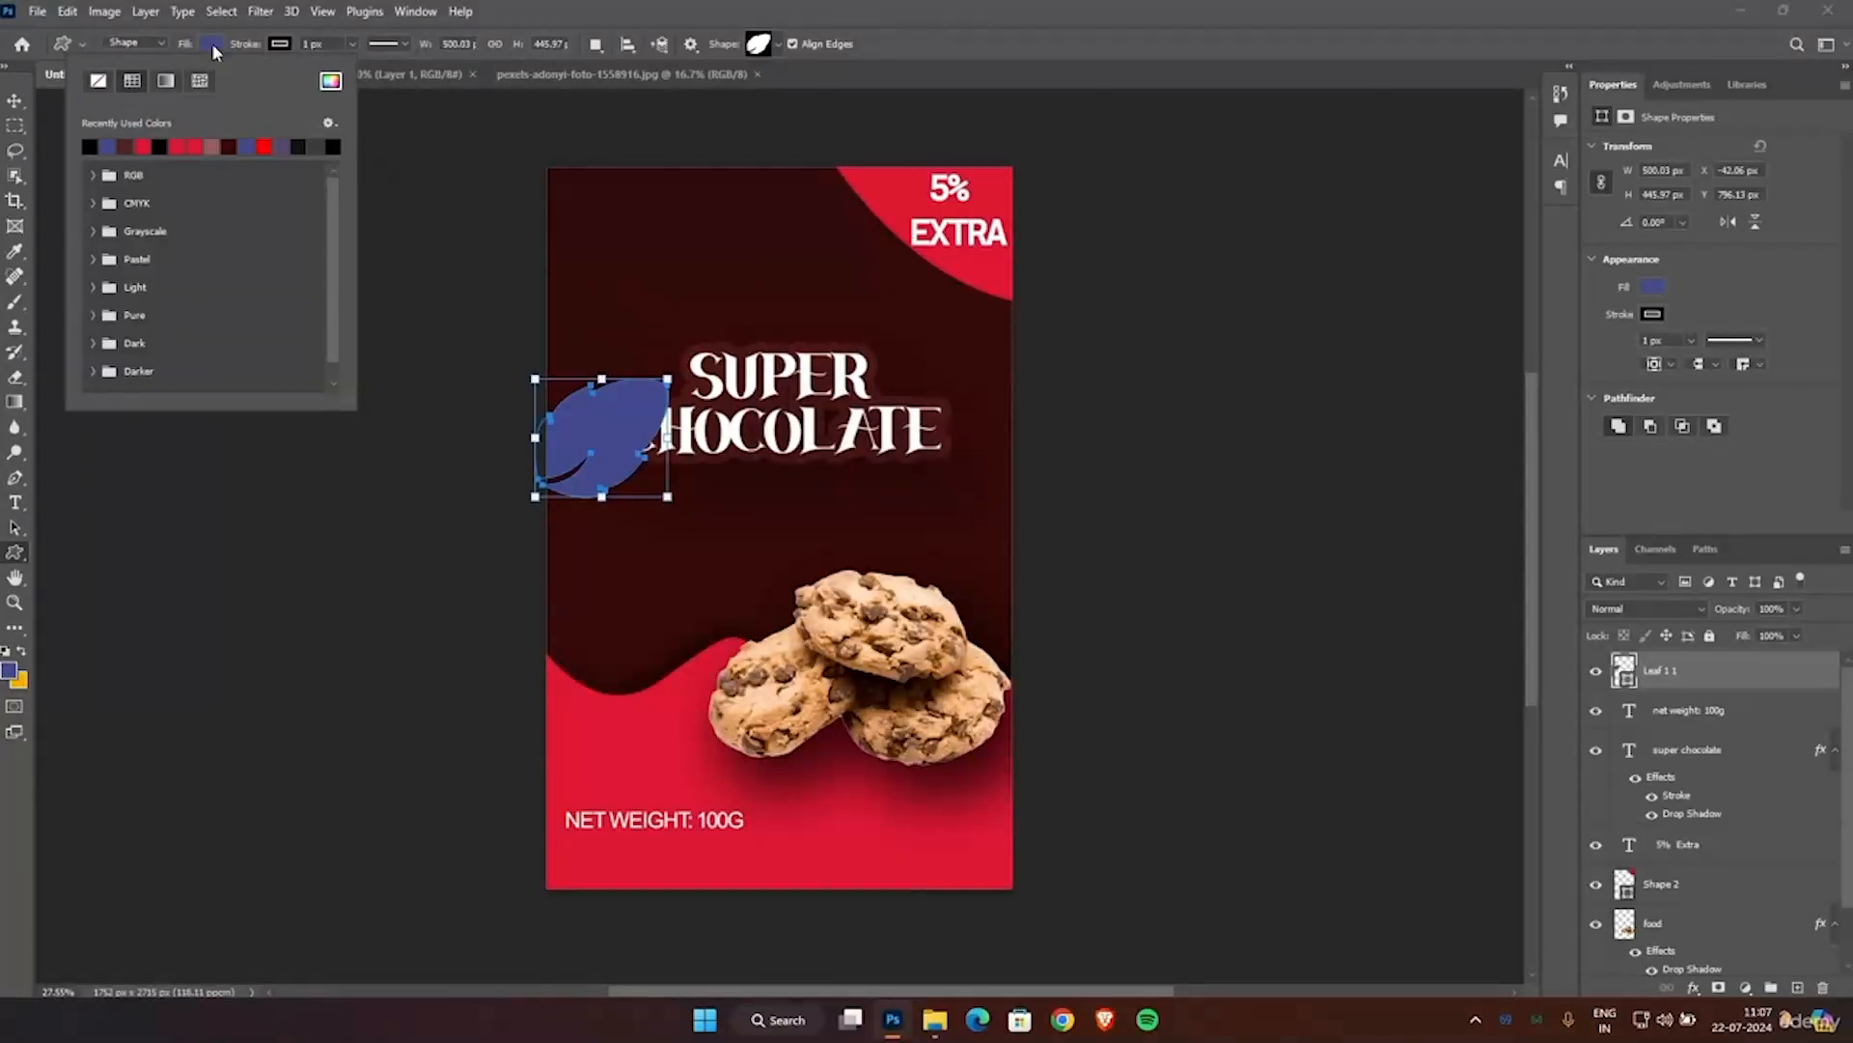
left_click(142, 146)
Shift the leaf slightly down and outward so it overhangs the poster's left edge, and deselect it.
left_click(14, 100)
left_click(476, 373)
left_click(607, 451)
left_click_drag(597, 451, 591, 472)
left_click(448, 541)
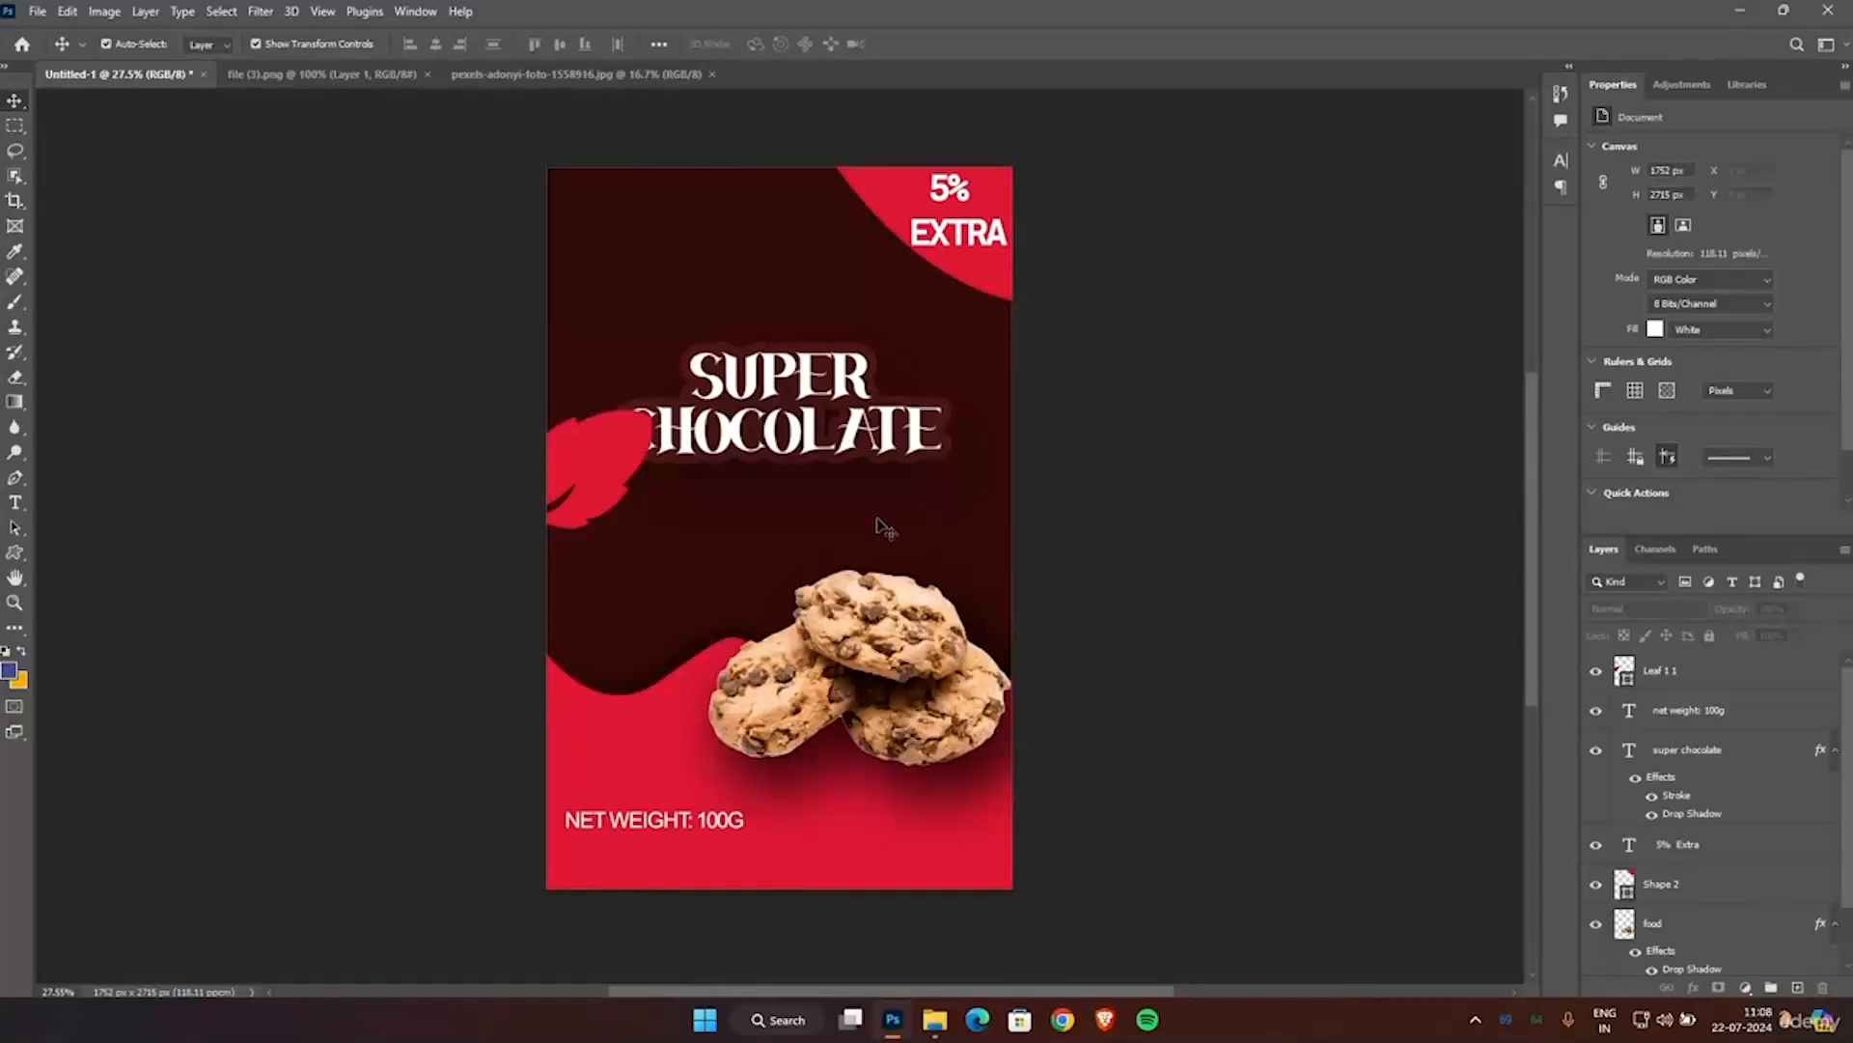
Place the leaf's layer directly above the background group and move the leaf down until it sits below the title.
left_click_drag(1669, 679, 1670, 912)
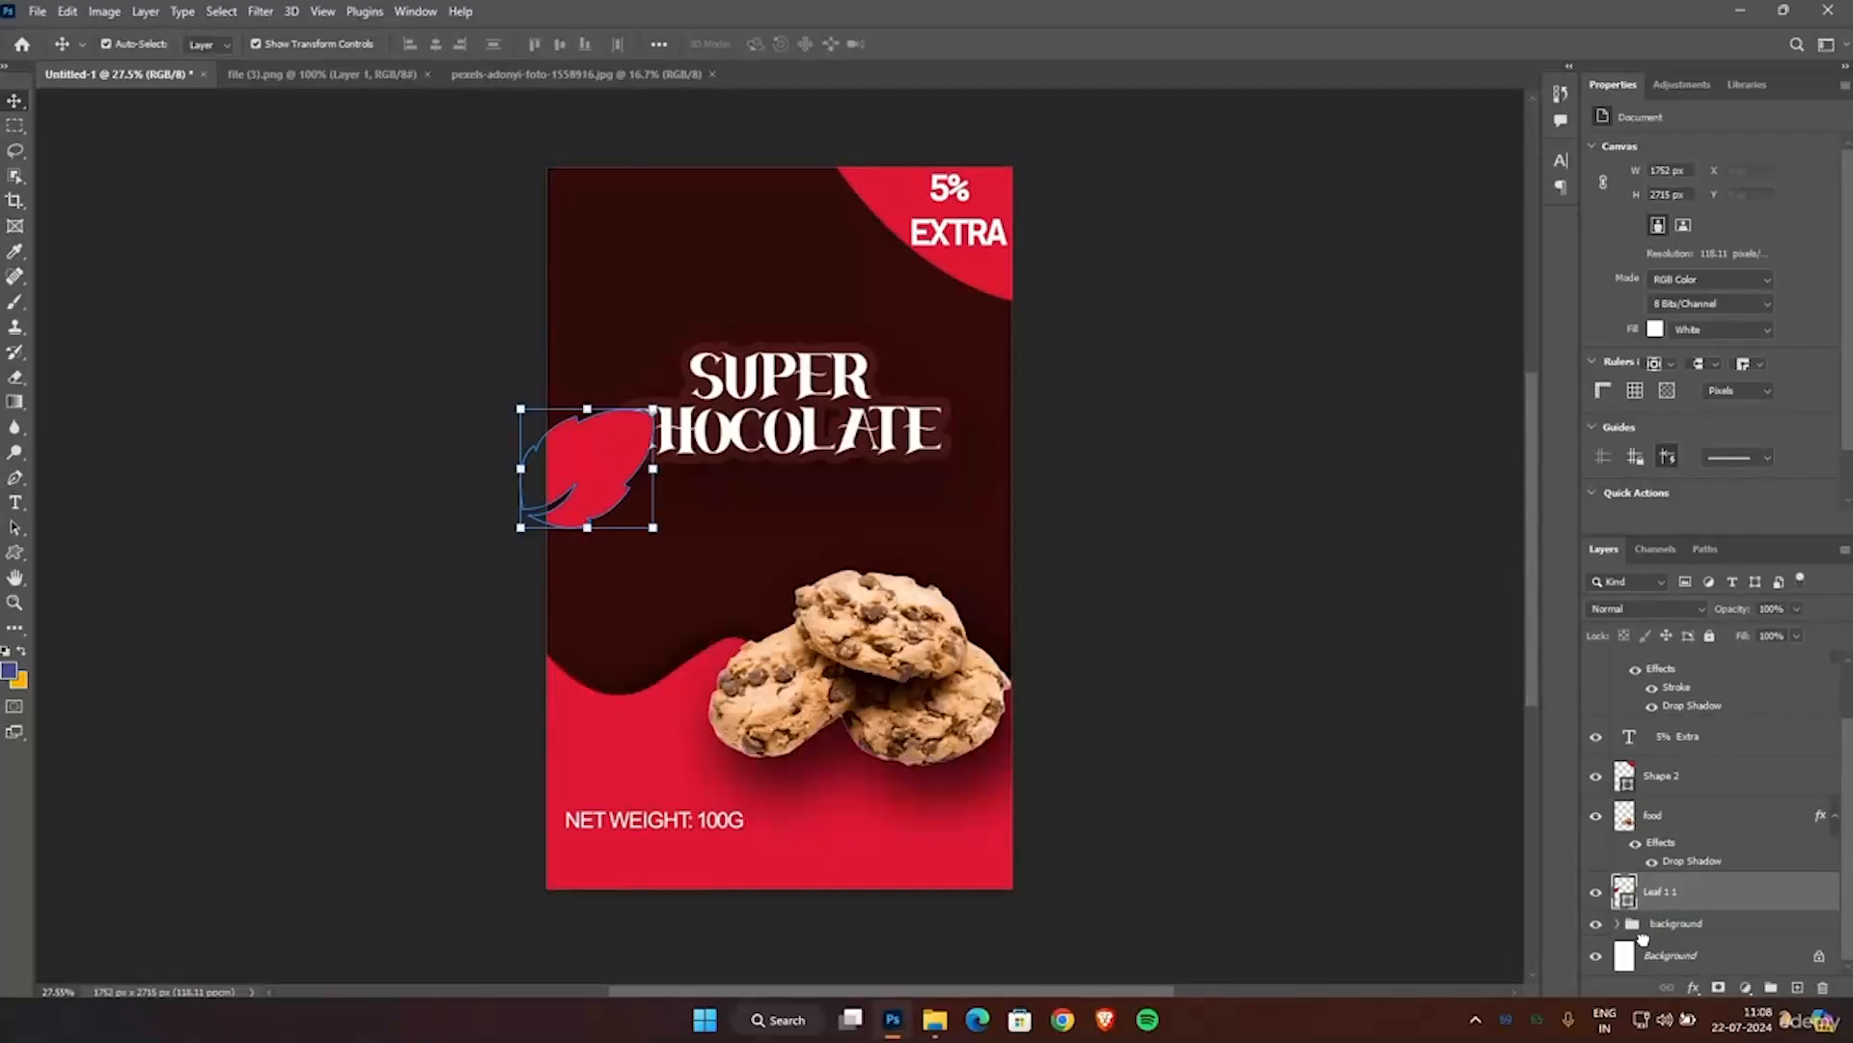
left_click(1264, 642)
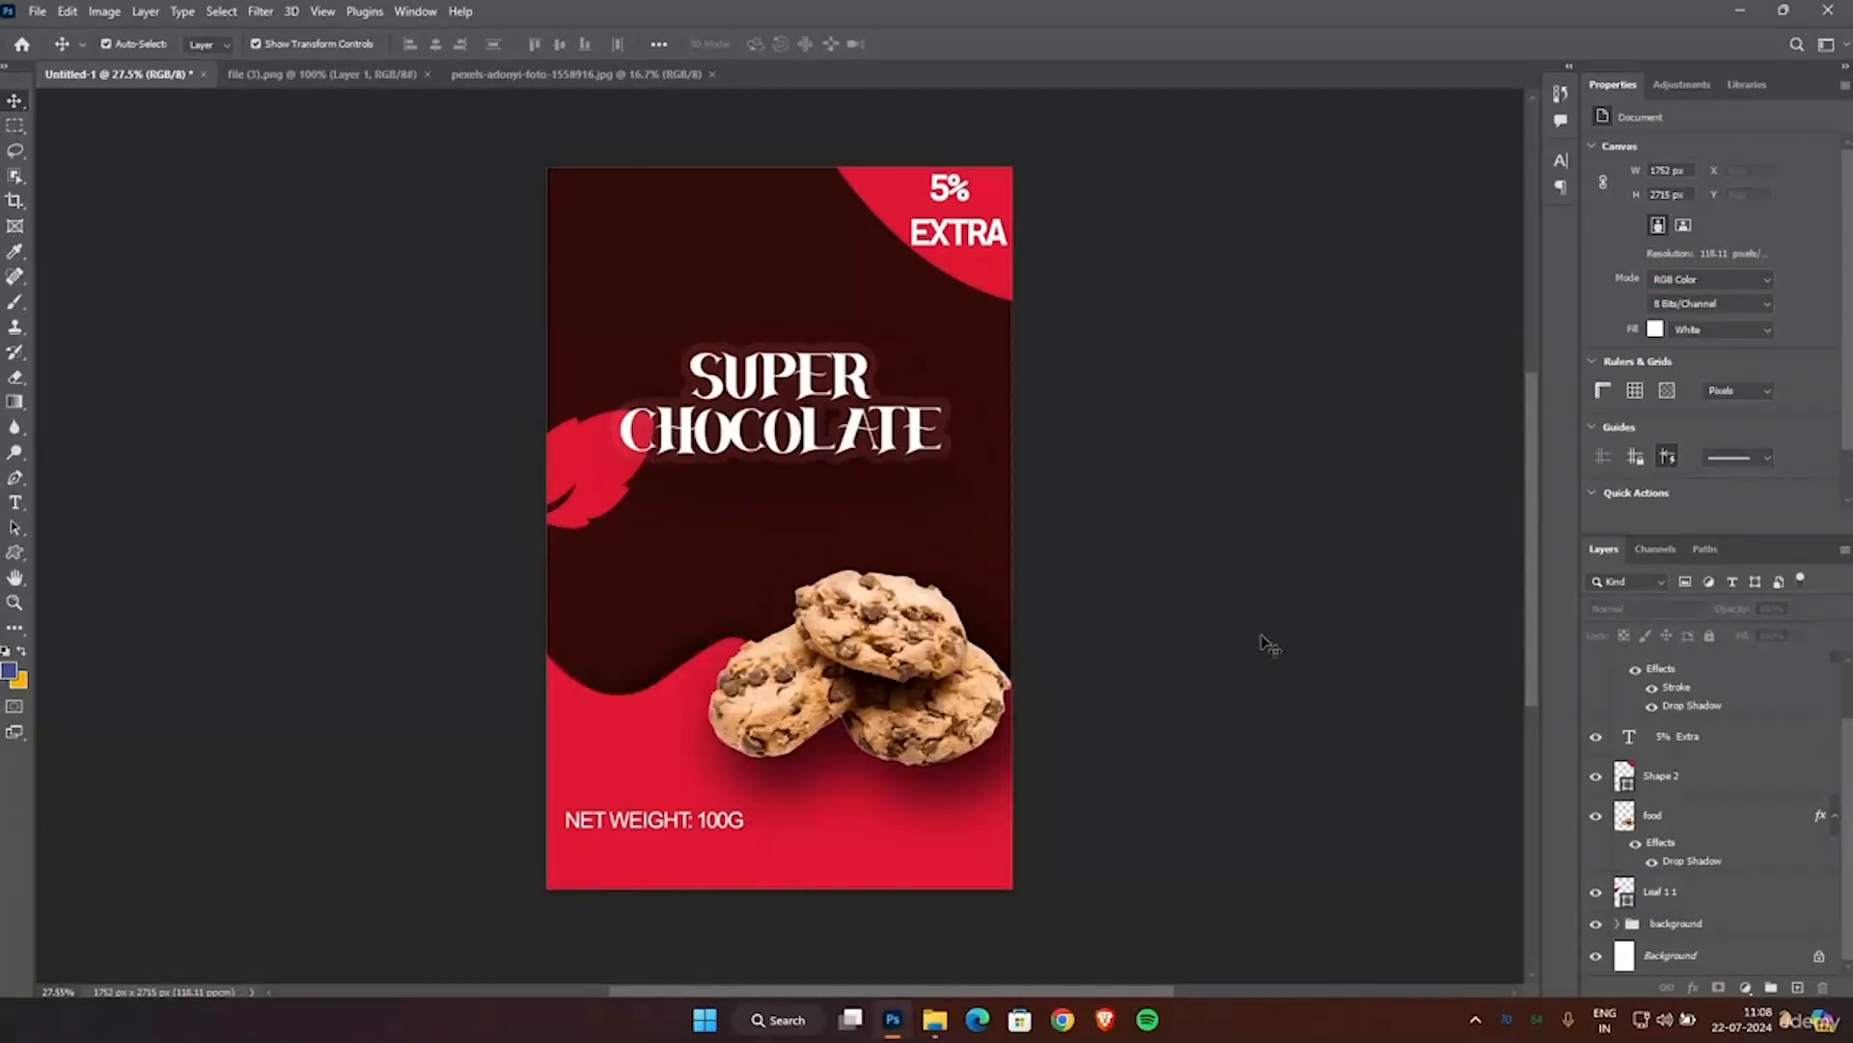
left_click_drag(598, 472, 582, 556)
left_click(467, 531)
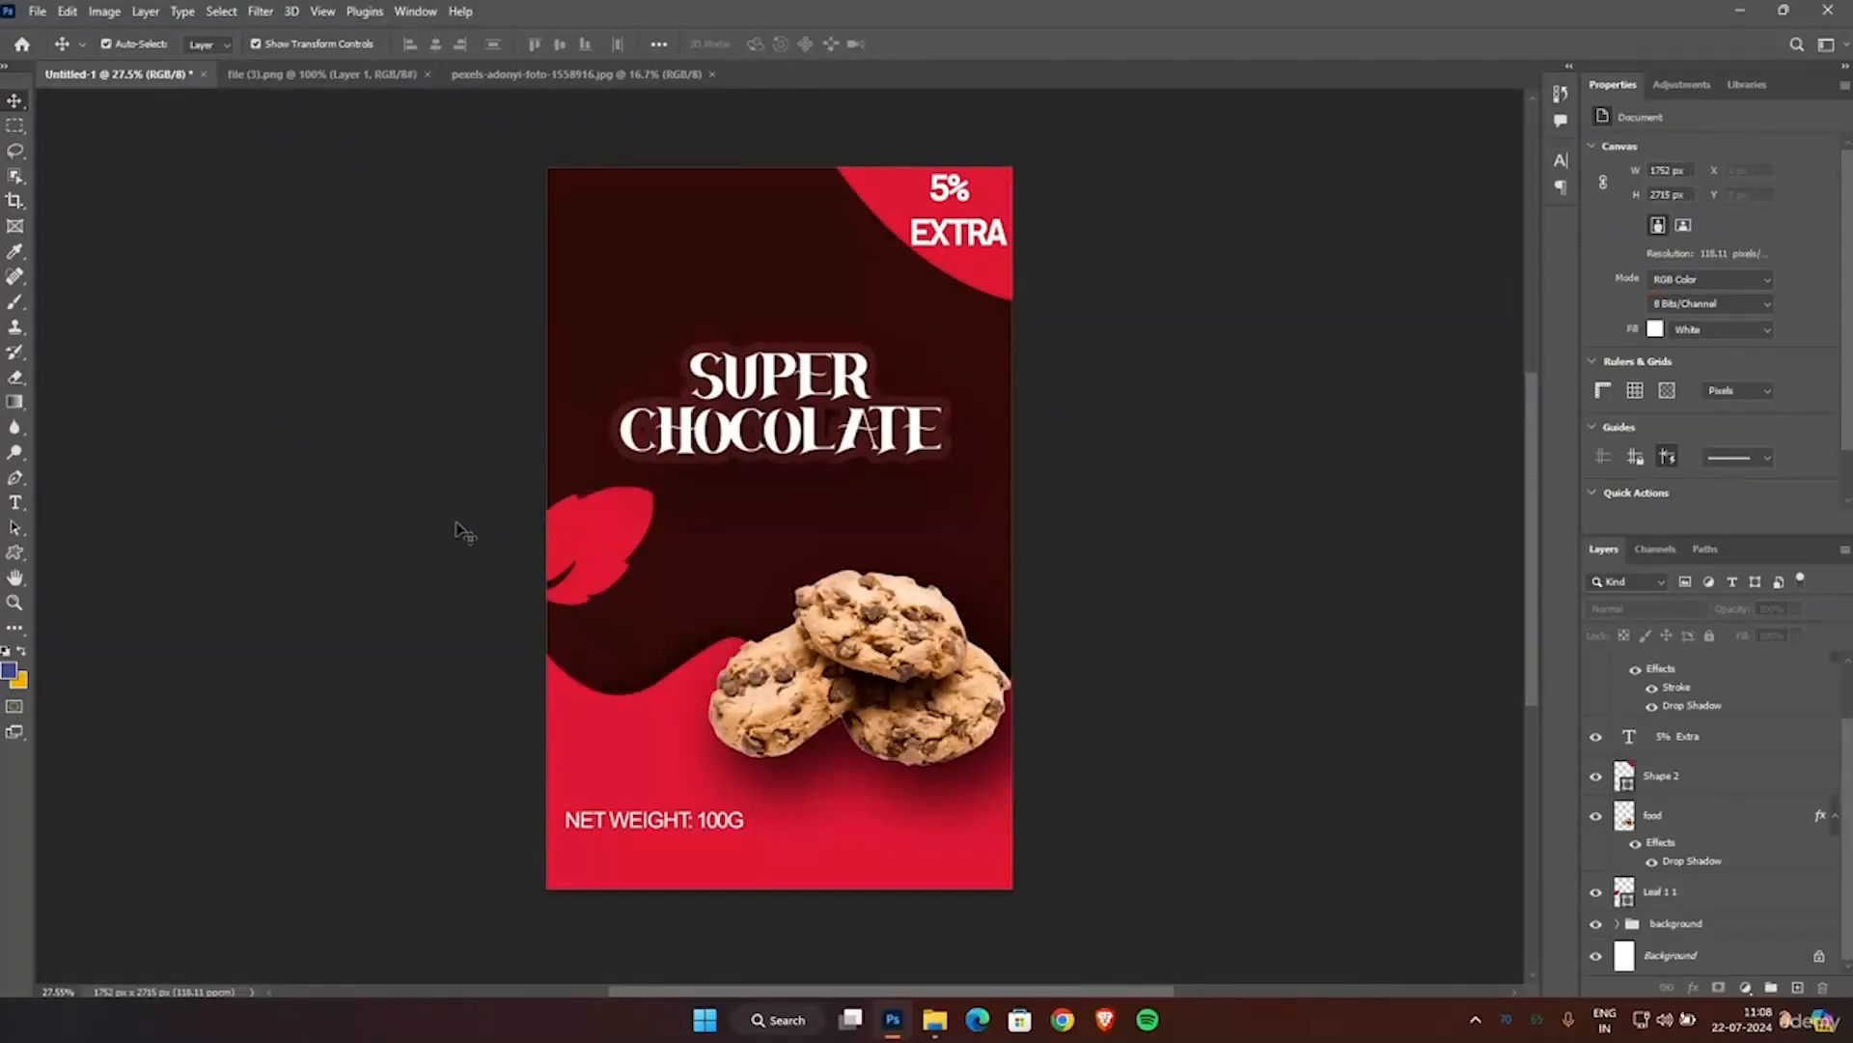
Scale the leaf to about 82%, place it at about X 161.5 px, Y 1457.5 px, and apply the transform.
left_click(621, 541)
left_click_drag(653, 486, 631, 507)
left_click_drag(562, 576, 574, 576)
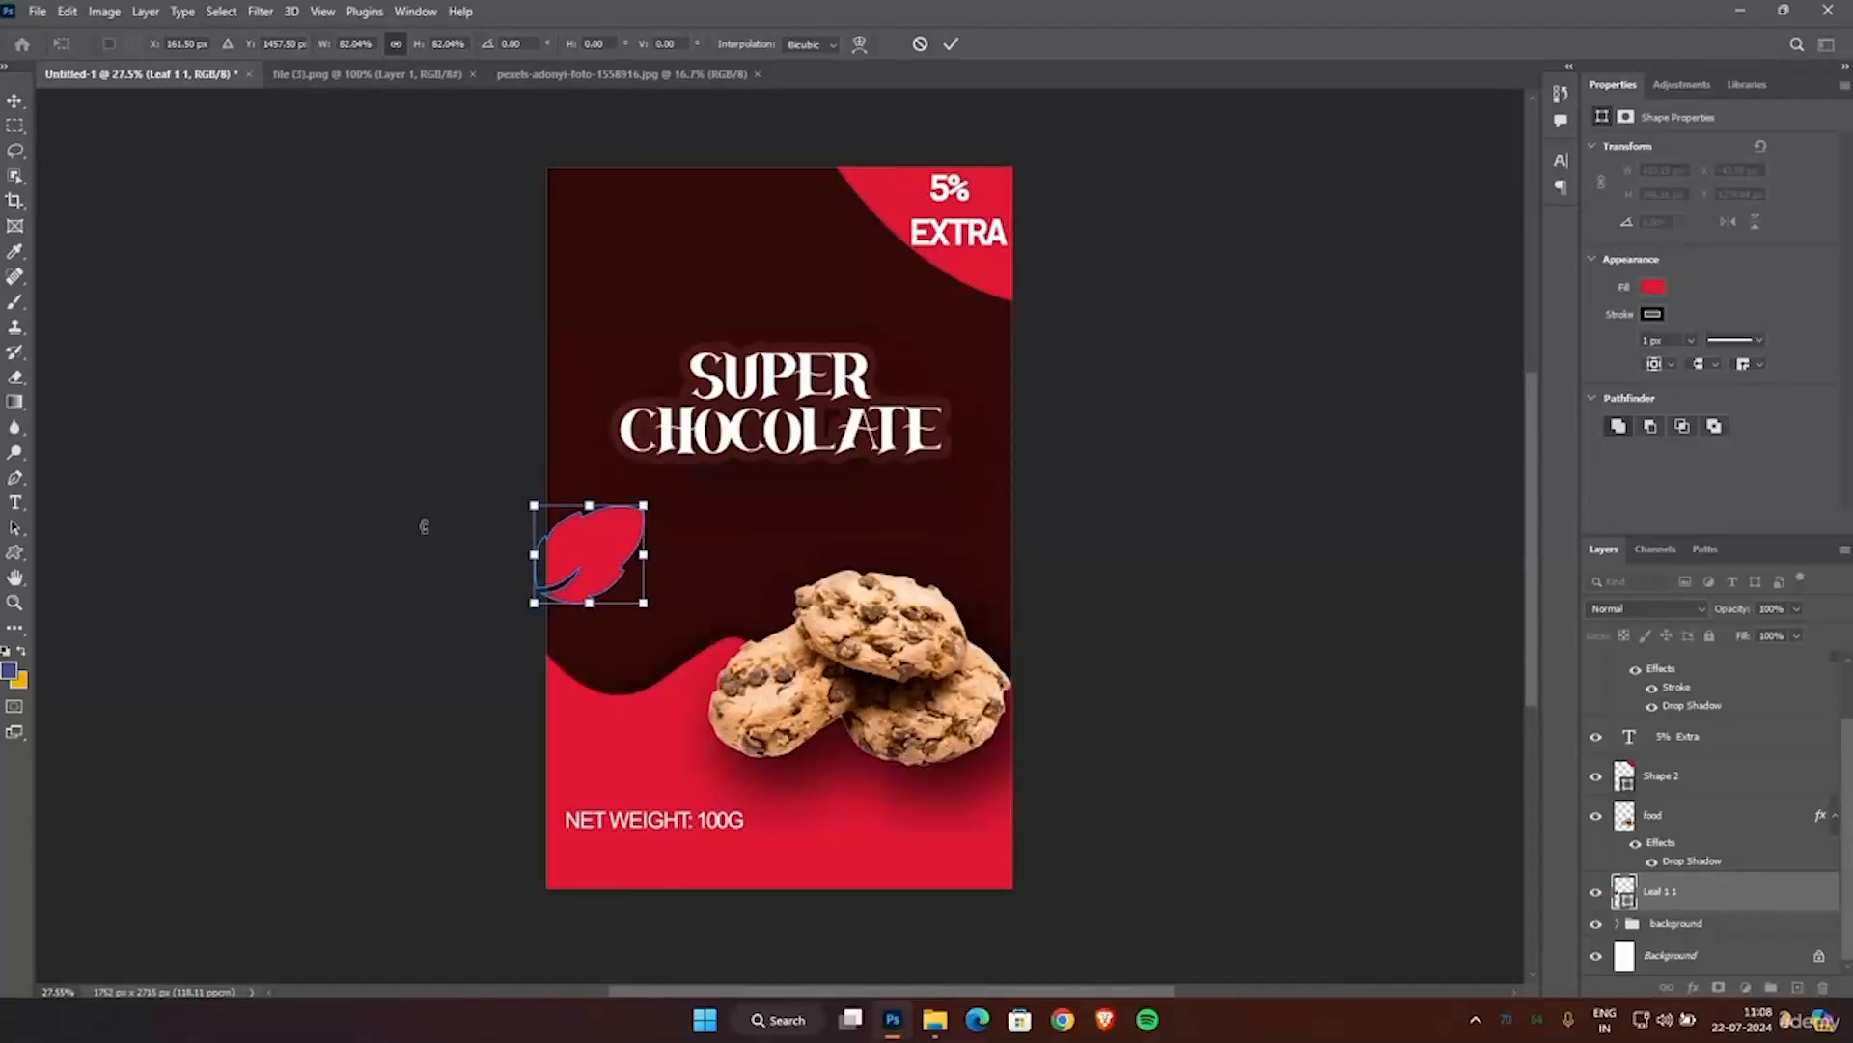
left_click(953, 44)
left_click(1171, 329)
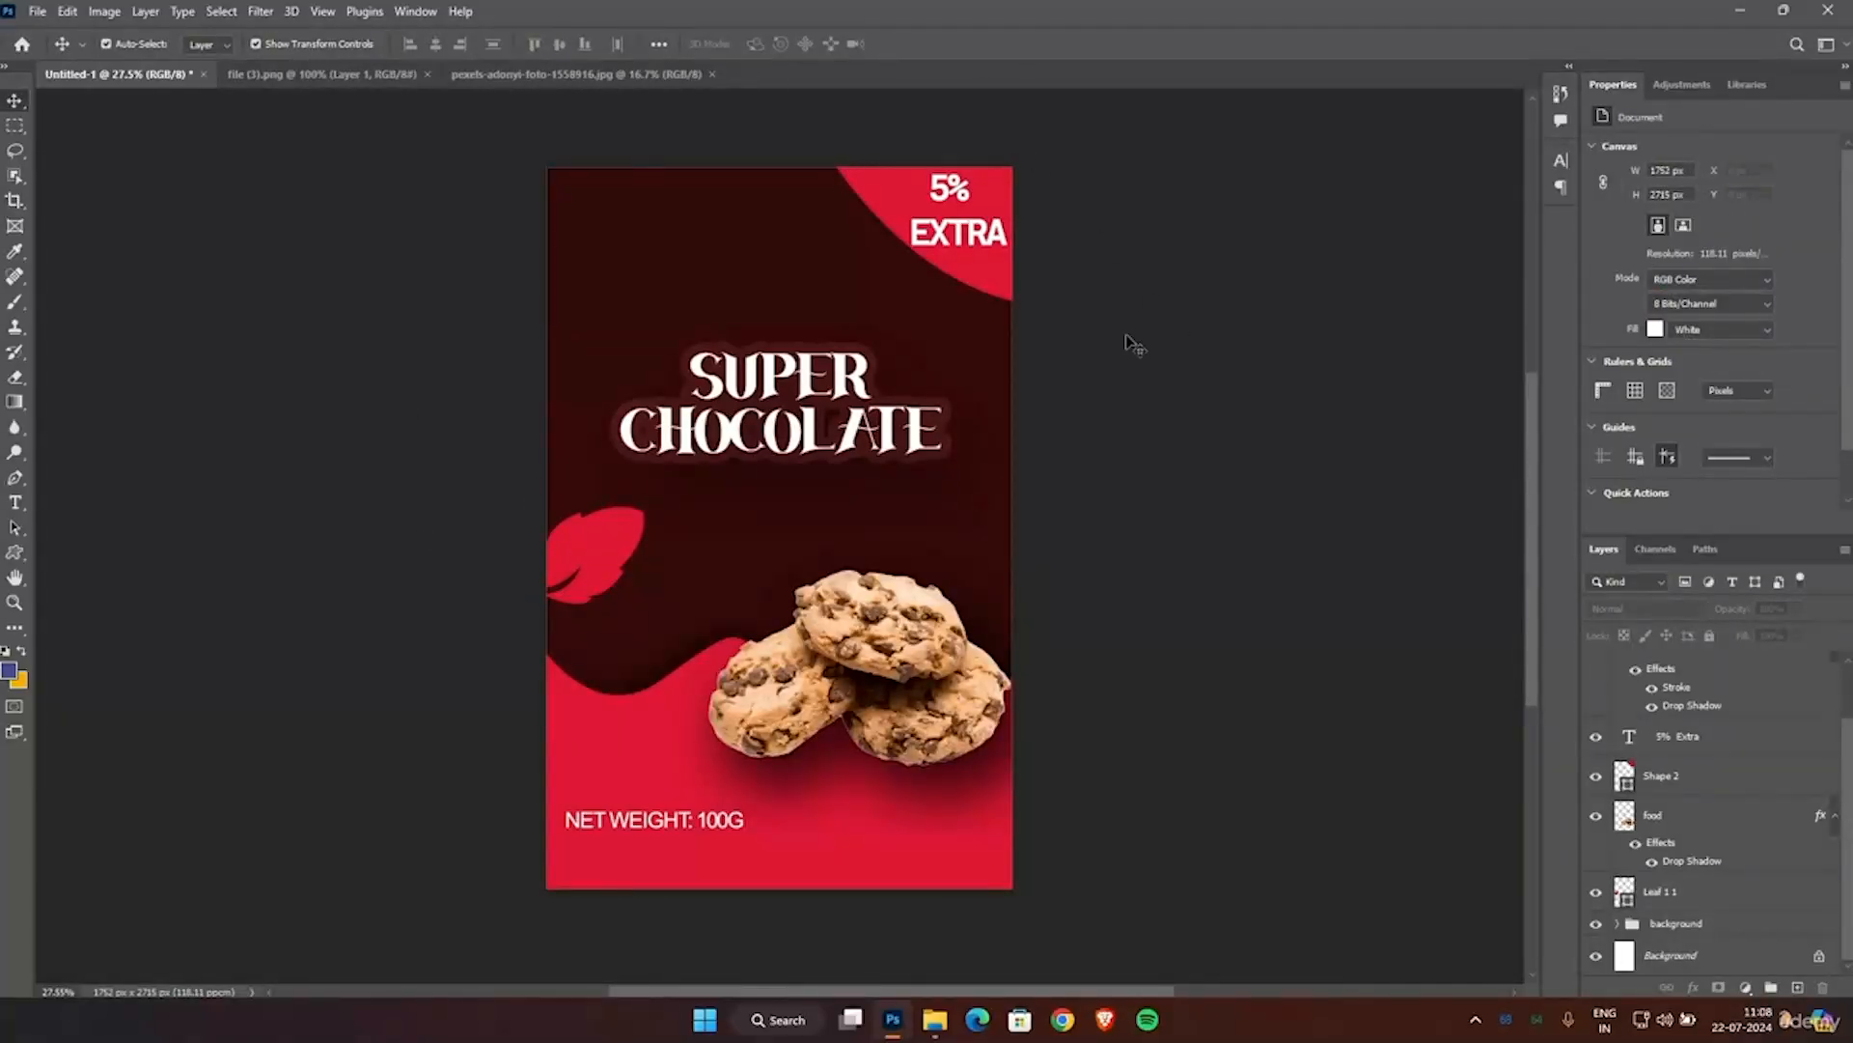
Duplicate the leaf, rotate the copy and place it overhanging the poster's top edge beside the offer corner, and apply the transform.
left_click(610, 556)
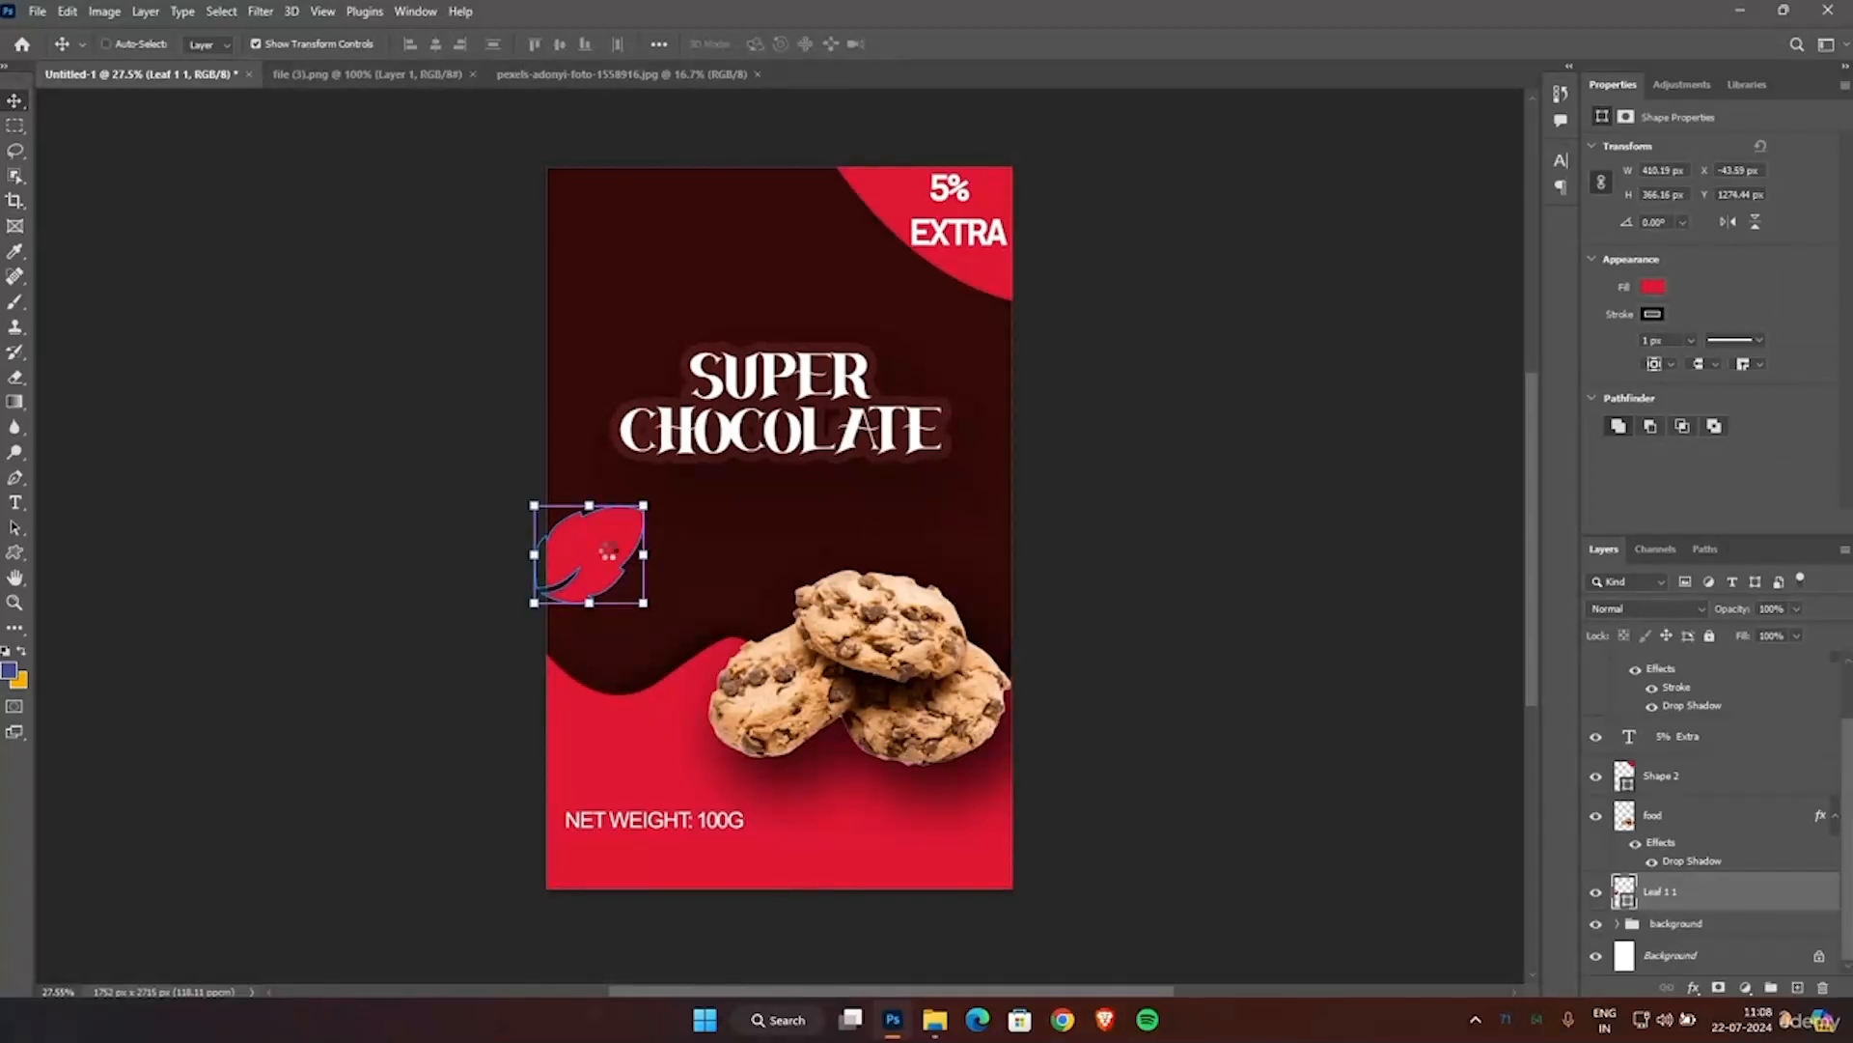
key("ctrl+v")
left_click_drag(770, 519, 580, 214)
left_click_drag(519, 161, 624, 146)
left_click_drag(572, 236, 649, 188)
left_click(951, 45)
left_click(1156, 336)
left_click(352, 310)
left_click(274, 403)
scroll(1167, 469, "down", 1)
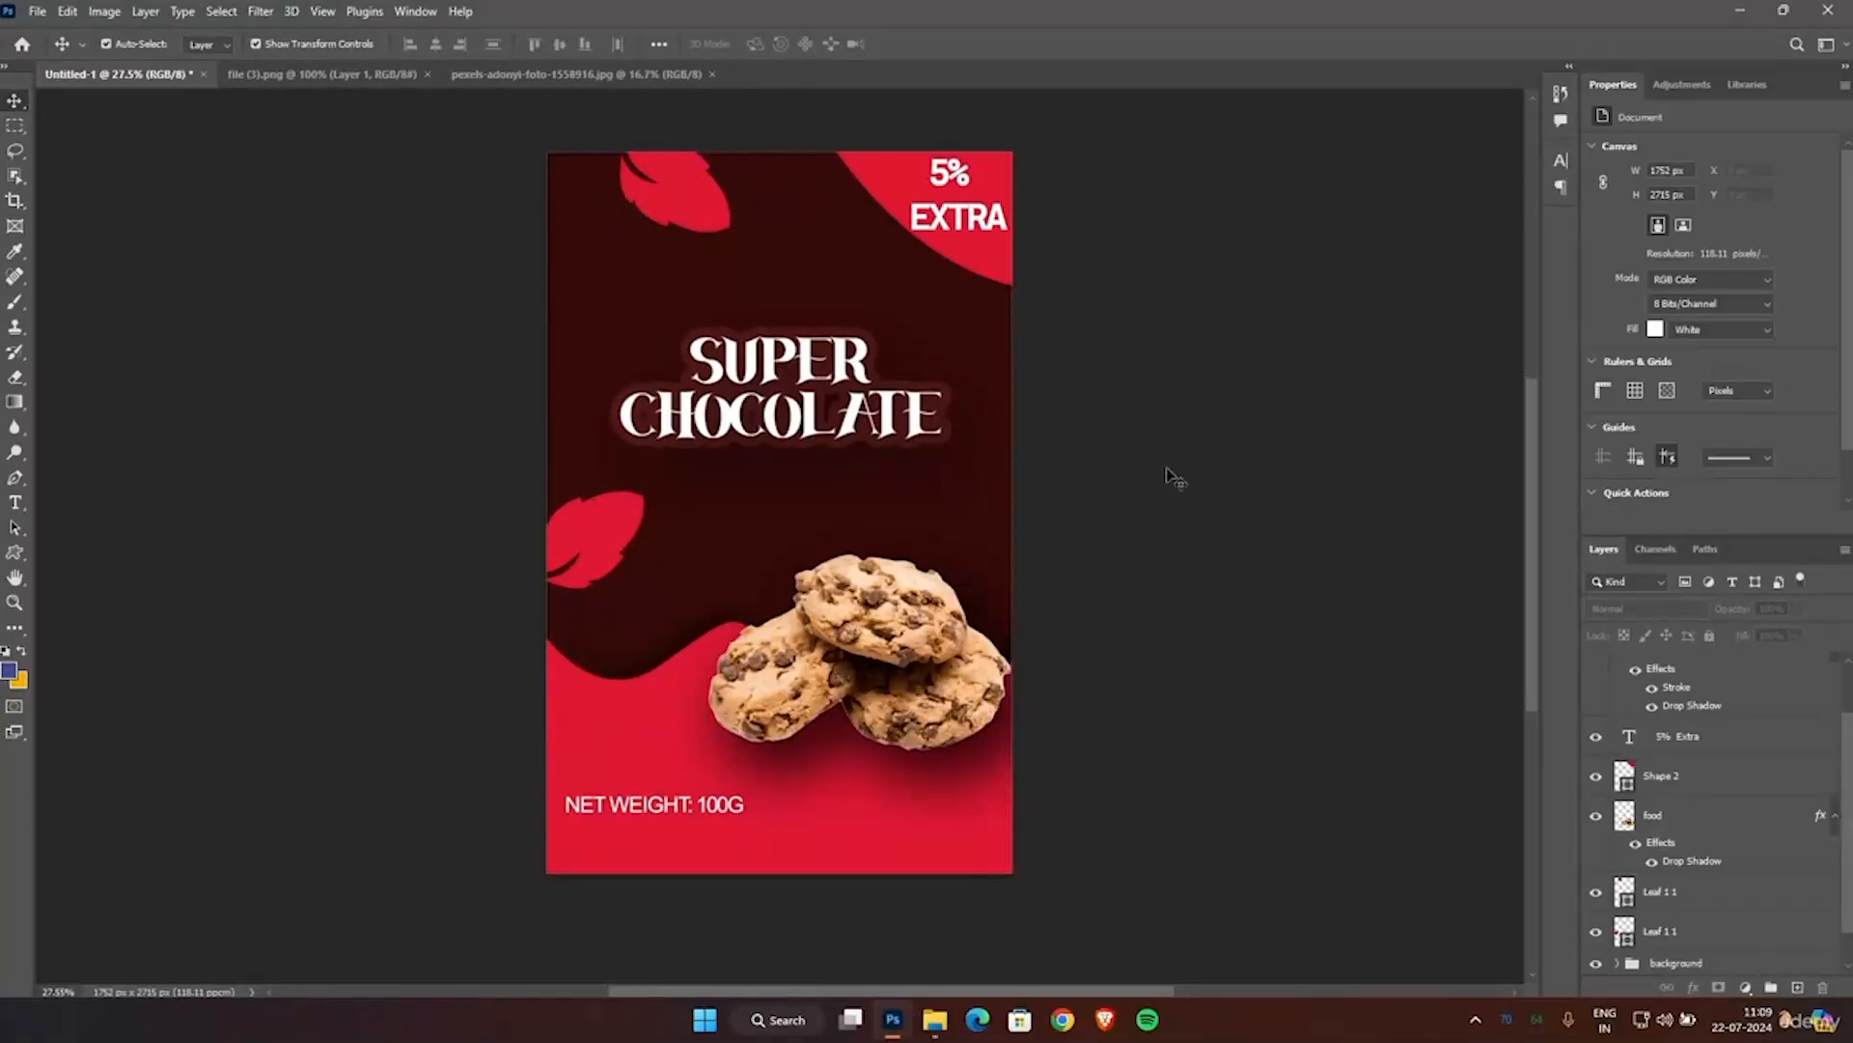
scroll(1166, 467, "up", 1)
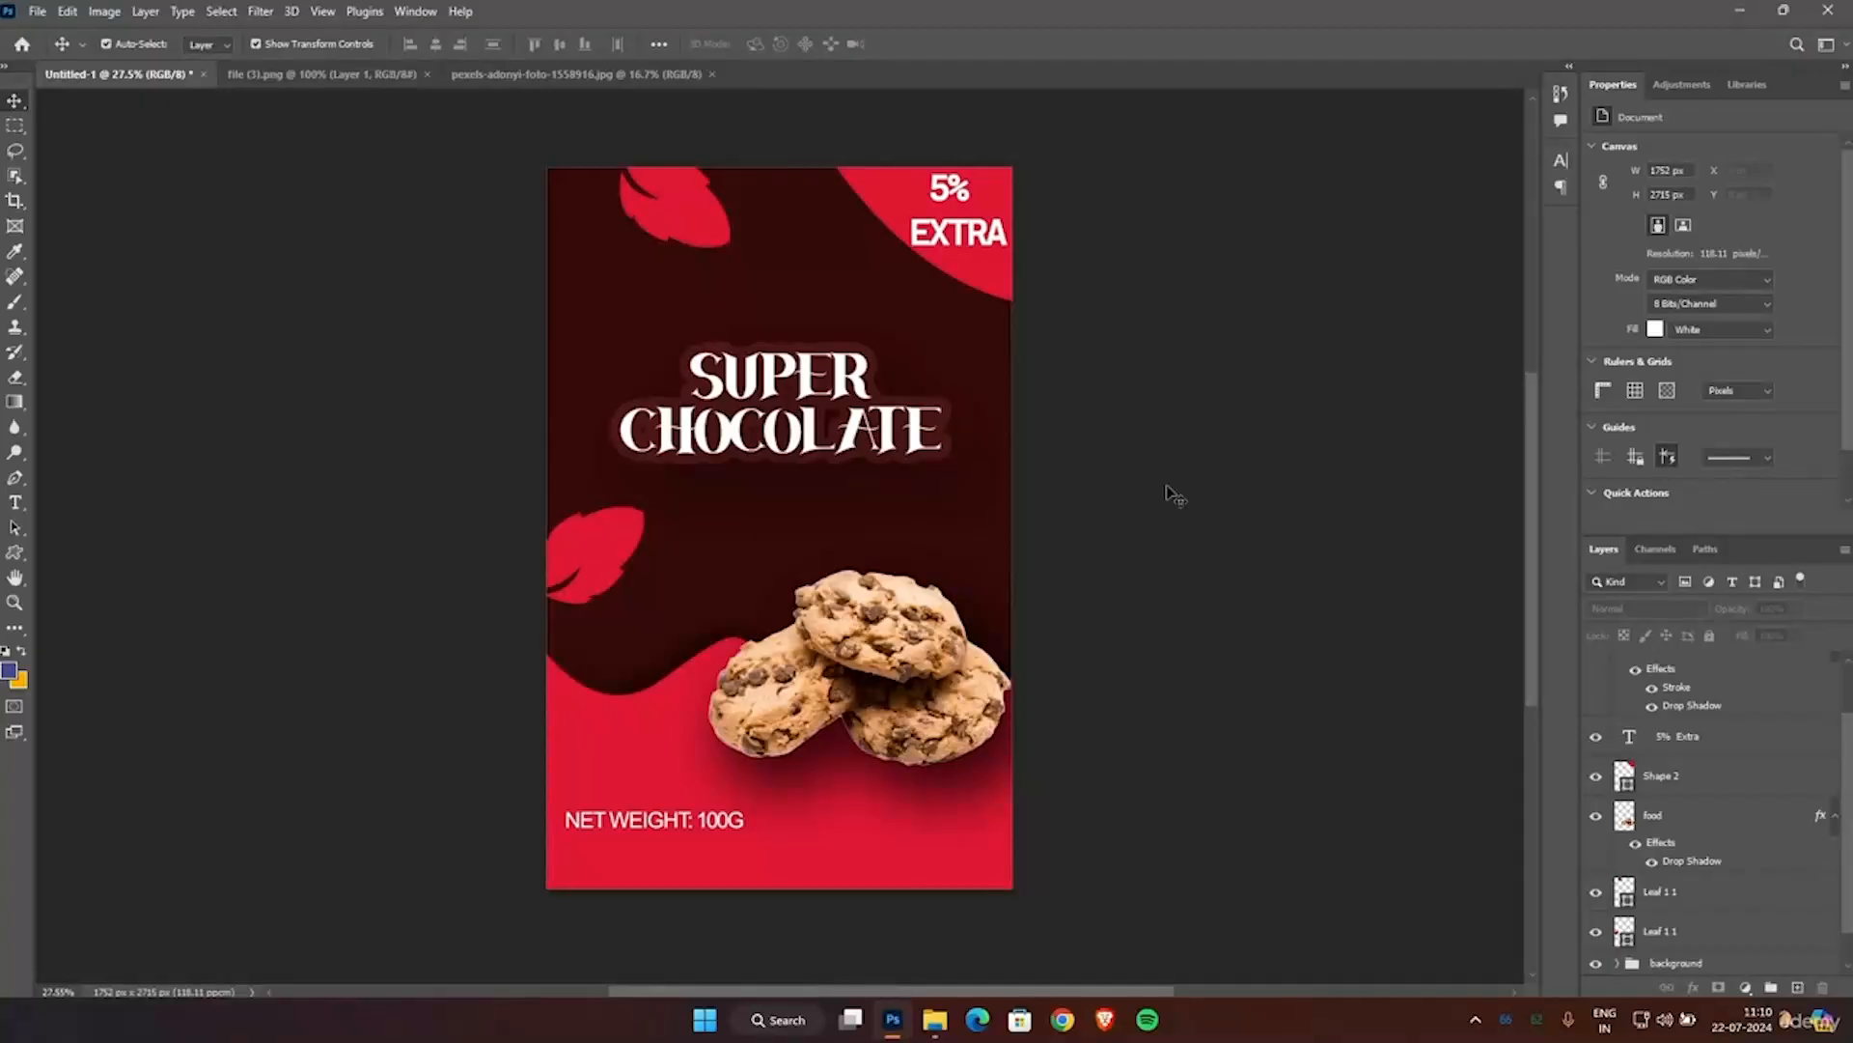
Scale the red offer corner shape to about 138.7%, place it at about X 1658 px, Y 292.5 px, and apply the transform.
left_click(888, 193)
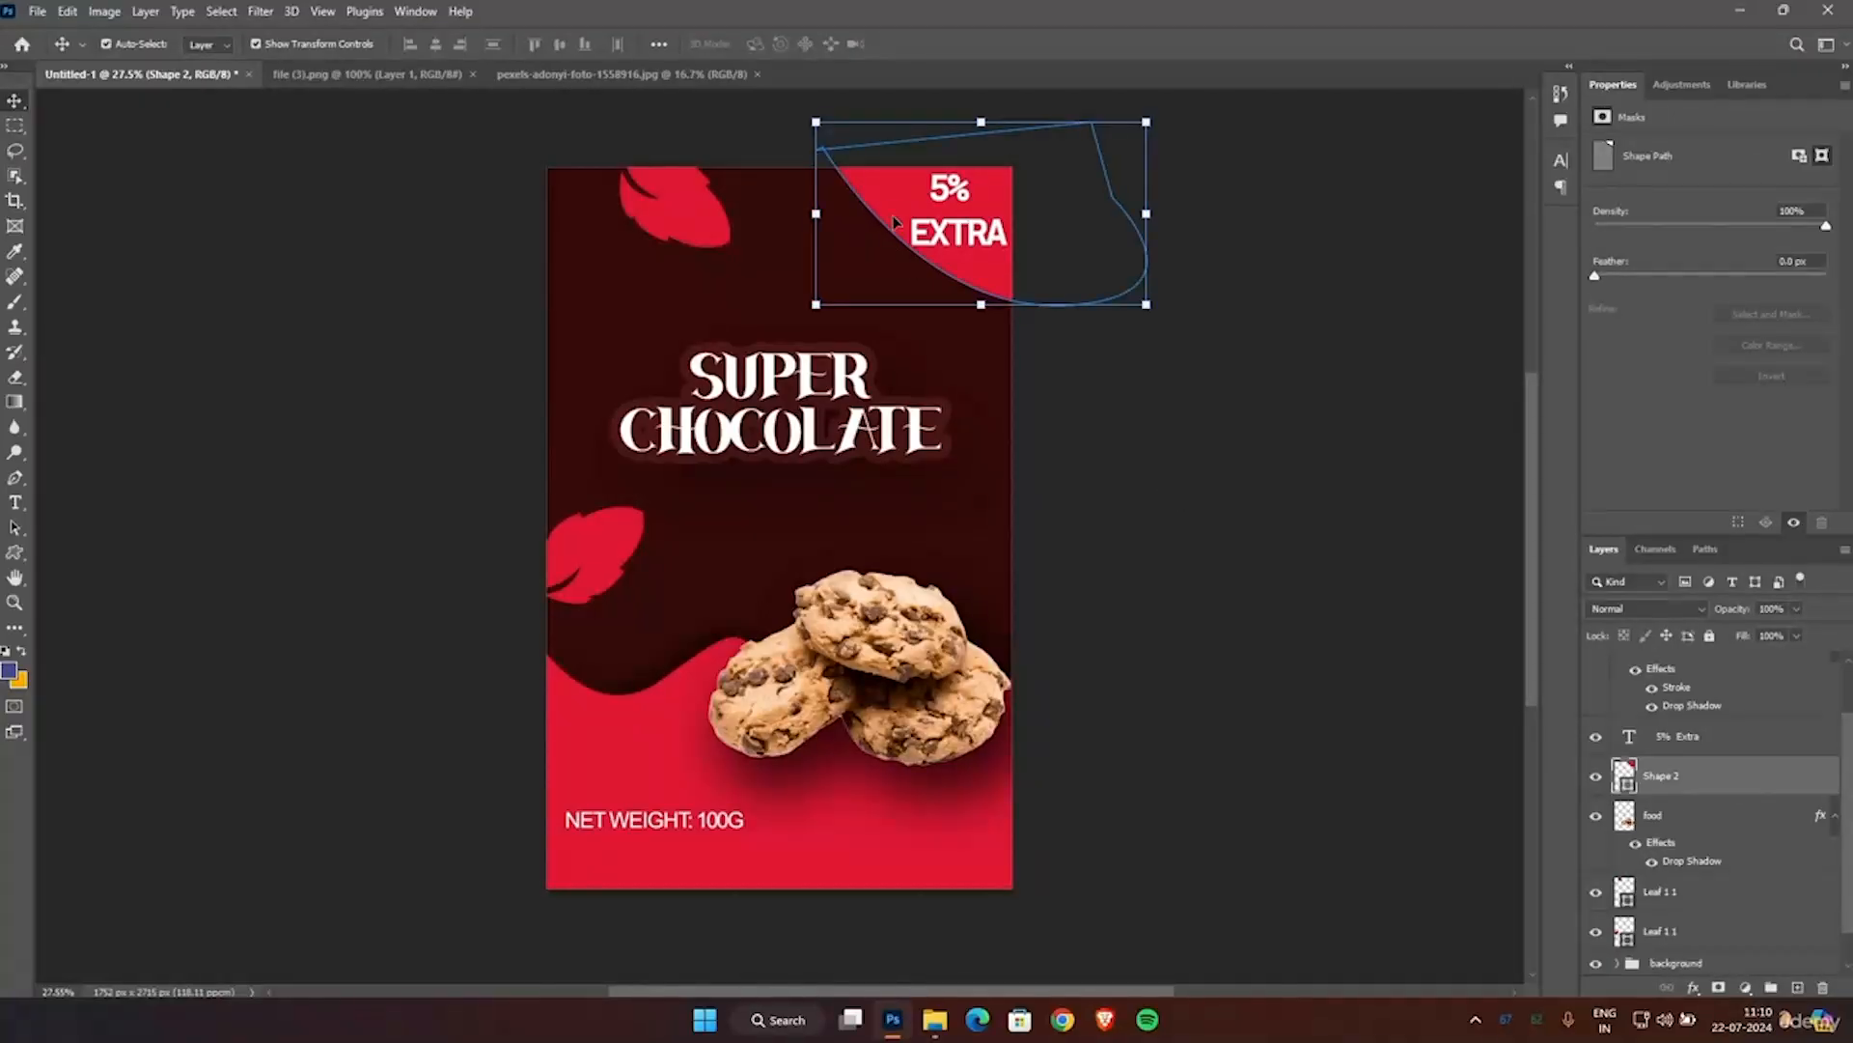
left_click_drag(1147, 307, 1248, 432)
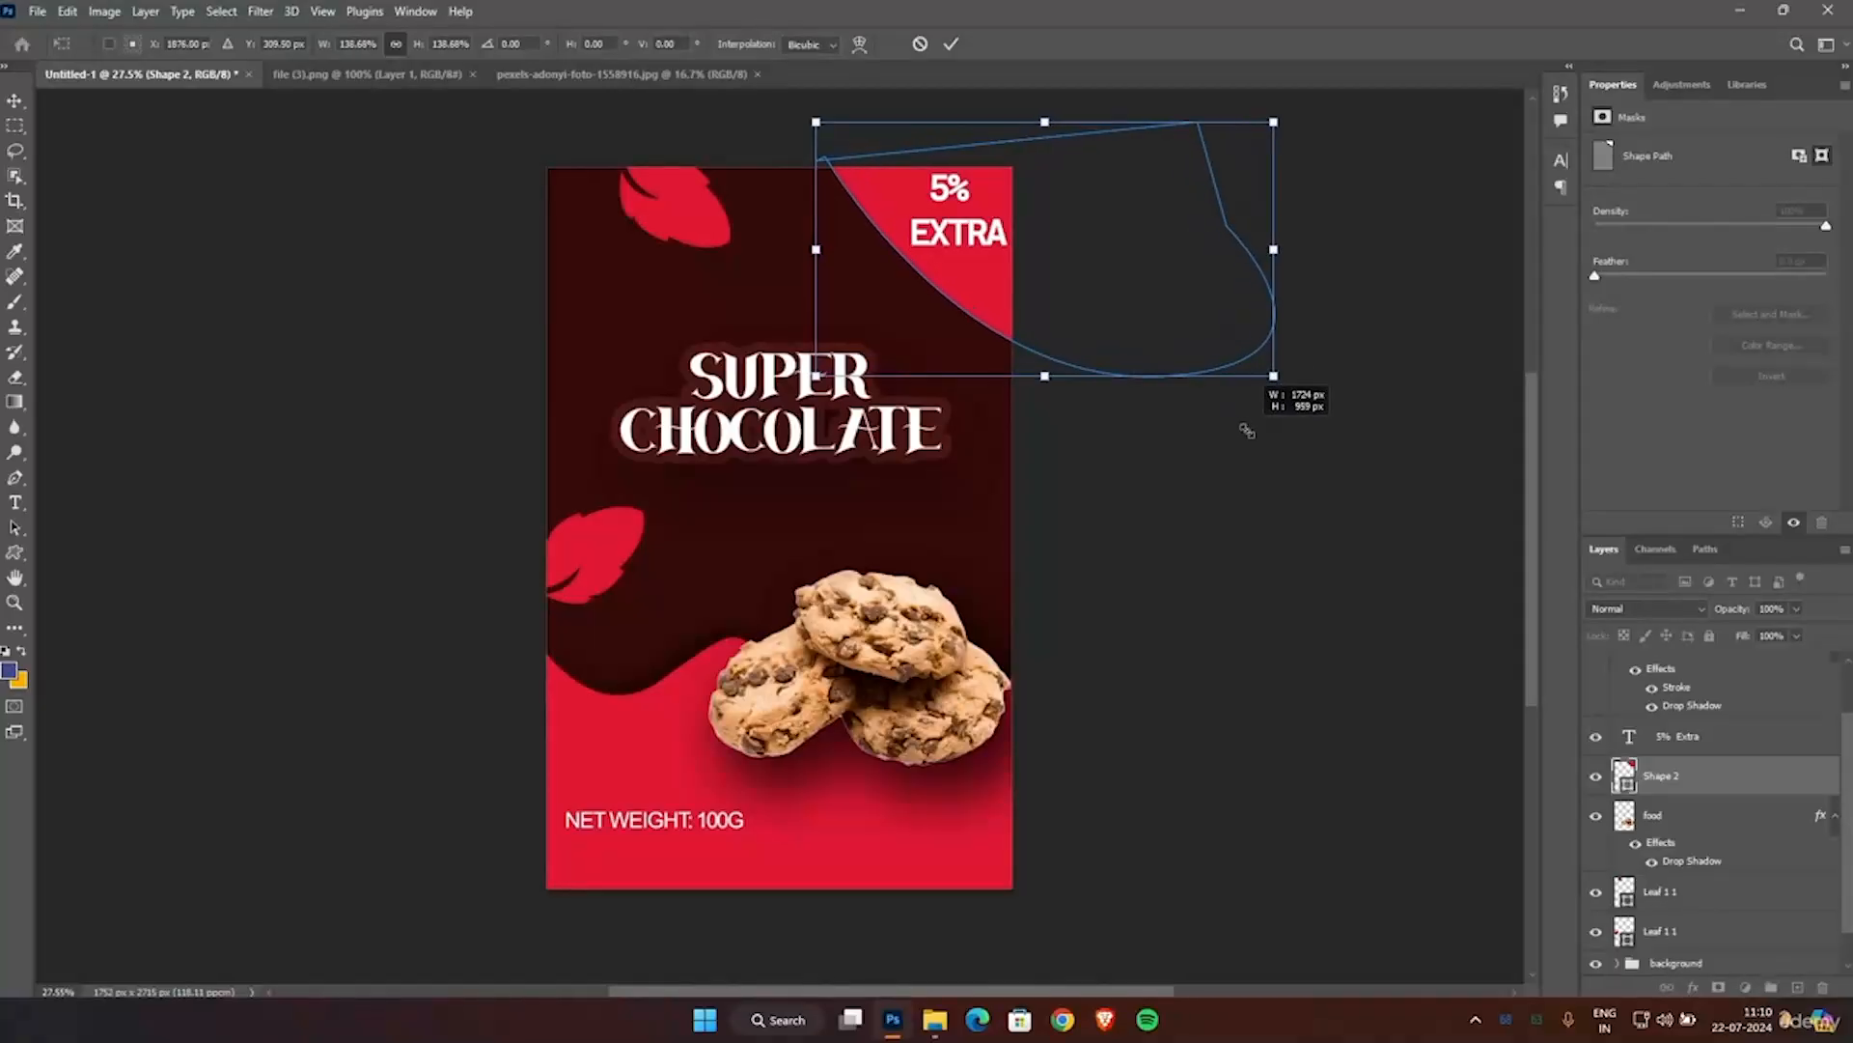
left_click_drag(1117, 304, 1059, 297)
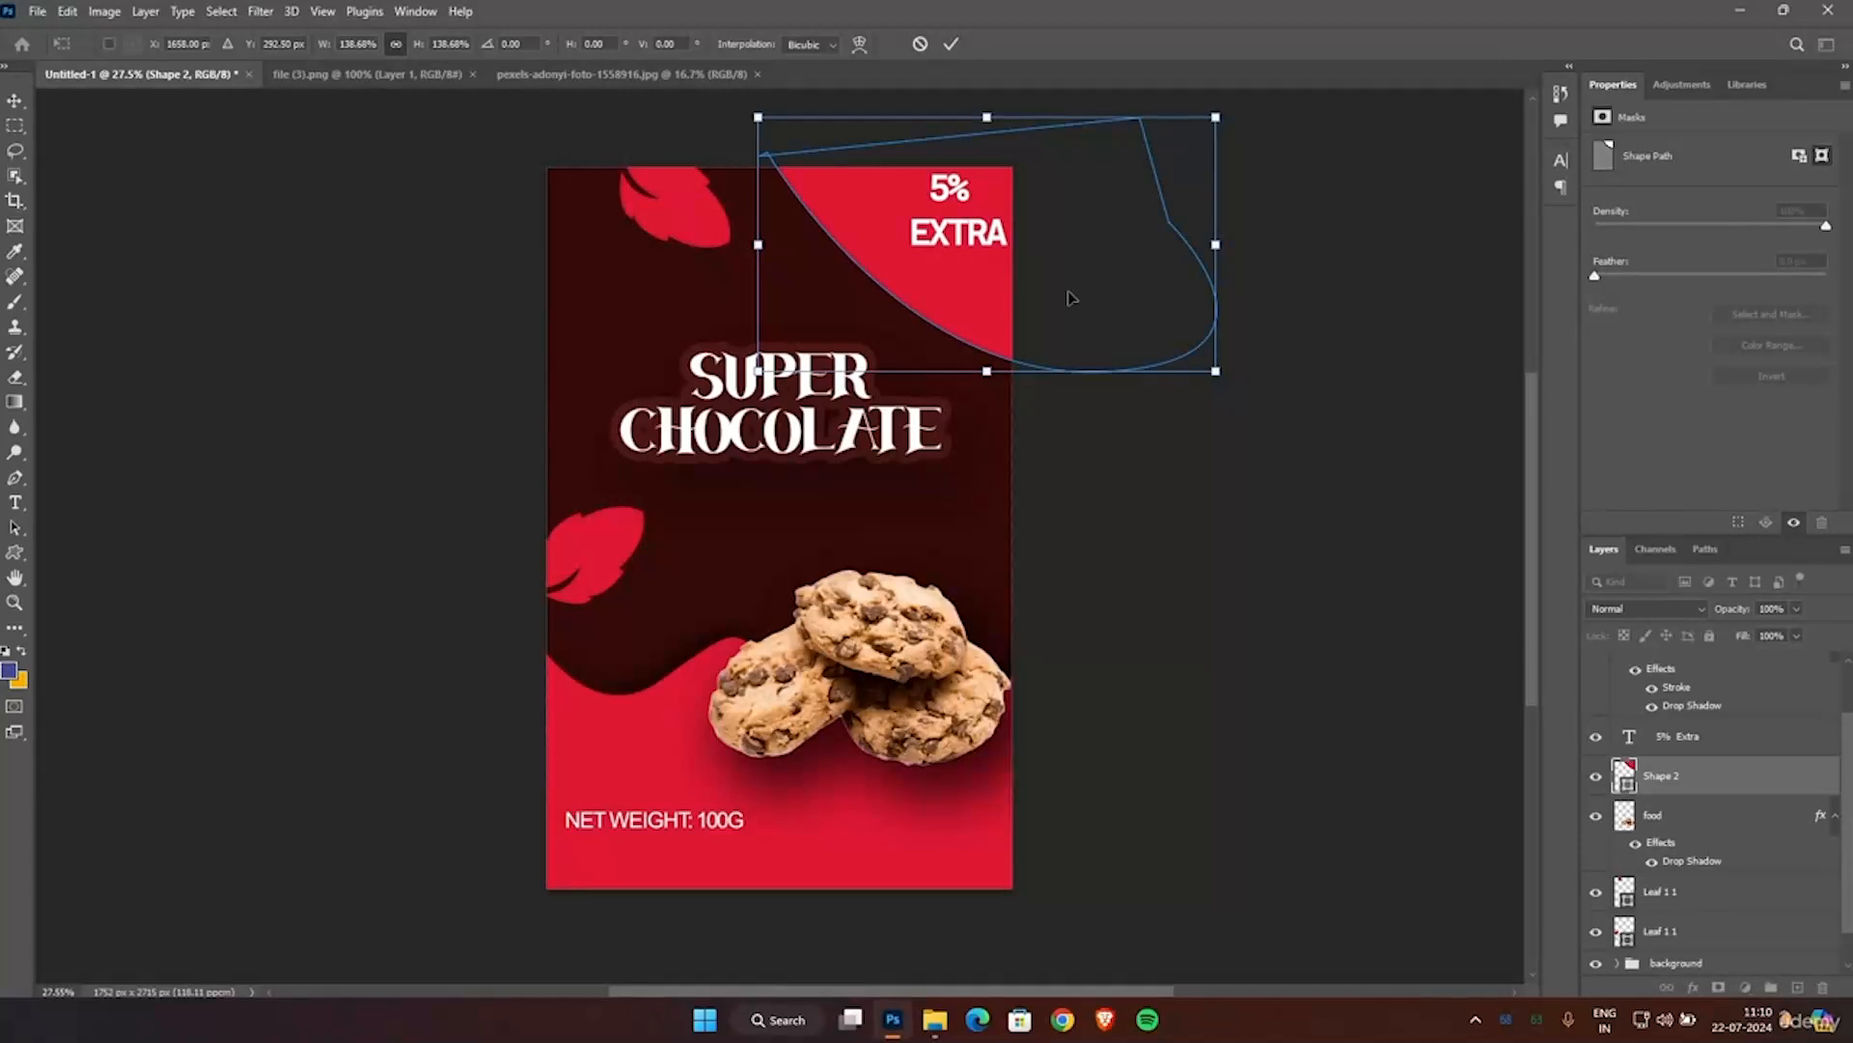
left_click(950, 45)
Move the 5% EXTRA text inward and slightly down within the enlarged red corner, and deselect it.
left_click(960, 251)
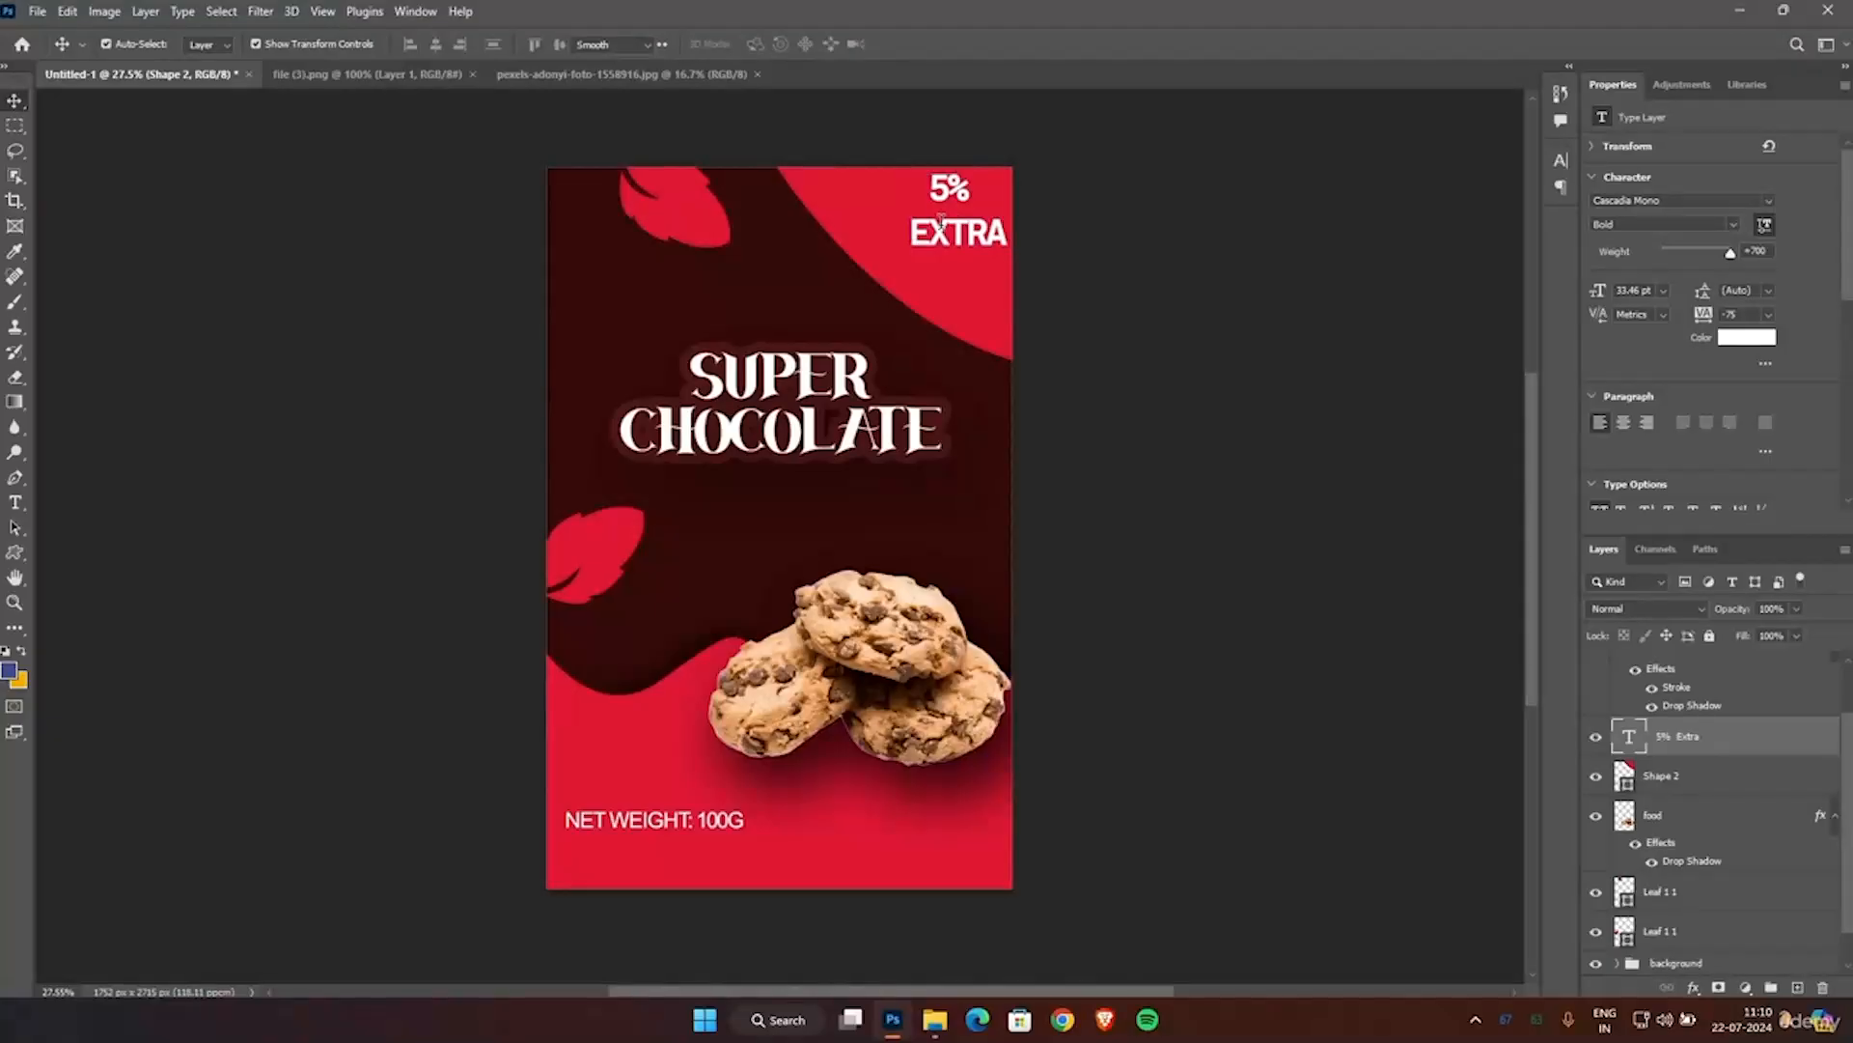
double_click(943, 224)
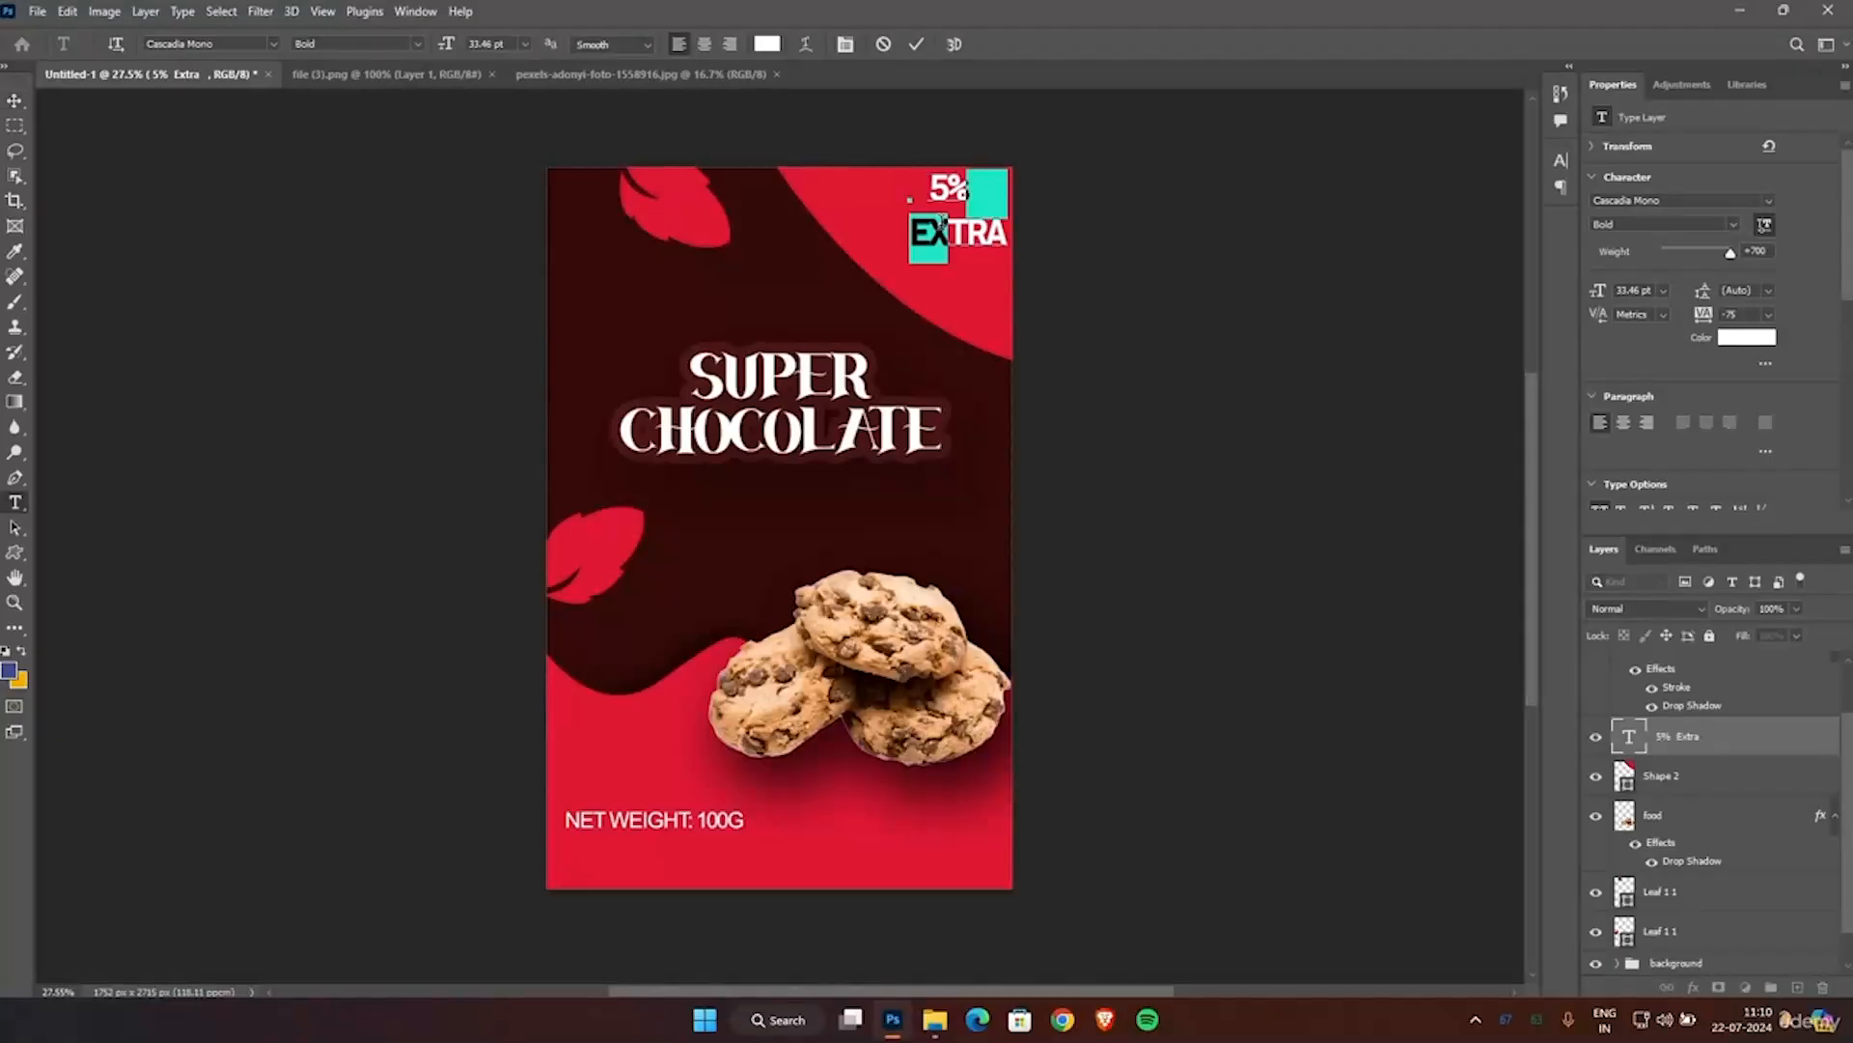
left_click(16, 102)
left_click_drag(953, 198, 910, 212)
left_click(1147, 314)
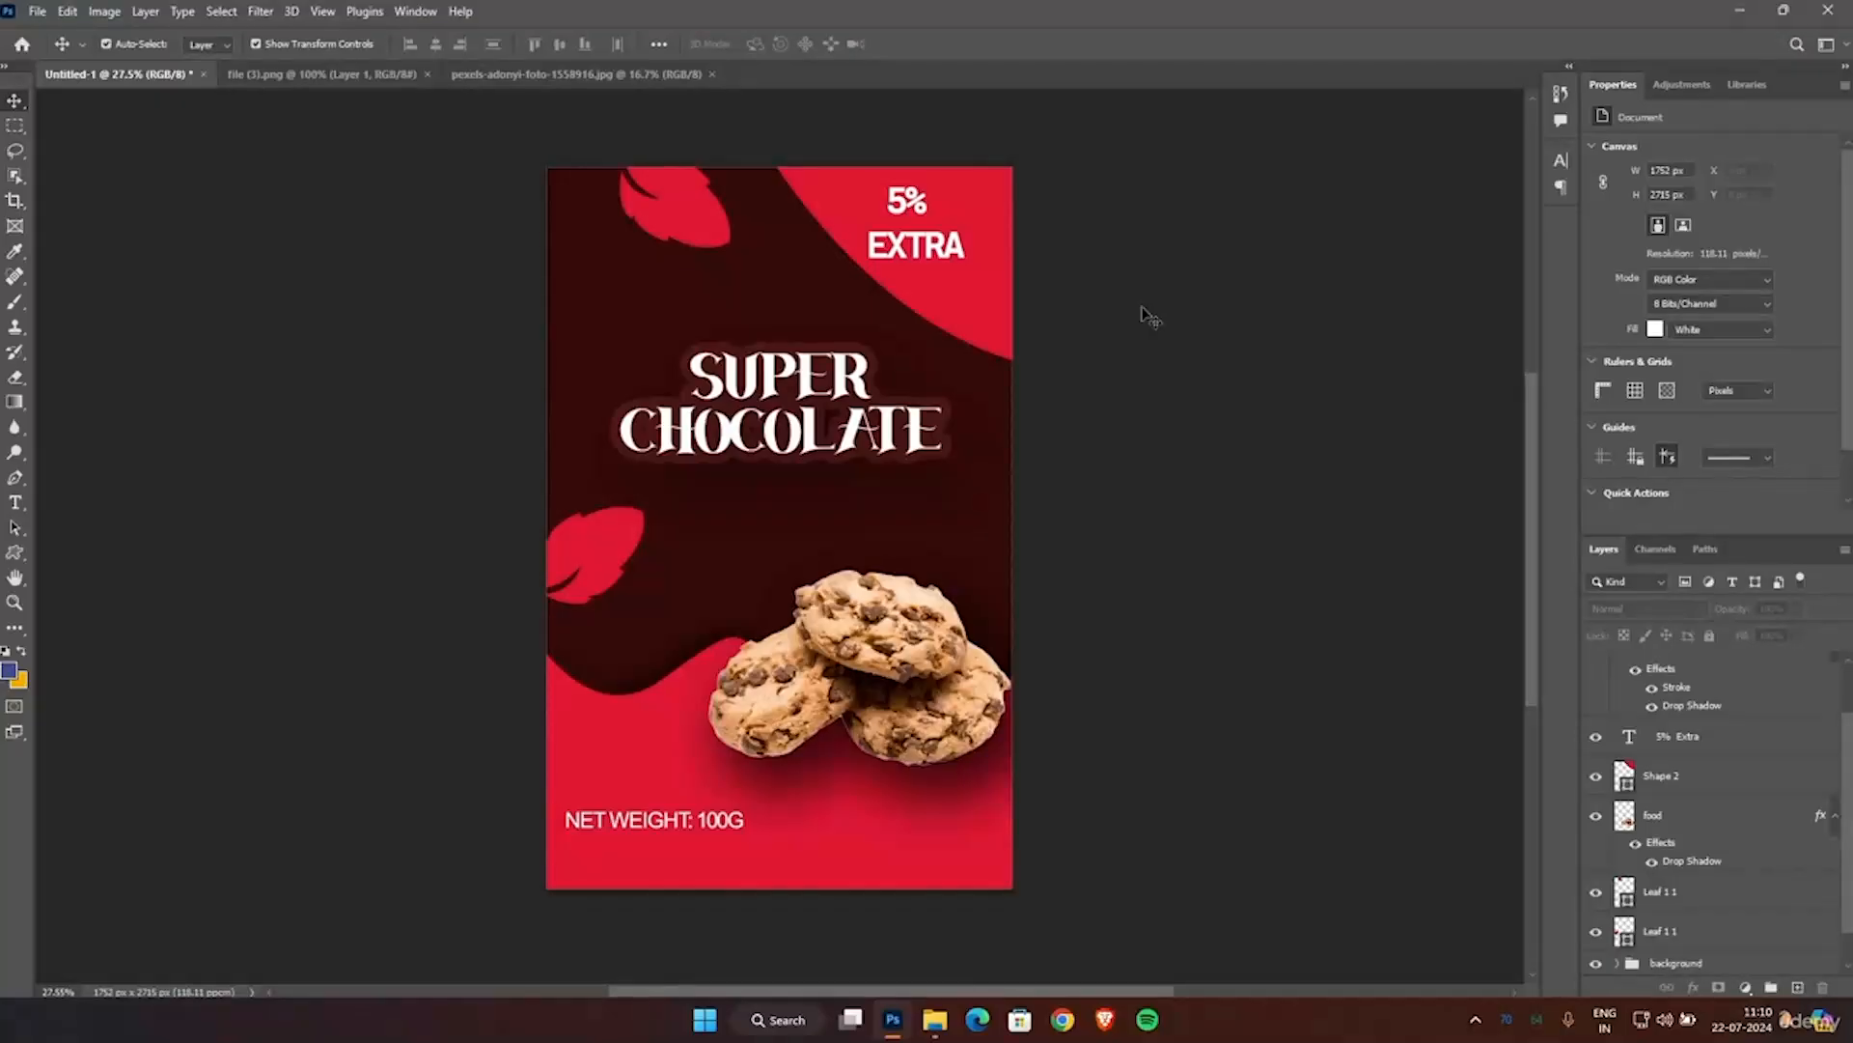
Save the poster in Photoshop format as "cookie design" in the TEMP folder.
left_click(35, 17)
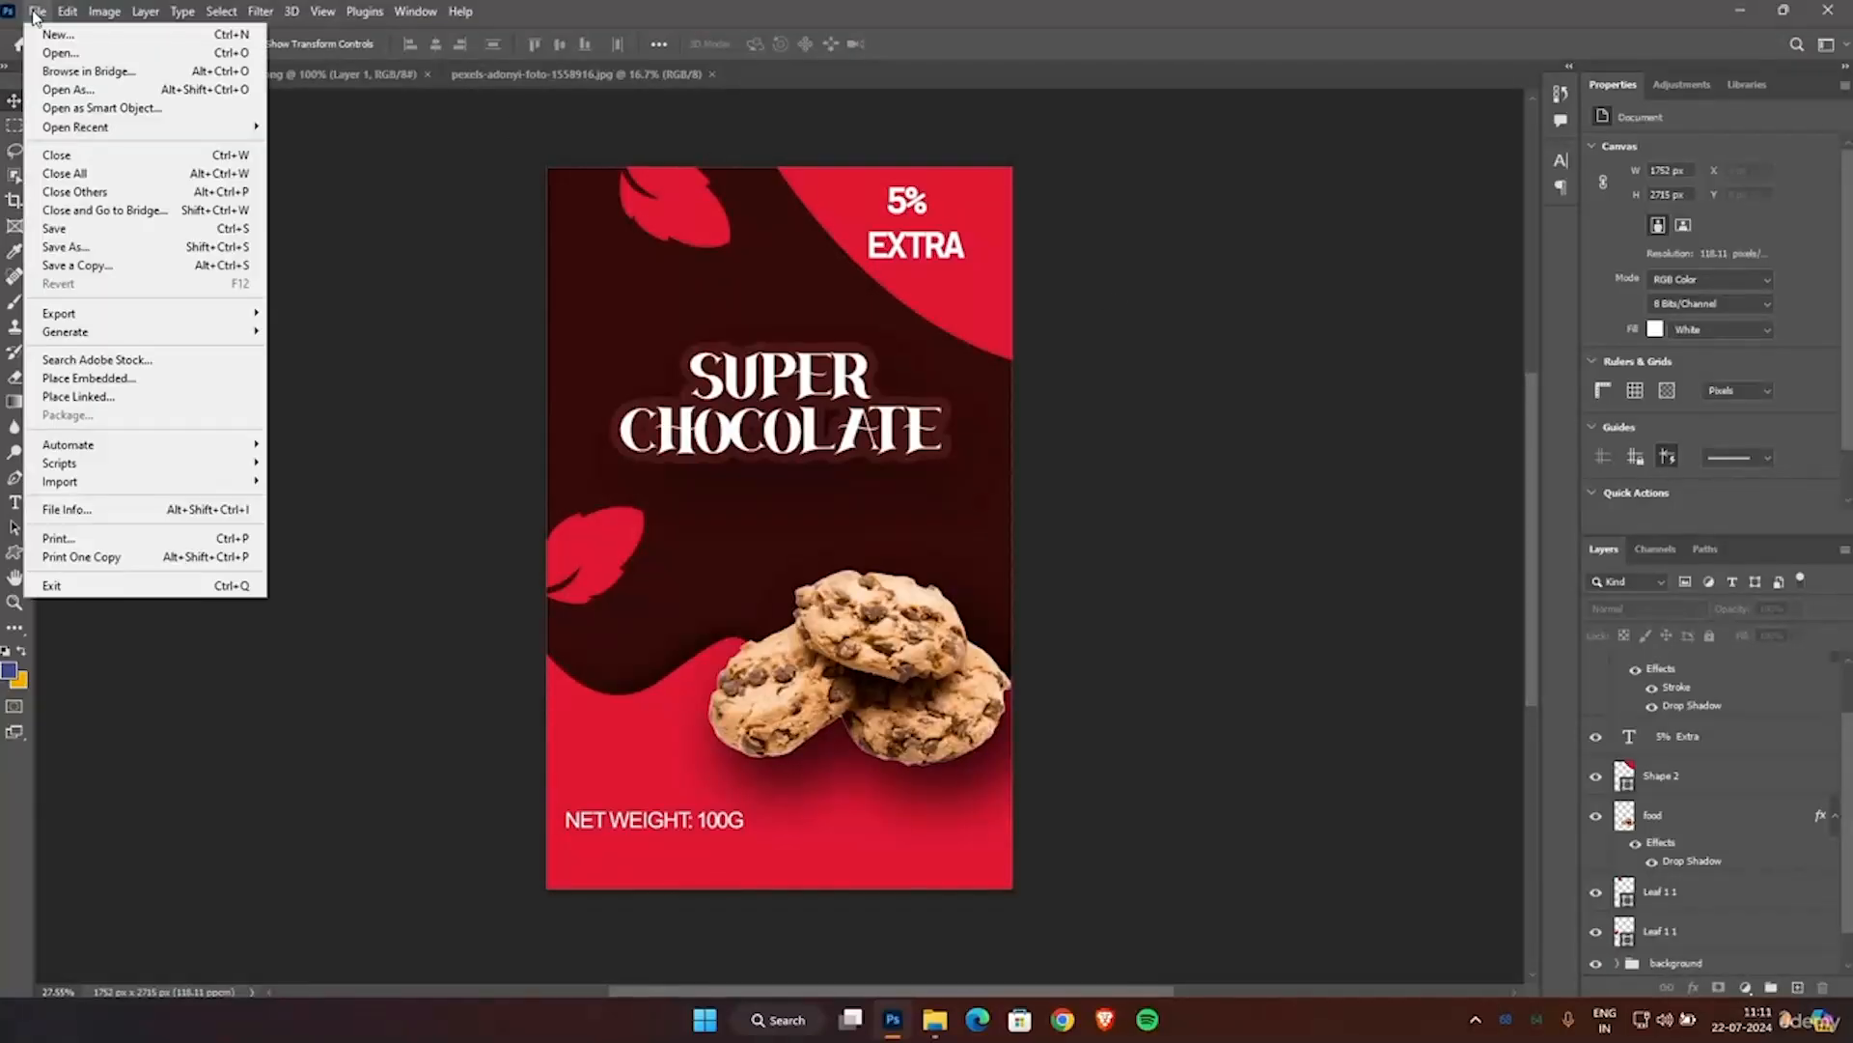
left_click(47, 232)
type("cookie design")
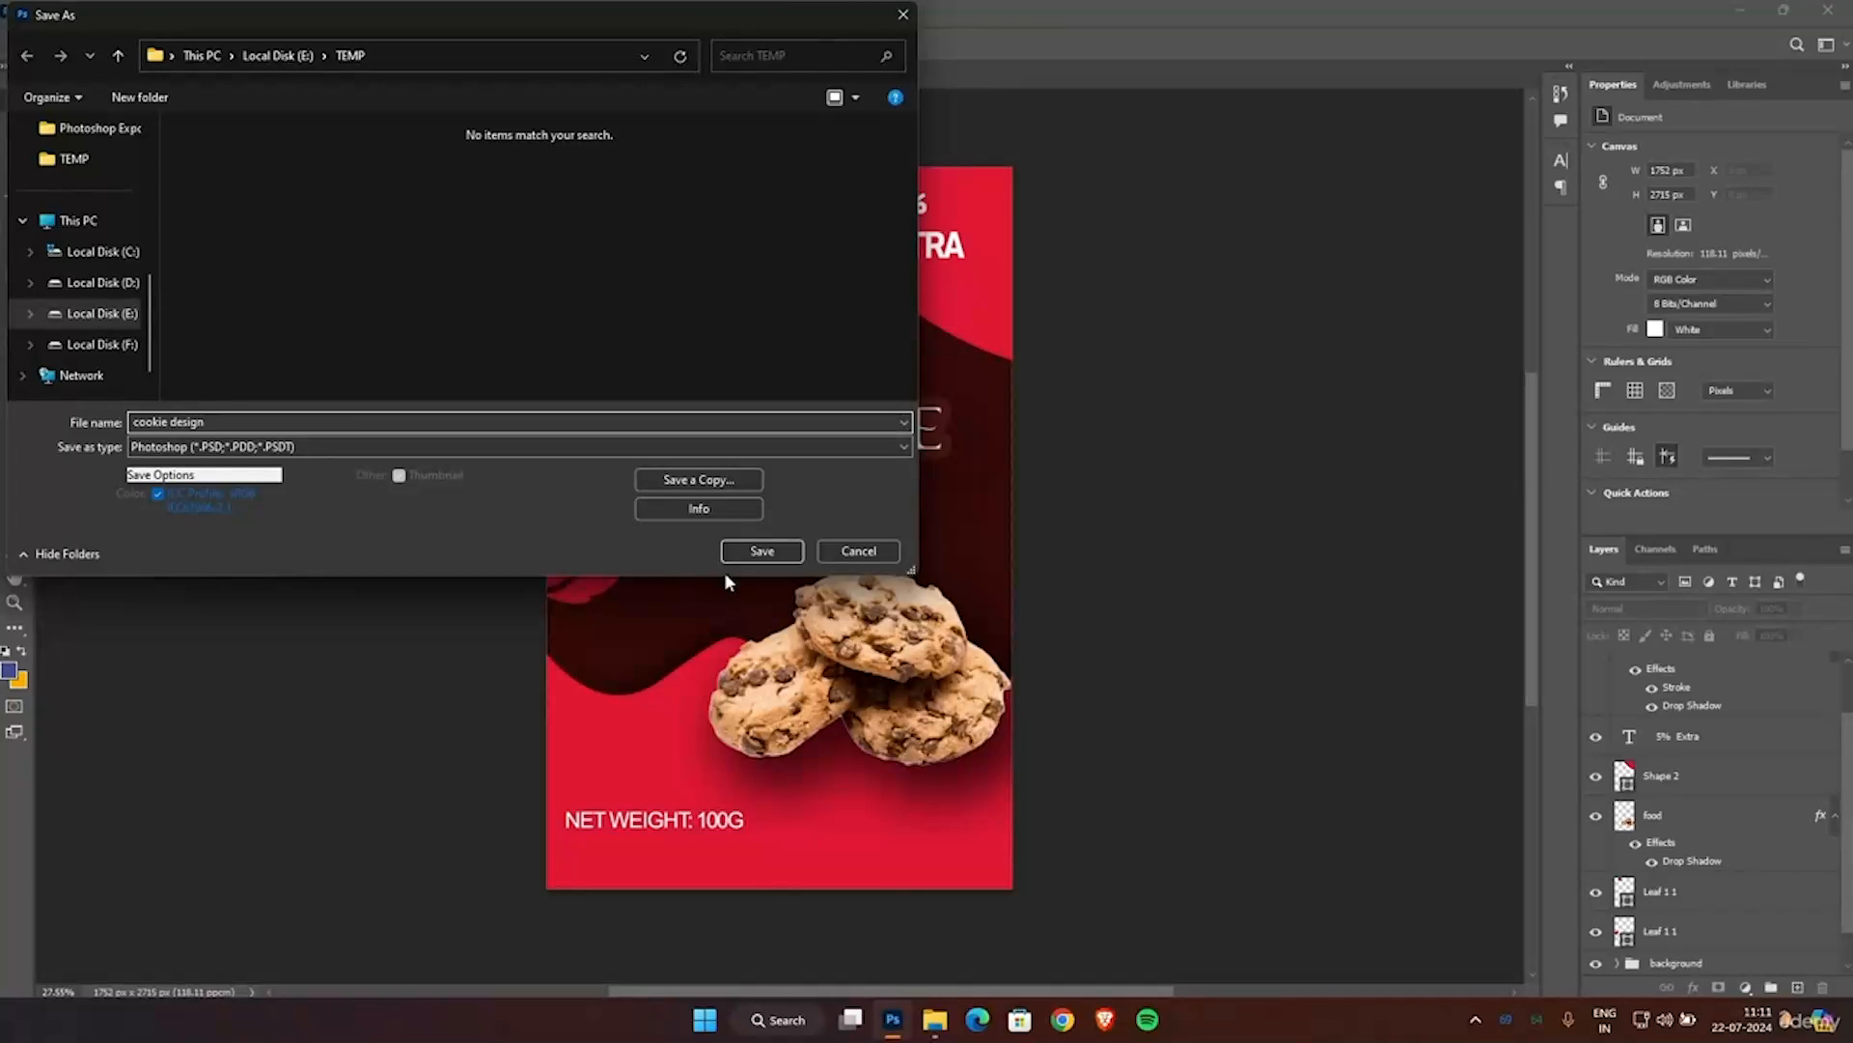
left_click(762, 548)
left_click(1139, 286)
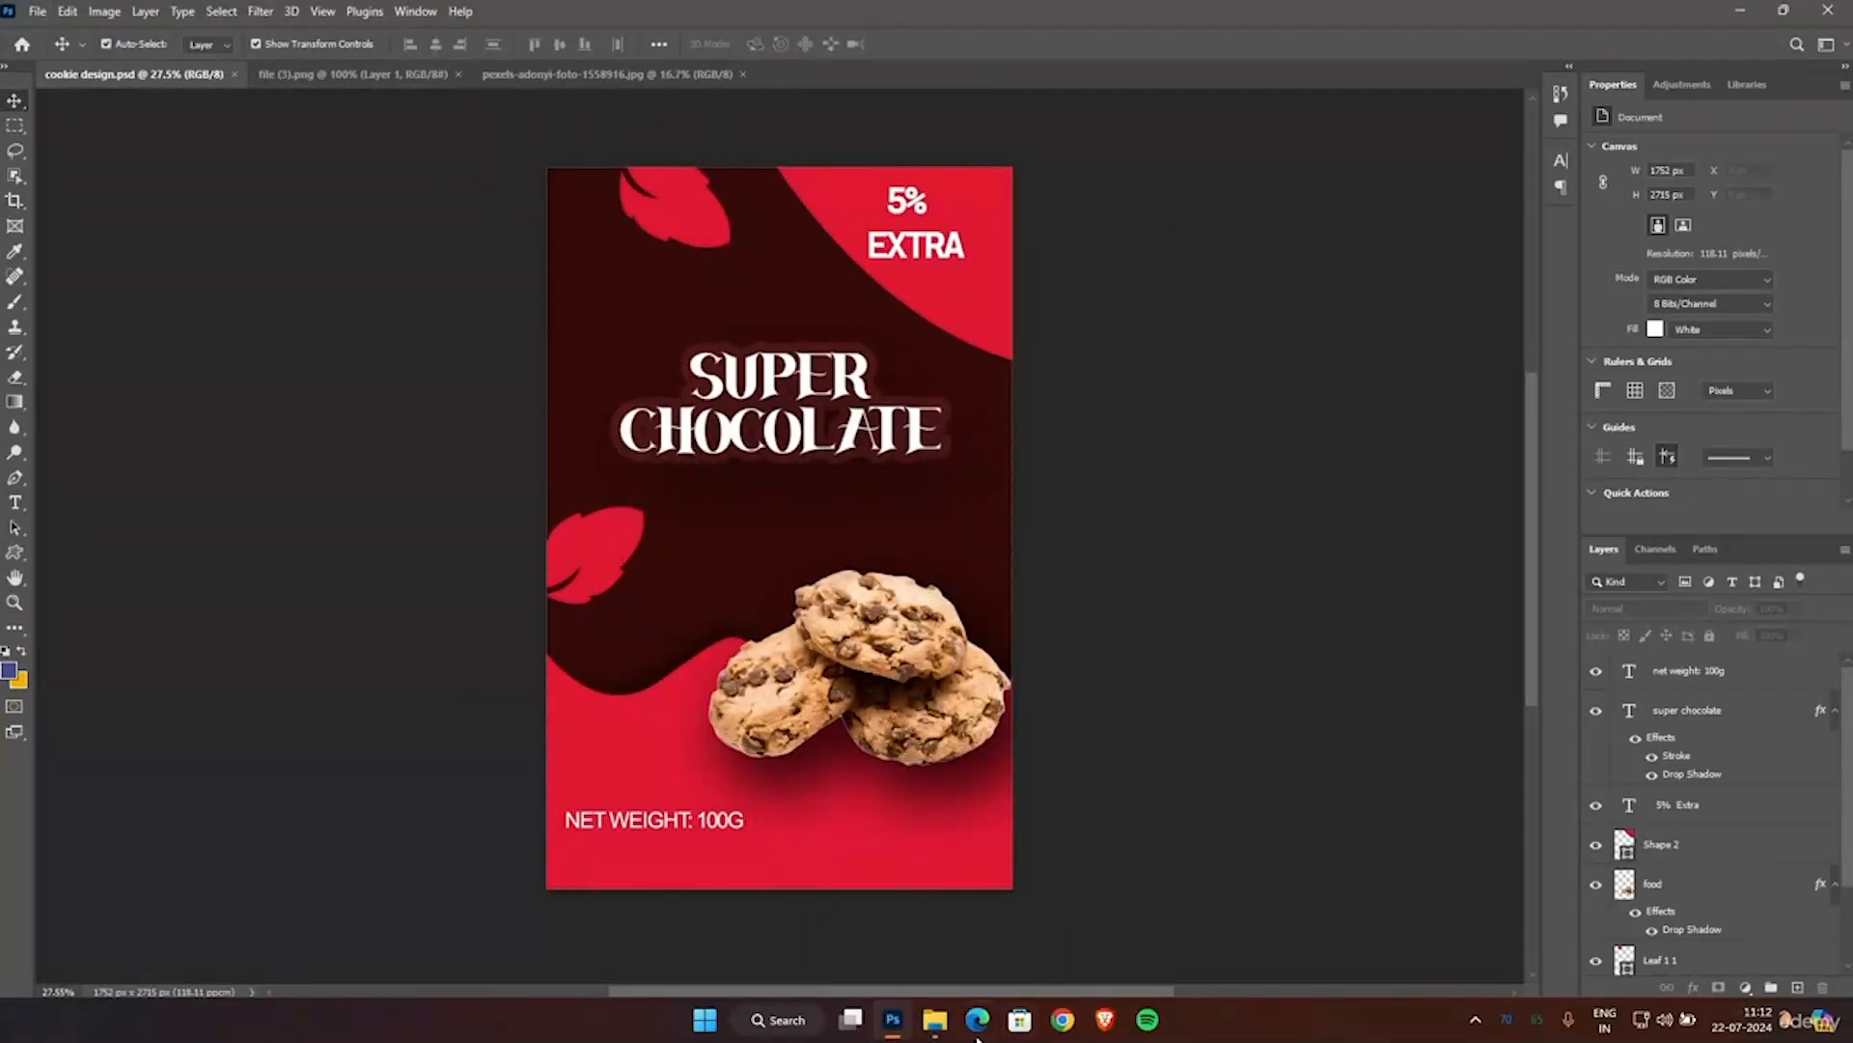
Place the fire photo pexels-adonyi-foto-1558916 from the TEMP folder on the poster and rotate it about 45.7°.
left_click(935, 1020)
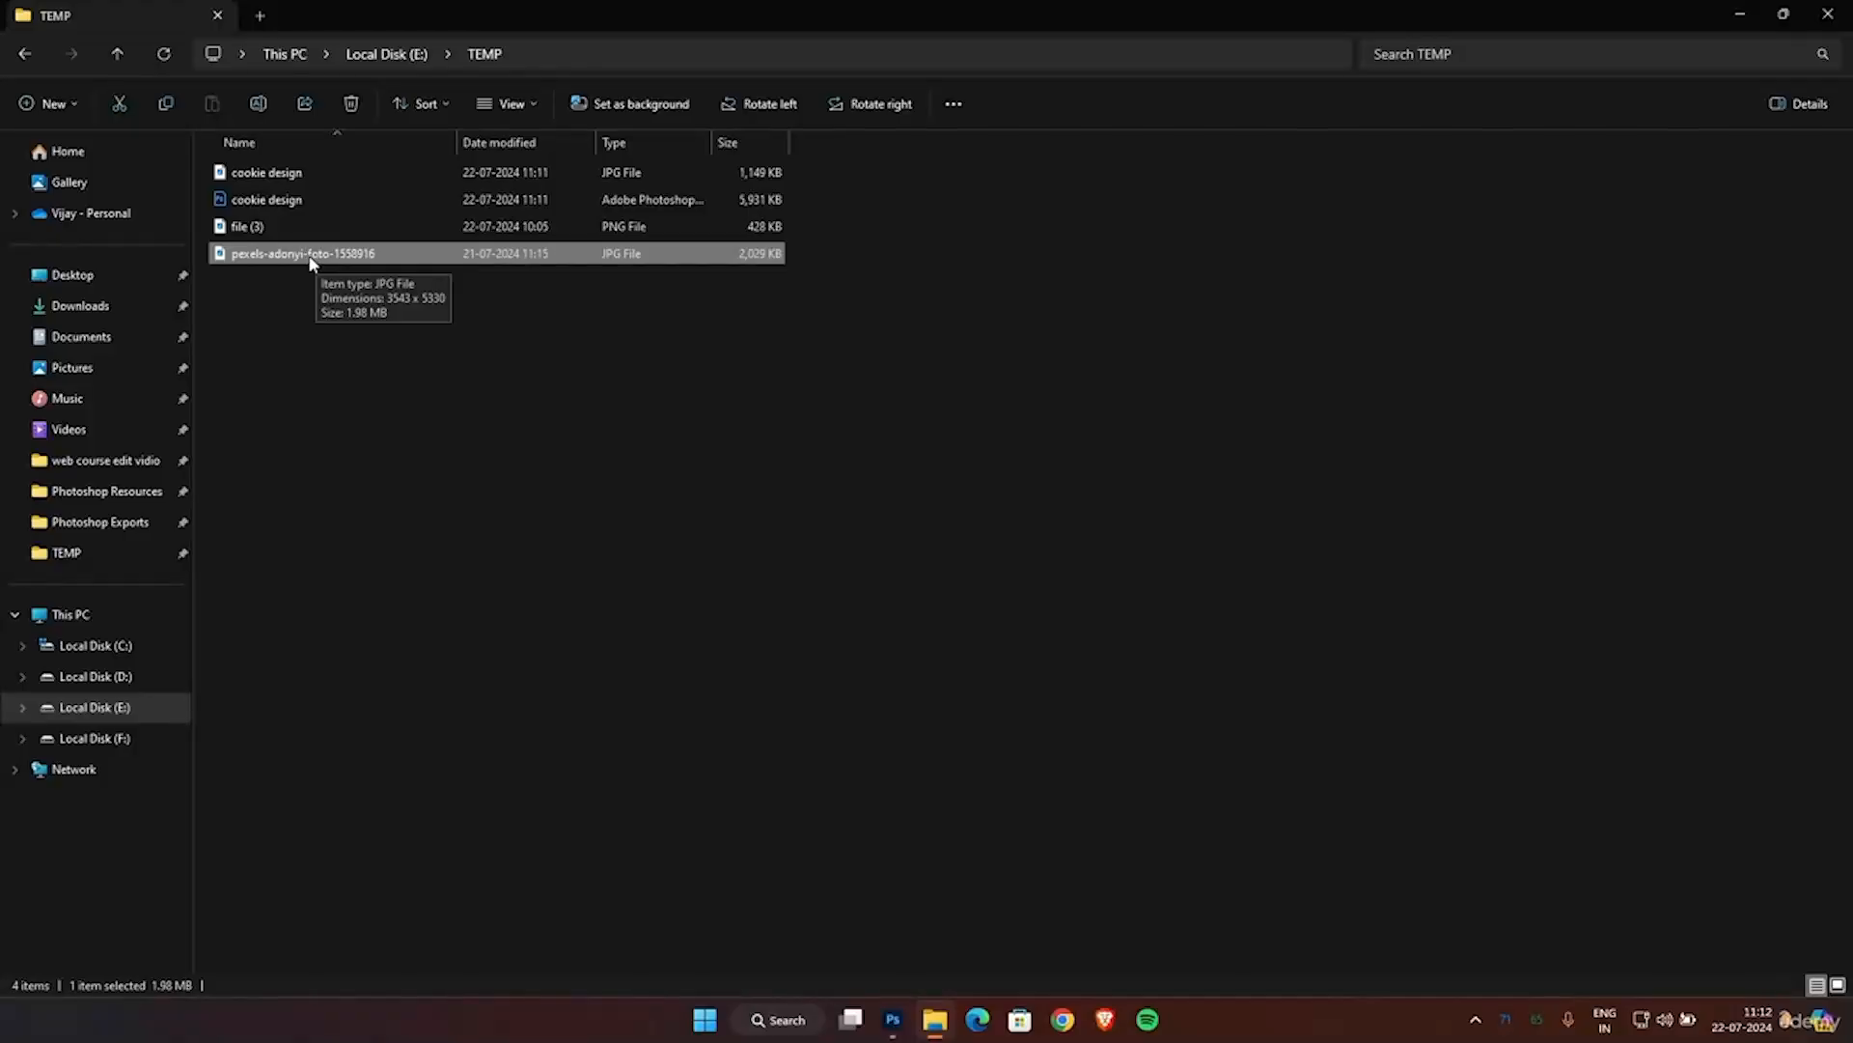
scroll(443, 402, "up", 3, "ctrl")
scroll(443, 402, "up", 1, "ctrl")
left_click_drag(507, 198, 657, 598)
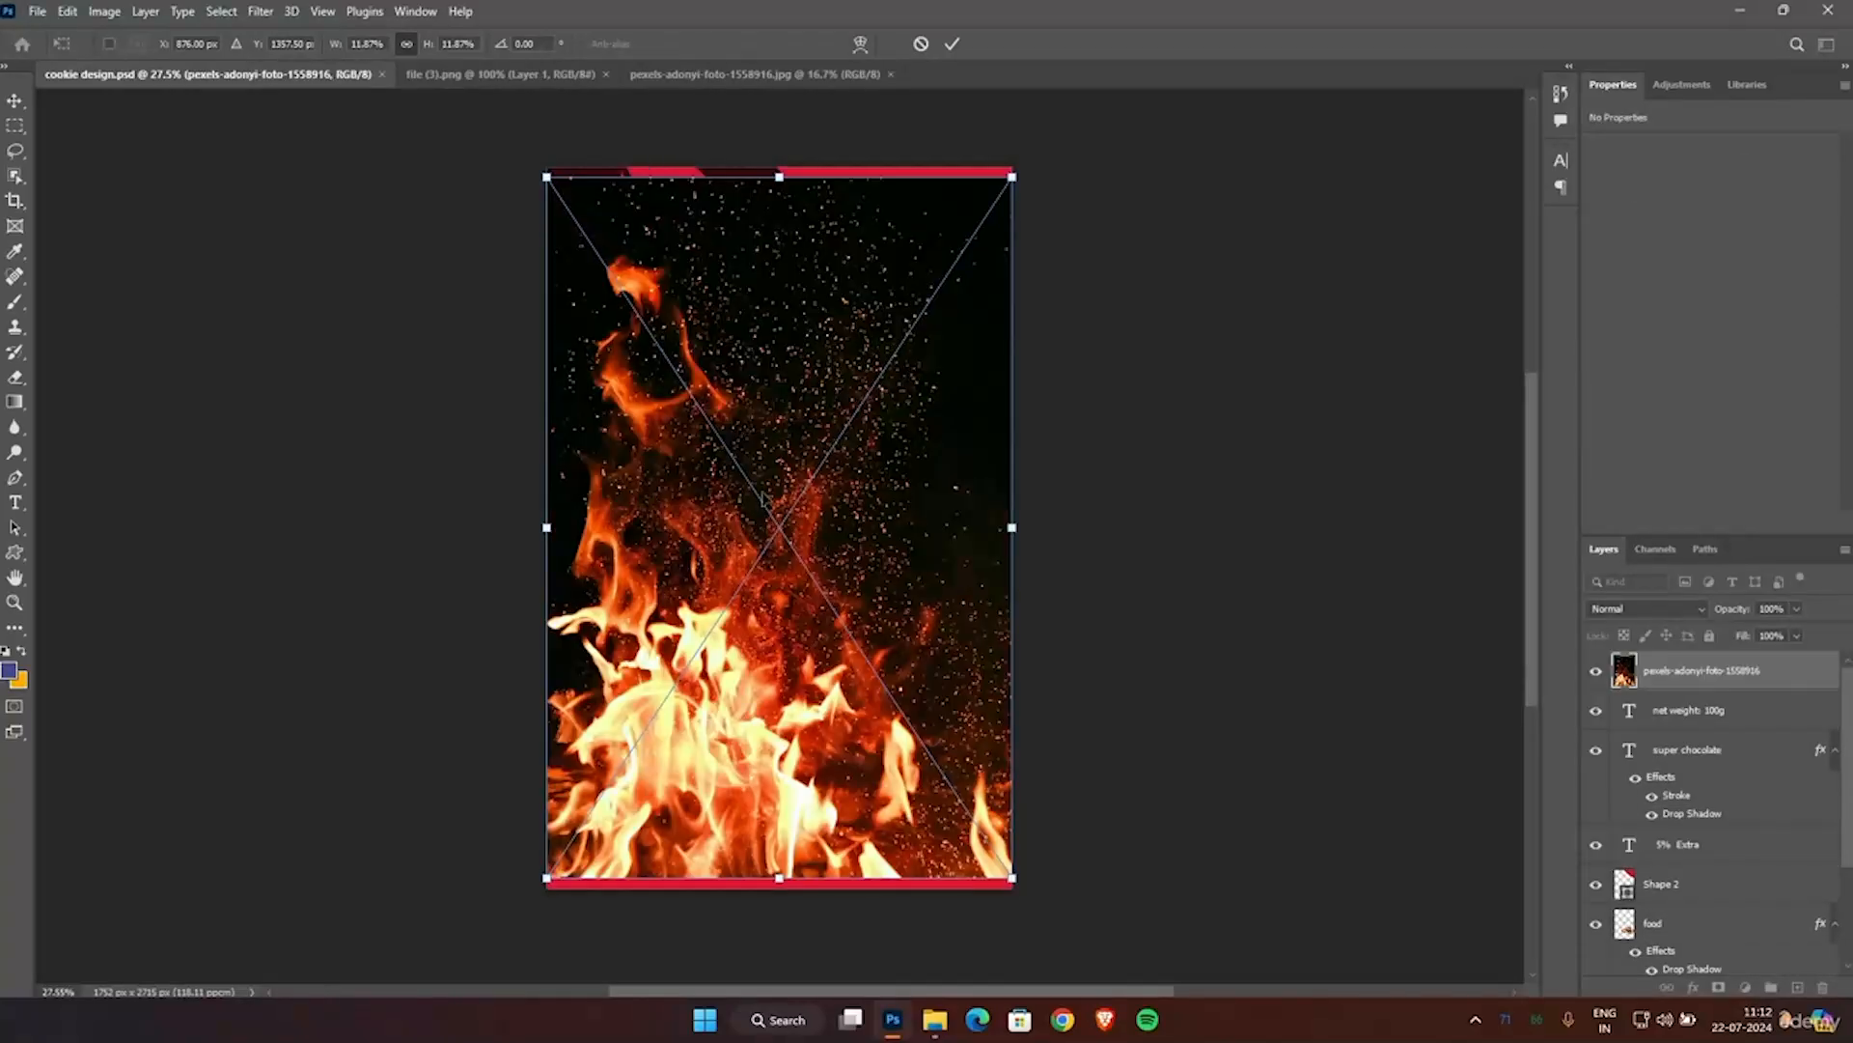
left_click_drag(1042, 154, 1245, 459)
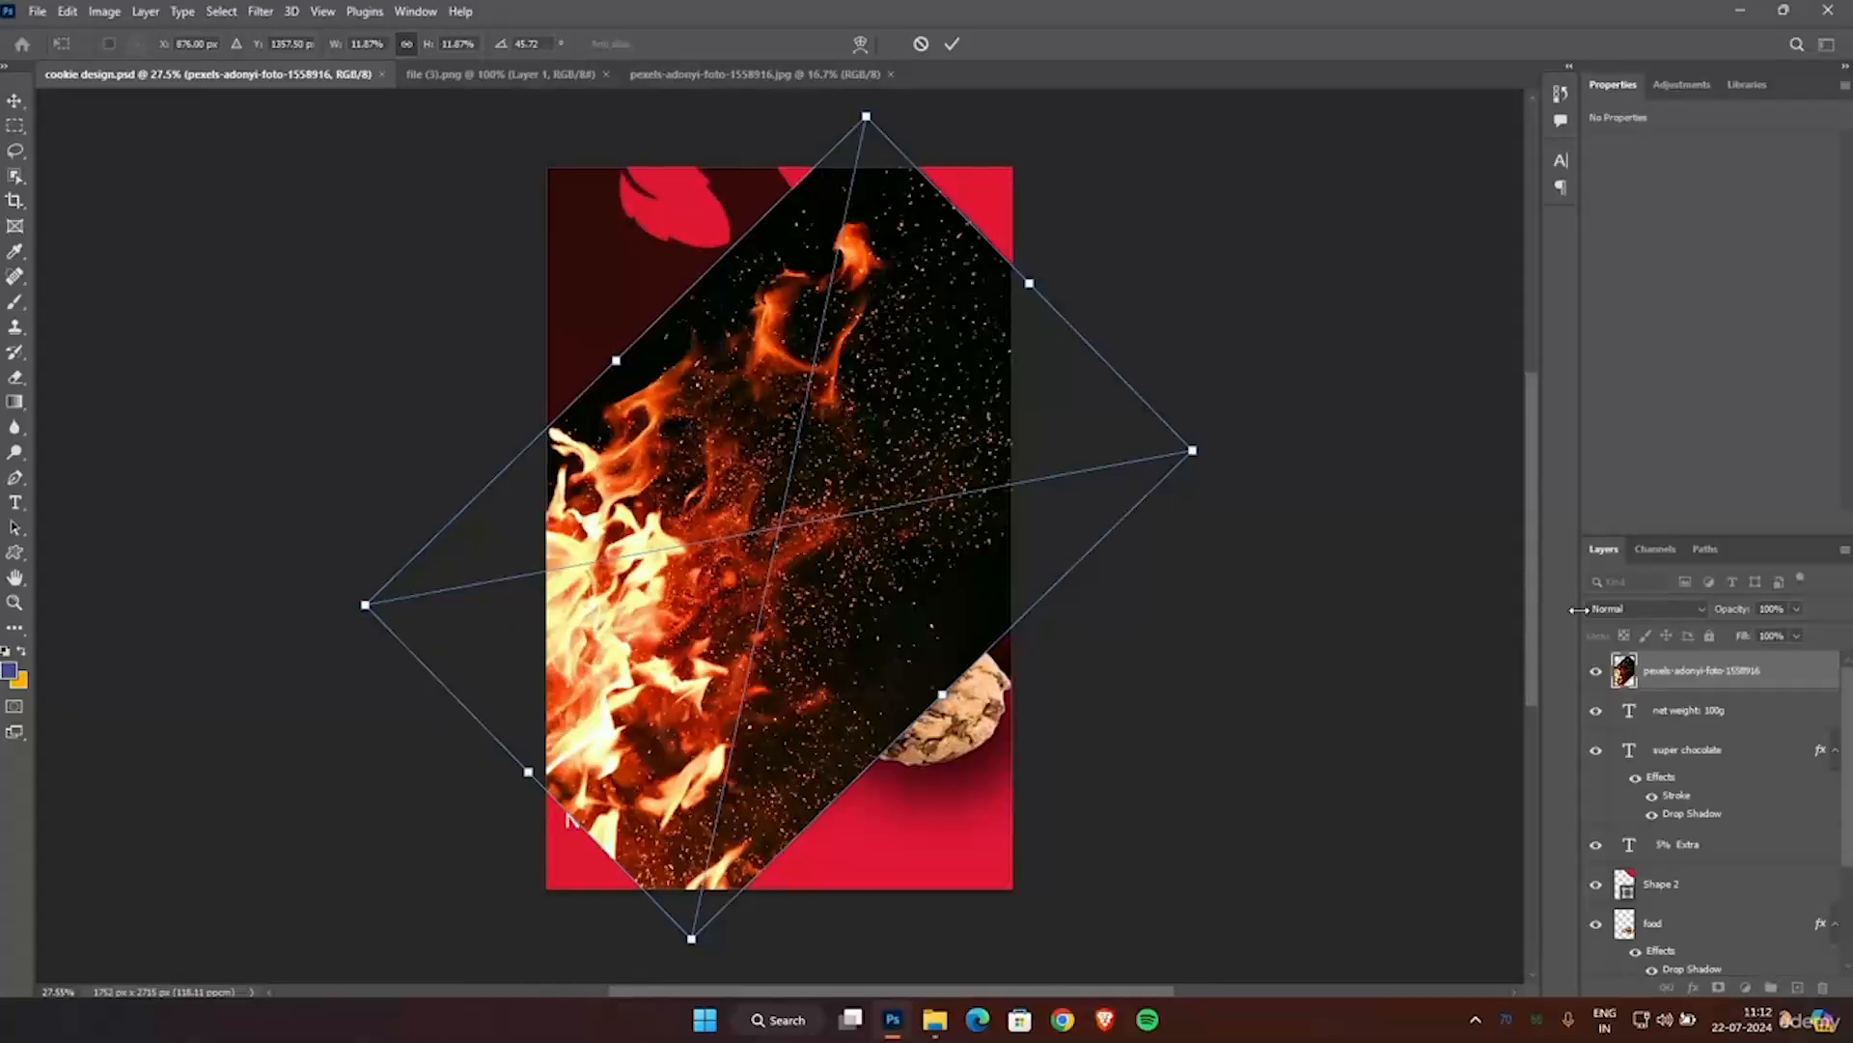
Try the Darken blend mode on the fire photo and settle on Screen.
left_click(1702, 610)
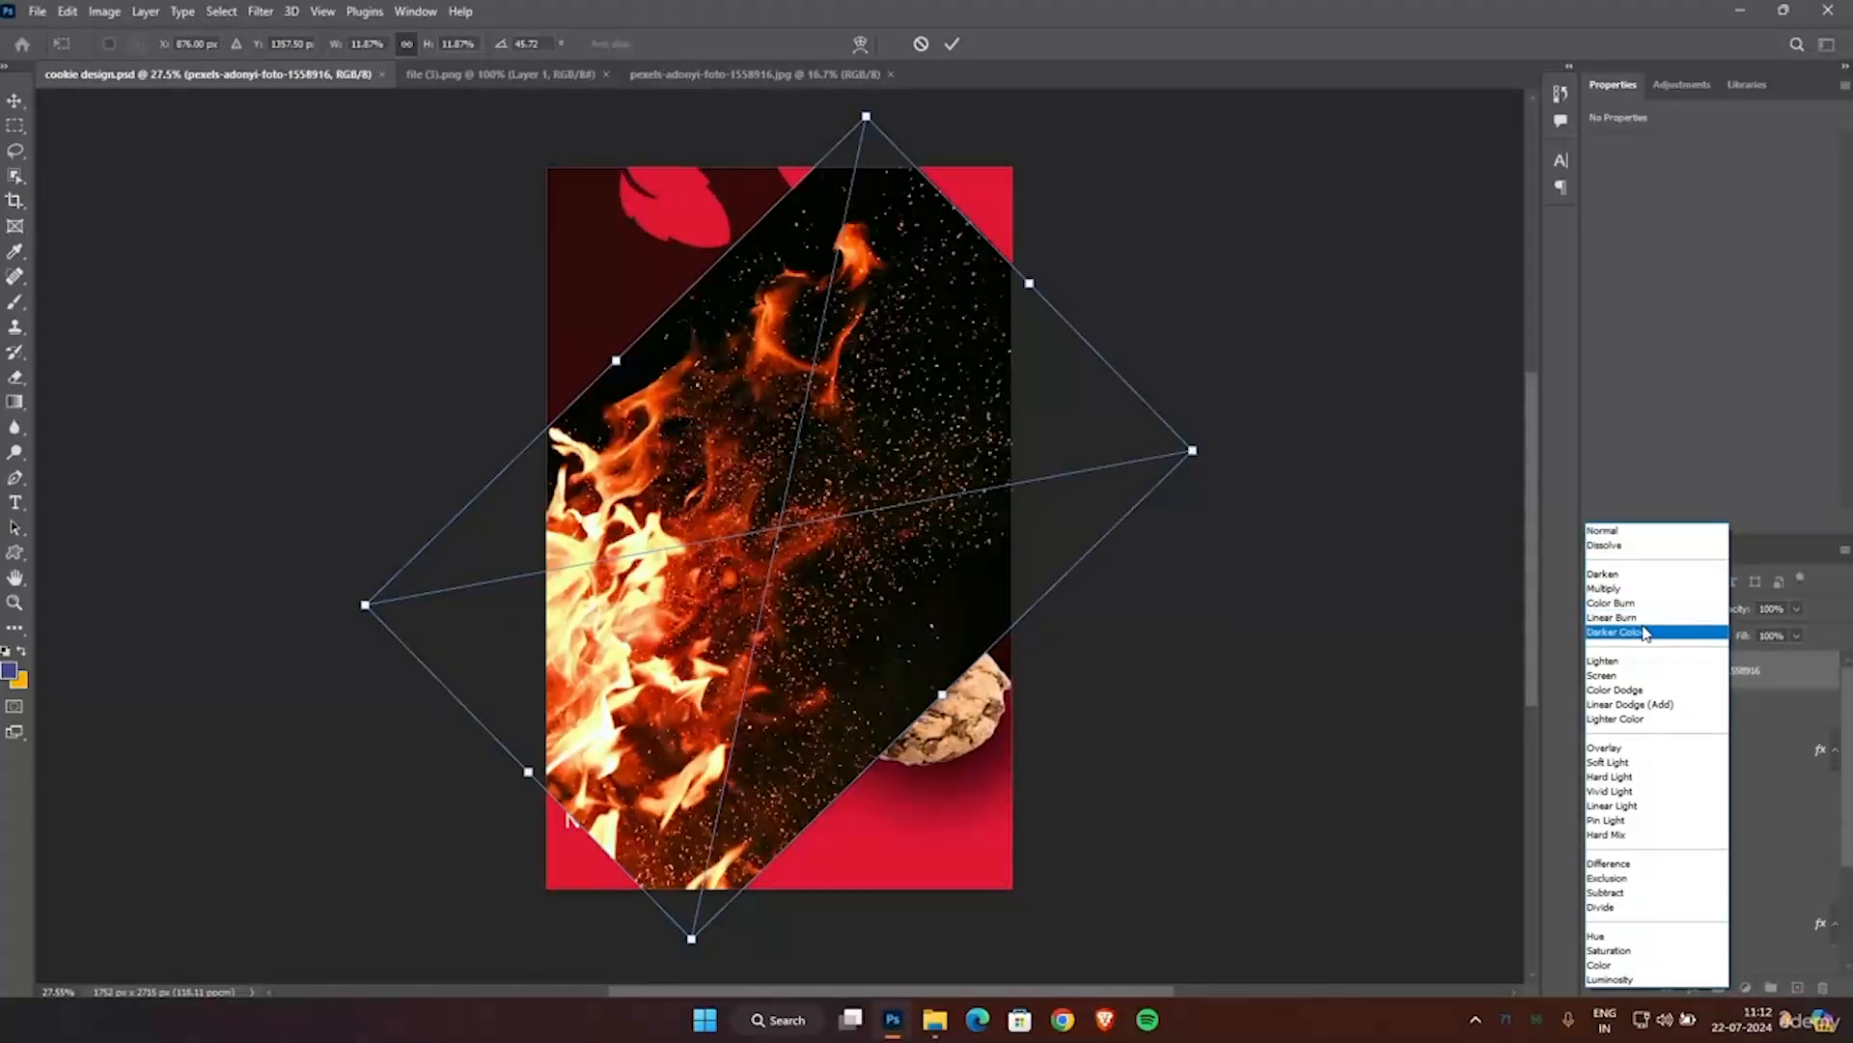
left_click(1617, 576)
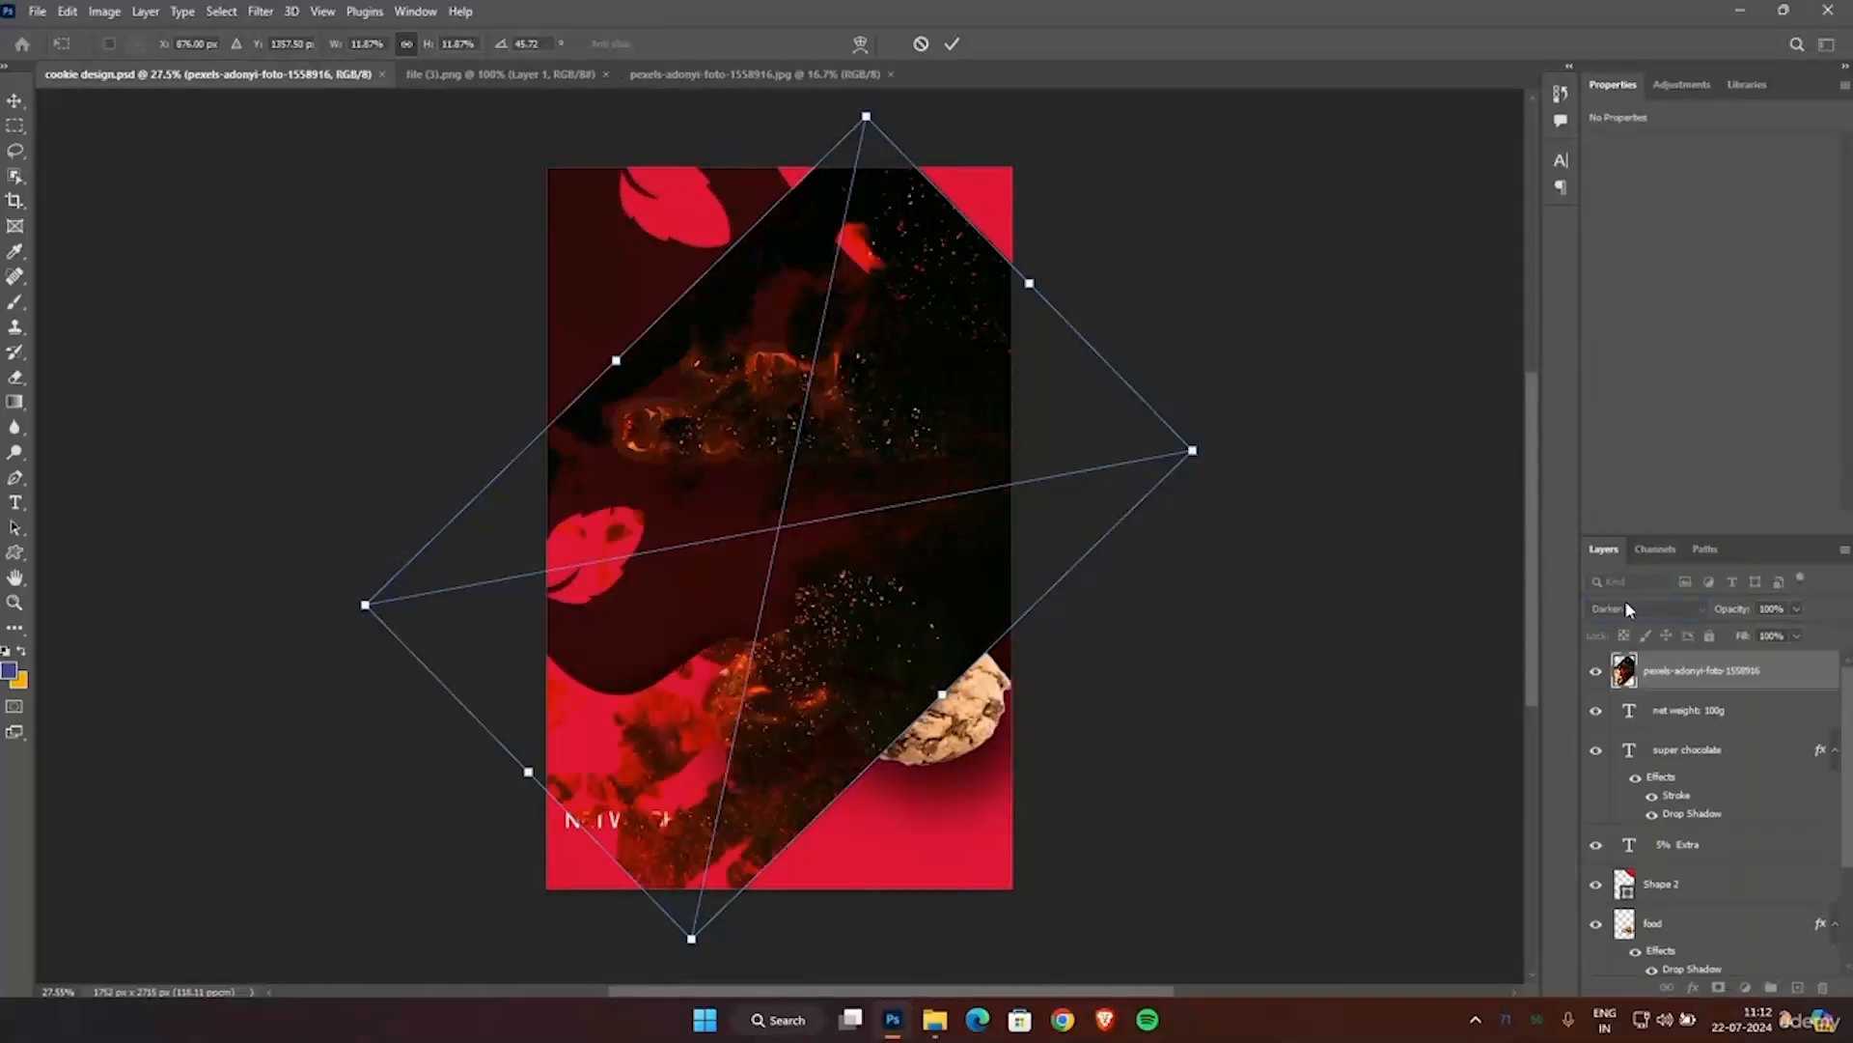
left_click(1654, 618)
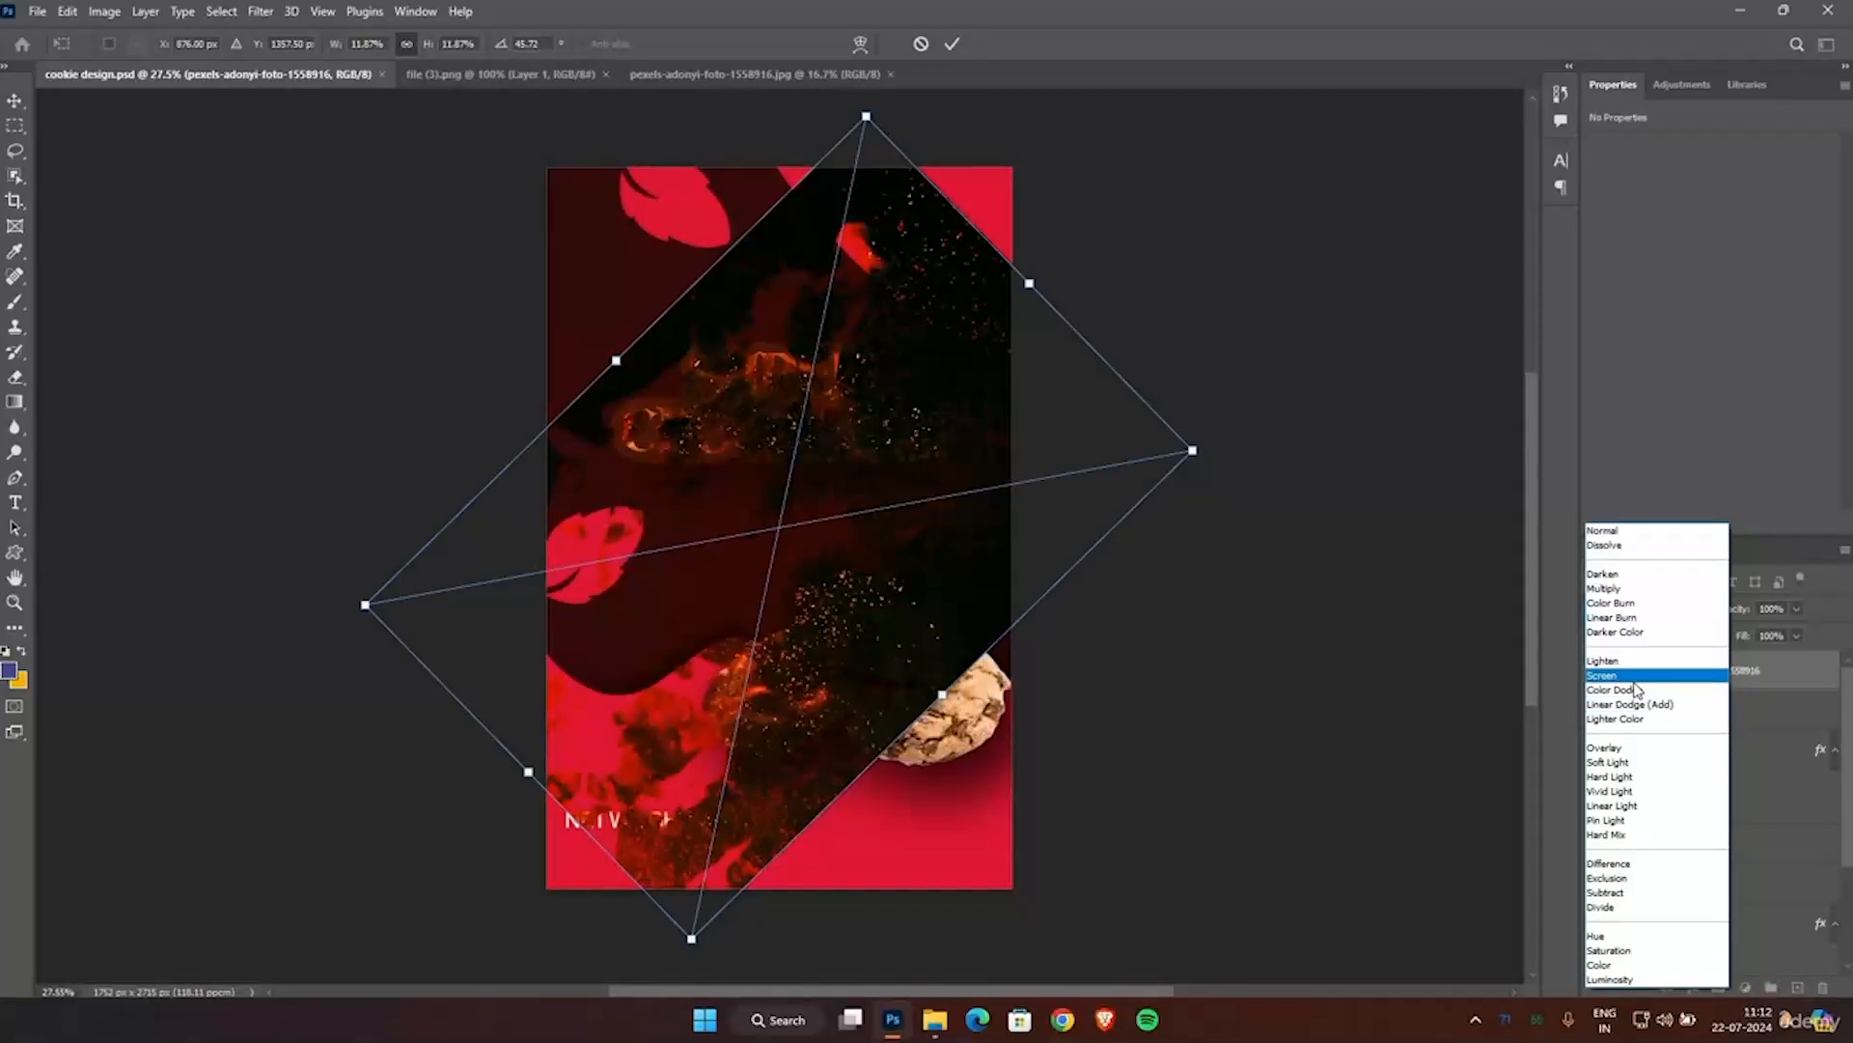
left_click(1633, 683)
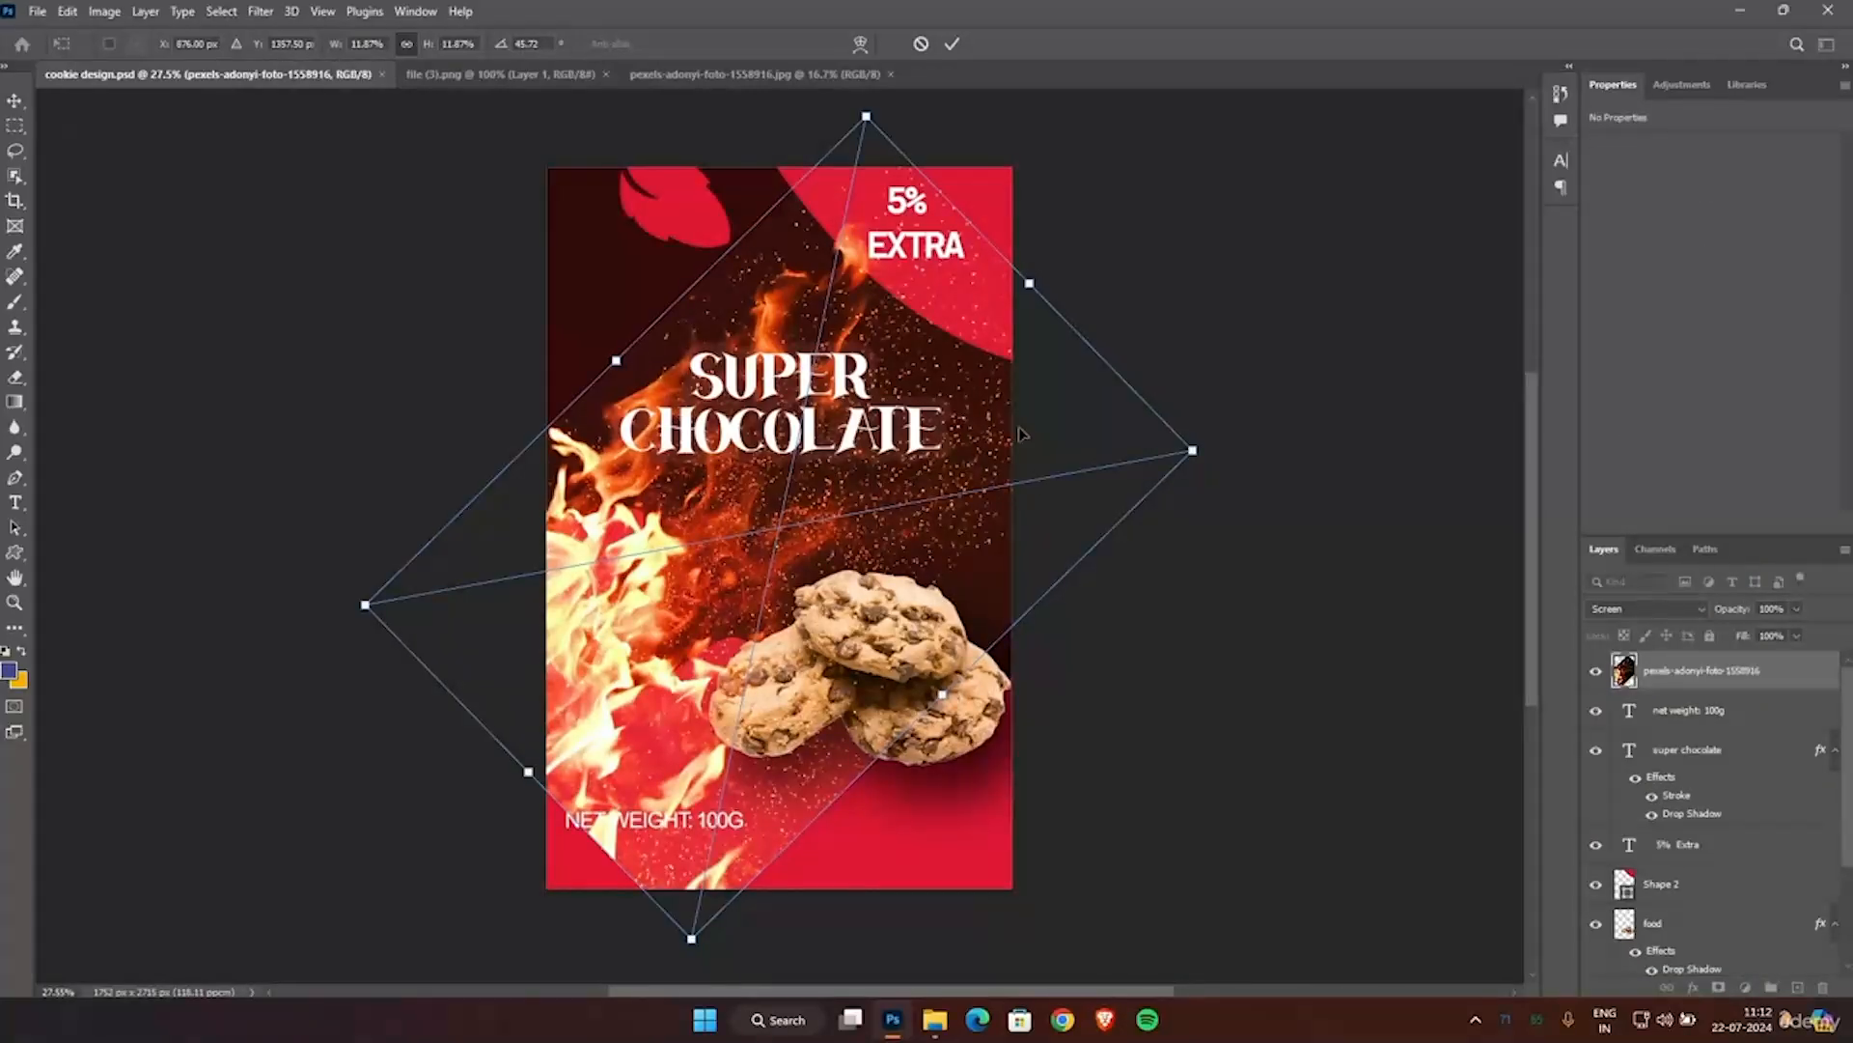
Move the fire photo's layer below both leaf layers, directly above the background group.
left_click_drag(1670, 670, 1675, 932)
scroll(1695, 787, "down", 3)
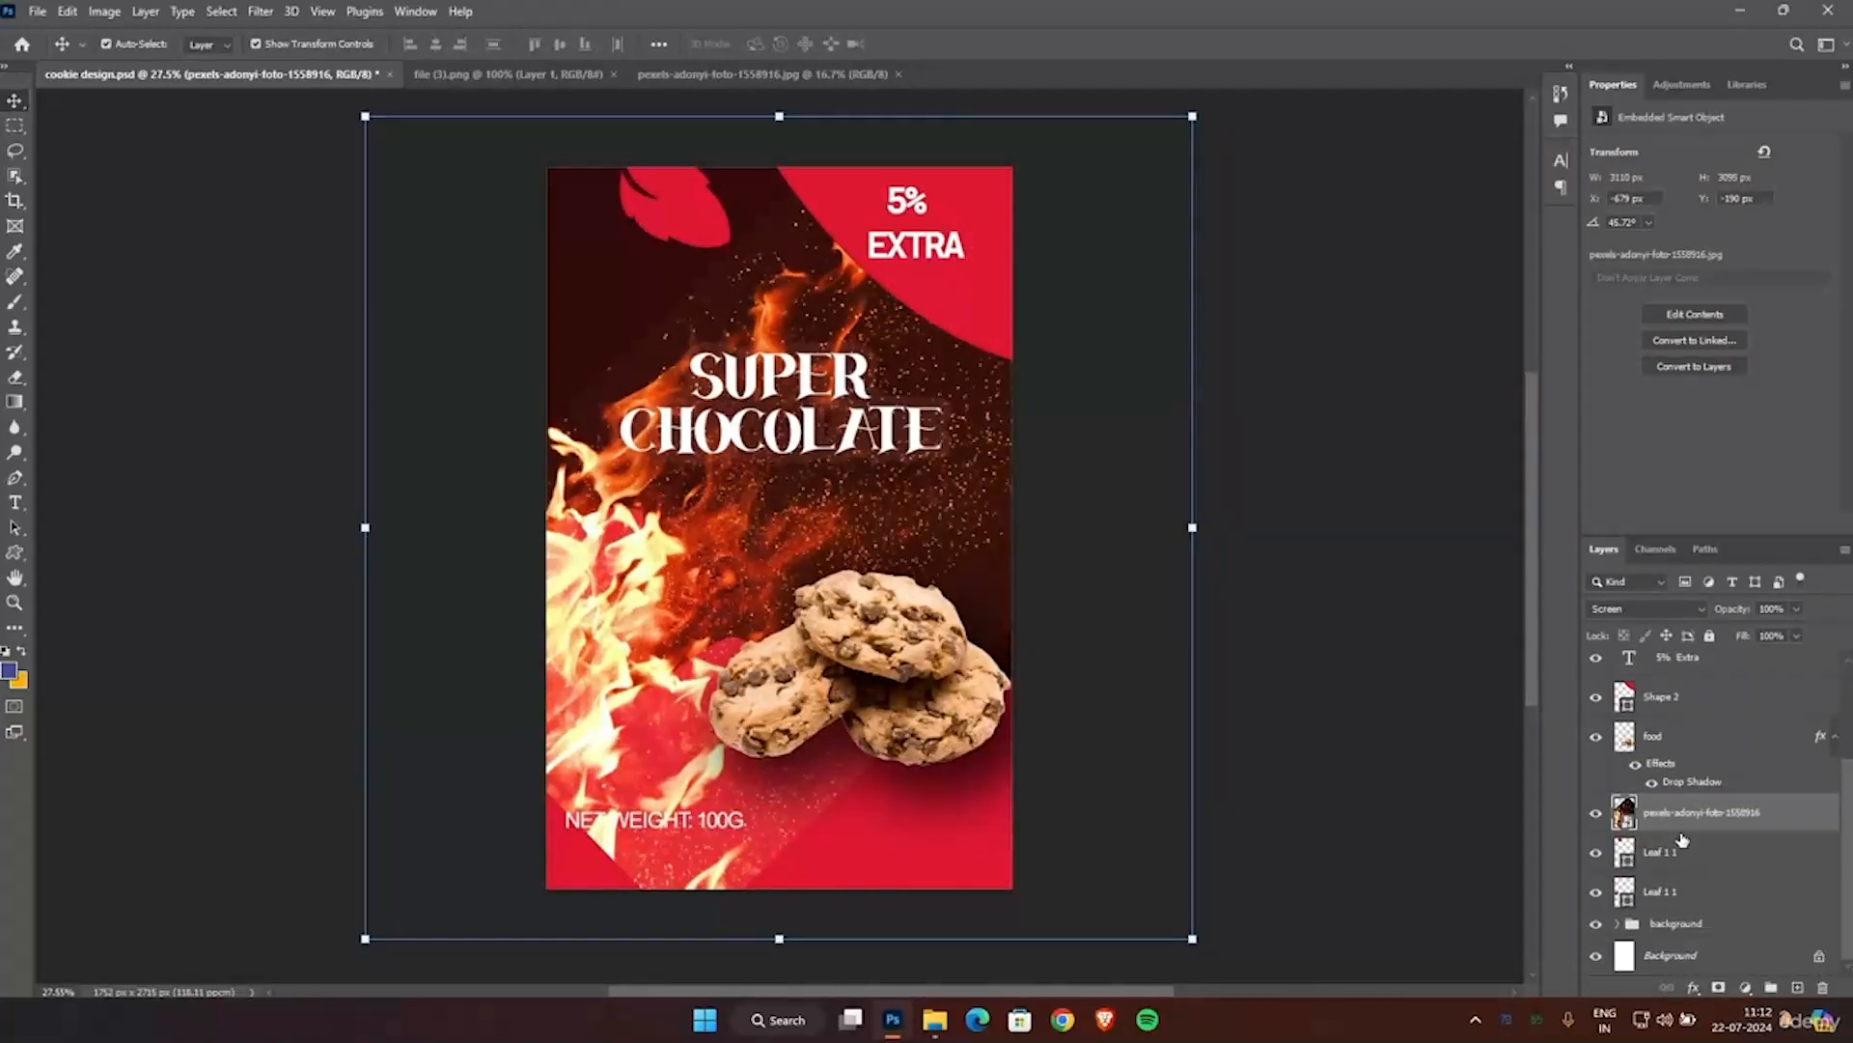
left_click_drag(1675, 816, 1661, 934)
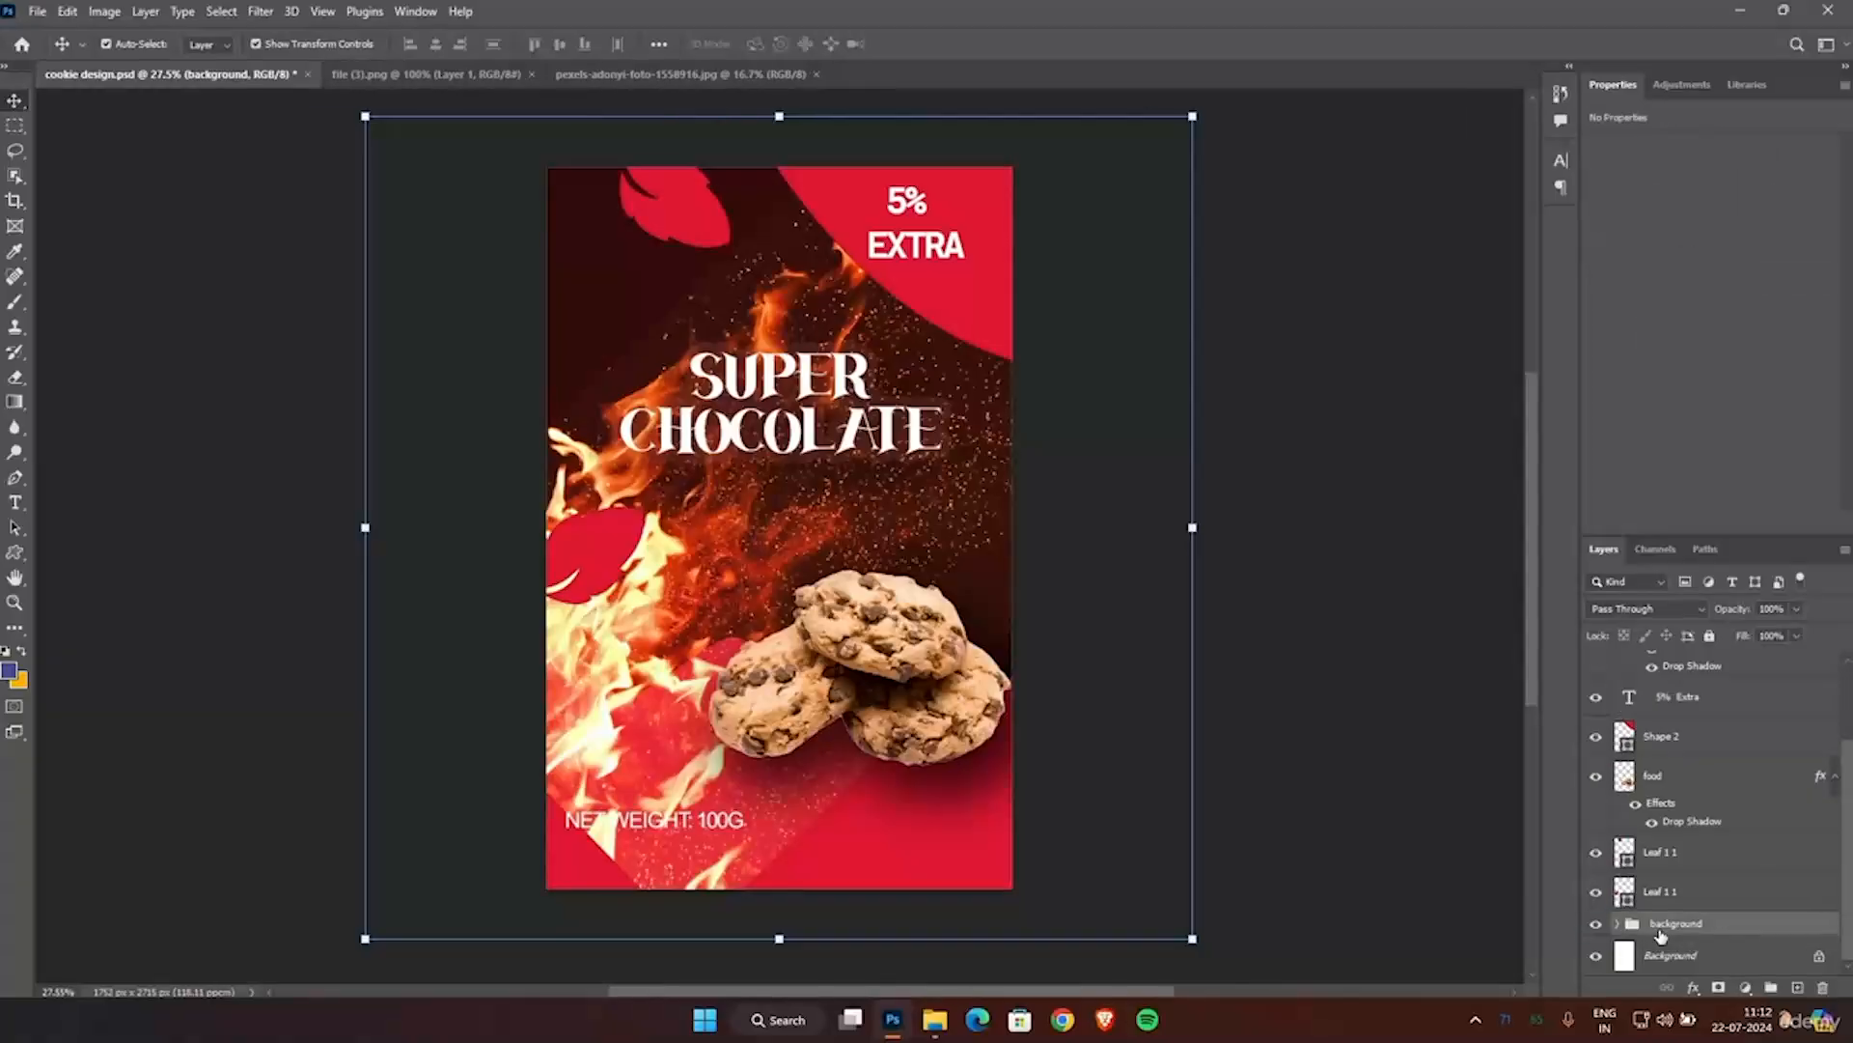
key("ctrl+z")
scroll(1677, 920, "down", 1)
mouse_move(1649, 898)
left_mouse_down()
mouse_move(1668, 950)
mouse_move(1662, 874)
left_mouse_up()
Rotate the fire photo to about 55.4°, scale it to about 18.2%, shift it left so mainly sparks cover the poster, and apply.
left_click_drag(1192, 937, 1019, 863)
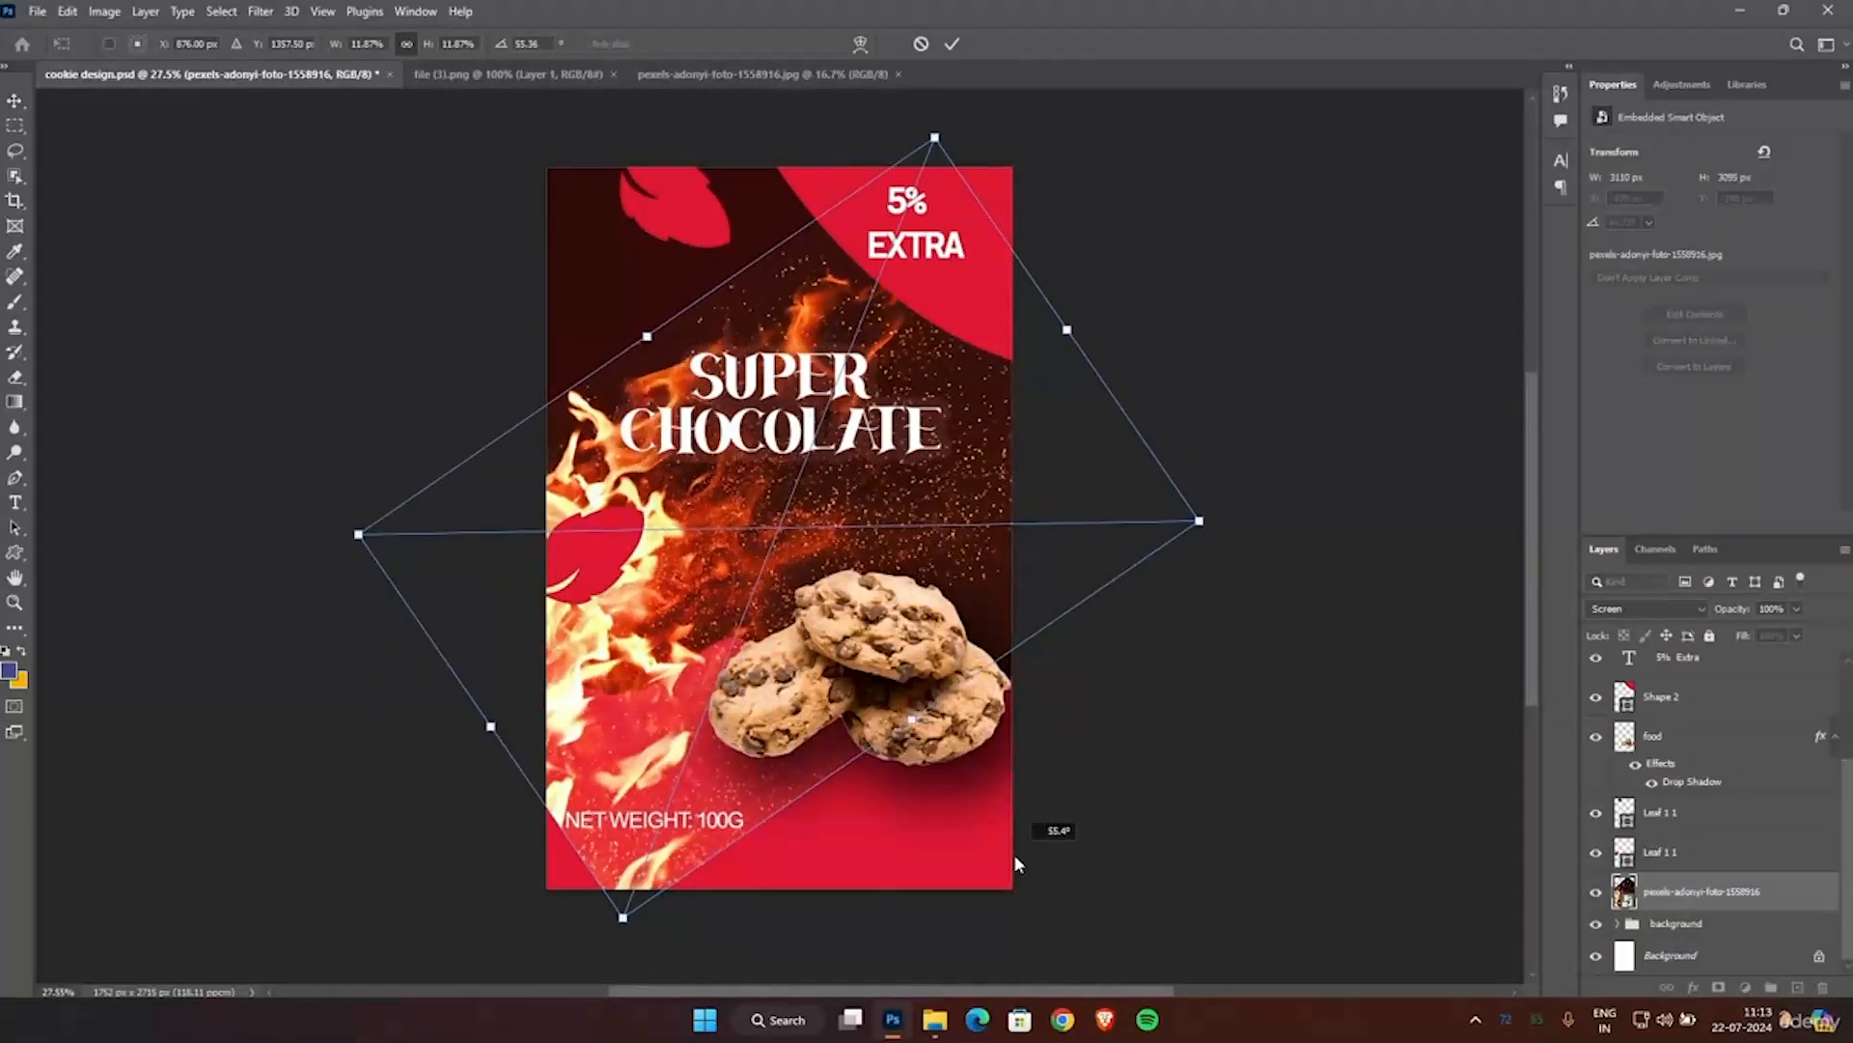
left_click_drag(1199, 522, 1548, 517)
left_click_drag(1216, 405, 608, 468)
left_click_drag(927, 570, 943, 570)
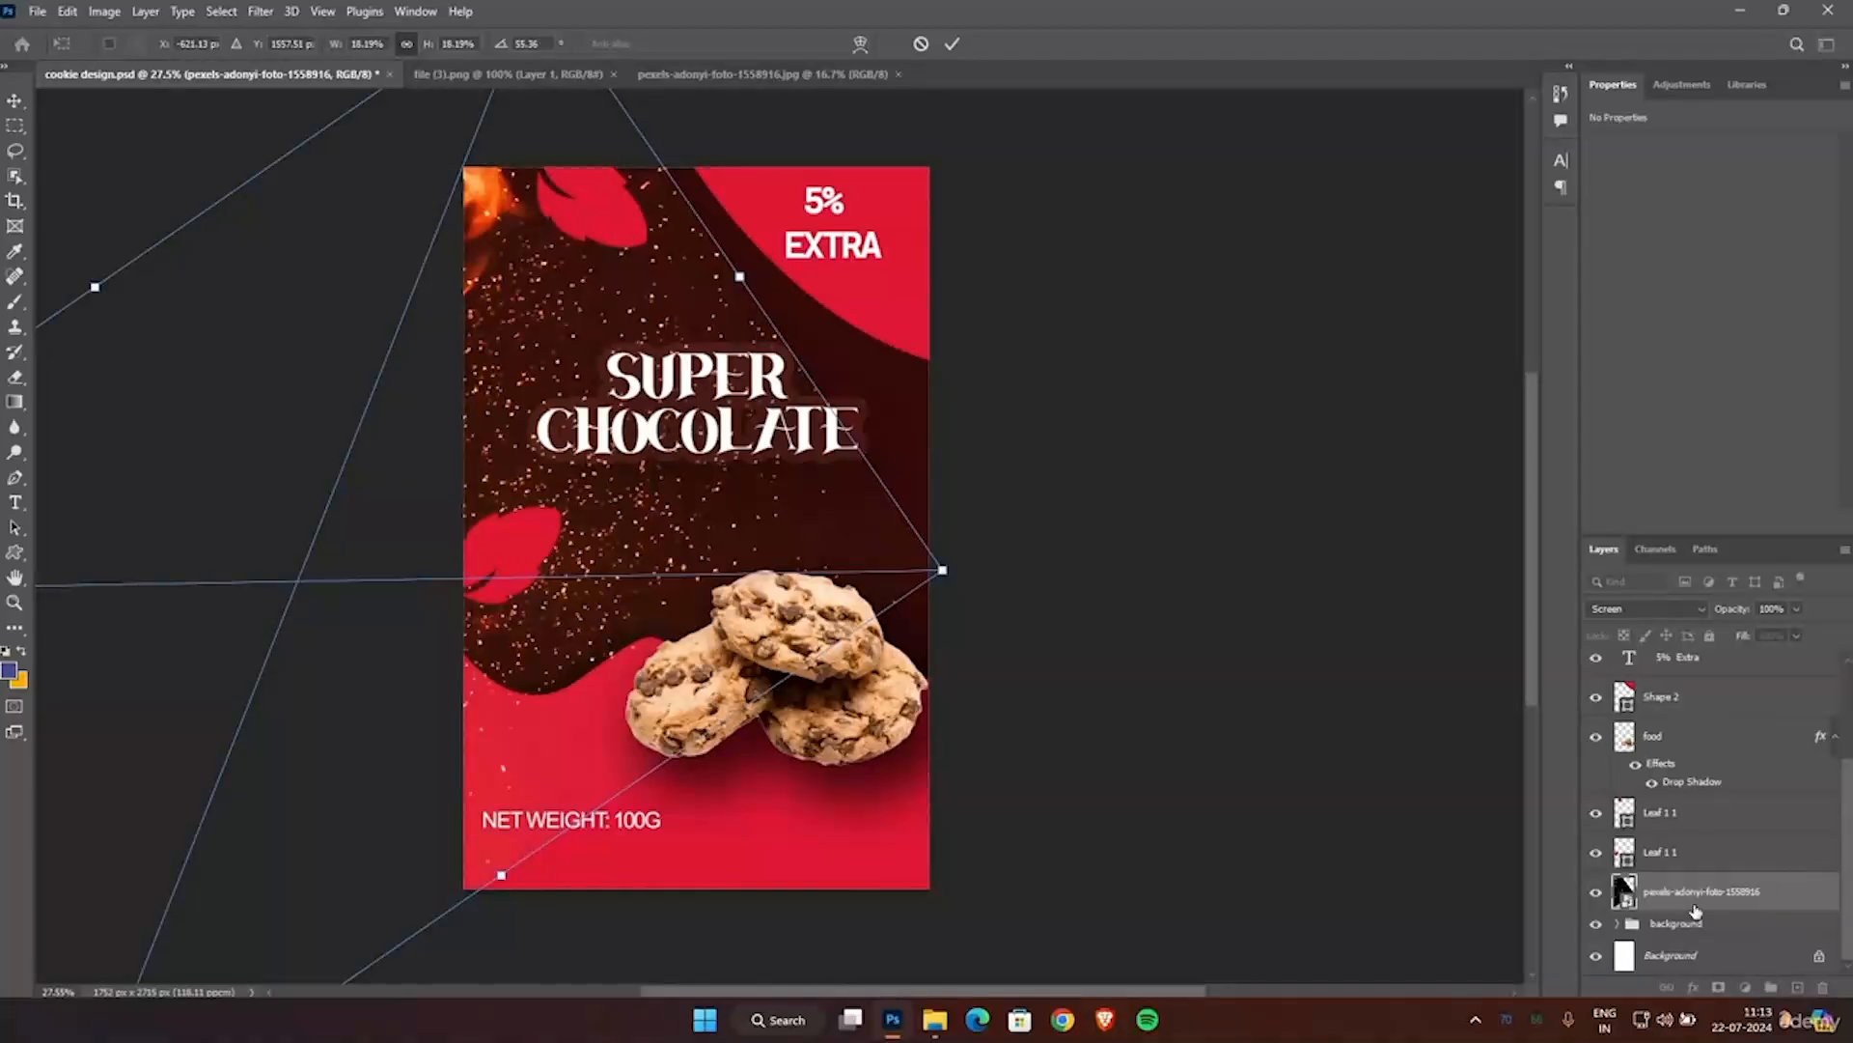
key("Return")
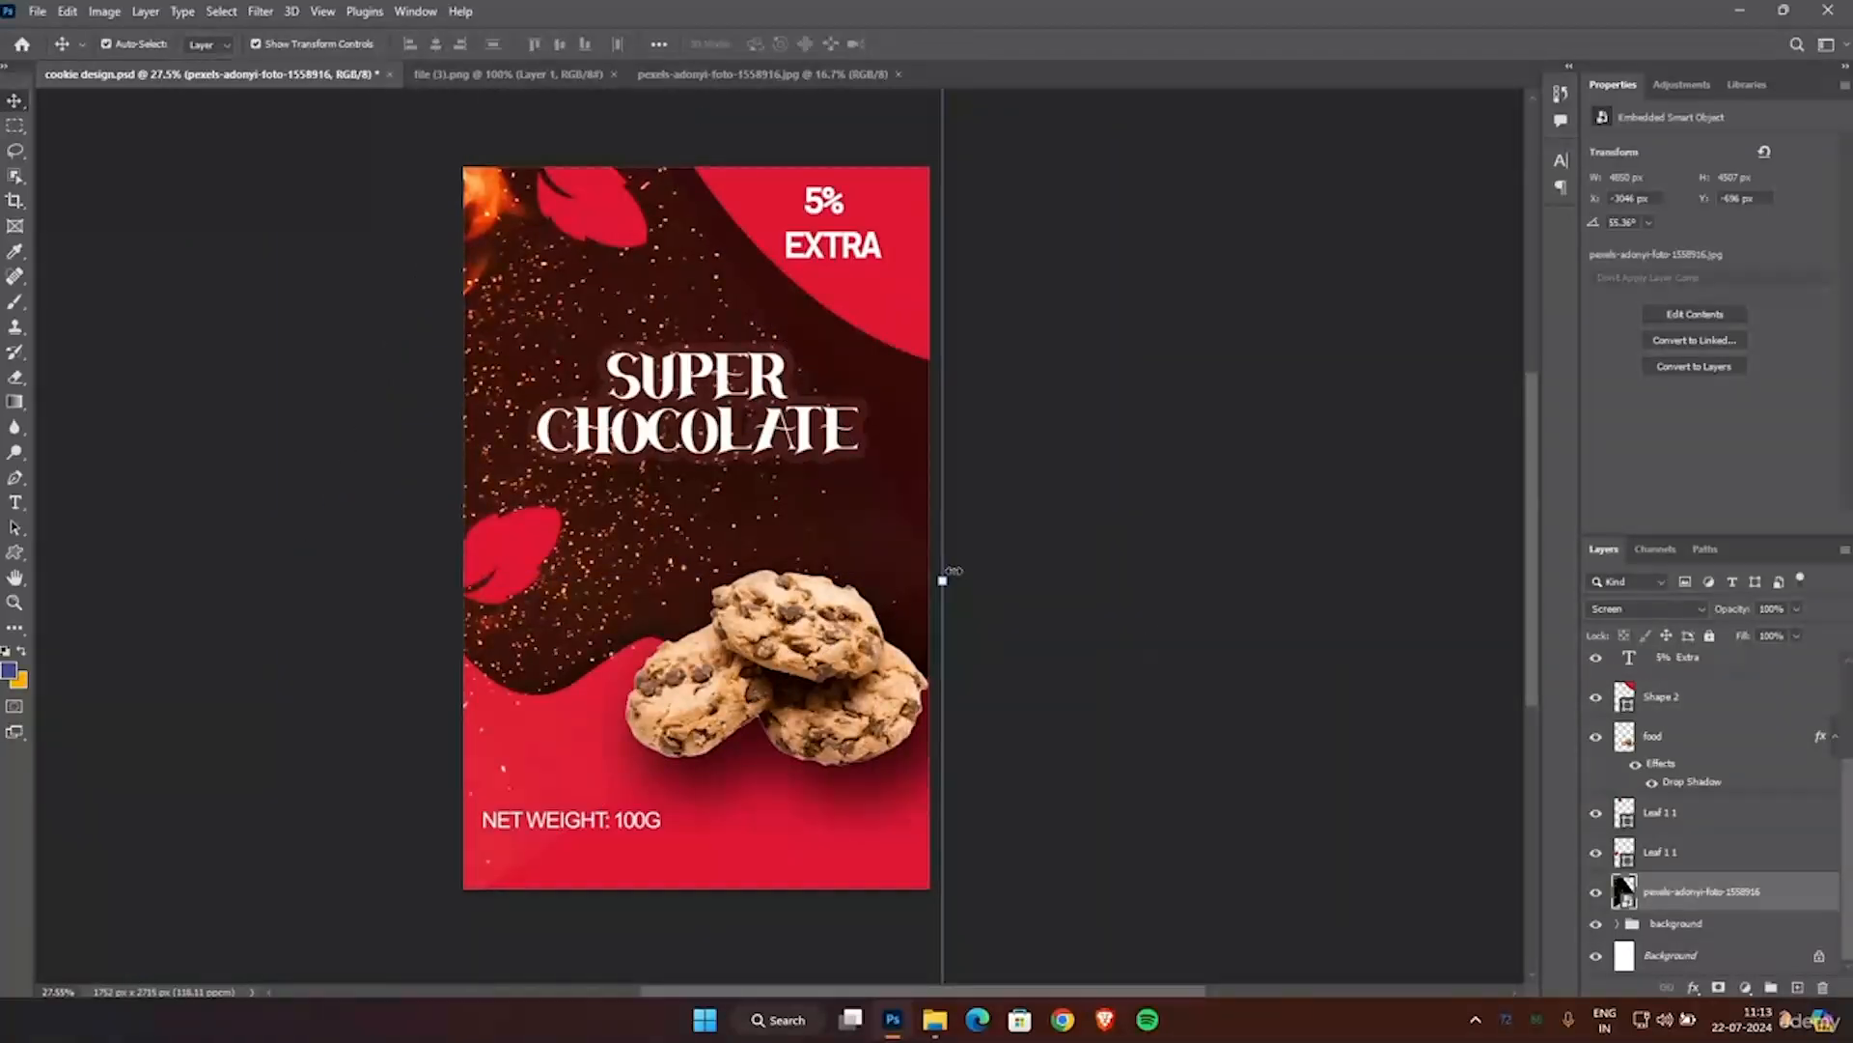
Enlarge the fire photo to about 5316 × 4939 px, place it at about X -3276 px, Y -1012 px, and apply the transform.
scroll(999, 695, "down", 1)
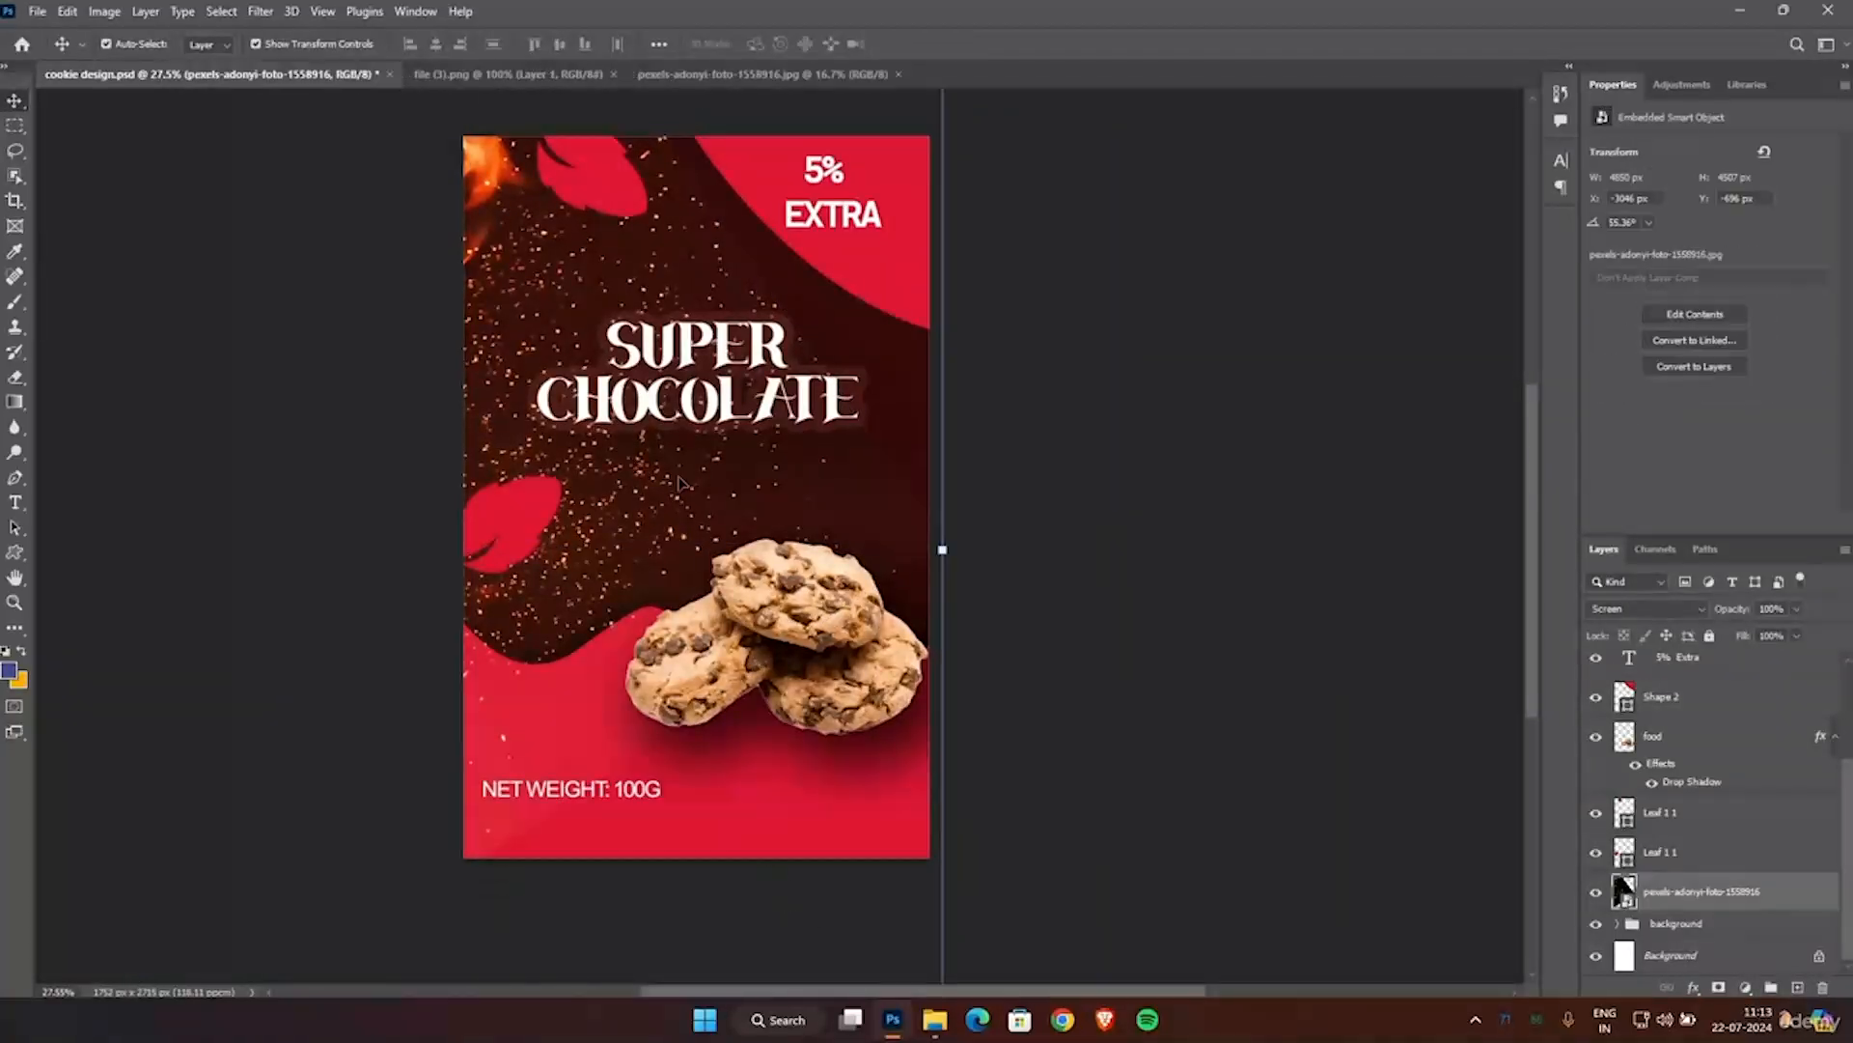
left_click_drag(657, 464, 641, 461)
left_click_drag(926, 548, 1061, 554)
mouse_move(703, 473)
left_mouse_down()
mouse_move(661, 475)
mouse_move(684, 477)
left_mouse_up()
key("Return")
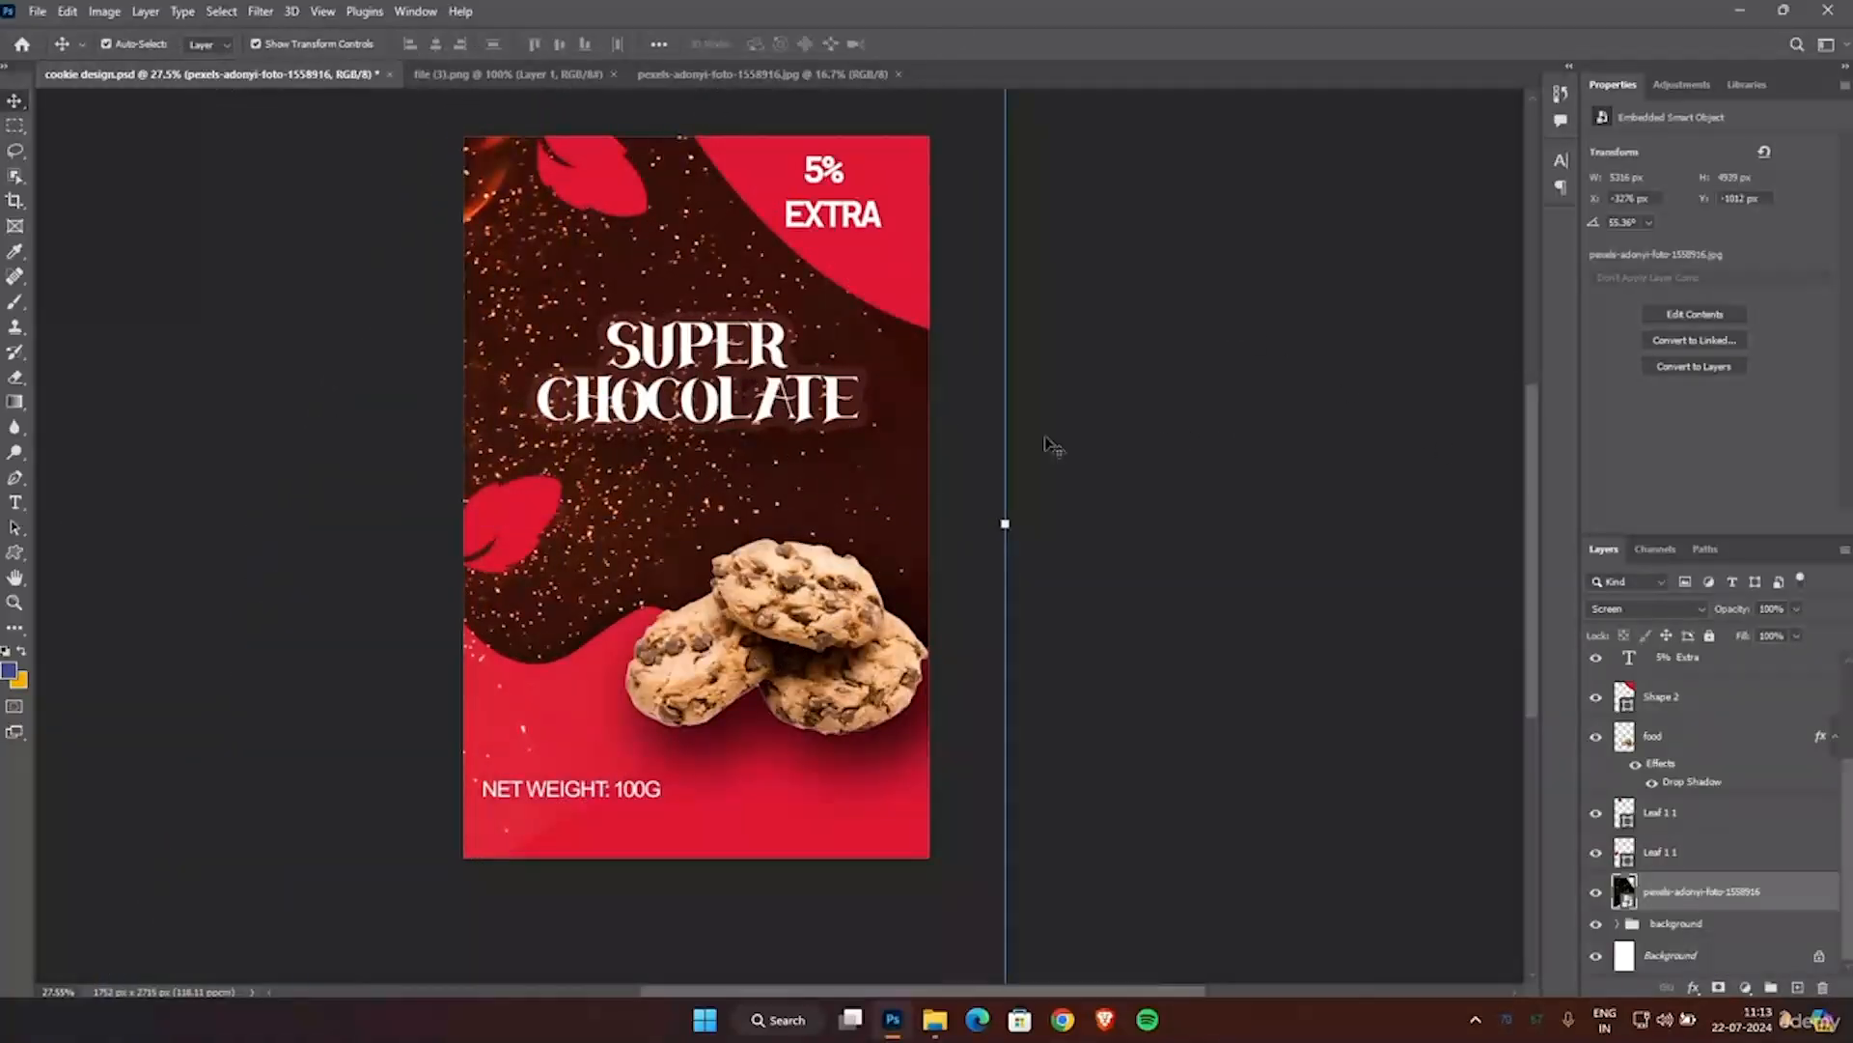
Start the Eraser on the fire photo and rasterize its smart object layer.
left_click(15, 376)
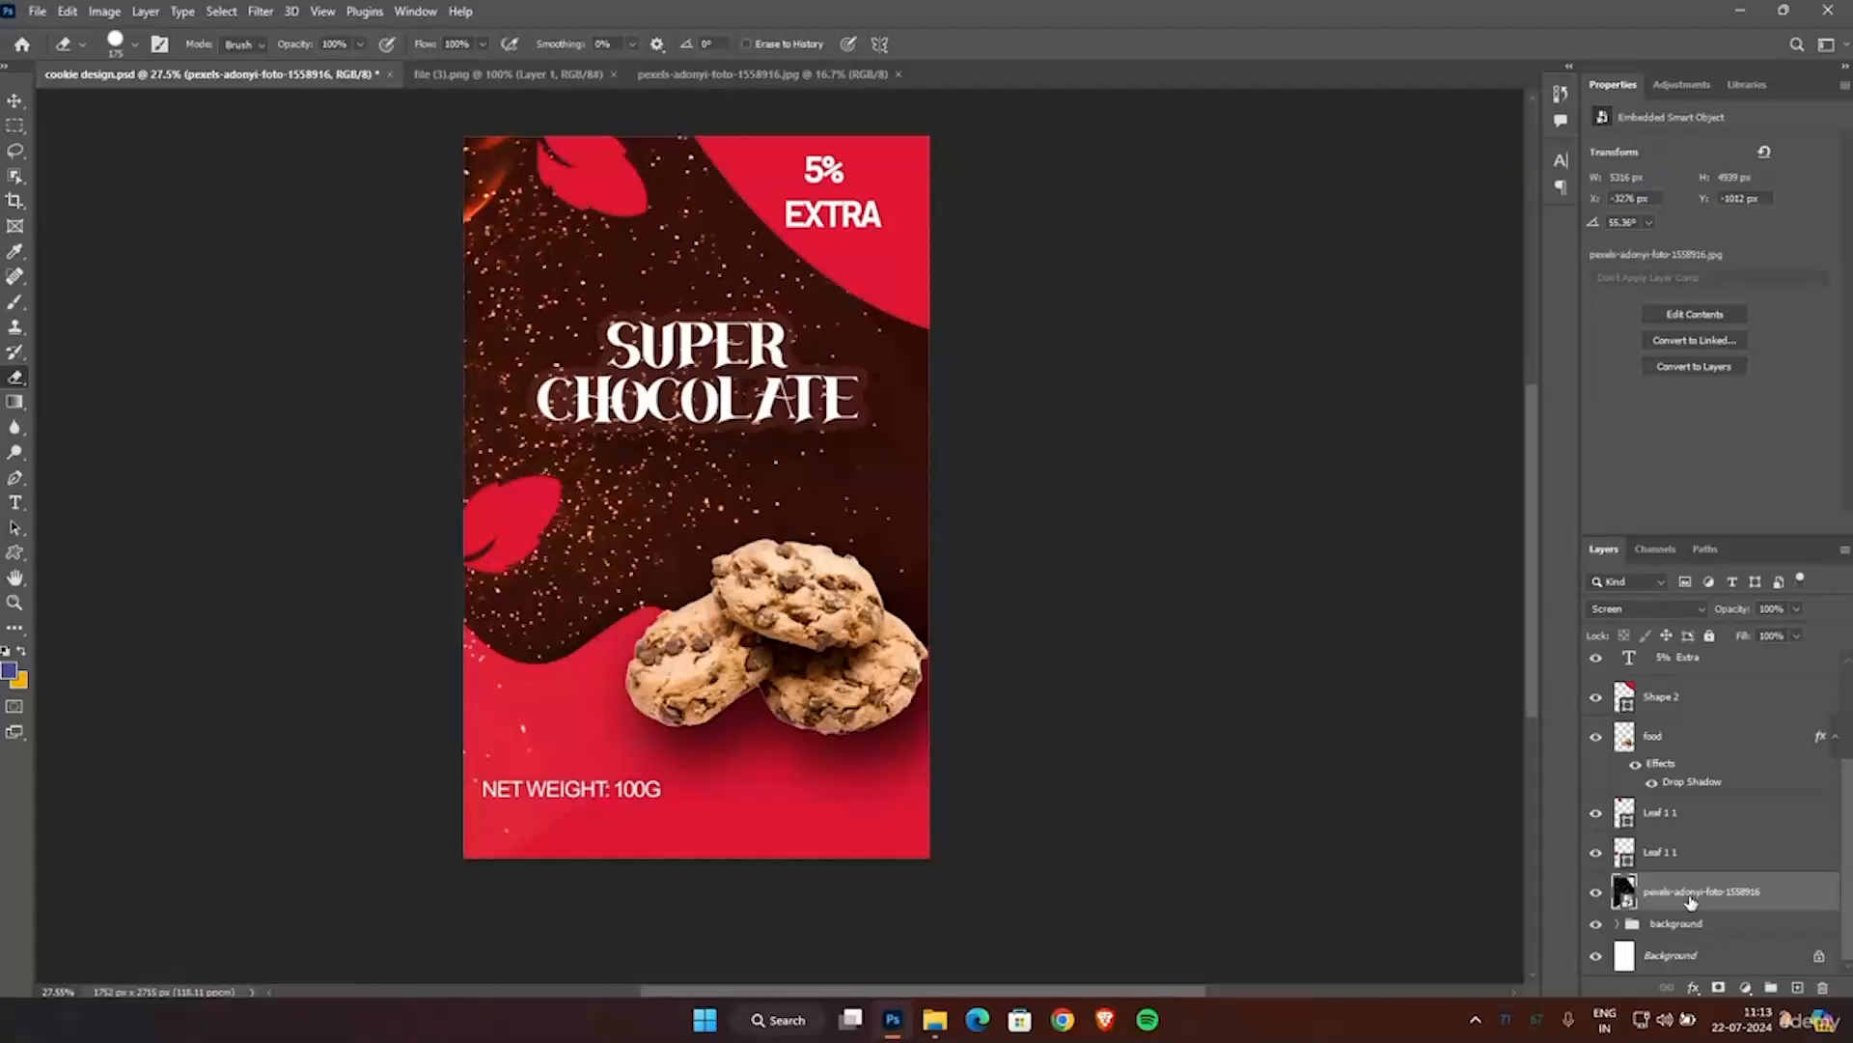
left_click(1028, 326)
left_click(842, 377)
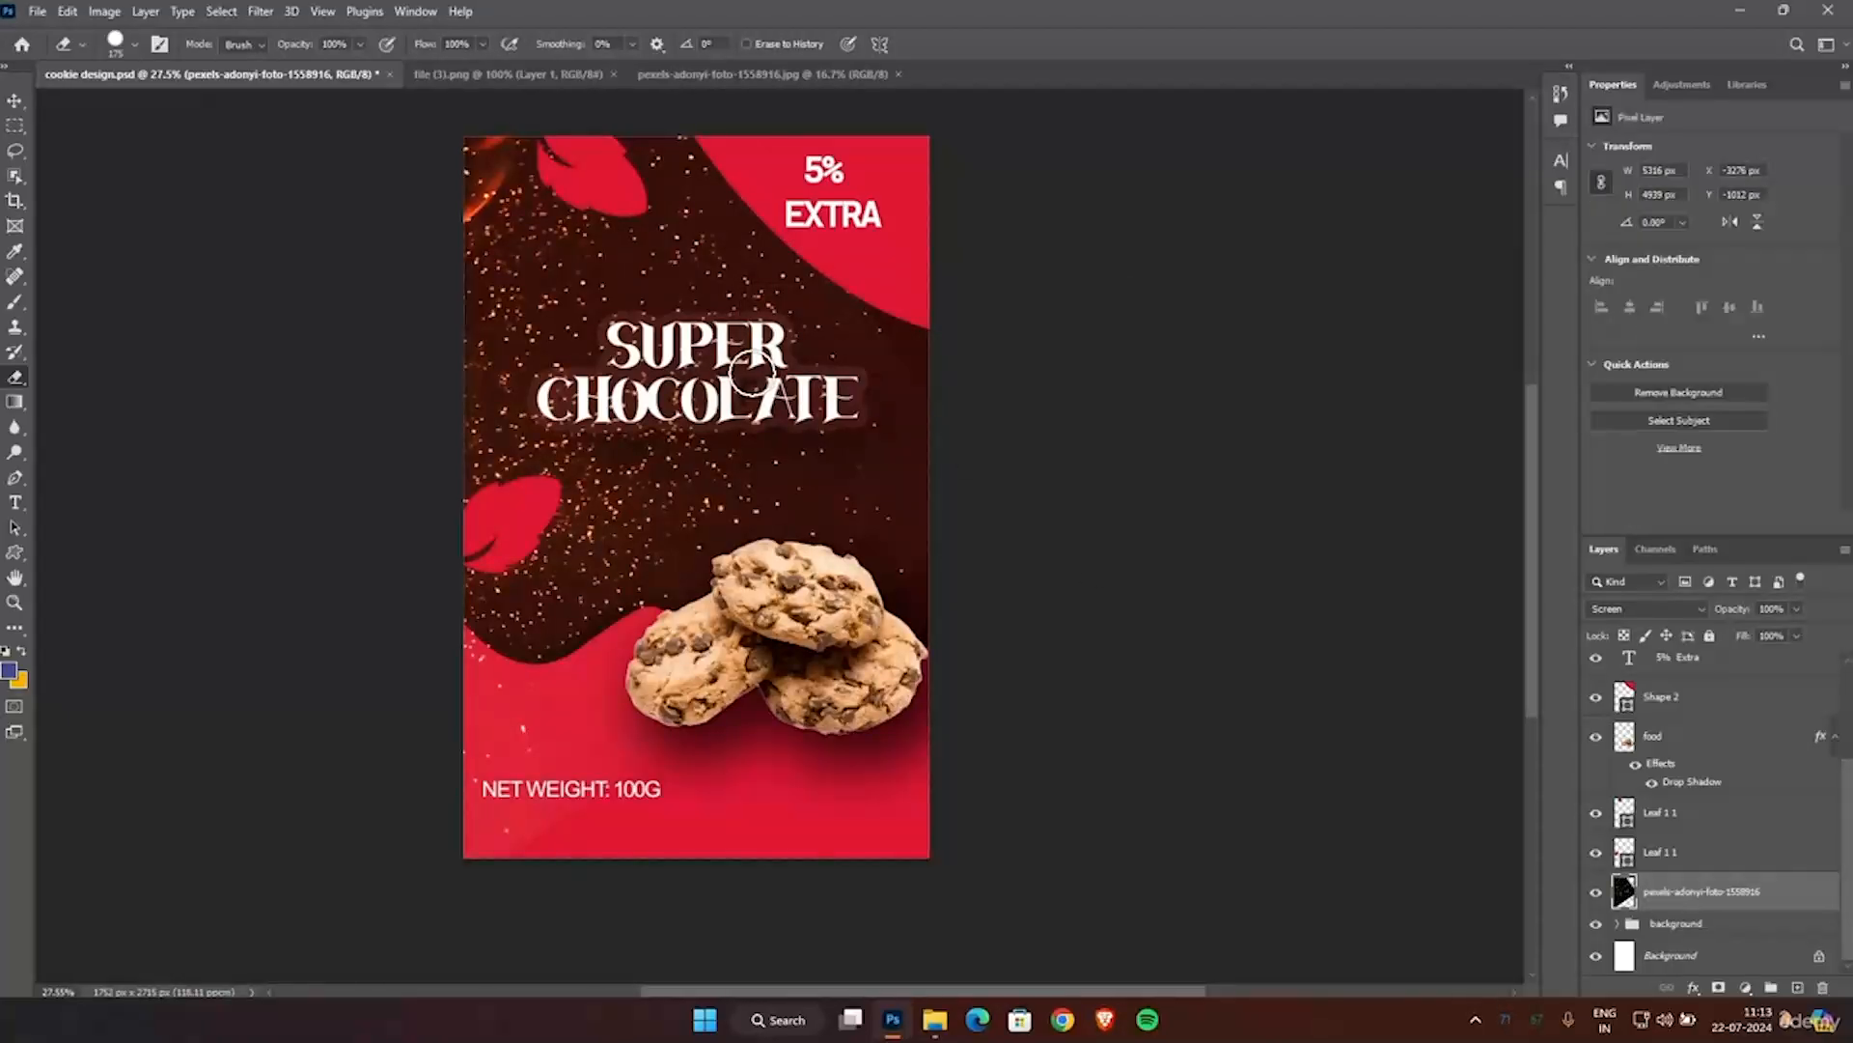
Erase the sparks behind the SUPER CHOCOLATE title at 75% eraser opacity, beginning with a 175 px brush and enlarging it.
scroll(752, 371, "up", 2)
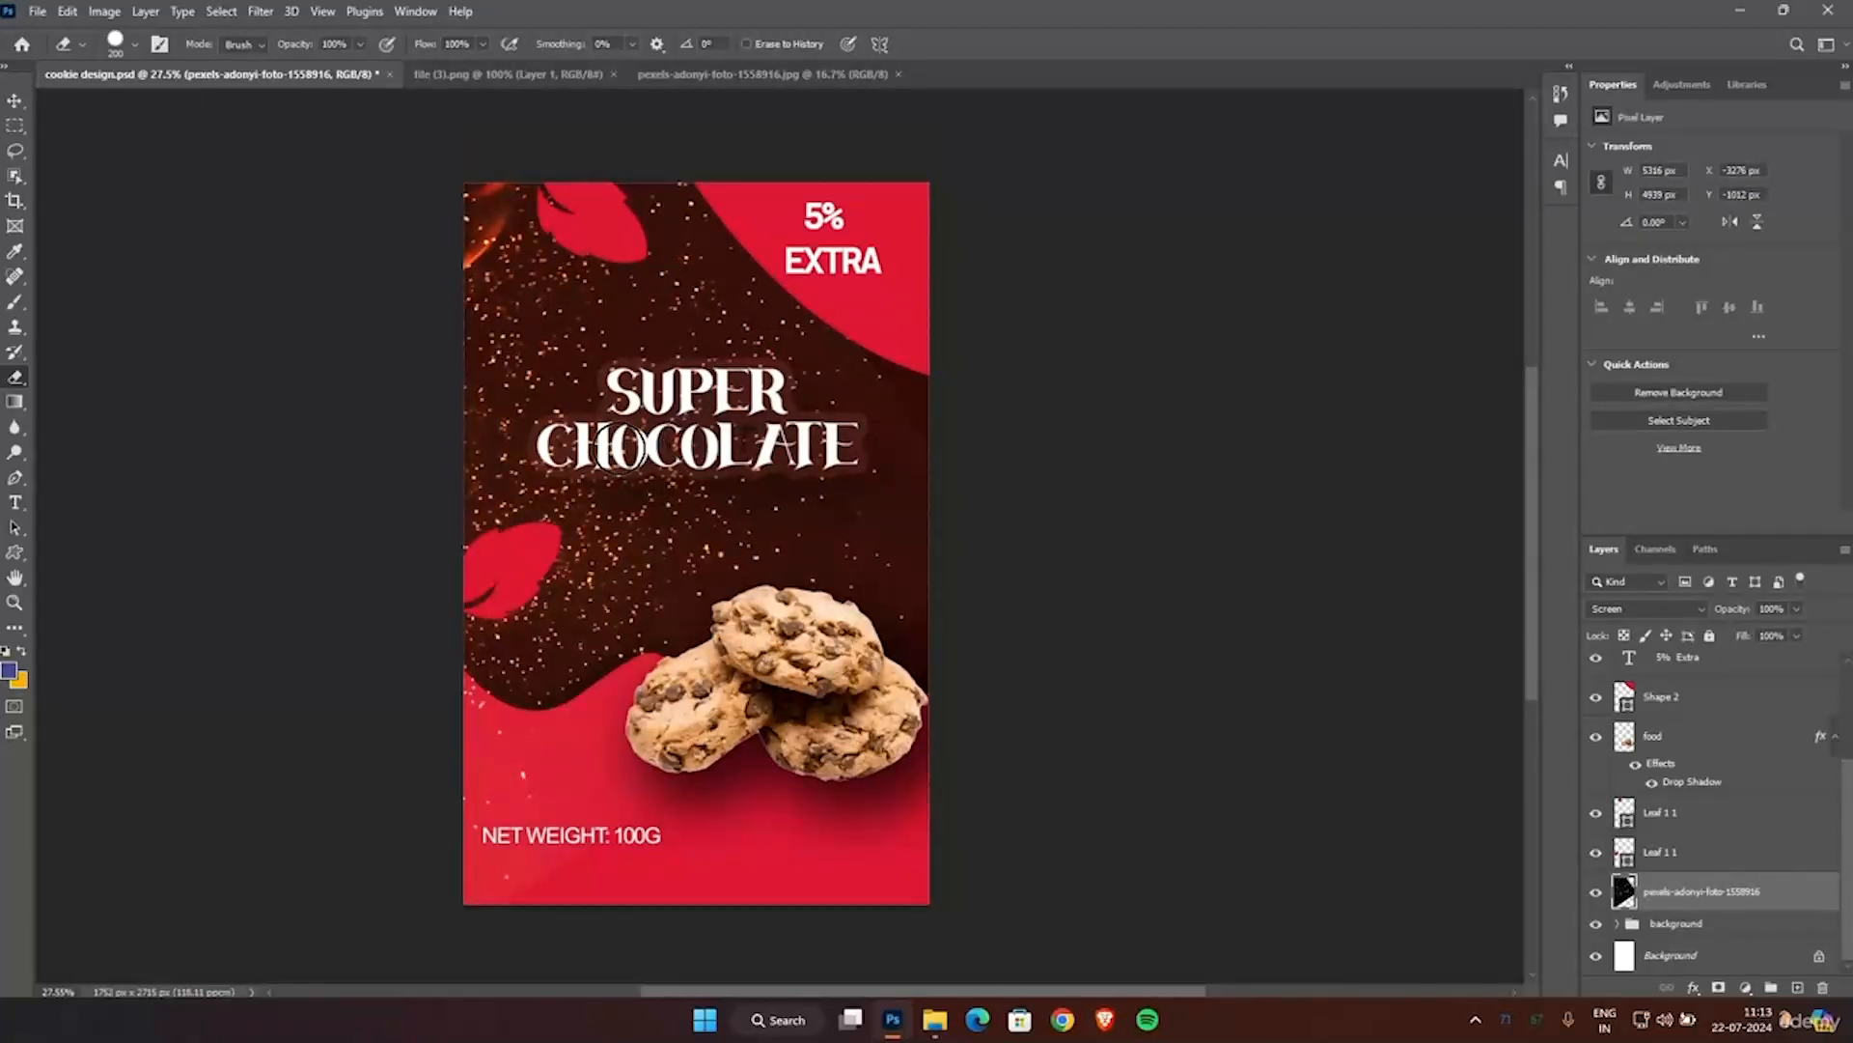
scroll(620, 446, "up", 3)
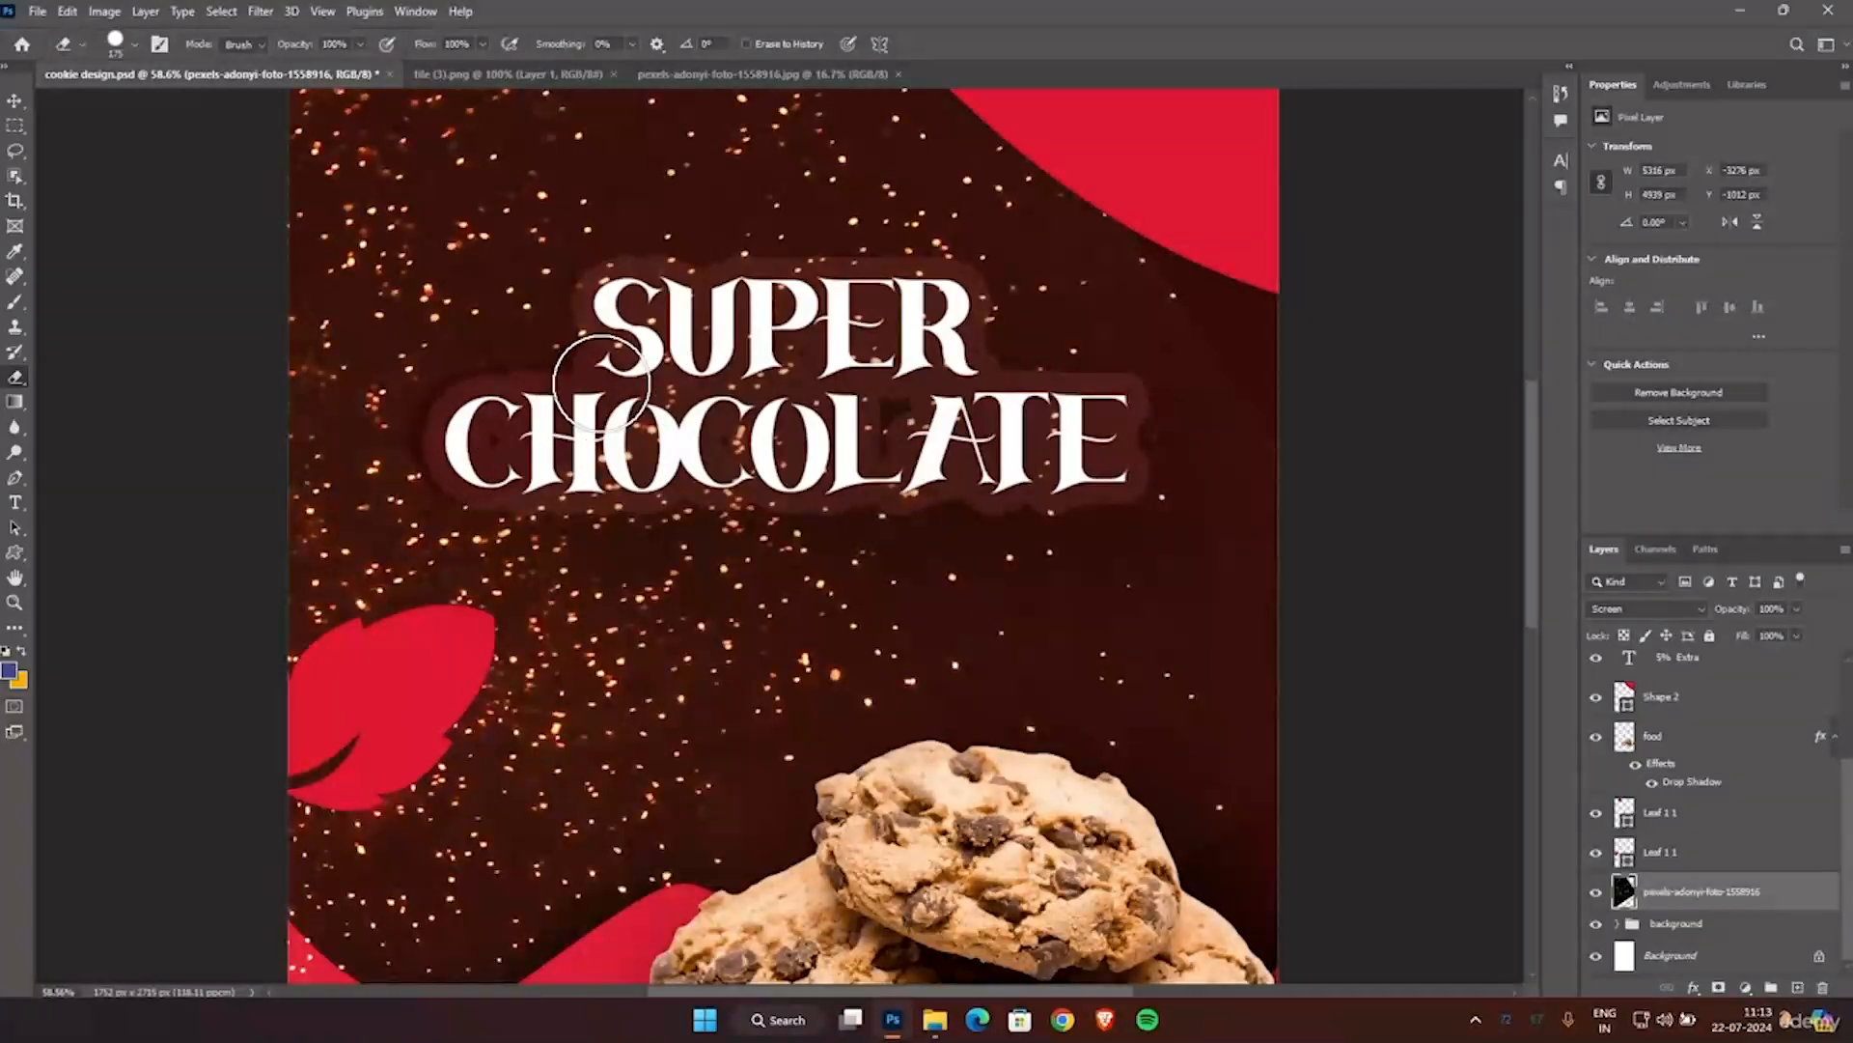
left_click(359, 43)
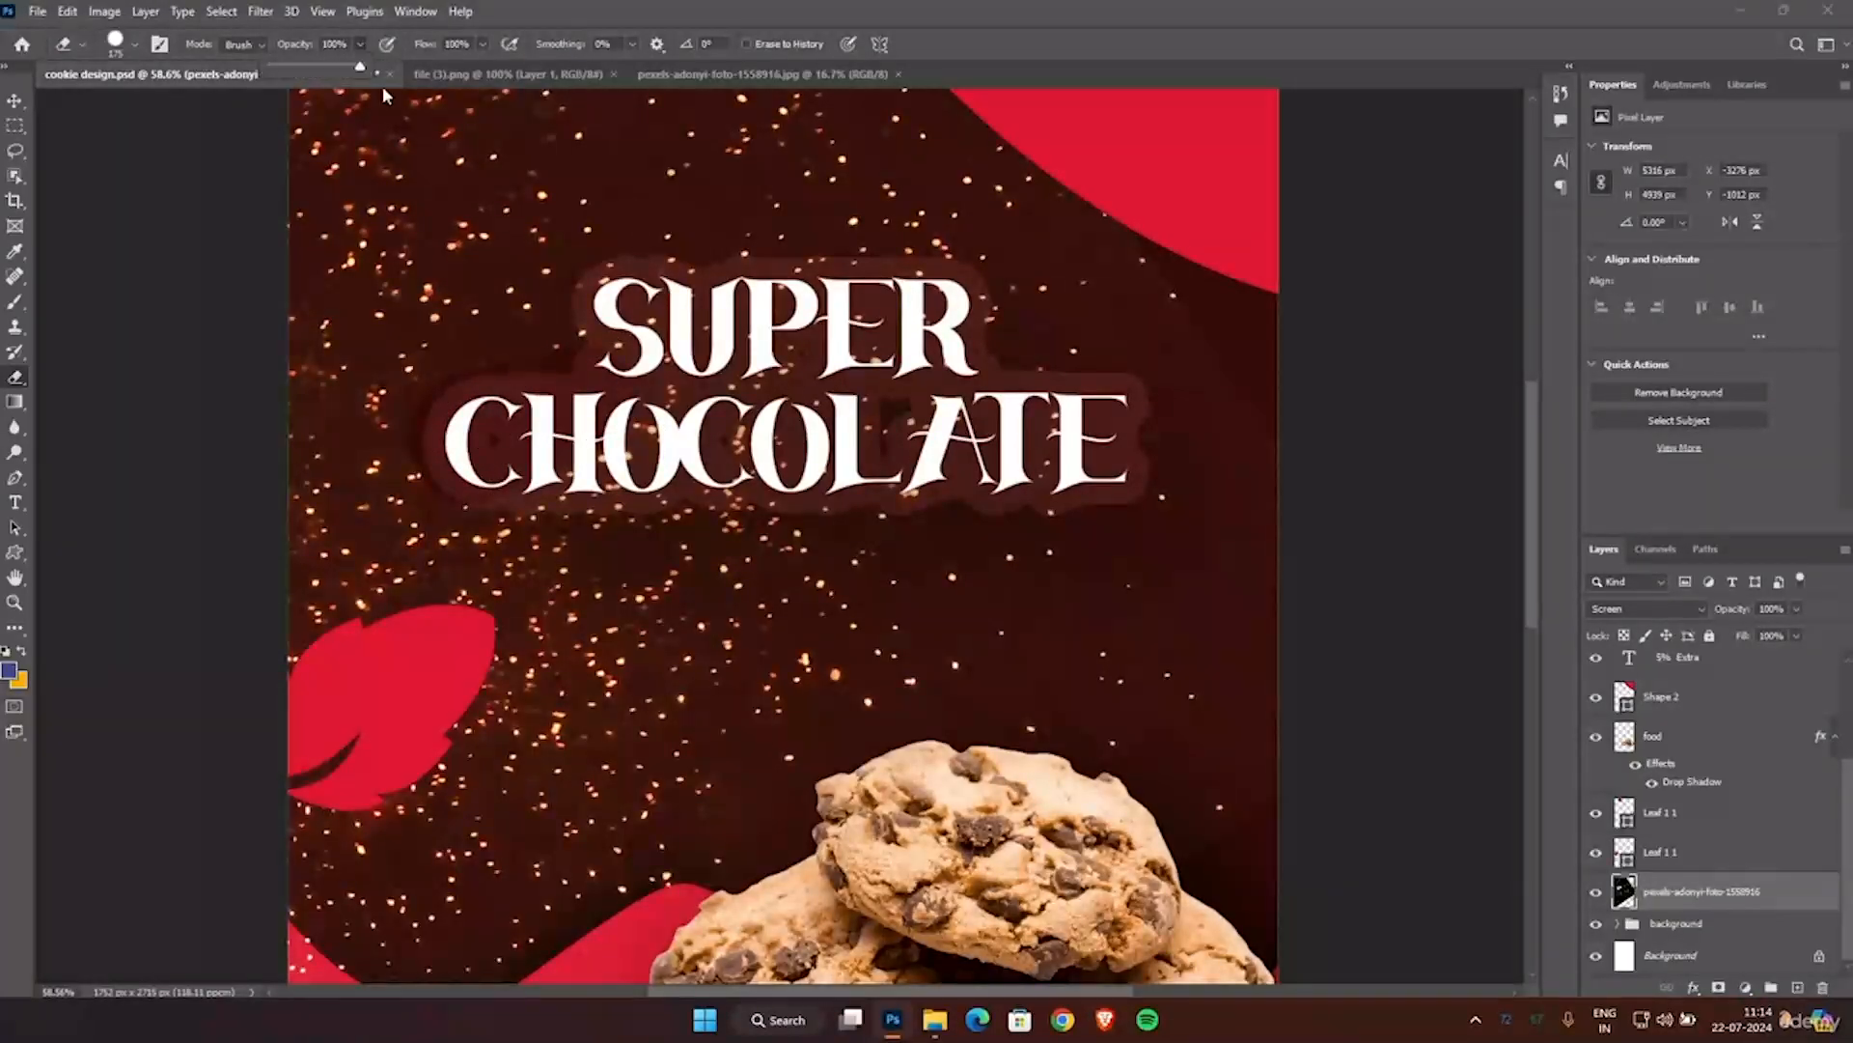
left_click(338, 66)
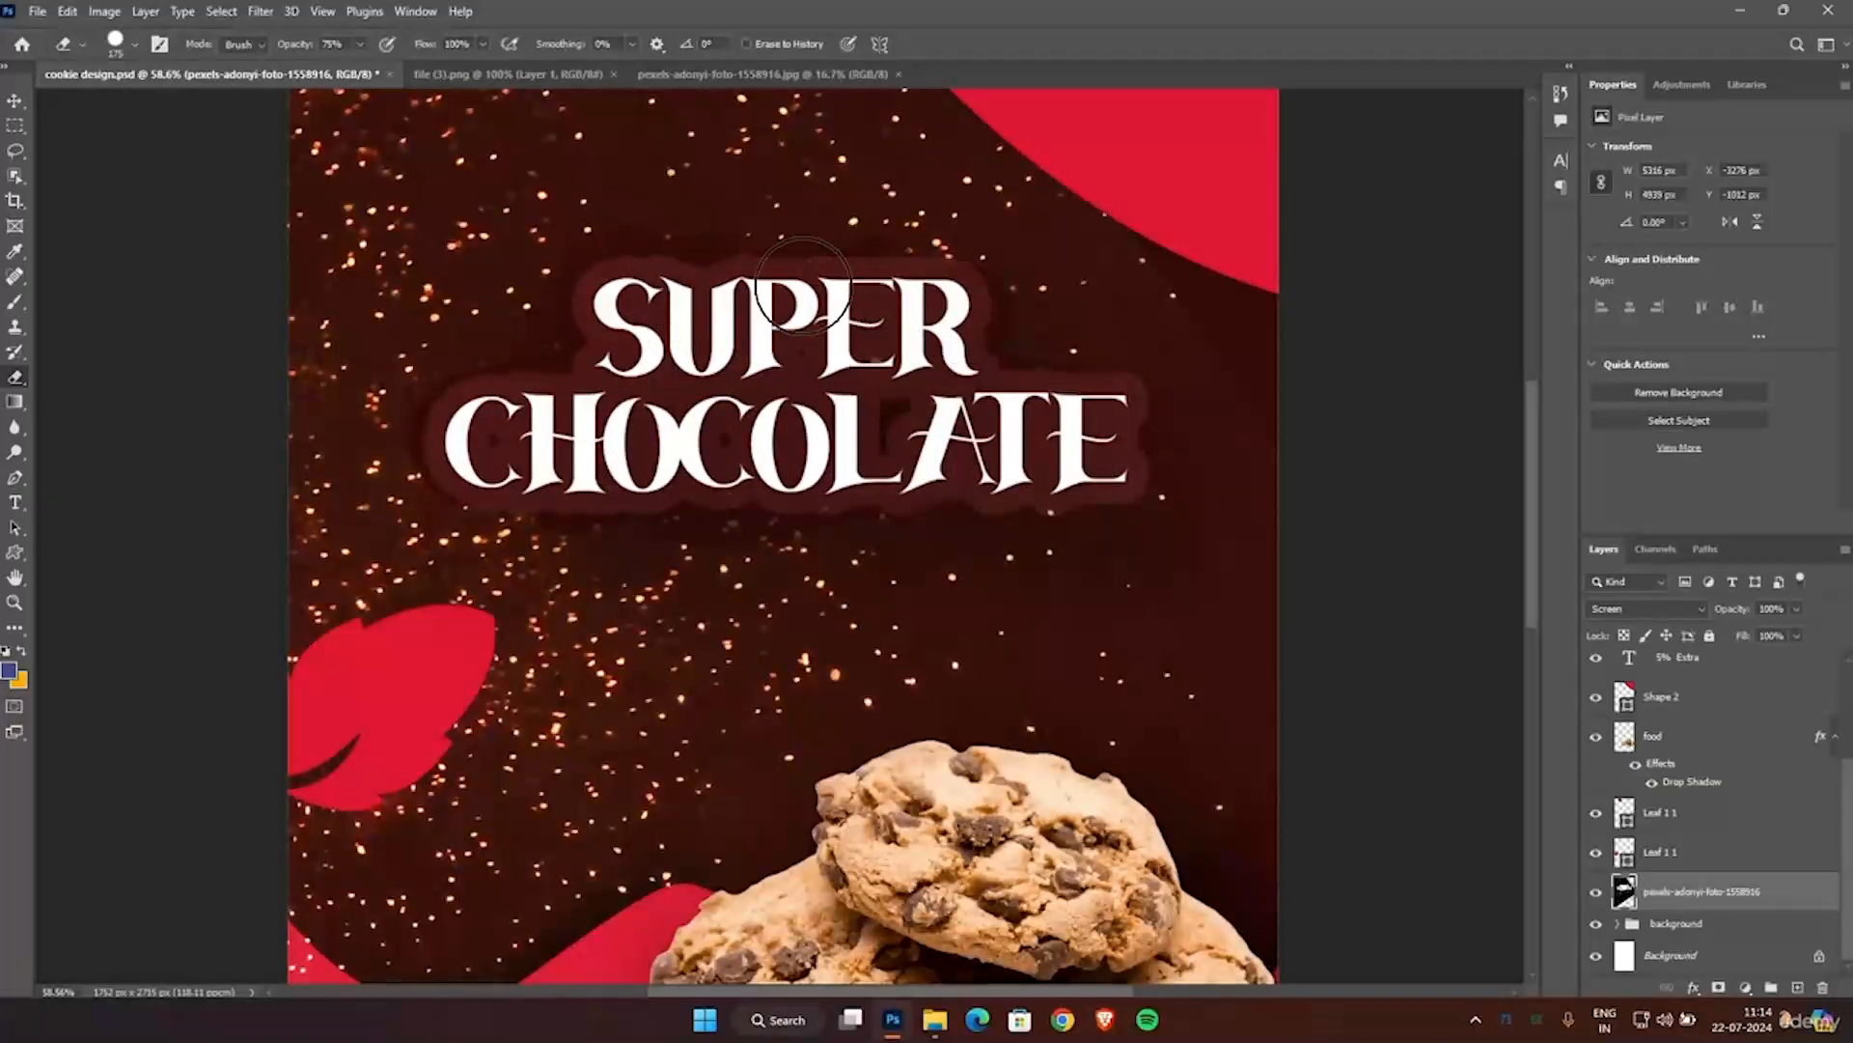
scroll(931, 386, "down", 5)
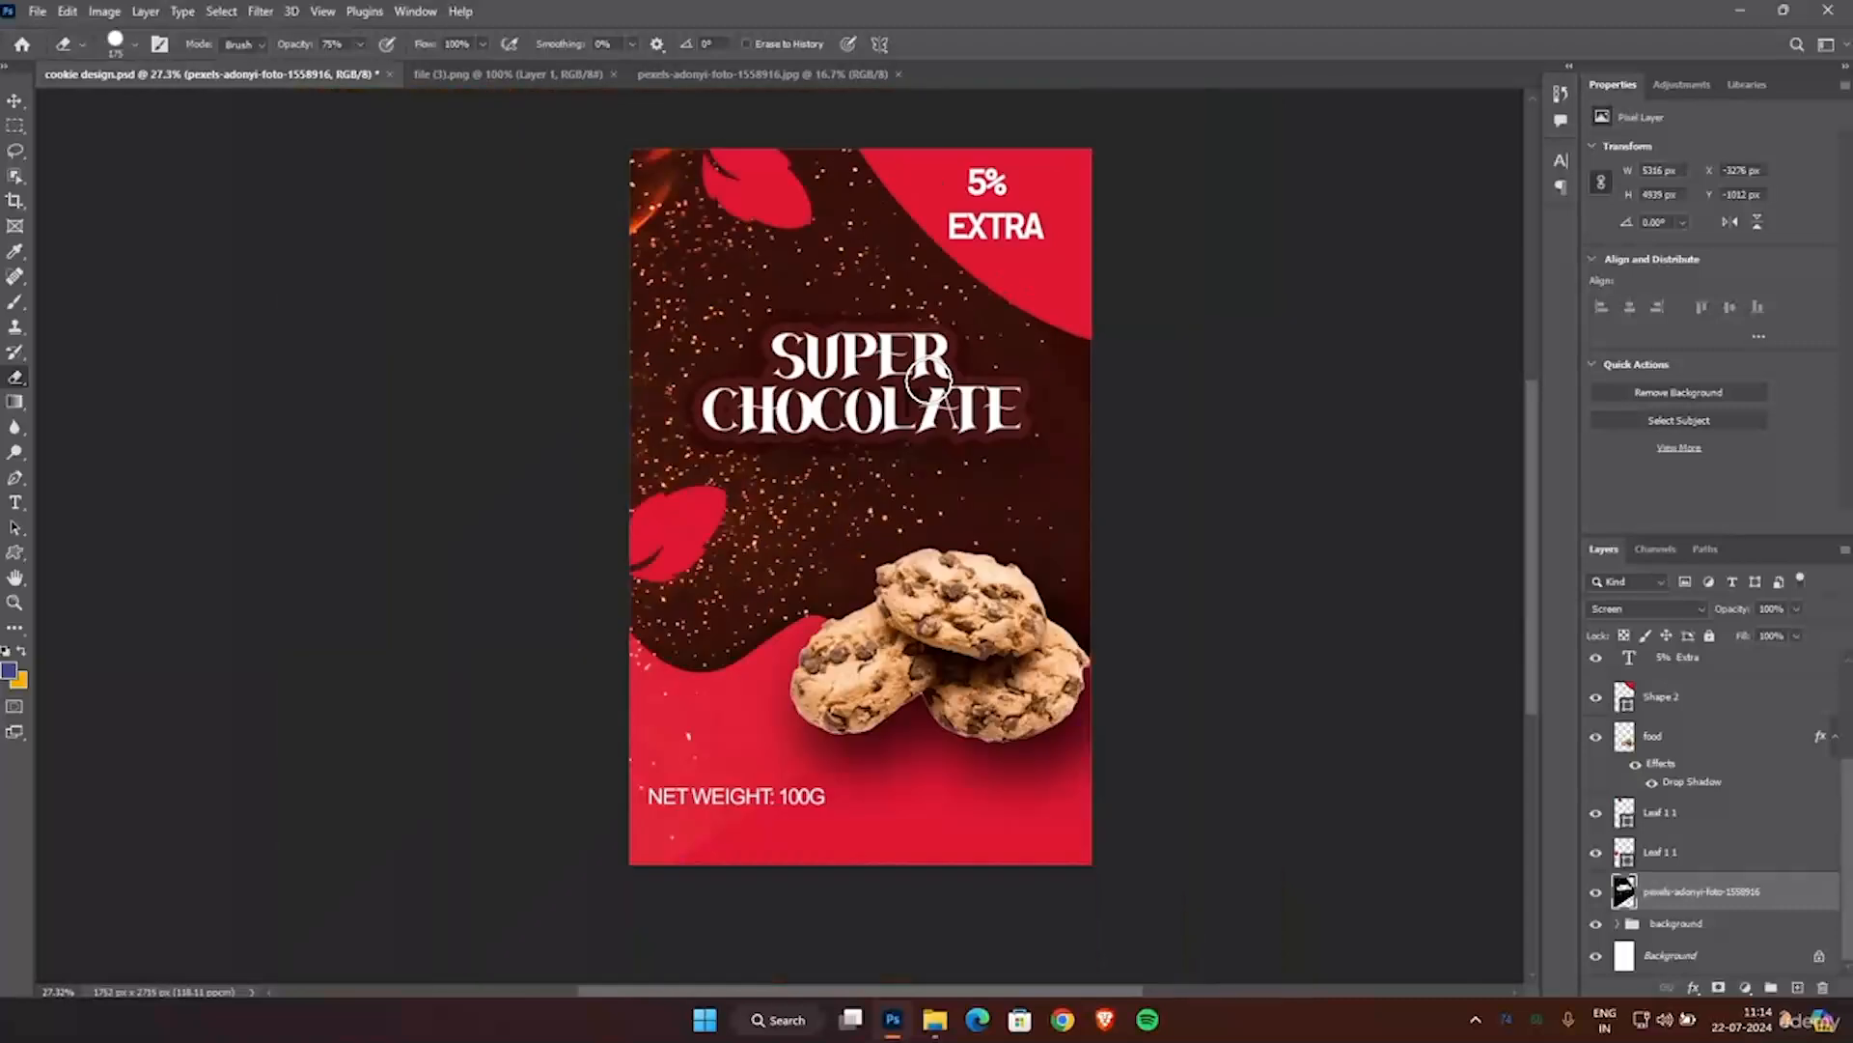
key("bracketright")
key("bracketright")
key("bracketright")
key("bracketright")
key("bracketright")
key("bracketright")
key("bracketright")
key("bracketright")
key("bracketright")
key("bracketright")
key("bracketright")
key("bracketright")
key("bracketright")
key("bracketright")
key("bracketright")
key("bracketright")
key("bracketright")
key("bracketright")
key("bracketright")
key("bracketright")
Leave the Eraser and add a Brightness/Contrast adjustment layer directly above the fire photo's layer.
left_click(14, 100)
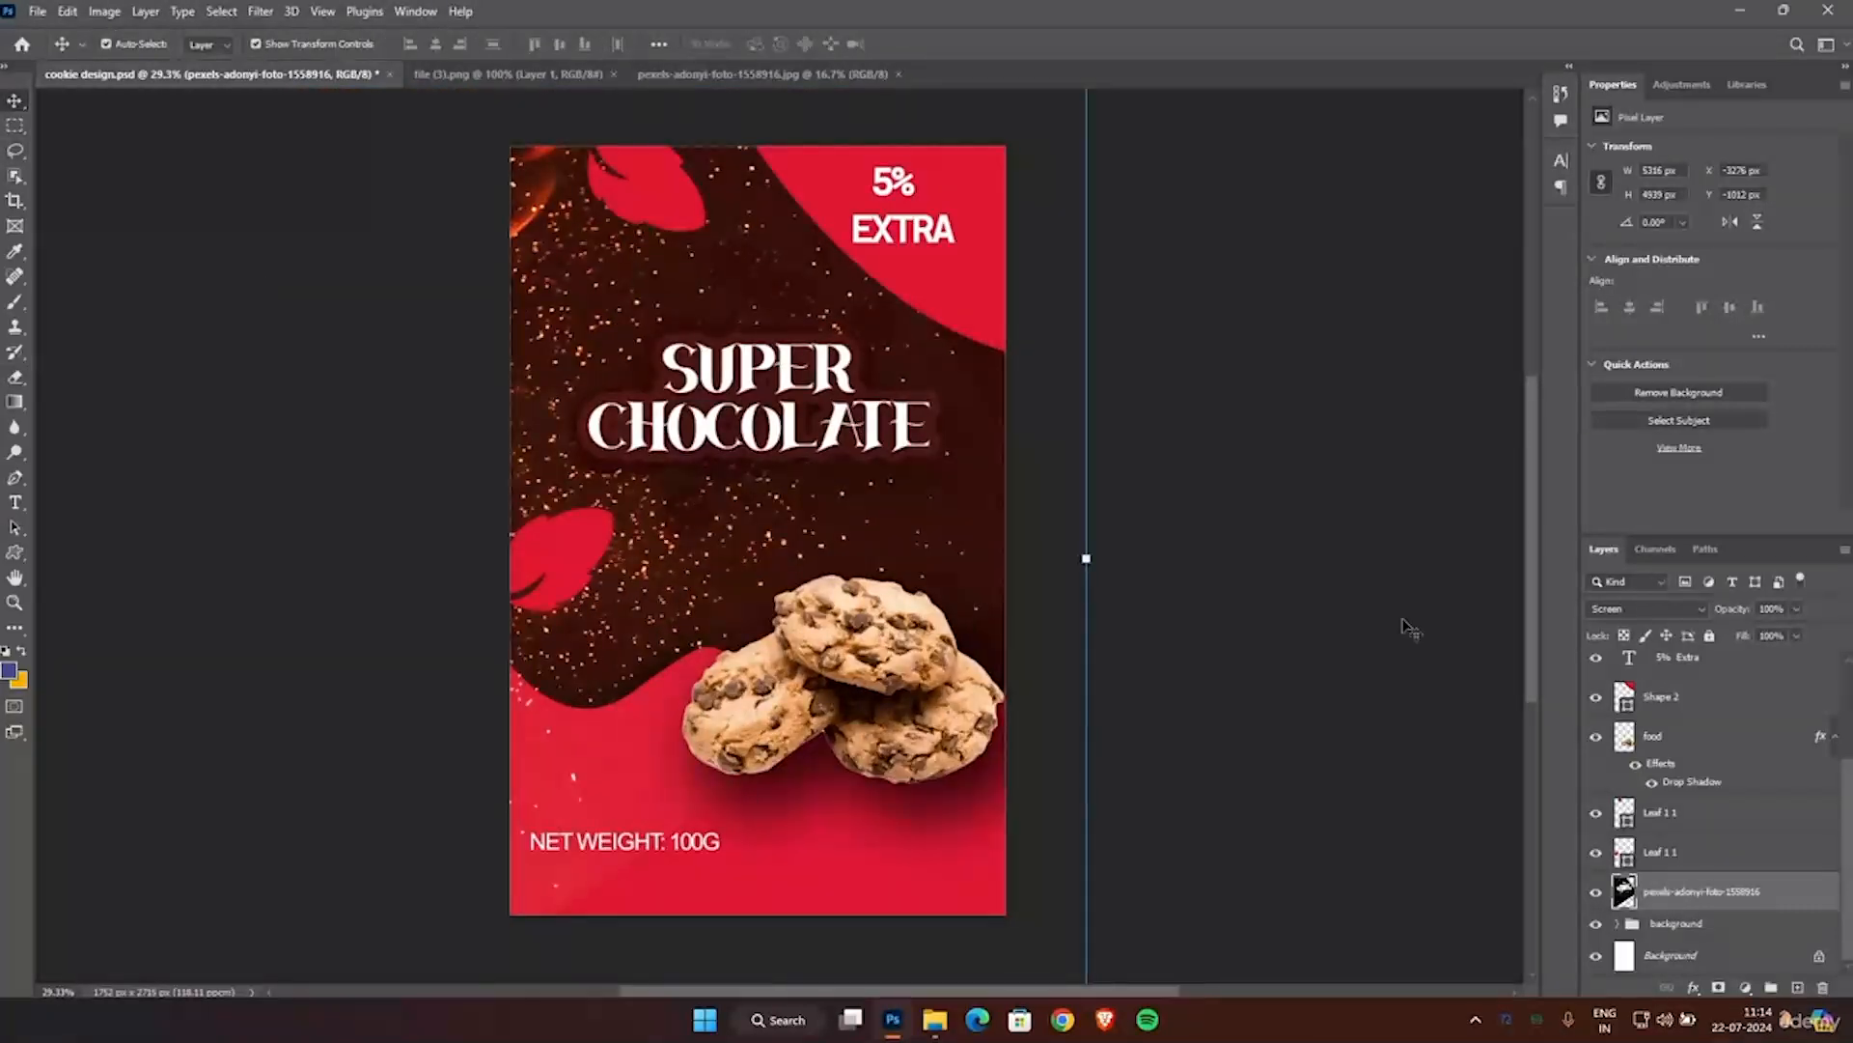
left_click(1679, 85)
left_click(1634, 131)
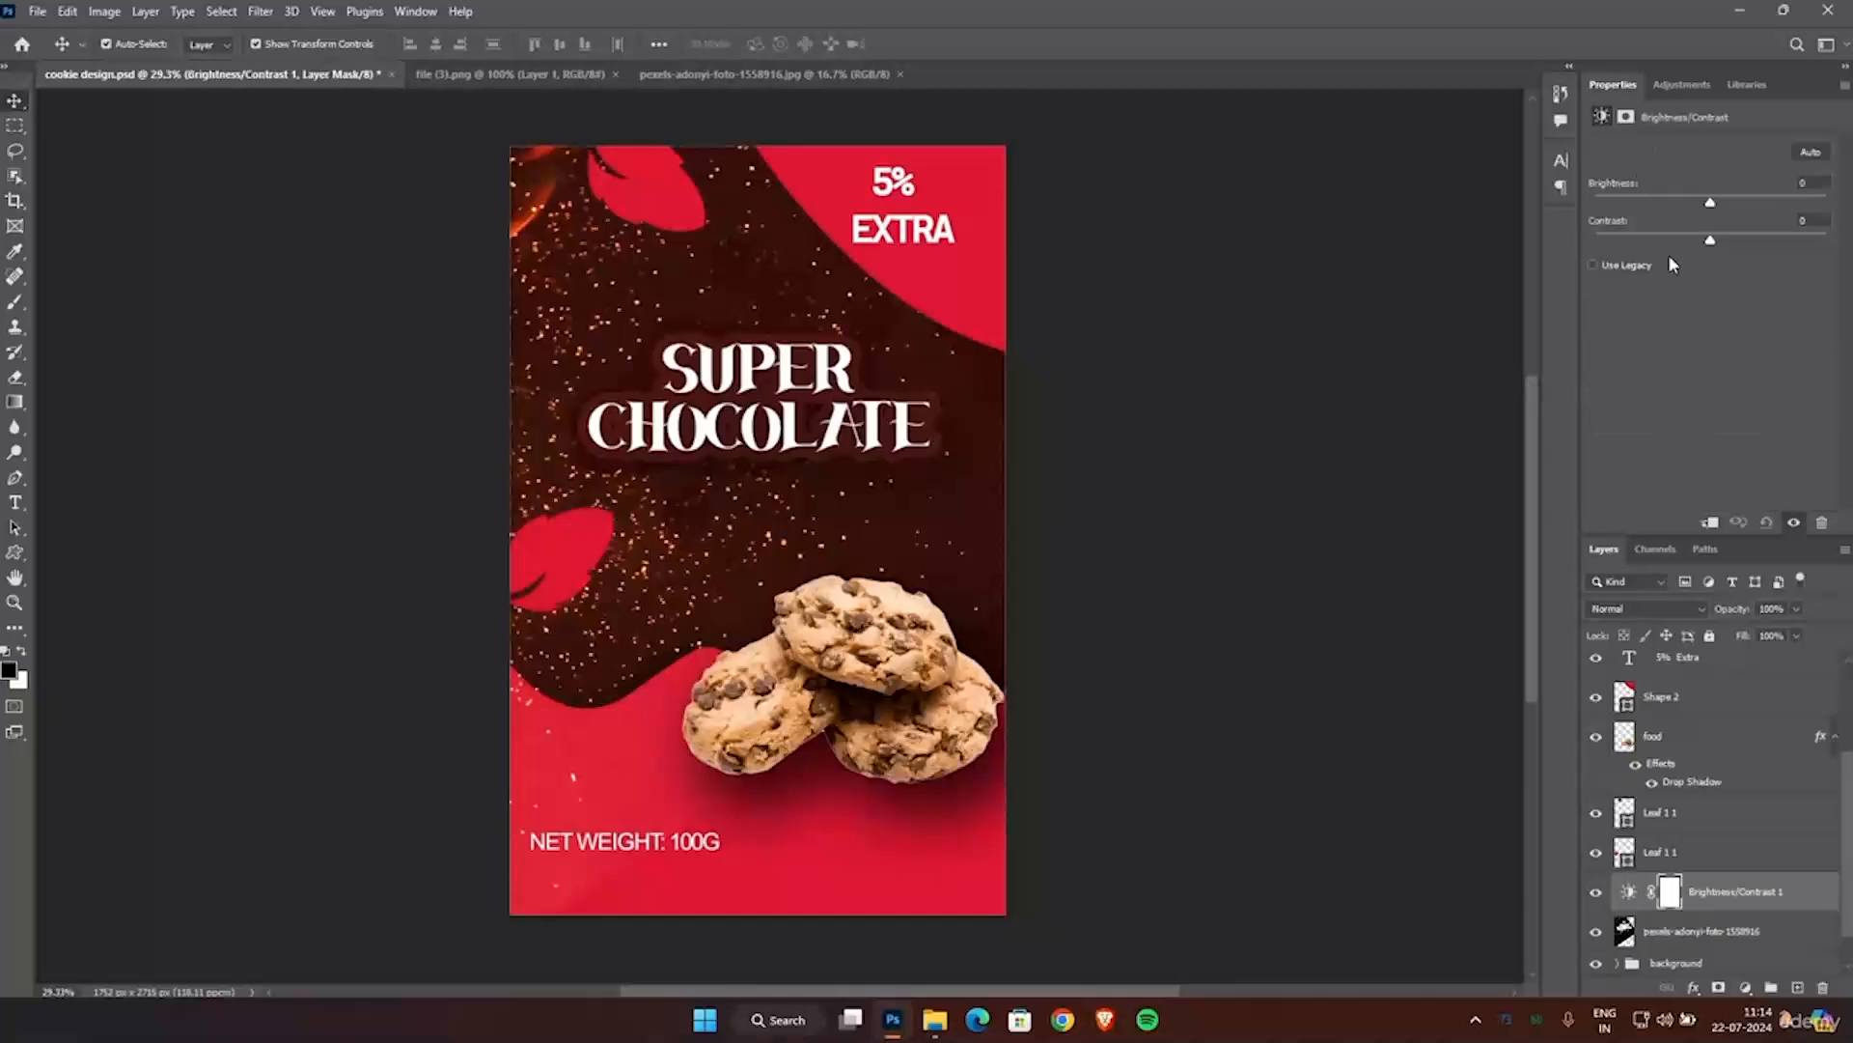
Clip the Brightness/Contrast adjustment to the fire photo's layer, set brightness to -150 and raise the contrast.
mouse_move(1700, 208)
left_mouse_down()
mouse_move(1634, 228)
mouse_move(1704, 237)
left_mouse_up()
key("ctrl+z")
left_click(1711, 523)
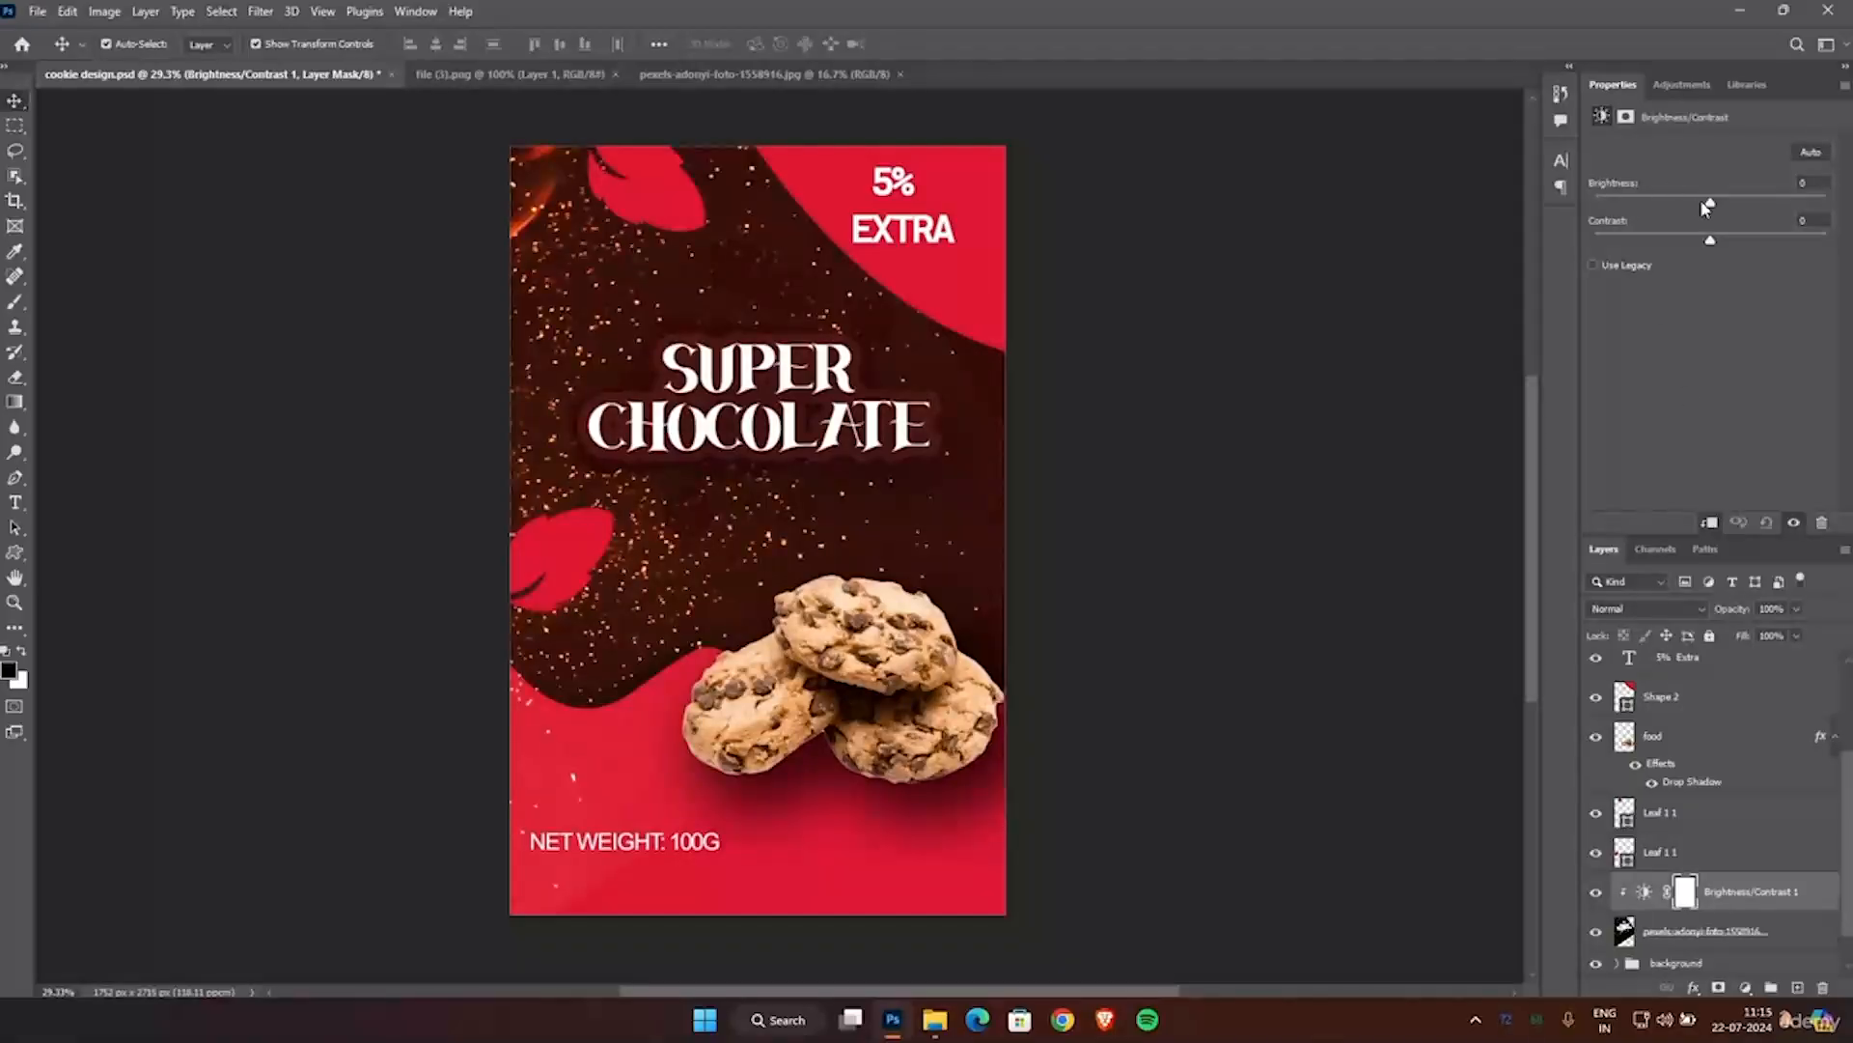
left_click_drag(1709, 204, 1672, 221)
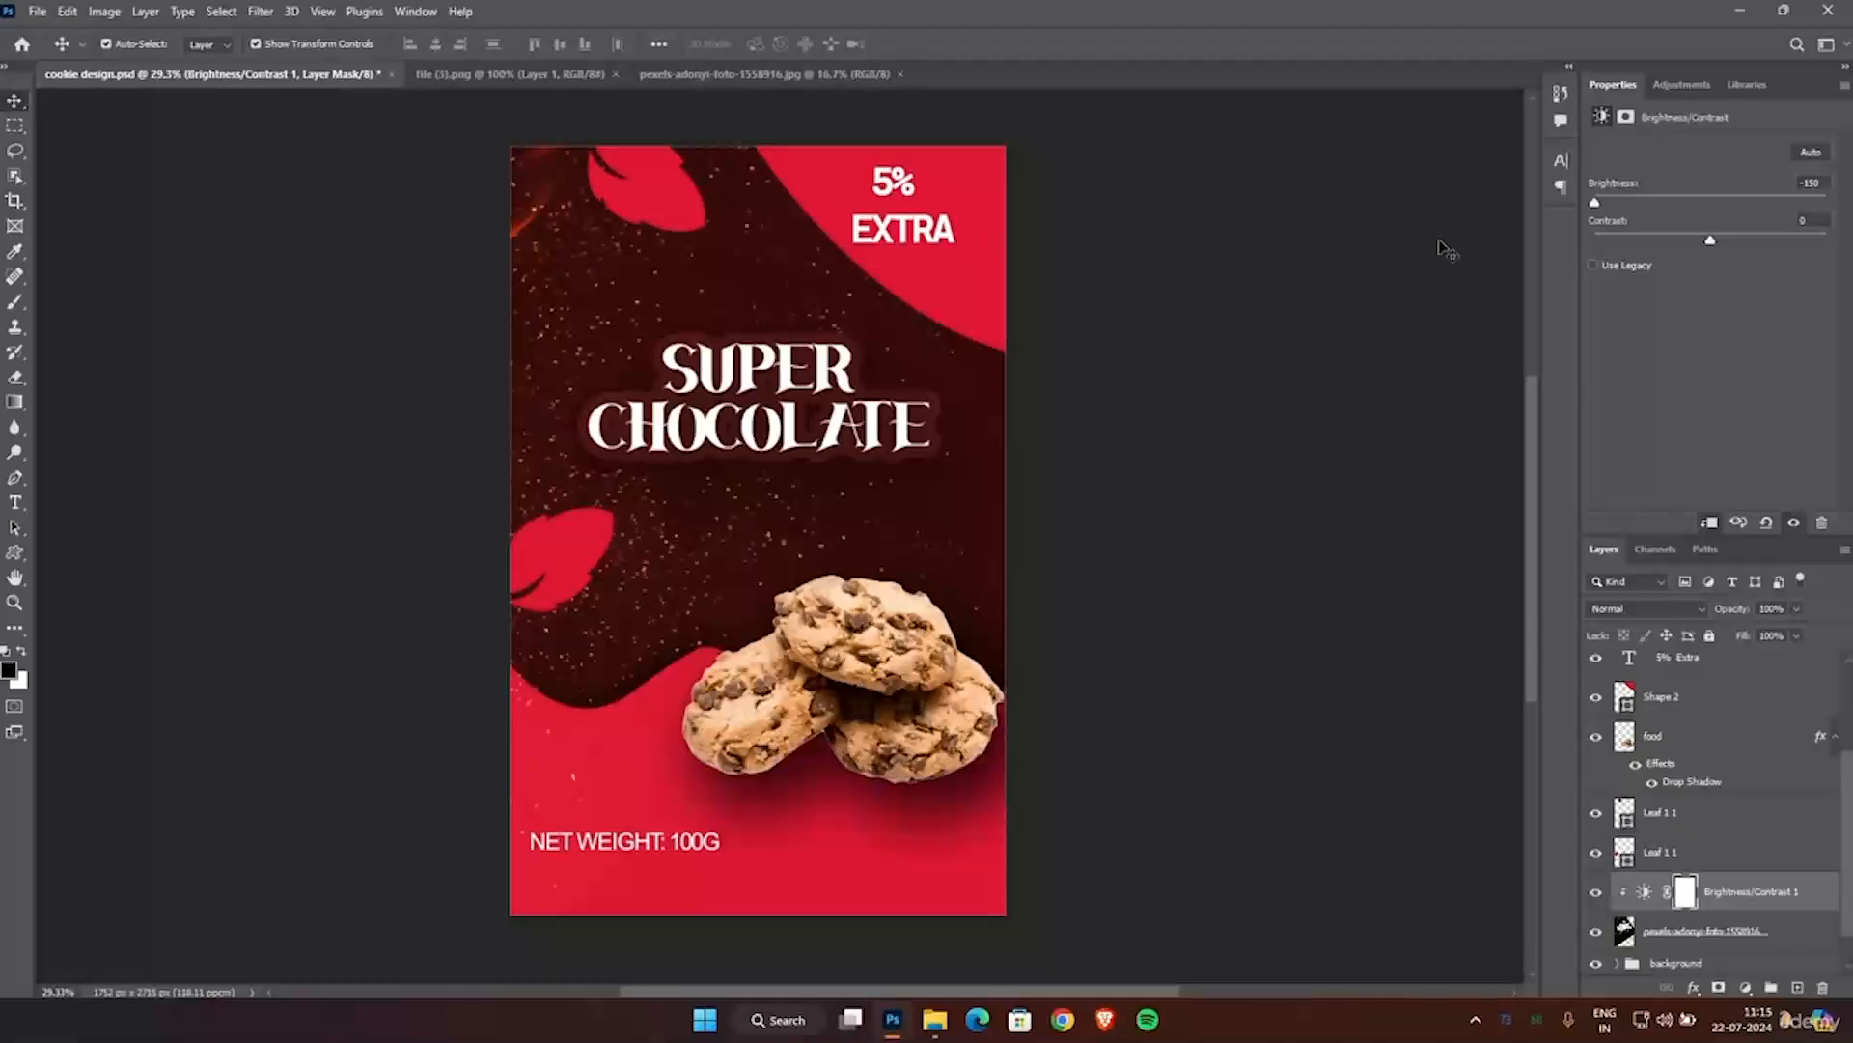
left_click_drag(1734, 239, 1837, 241)
Add a Curves adjustment with a point at input 168, output 148, and clip it to the fire photo's layer.
left_click(1679, 85)
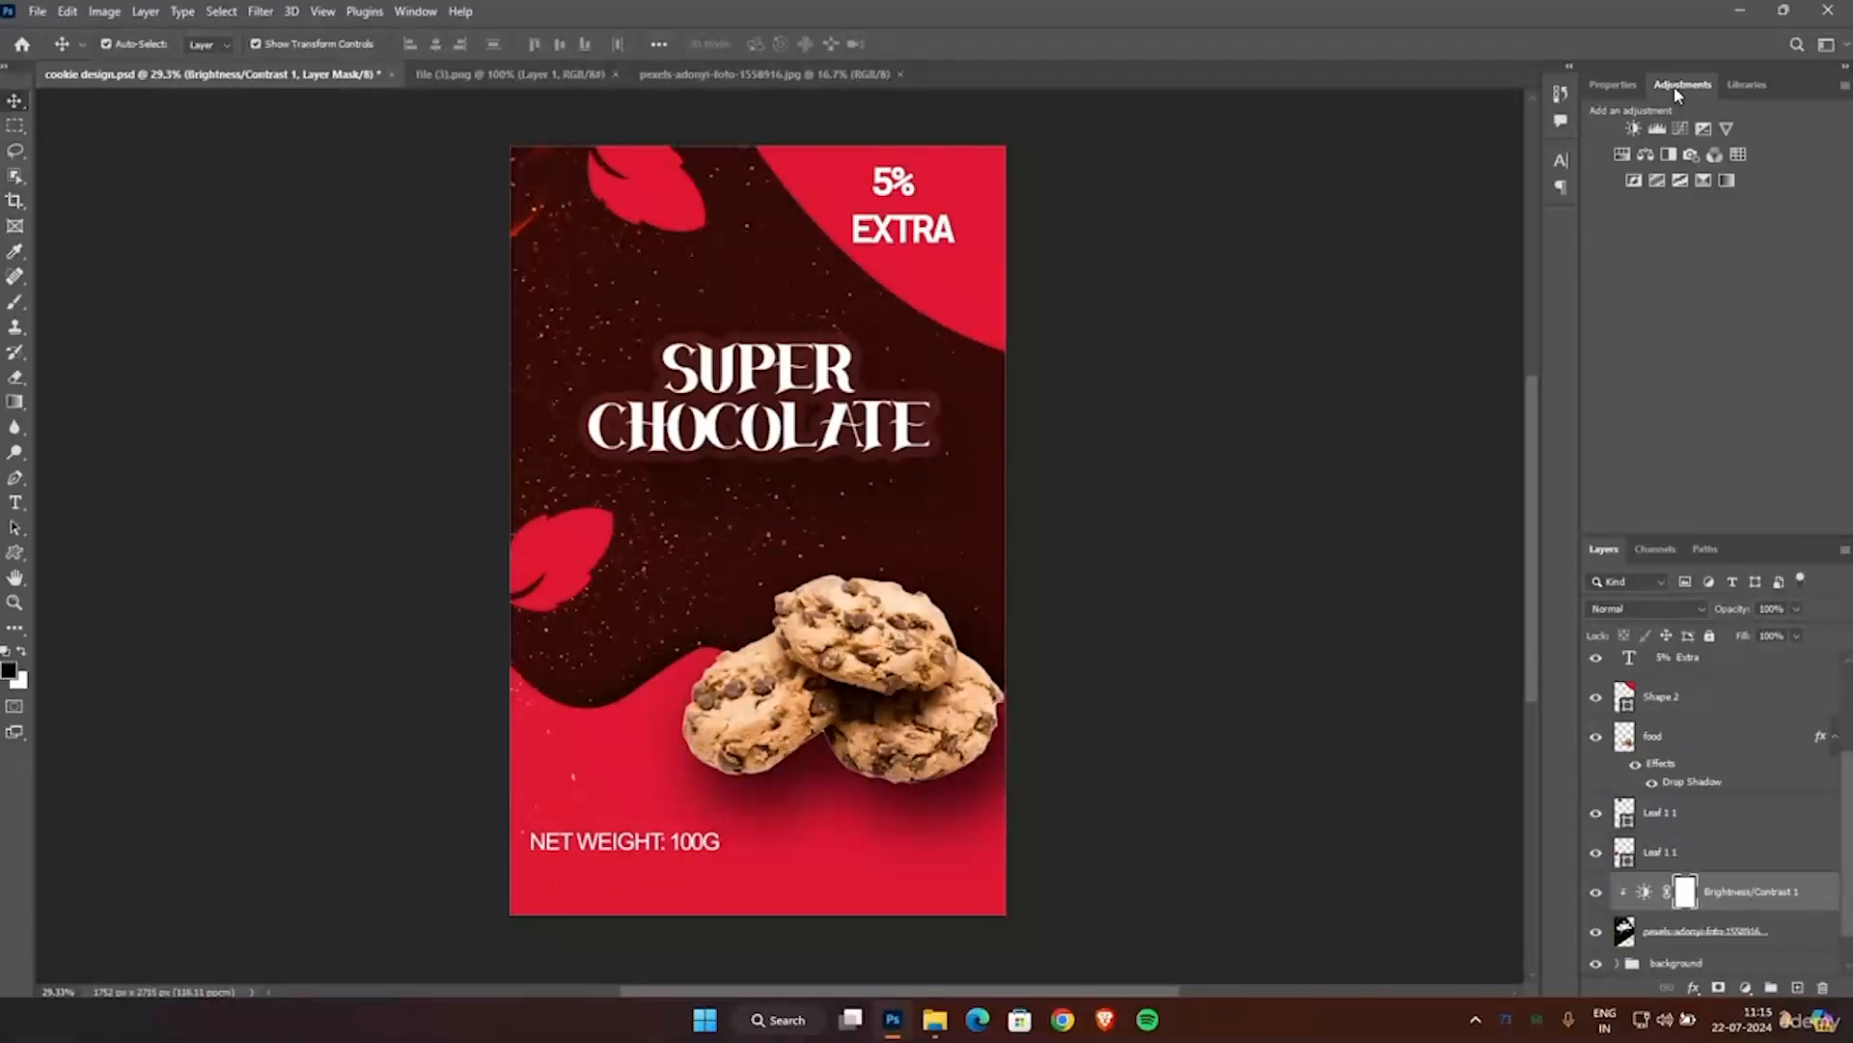
left_click(1680, 131)
left_click_drag(1716, 287, 1758, 273)
key("ctrl+z")
left_click(1709, 521)
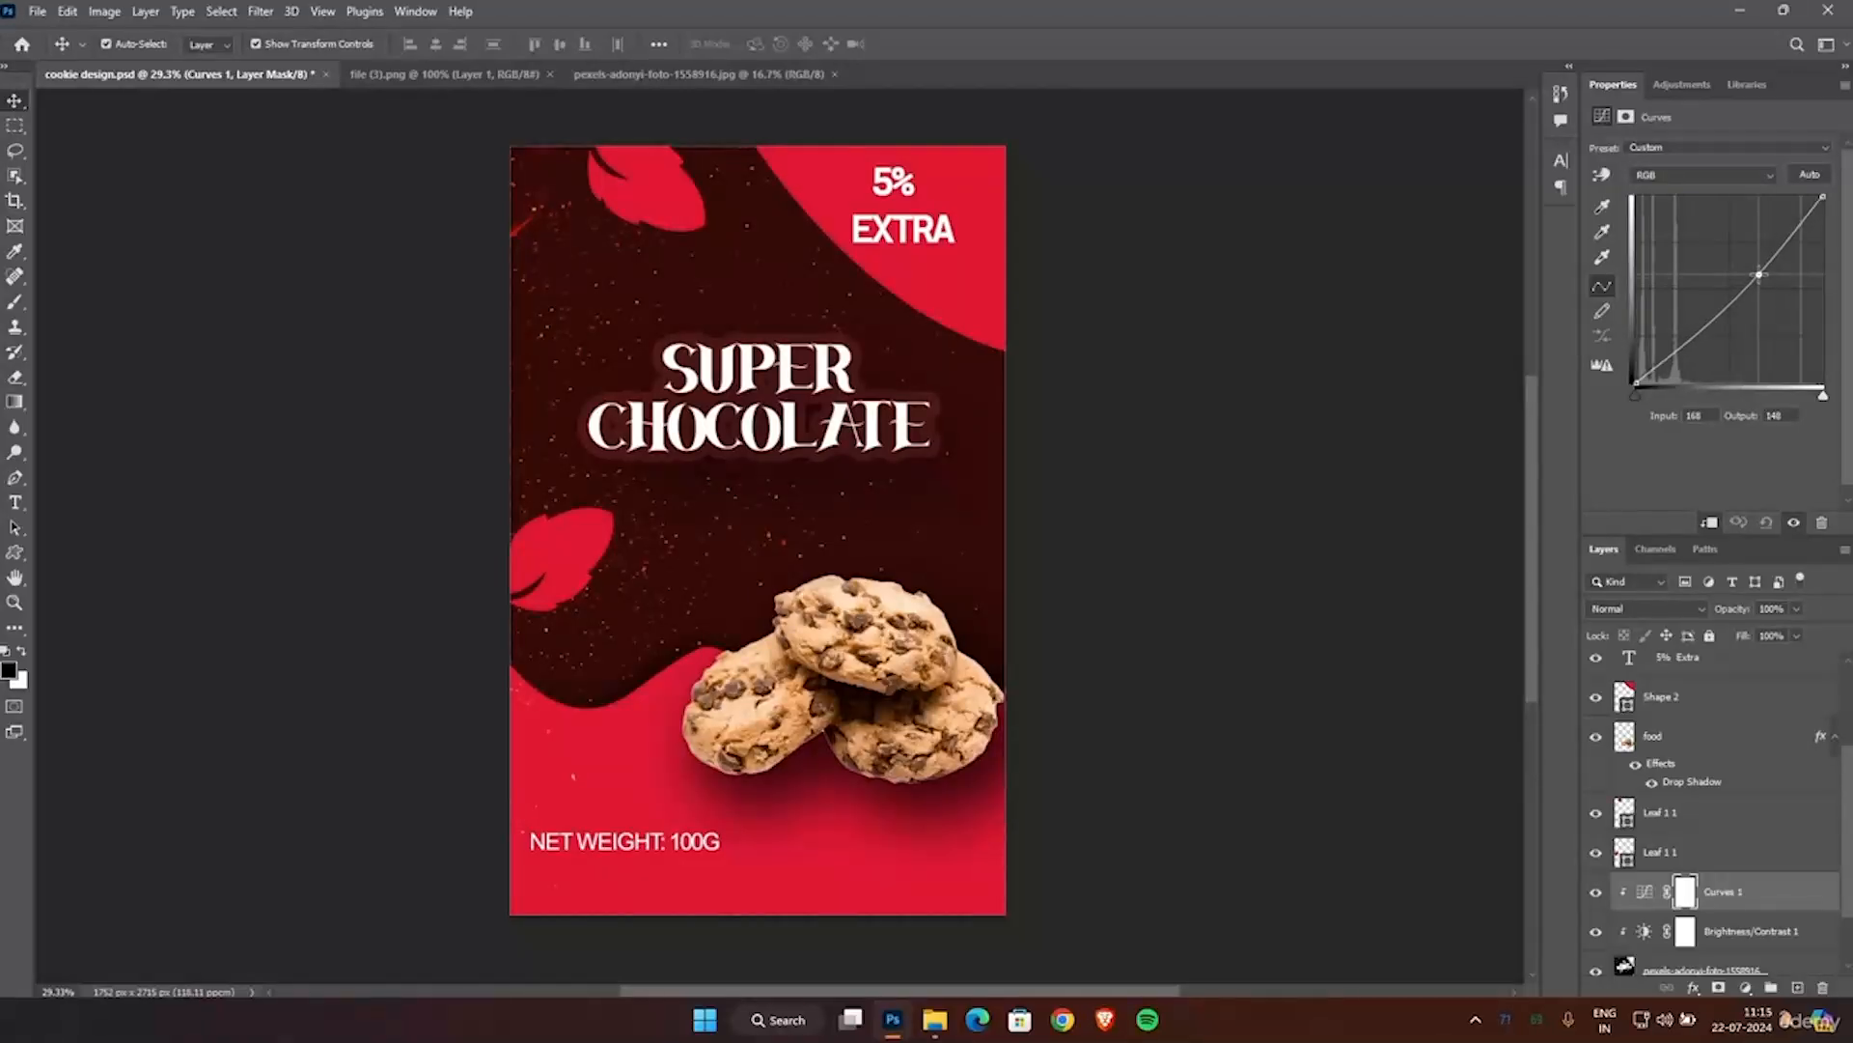
left_click(1369, 388)
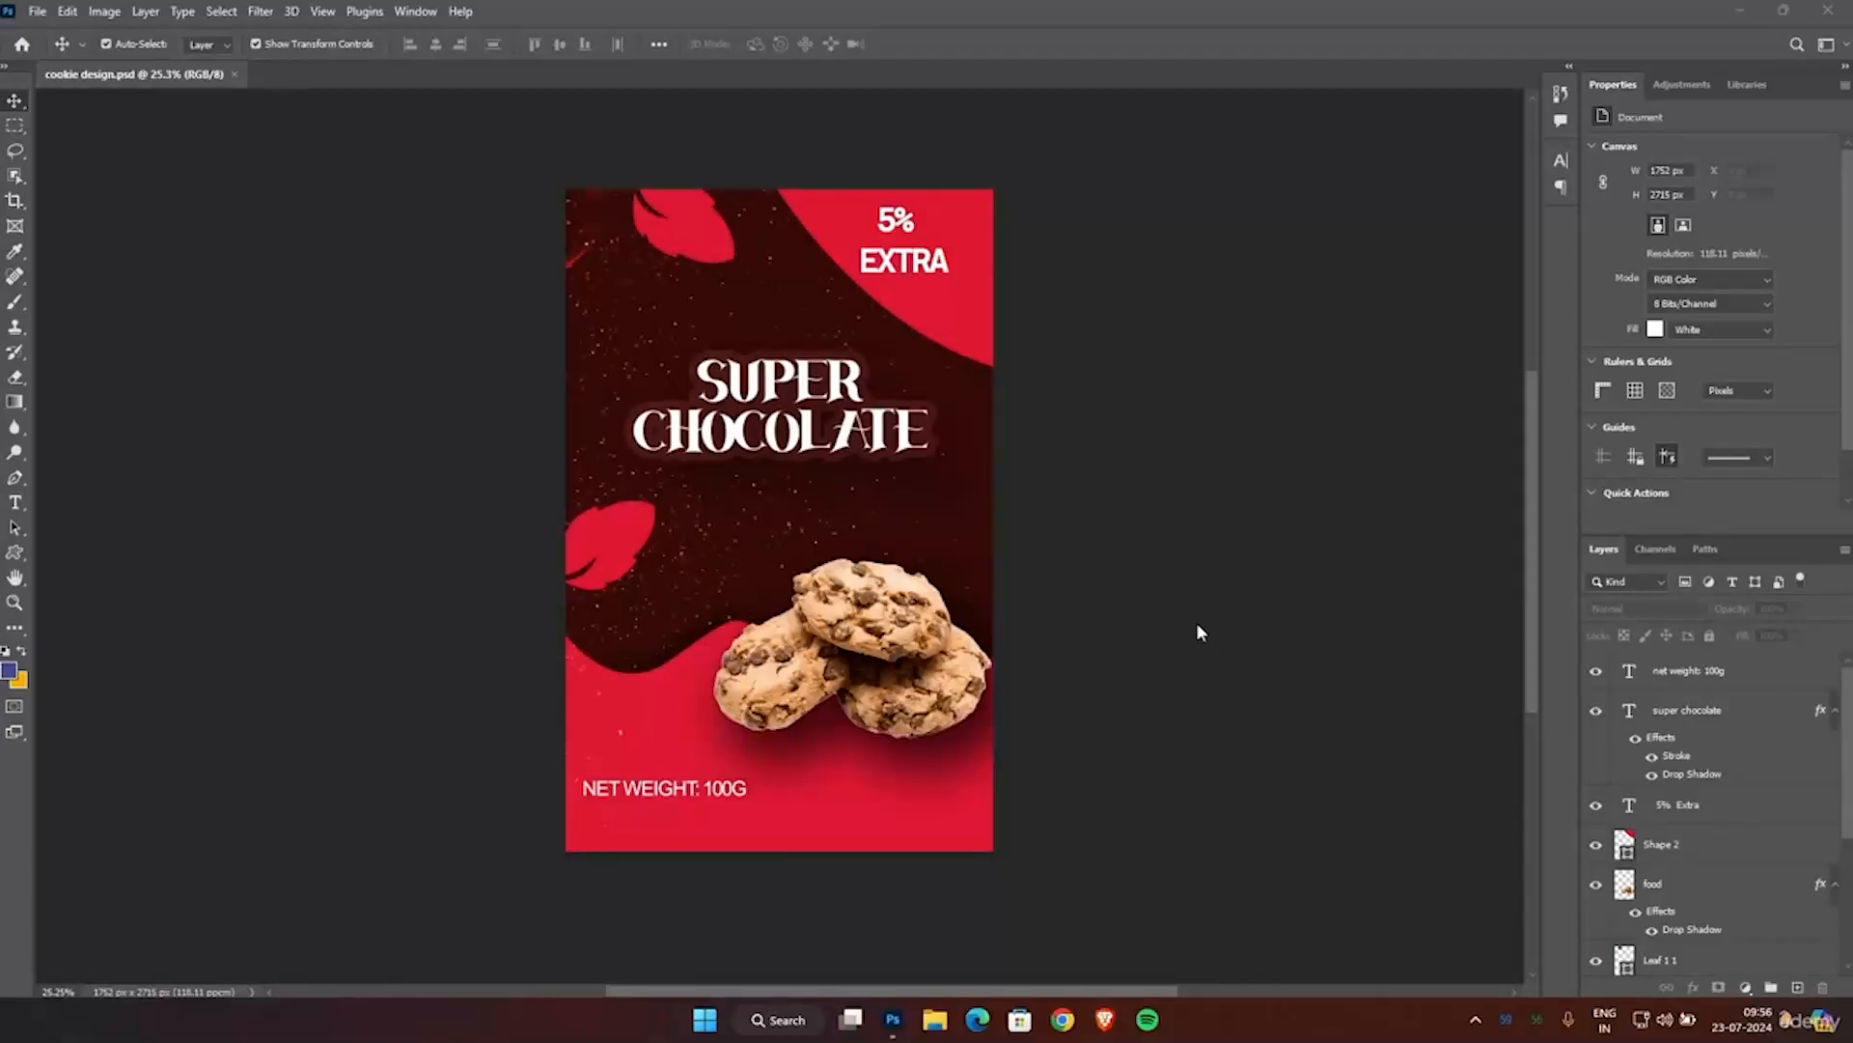
Move the NET WEIGHT: 100G text up beside the cookies and scale it to about 82% so it clears them.
left_click(664, 786)
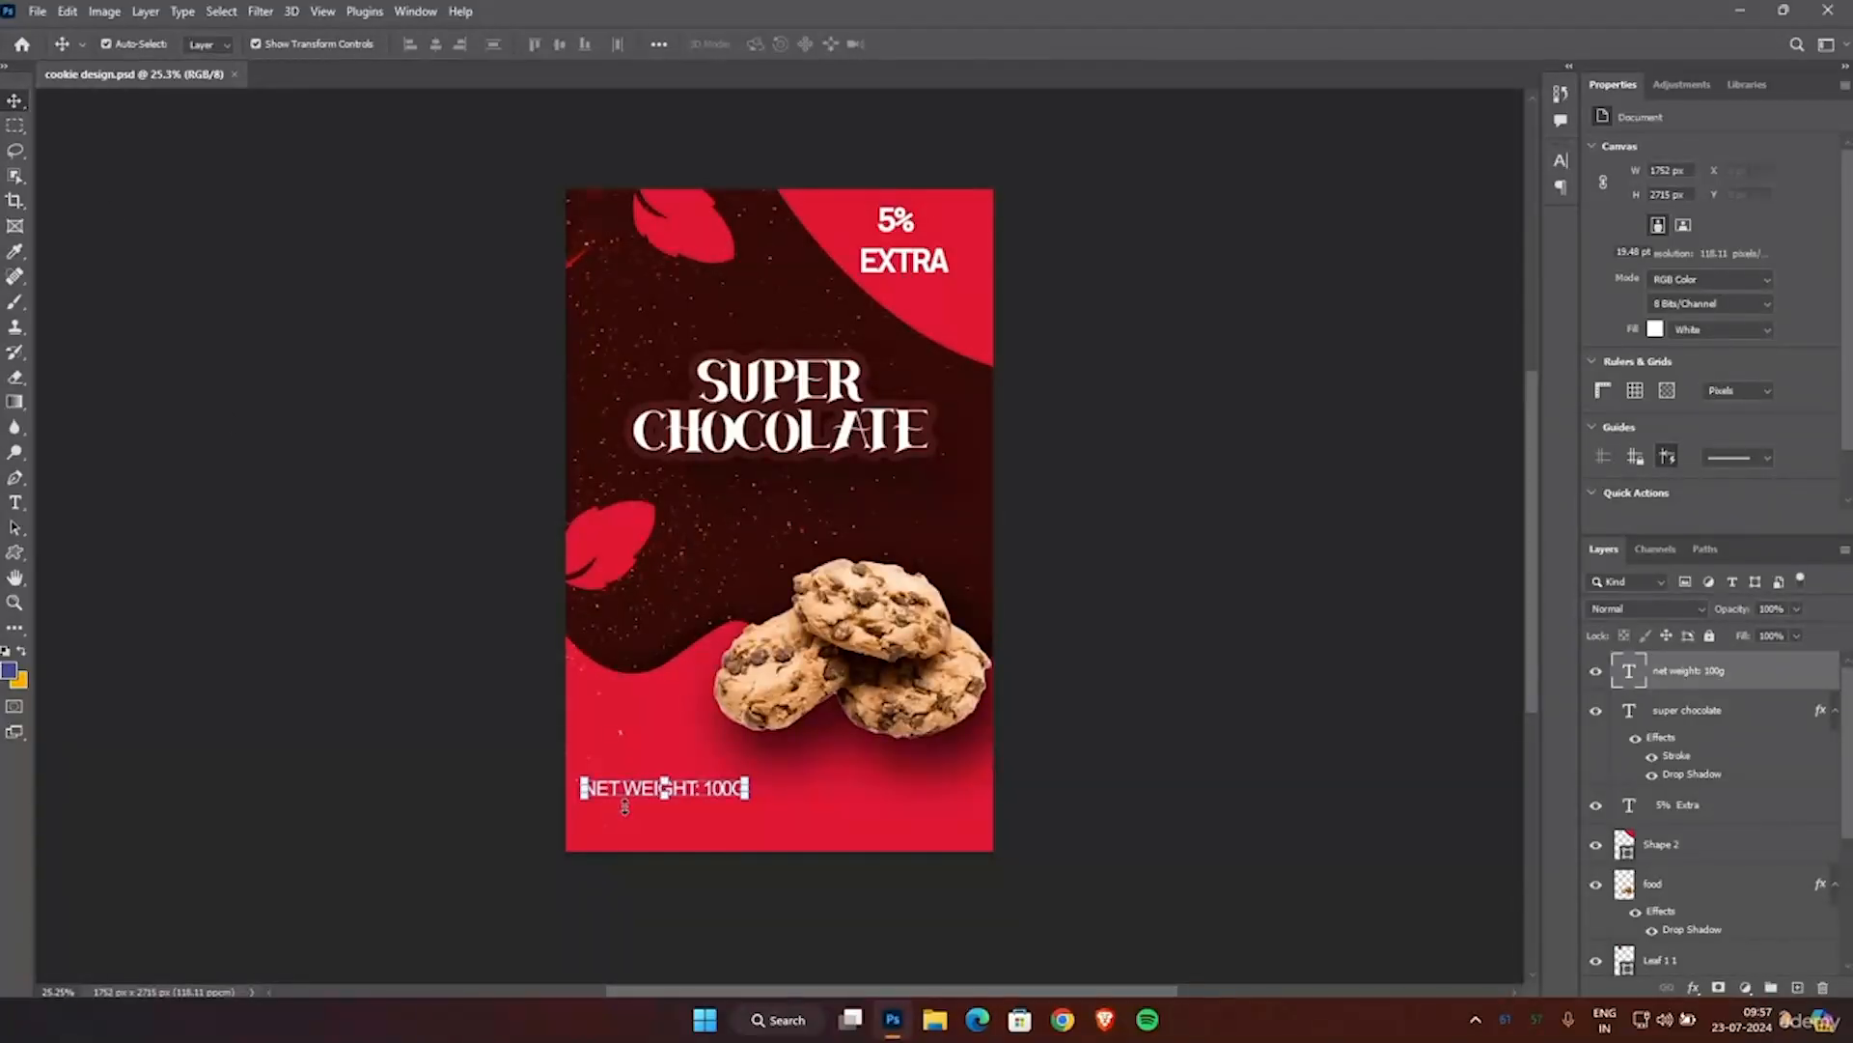
left_click_drag(632, 795, 625, 720)
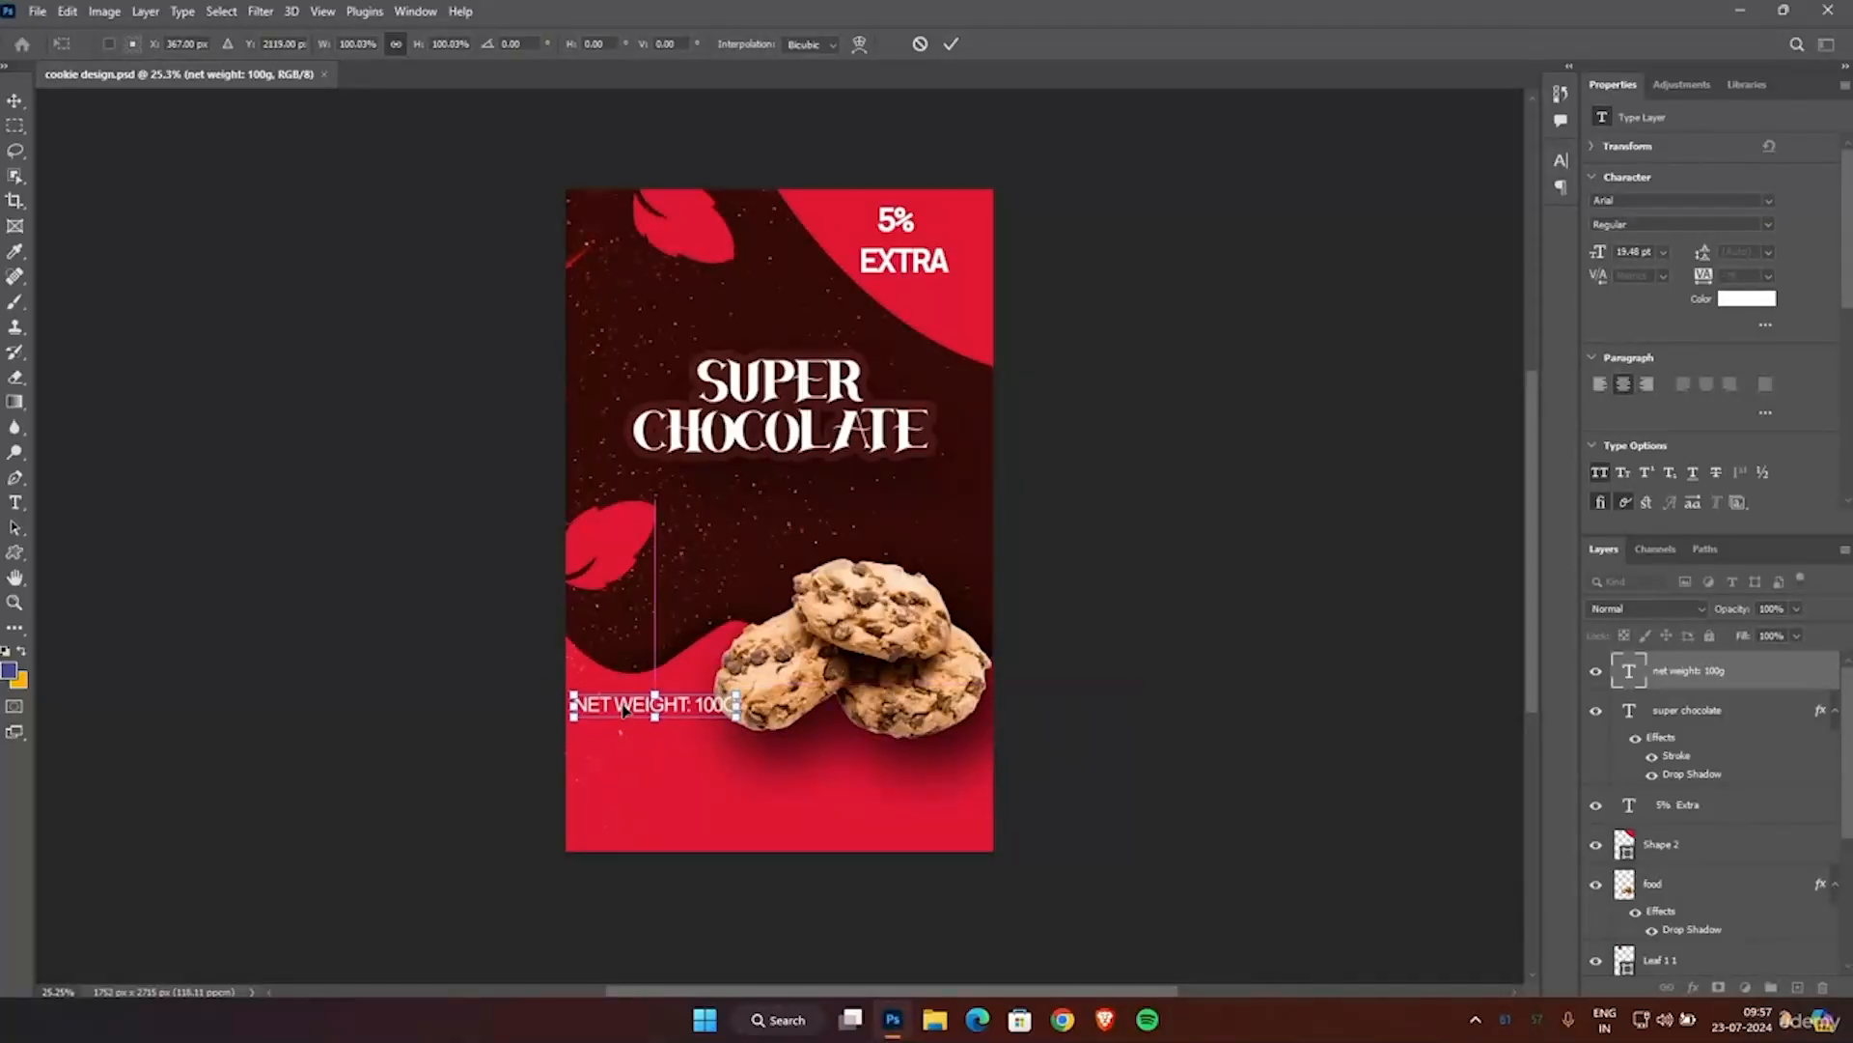
scroll(735, 769, "up", 3)
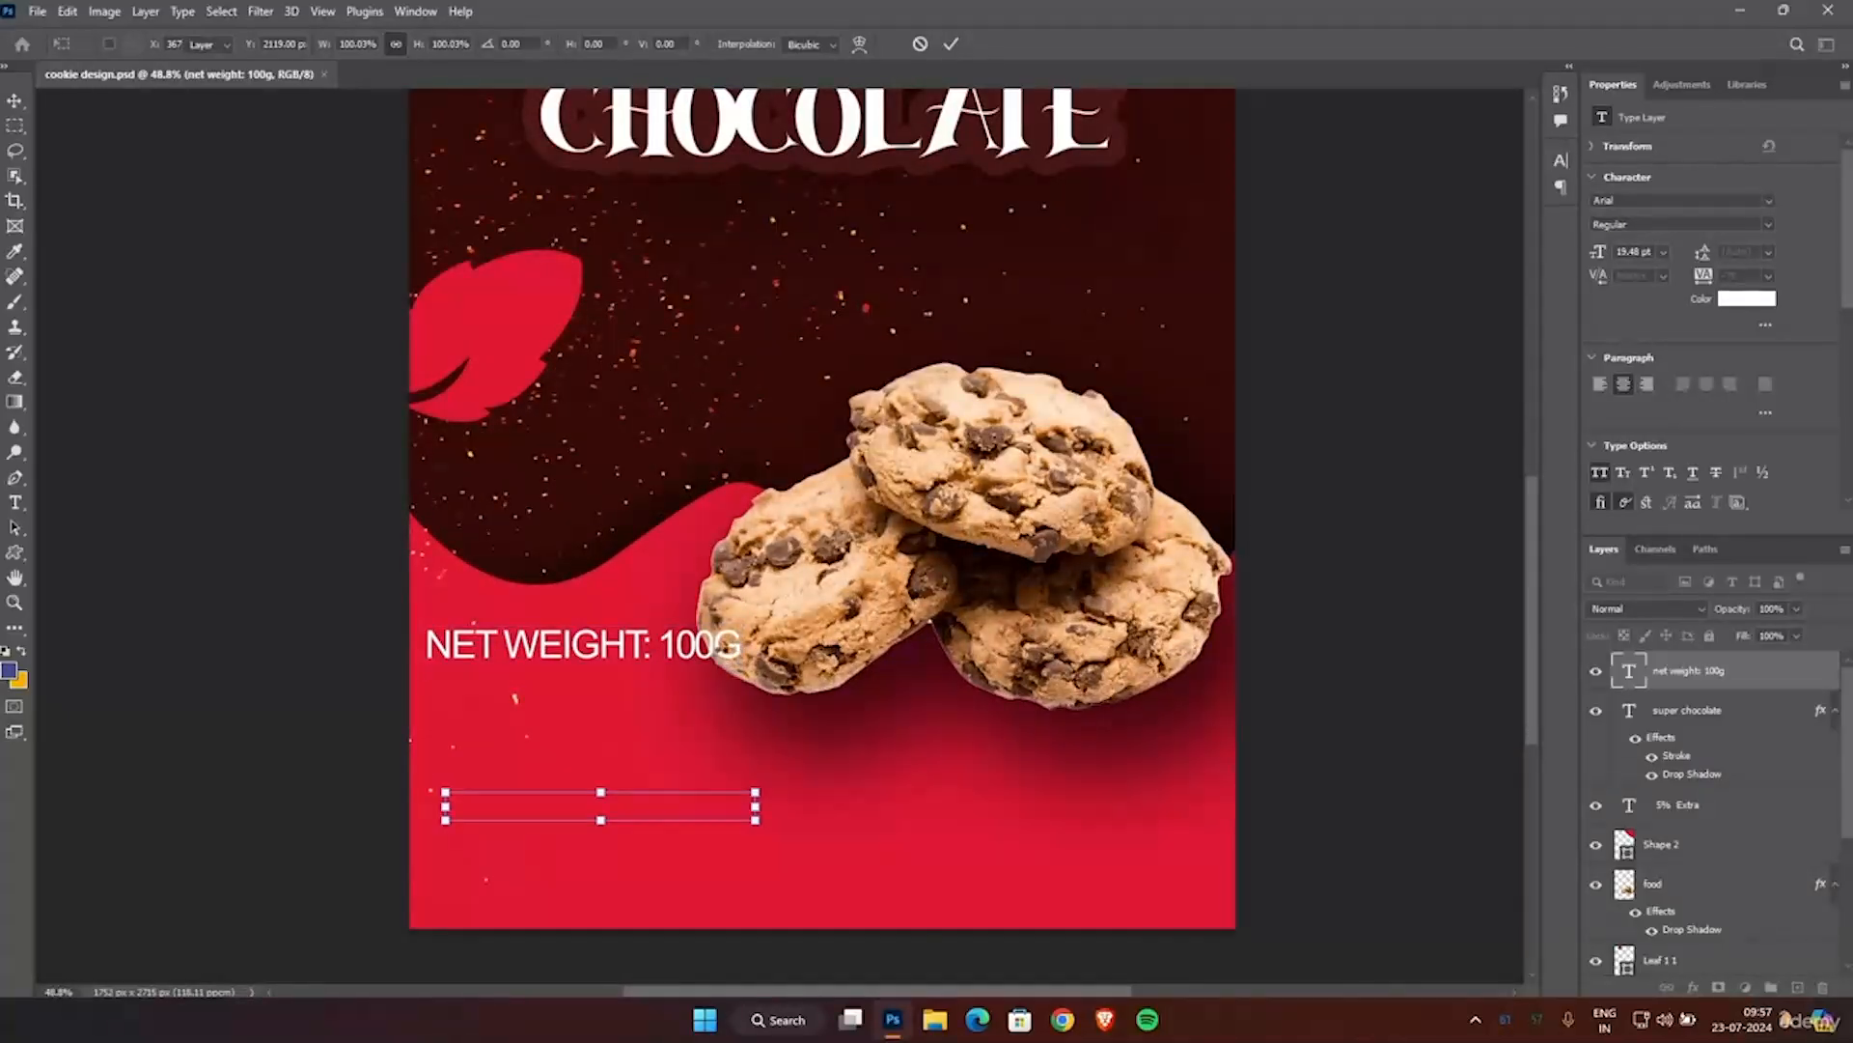
key("Return")
left_click_drag(738, 645, 692, 648)
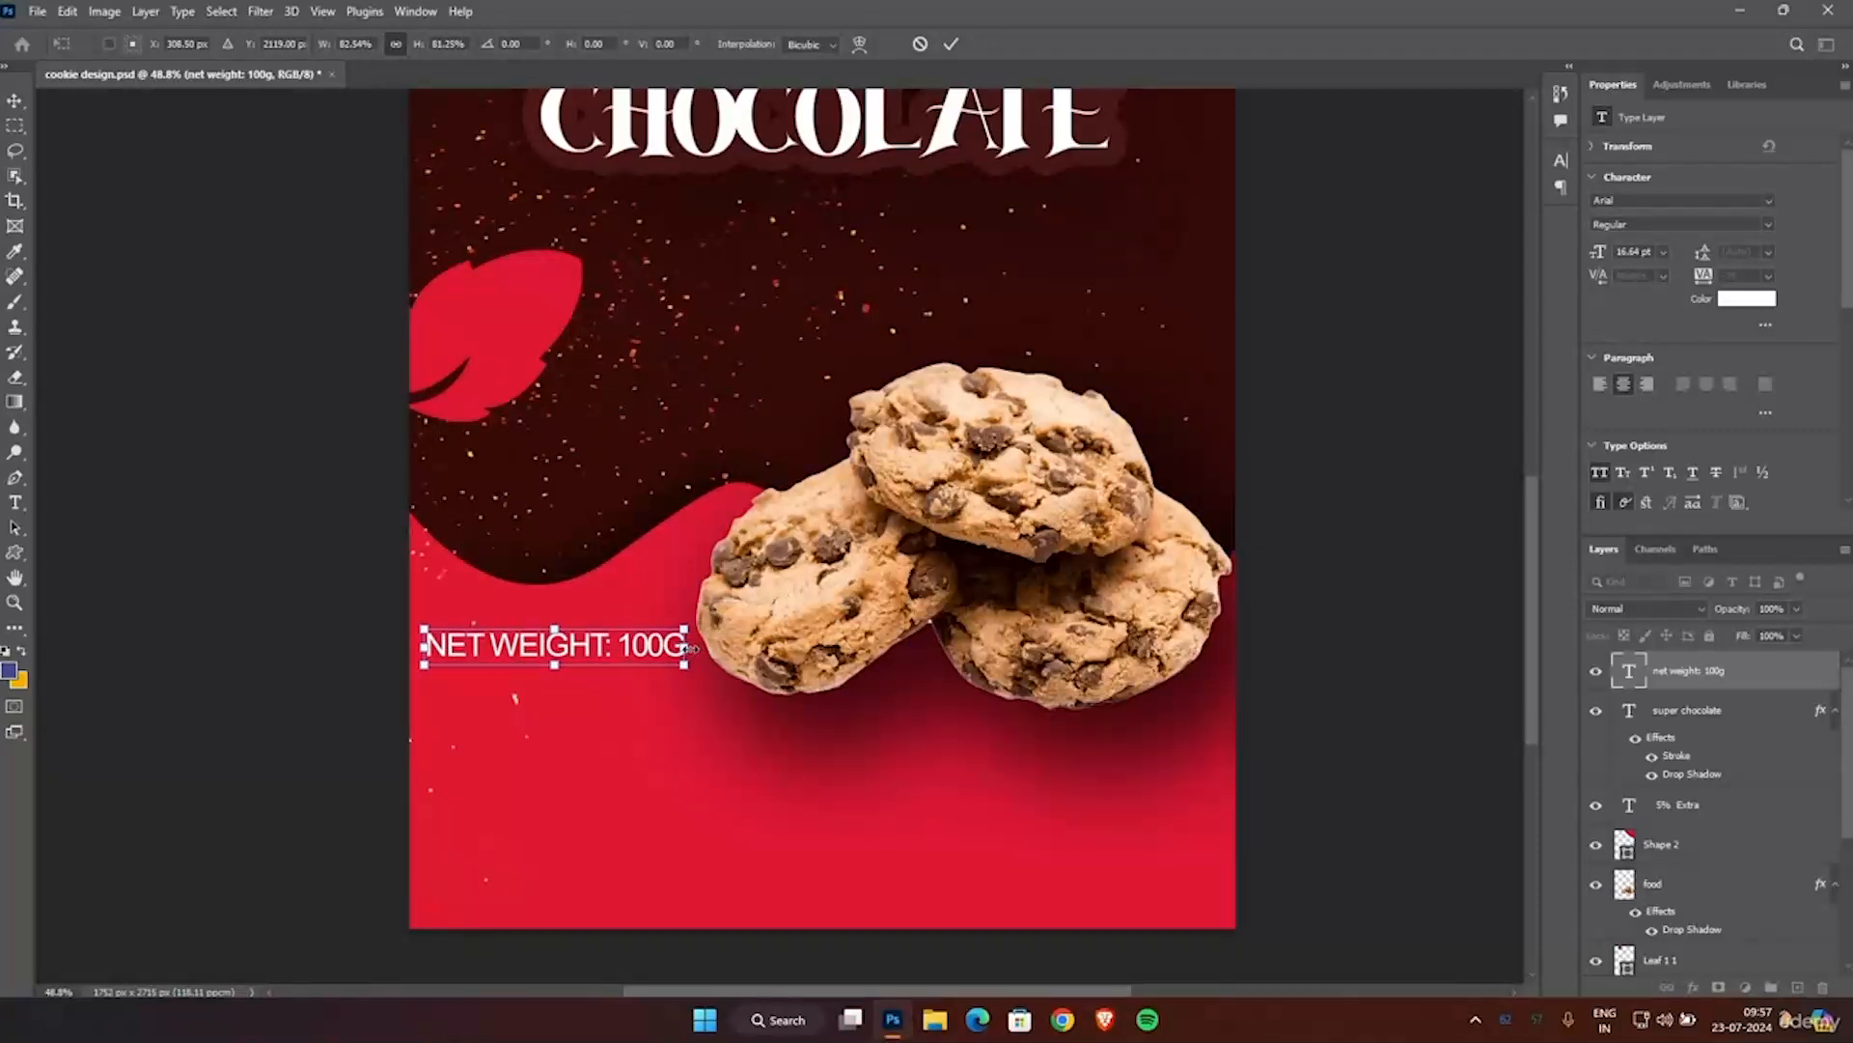
Nudge the net weight text to about X 304 px, Y 2084 px, and apply the transform.
key("Up")
key("Up")
key("Up")
key("Up")
key("Up")
key("Up")
key("Up")
key("Up")
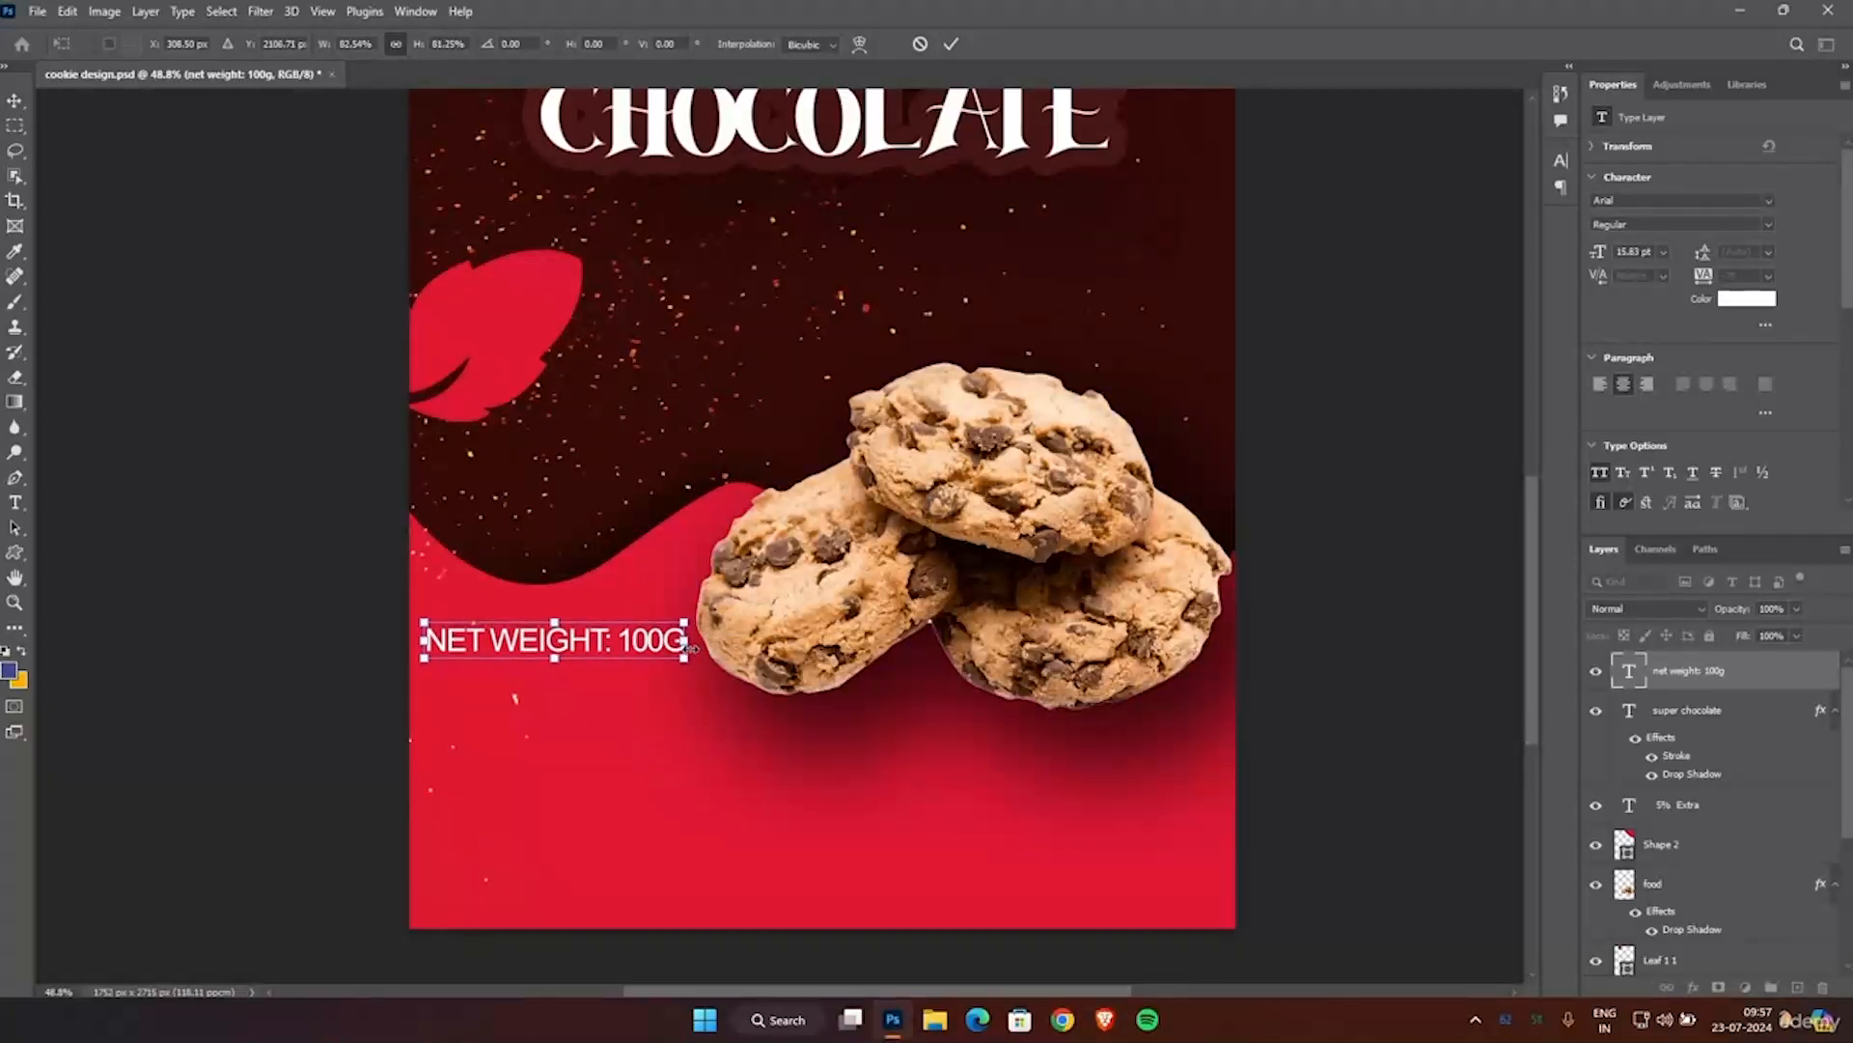
key("Up")
key("Up")
key("Up")
key("Up")
key("Up")
key("Up")
key("Up")
key("Up")
key("Up")
key("Up")
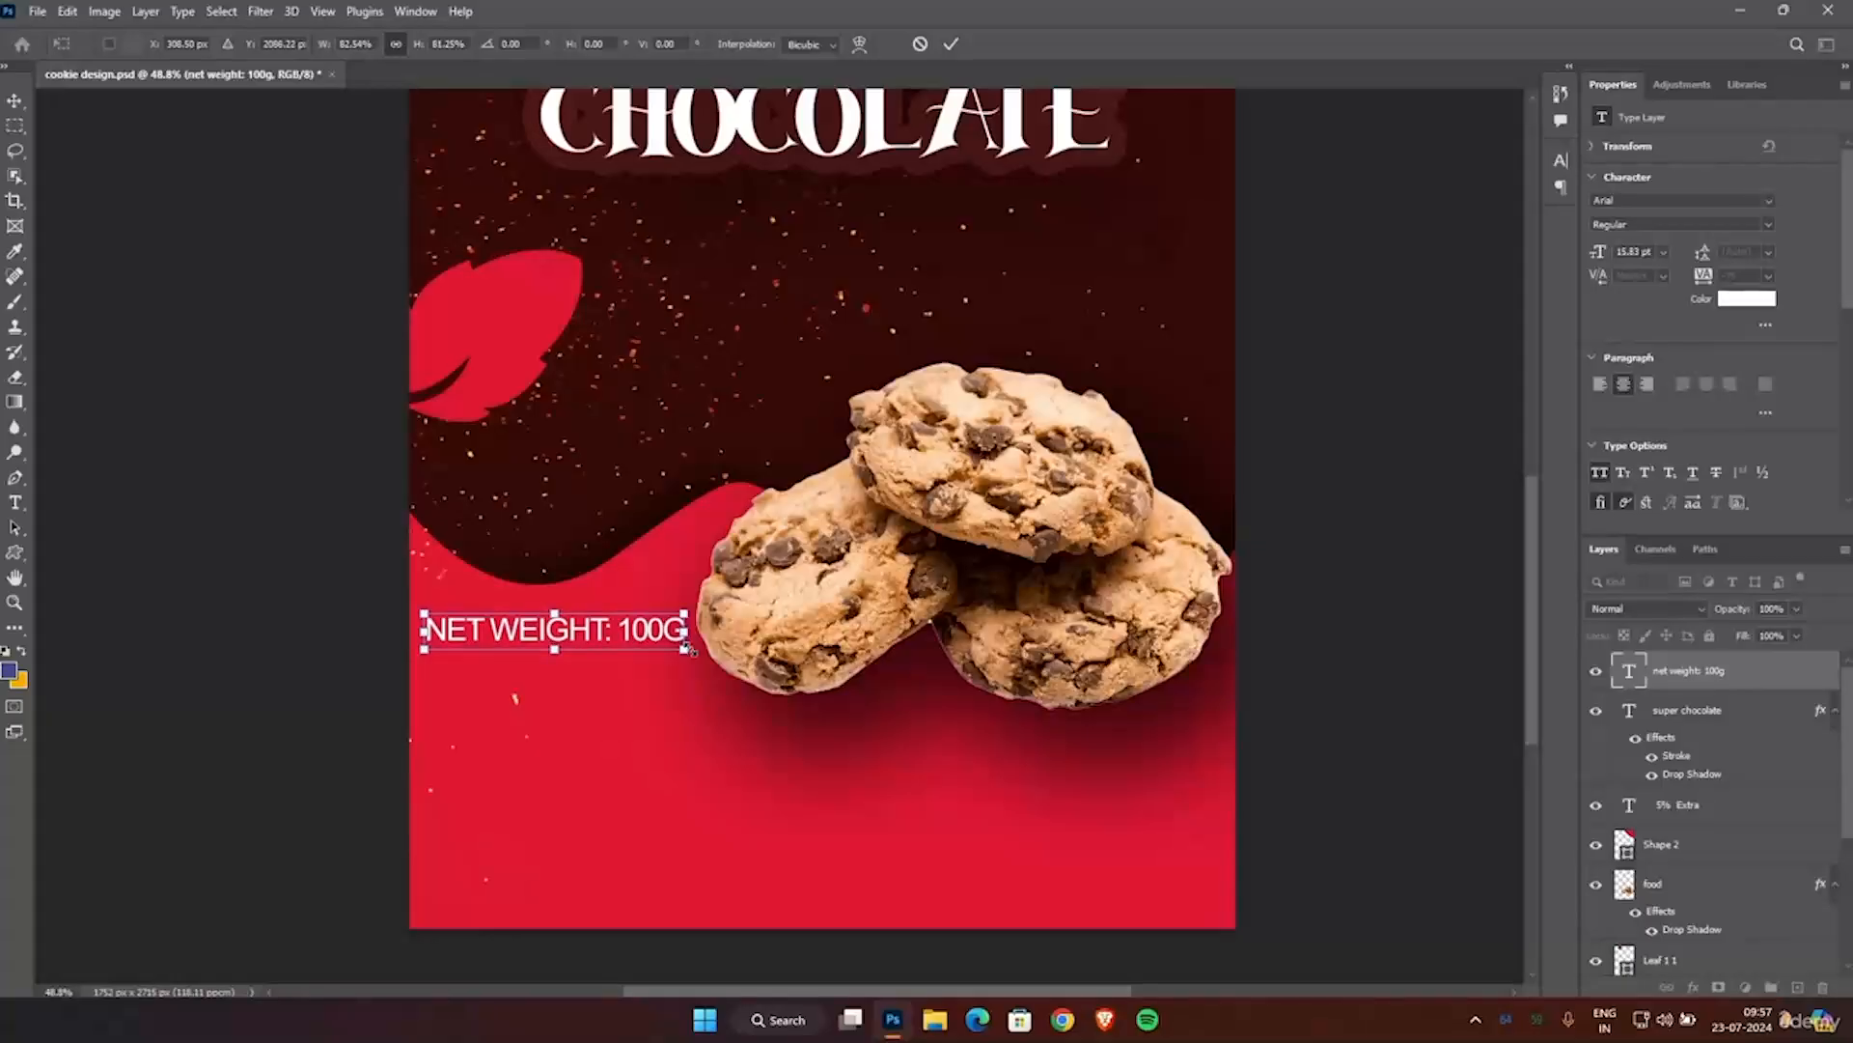
key("Left")
key("Left")
key("Down")
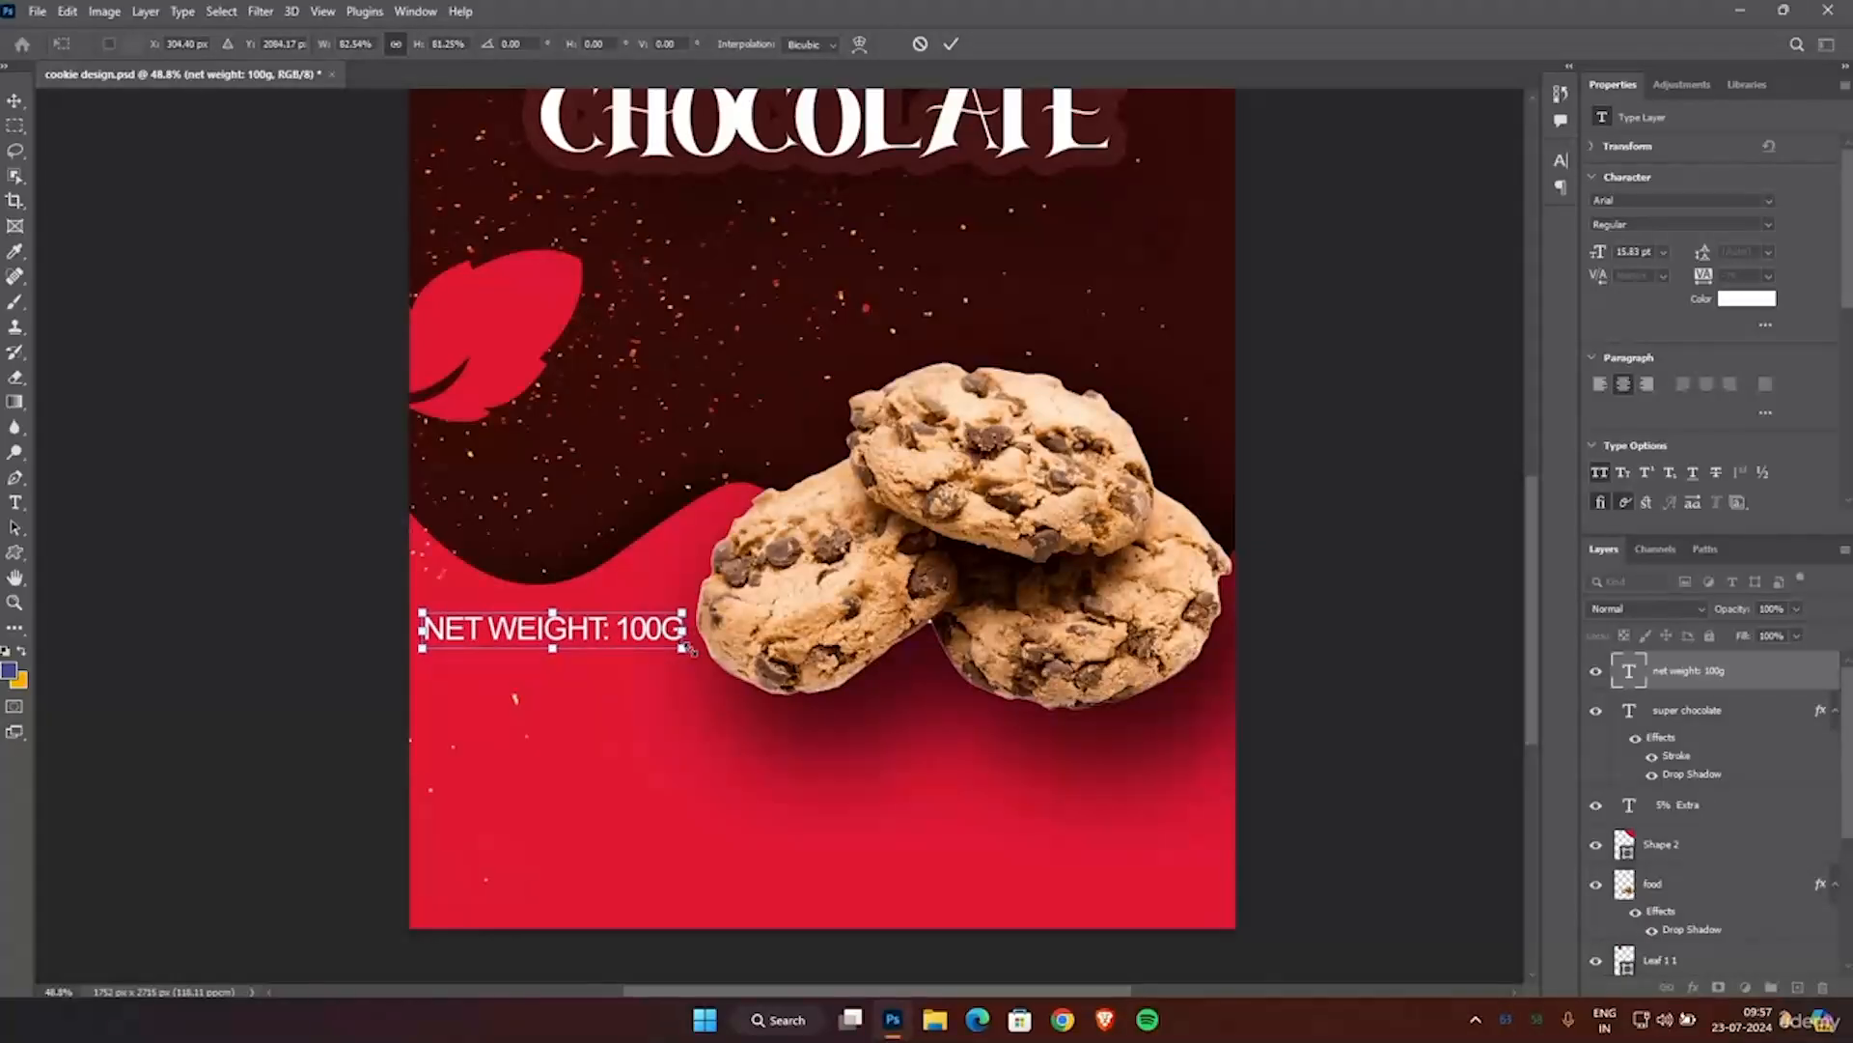
key("Return")
key("ctrl+0")
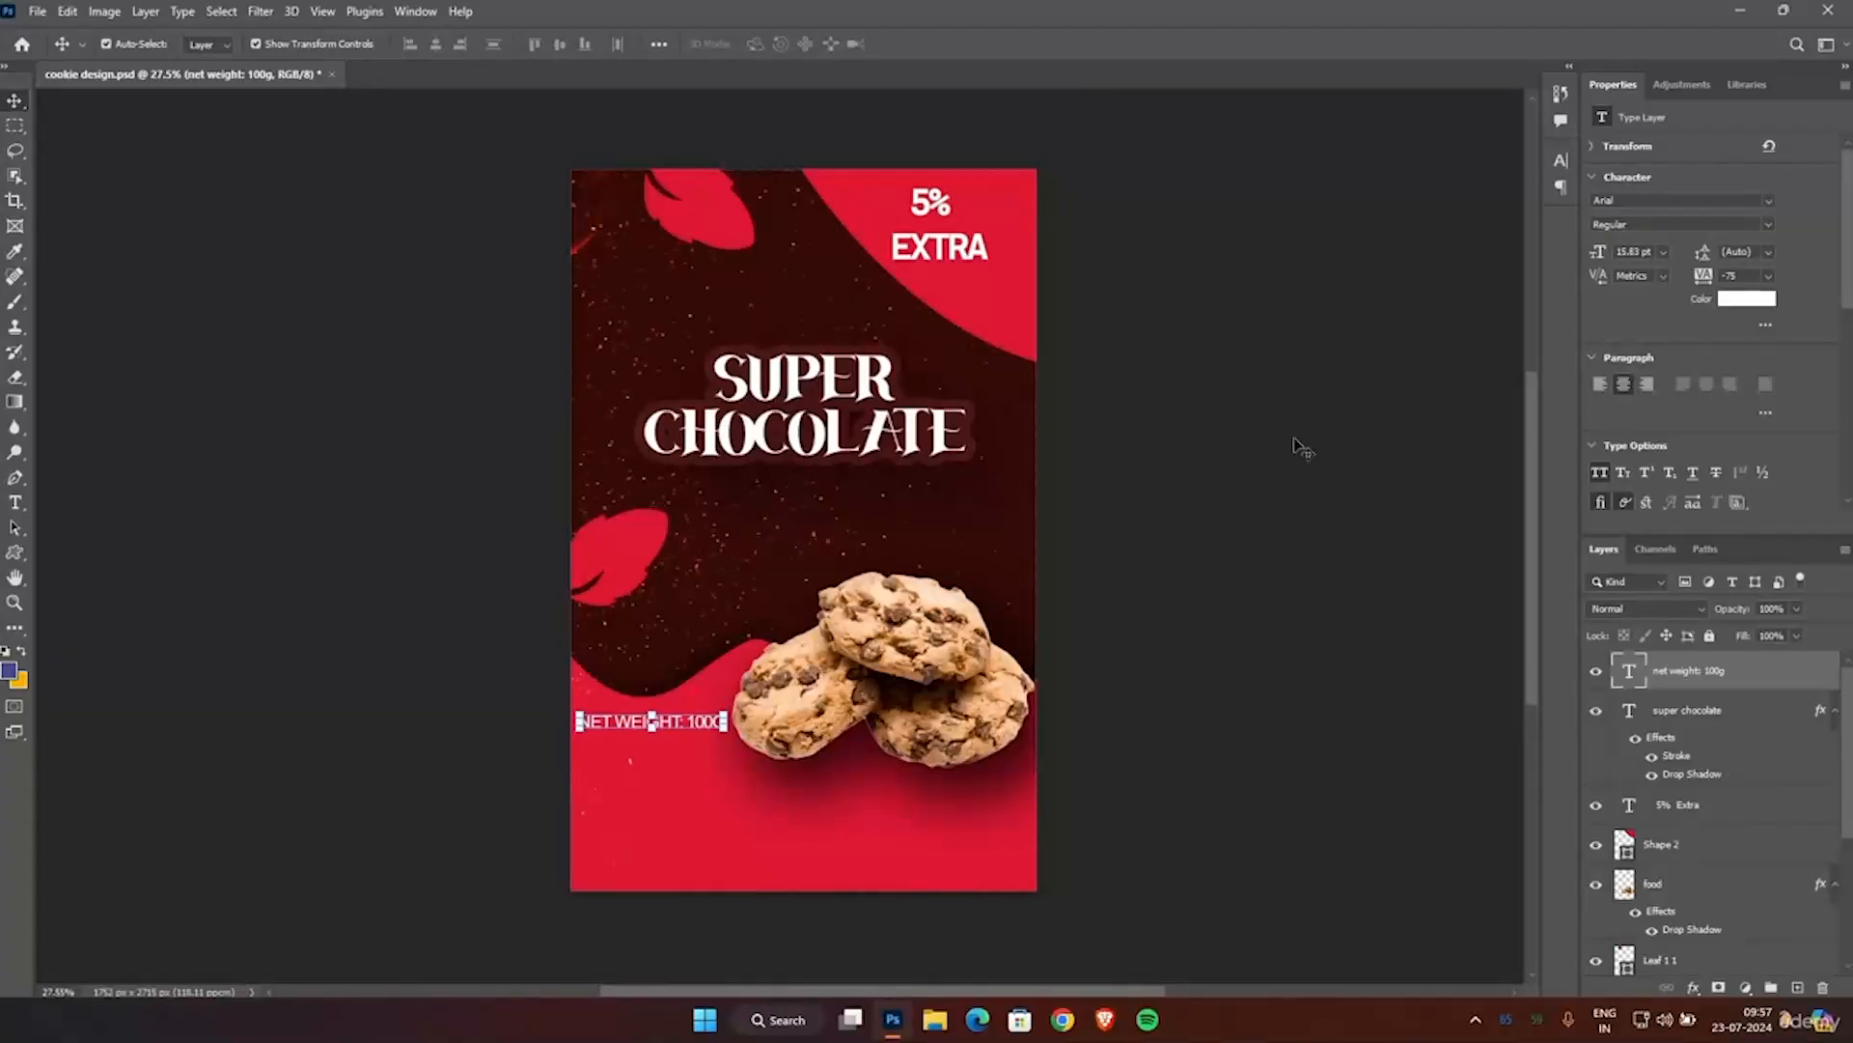
Export the poster as the JPG "cookie design" in the TEMP folder, replacing the existing file.
left_click(37, 11)
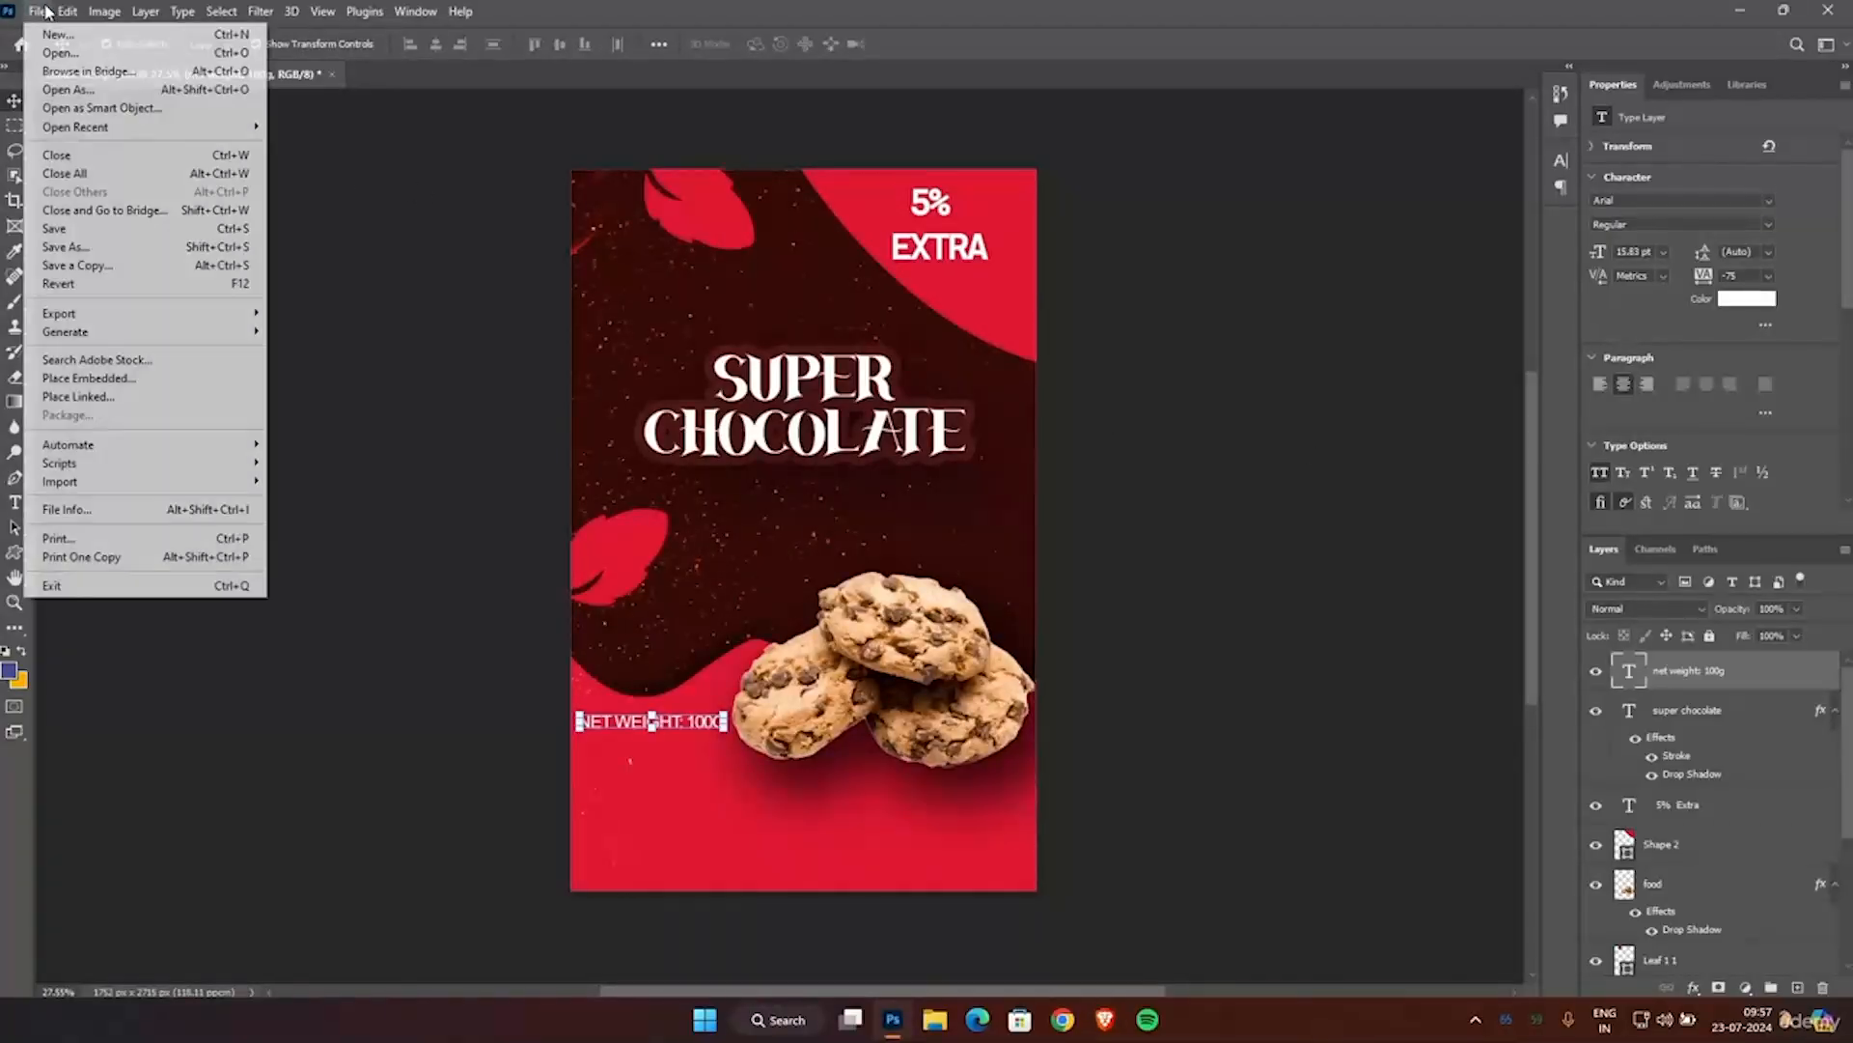
mouse_move(178, 314)
left_click(367, 311)
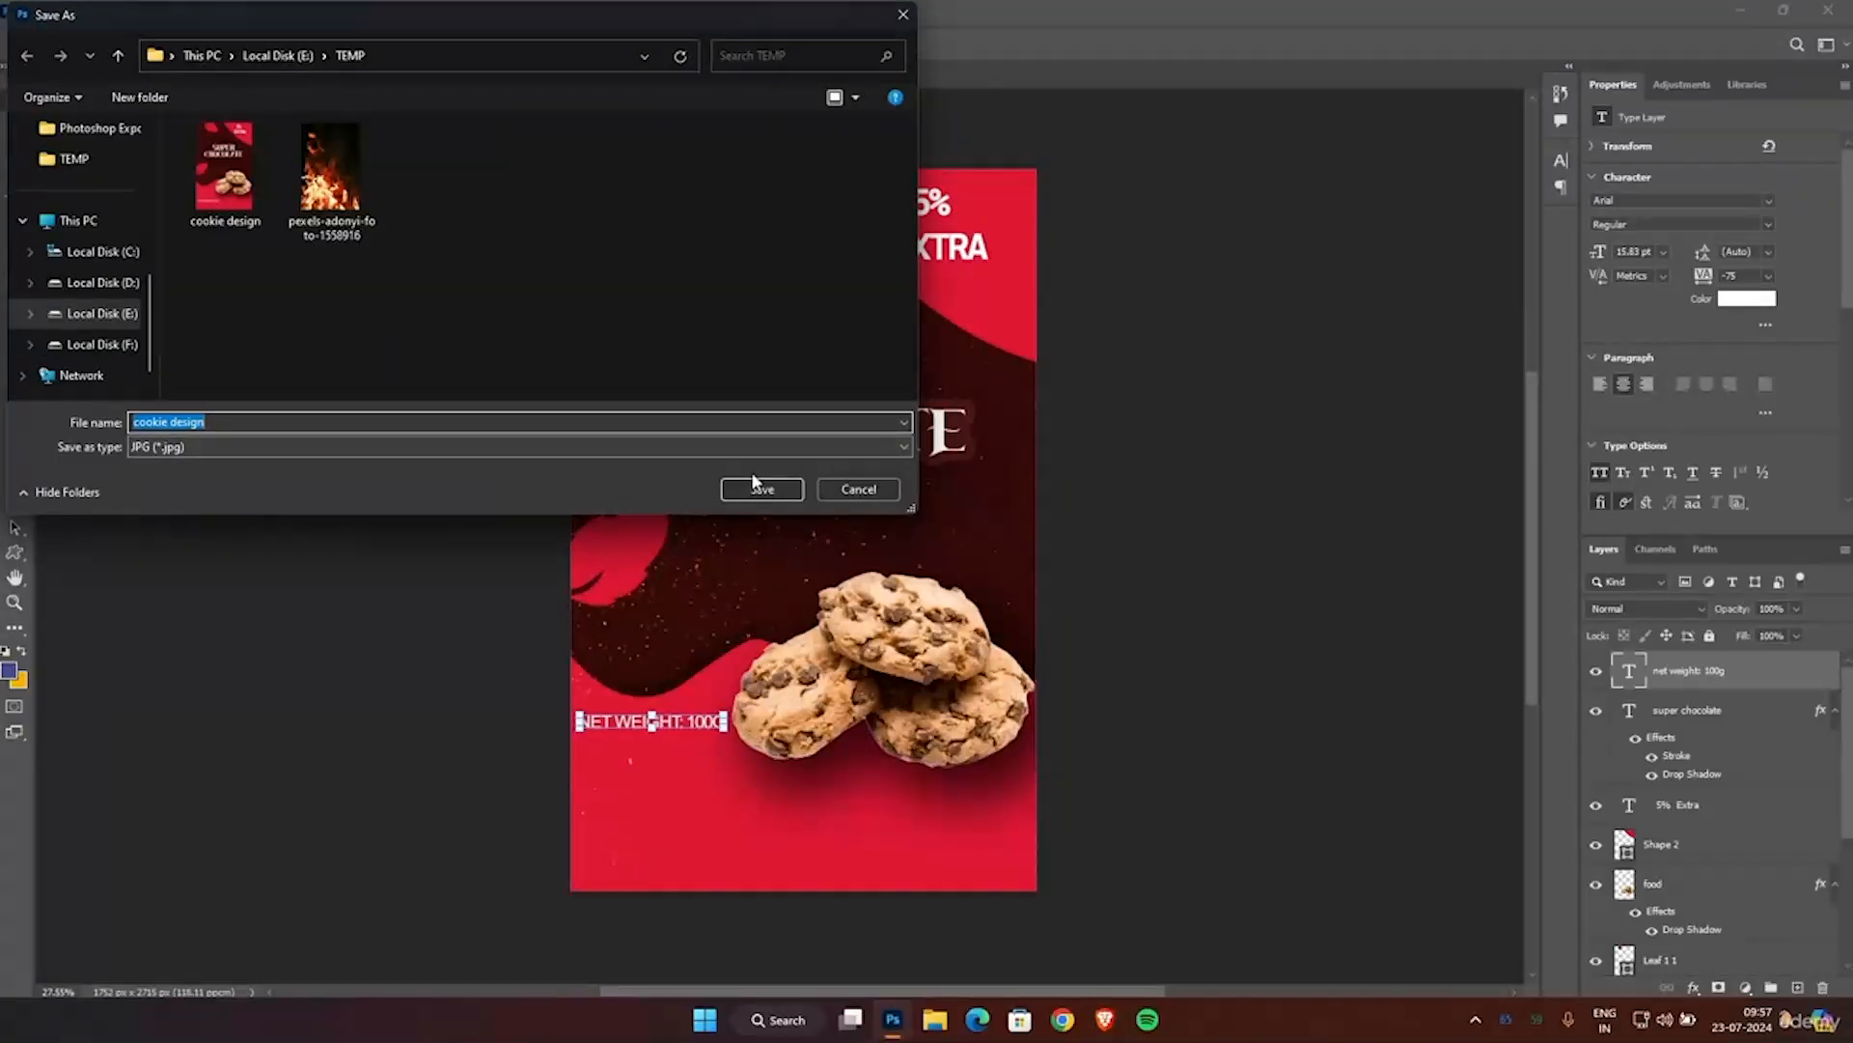
left_click(755, 487)
left_click(972, 508)
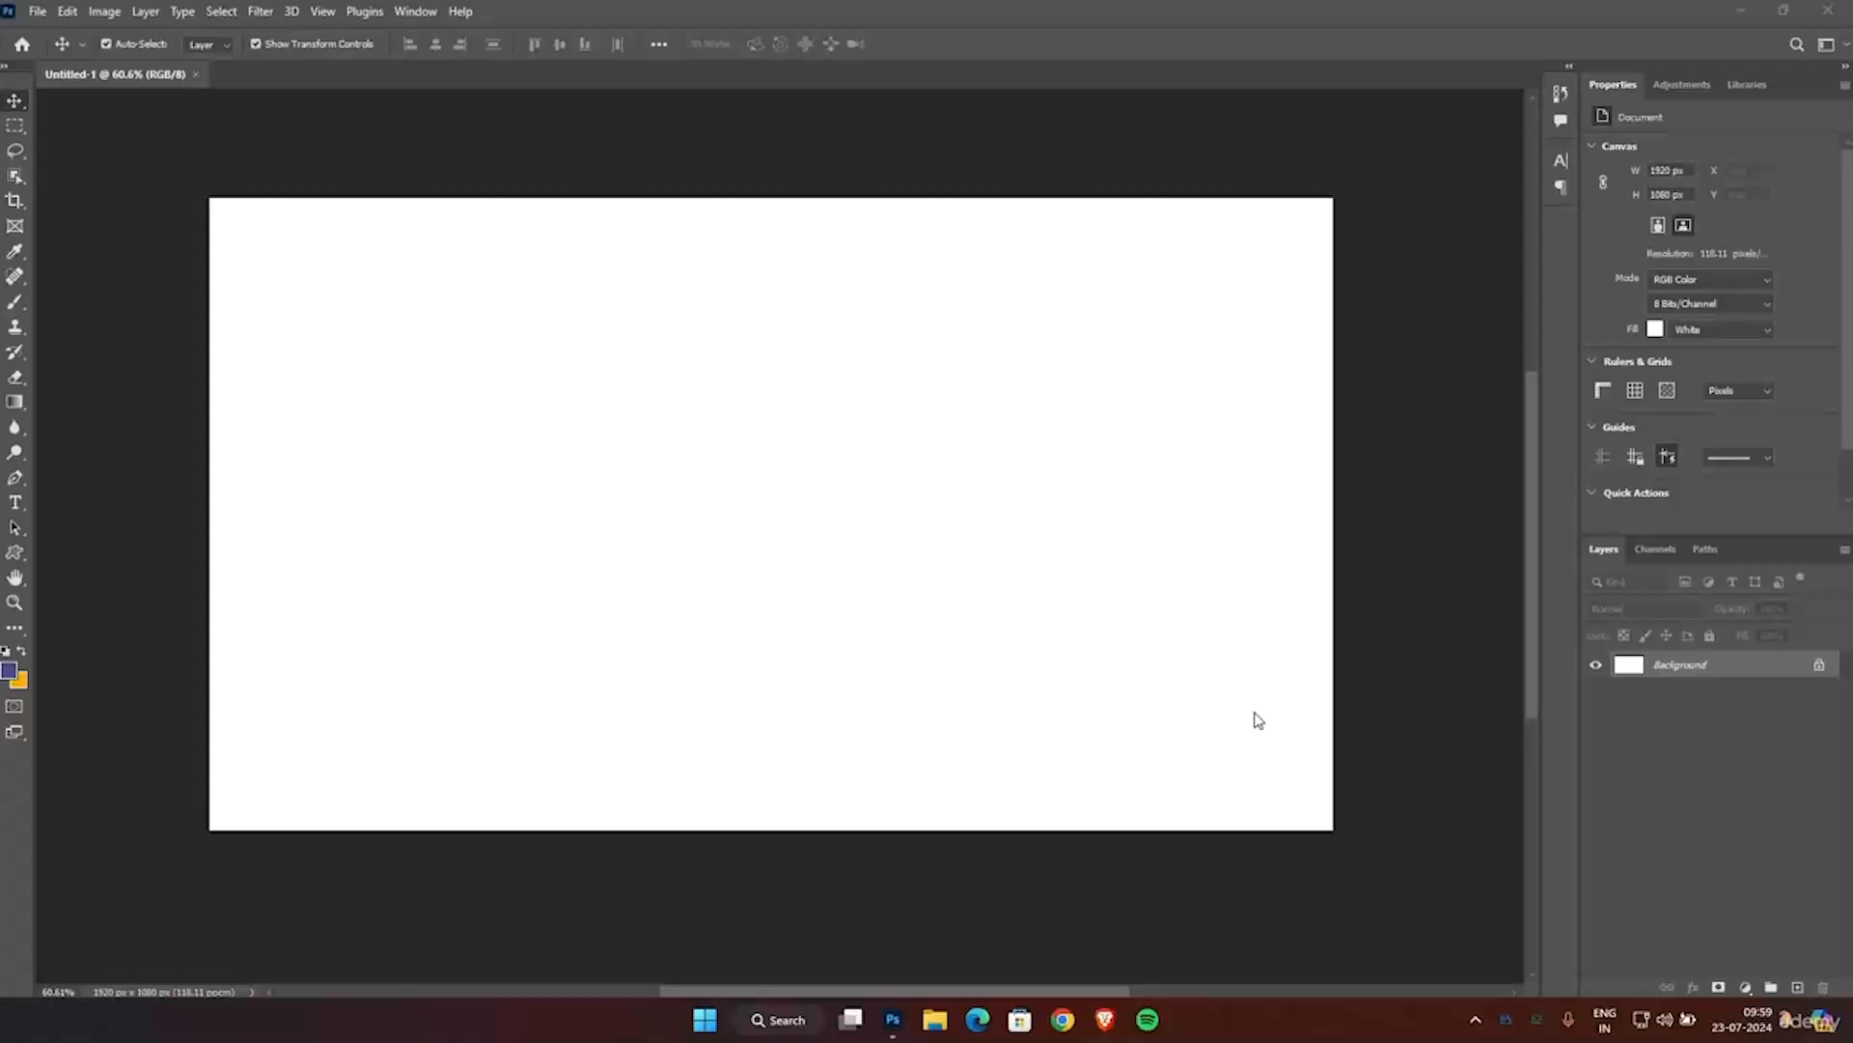
scroll(1259, 721, "down", 1)
scroll(1259, 721, "up", 2)
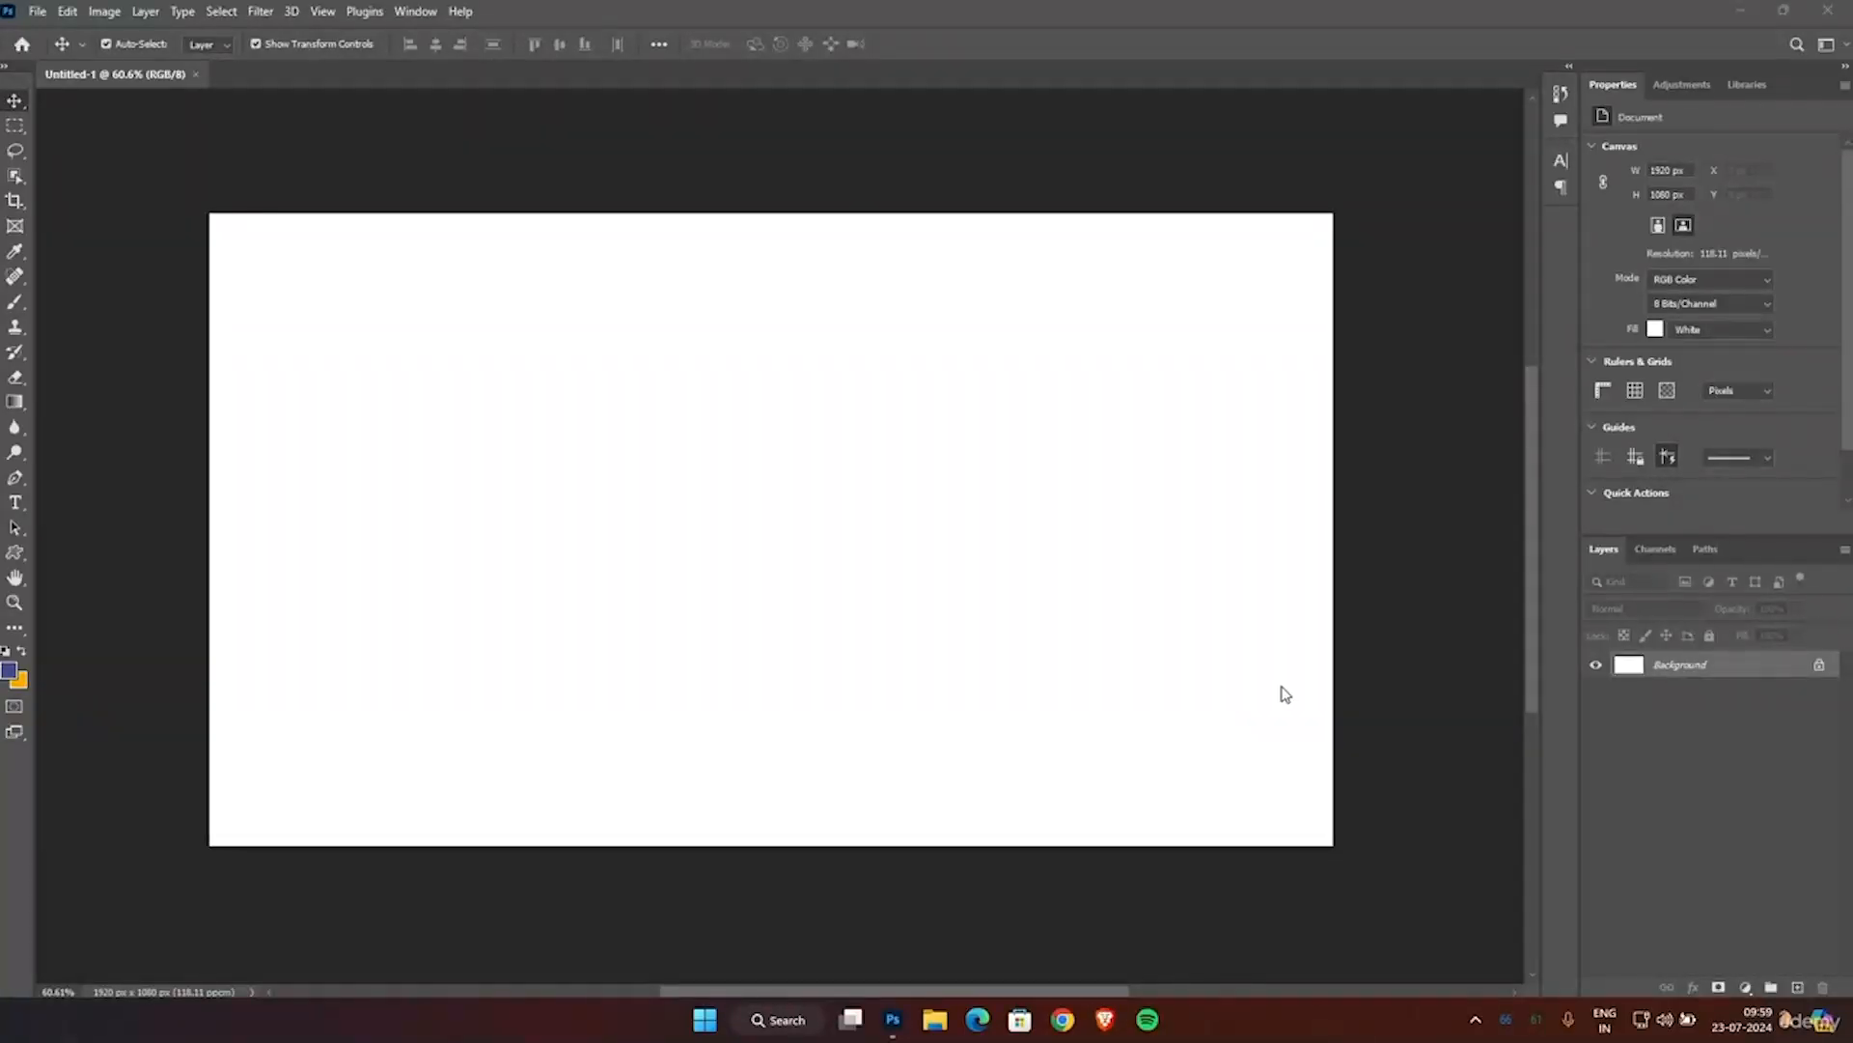
Open Mockup.png from the Photoshop Resources folder on drive E and close the blank Untitled-1 document.
left_click(37, 11)
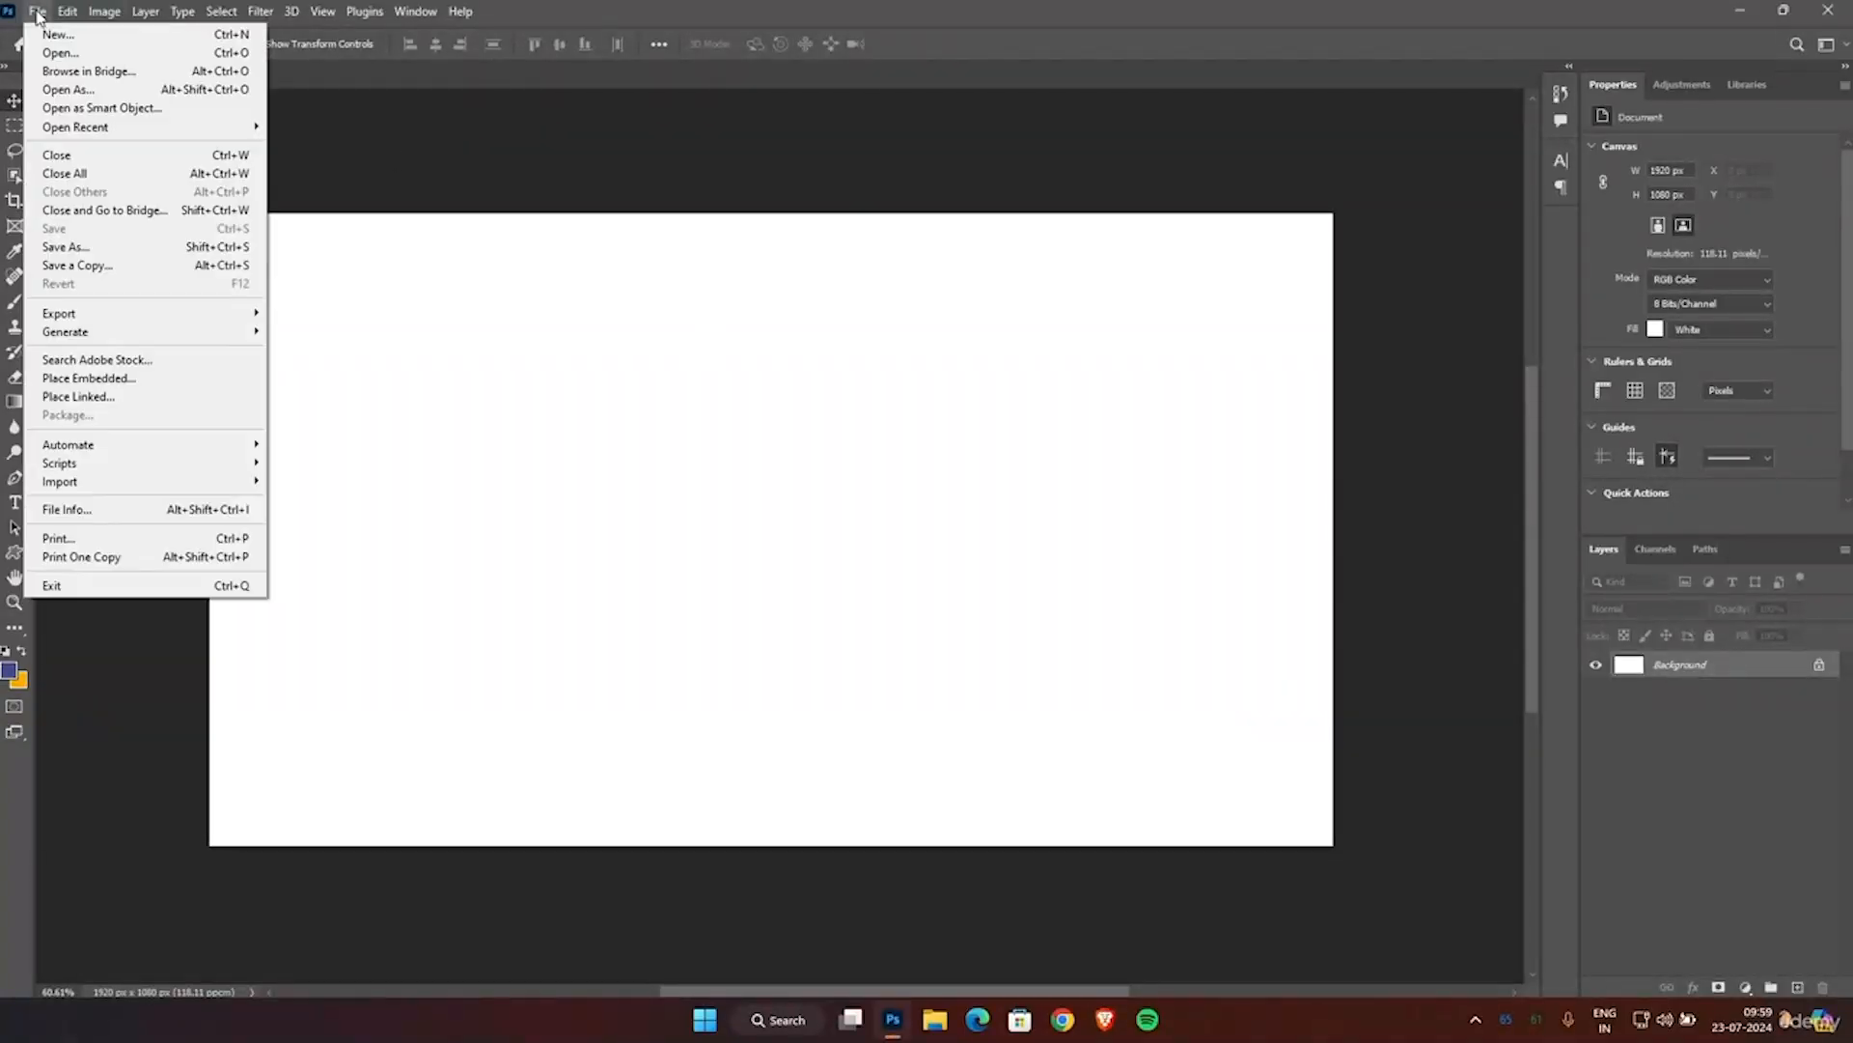
left_click(46, 90)
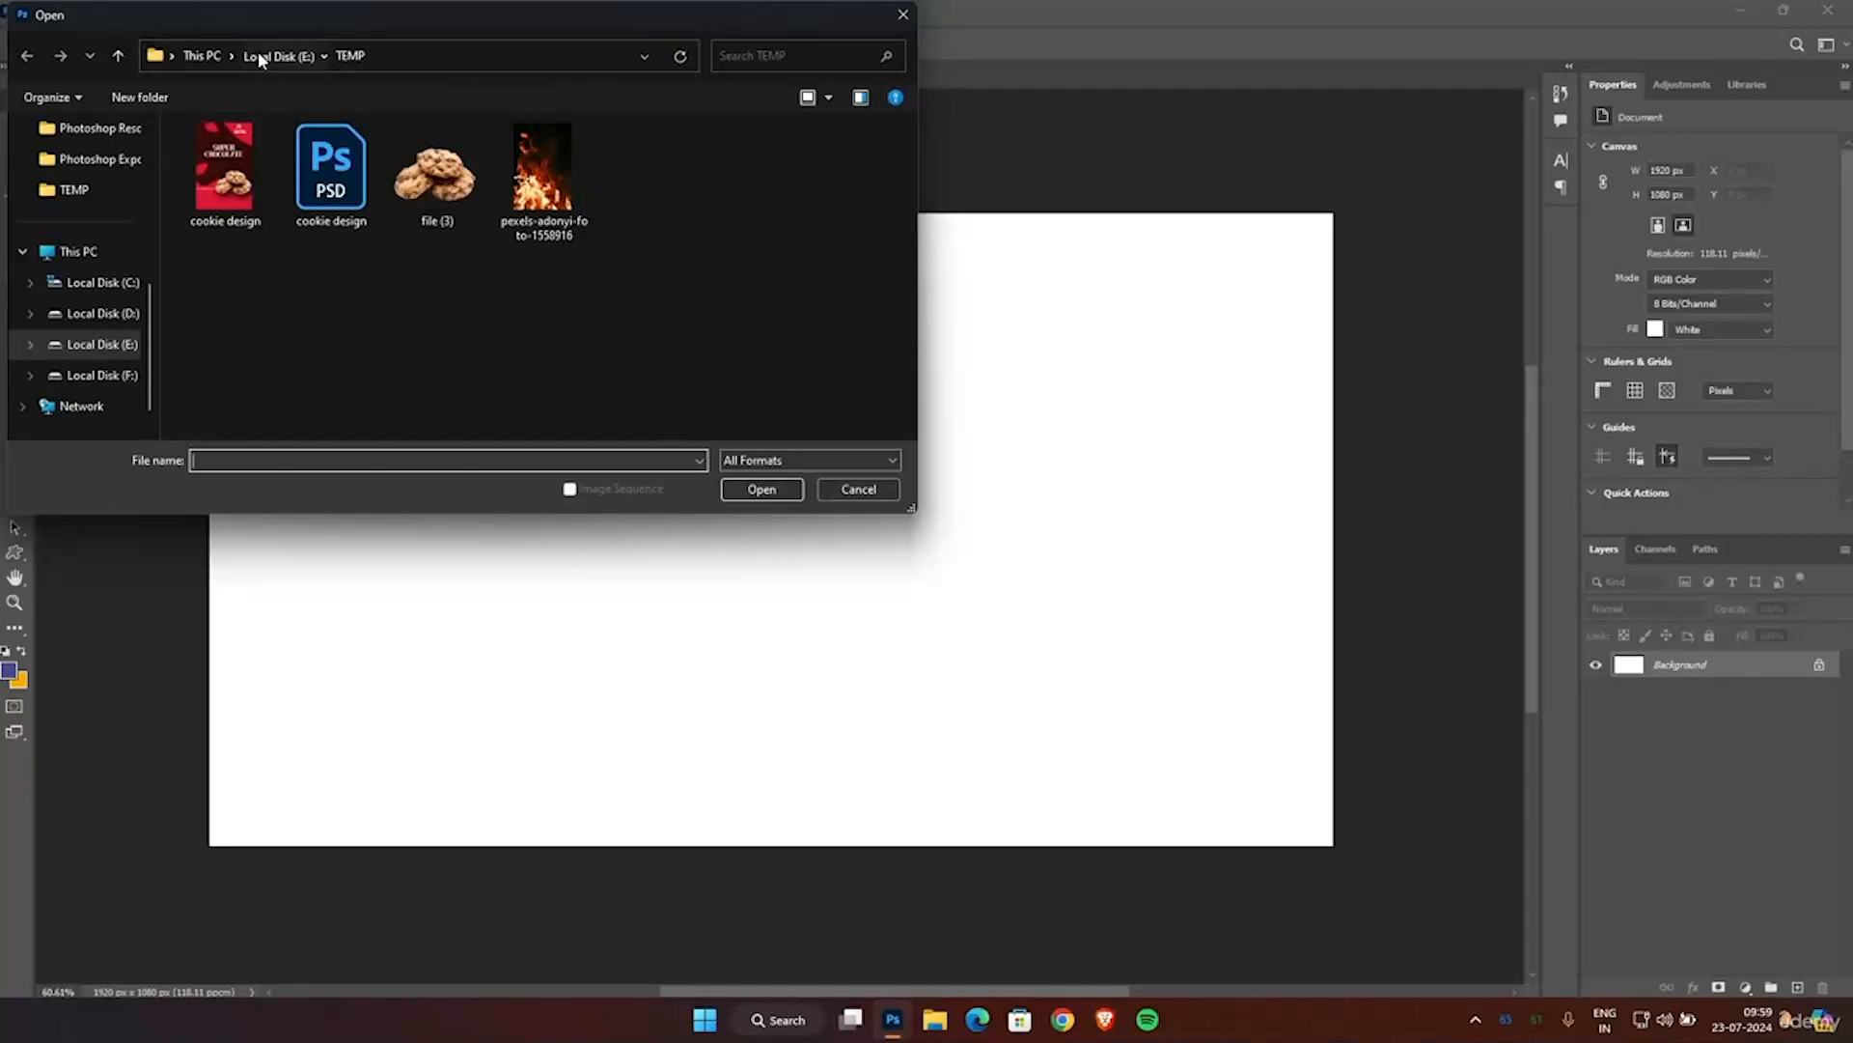
left_click(258, 55)
double_click(276, 203)
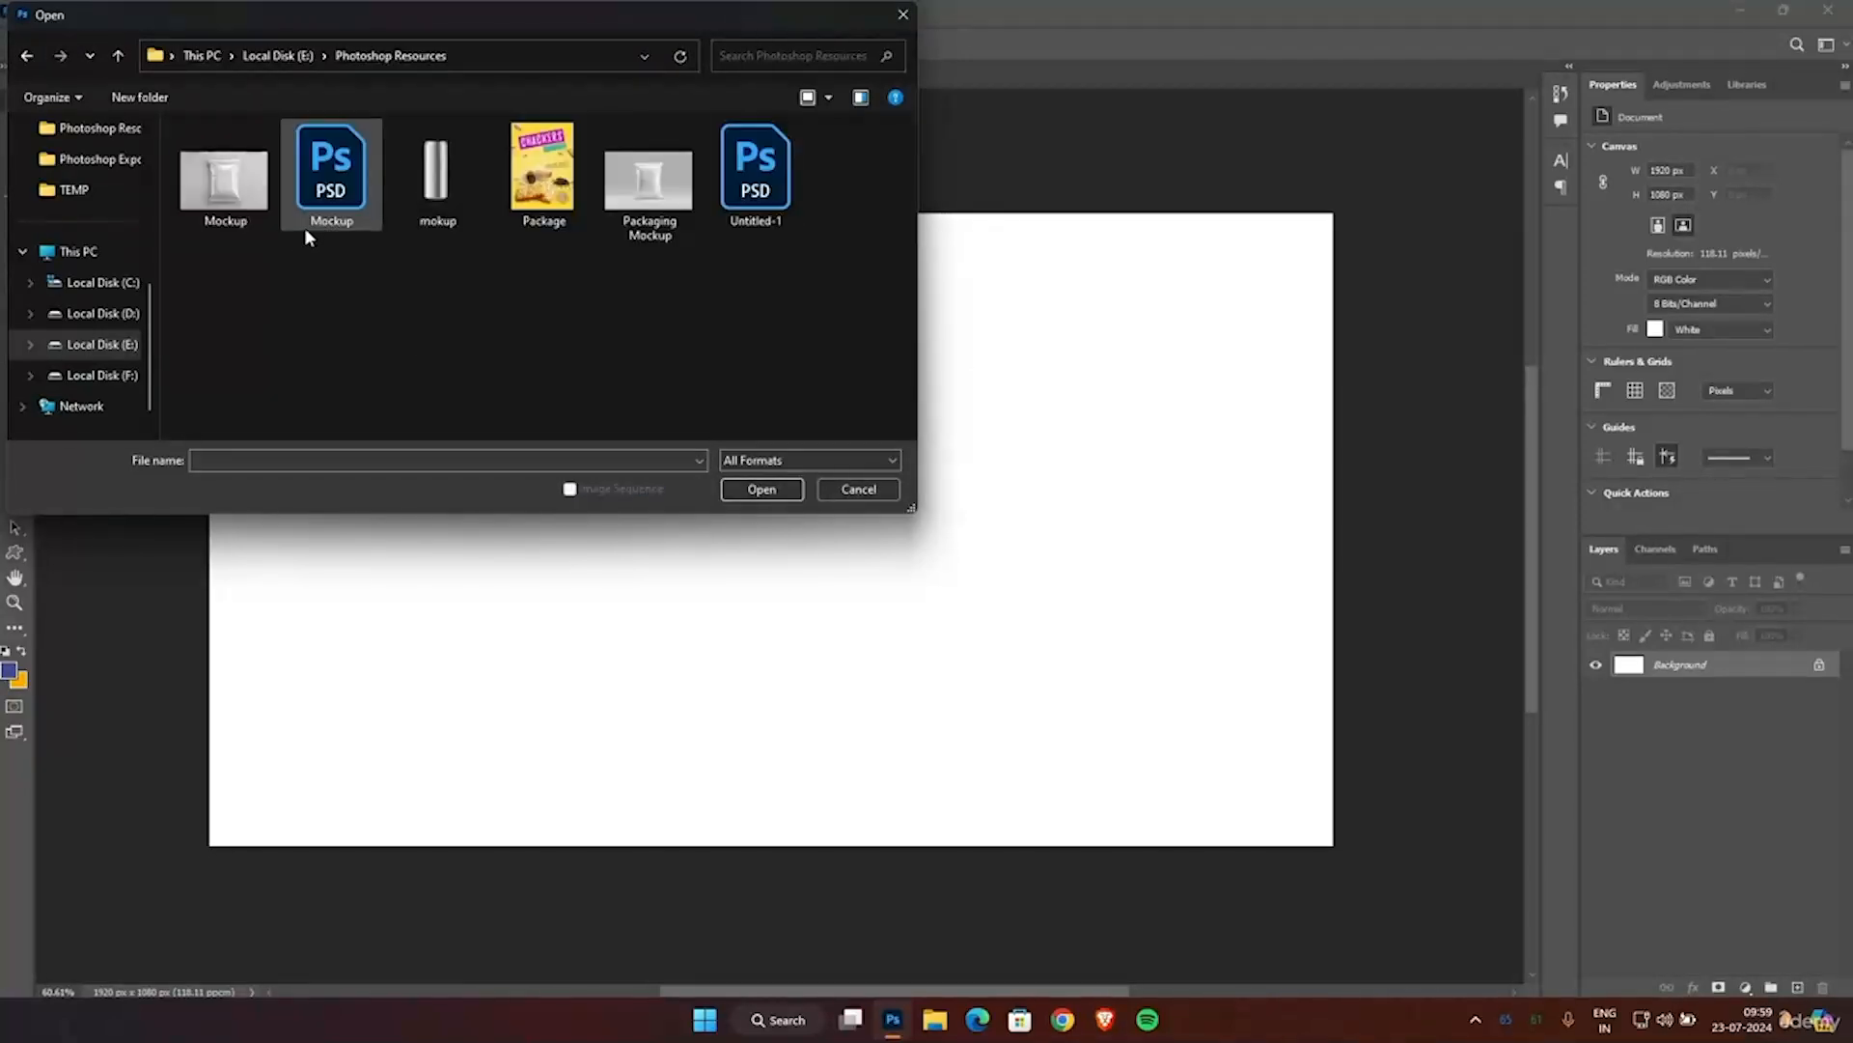
double_click(225, 188)
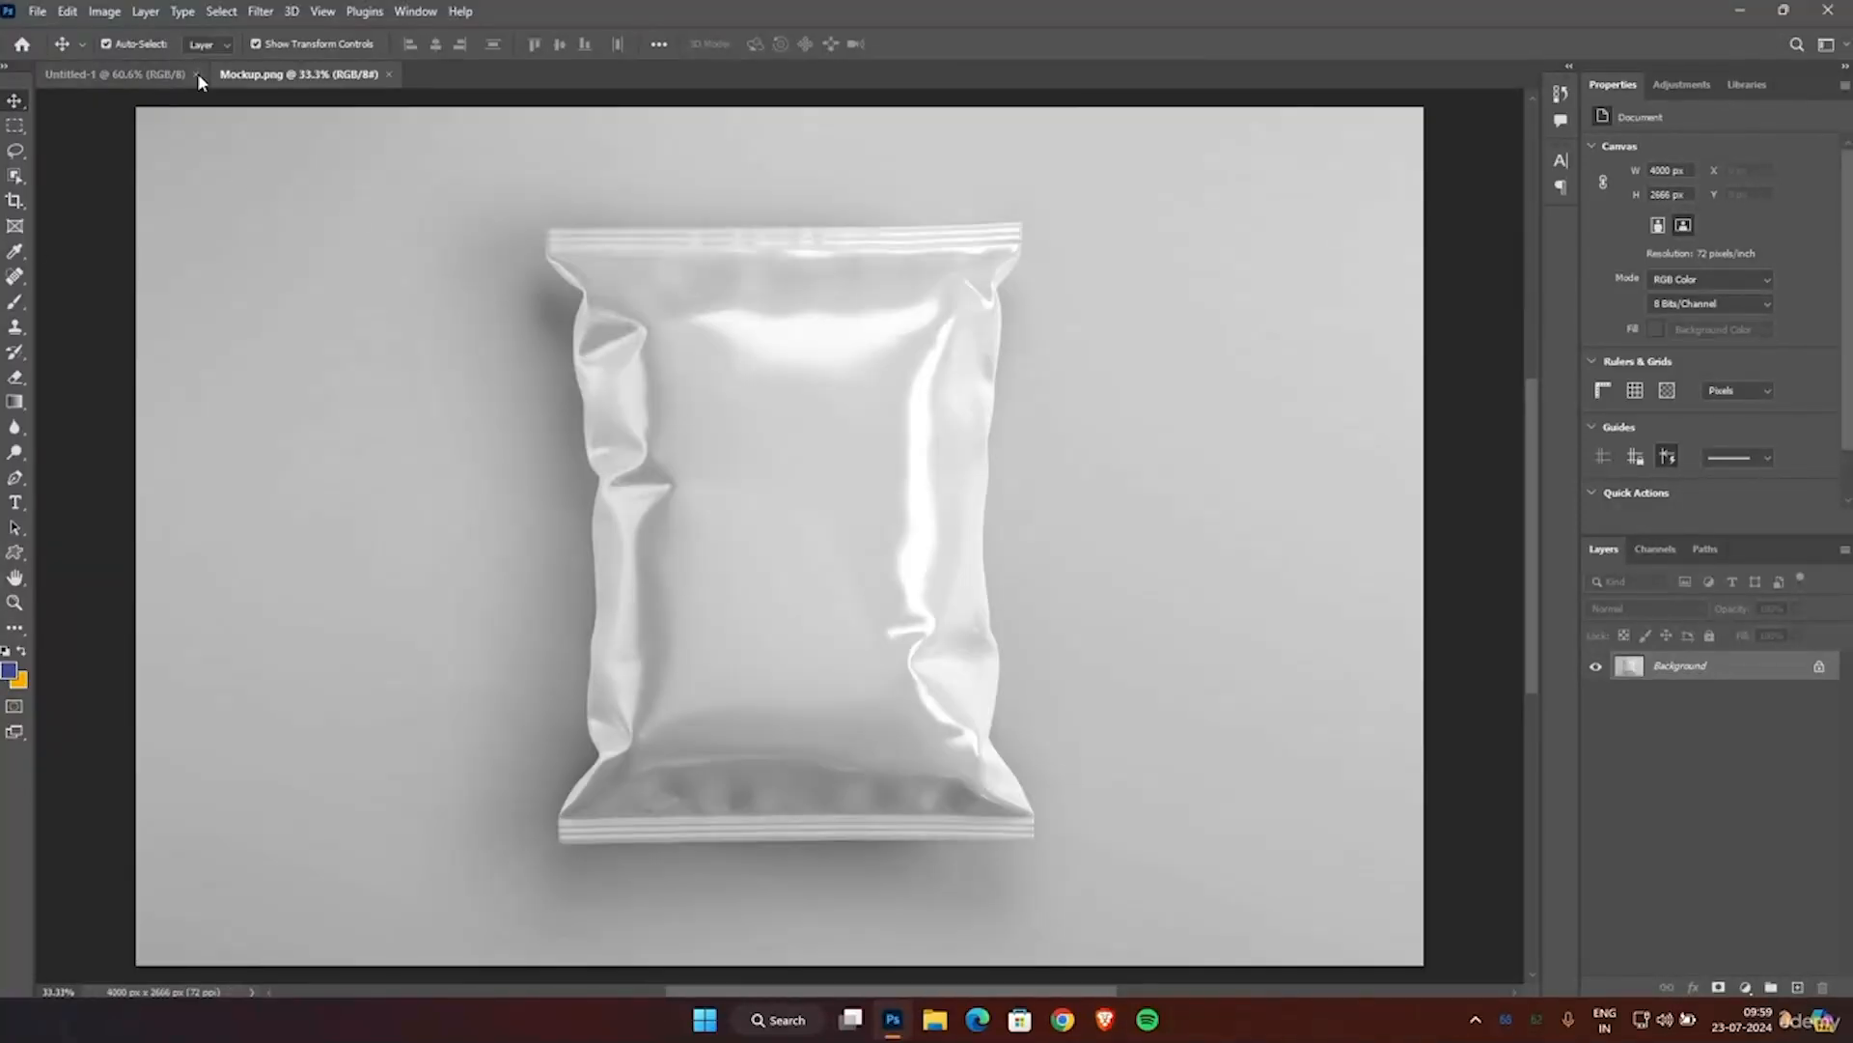
left_click(197, 74)
Select the blank pouch in the mockup image with the Subject selection command.
scroll(679, 504, "down", 1)
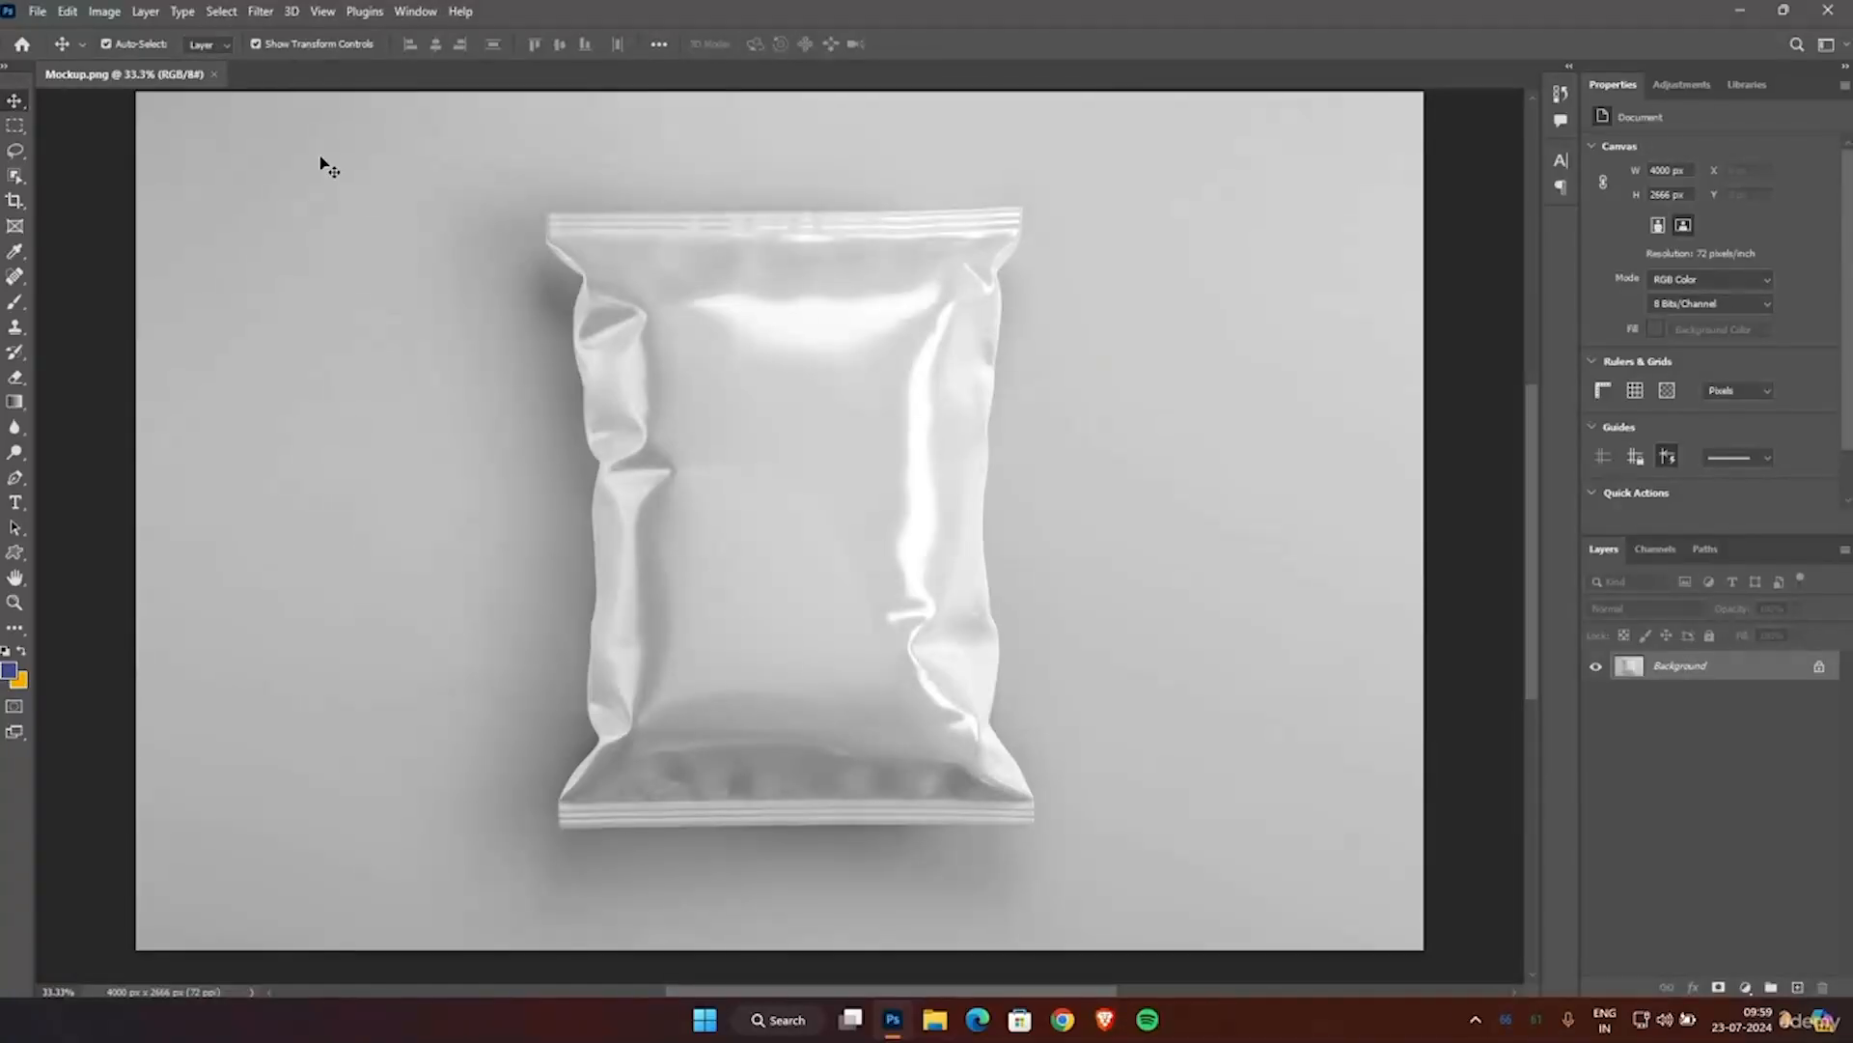
left_click(221, 14)
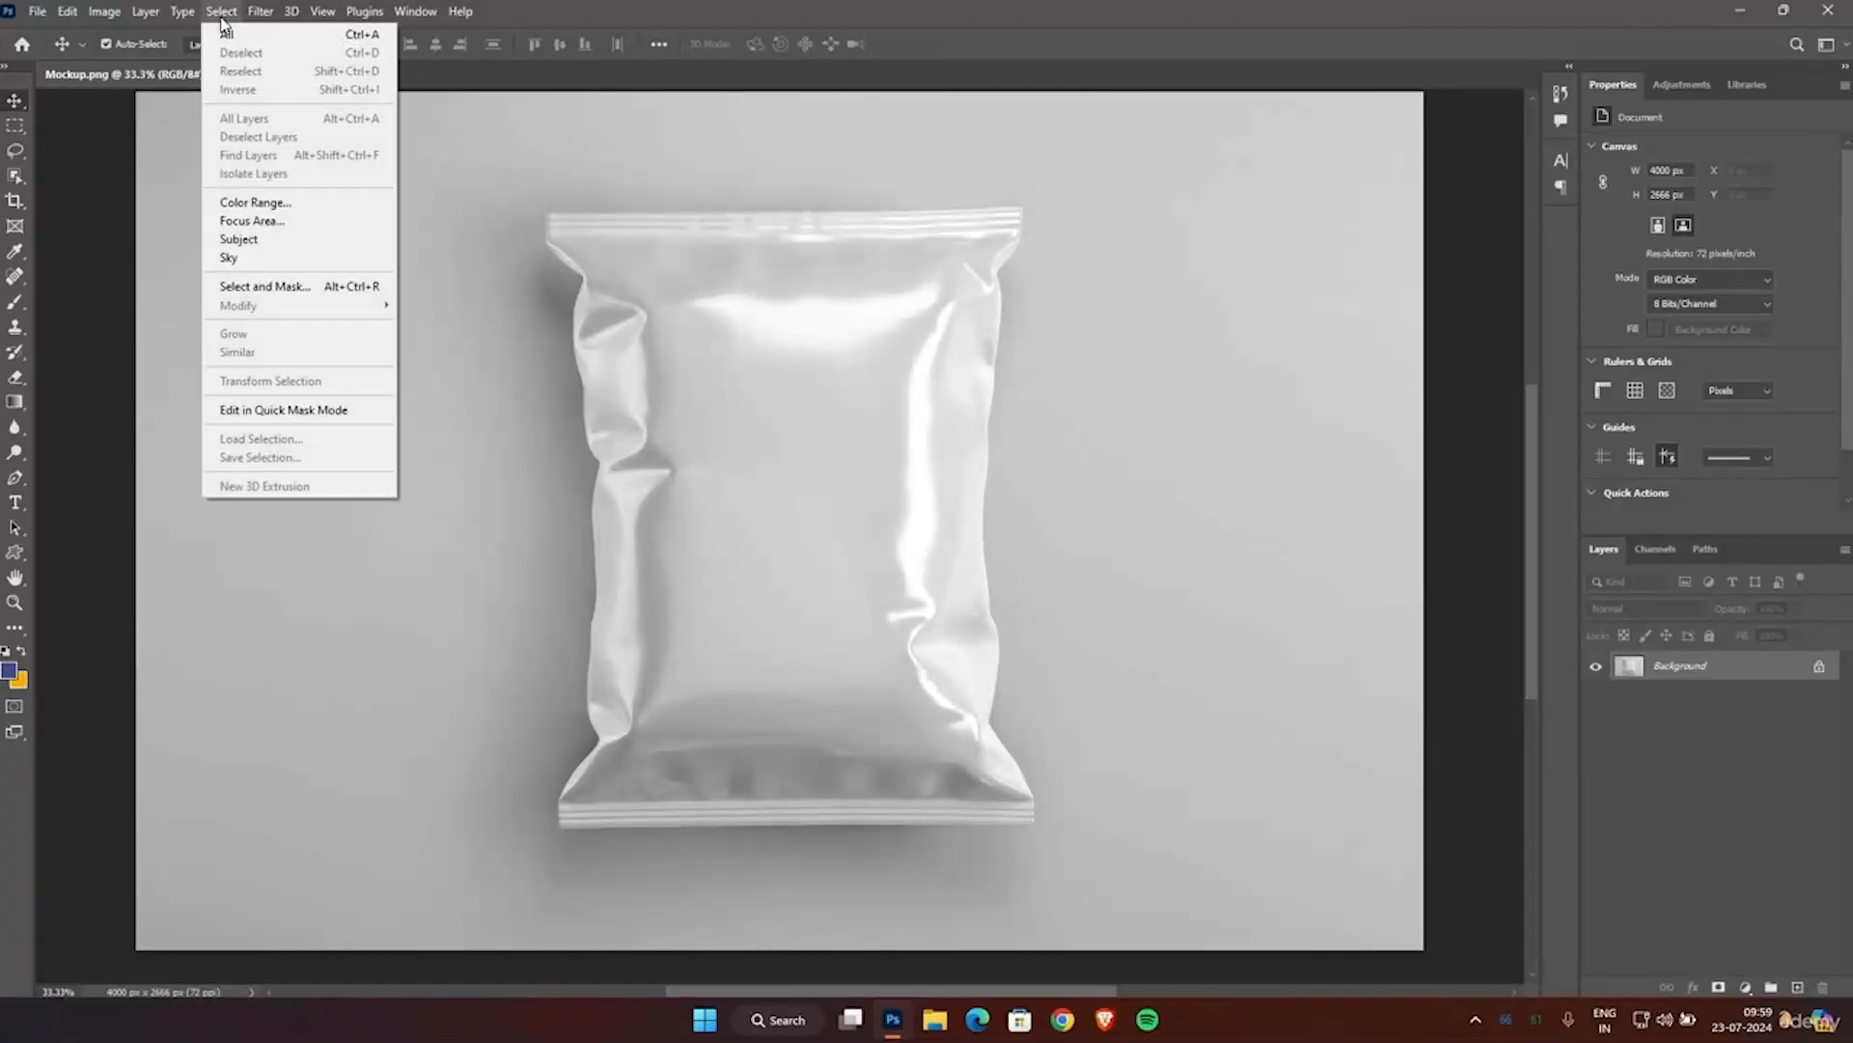
left_click(239, 240)
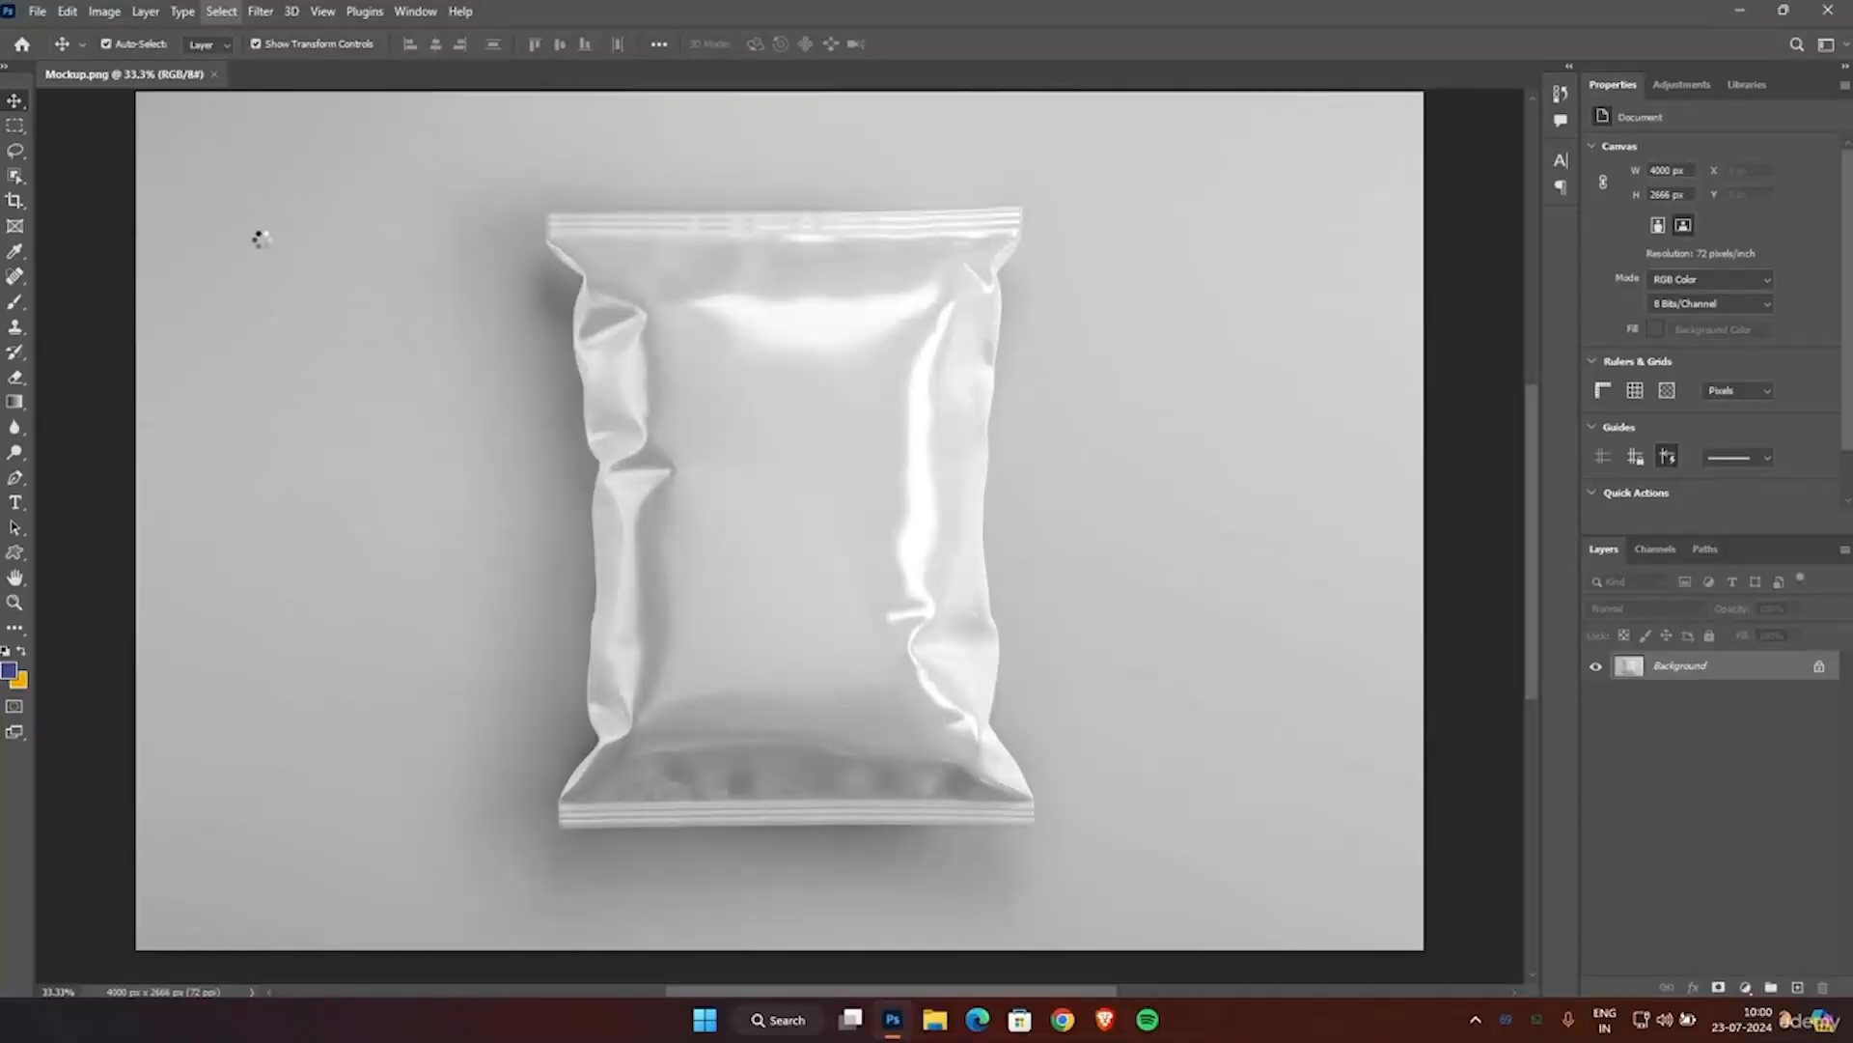
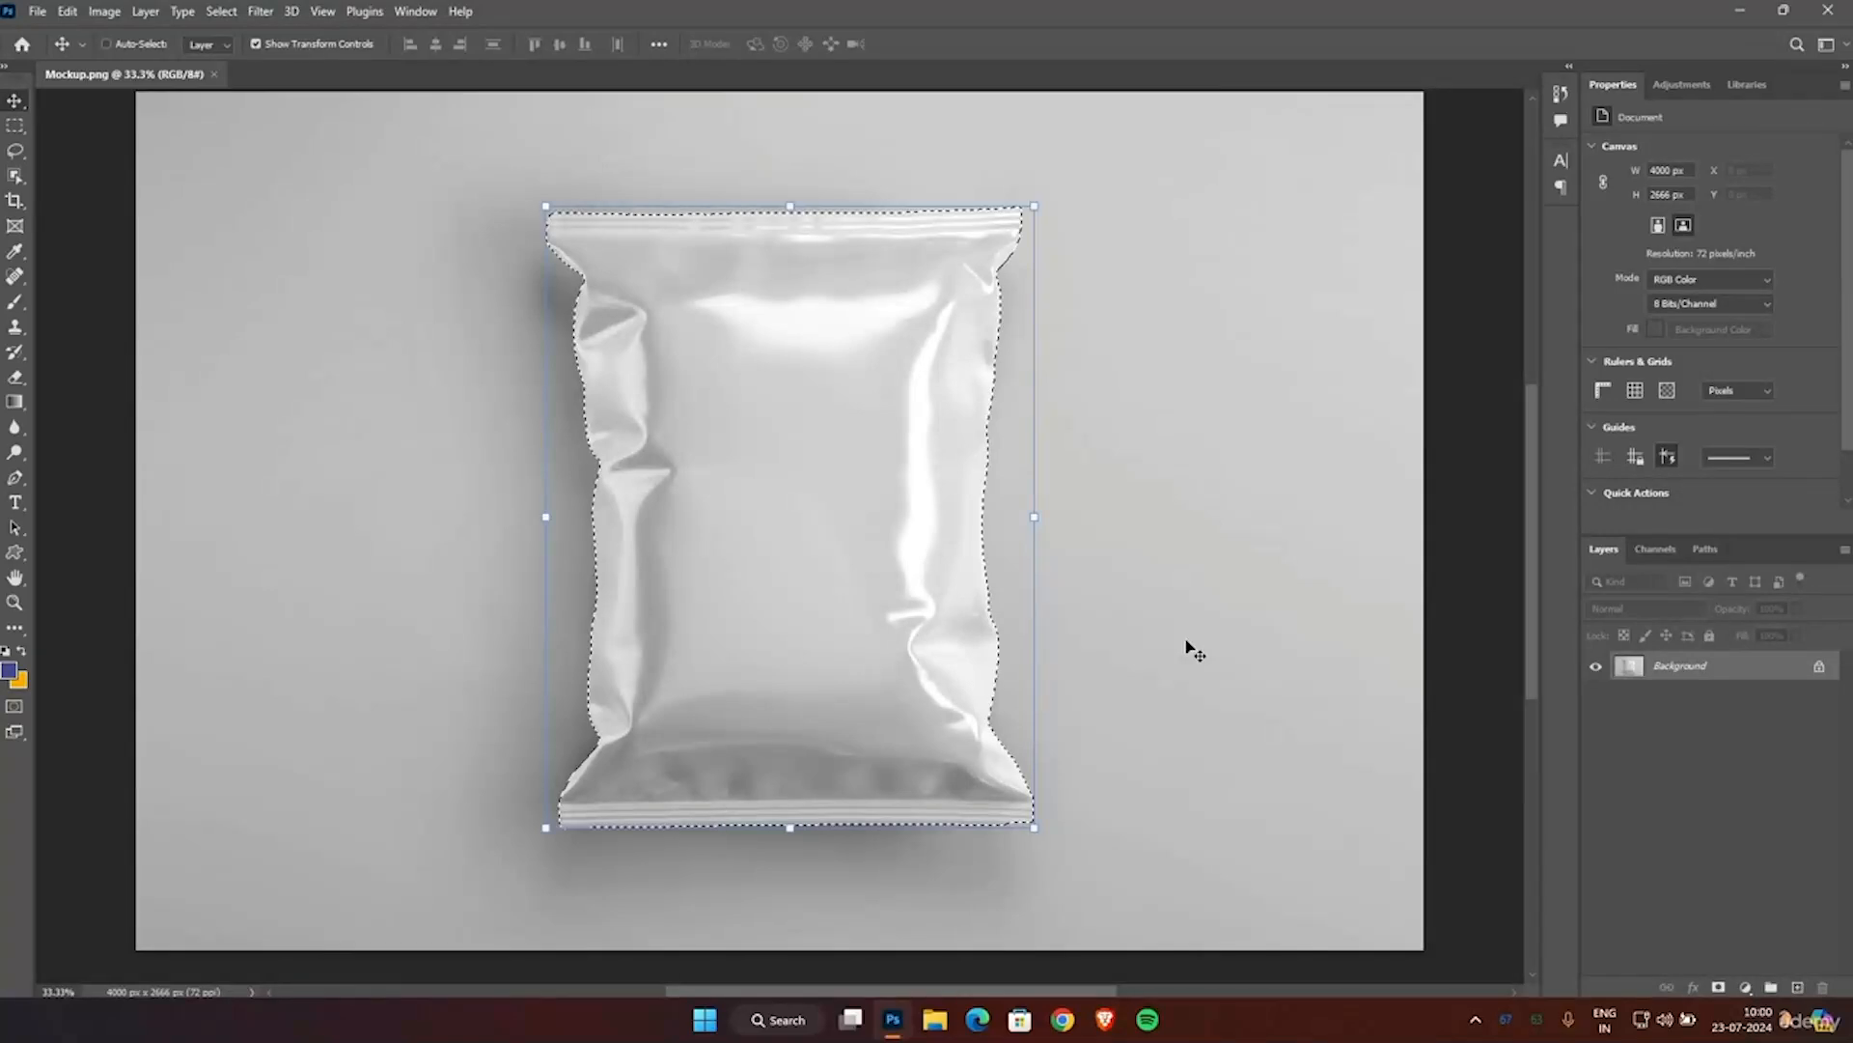
Copy the selected pouch onto four stacked layers above the background and make the lowest copy, Layer 1, active.
key("ctrl+j")
key("ctrl+j")
key("ctrl+j")
key("ctrl+j")
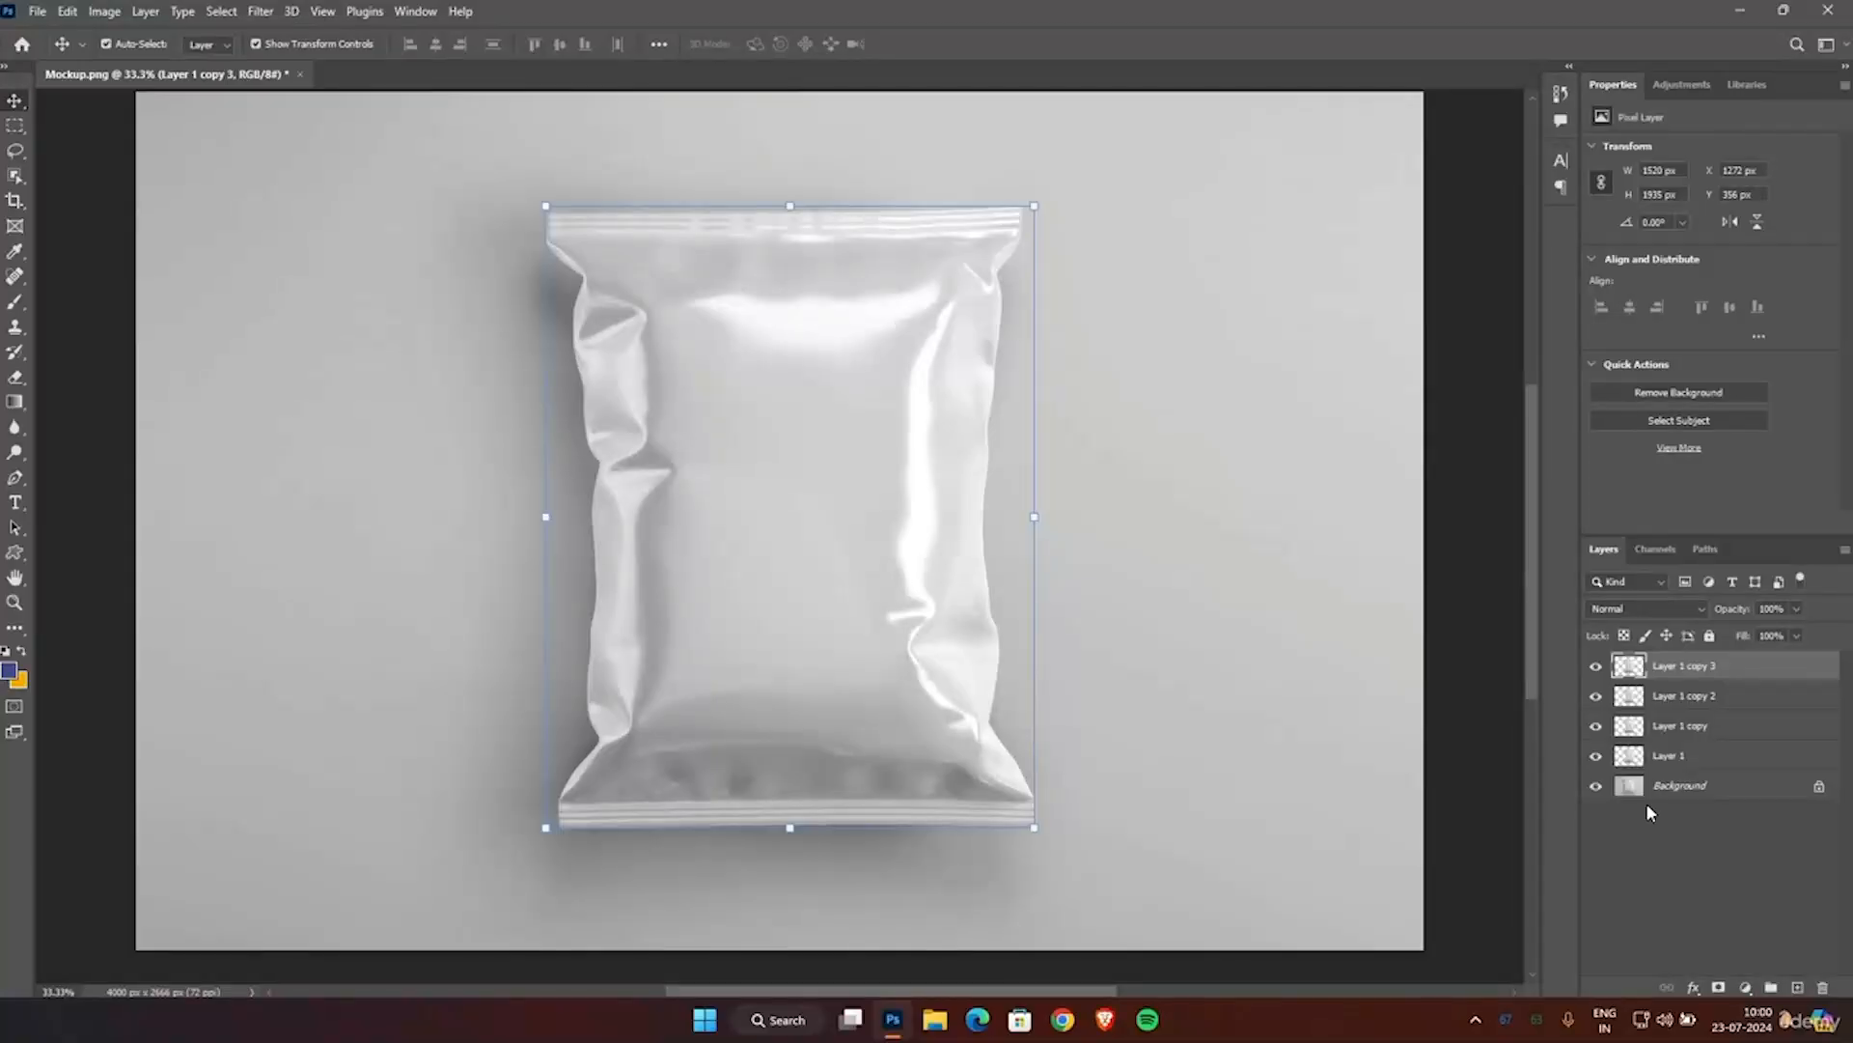
left_click(1673, 848)
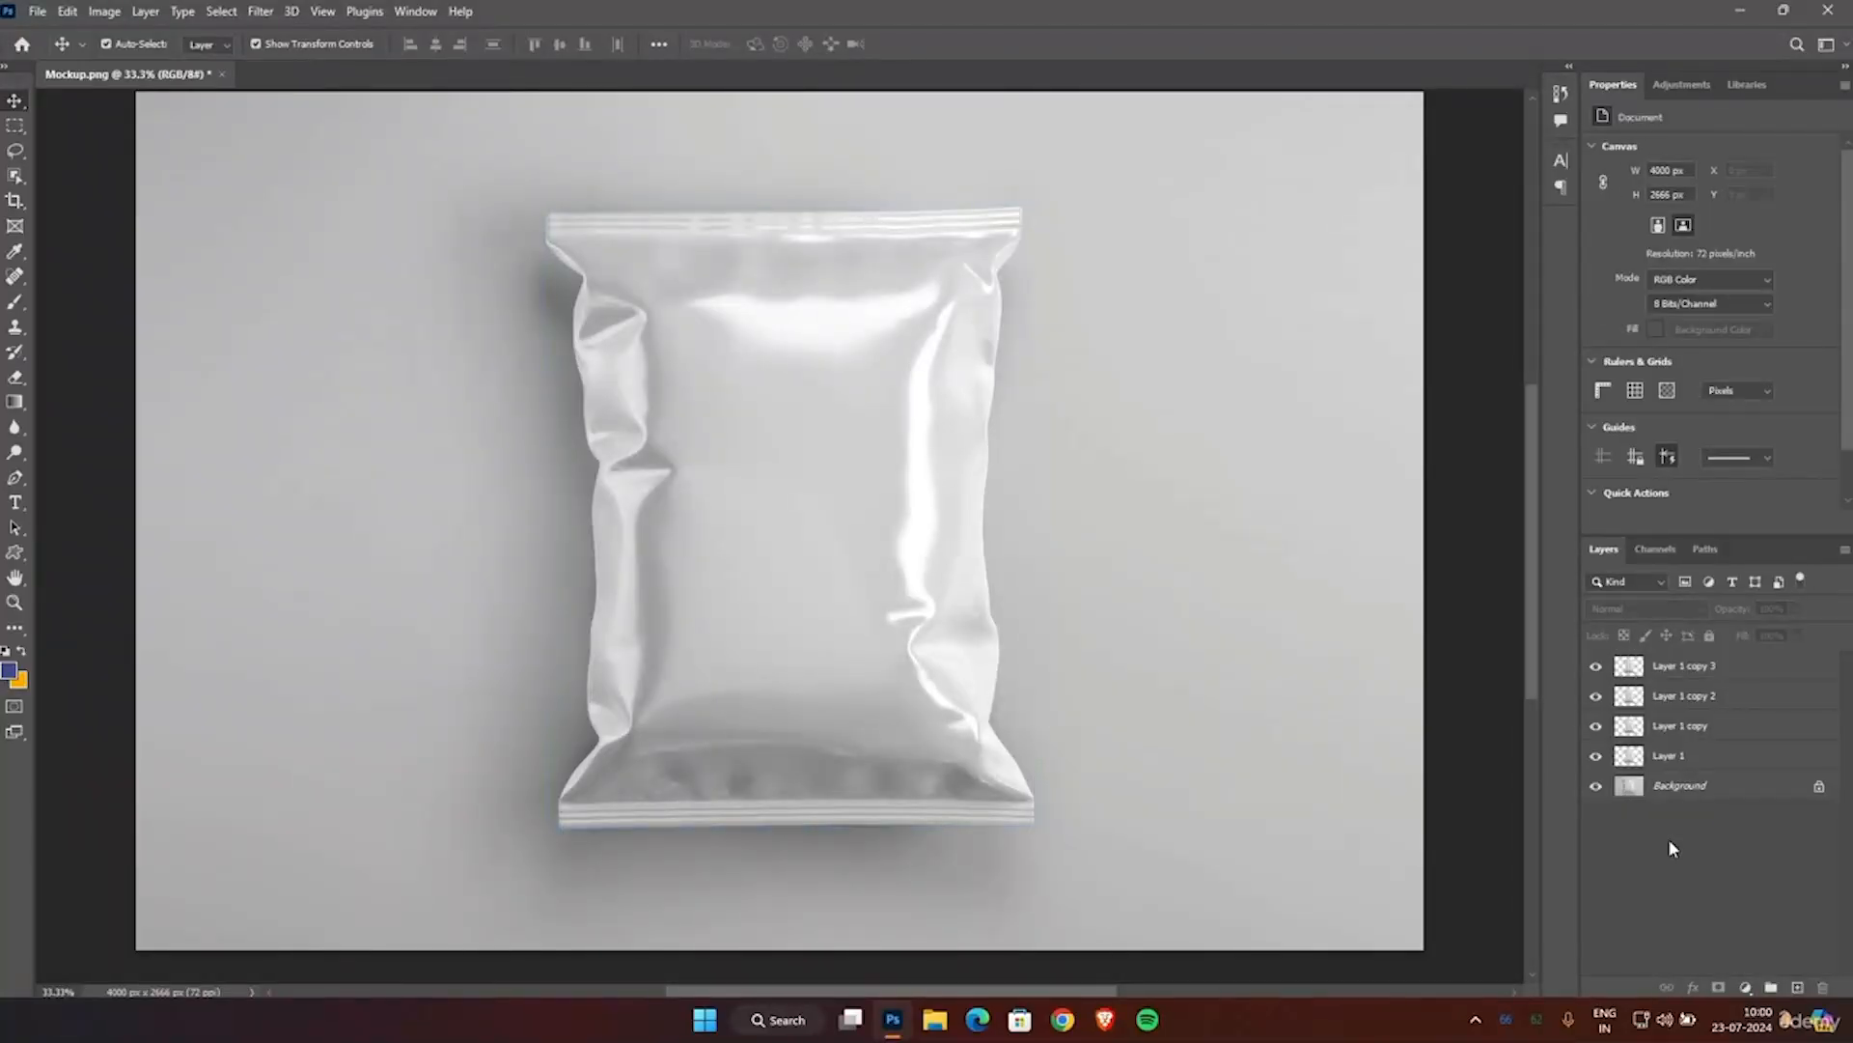
left_click(1662, 757)
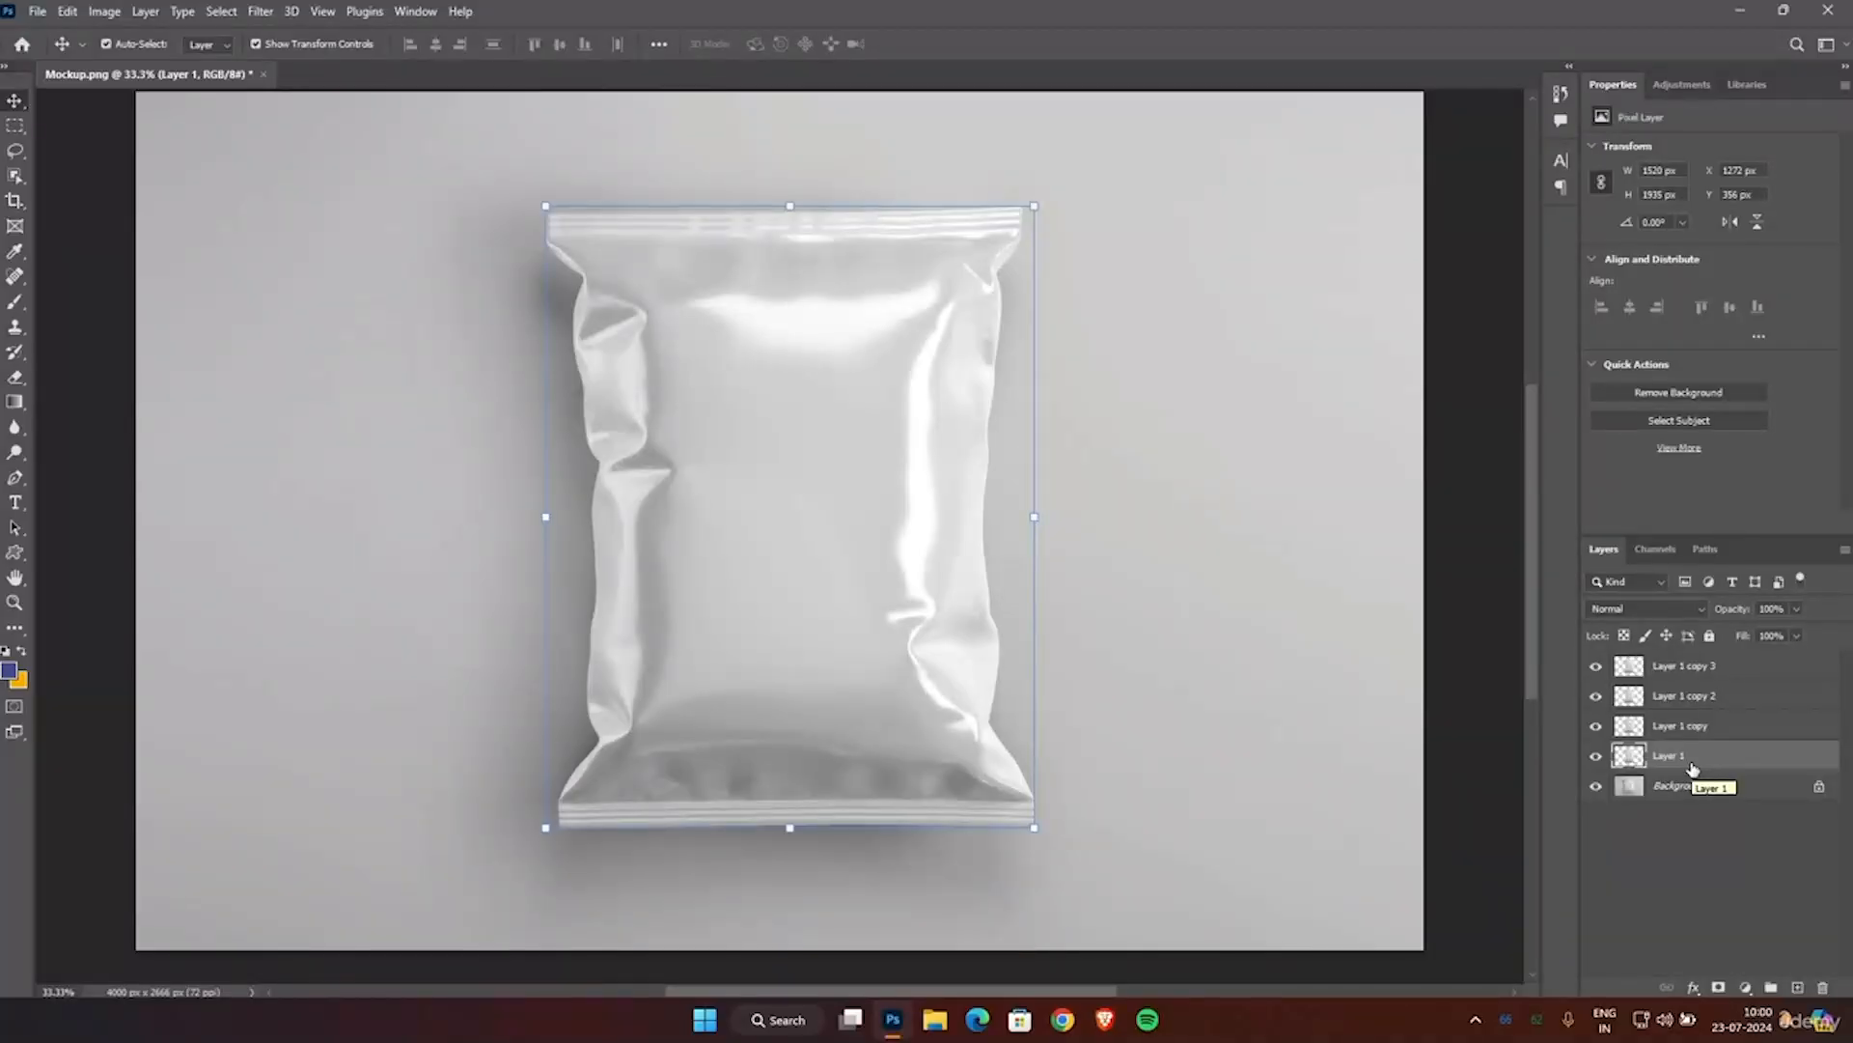
Open the image cookie design.jpg from the TEMP folder on drive E.
left_click(37, 12)
left_click(58, 53)
left_click(276, 55)
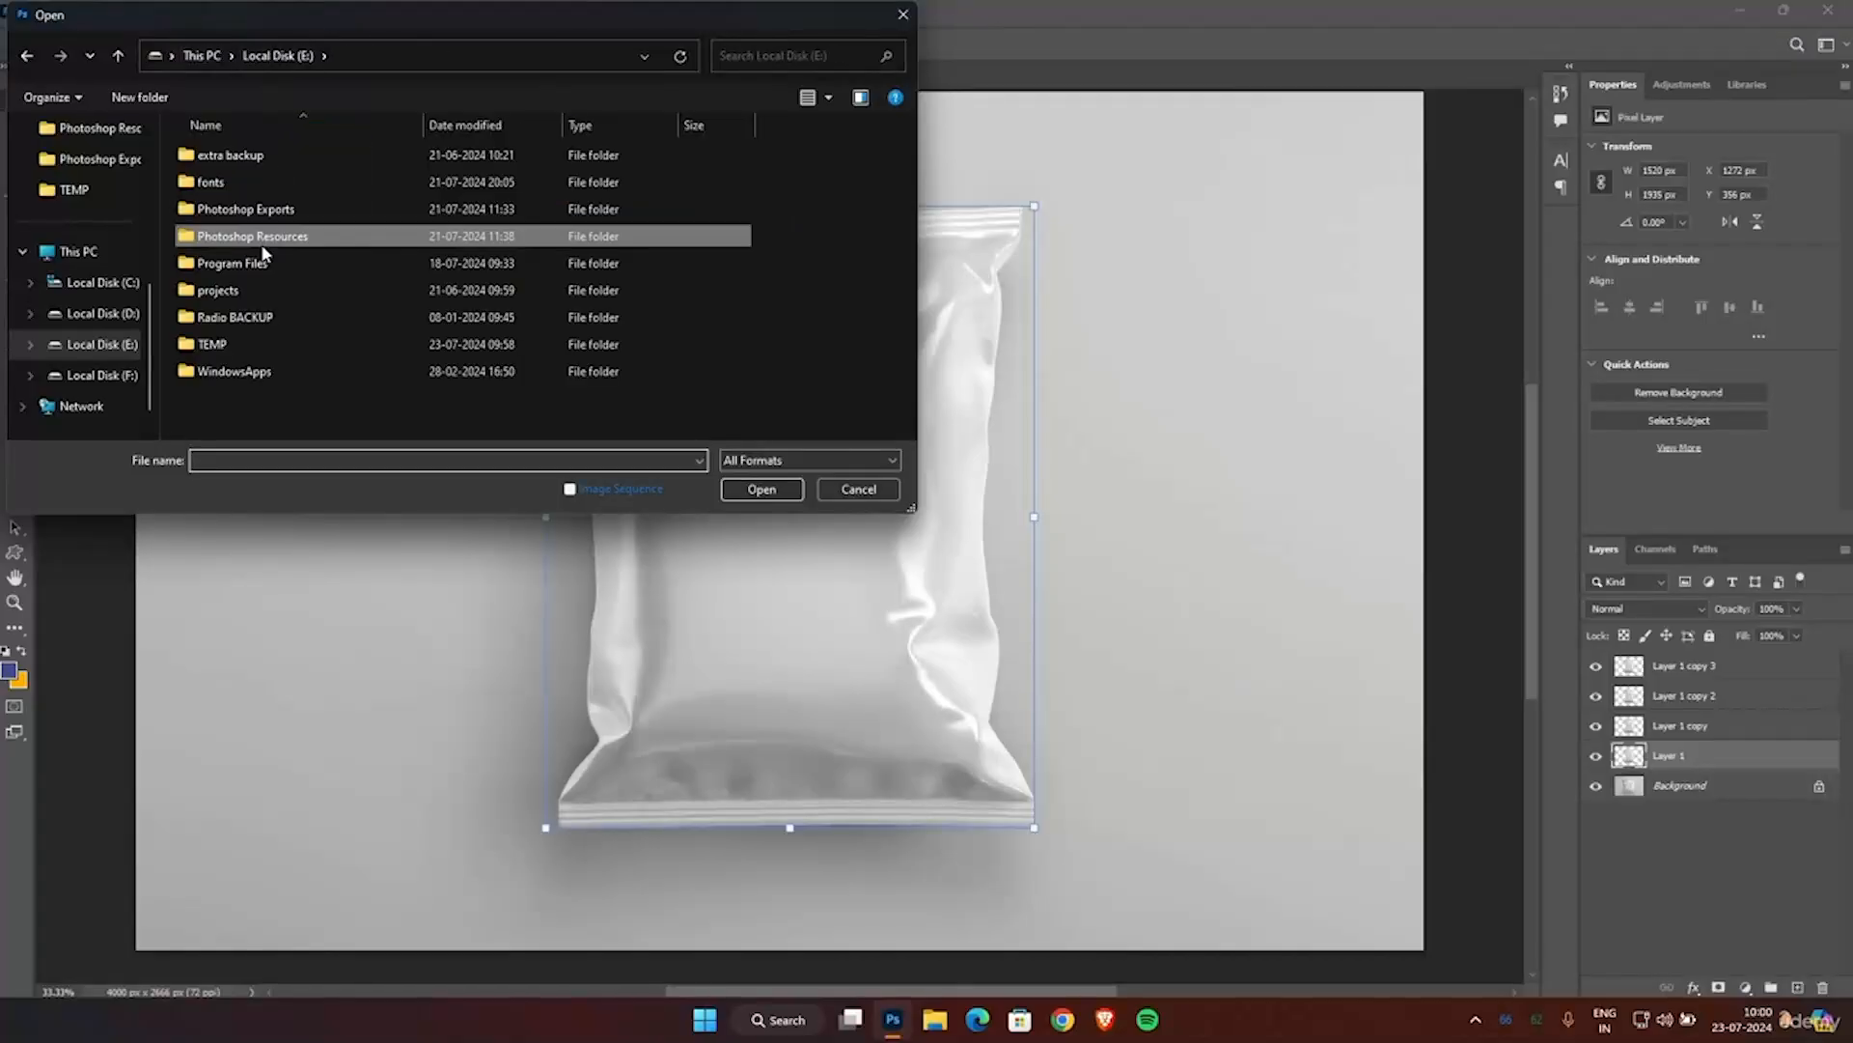
double_click(227, 345)
double_click(223, 201)
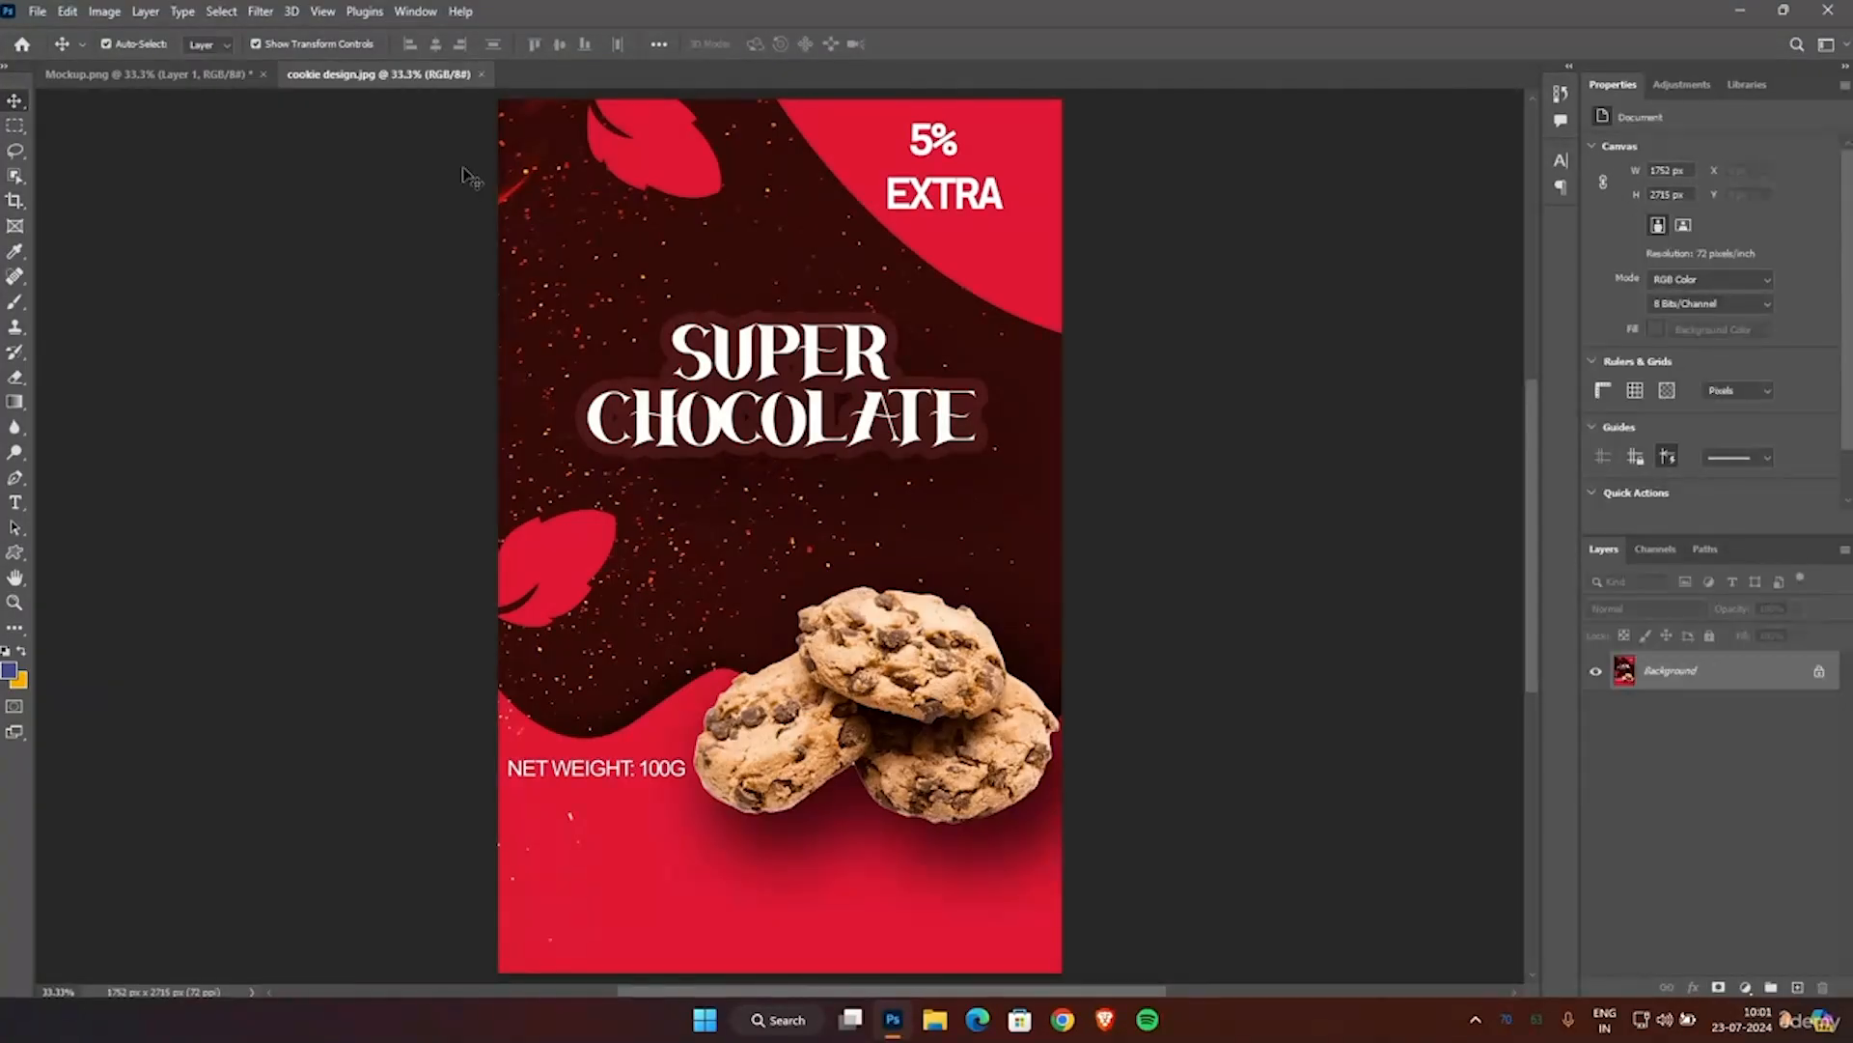
left_click_drag(676, 263, 224, 117)
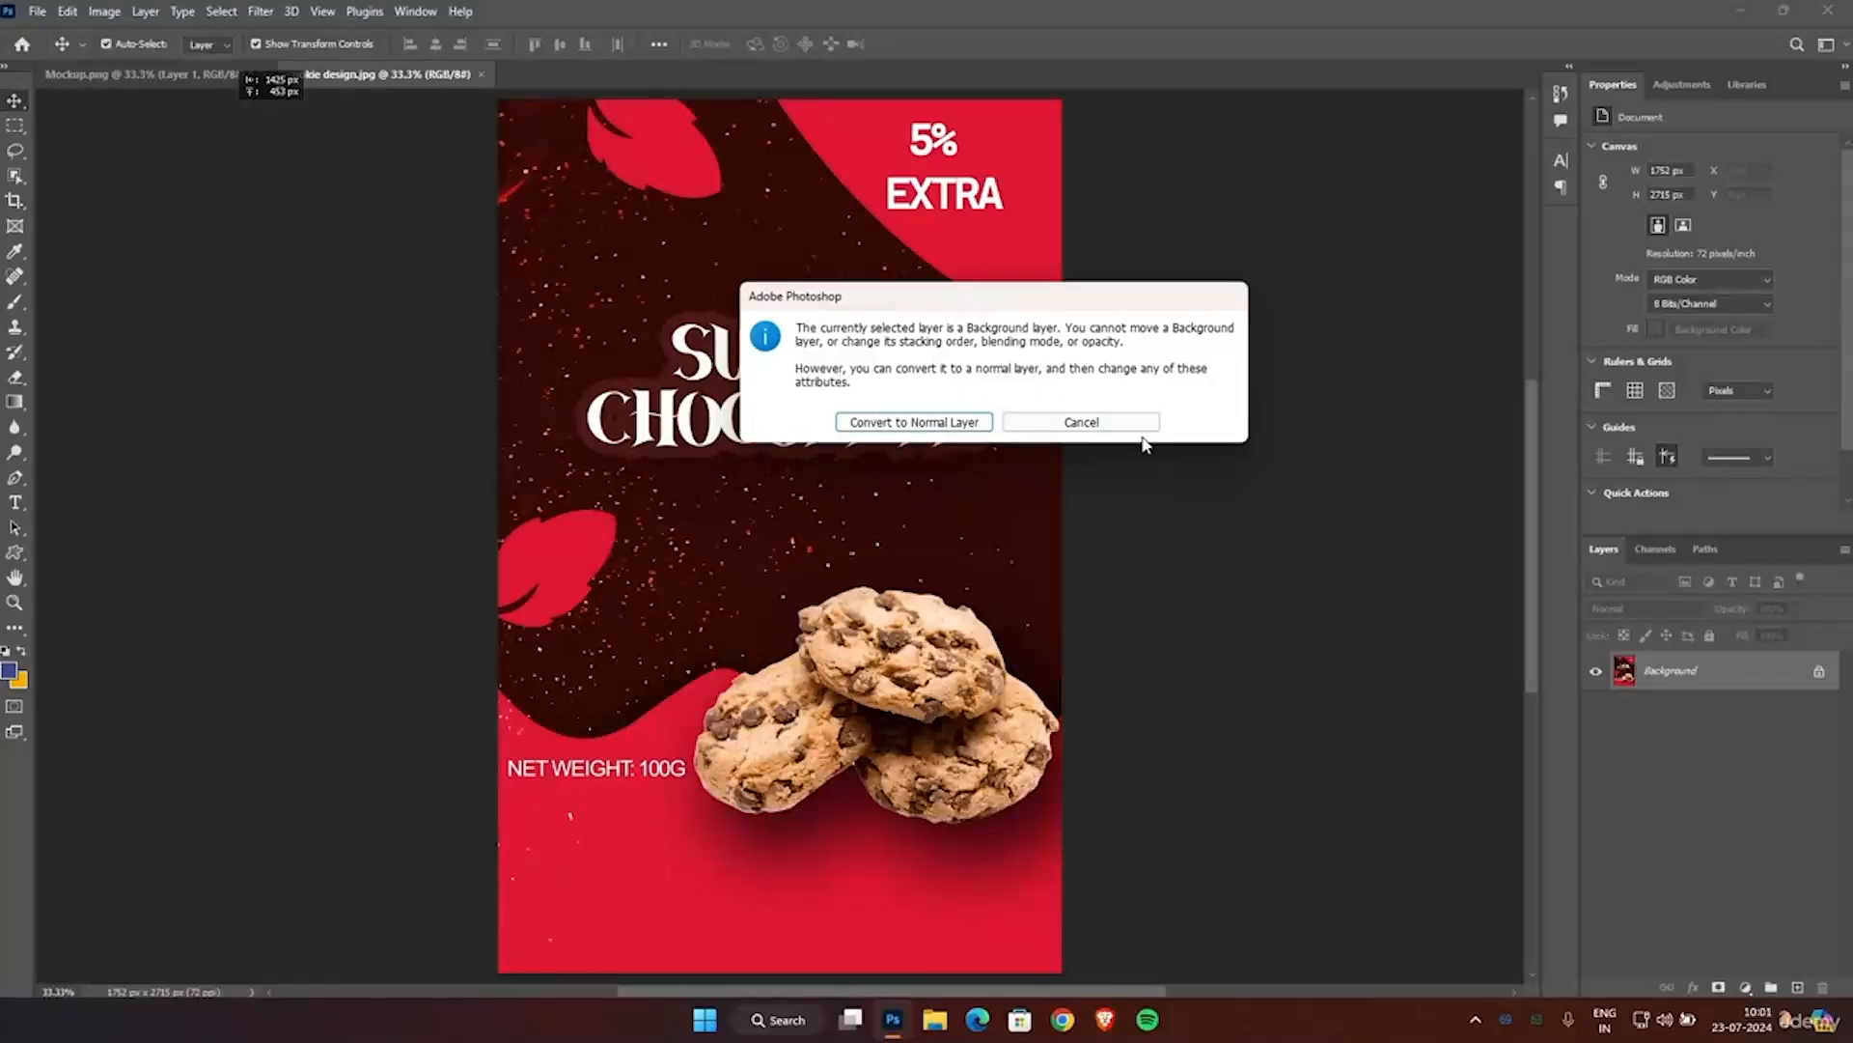
left_click(1125, 425)
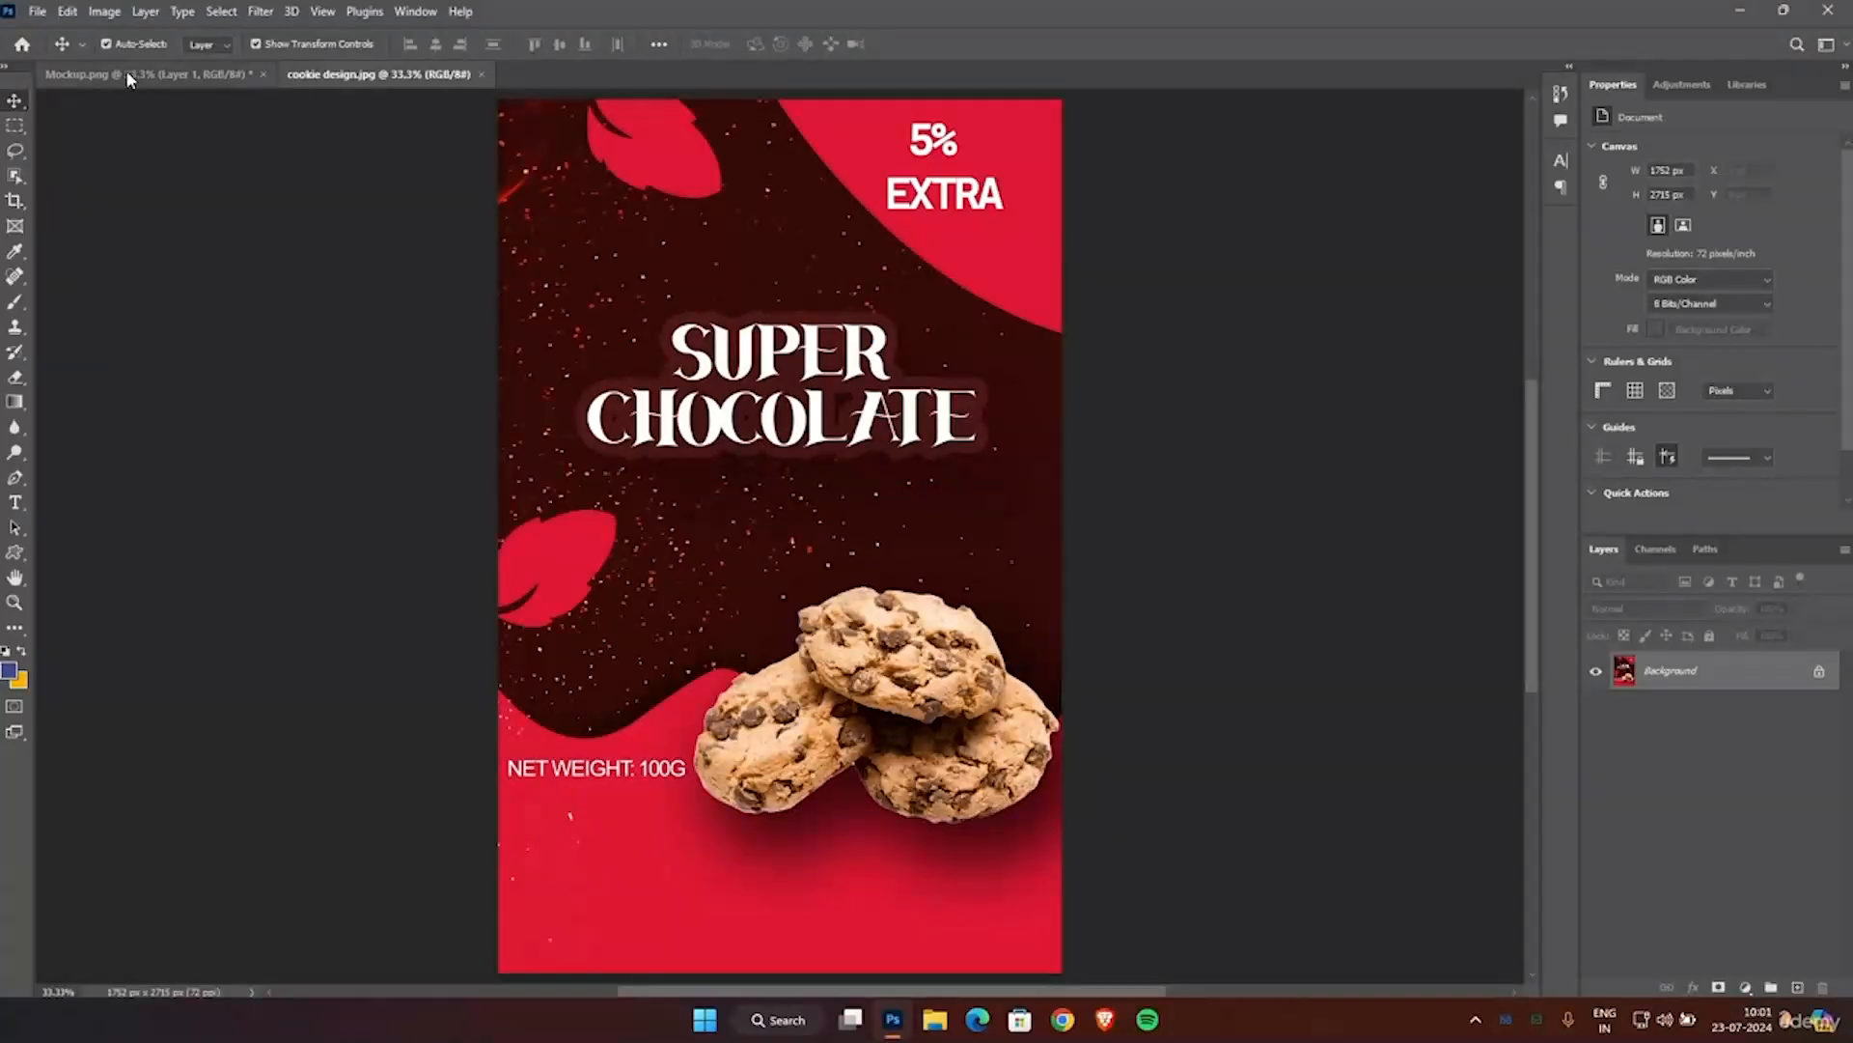
left_click(143, 73)
left_click(1215, 450)
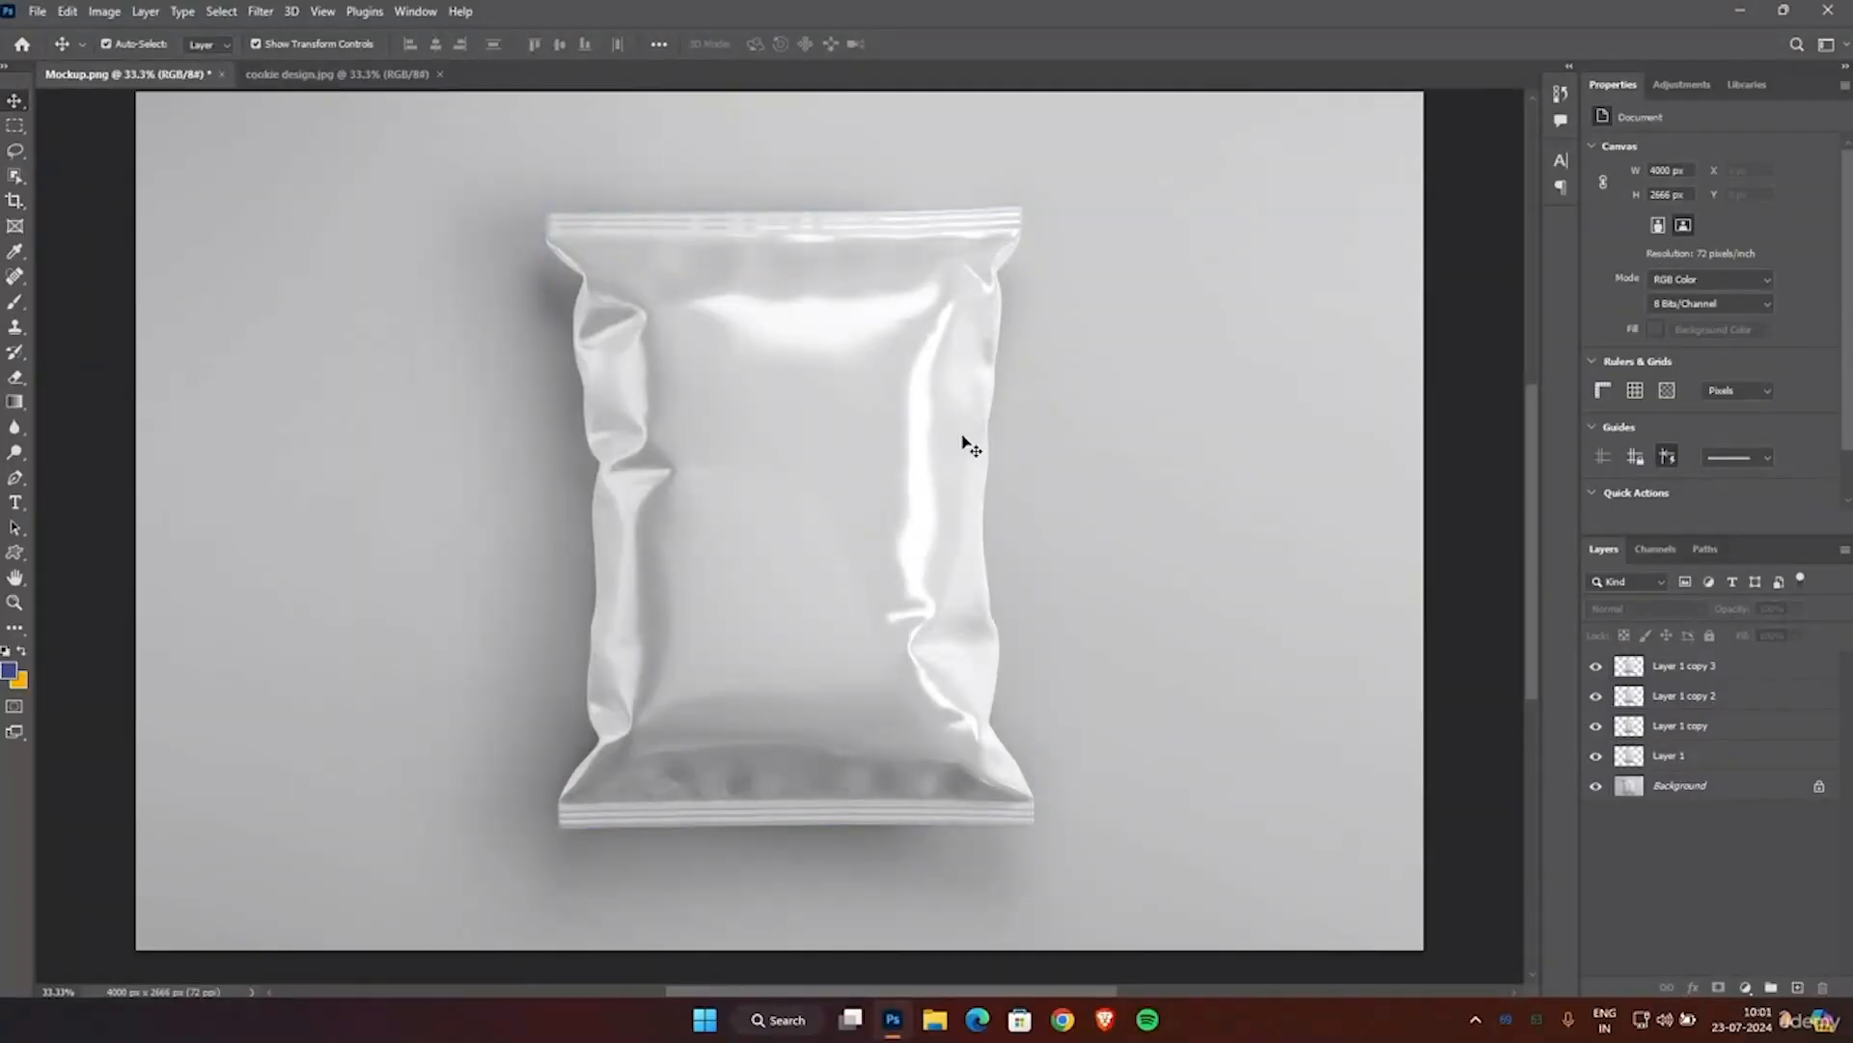
Bring the cookie design artwork into the Mockup.png document as a new layer directly above Layer 1.
left_click(1651, 758)
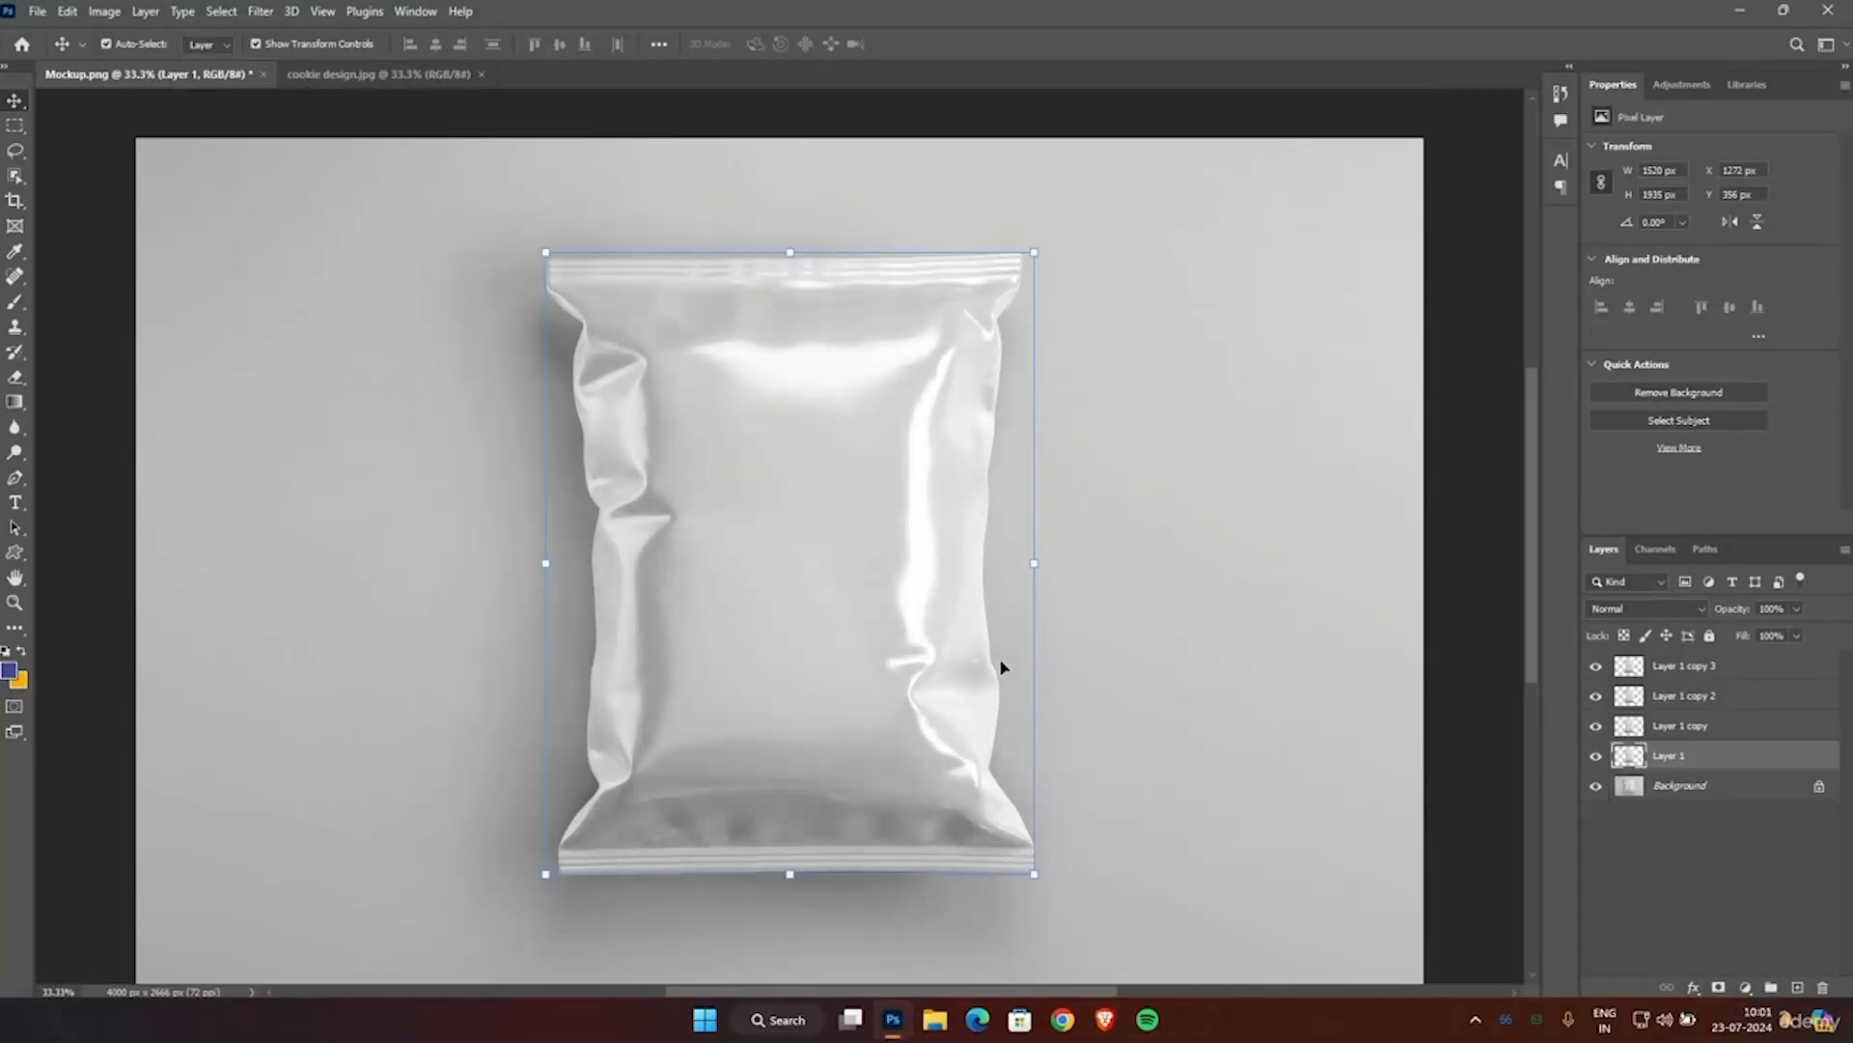
left_click(386, 74)
left_click_drag(541, 188, 512, 353)
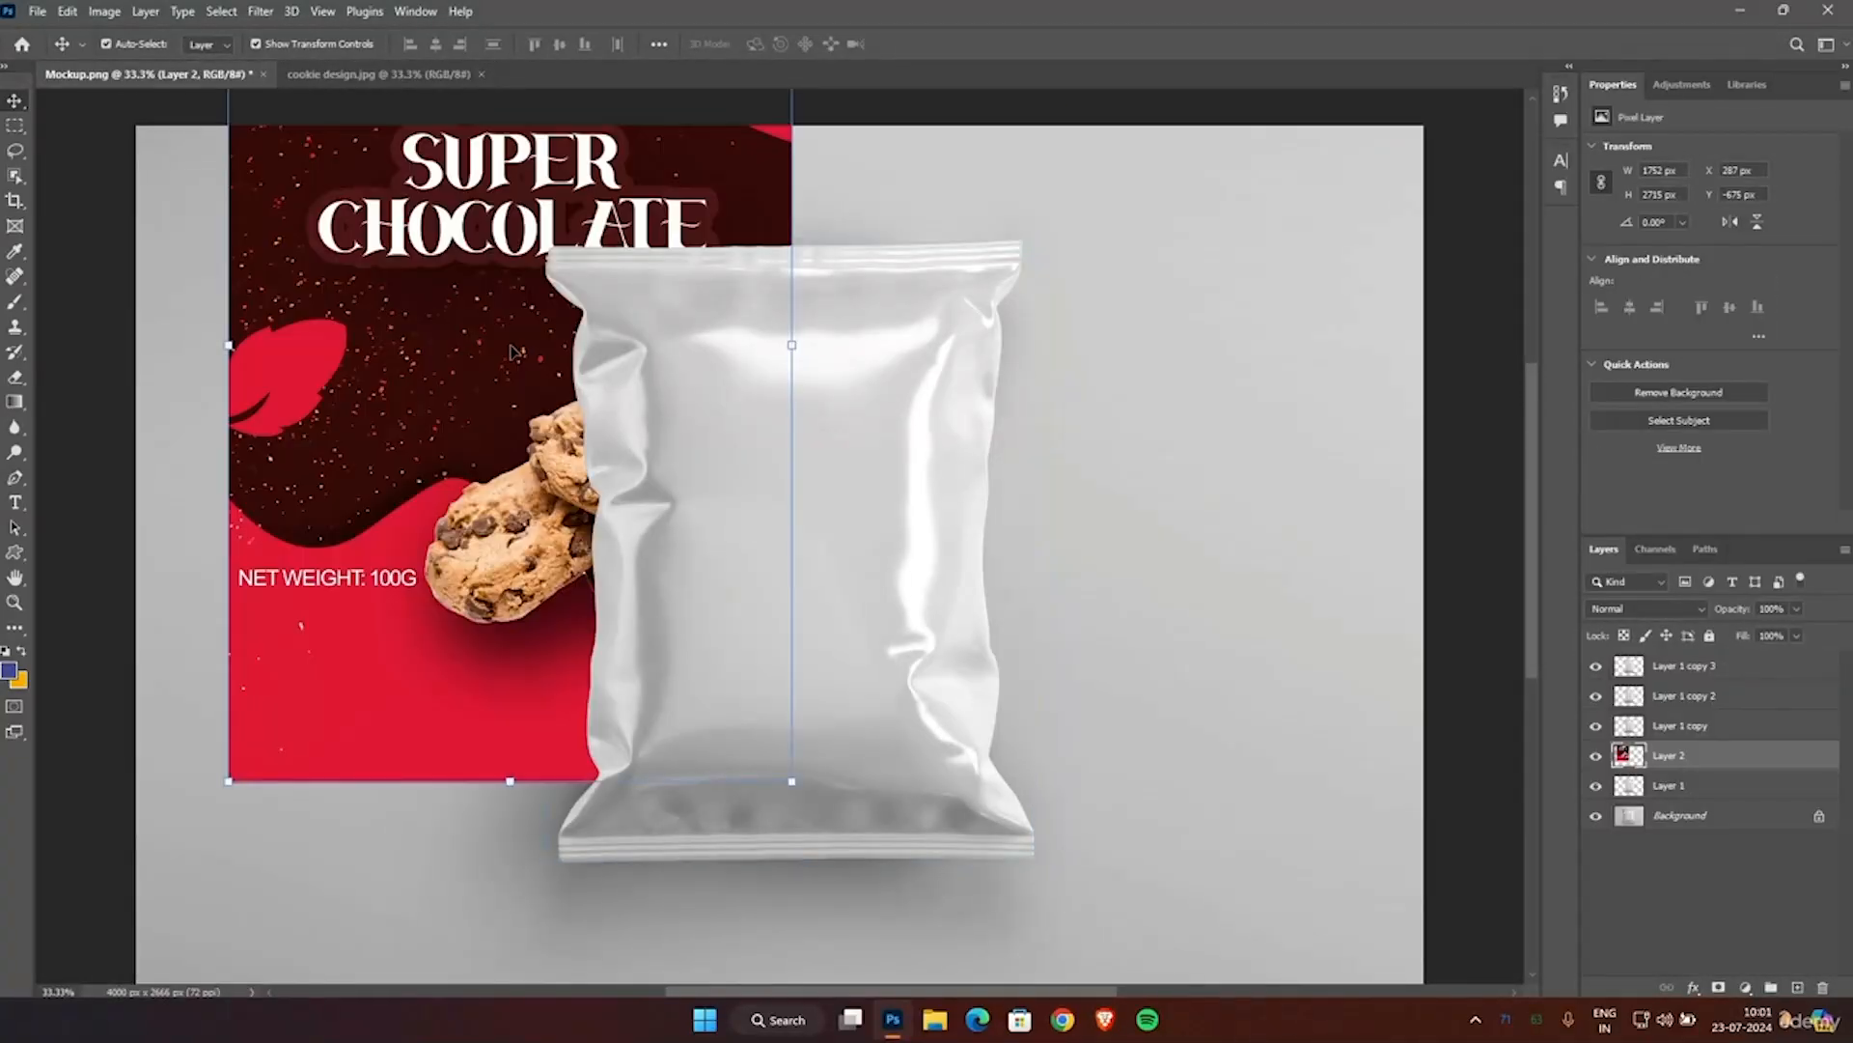
Hide the three pouch copies above the artwork and move the artwork over the pouch, to about X 1204 px, Y 149 px.
scroll(512, 352, "up", 2)
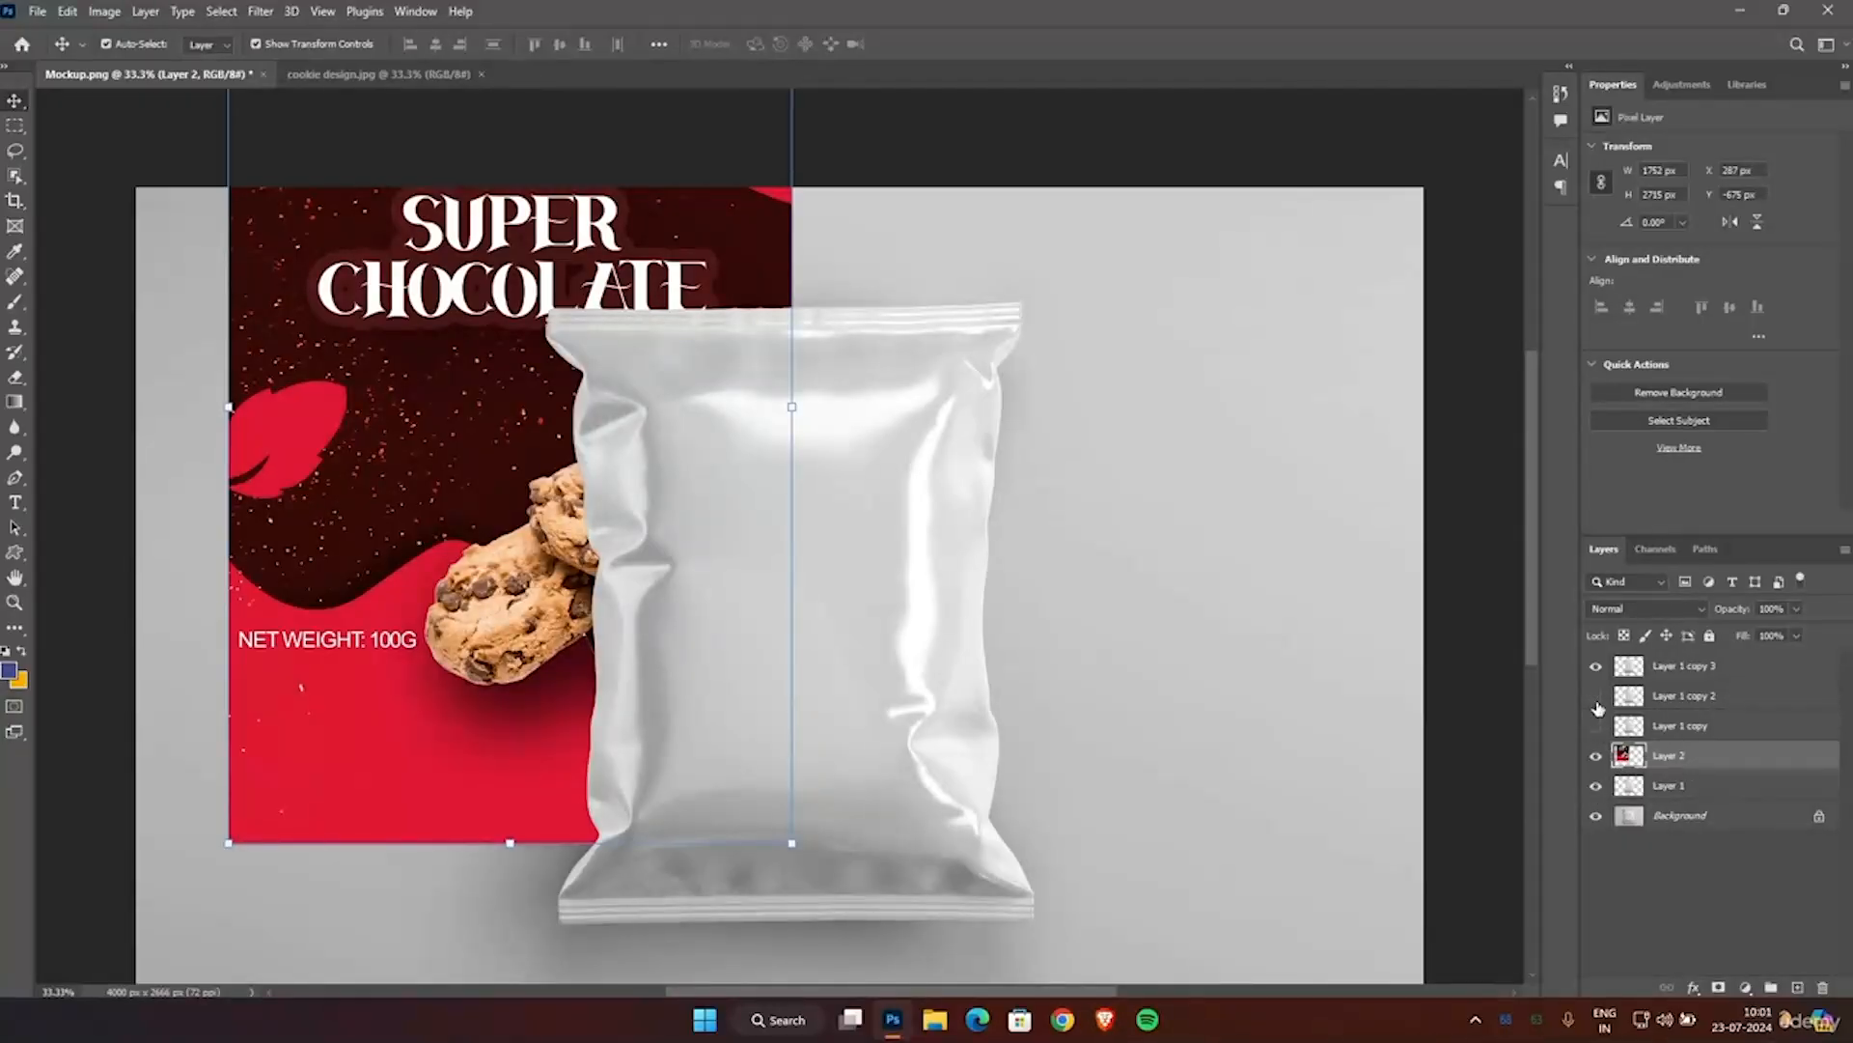
left_click(1598, 666)
left_click_drag(387, 411, 682, 678)
scroll(1208, 554, "down", 3)
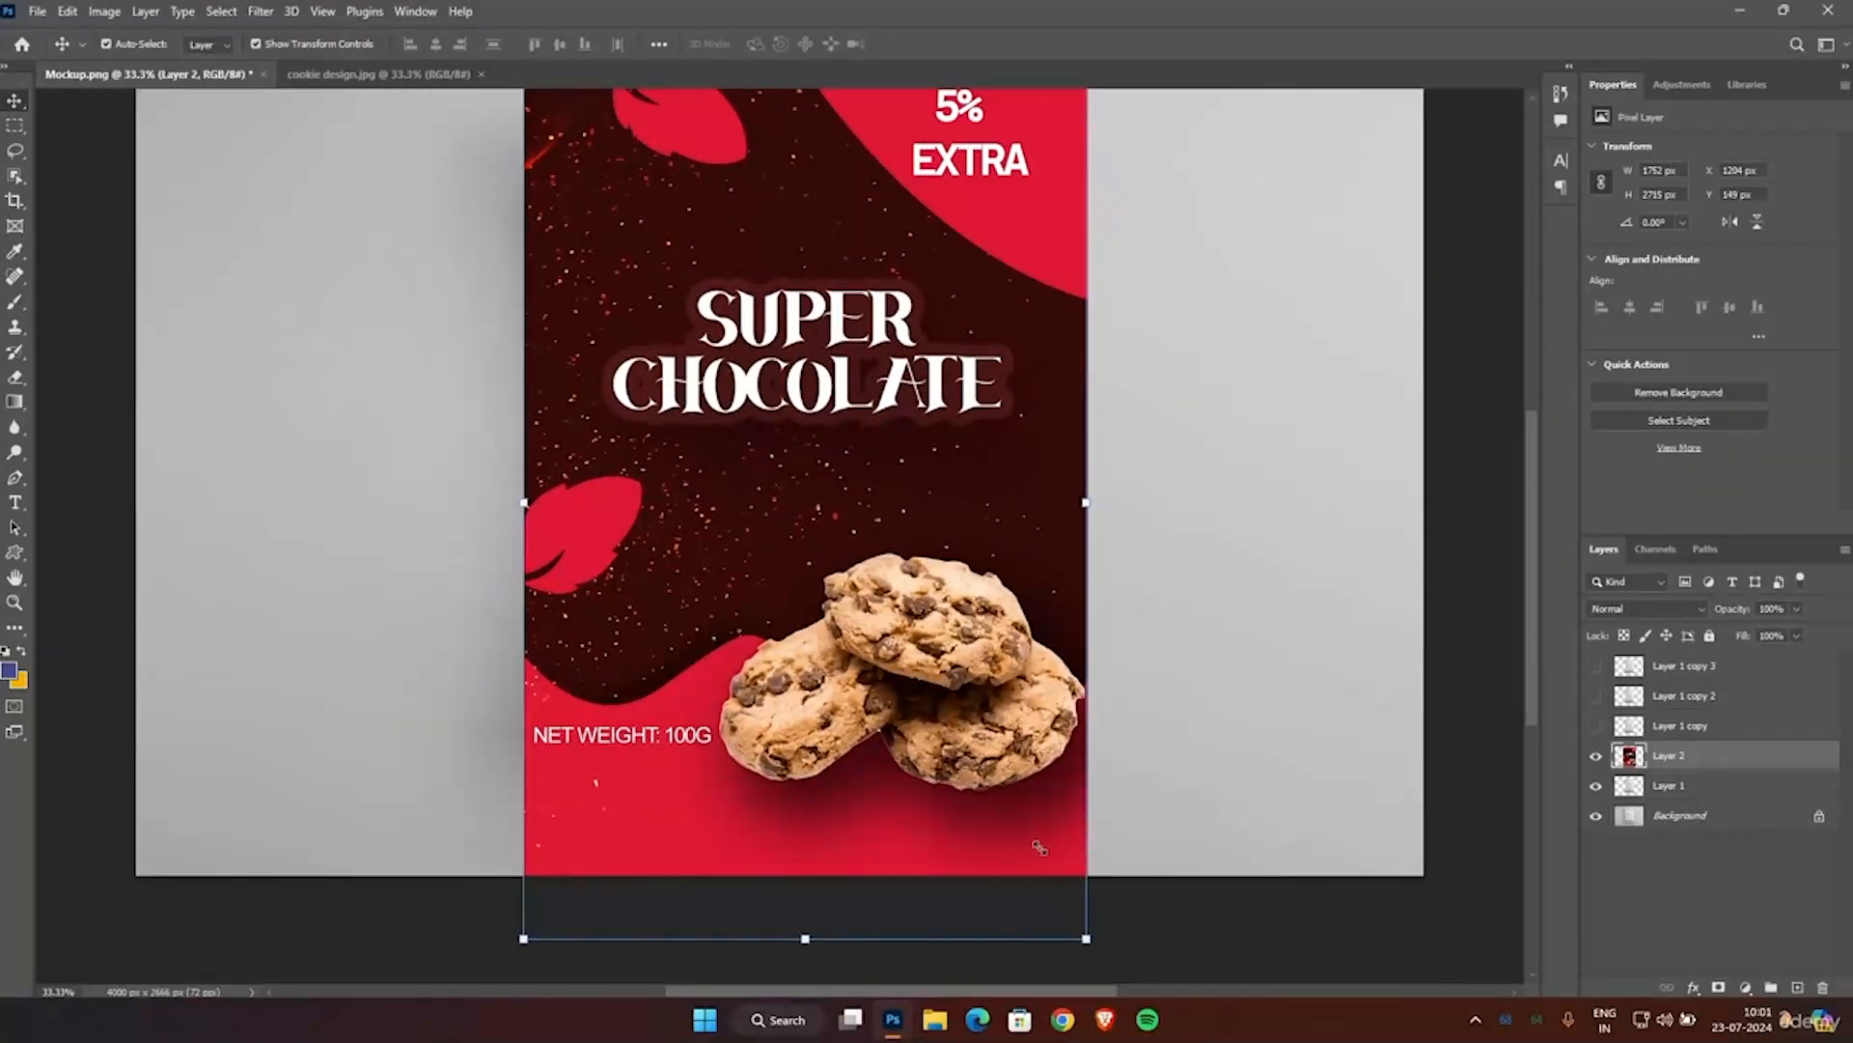
Scale the artwork down proportionally to about 81% without rotation and line it up with the pouch's left edge.
left_click_drag(1059, 911, 1036, 847)
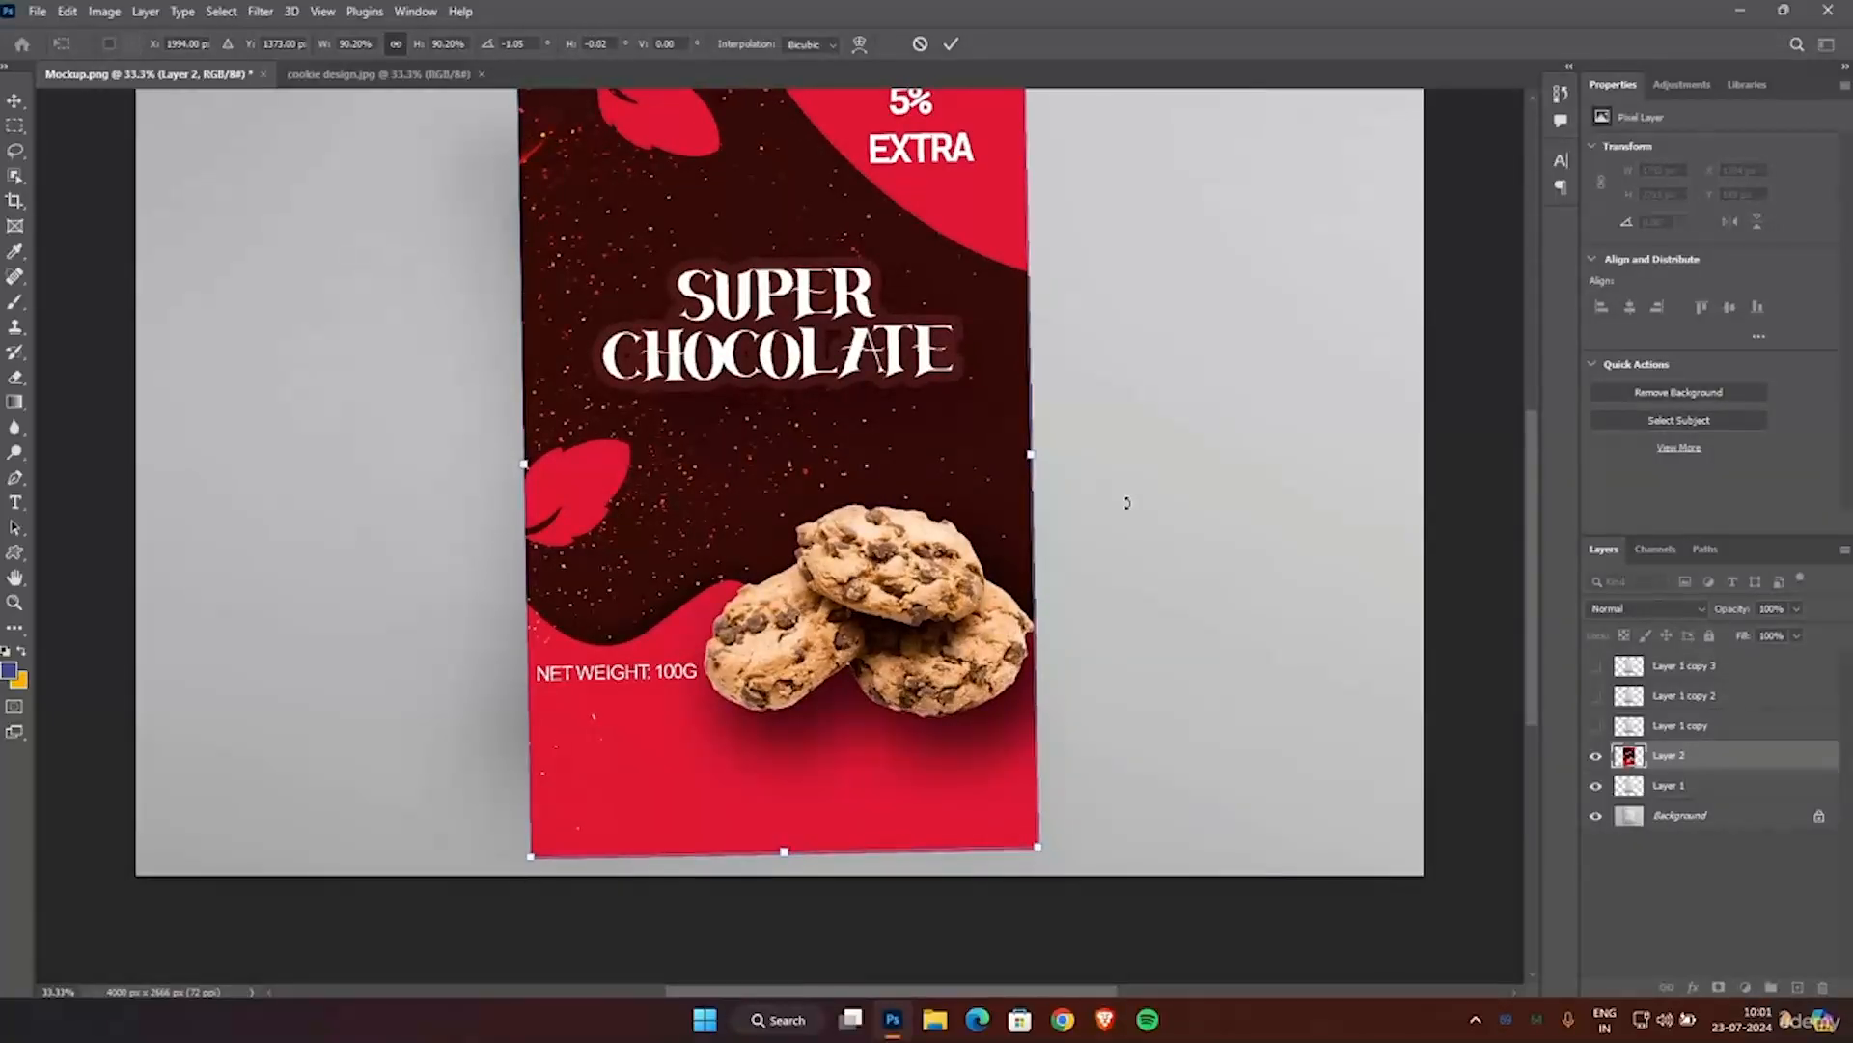
key("ctrl+z")
left_click_drag(1085, 934, 981, 777)
left_click_drag(732, 464, 748, 526)
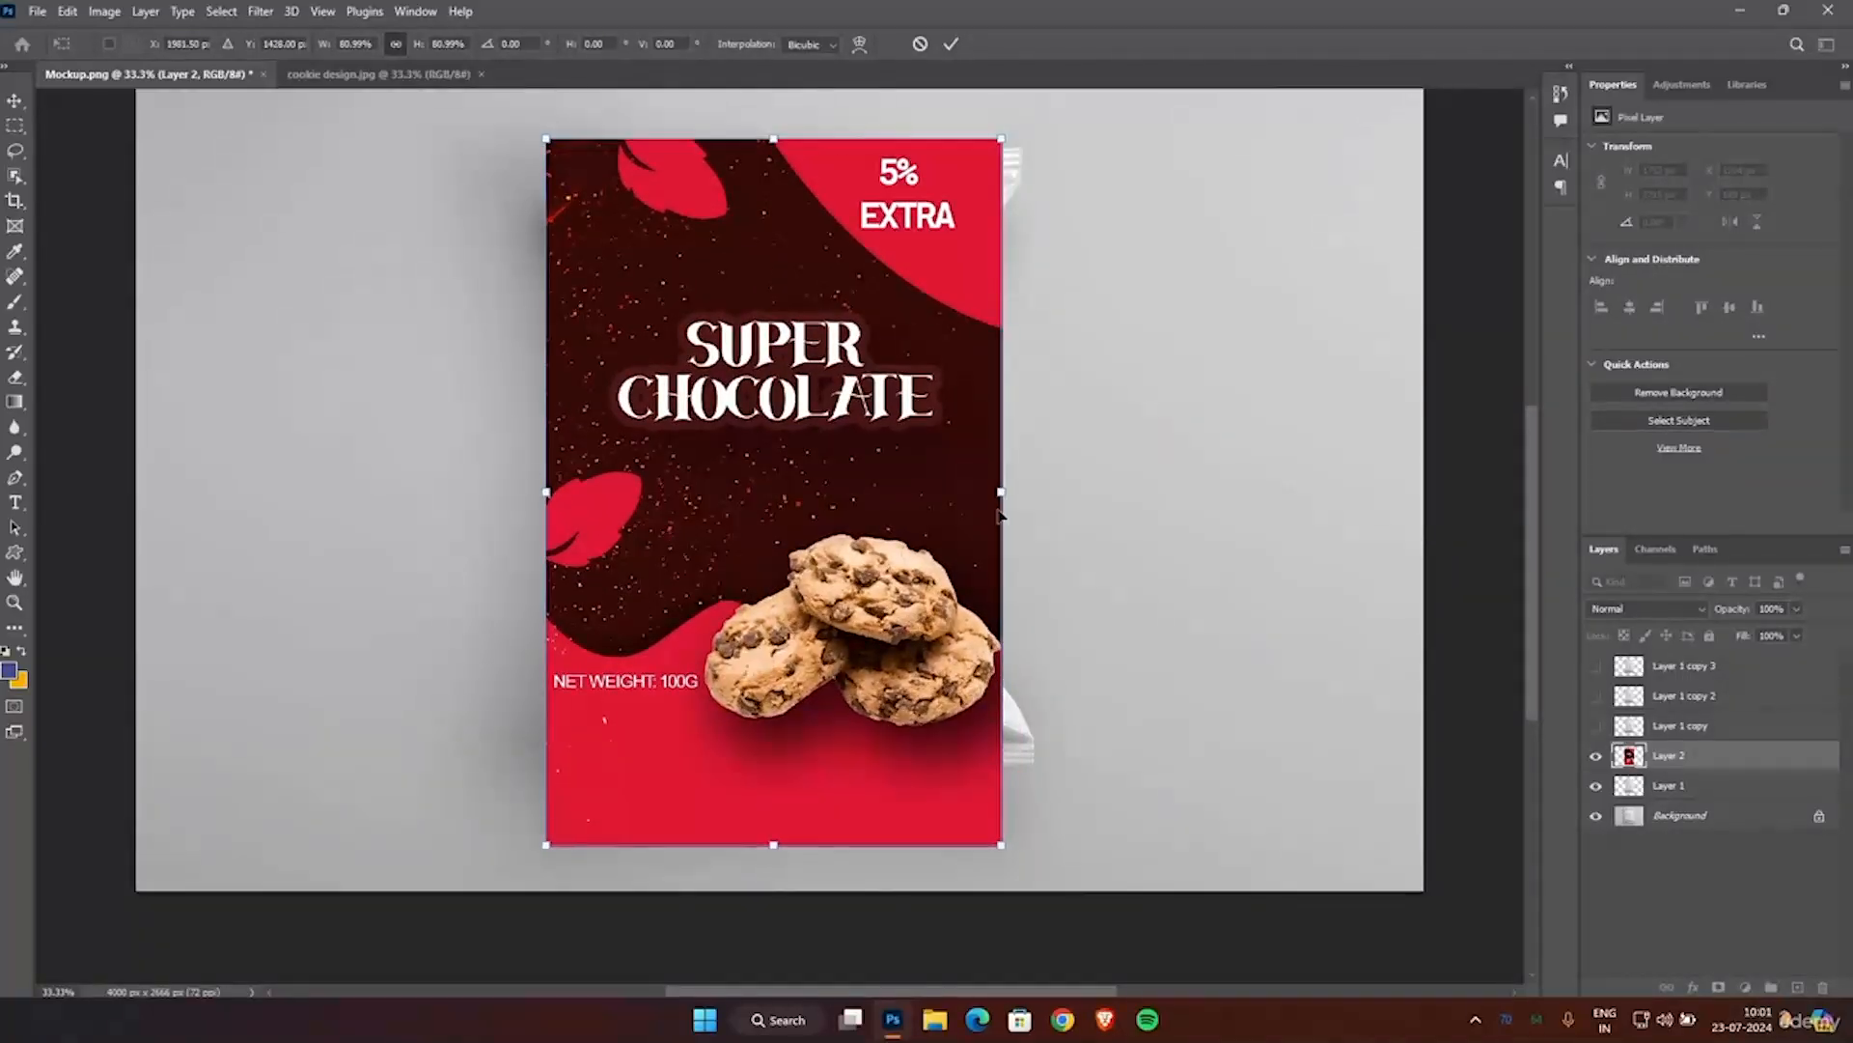
Enlarge the artwork to about 88.7% to span the pouch's width, position it at X 1275 px, Y 224 px, and apply the transform.
left_click_drag(998, 492, 1039, 497)
key("Right")
key("Right")
key("Right")
key("Right")
key("Right")
key("Right")
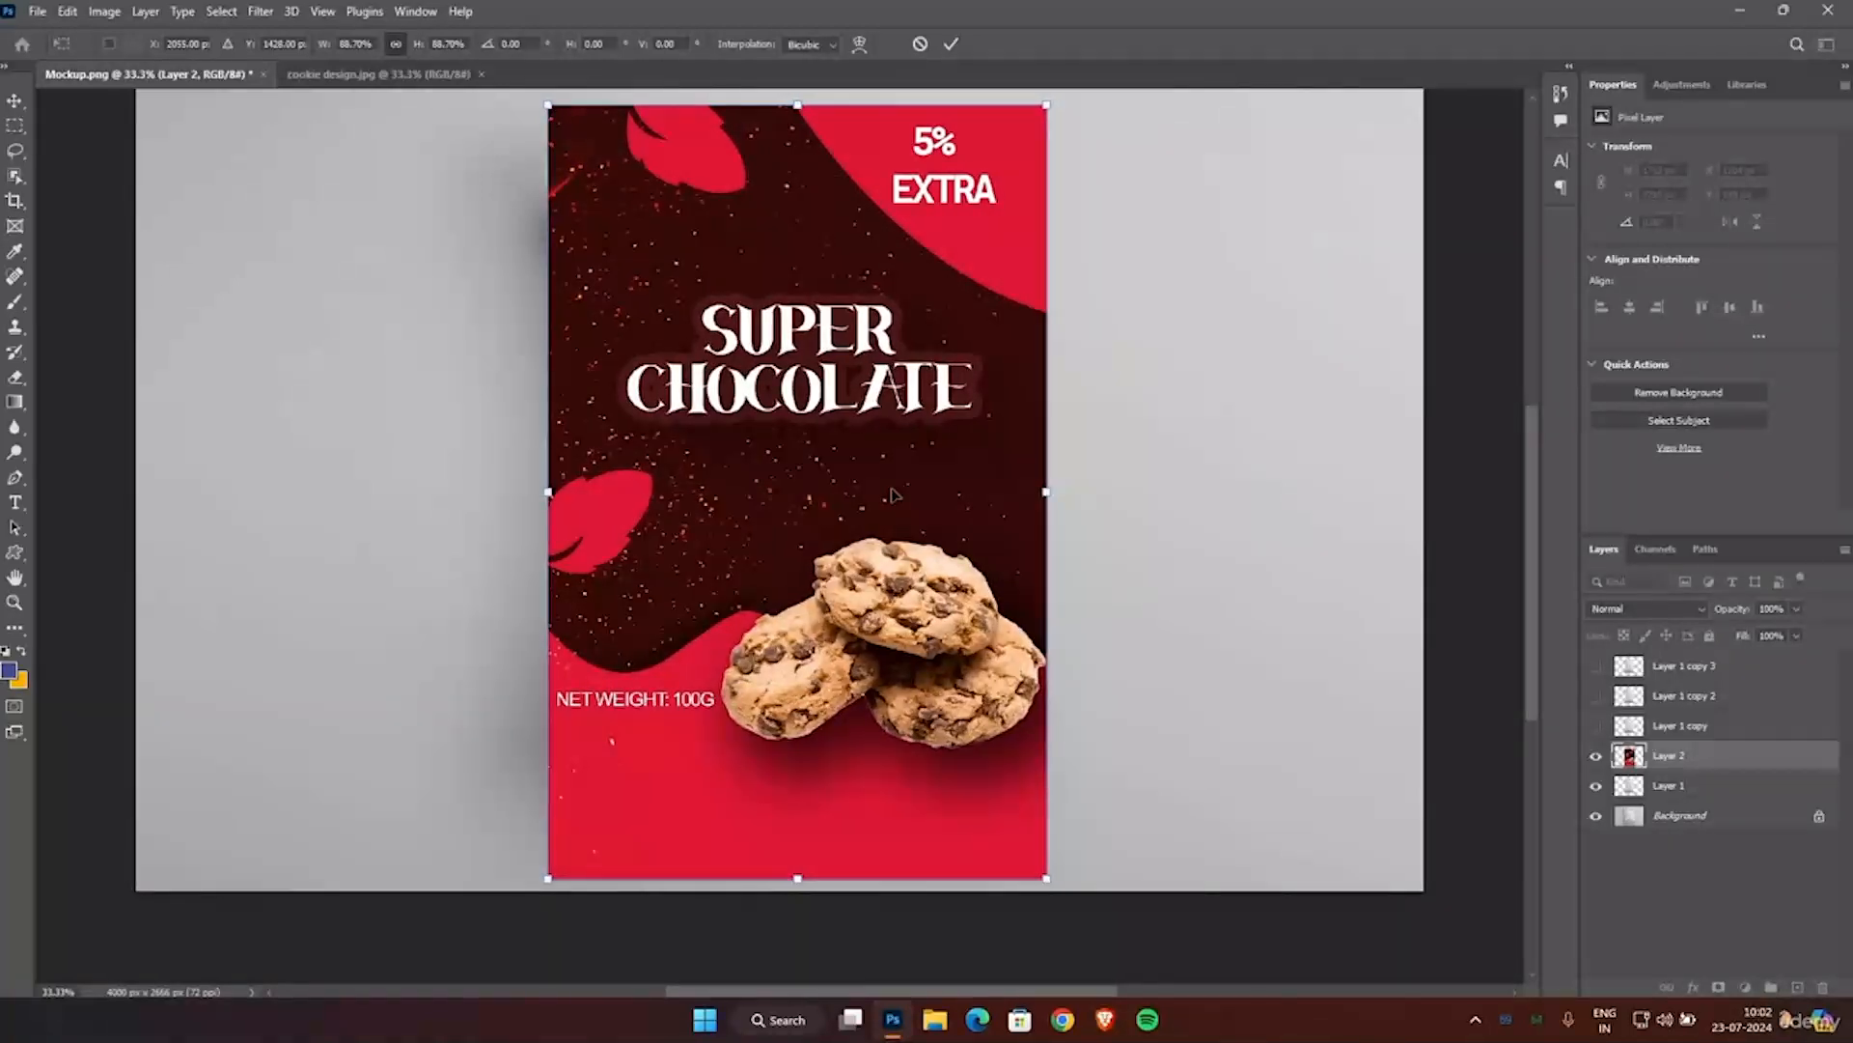
key("Left")
key("Left")
key("Left")
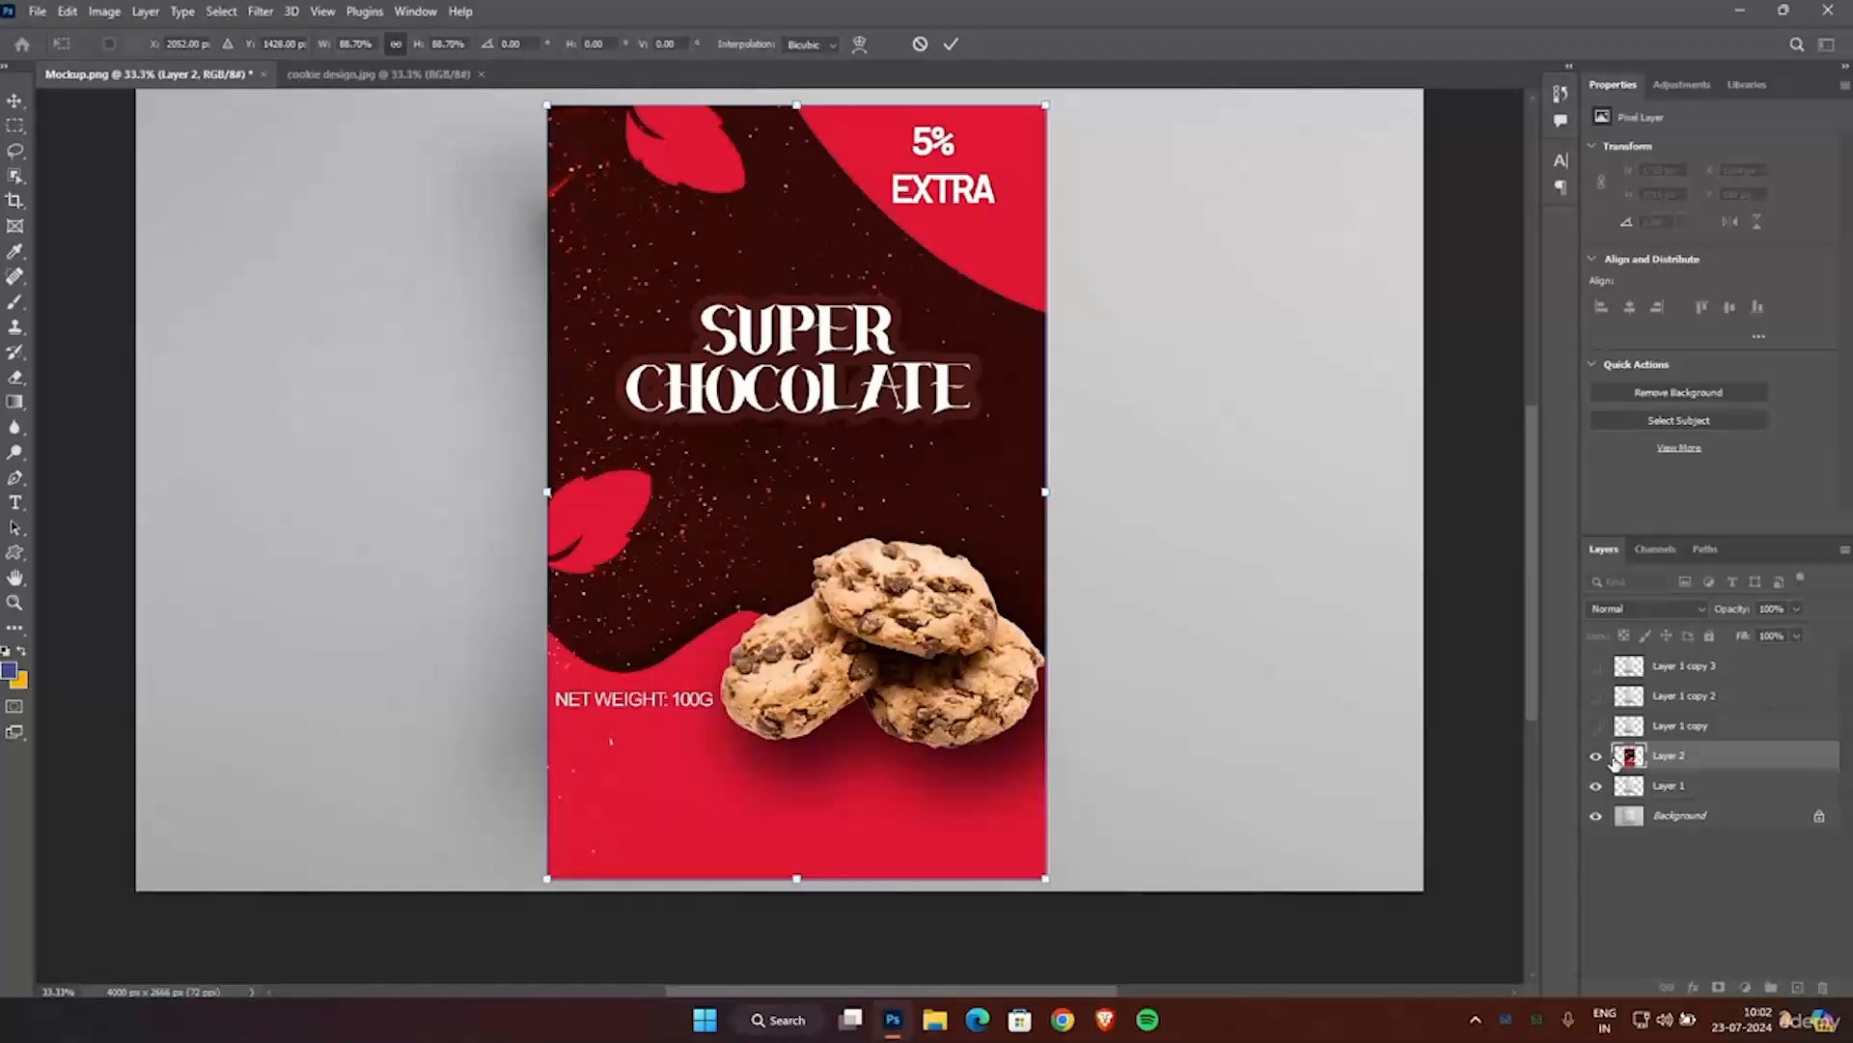
key("Return")
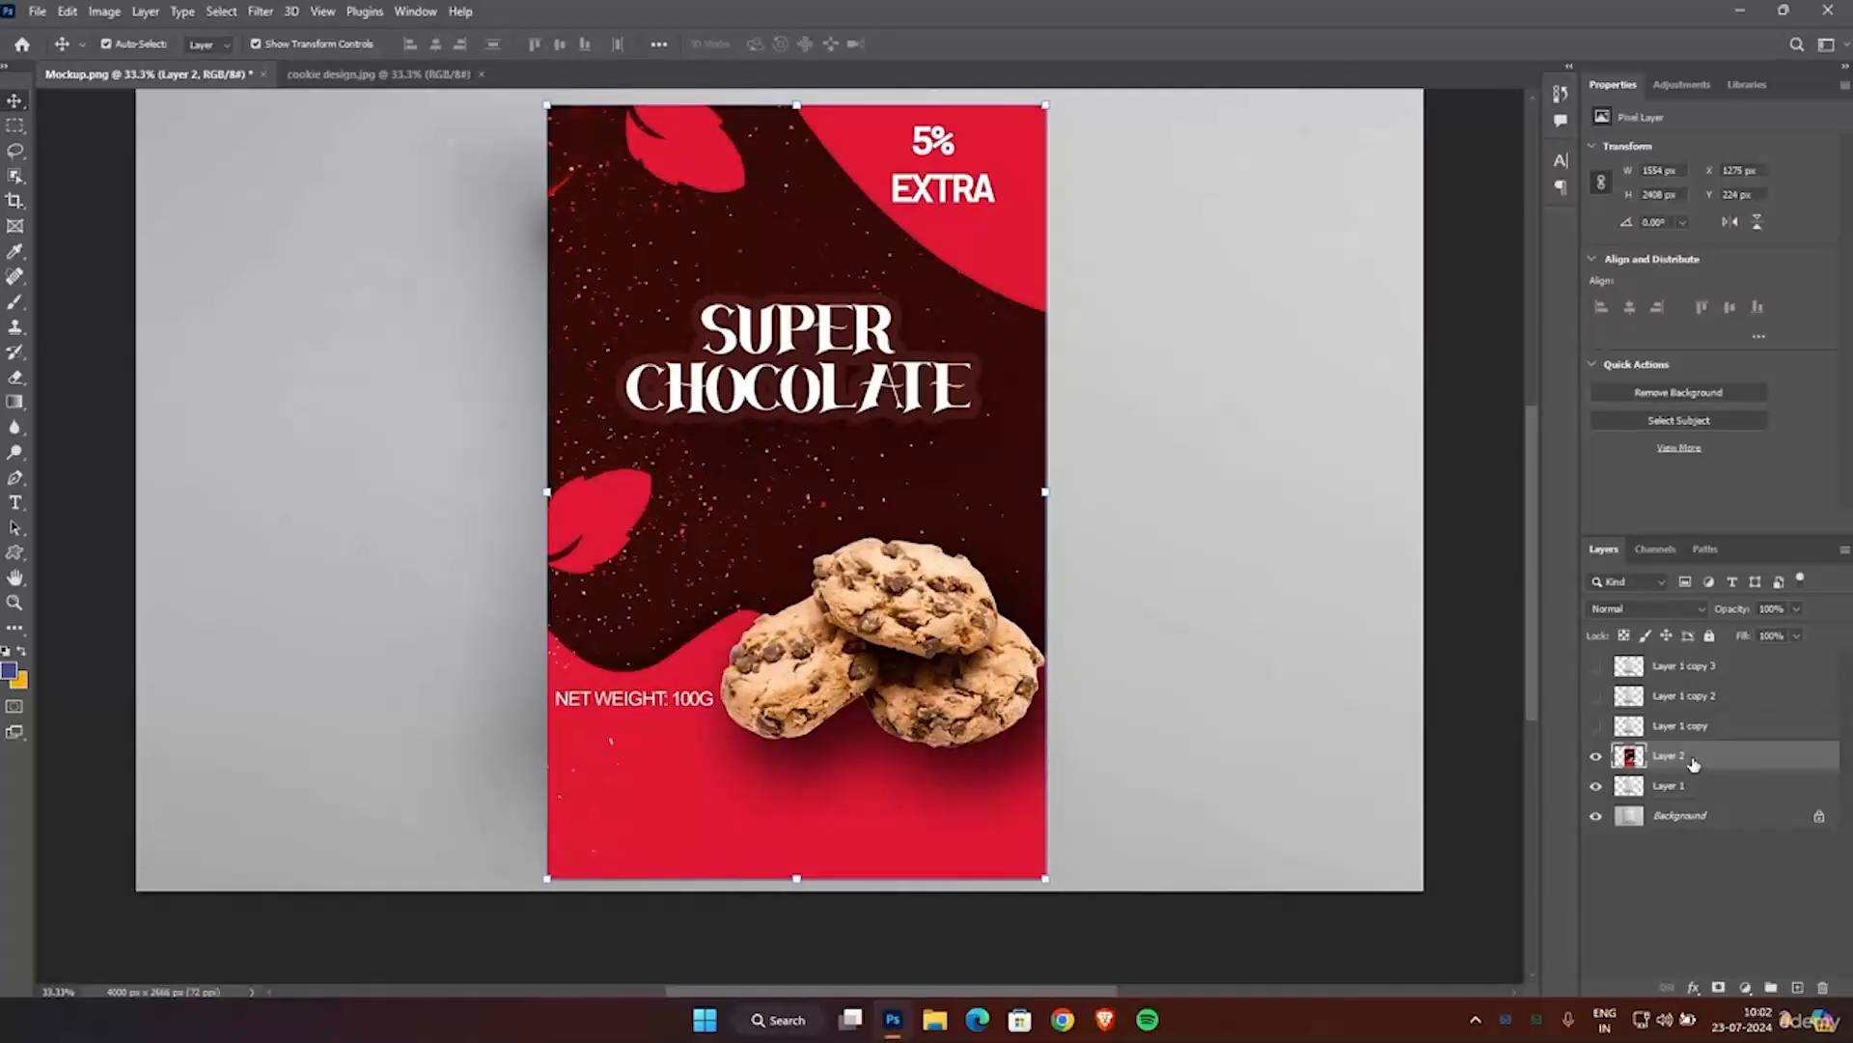
Clip the artwork layer to the pouch layer with a clipping mask and nudge it to about X 1296 px, Y 374 px.
right_click(1694, 764)
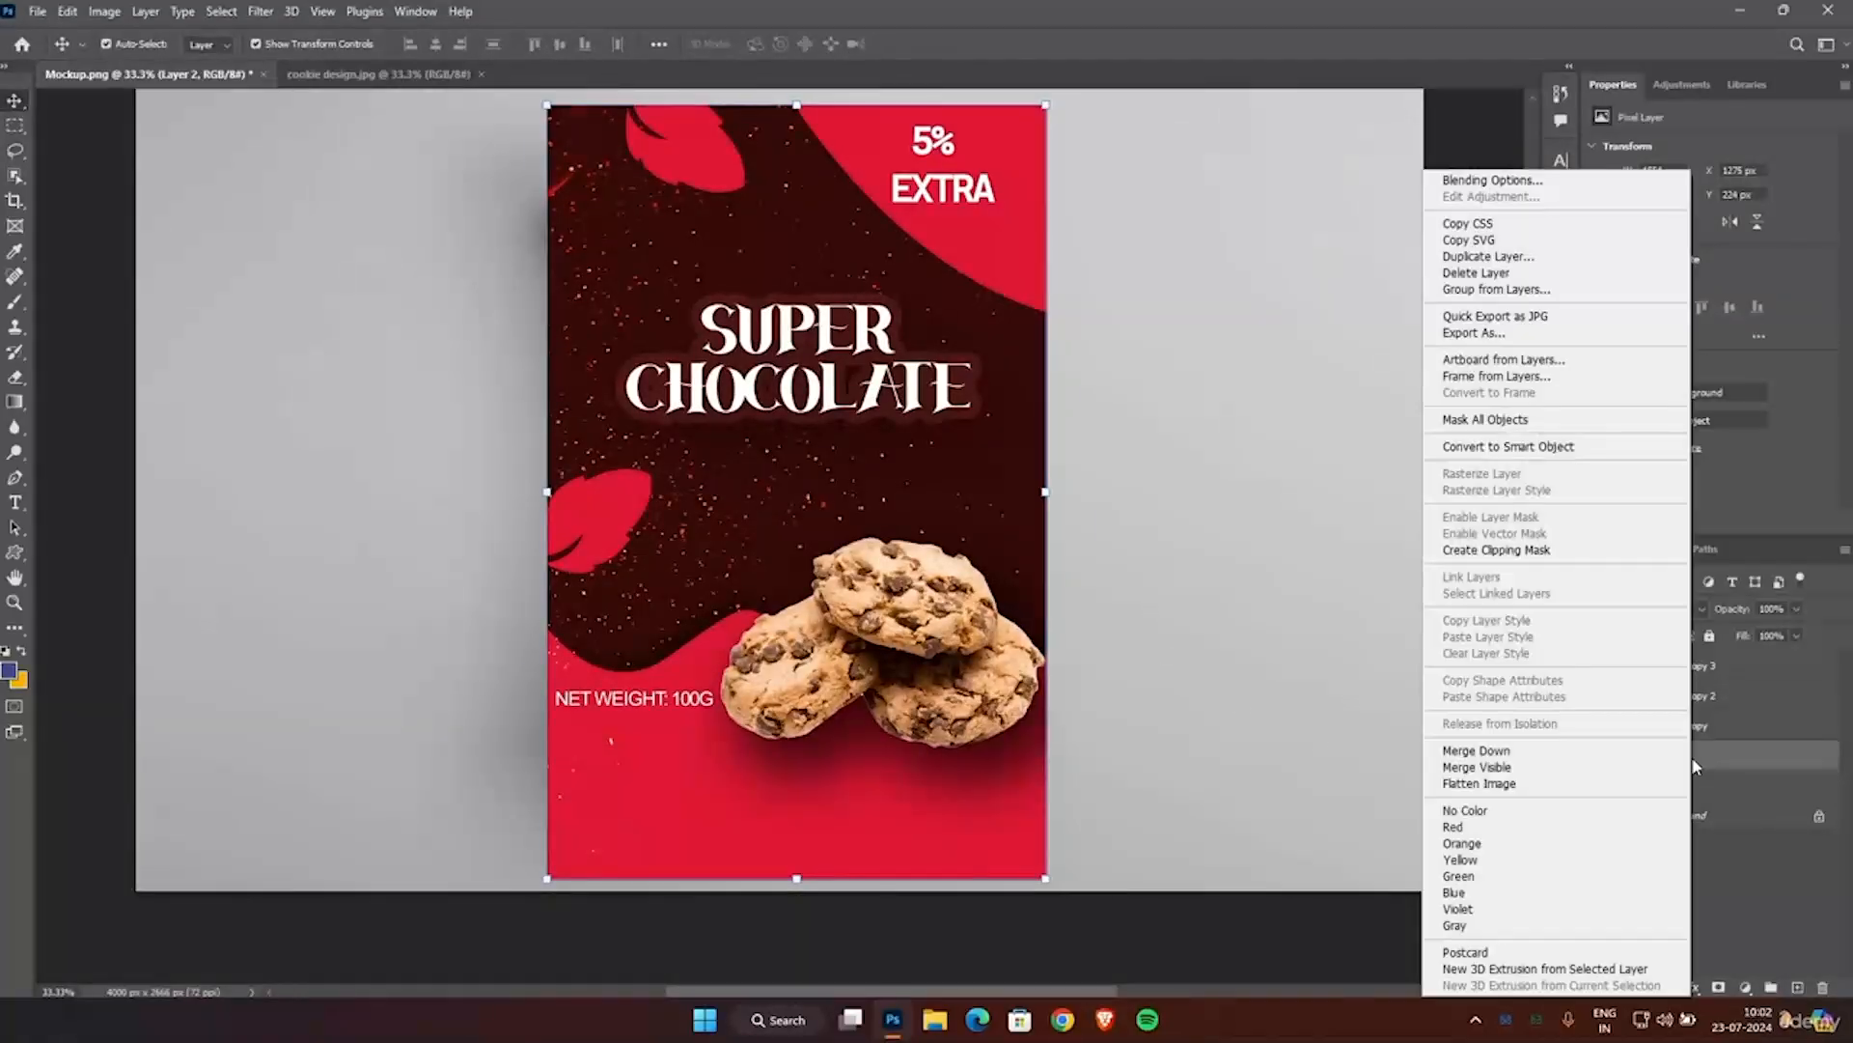
left_click(1527, 552)
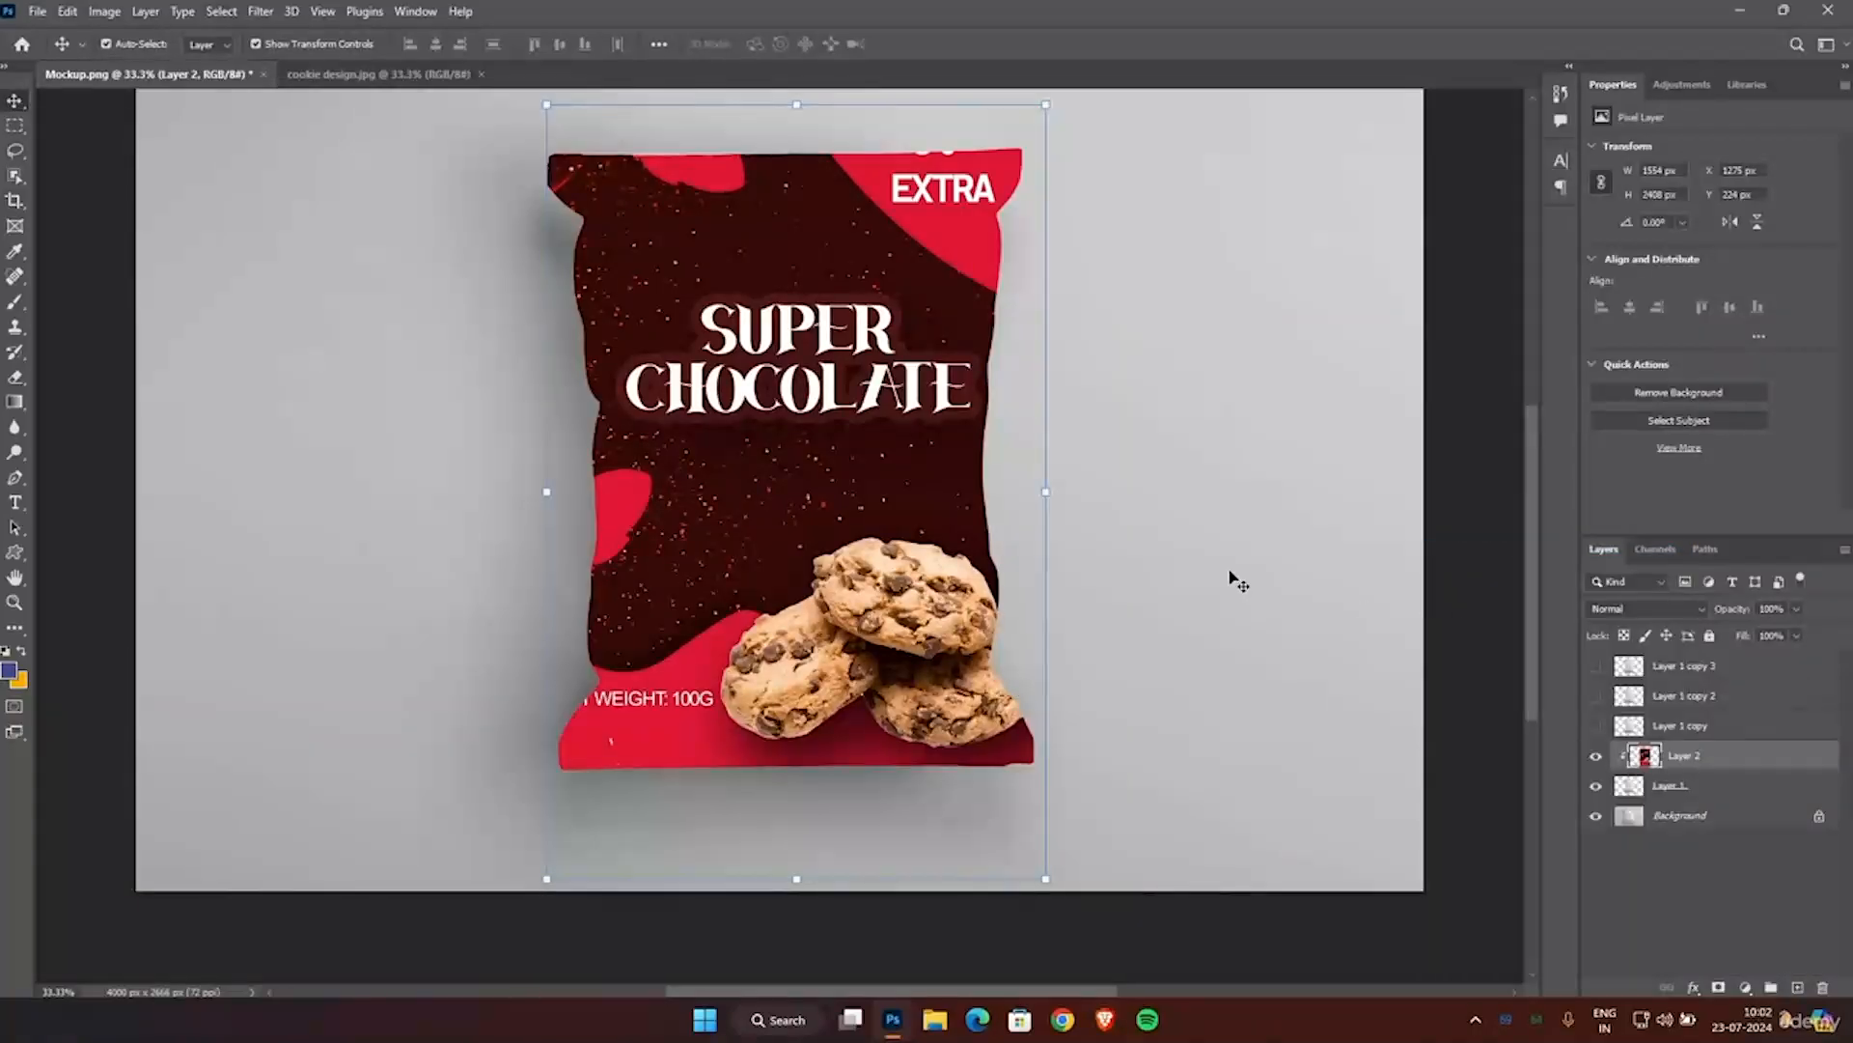
key("shift+Down")
key("shift+Down")
key("shift+Down")
key("shift+Down")
key("shift+Down")
key("shift+Down")
key("shift+Down")
key("shift+Down")
key("shift+Down")
key("shift+Down")
key("shift+Down")
key("shift+Down")
key("shift+Down")
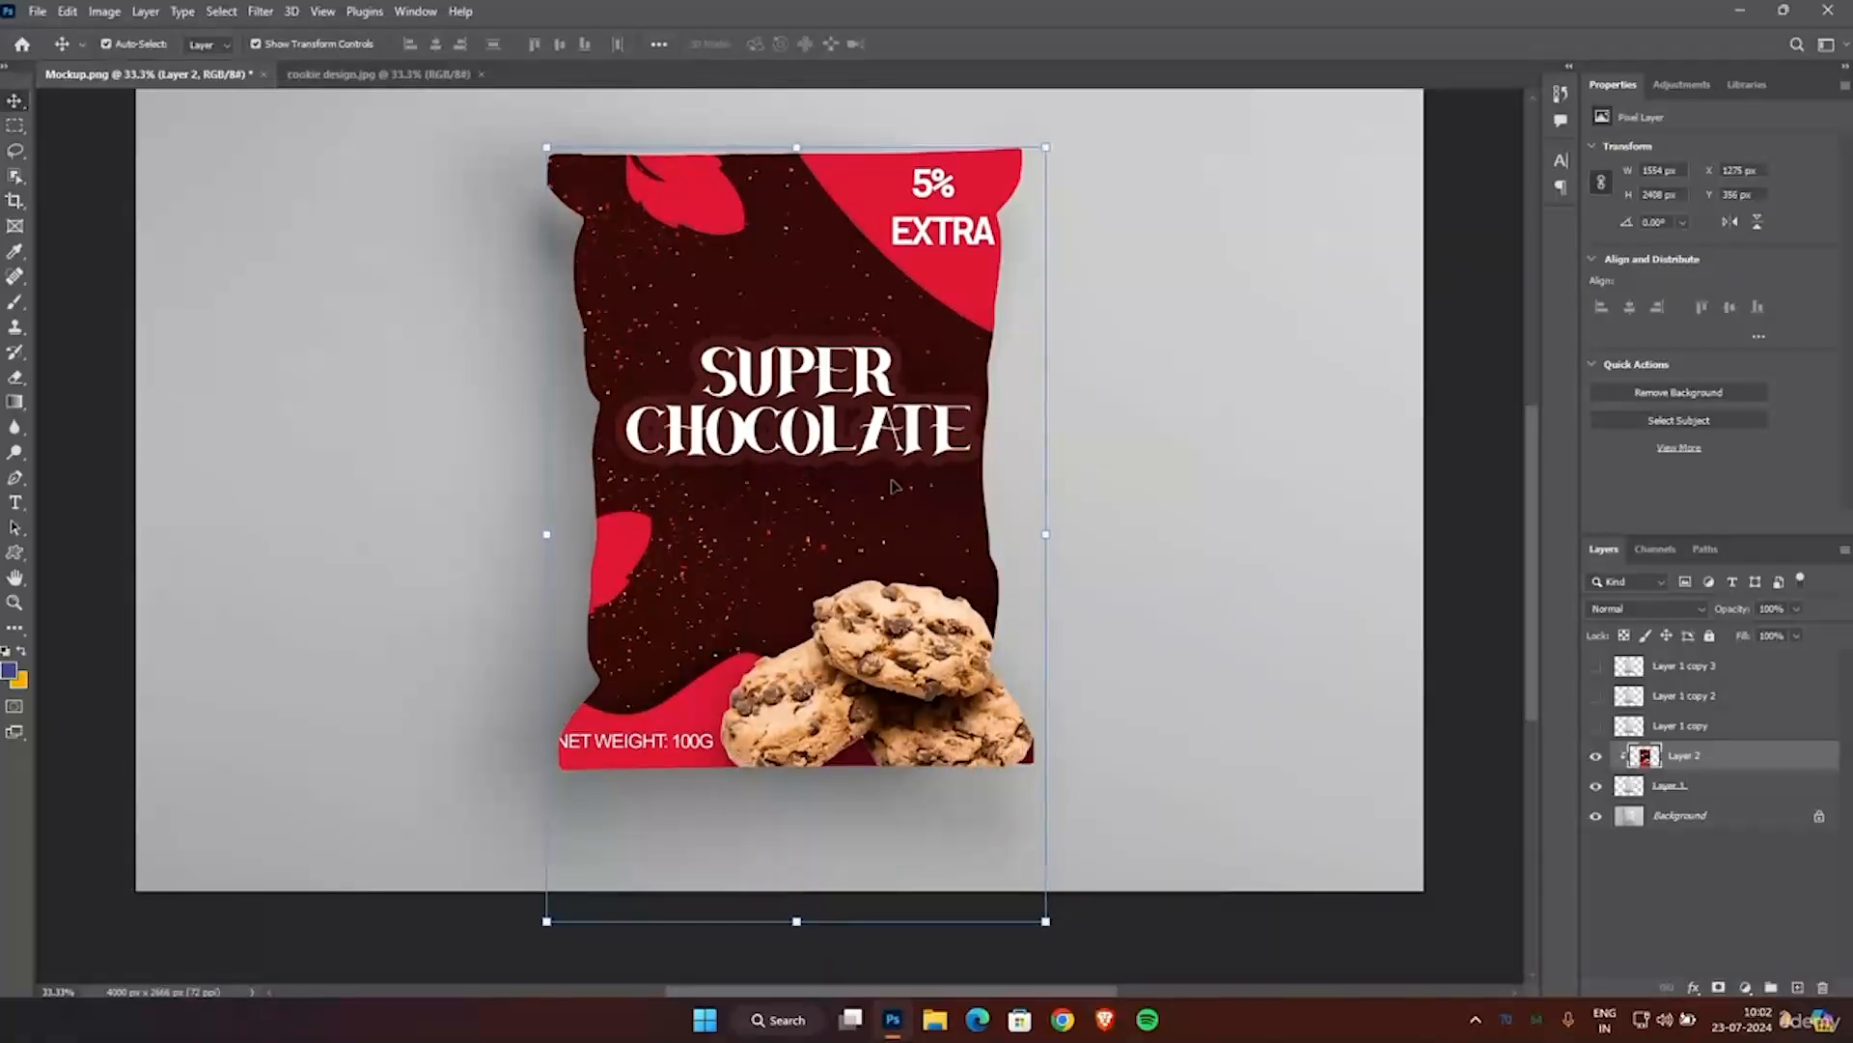
key("shift+Right")
key("shift+Right")
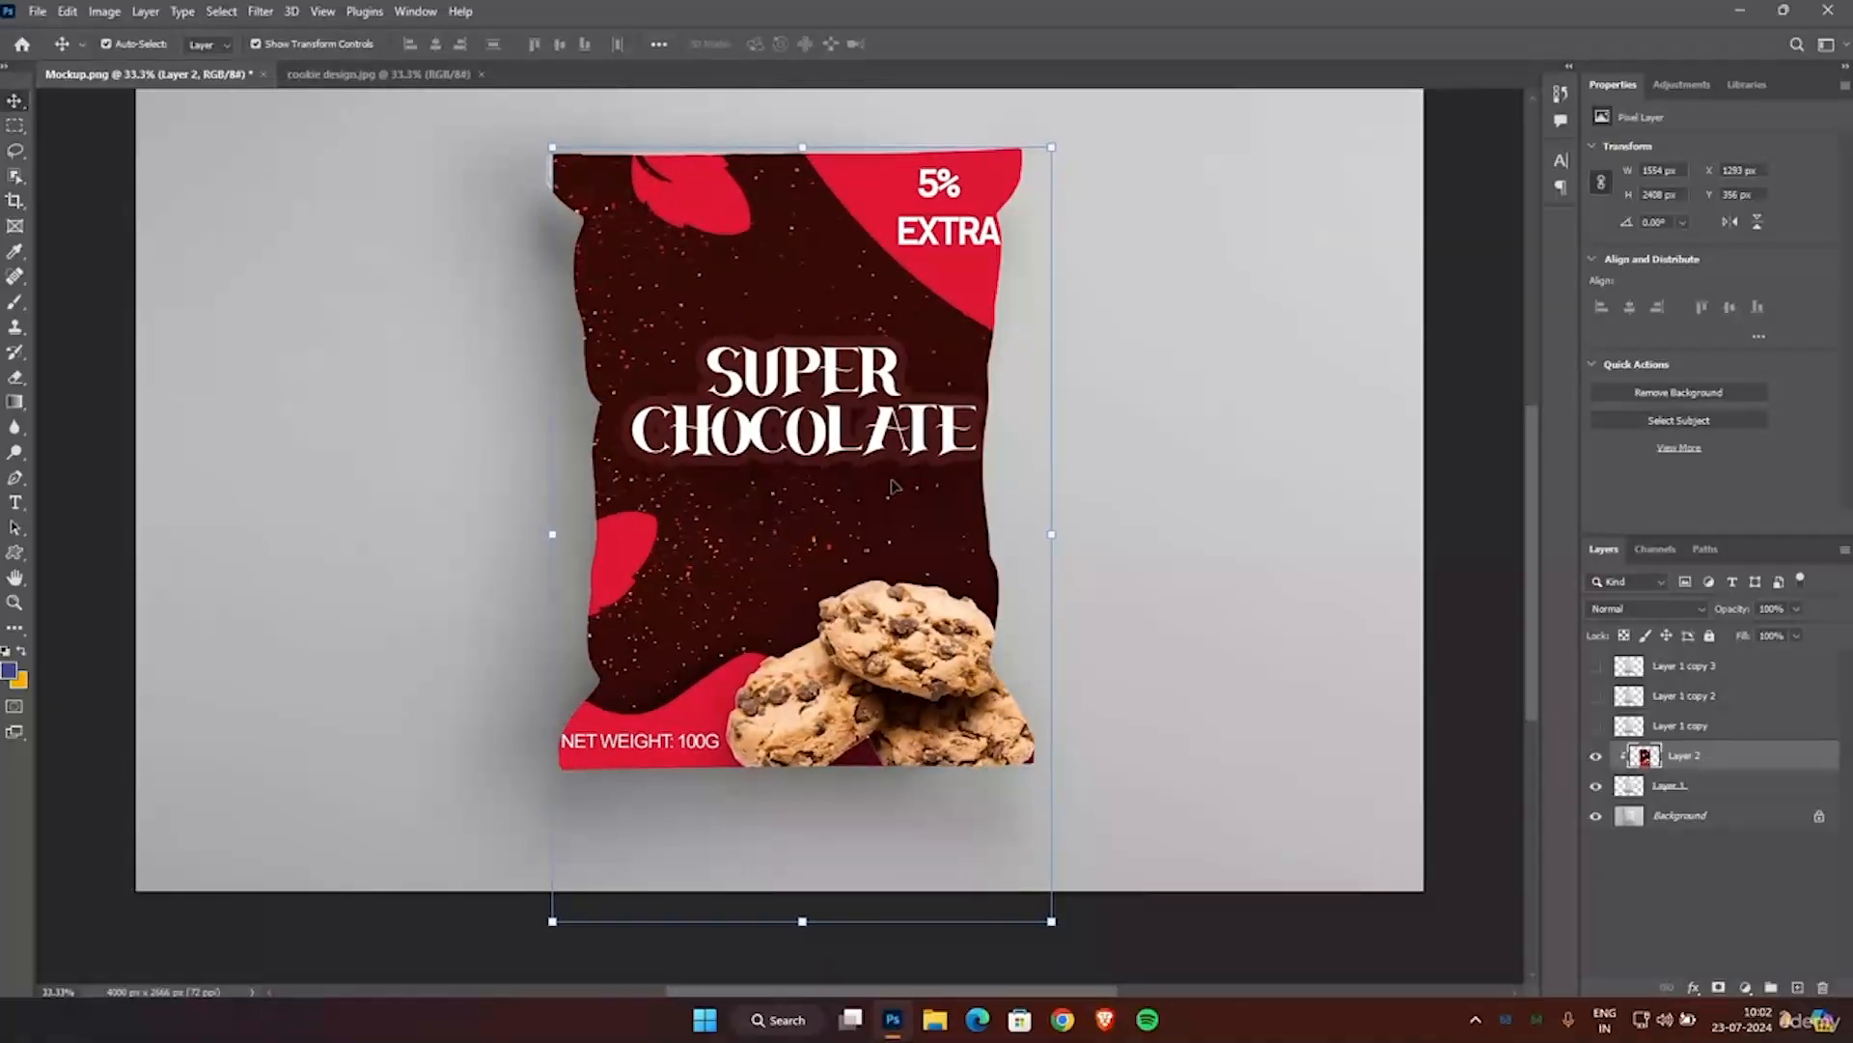
key("shift+Down")
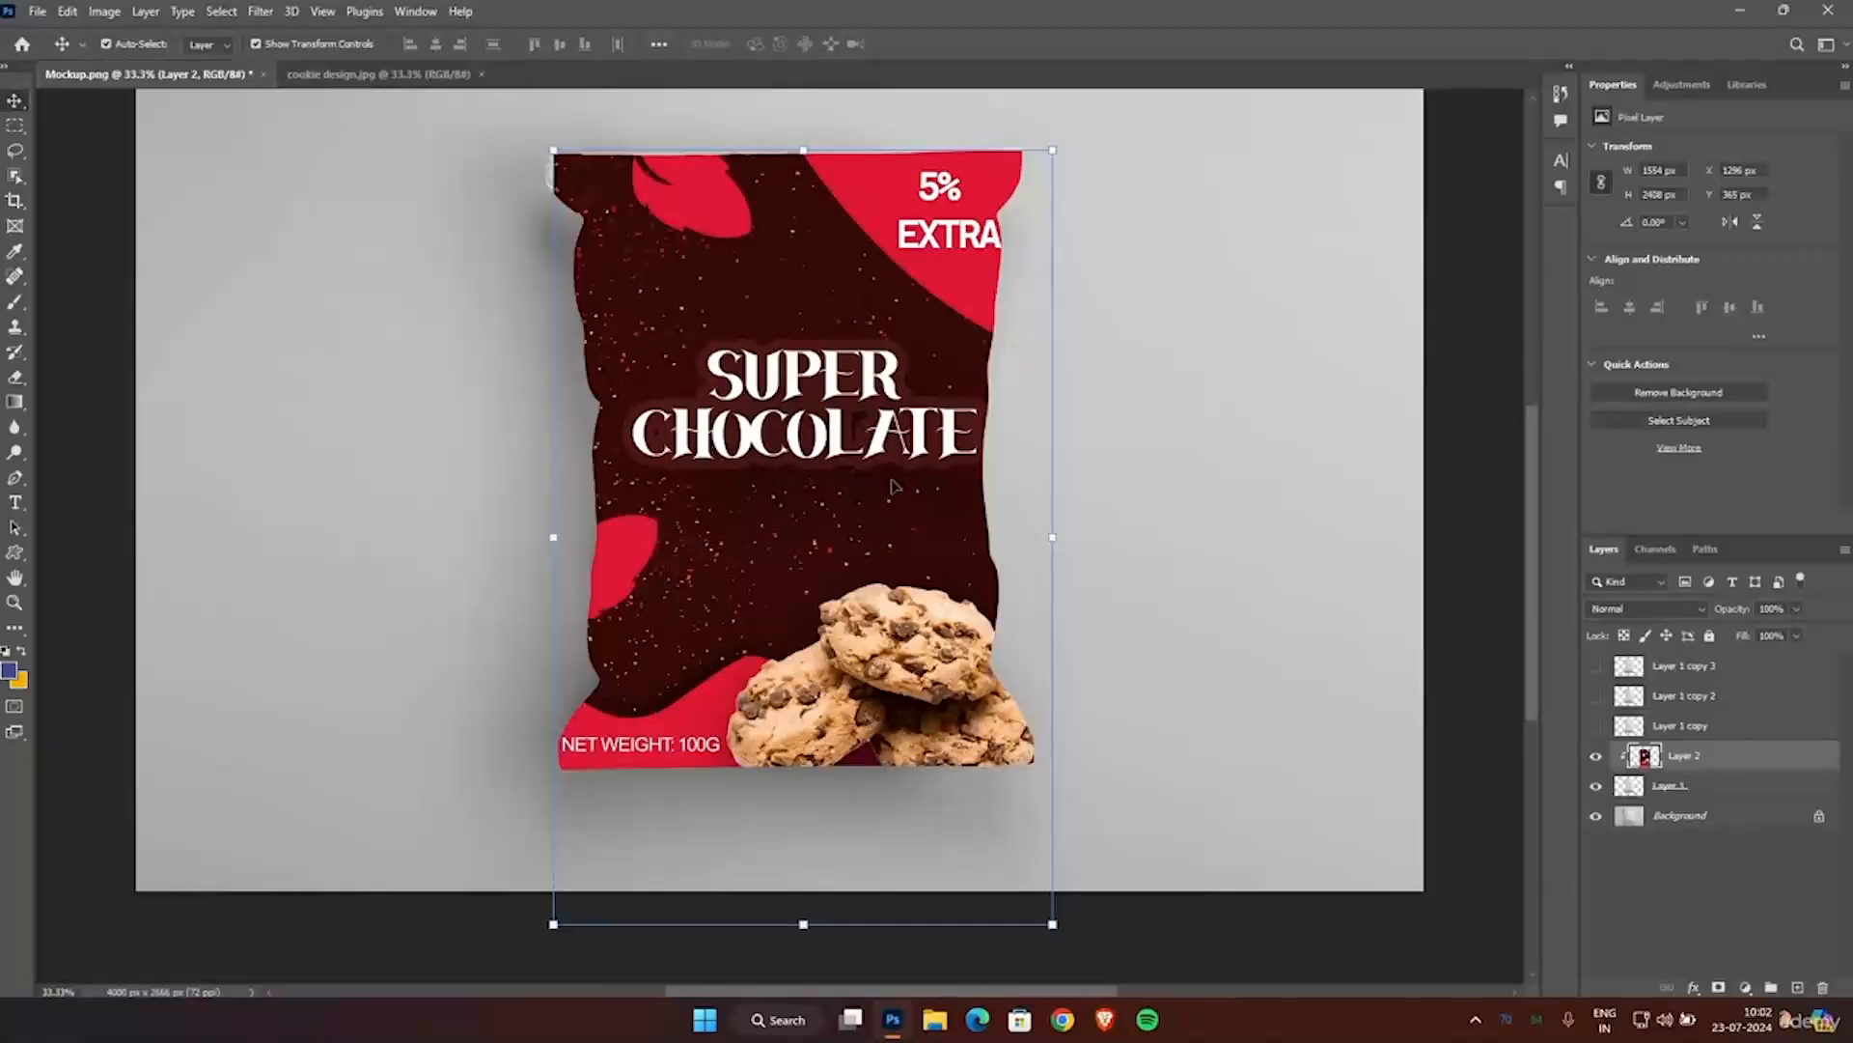
key("shift+Down")
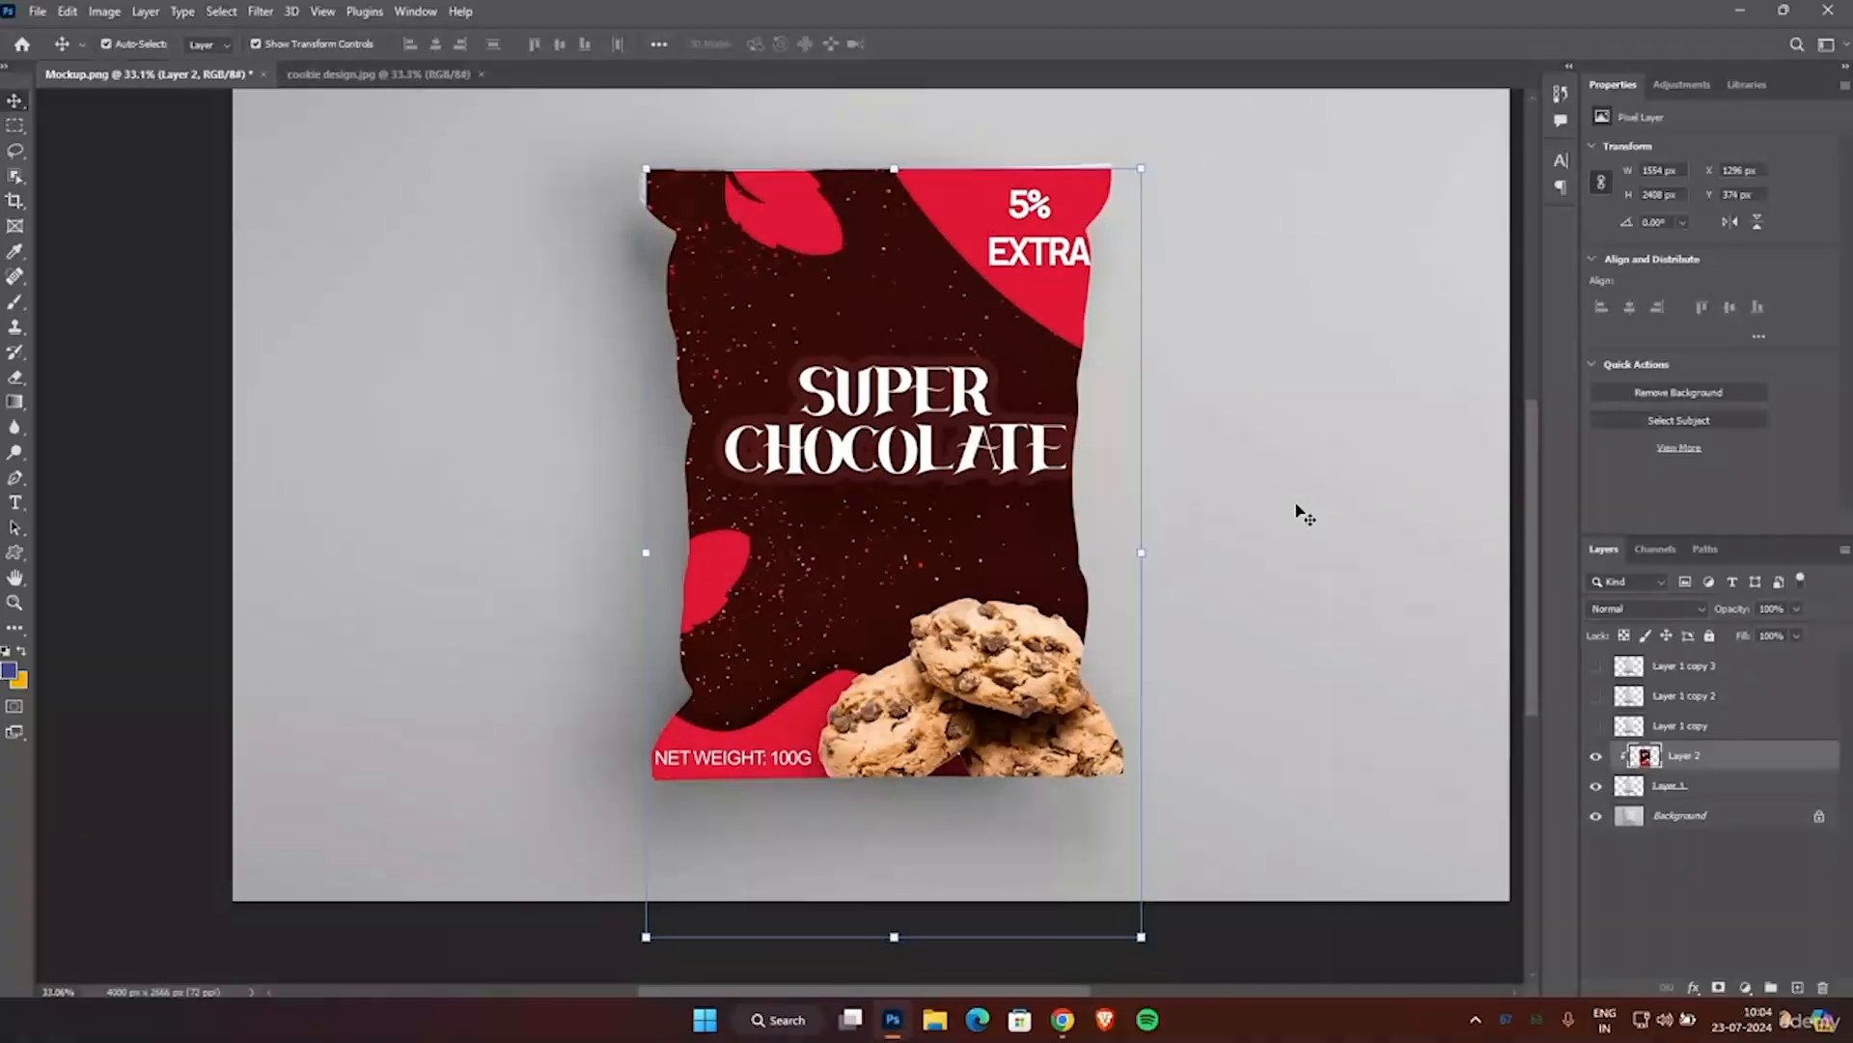
Warp the artwork's upper-left corner outward so it covers the exposed upper-left corner of the pouch.
left_click(1246, 226)
scroll(1120, 181, "up", 2)
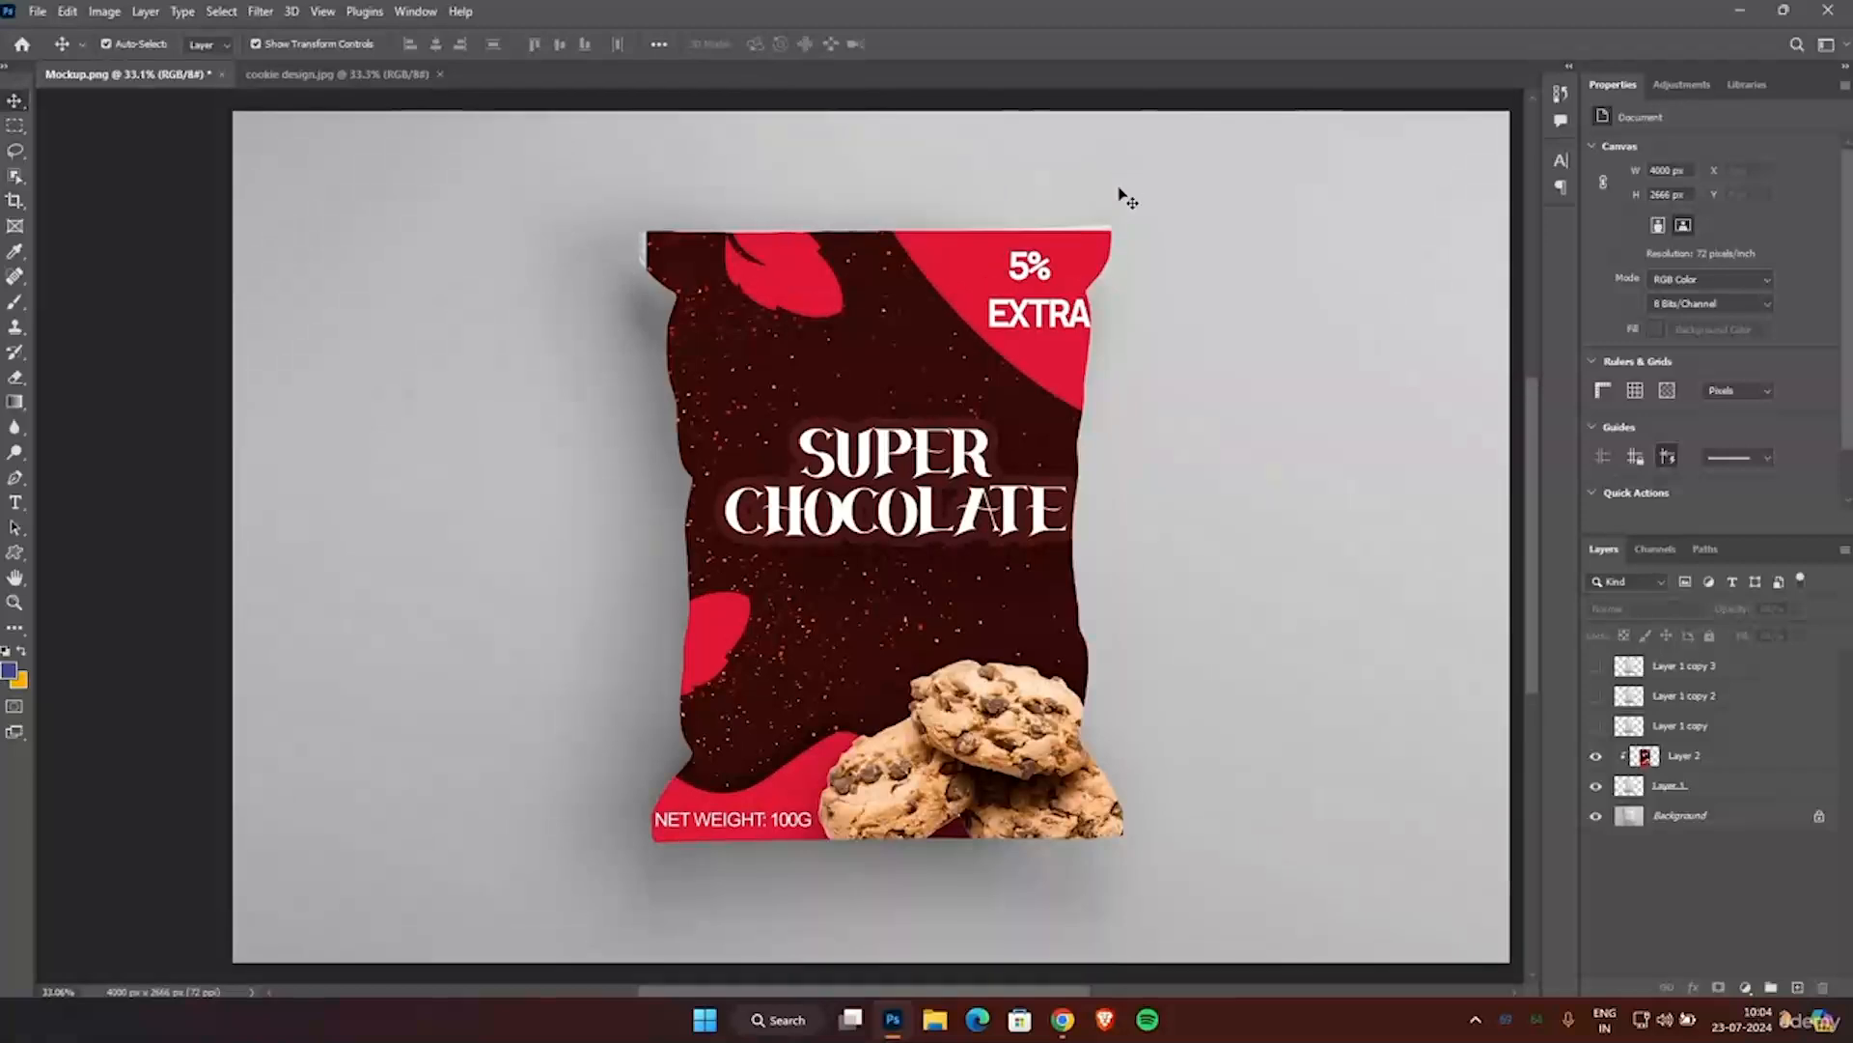
scroll(1120, 191, "up", 2)
scroll(769, 261, "down", 2)
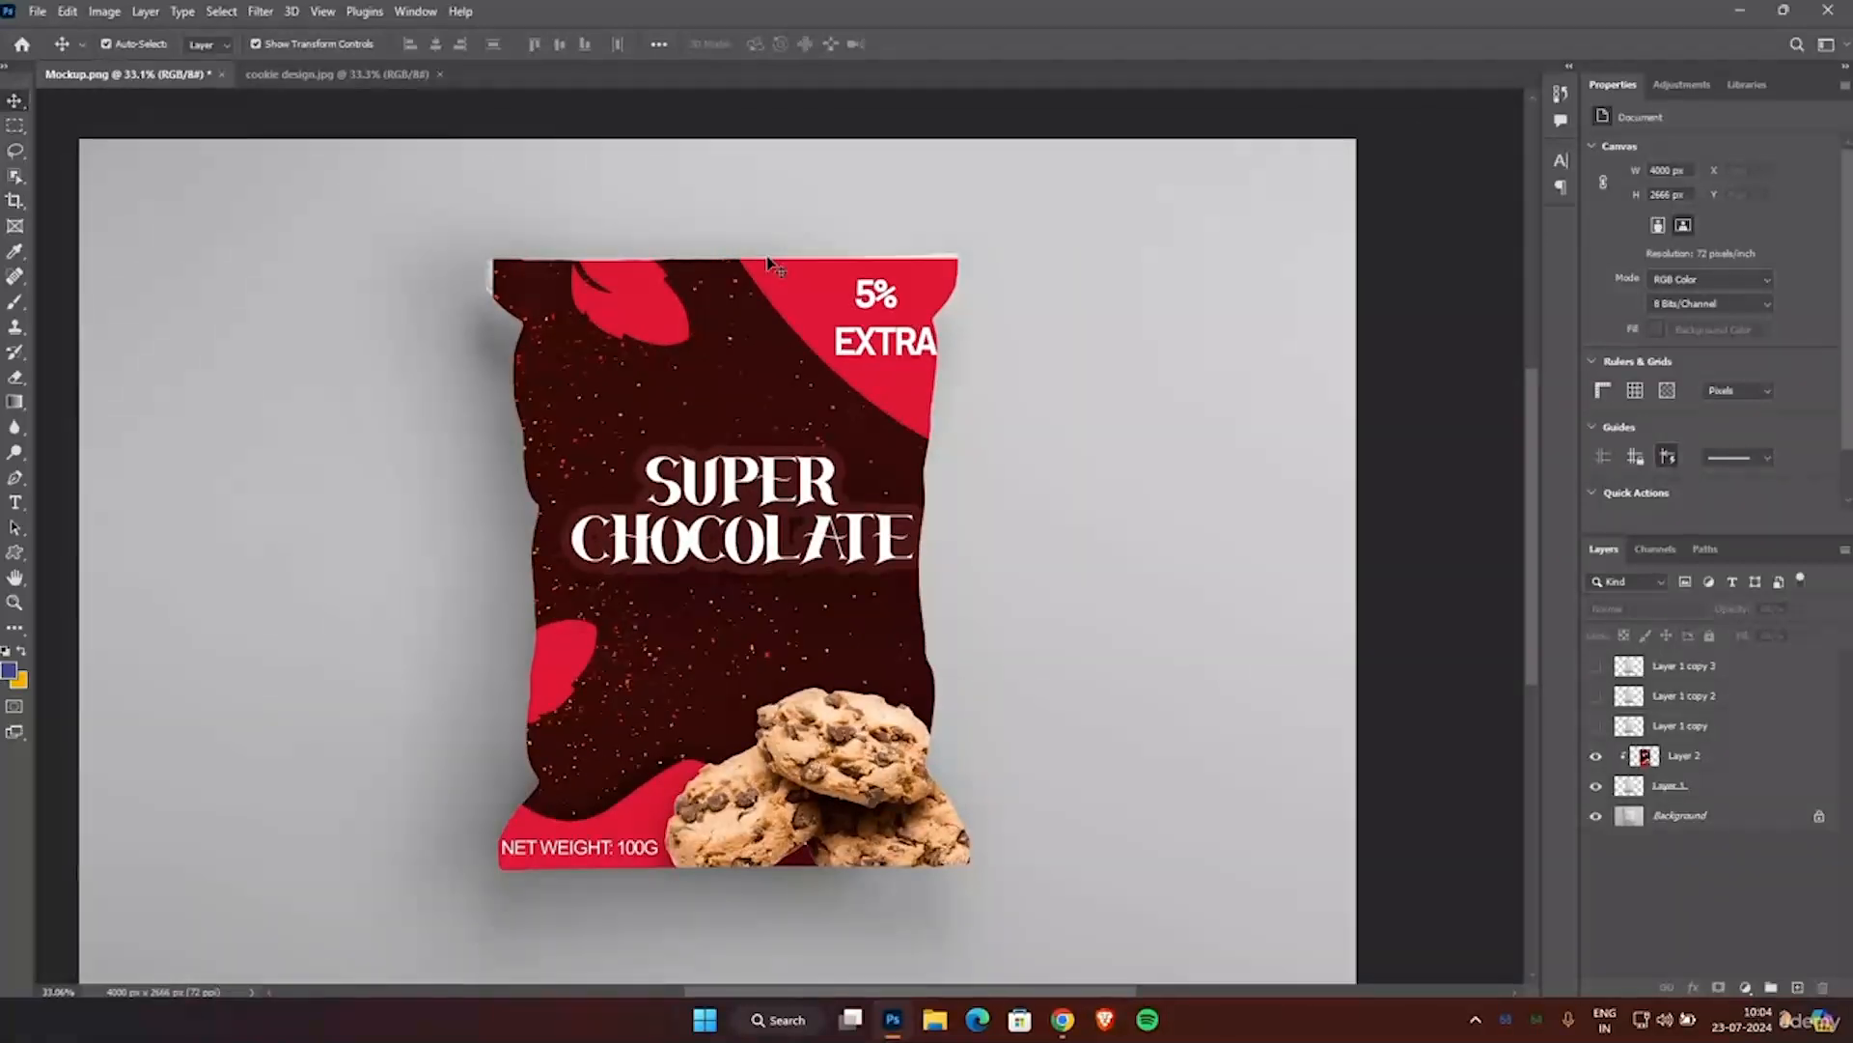
scroll(769, 261, "down", 2)
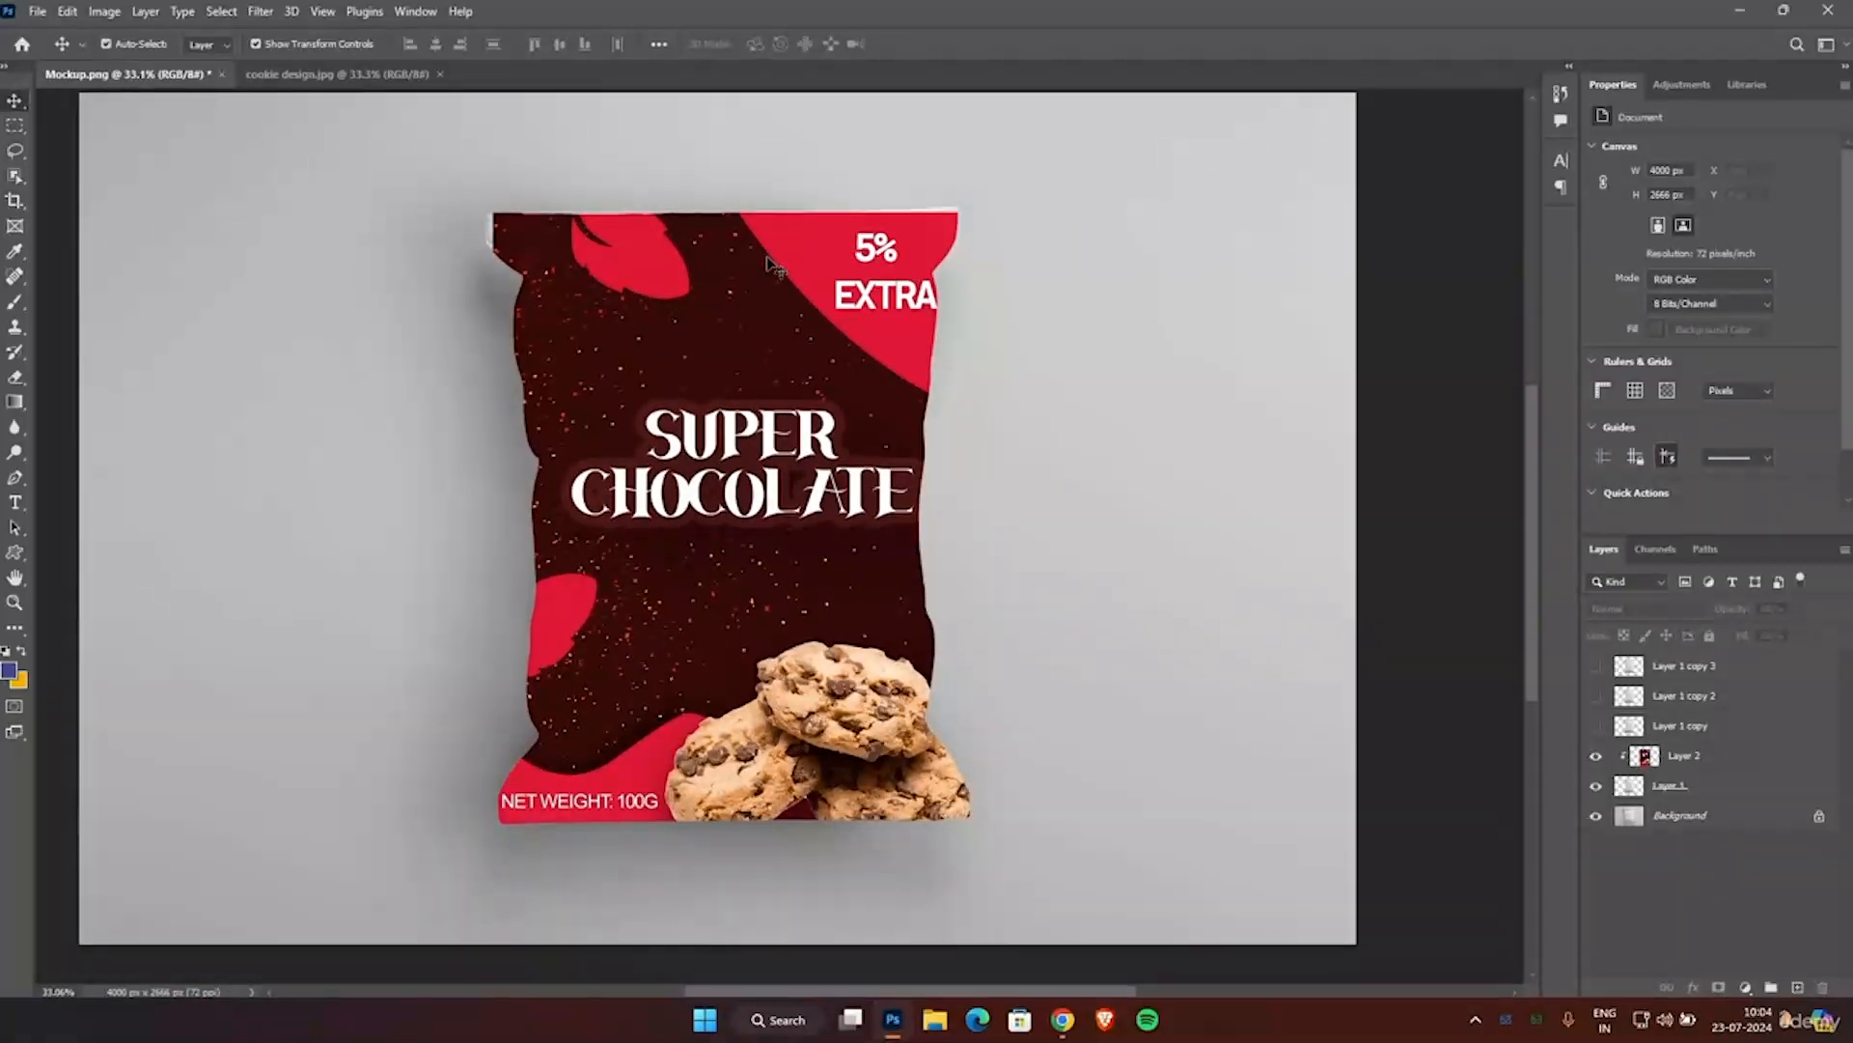
left_click(772, 263)
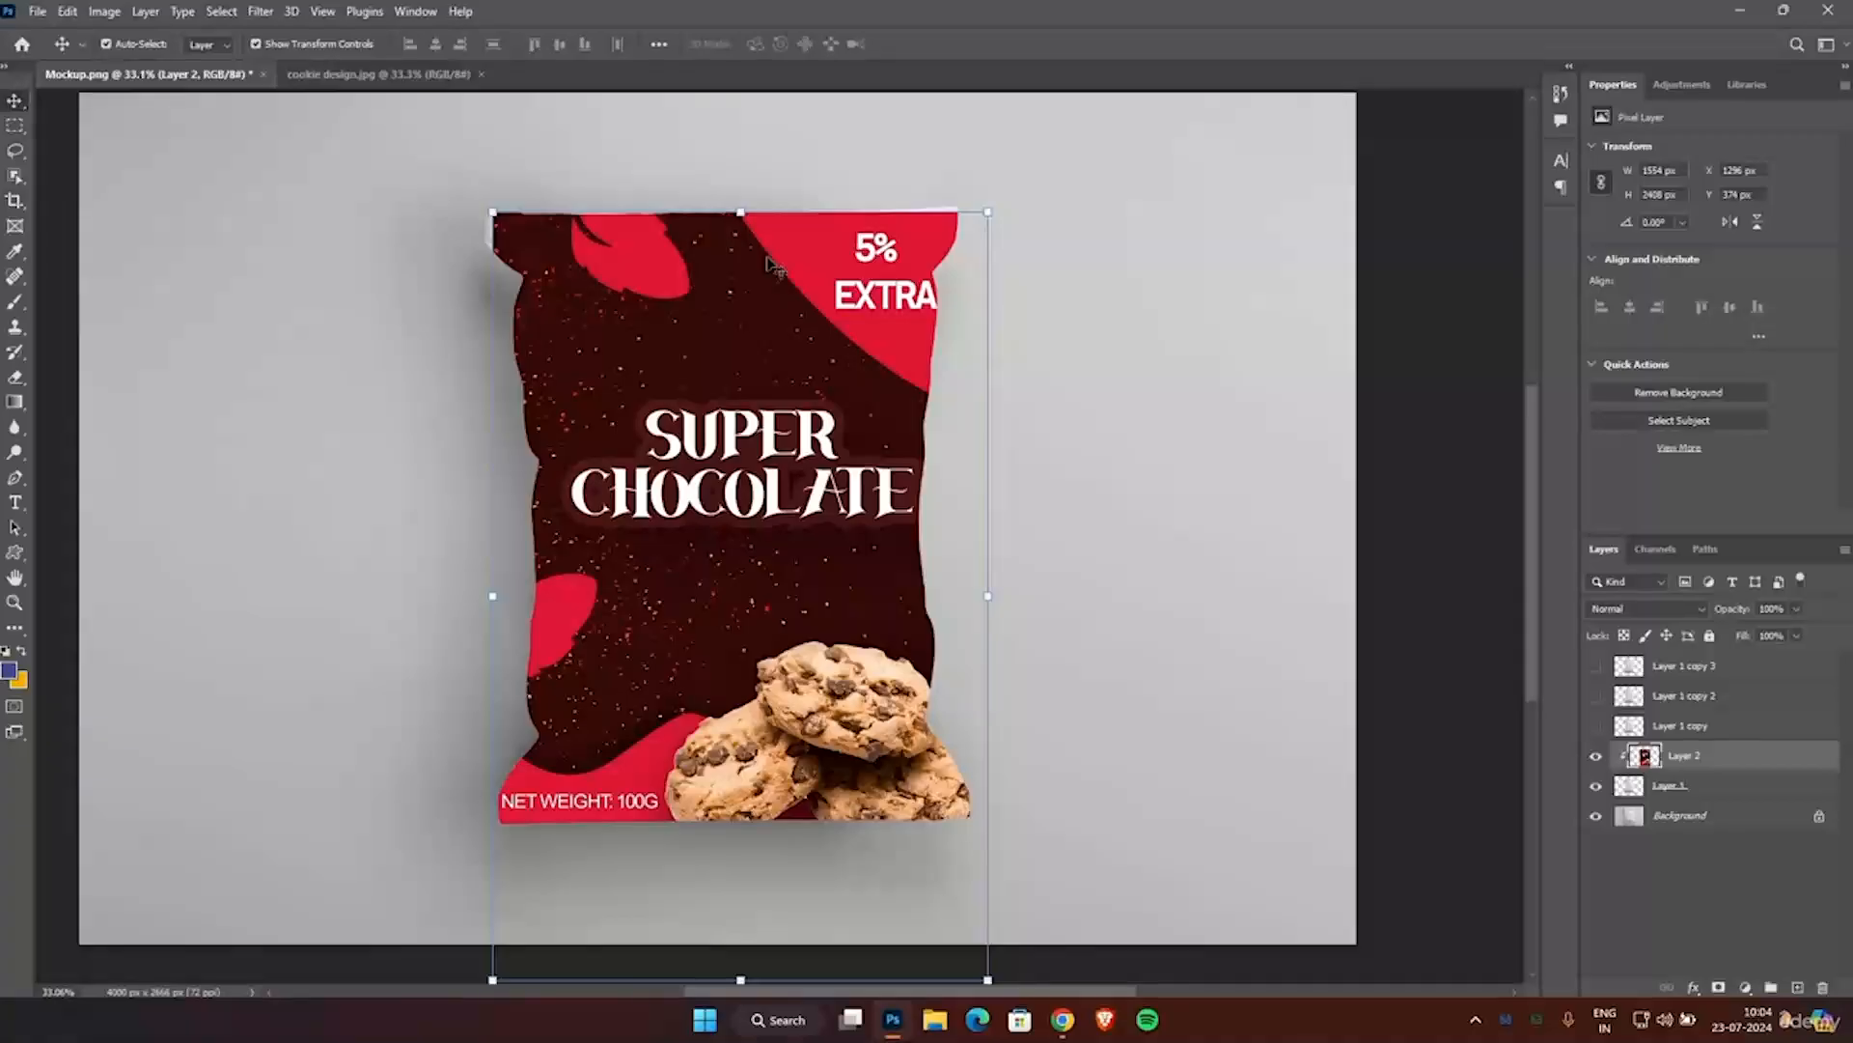
key("ctrl+t")
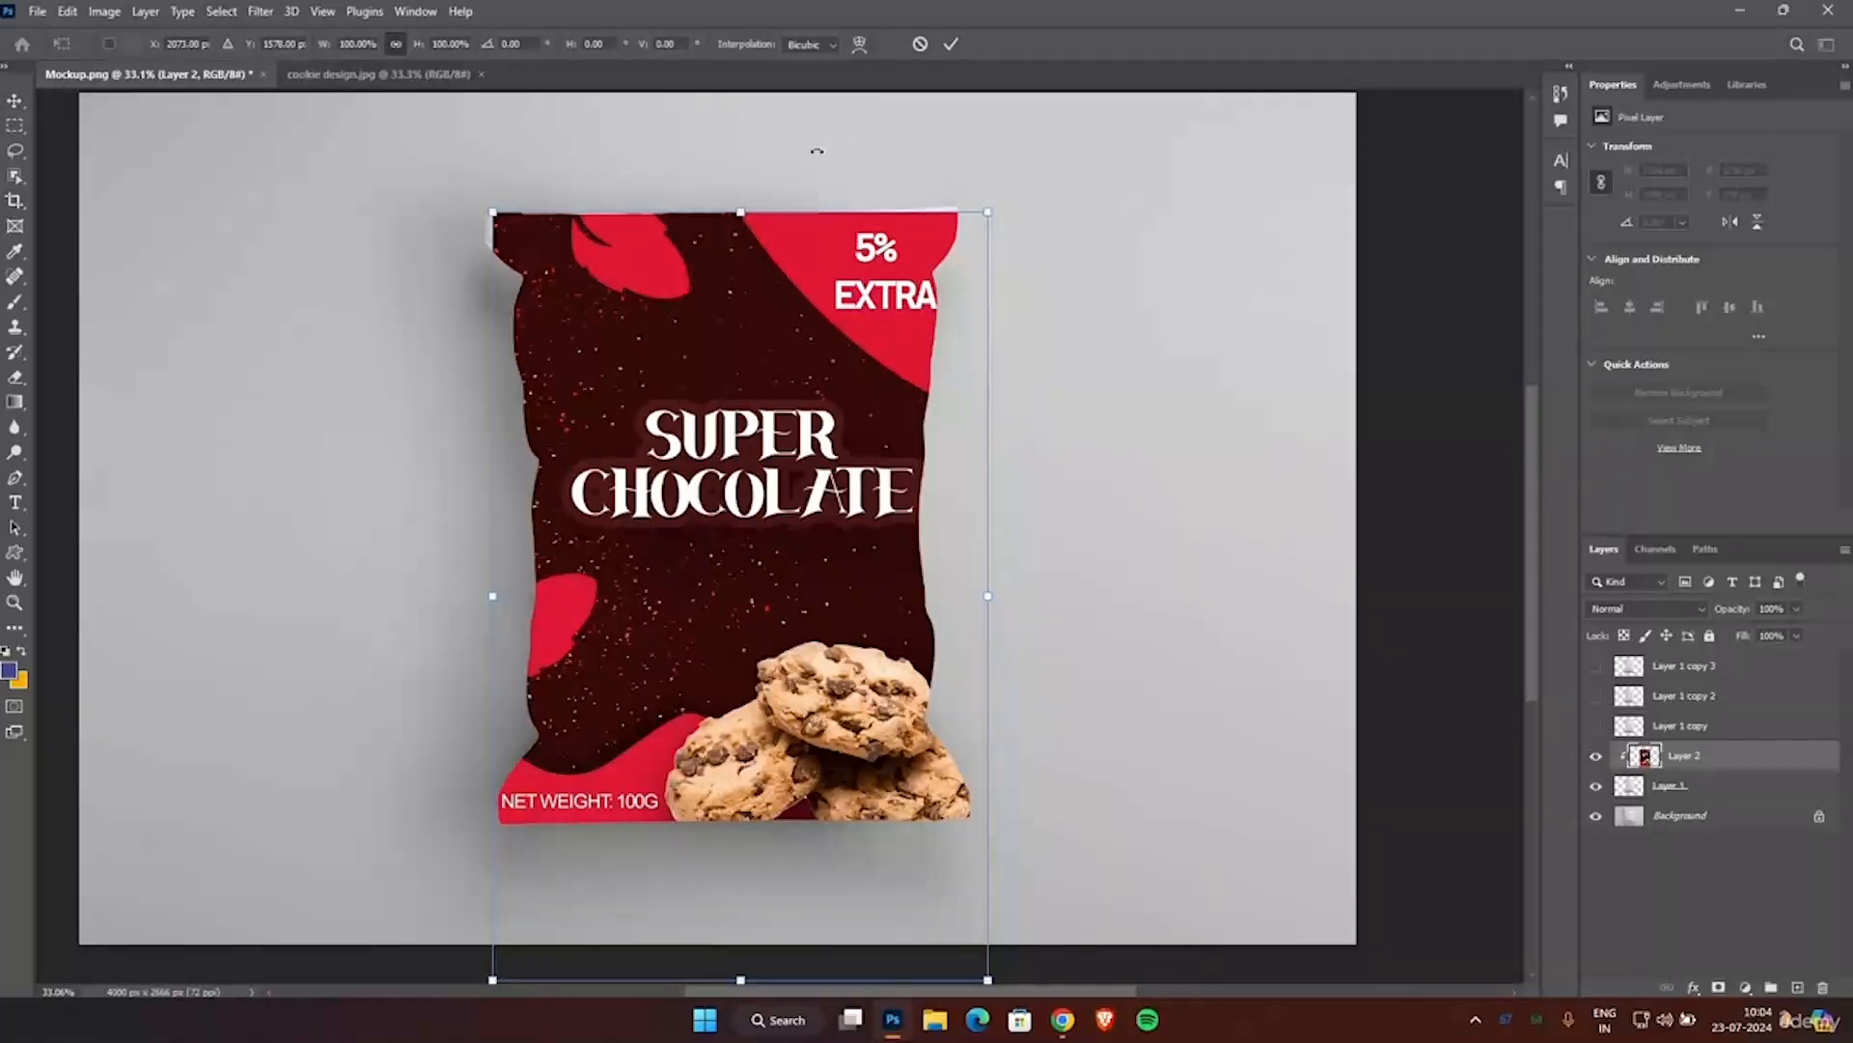
left_click(859, 45)
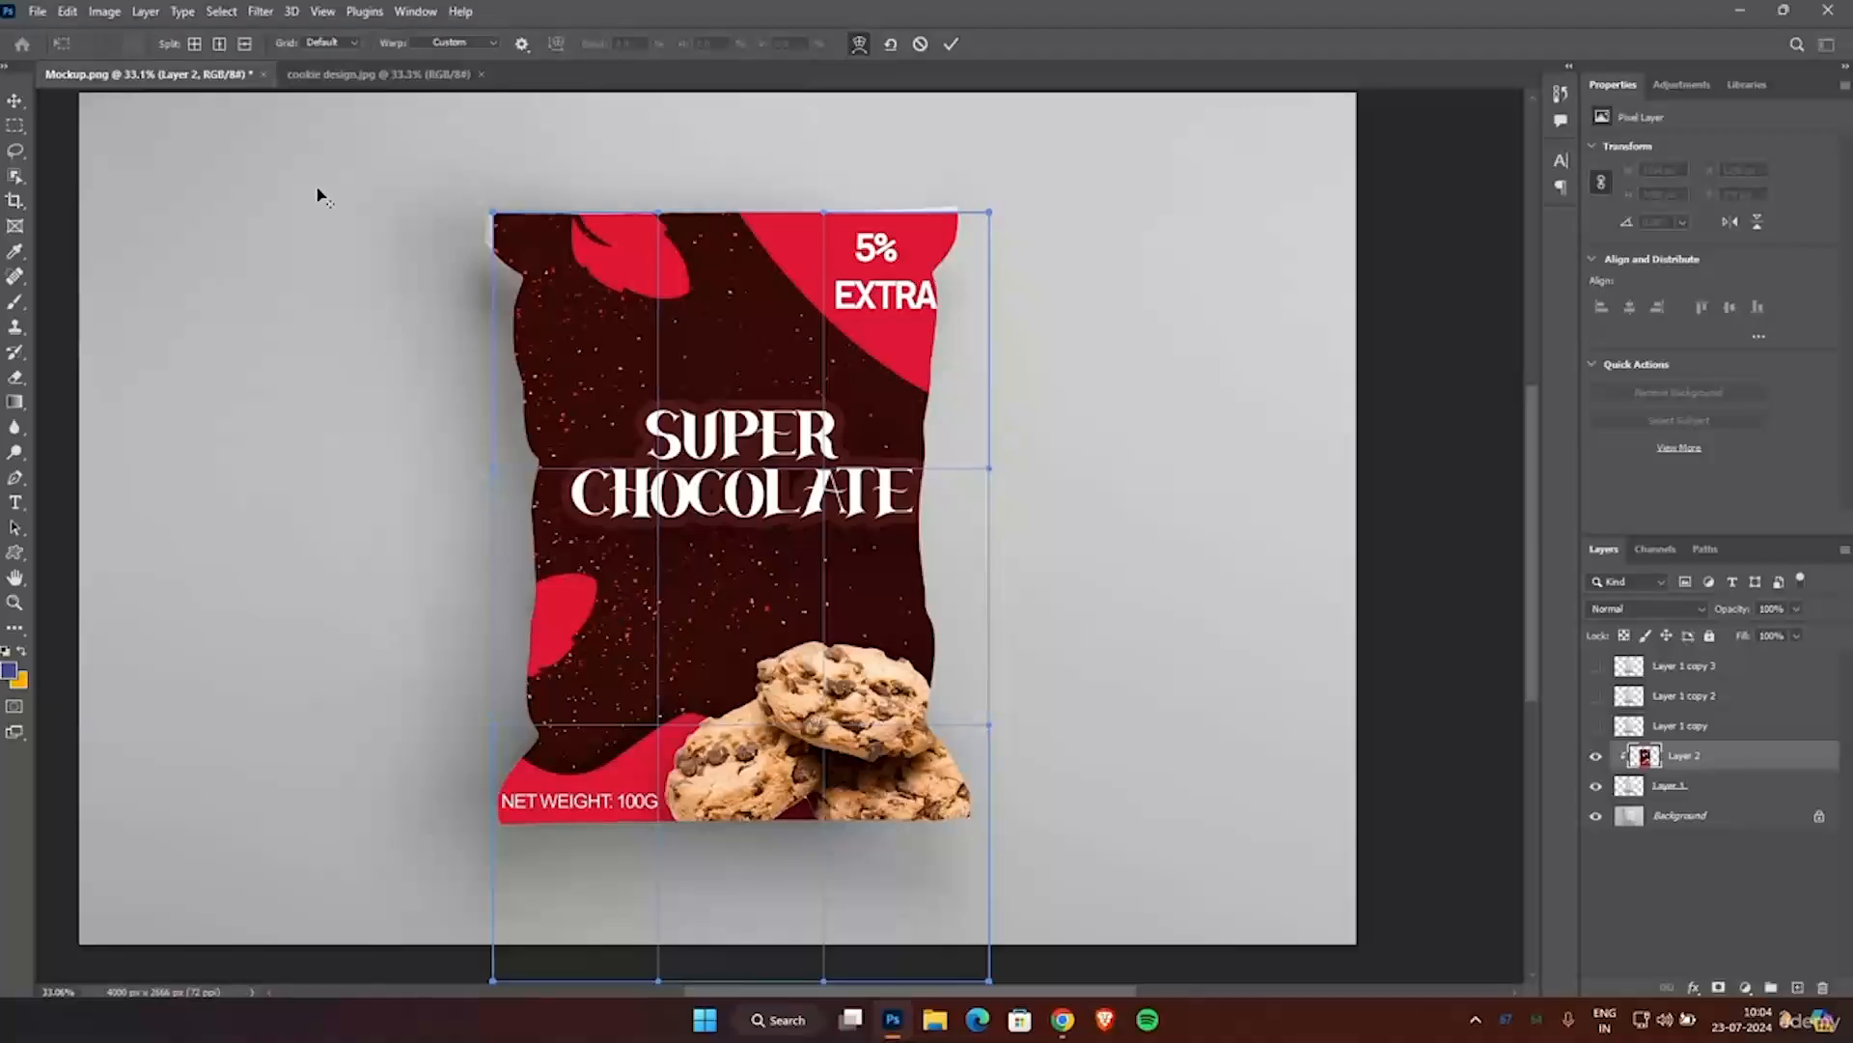
scroll(356, 188, "up", 3)
scroll(569, 222, "up", 5)
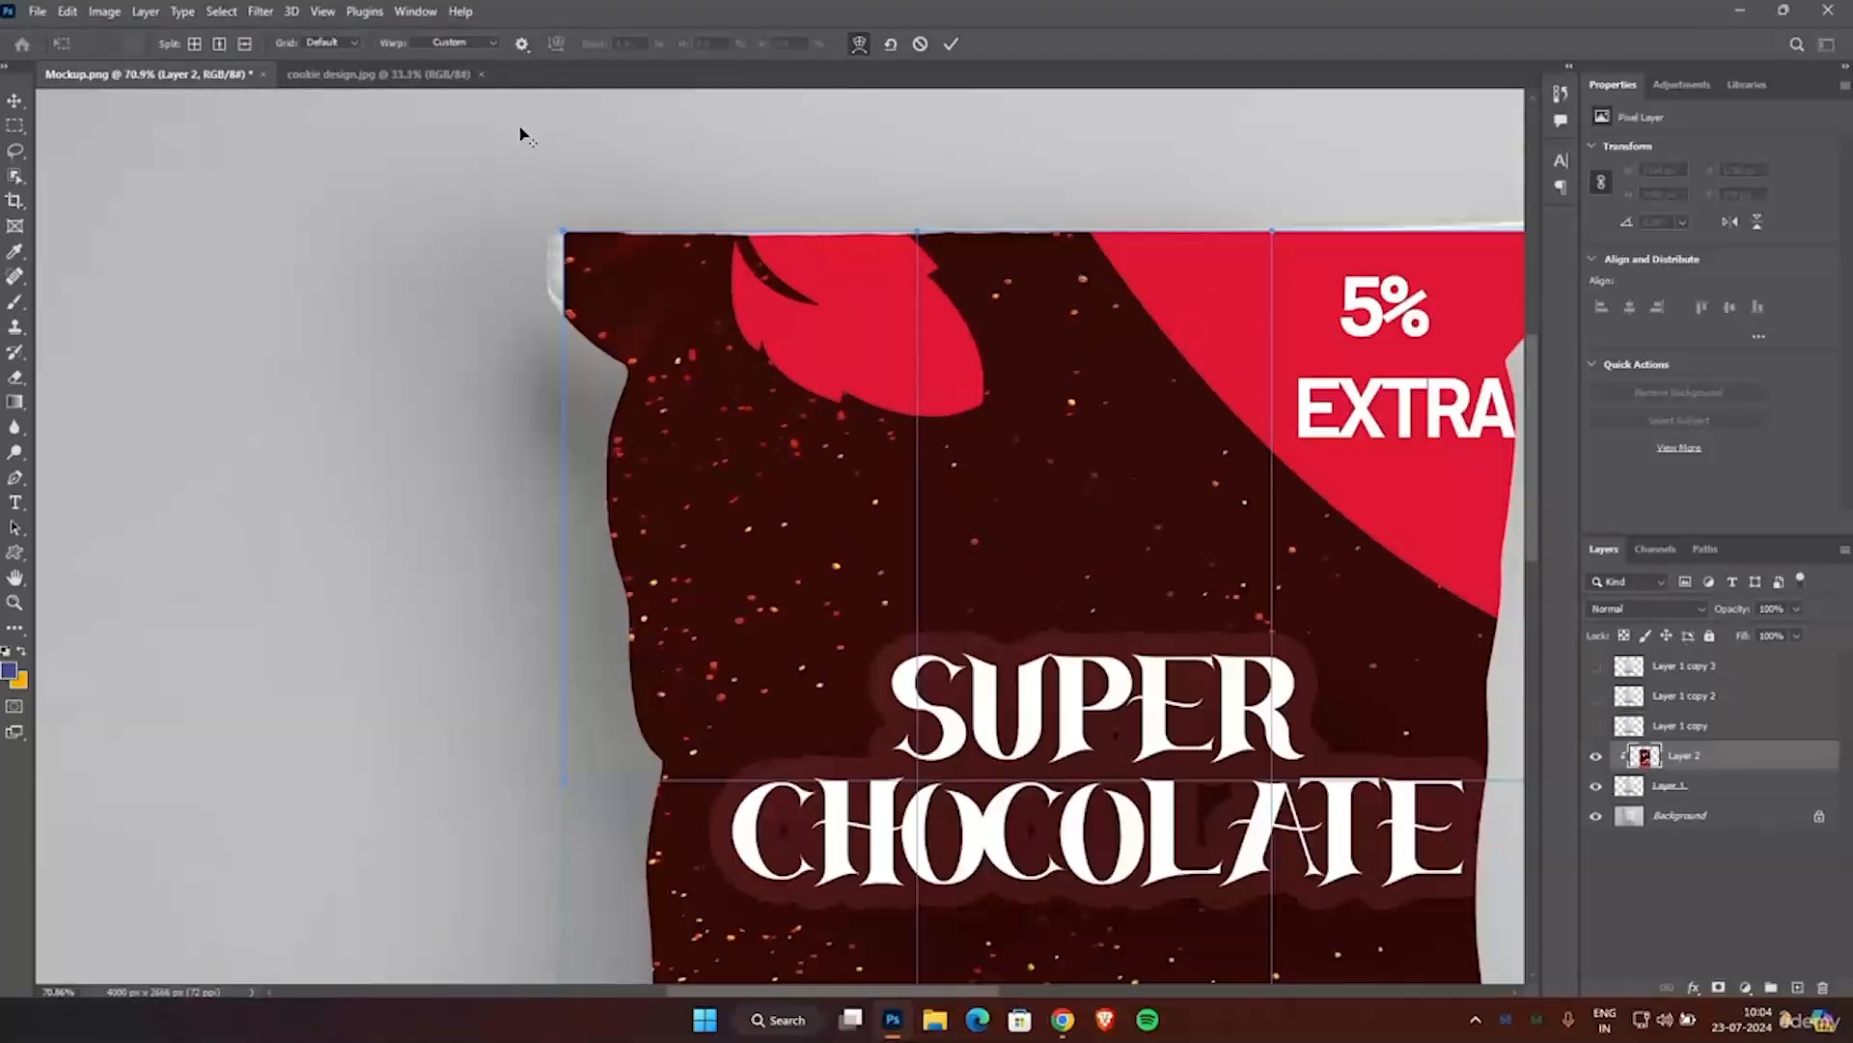
scroll(535, 197, "down", 1)
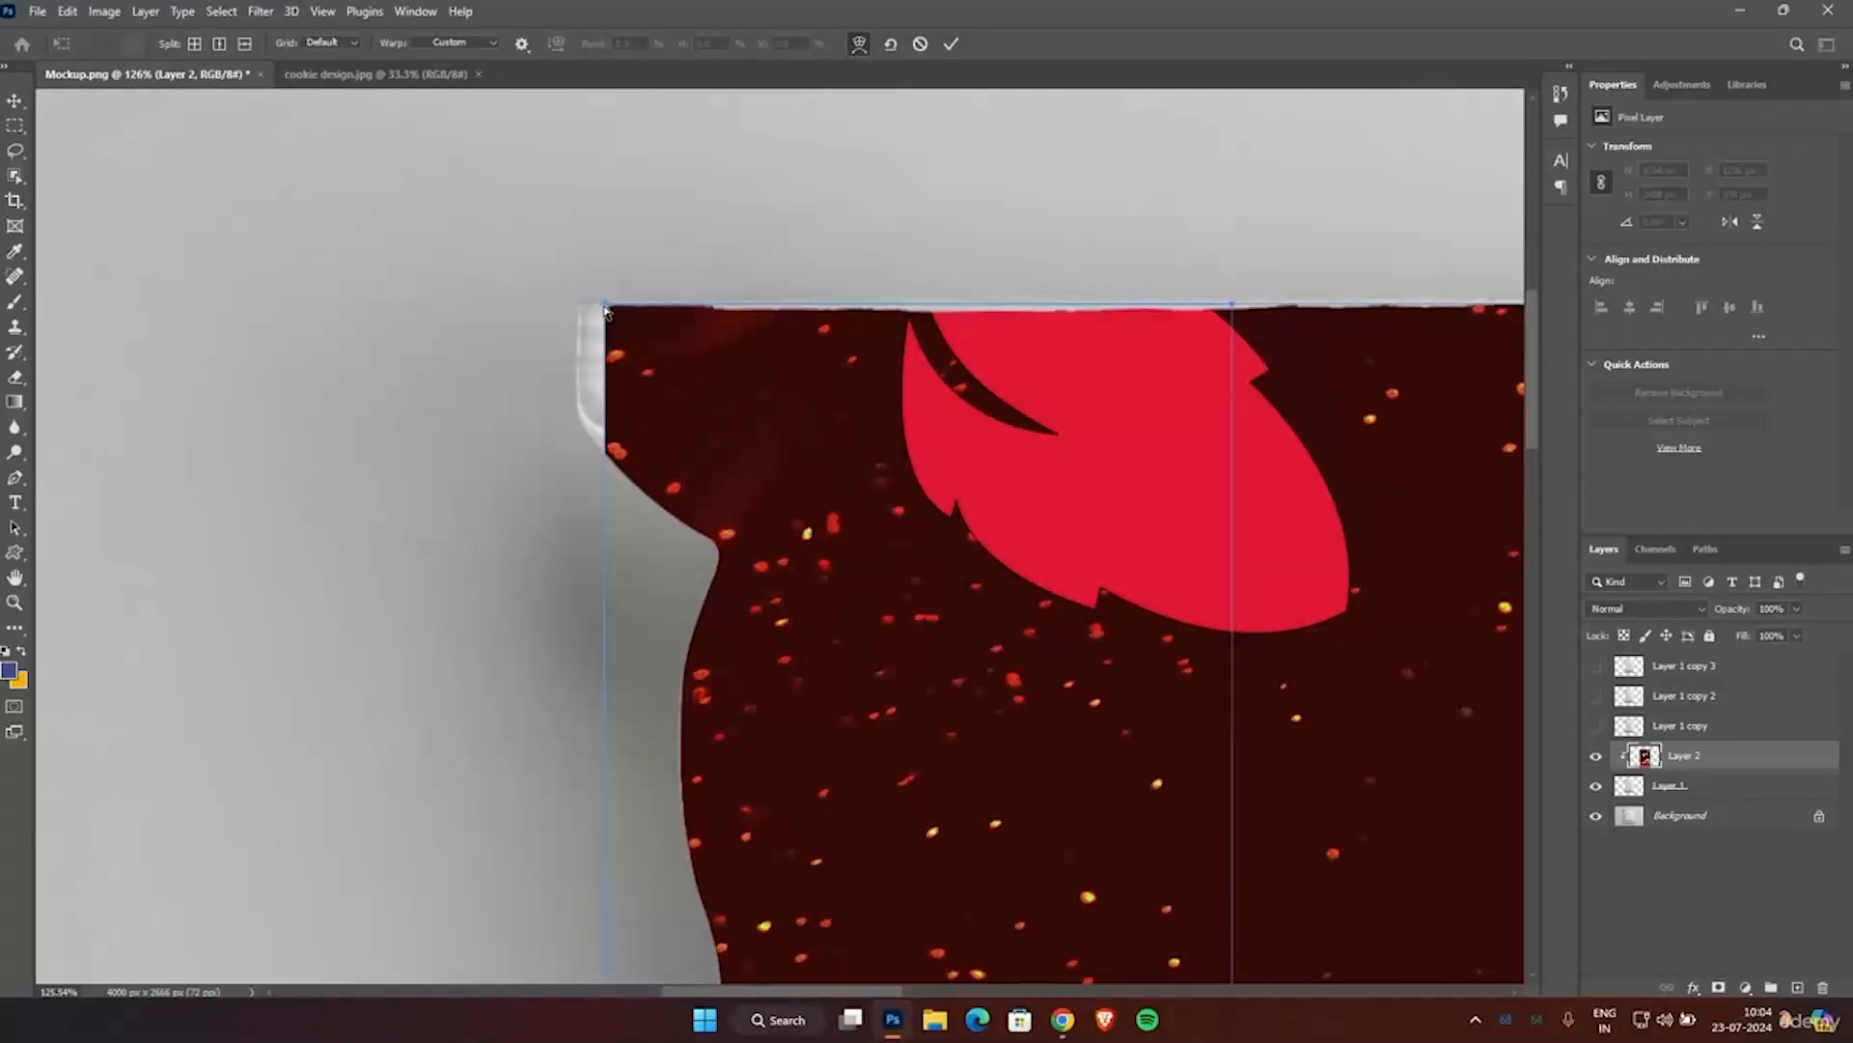
left_click_drag(606, 307, 561, 286)
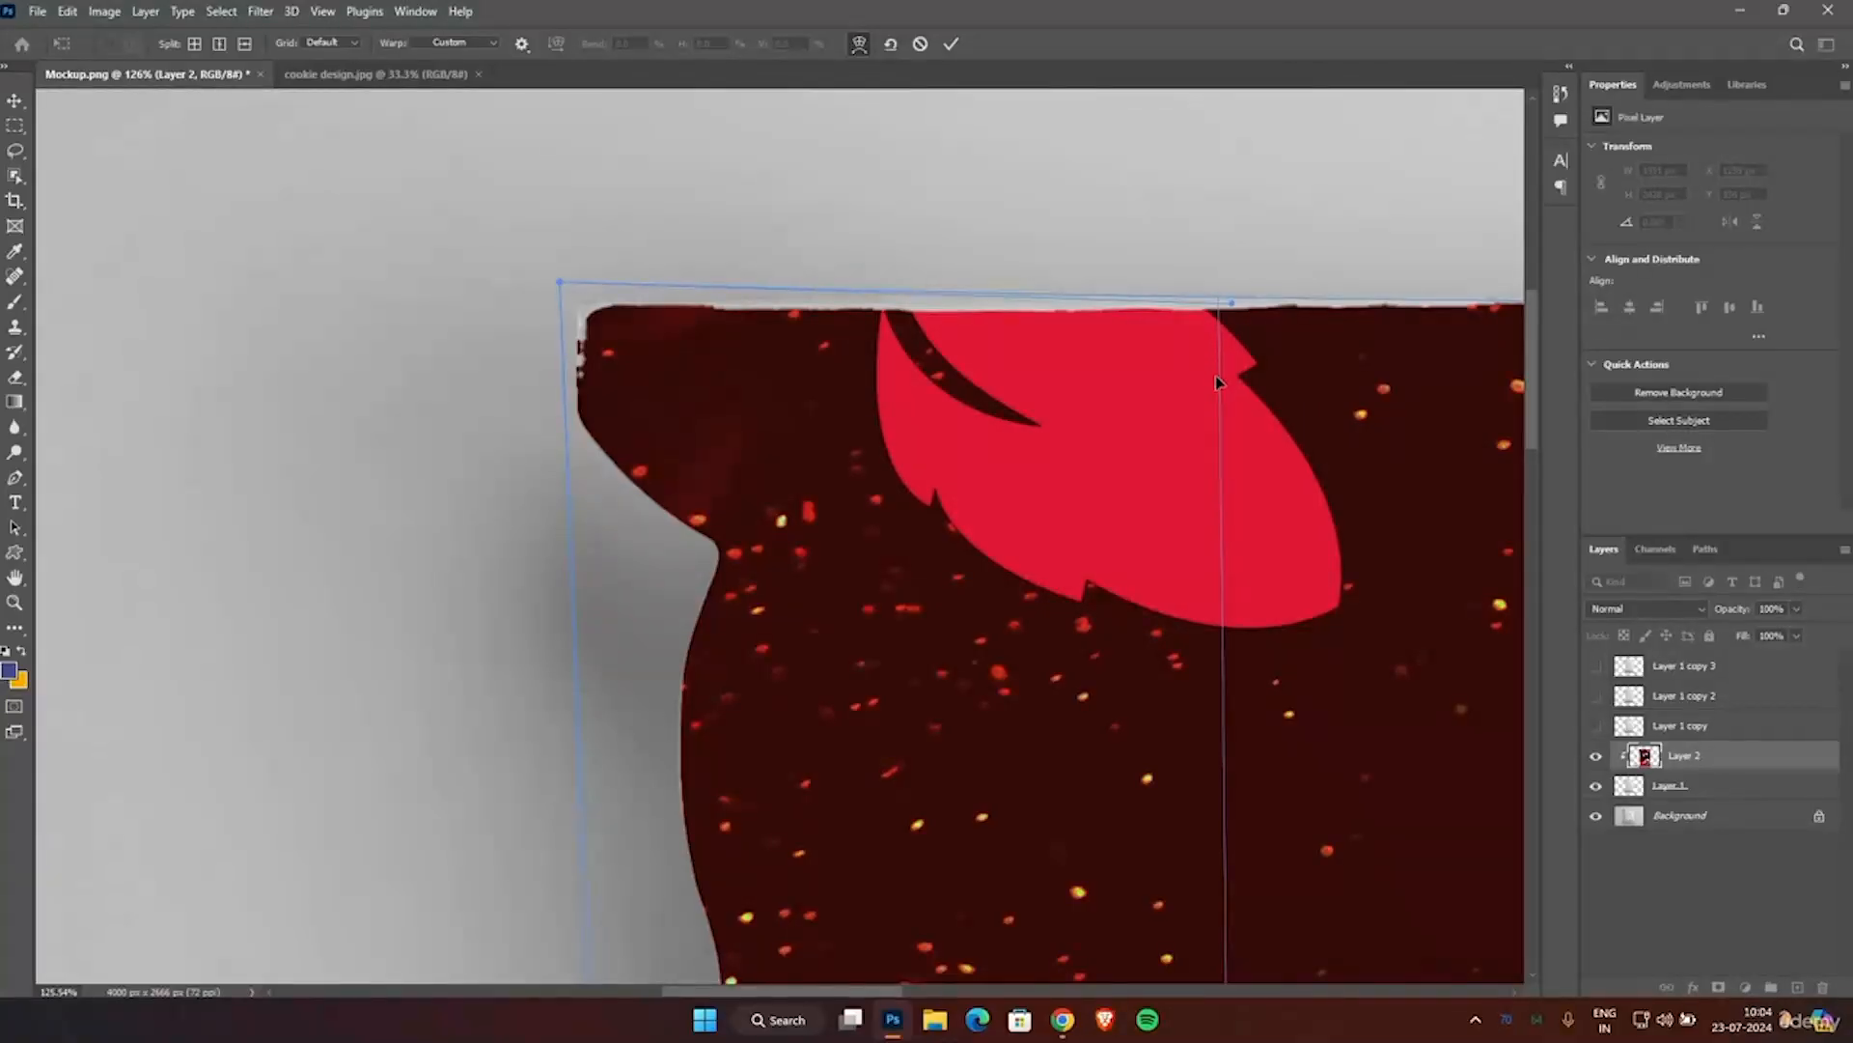
Warp the artwork's upper-right corner upward so it covers the exposed top edge of the pouch, and apply the warp.
scroll(1216, 382, "down", 5)
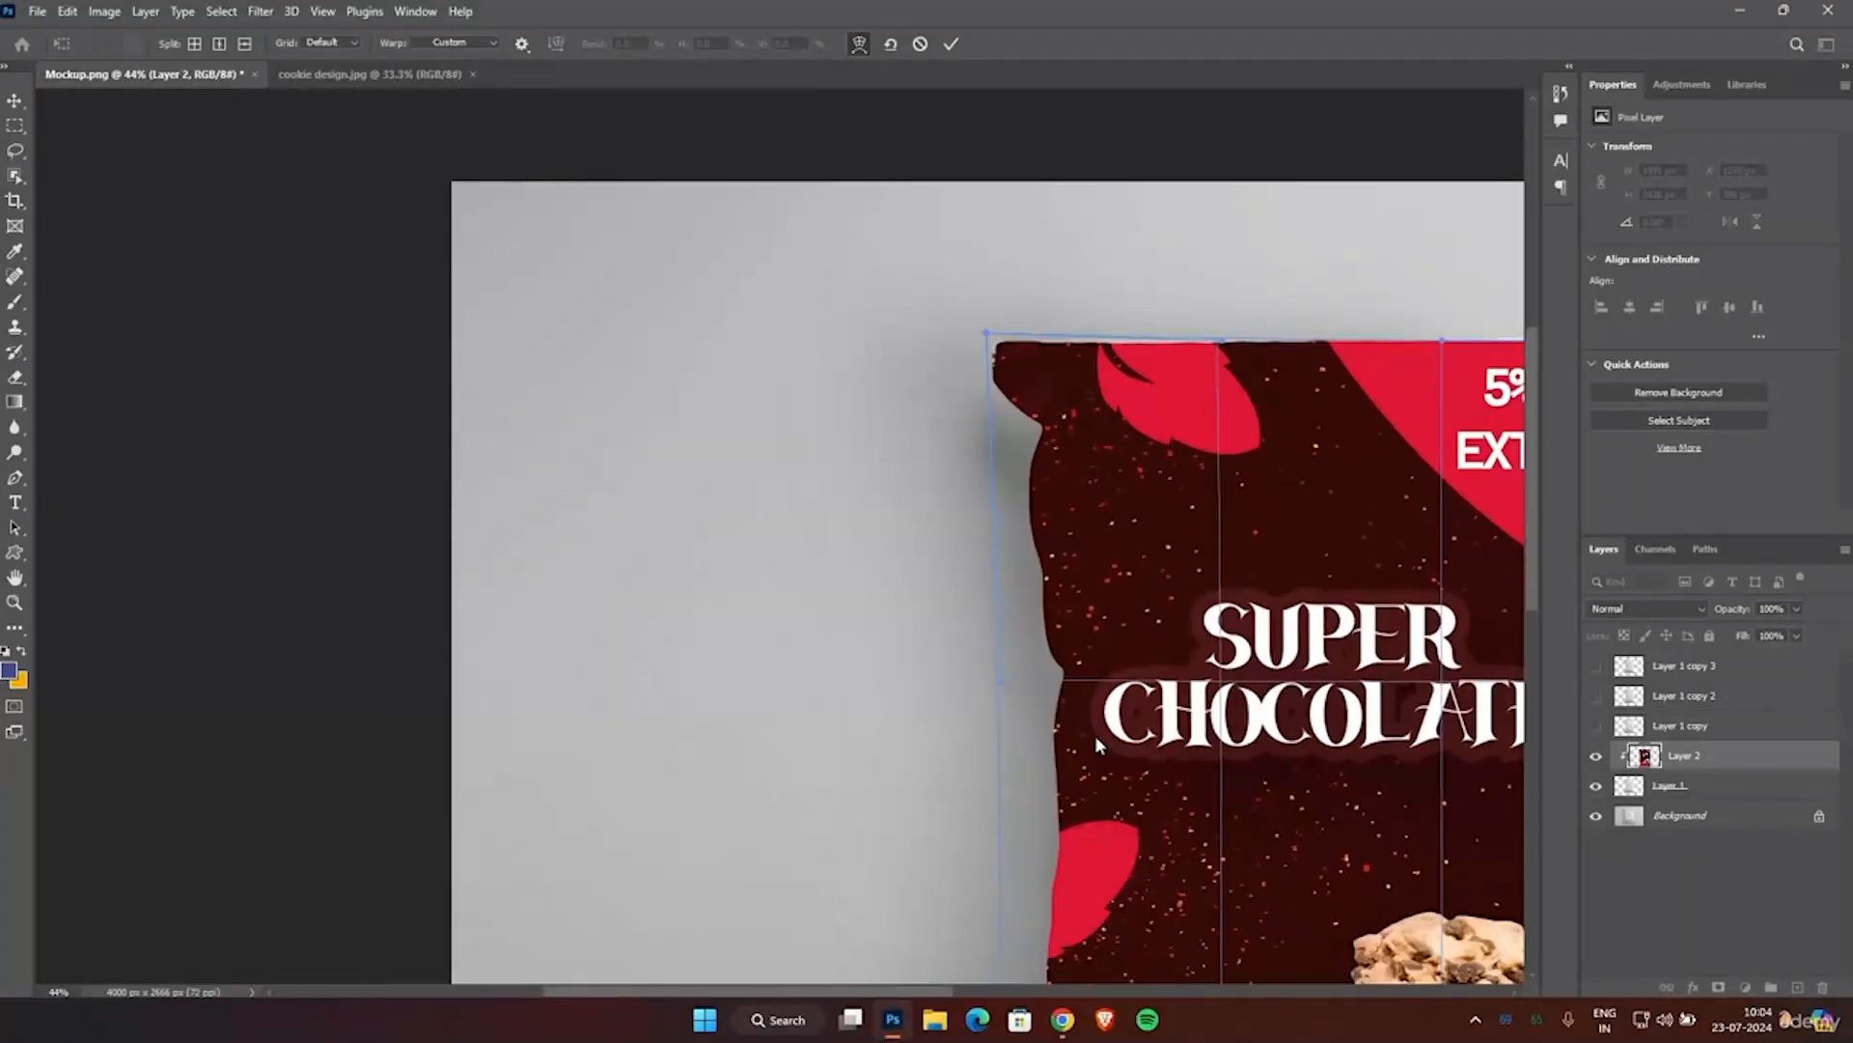
scroll(914, 541, "down", 1)
scroll(914, 540, "up", 1)
scroll(914, 541, "right", 1)
scroll(914, 541, "right", 8)
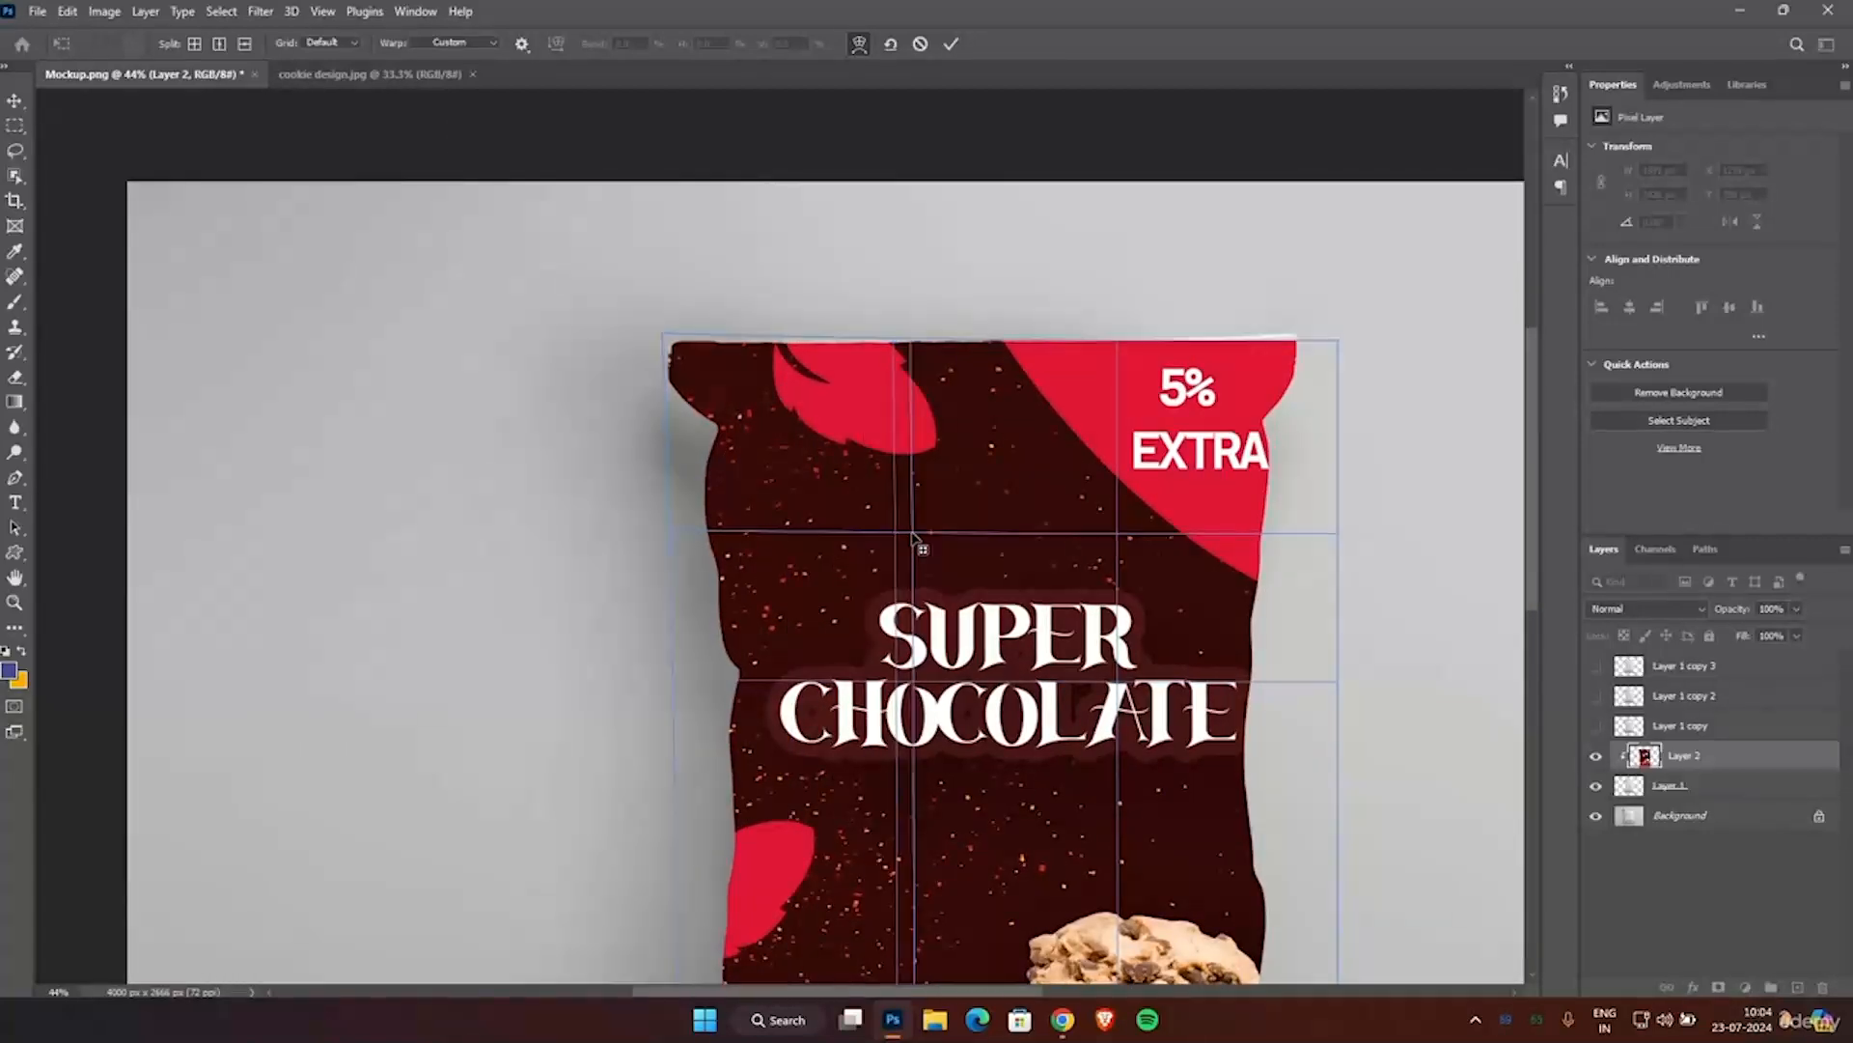
scroll(1052, 373, "up", 6)
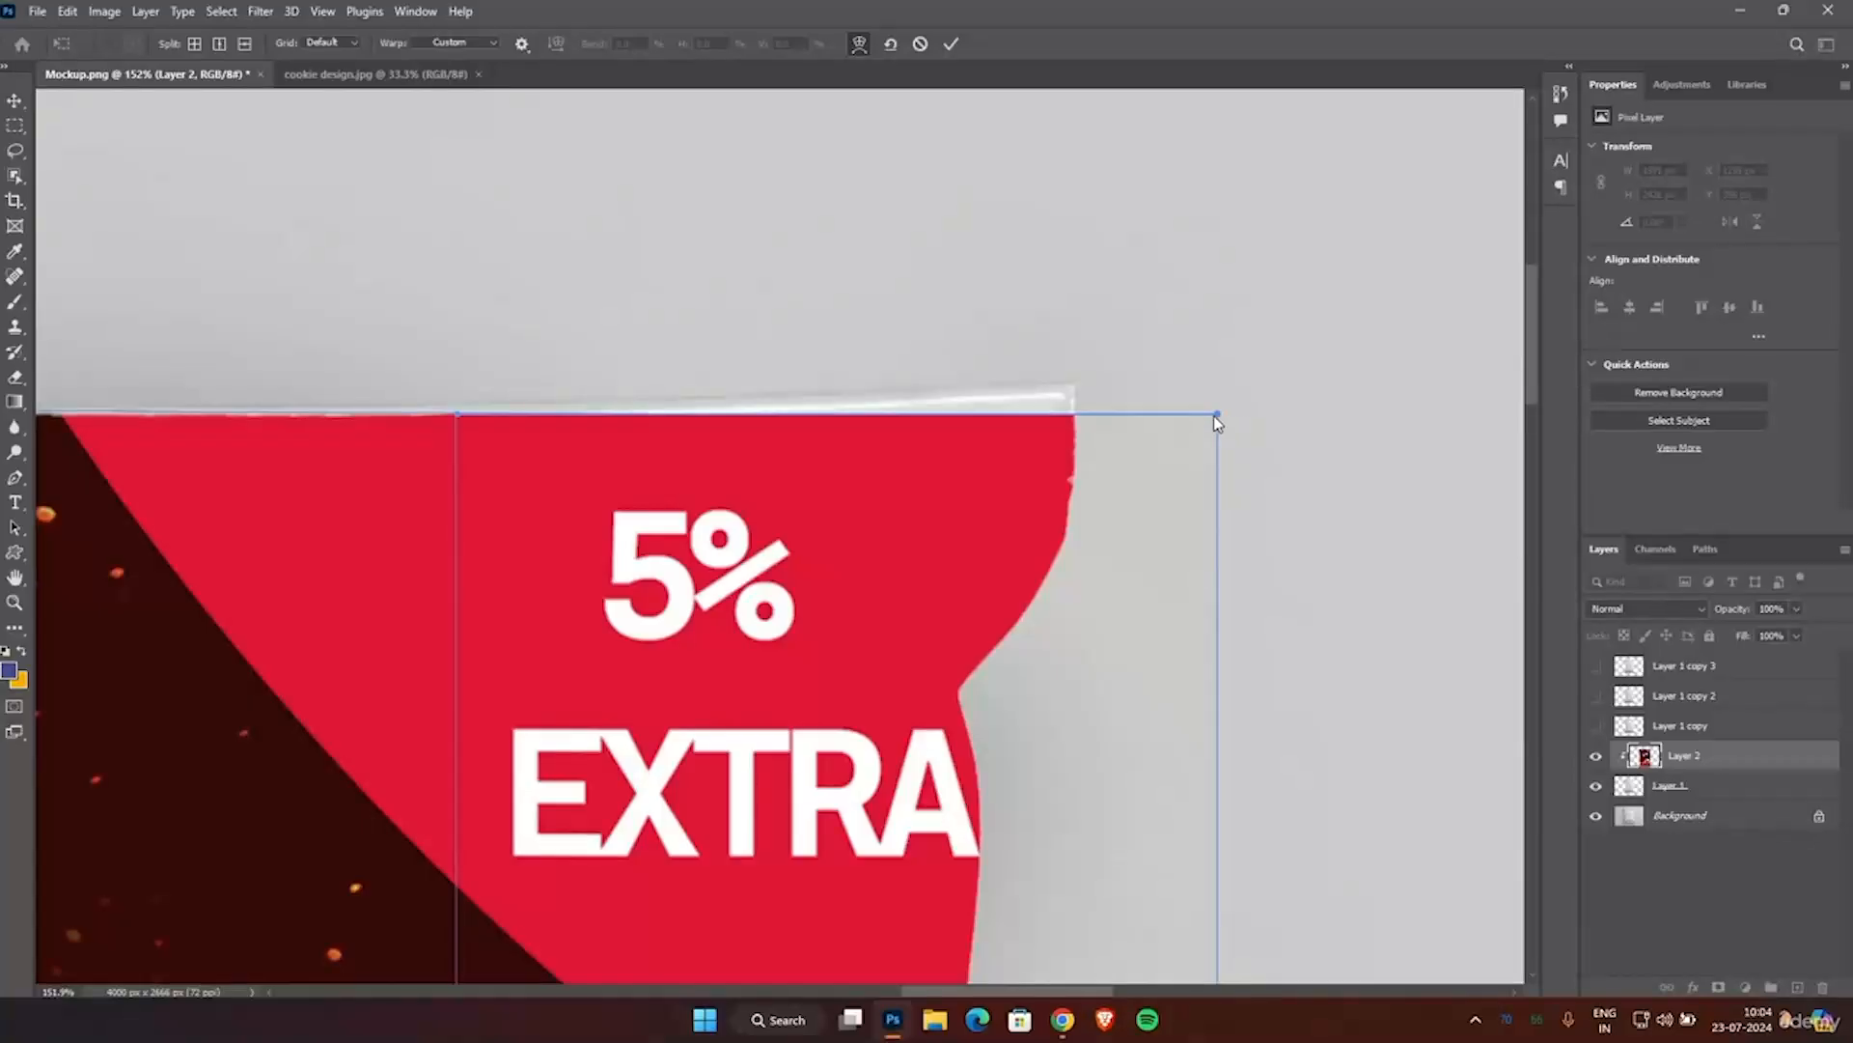
left_click_drag(1217, 414, 1217, 363)
scroll(964, 447, "down", 6)
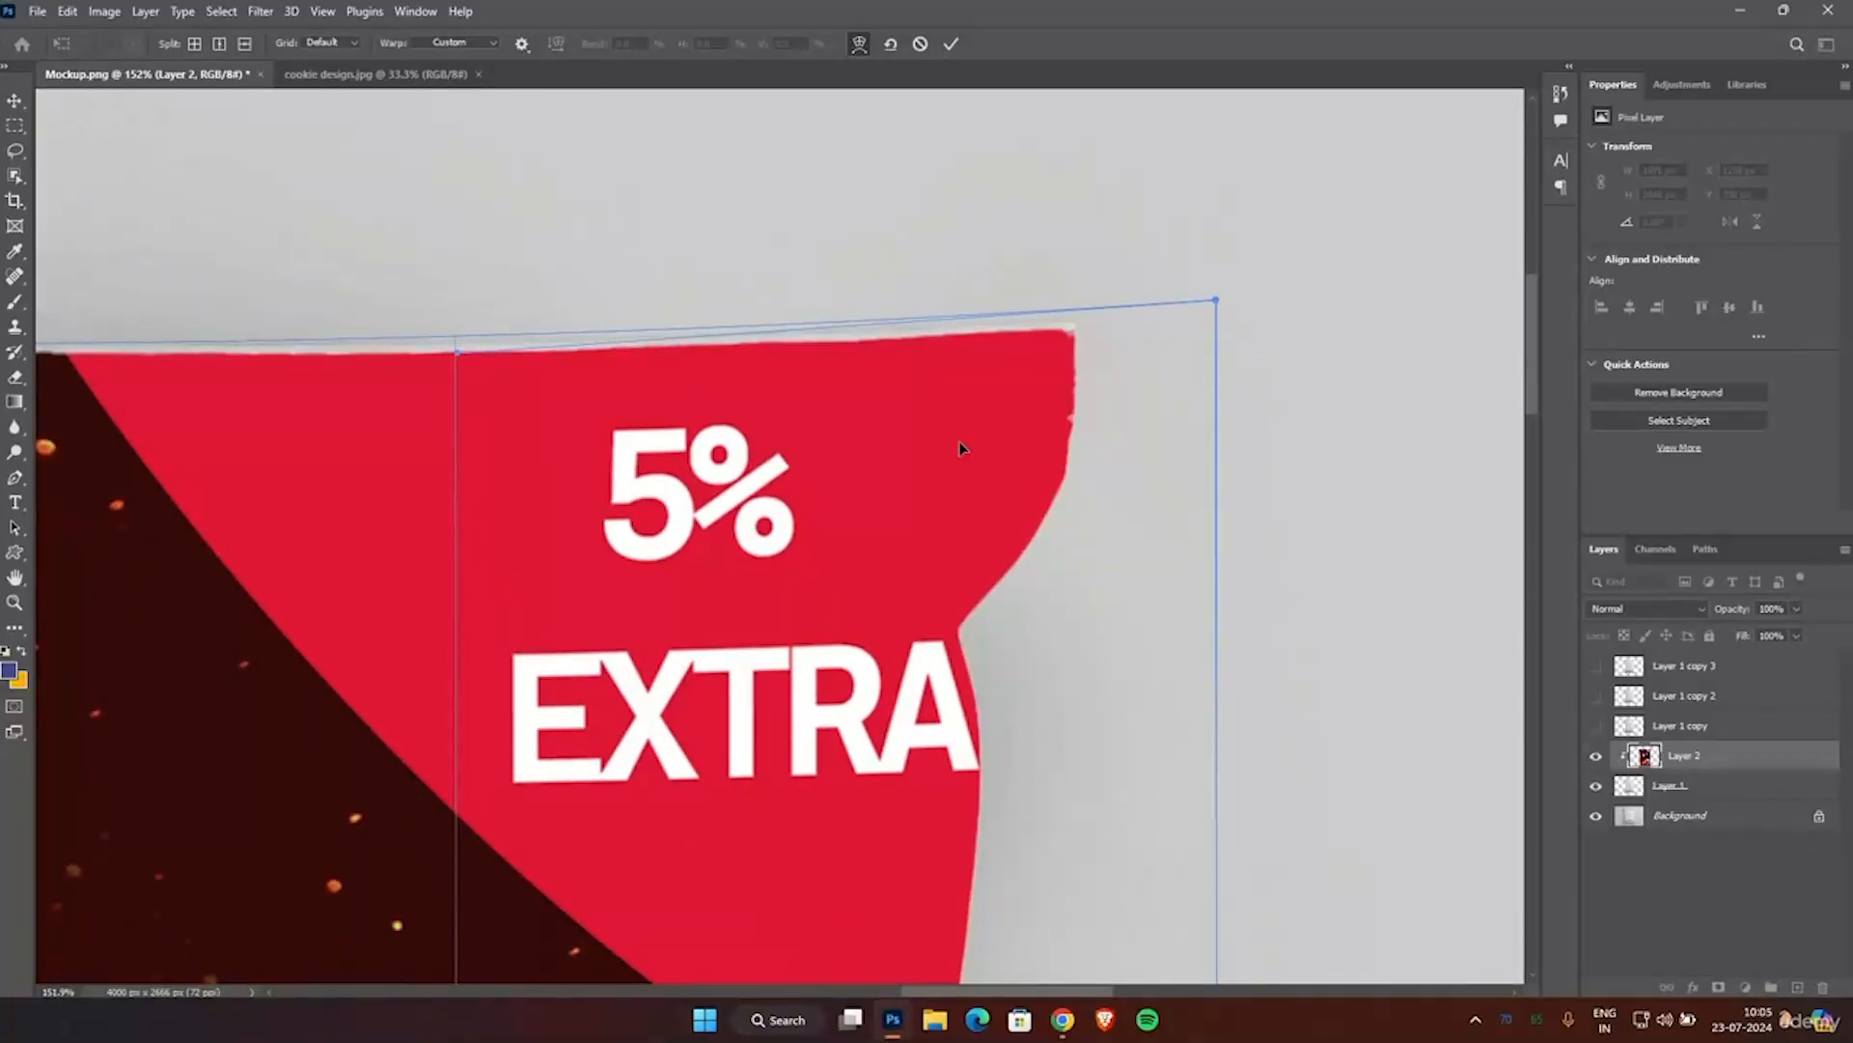
scroll(898, 444, "down", 6)
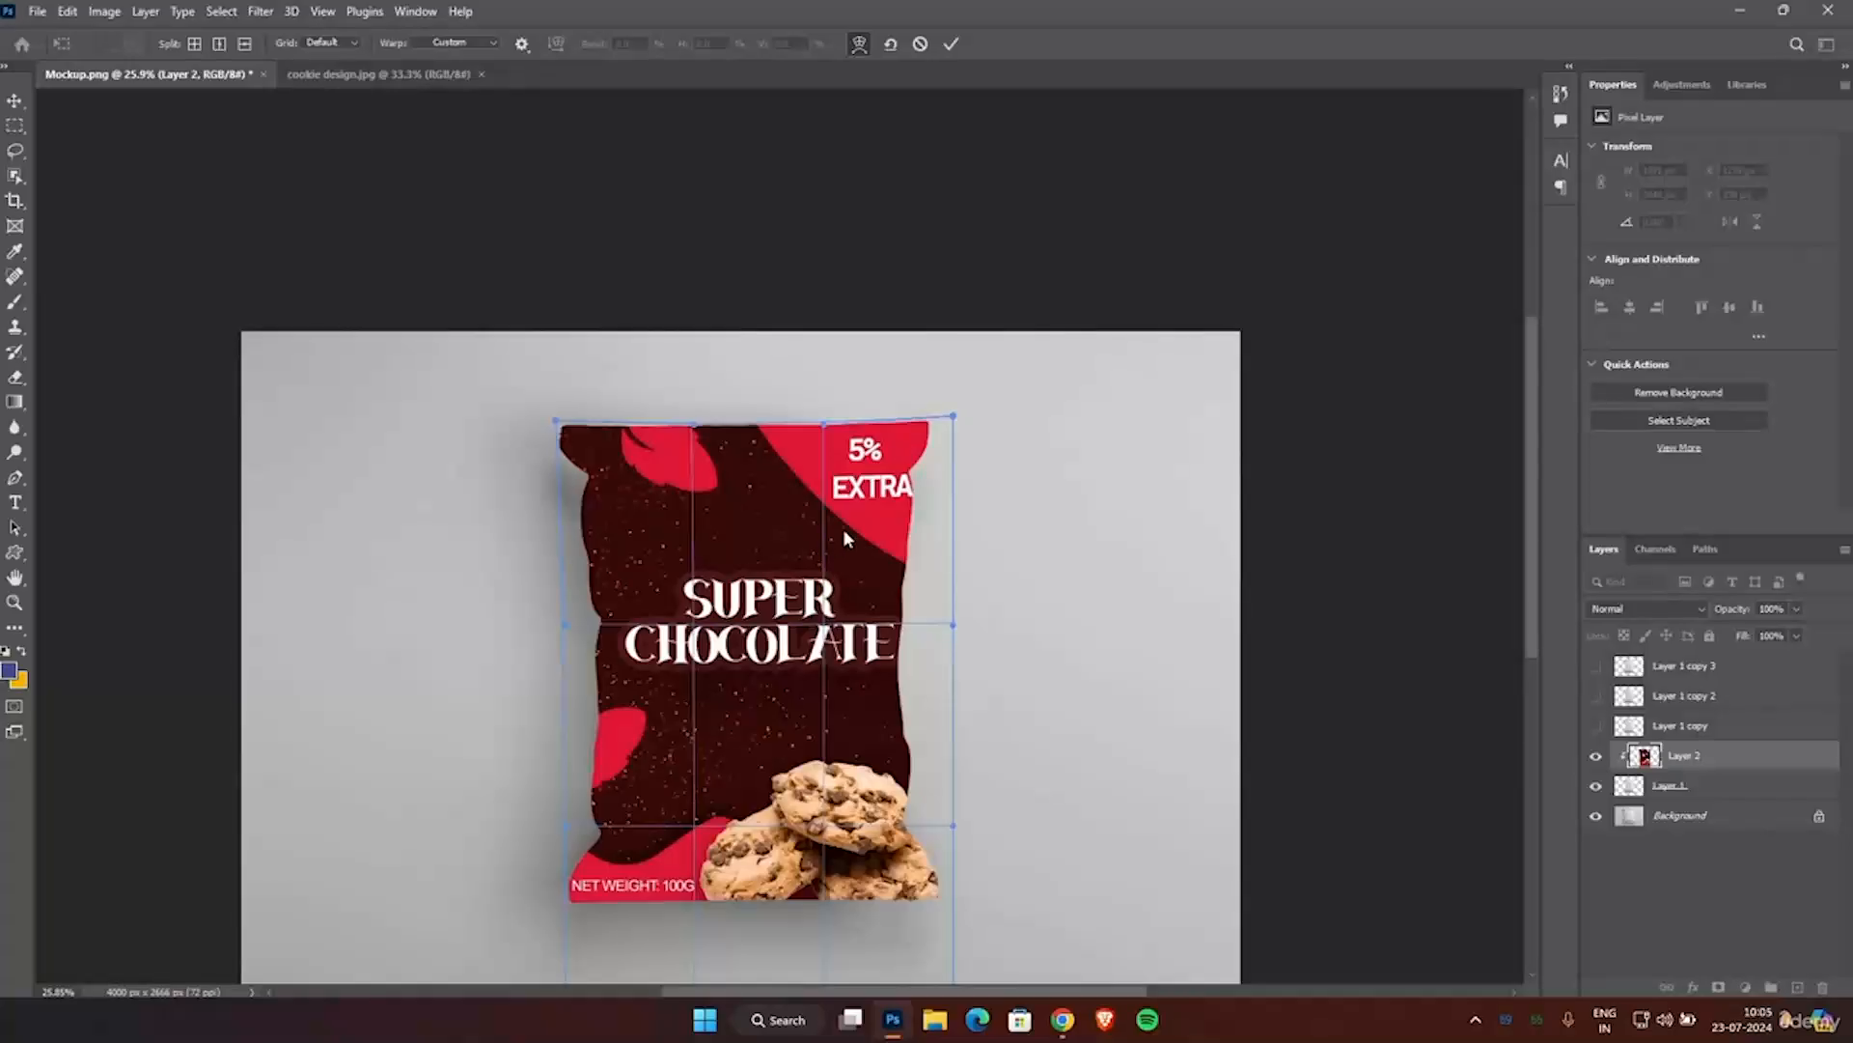
left_click(954, 44)
scroll(1091, 512, "down", 2)
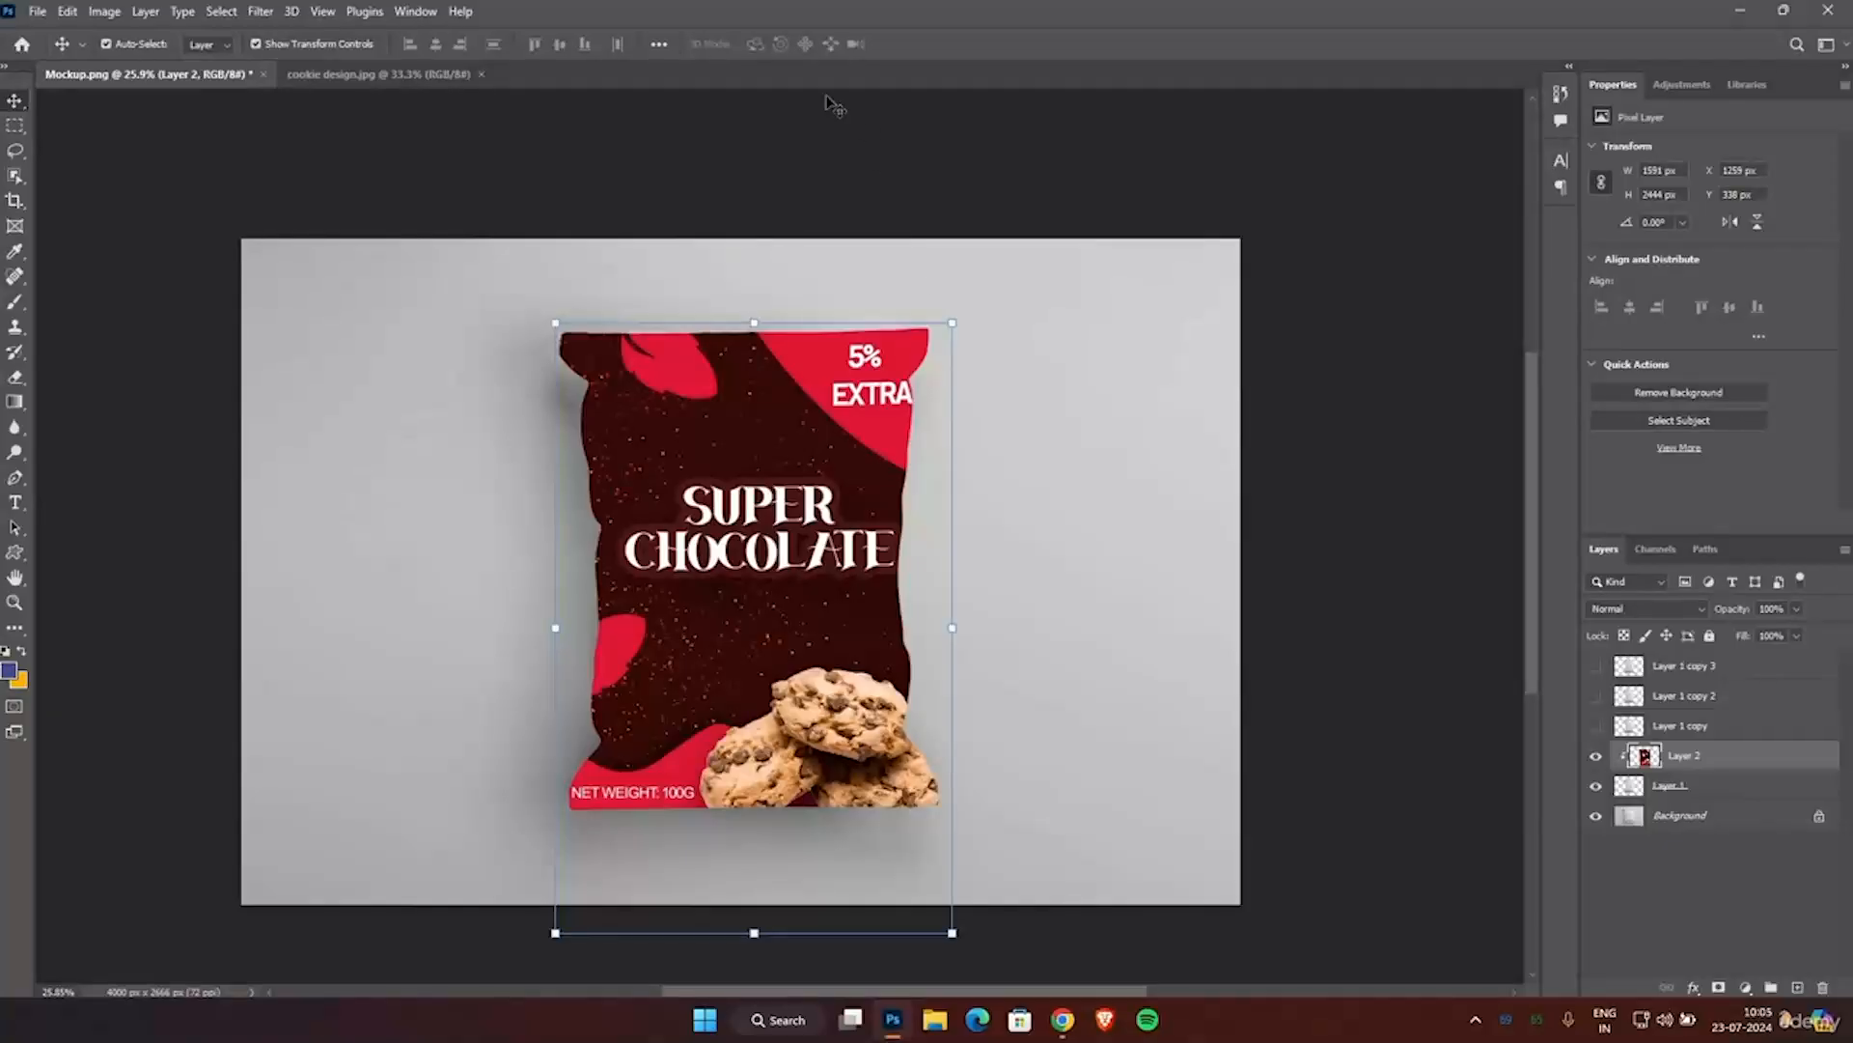
Warp the artwork a second time, shifting its upper-right corner slightly inward and up, and apply the warp.
key("ctrl+t")
left_click(859, 44)
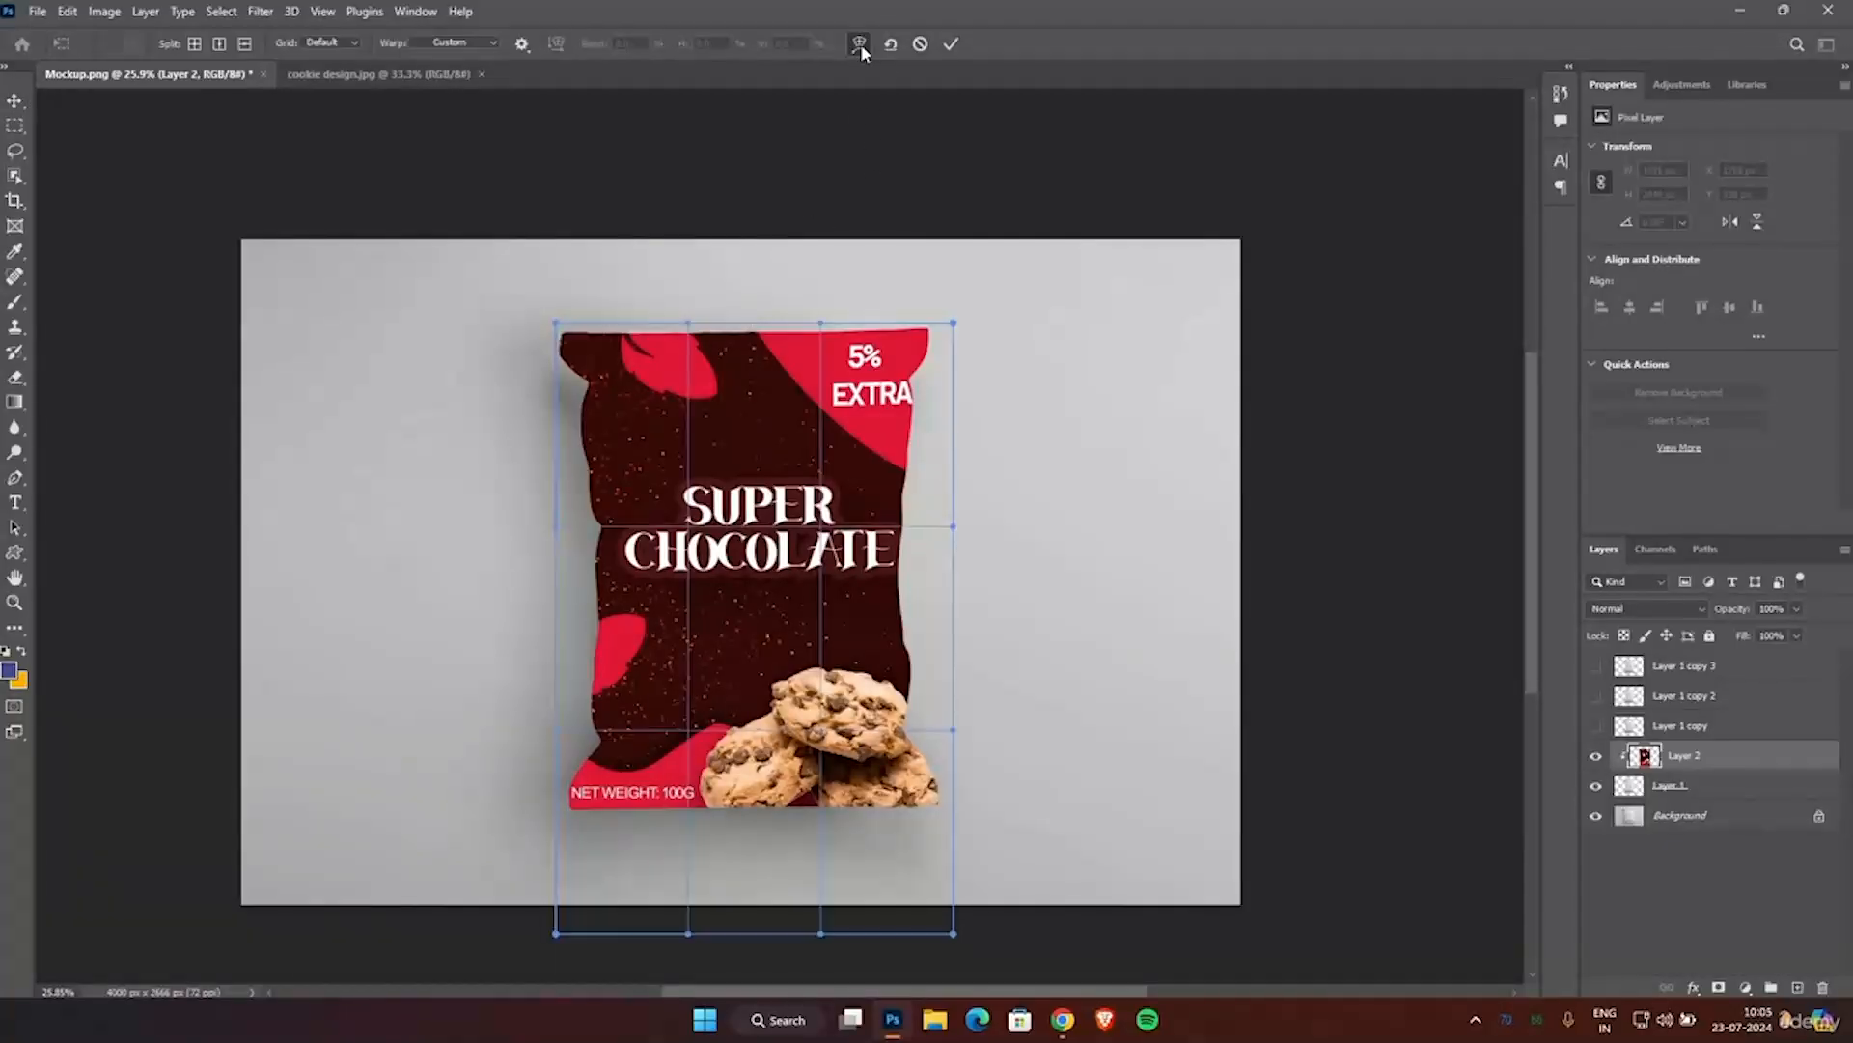
scroll(913, 423, "up", 5)
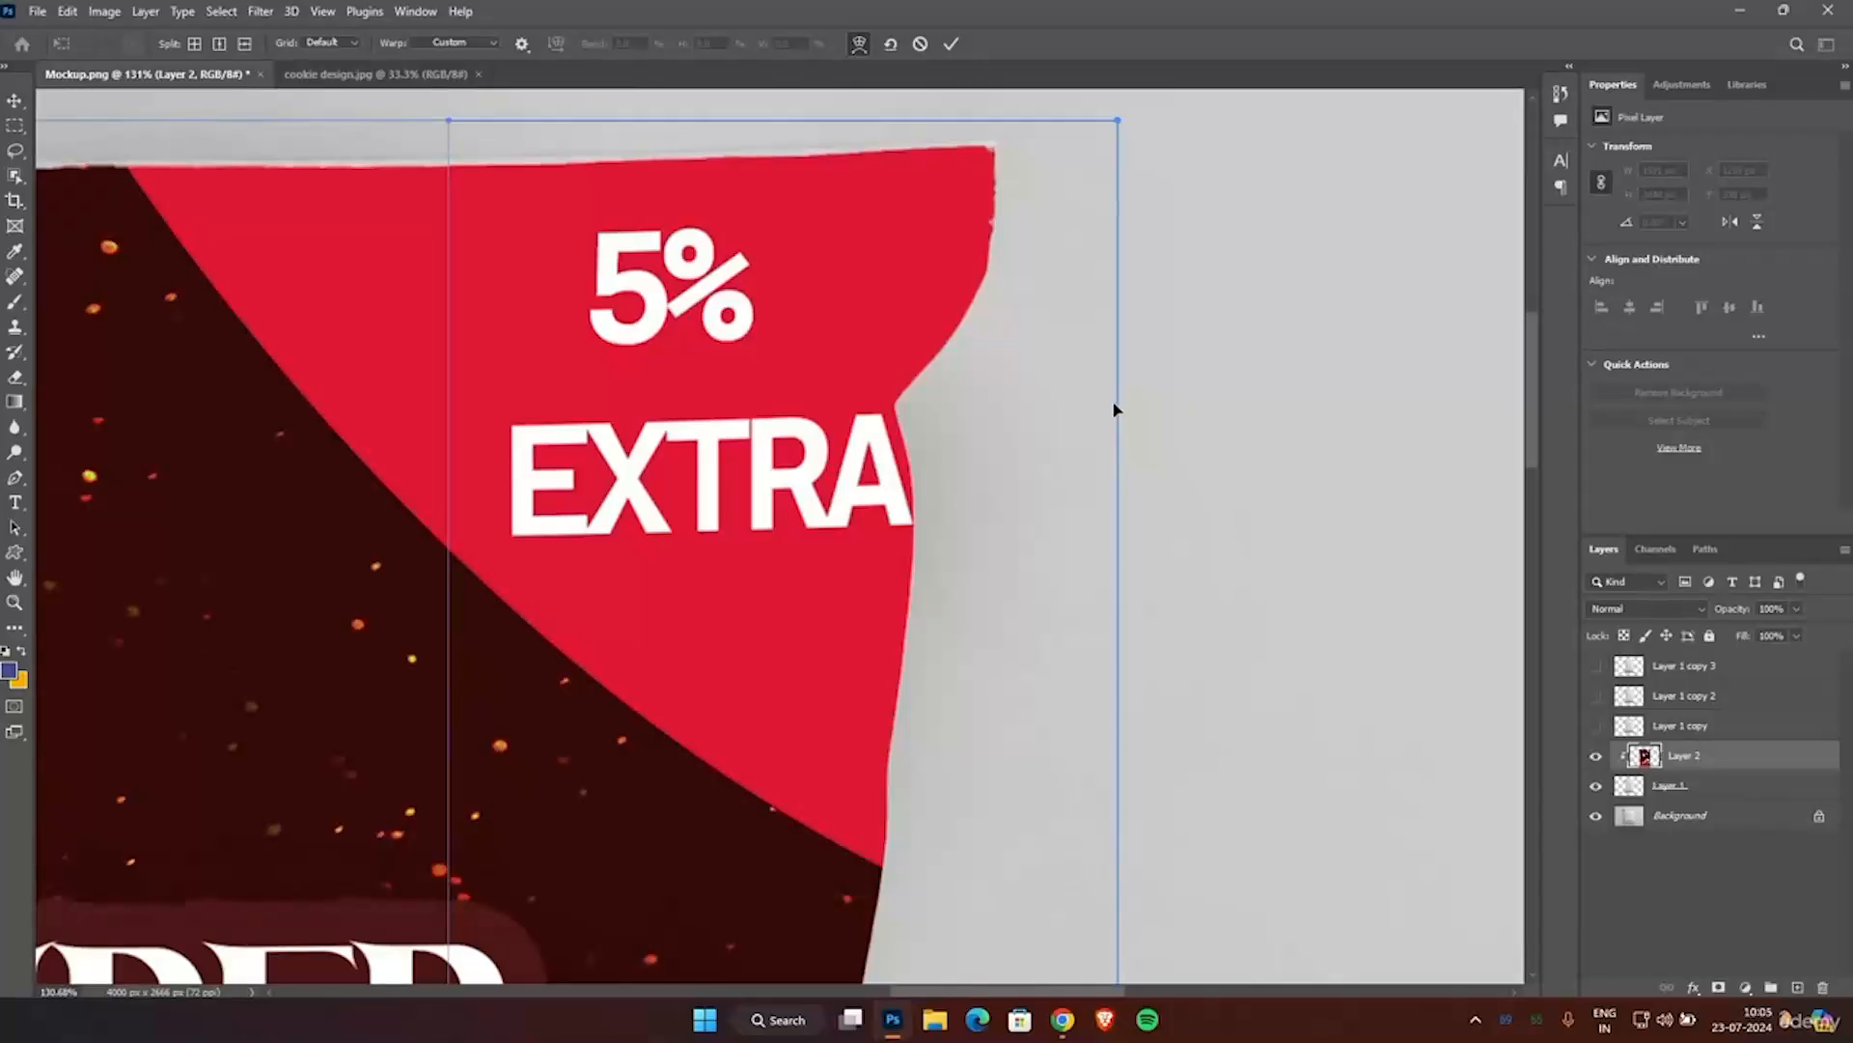
scroll(1115, 406, "down", 1)
scroll(1117, 290, "up", 2)
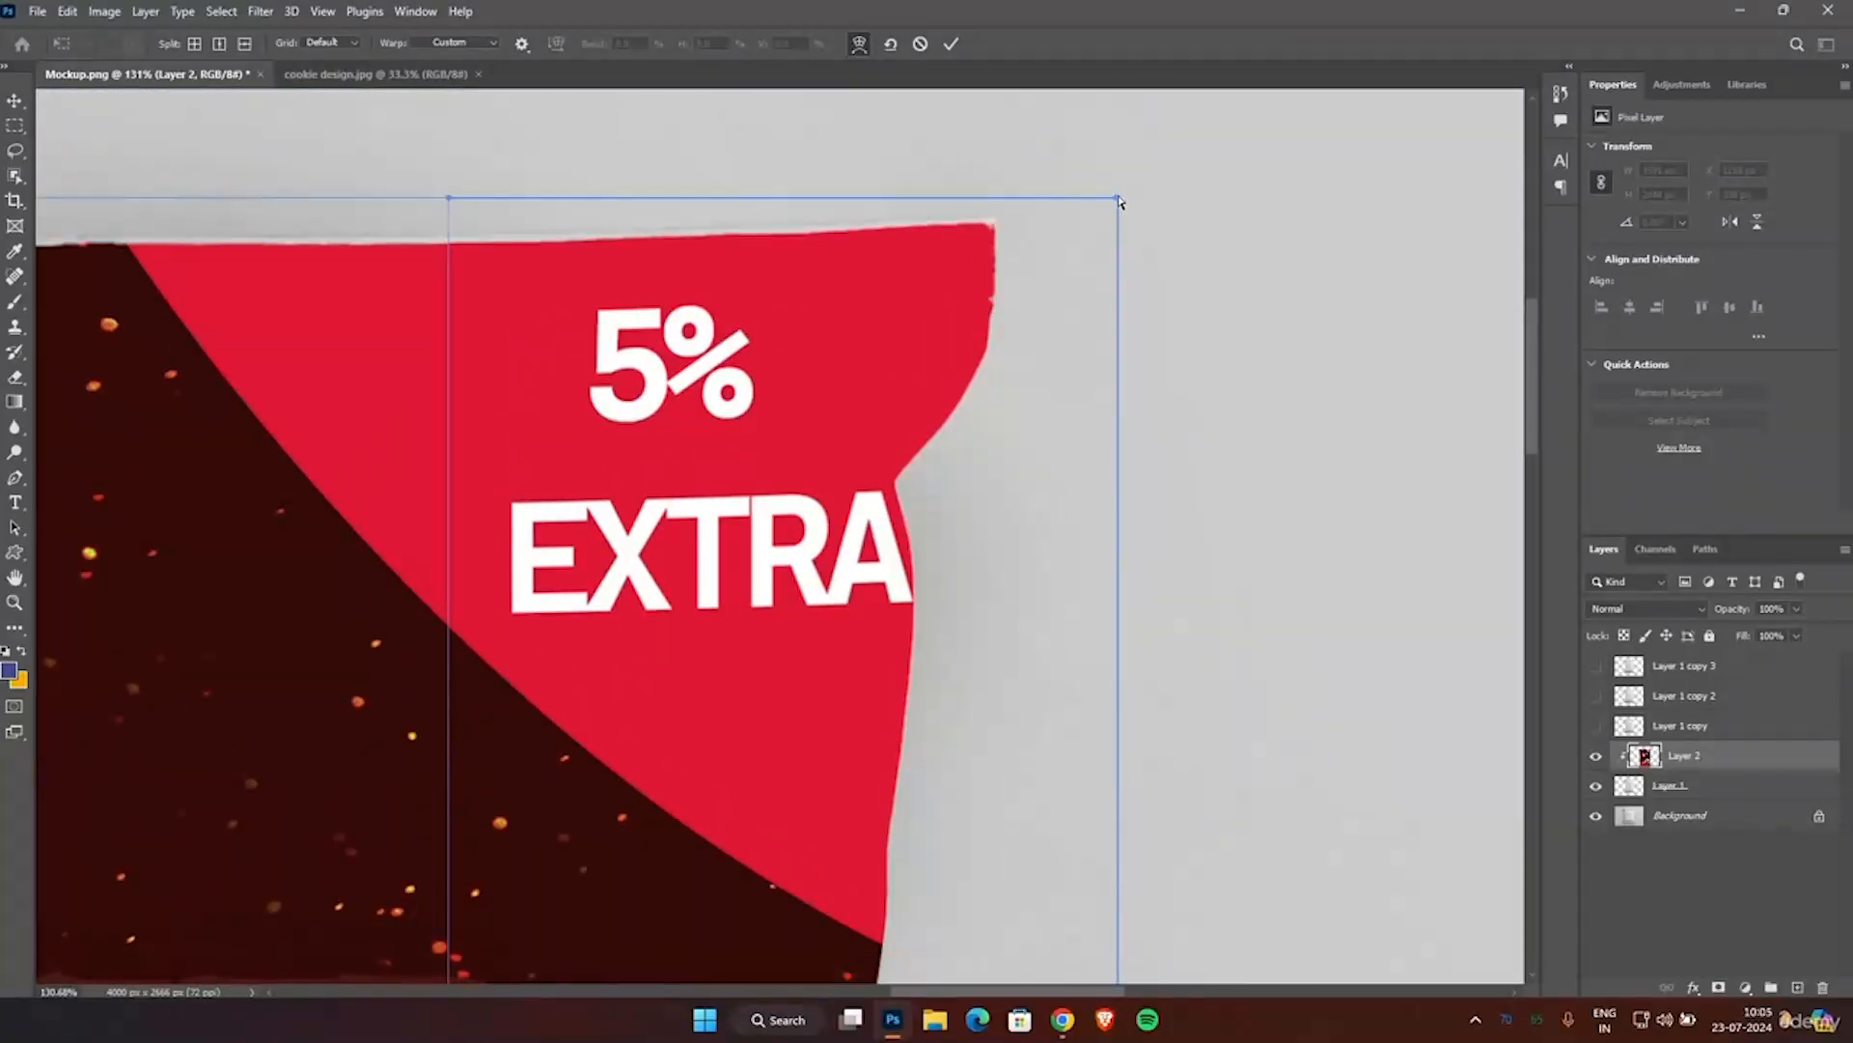
left_click_drag(1118, 200, 1082, 196)
scroll(1082, 196, "down", 1)
left_click(950, 43)
scroll(969, 318, "down", 4)
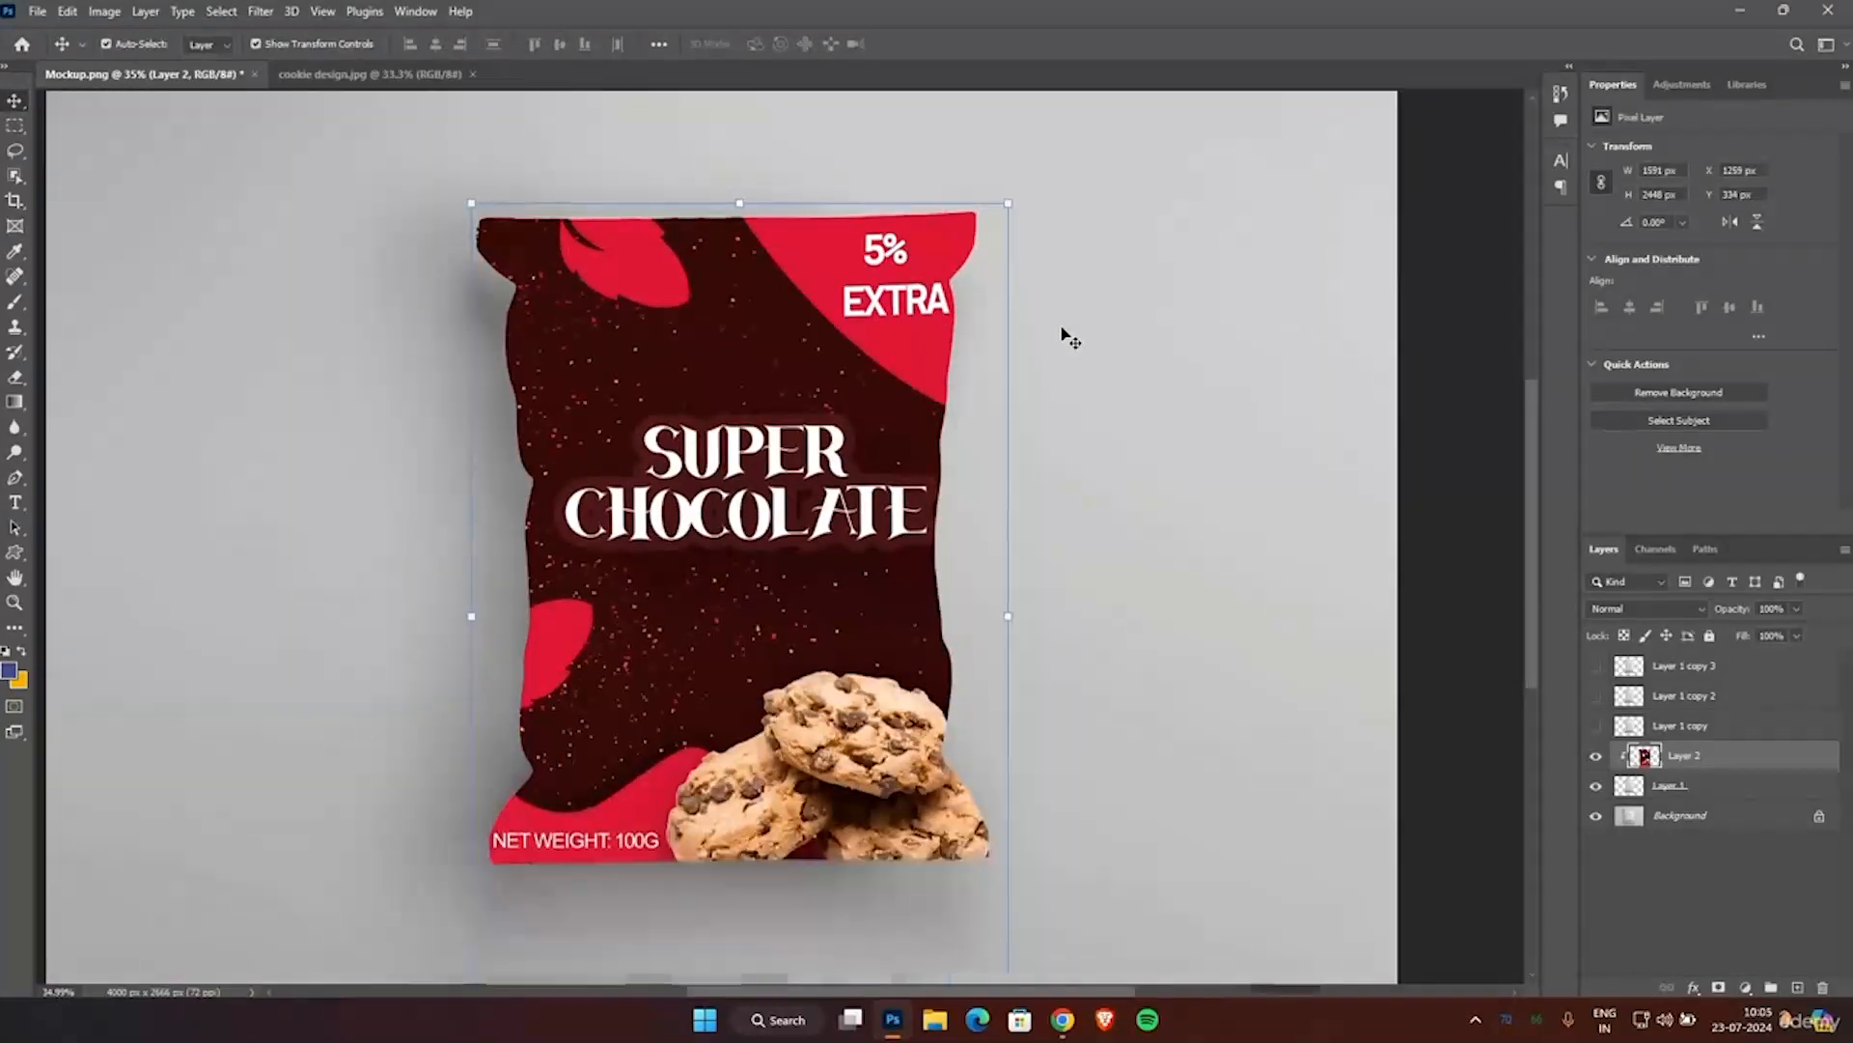
Set the blend mode of the clipped artwork layer, Layer 2, to Multiply.
scroll(1068, 331, "down", 2)
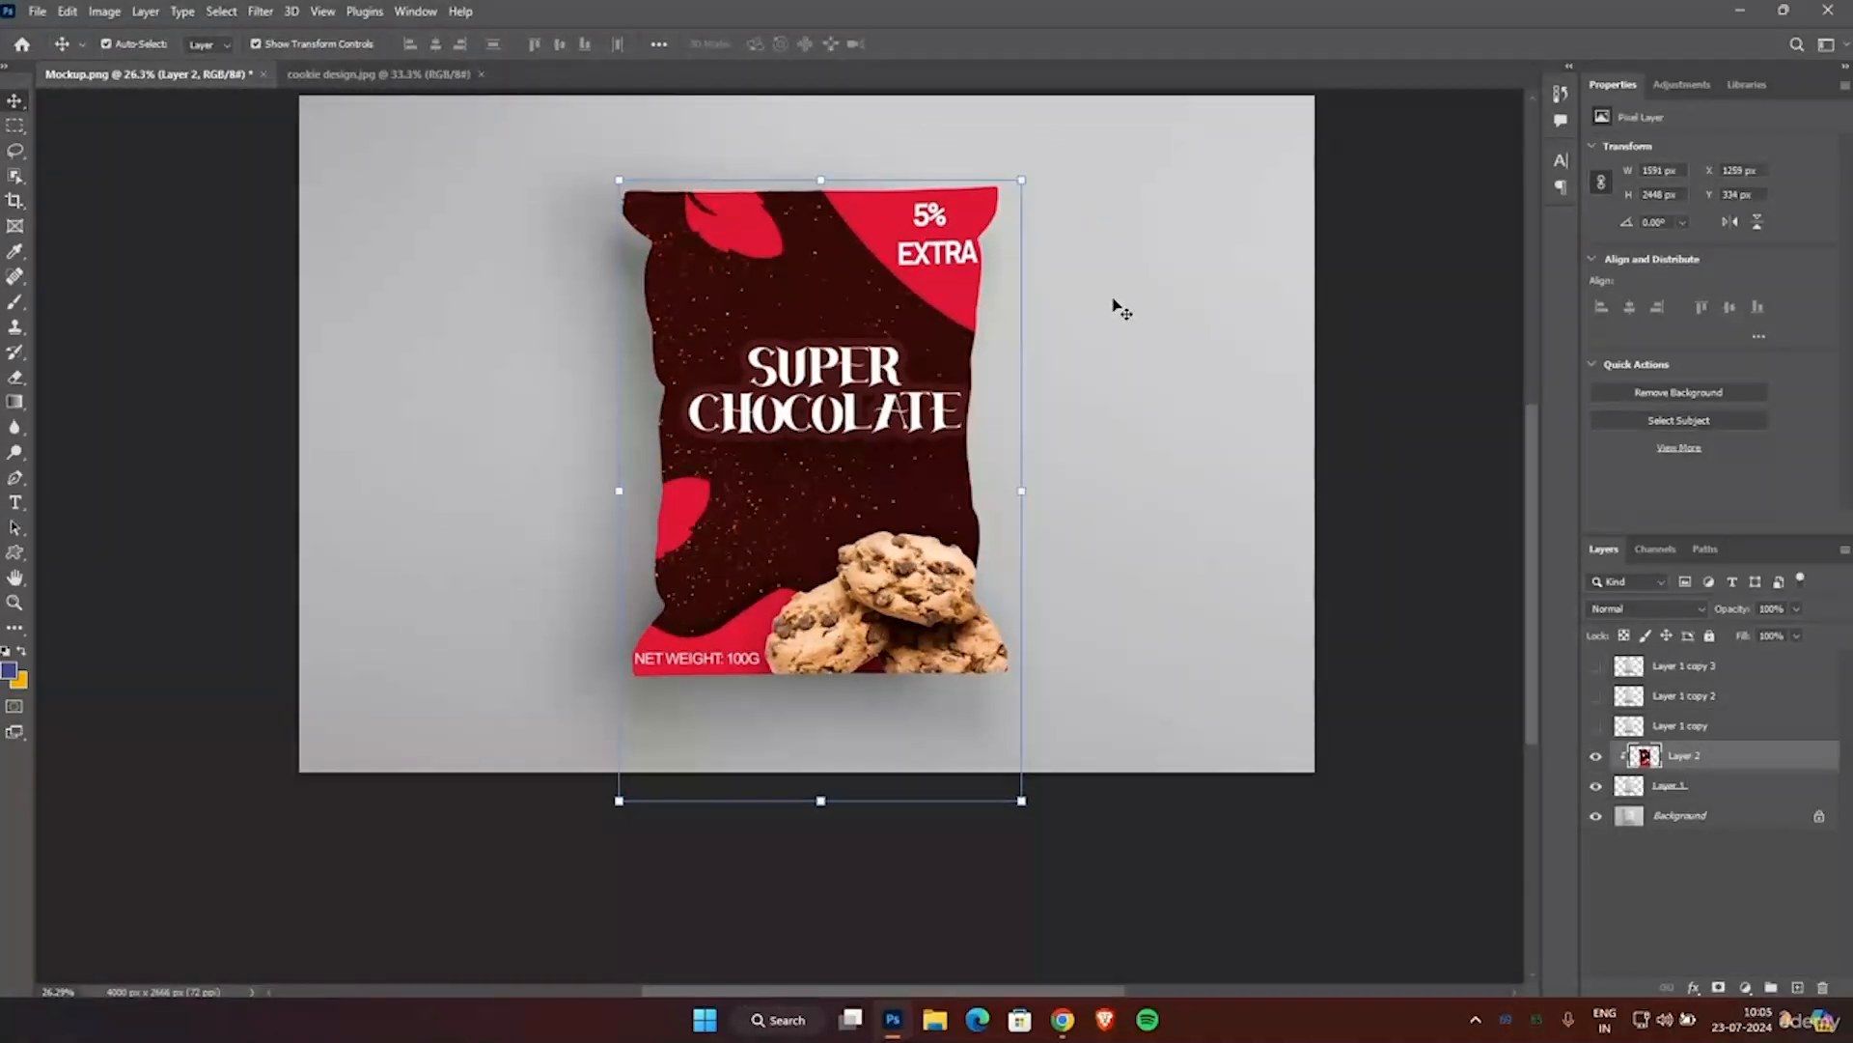
left_click(1619, 610)
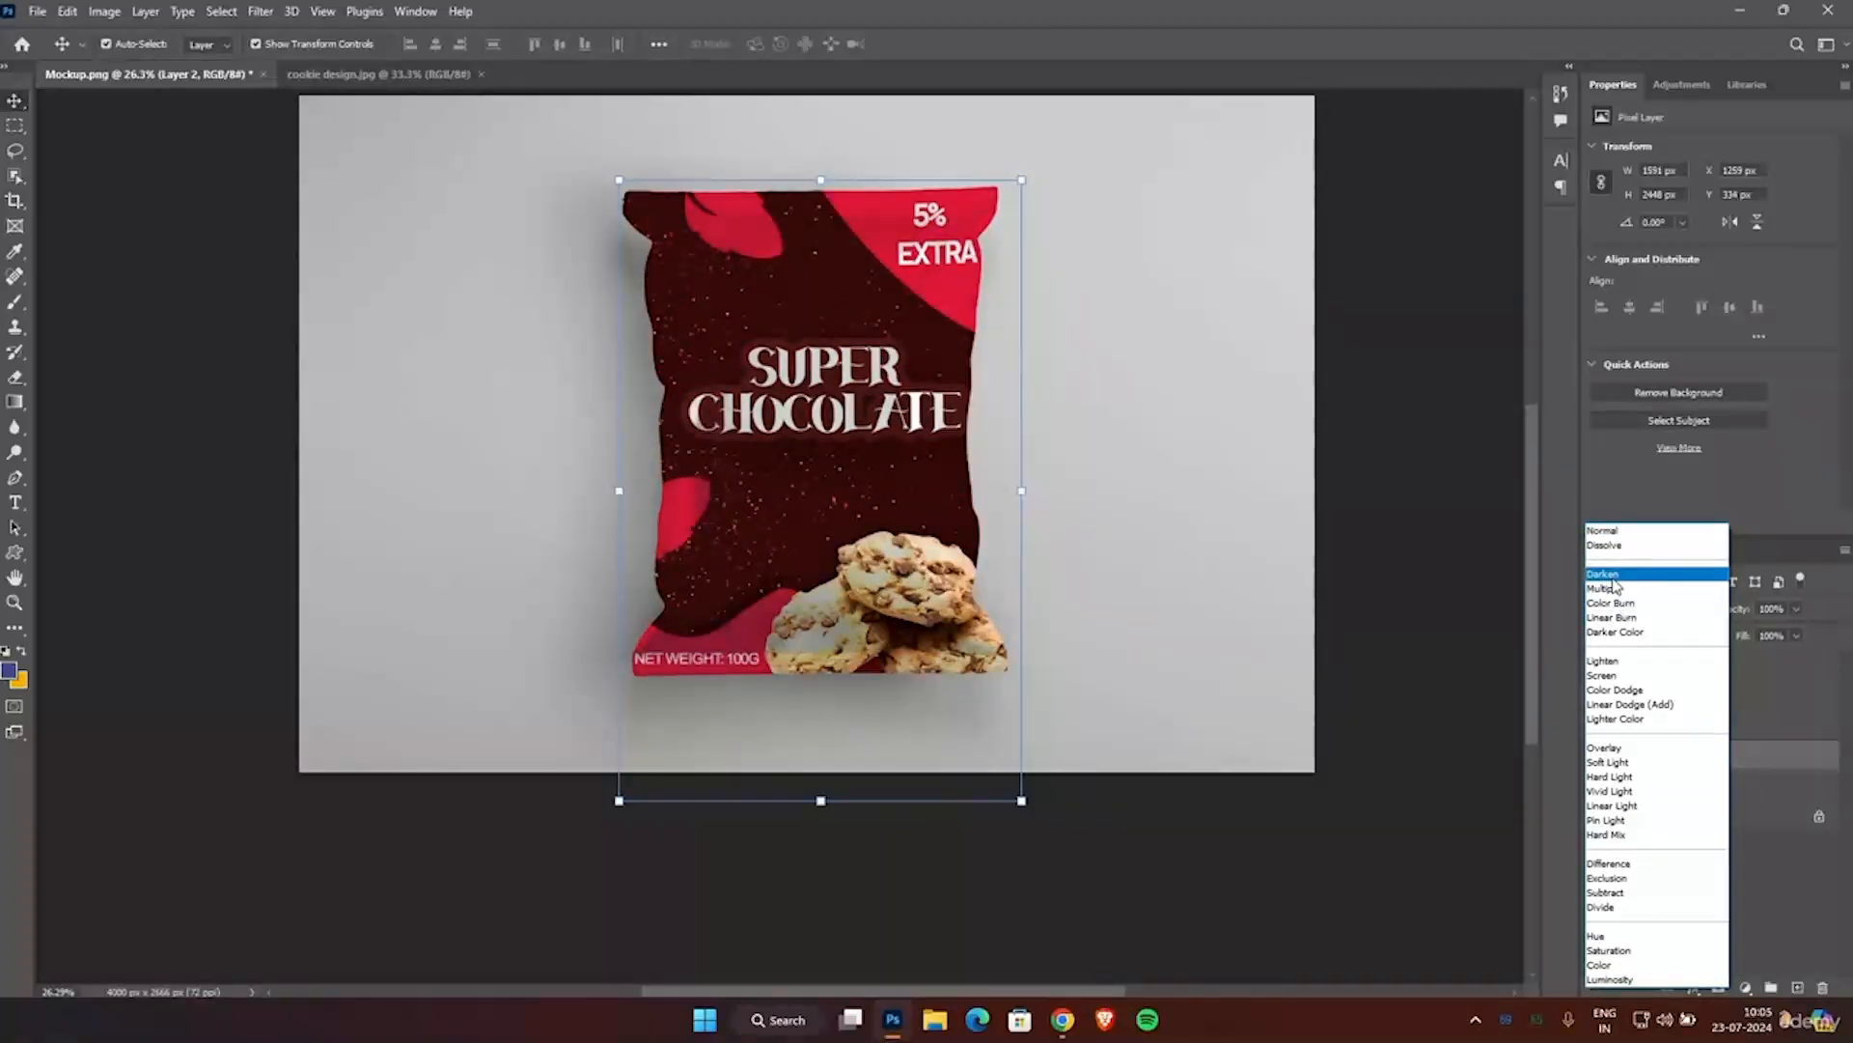
left_click(1604, 588)
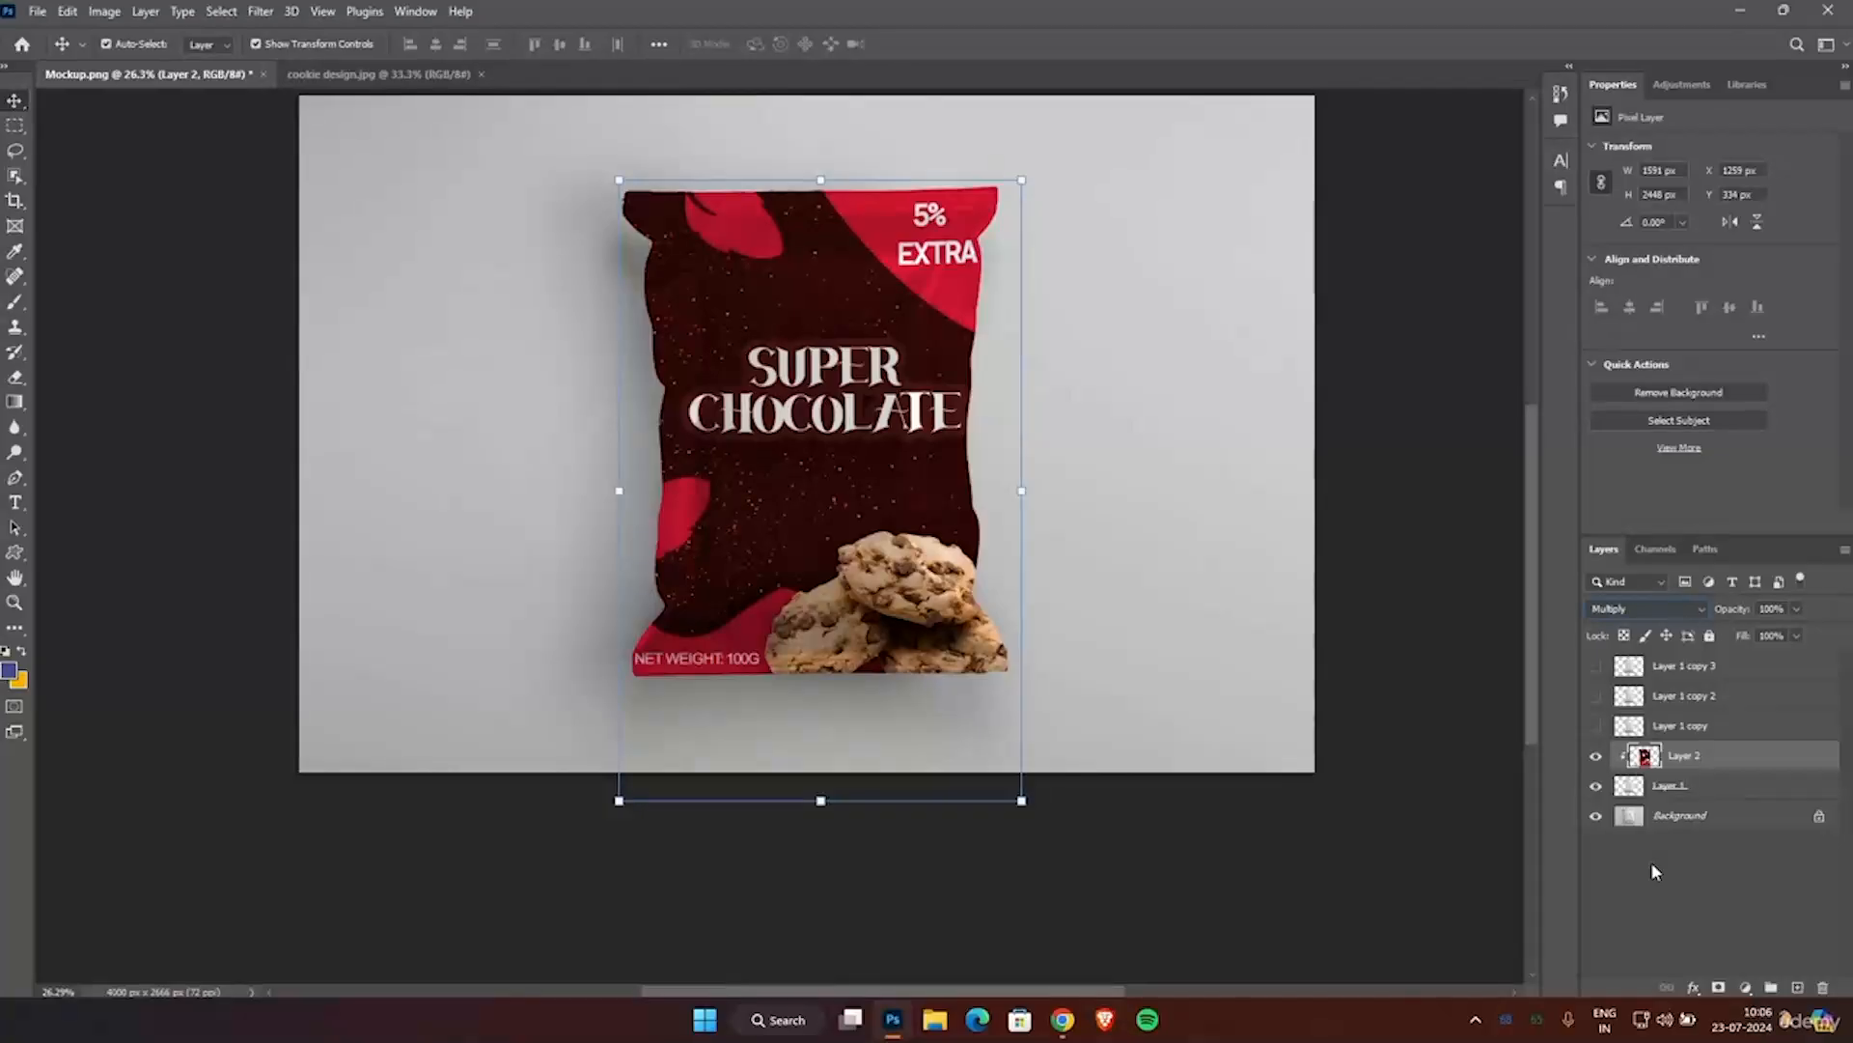
Show Layer 1 copy above the artwork and add it to the clipping mask.
left_click(1597, 726)
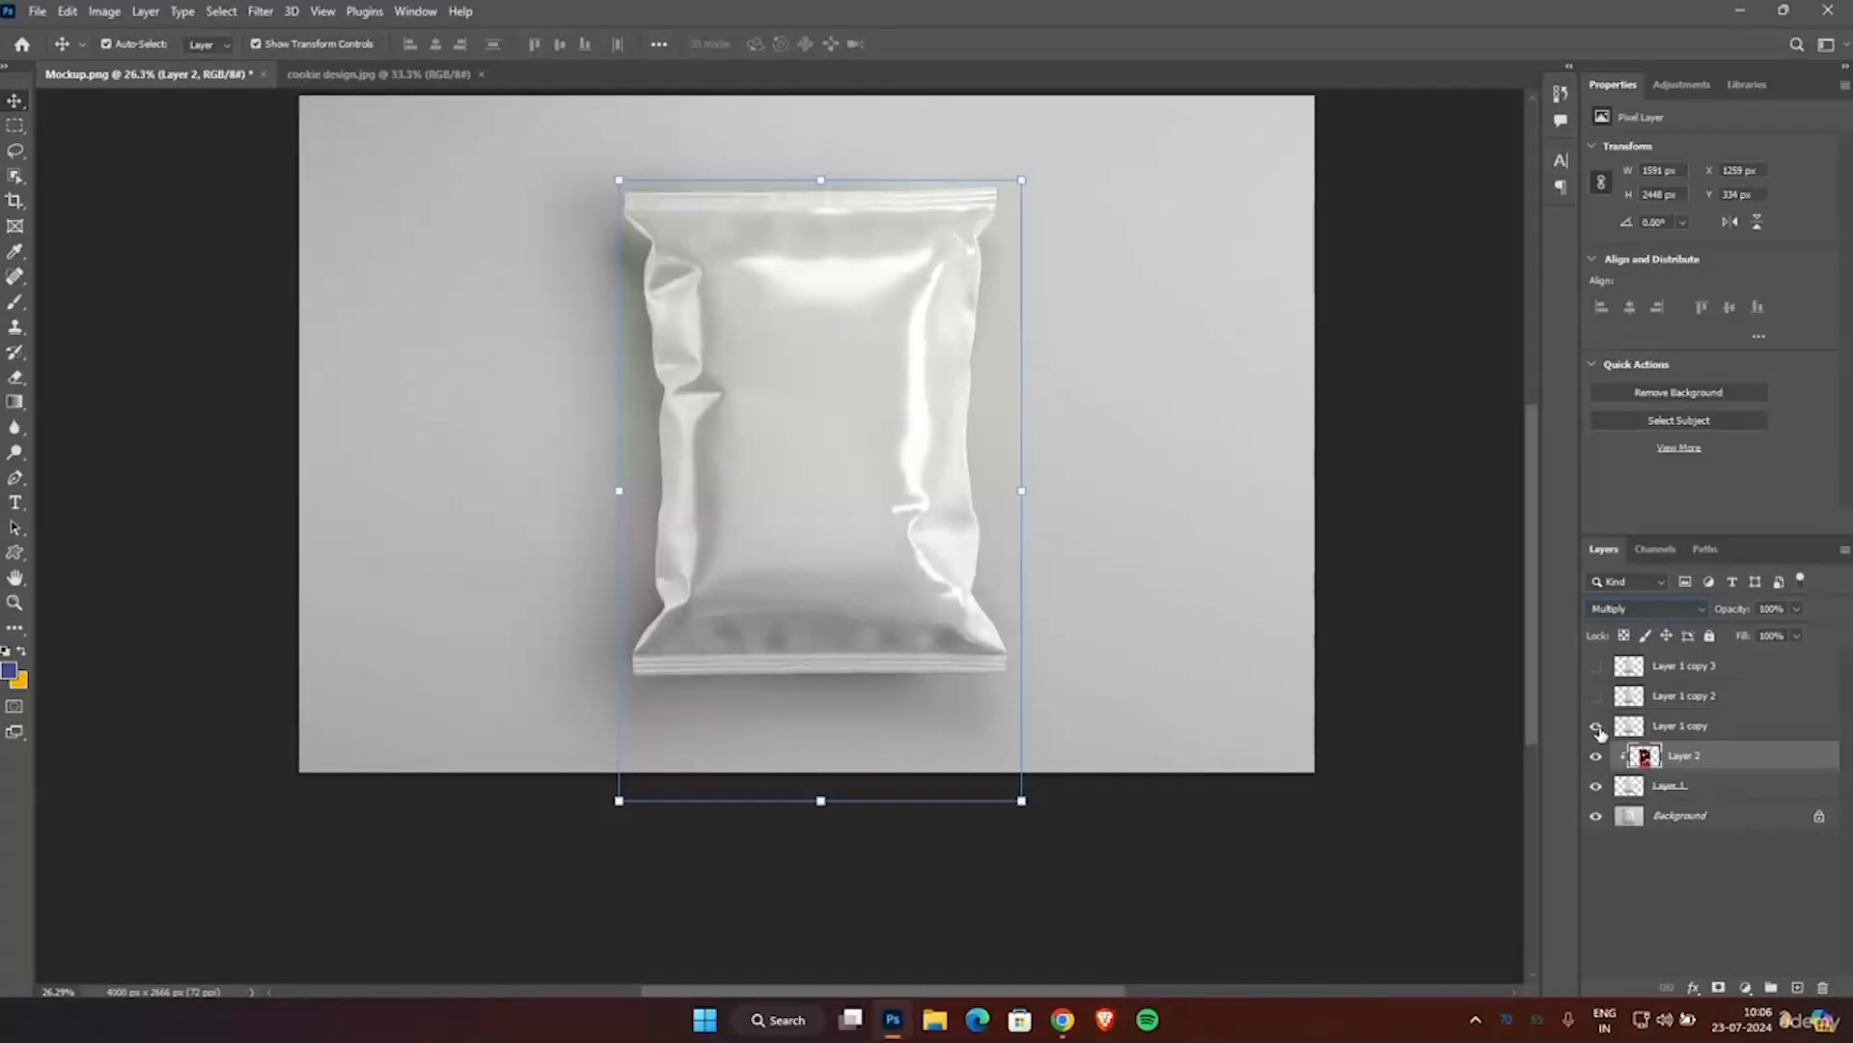
left_click(1677, 731)
right_click(1678, 731)
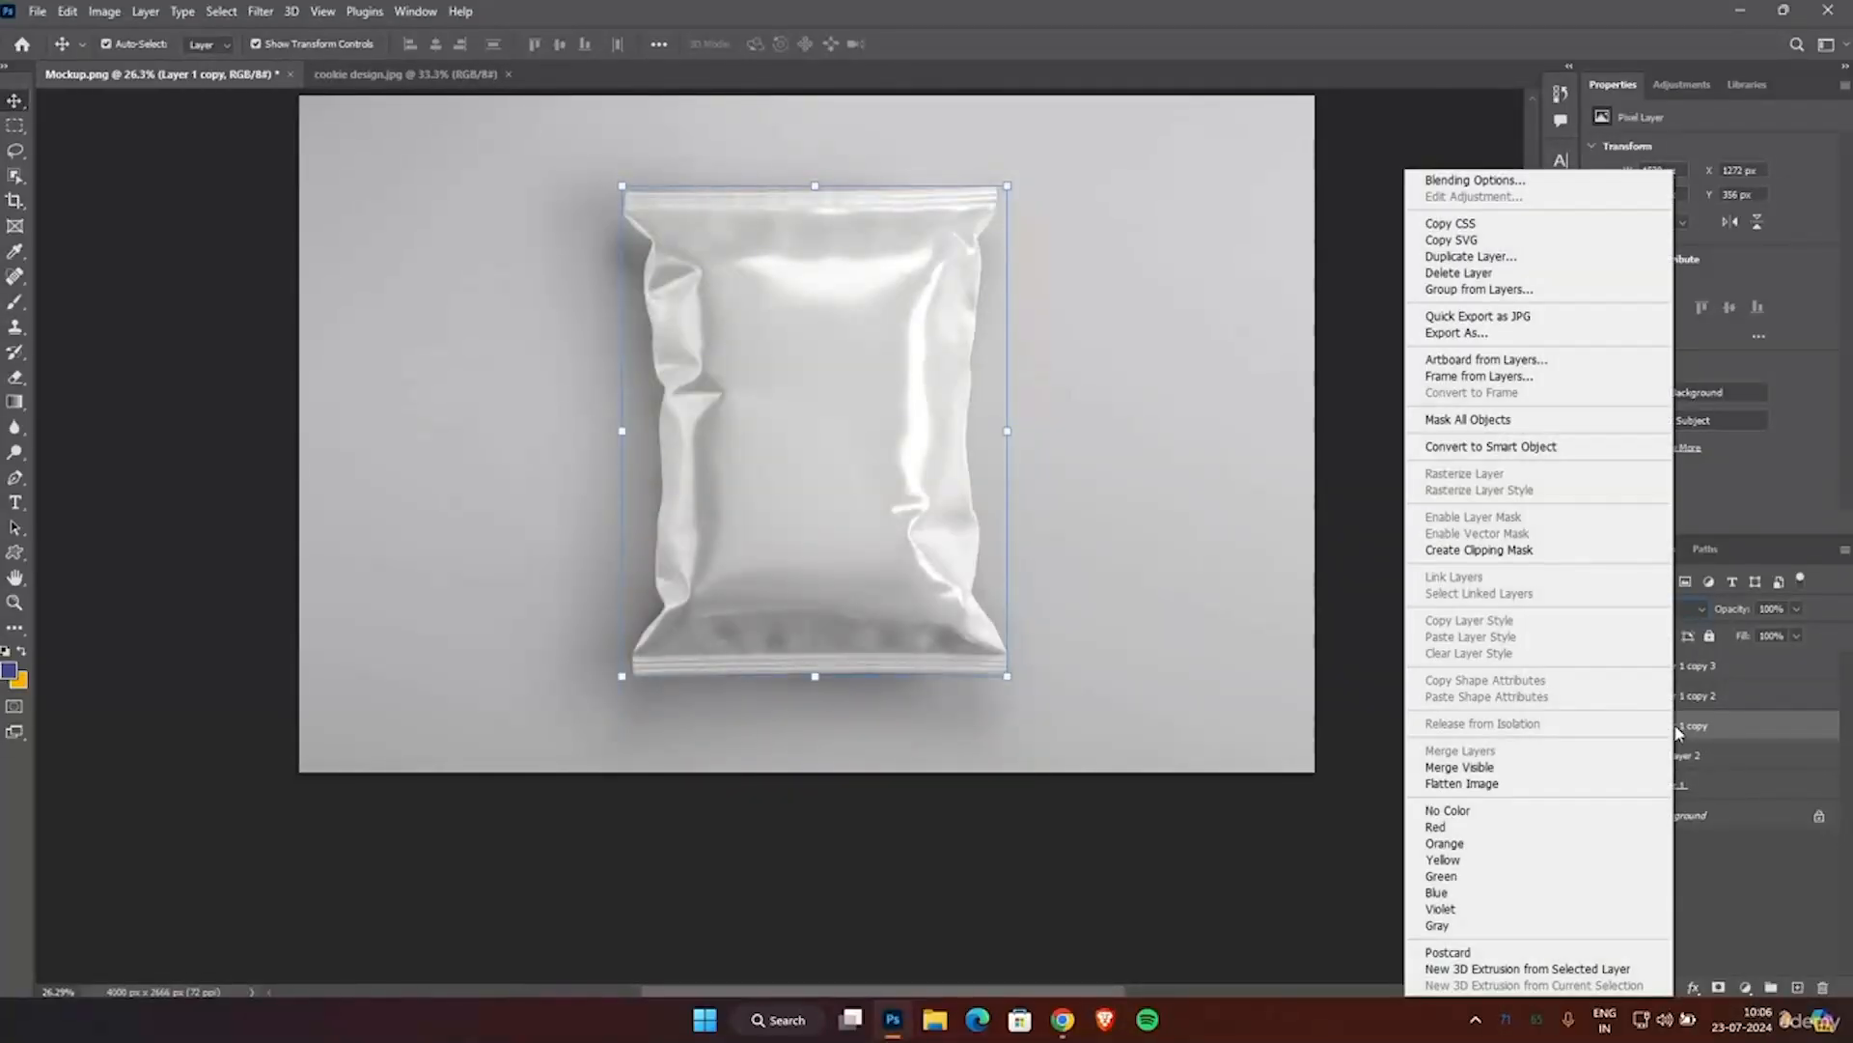
left_click(1511, 550)
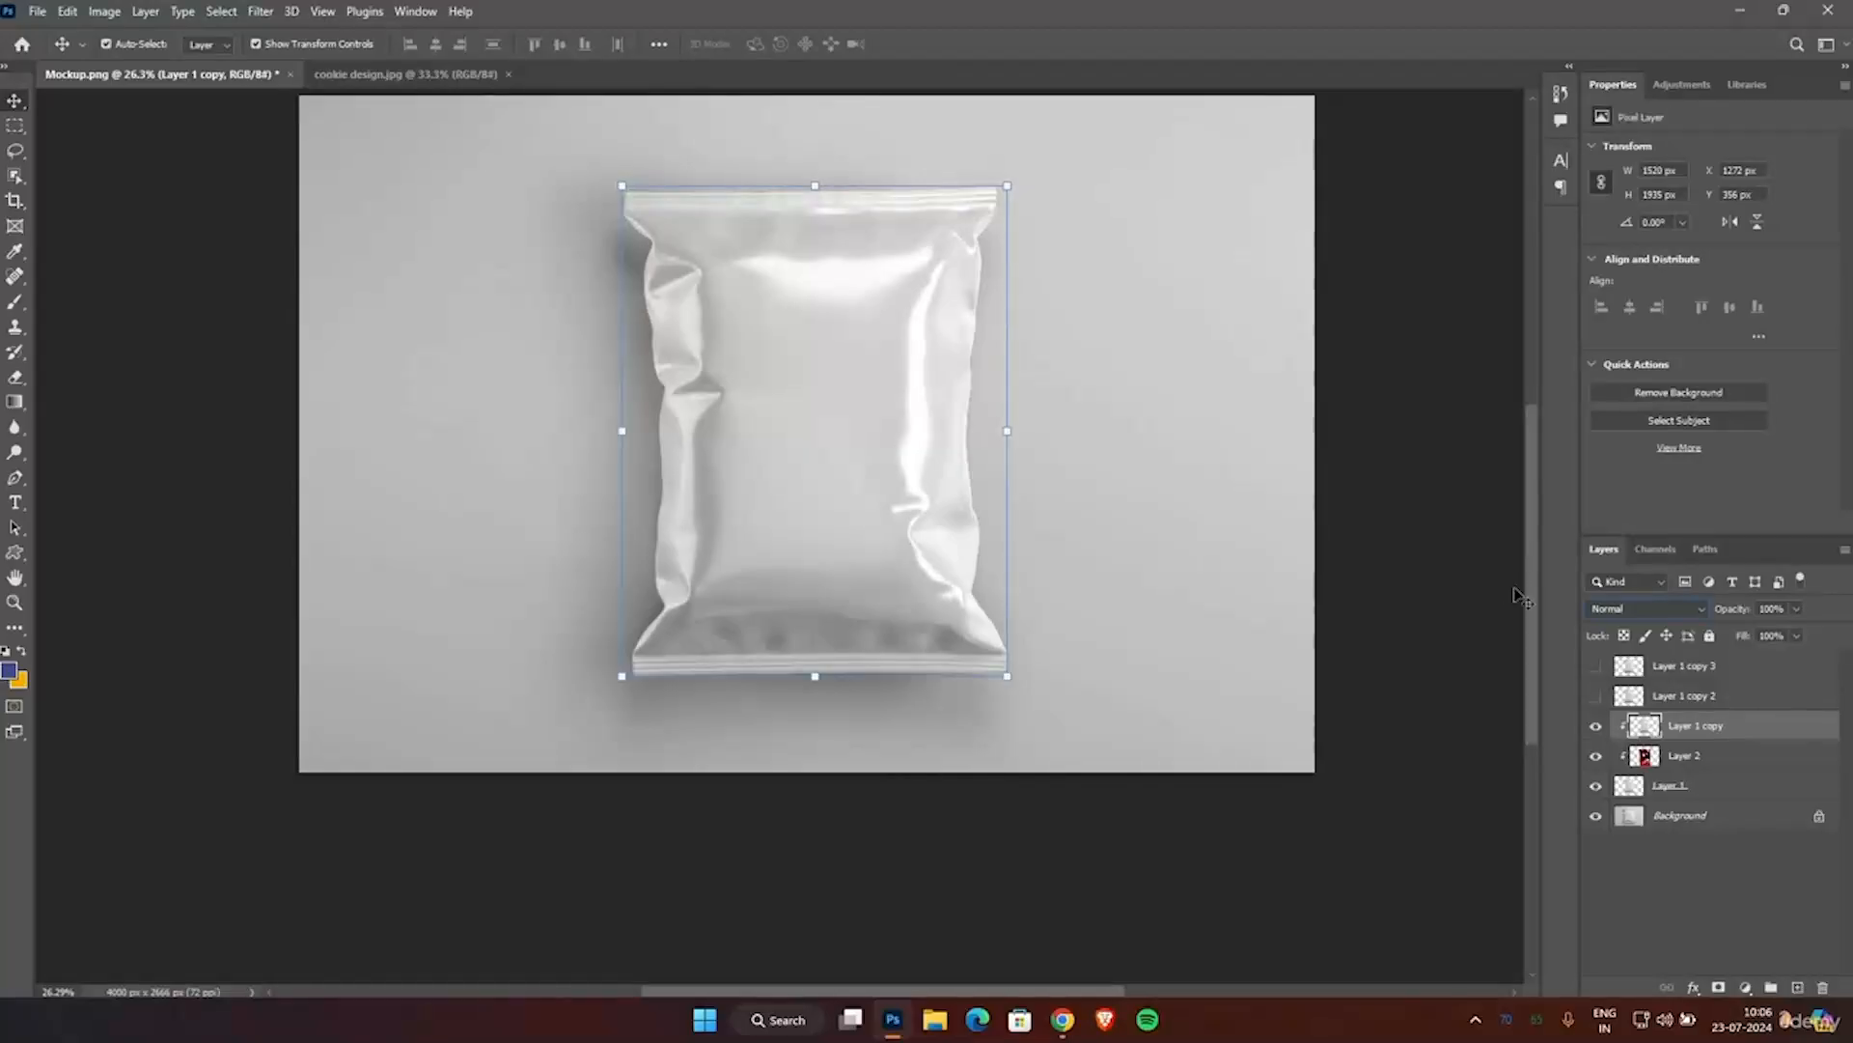
Set Layer 1 copy to Linear Dodge (Add) and adjust its Levels to input black 169 and output white 94.
left_click(1666, 605)
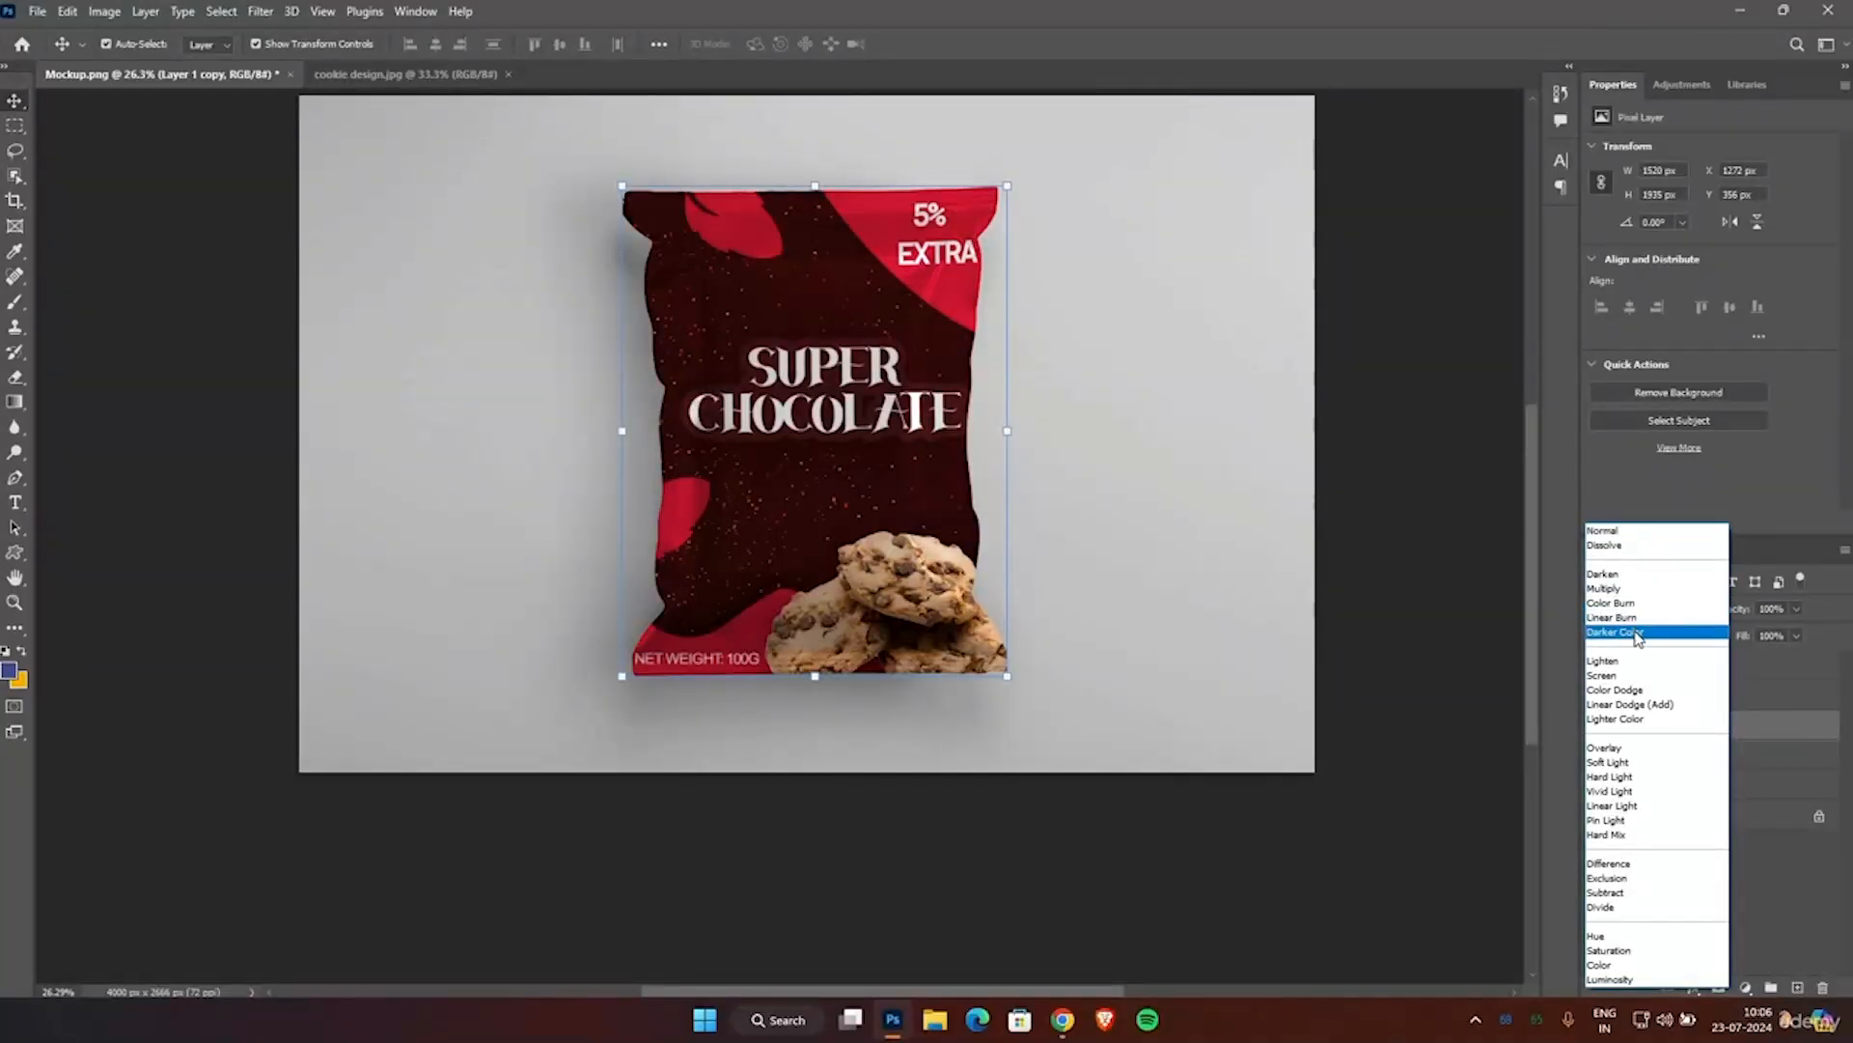
left_click(1635, 704)
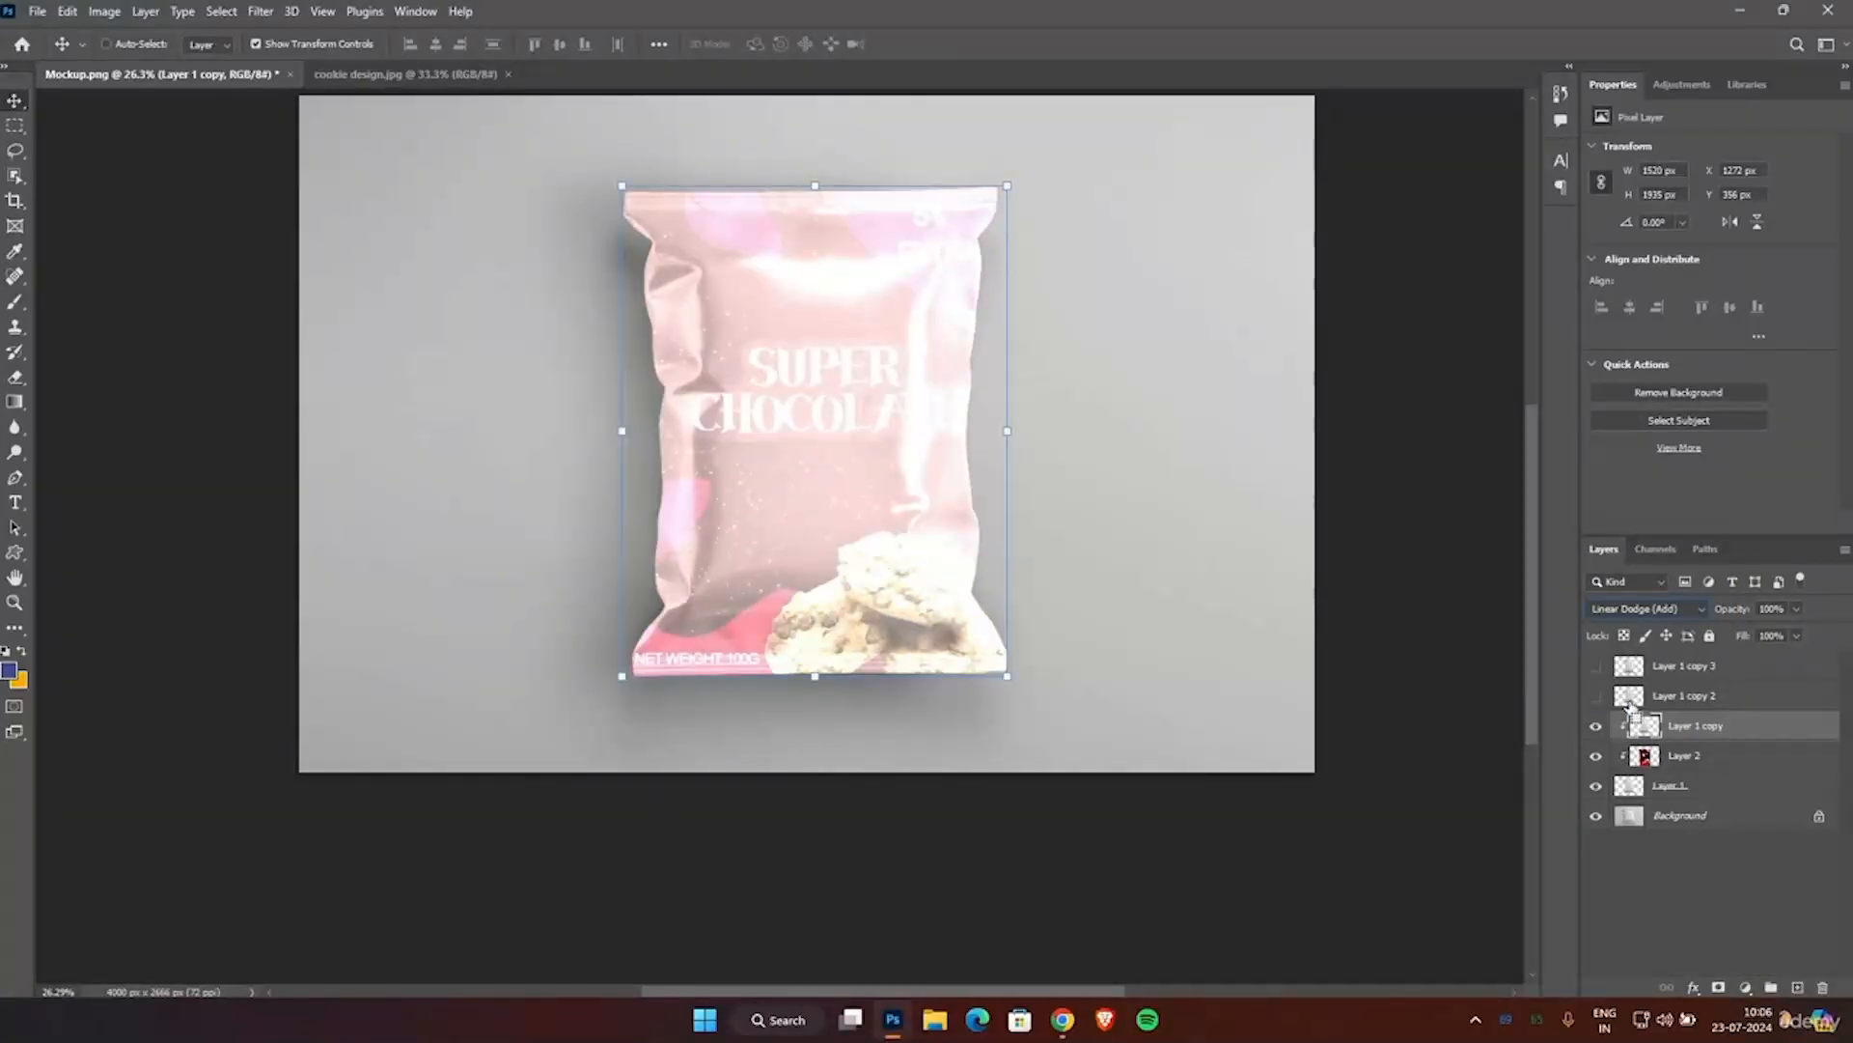
key("ctrl+l")
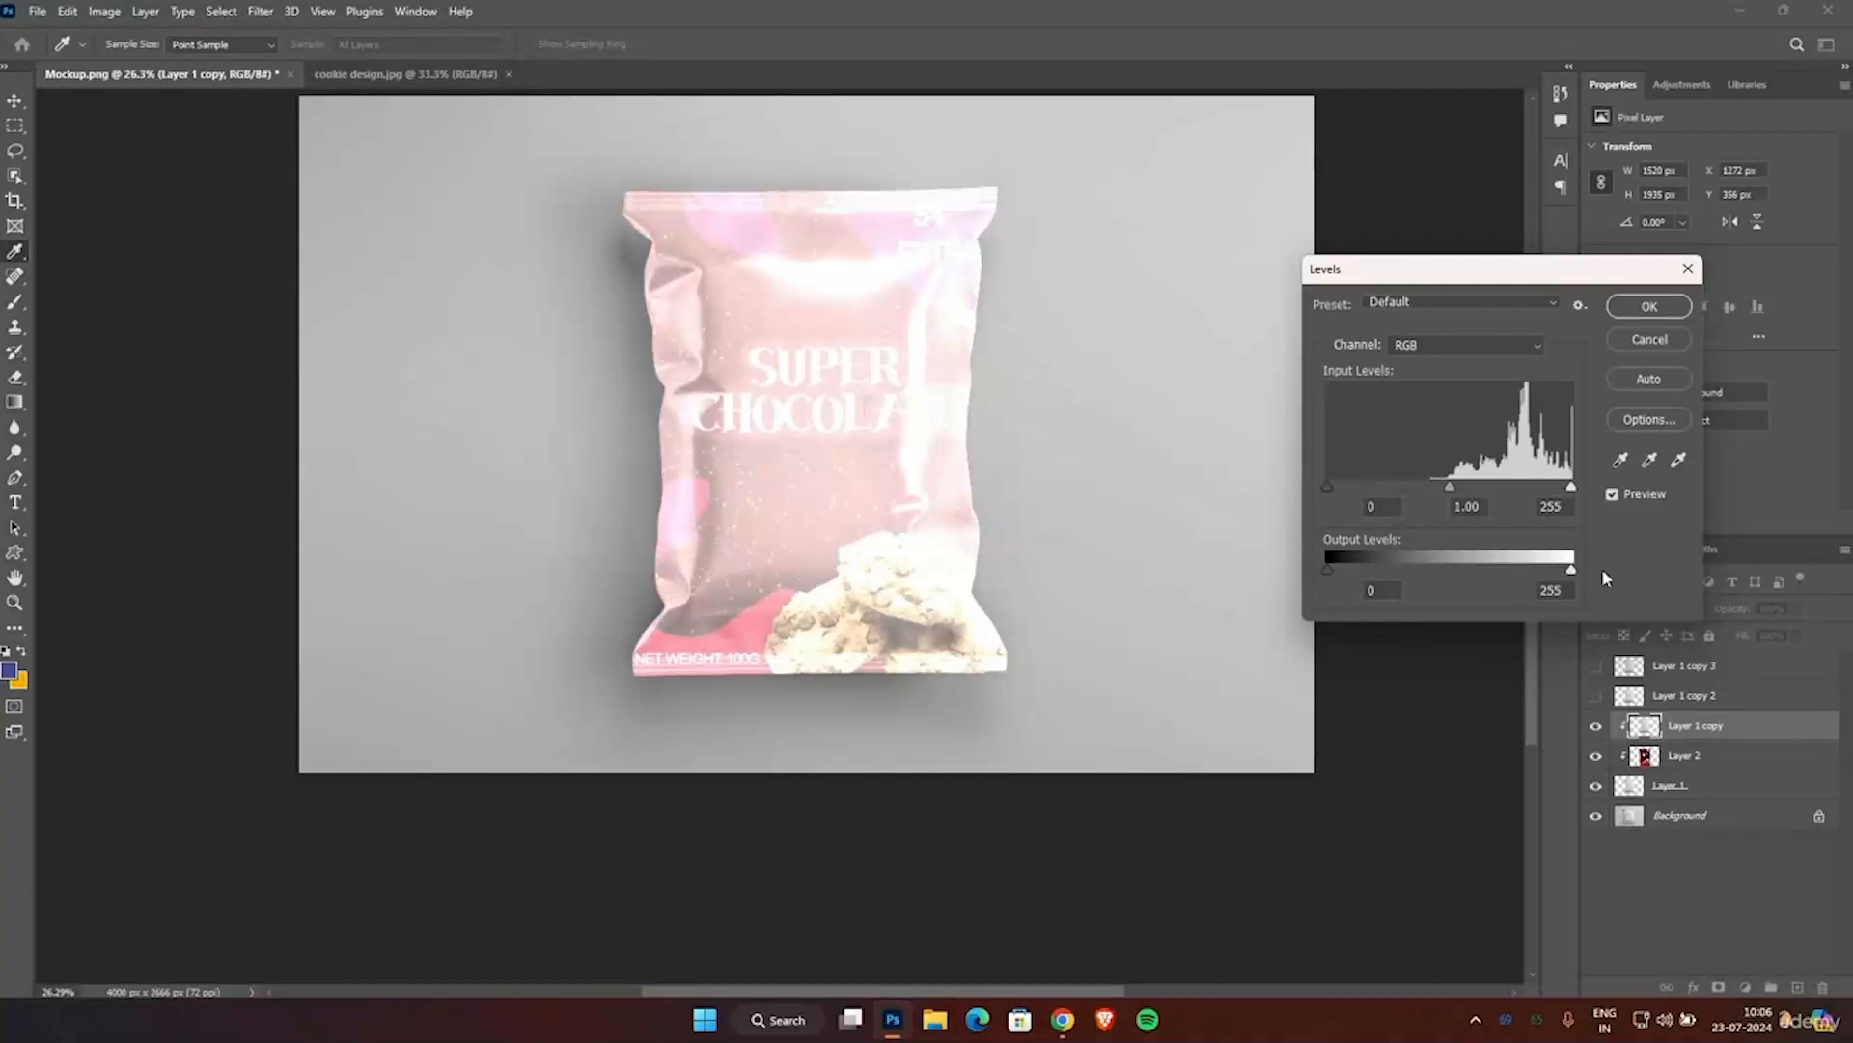
left_click_drag(1322, 487, 1488, 486)
left_click_drag(1573, 573, 1416, 577)
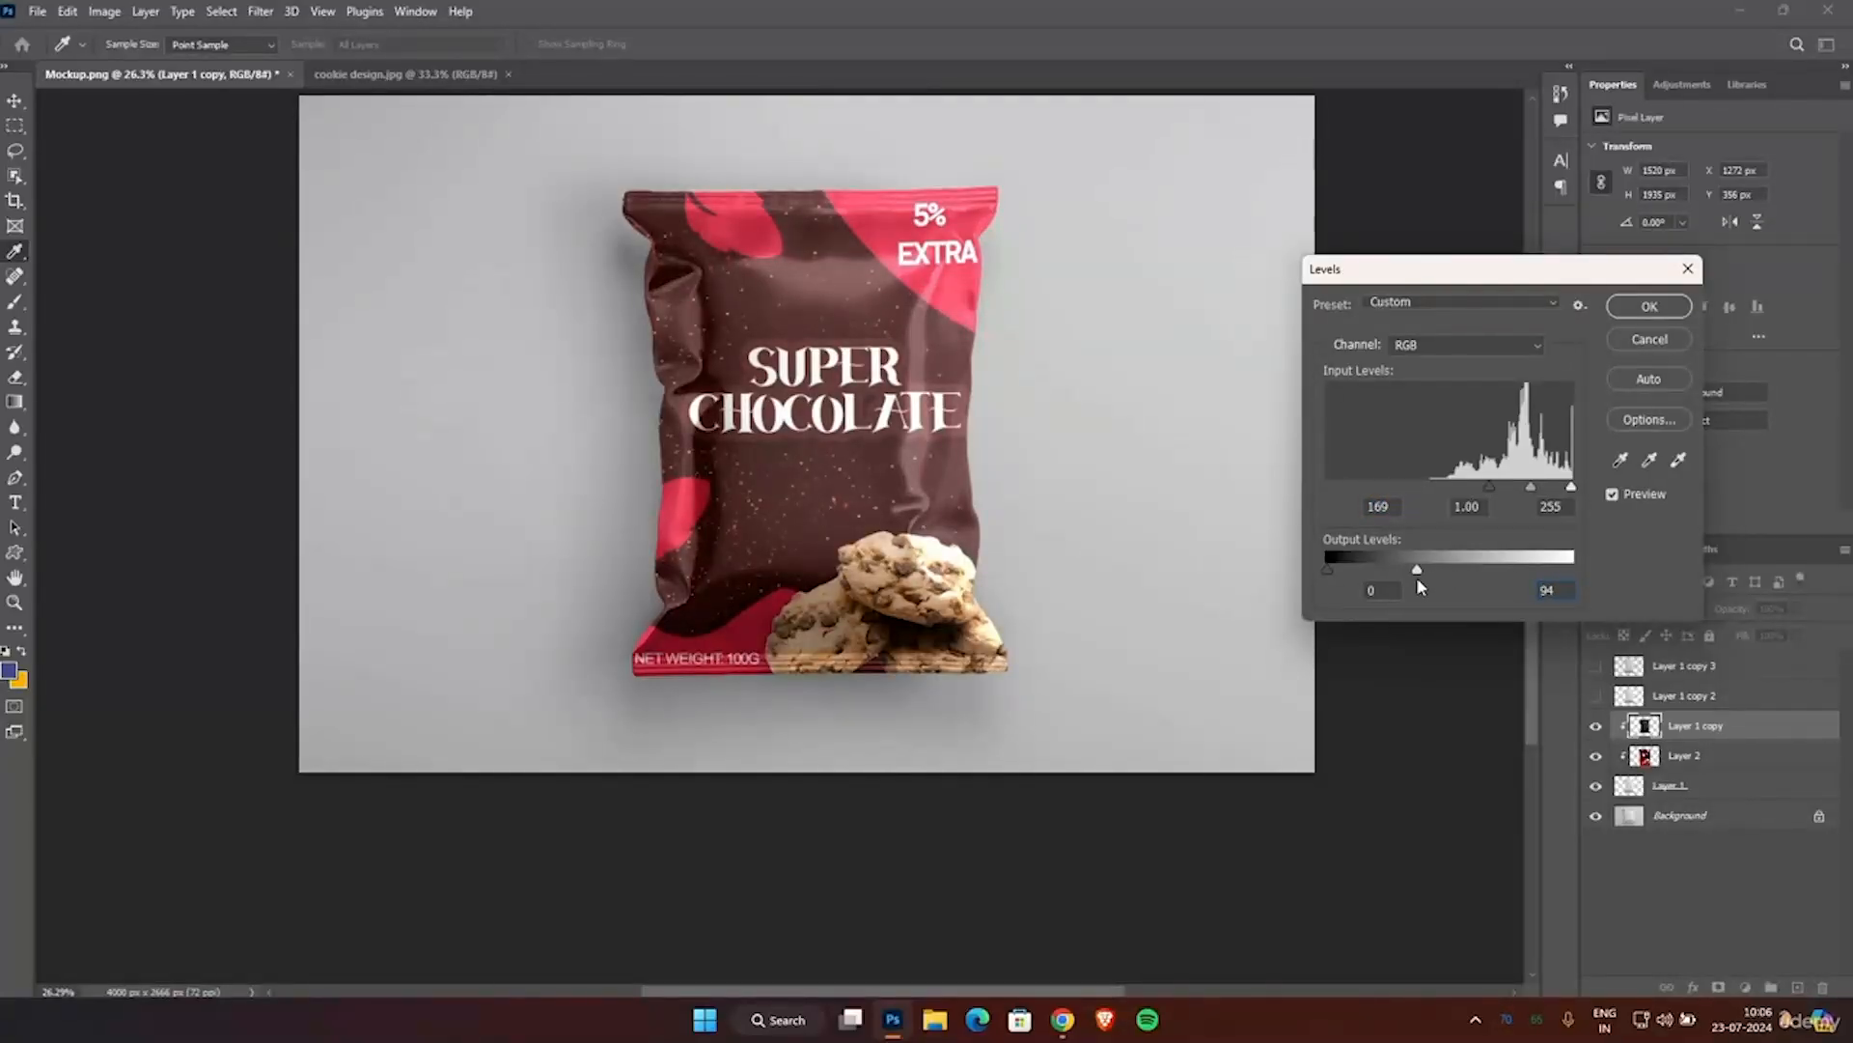
left_click(1634, 307)
key("v")
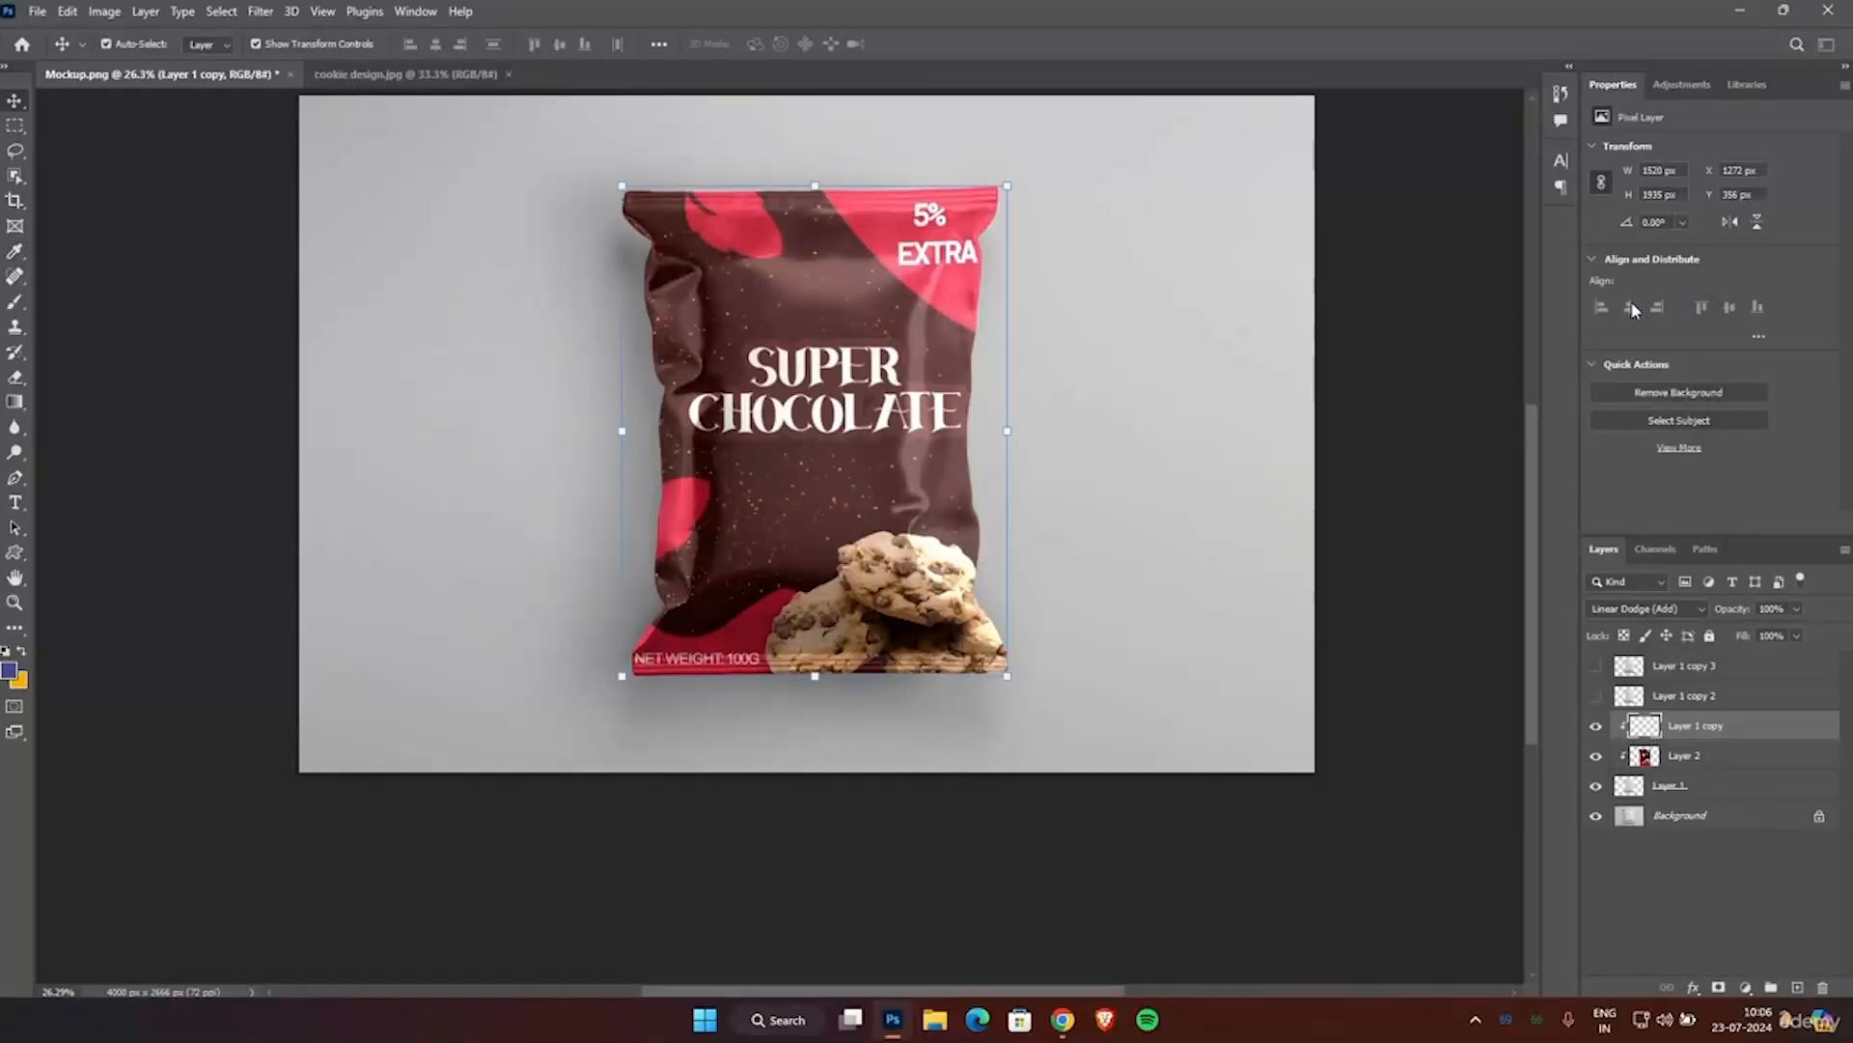
Show Layer 1 copy 2 and set its blend mode to Linear Burn.
left_click(1634, 699)
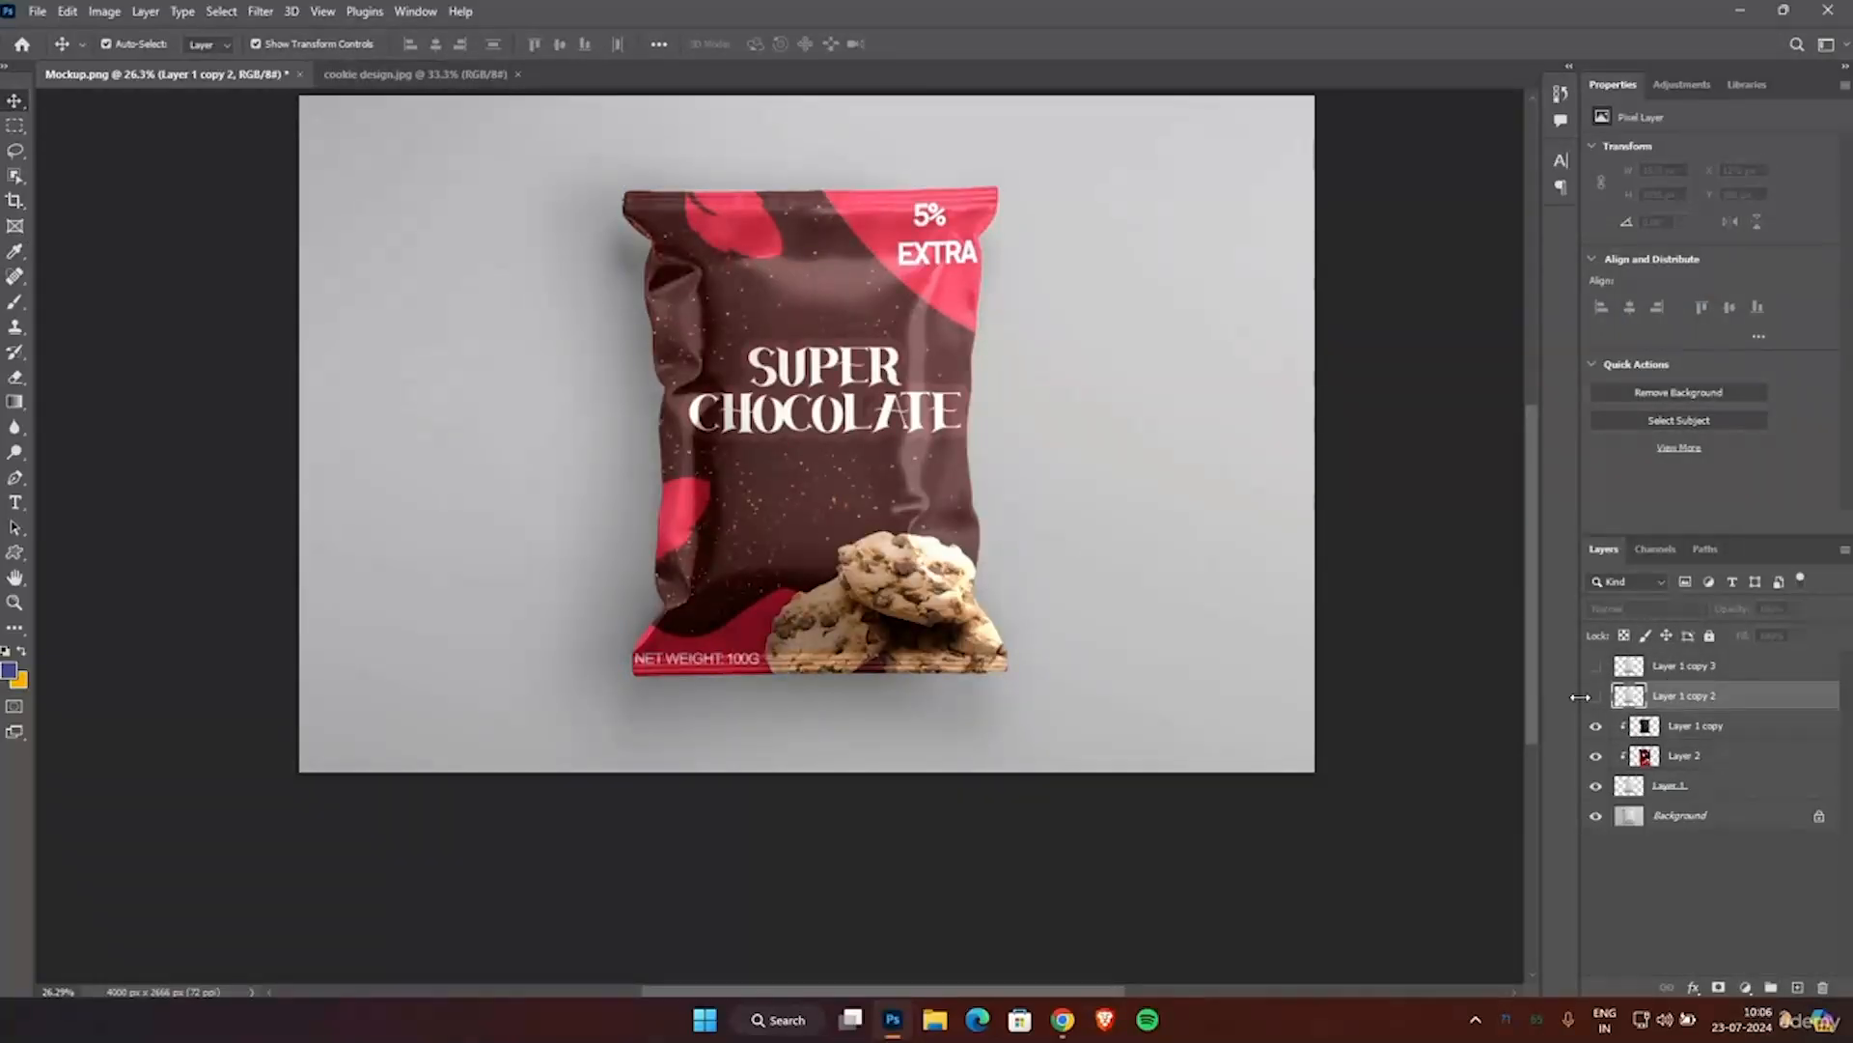
left_click(1596, 695)
left_click(1618, 610)
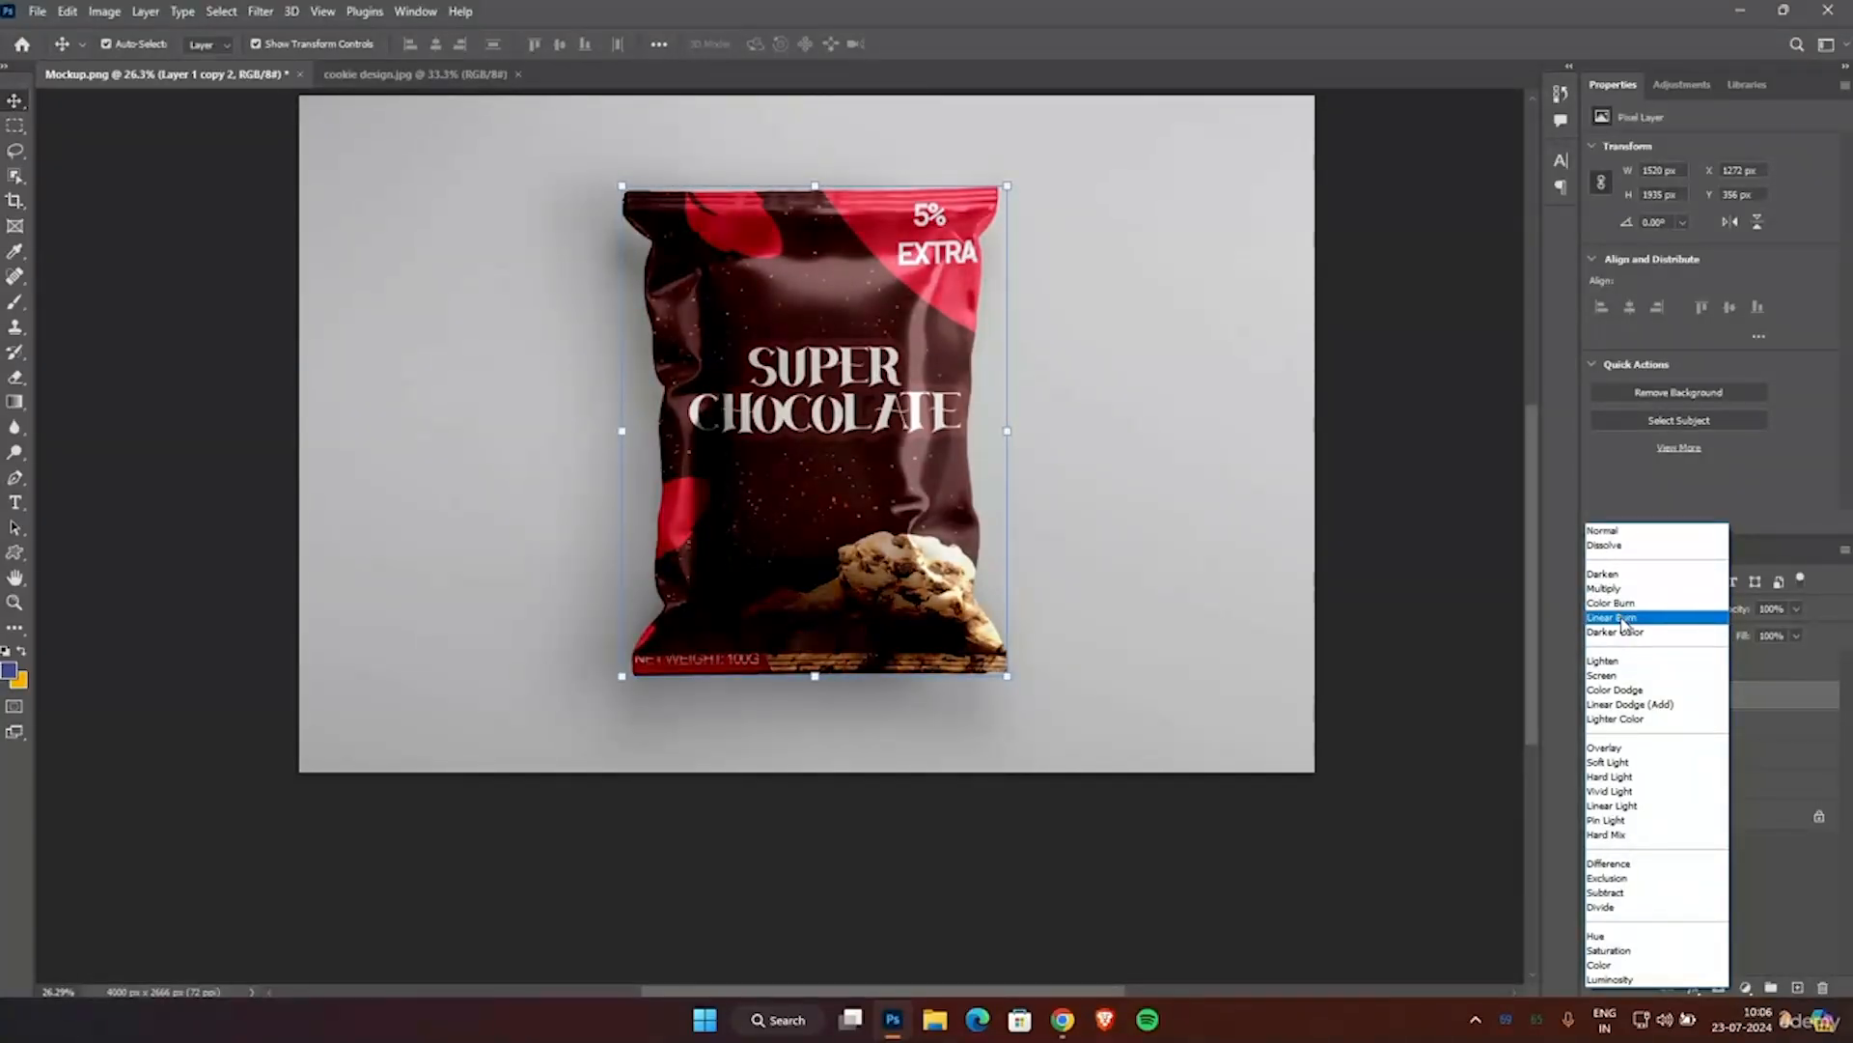
left_click(1624, 618)
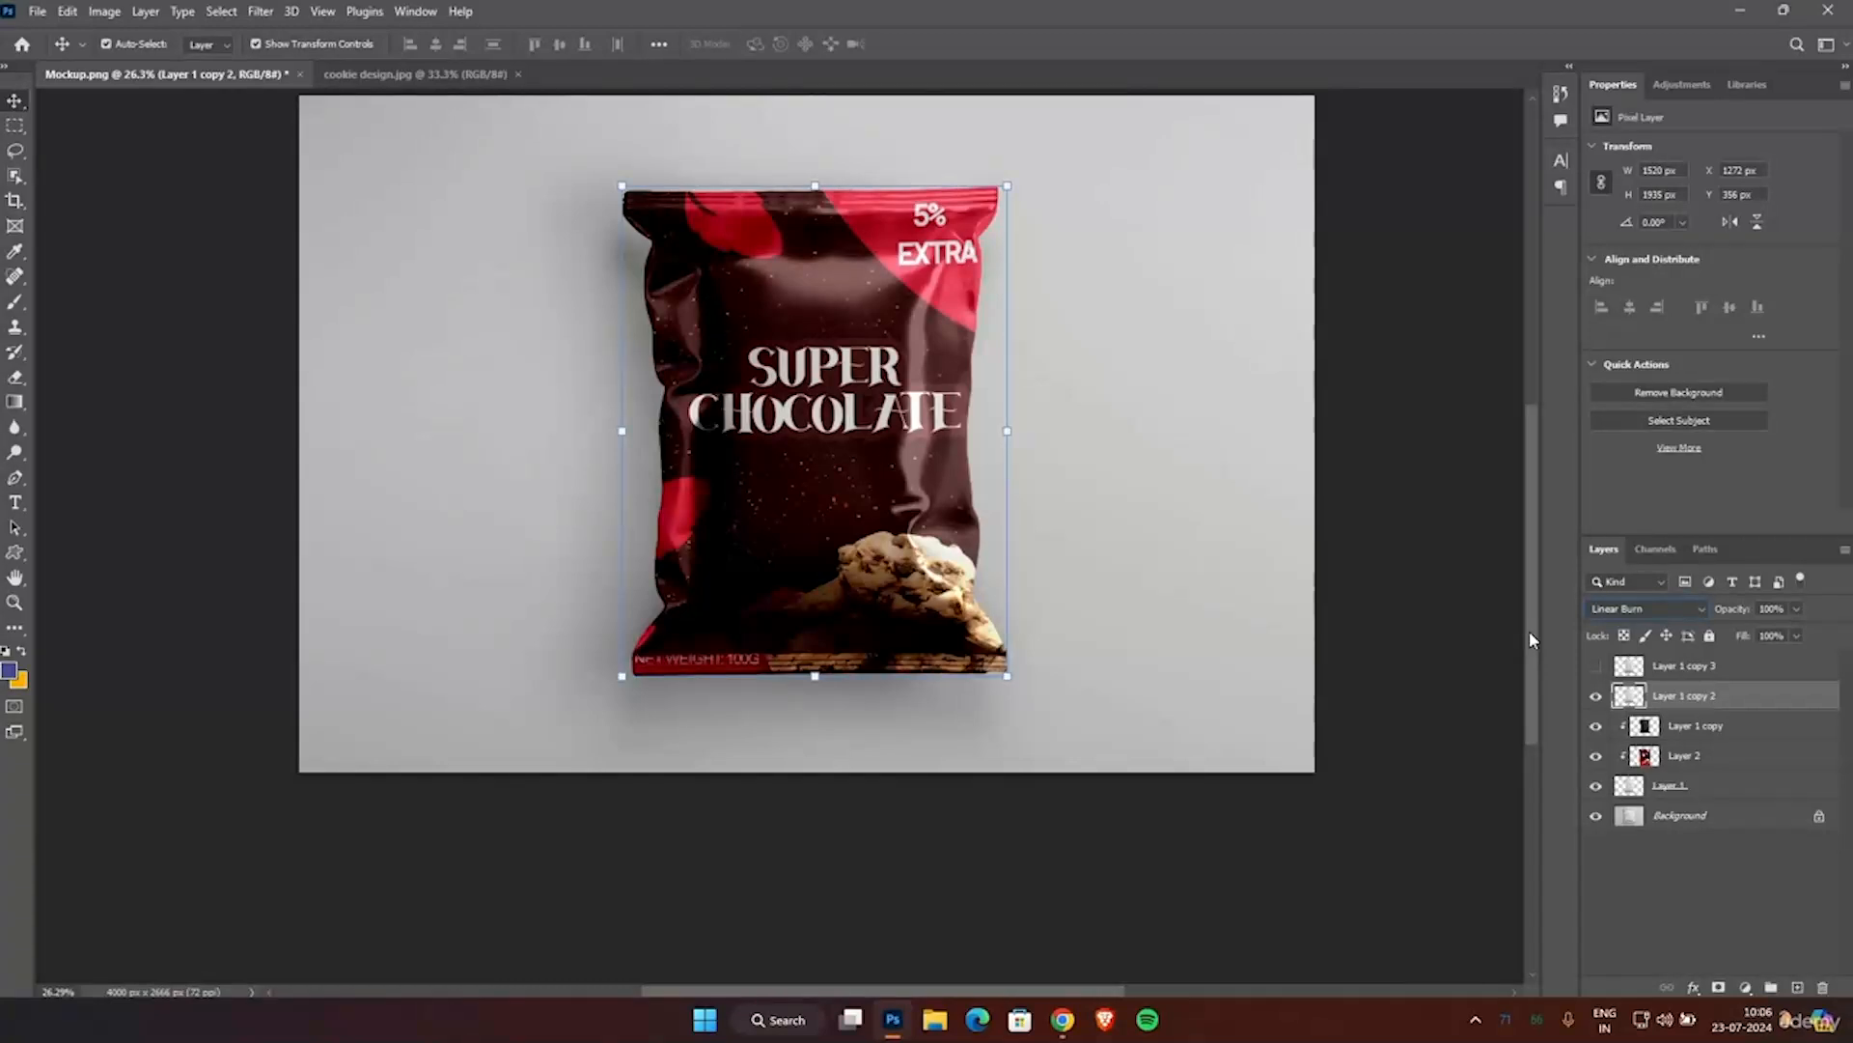
Adjust the Levels of Layer 1 copy 2, raising the output black level to 217.
key("ctrl+l")
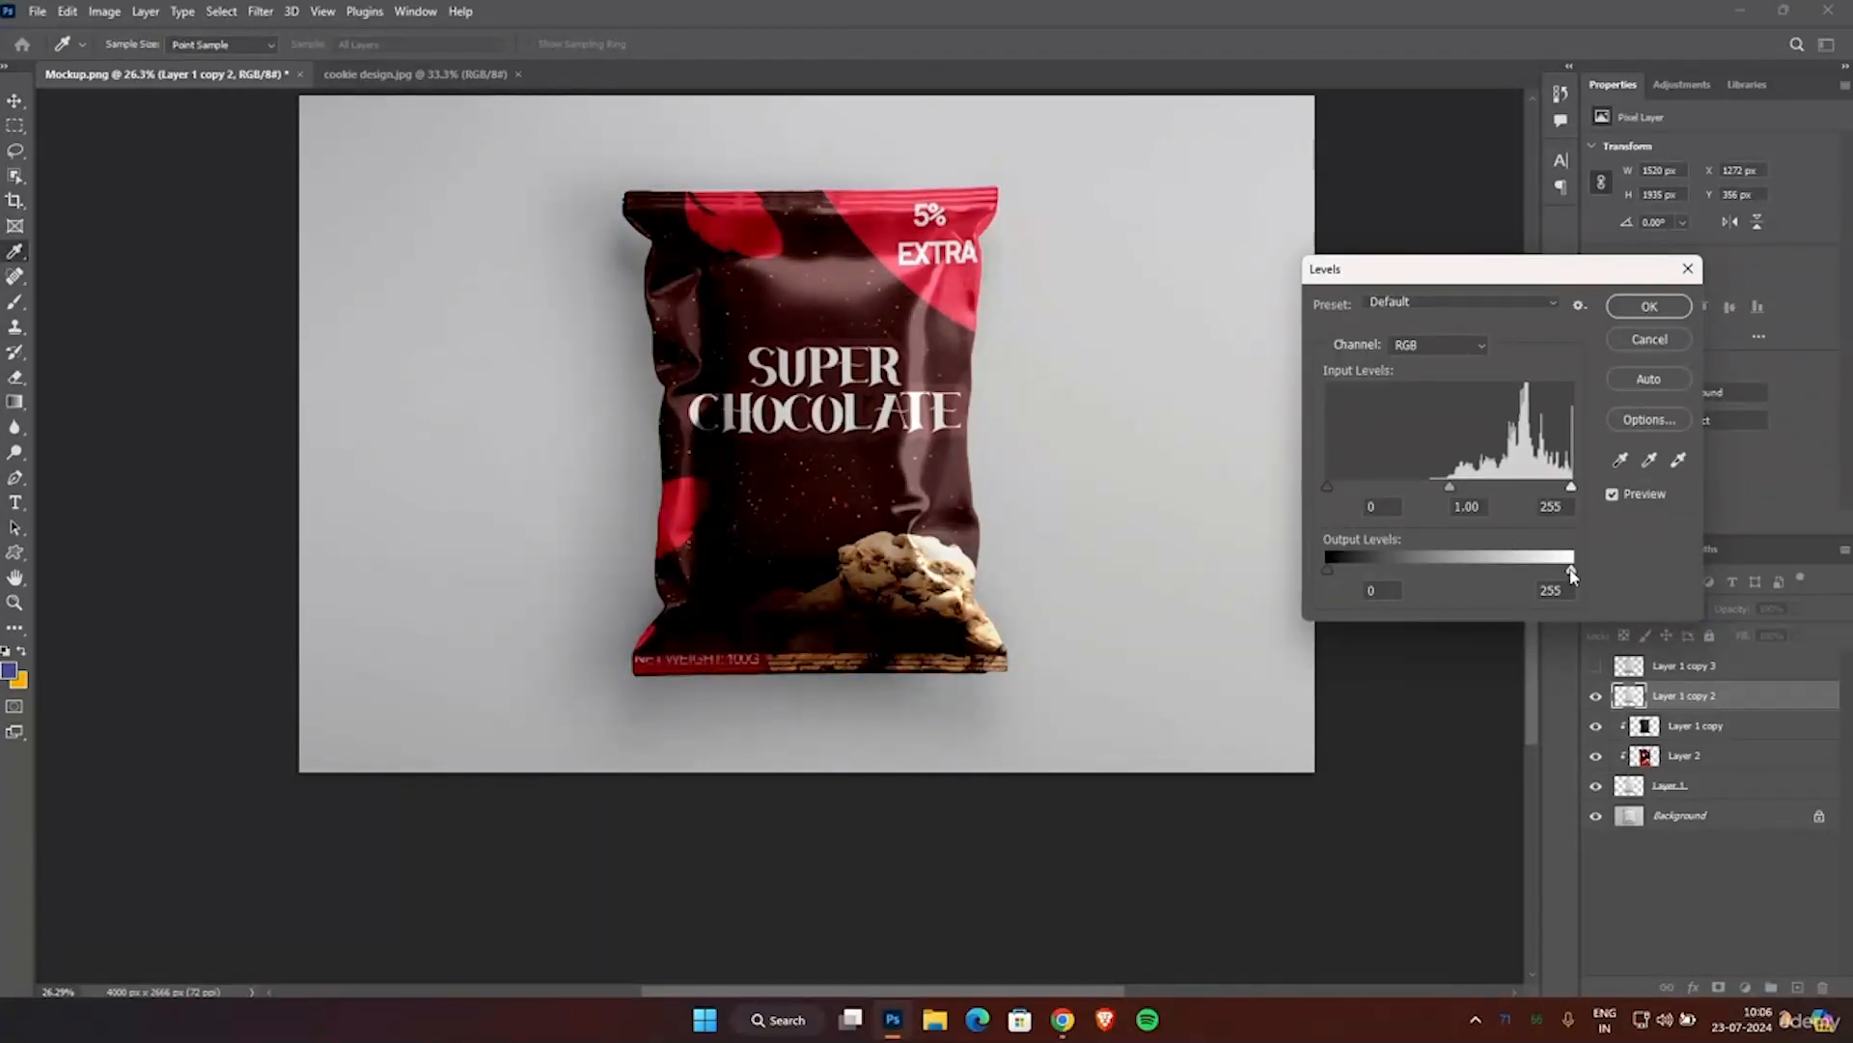
left_click_drag(1328, 568, 1535, 573)
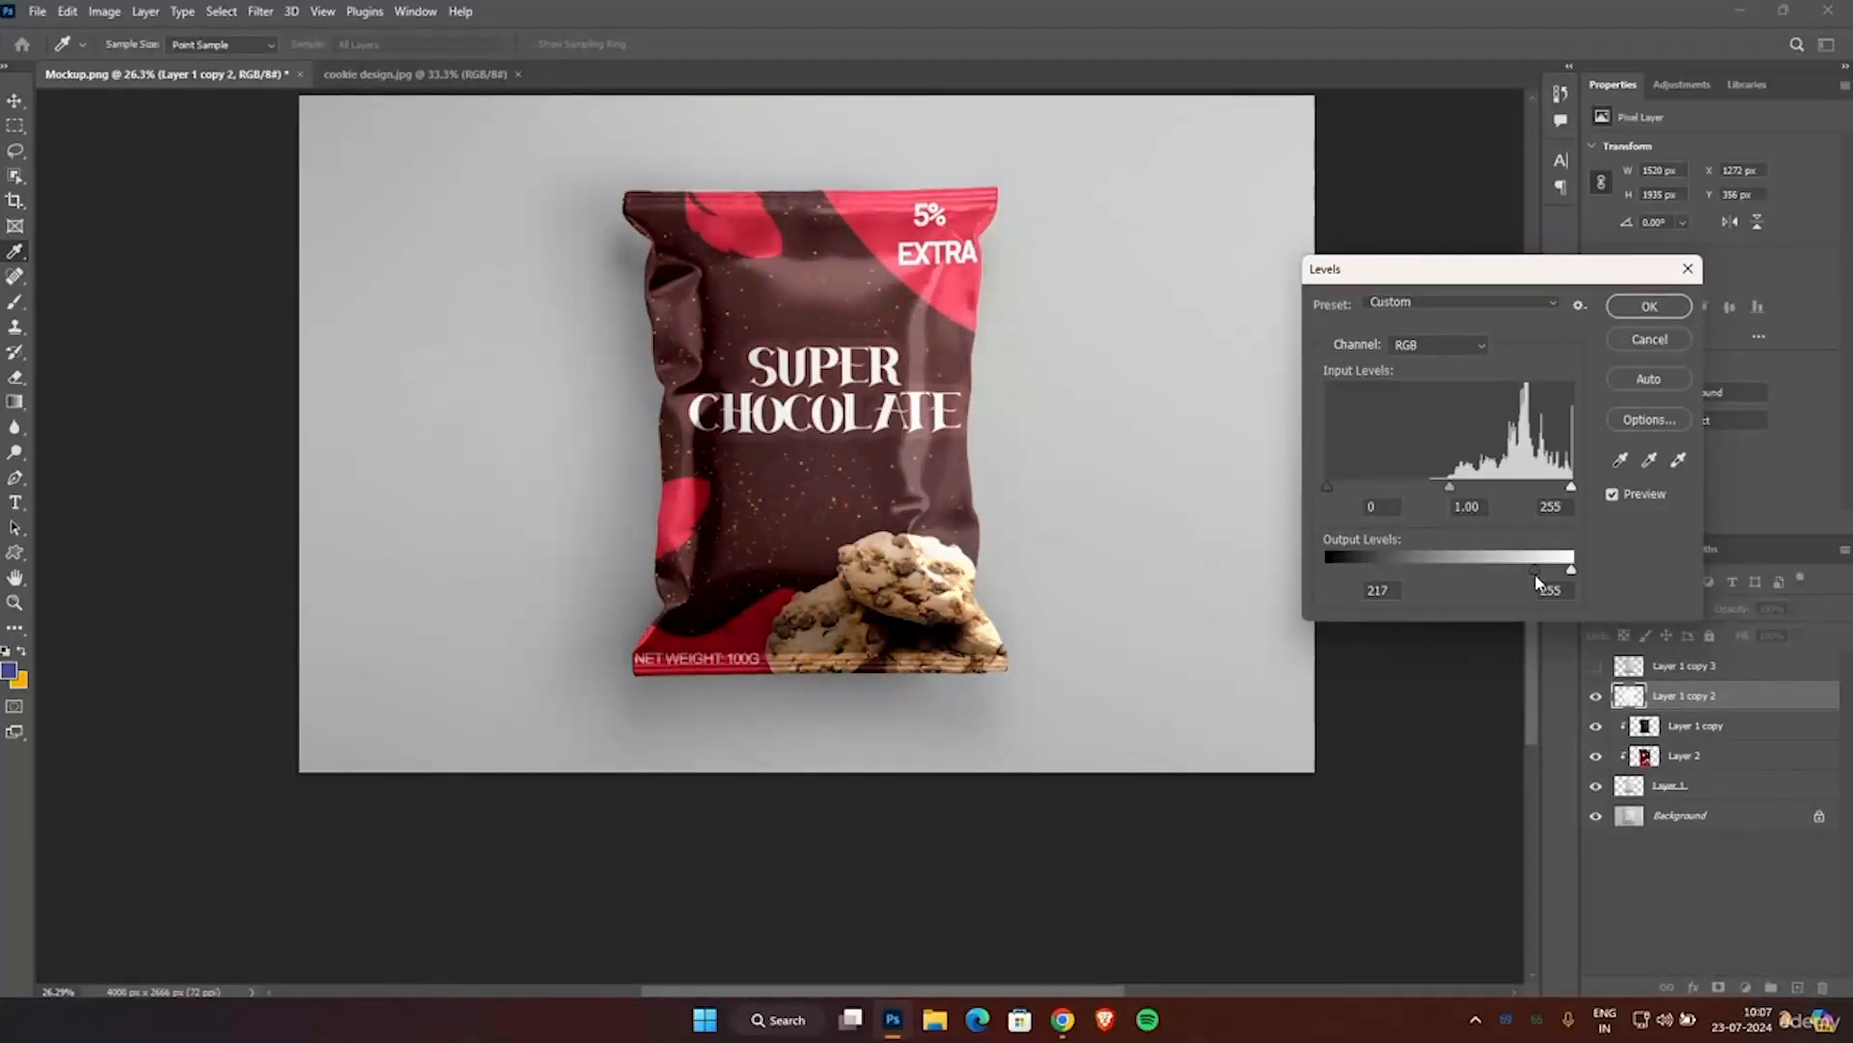
left_click(1635, 311)
key("v")
Show Layer 1 copy 3 and set its blend mode to Screen.
left_click(1595, 665)
left_click(1660, 659)
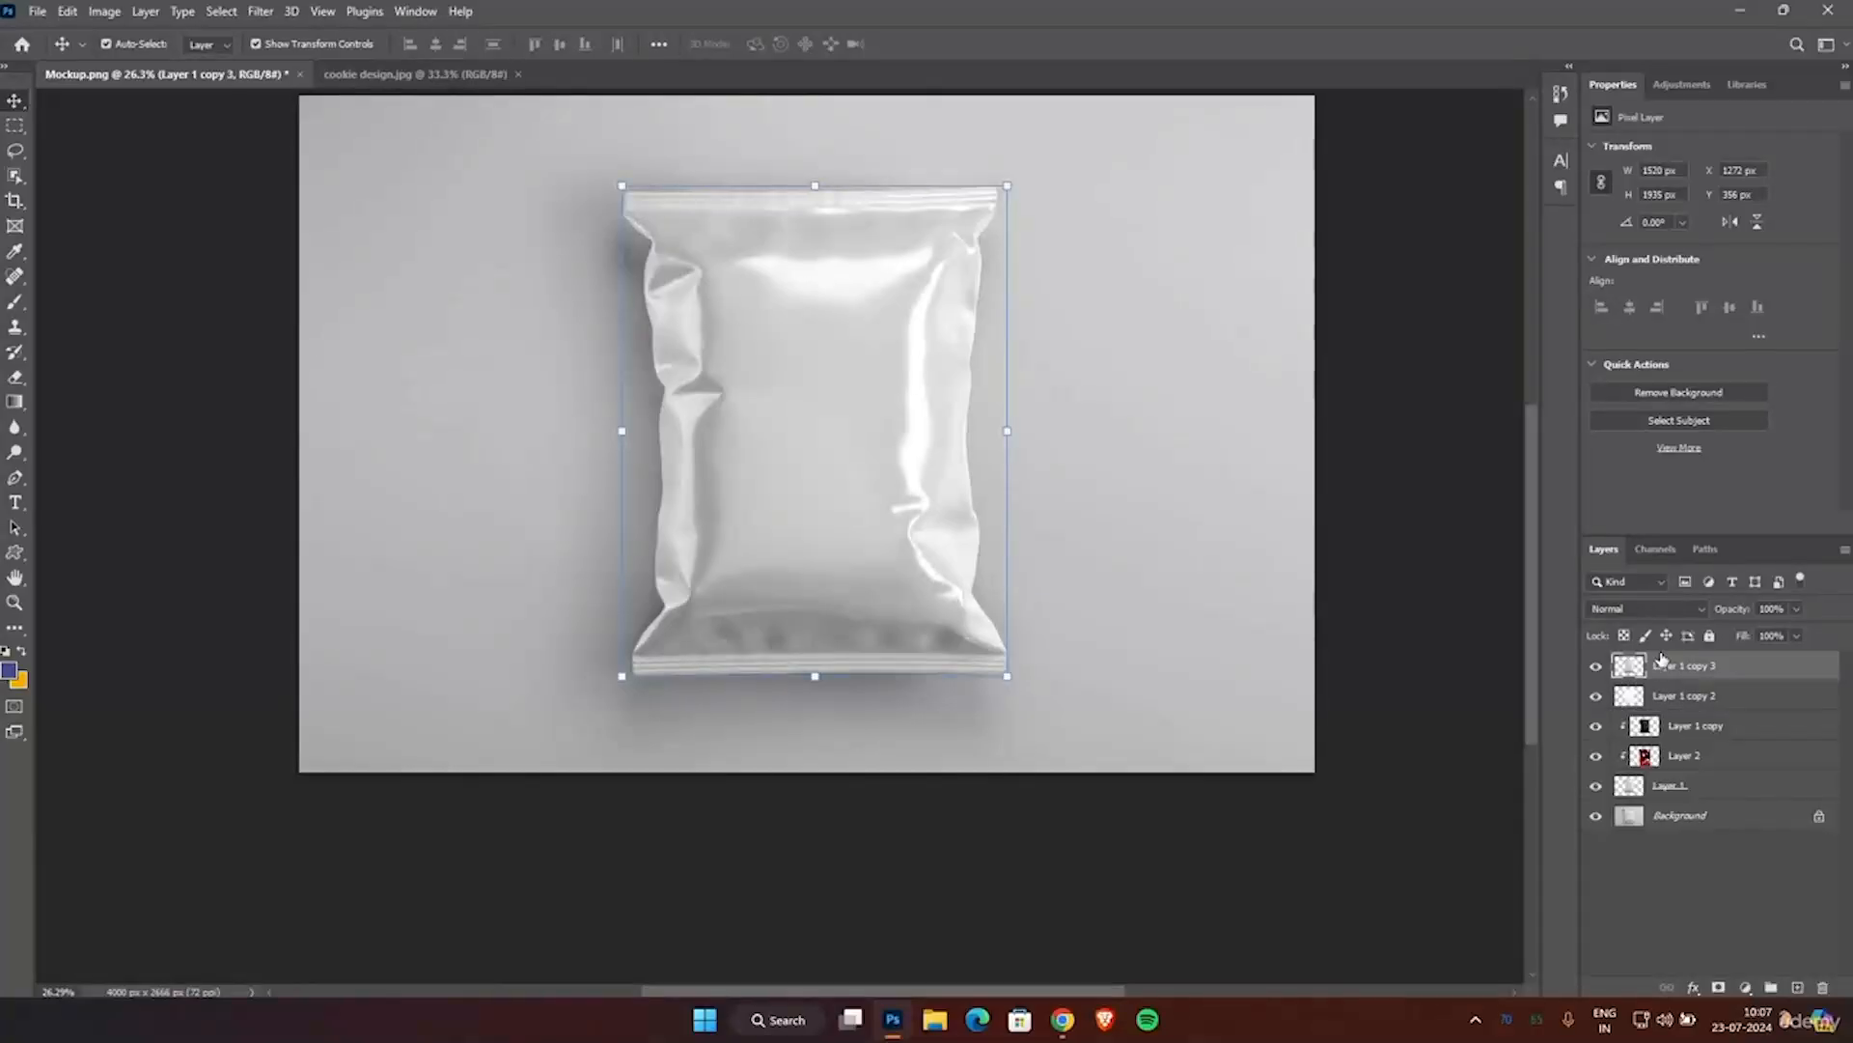
left_click(1631, 610)
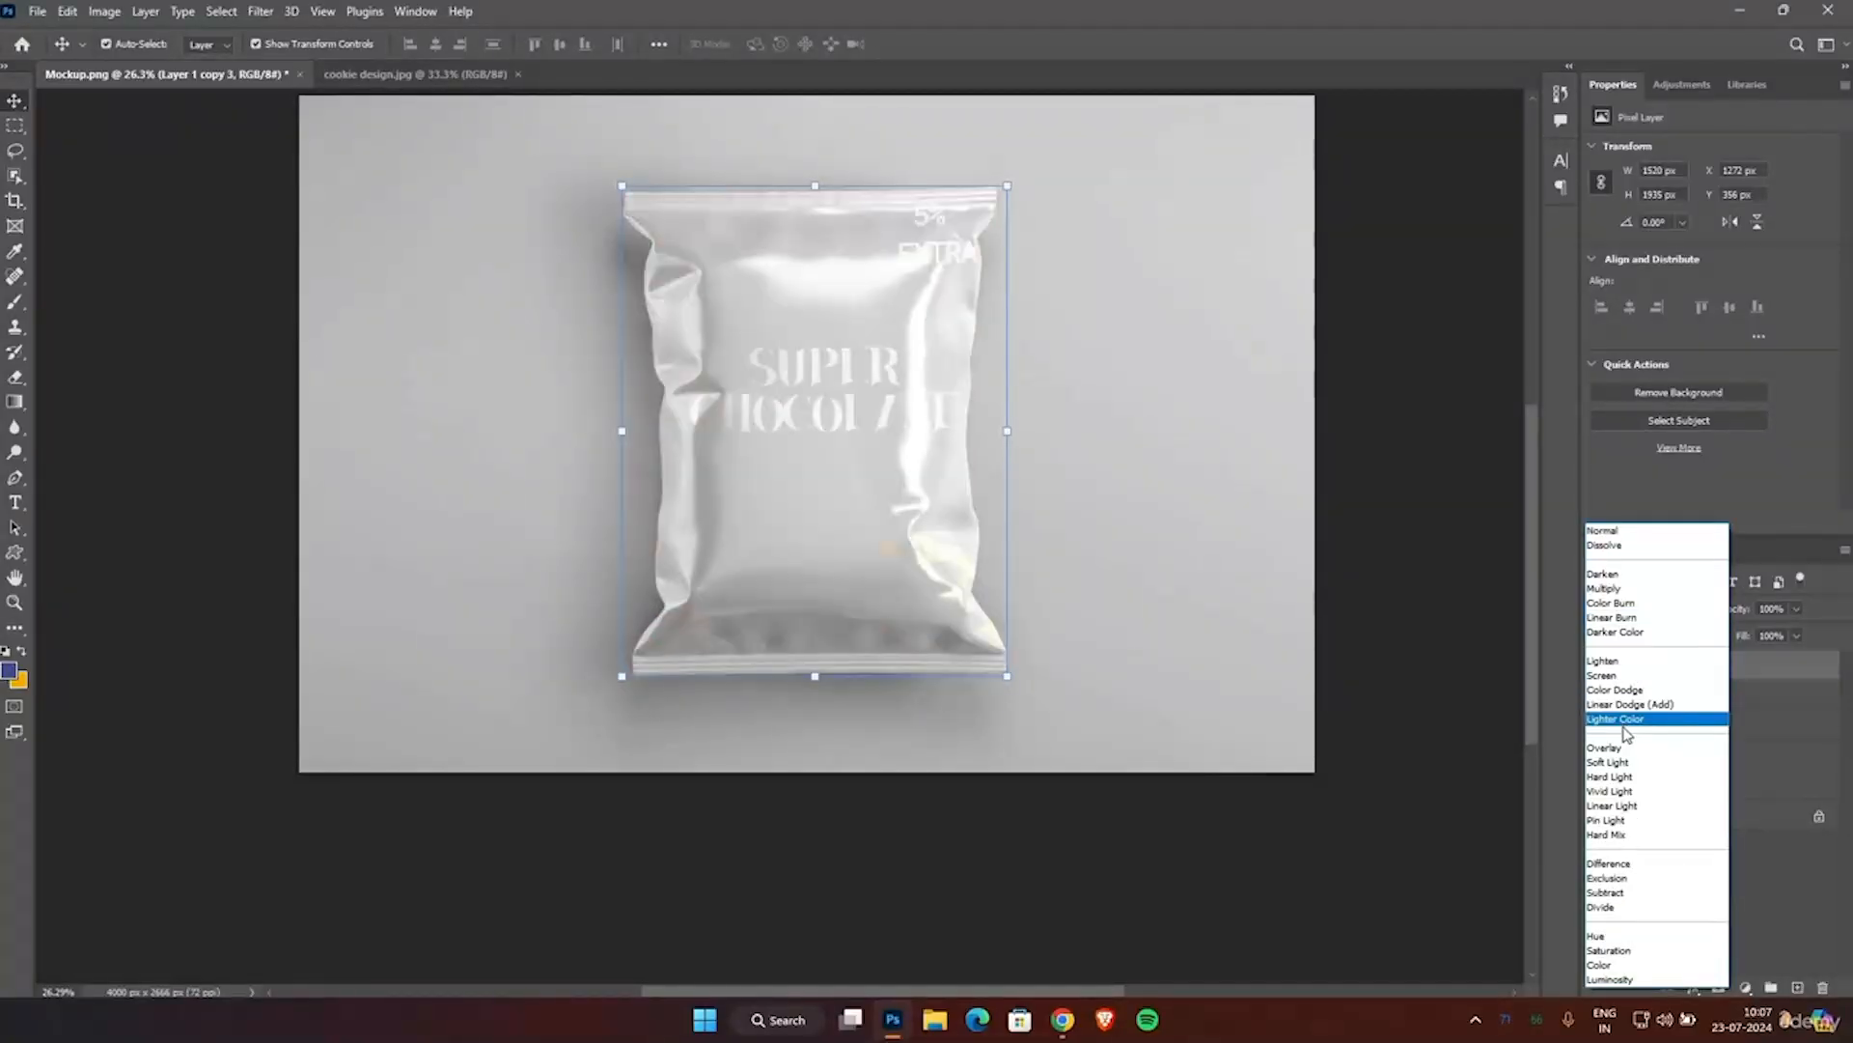
left_click(1612, 676)
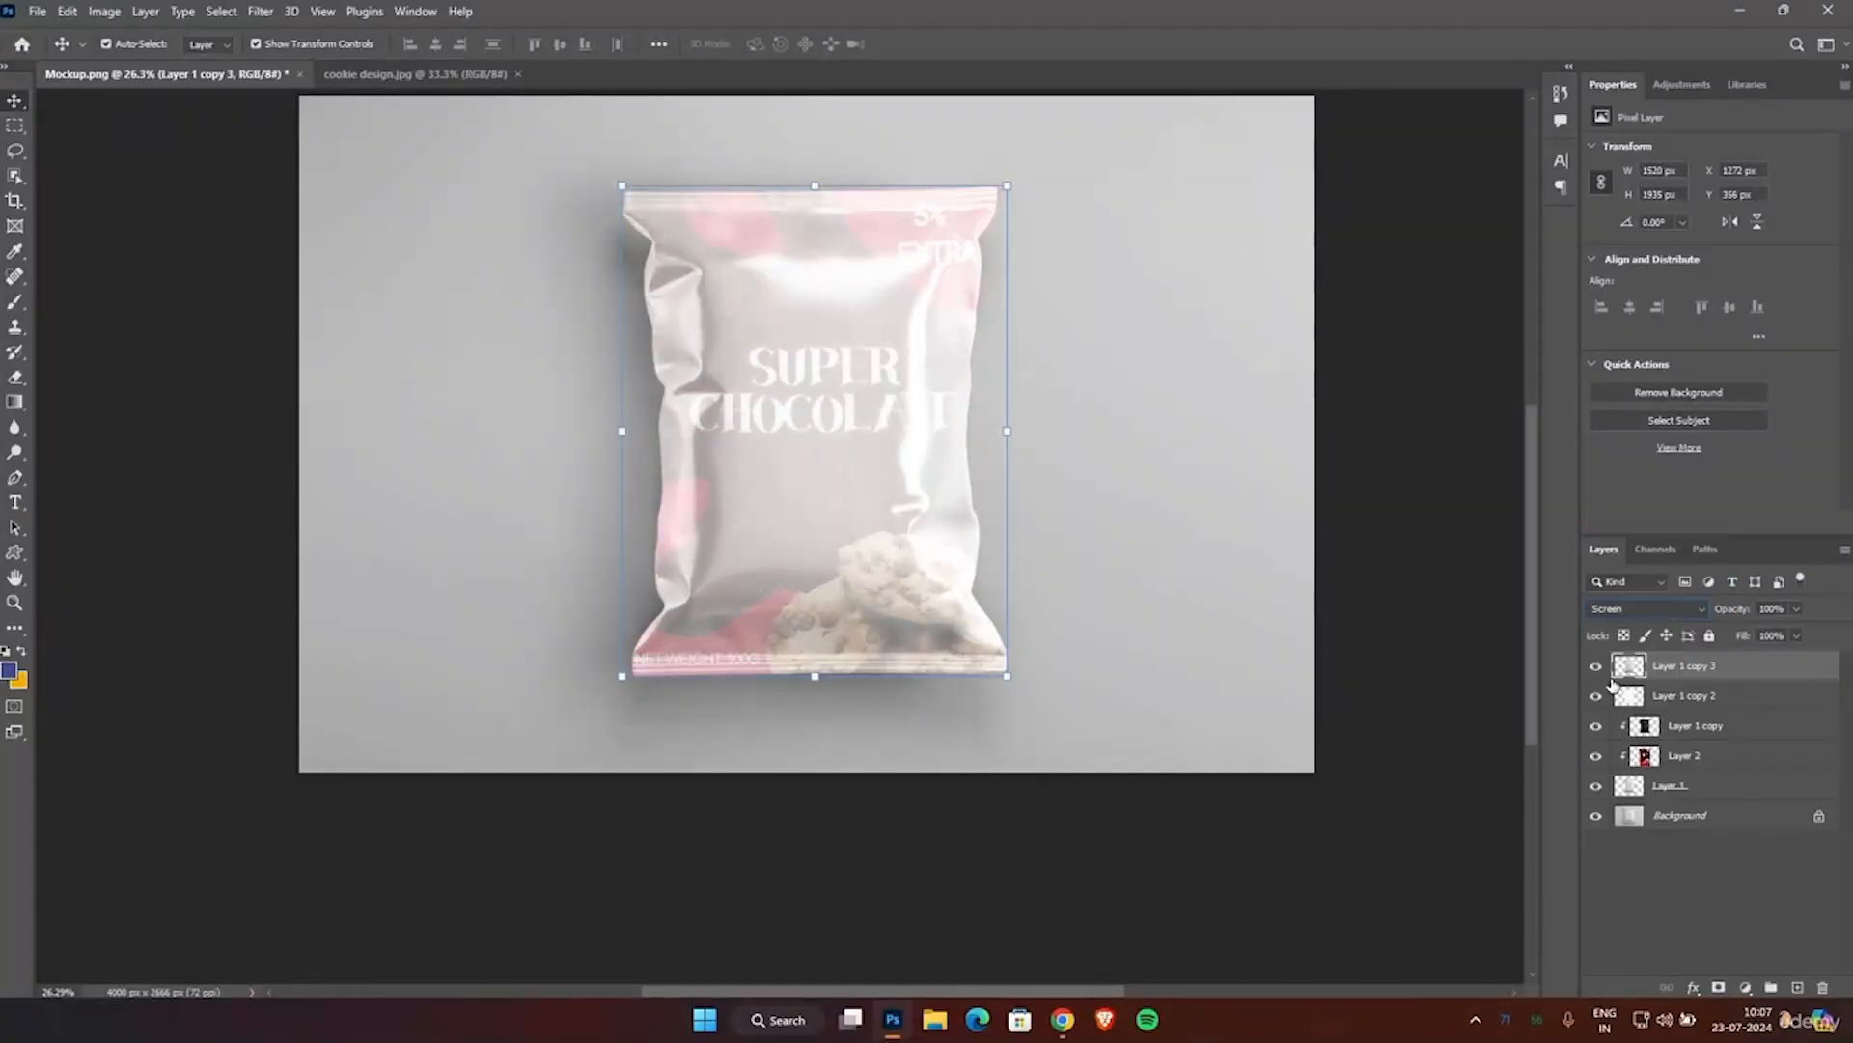
Adjust the Levels of Layer 1 copy 3, lowering the output white level to 0, and deselect the layer.
key("ctrl+l")
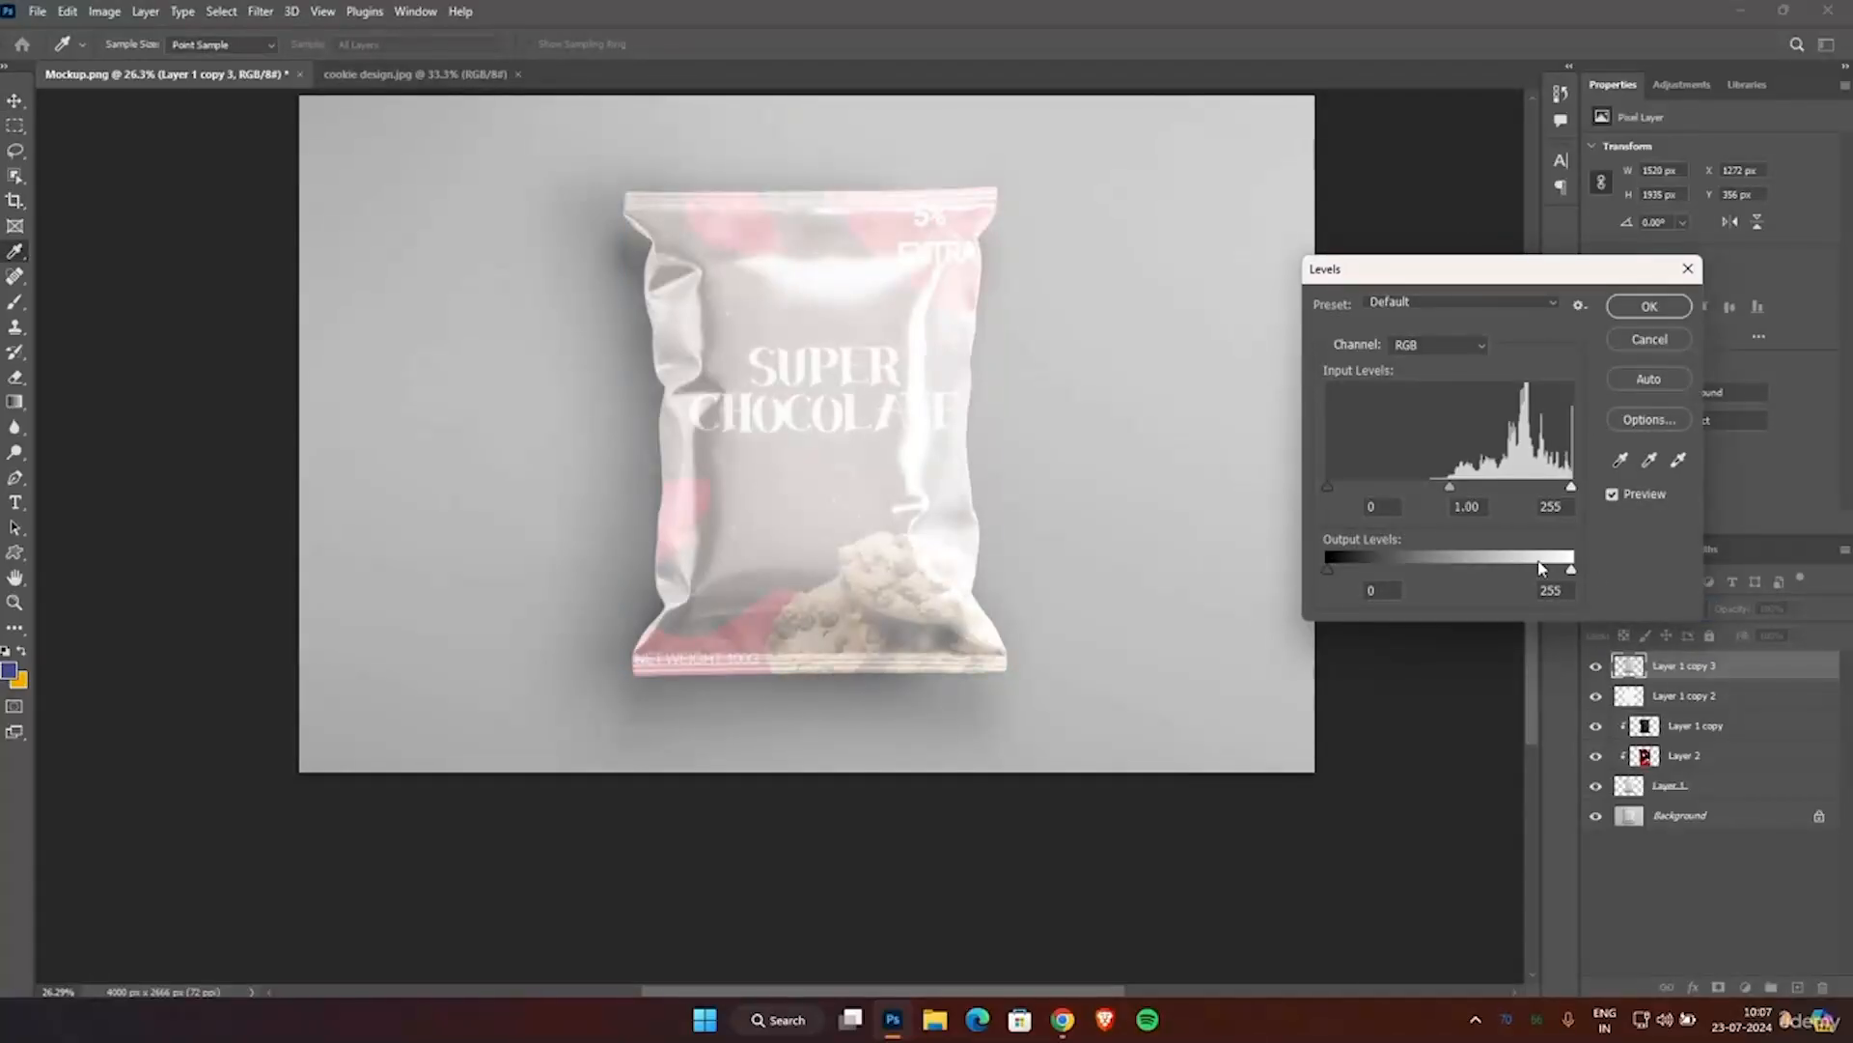
left_click_drag(1575, 574, 1327, 589)
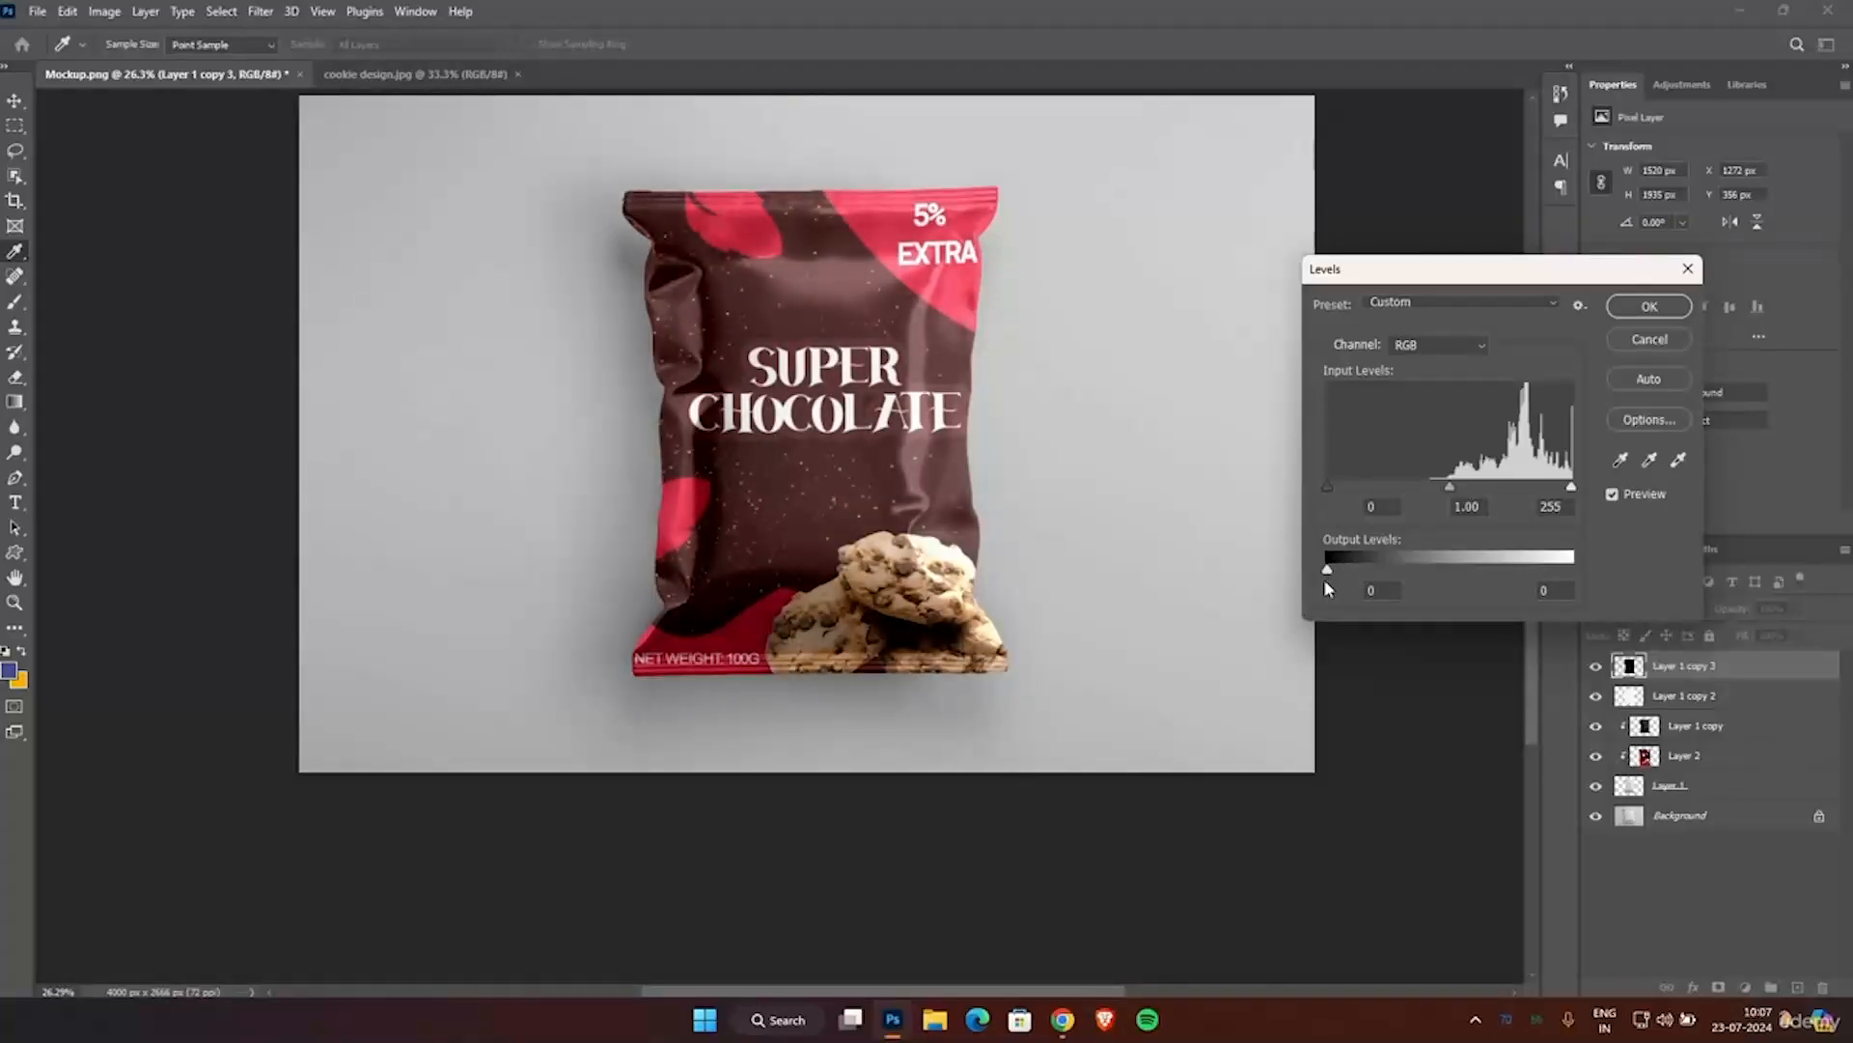
left_click(1648, 306)
left_click(1504, 543)
scroll(1110, 555, "up", 2)
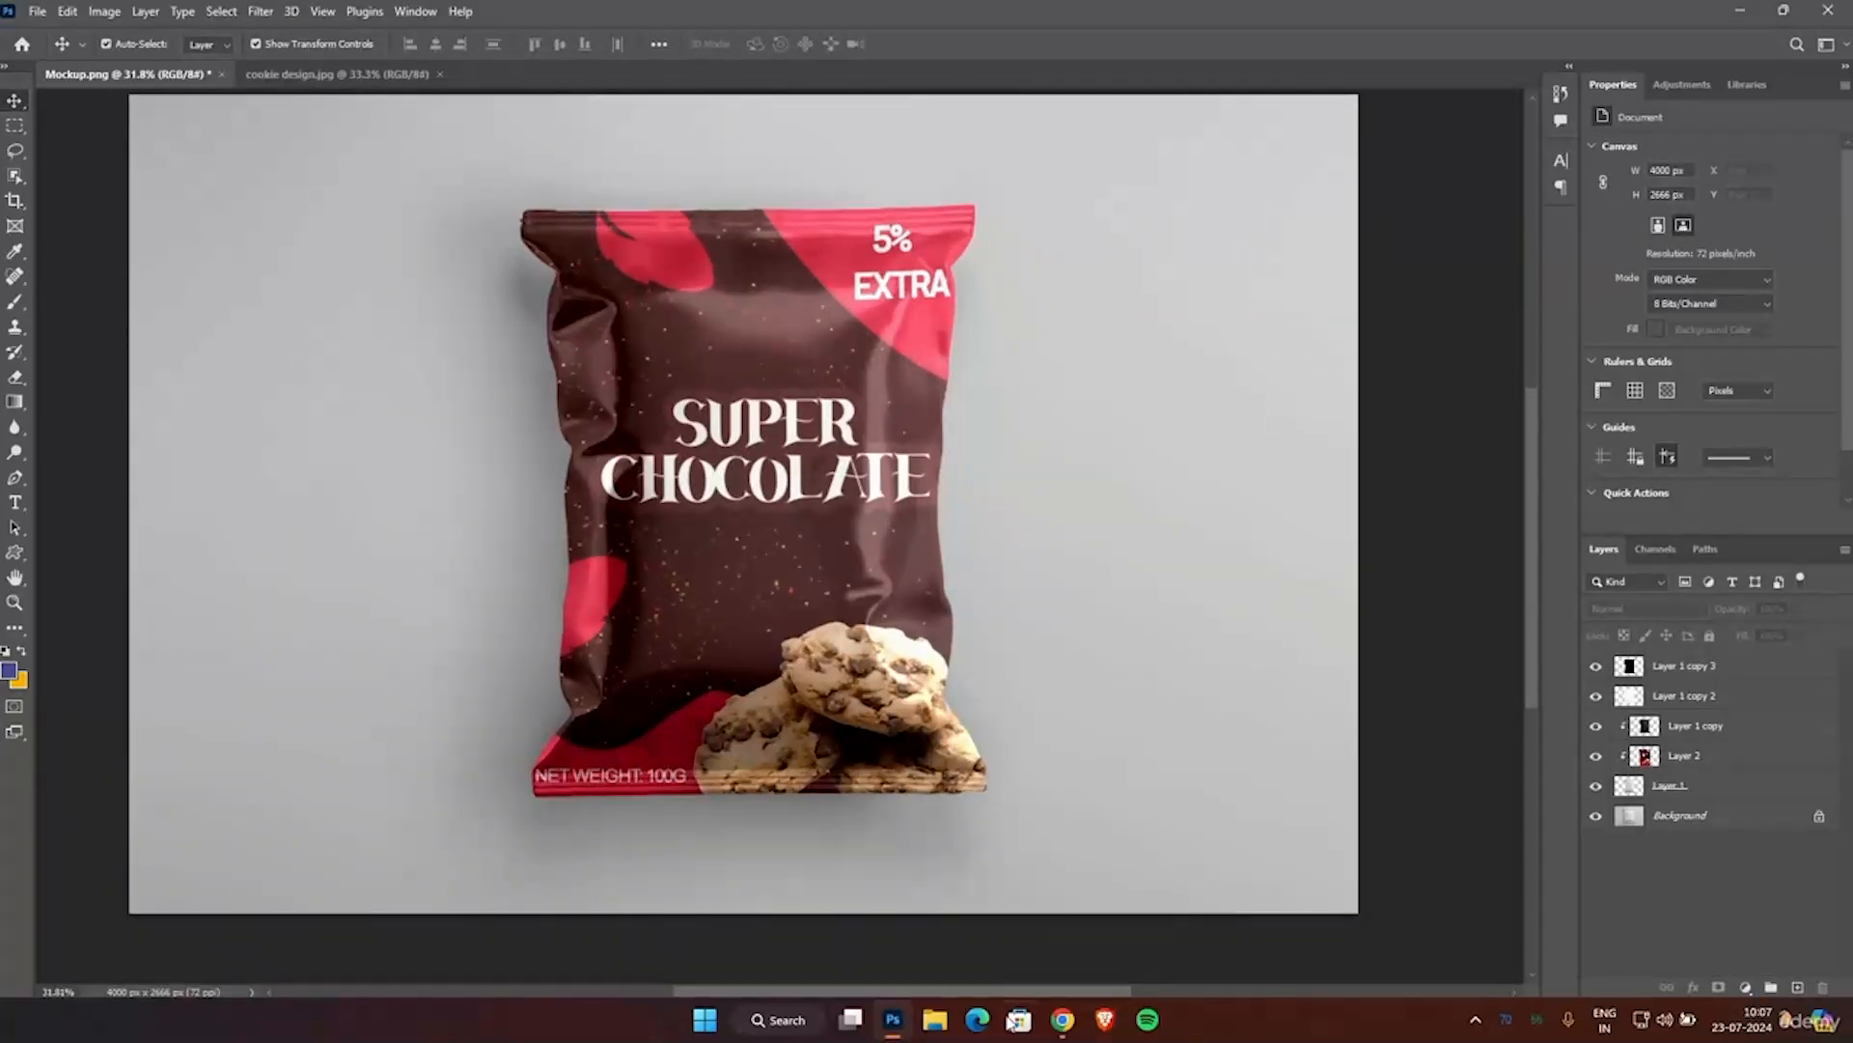
left_click_drag(1039, 992, 997, 995)
Save the mockup in Photoshop format in the Photoshop Resources folder, appending "Final" to the file name Mockup.
key("ctrl+shift+s")
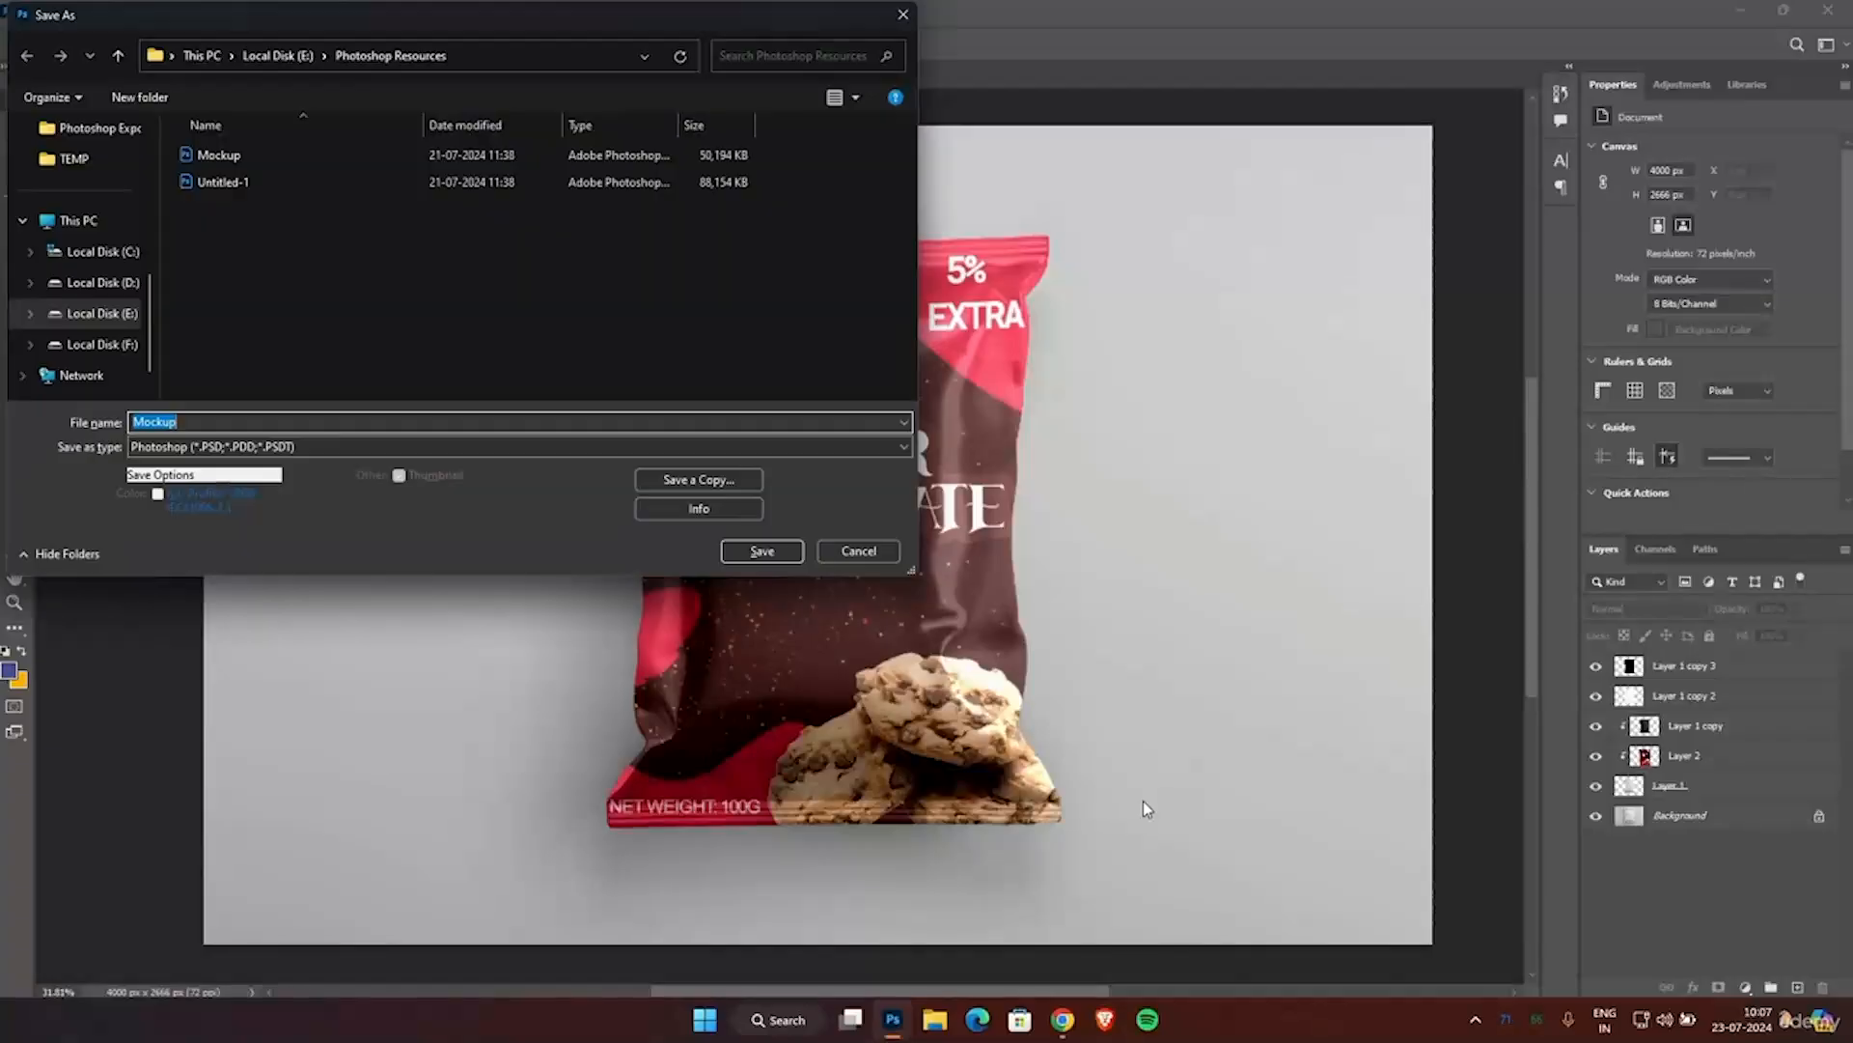
key("End")
type("Final")
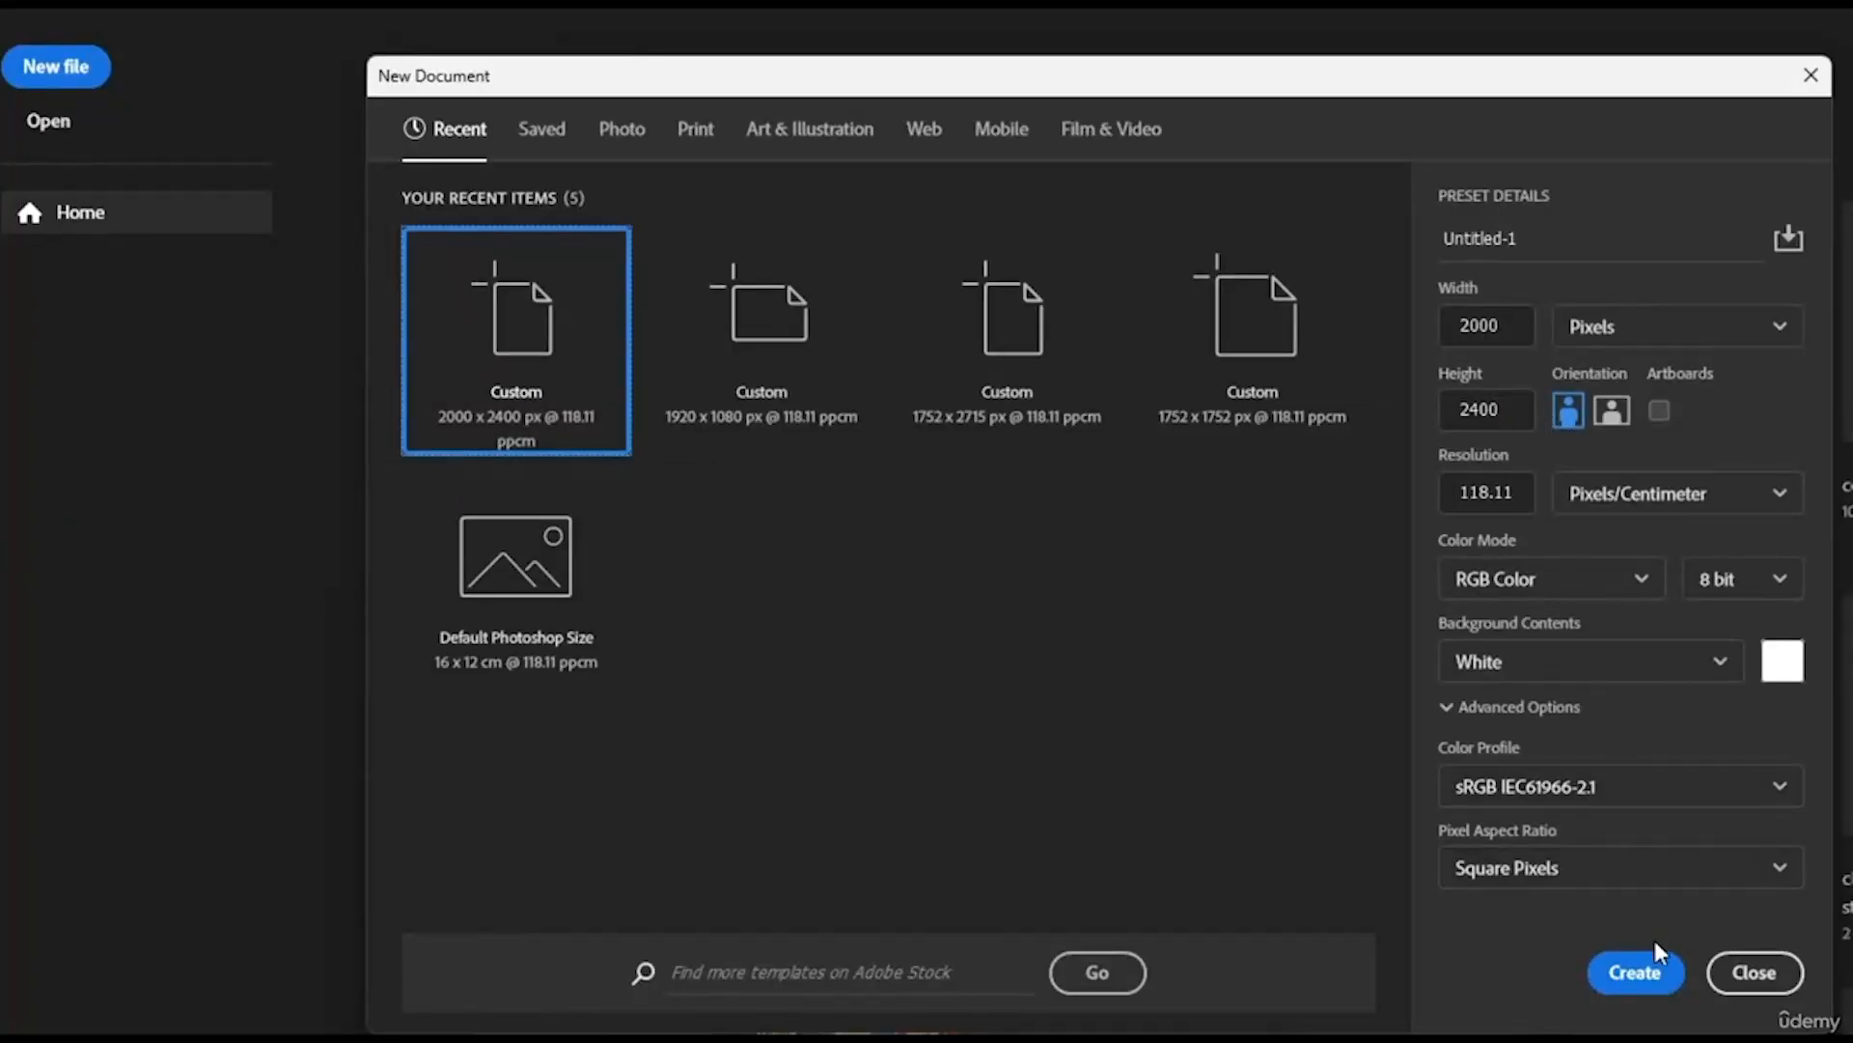
Create a new 2000 x 2400 px RGB document at 118.11 pixels/centimeter with a white background.
left_click(1657, 970)
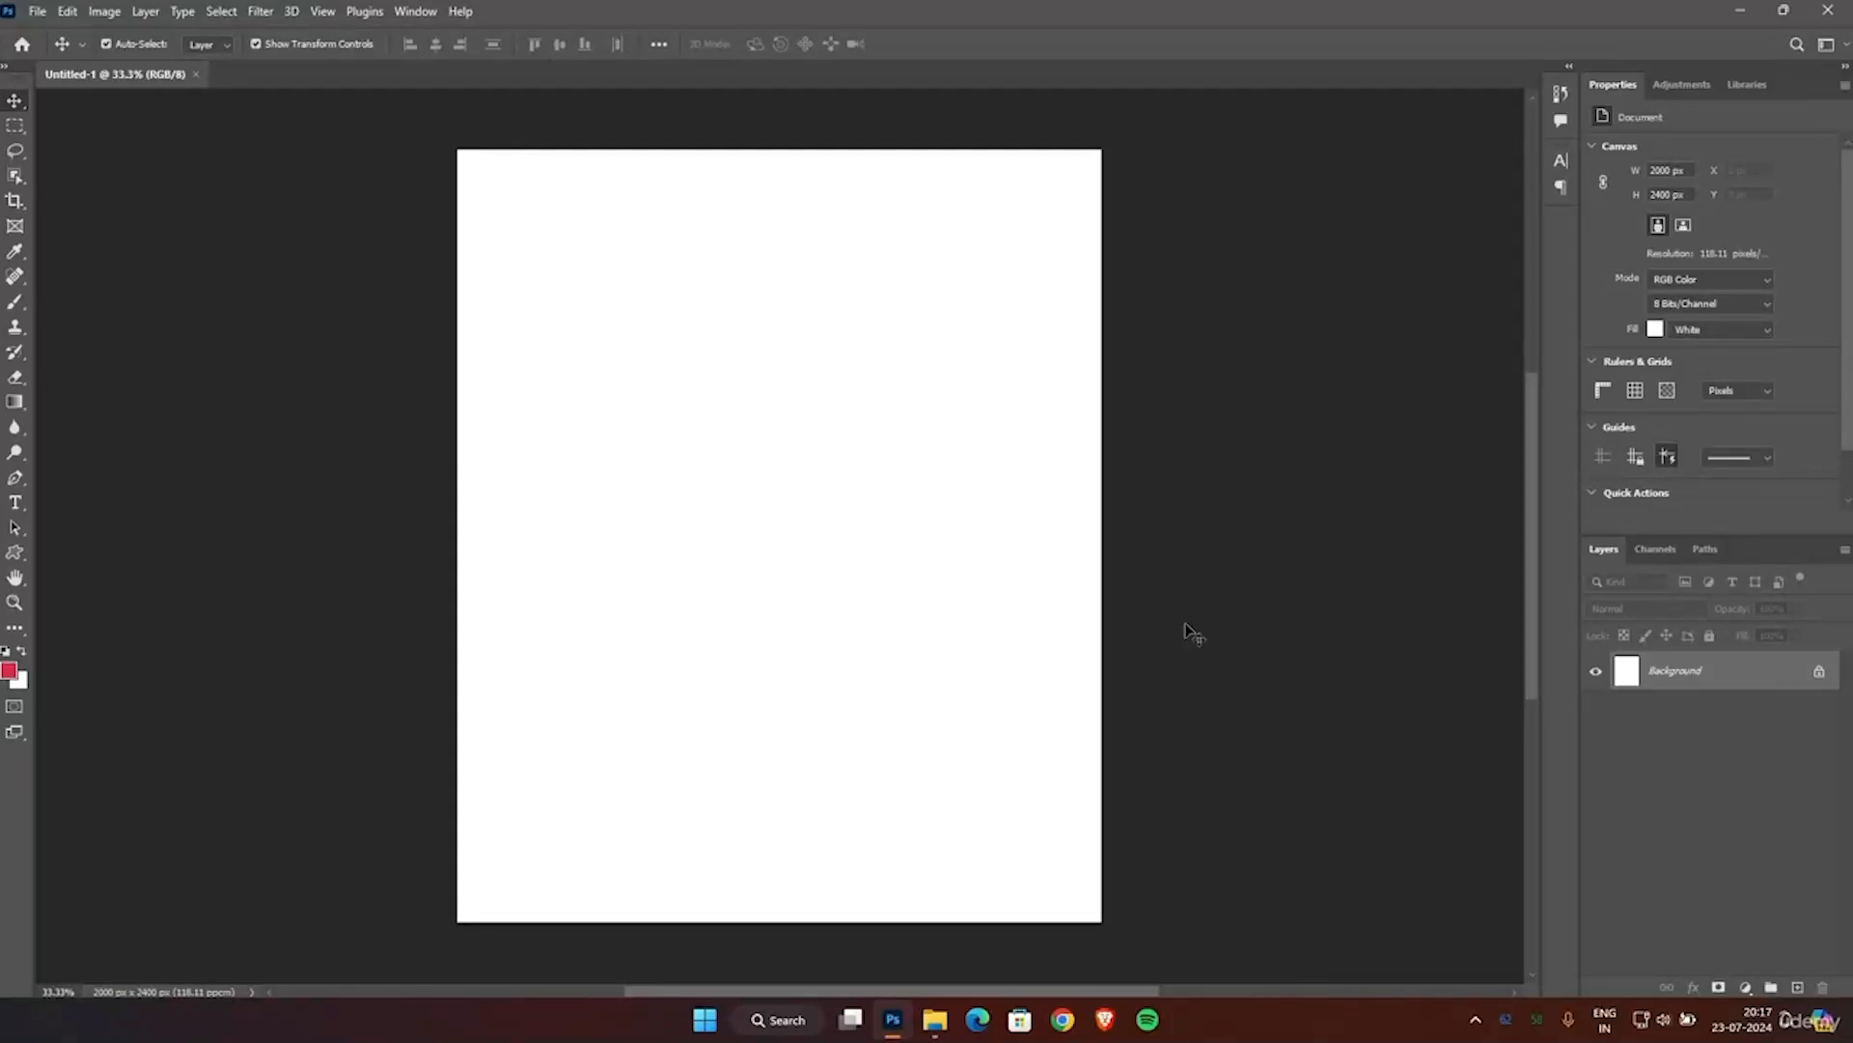
Add a Solid Color fill layer over the white background in dark maroon, hex 3b0009.
scroll(963, 572, "down", 1)
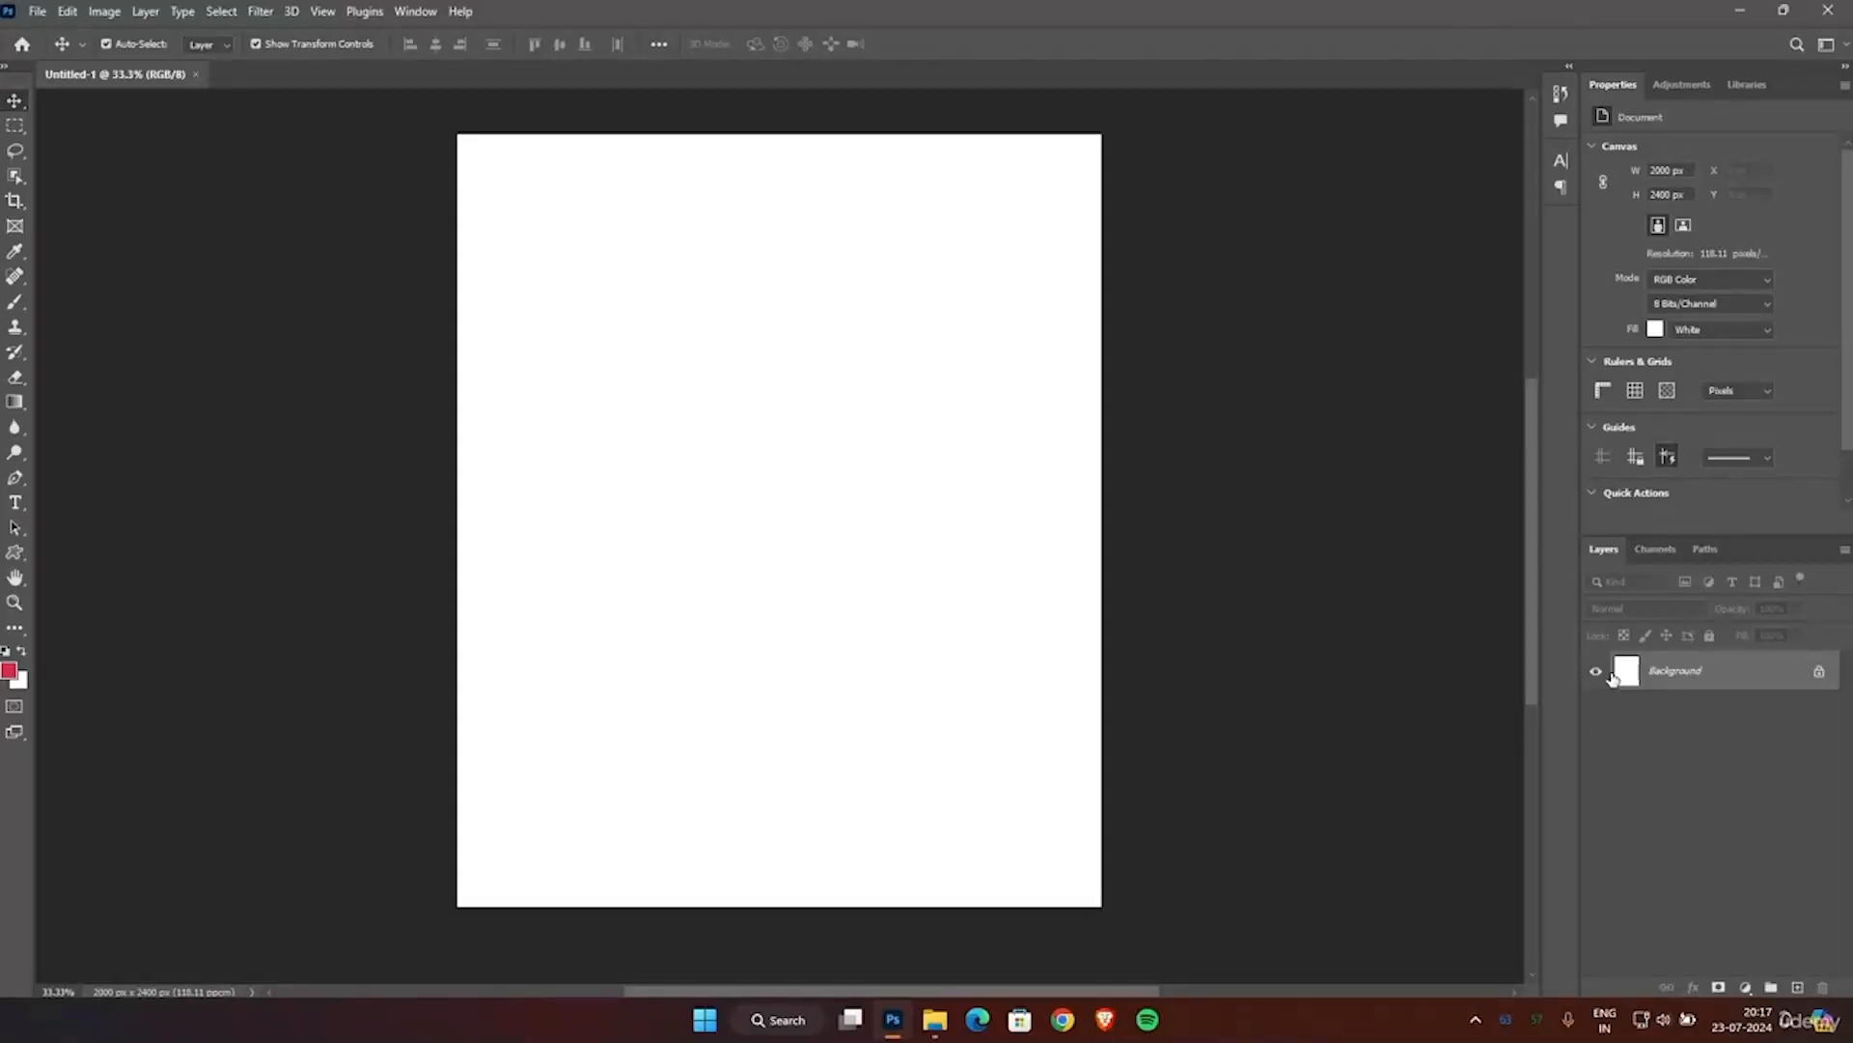
left_click(1745, 988)
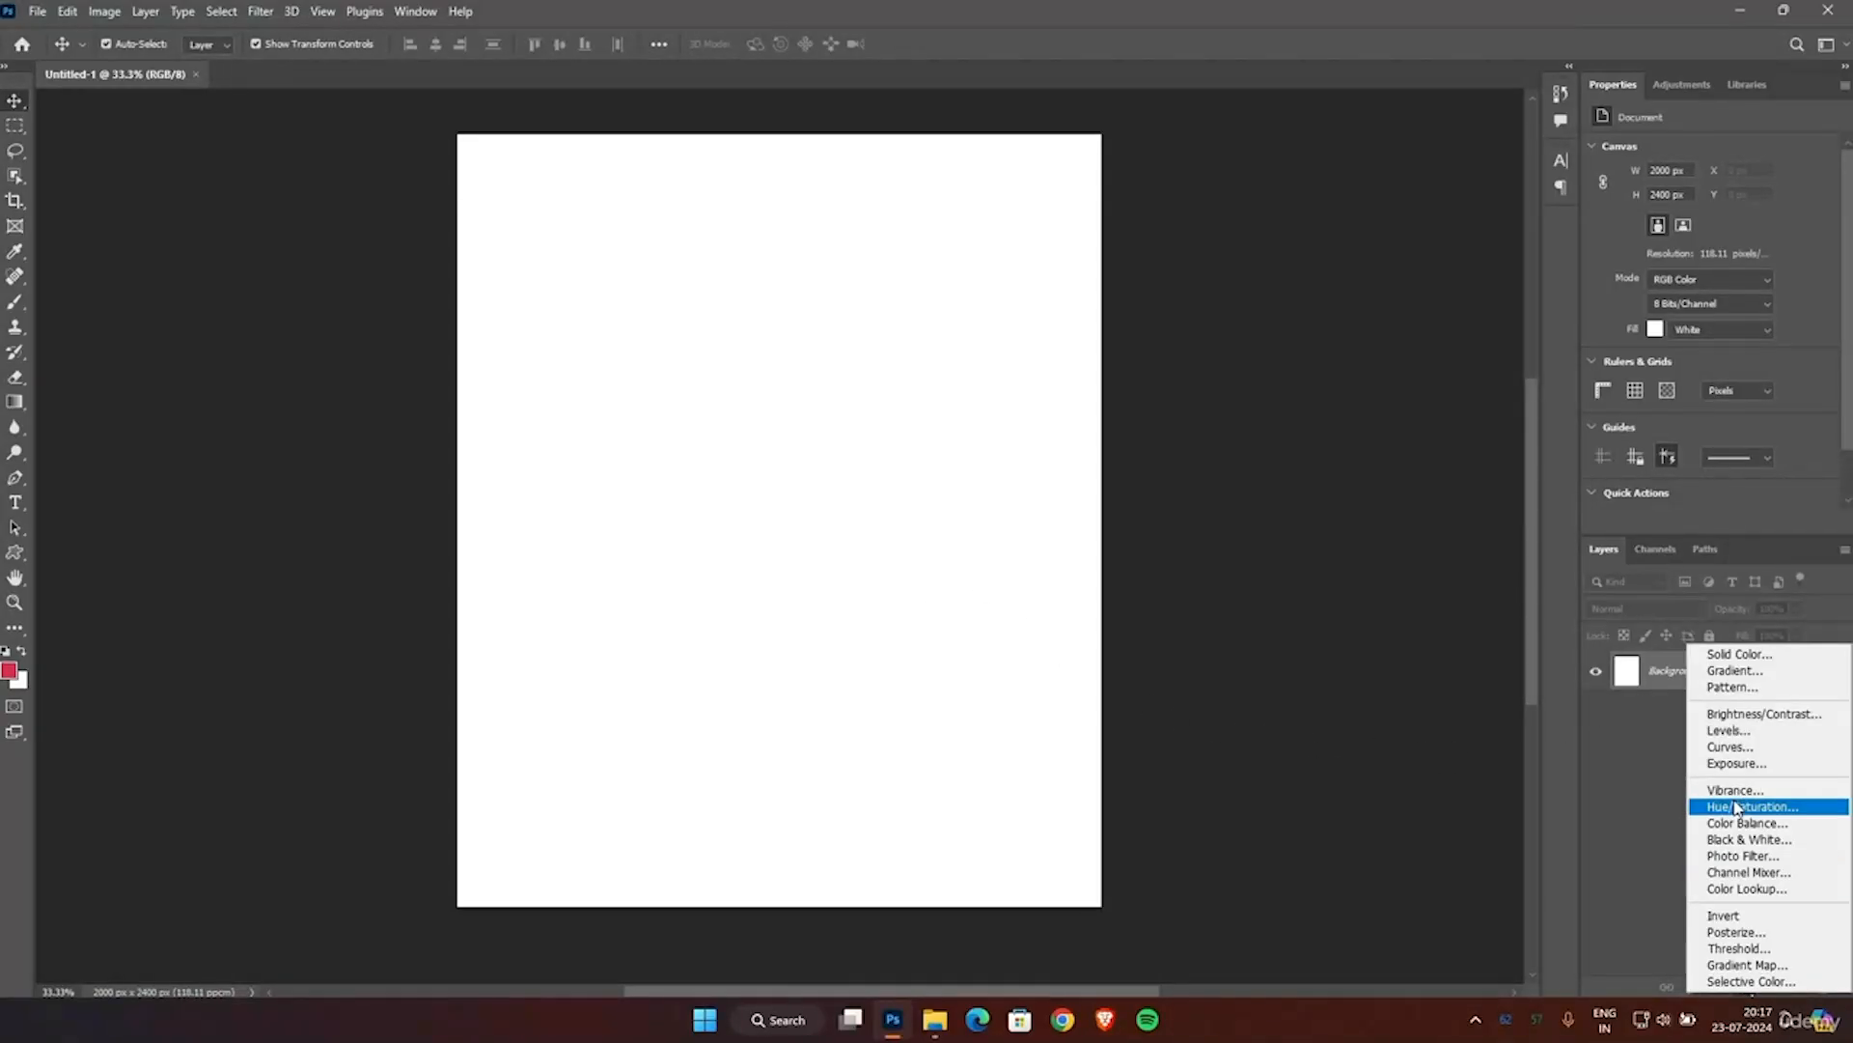
left_click(1729, 653)
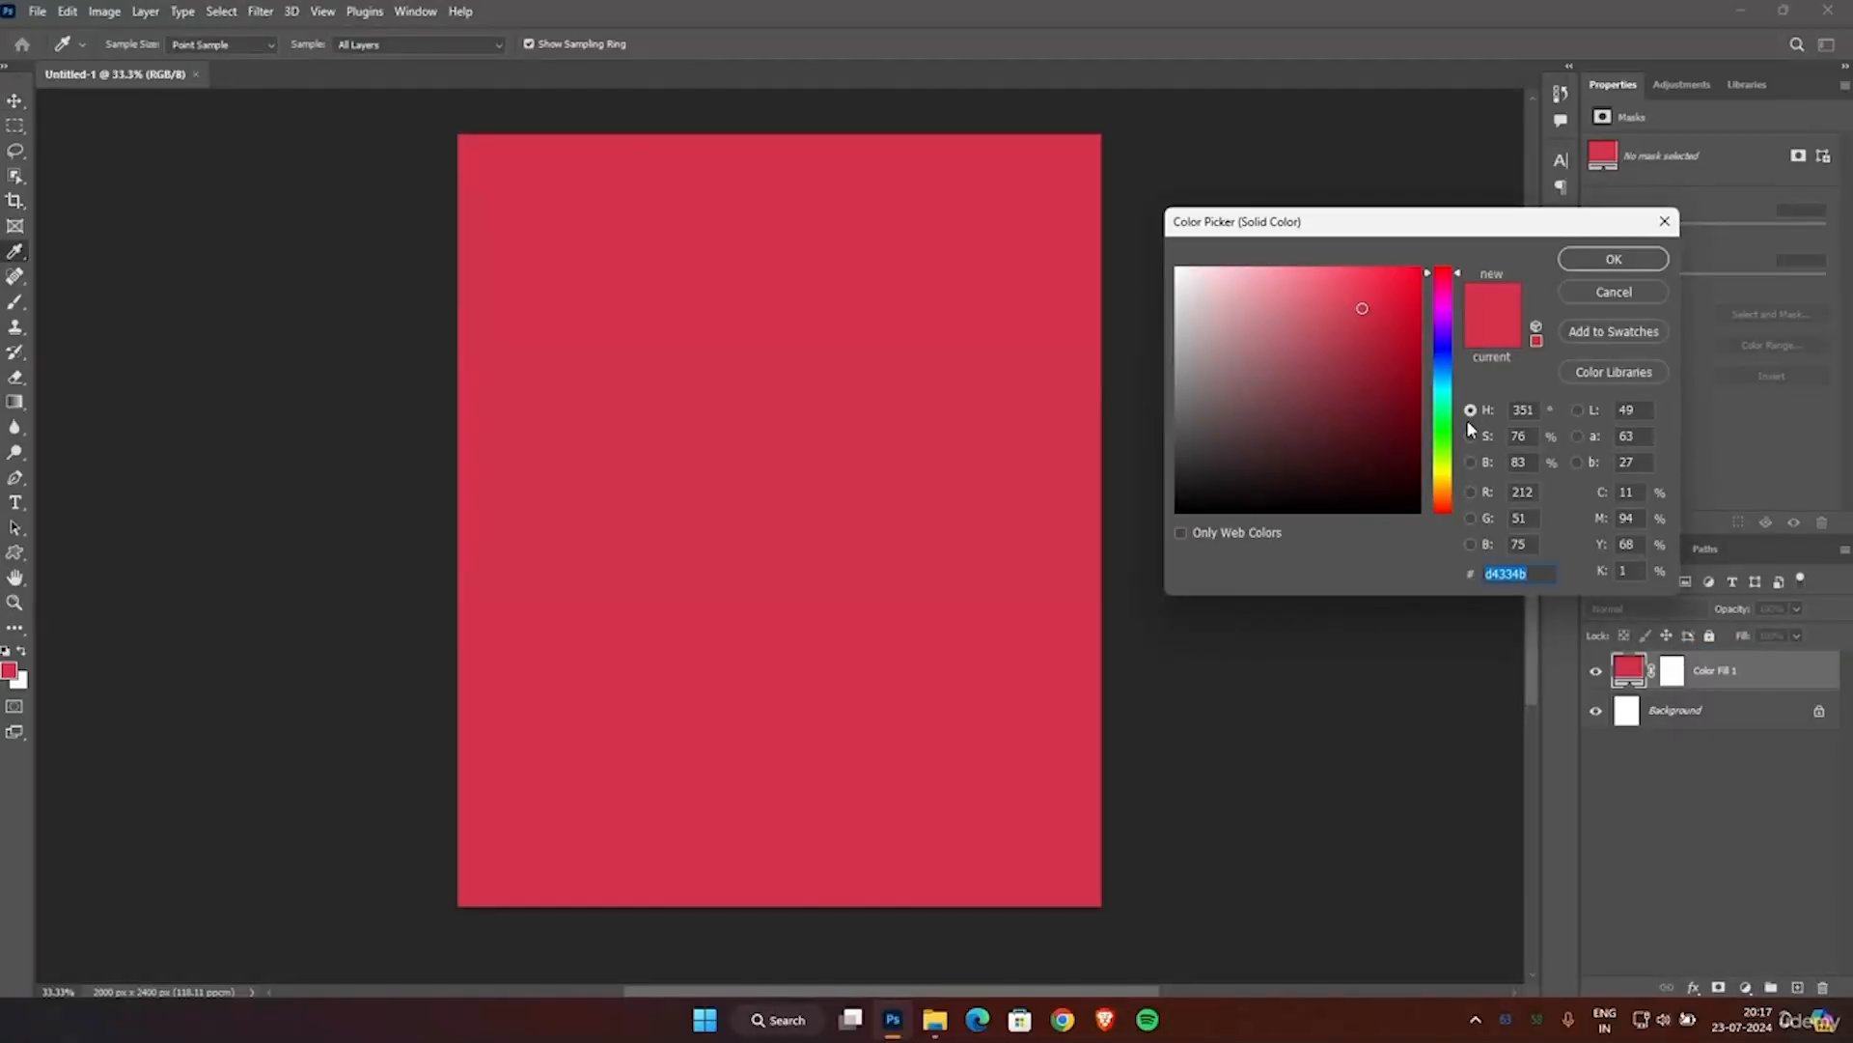
left_click_drag(1396, 386, 1438, 457)
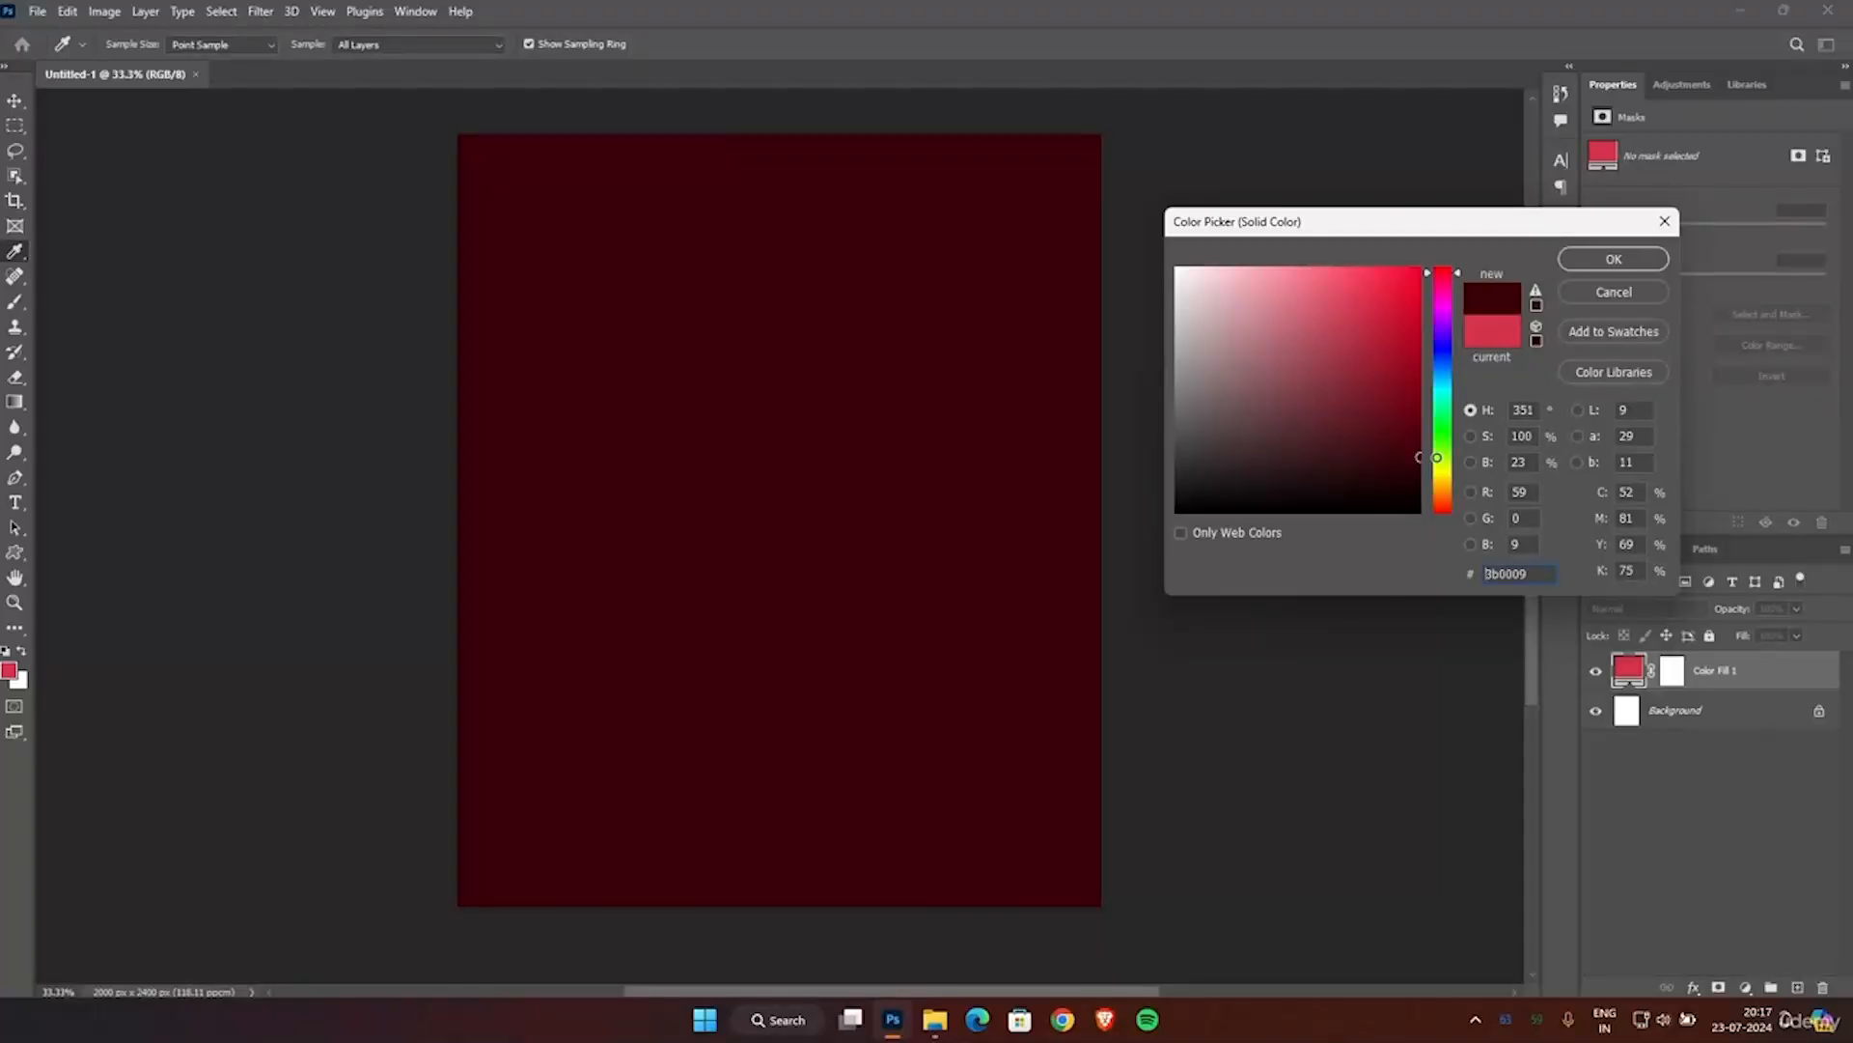
left_click_drag(1438, 457, 1437, 459)
left_click(1614, 260)
Open the Mockup choco image from the TEMP folder in File Explorer as a separate Photoshop document.
left_click(934, 1022)
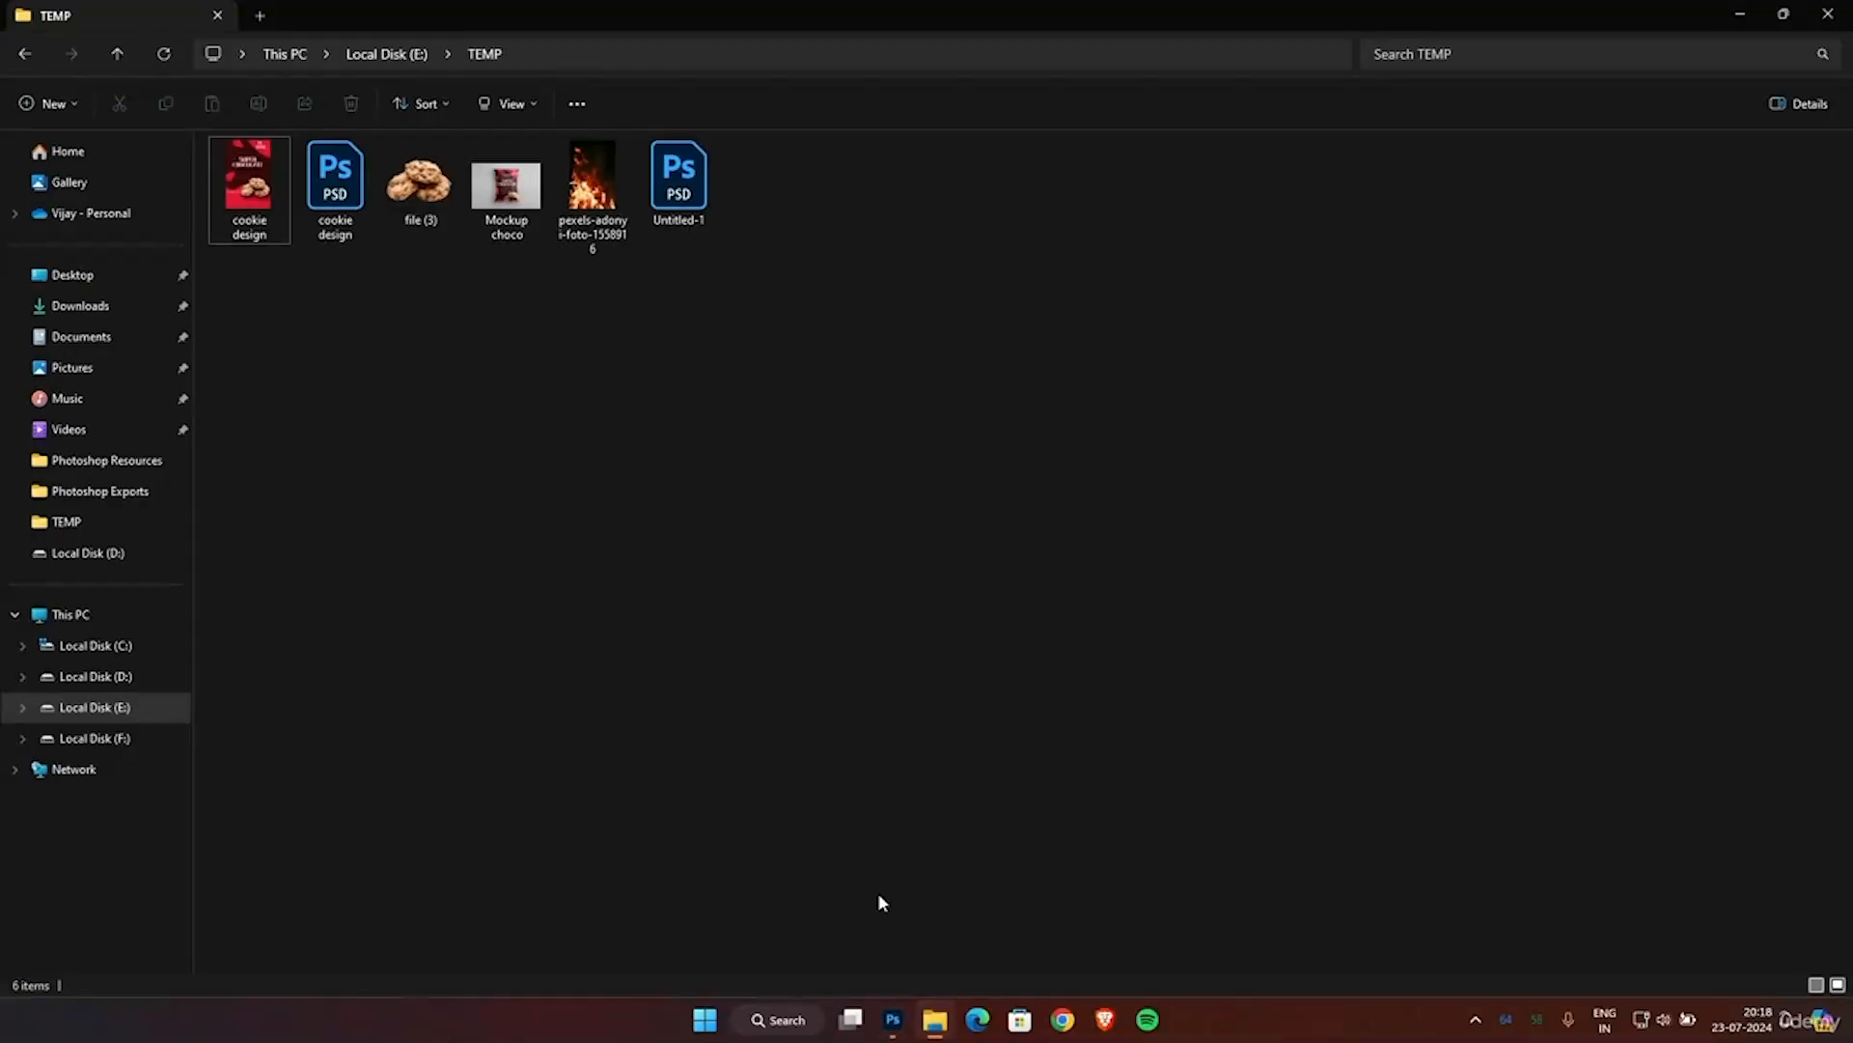
left_click(507, 222)
left_click_drag(507, 222, 563, 85)
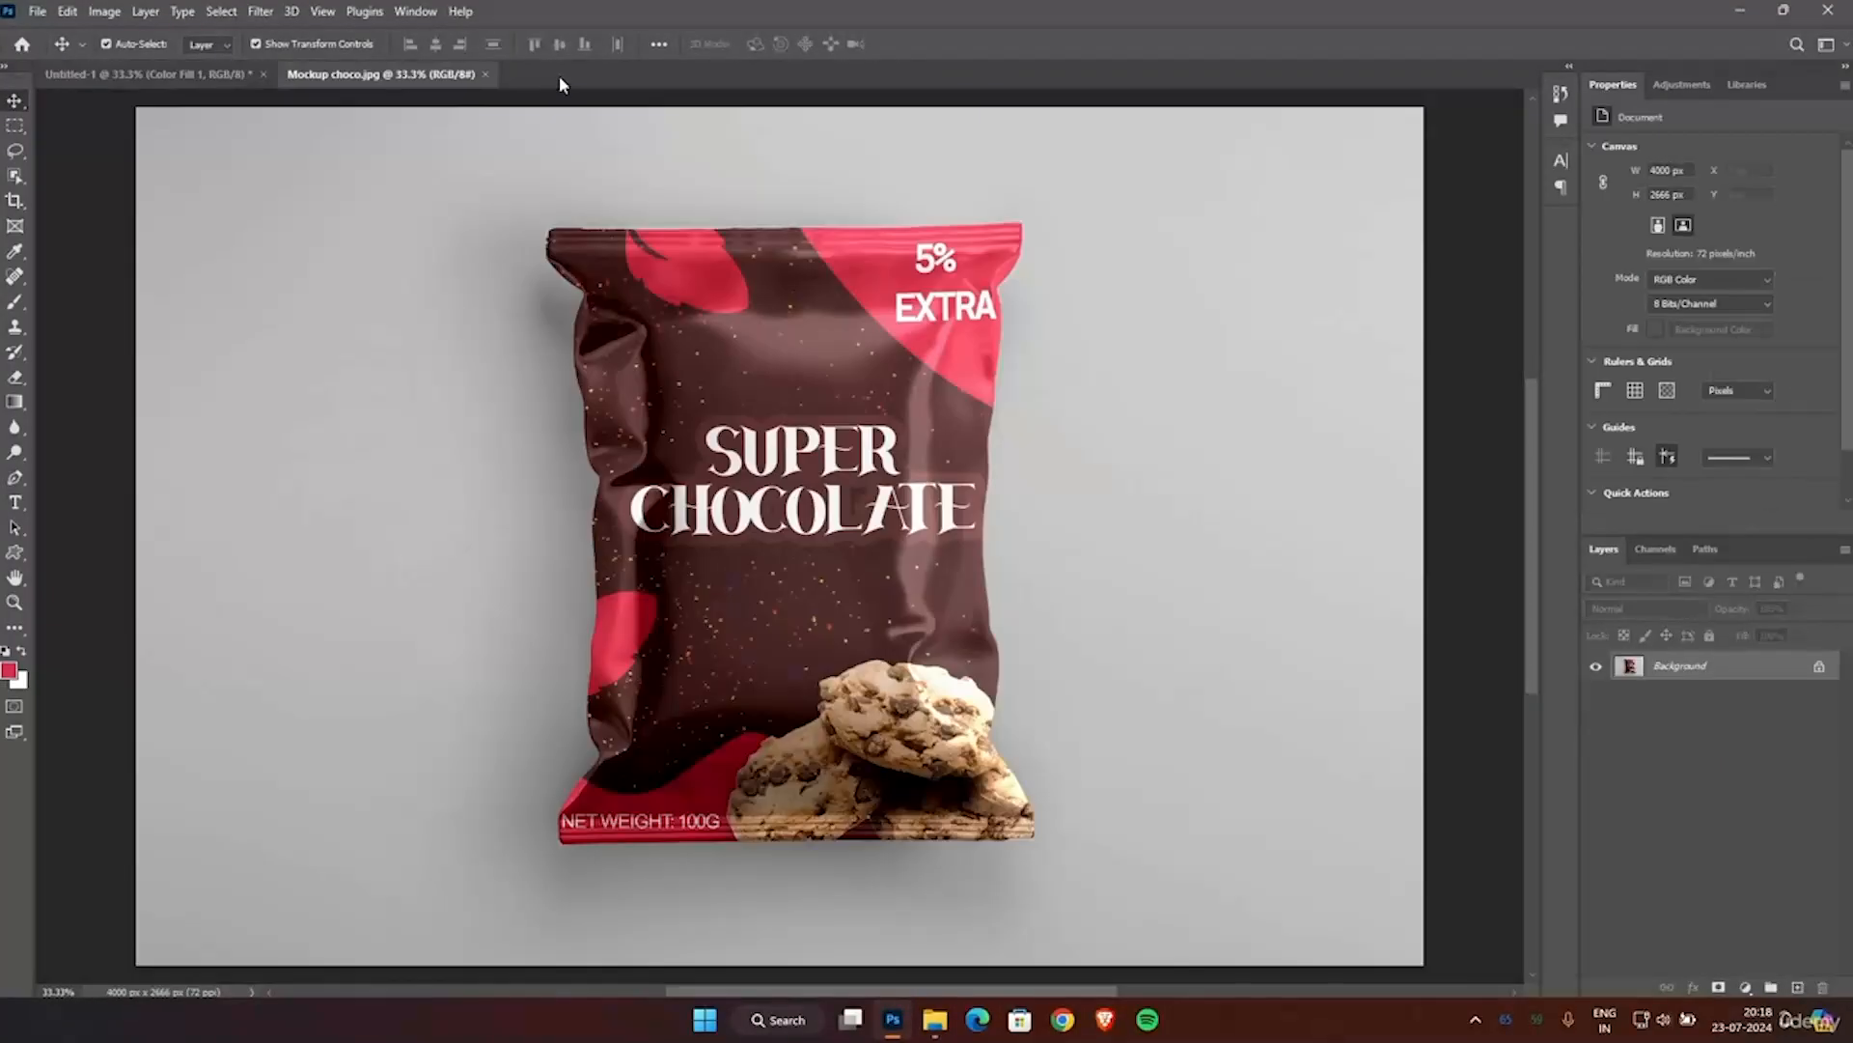
scroll(735, 471, "down", 1)
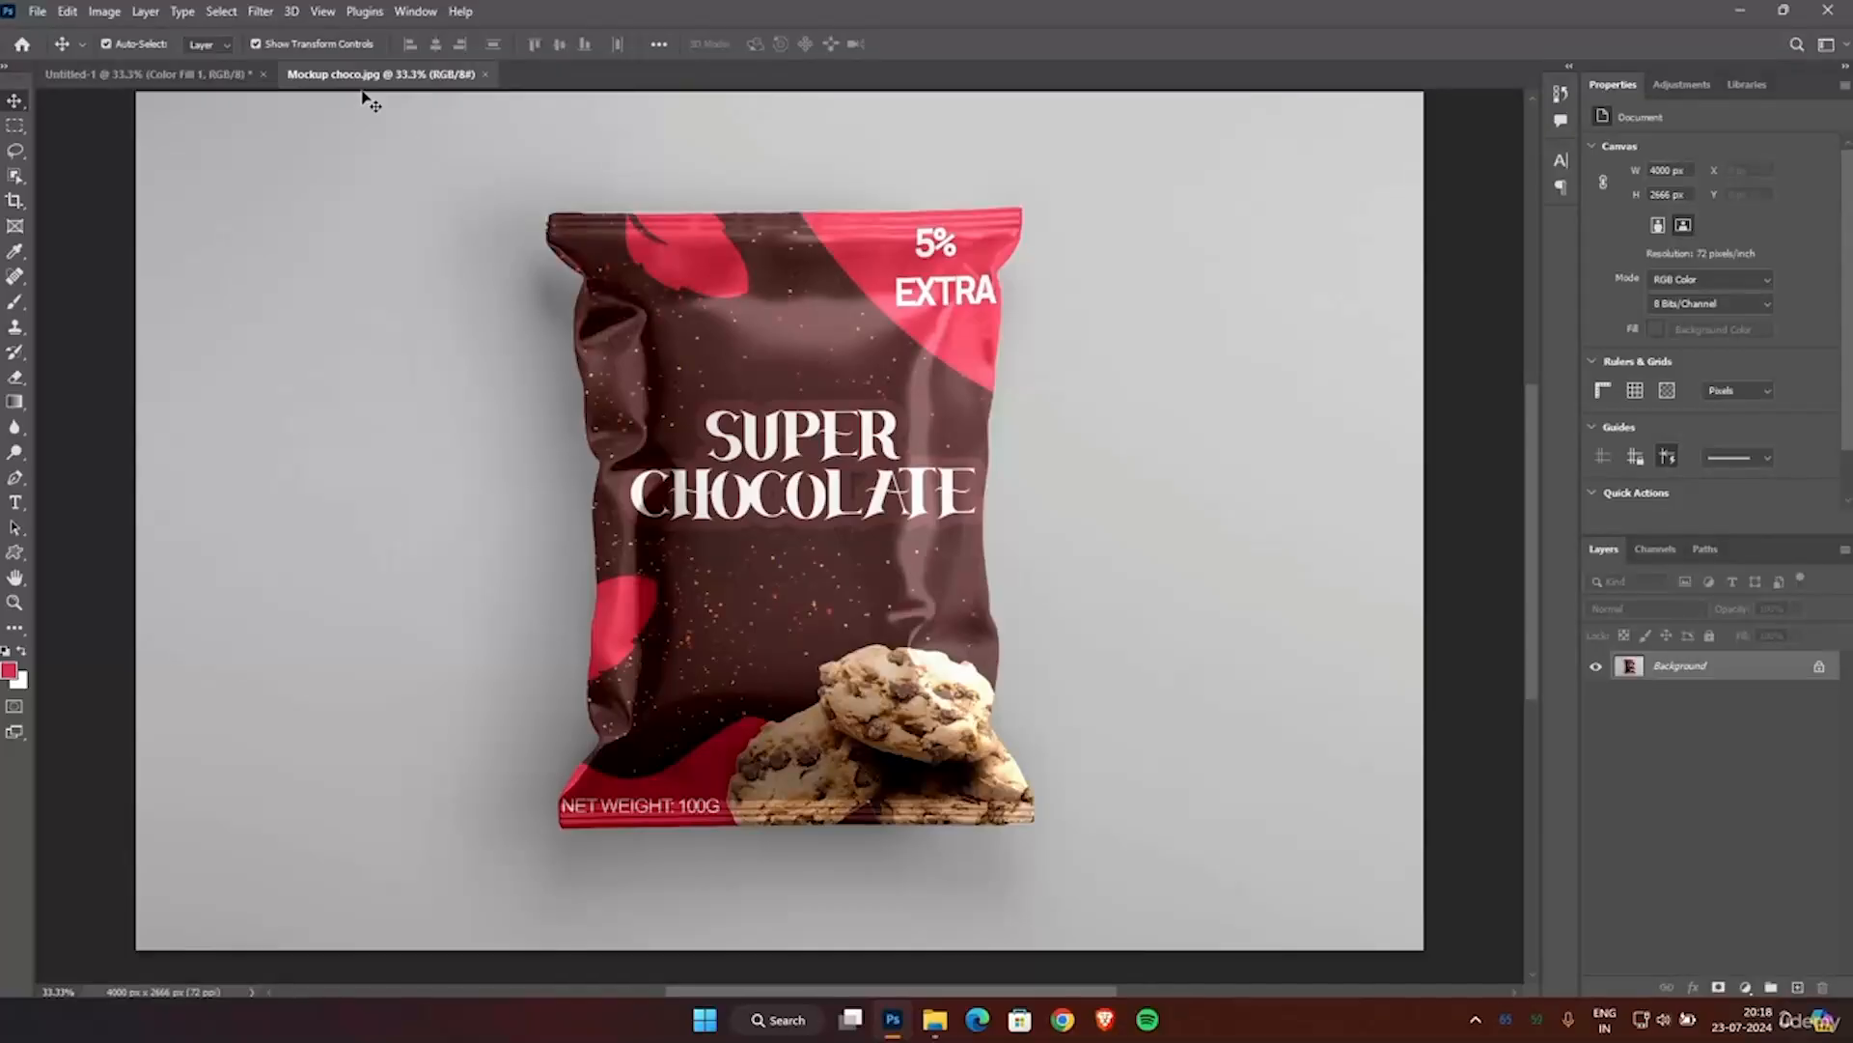
Select the pouch as the subject and move it into the Untitled-1 document, centred on the maroon background.
left_click(219, 12)
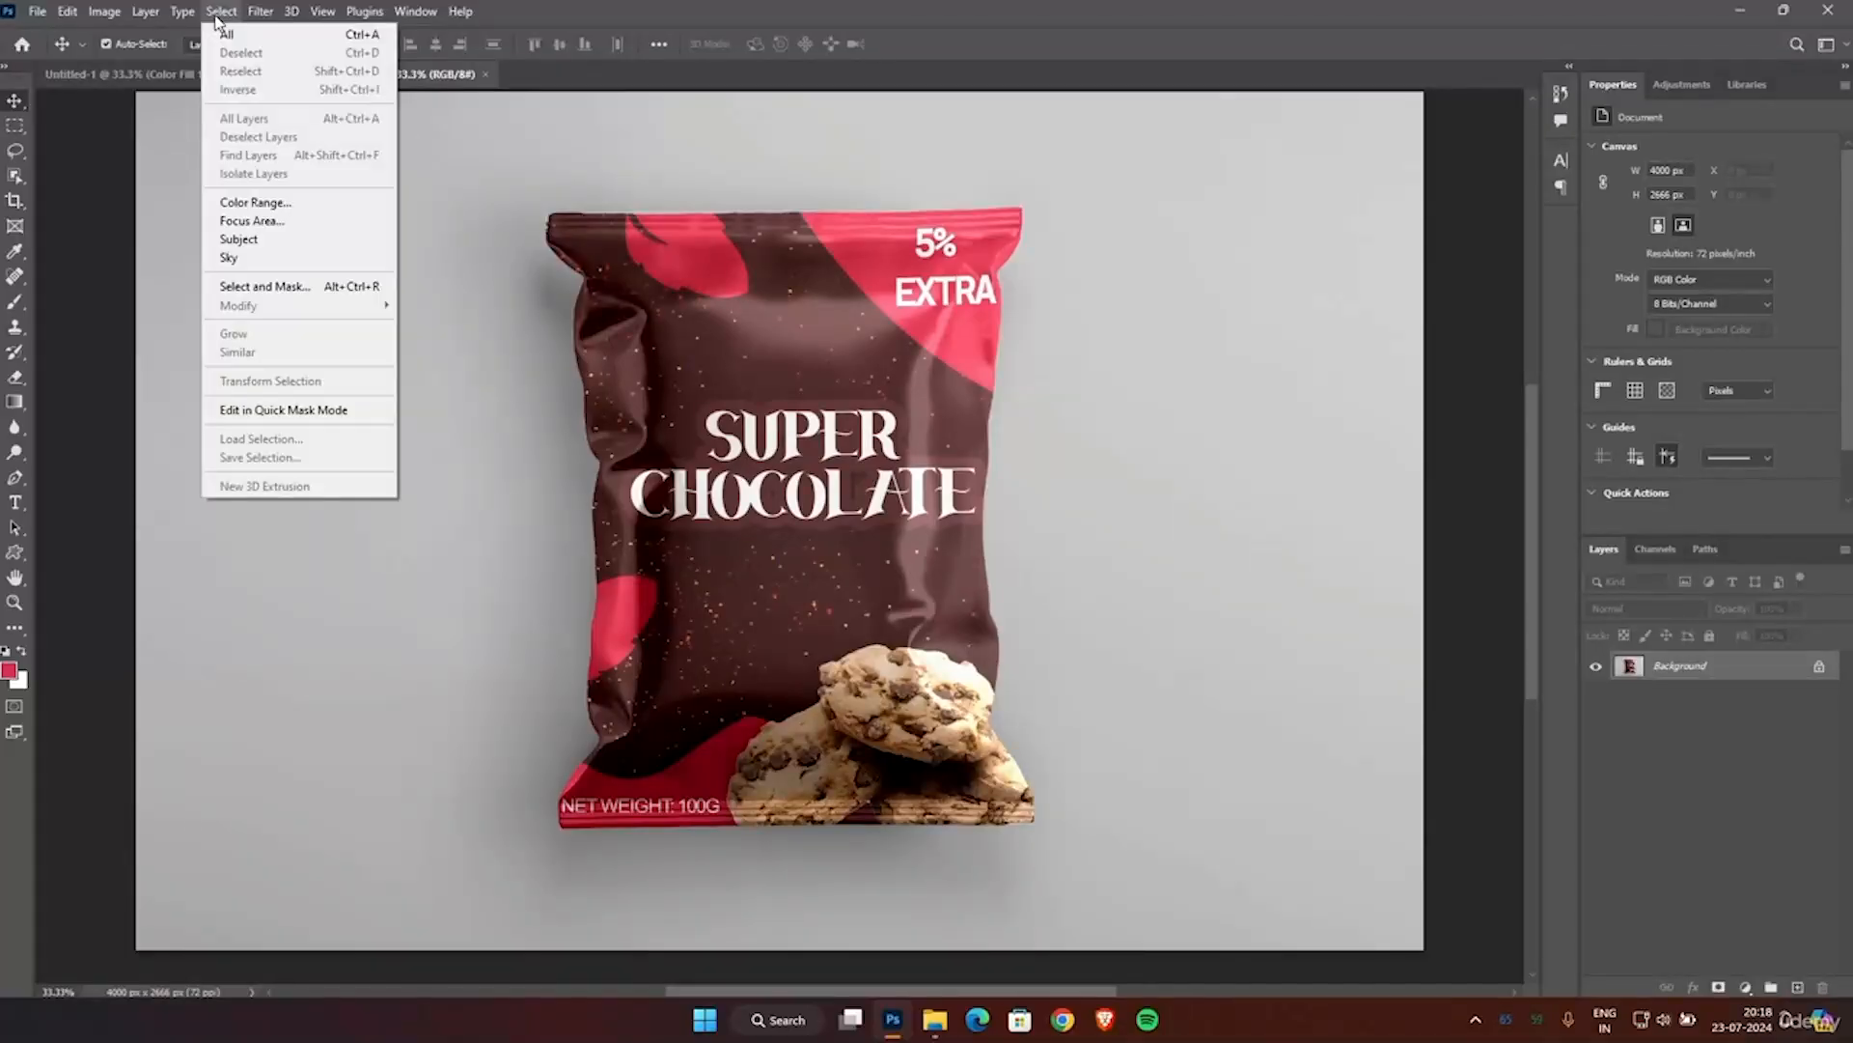
left_click(241, 239)
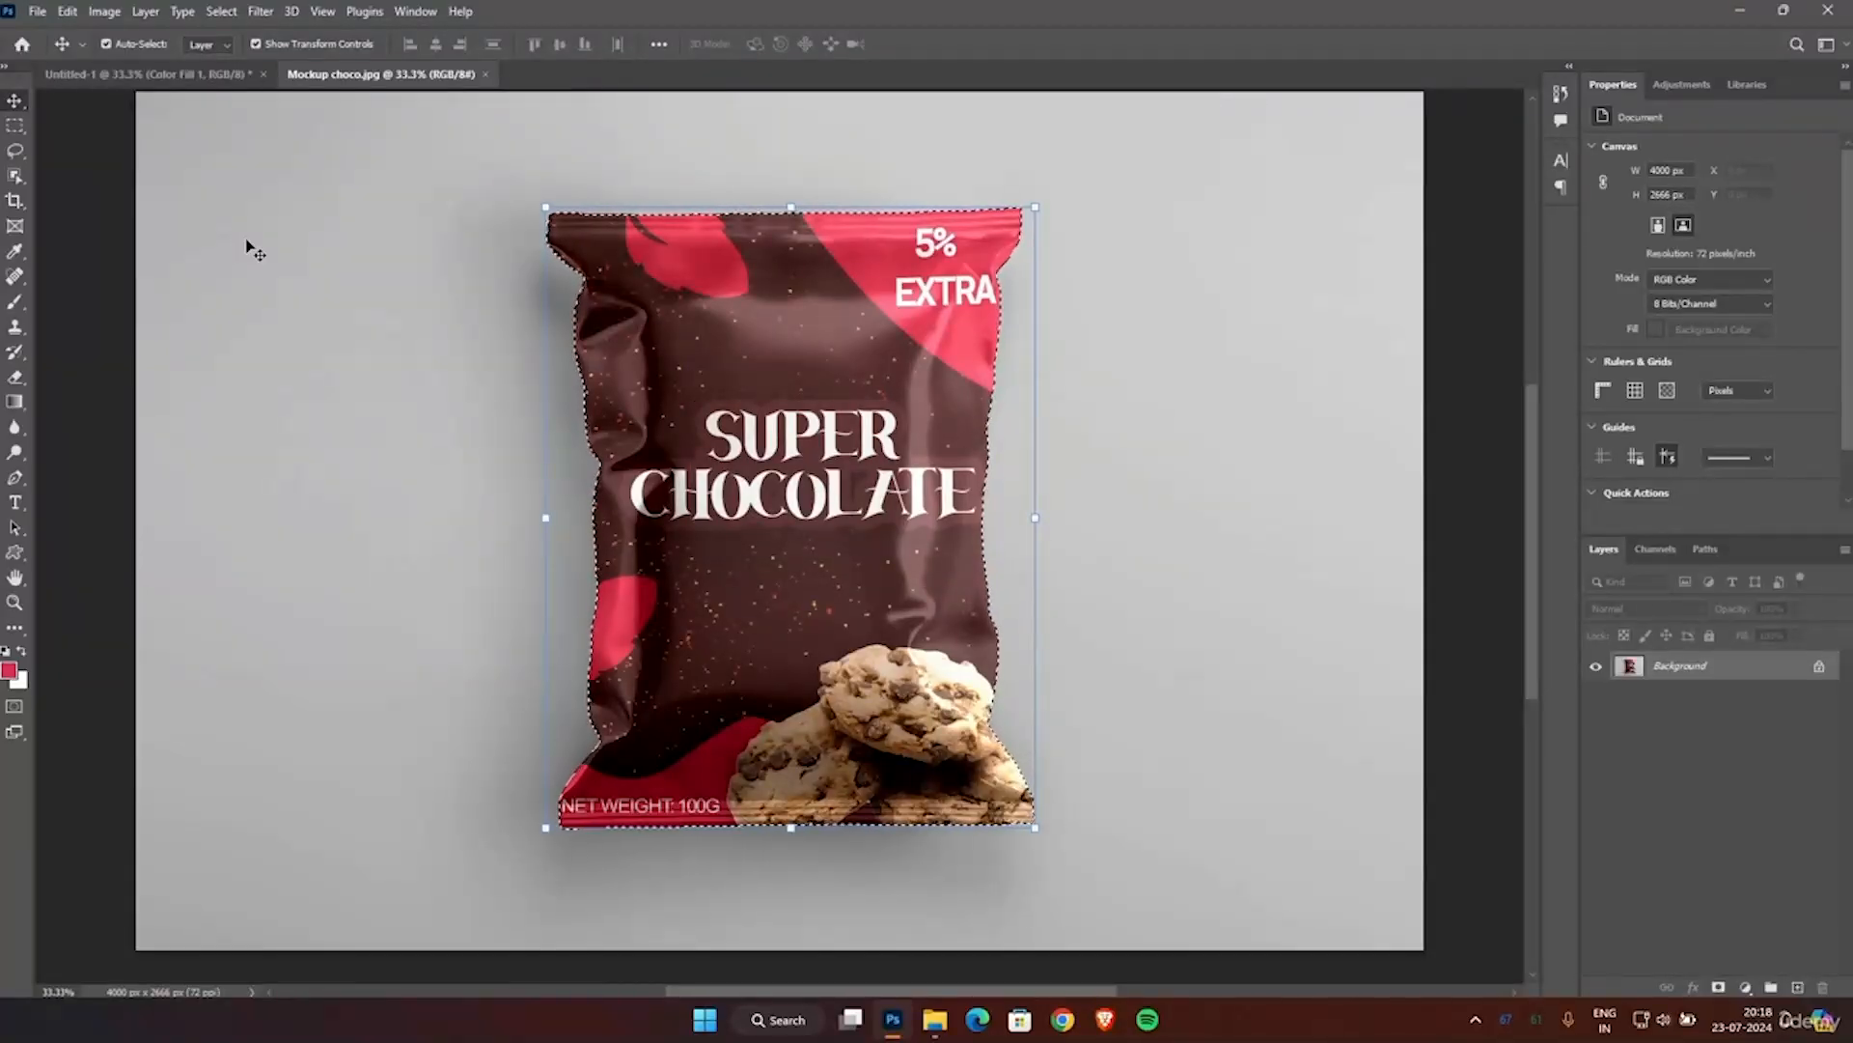
left_click_drag(751, 475, 543, 386)
left_click_drag(737, 560, 754, 498)
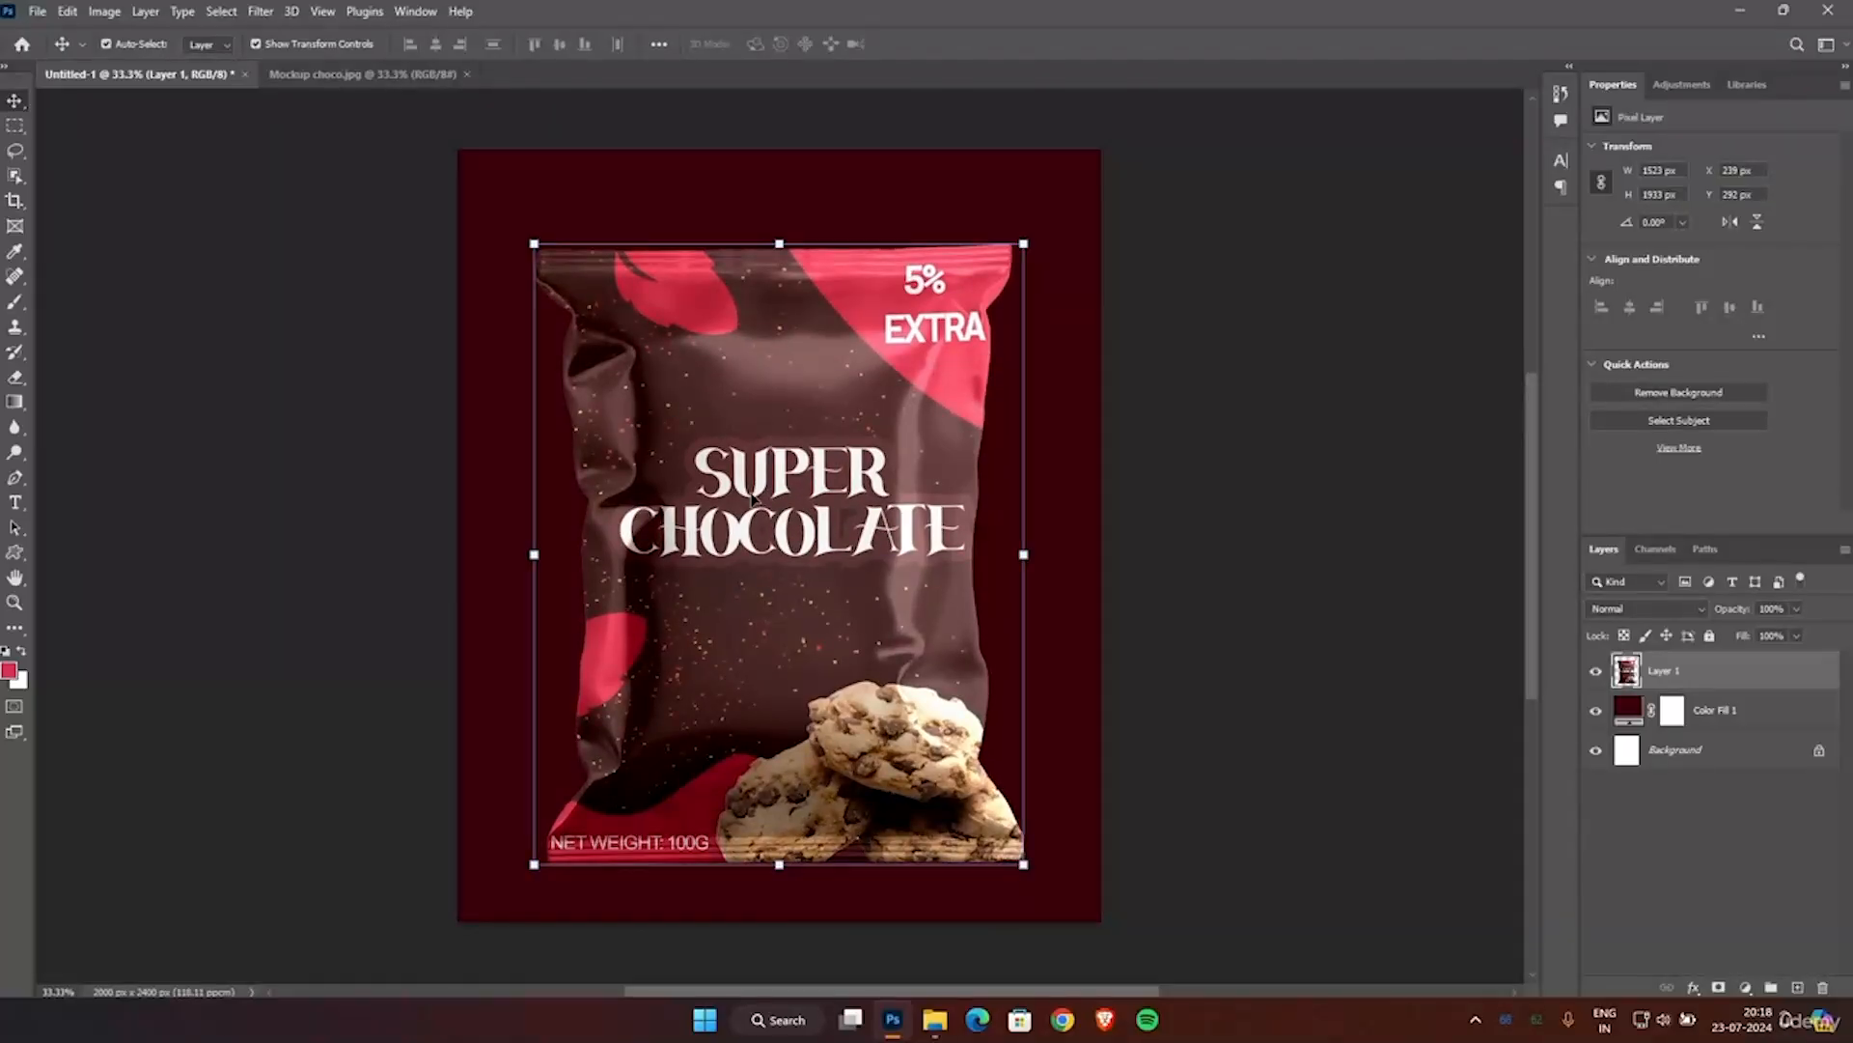
Scale the pouch layer proportionally to about 79.5% and centre it on the canvas.
key("ctrl+t")
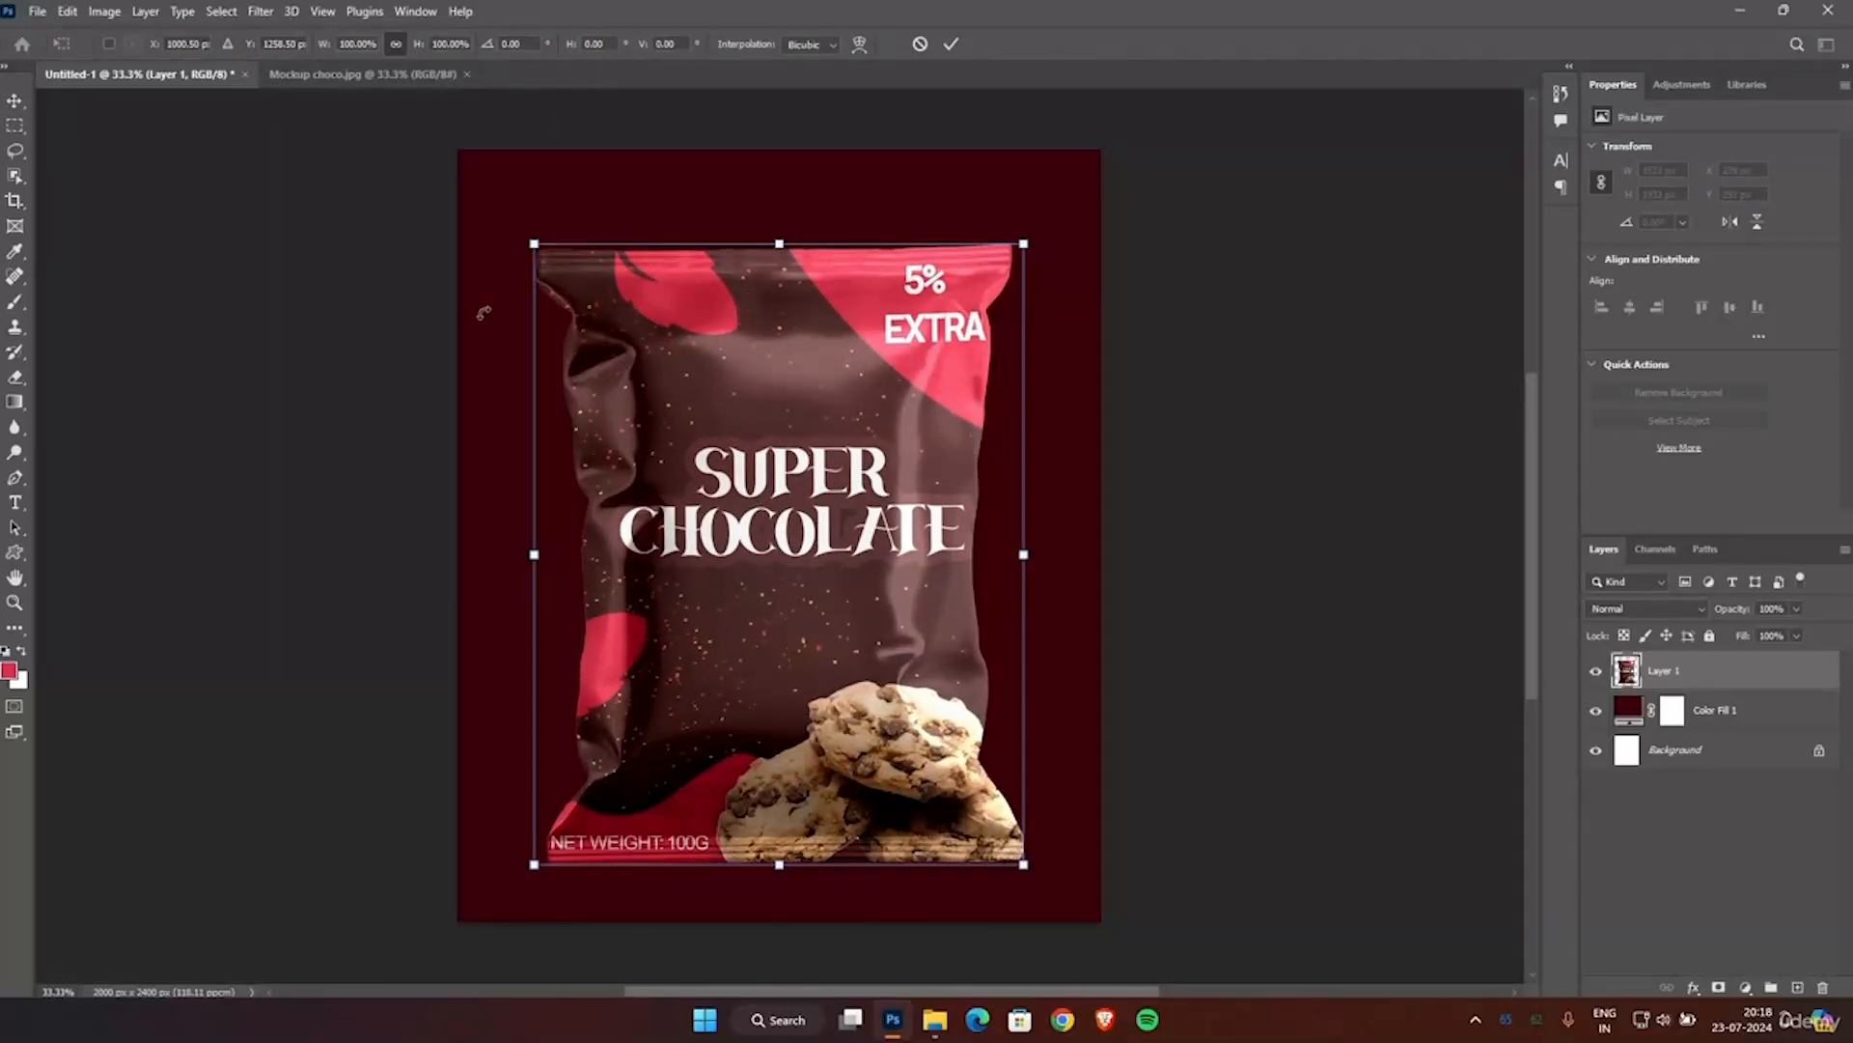
left_click_drag(531, 238, 624, 360)
left_click_drag(823, 573, 783, 499)
left_click_drag(583, 284, 589, 294)
left_click_drag(760, 424, 756, 419)
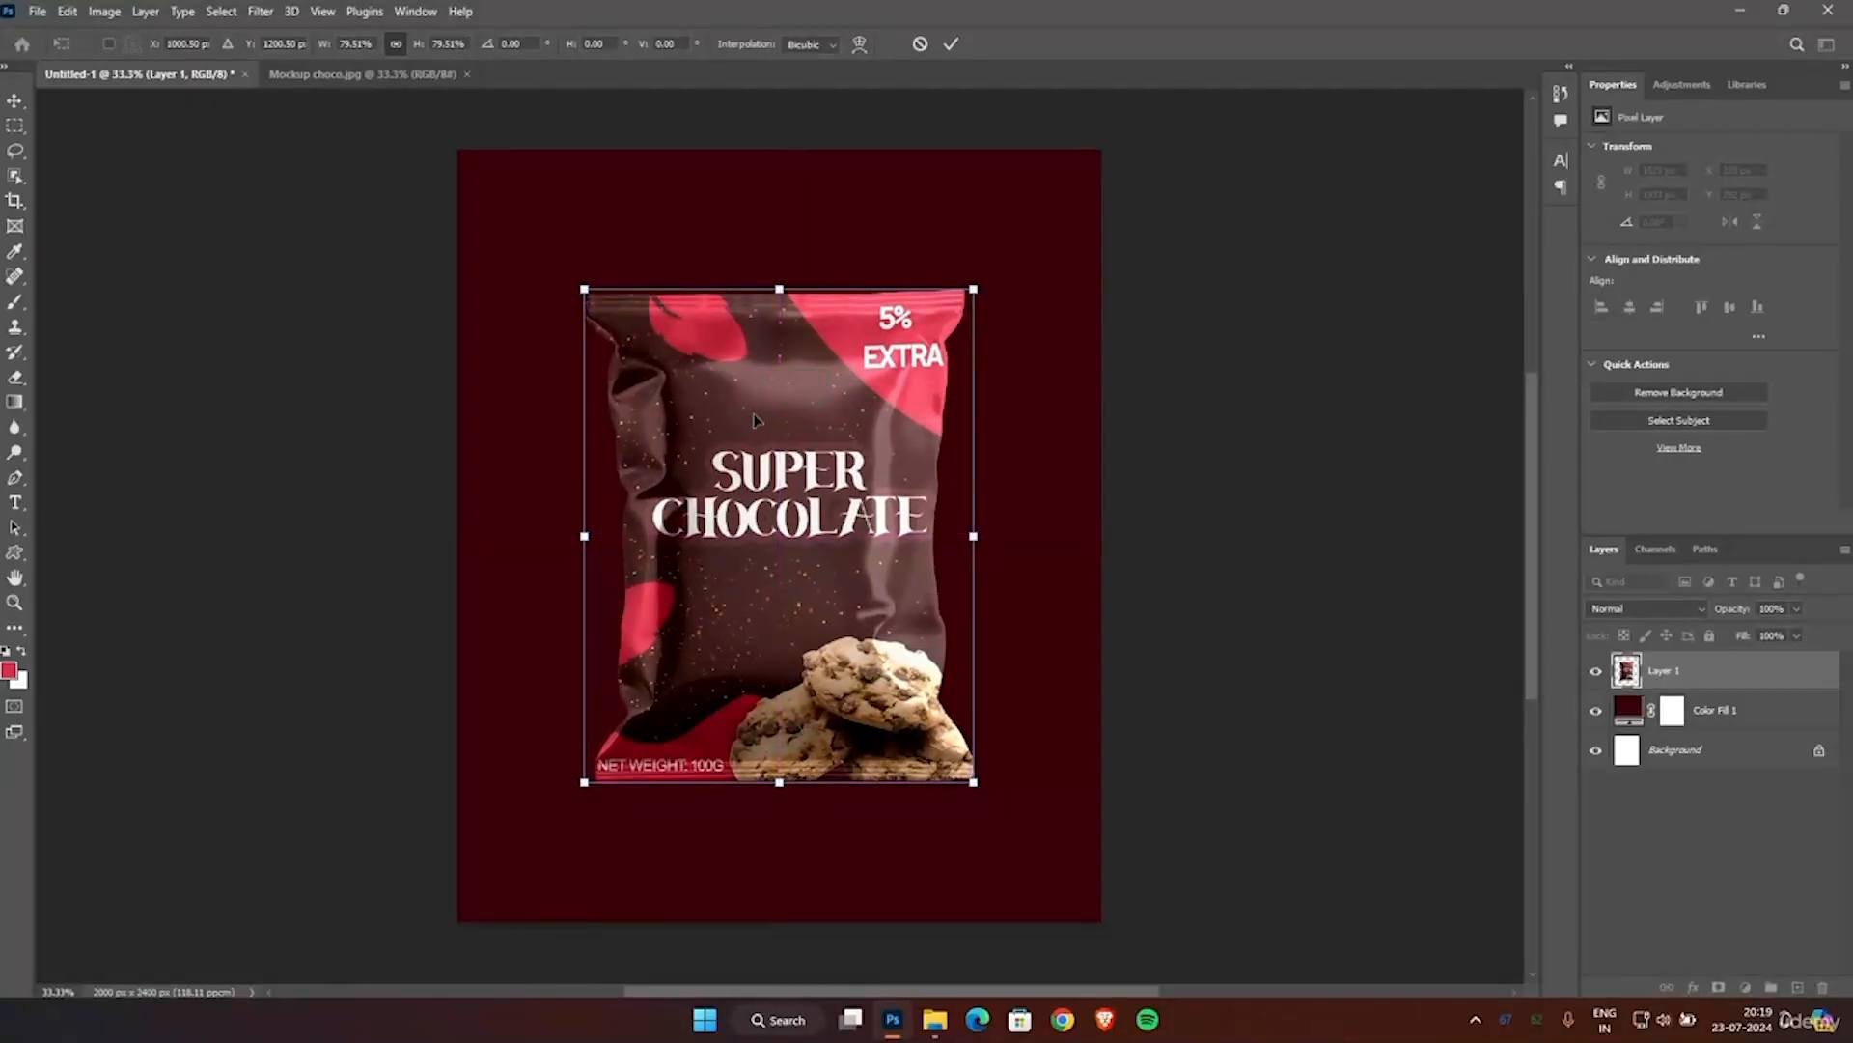
key("Return")
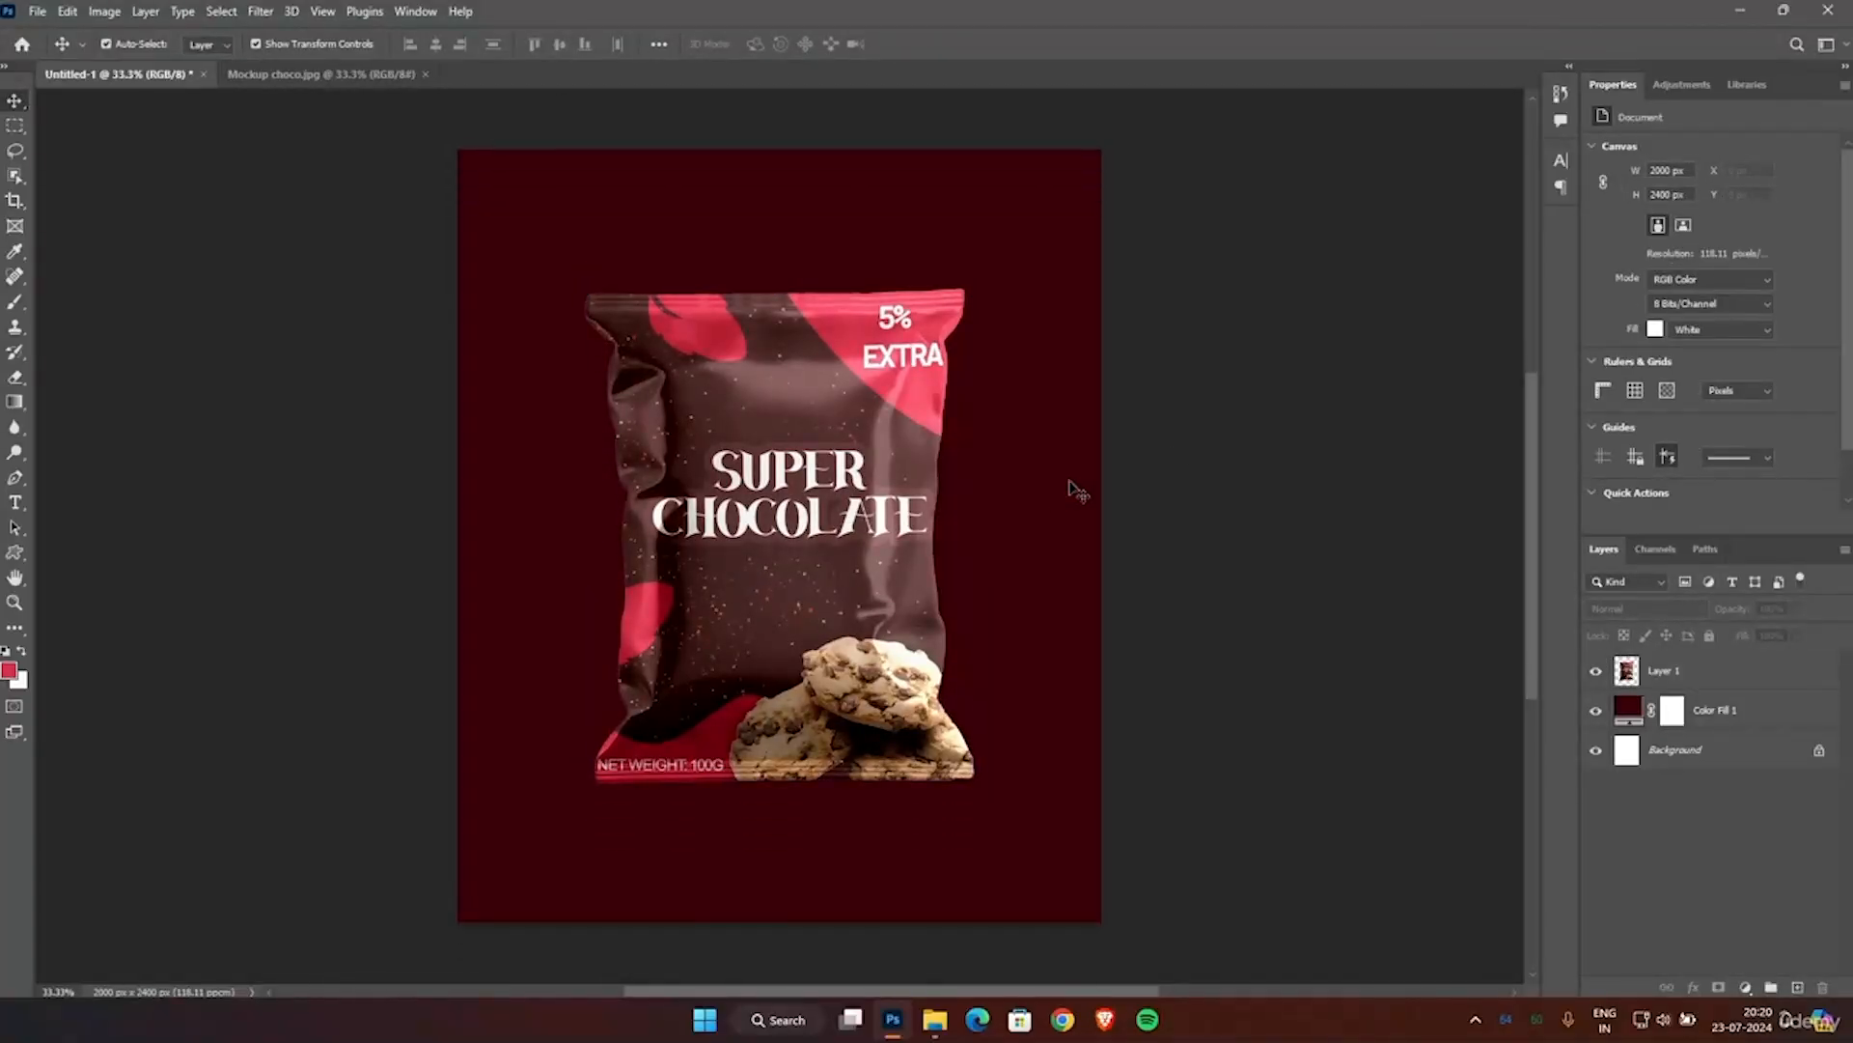
Add a new empty layer above Color Fill 1 and hide the pouch layer, Layer 1.
left_click(1714, 711)
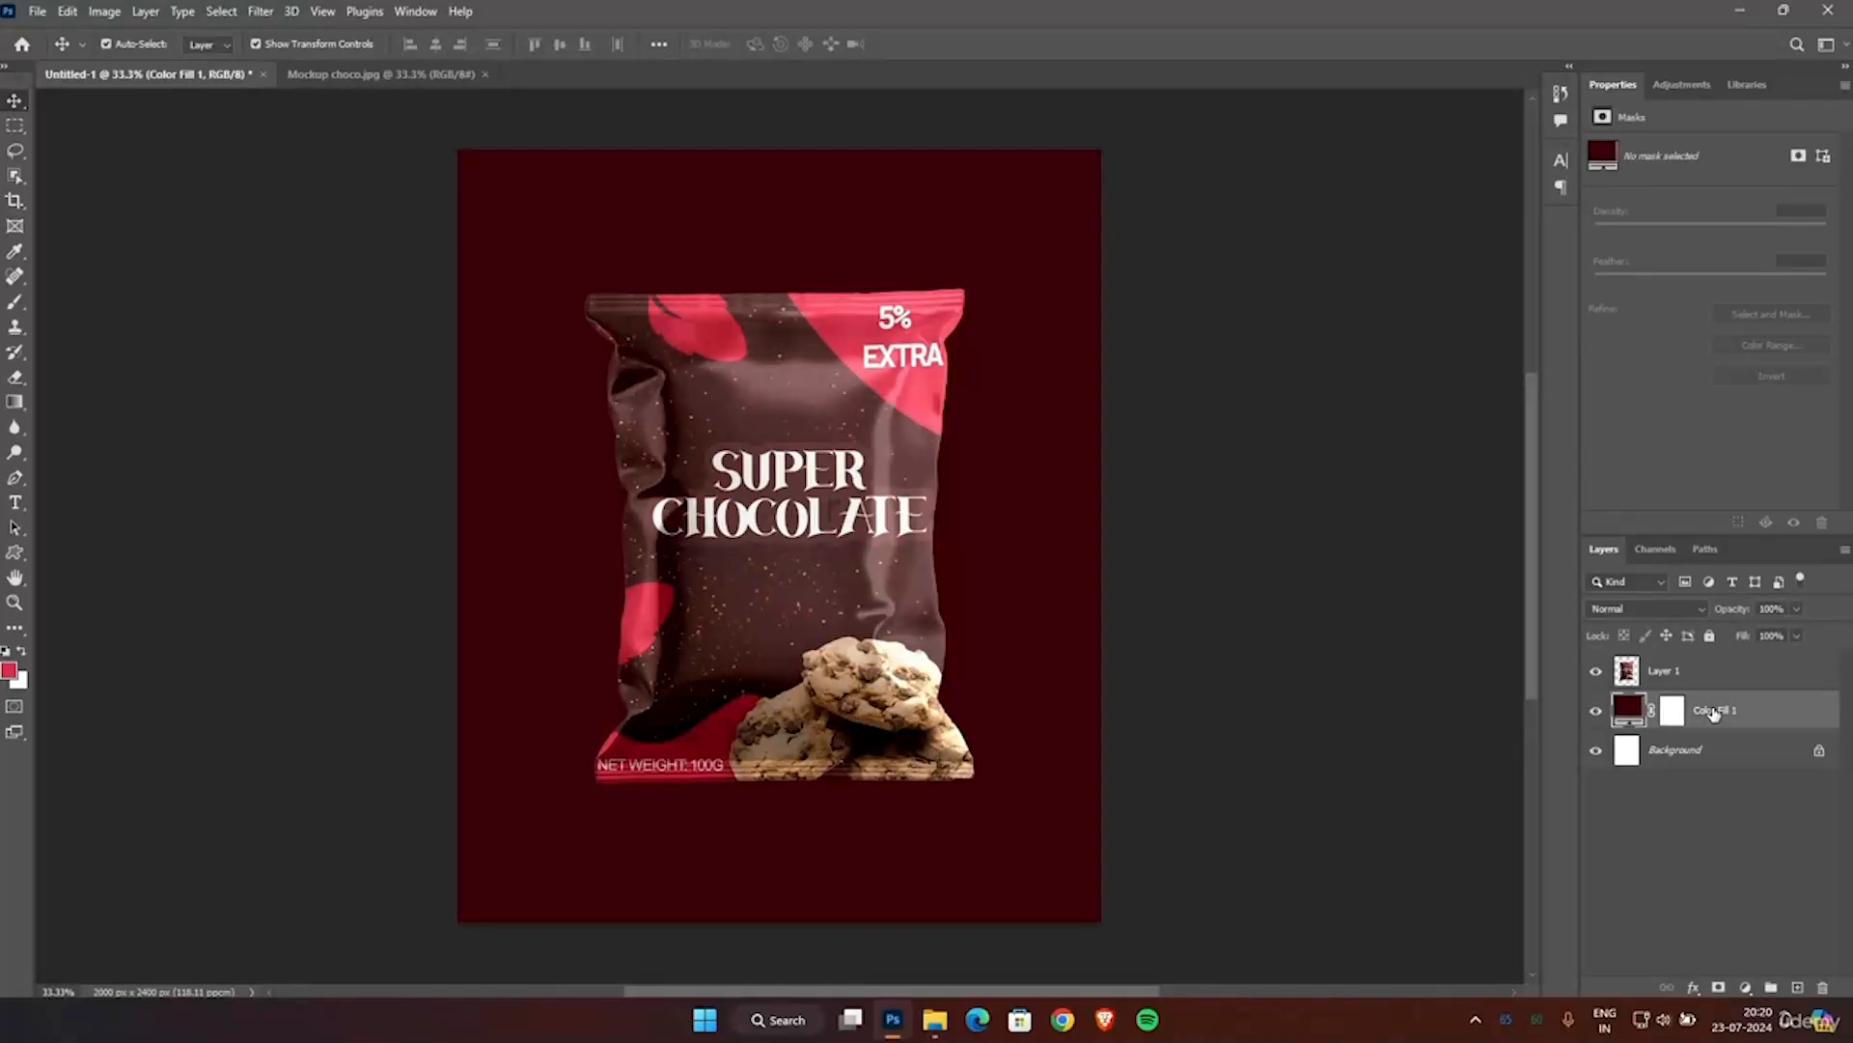
left_click(1797, 988)
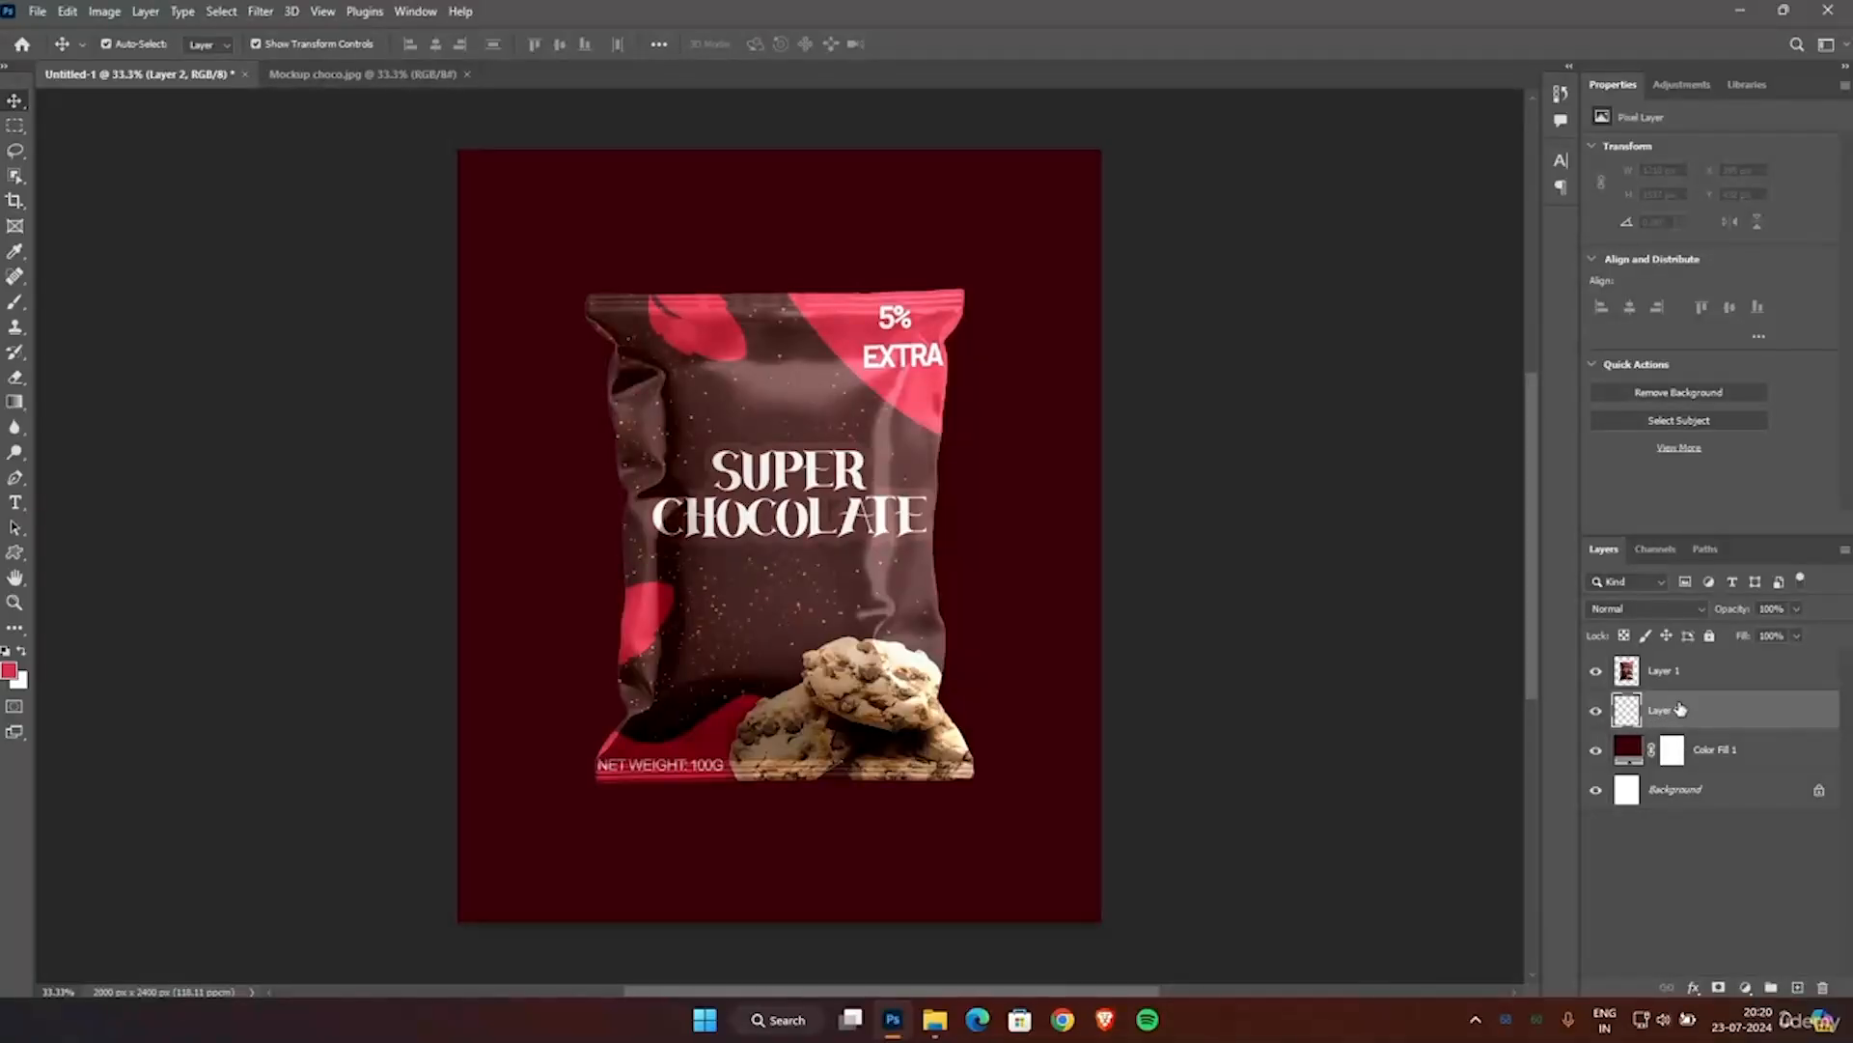
left_click(1598, 670)
Make a rectangular selection of about 1996 x 731 px across the lower part of the canvas.
scroll(1092, 517, "down", 1)
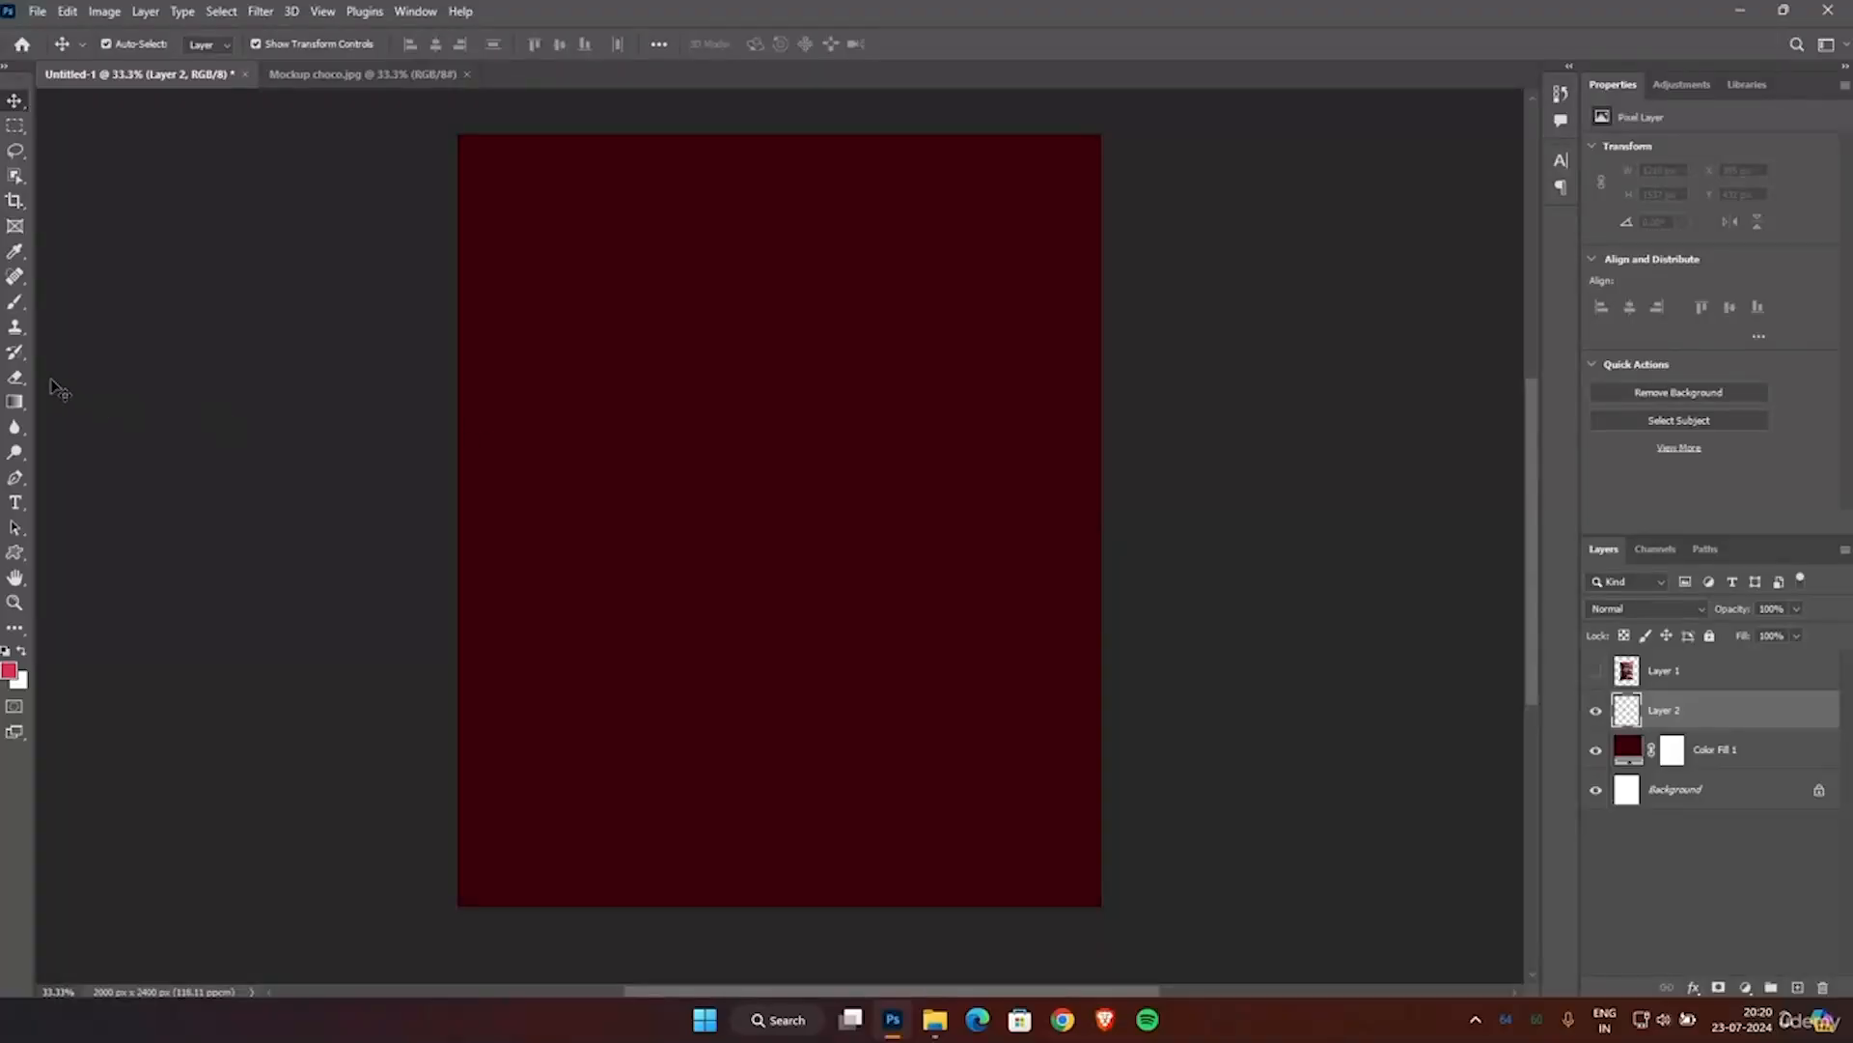
left_click(18, 125)
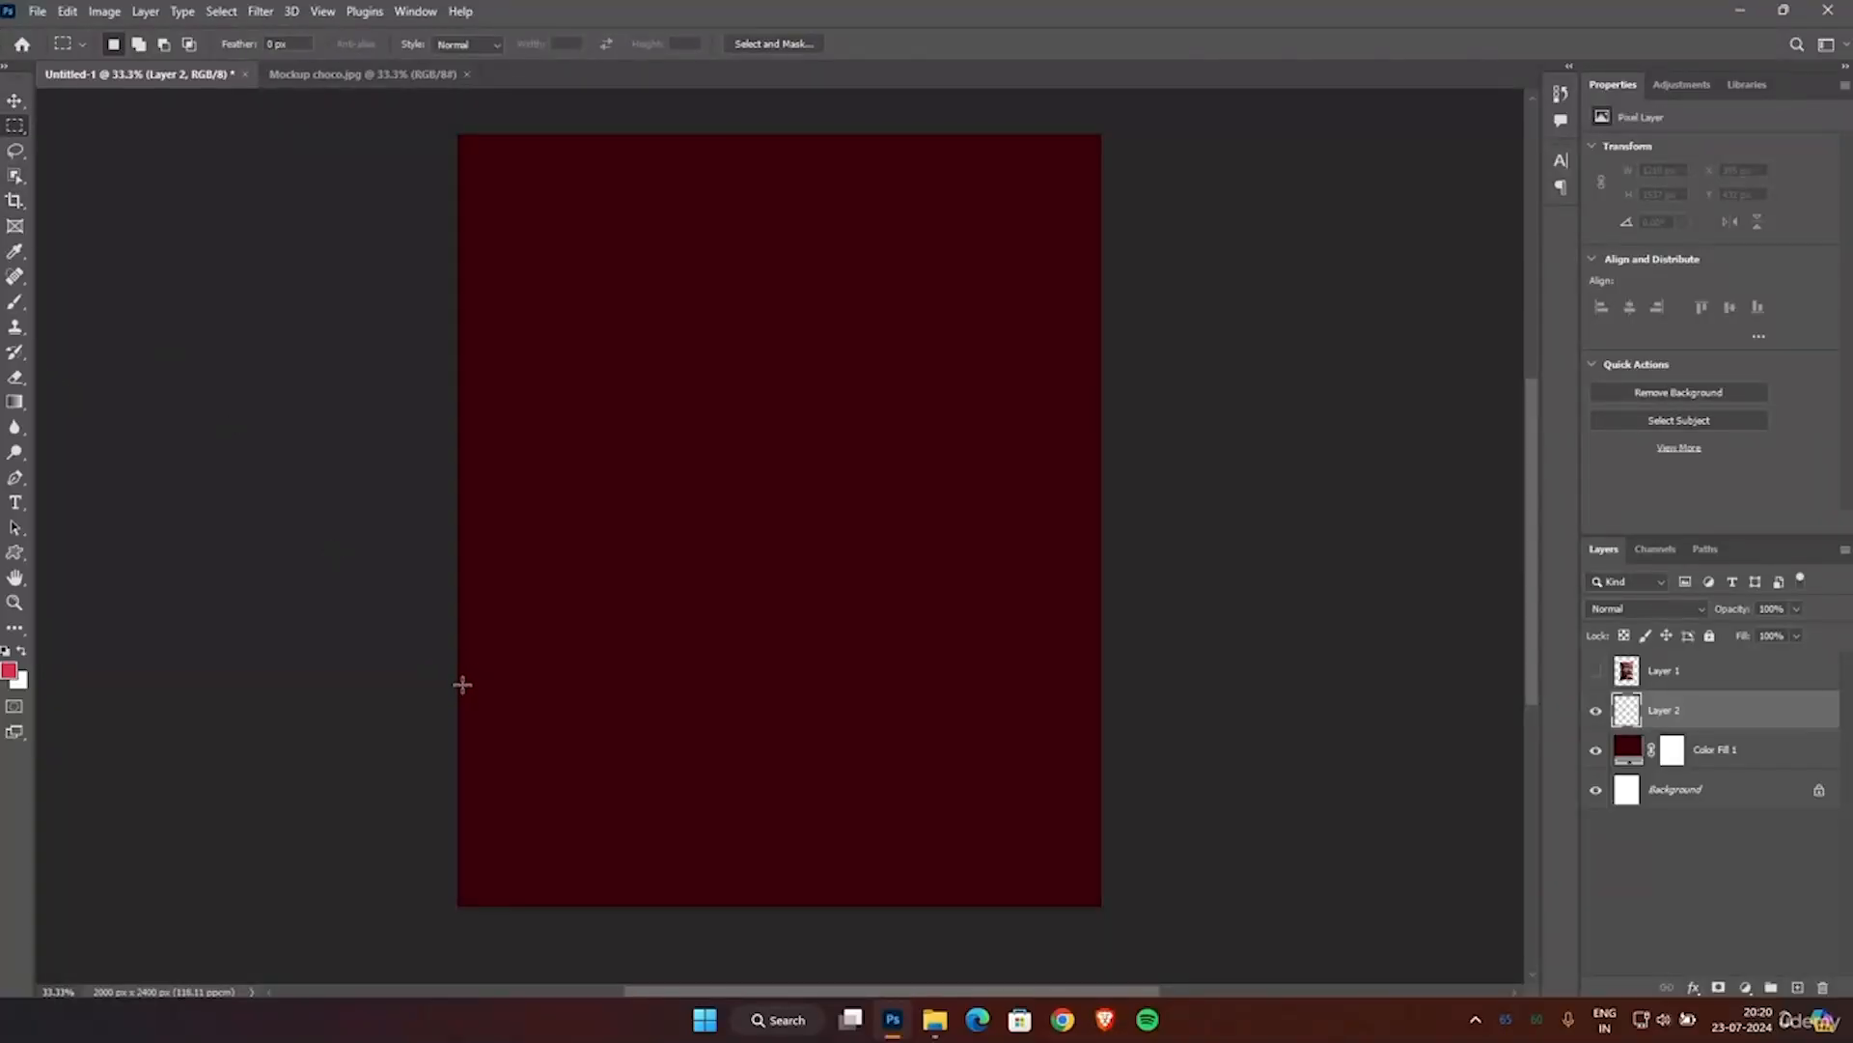
left_click_drag(459, 671, 1253, 916)
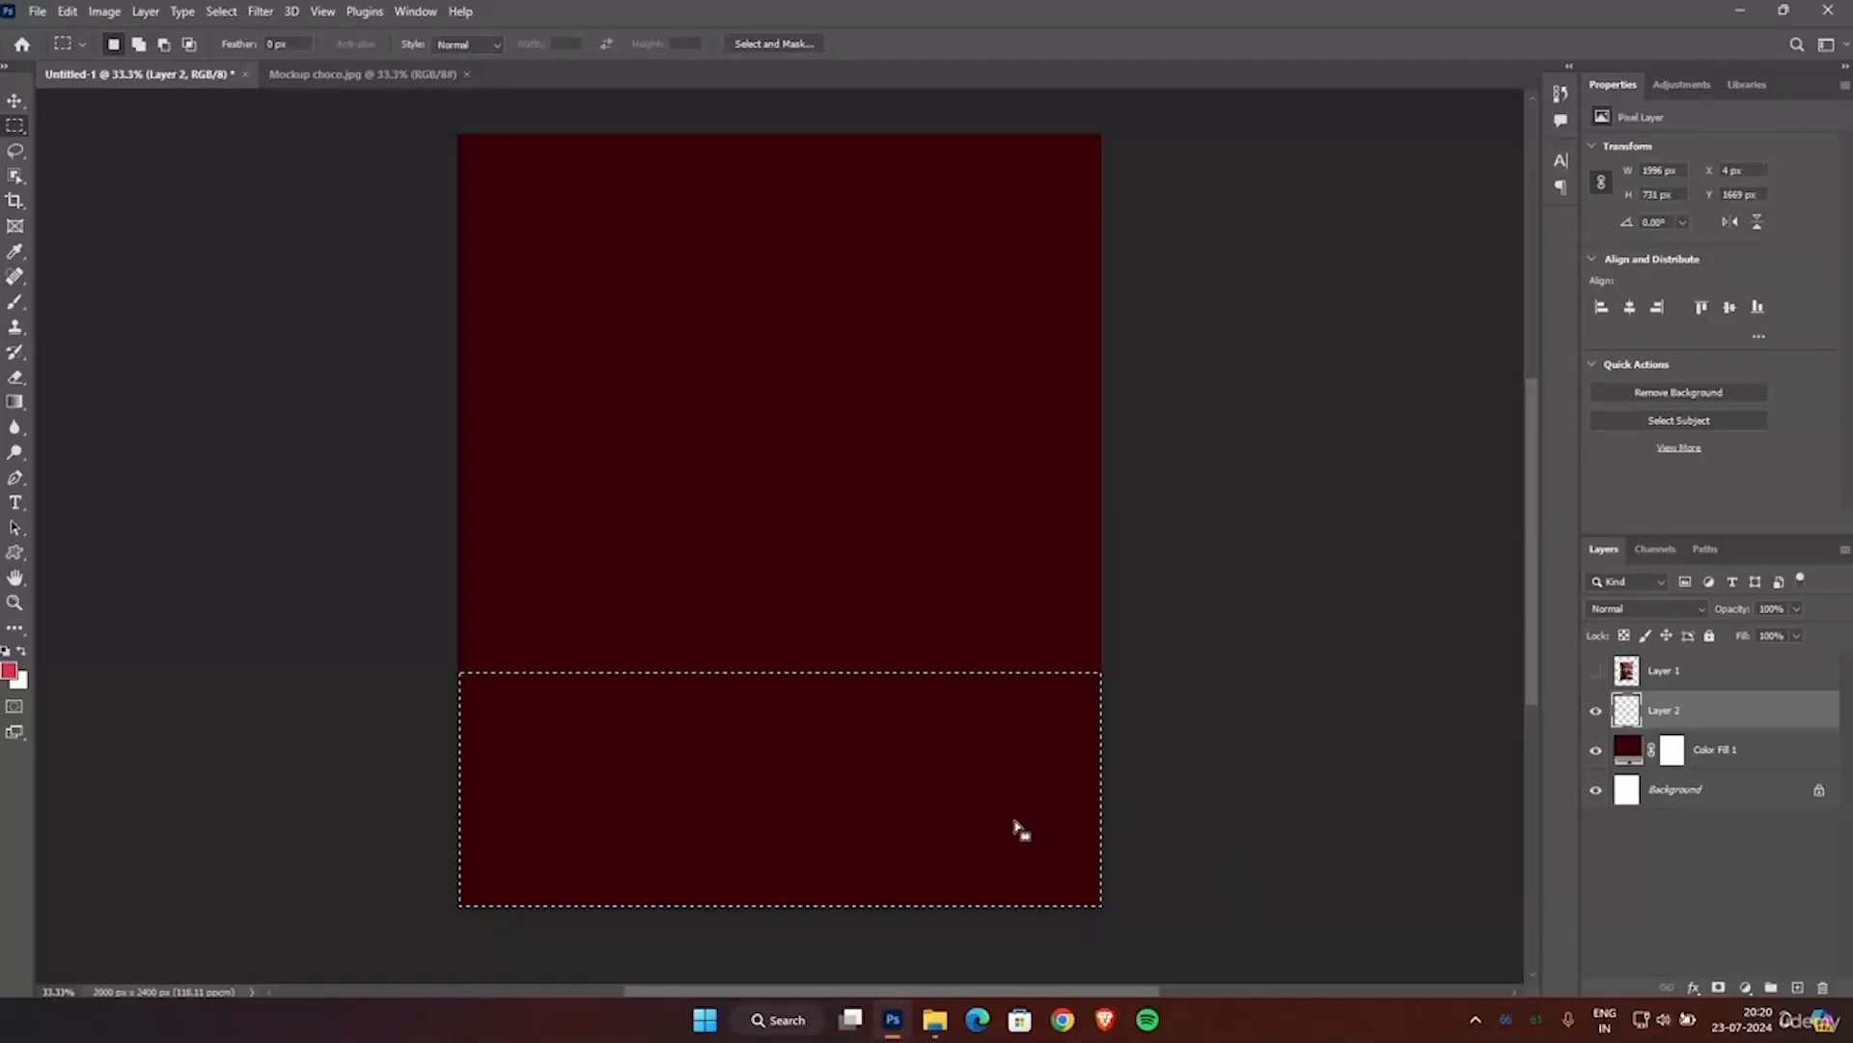
Choose the Foreground to Transparent preset from the Basics group for the Gradient tool.
left_click(17, 405)
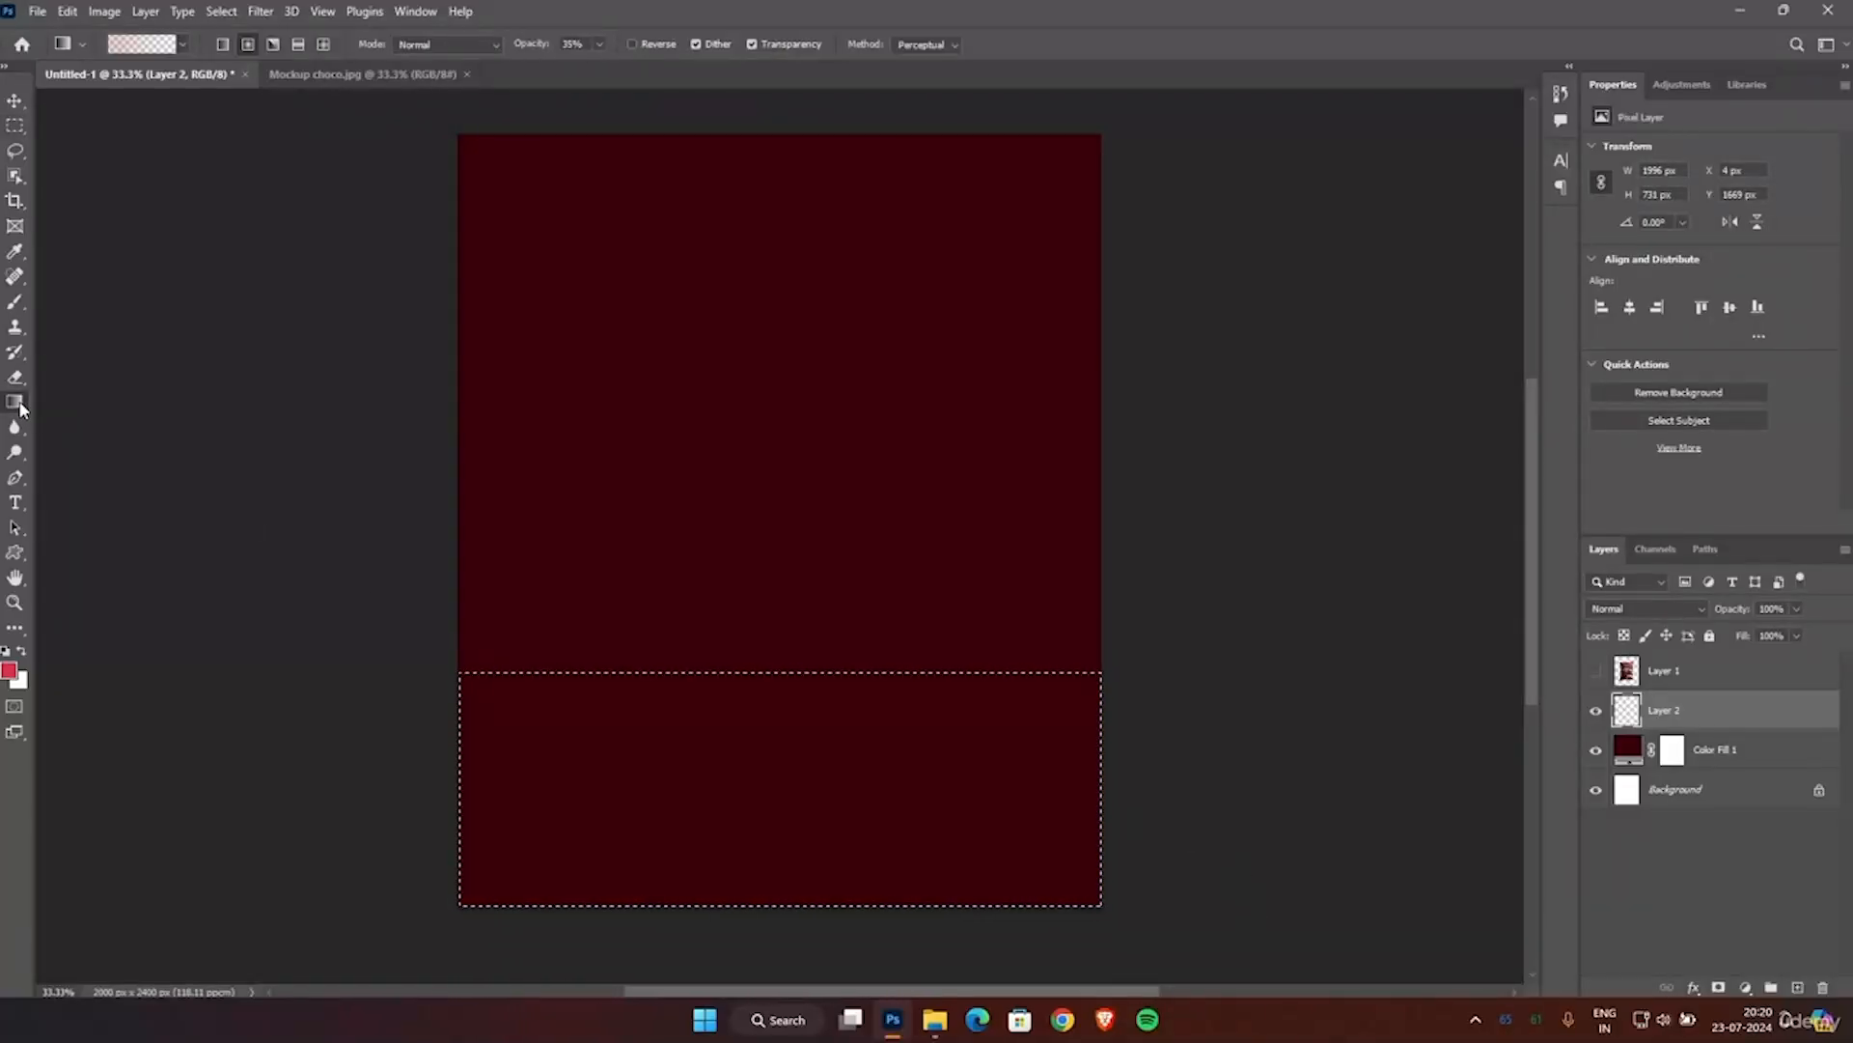
left_click(148, 46)
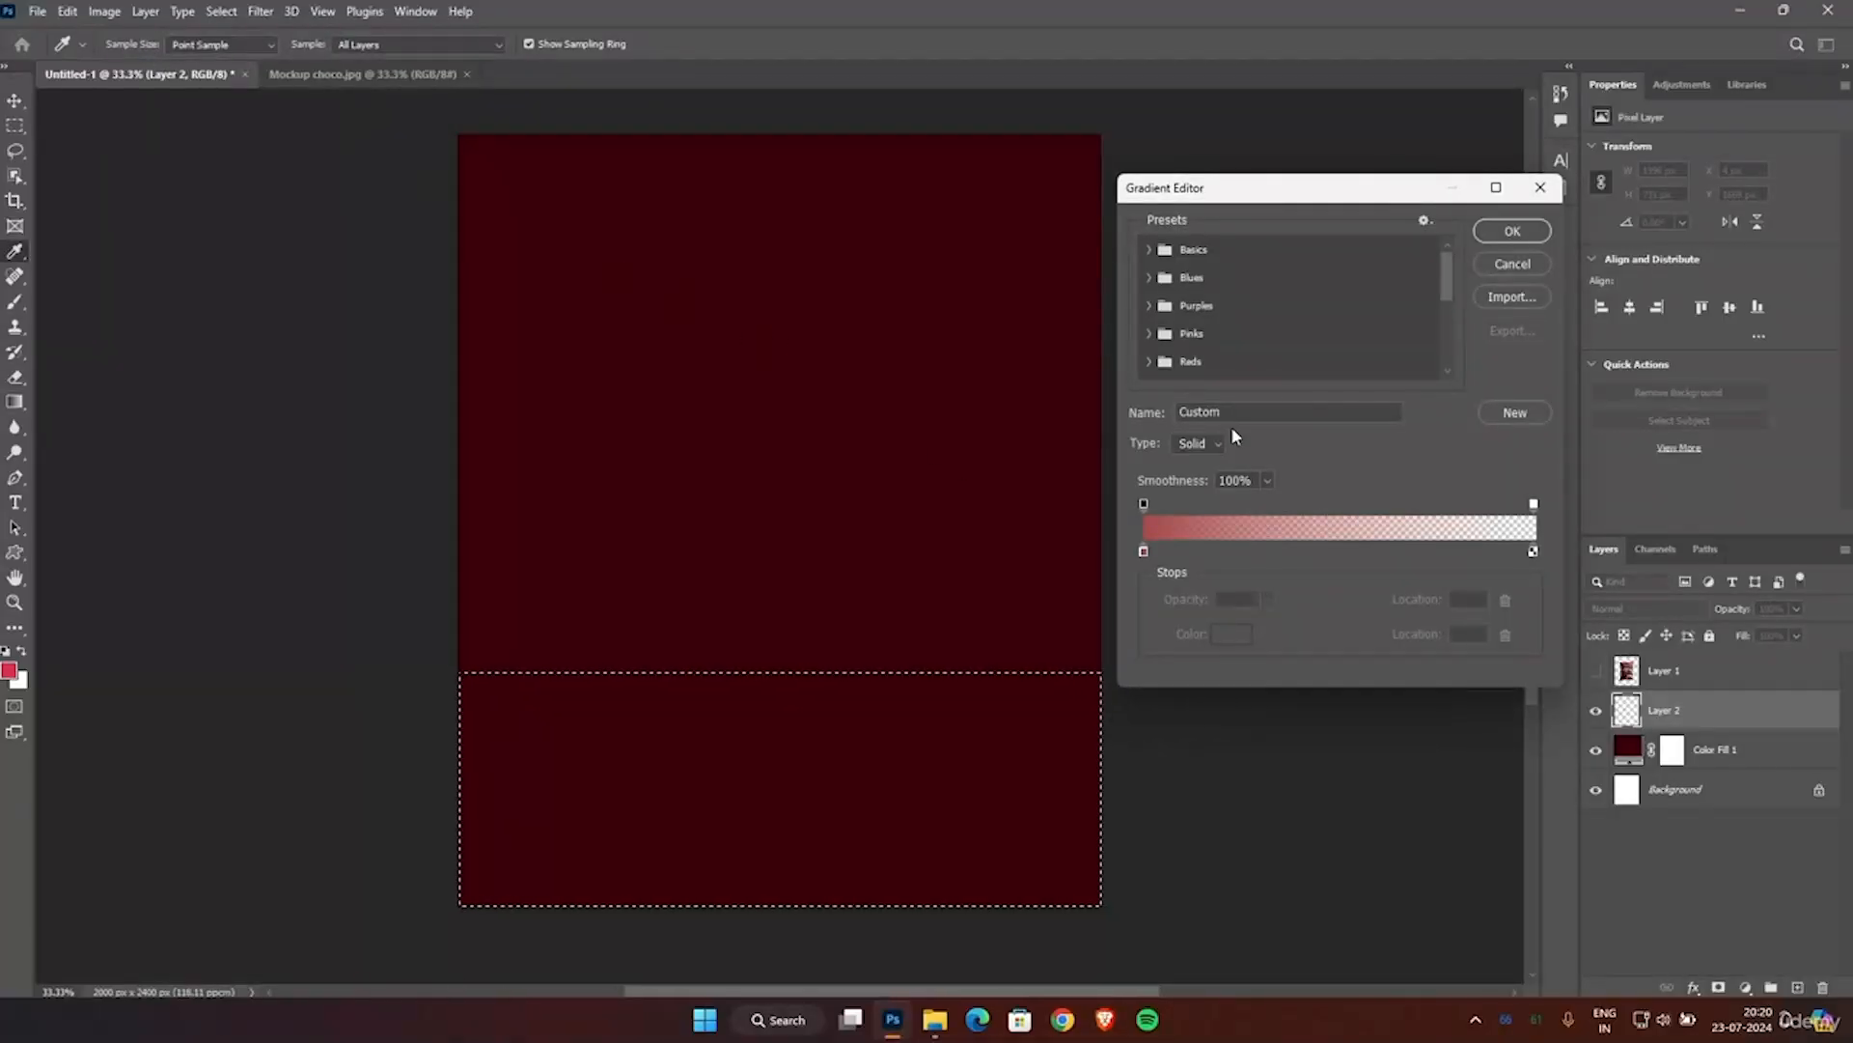
left_click(1147, 250)
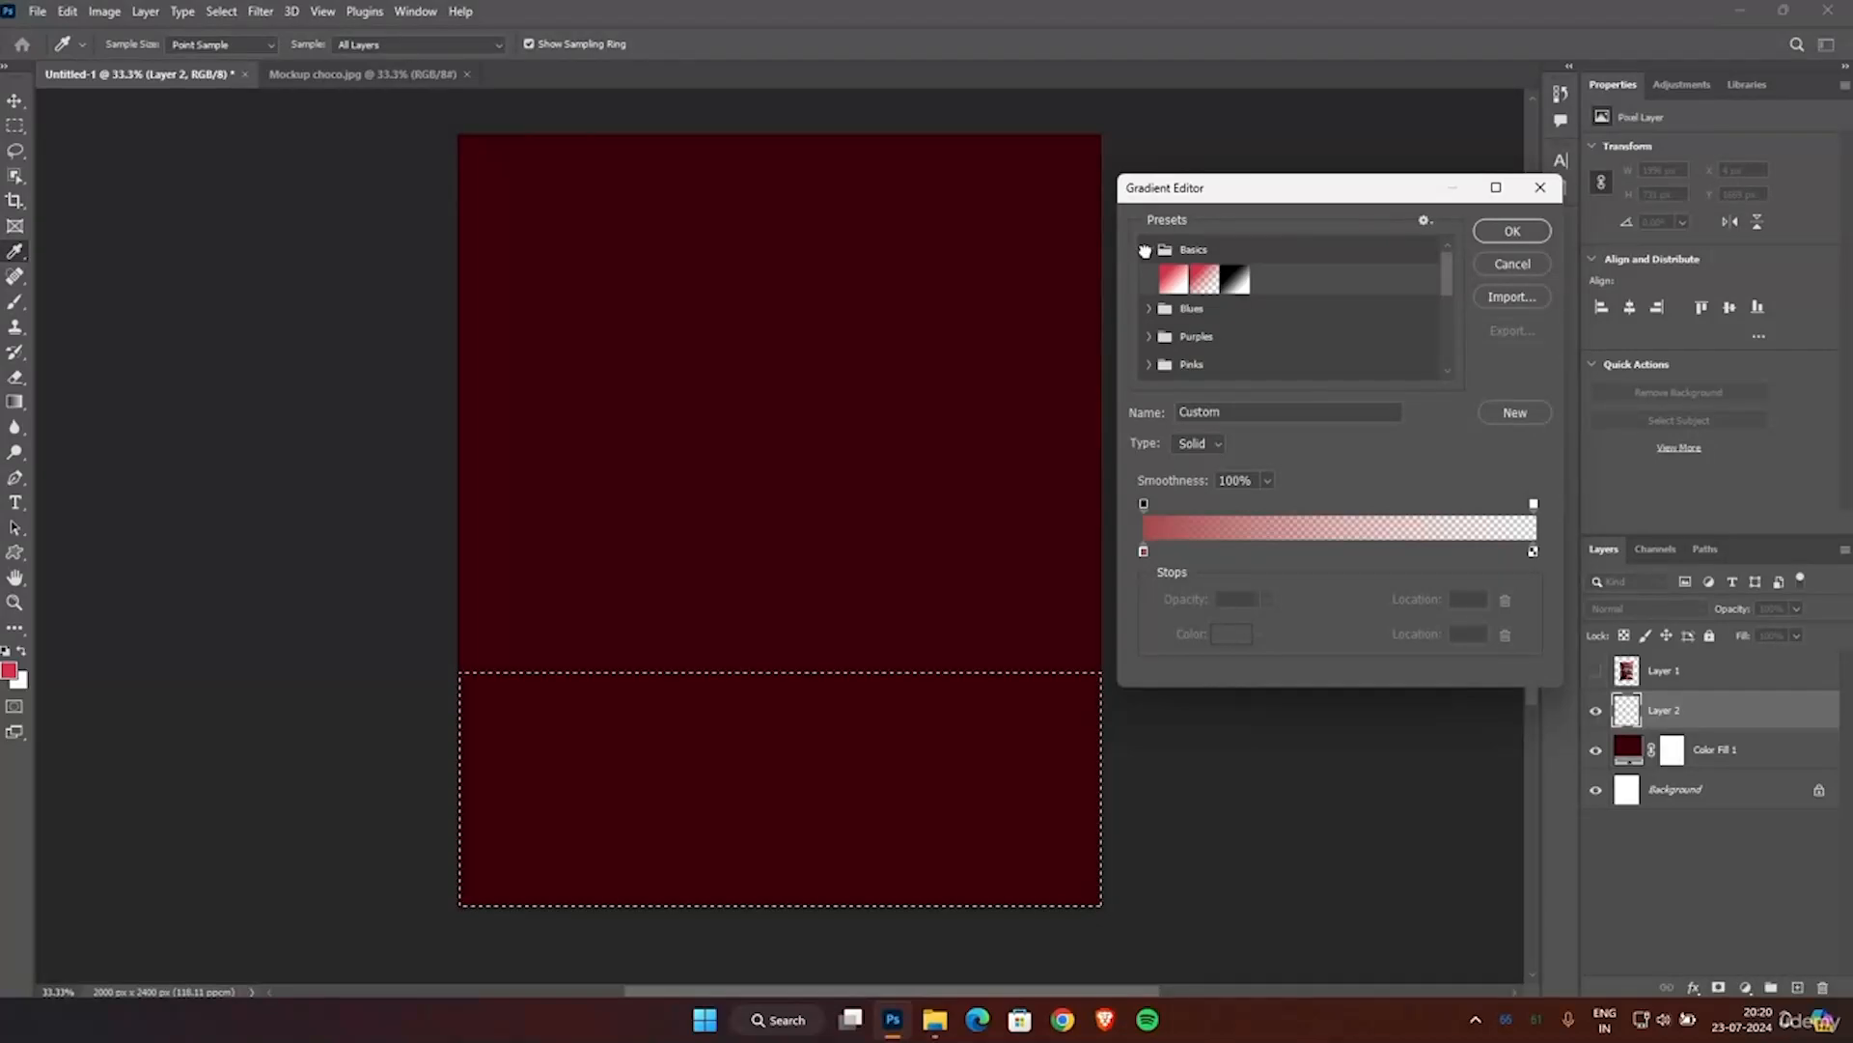
left_click(1204, 282)
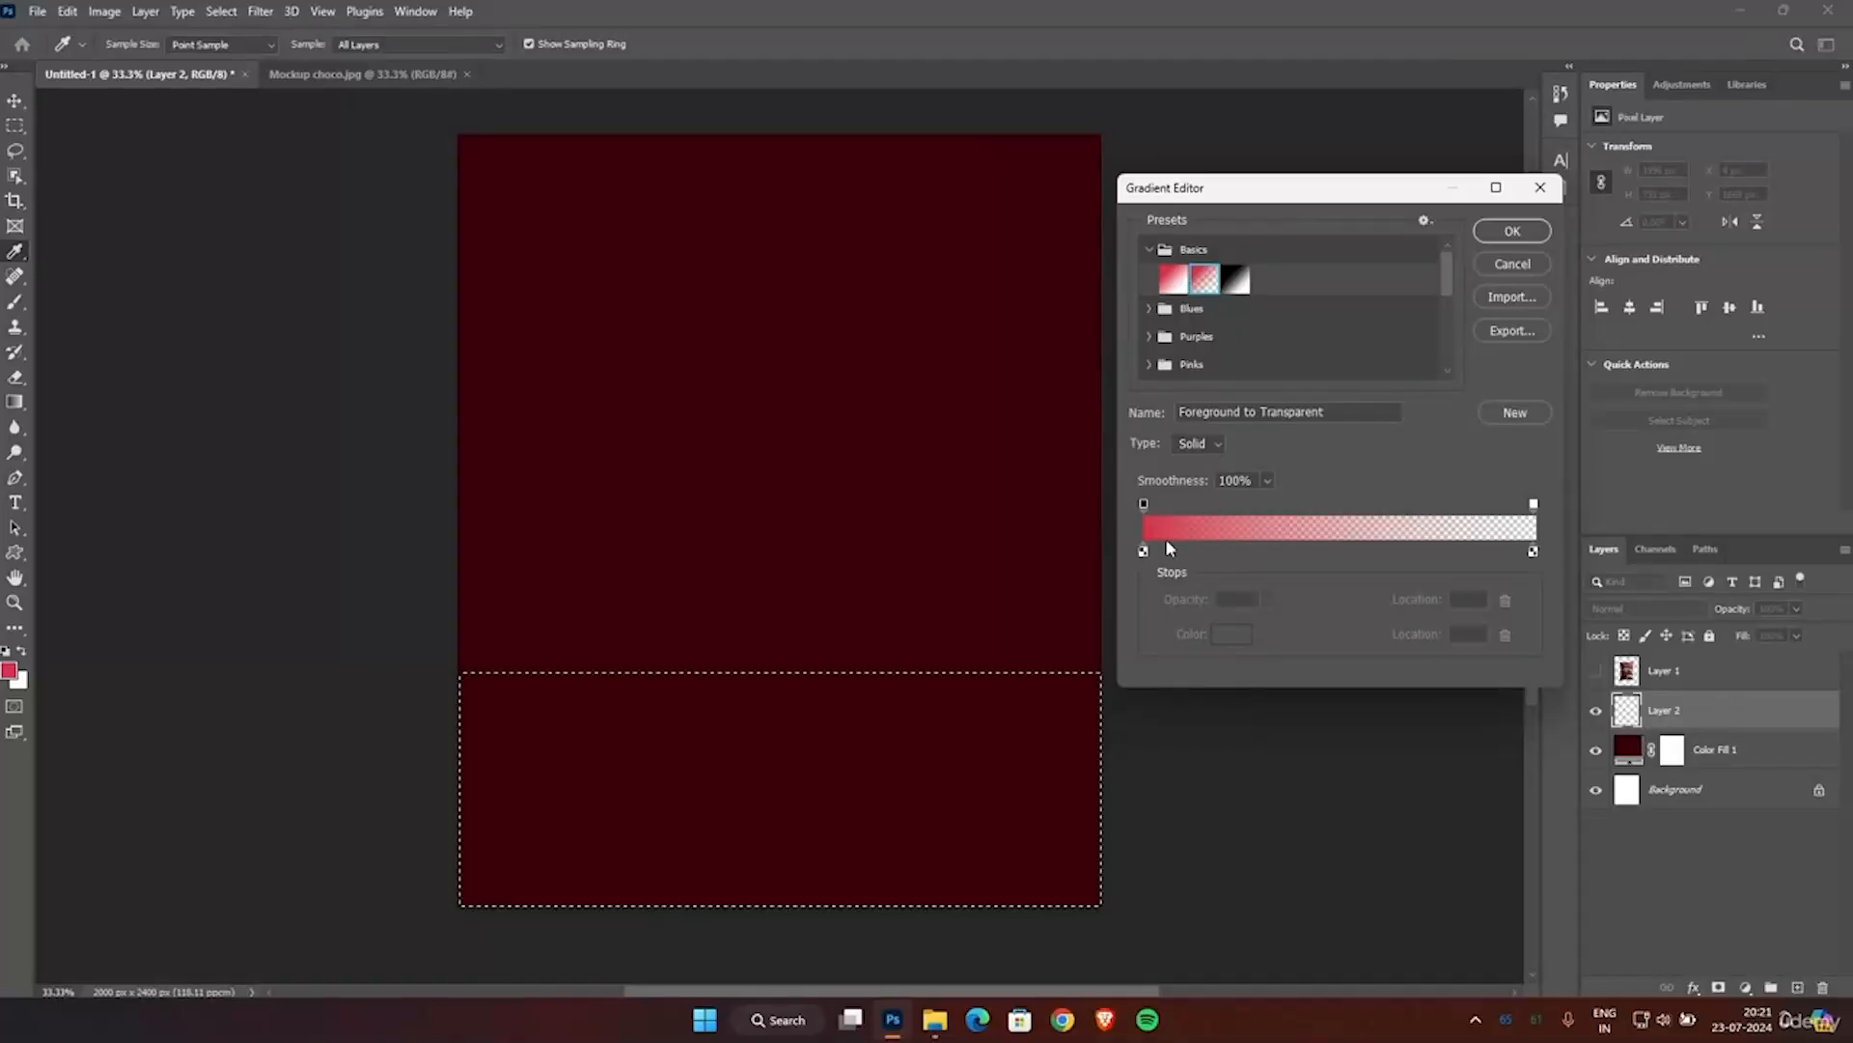
Set the gradient's starting colour stop to muted red, hex 984343, and accept the edited gradient.
left_click(1144, 552)
left_click(1232, 635)
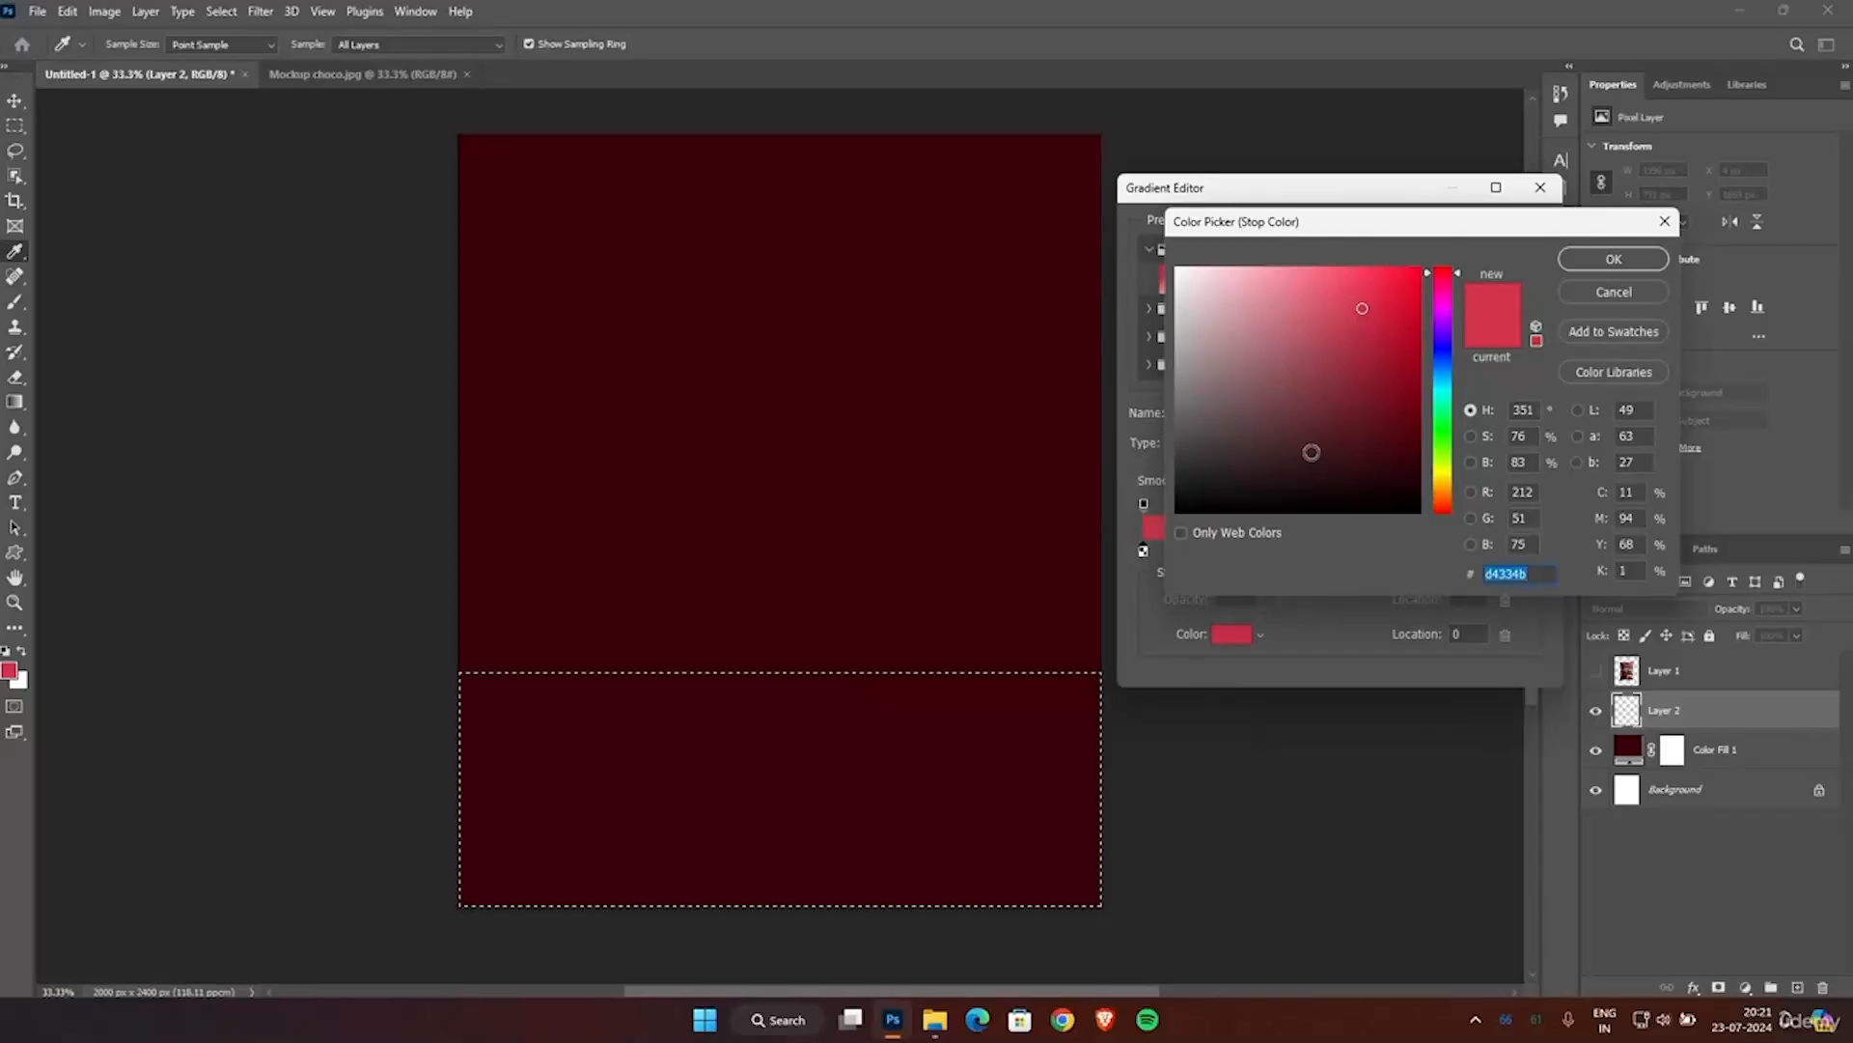
left_click(1447, 495)
left_click_drag(1447, 501, 1447, 512)
left_click_drag(1405, 446, 1313, 368)
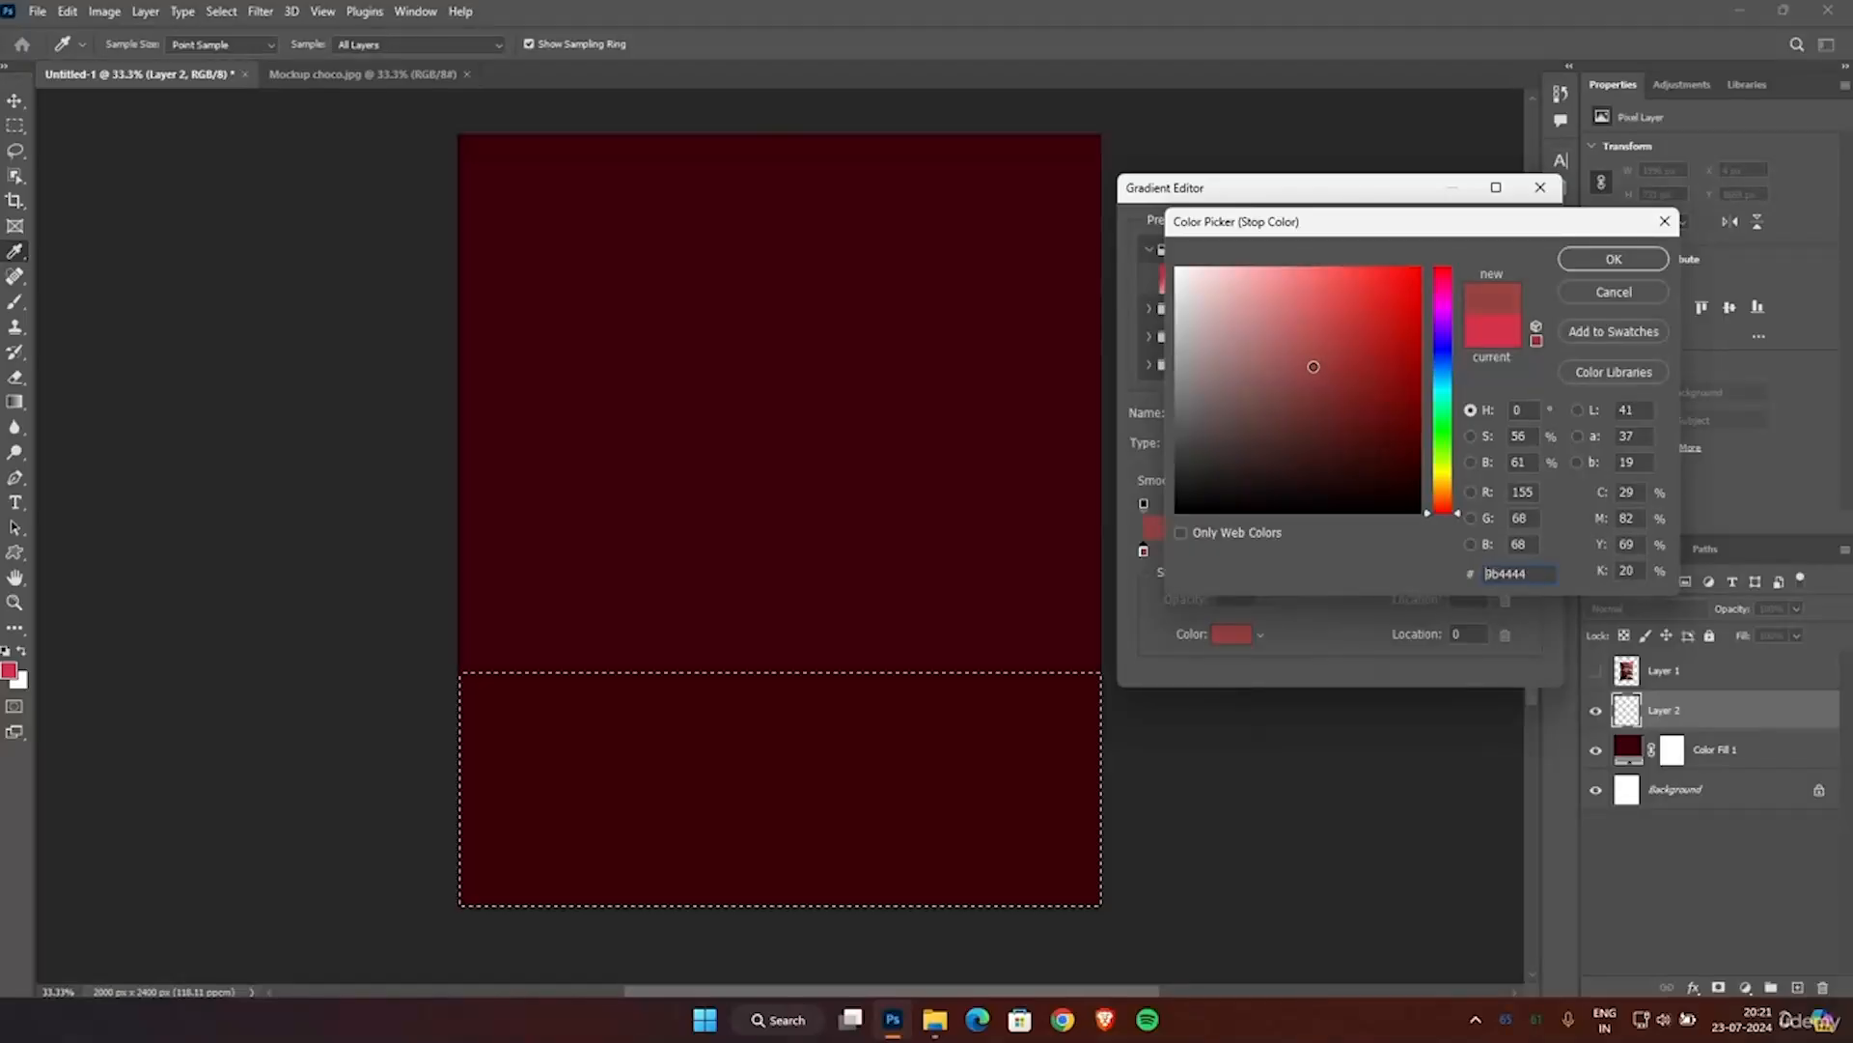
left_click(1602, 260)
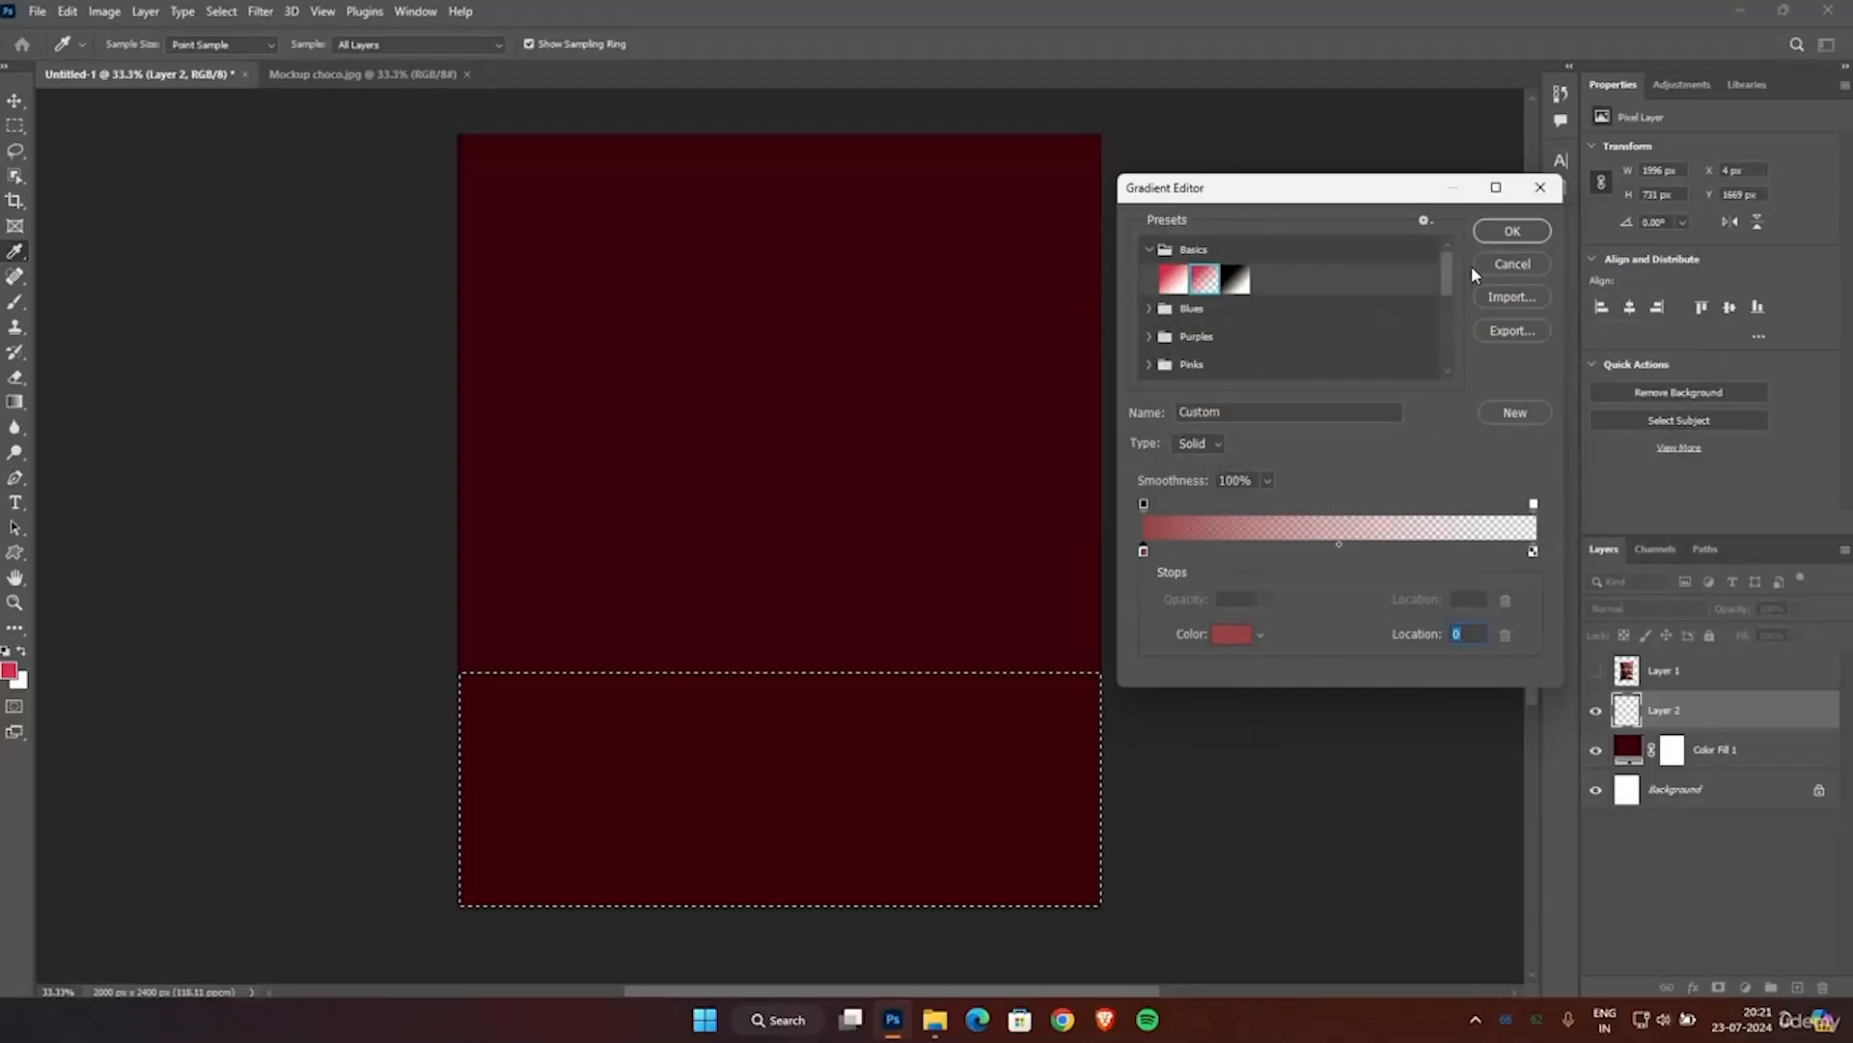
left_click(1503, 234)
Draw radial gradients on Layer 2 downward from the selection's upper edge, raising the gradient opacity to 46% after the first one.
scroll(740, 592, "down", 2)
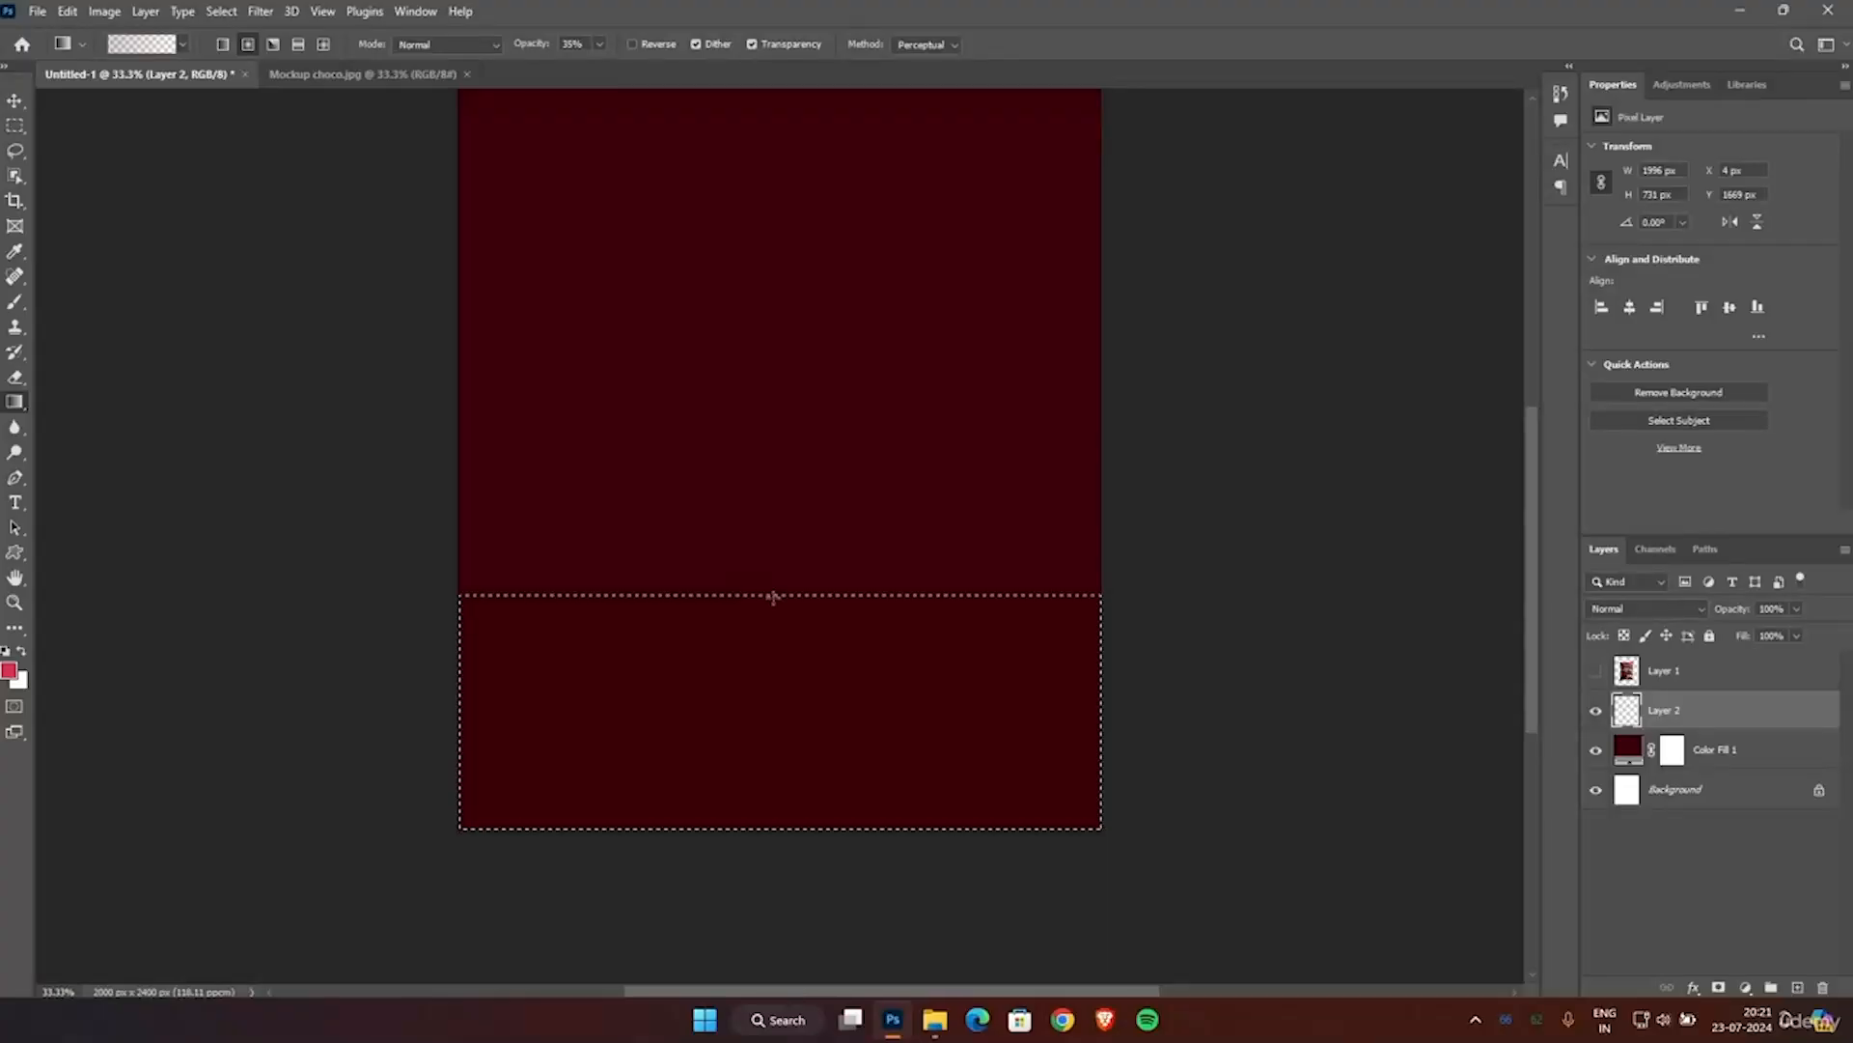
left_click_drag(769, 596, 771, 783)
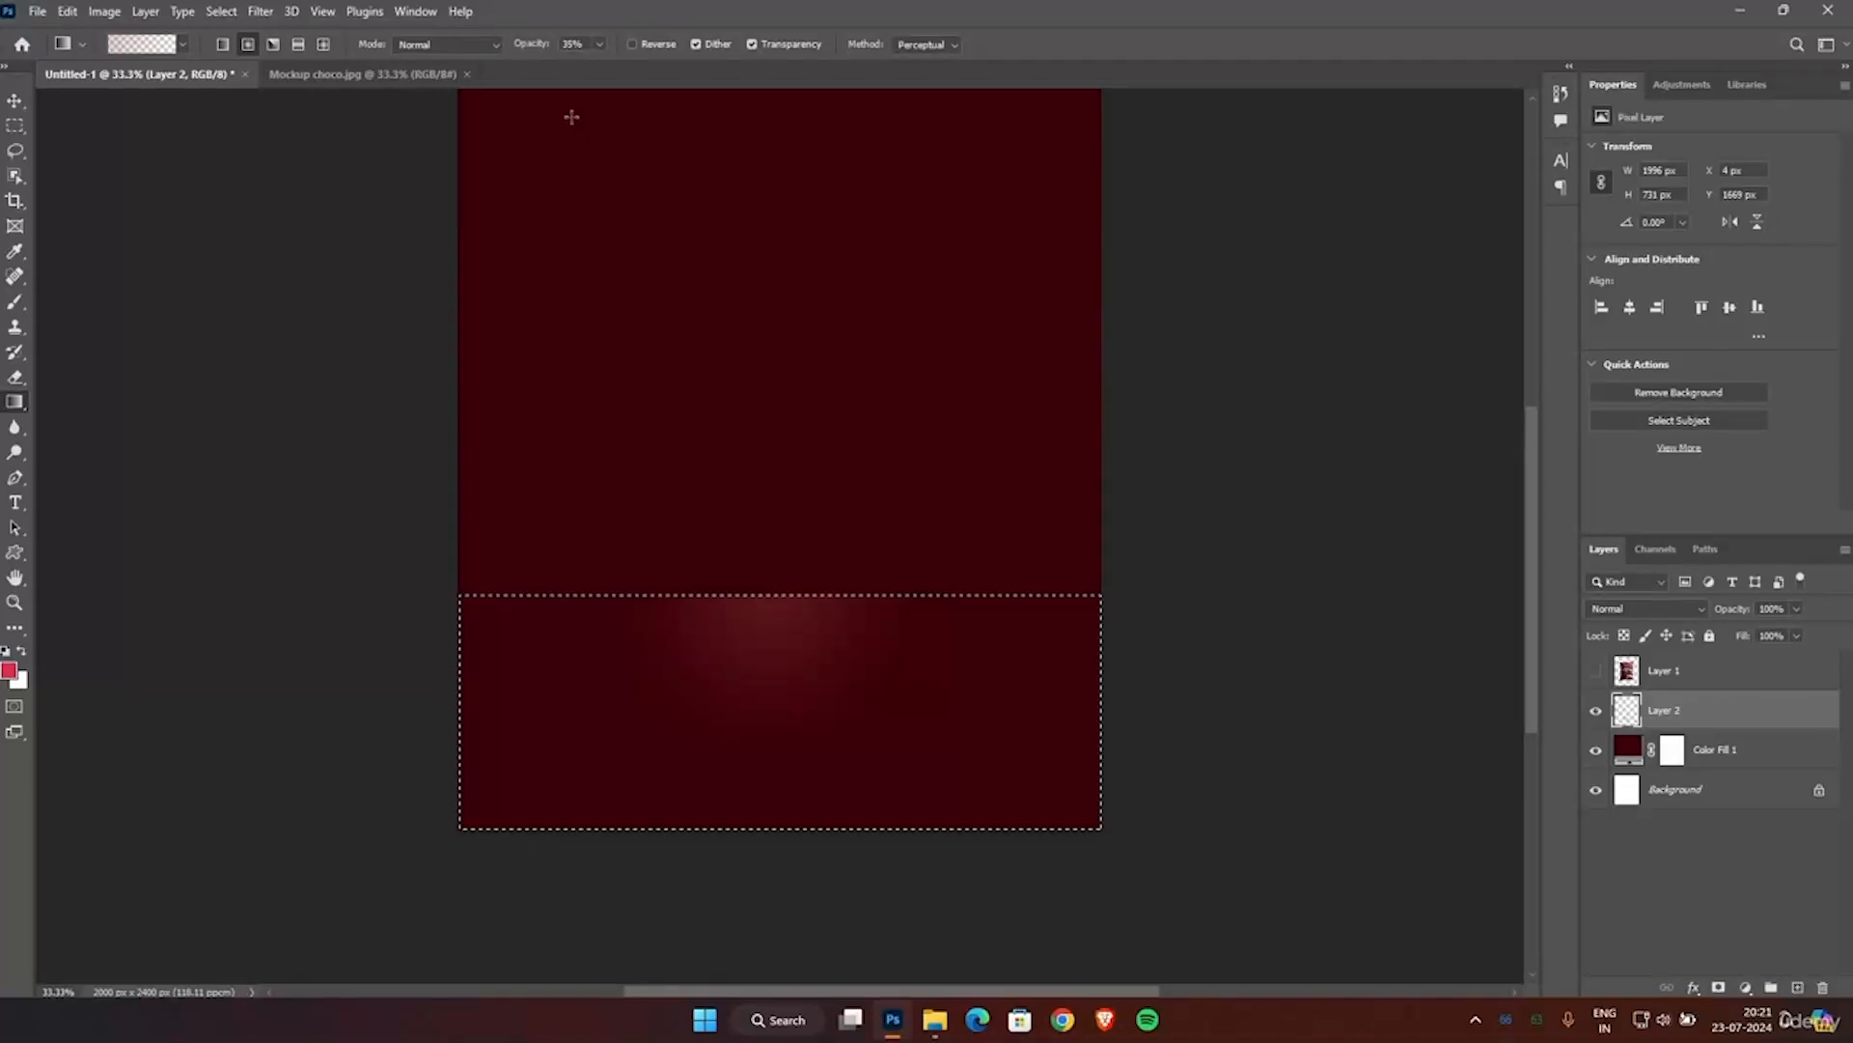
left_click(598, 44)
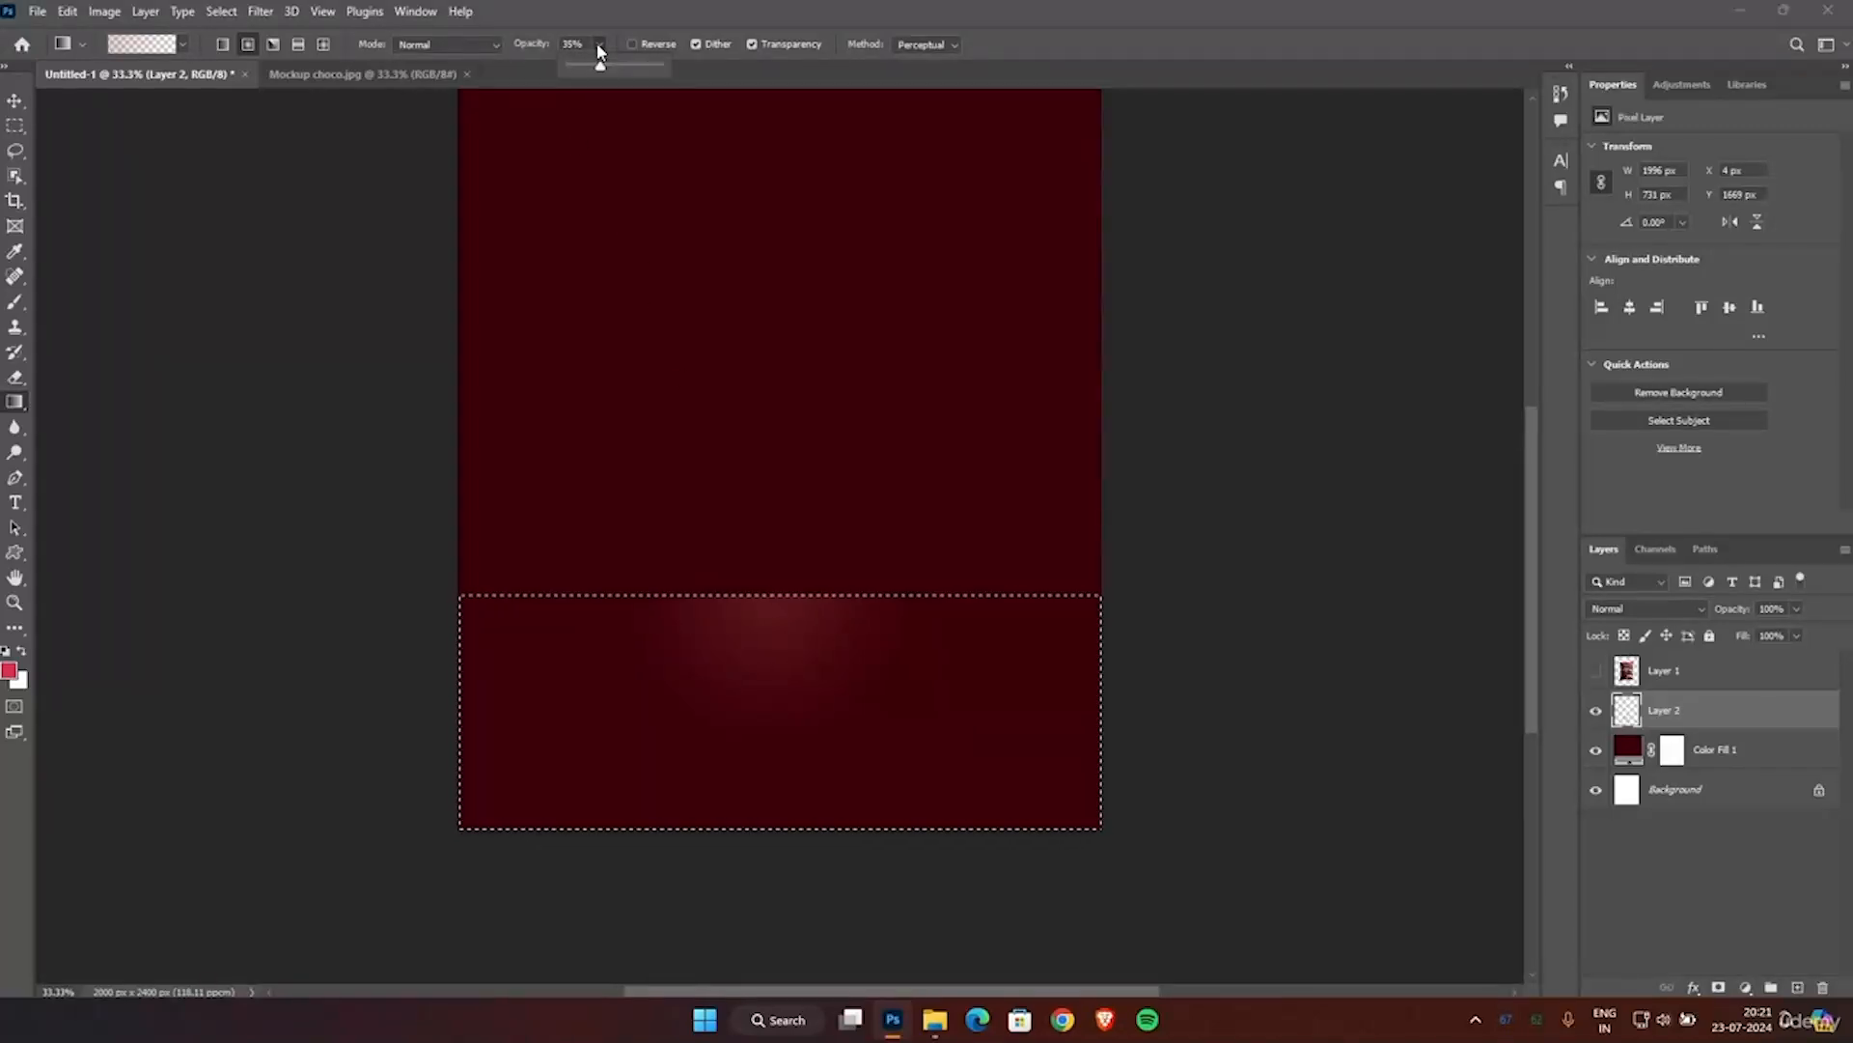
left_click_drag(601, 65, 611, 70)
left_click_drag(888, 599, 894, 873)
left_click_drag(598, 595, 599, 868)
left_click_drag(753, 596, 753, 891)
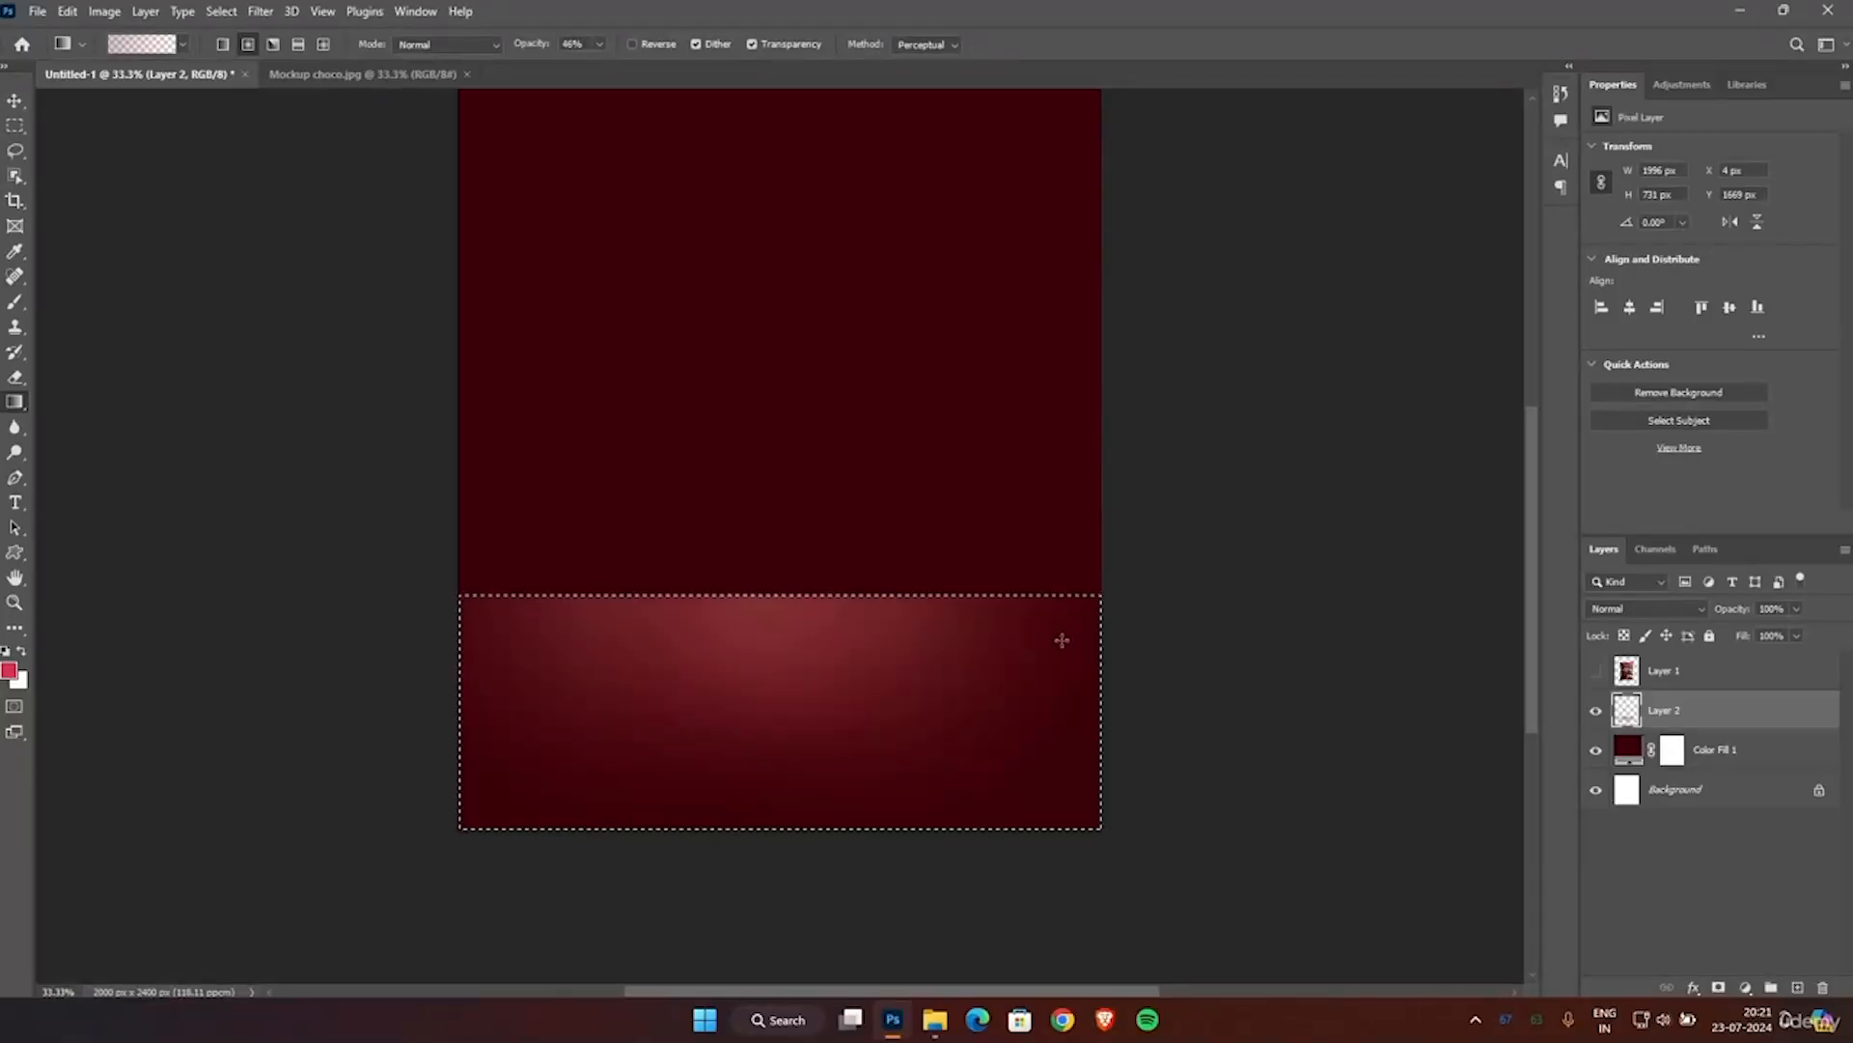
Undo the gradient at the selection's right edge and draw further ones near its right, left and centre to widen the glow.
left_click_drag(1077, 931, 1078, 927)
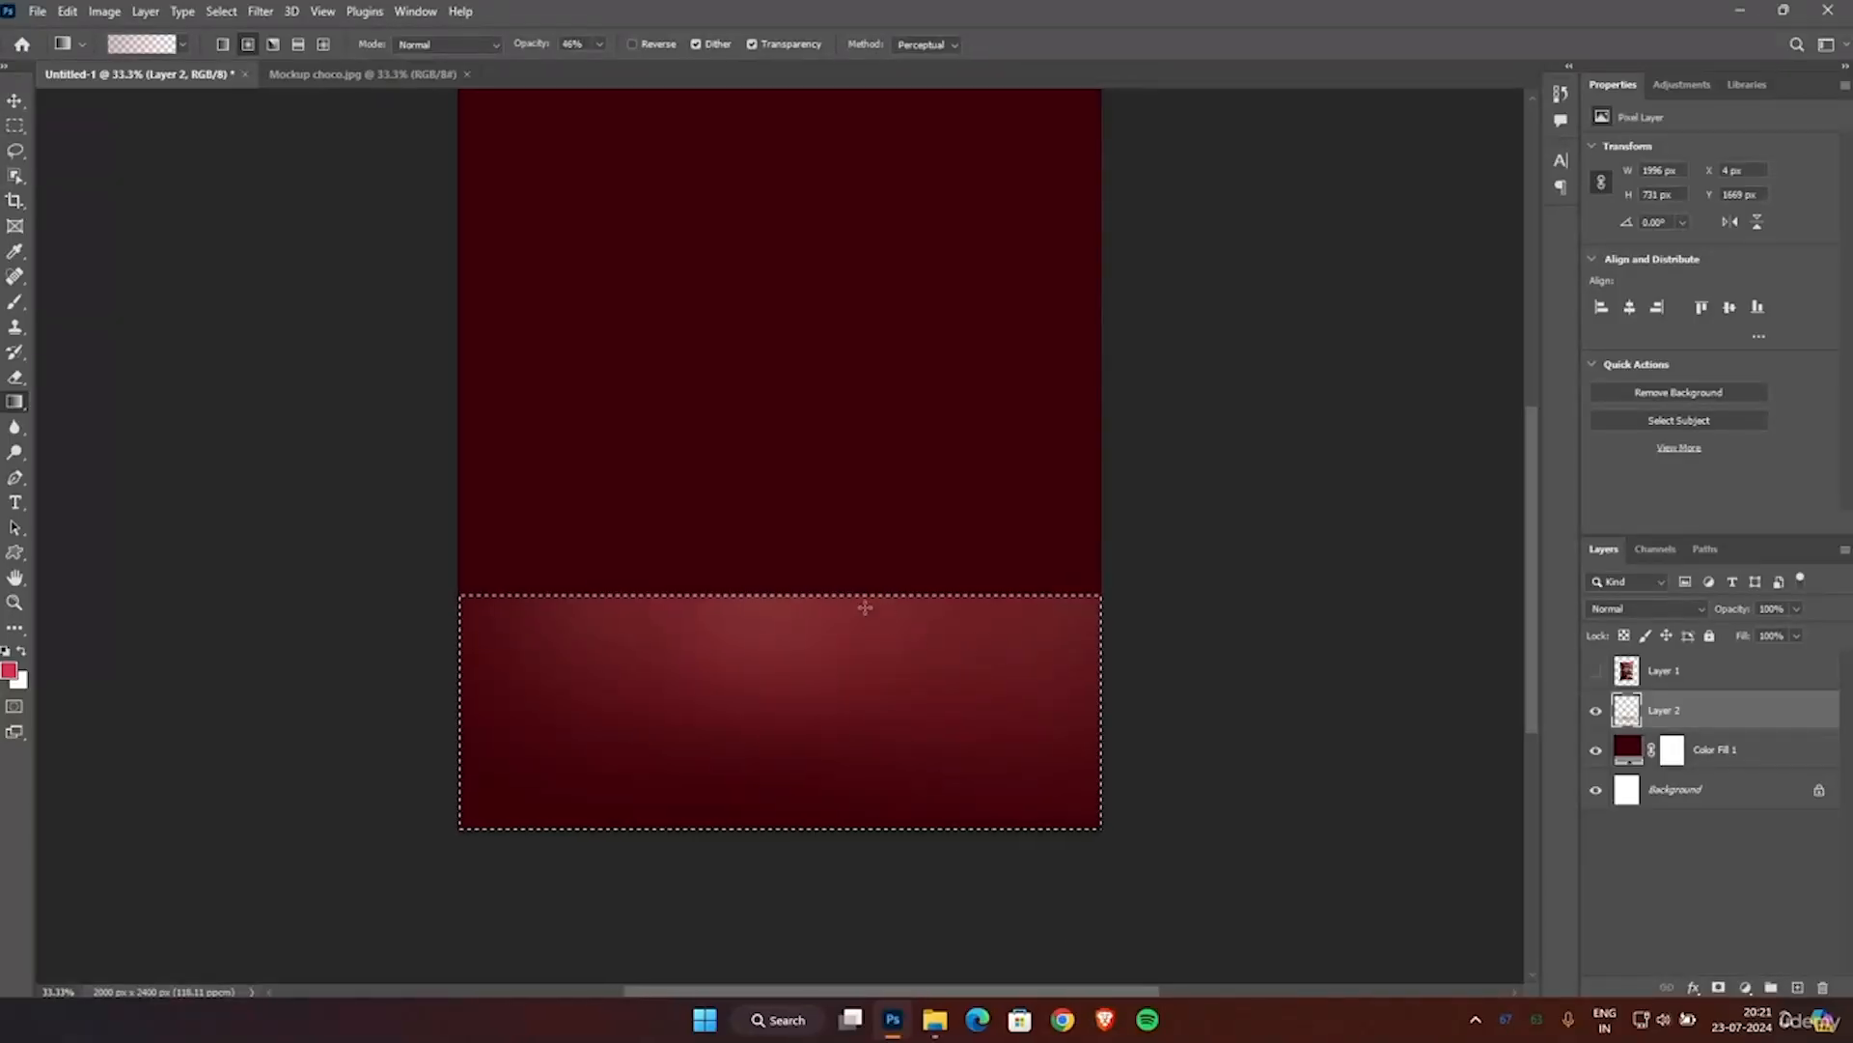
key("ctrl+z")
left_click_drag(1003, 592, 1010, 836)
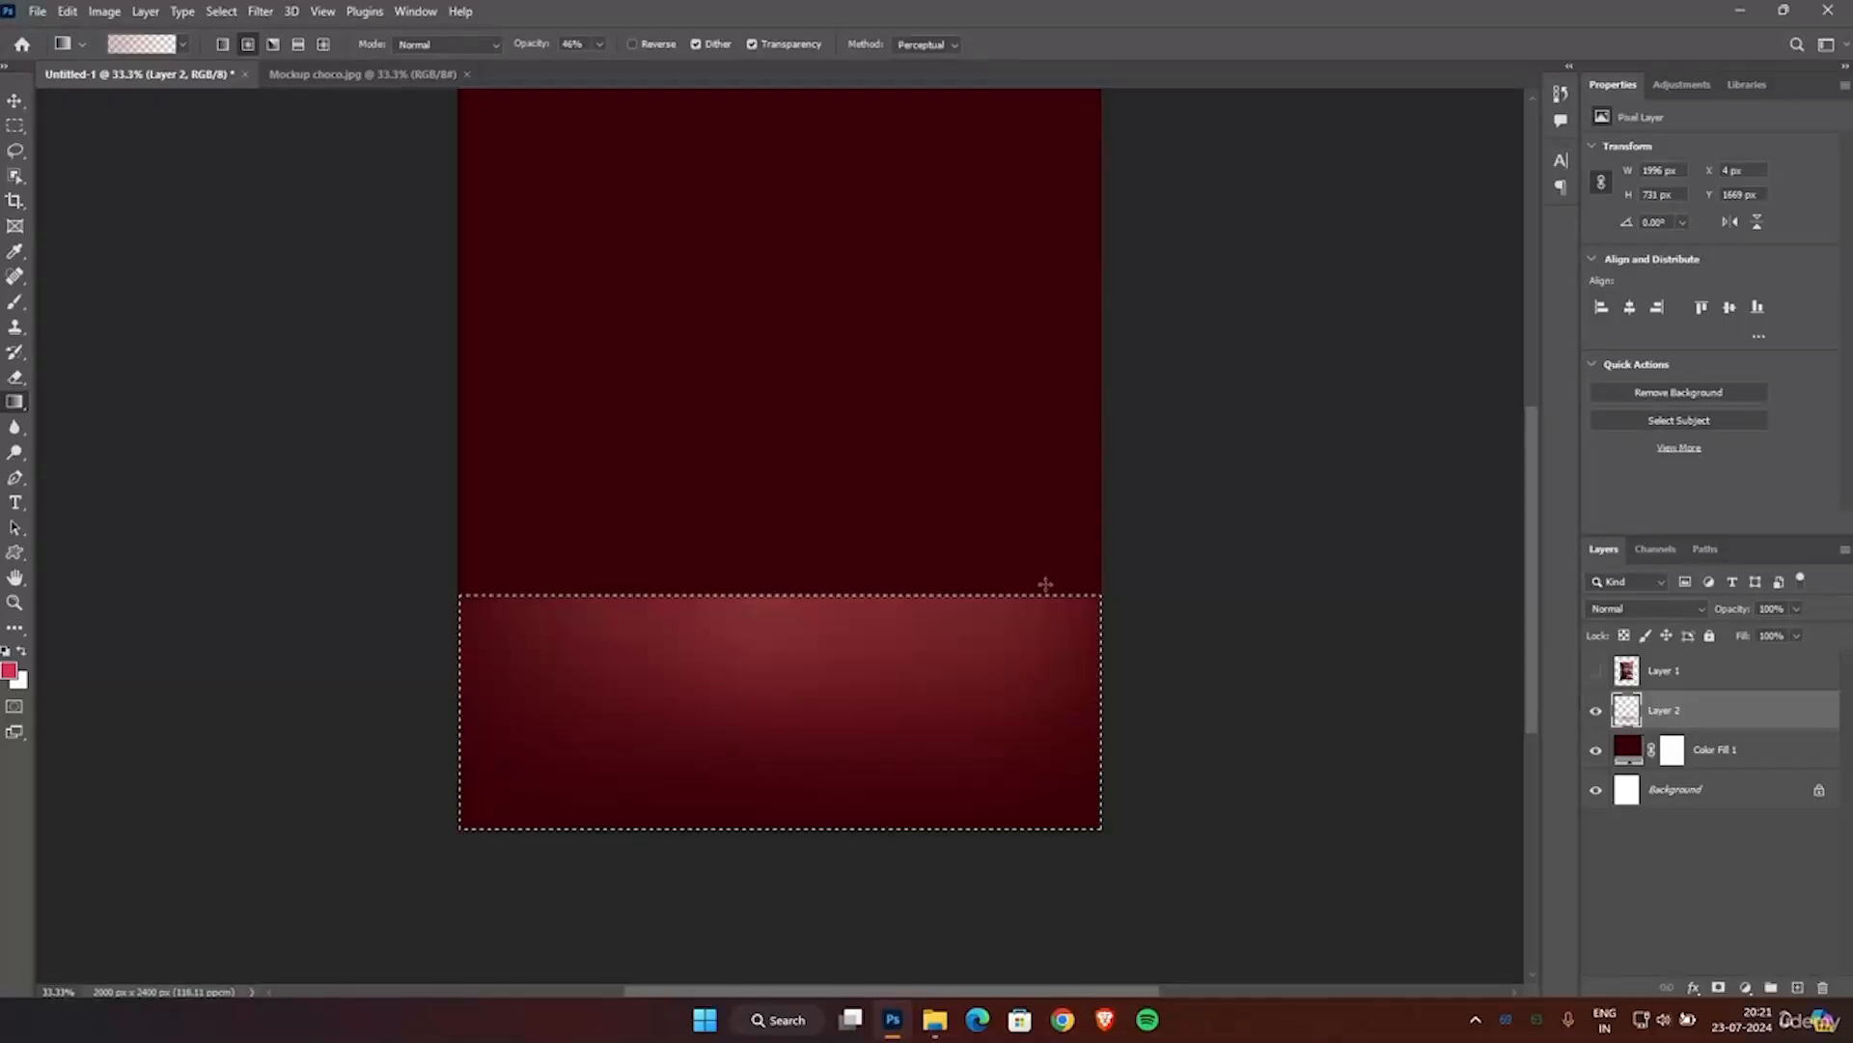
left_click_drag(483, 554, 483, 811)
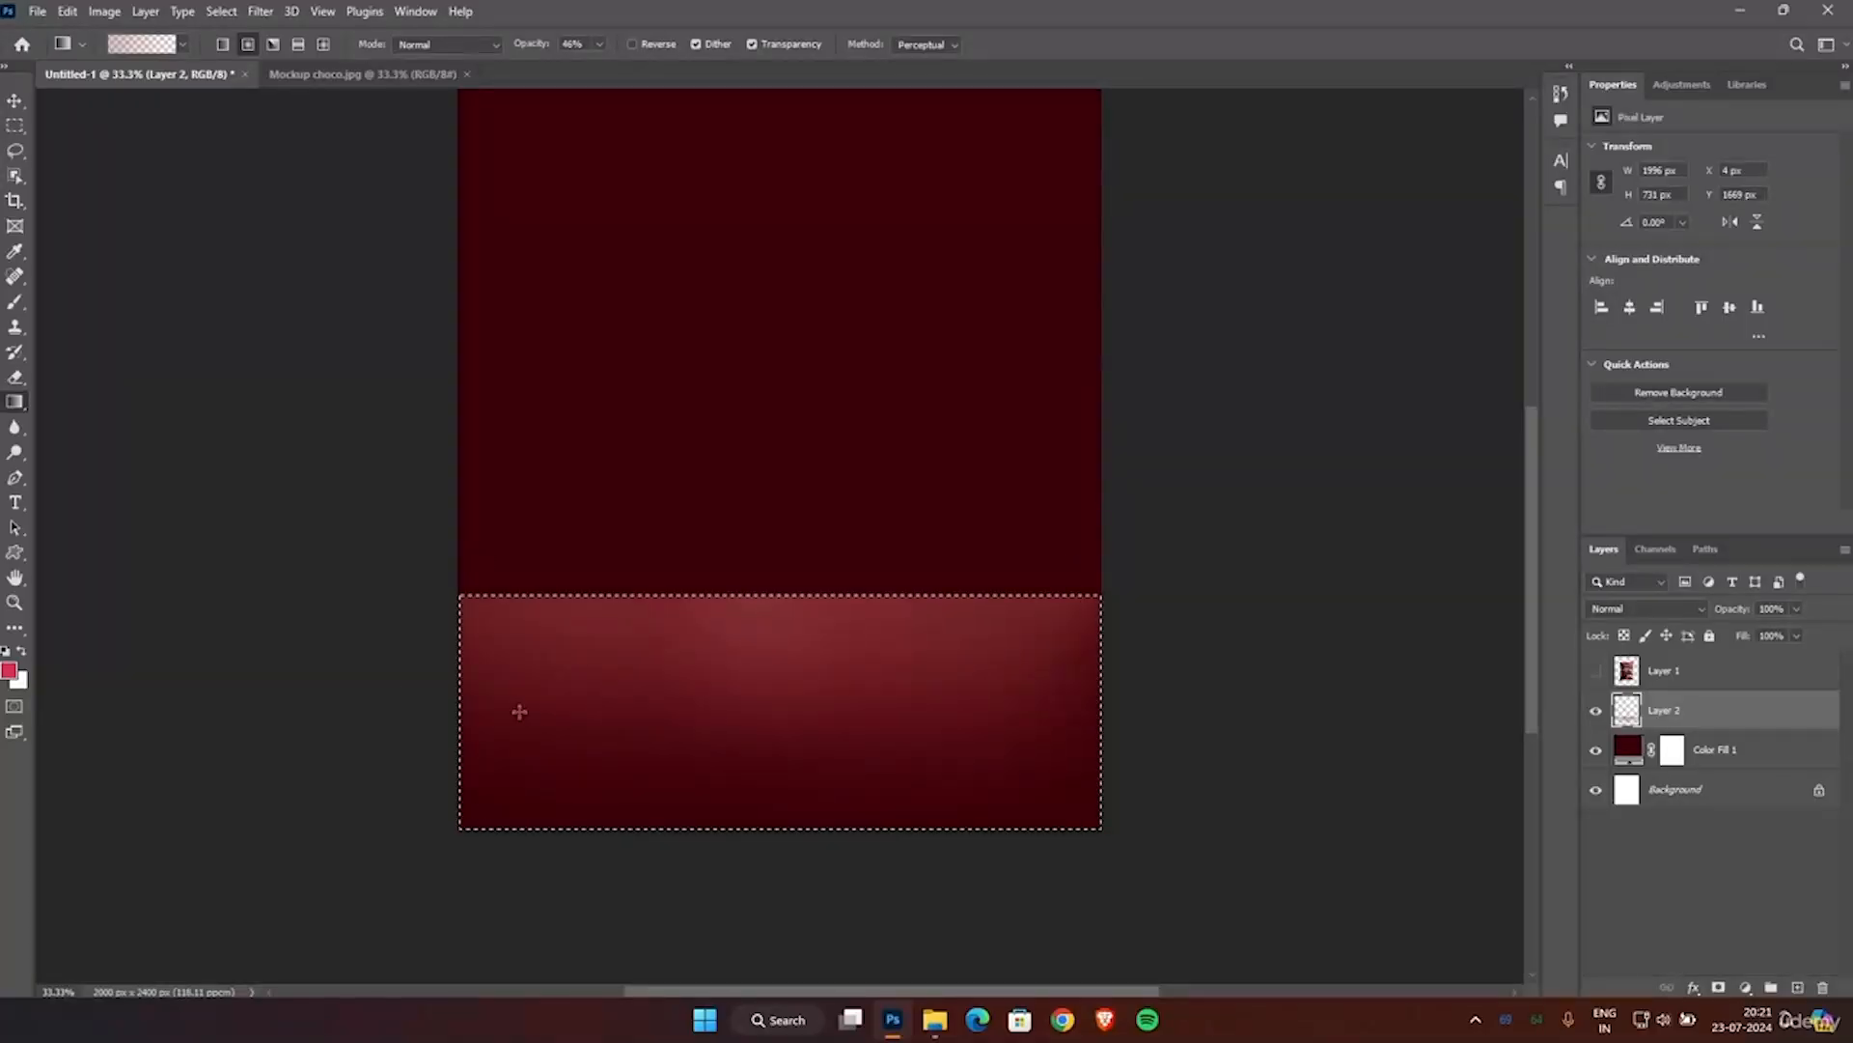
left_click_drag(711, 591, 721, 846)
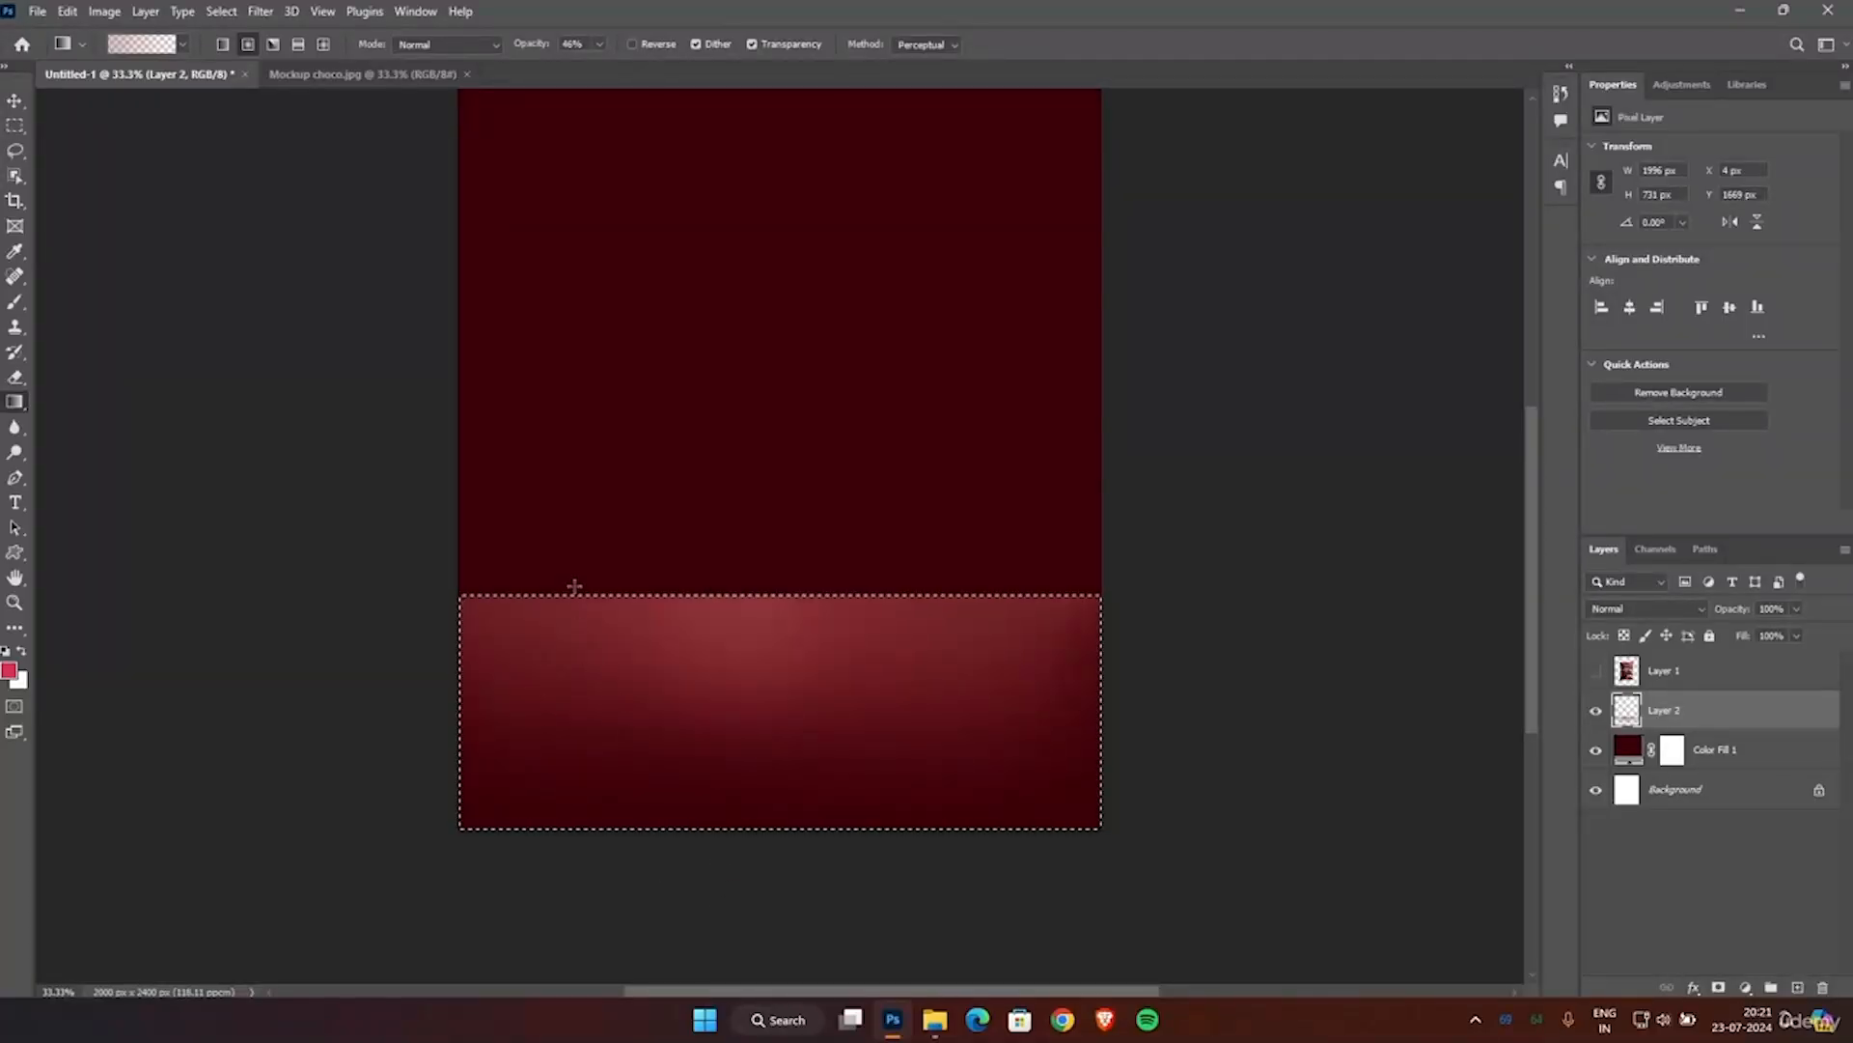
left_click_drag(584, 580, 599, 834)
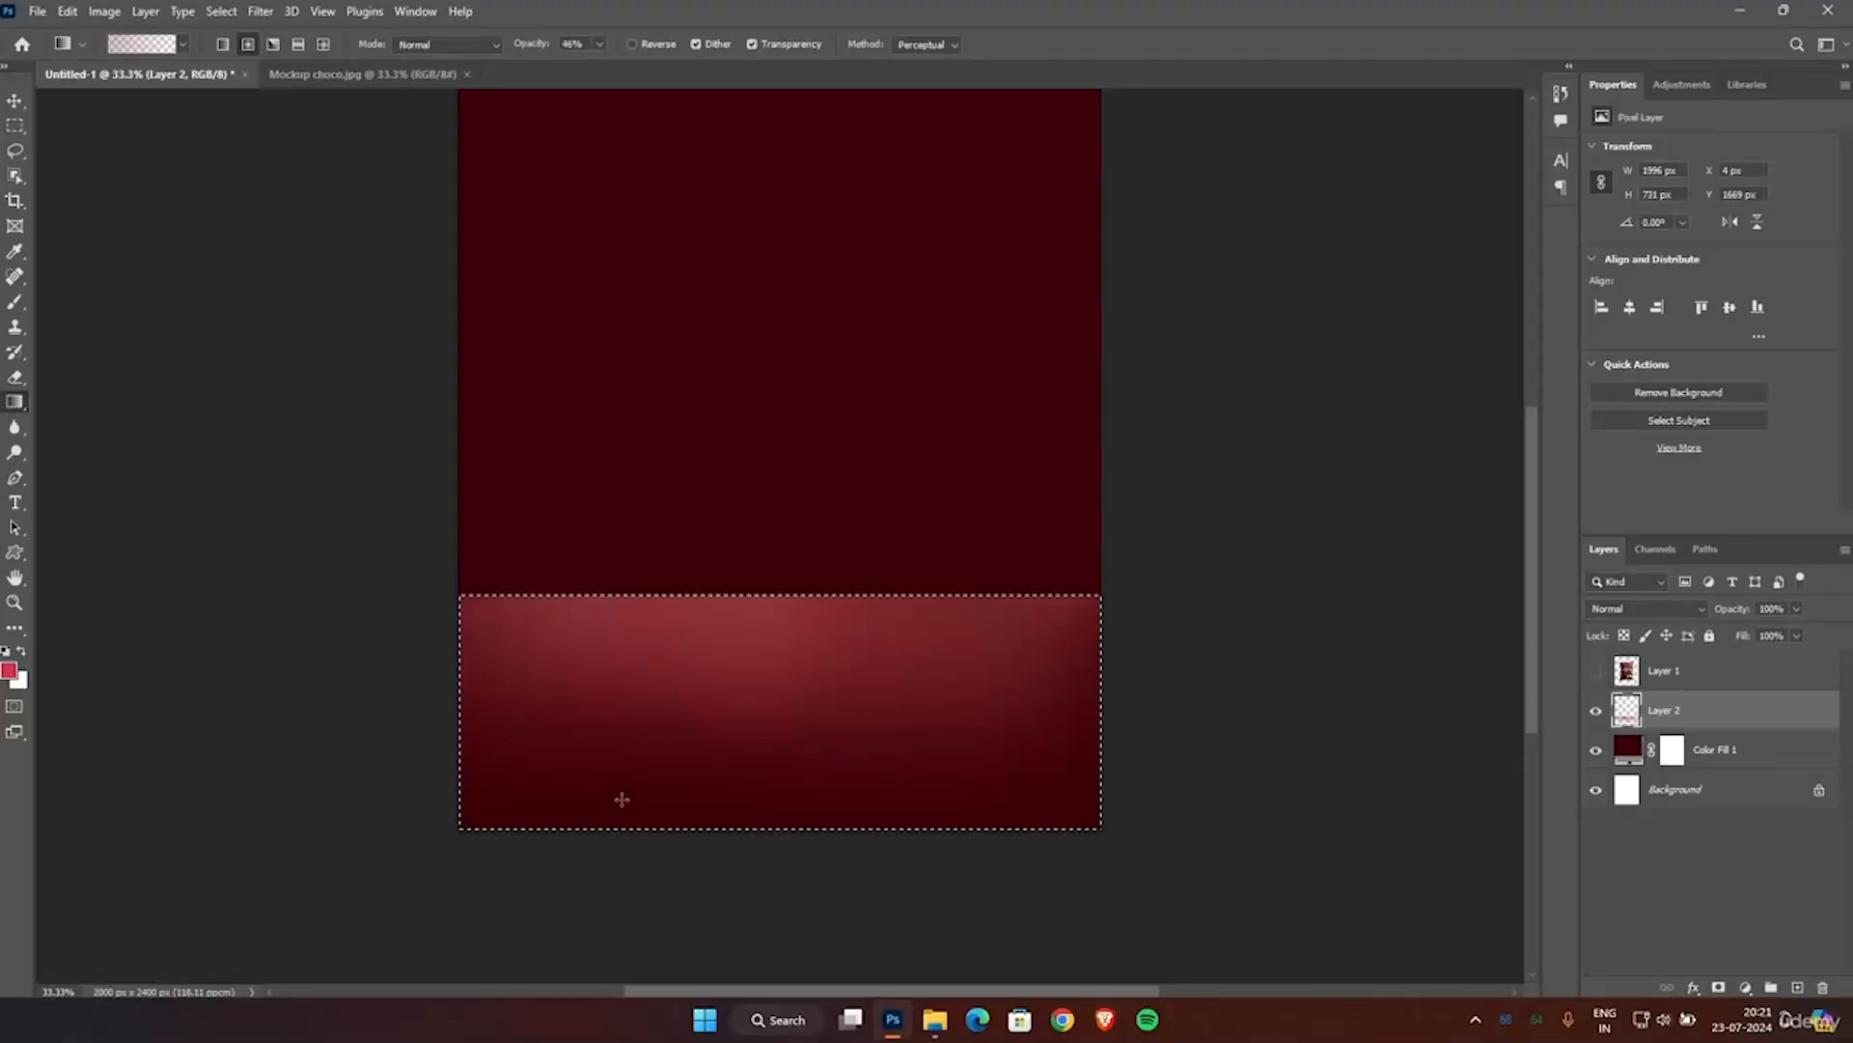
scroll(966, 652, "up", 1)
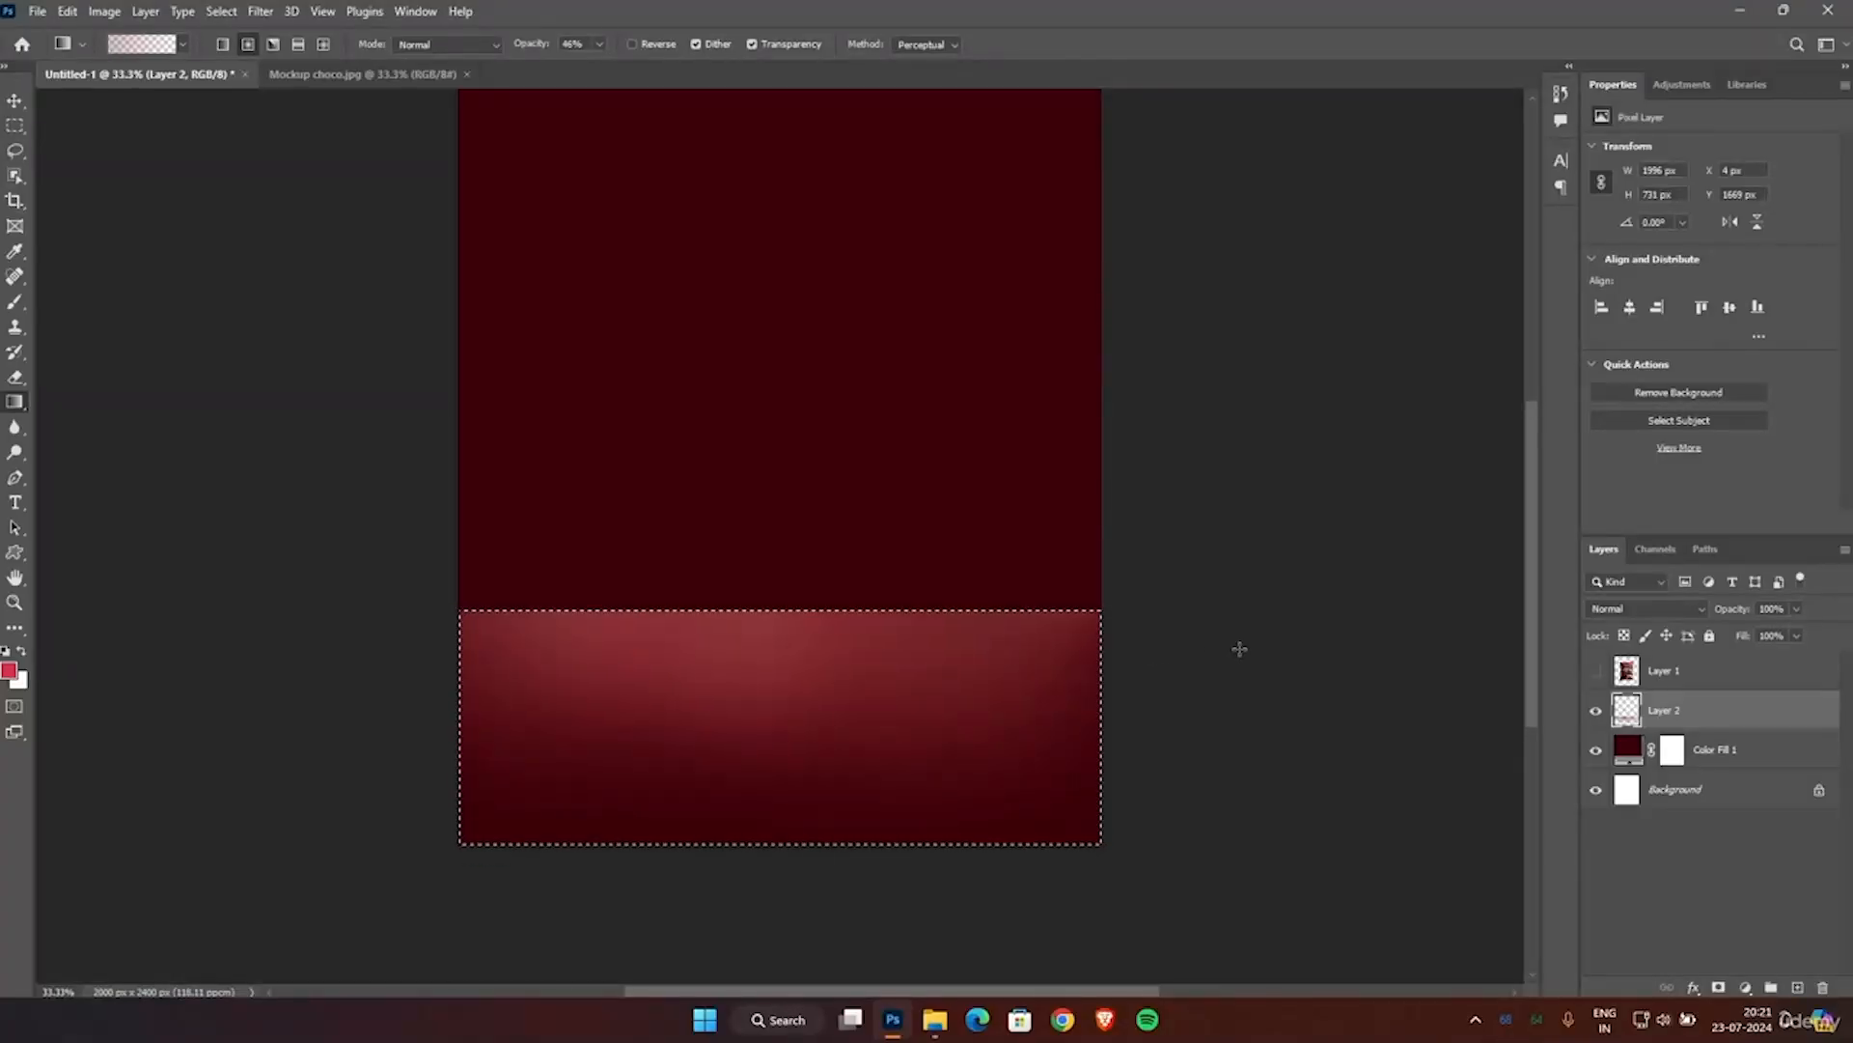
Make Layer 1 with the chocolate pouch visible again in front of the glowing floor.
scroll(1241, 644, "up", 2)
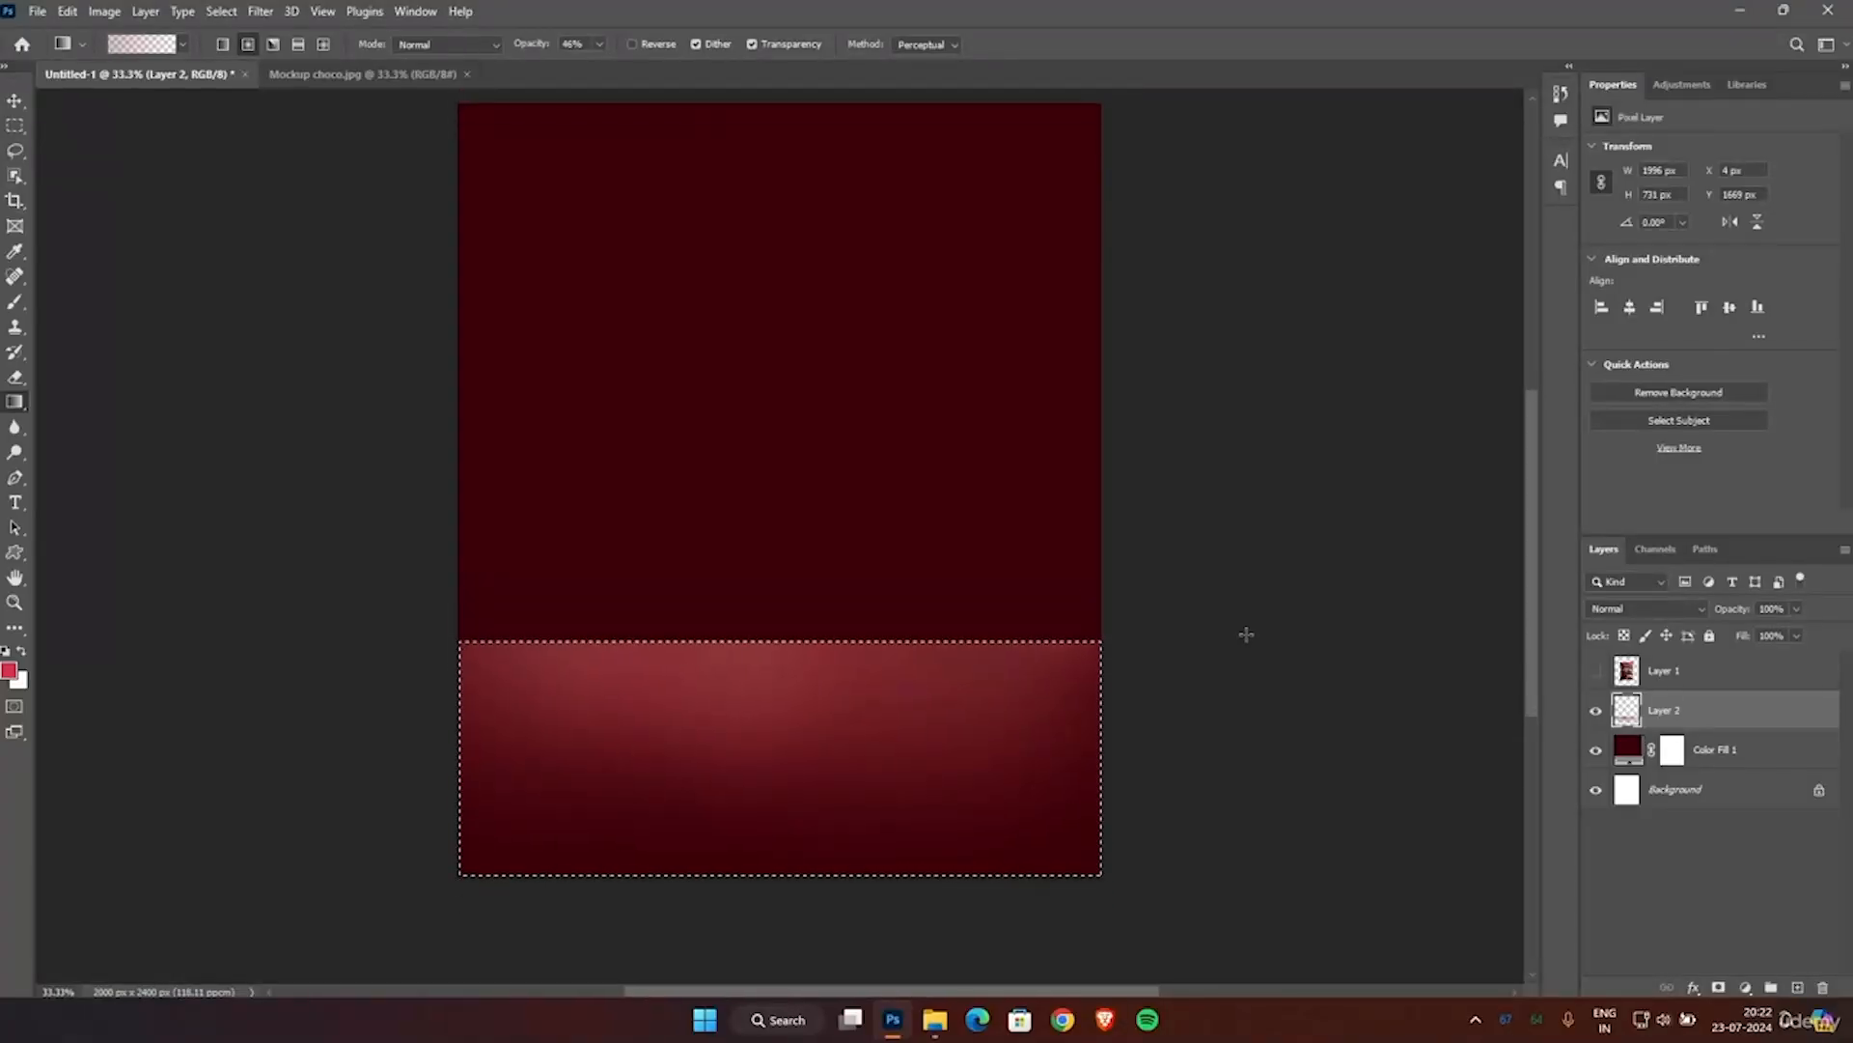
scroll(1246, 634, "up", 2)
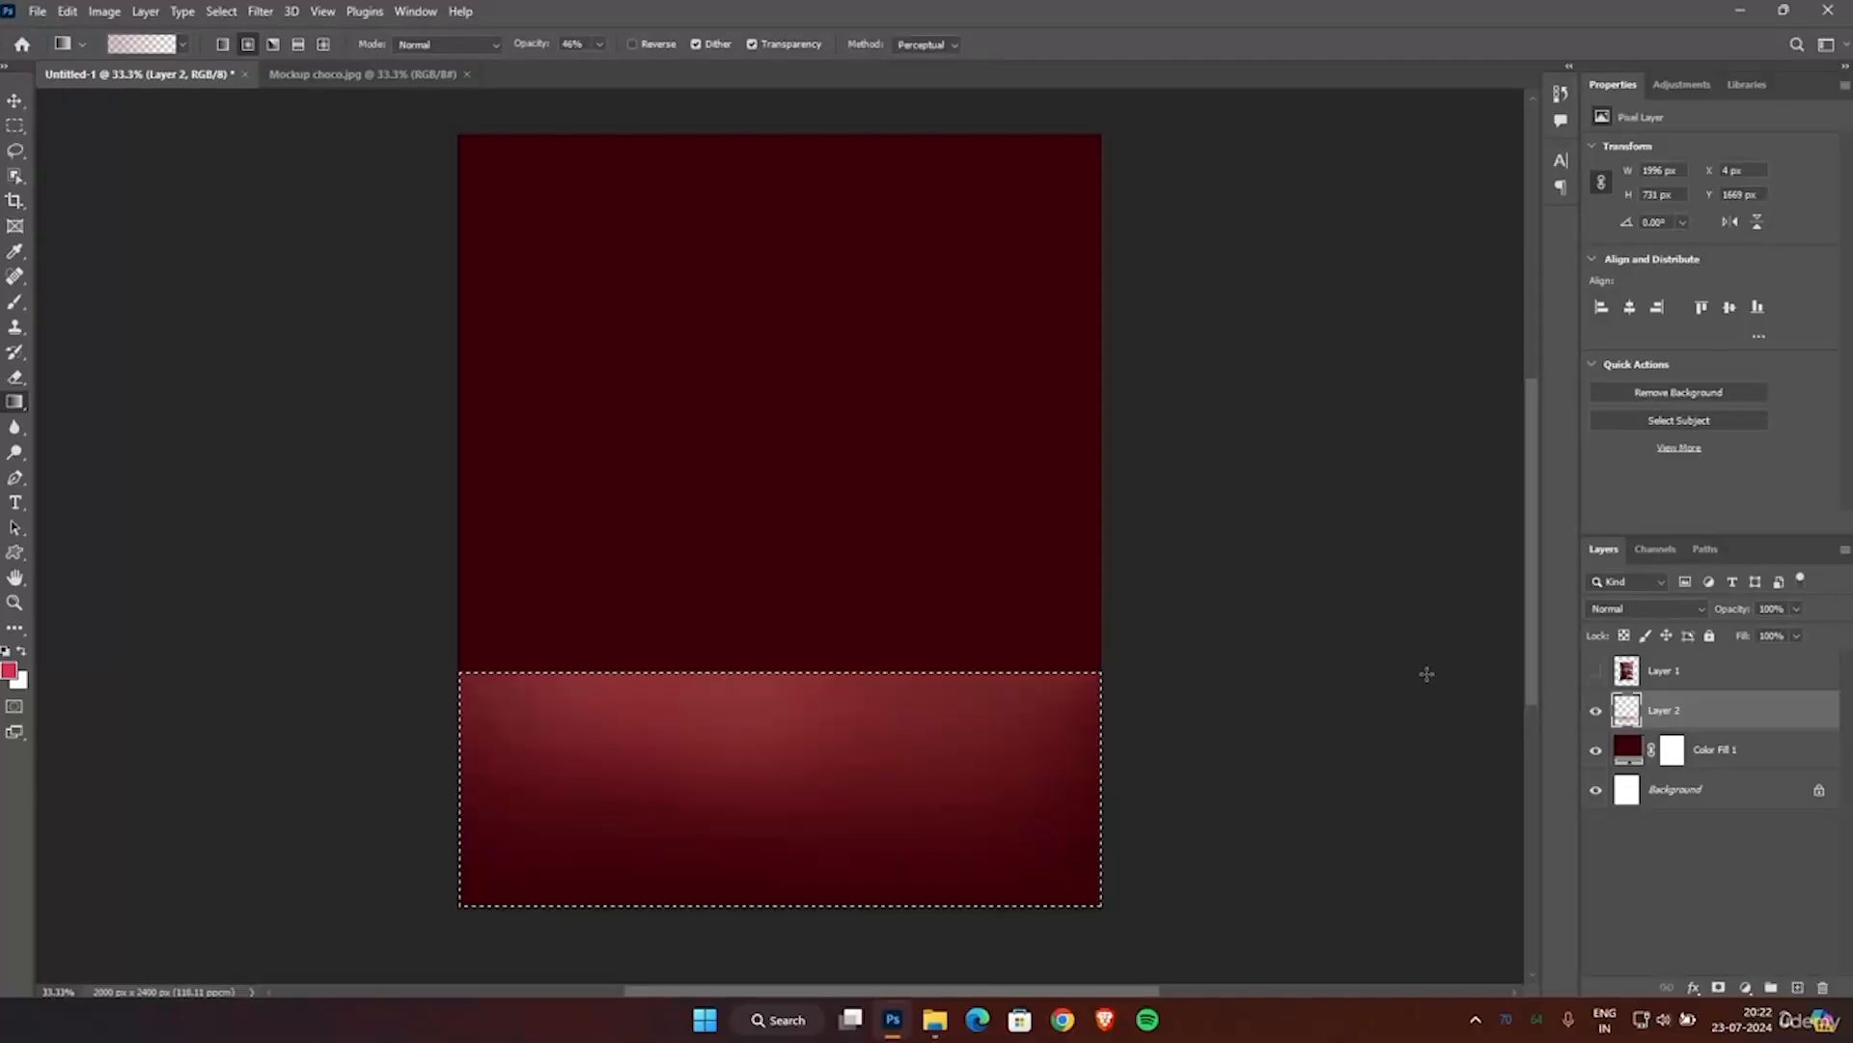
left_click(1595, 672)
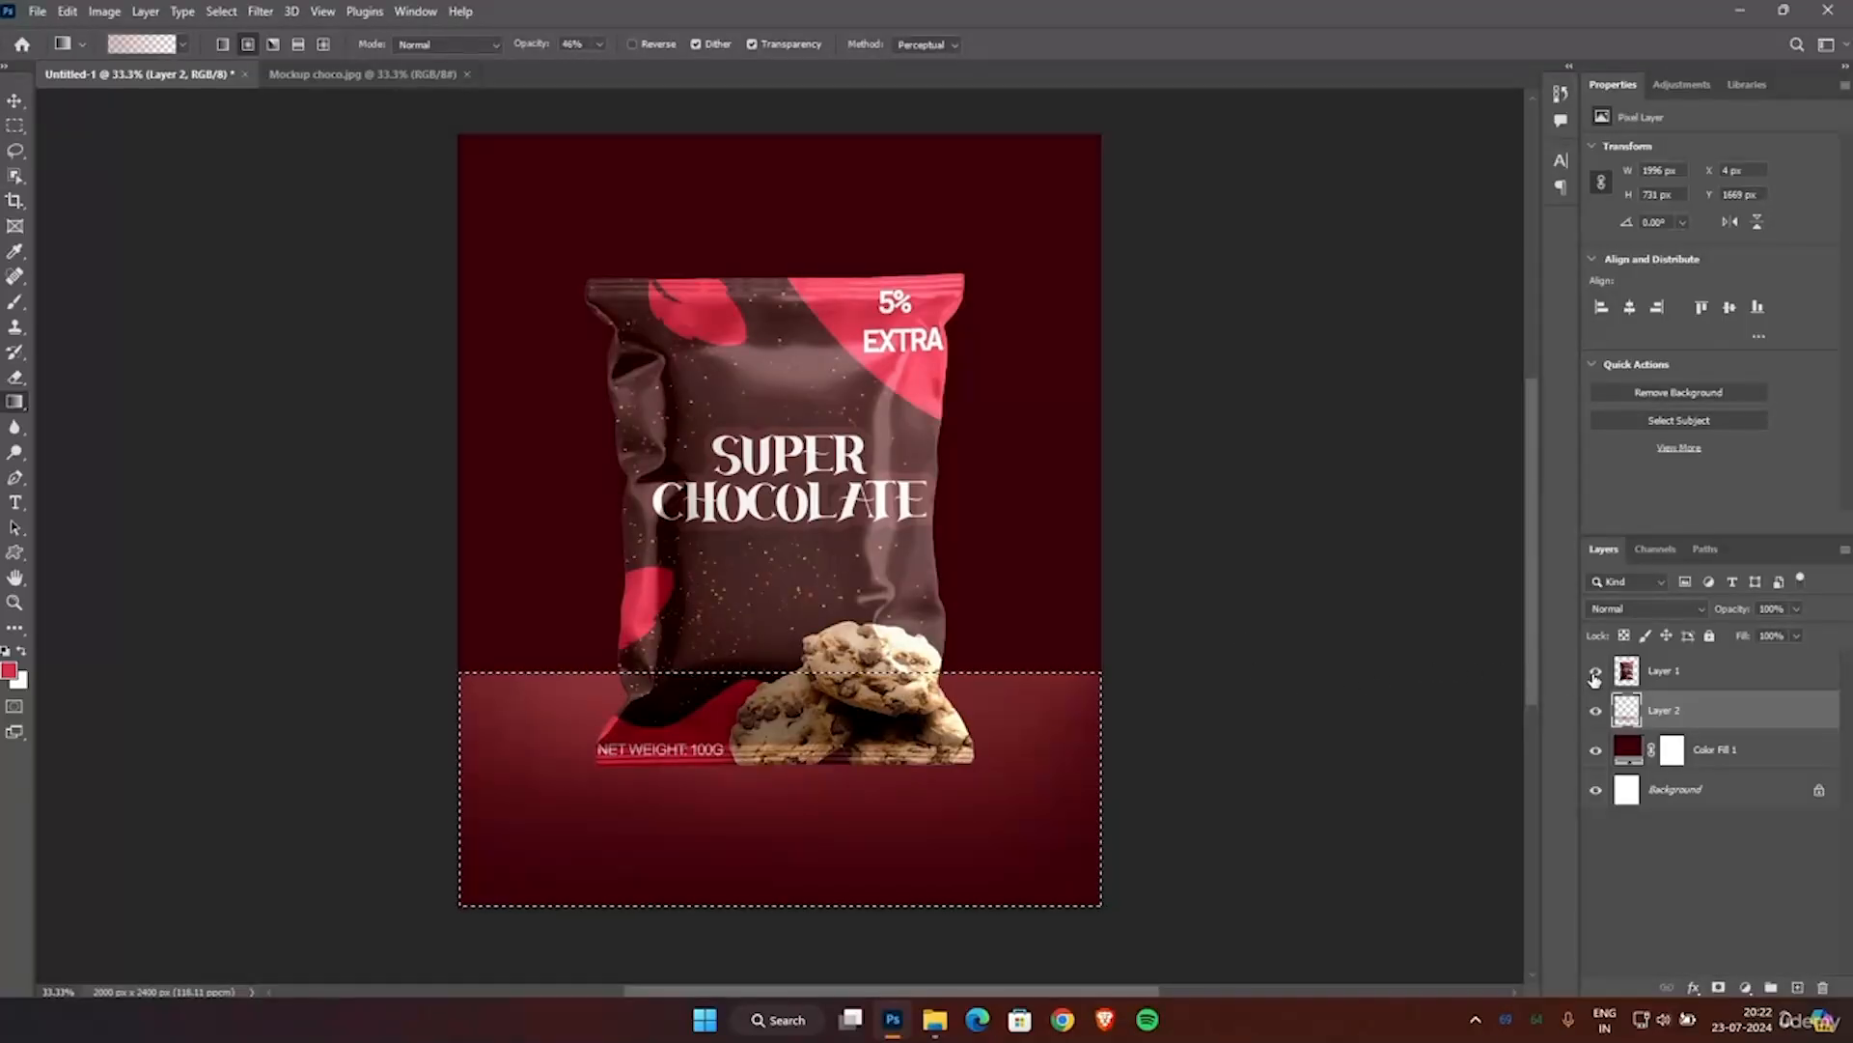
Add a layer mask to Layer 2 from the floor selection and draw a black radial gradient inward from the floor's right edge to fade it.
scroll(1193, 679, "down", 2)
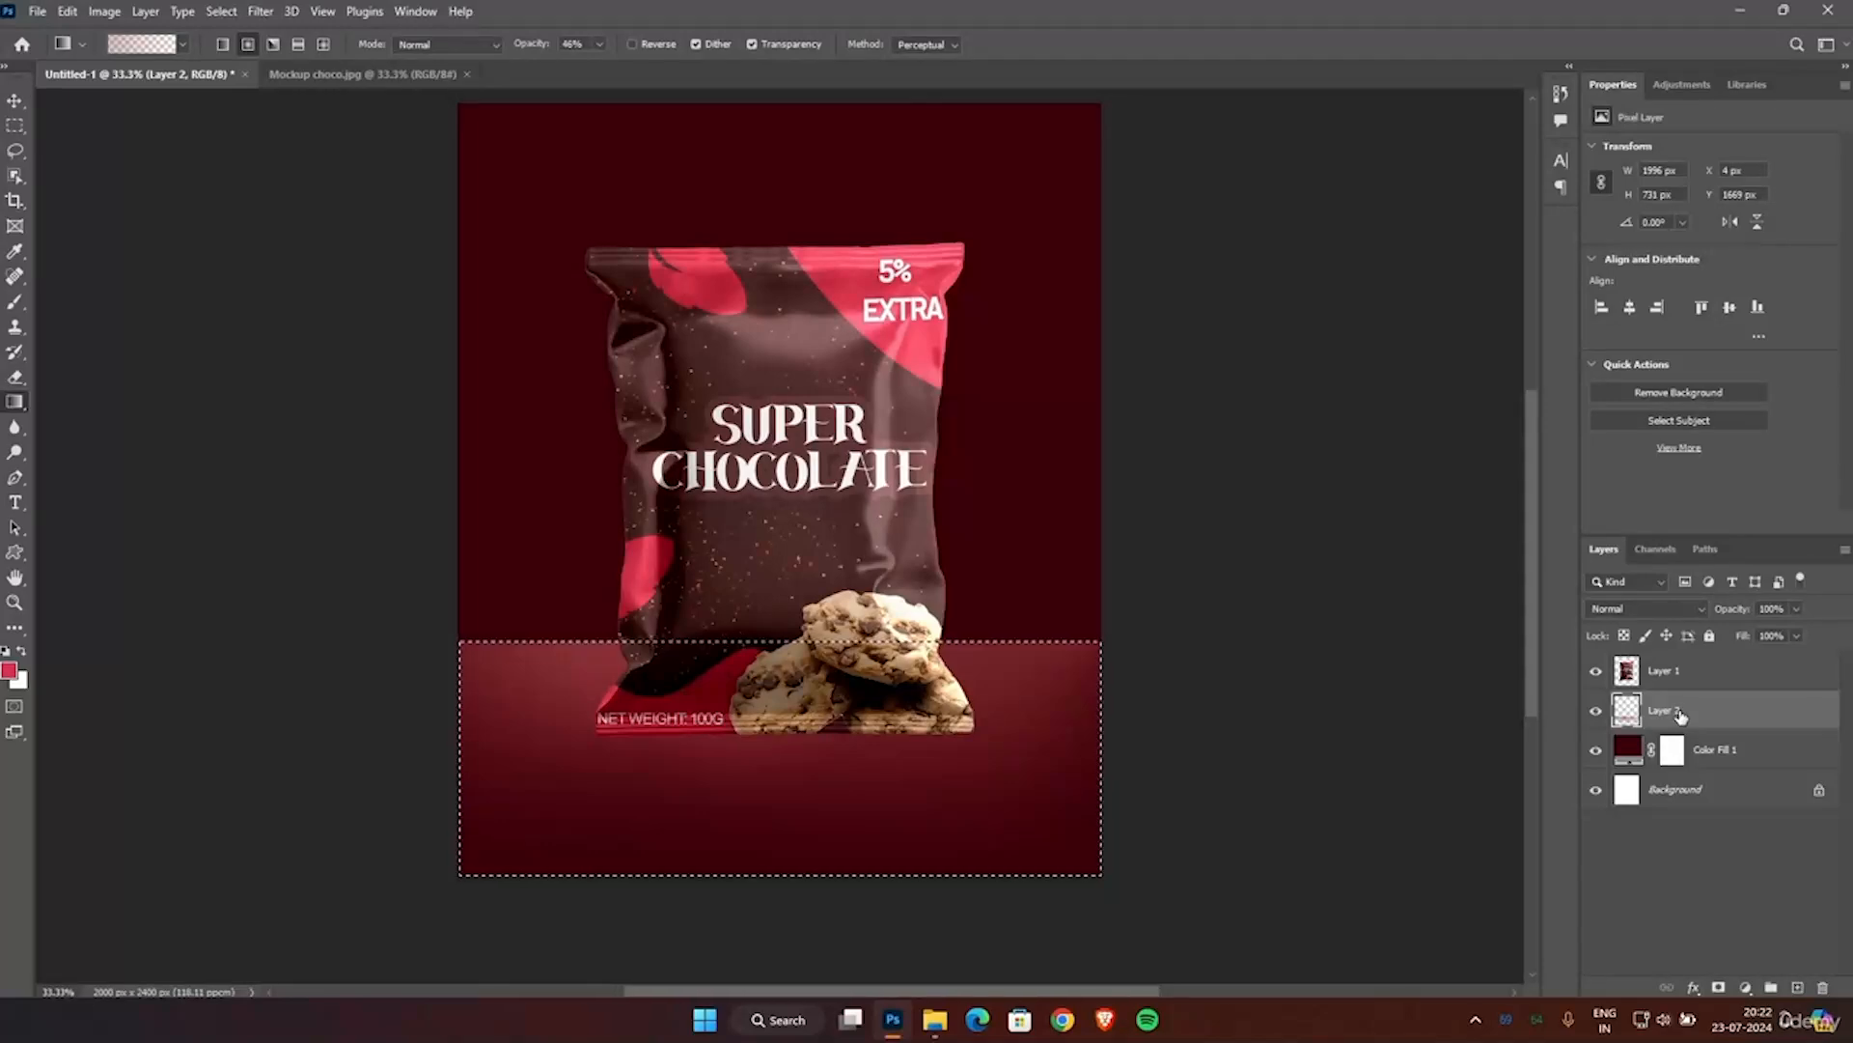
left_click(1720, 988)
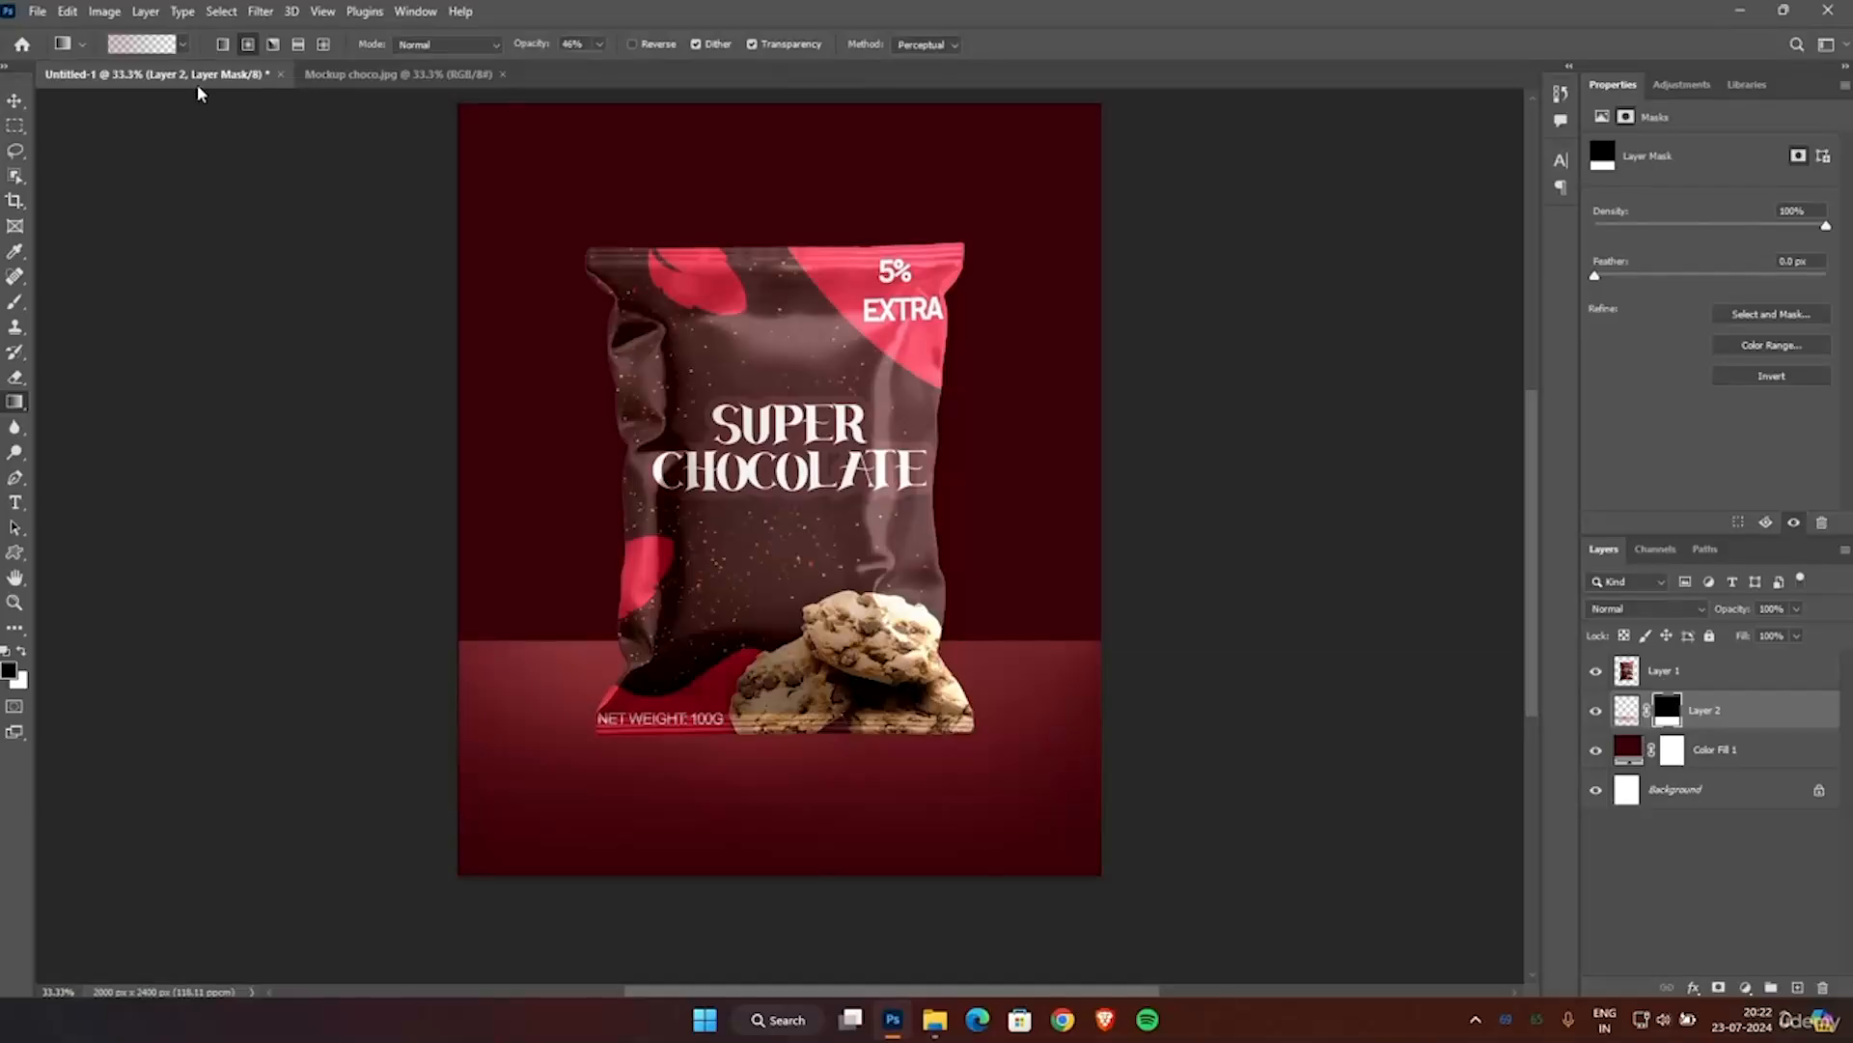
left_click(248, 44)
mouse_move(1097, 786)
left_mouse_down()
mouse_move(852, 542)
mouse_move(858, 559)
left_mouse_up()
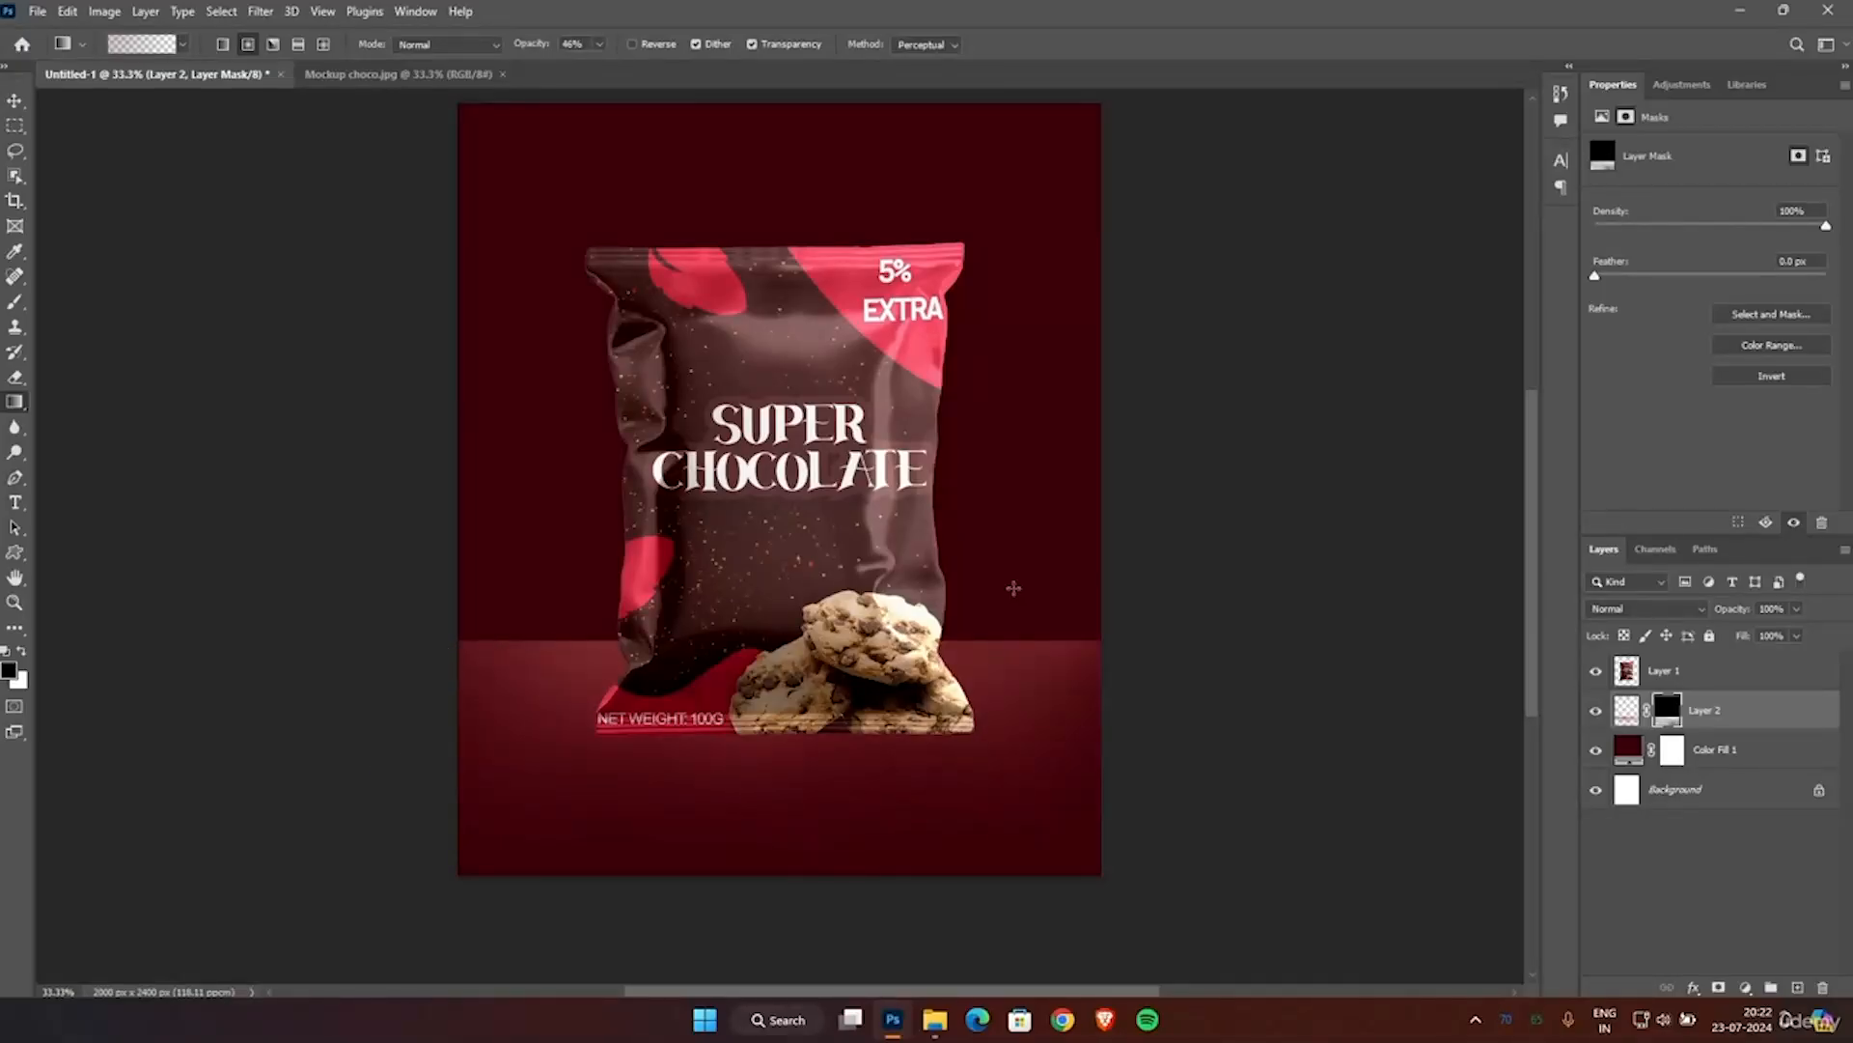
scroll(1199, 430, "up", 1)
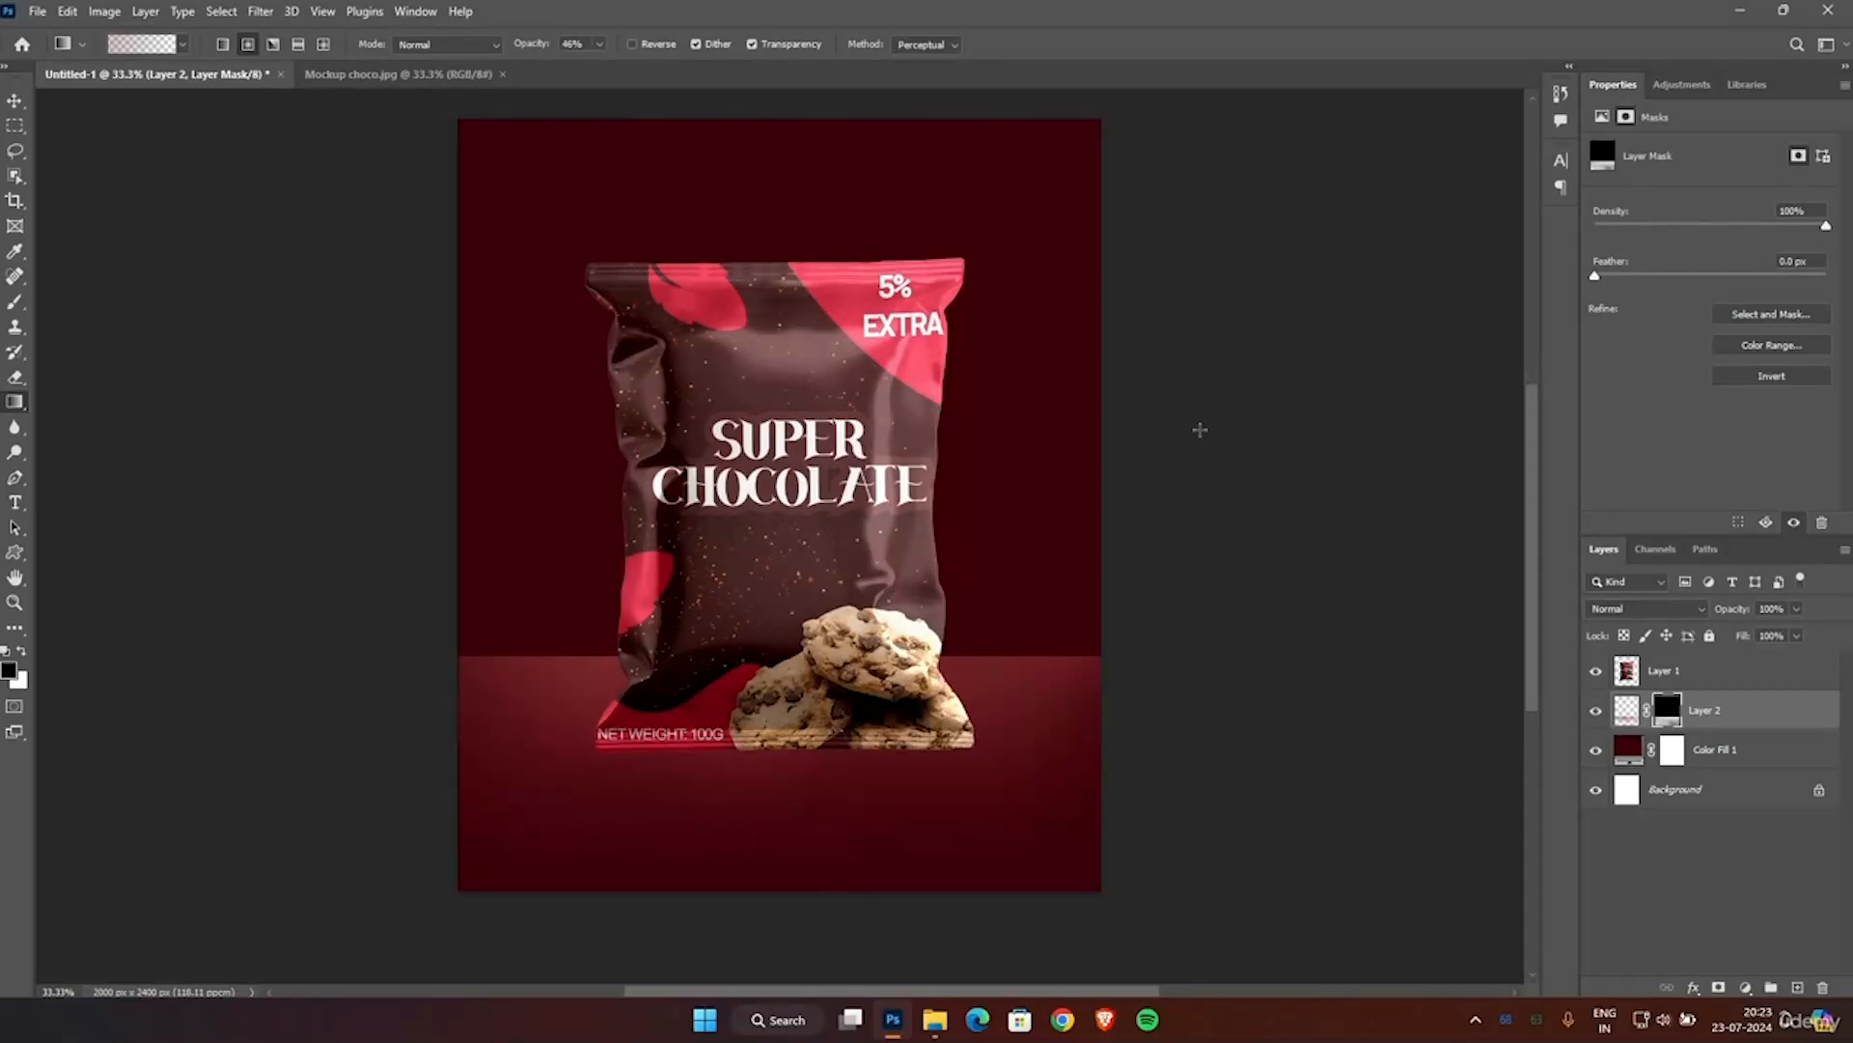
scroll(1200, 429, "up", 5)
scroll(1200, 429, "down", 6)
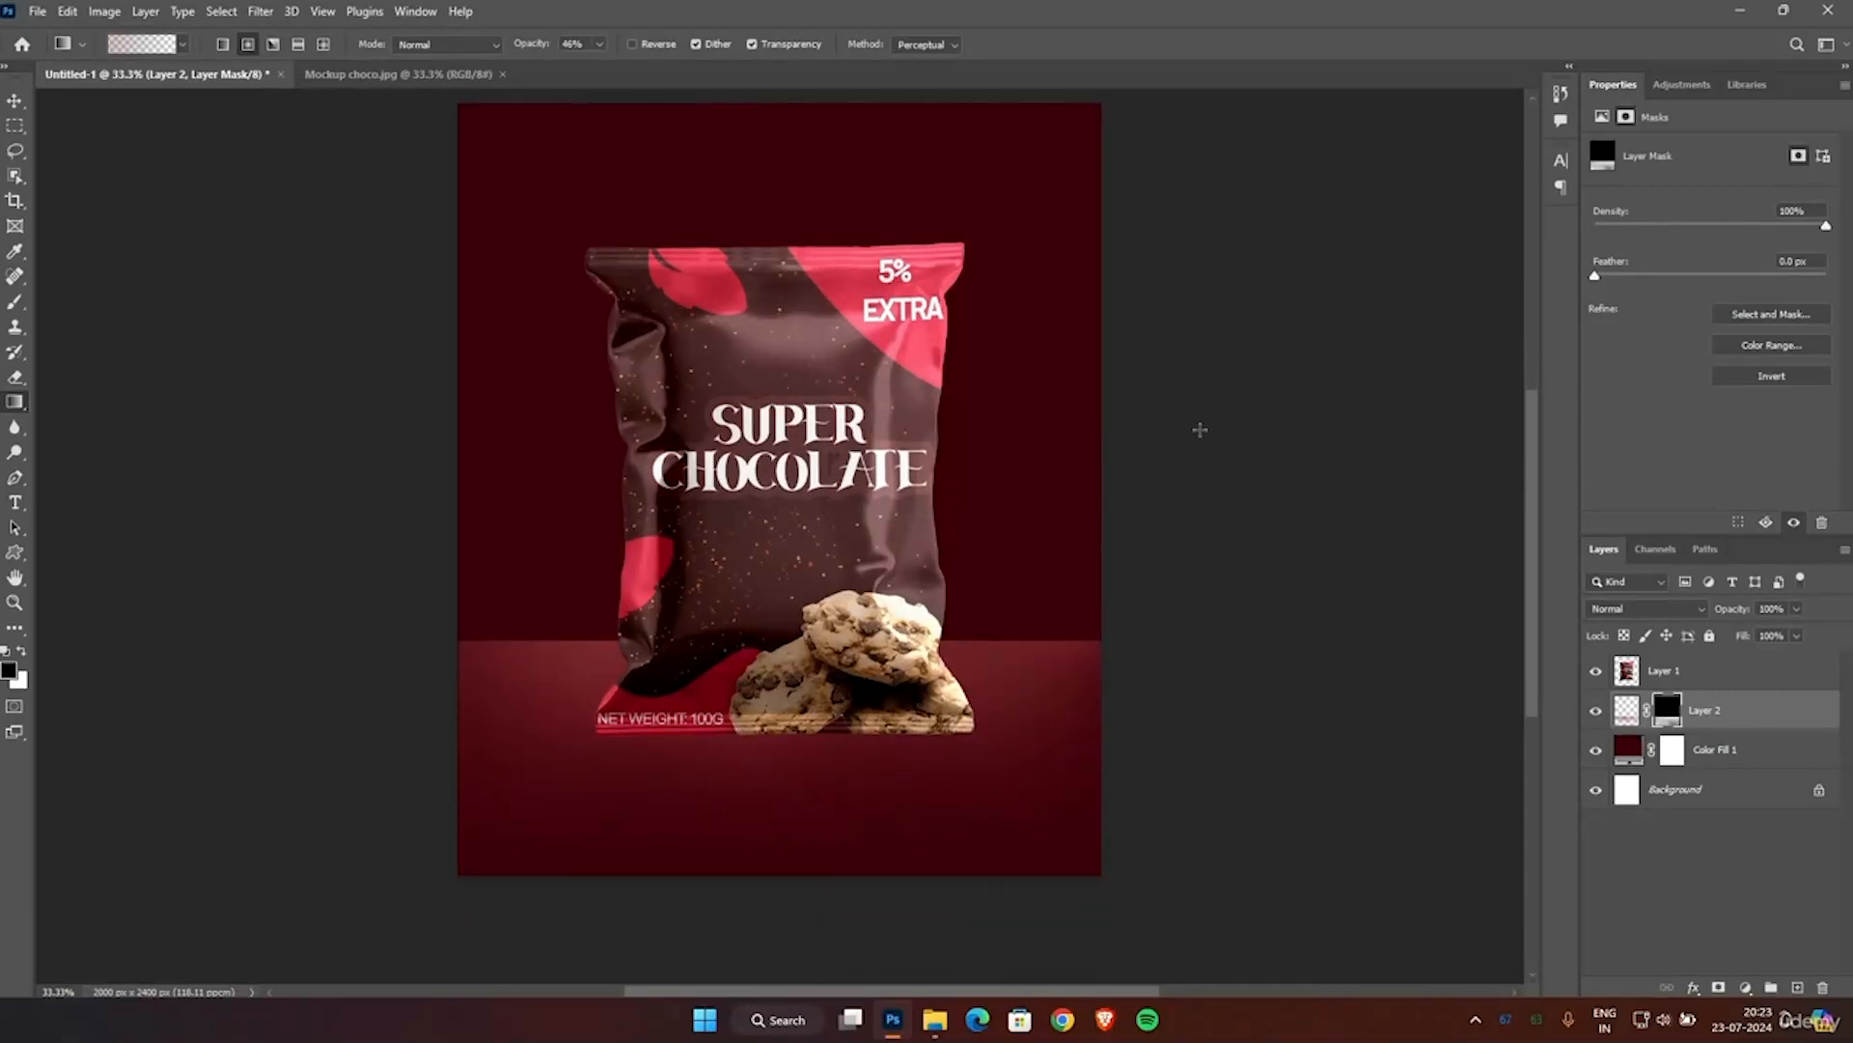
scroll(1200, 430, "up", 2)
scroll(1200, 429, "up", 1)
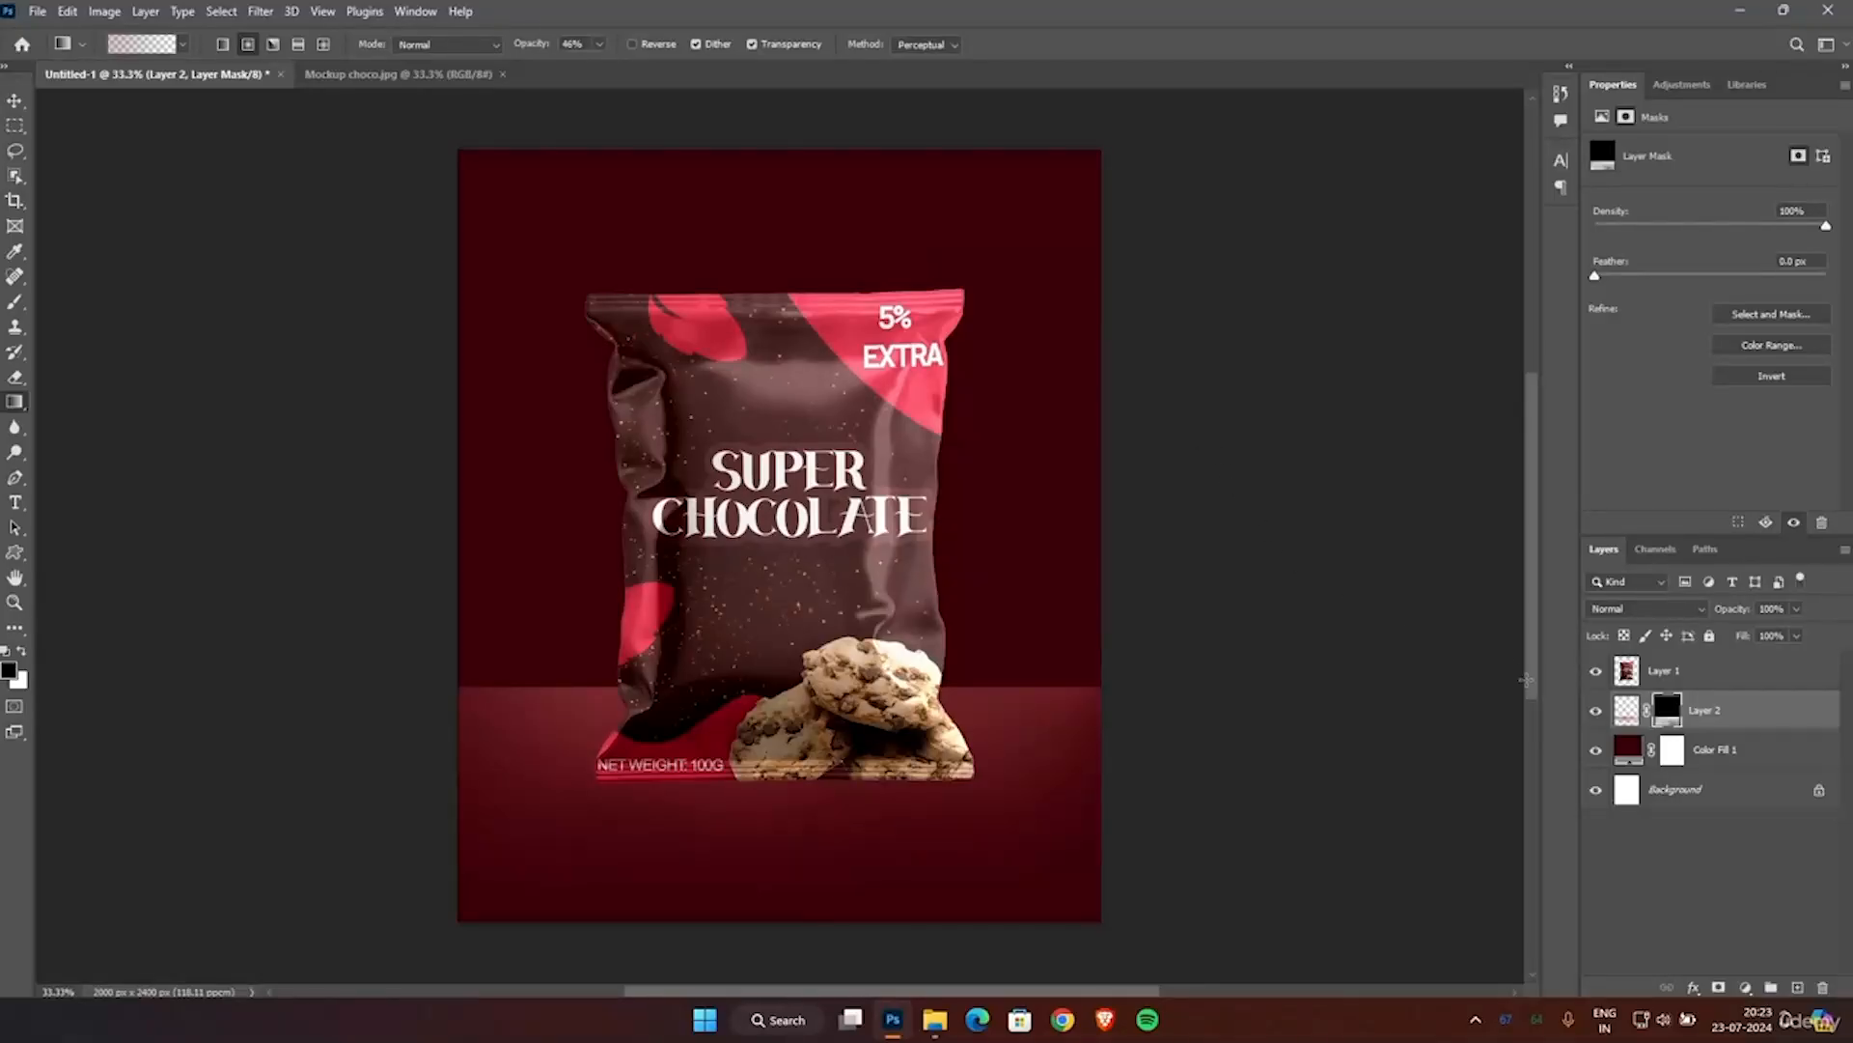
Apply a Gaussian Blur to the pixels of Layer 2 to soften the floor's upper edge.
left_click(1620, 714)
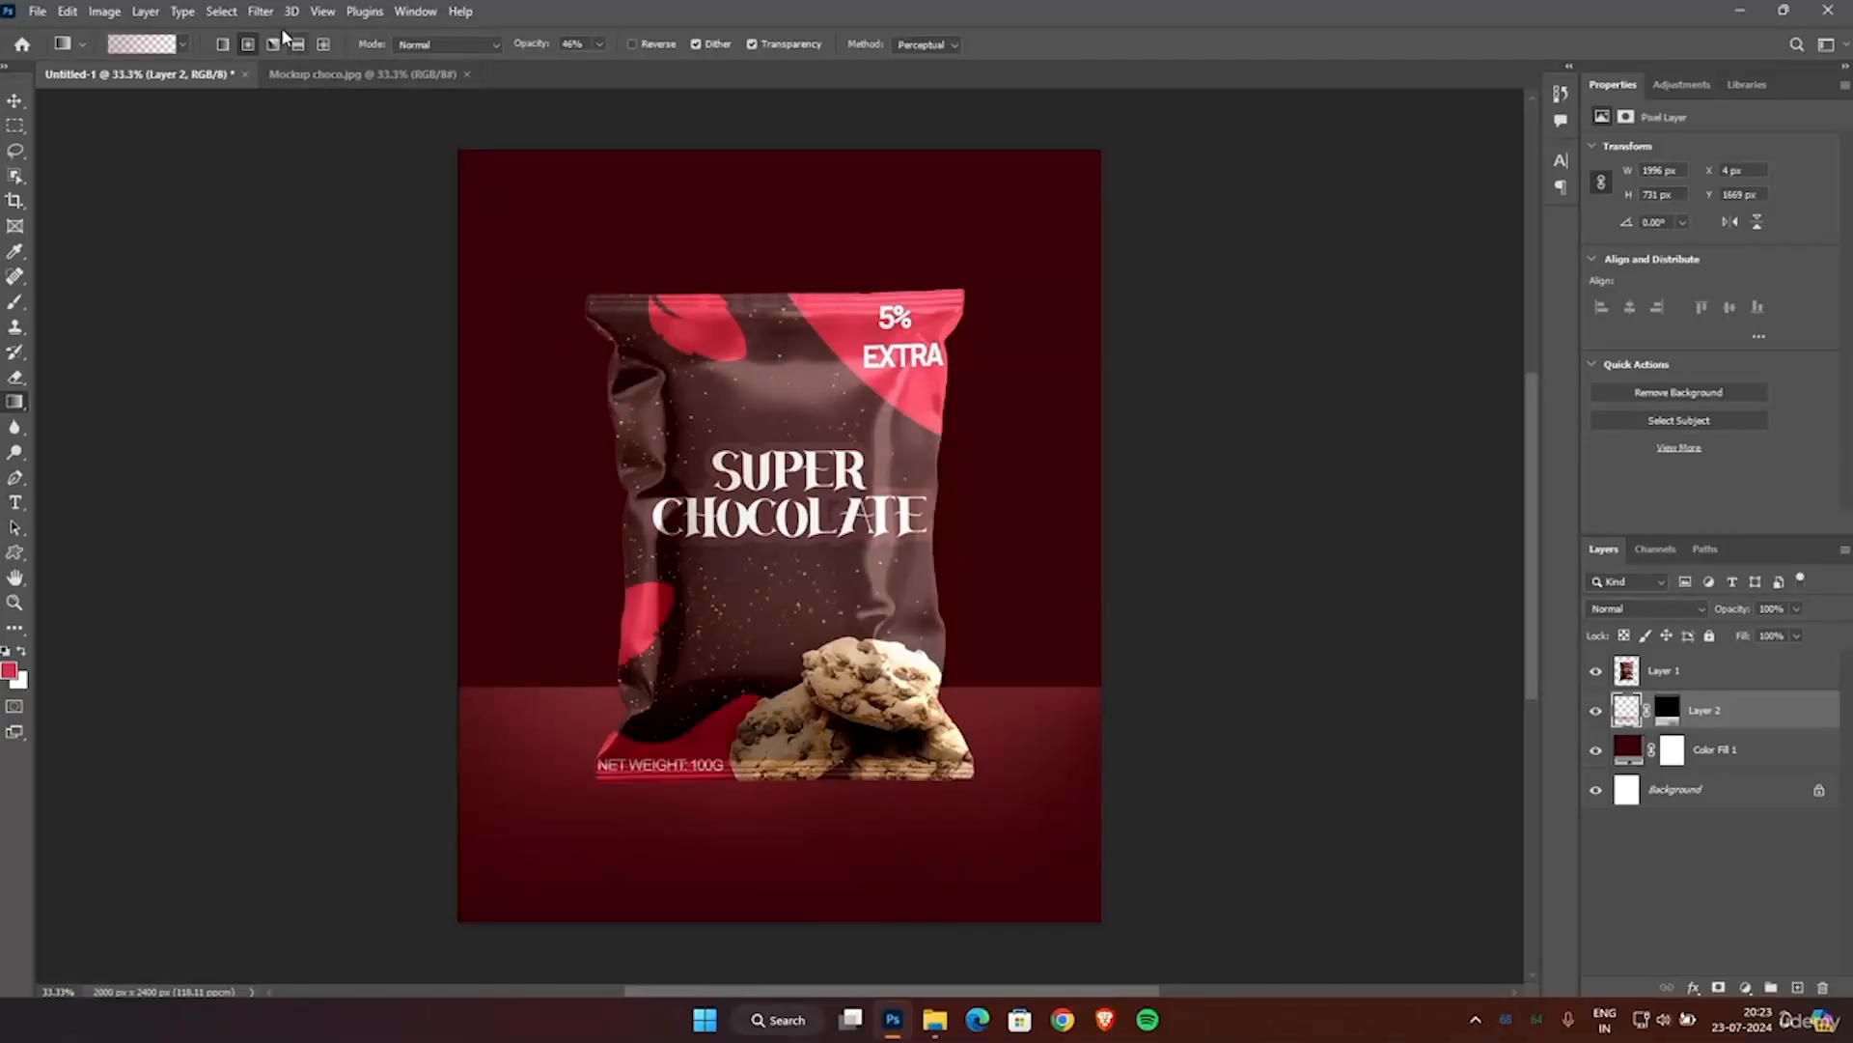
left_click(260, 13)
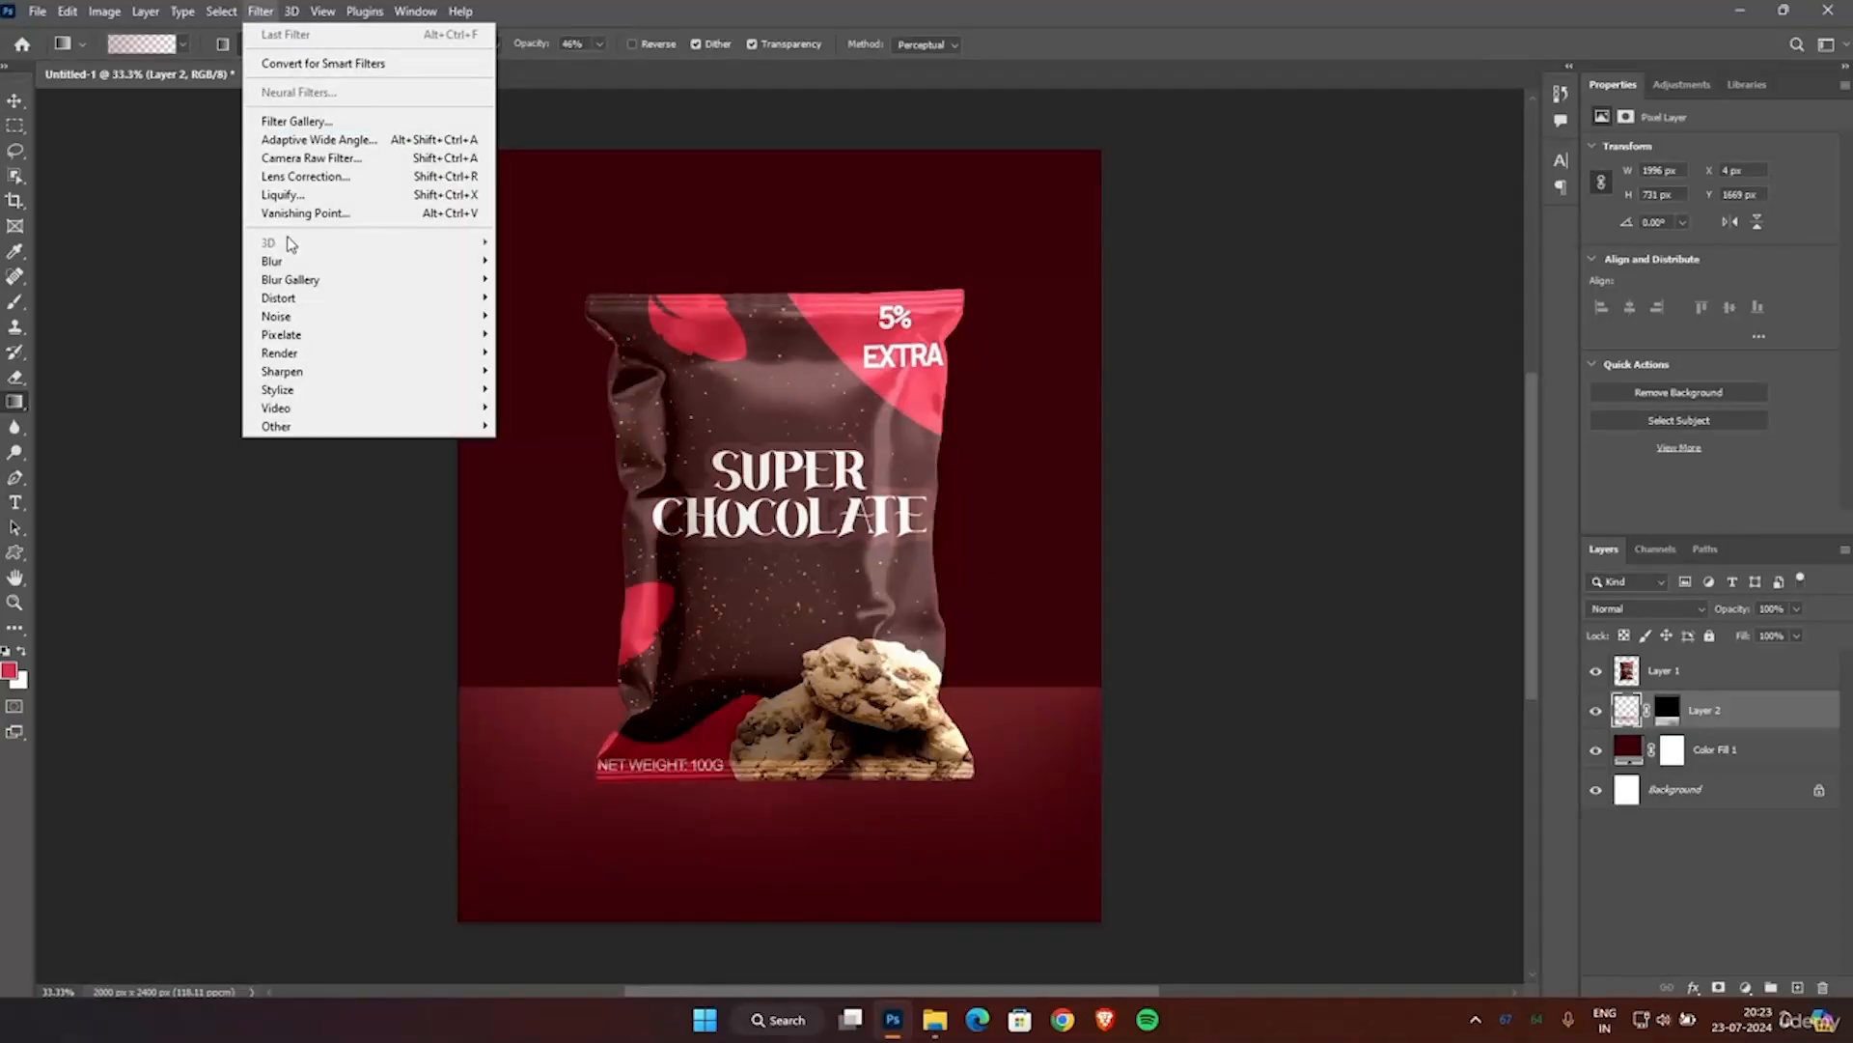
mouse_move(388, 263)
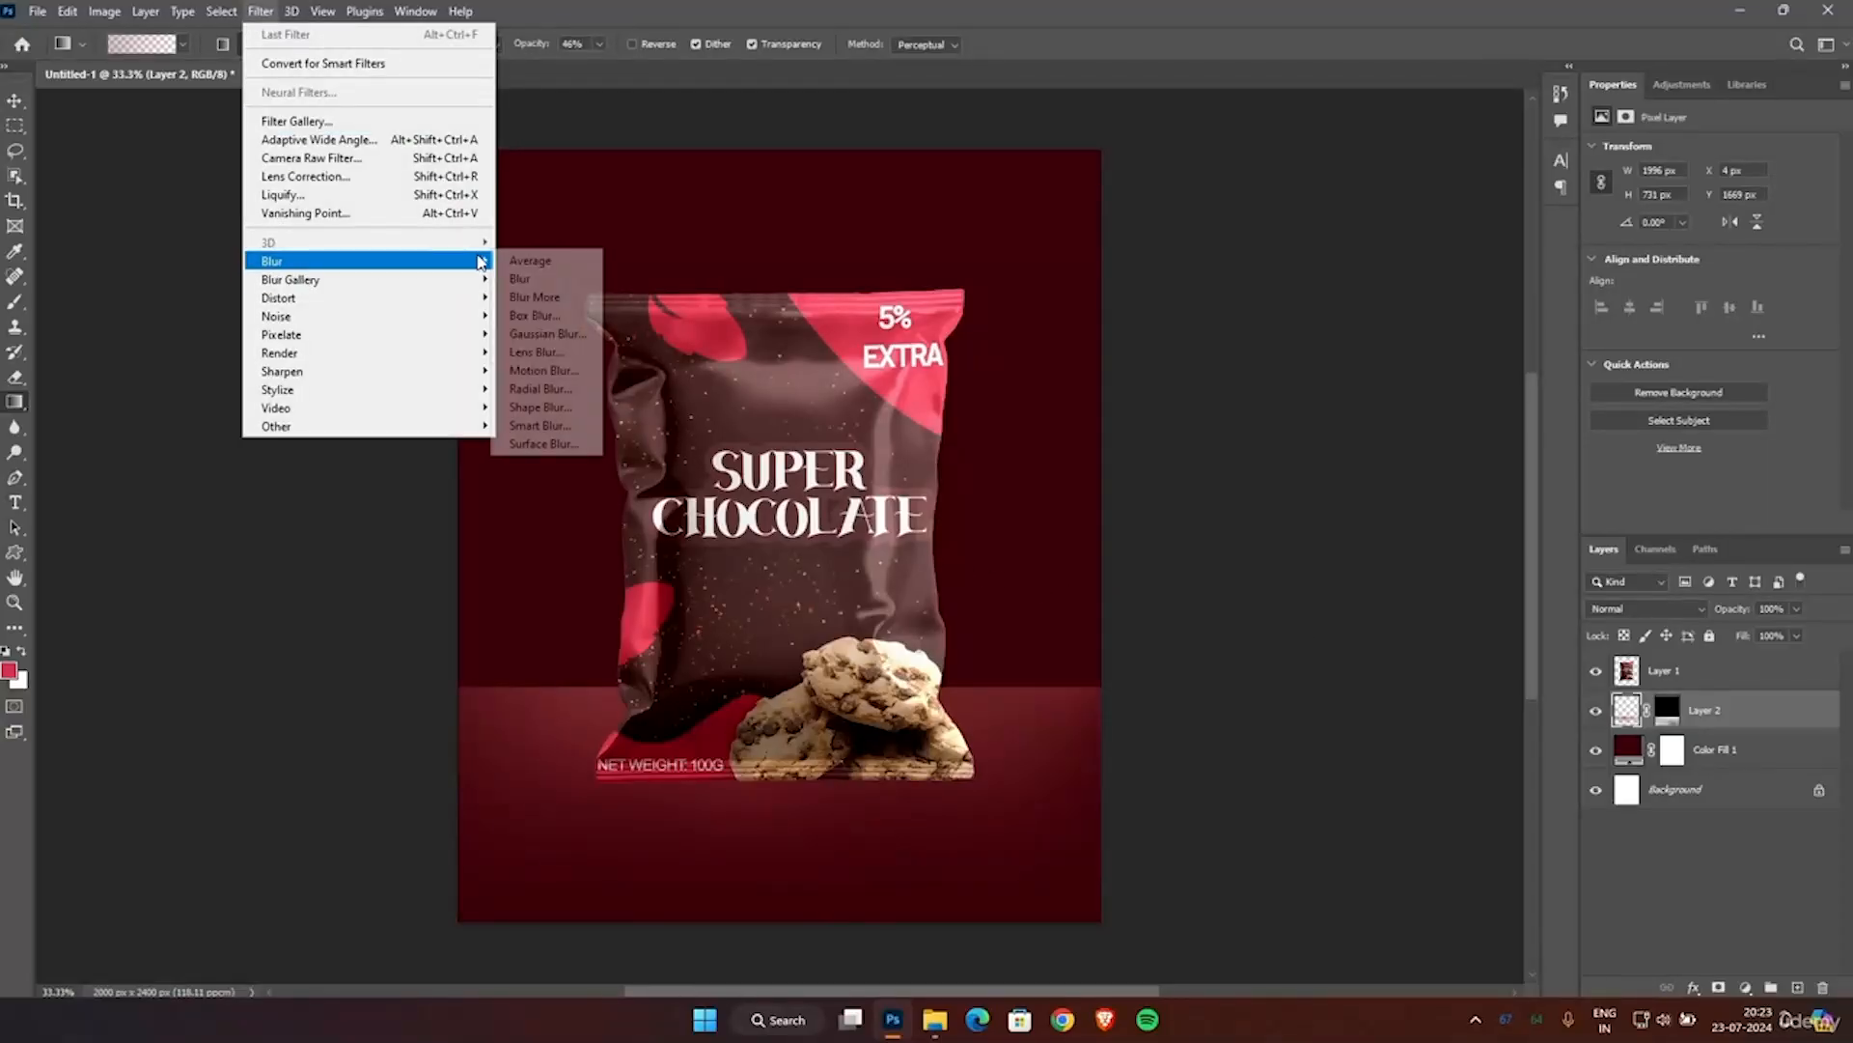
left_click(540, 333)
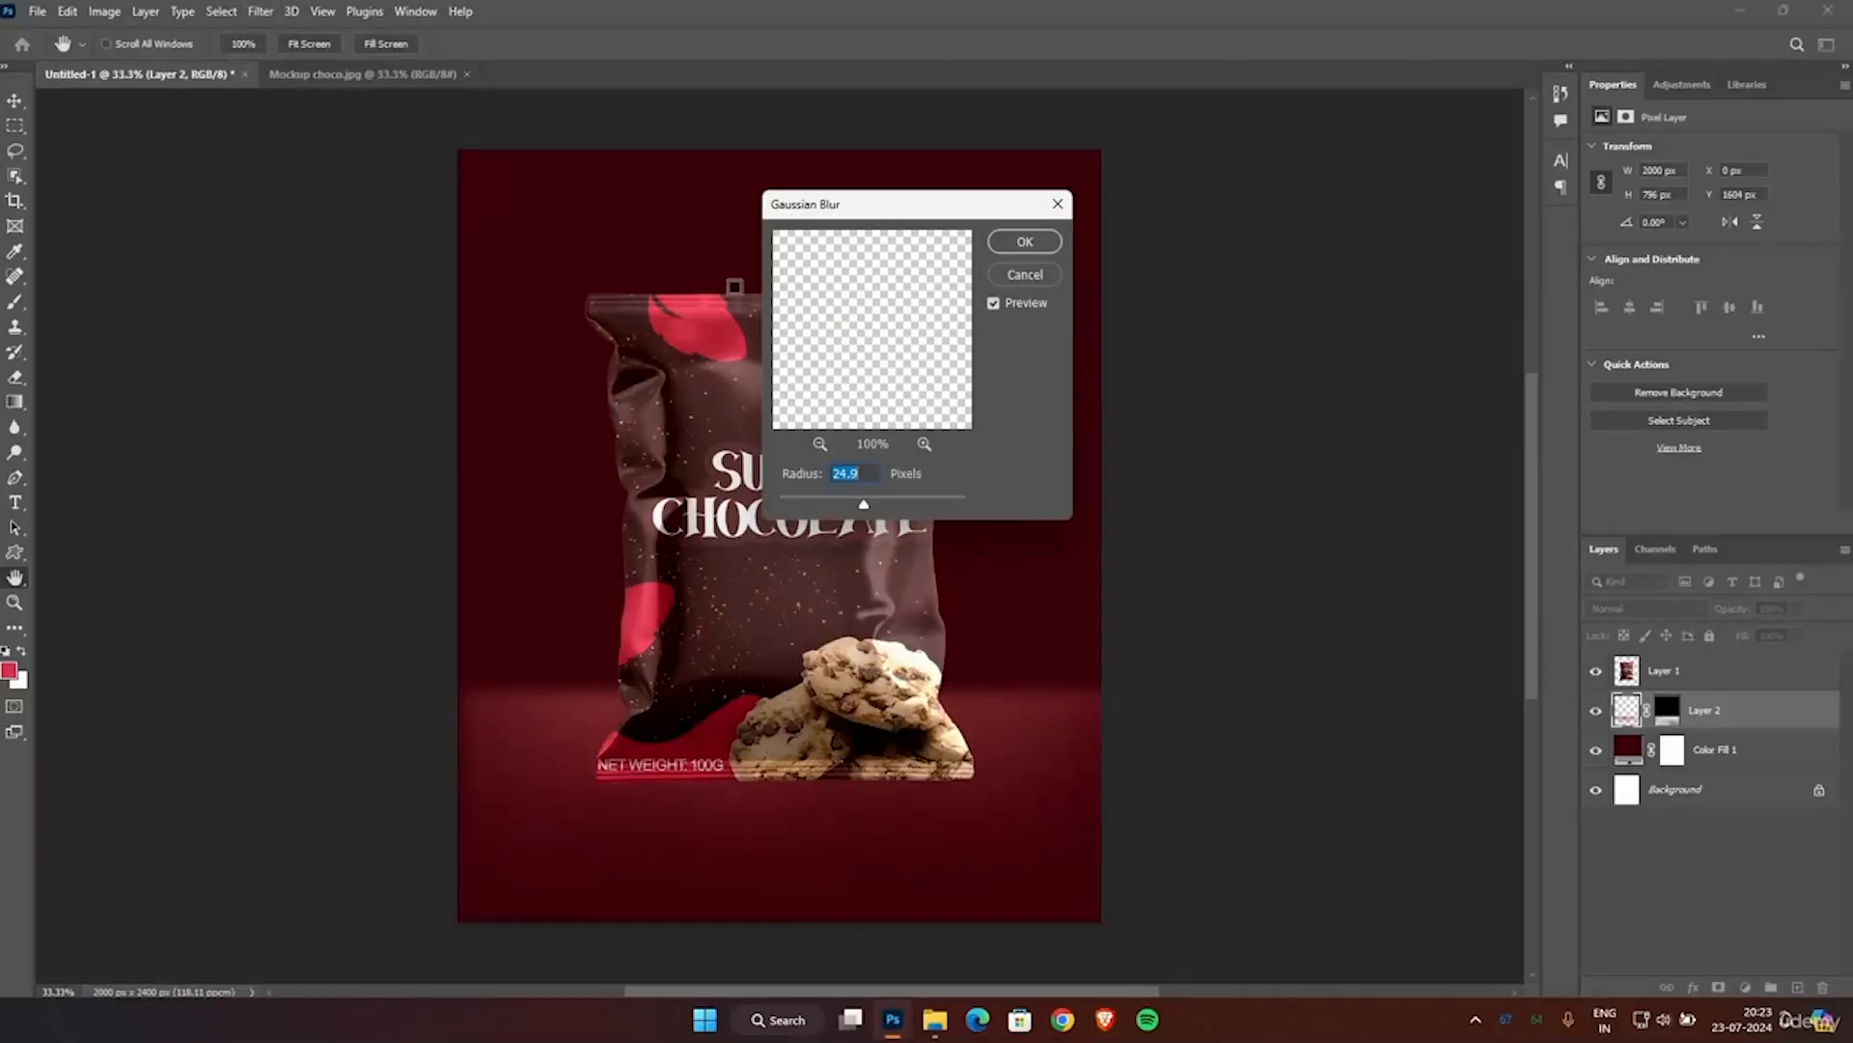
left_click_drag(864, 509, 867, 510)
left_click(1023, 243)
key("g")
scroll(1020, 248, "down", 1)
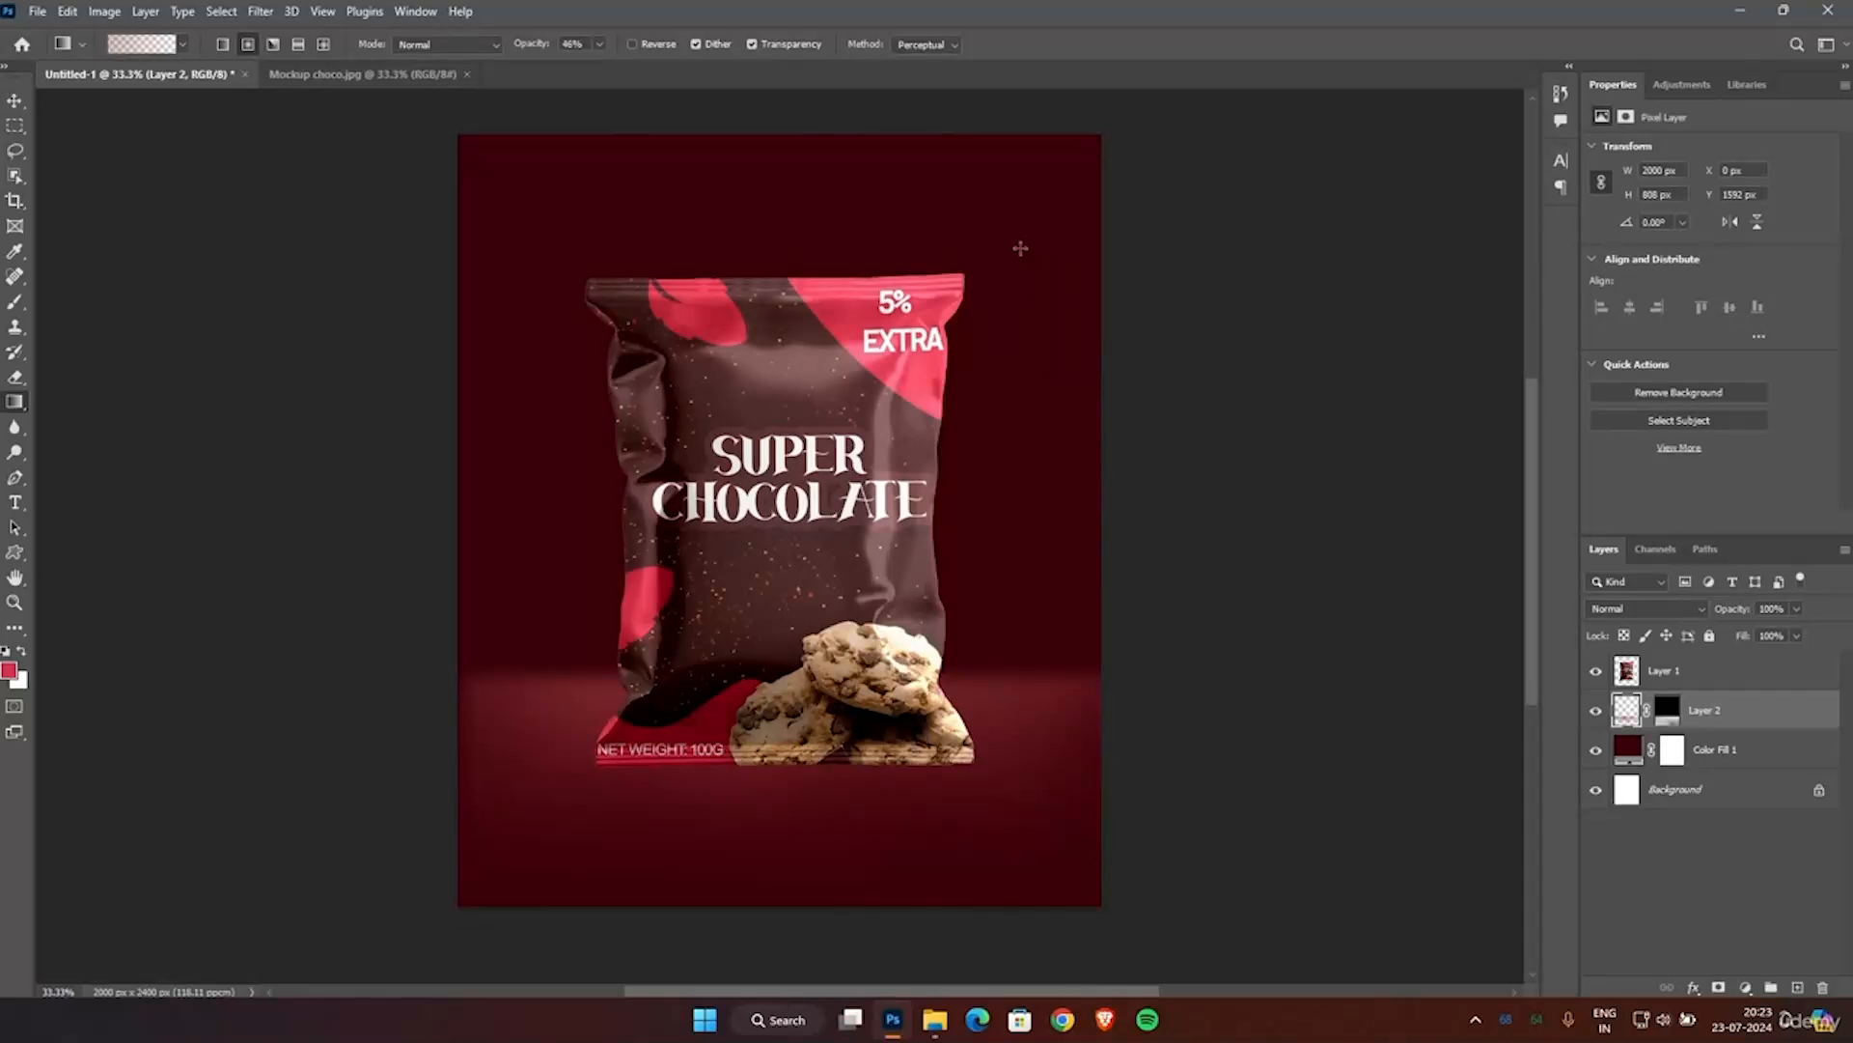
Switch to the Move tool, select the pouch on the canvas and clear the layer selection.
left_click(14, 99)
left_click(761, 437)
left_click(760, 437)
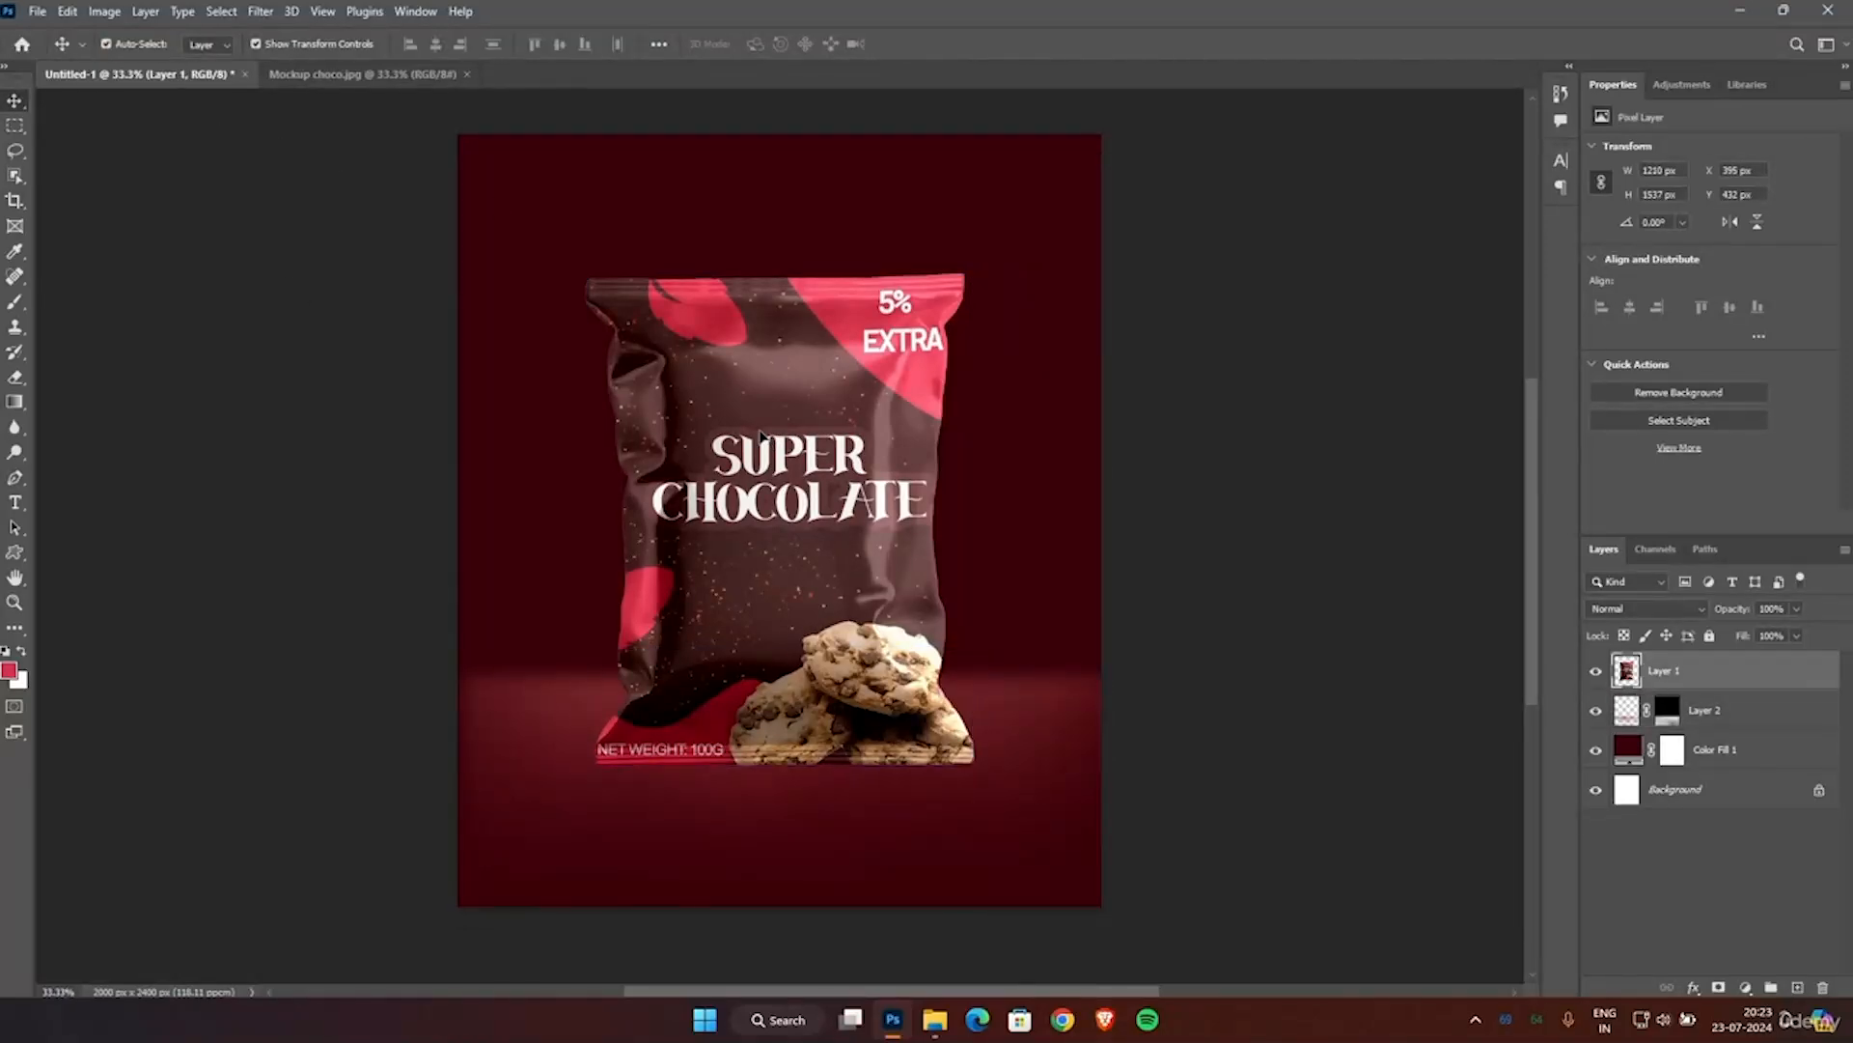
left_click_drag(761, 437, 762, 437)
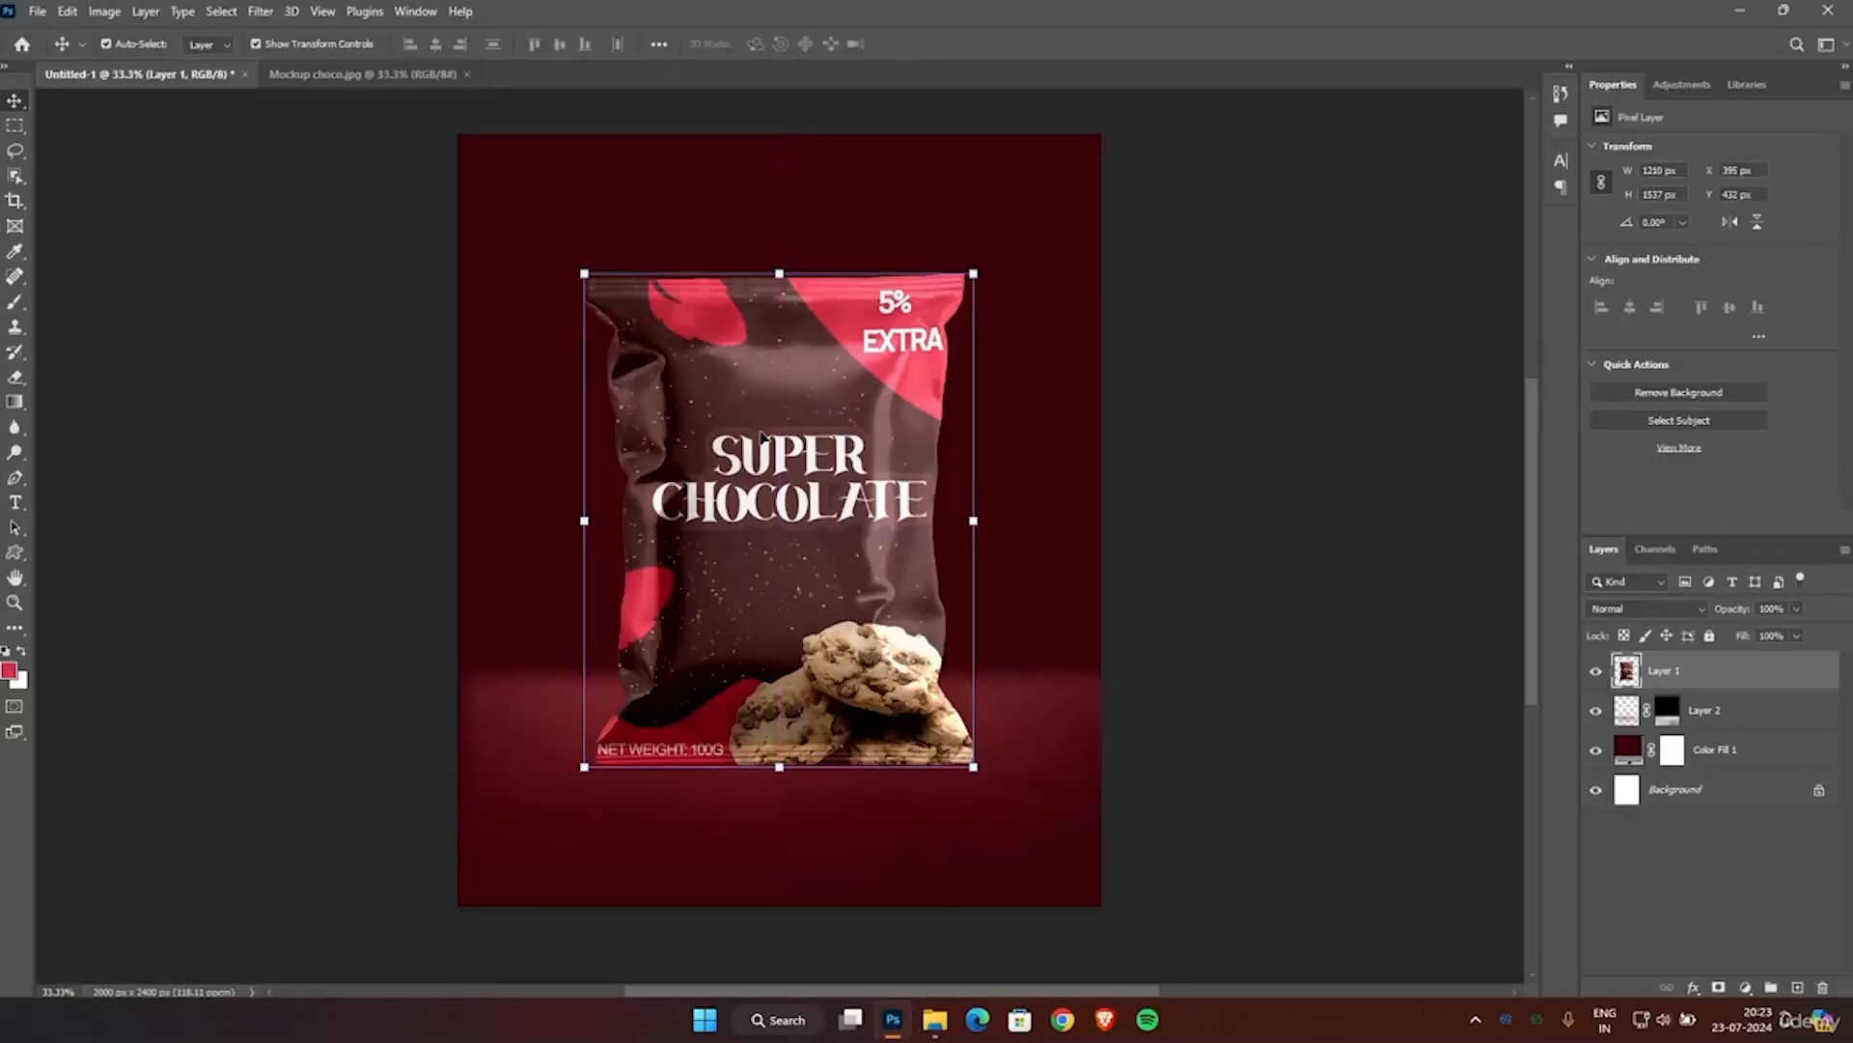
left_click(1144, 449)
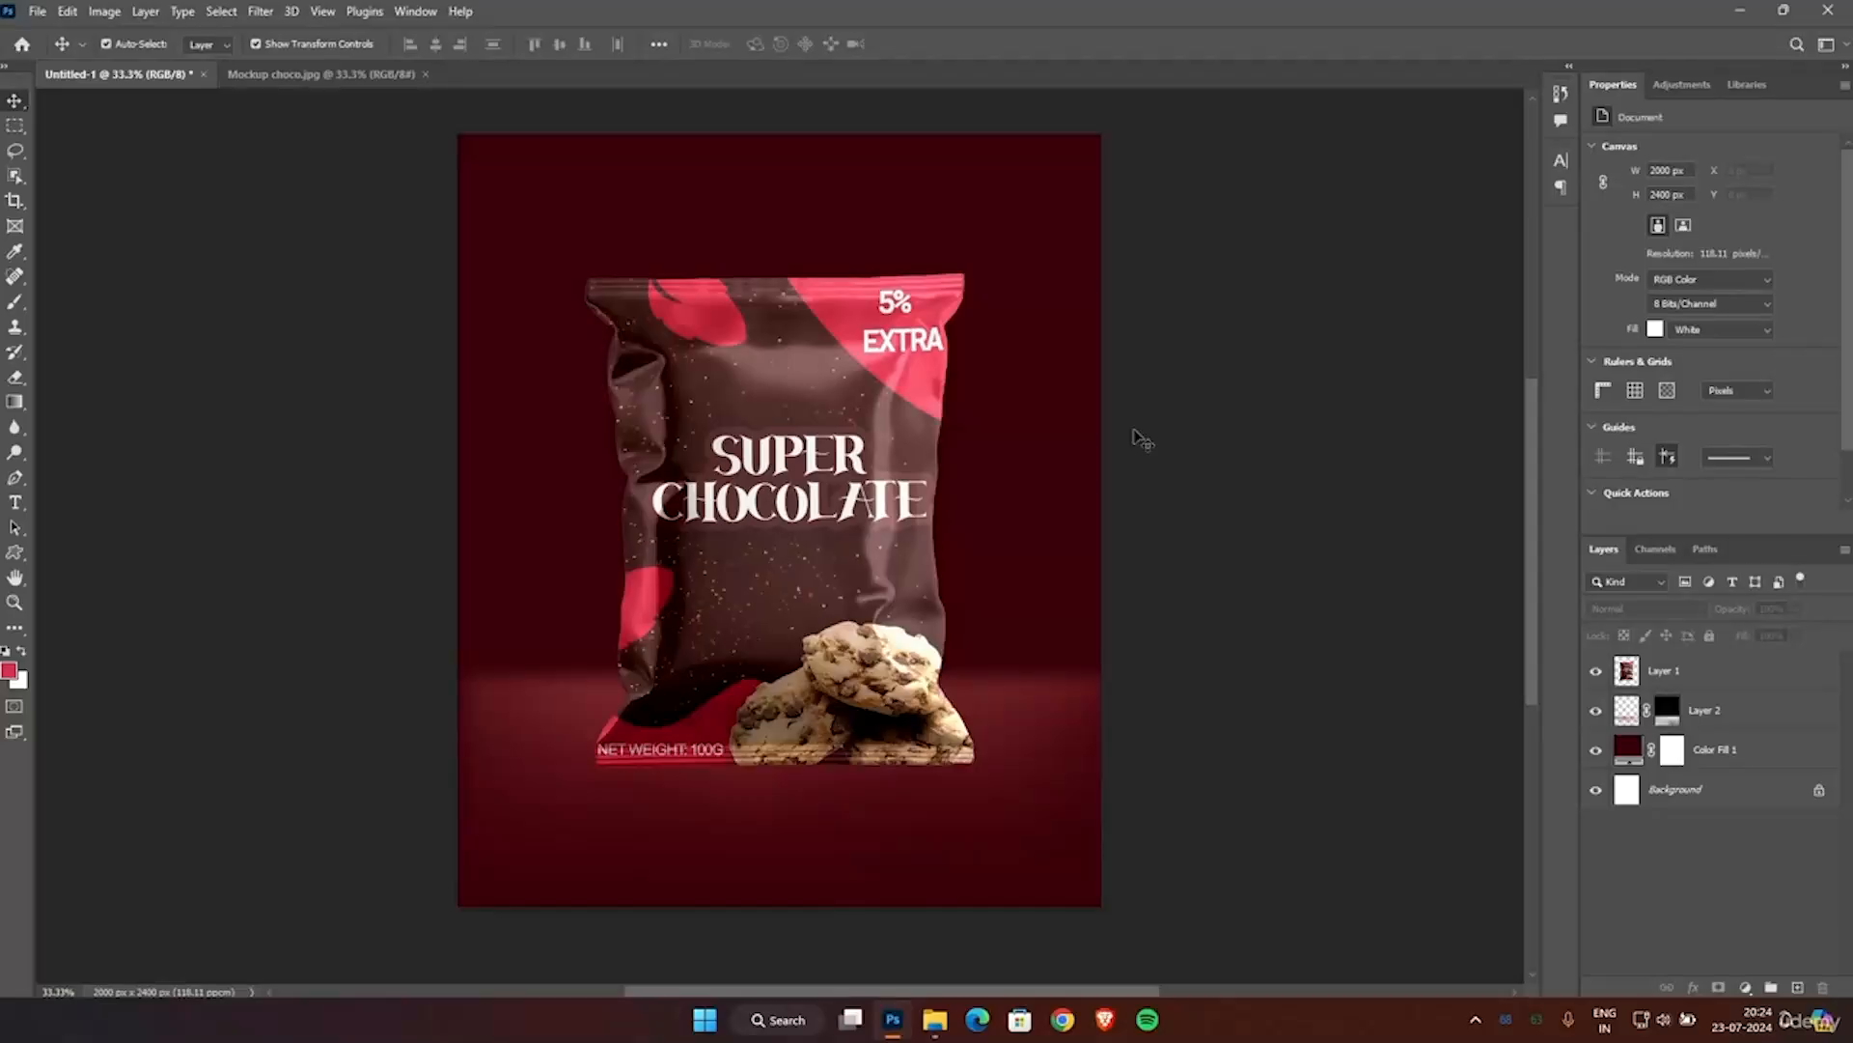
scroll(1134, 431, "up", 1)
scroll(963, 442, "down", 5)
scroll(902, 442, "up", 4)
scroll(899, 442, "down", 1)
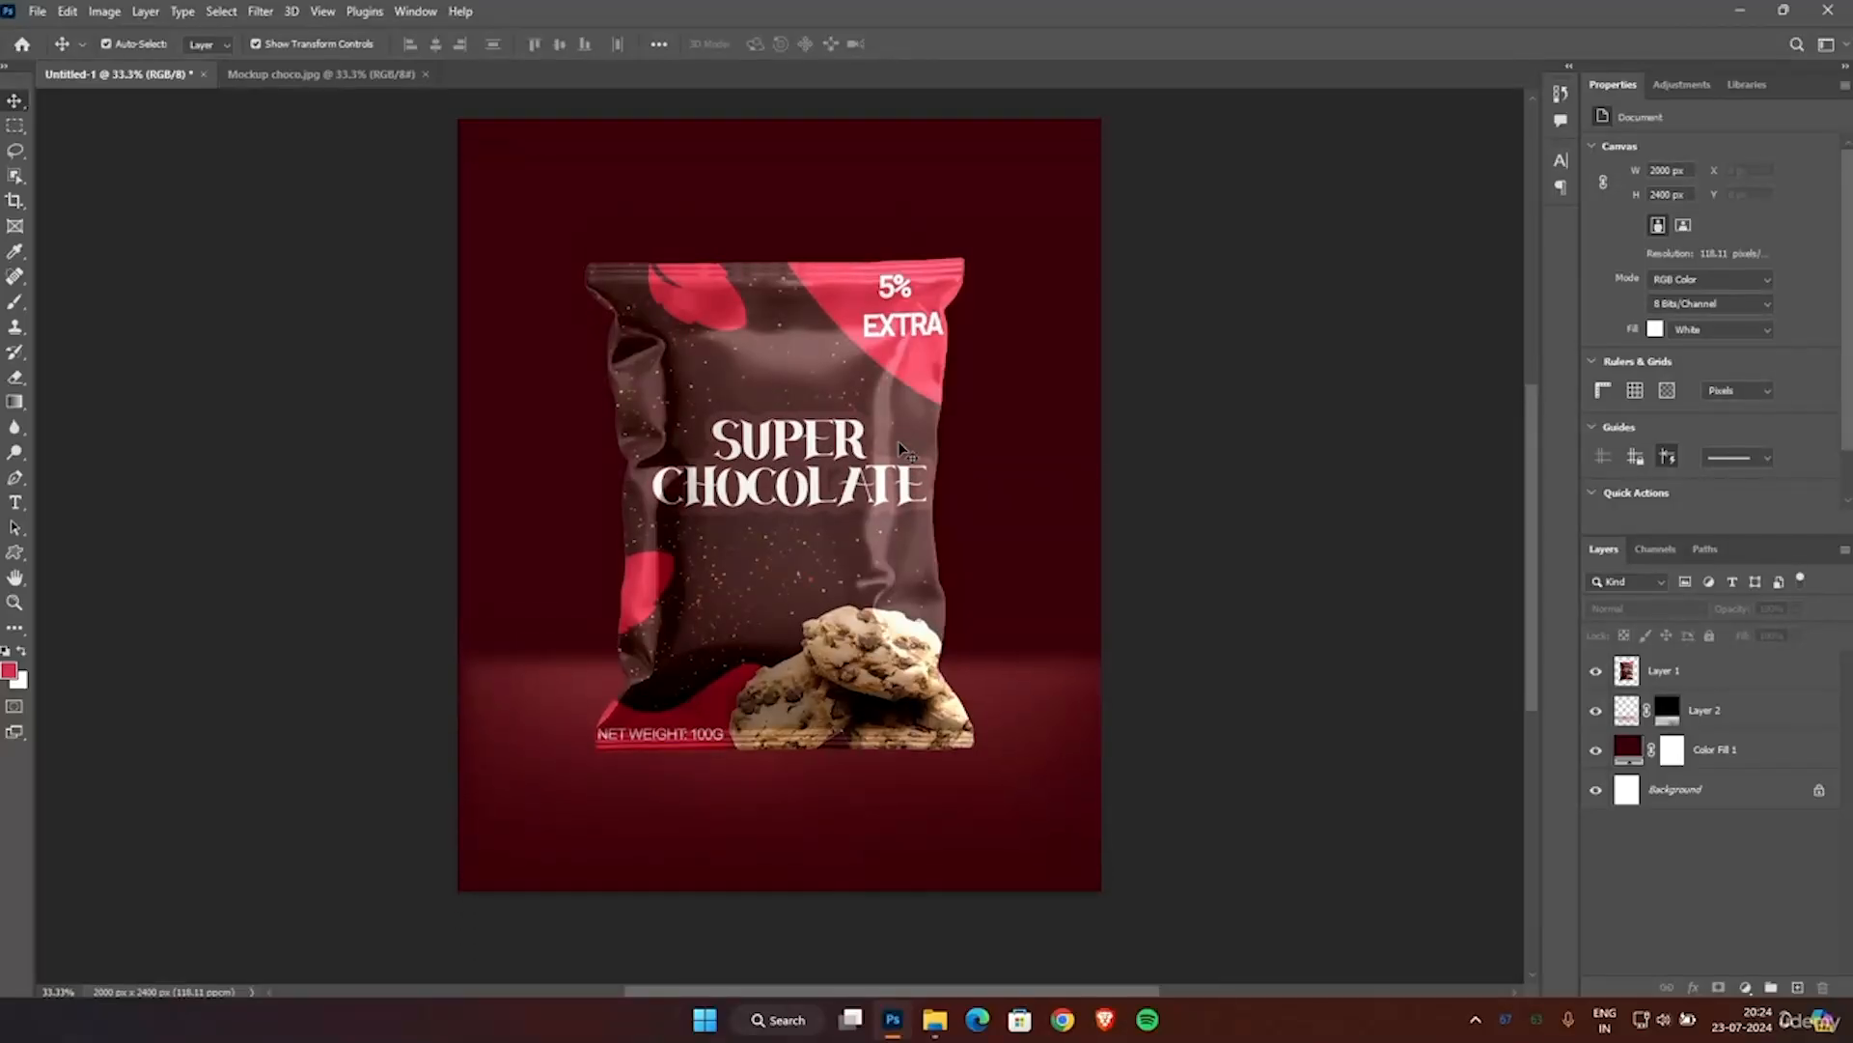
Duplicate the pouch layer Layer 1 and flip the copy vertically with Free Transform.
left_click(1675, 674)
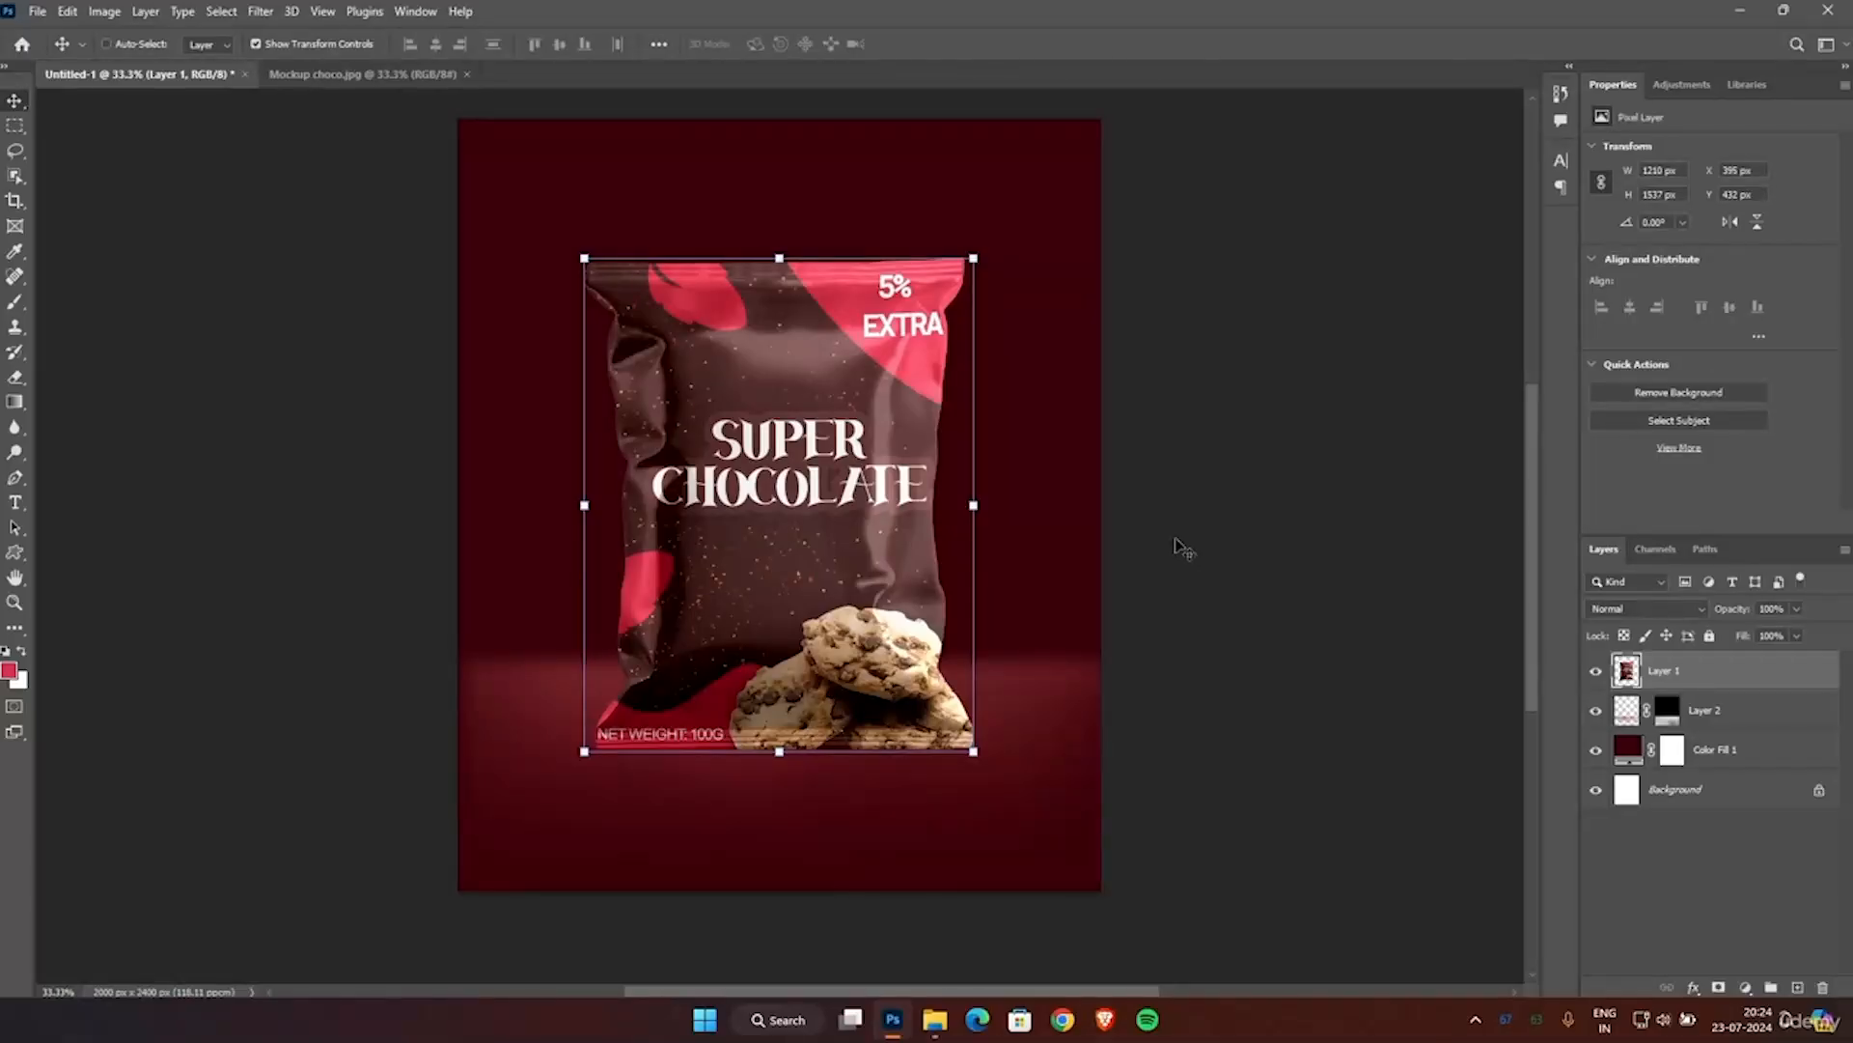
key("ctrl+j")
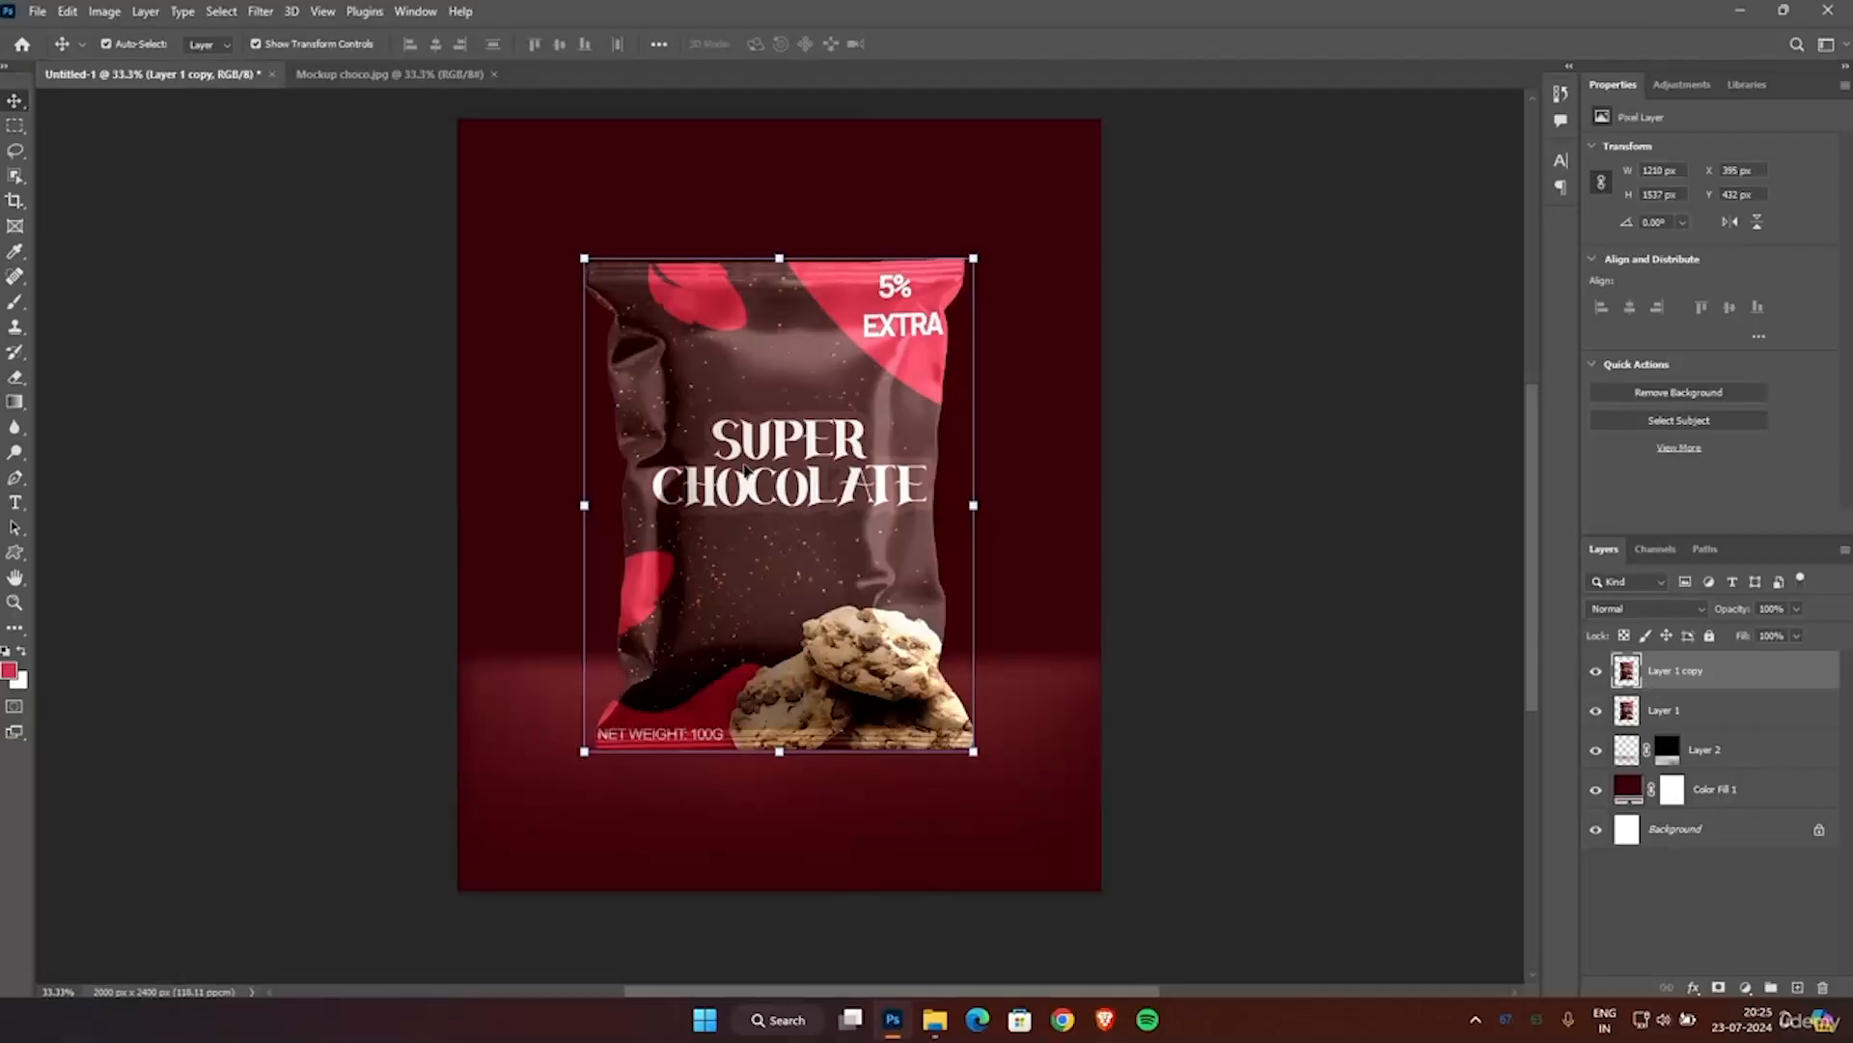
right_click(741, 468)
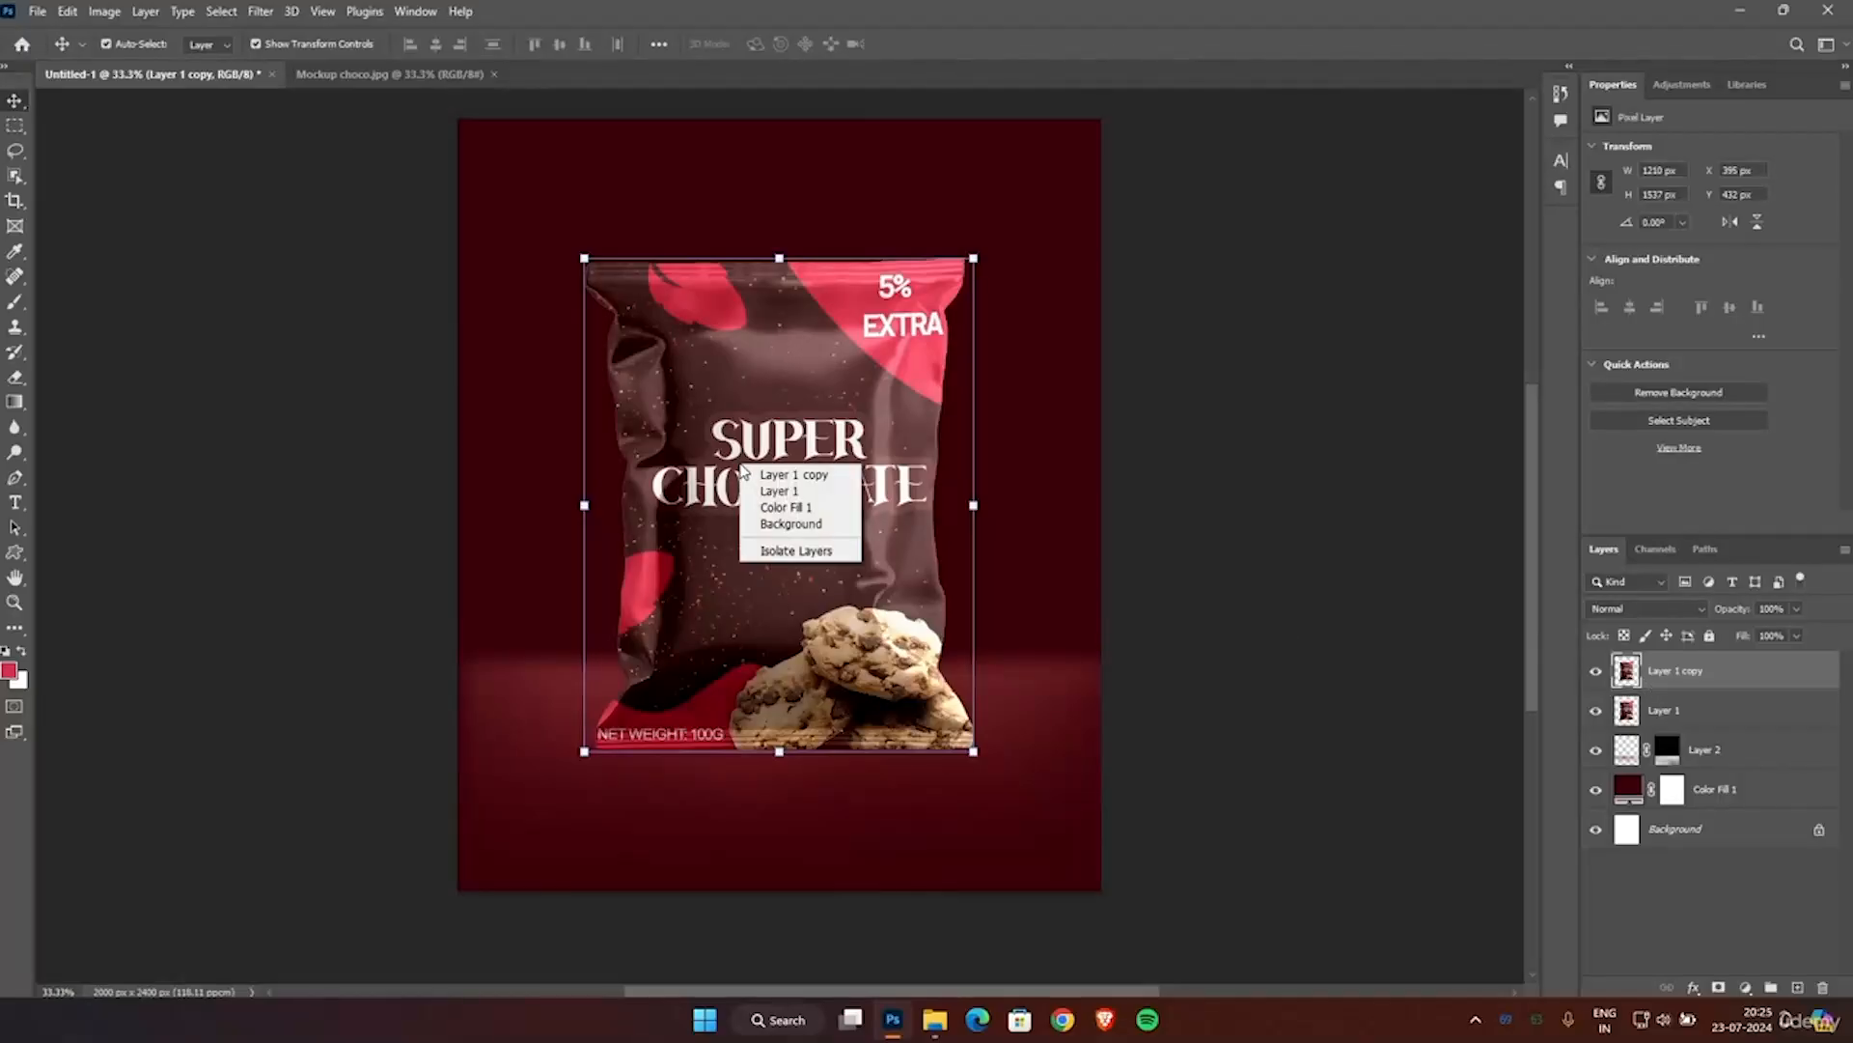
left_click(707, 334)
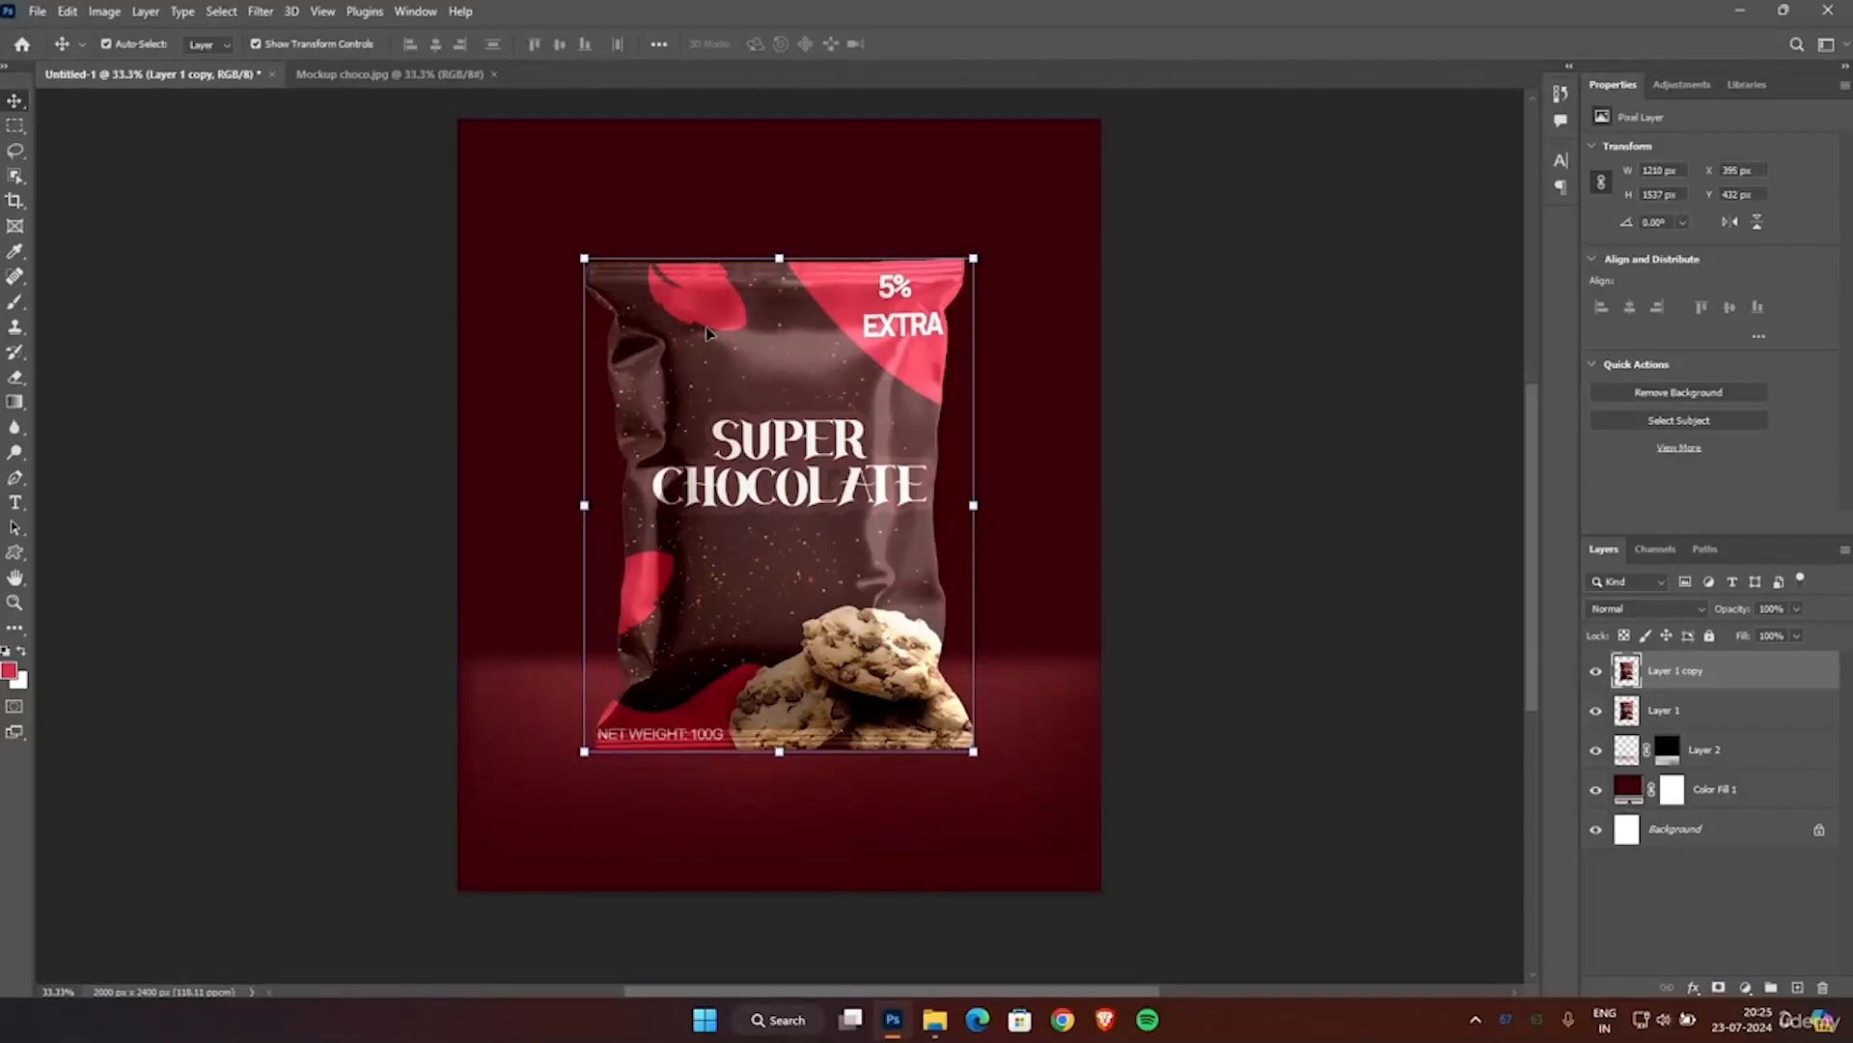
key("ctrl+t")
right_click(707, 334)
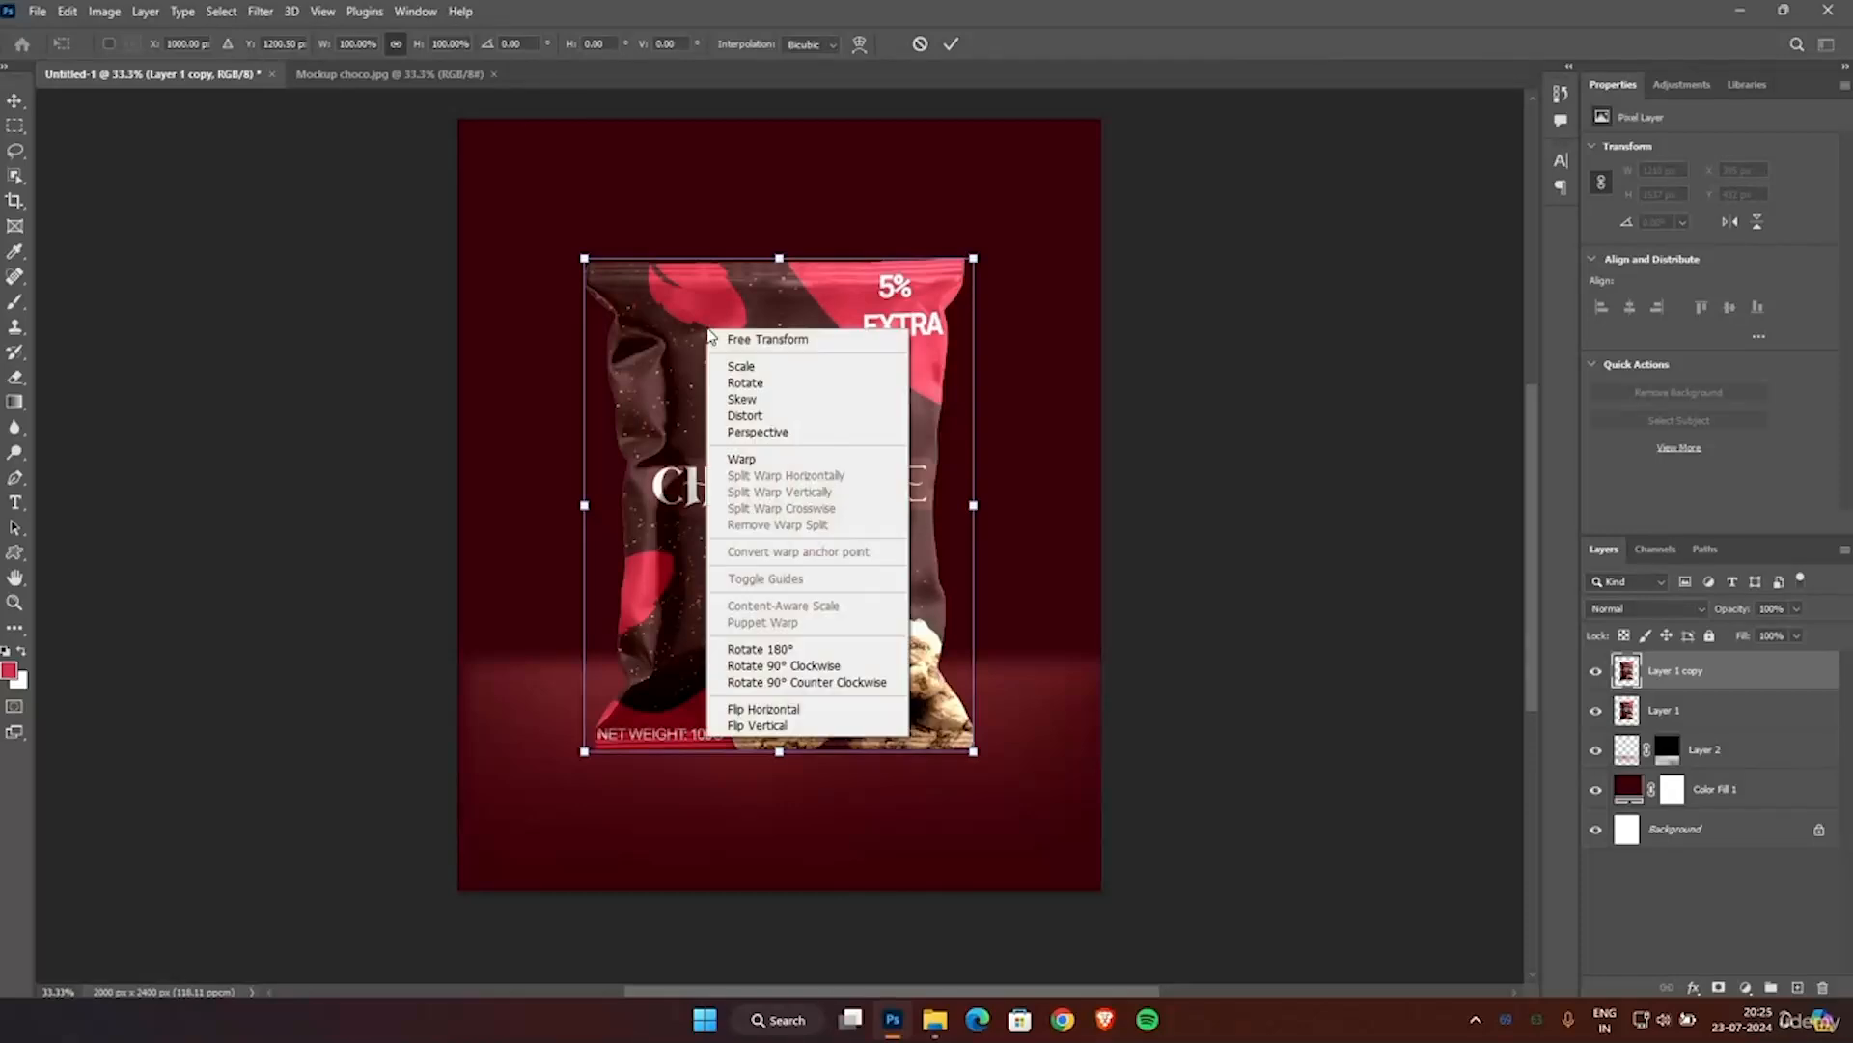
left_click(768, 726)
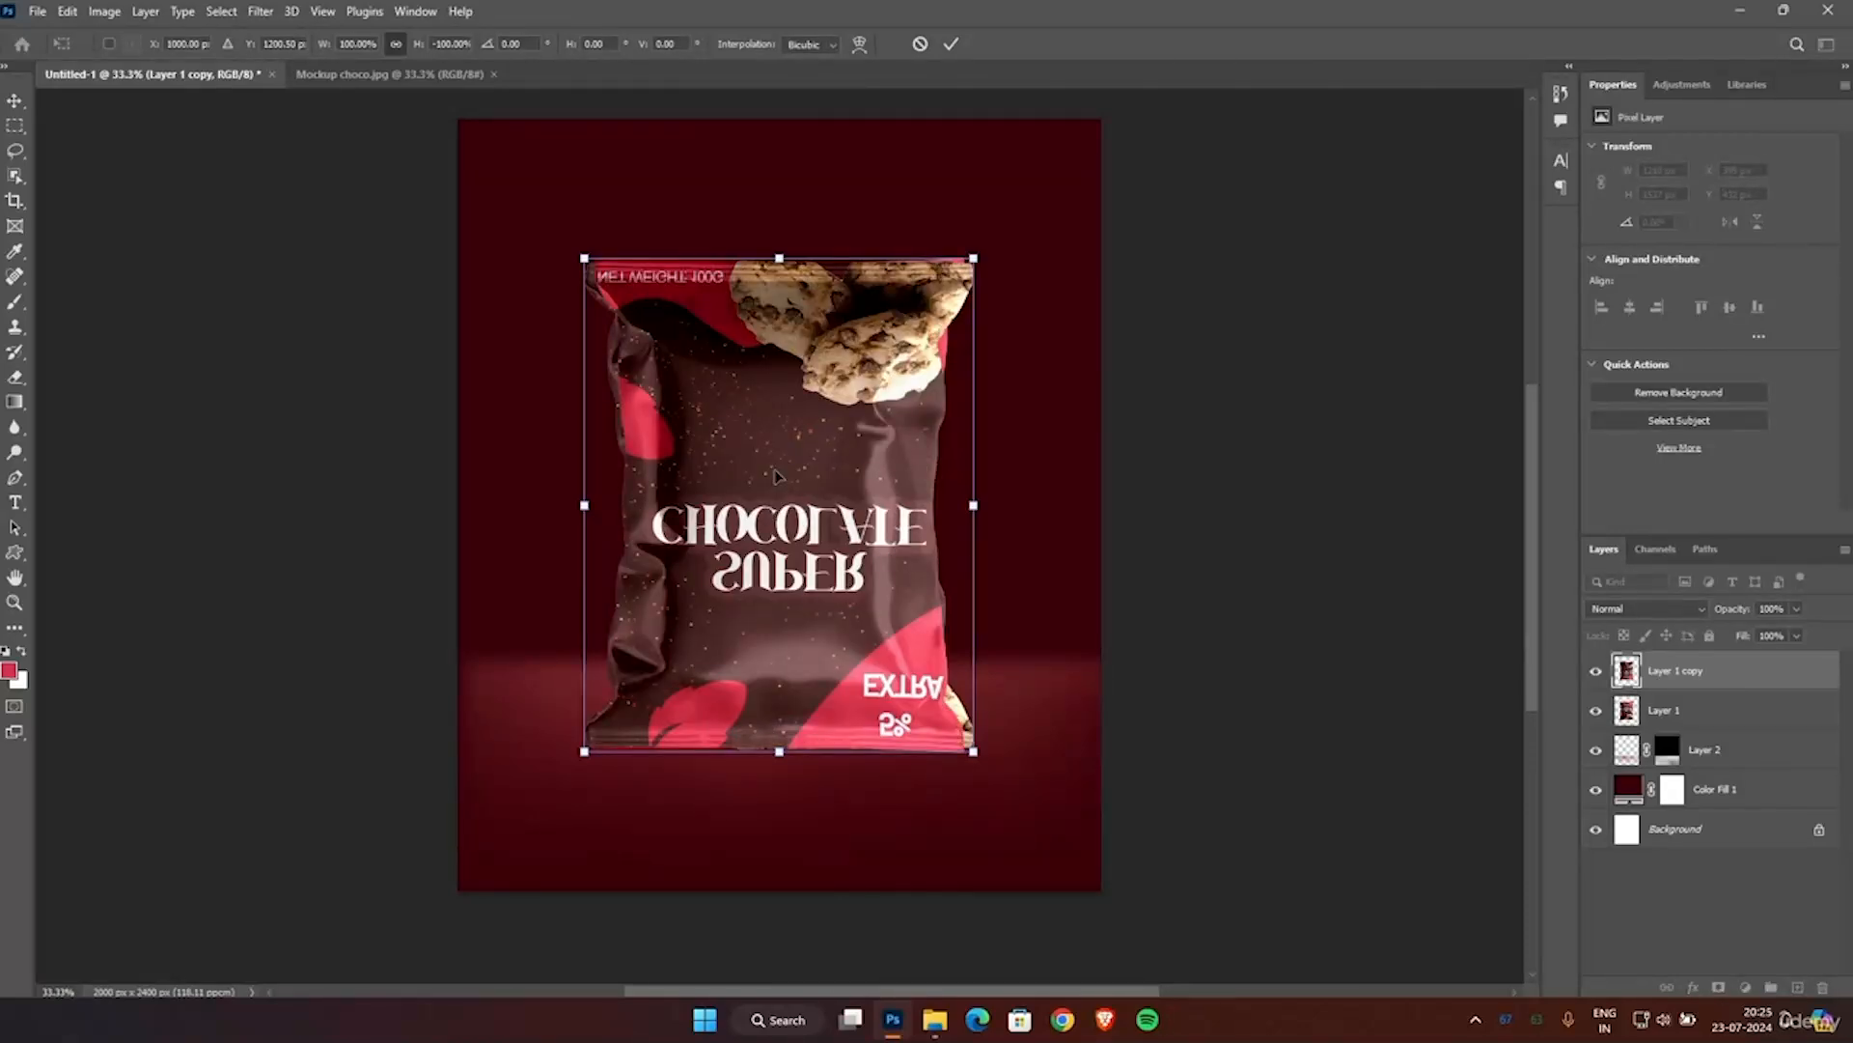
Move the flipped pouch straight down to meet the original's bottom edge and place Layer 1 copy below Layer 1 in the layer order.
left_click_drag(775, 475, 782, 961)
left_click(1173, 593)
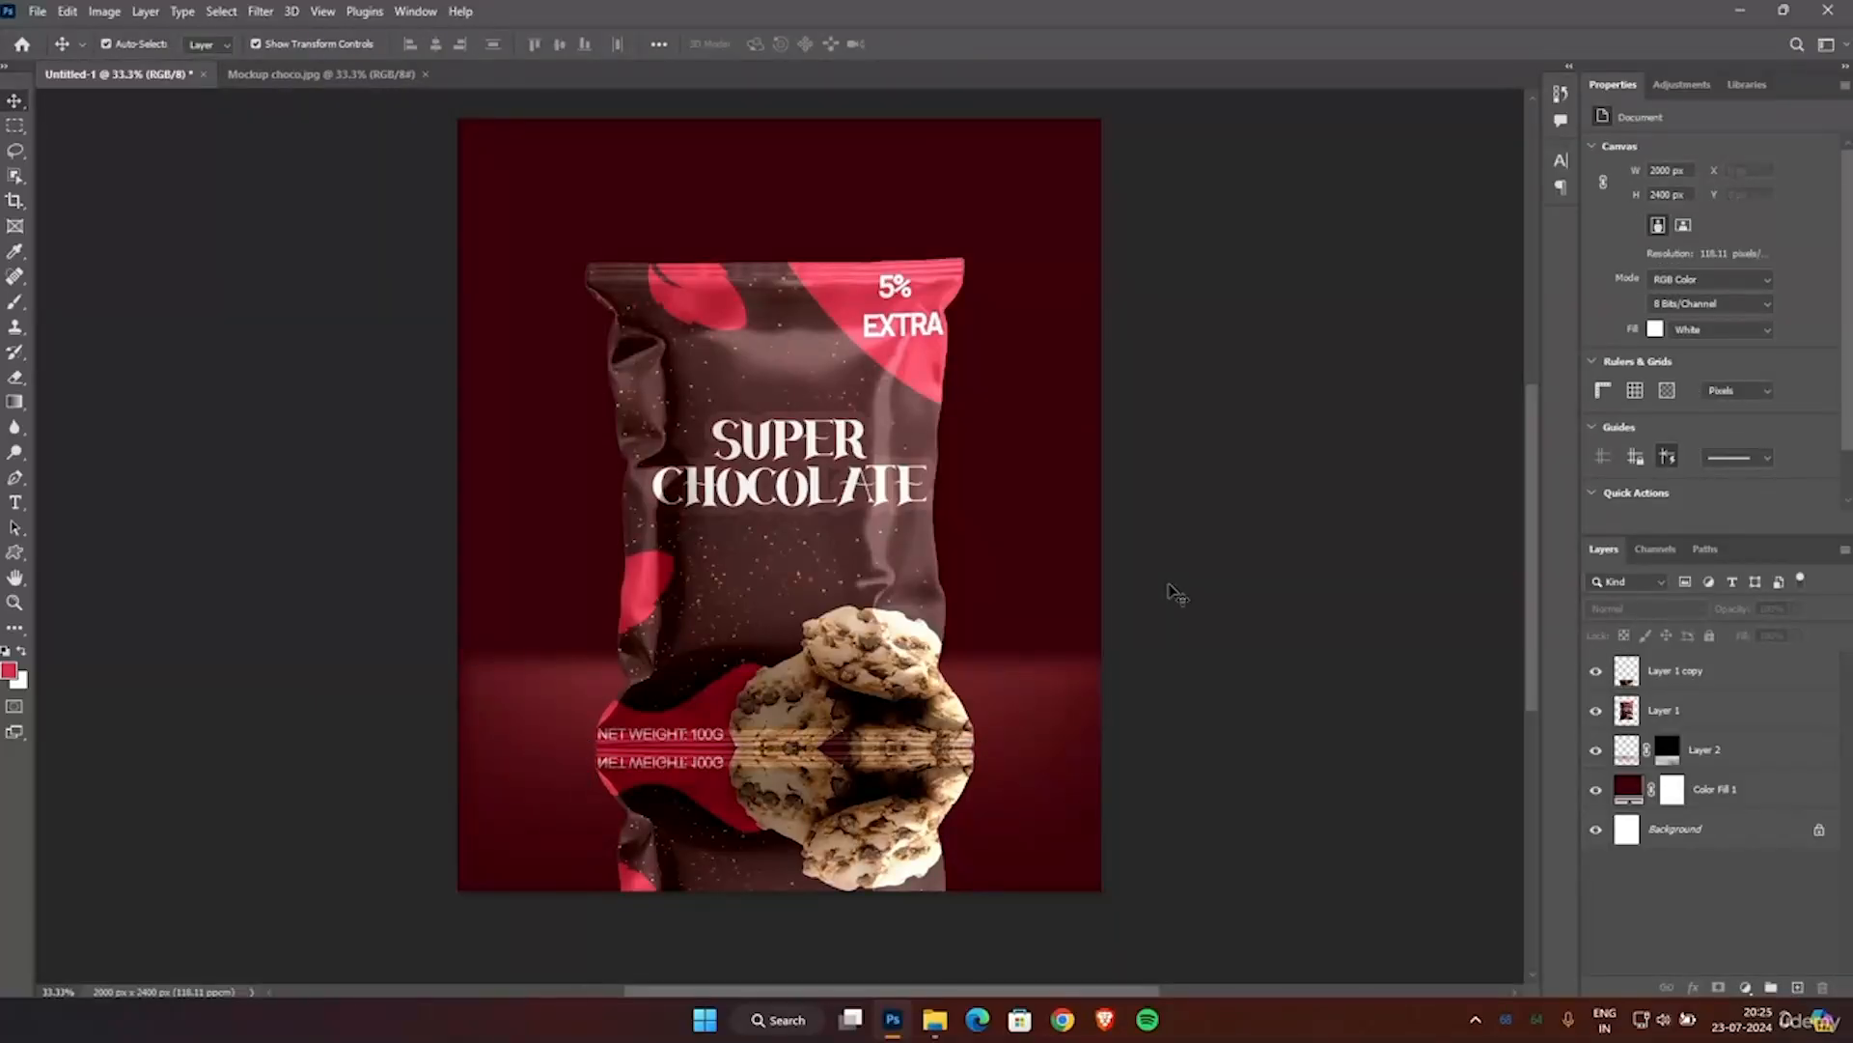
left_click(1733, 671)
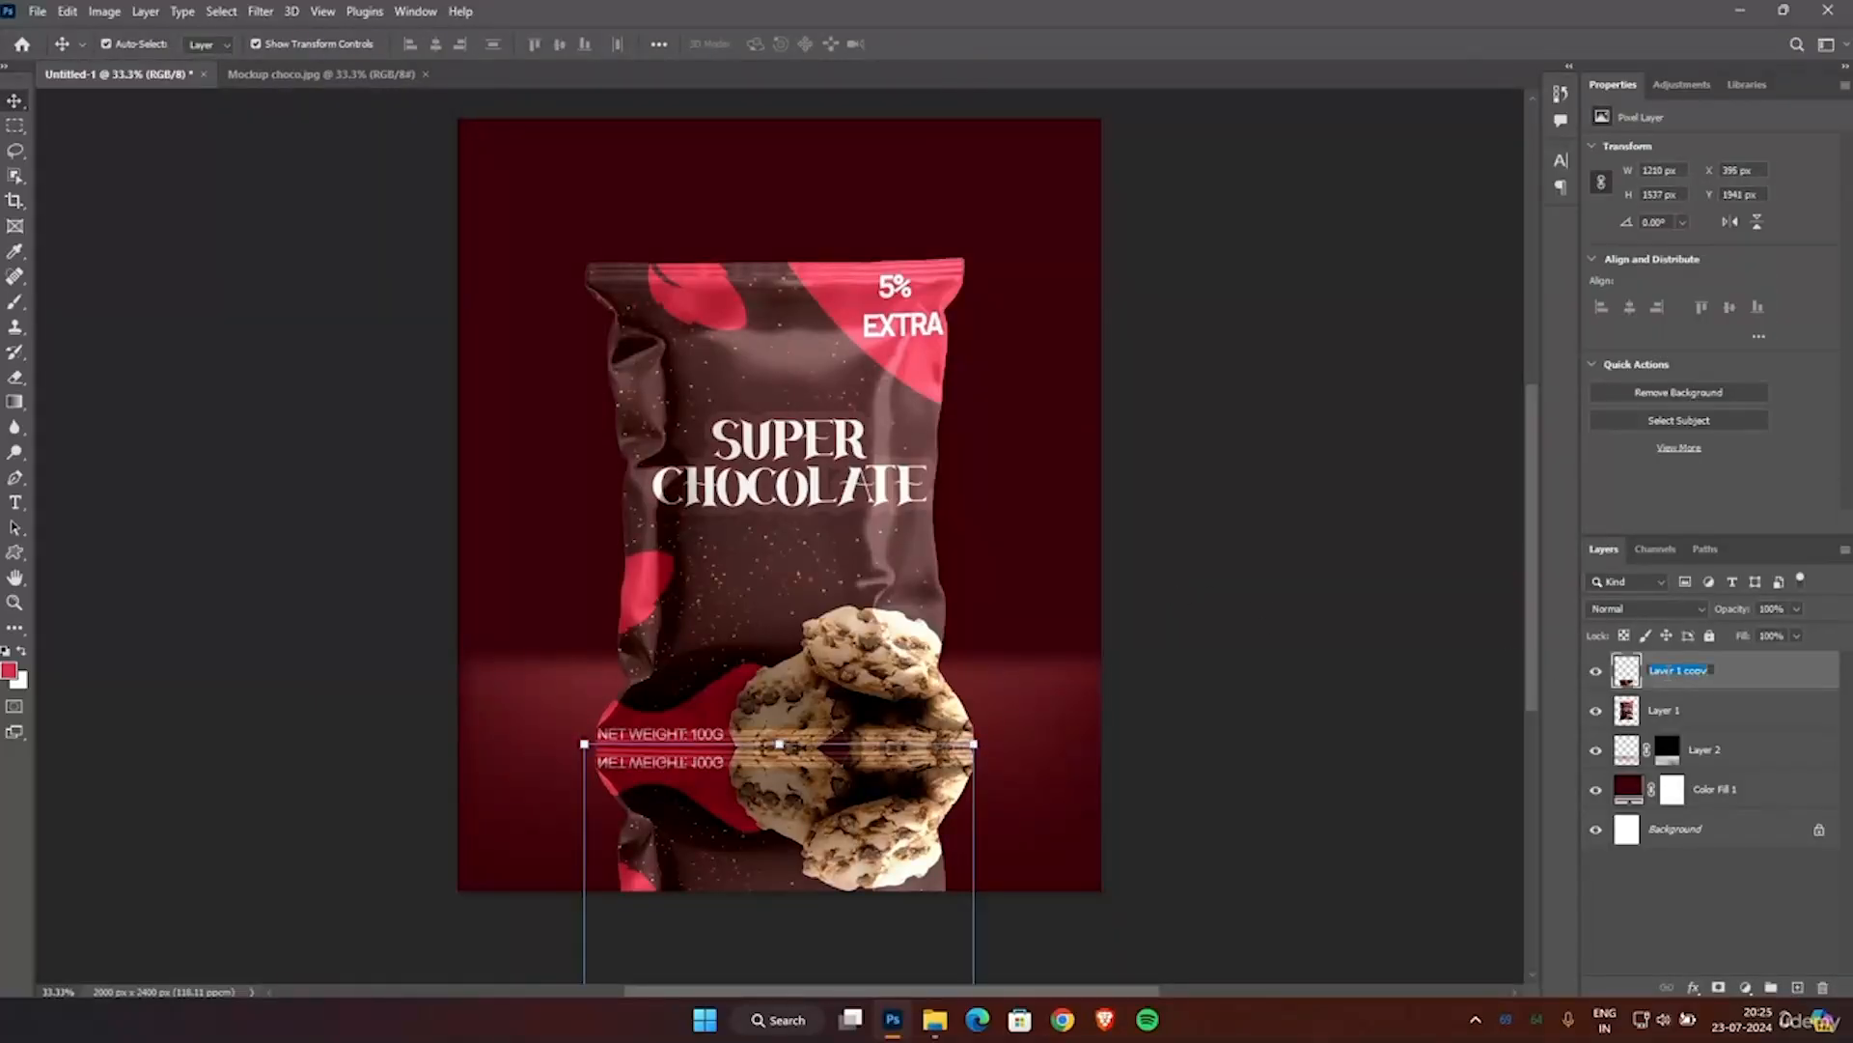
left_click_drag(1745, 673, 1733, 716)
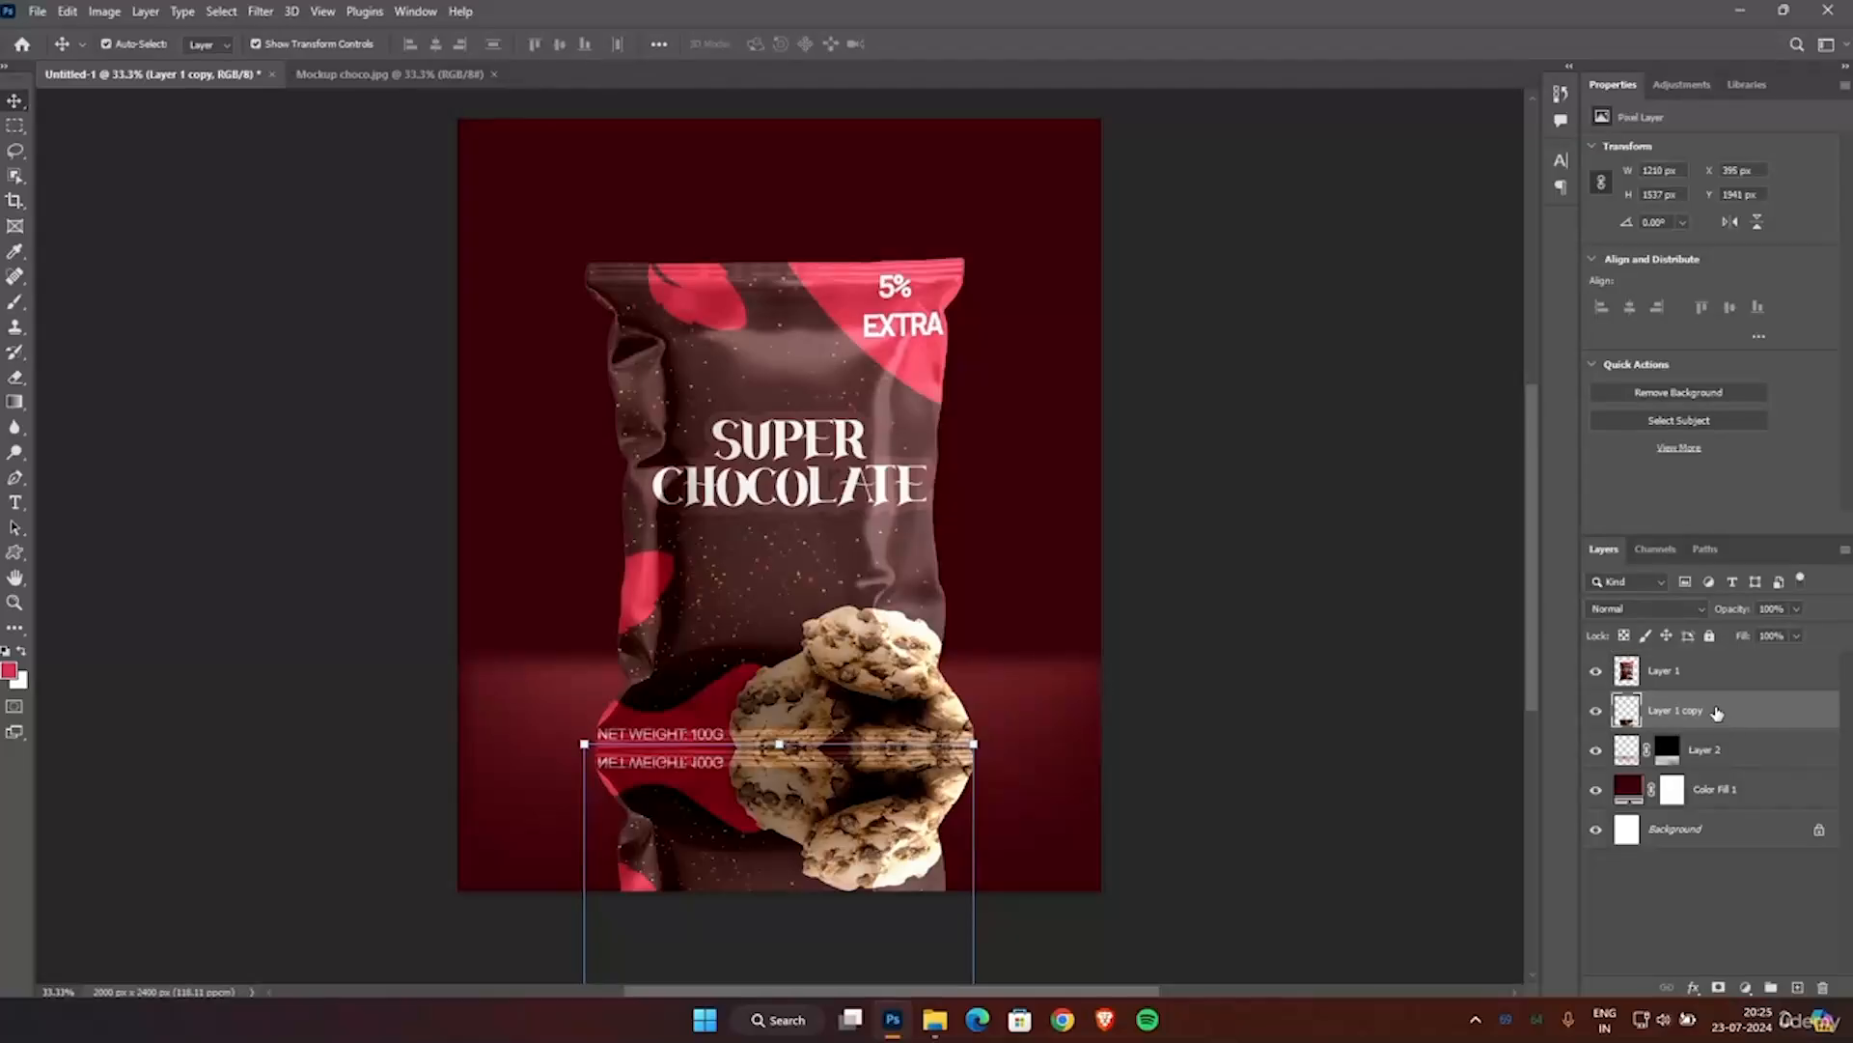
Apply a Motion Blur to the flipped pouch copy with an angle of -88° and a distance of 27 pixels.
left_click(262, 18)
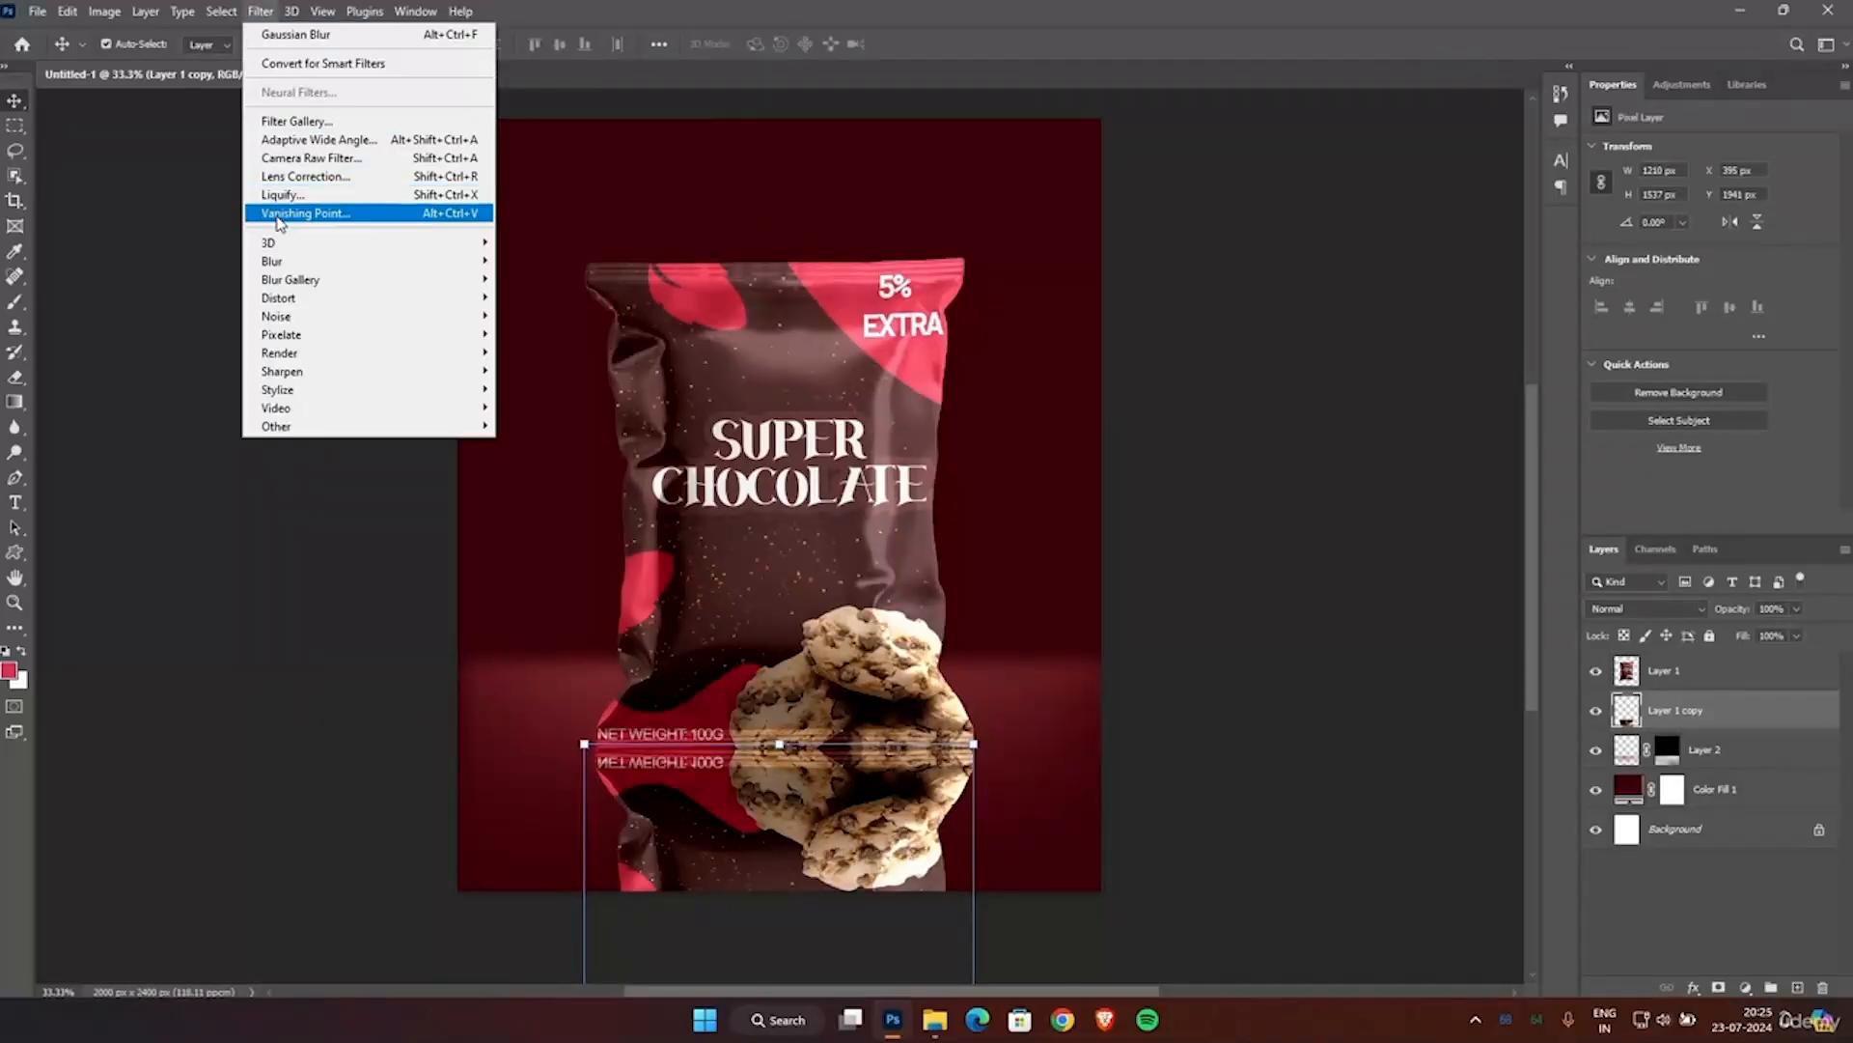
mouse_move(319, 262)
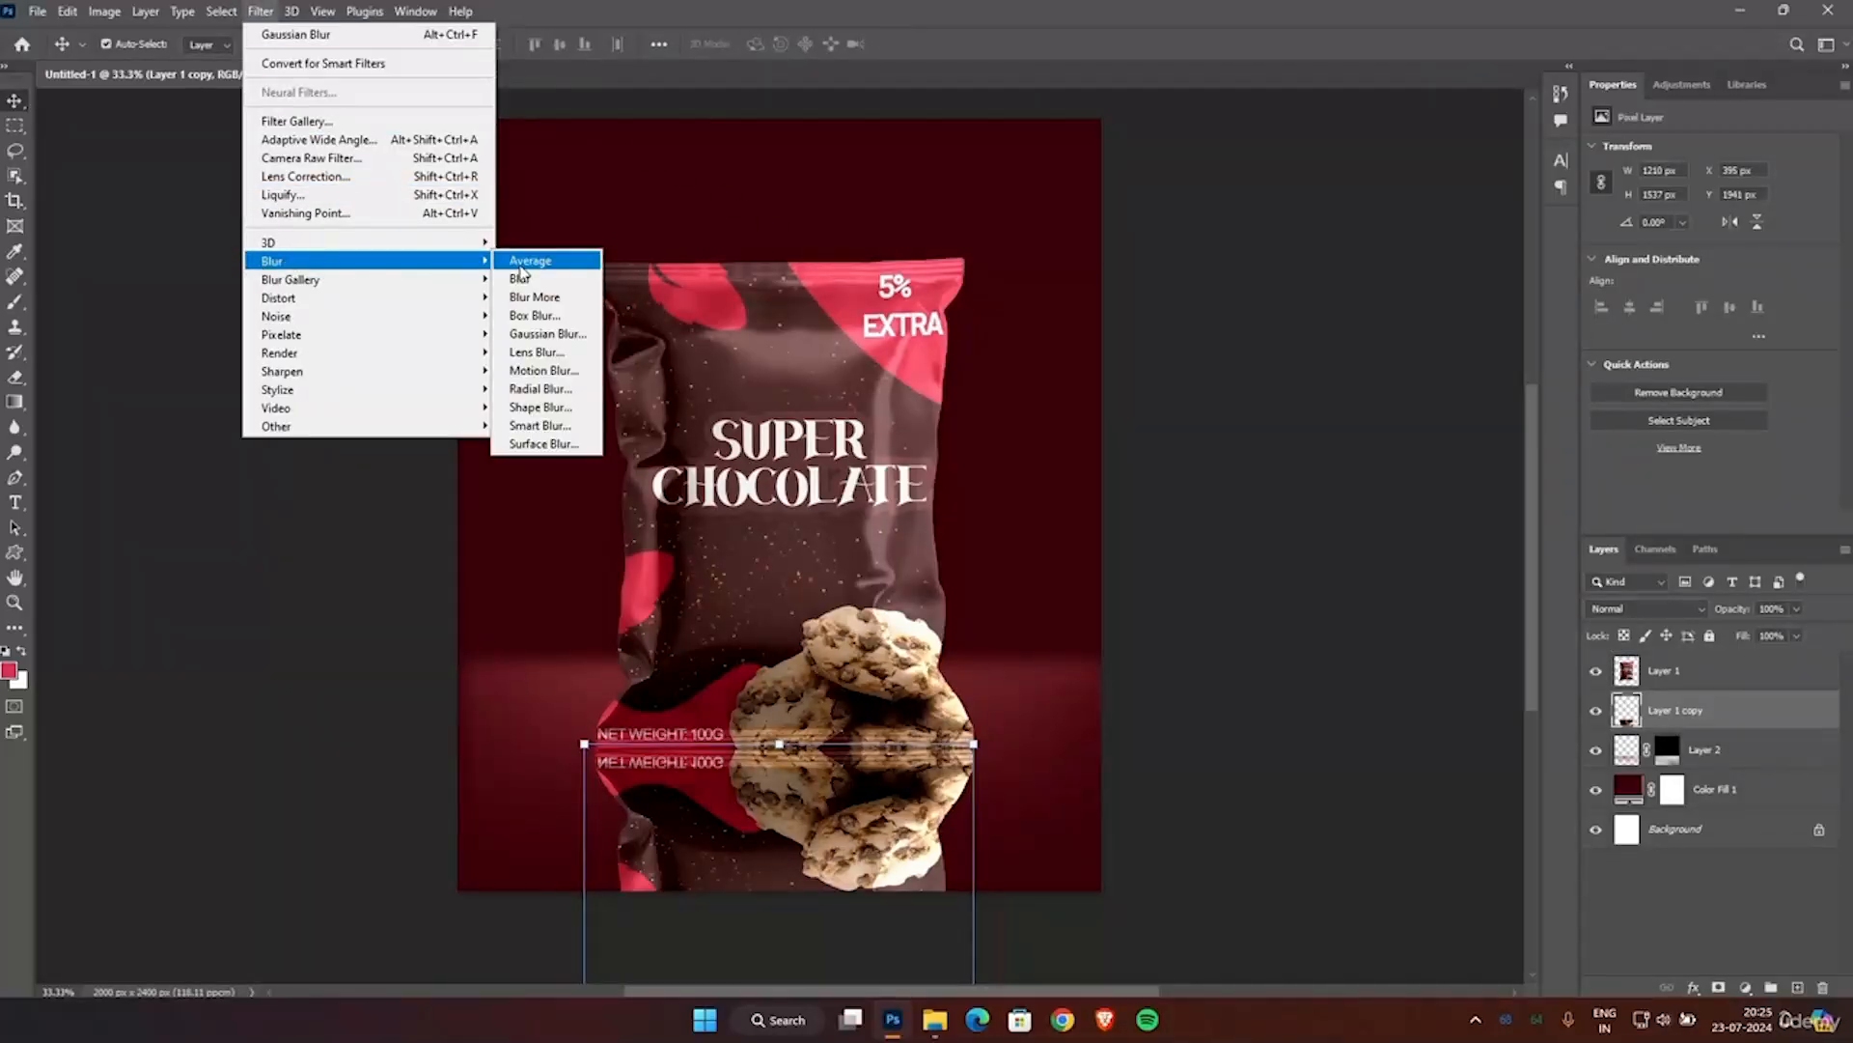
left_click(535, 370)
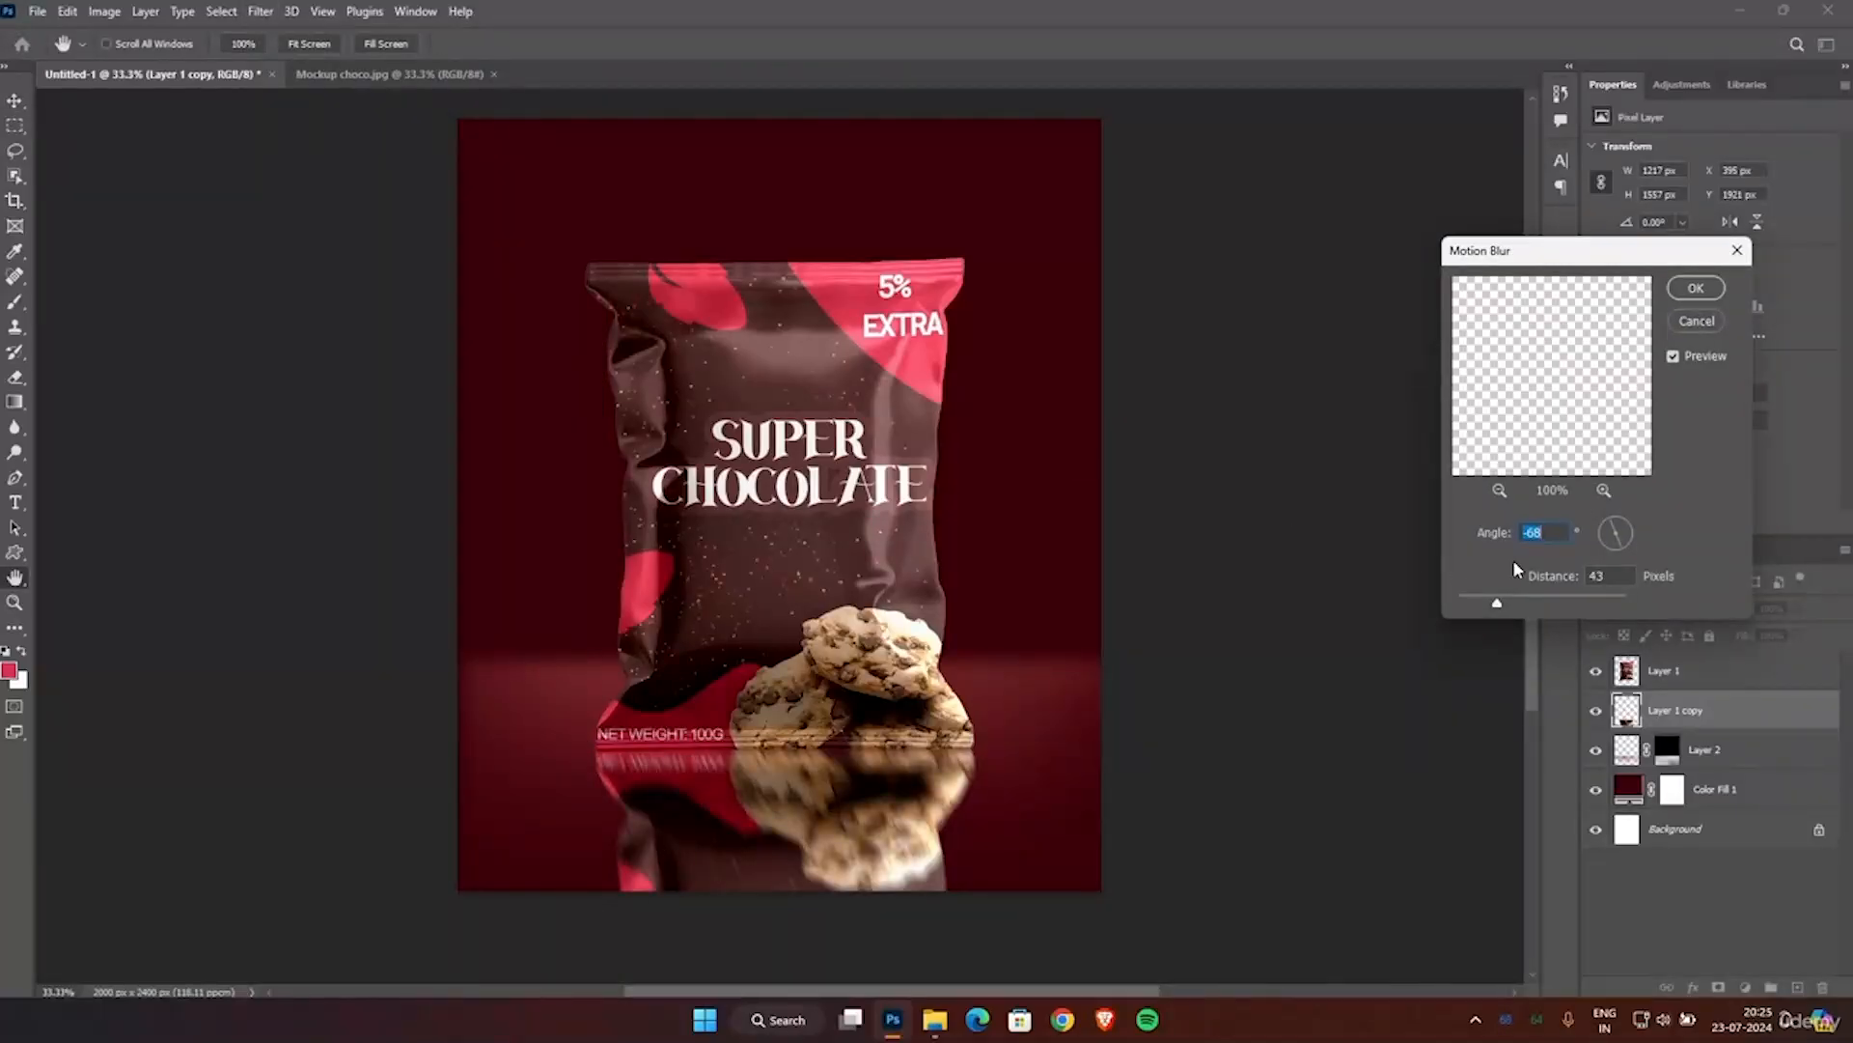
left_click_drag(1607, 547, 1616, 554)
left_click(1499, 605)
left_click_drag(1498, 605, 1484, 611)
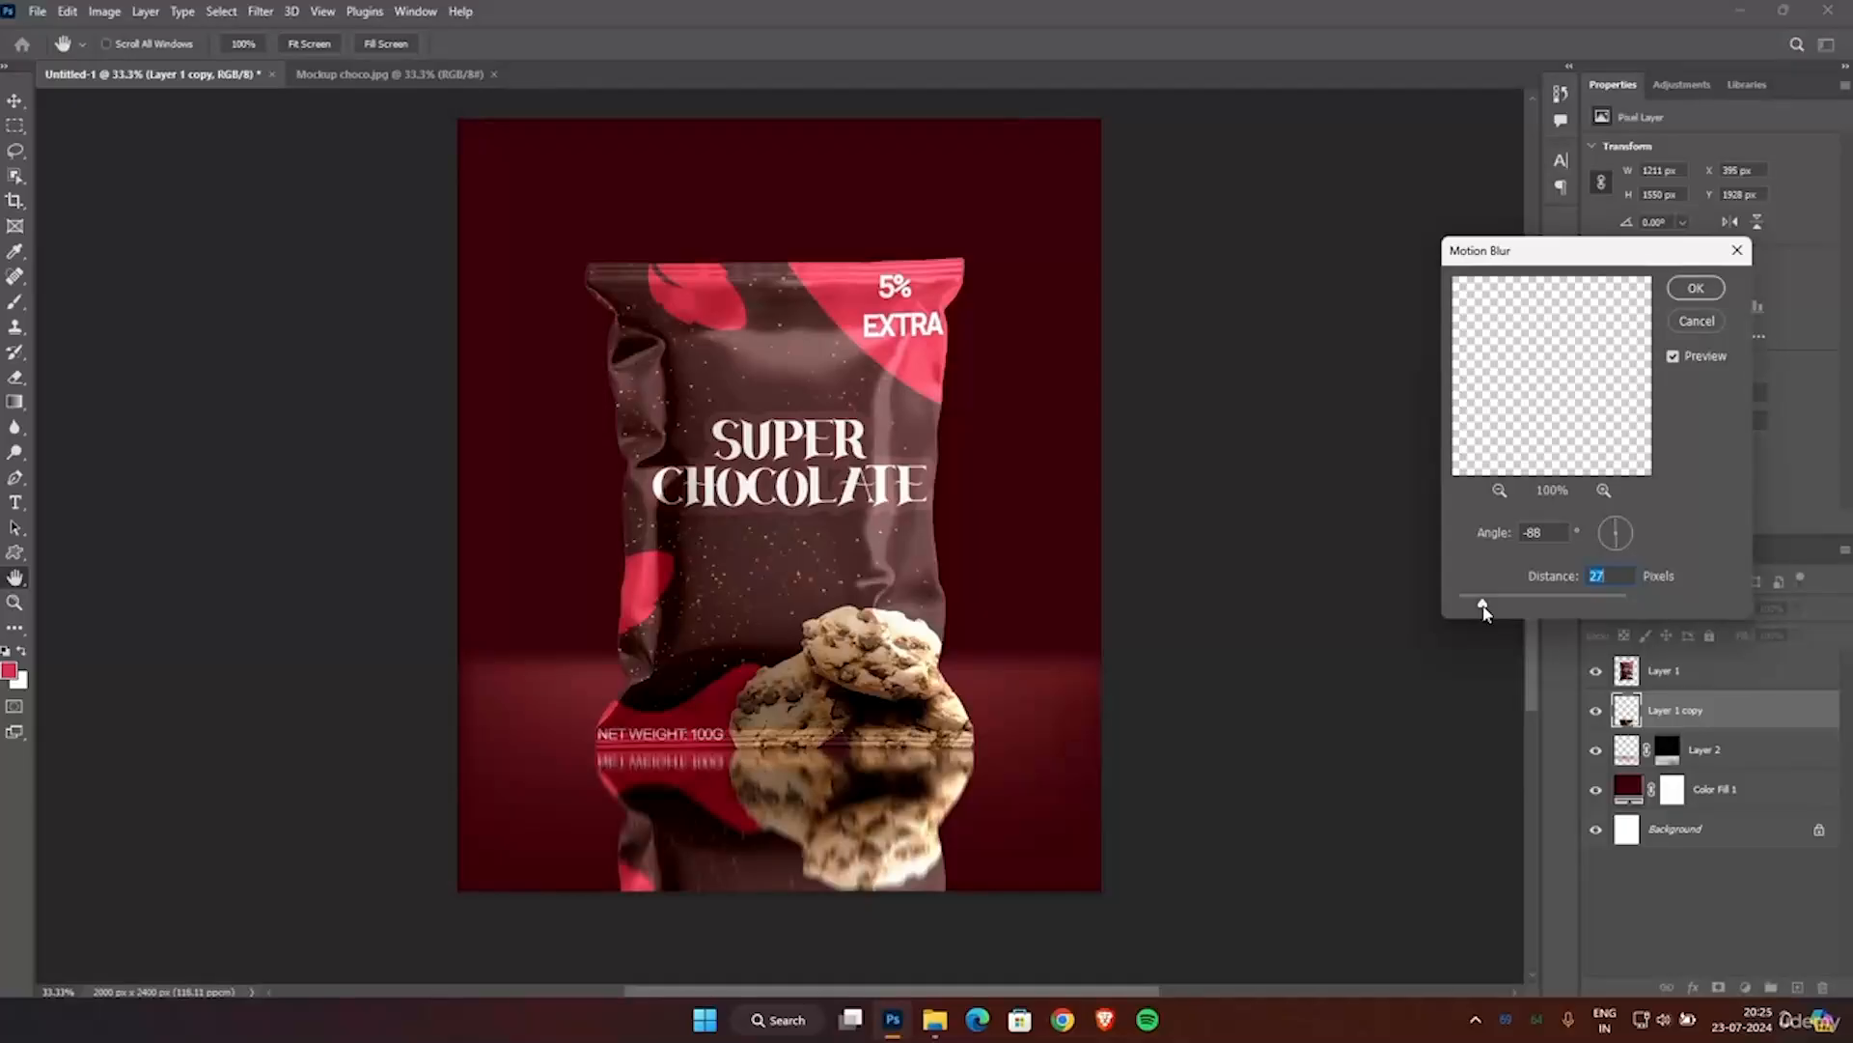
left_click(1695, 287)
key("v")
left_click(1174, 403)
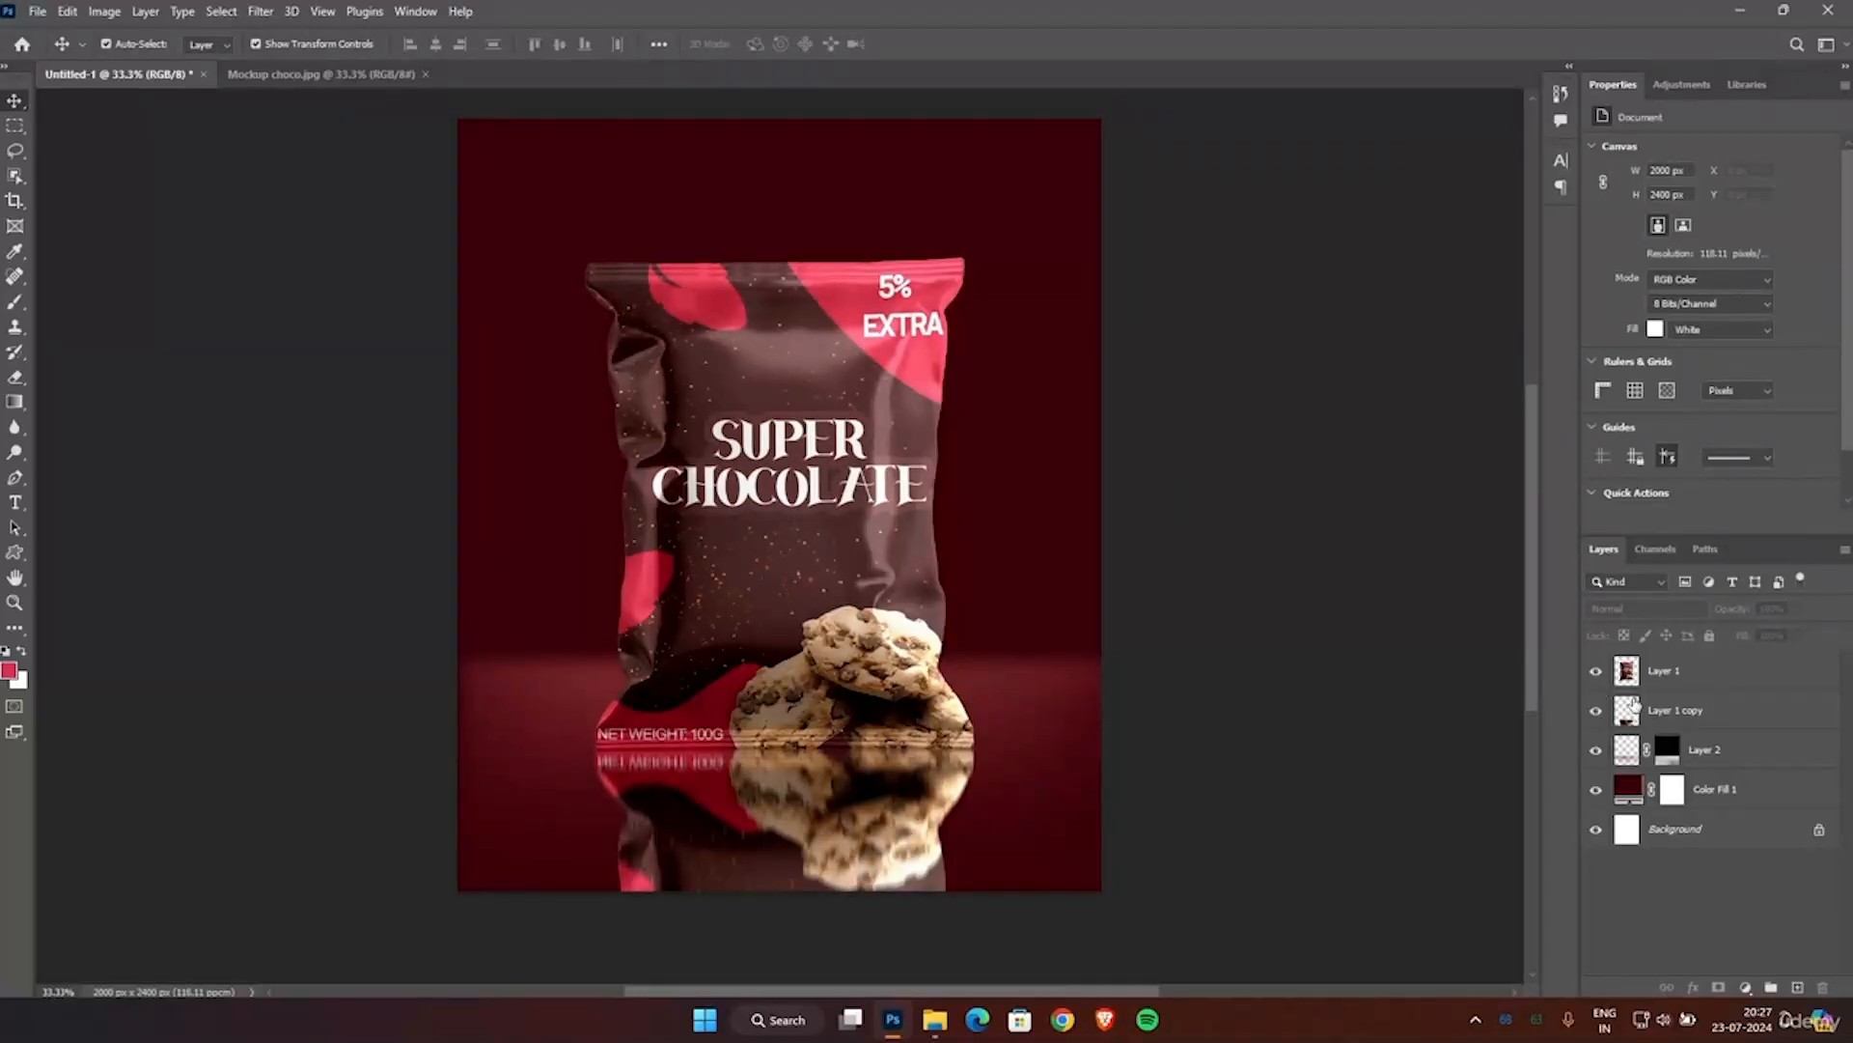
Add a layer mask to Layer 1 copy and set the foreground colour to black, hex 000000.
left_click(1687, 714)
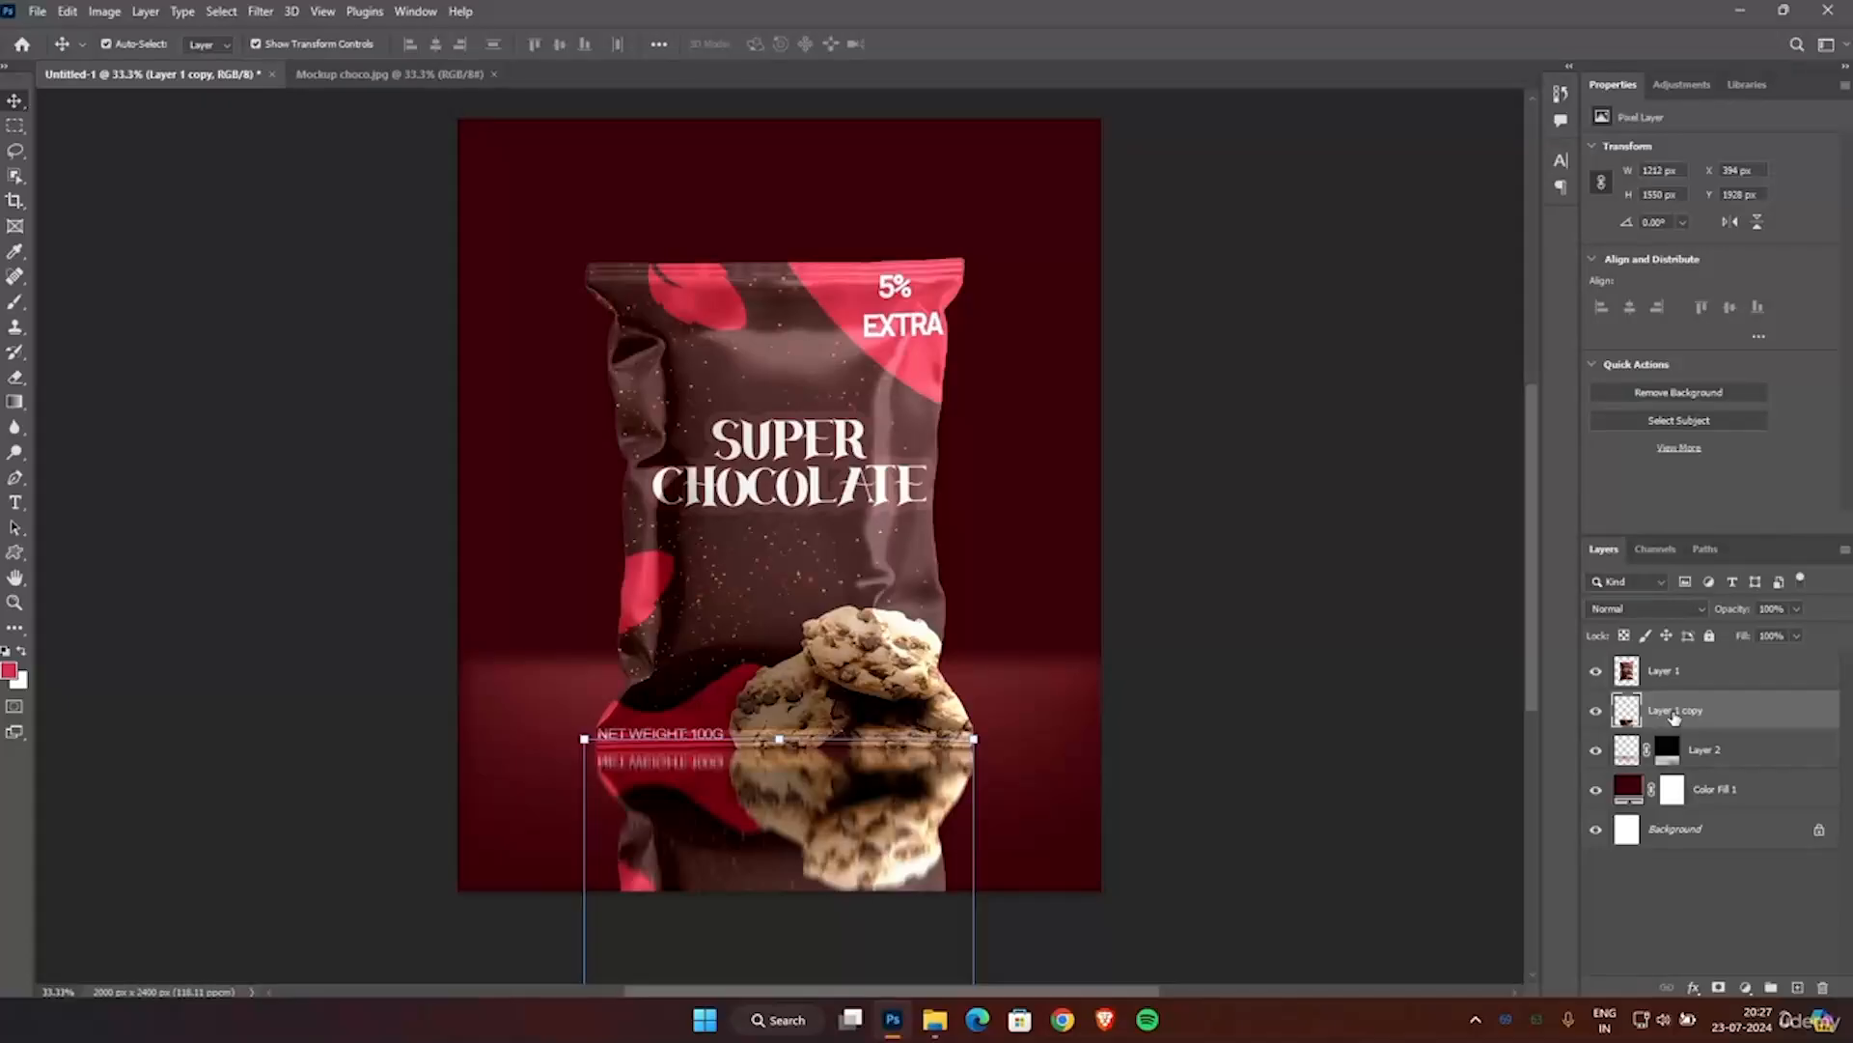
left_click(1719, 988)
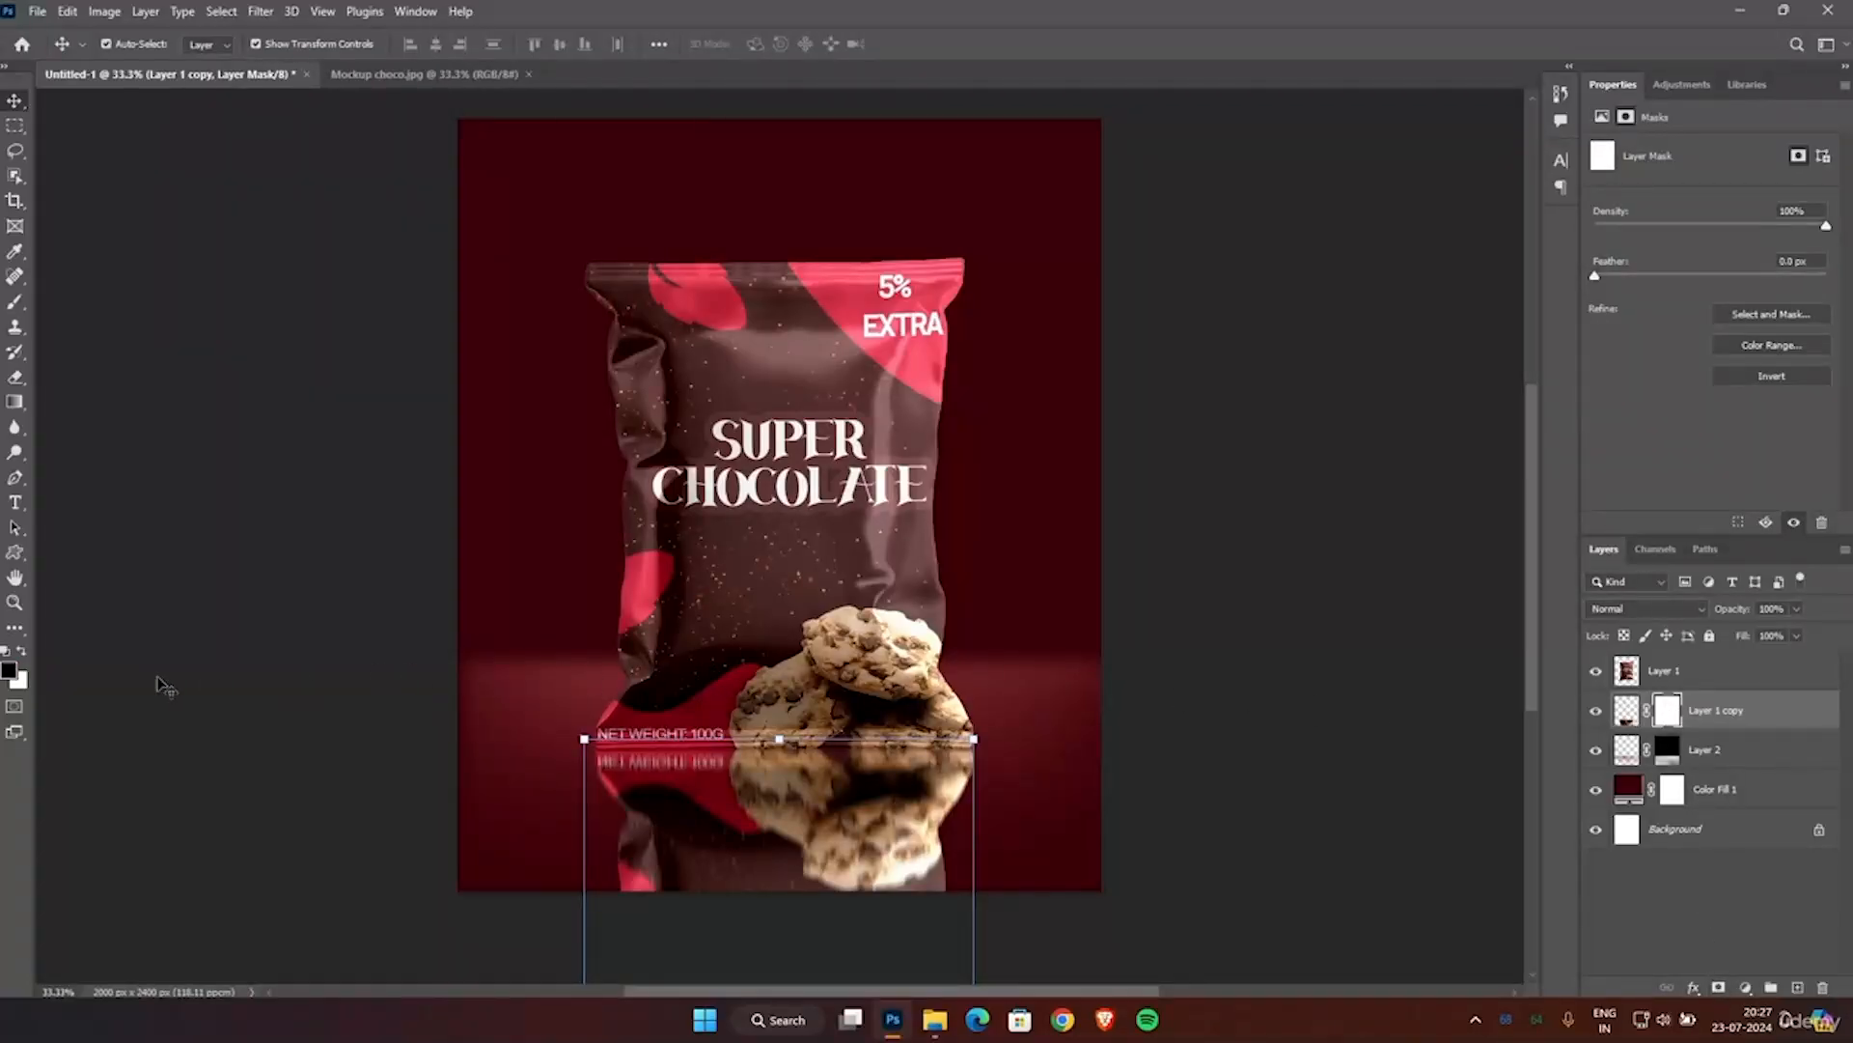
left_click(9, 670)
left_click(1208, 447)
type("000000")
left_click(1576, 260)
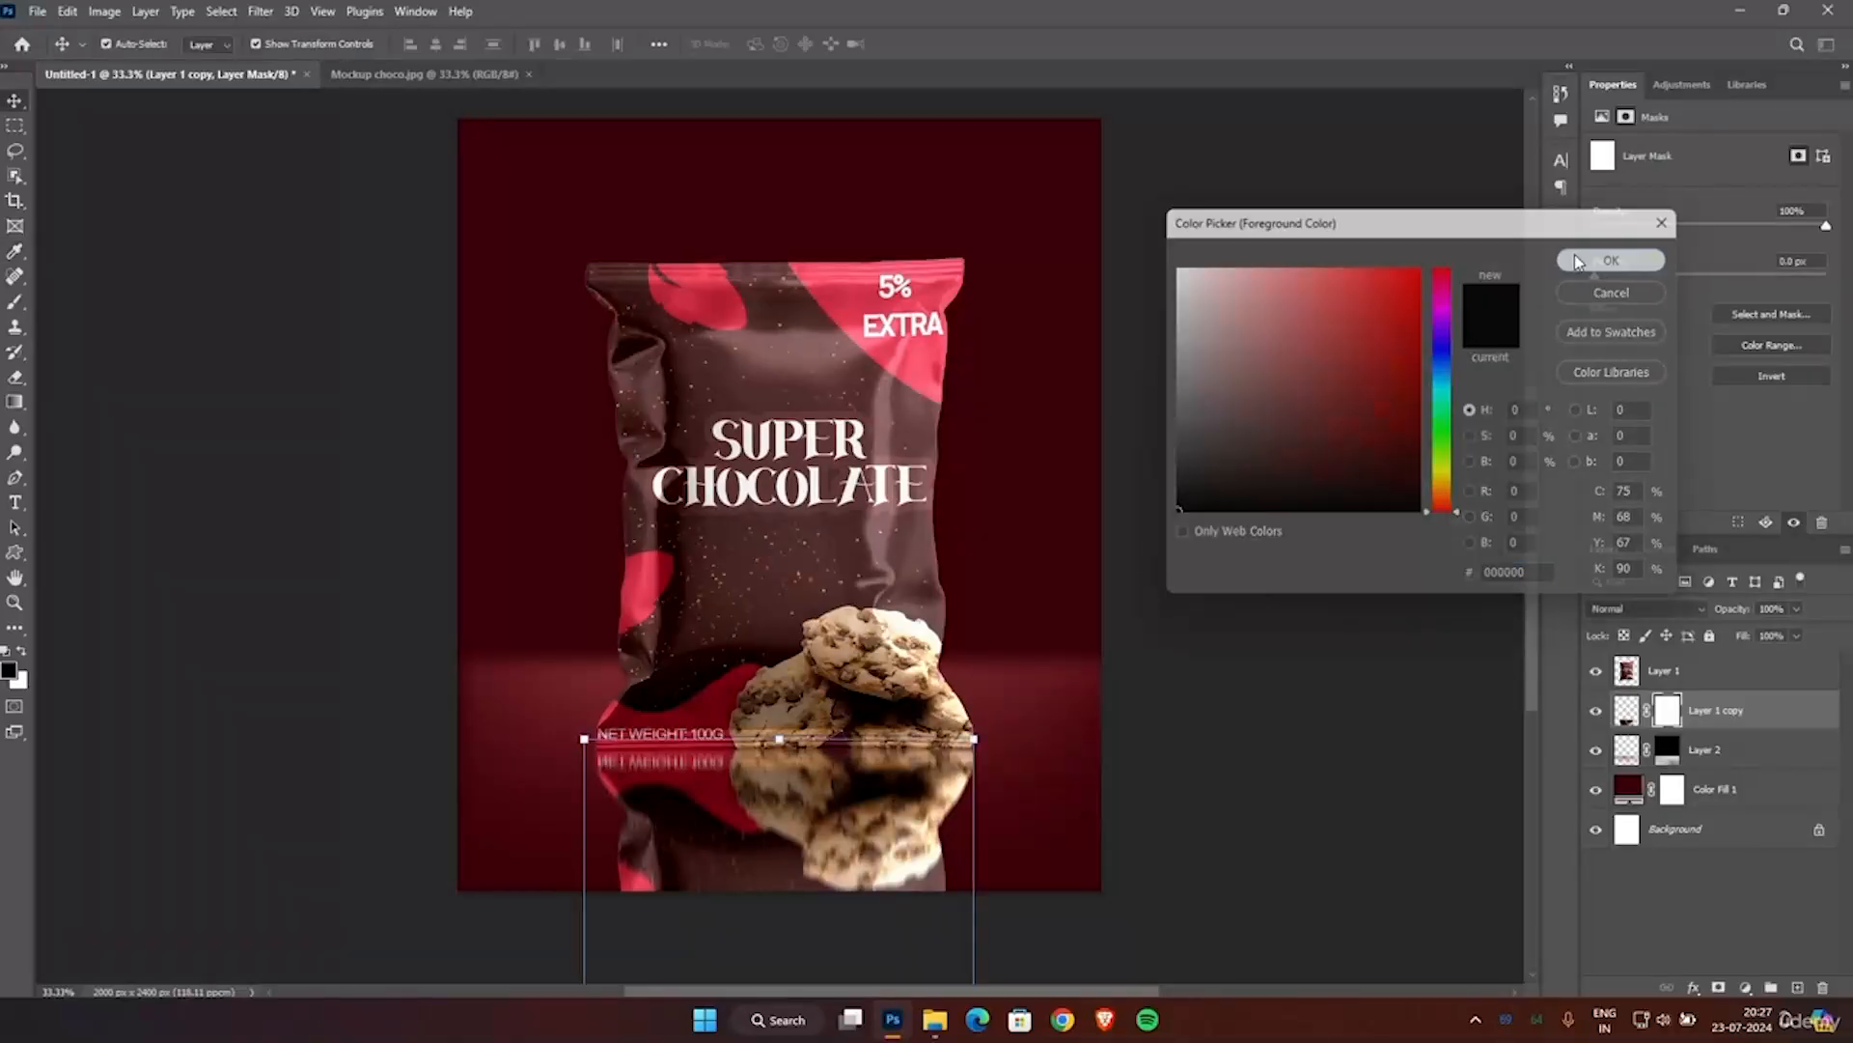
Fade the lower part of the reflection on Layer 1 copy's mask with several upward linear foreground-to-transparent gradients at 29% opacity.
left_click(15, 402)
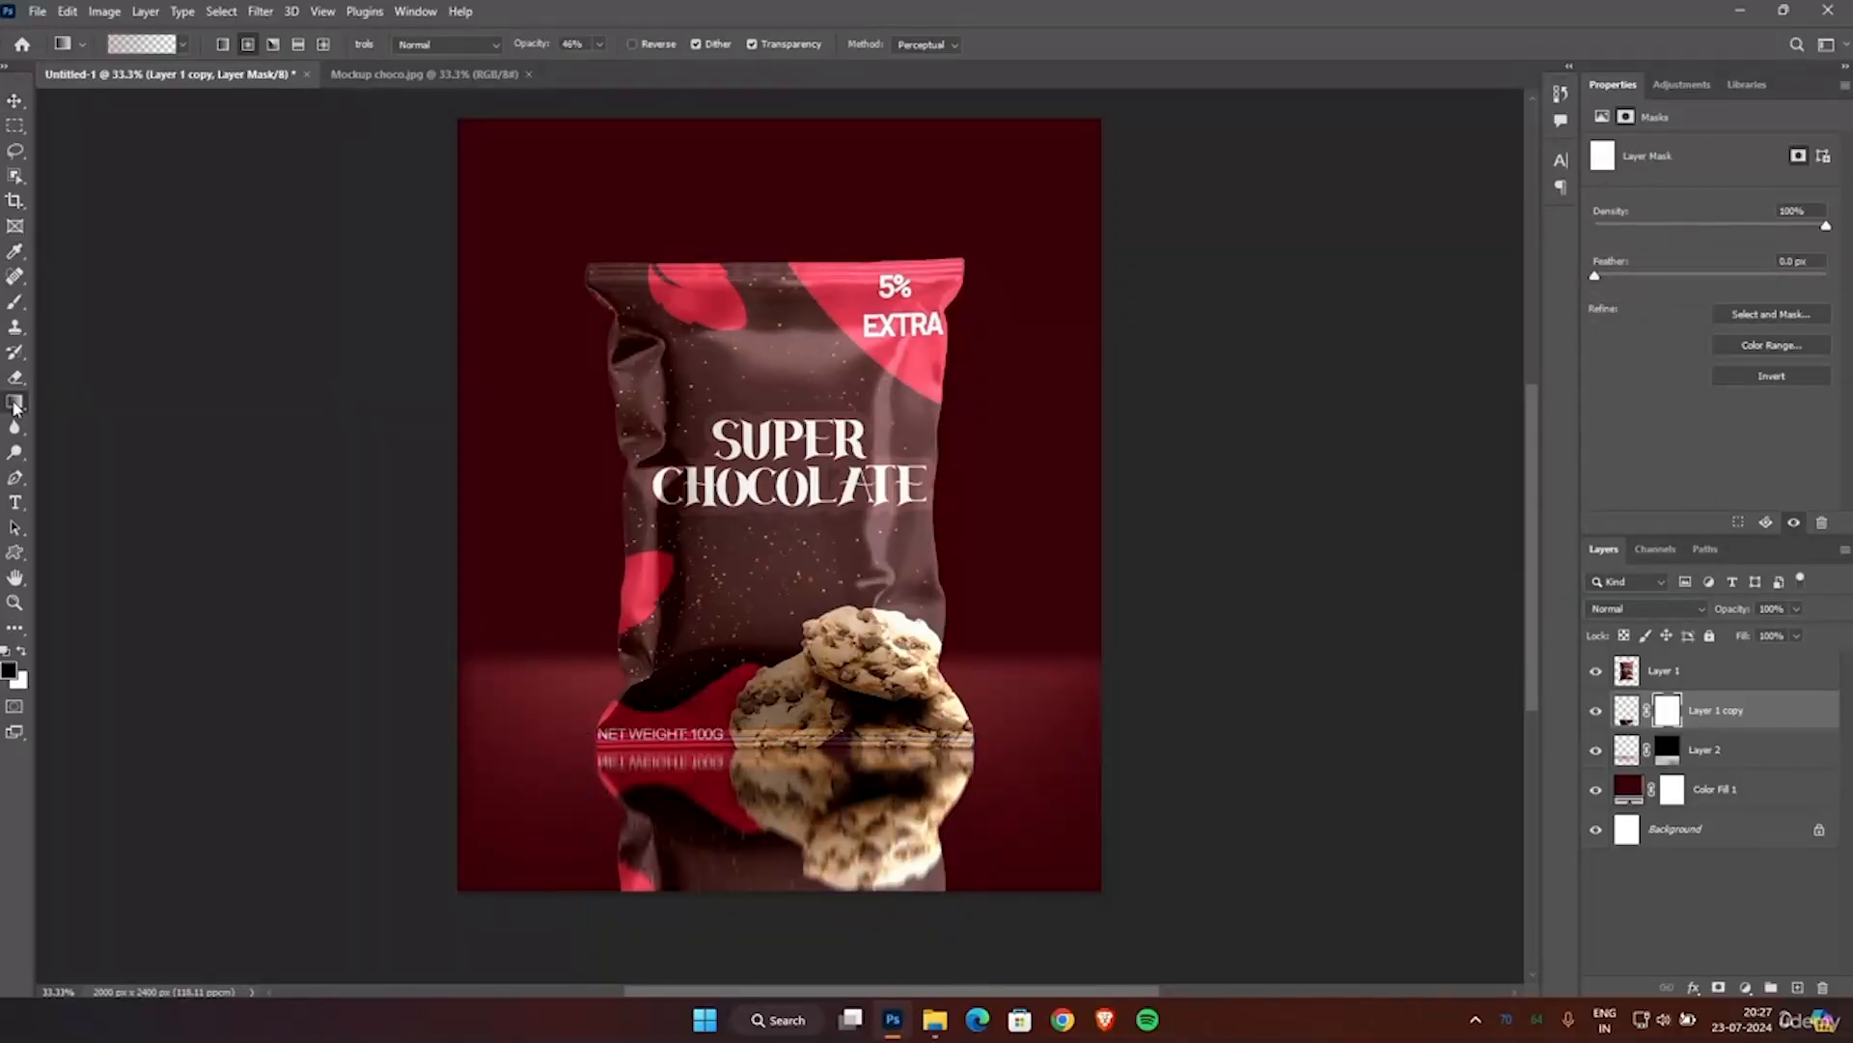
left_click(223, 46)
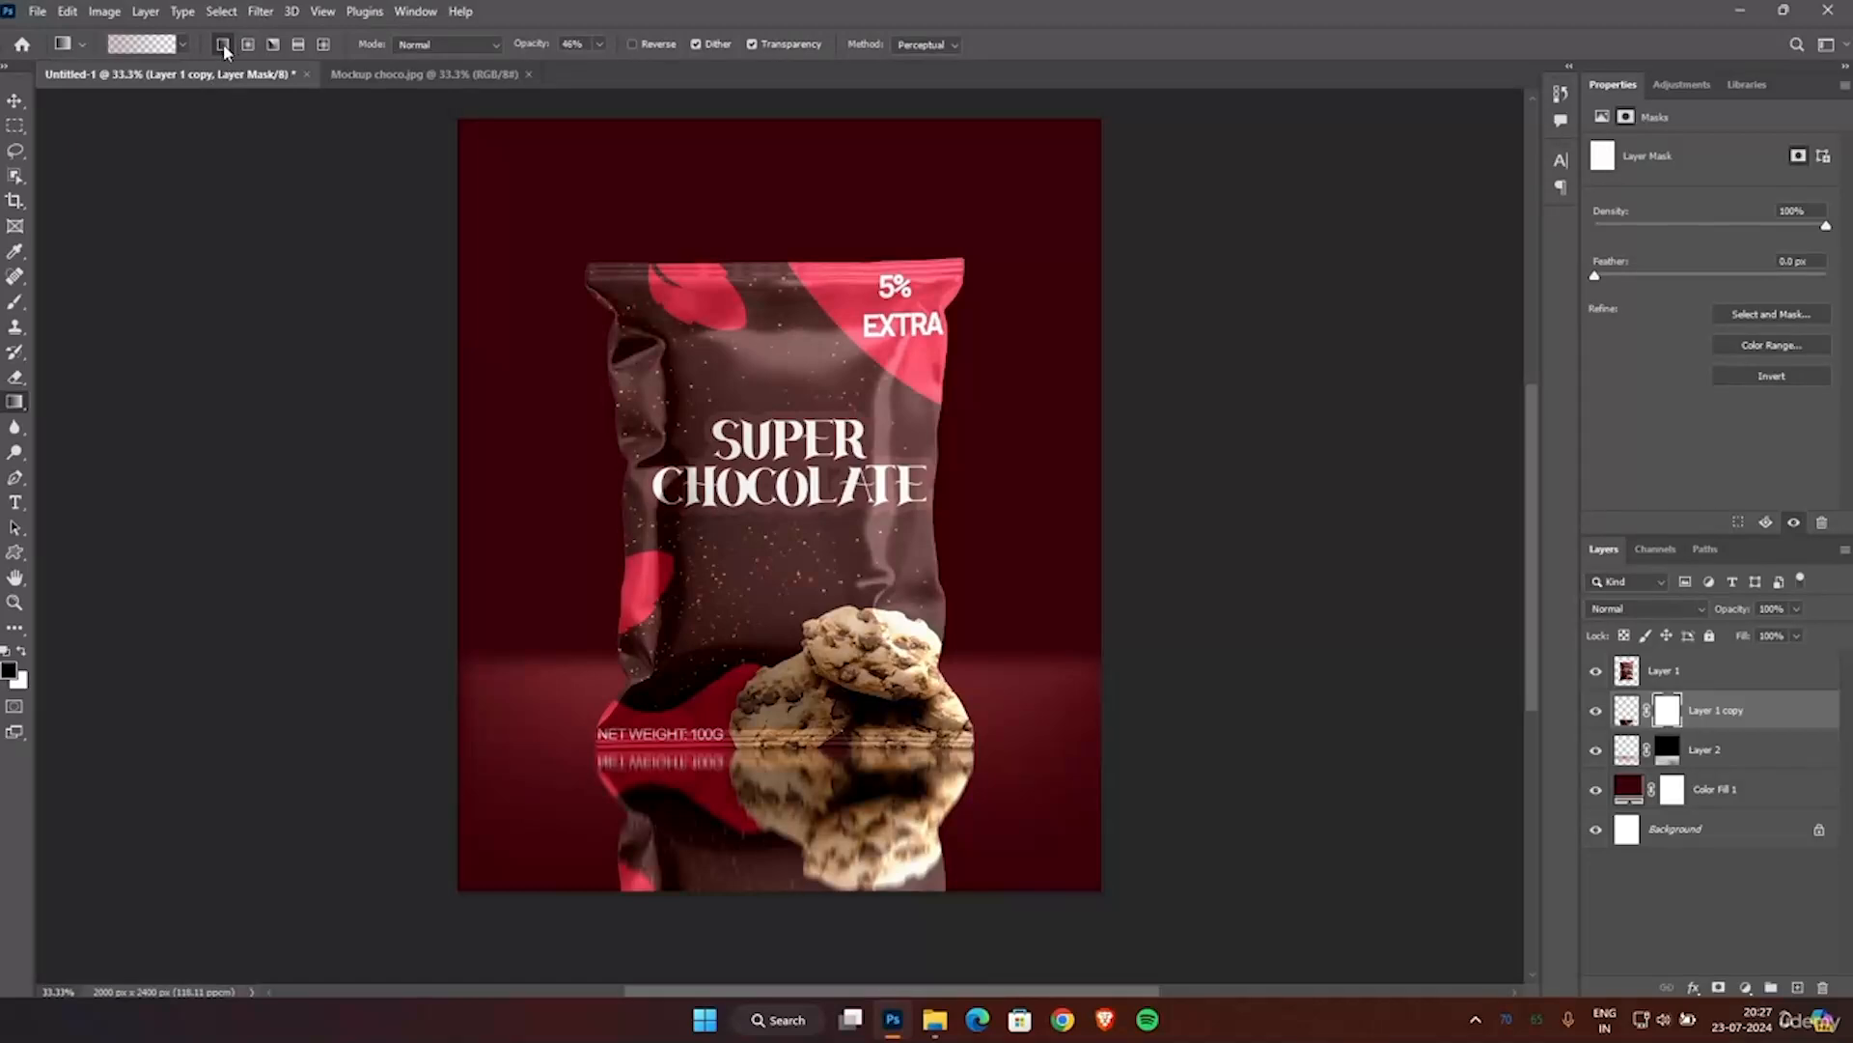
left_click(598, 45)
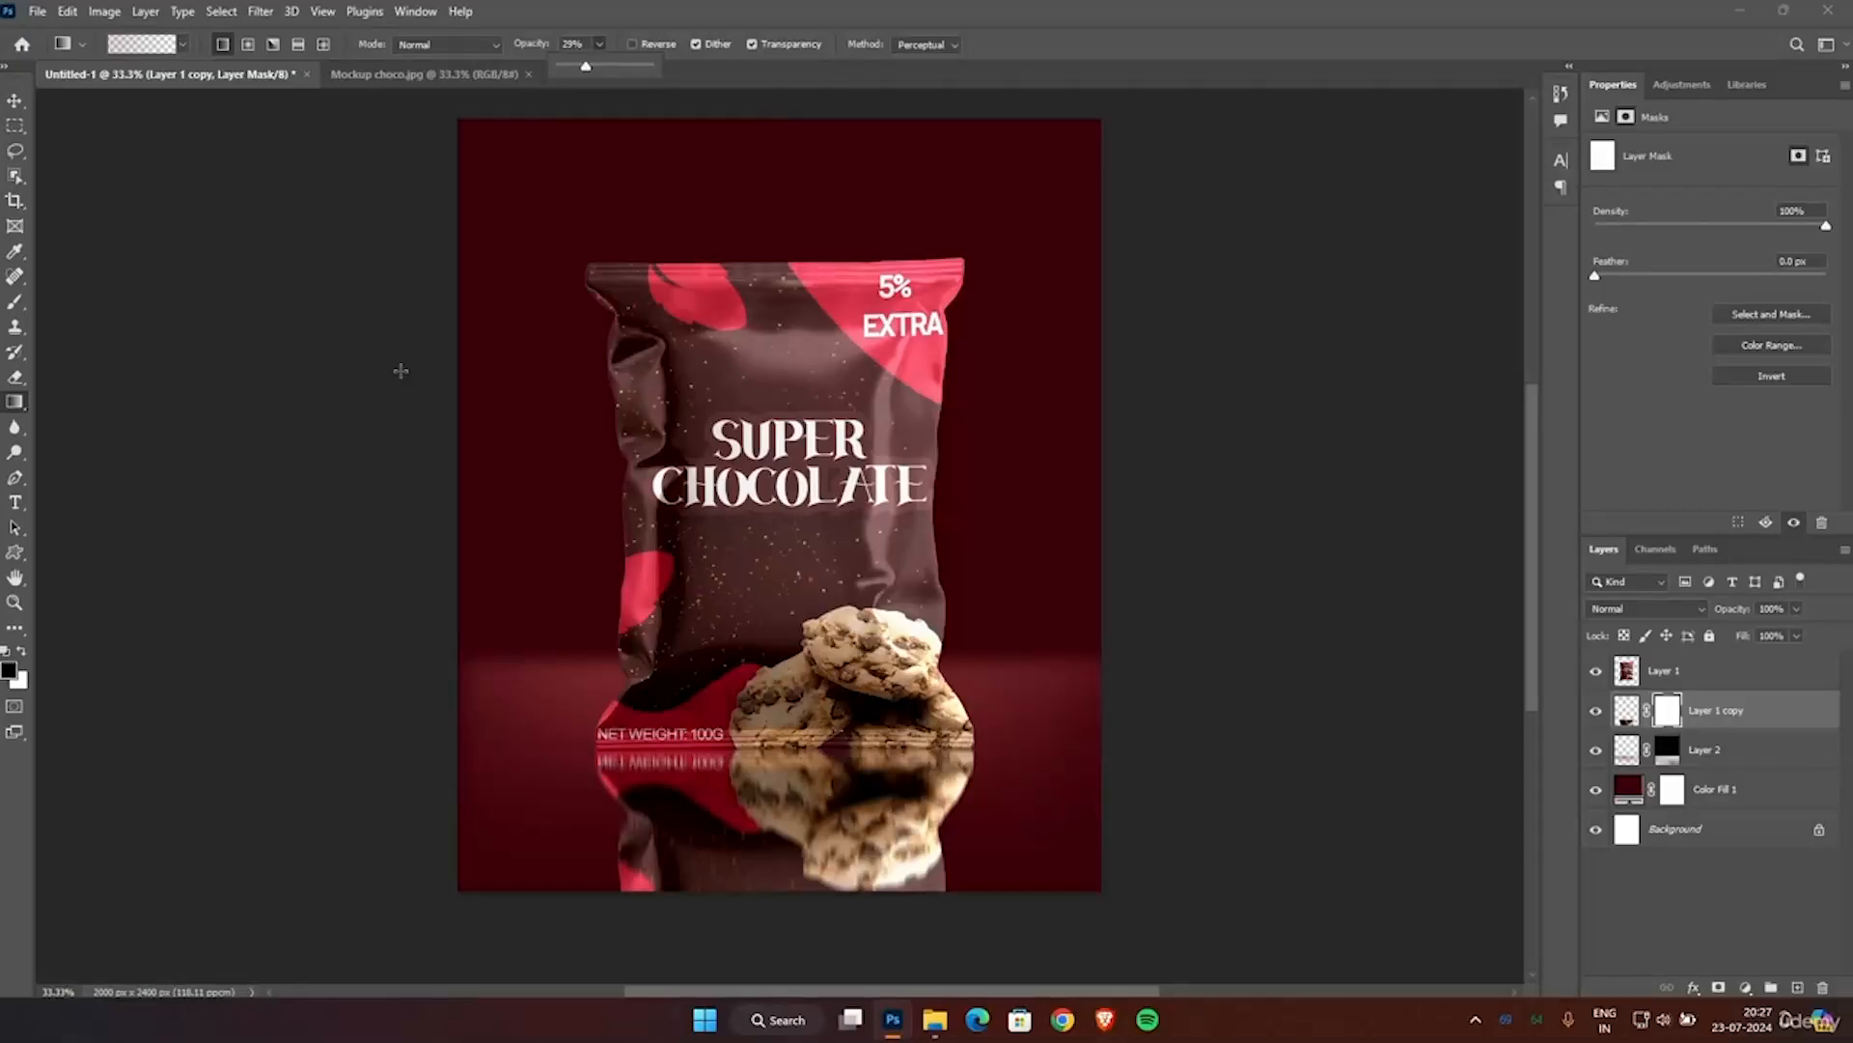
scroll(404, 491, "down", 3)
left_click_drag(856, 808, 851, 579)
left_click_drag(617, 812, 700, 543)
left_click_drag(732, 796, 732, 352)
left_click_drag(799, 828, 768, 434)
mouse_move(879, 759)
left_mouse_down()
mouse_move(874, 645)
mouse_move(855, 647)
left_mouse_up()
left_click_drag(830, 800, 765, 633)
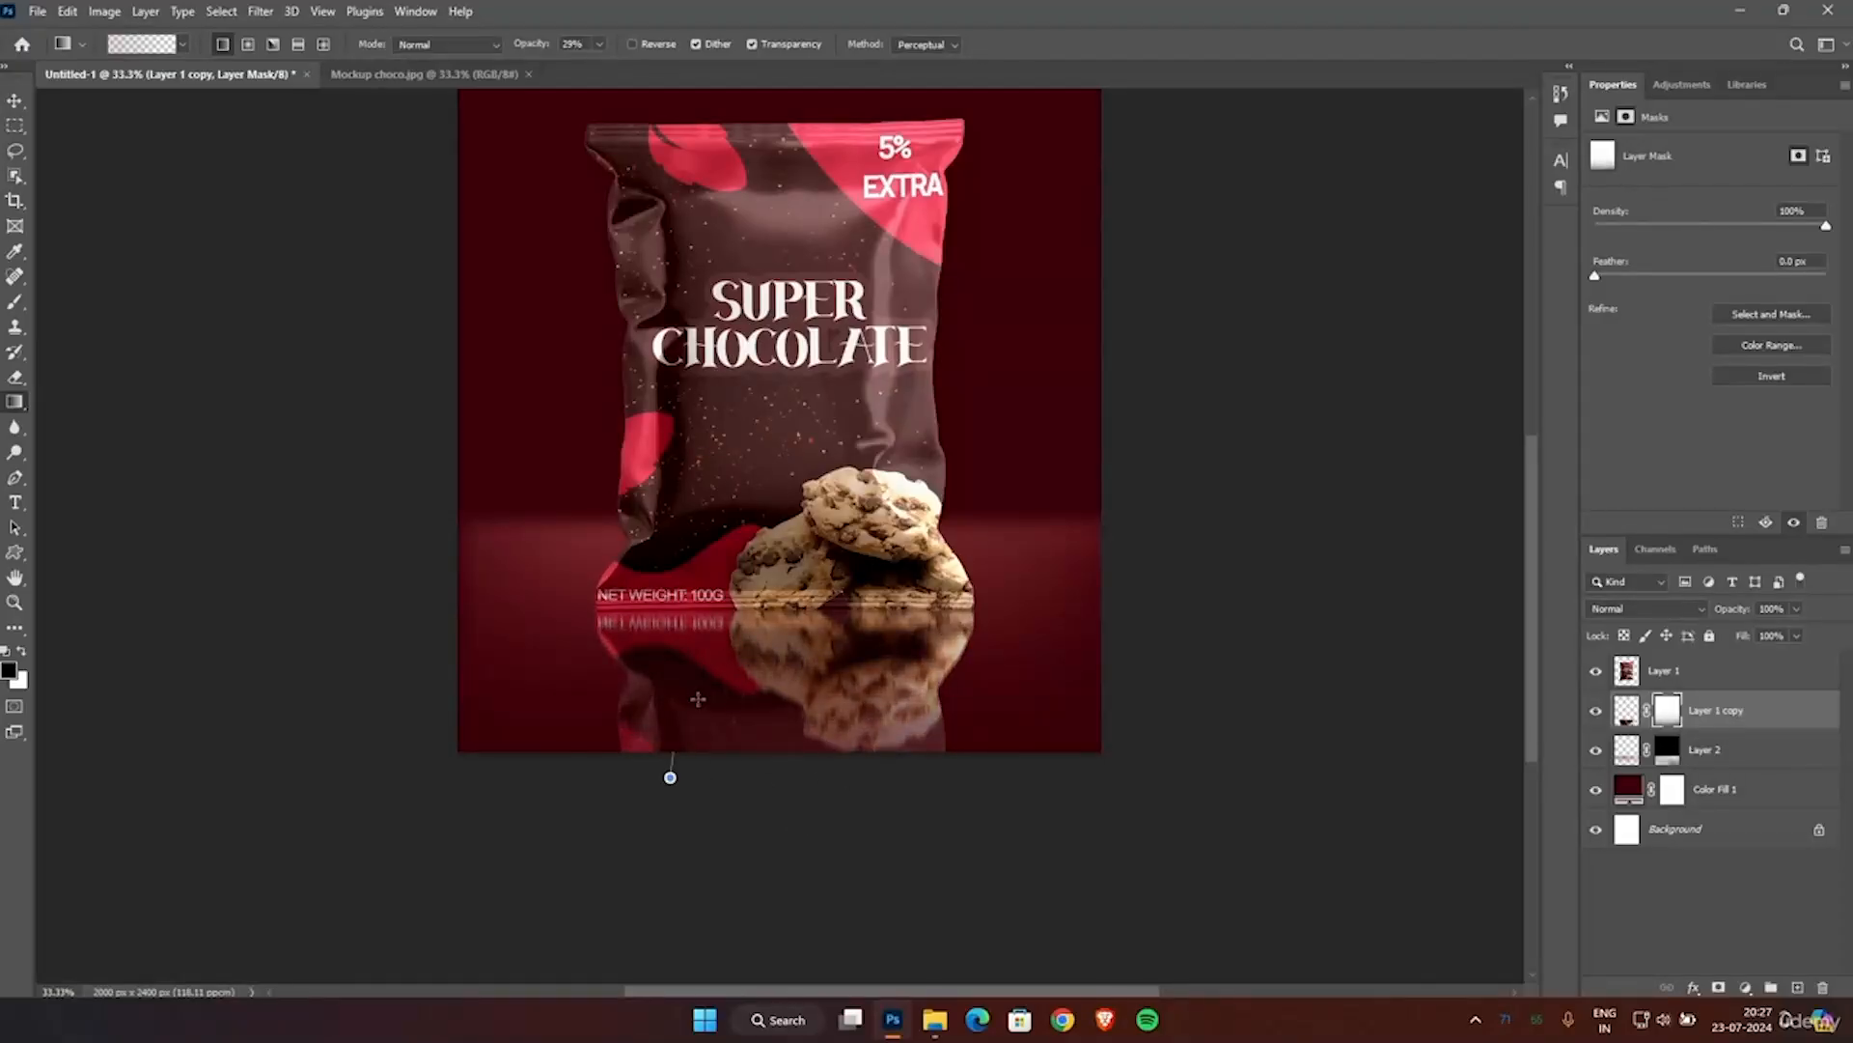
left_click_drag(673, 742, 762, 659)
left_click_drag(937, 752, 876, 677)
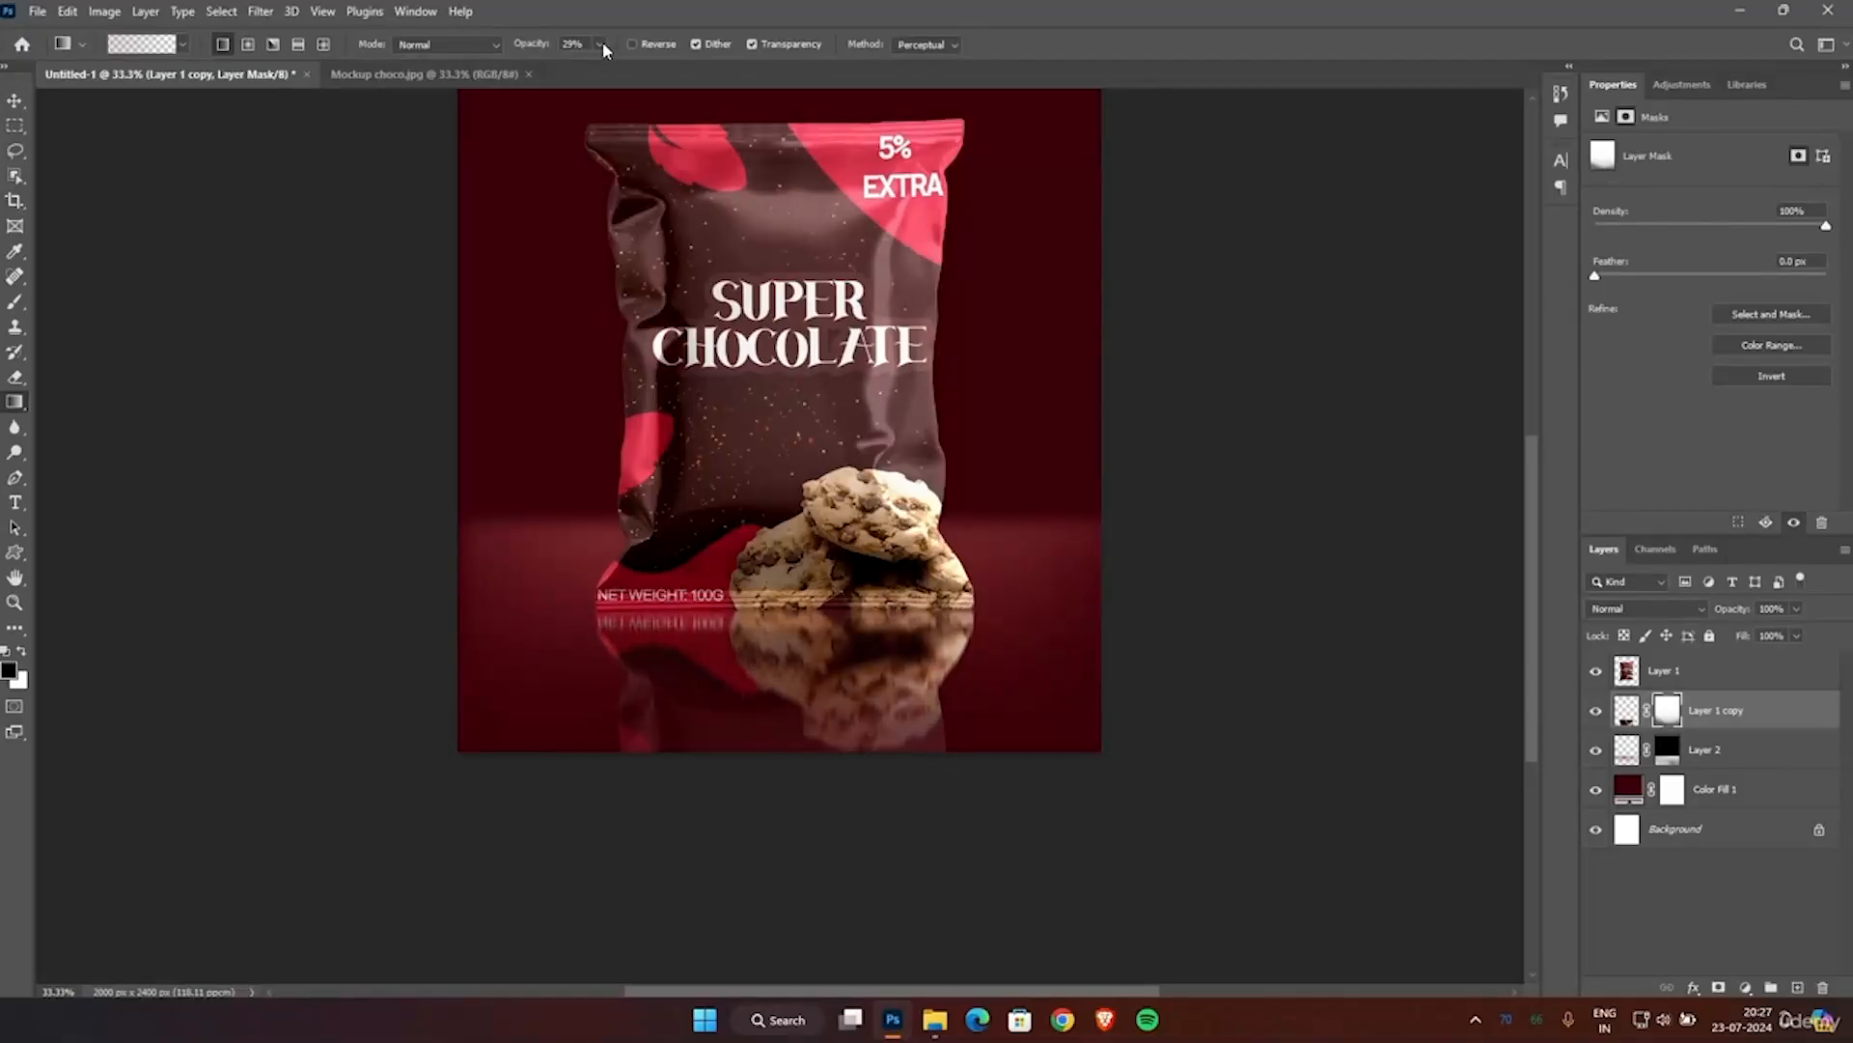
Deepen the reflection's fade with further mask gradients at 37% and 53% opacity, and undo the last gradient tried at 100%.
left_click_drag(538, 48, 530, 58)
left_click_drag(624, 744, 700, 695)
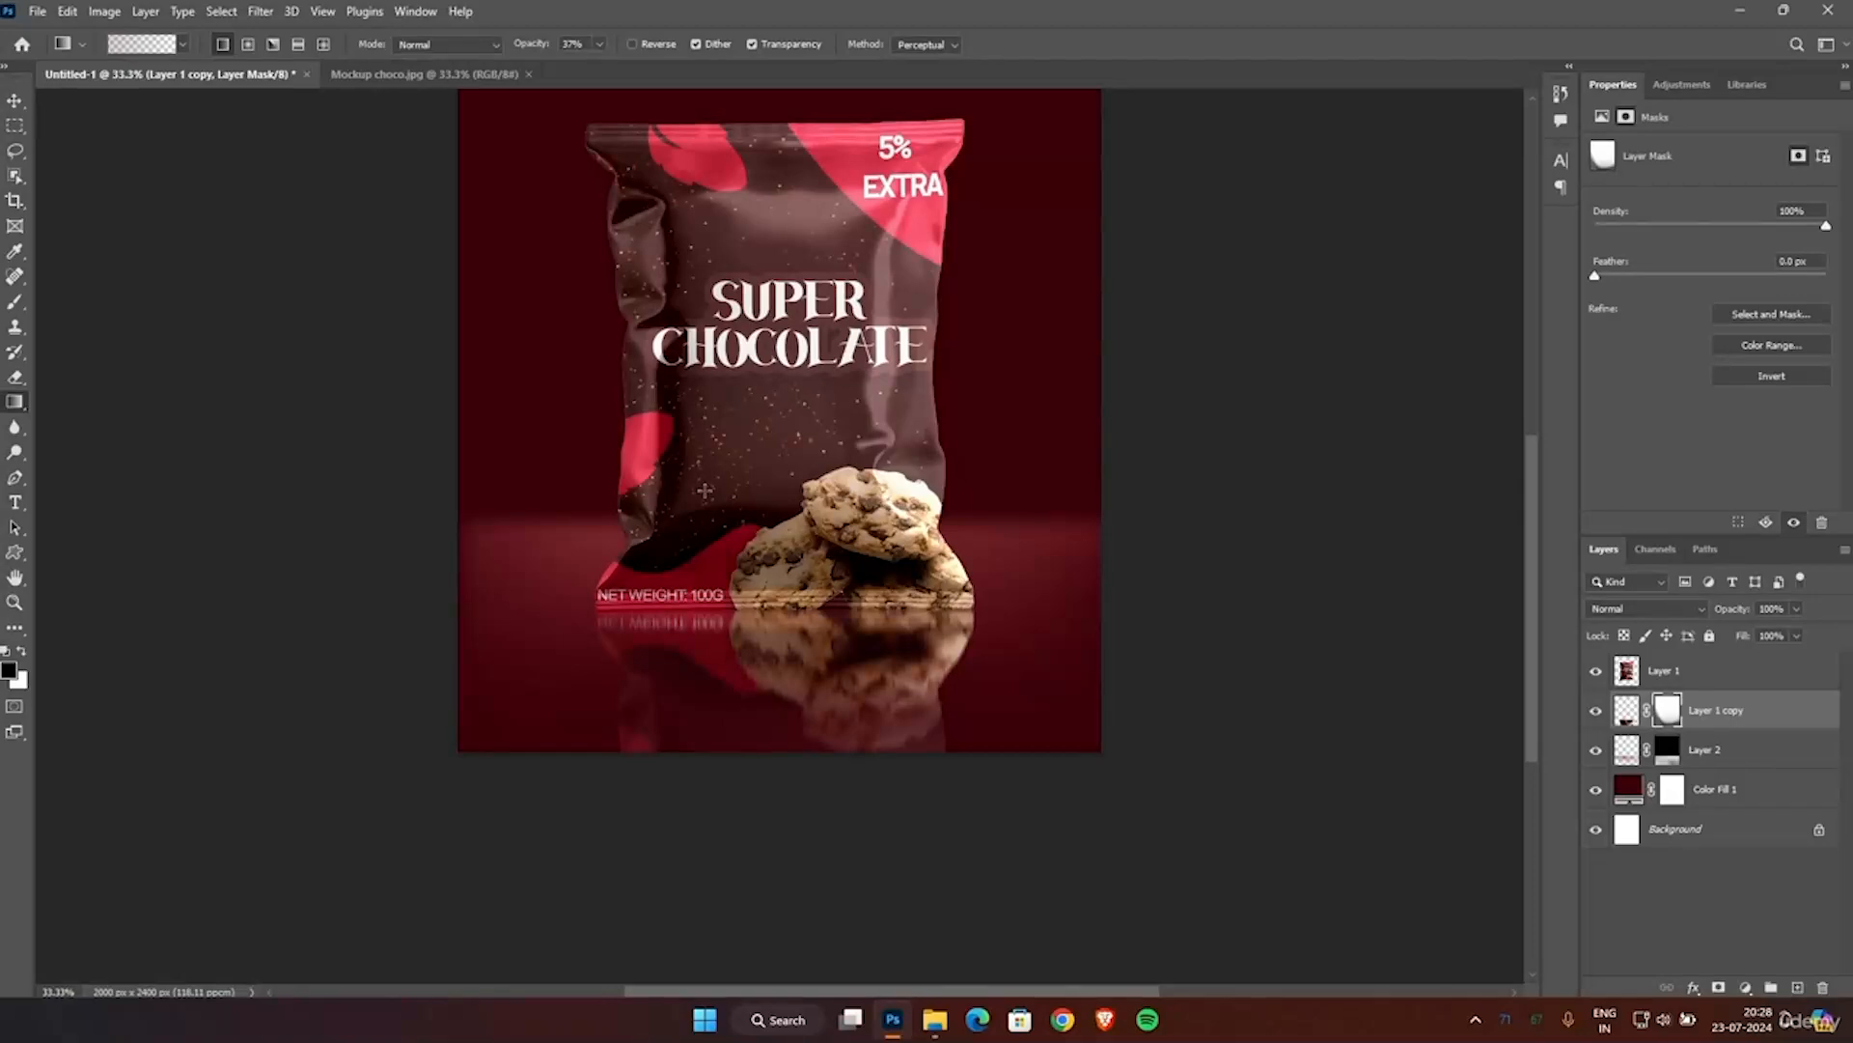
left_click_drag(530, 51, 546, 51)
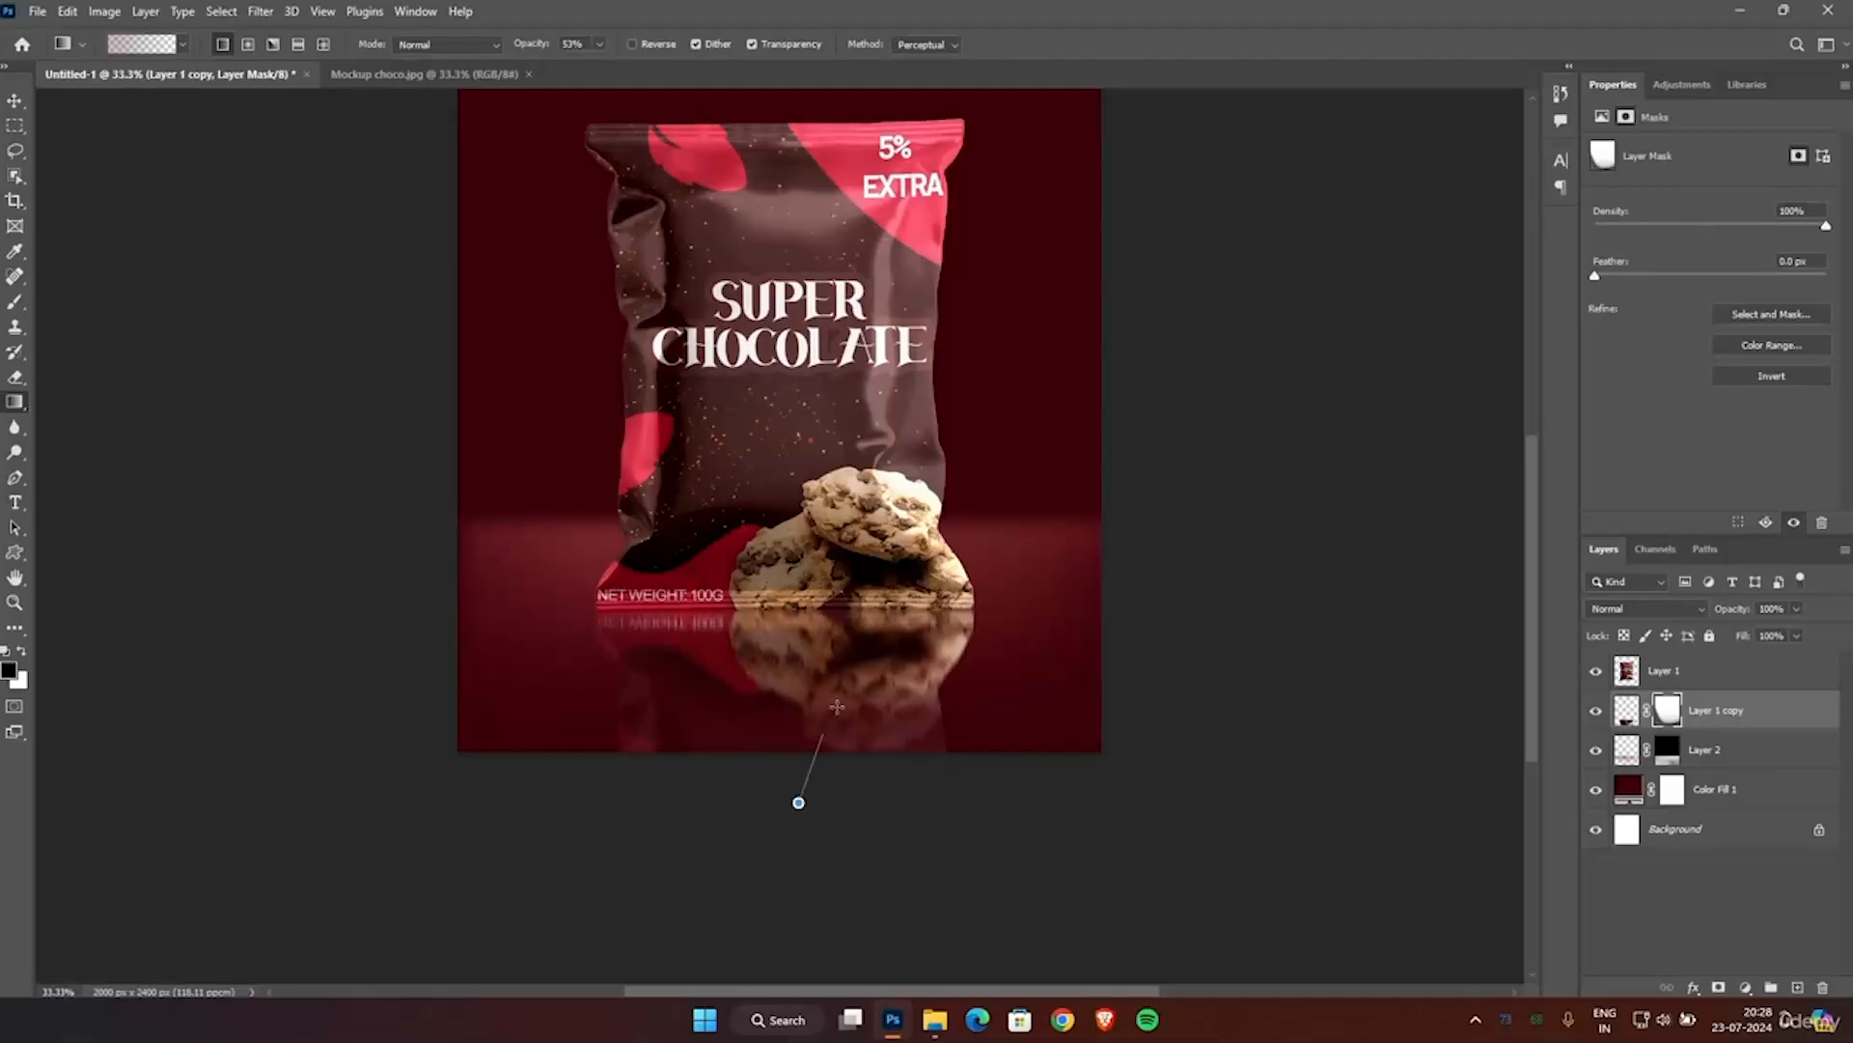
left_click_drag(530, 44, 576, 45)
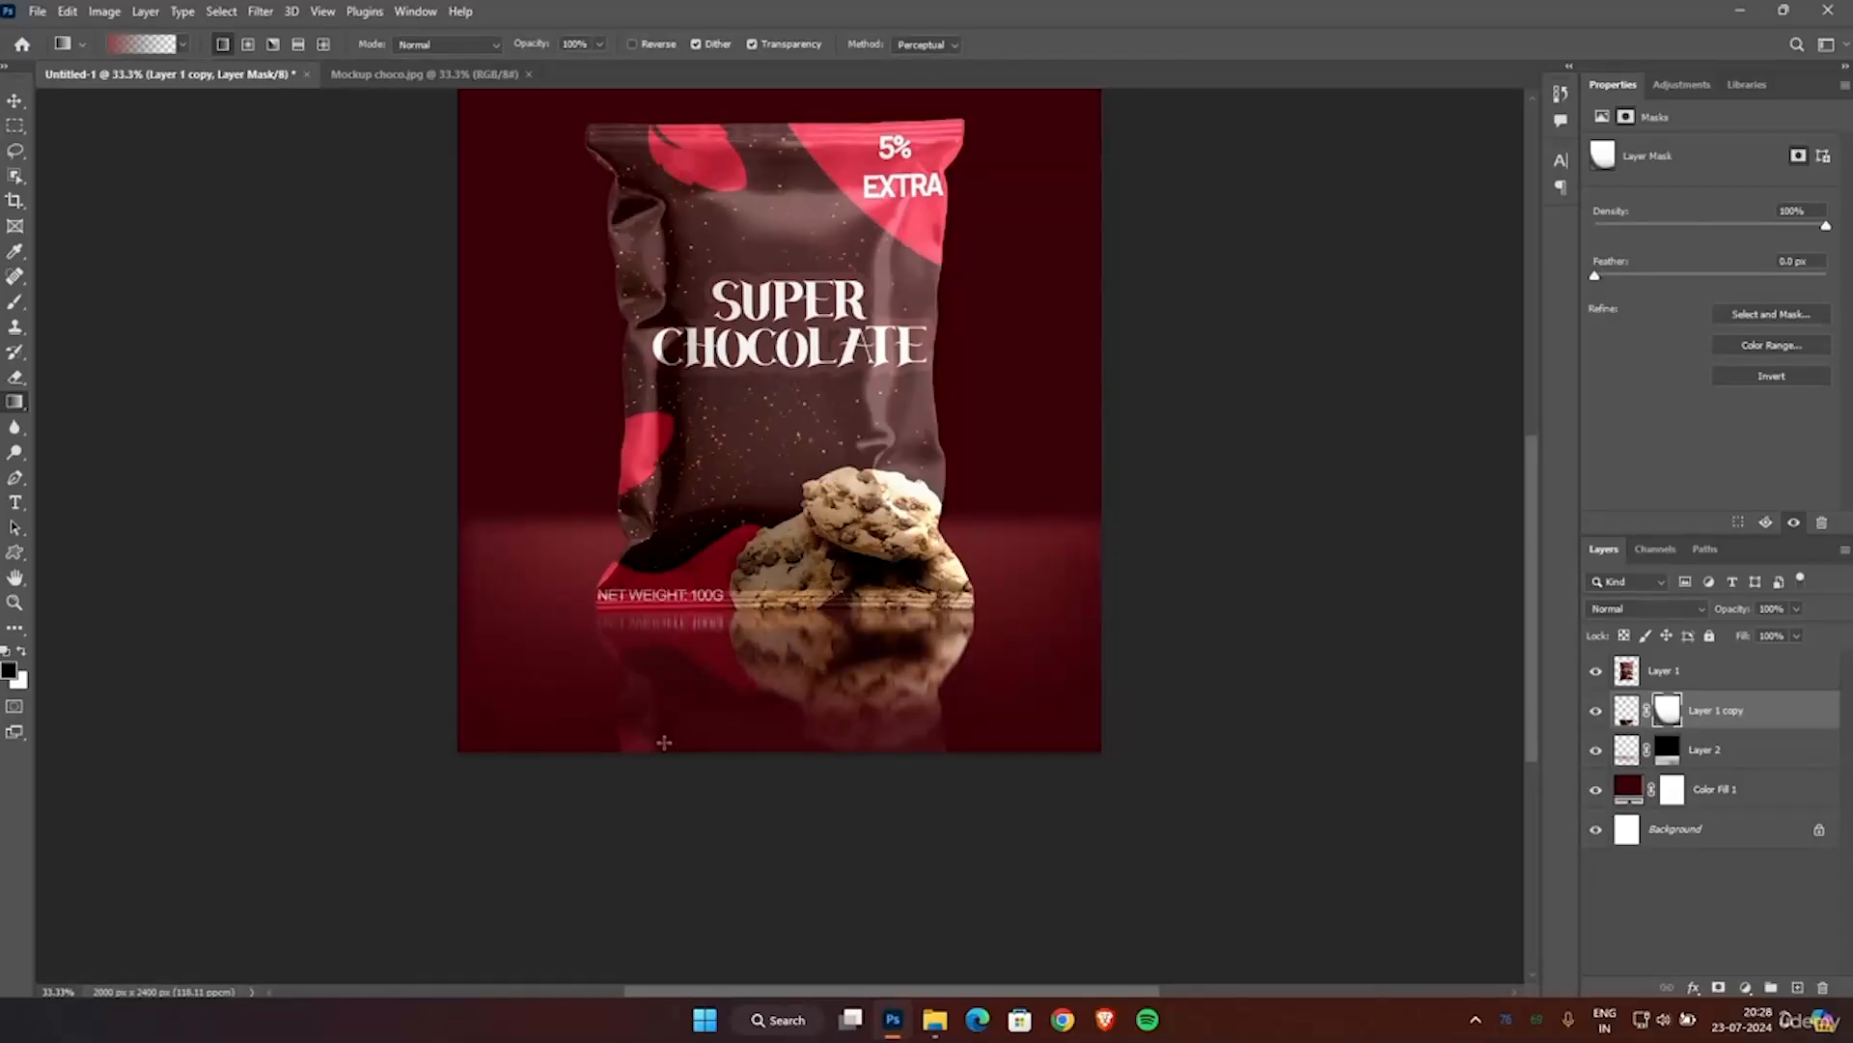
key("ctrl+z")
scroll(1242, 382, "up", 2)
Free Transform the Layer 1 copy reflection itself and scale it to 100.17% at its corner beneath the cookies.
left_click(1627, 711)
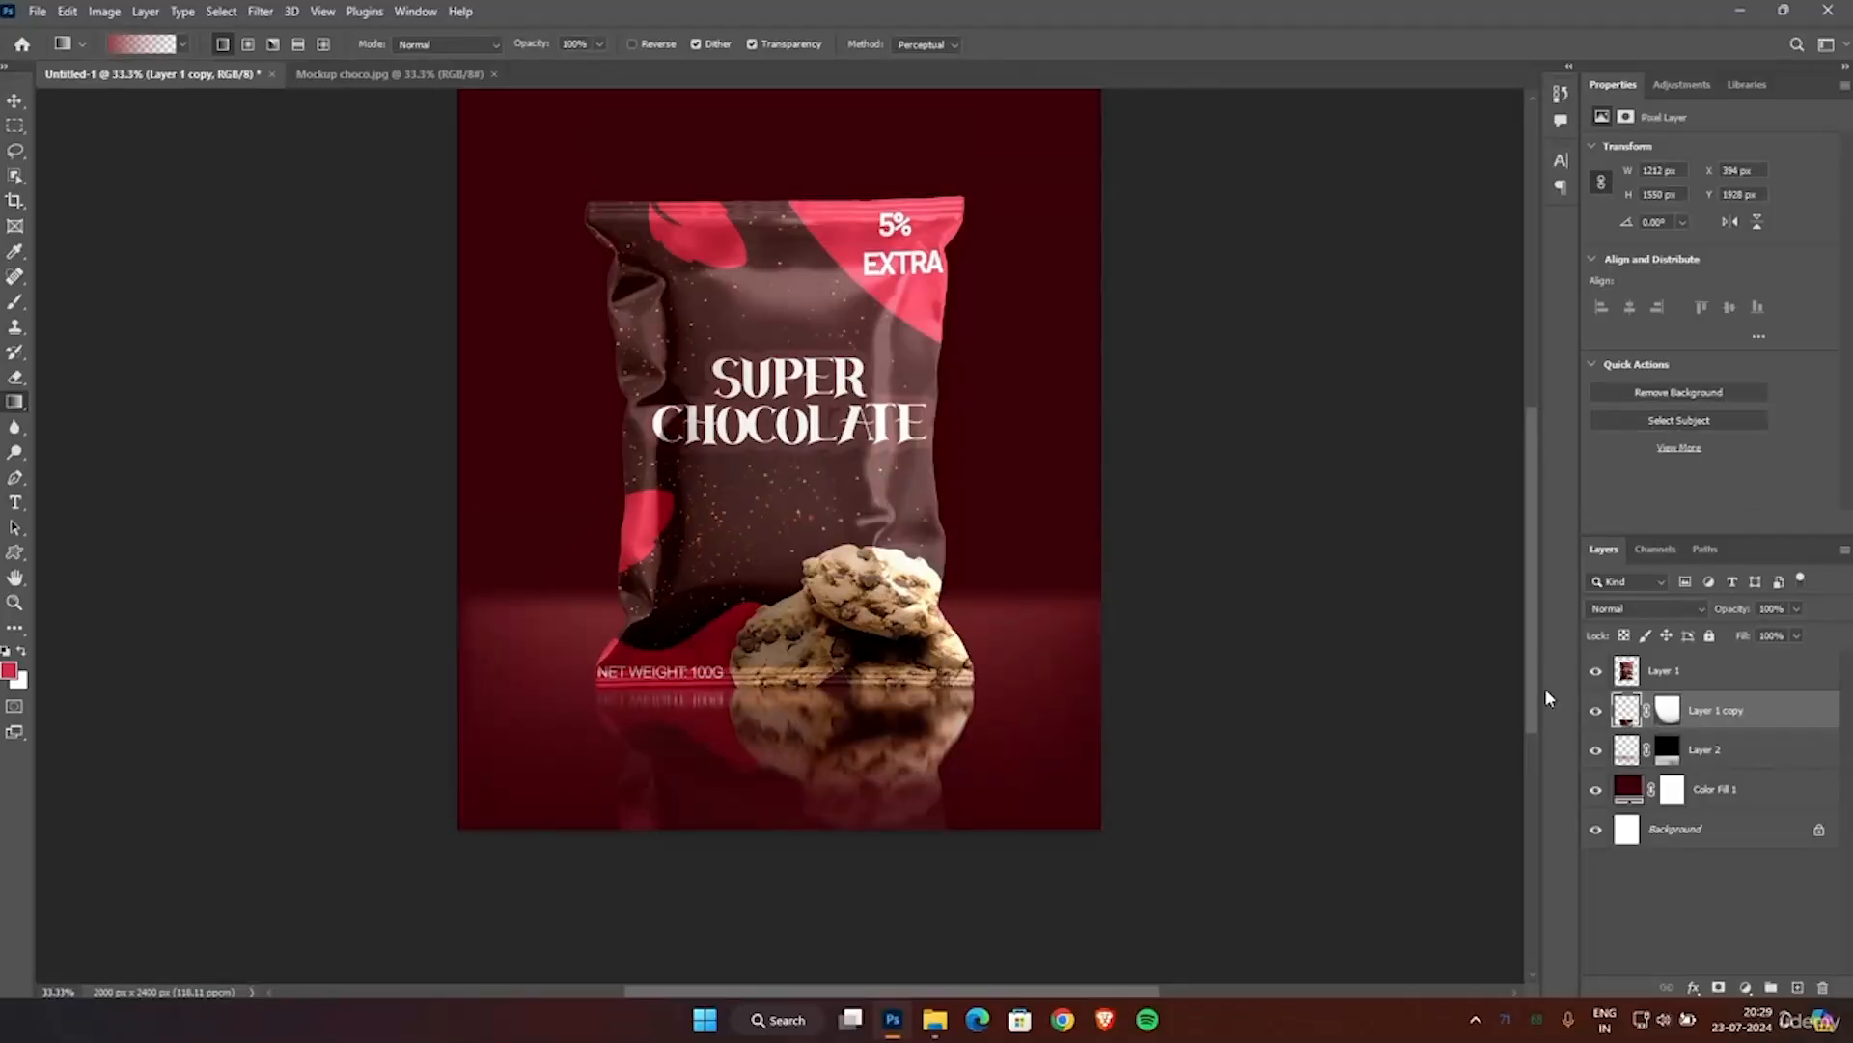
key("ctrl+t")
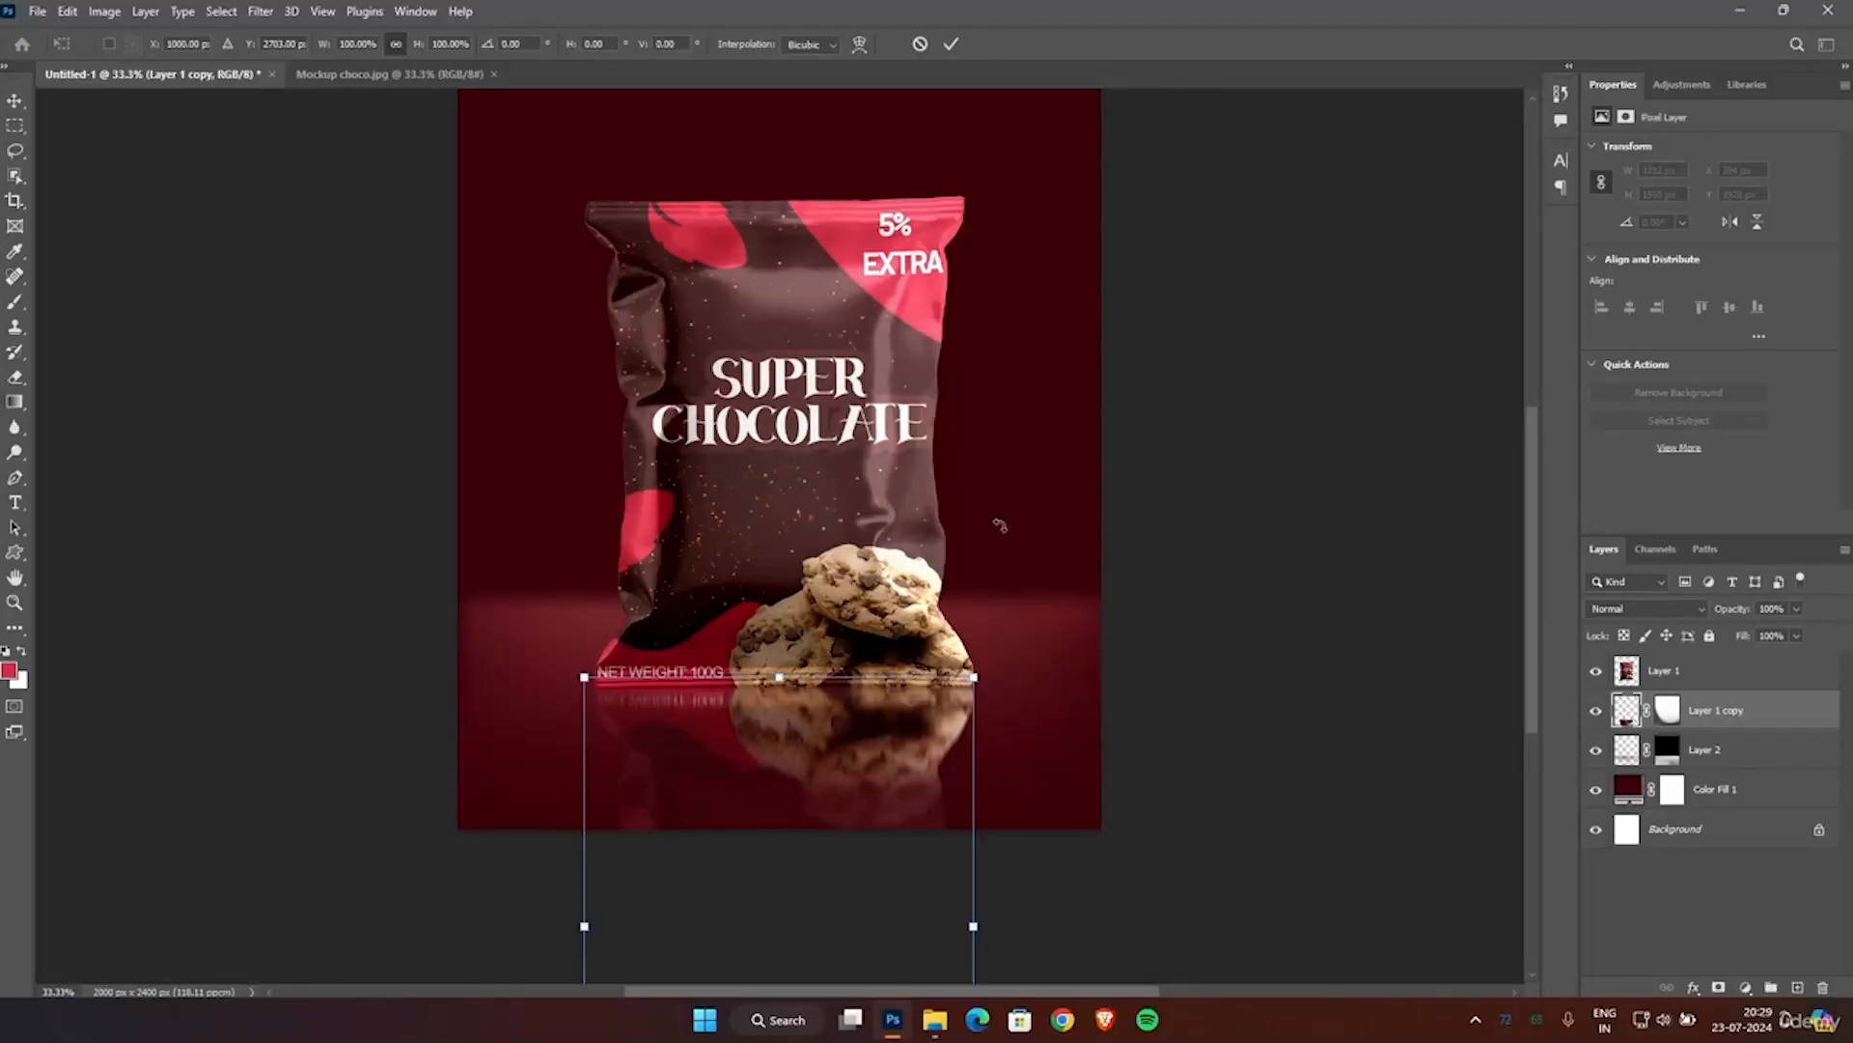
scroll(991, 526, "down", 1)
scroll(1061, 570, "up", 8)
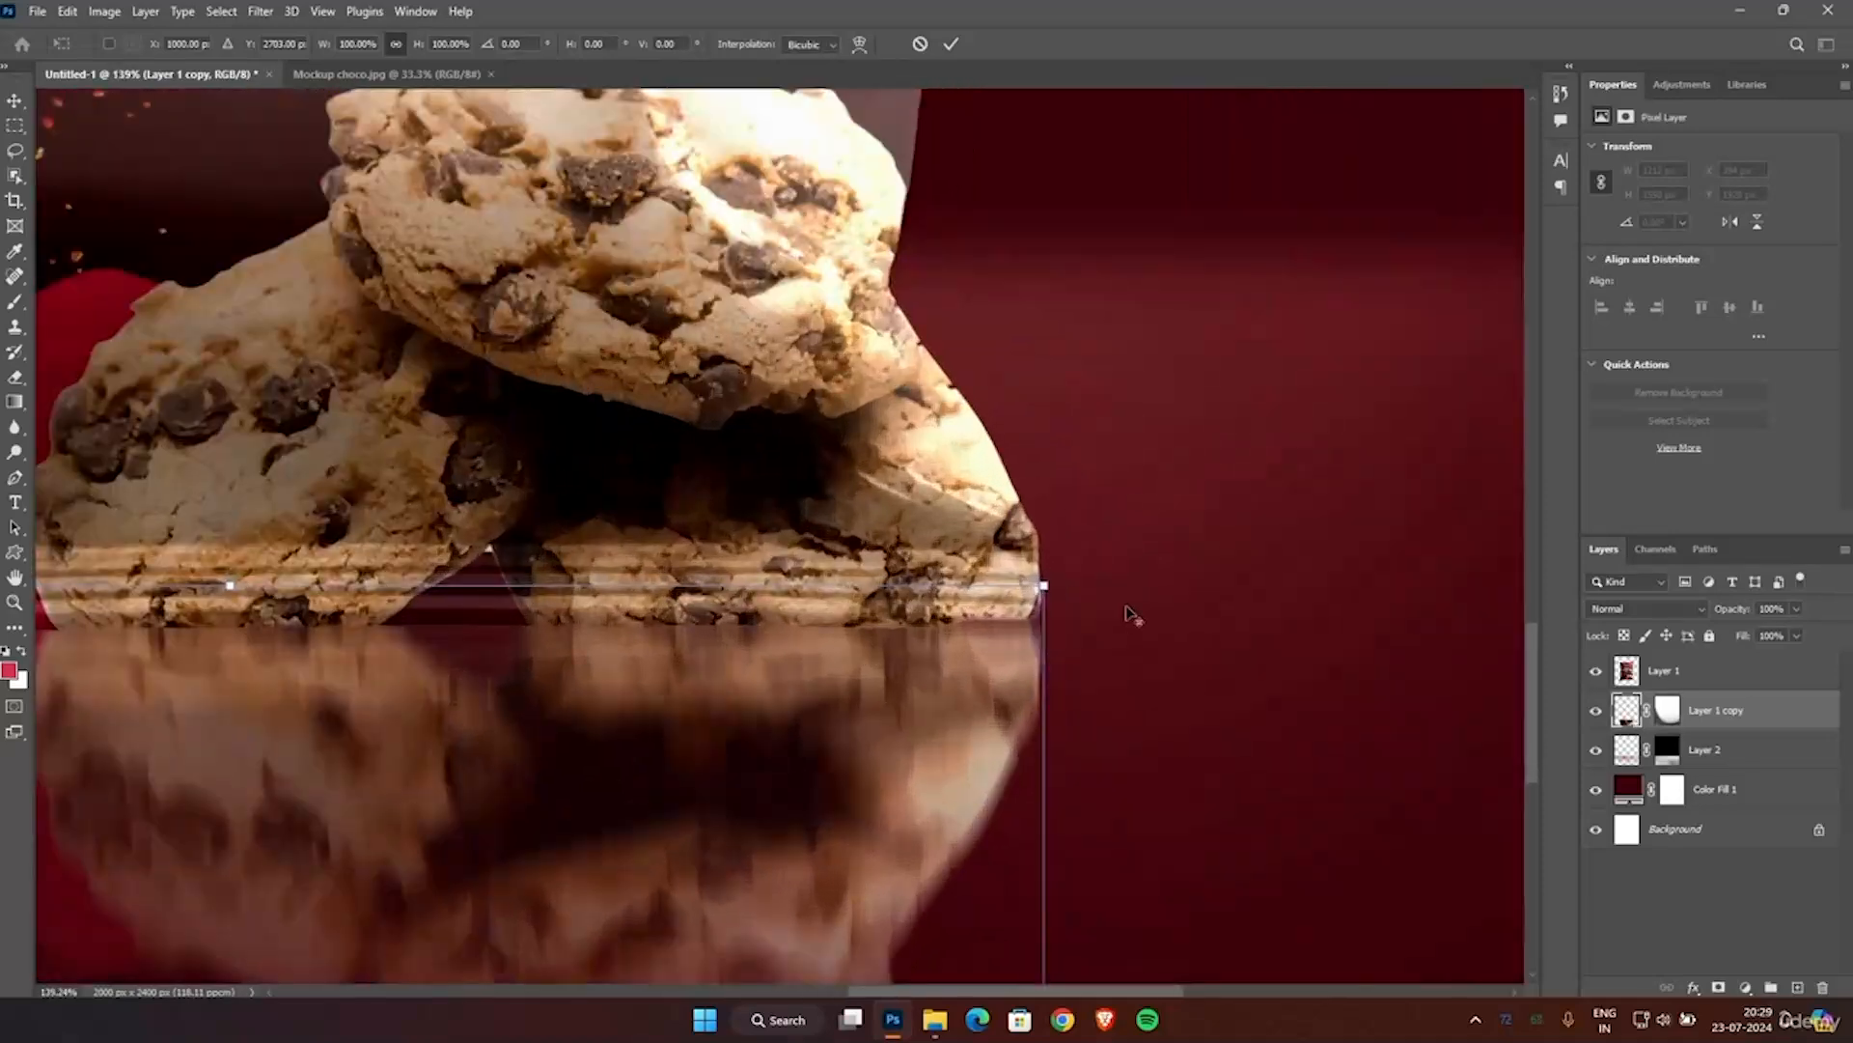
left_click_drag(1002, 585, 1009, 578)
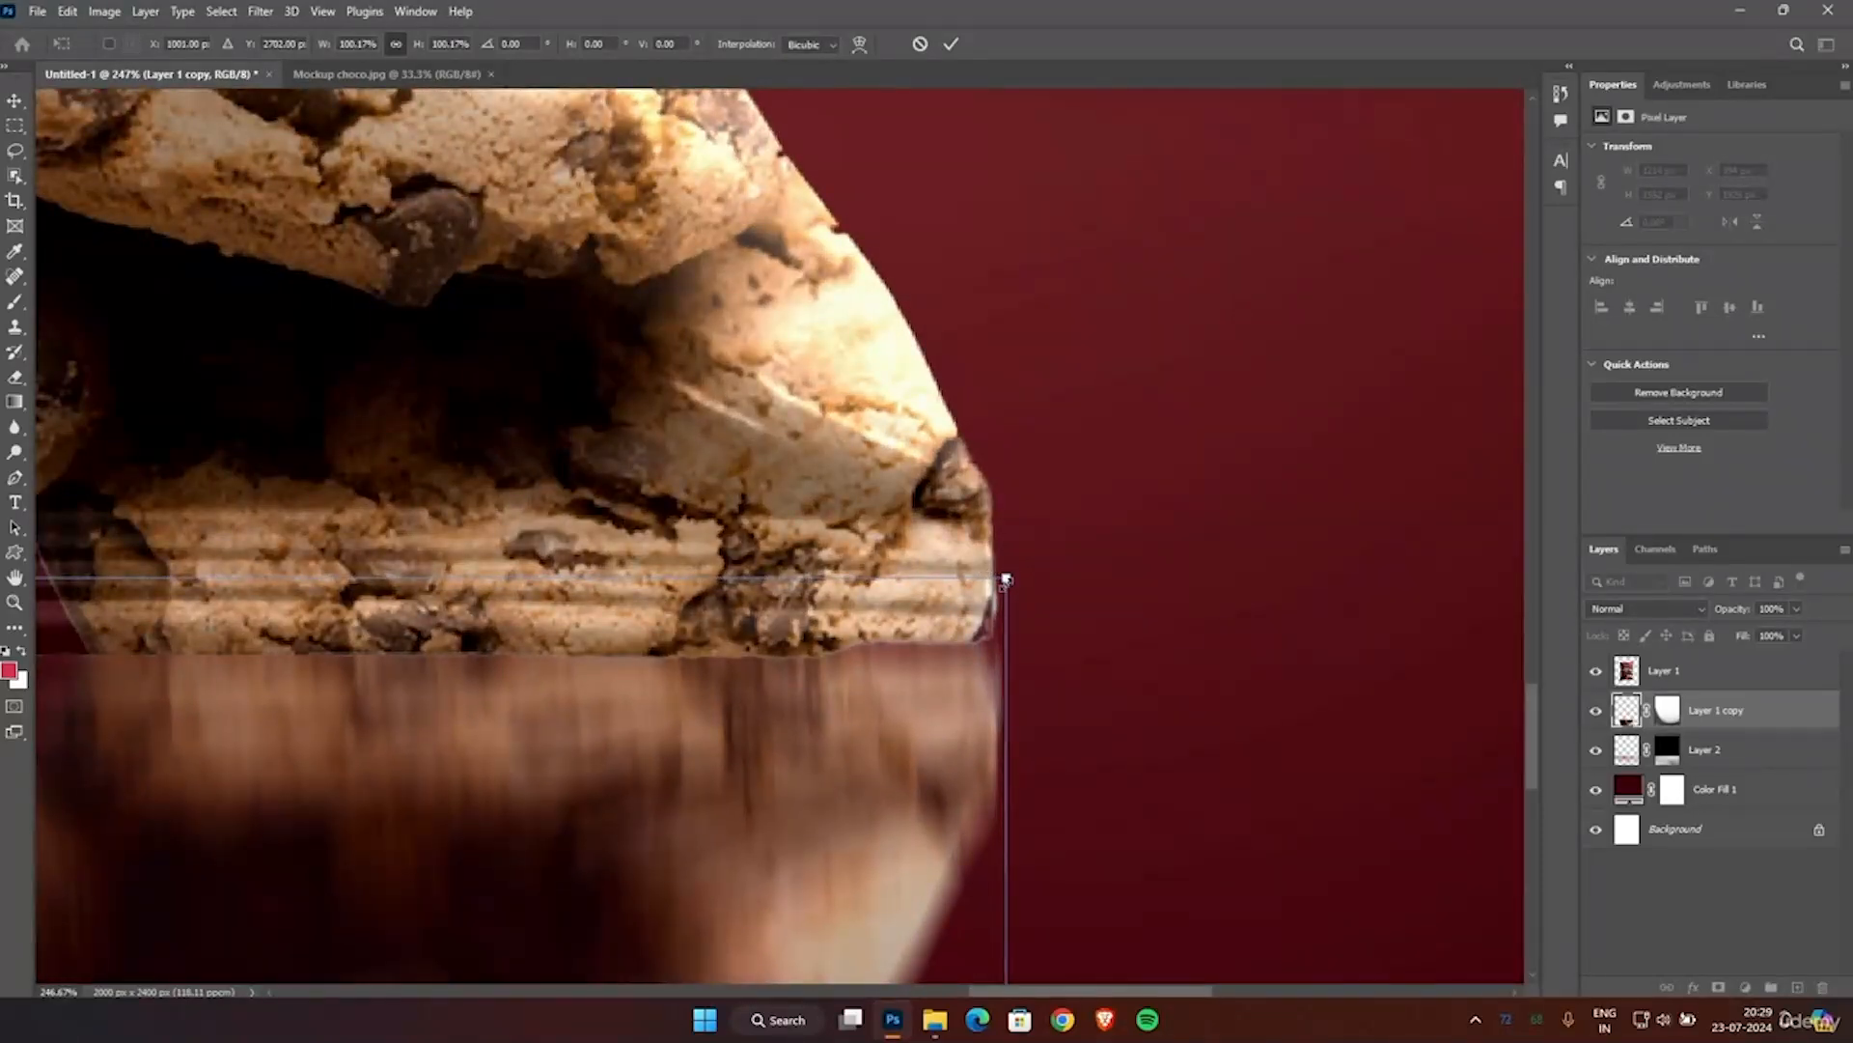
Warp the reflection's corner beneath the outer cookie and start bending its top edge toward the pouch's base.
left_click(859, 44)
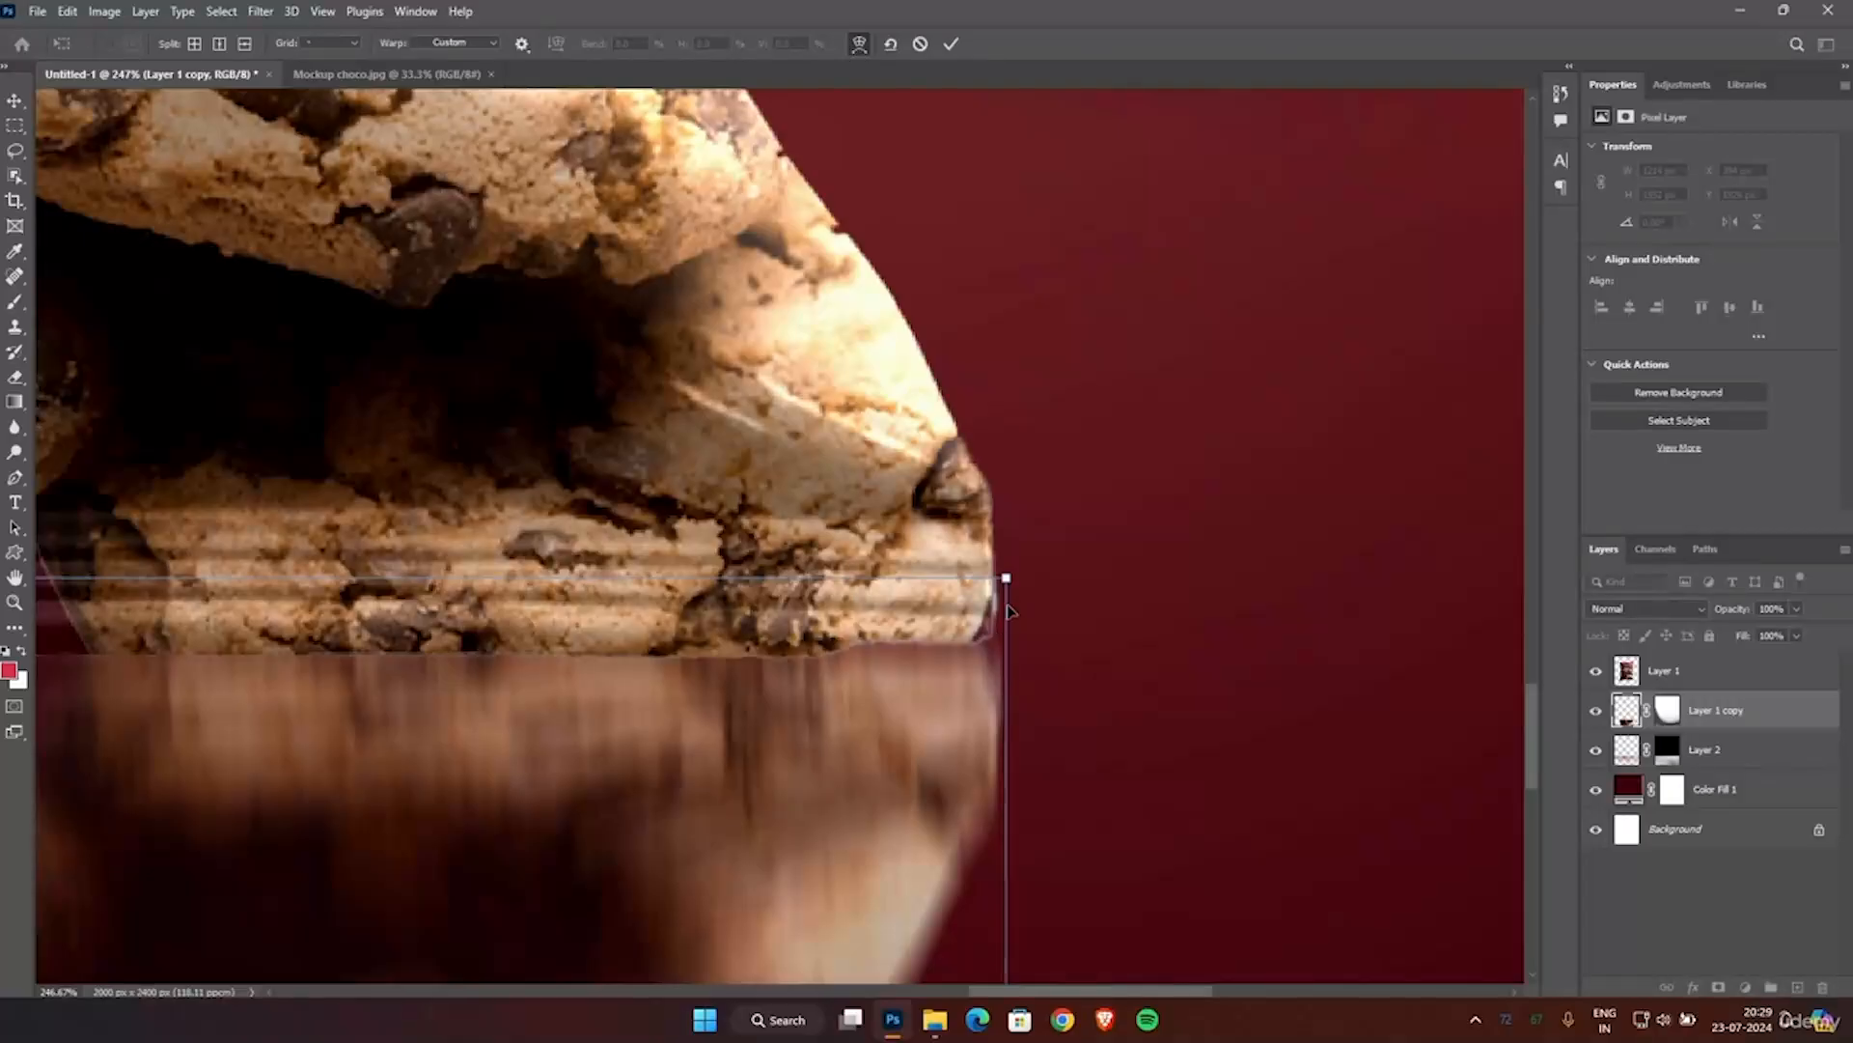
left_click_drag(1006, 579, 994, 587)
scroll(996, 695, "down", 1)
scroll(996, 821, "left", 15)
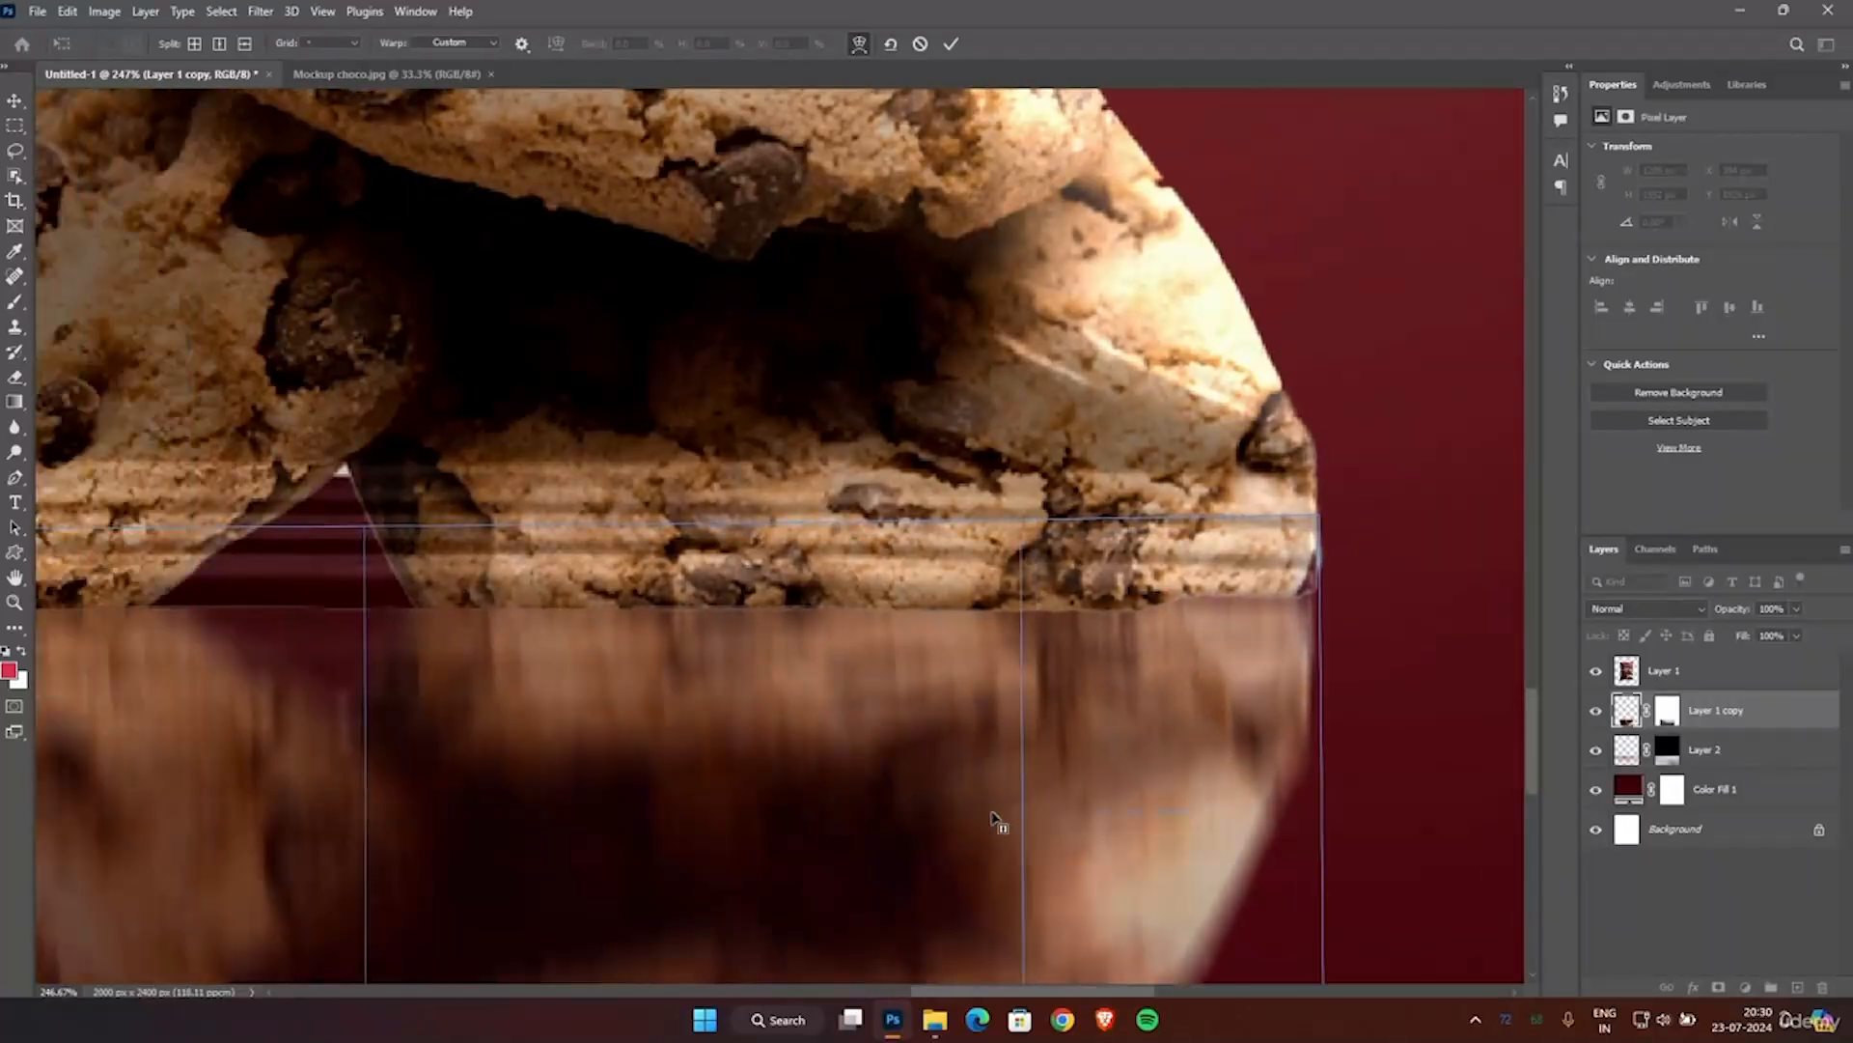
scroll(999, 820, "left", 15)
left_click_drag(356, 534, 356, 590)
Adjust the warped top edge of the reflection along the cookies' base with added control points and apply the transform.
scroll(846, 601, "left", 1)
scroll(845, 601, "right", 14)
left_click(994, 548, "alt")
mouse_move(995, 548)
left_mouse_down()
mouse_move(995, 601)
mouse_move(1019, 563)
left_mouse_up()
scroll(1030, 618, "right", 14)
left_click(1020, 541, "alt")
left_click_drag(1355, 519, 1355, 540)
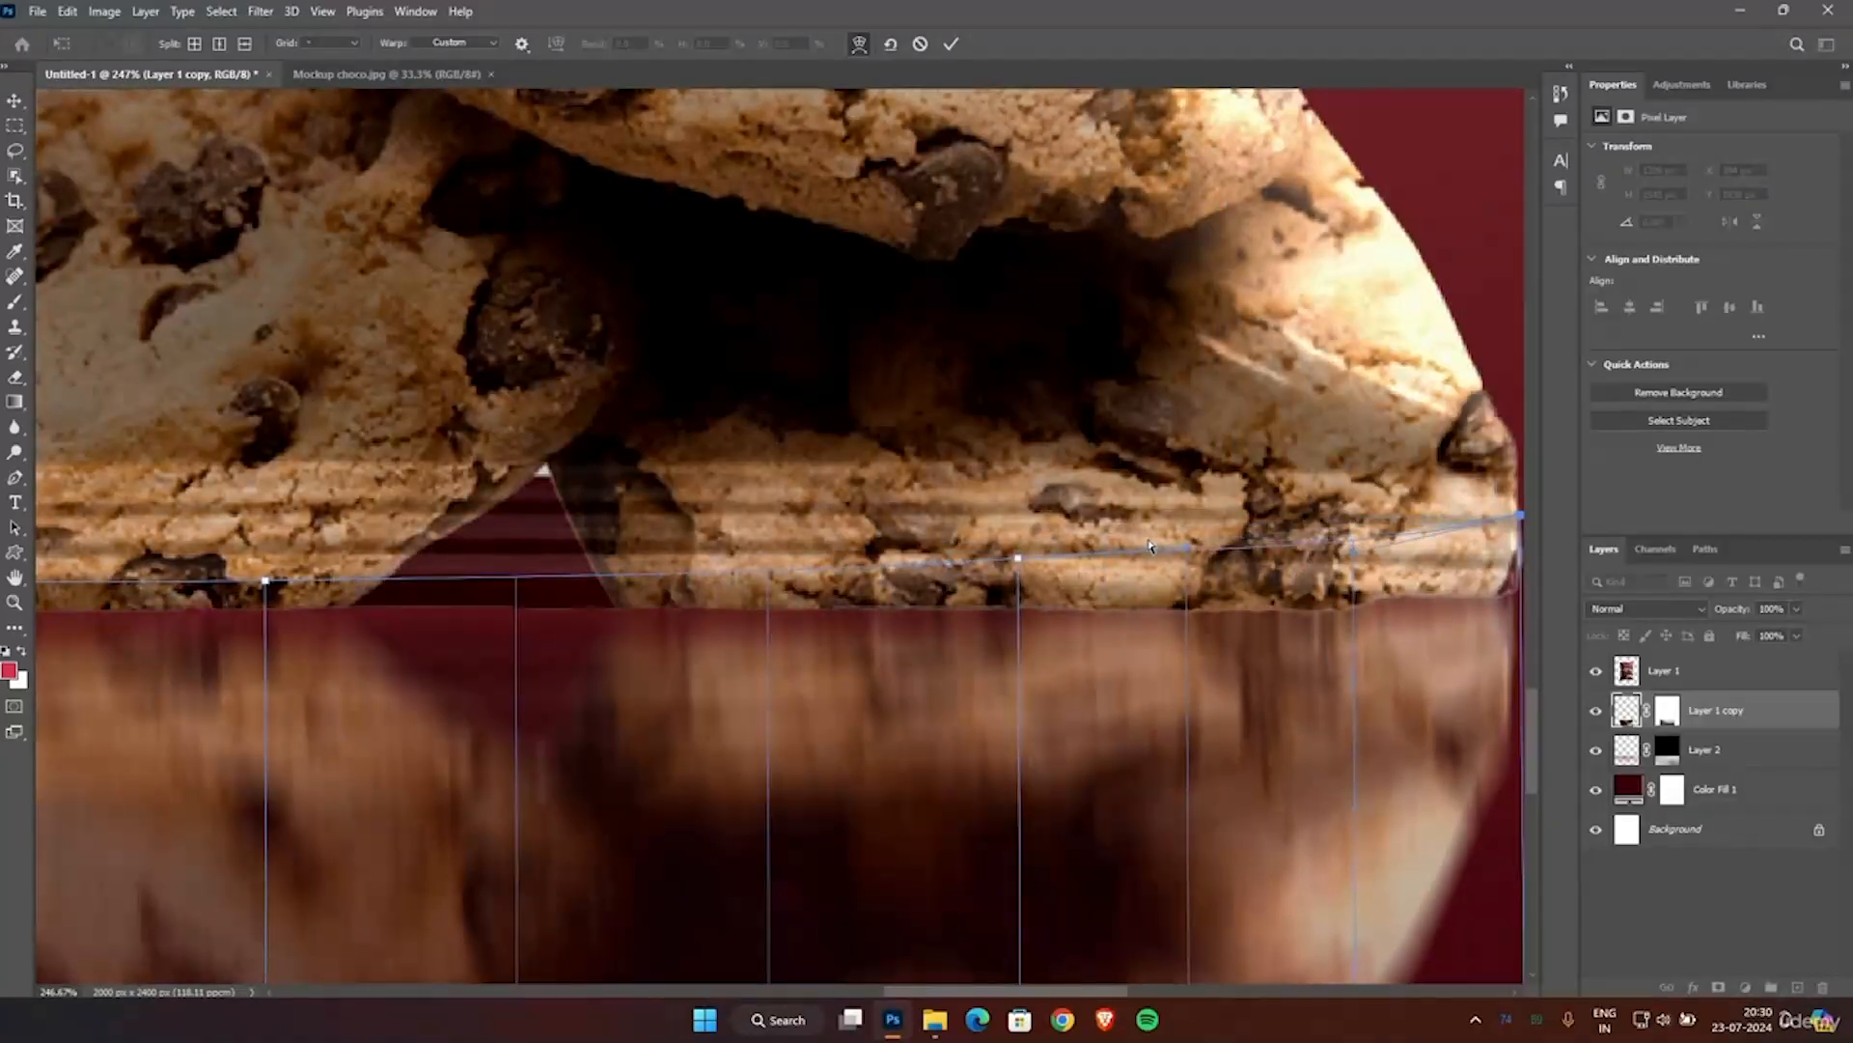
scroll(1149, 540, "down", 10)
scroll(1151, 547, "down", 3)
key("Return")
key("g")
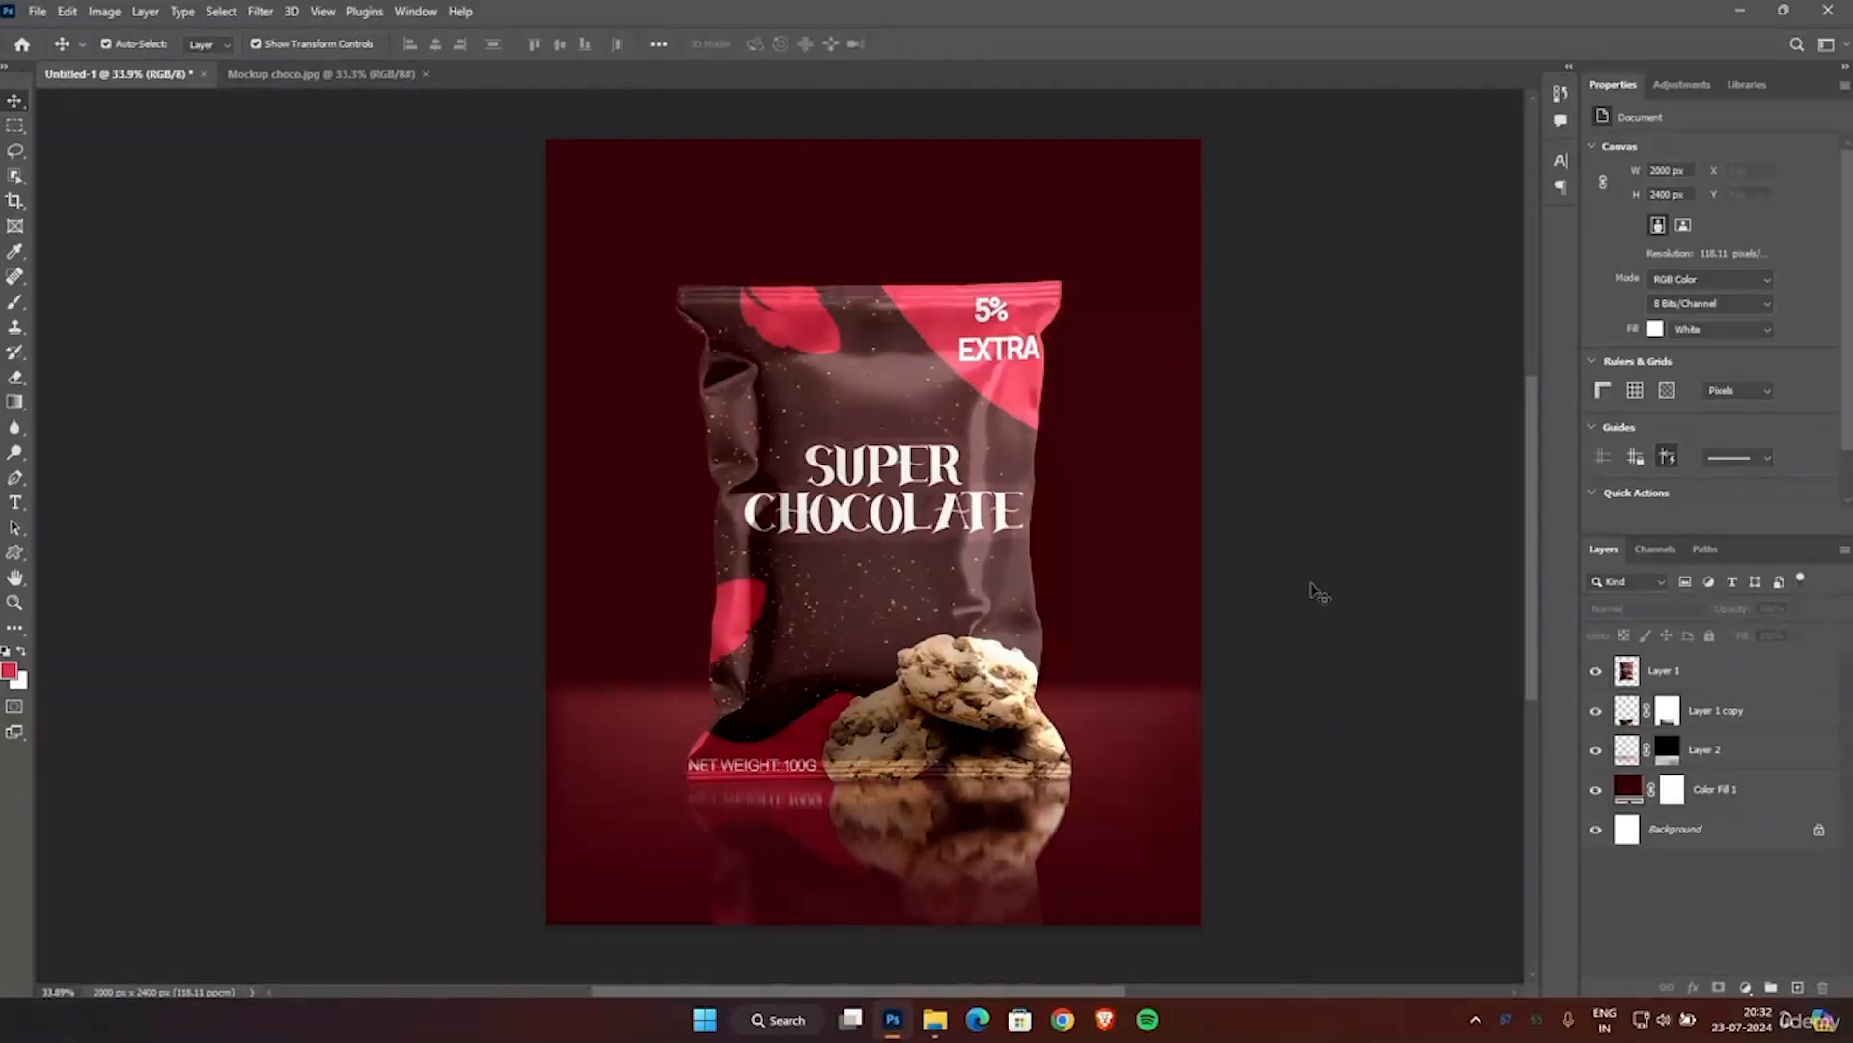
Set Layer 1 copy's opacity to 61% and raise its brightness to 87 with Brightness/Contrast.
left_click(1631, 713)
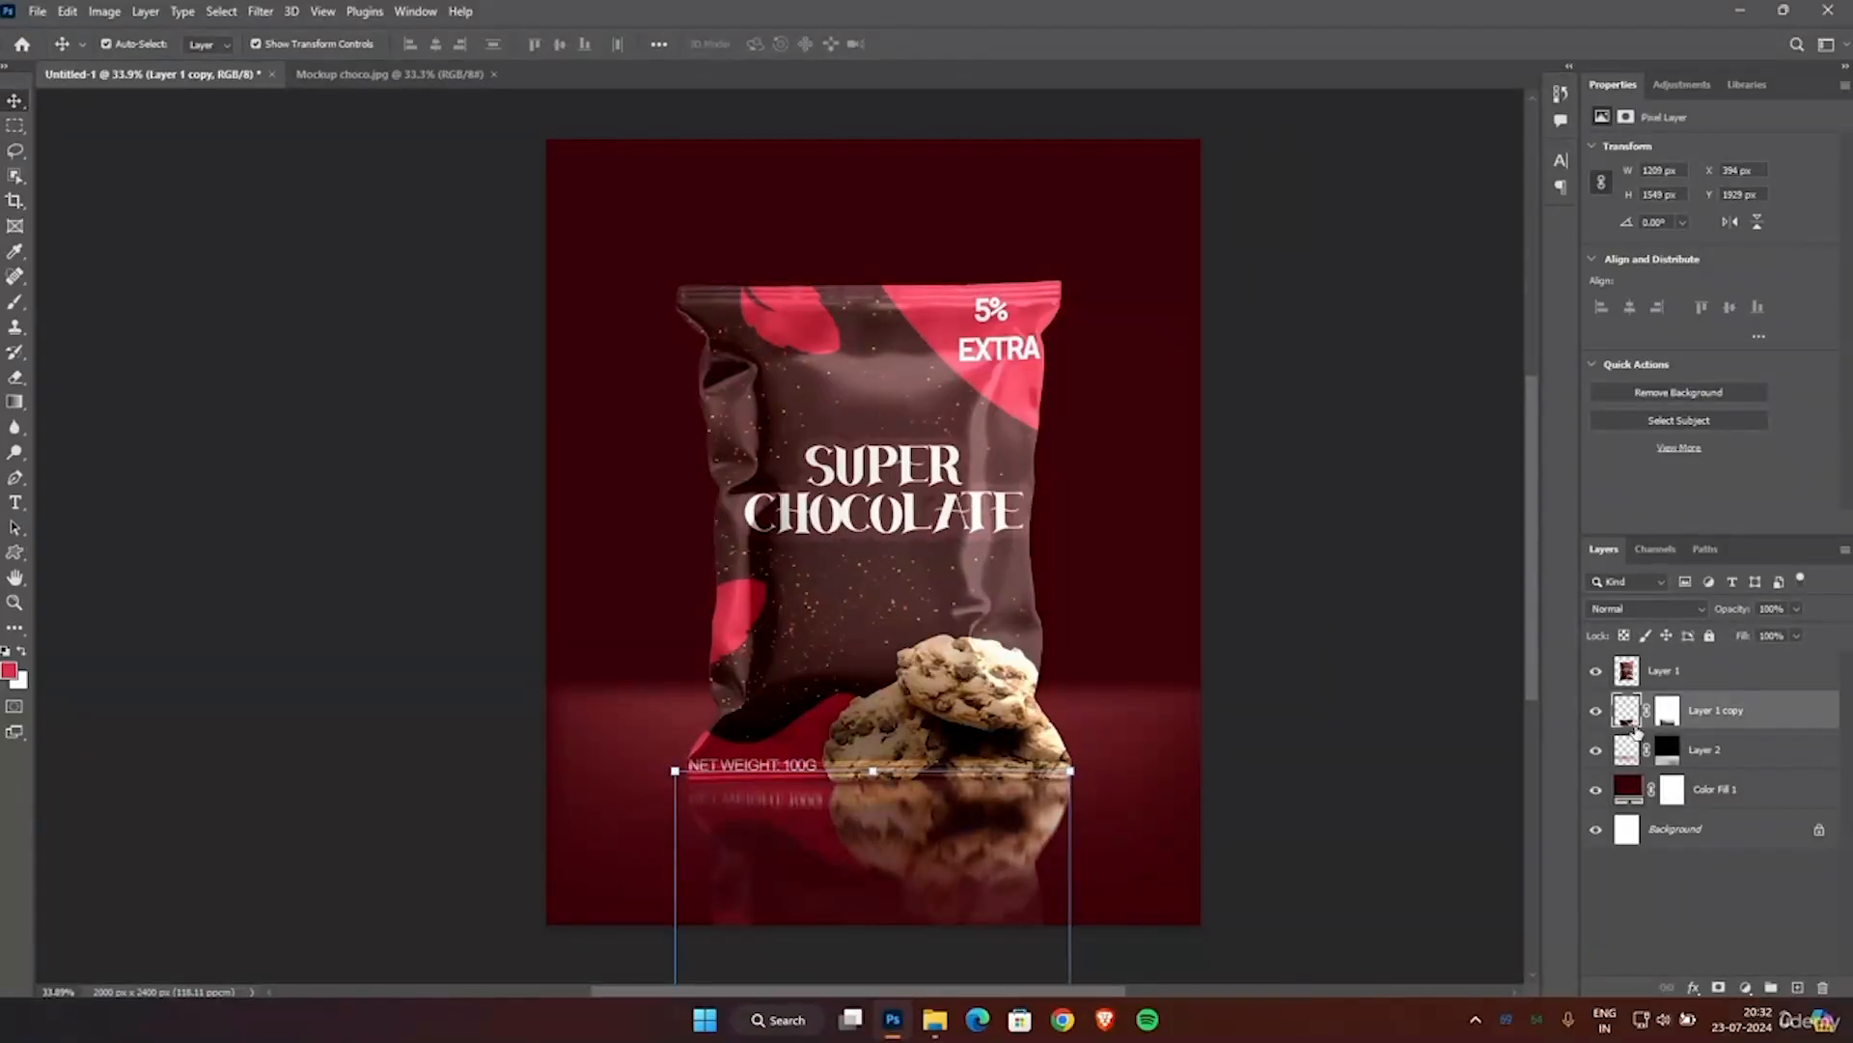
left_click_drag(1795, 608, 1781, 635)
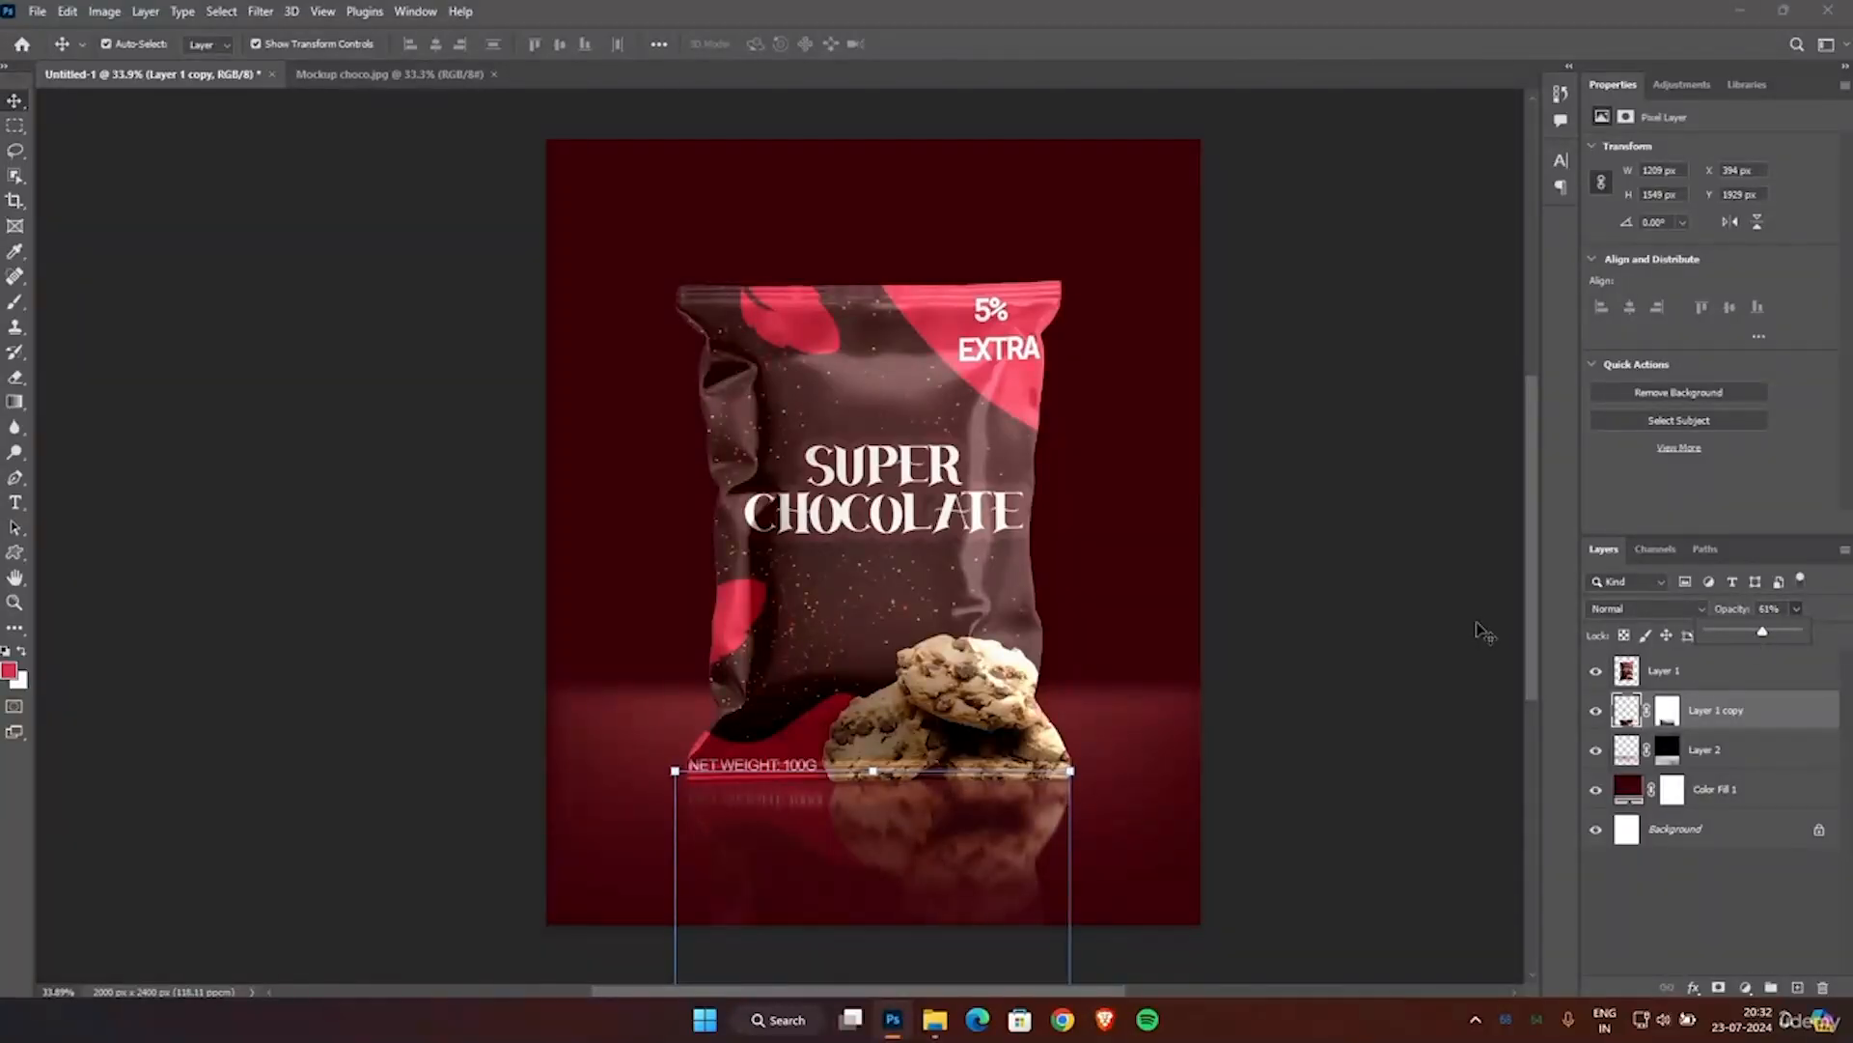
left_click(104, 11)
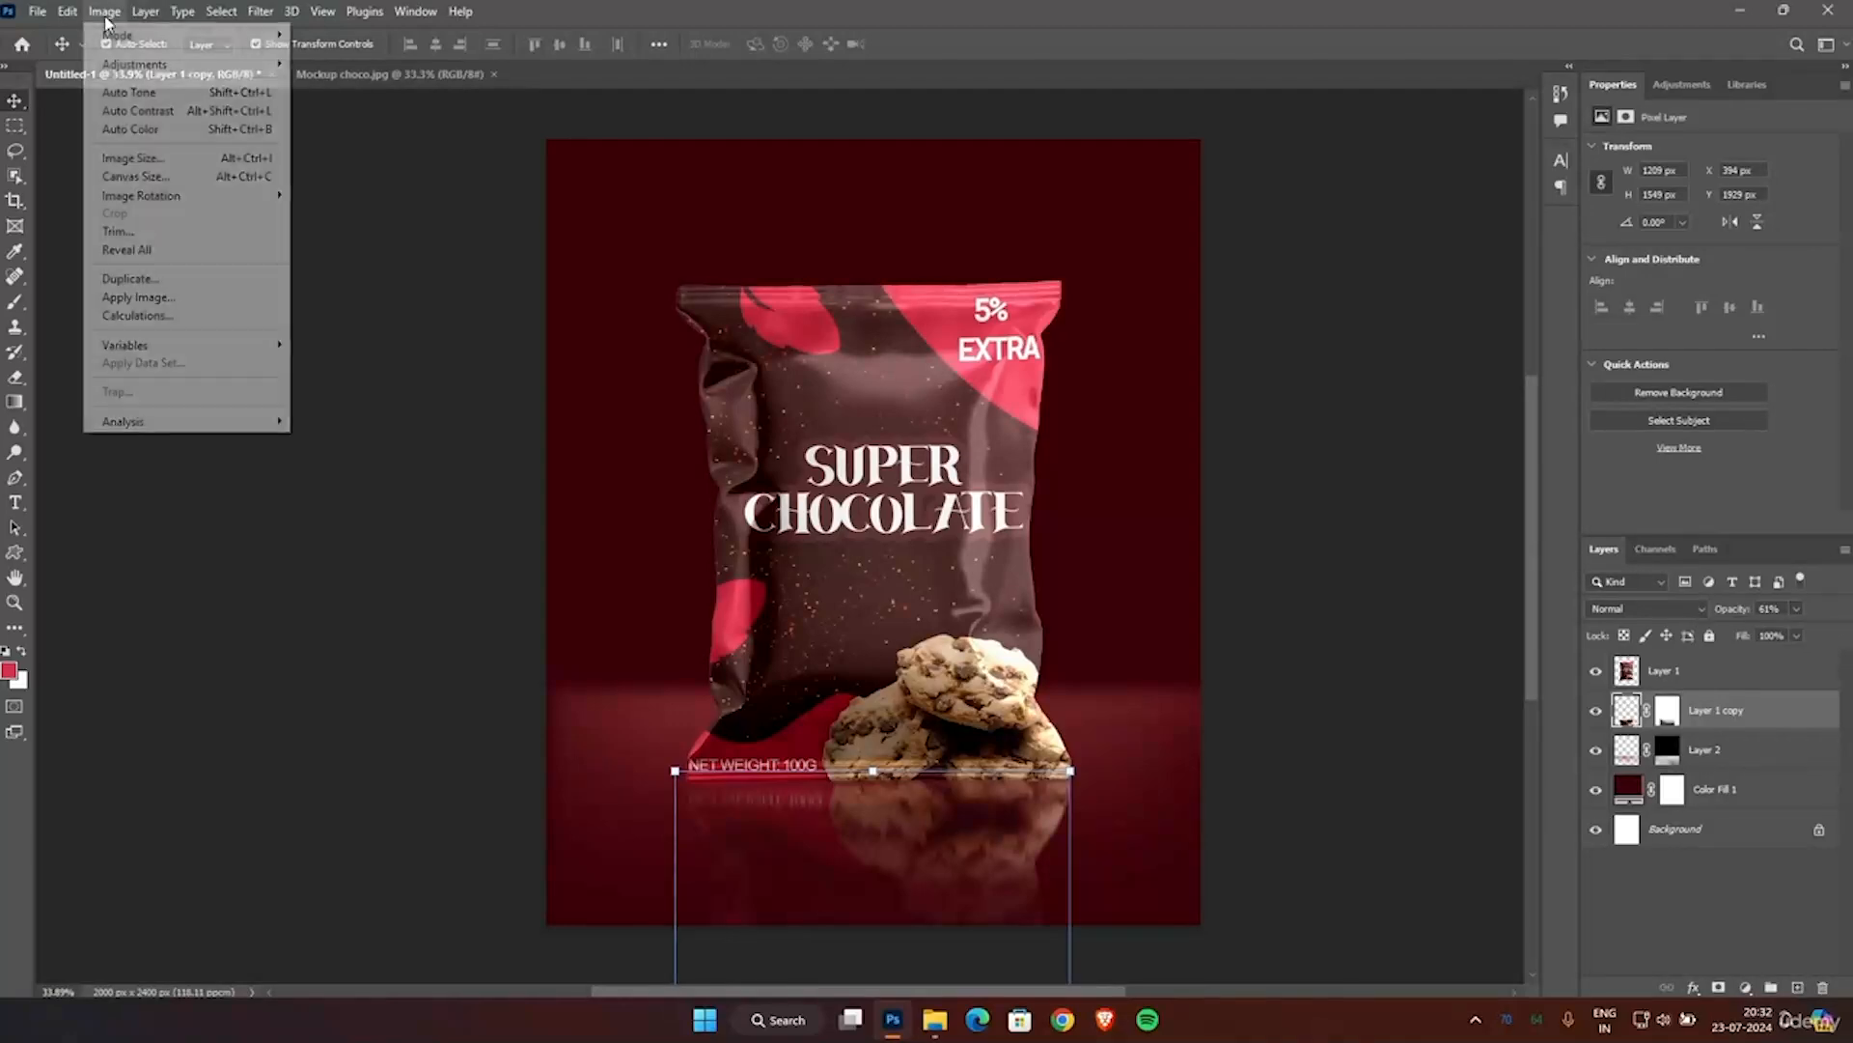
mouse_move(135, 64)
left_click(380, 65)
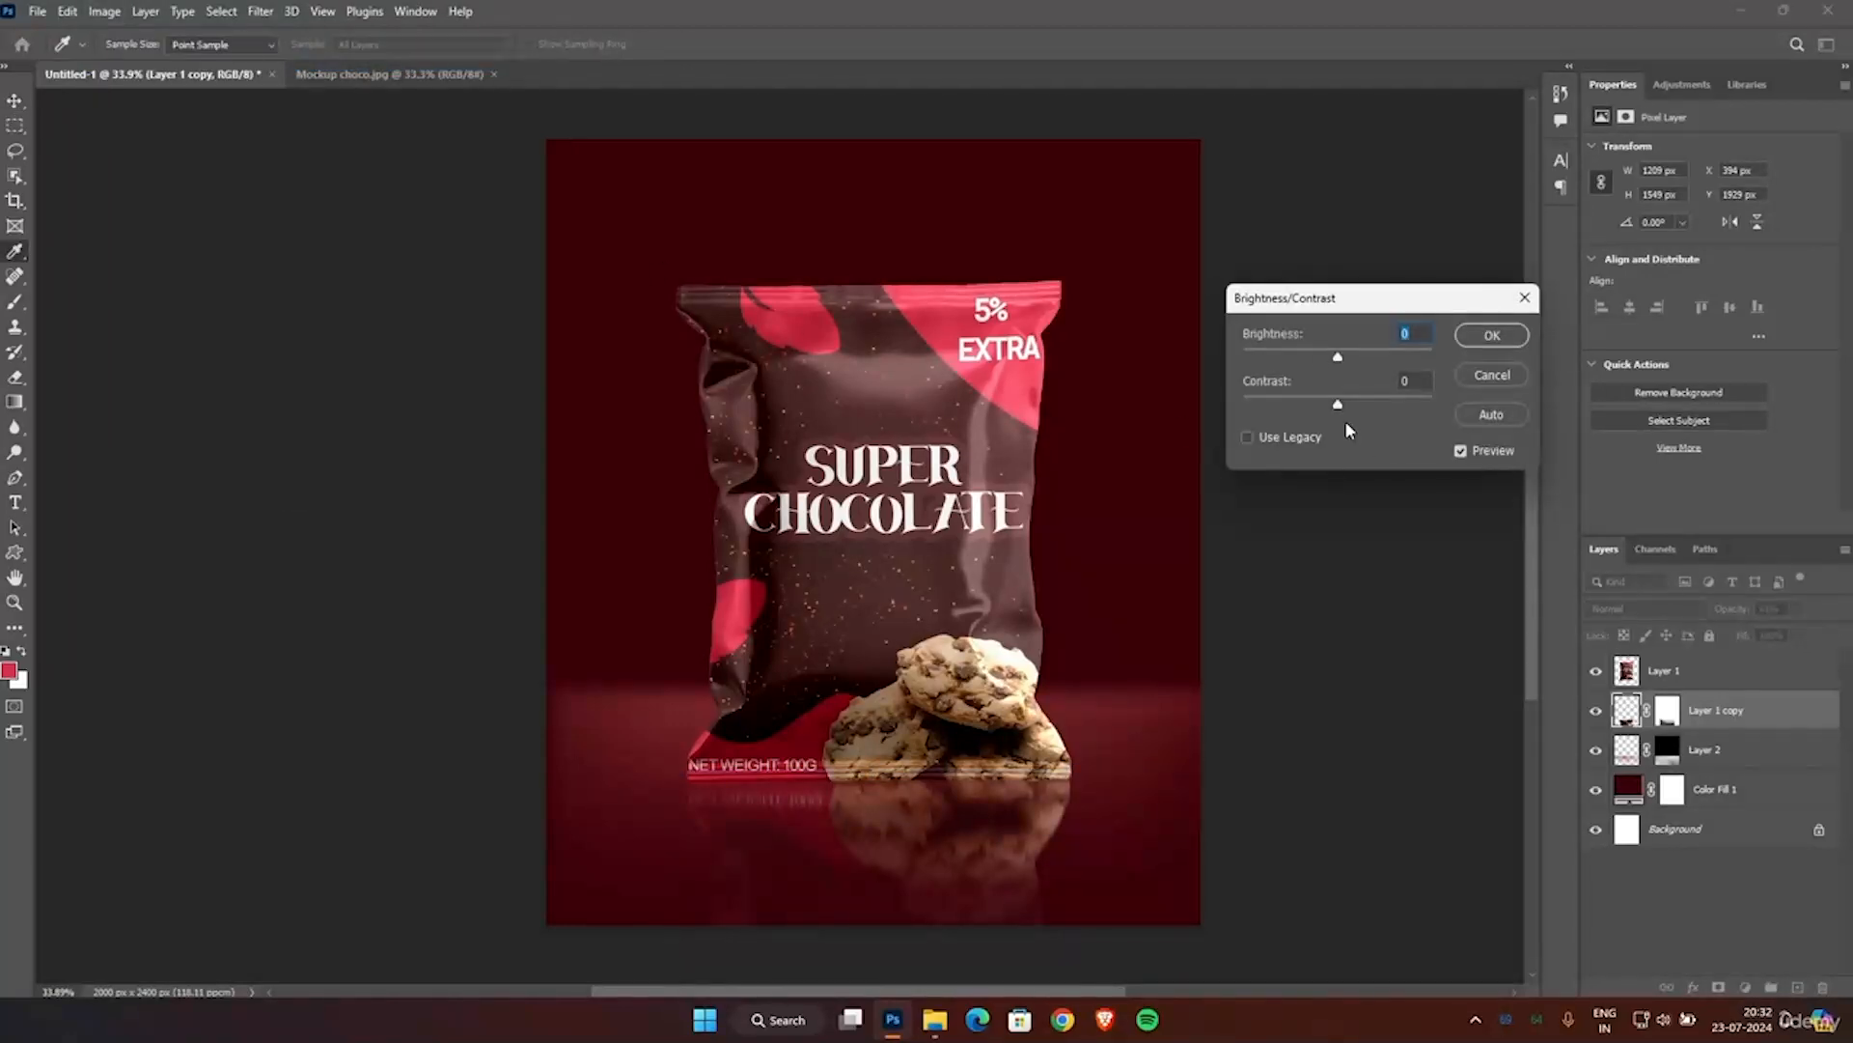
left_click_drag(1339, 357, 1394, 371)
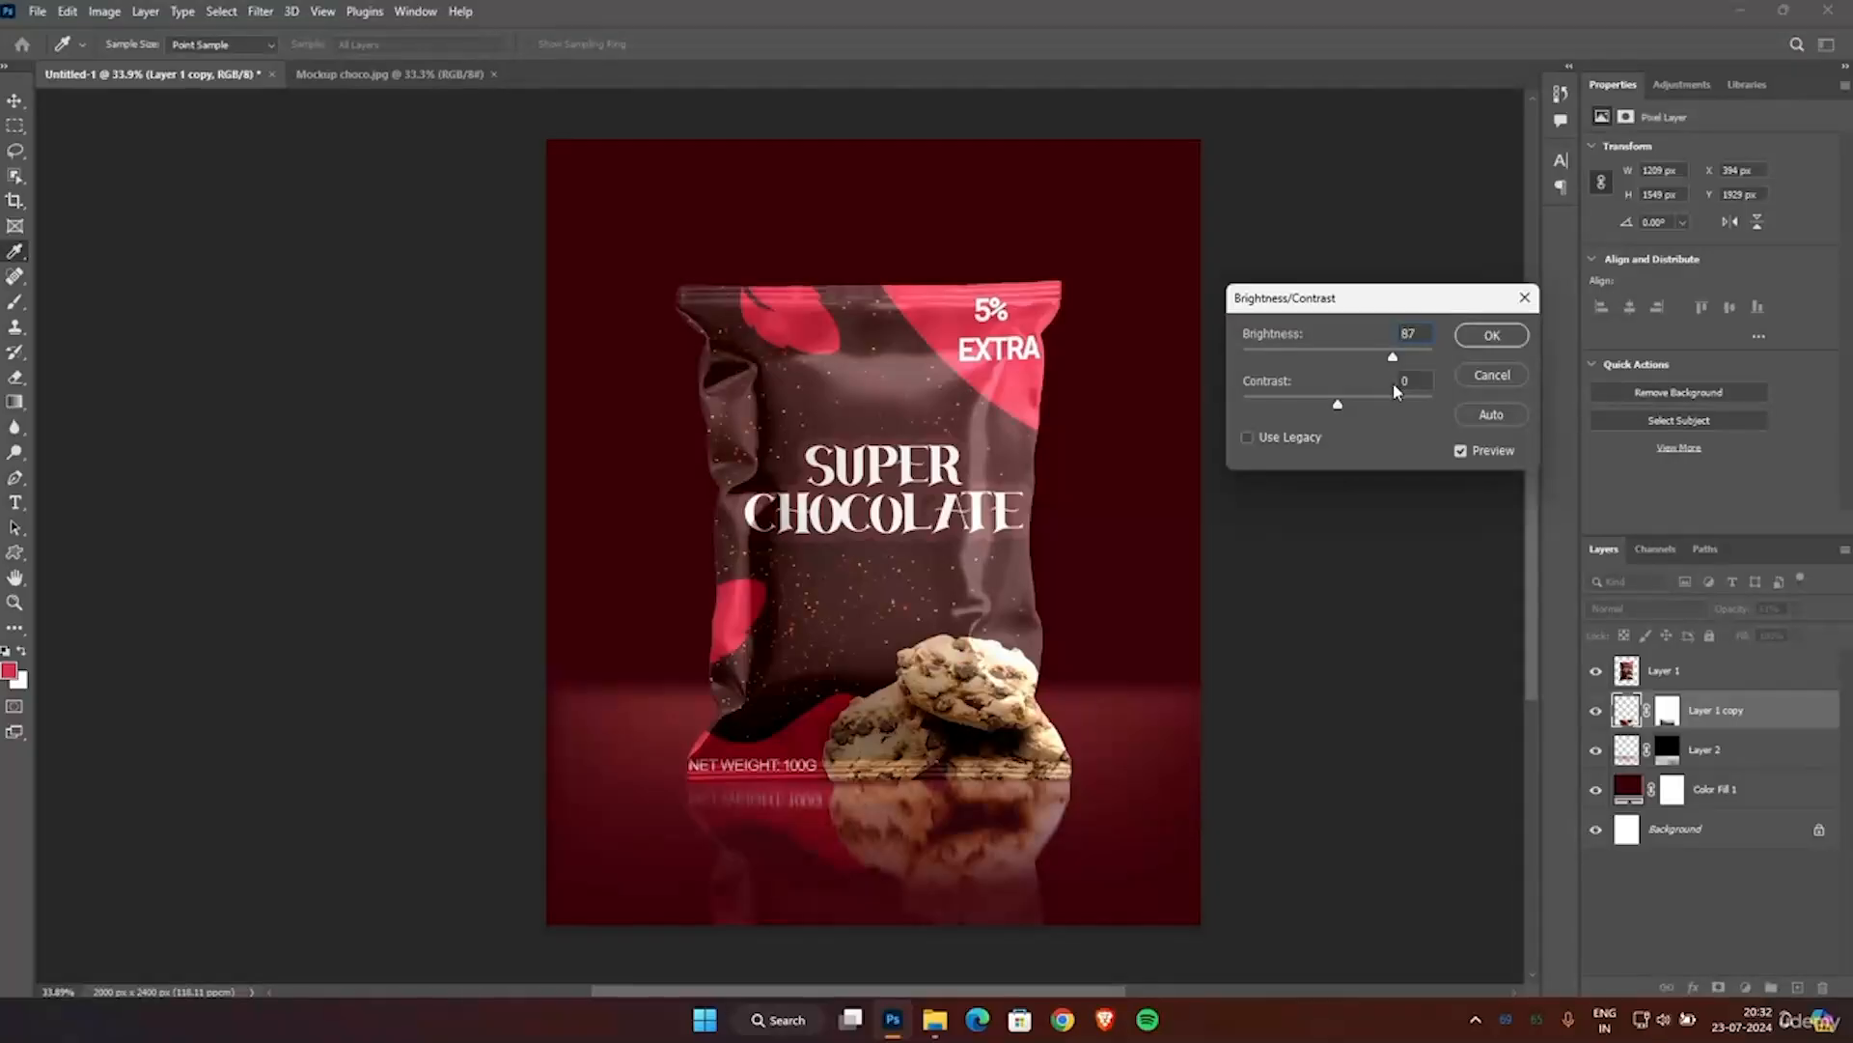
left_click(1493, 335)
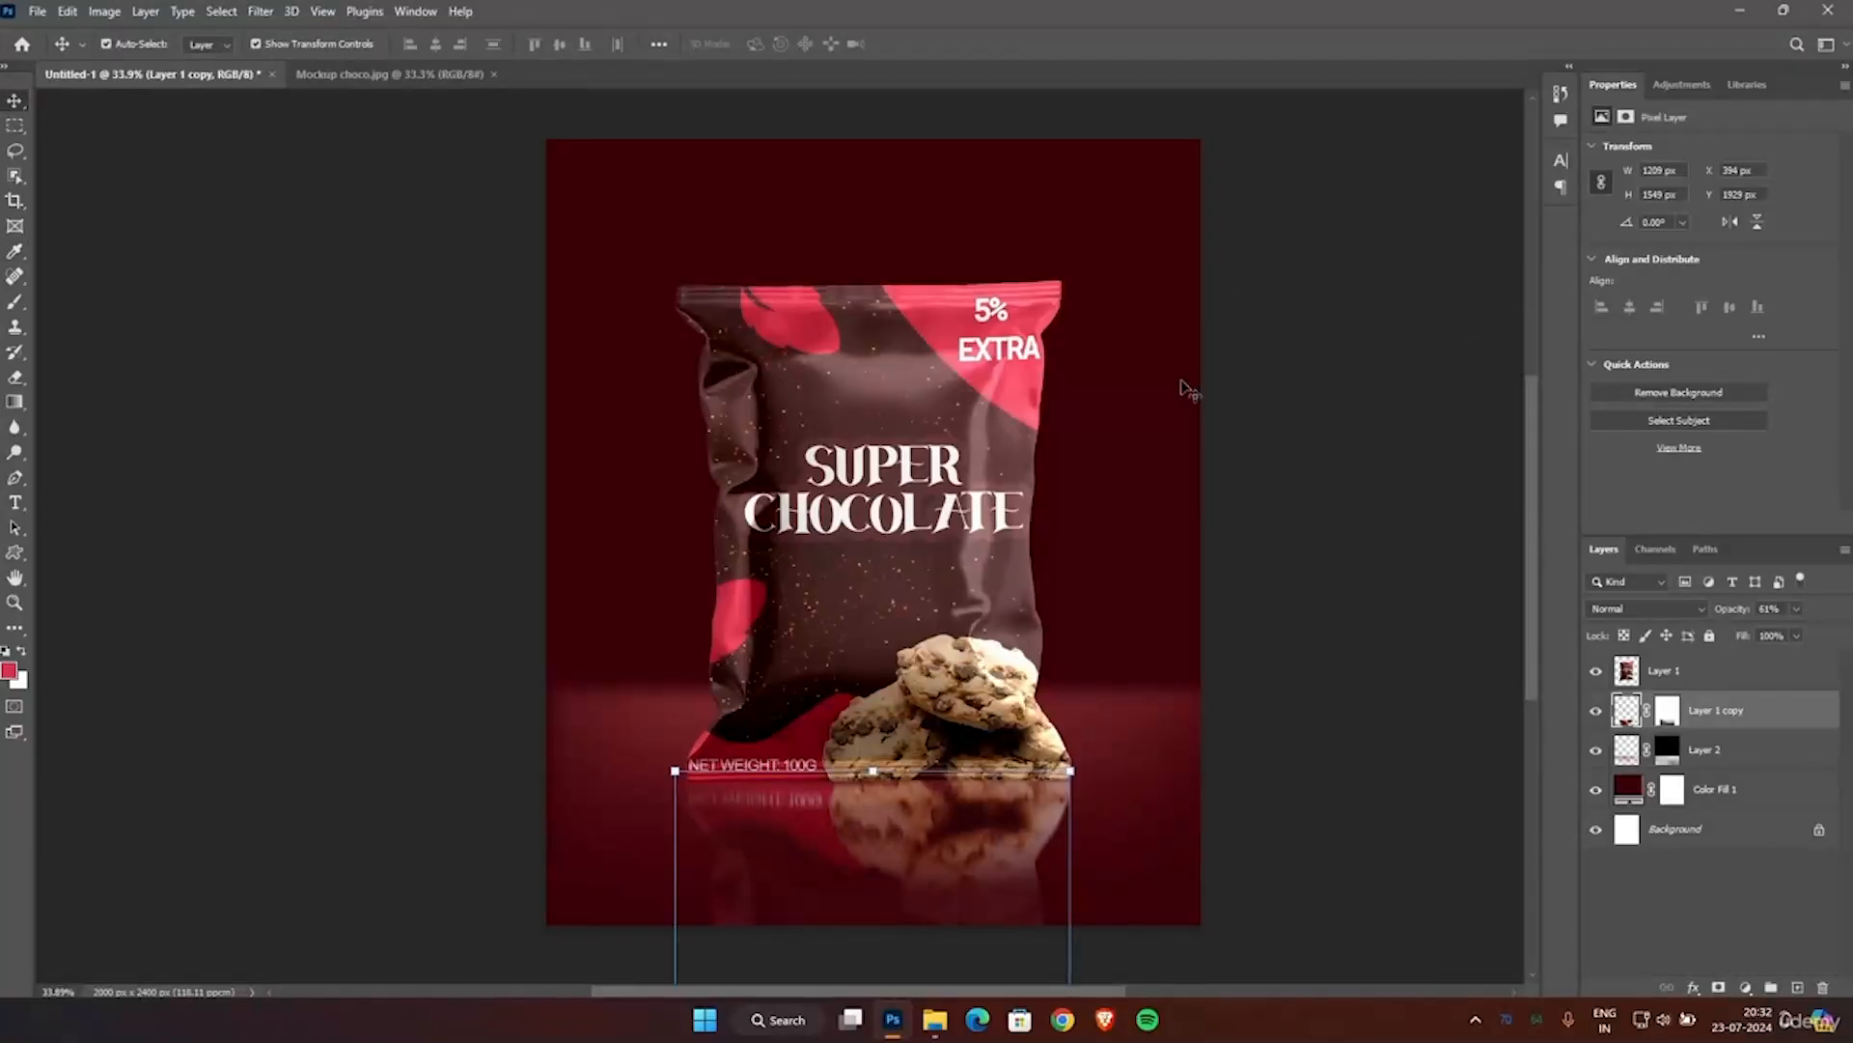
left_click(1253, 394)
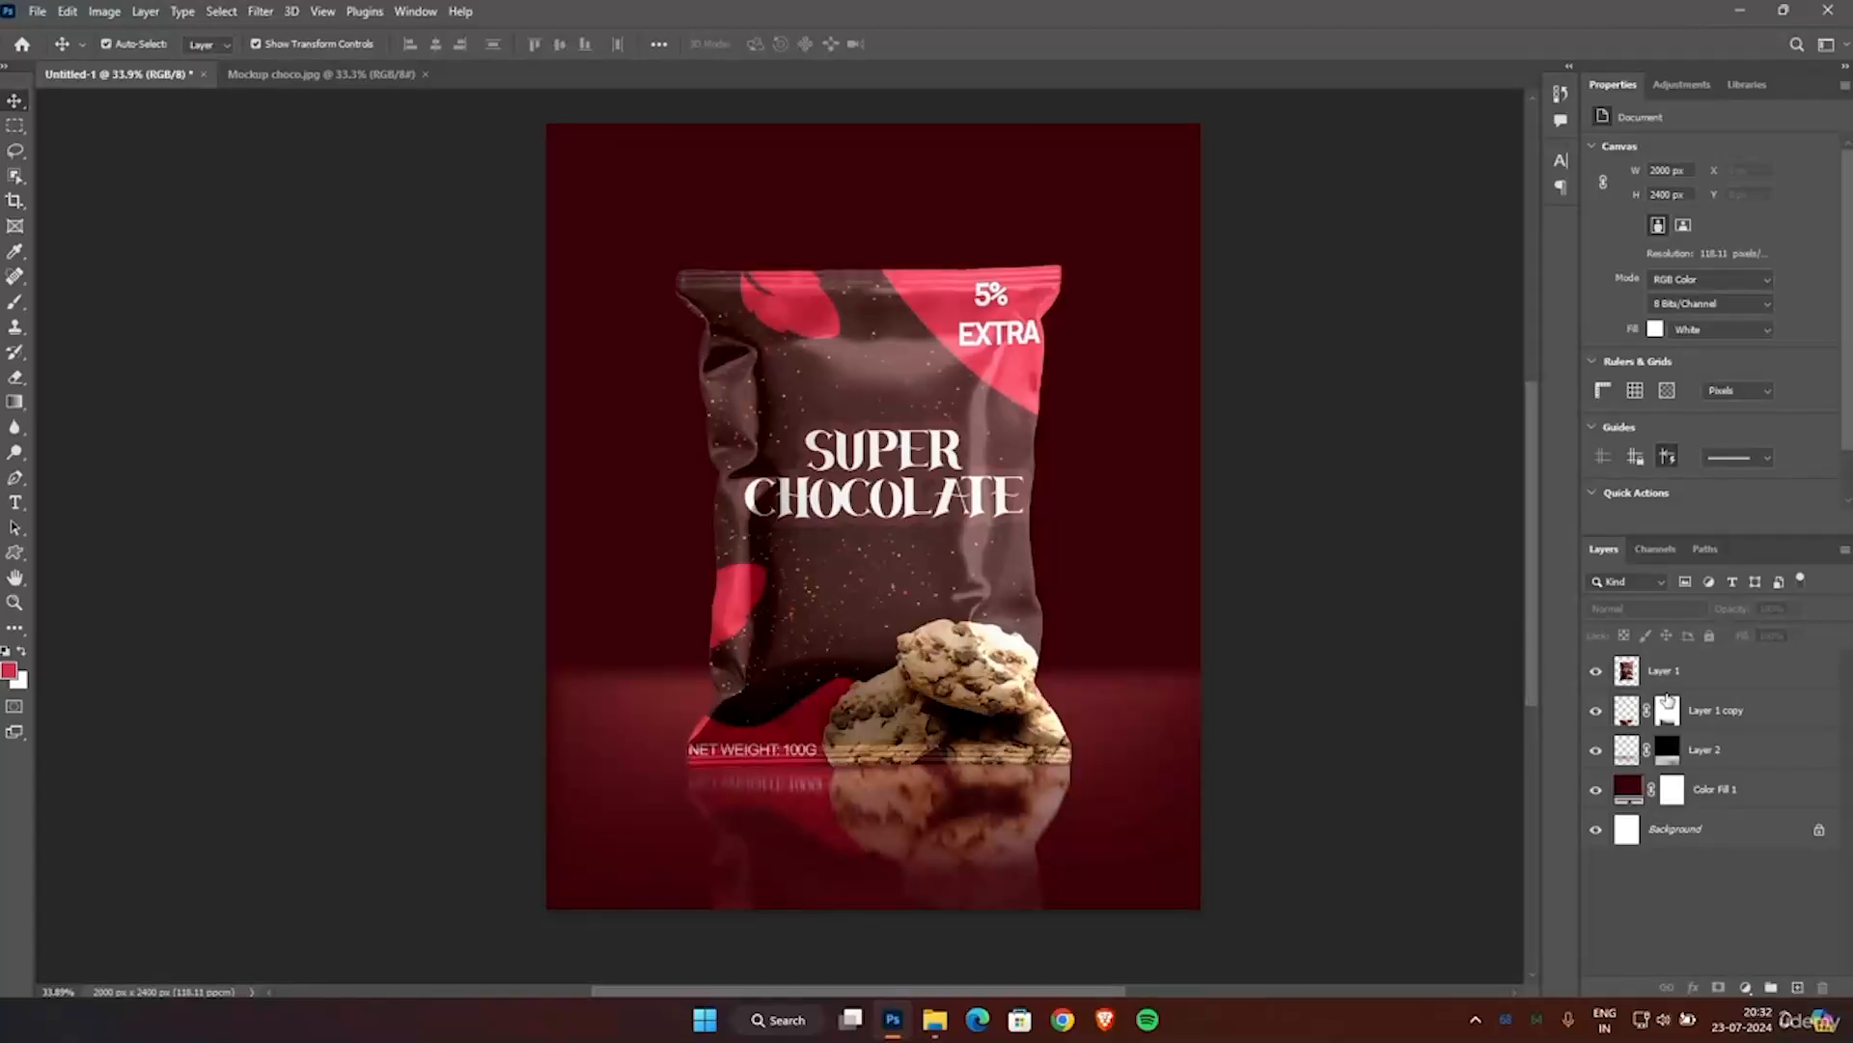
Add a new empty layer directly above Layer 1 copy and make it active for painting.
left_click(1732, 719)
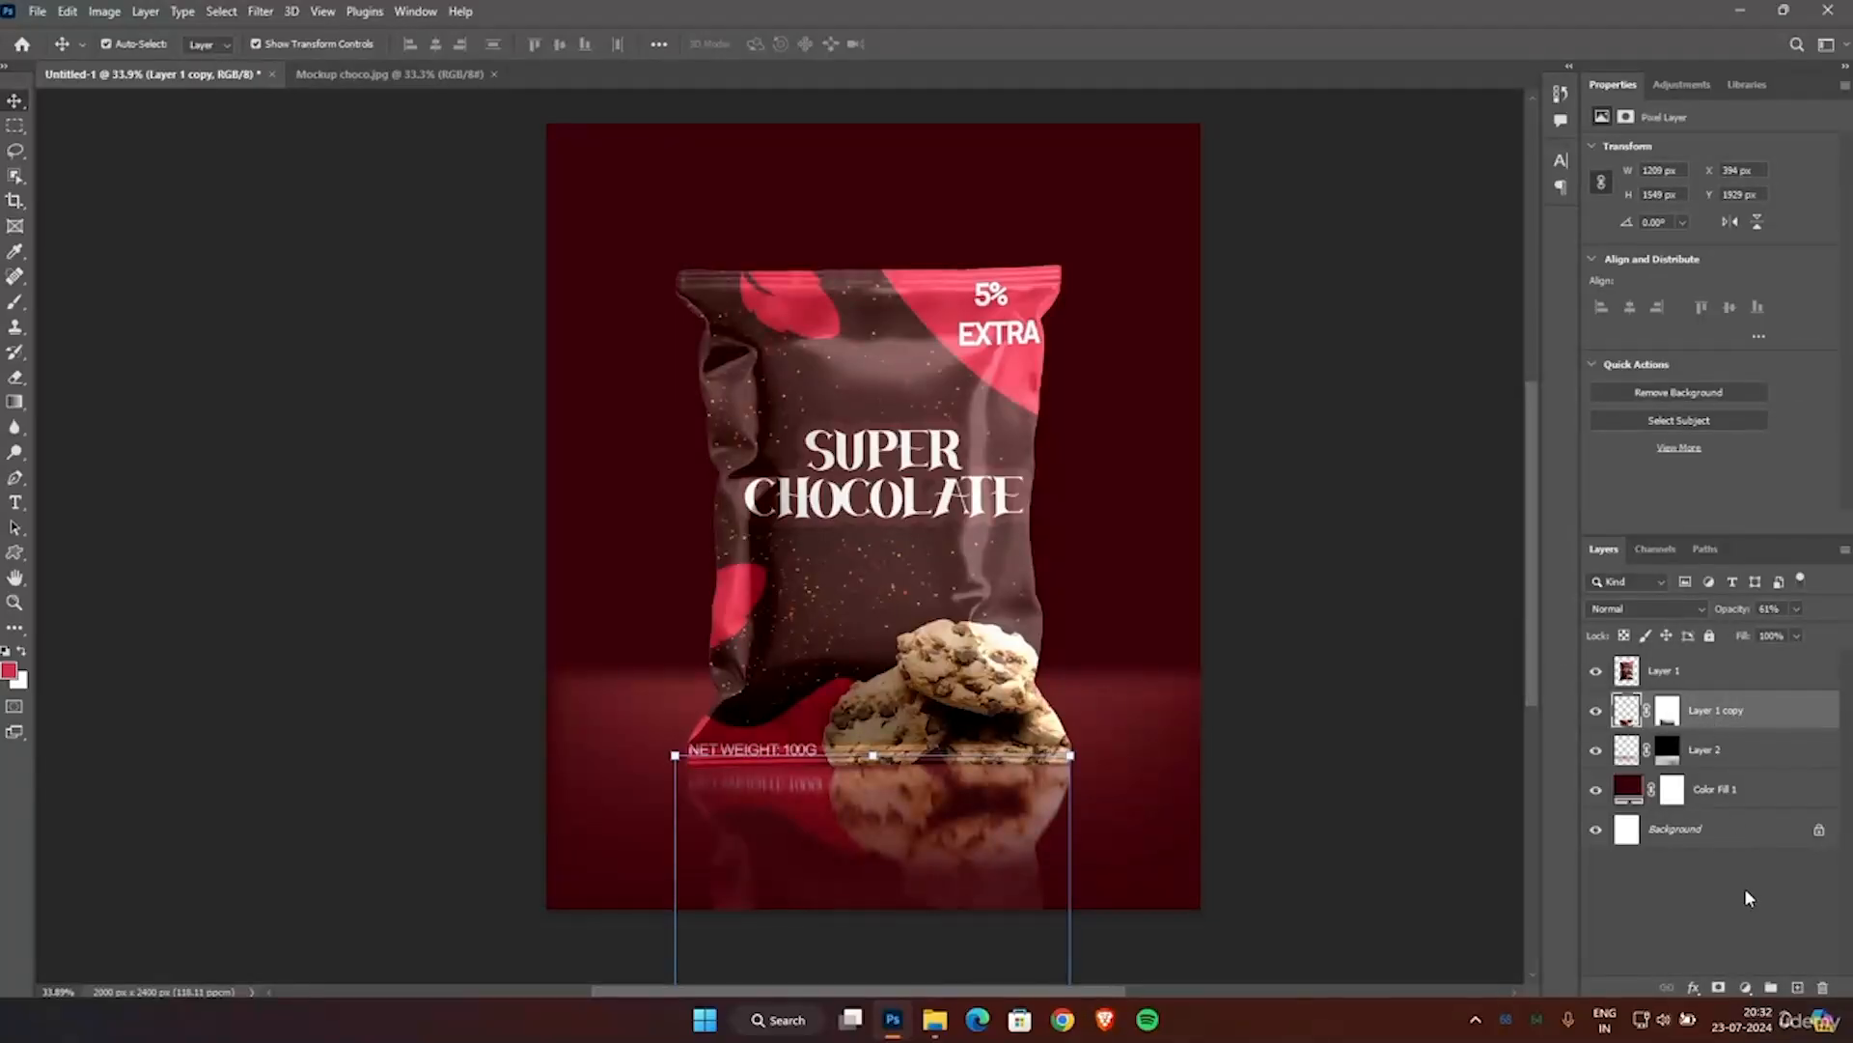
left_click(1796, 988)
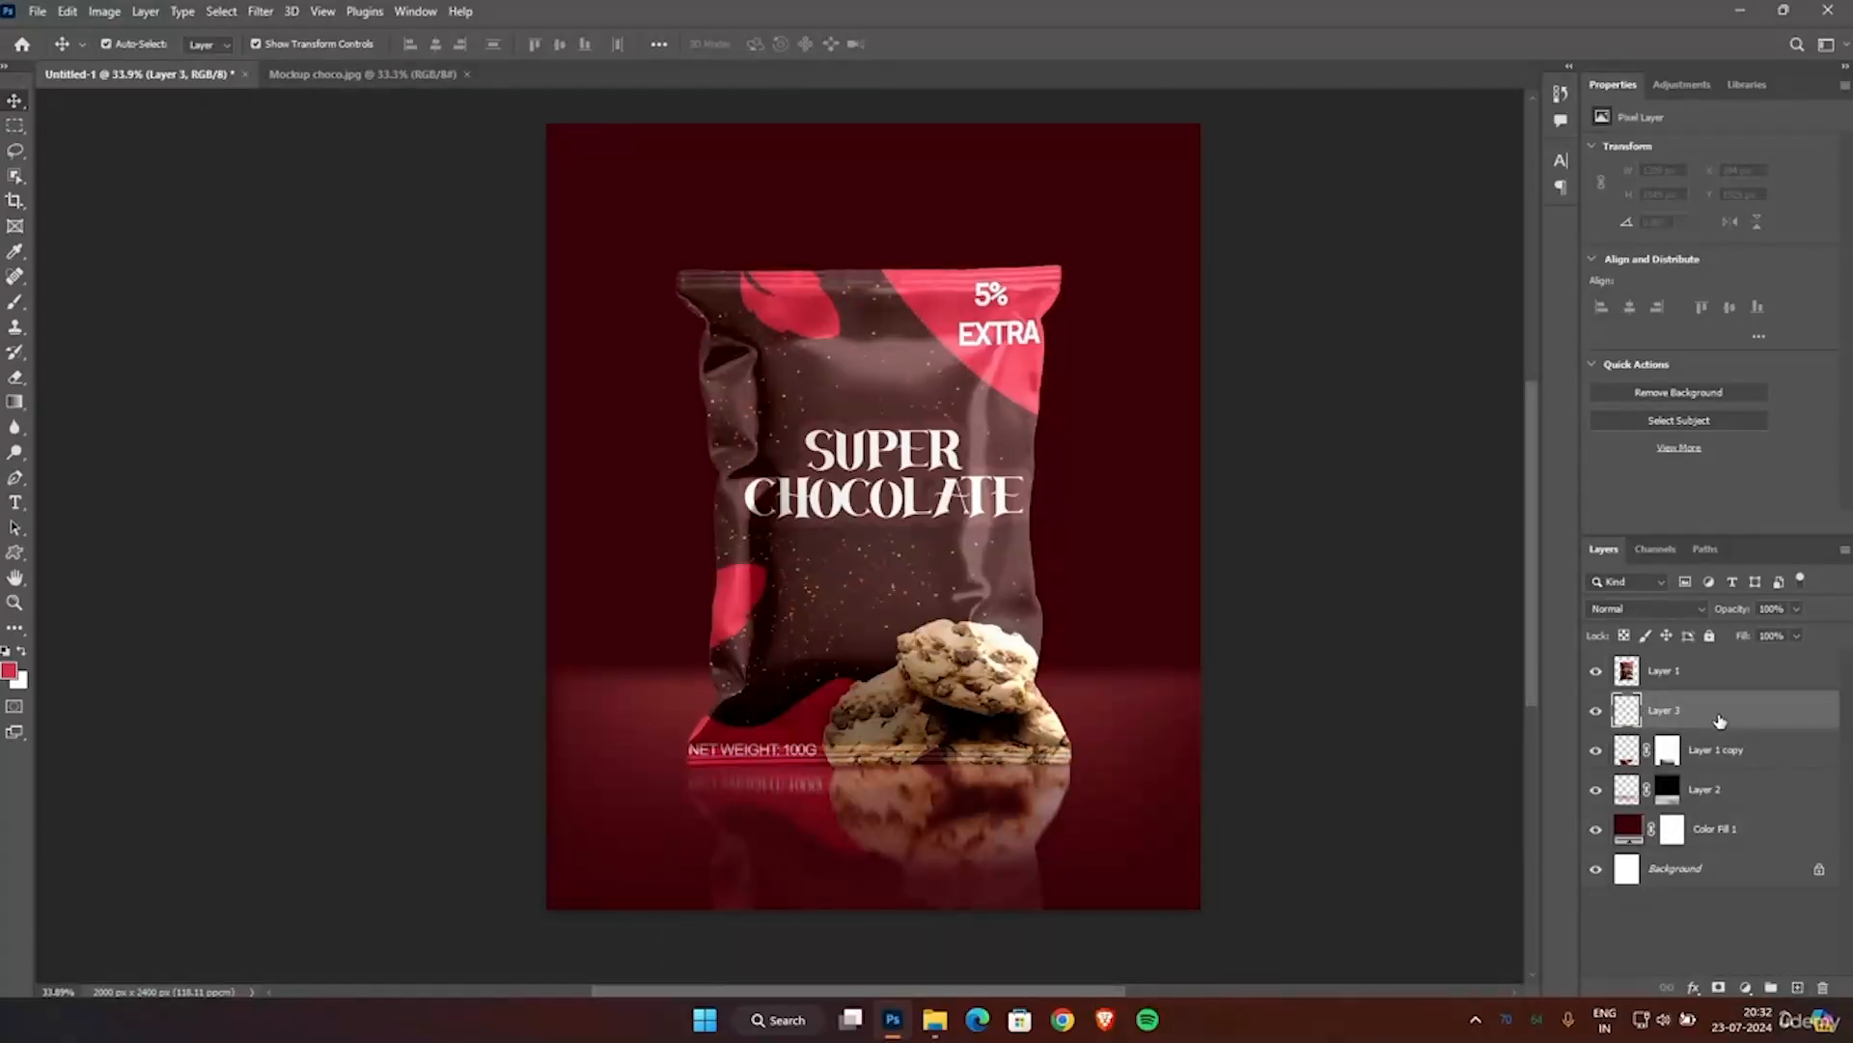
left_click(1333, 573)
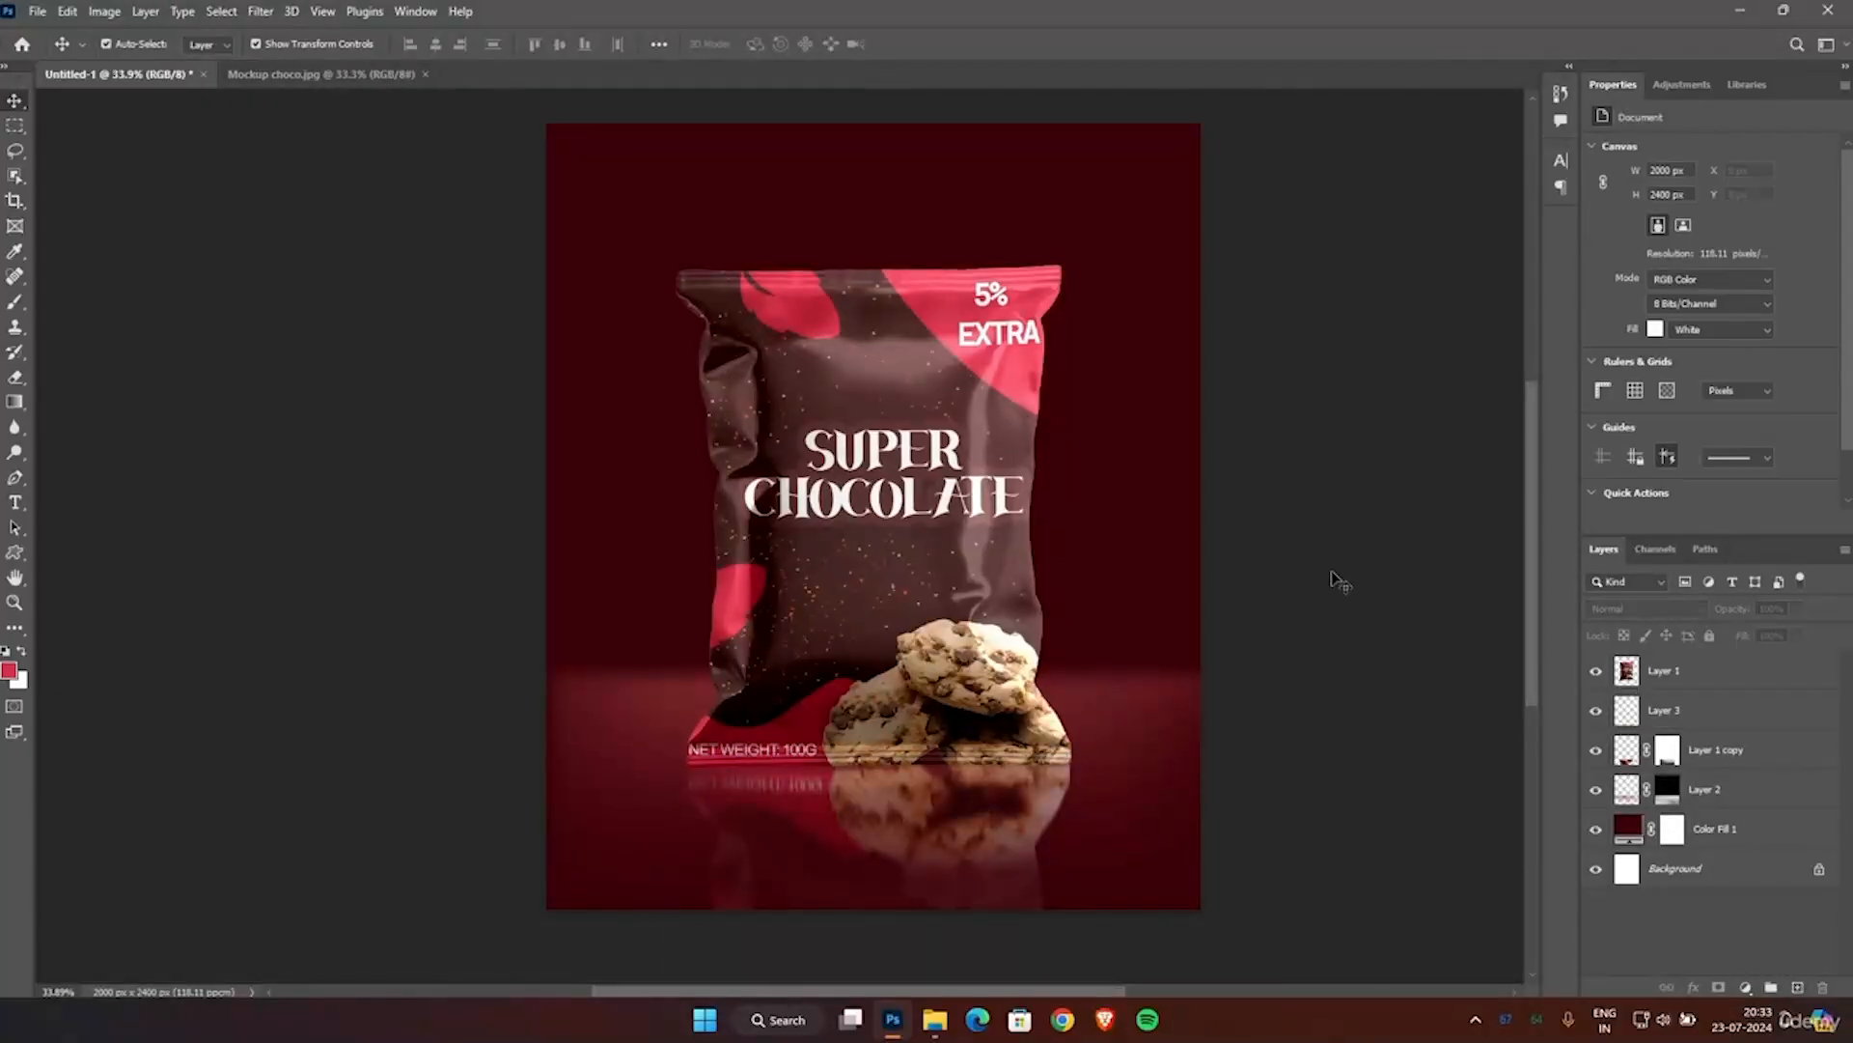
left_click(1685, 710)
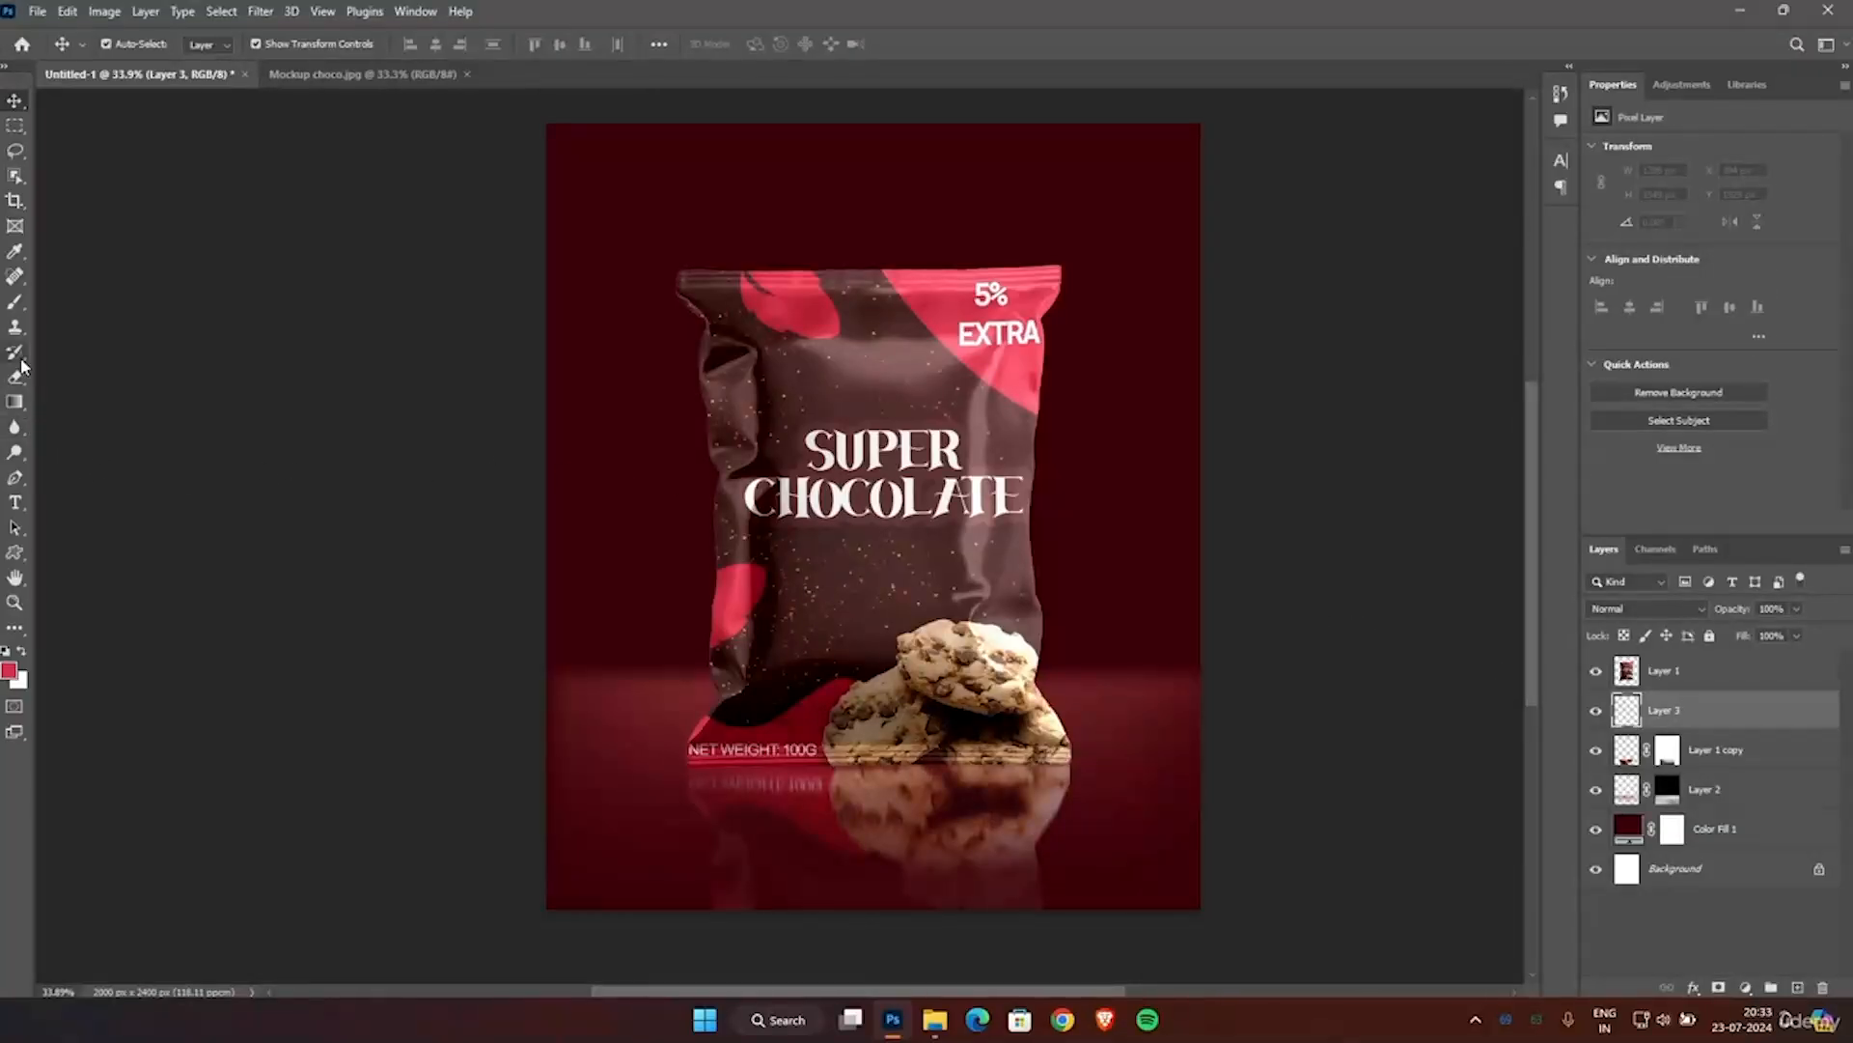
Choose the Brush tool and set the foreground colour to black, hex 000000.
left_click(16, 304)
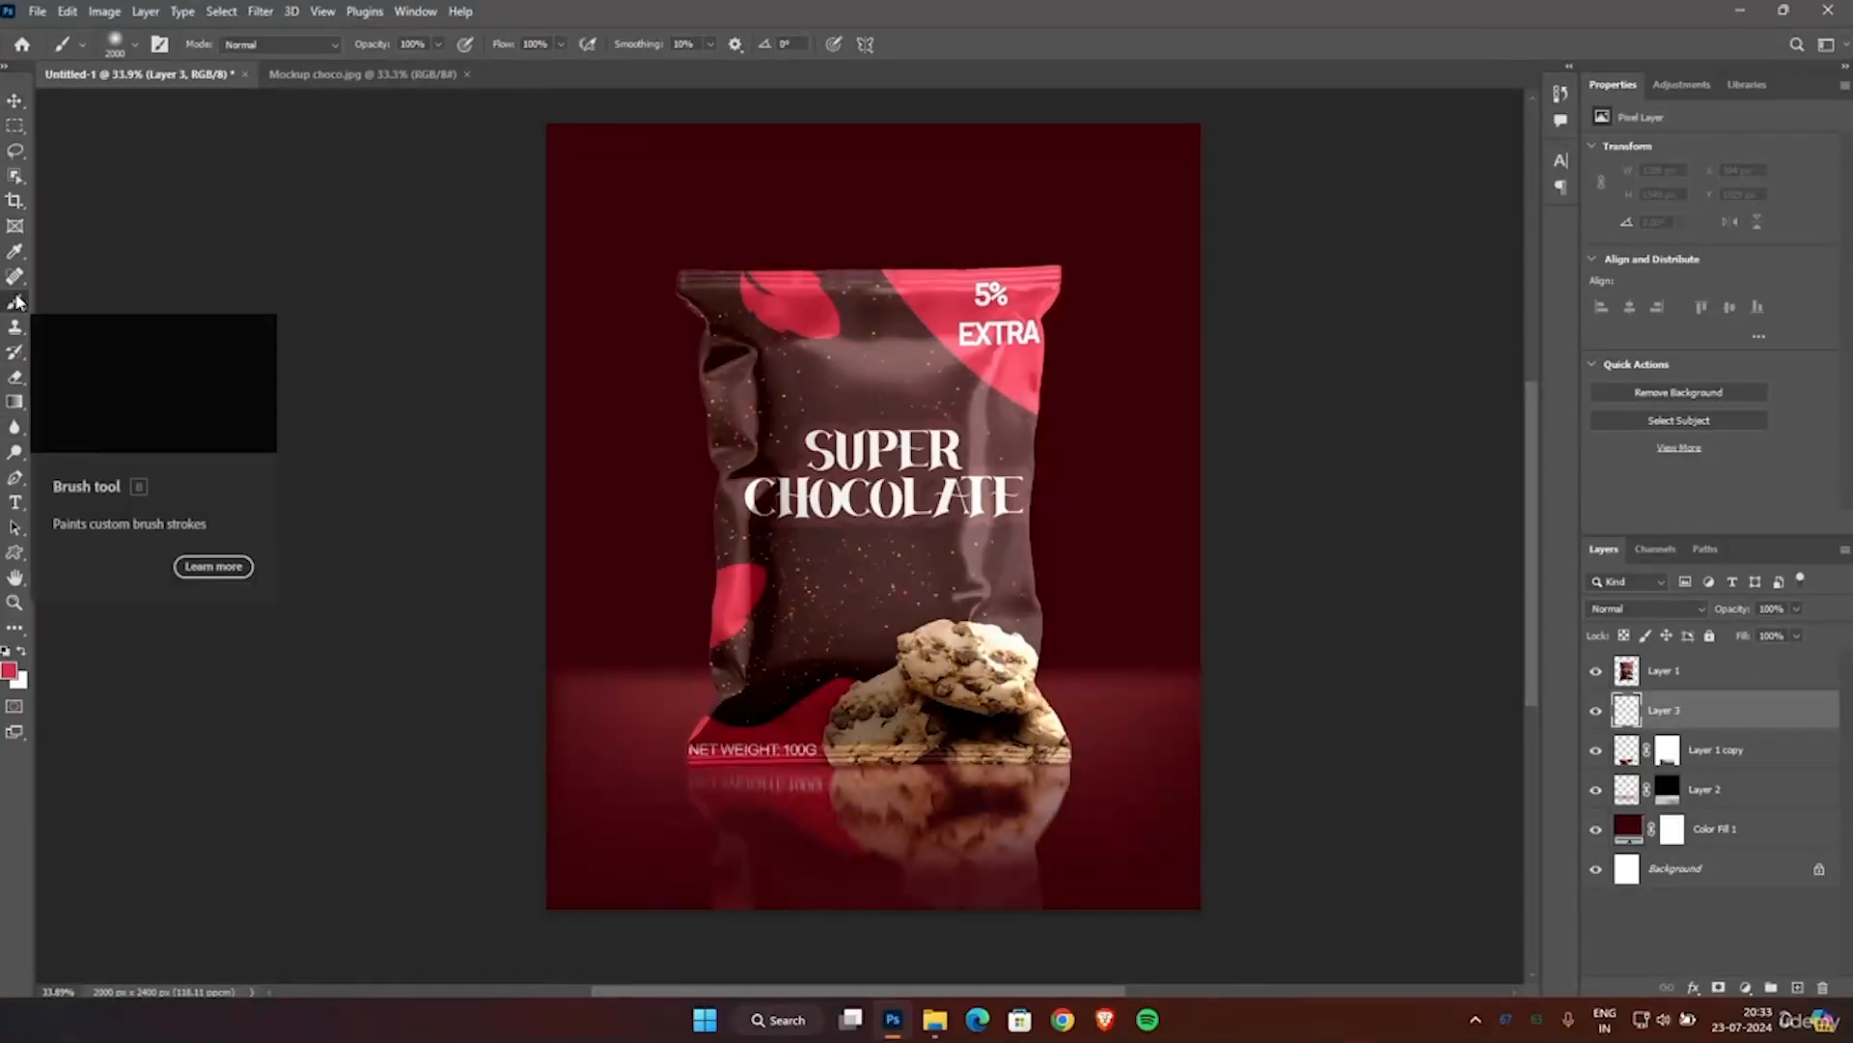
left_click(9, 670)
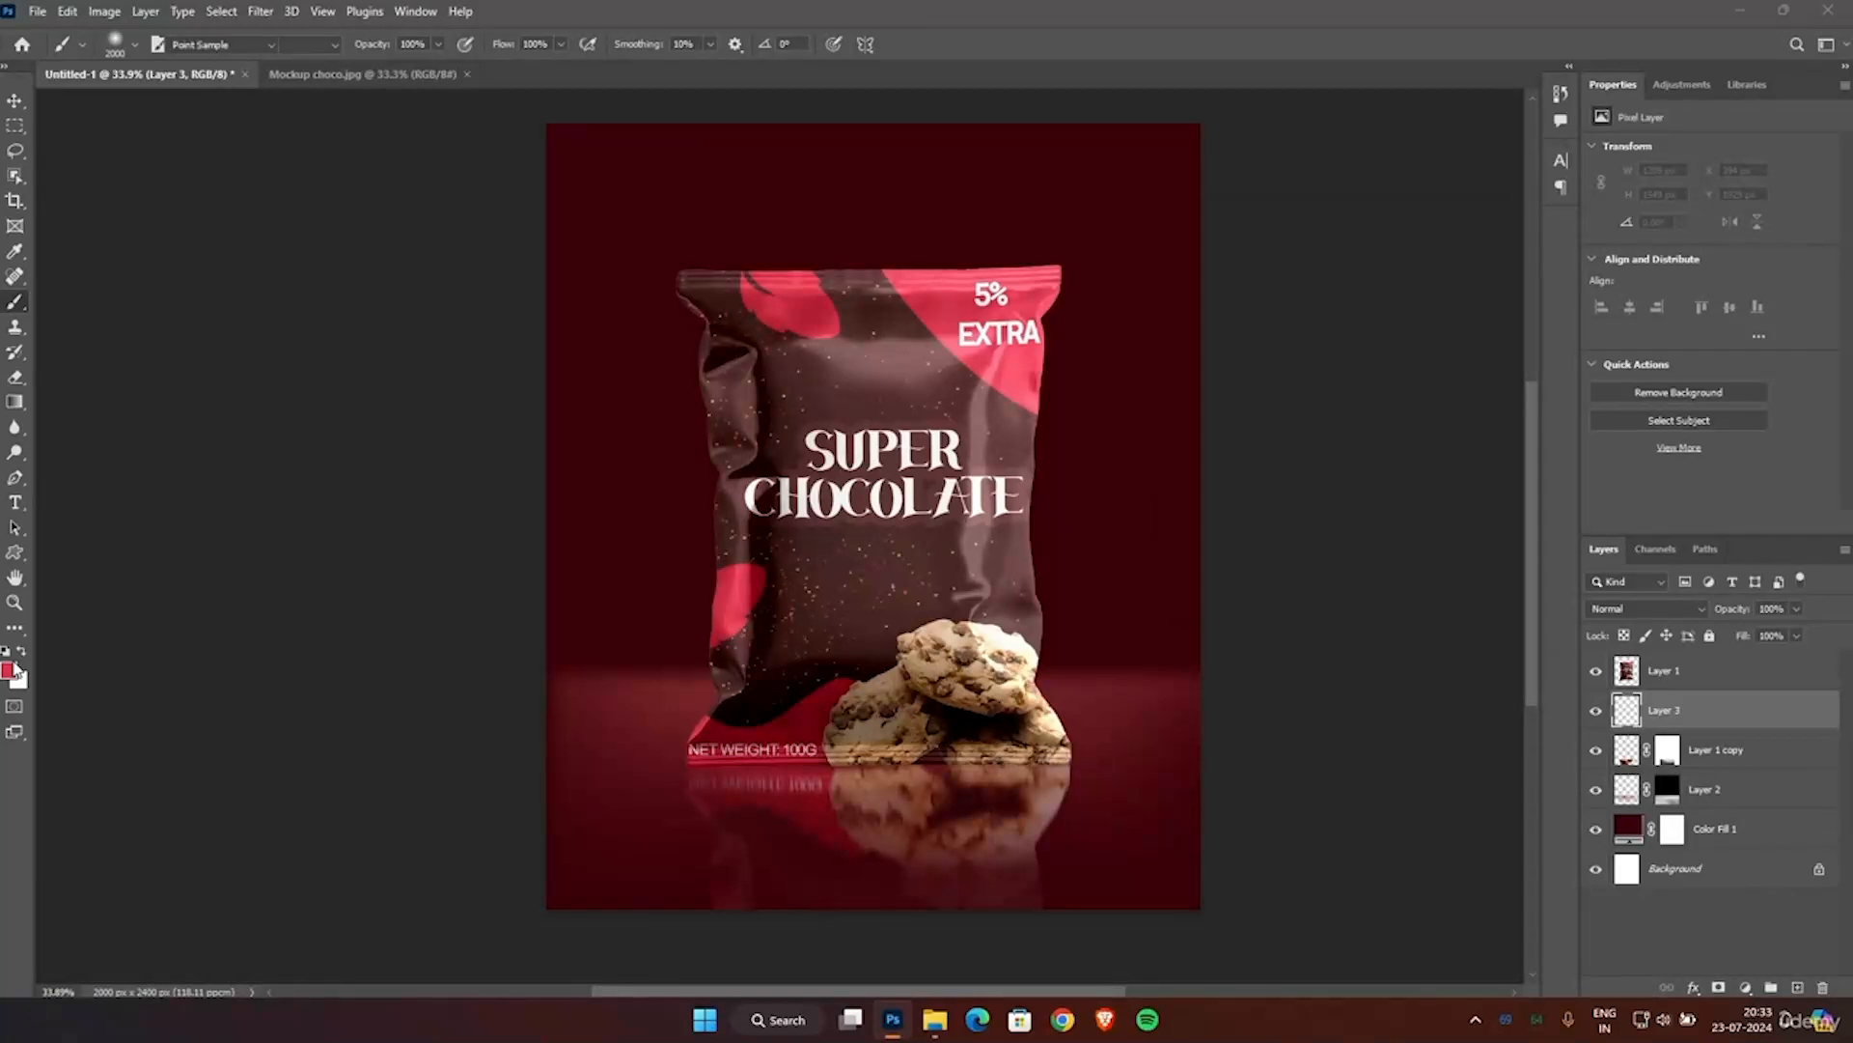
type("000000")
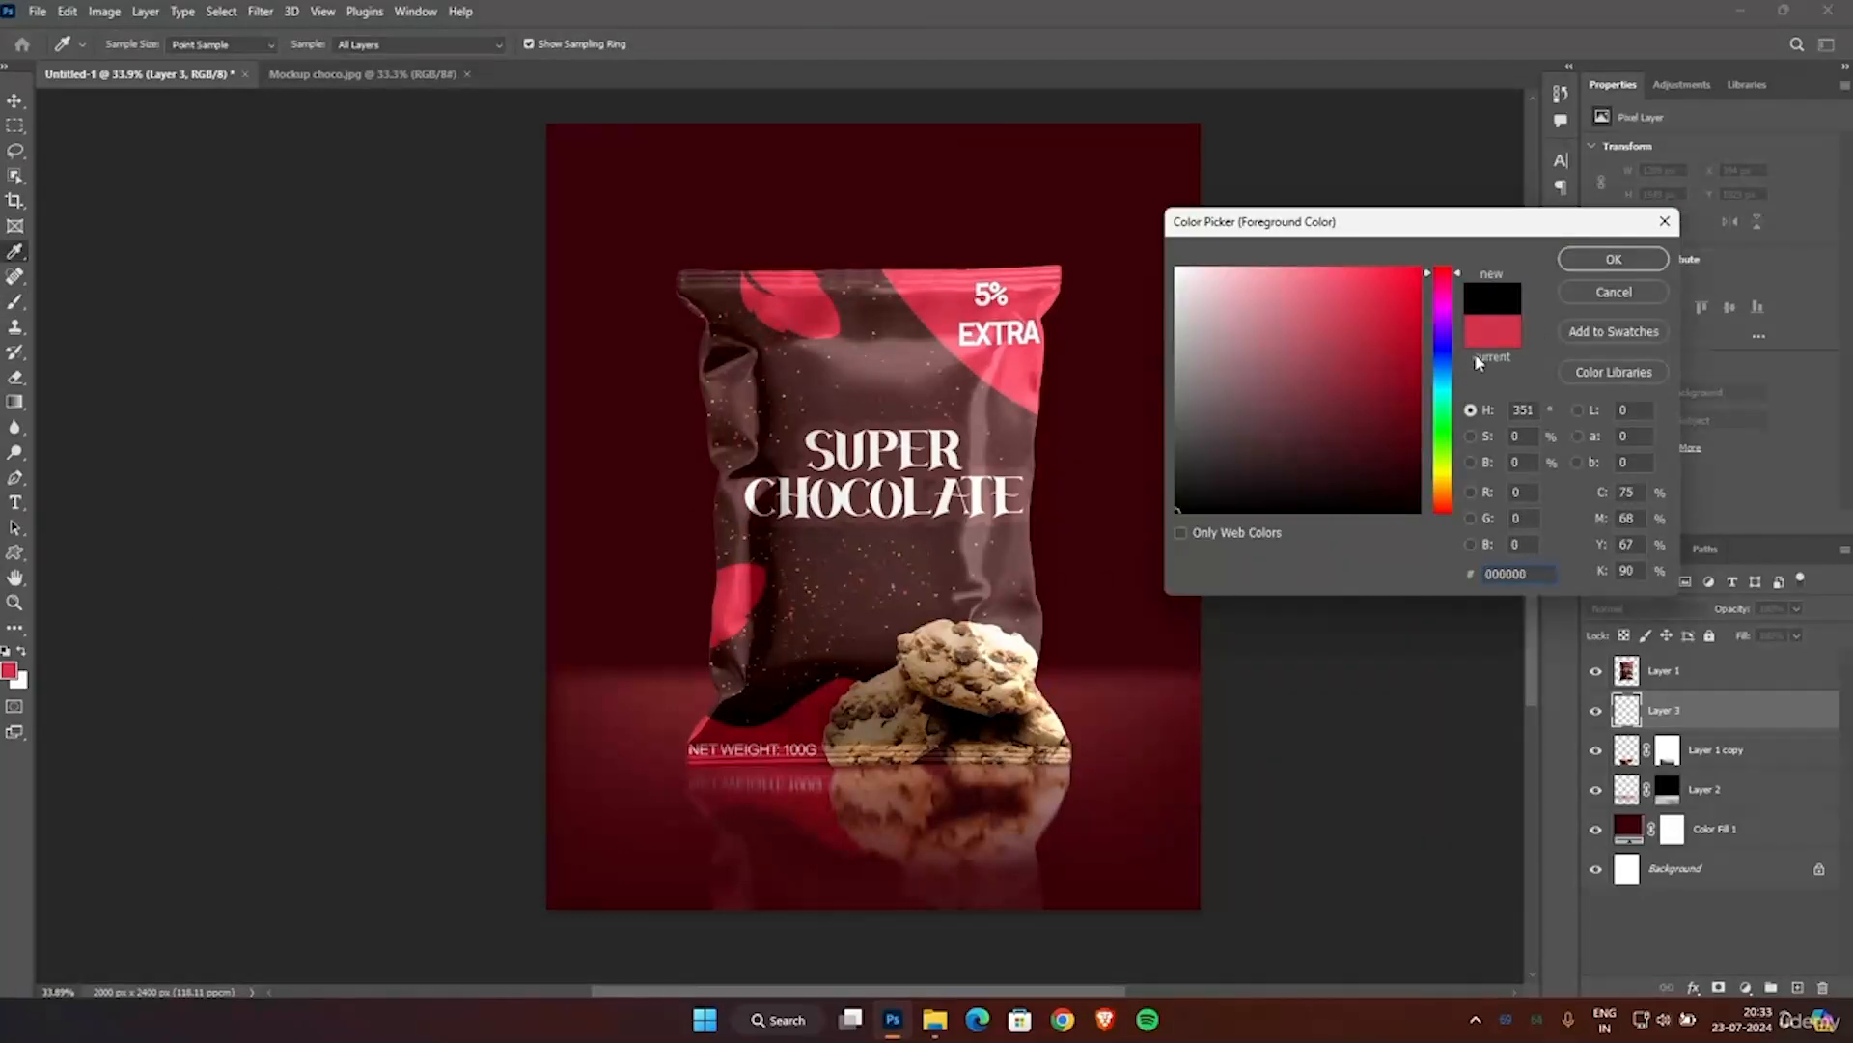
left_click(1627, 261)
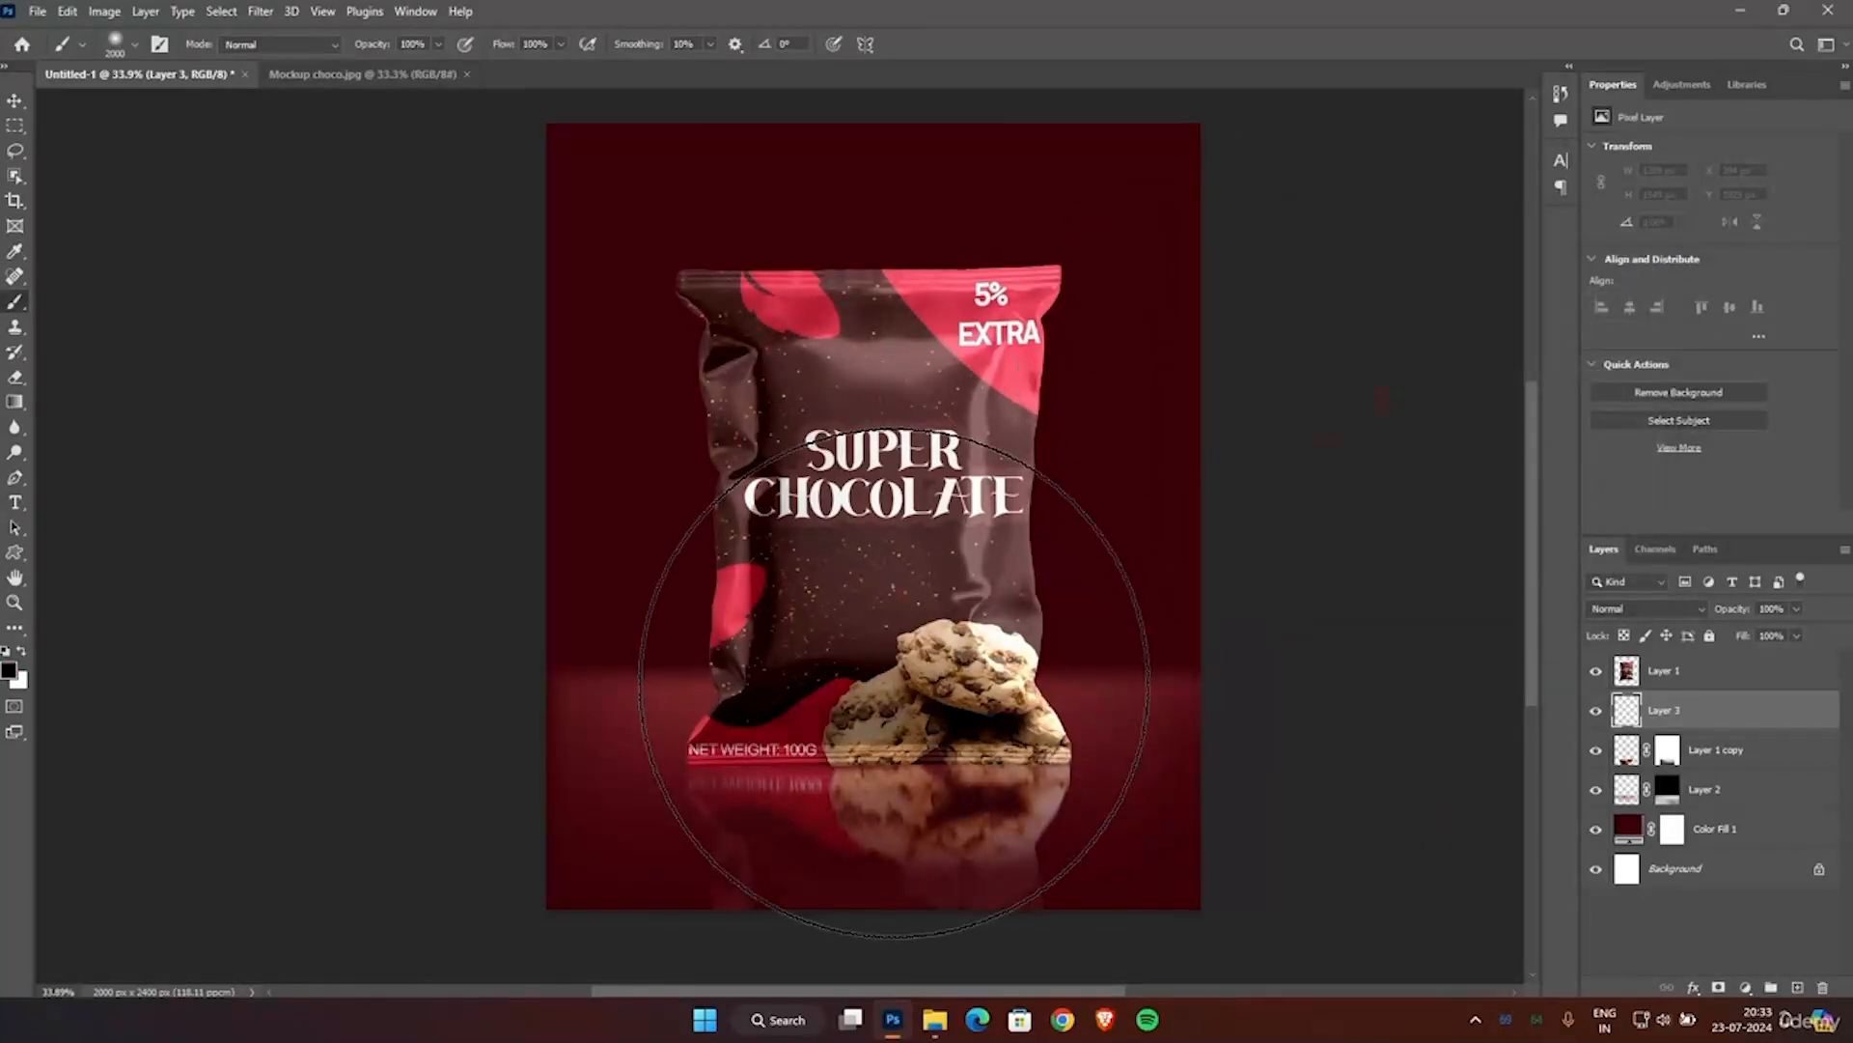
Flatten the Soft Round brush tip into a thin horizontal ellipse, with size 1500 px, hardness 0% and brush opacity 67%.
right_click(894, 684)
mouse_move(947, 727)
left_mouse_down()
mouse_move(962, 662)
mouse_move(959, 713)
left_mouse_up()
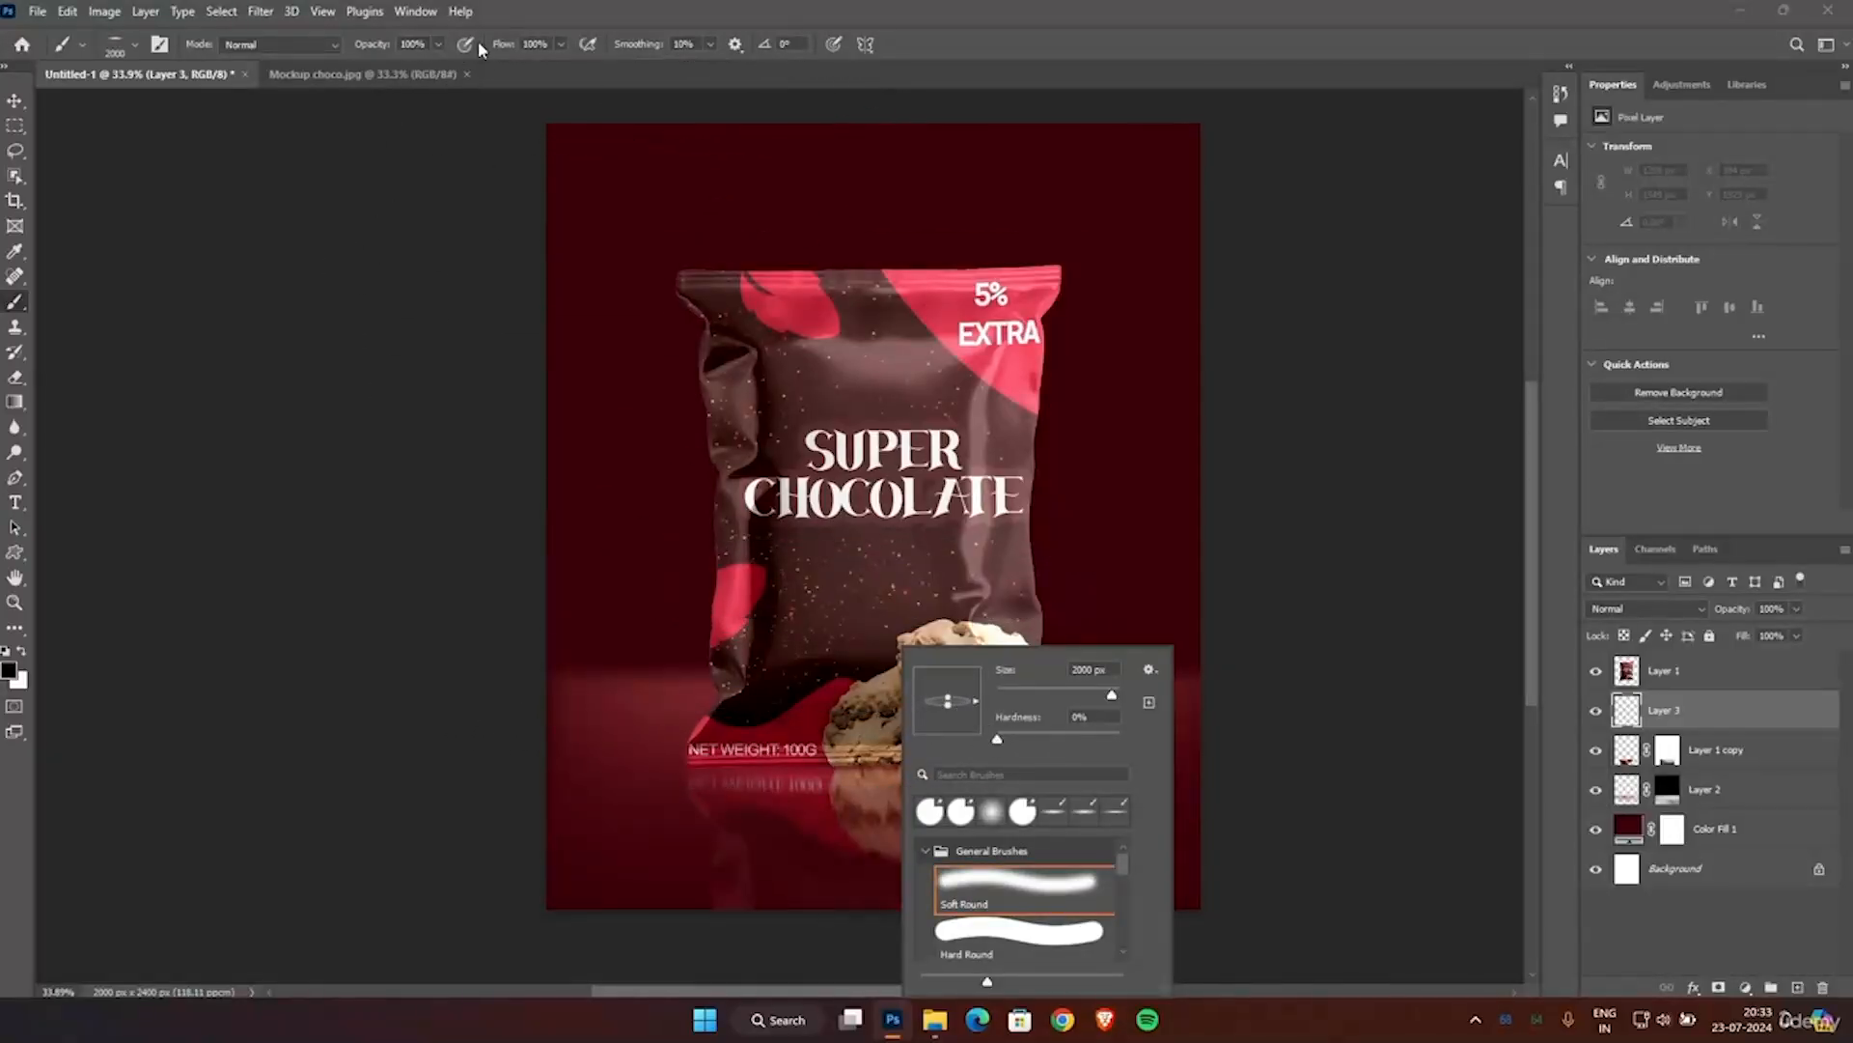
left_click(440, 44)
left_click_drag(420, 64, 409, 66)
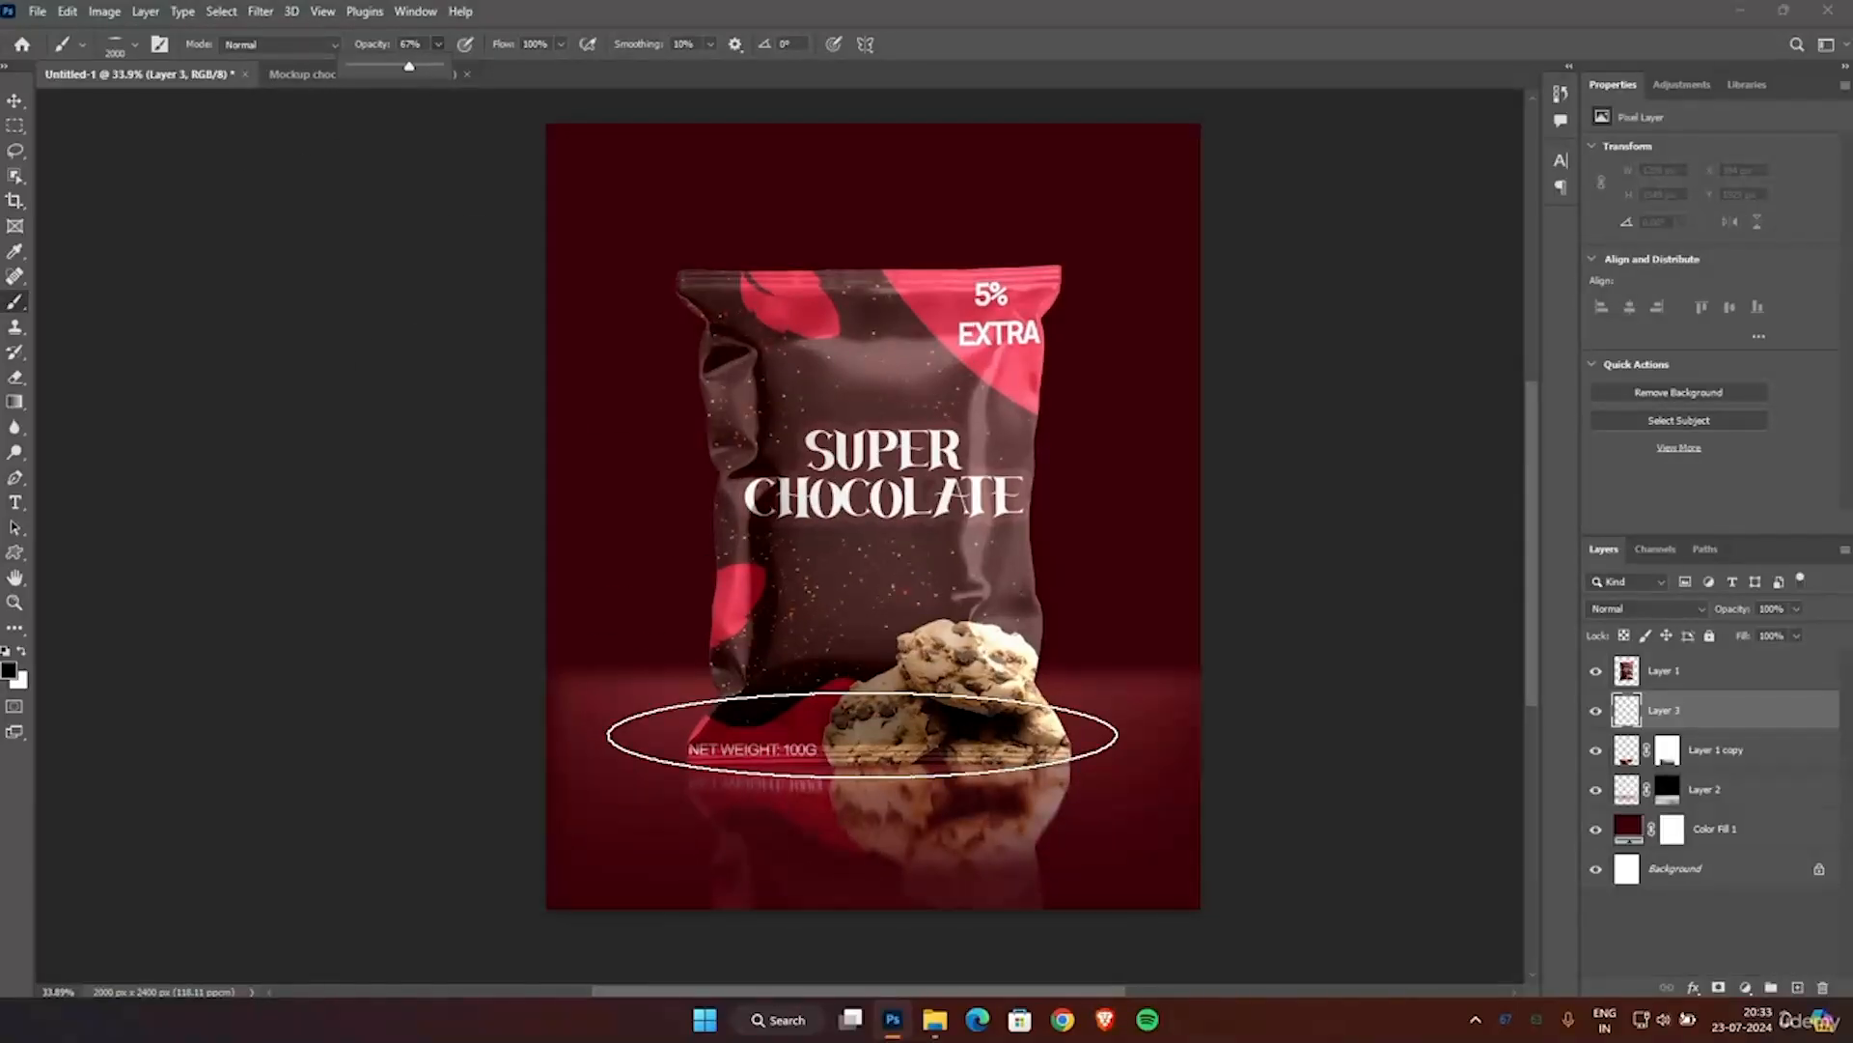
key("bracketleft")
key("bracketleft")
key("bracketleft")
key("bracketleft")
key("bracketleft")
key("bracketleft")
key("bracketright")
right_click(874, 762)
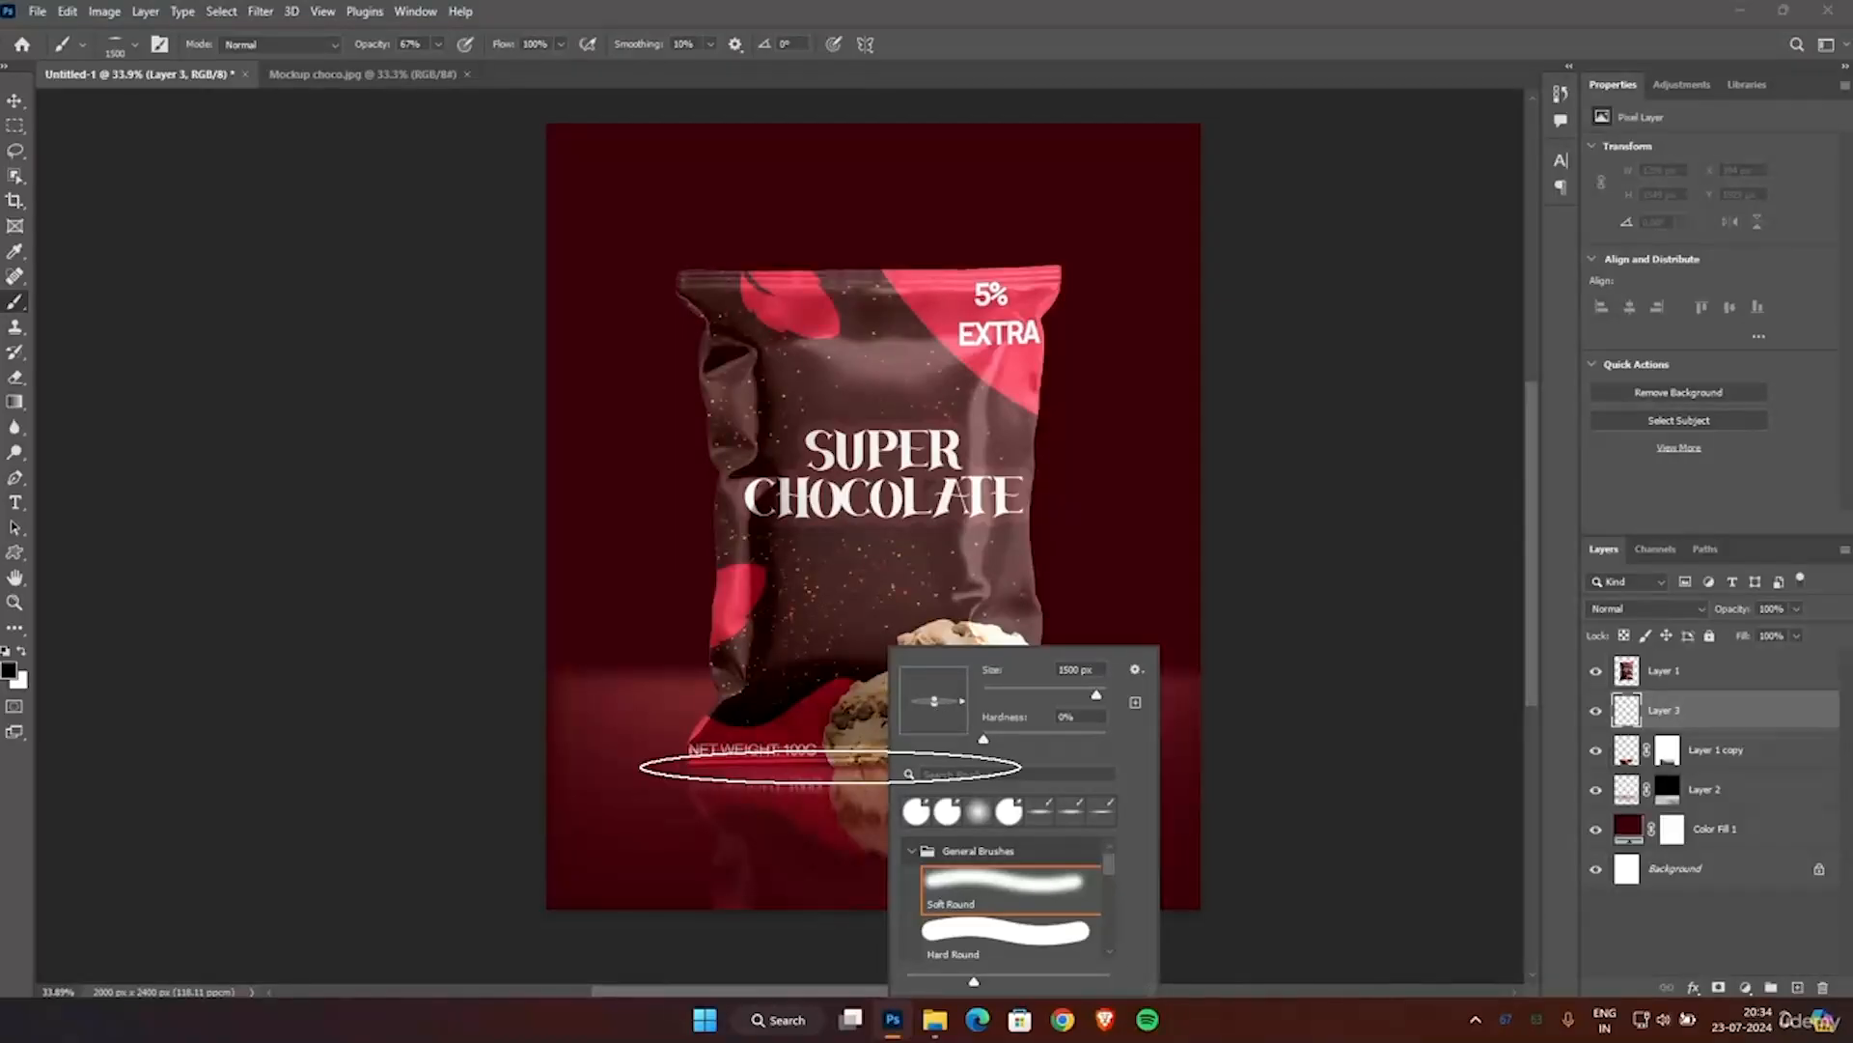
right_click(759, 769)
right_click(1373, 754)
right_click(853, 775)
Undo the trial brush dabs beside the pouch and paint a soft black contact shadow along the pouch's base on Layer 3.
left_click(1323, 743)
key("ctrl+z")
left_click(1434, 734)
key("ctrl+z")
left_click(226, 686)
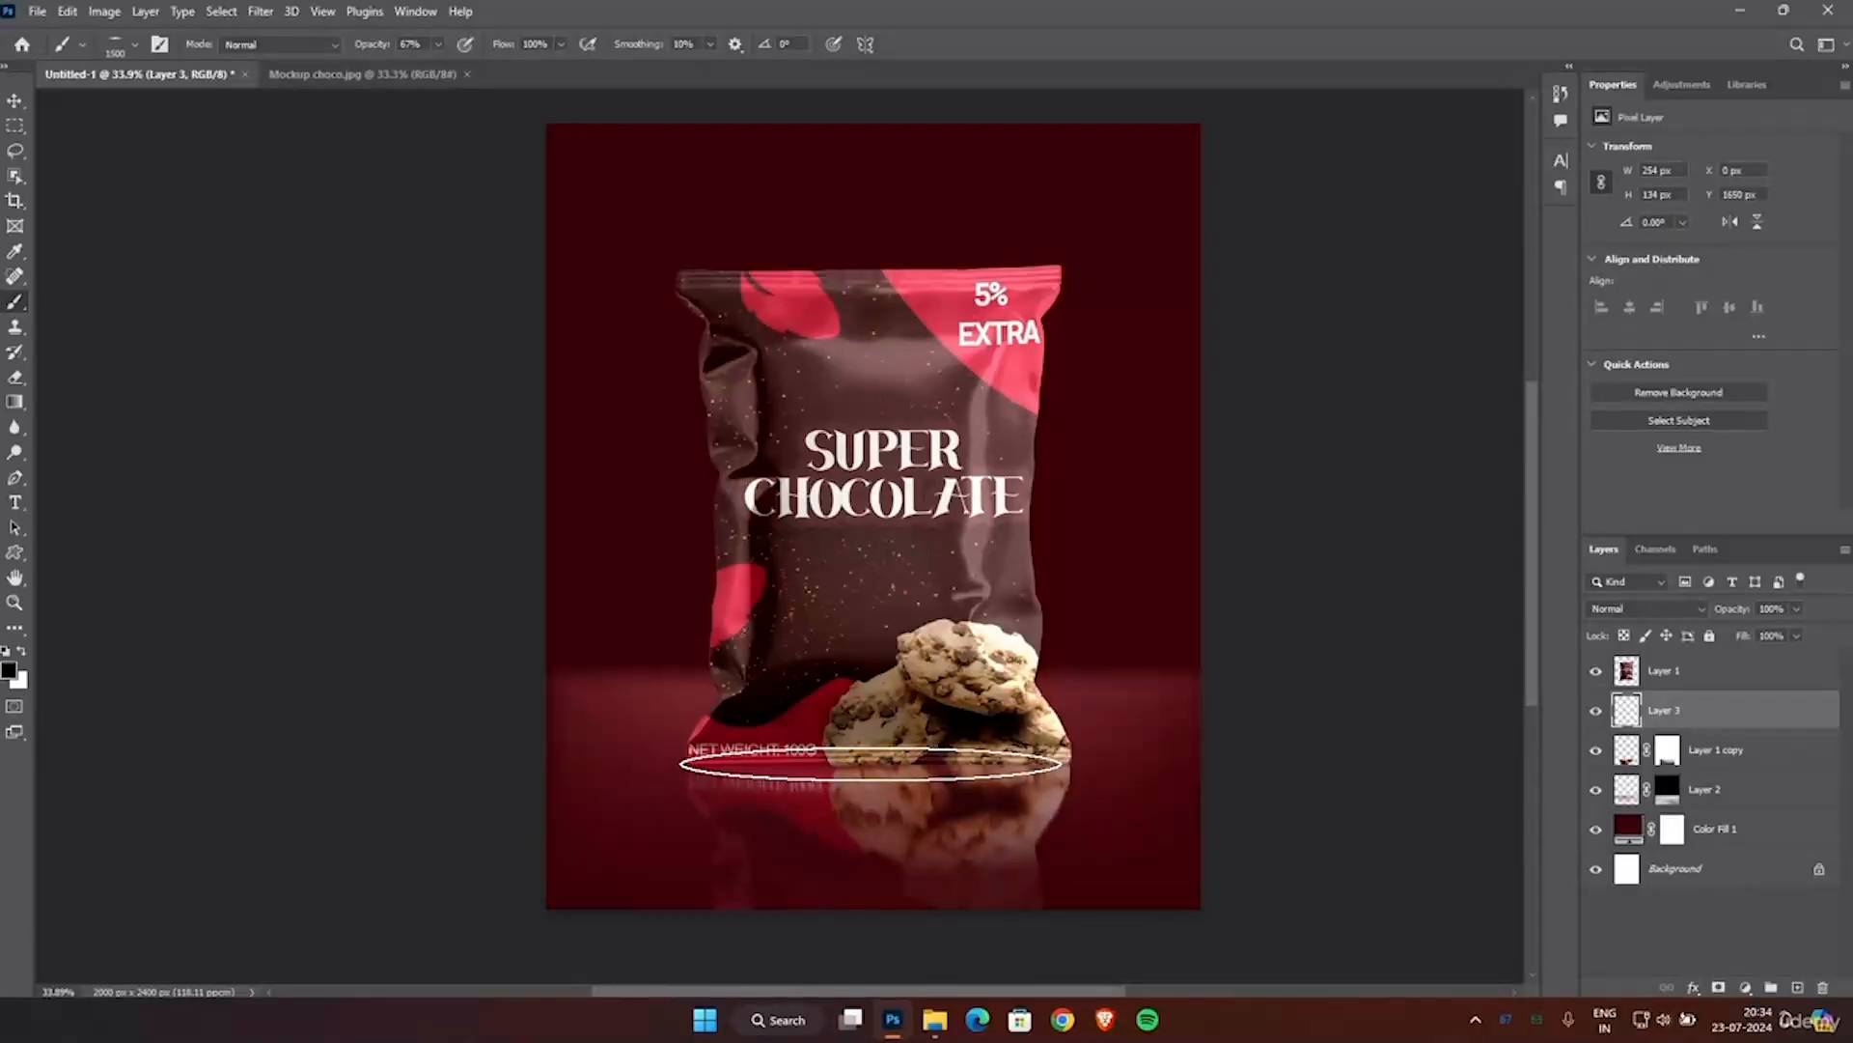
left_click(871, 764)
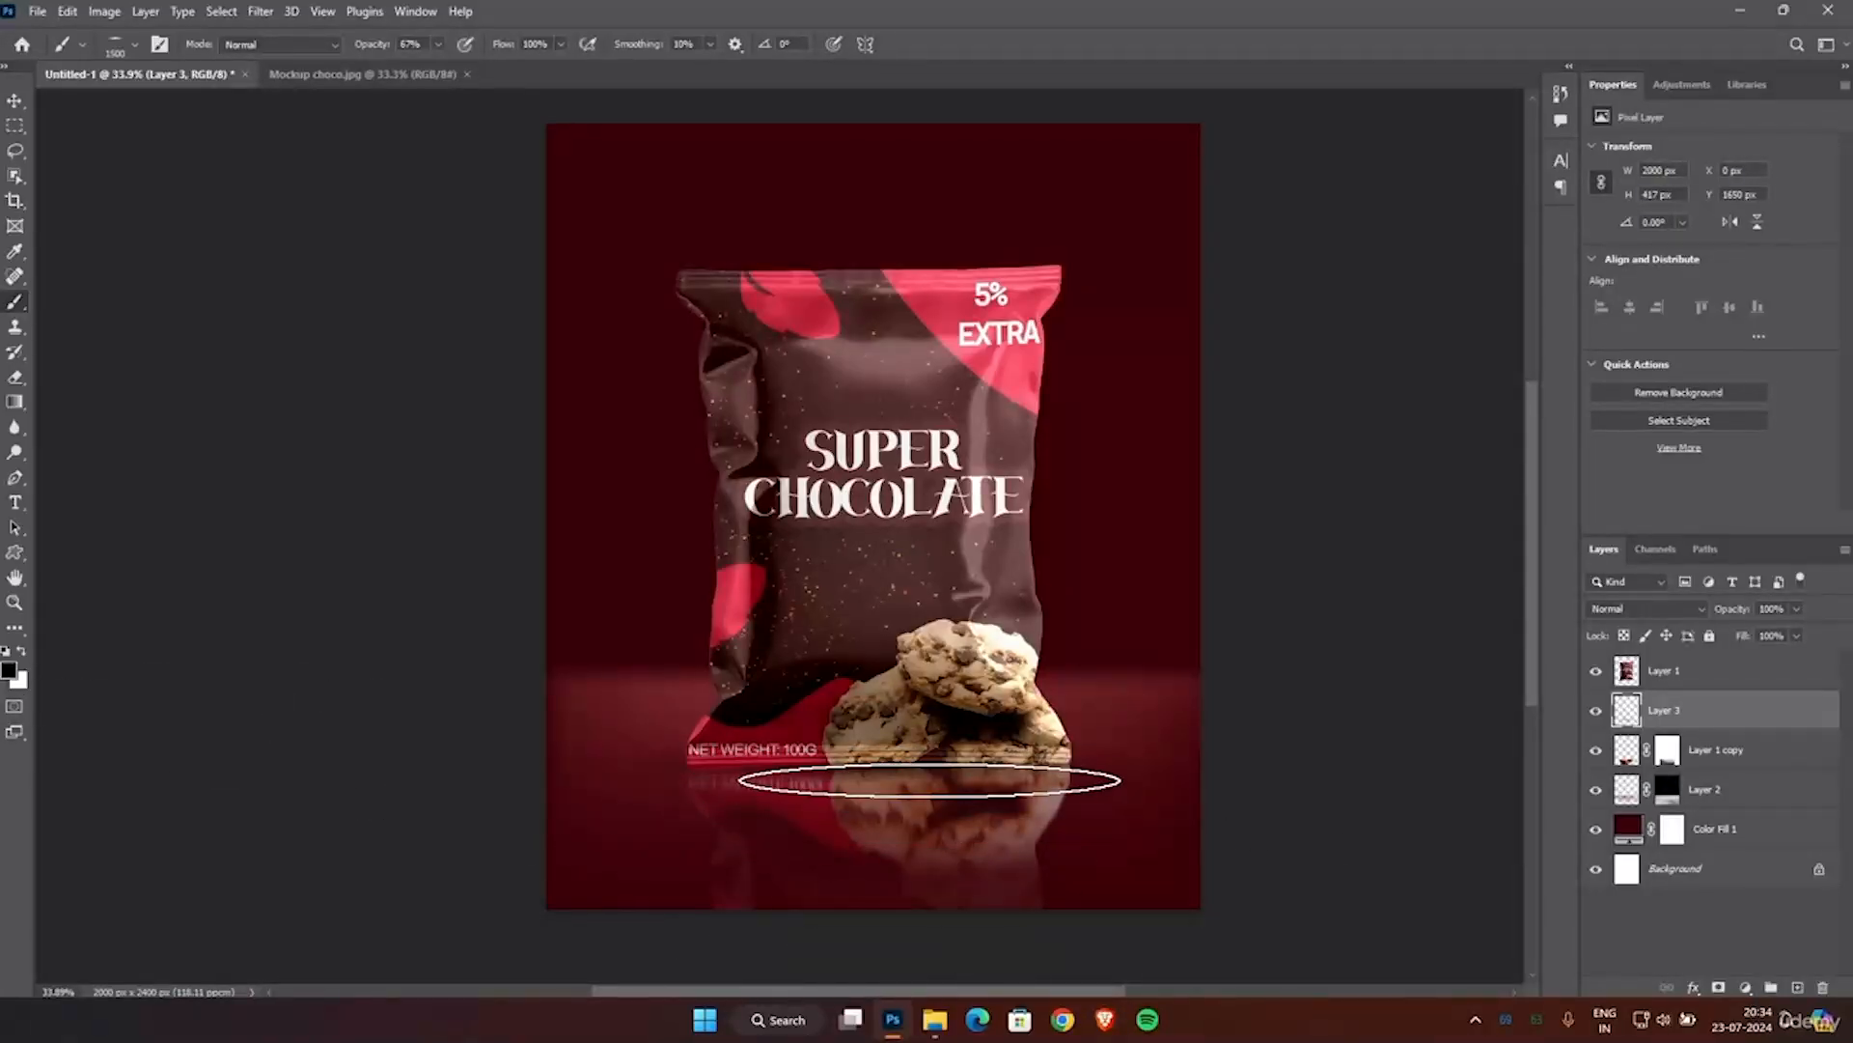
Add one more dab to the contact shadow, then scale Layer 3 to about 84.7% beneath the pouch.
left_click(746, 777)
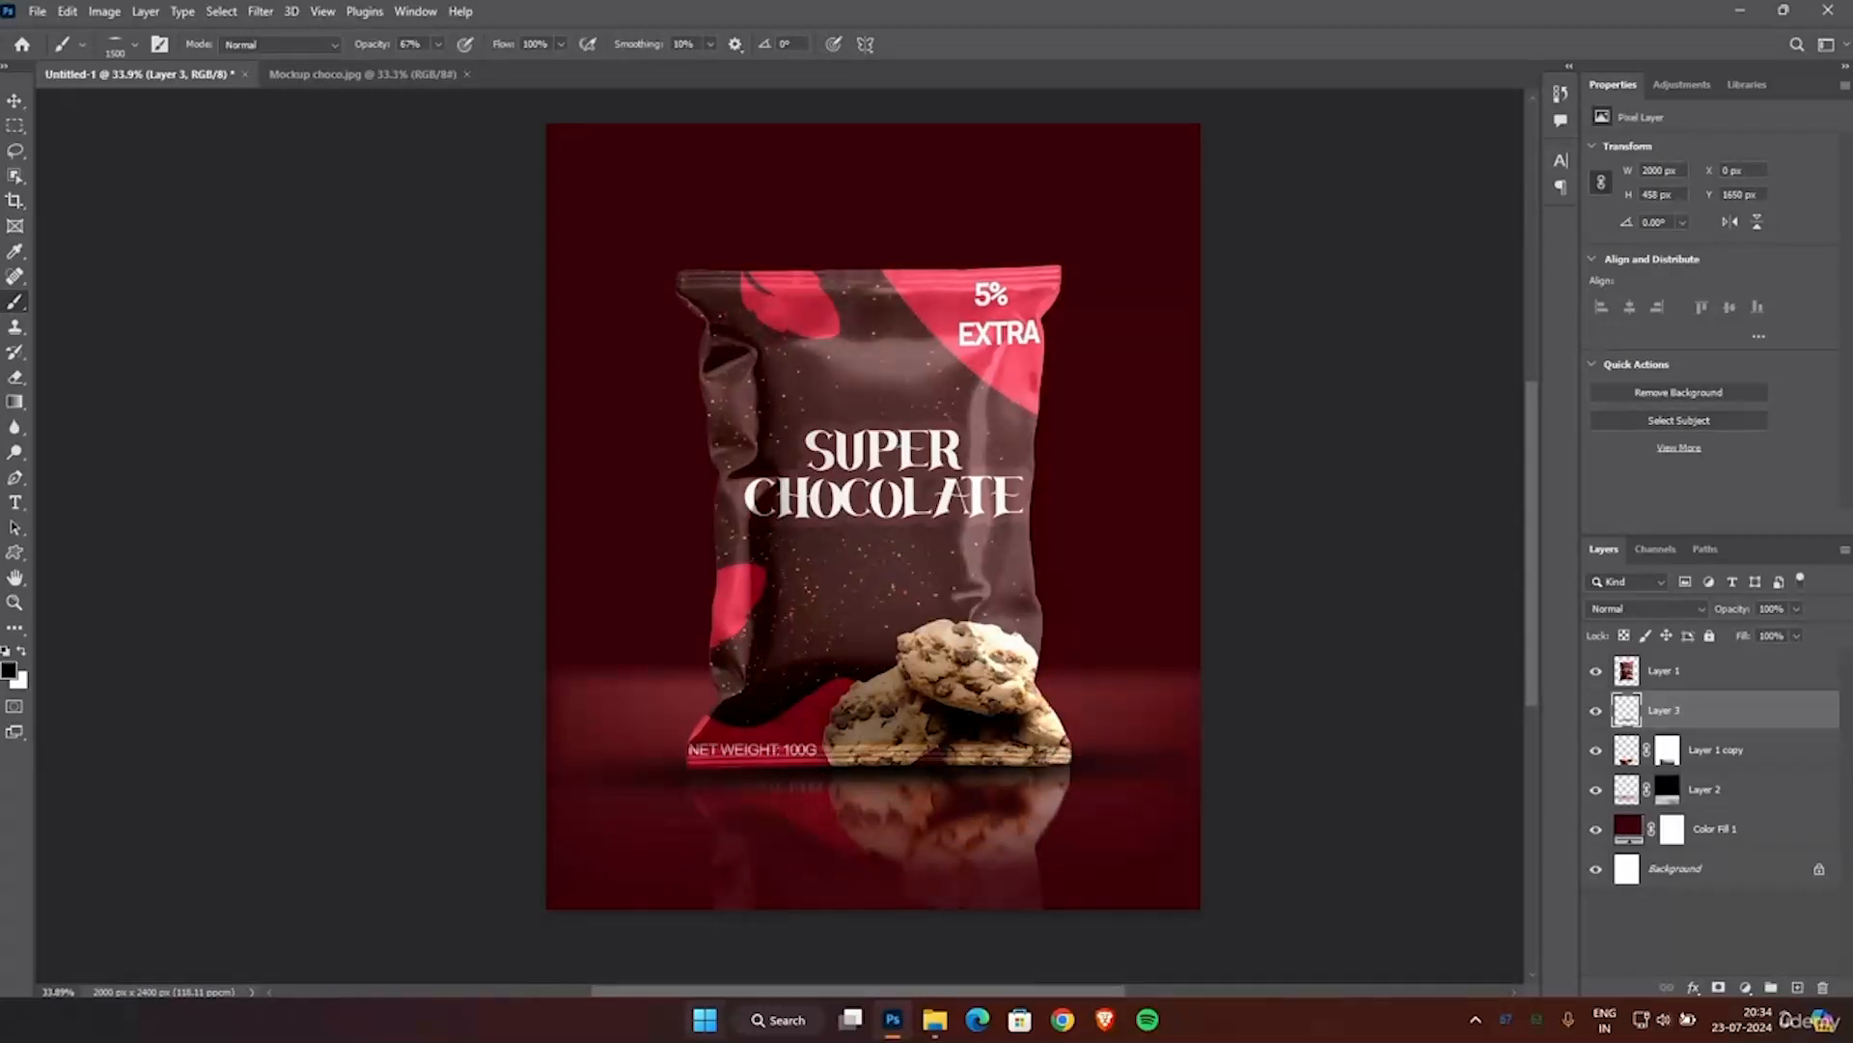
left_click(14, 101)
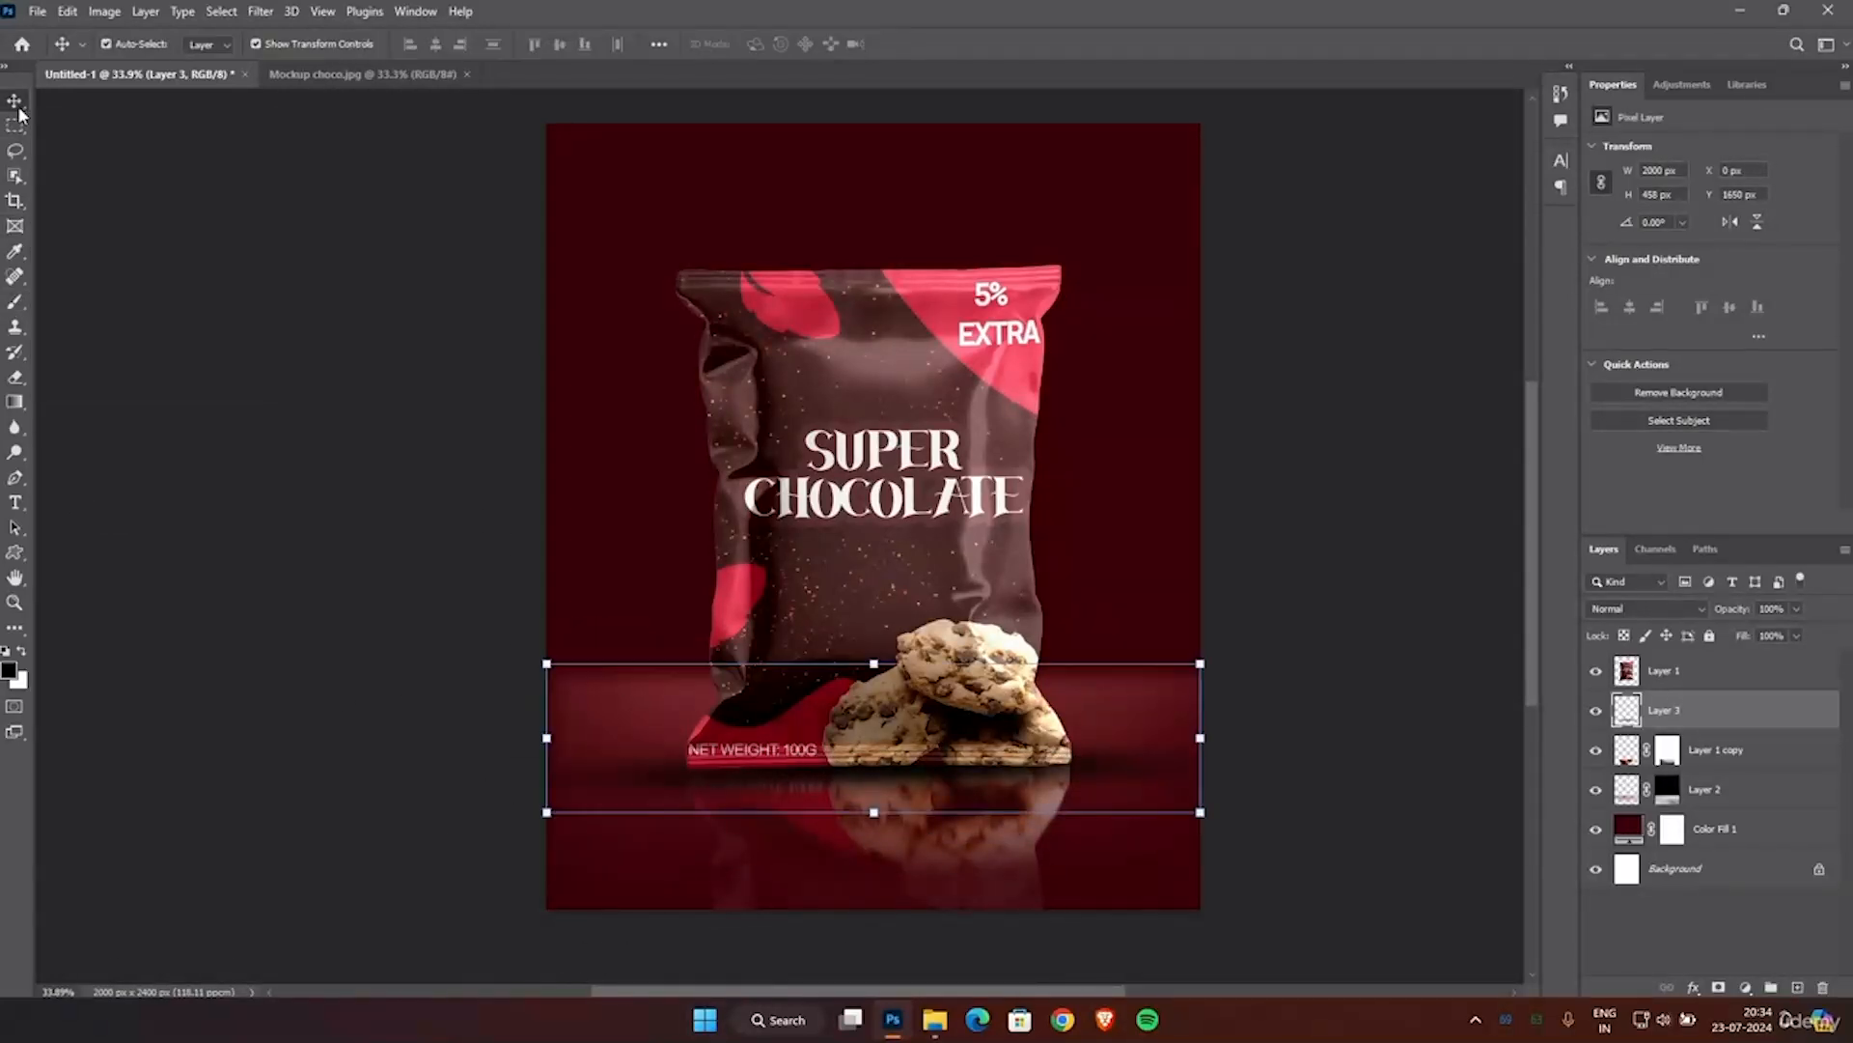
left_click(811, 759)
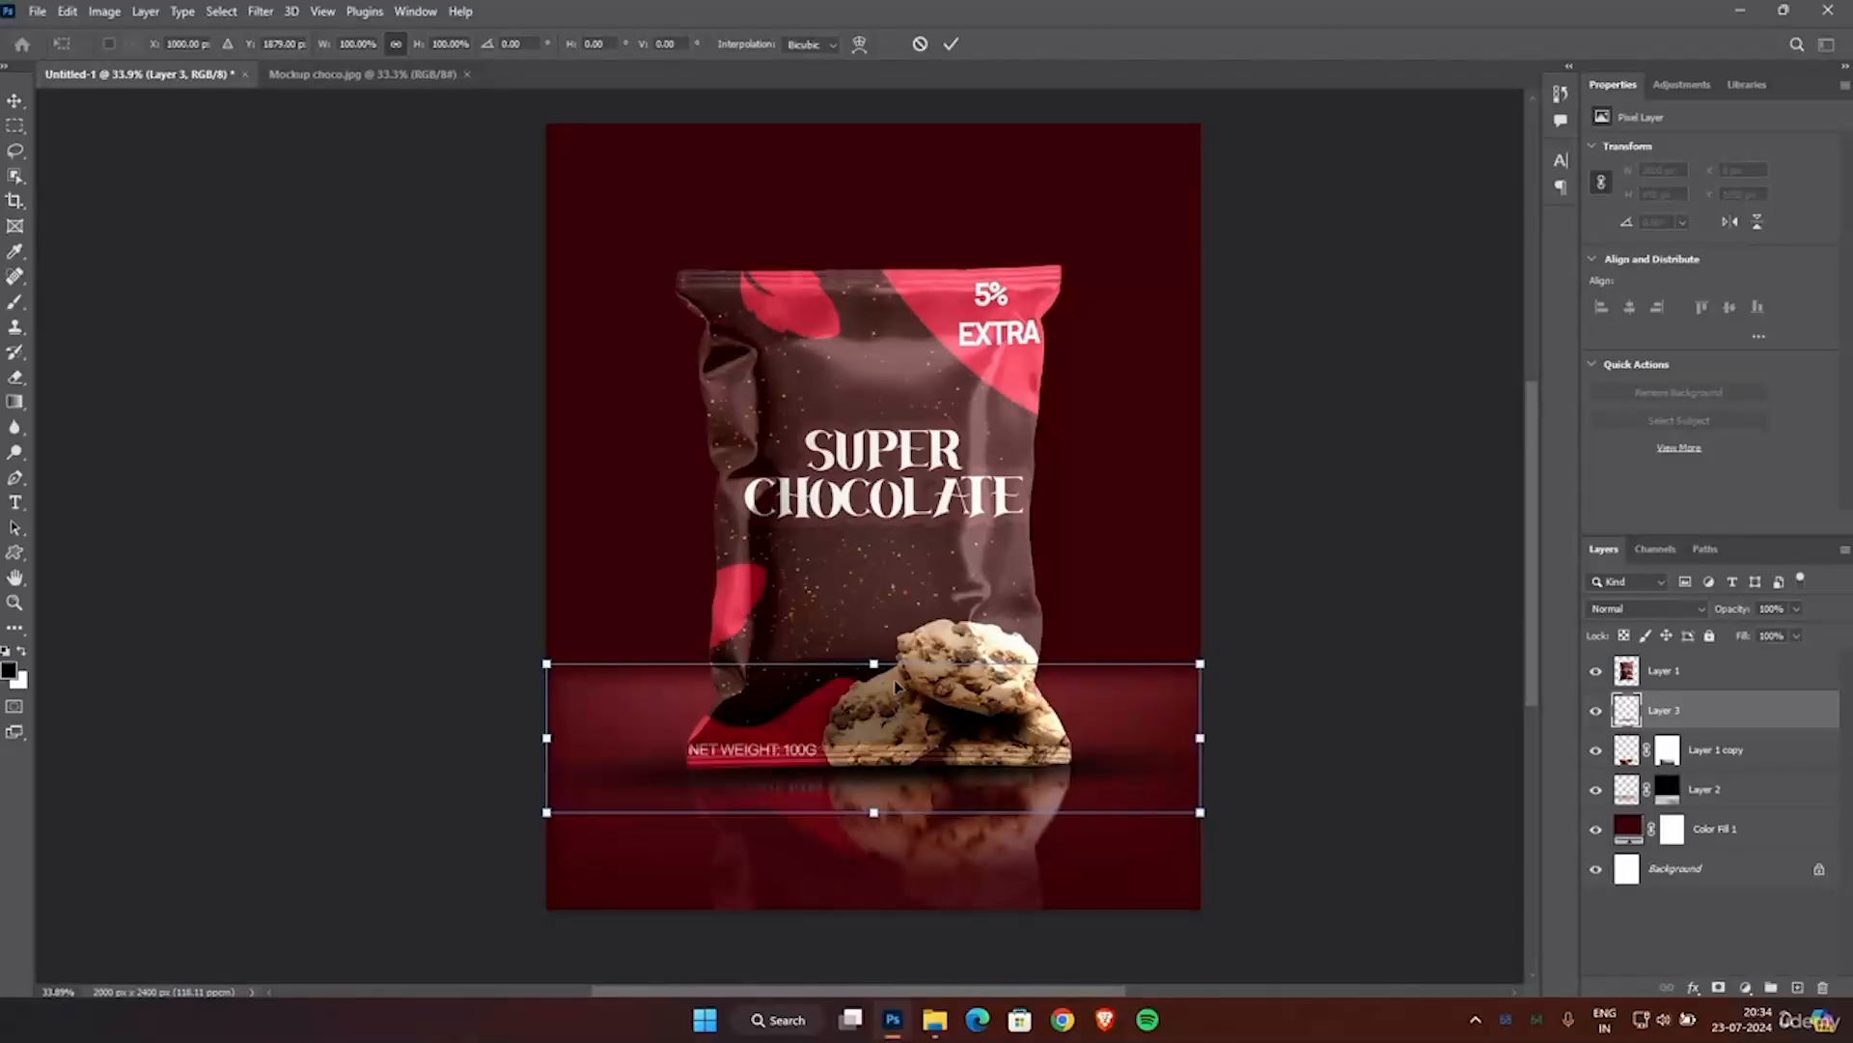
left_click_drag(546, 737, 615, 737)
left_click_drag(1198, 746, 1167, 745)
left_click_drag(971, 728, 973, 733)
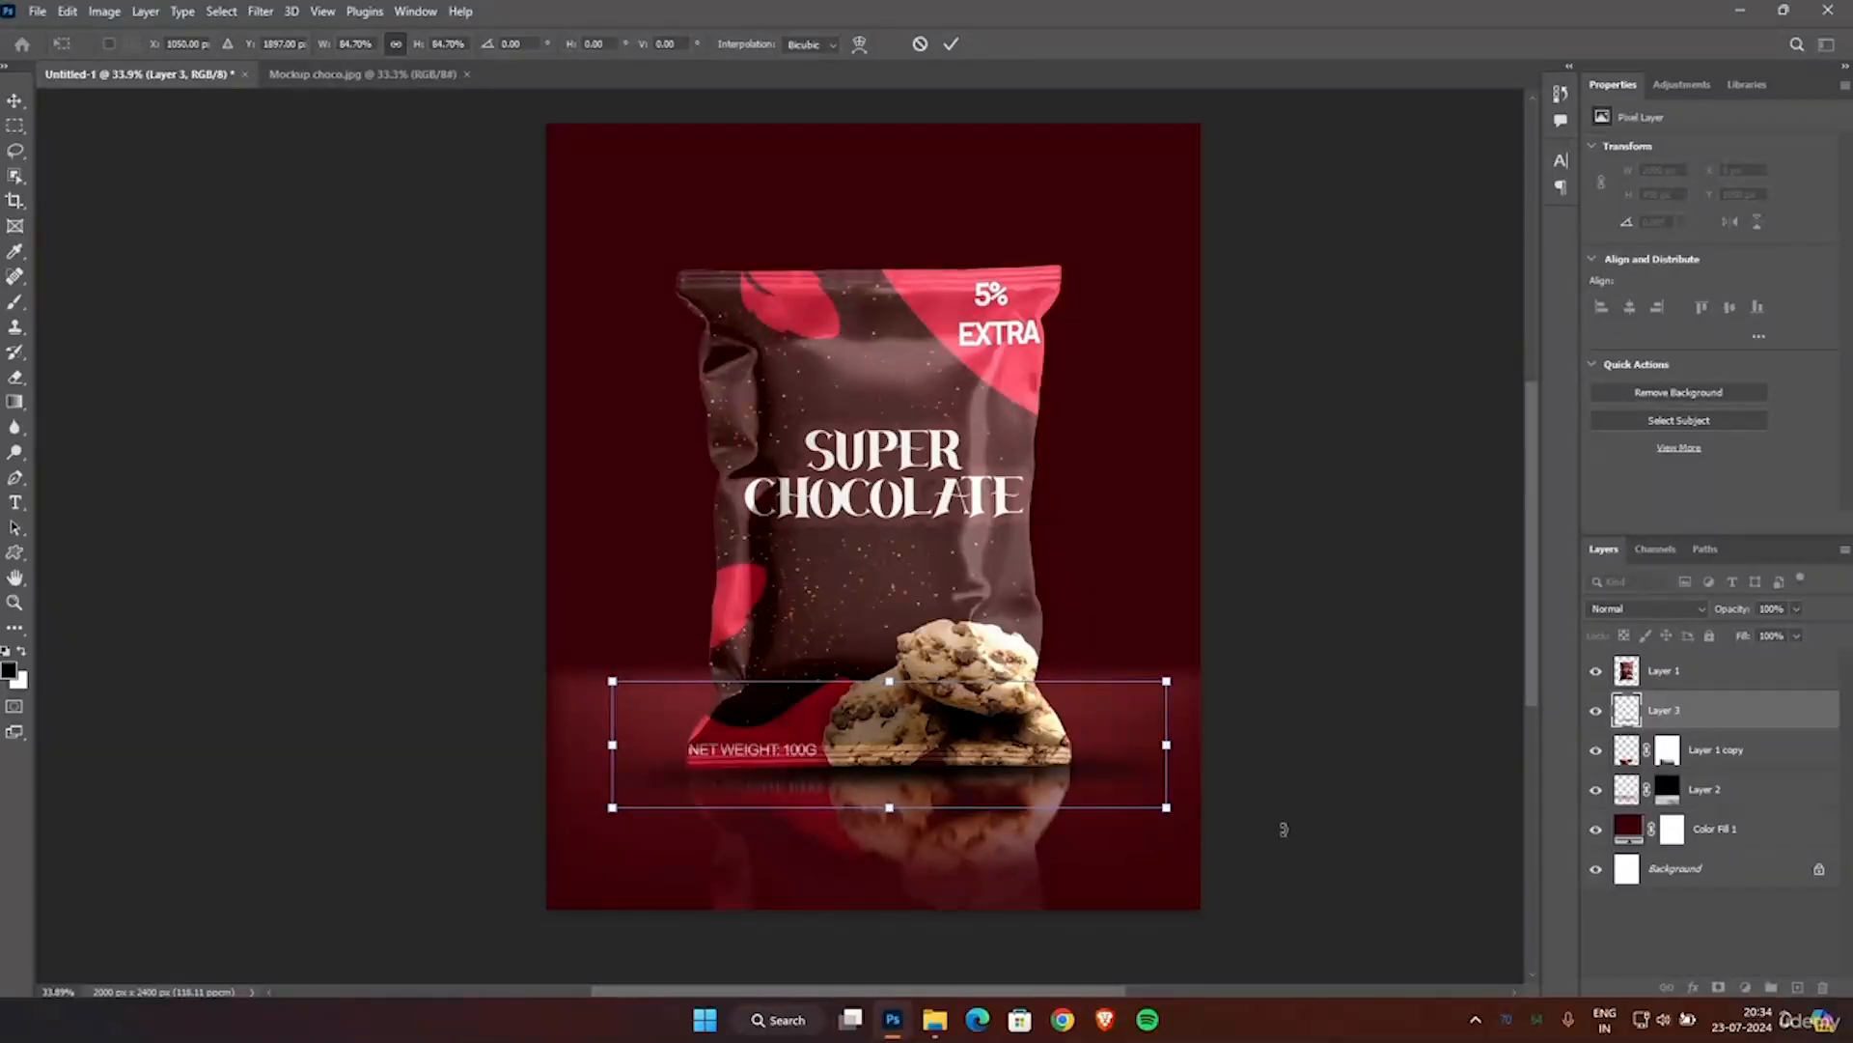
left_click(951, 44)
left_click(1352, 539)
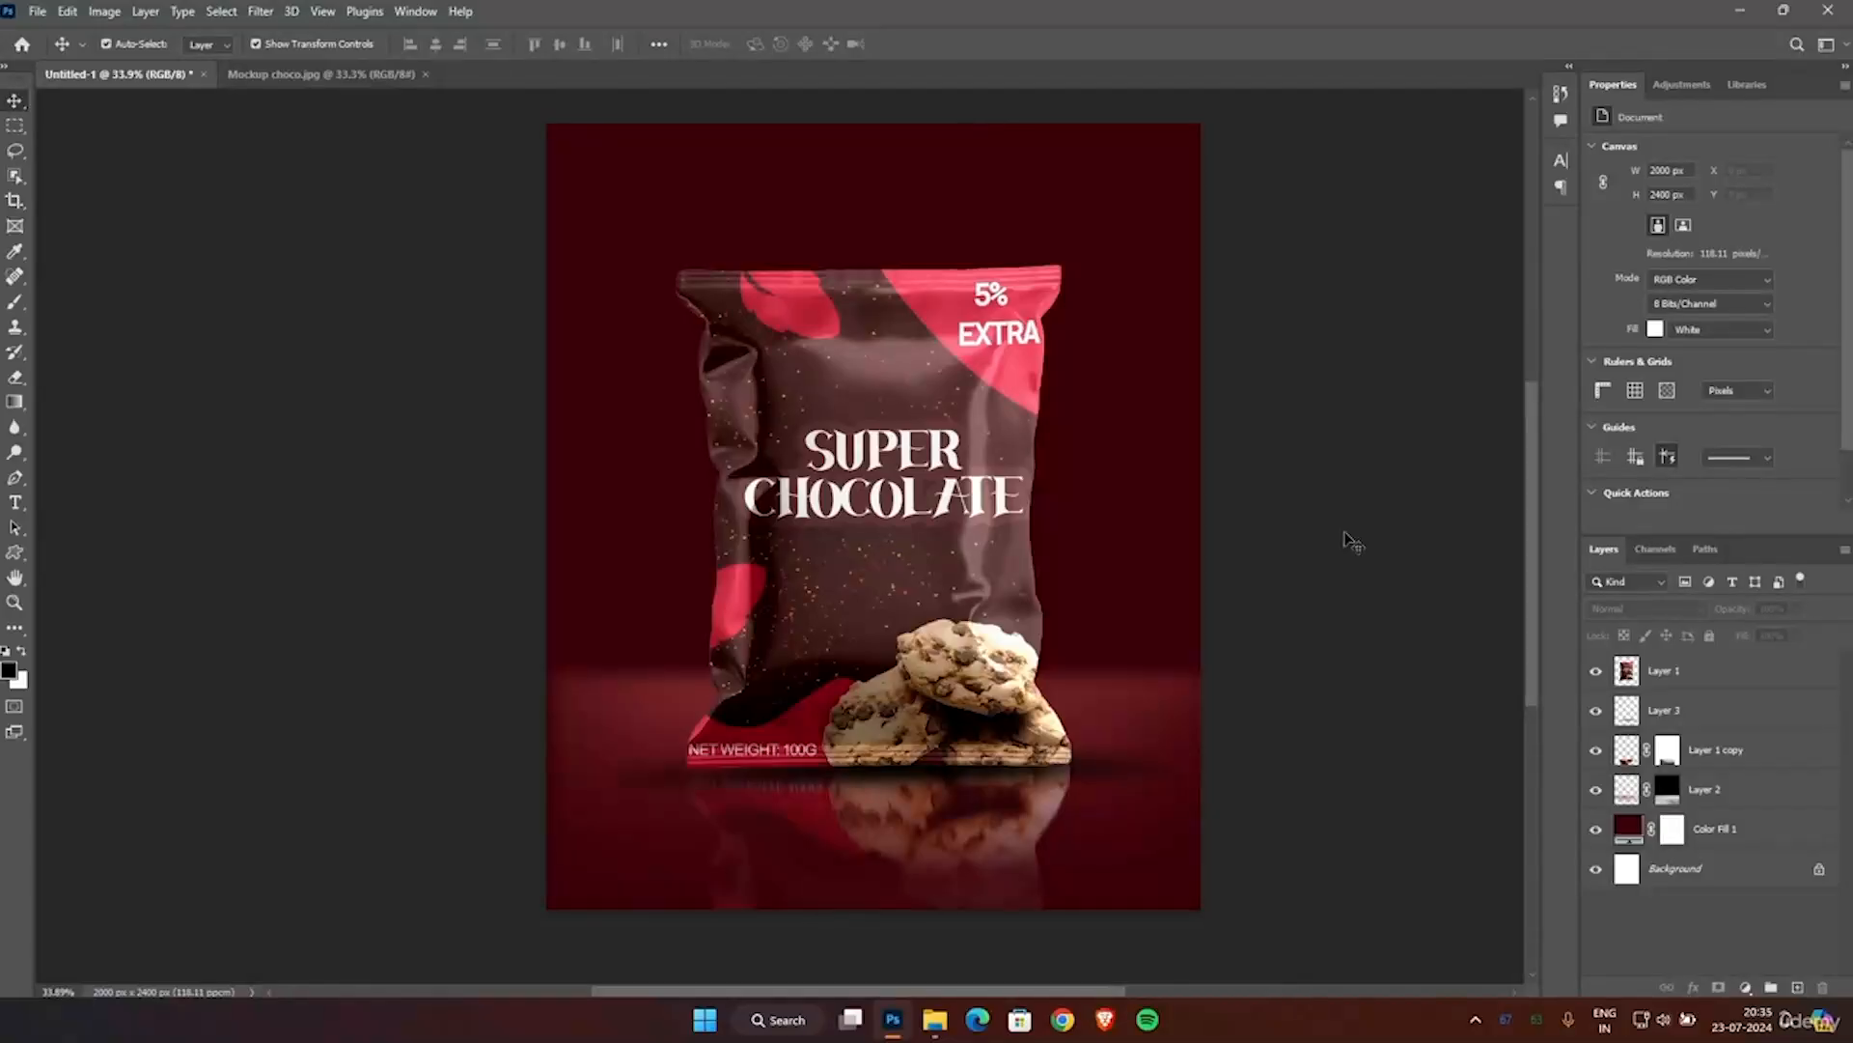
Soften the hard left end of the contact shadow on Layer 3 using the Eraser at 13% opacity and 100% smoothing.
left_click(1656, 715)
scroll(1129, 608, "down", 1)
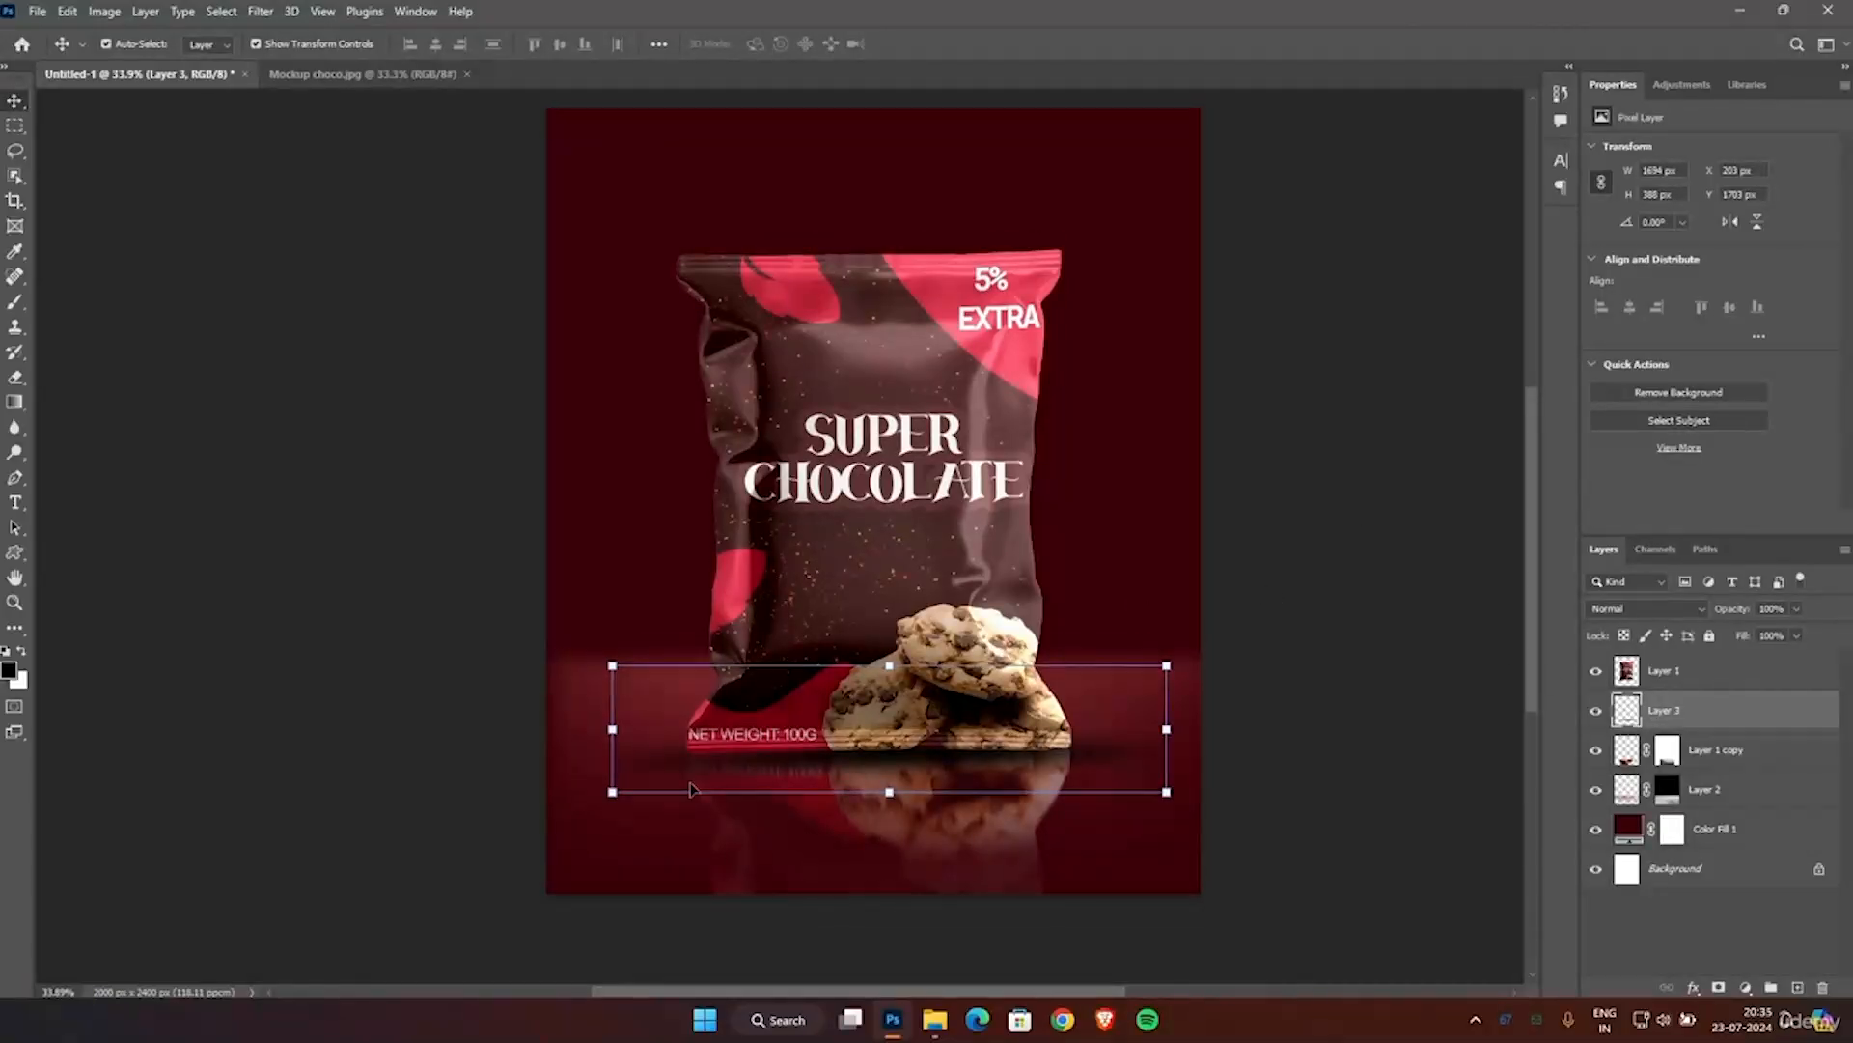
left_click(14, 376)
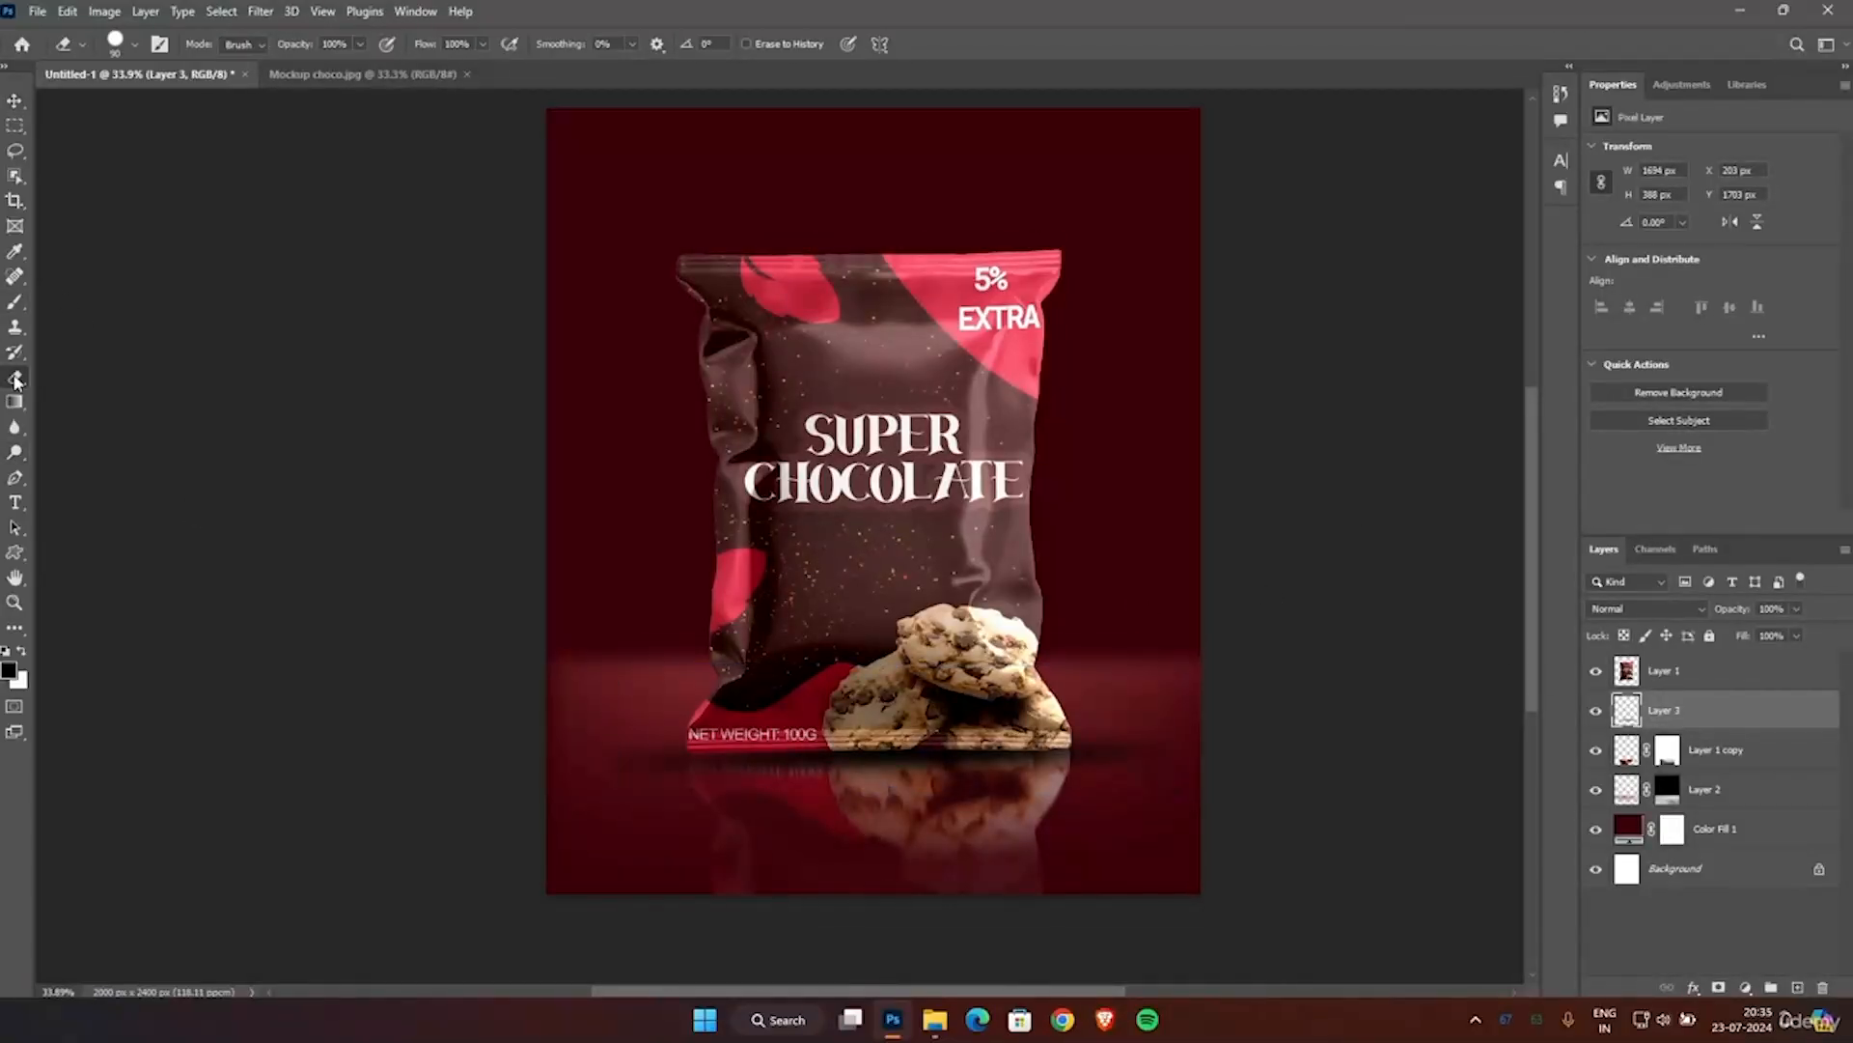
left_click_drag(364, 43, 348, 67)
scroll(541, 831, "up", 6)
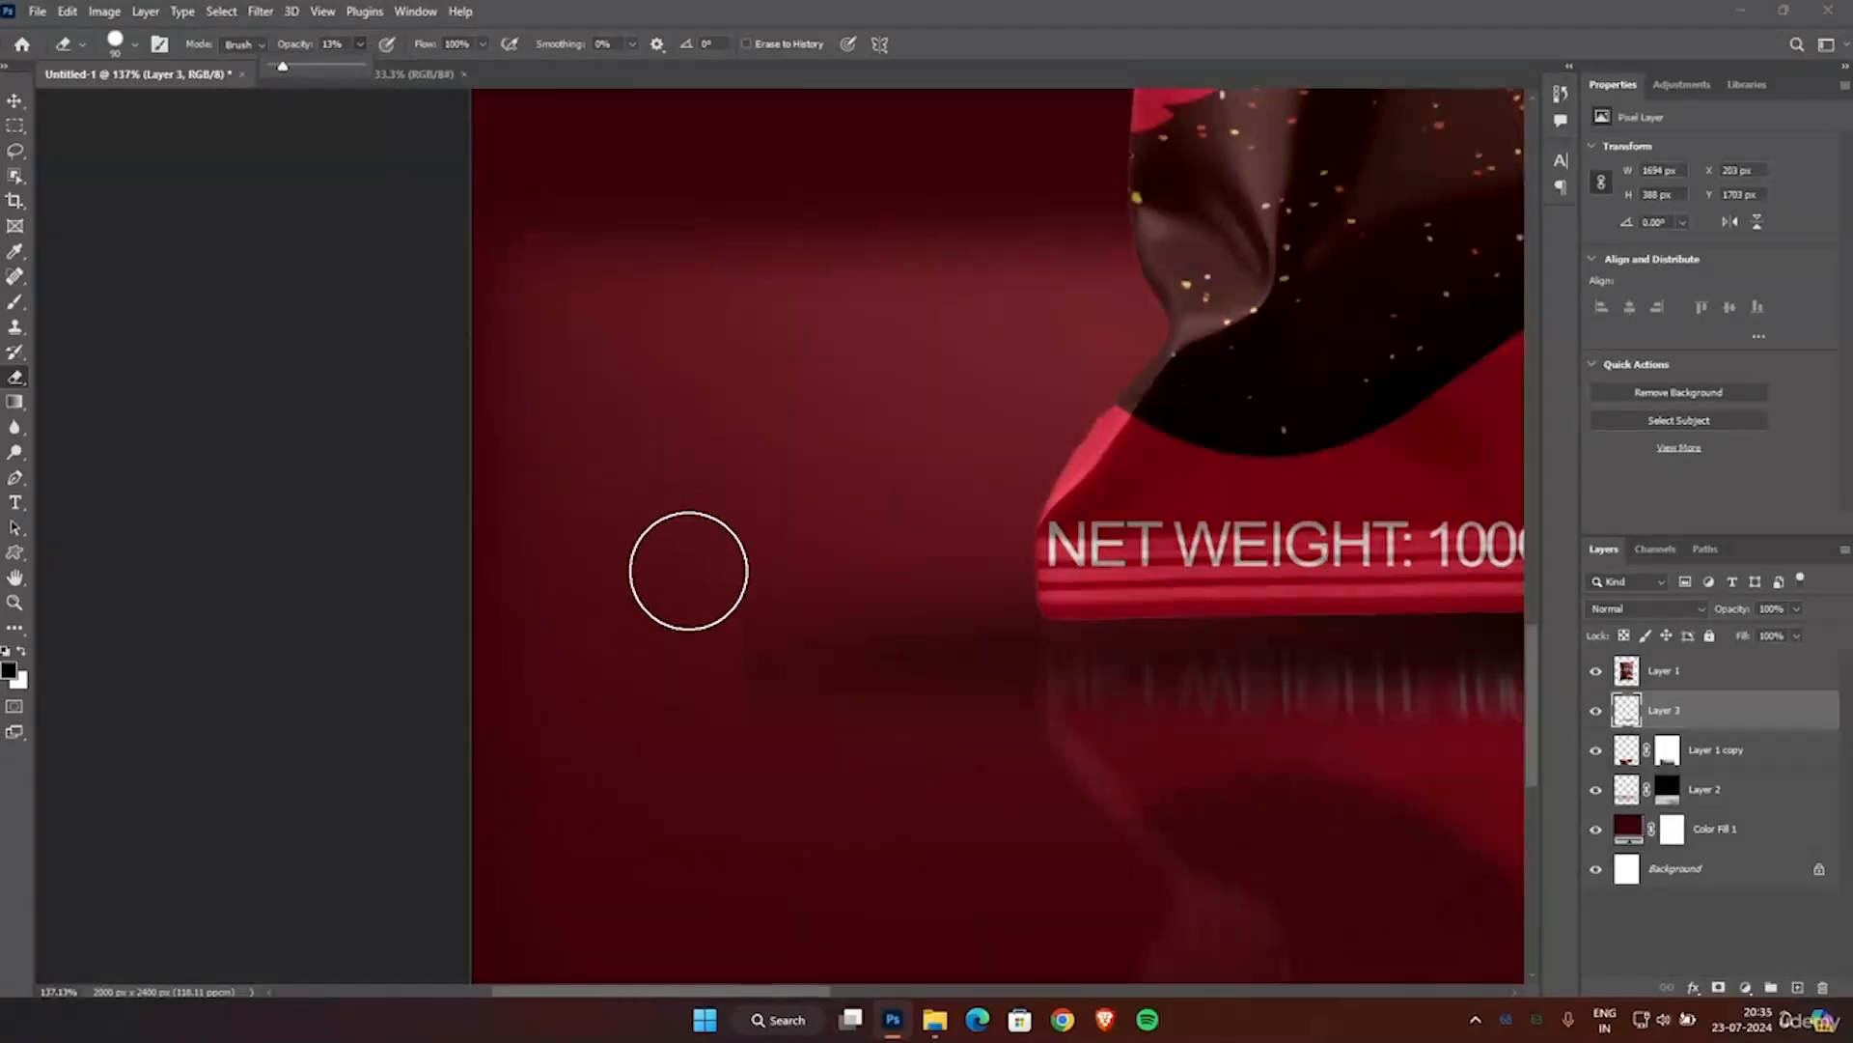
mouse_move(719, 757)
left_mouse_down()
mouse_move(711, 609)
mouse_move(675, 617)
mouse_move(702, 699)
mouse_move(707, 627)
mouse_move(714, 786)
mouse_move(715, 645)
mouse_move(732, 643)
mouse_move(706, 726)
mouse_move(699, 664)
mouse_move(725, 666)
mouse_move(473, 878)
mouse_move(739, 675)
left_mouse_up()
scroll(739, 676, "up", 1)
left_click(633, 45)
left_click_drag(630, 66, 768, 84)
key("ctrl+z")
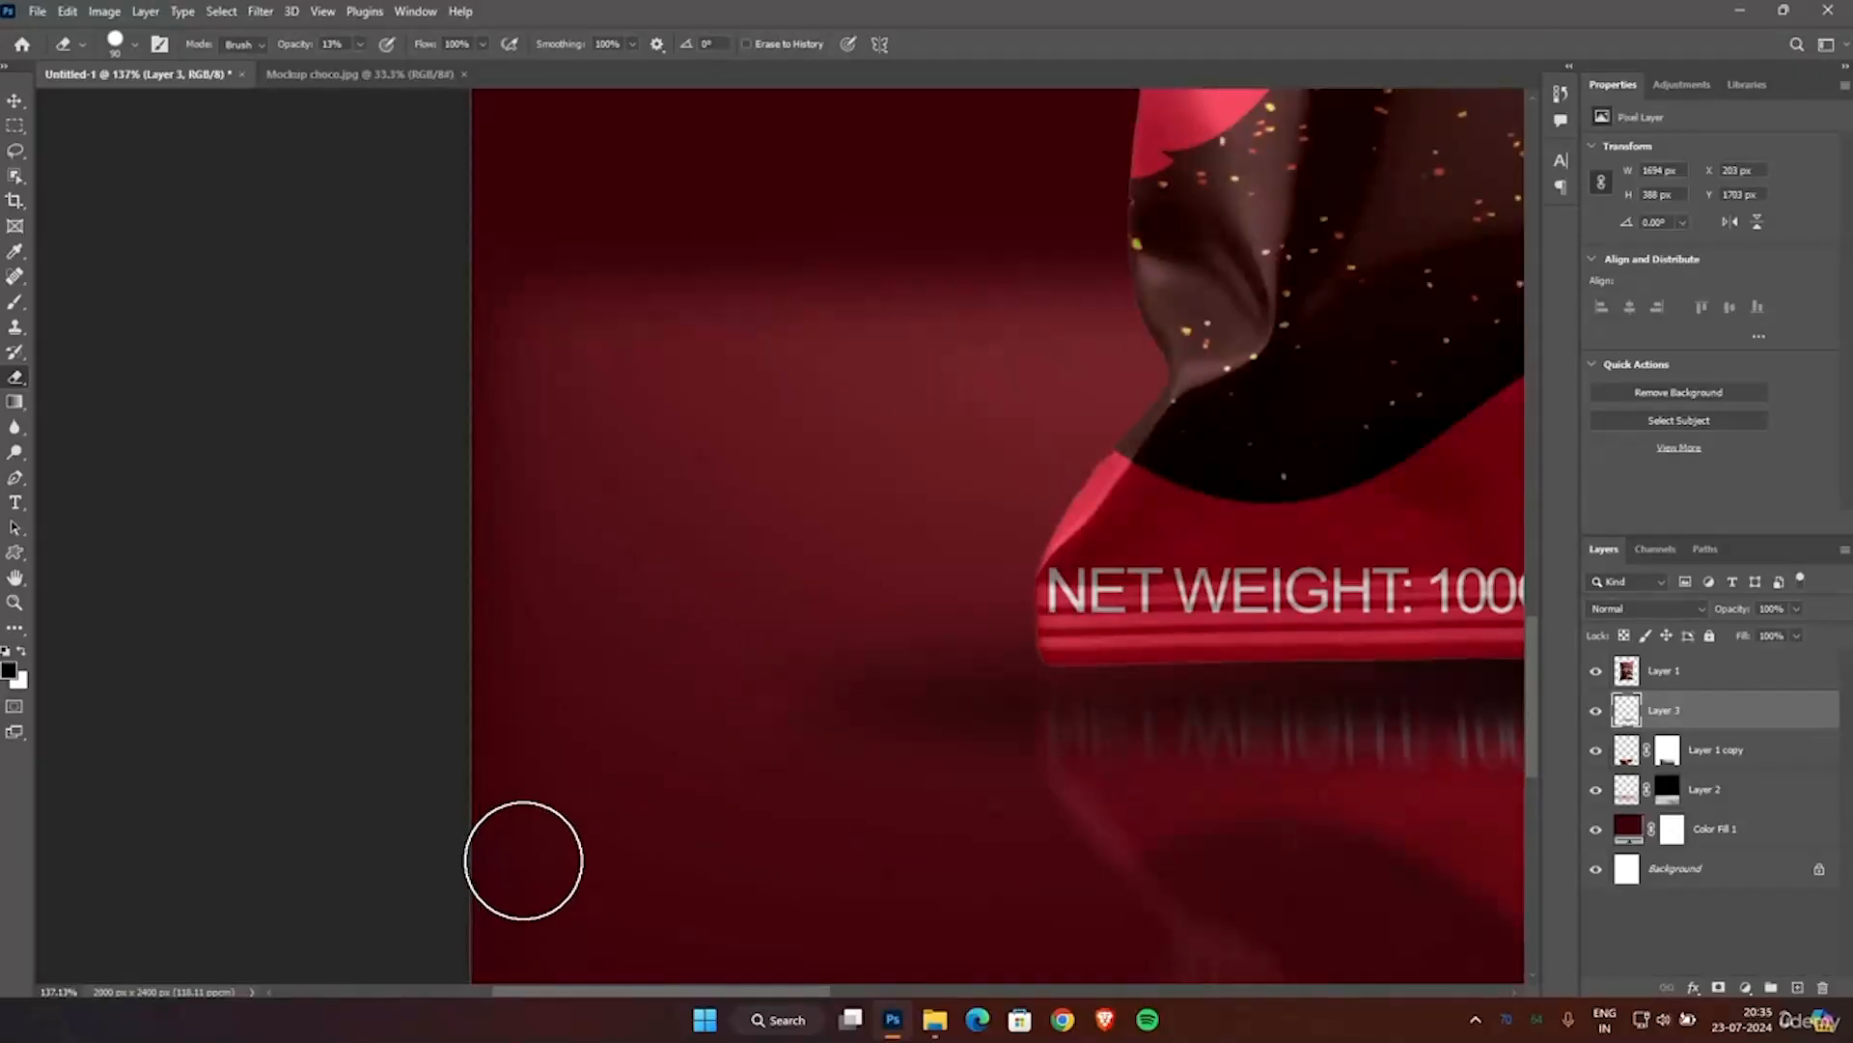
Scale the contact shadow on Layer 3 down to about 92.4% width and nudge it slightly lower under the pouch's base.
scroll(753, 762, "down", 3)
scroll(753, 763, "down", 3)
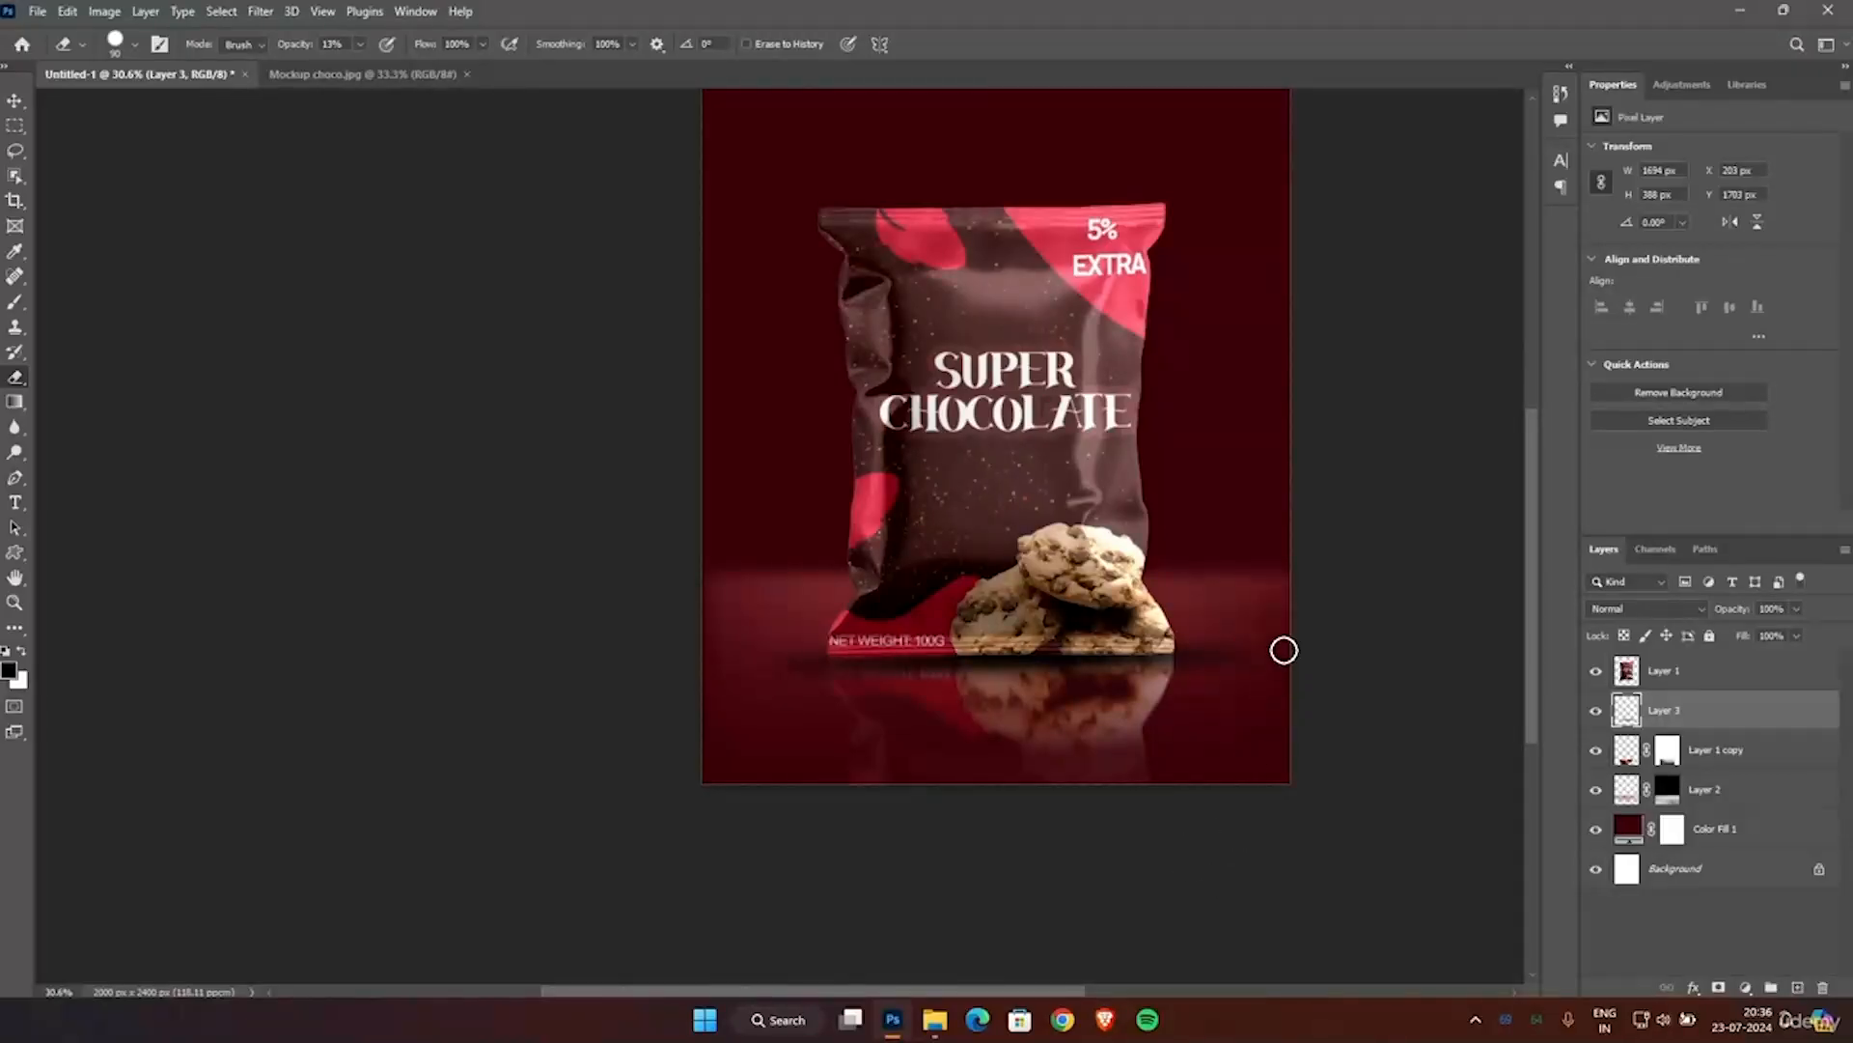
key("ctrl+t")
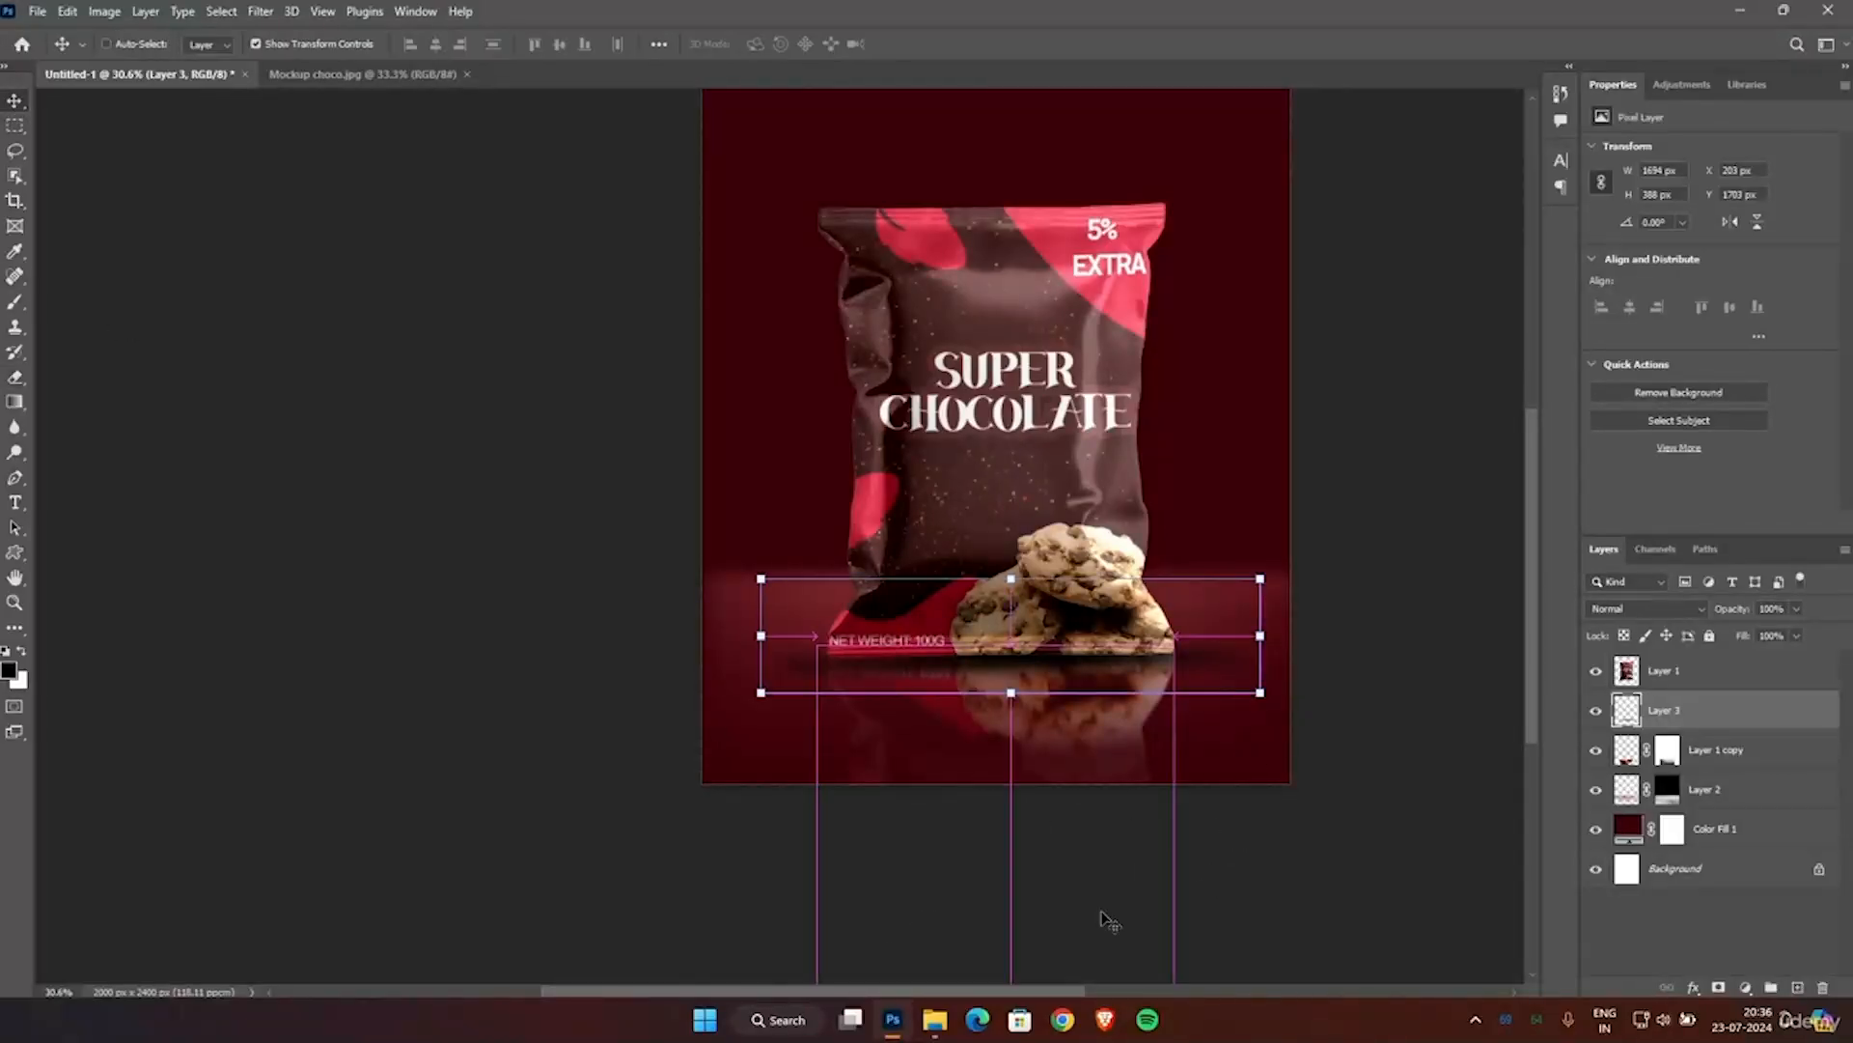
left_click_drag(1260, 636, 1243, 644)
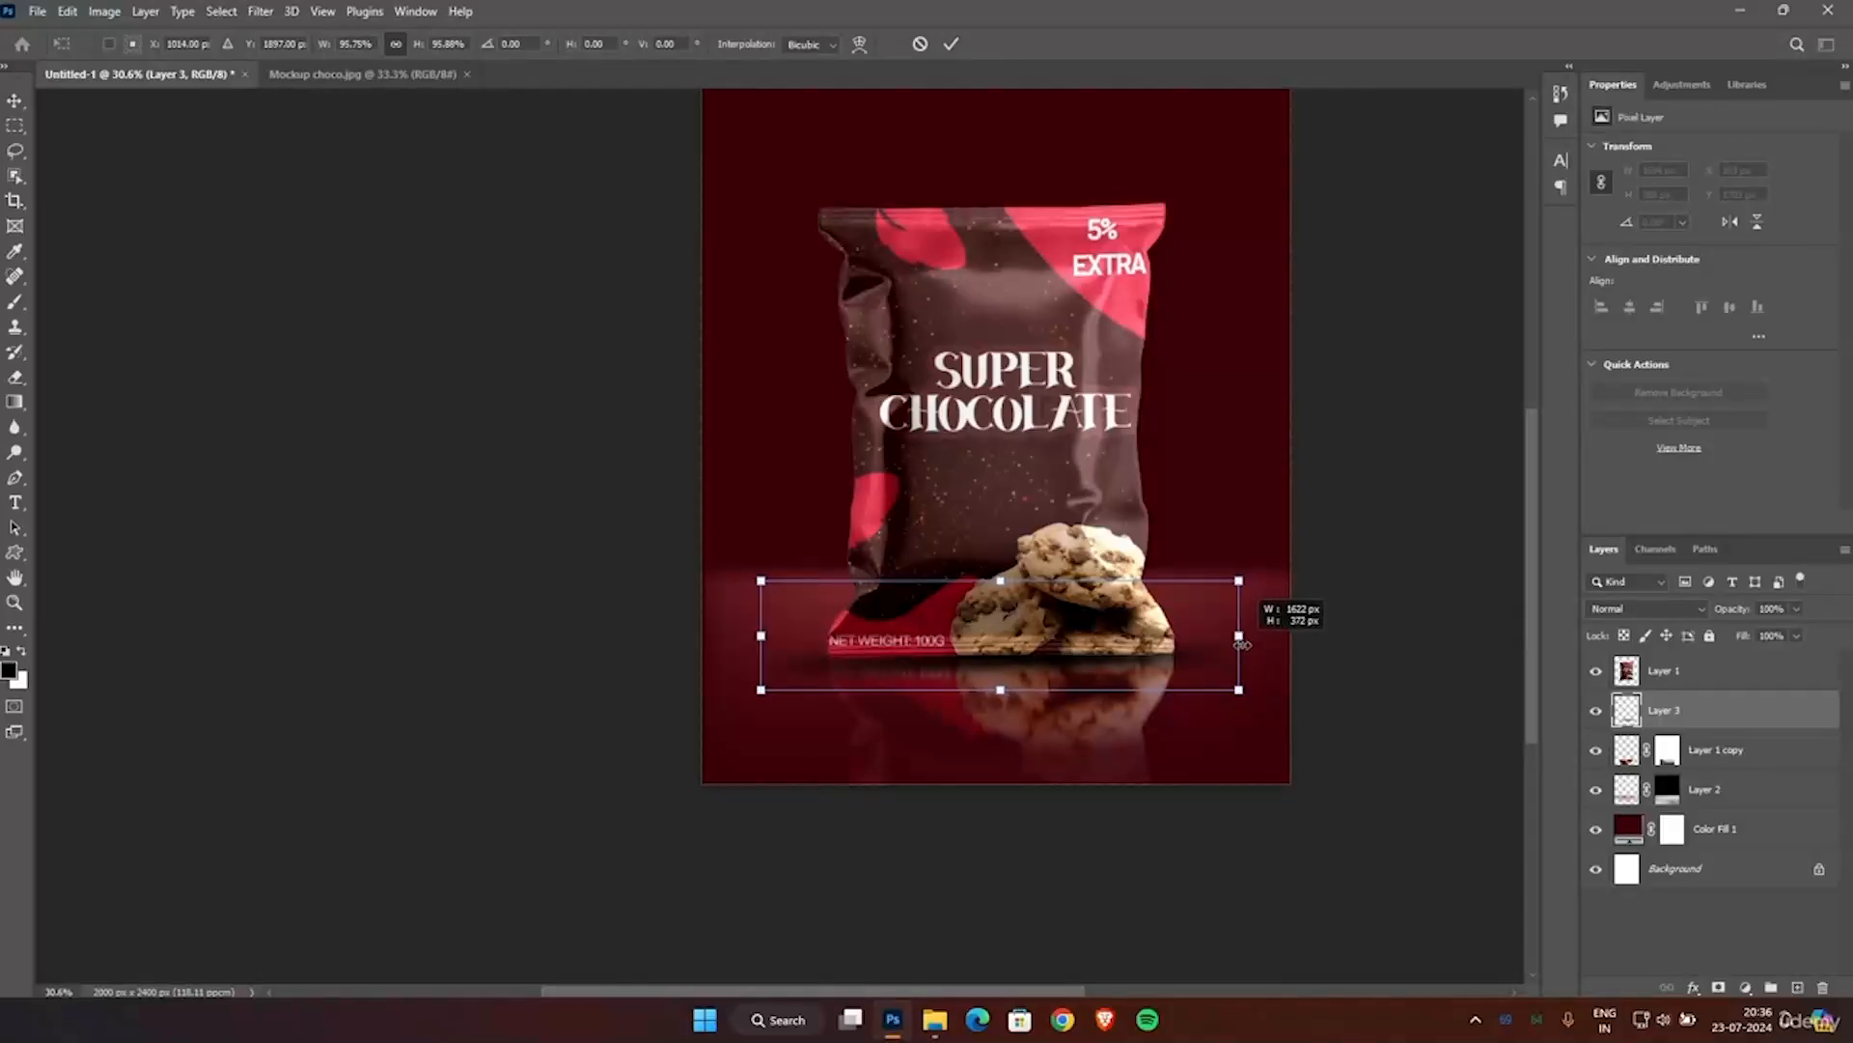
left_click_drag(761, 635, 777, 635)
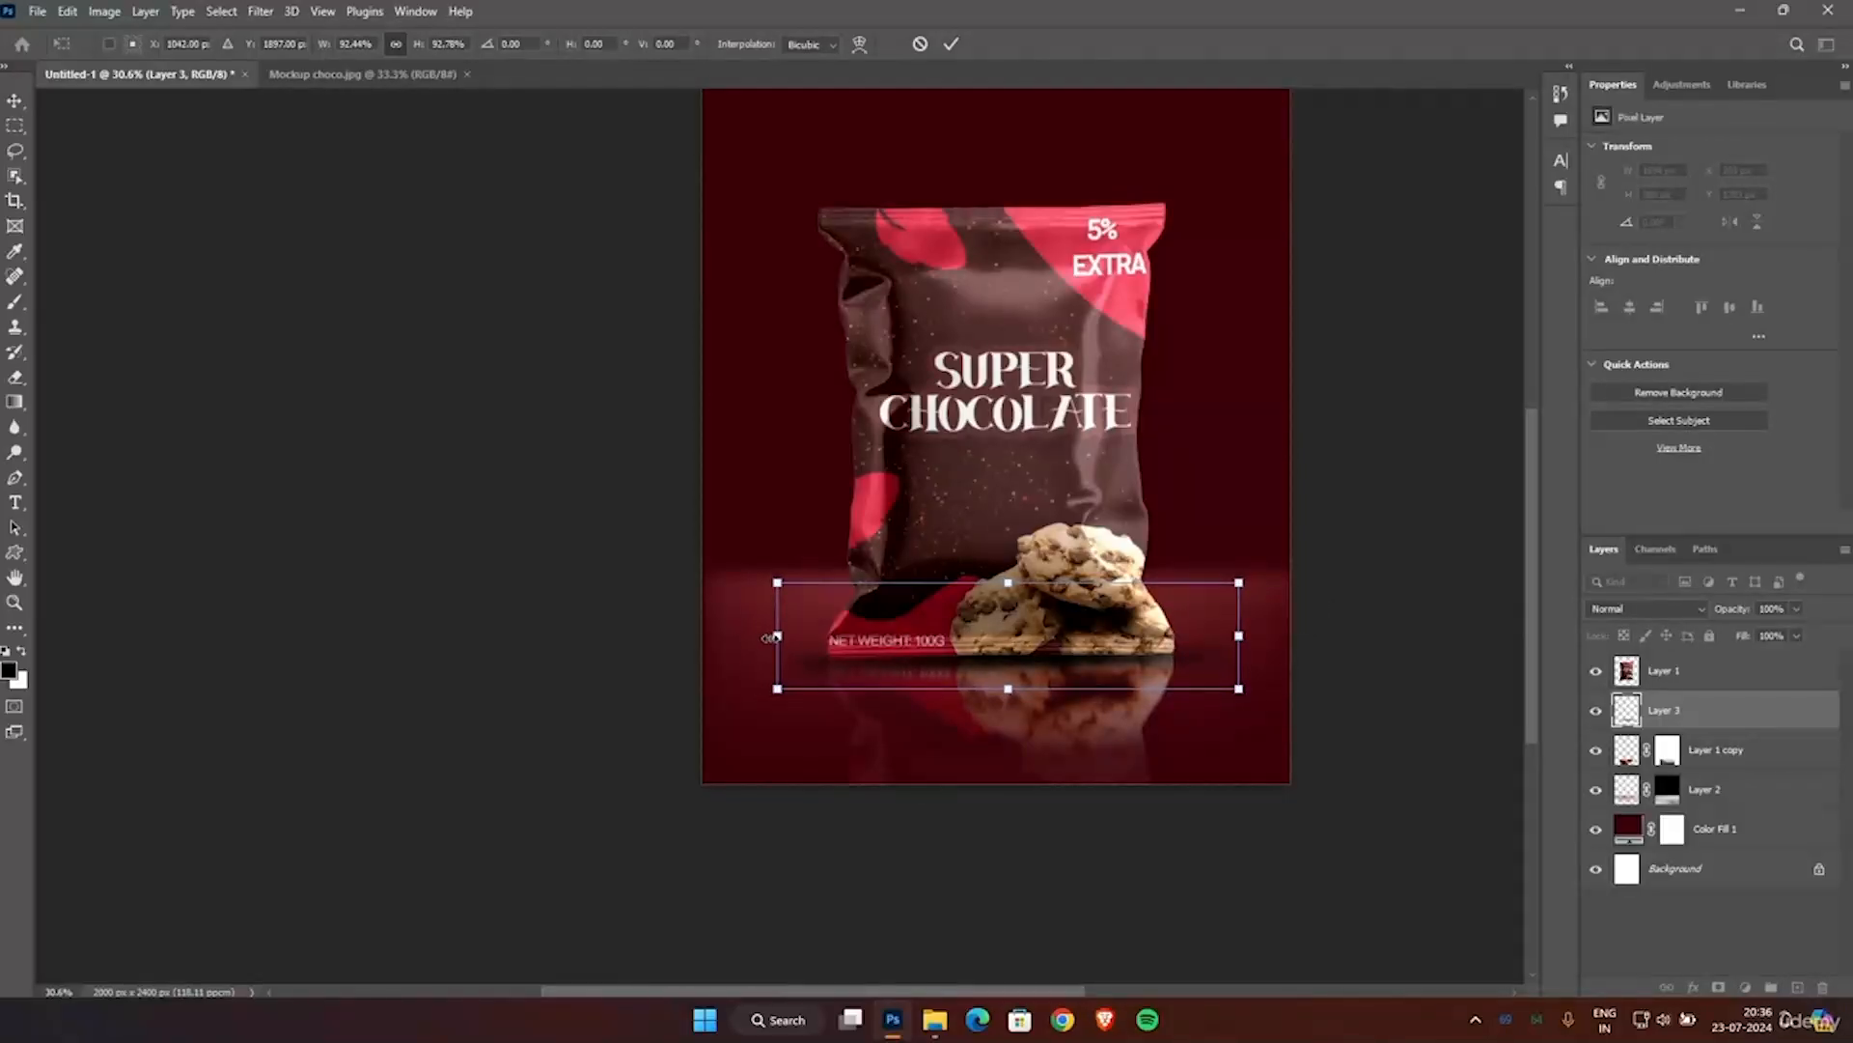
left_click_drag(896, 630, 896, 633)
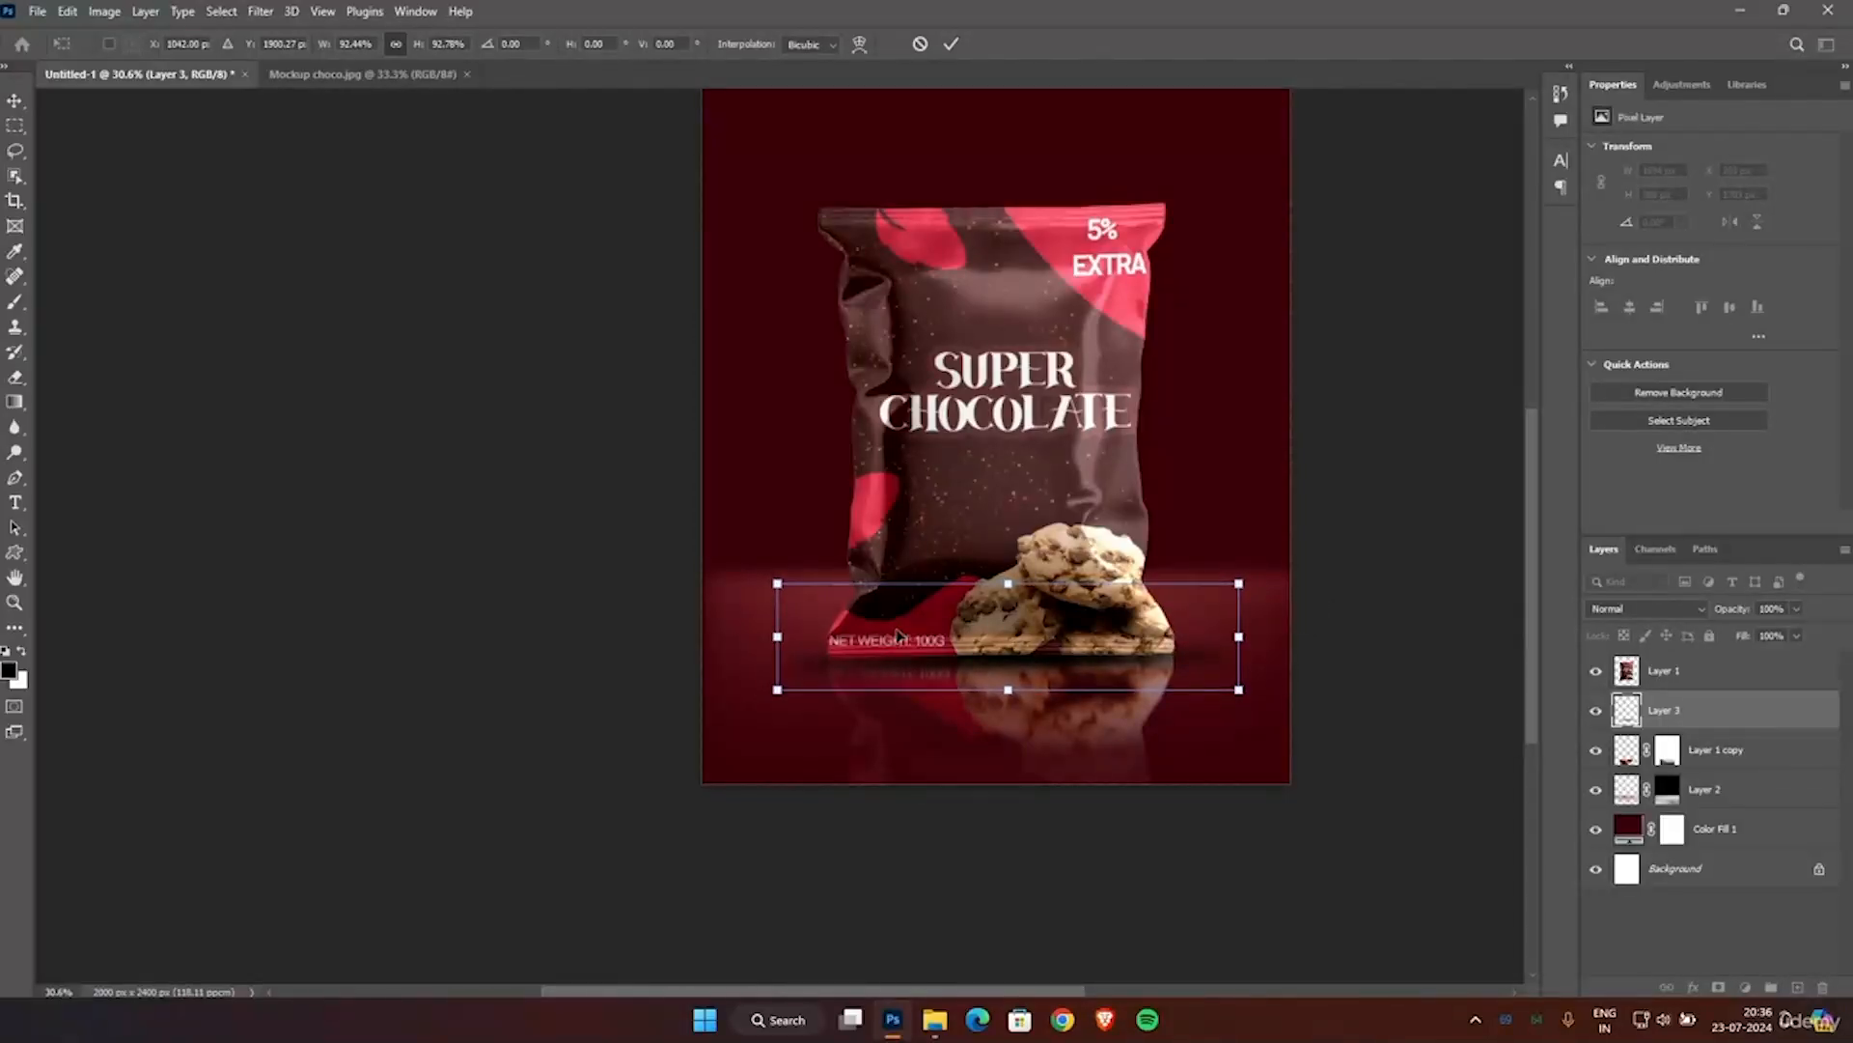
left_click(952, 44)
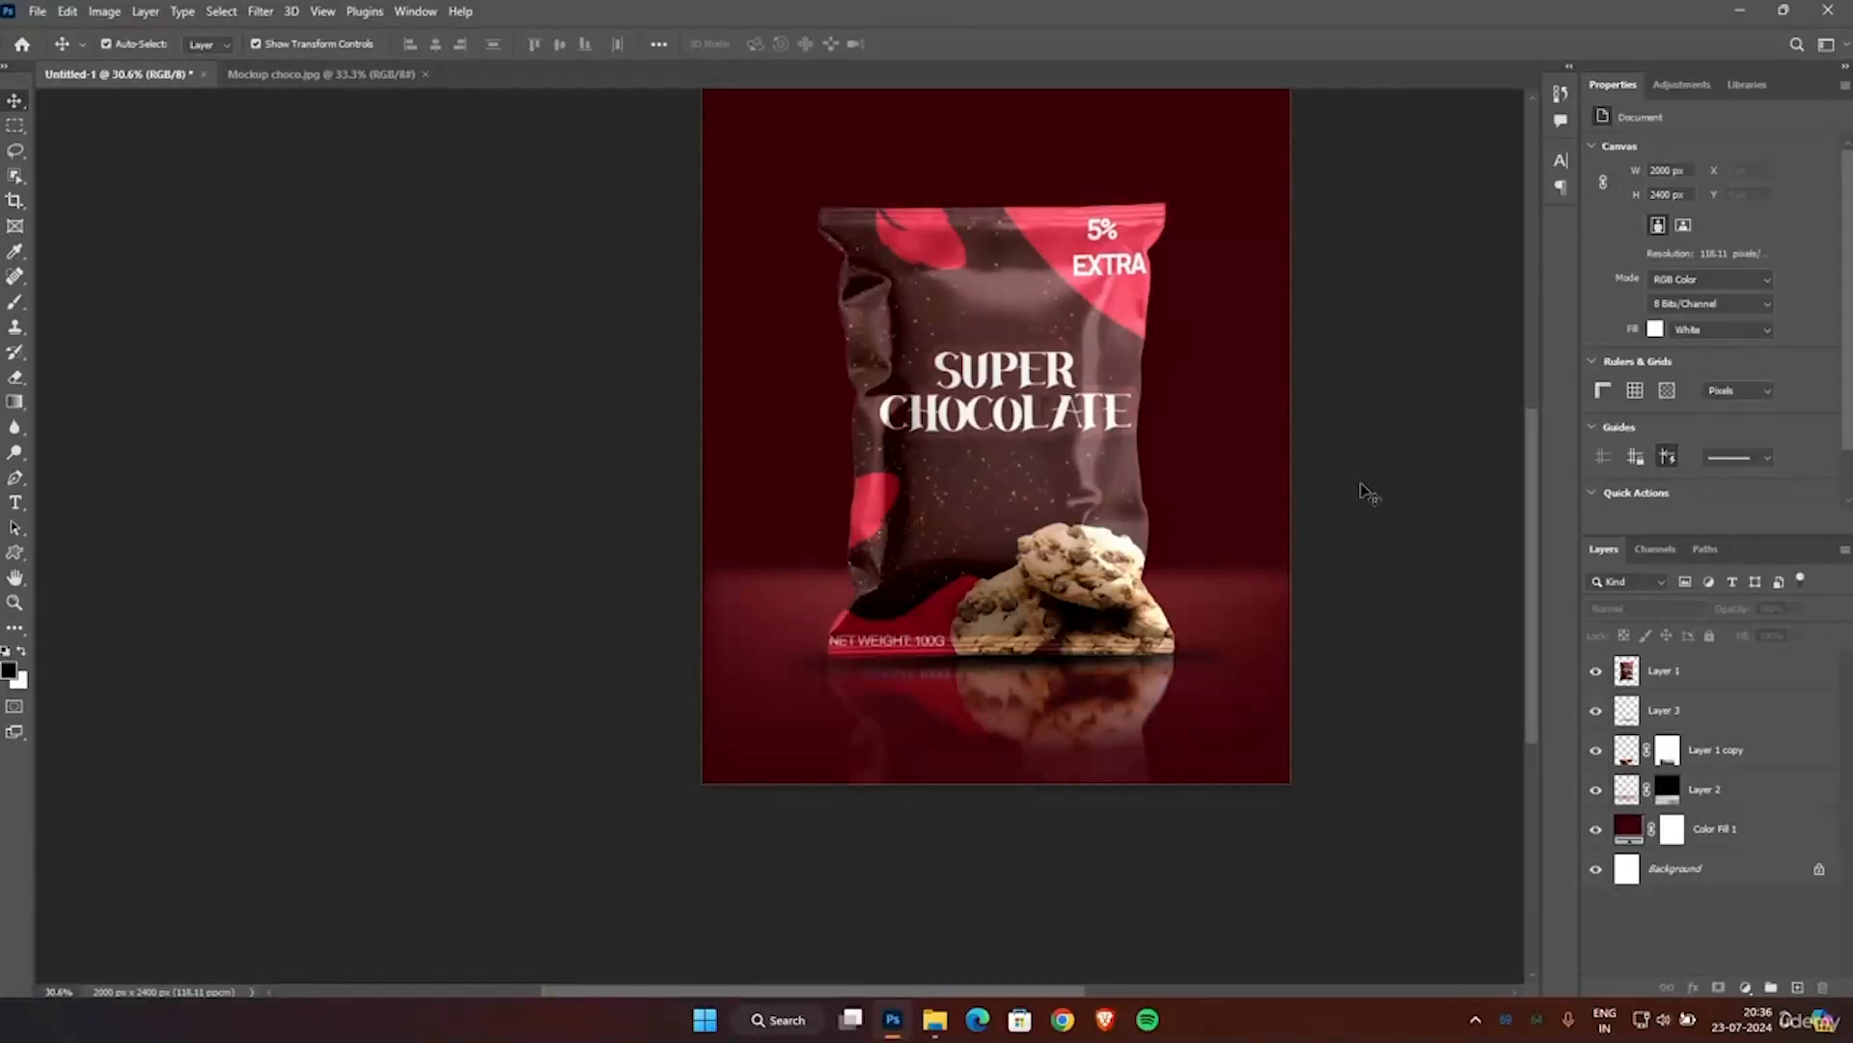
Add an Inner Glow effect to the pouch on Layer 1.
scroll(1352, 530, "up", 1)
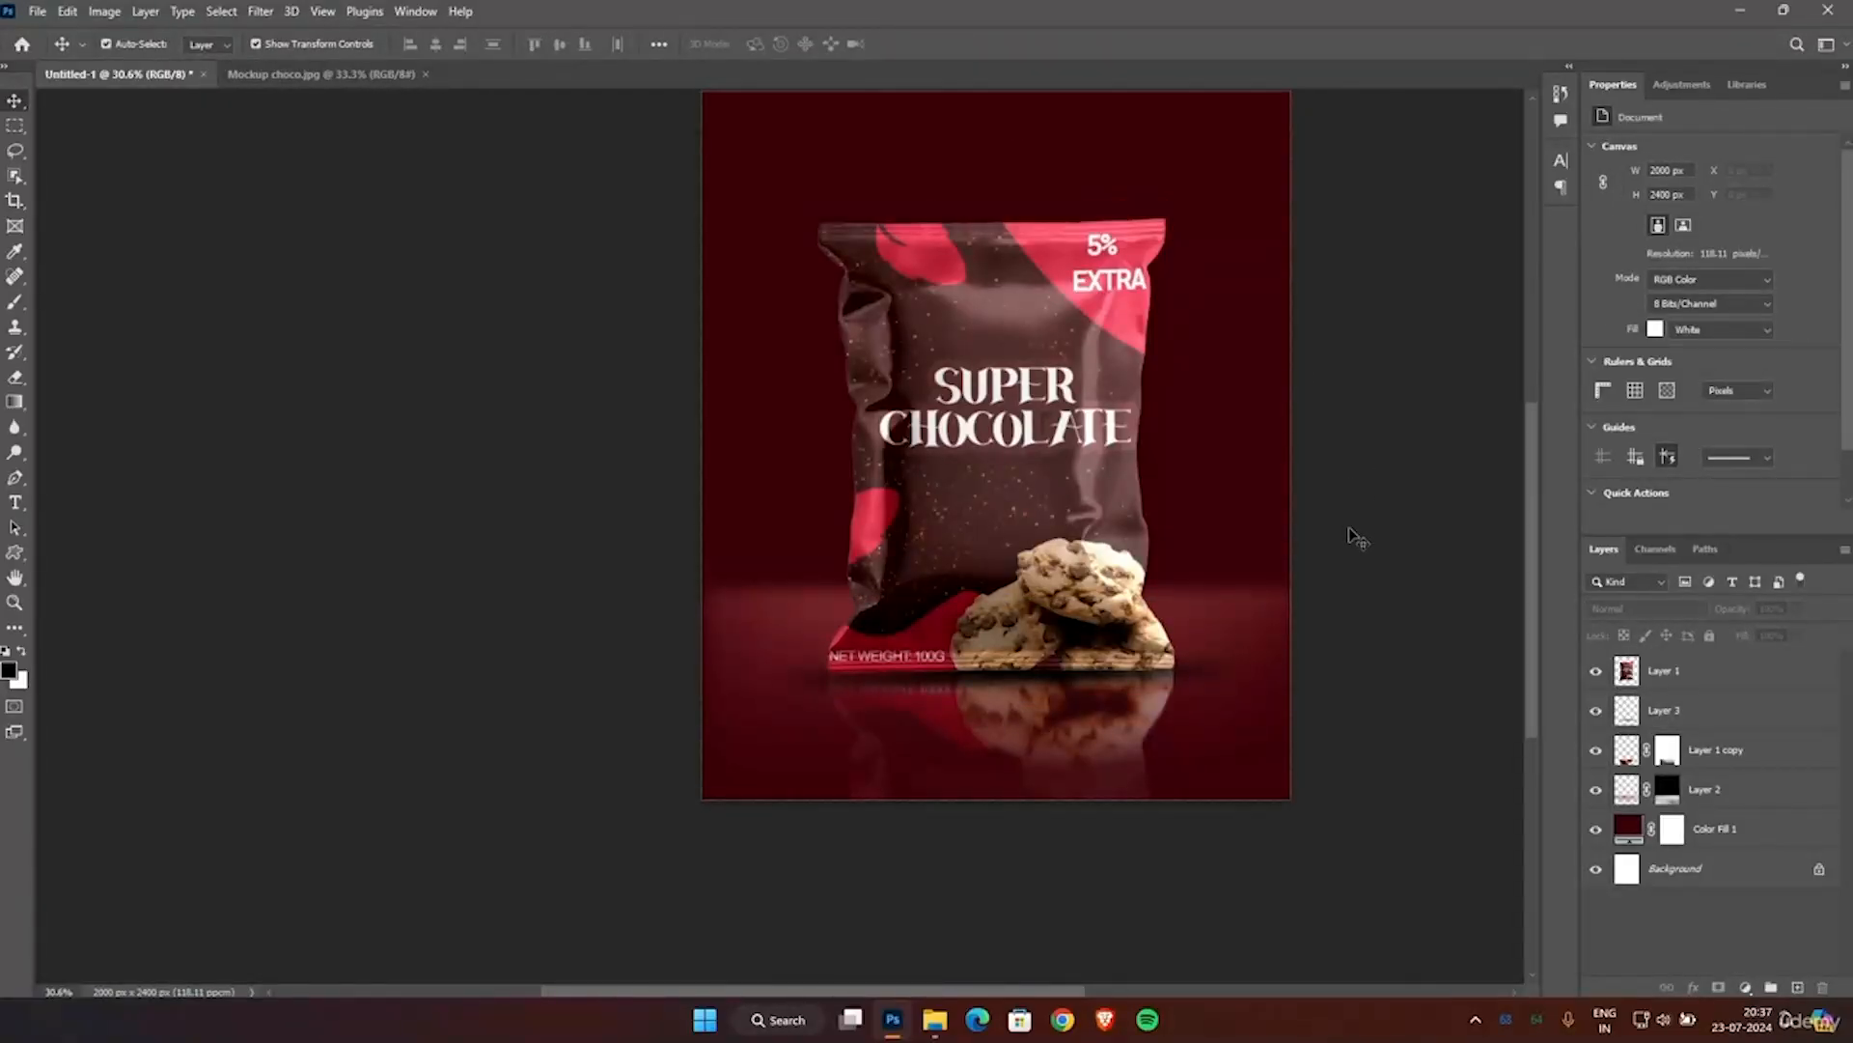
scroll(1358, 538, "up", 3)
left_click_drag(971, 991, 1022, 994)
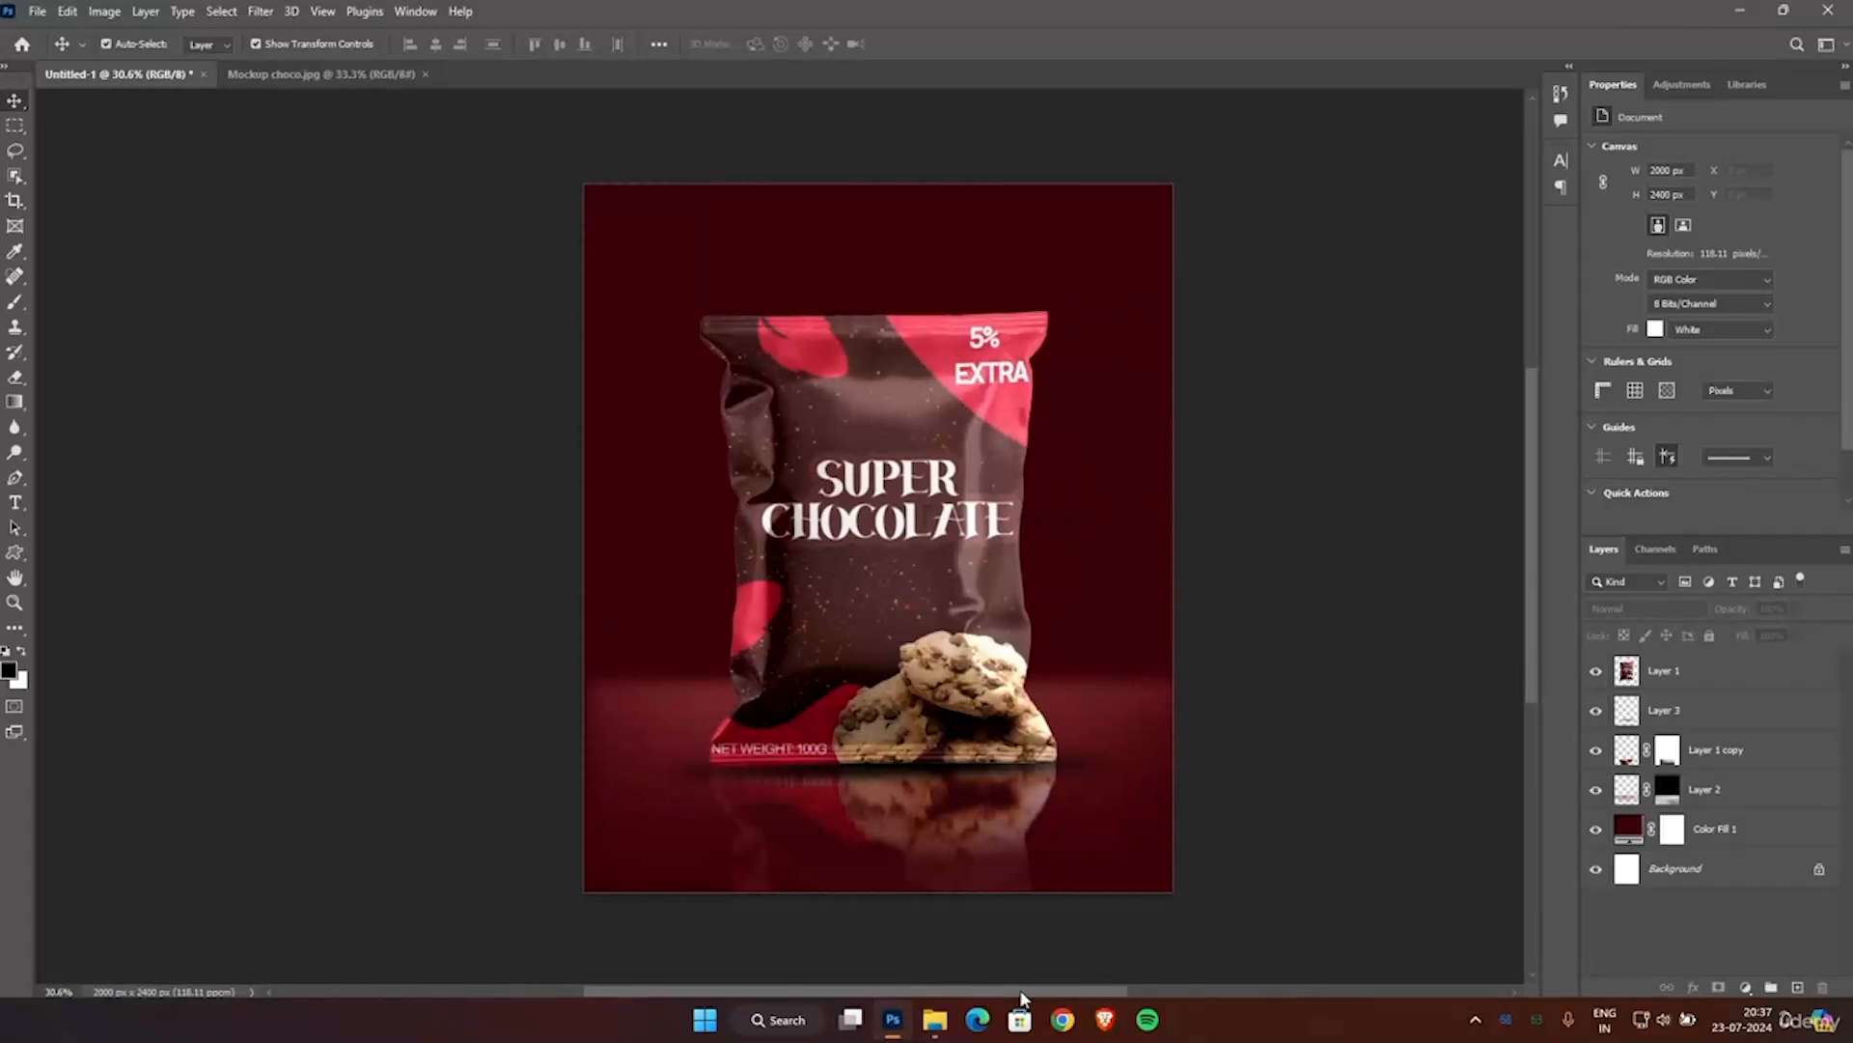
left_click(1675, 674)
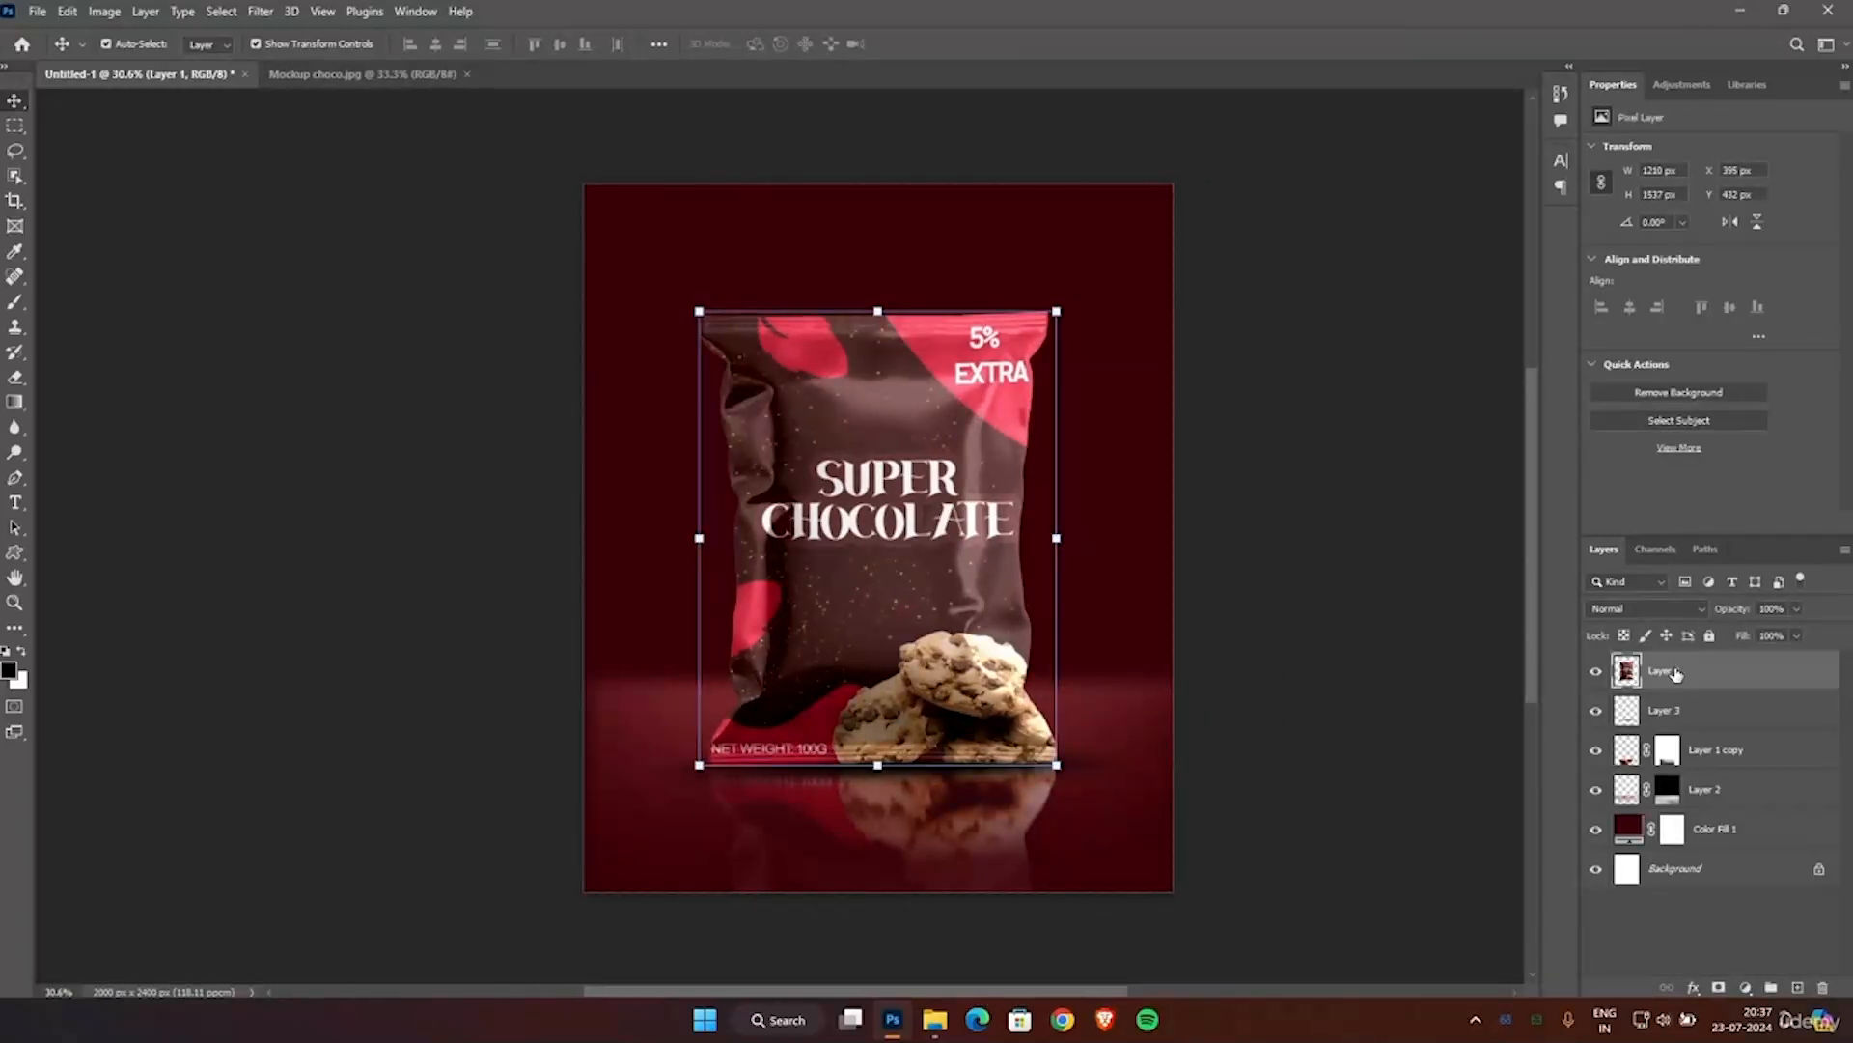
right_click(1676, 674)
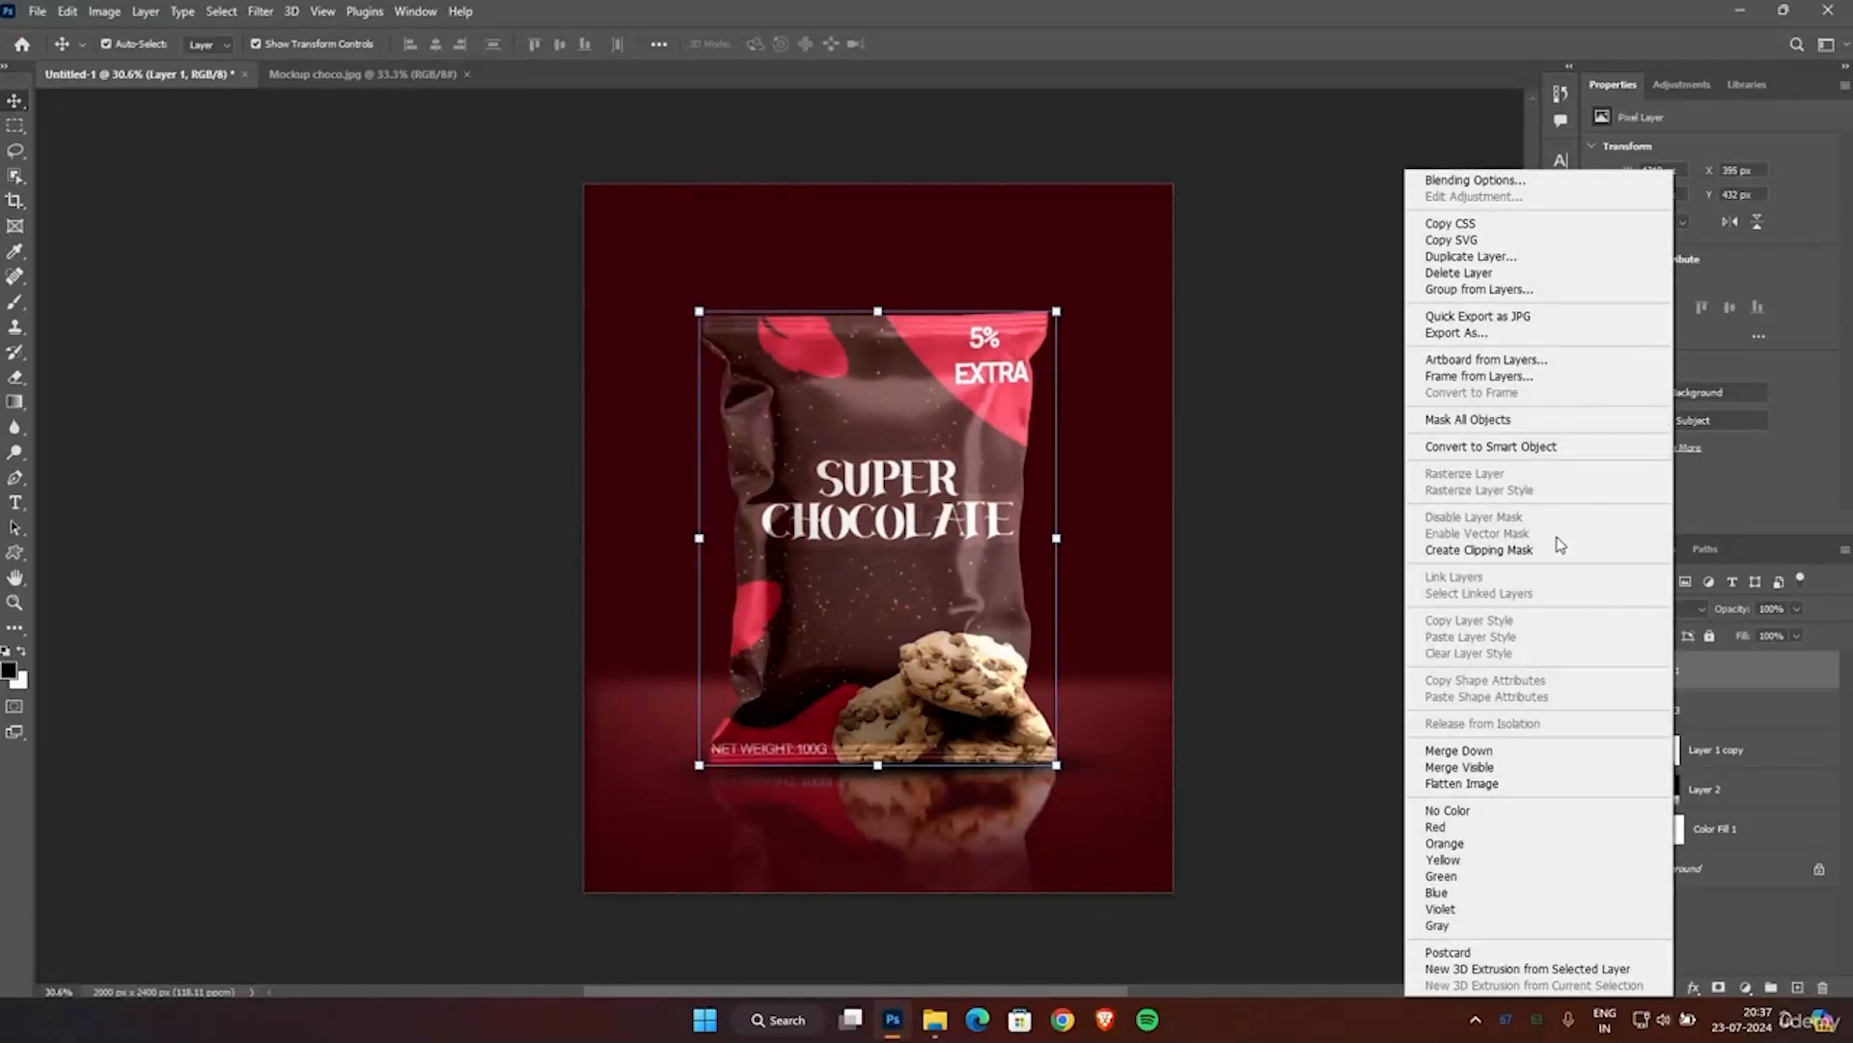
left_click(1460, 180)
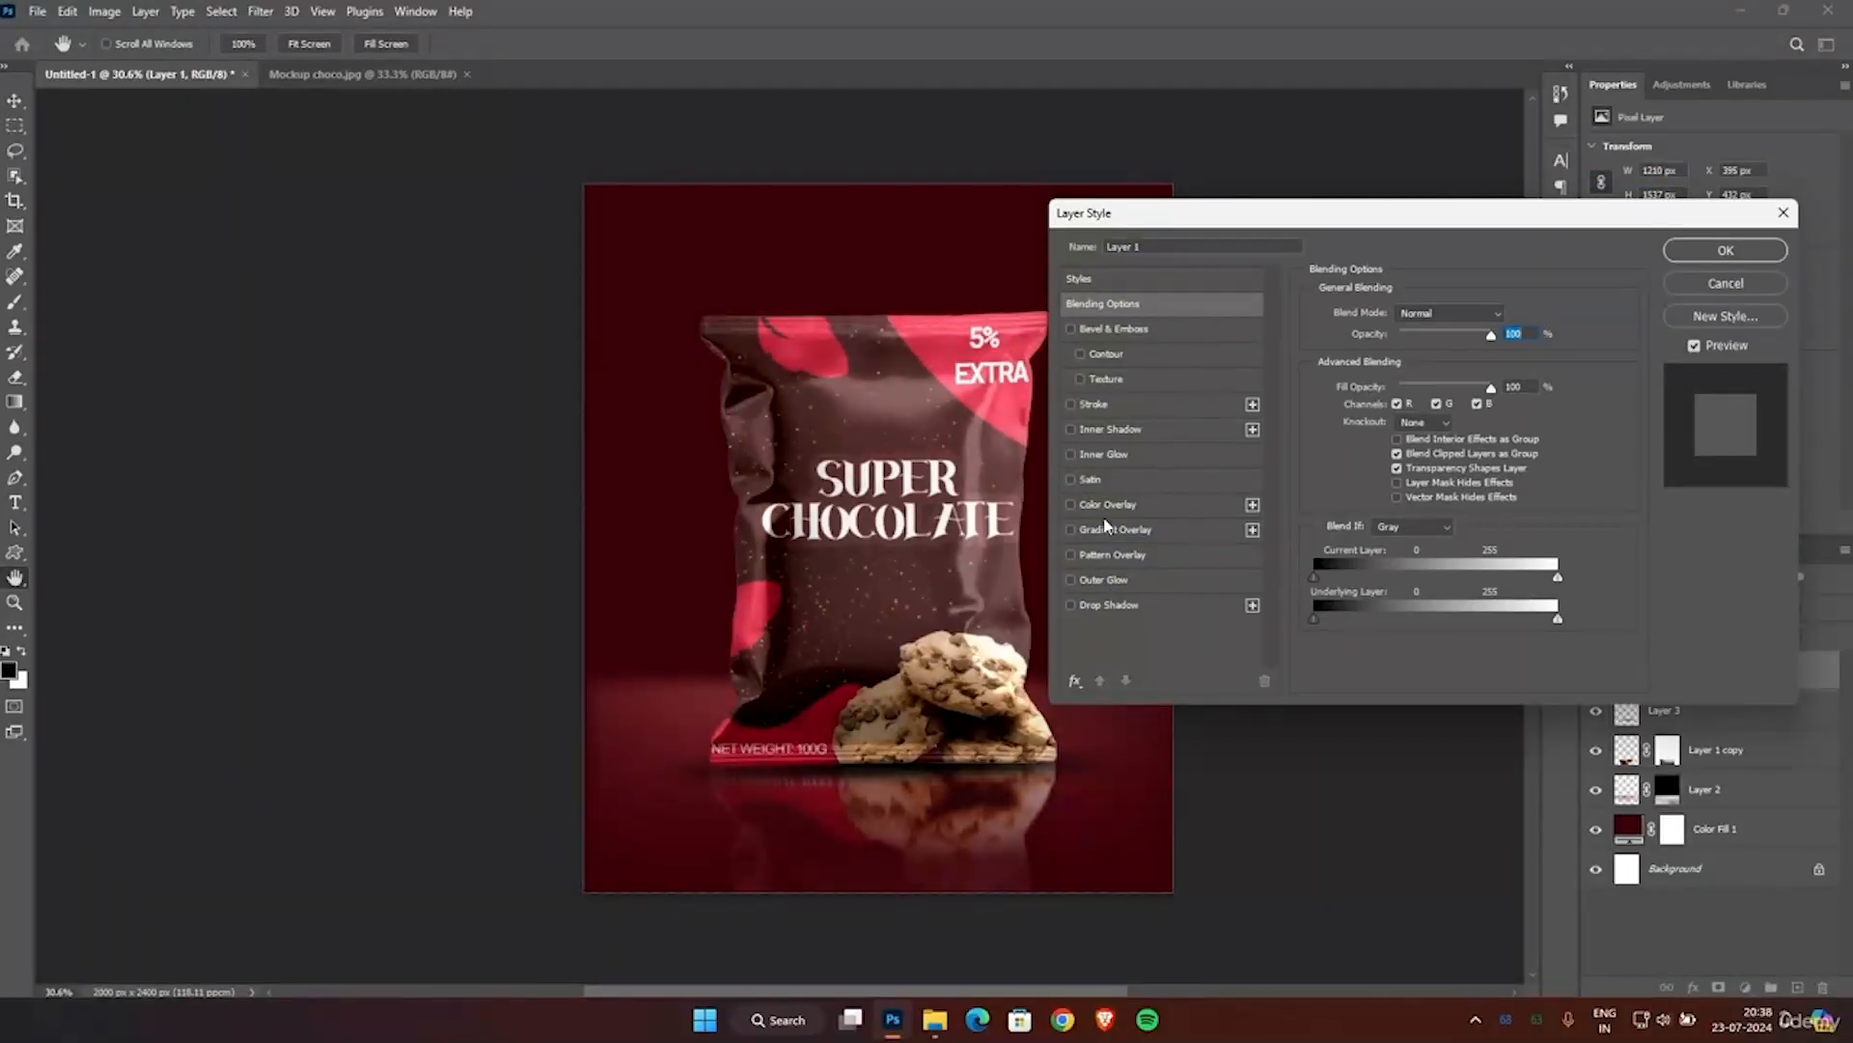
left_click(1107, 454)
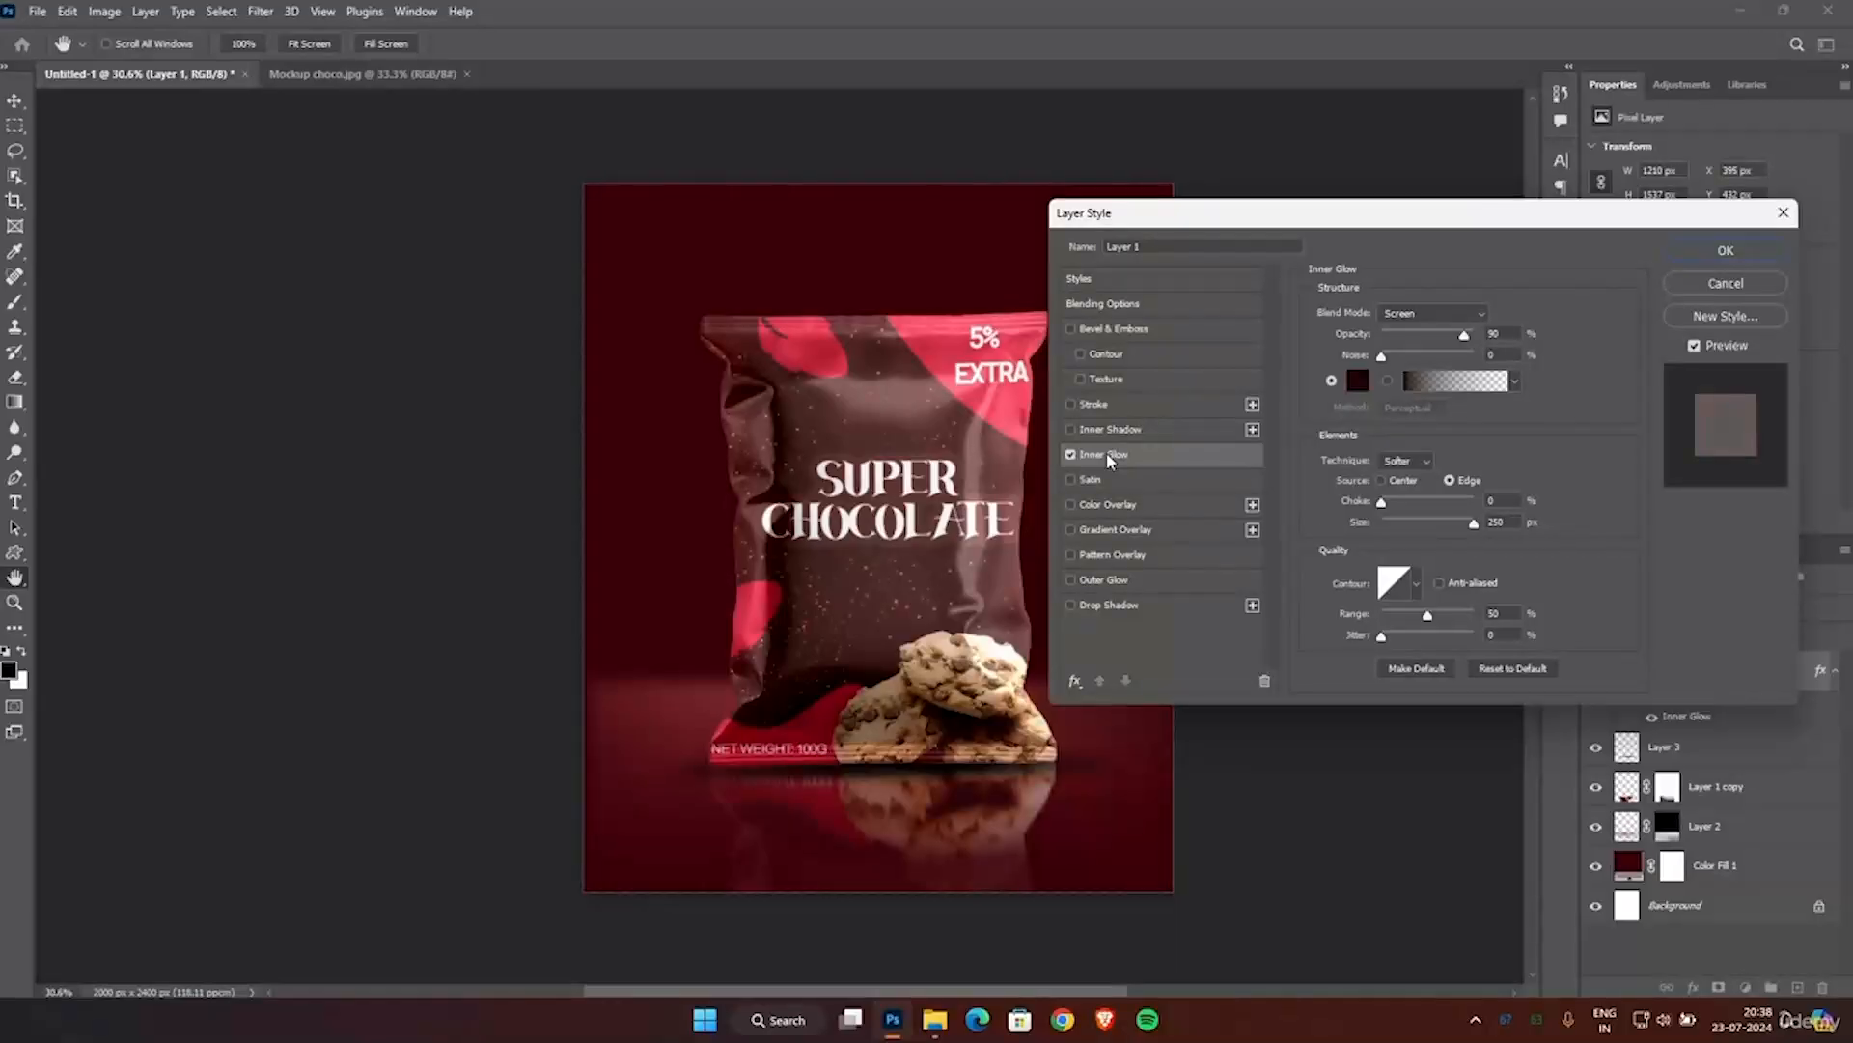
Set the inner glow colour to a dark red derived from the pink sampled on the pouch's upper corner.
left_click(1358, 380)
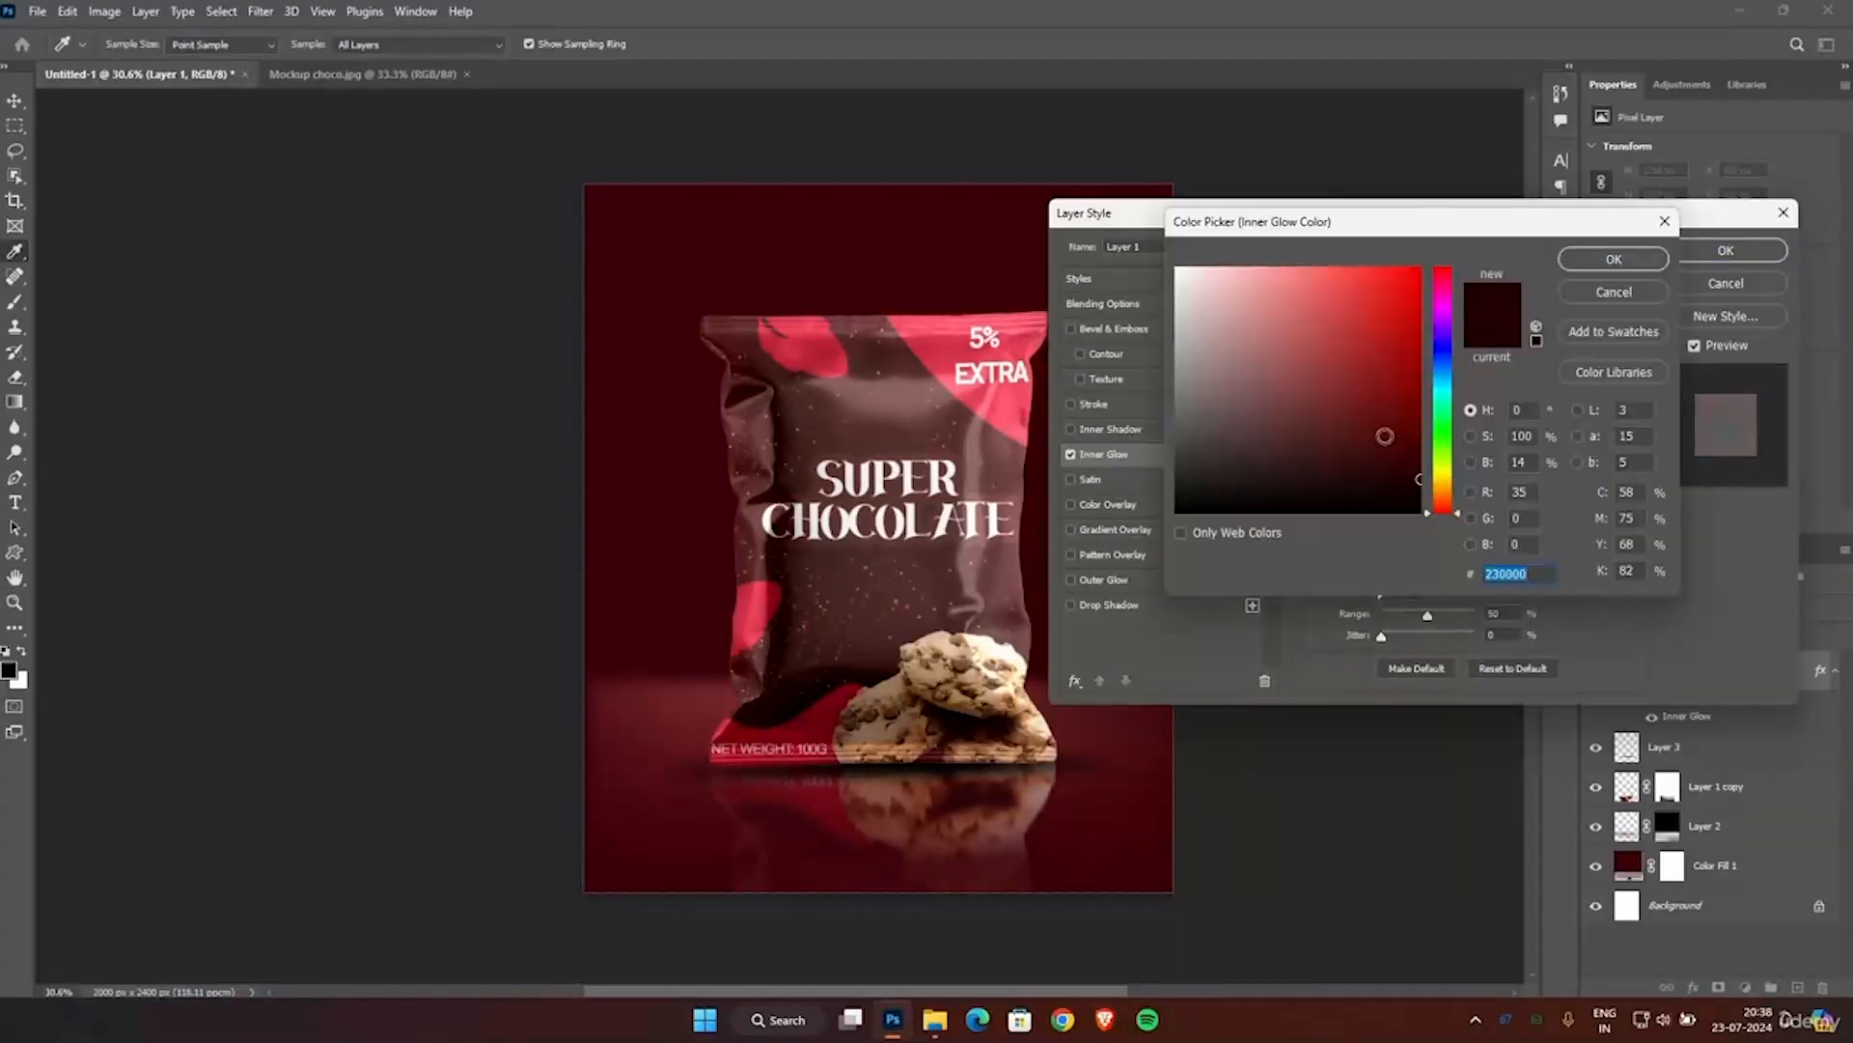
left_click(1349, 427)
left_click(954, 359)
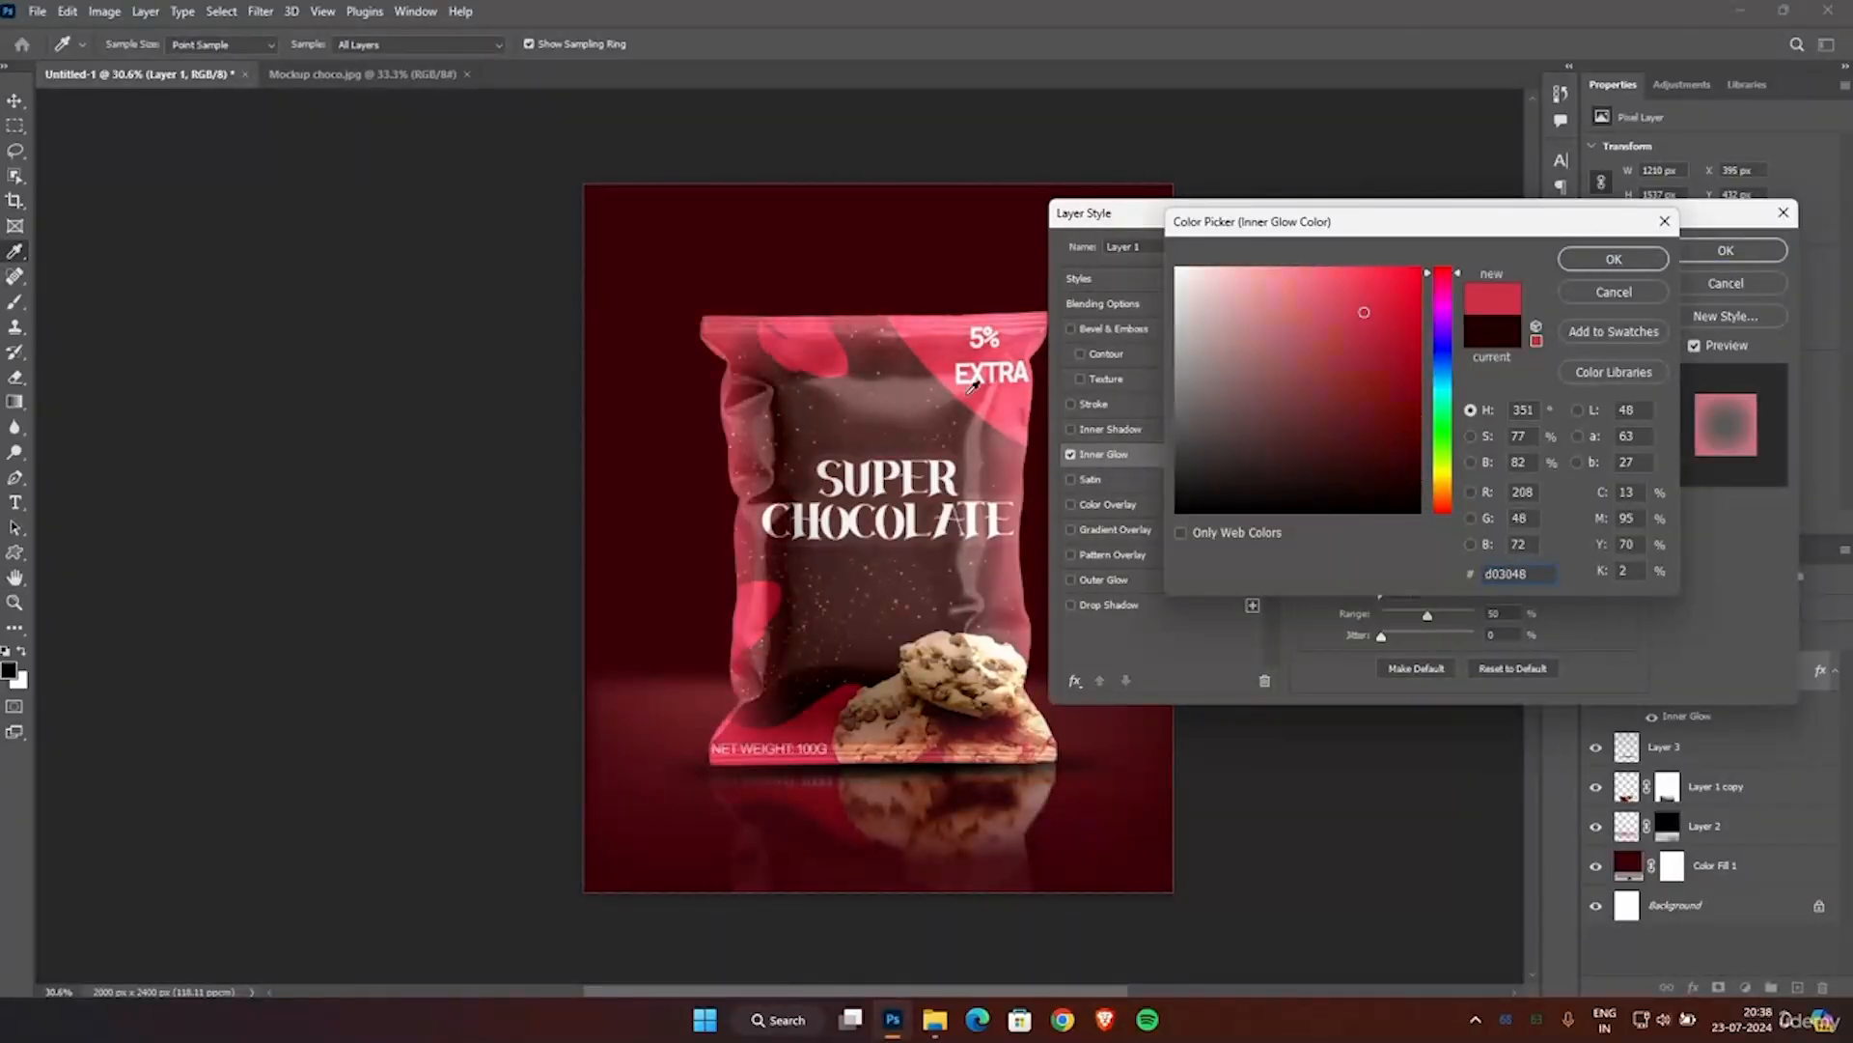
left_click(1356, 442)
mouse_move(1352, 447)
left_mouse_down()
mouse_move(1381, 467)
mouse_move(1287, 422)
mouse_move(1406, 473)
mouse_move(1419, 458)
left_mouse_up()
left_click(1613, 259)
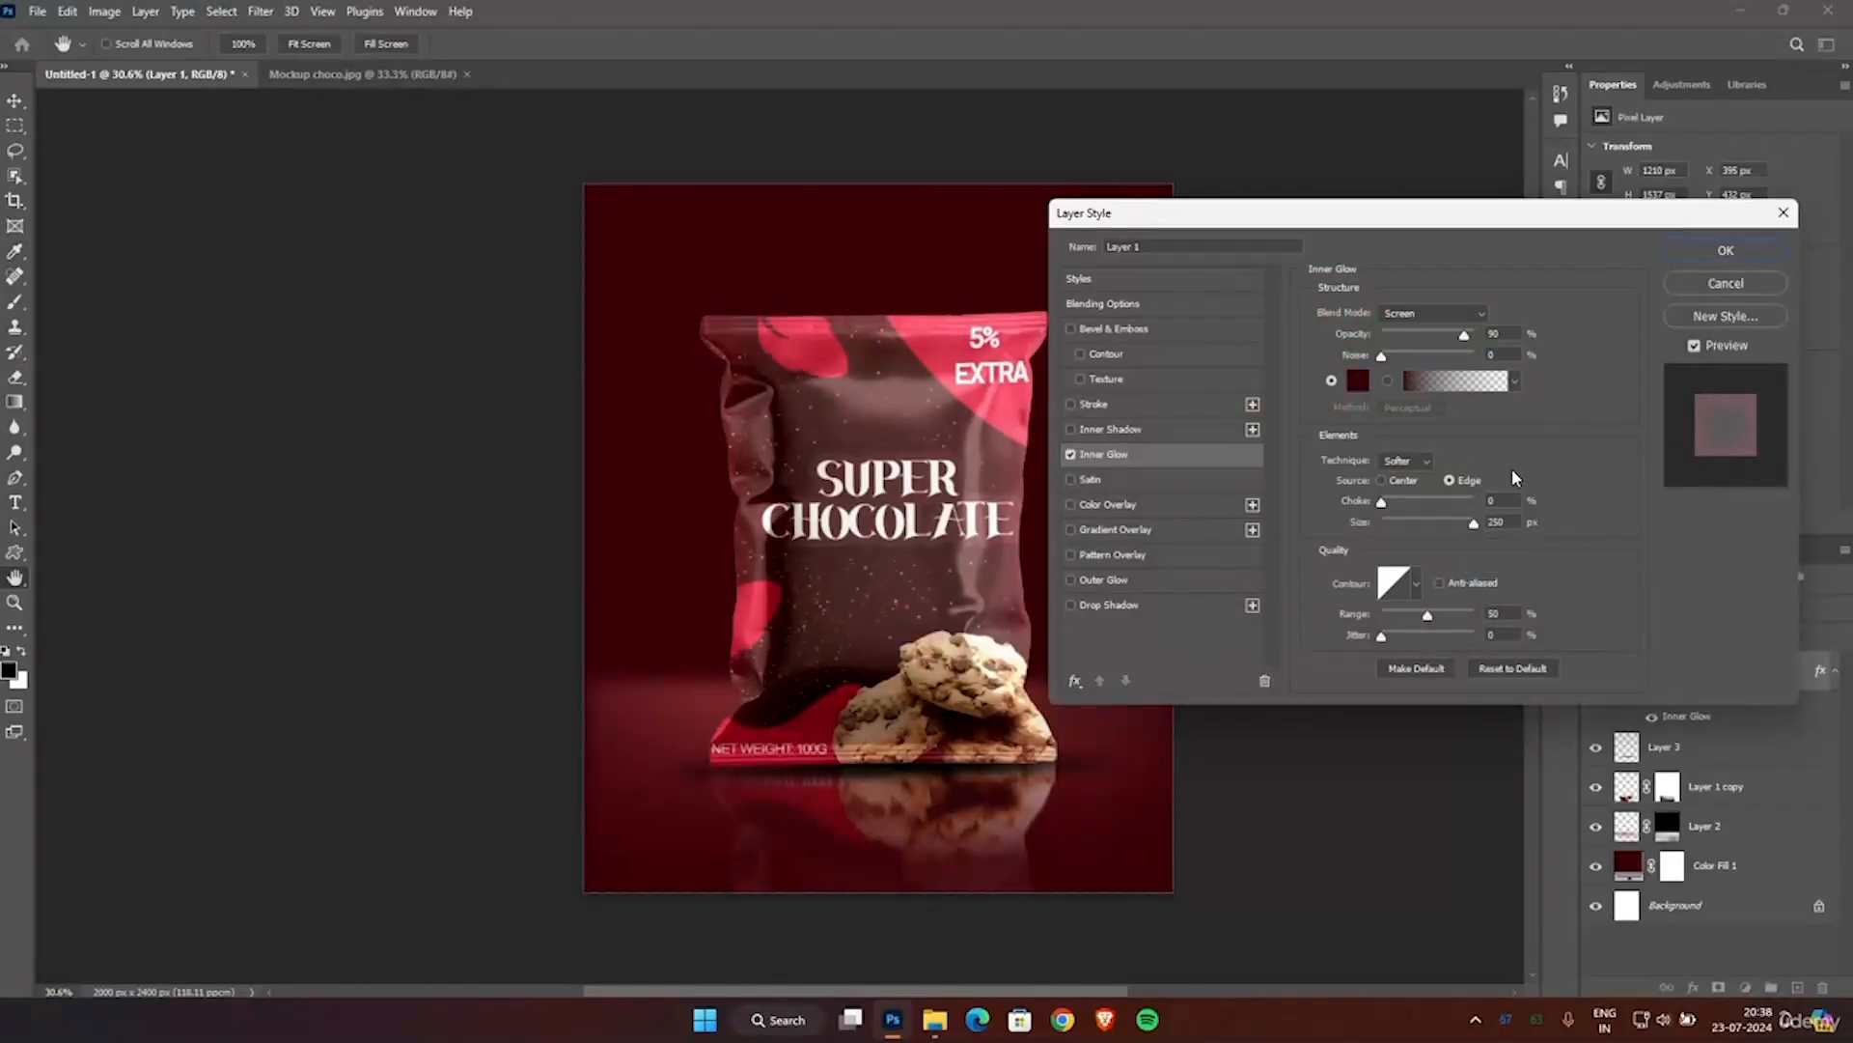
Try the Multiply blend mode for the pouch's inner glow and return it to Screen.
left_click(1424, 314)
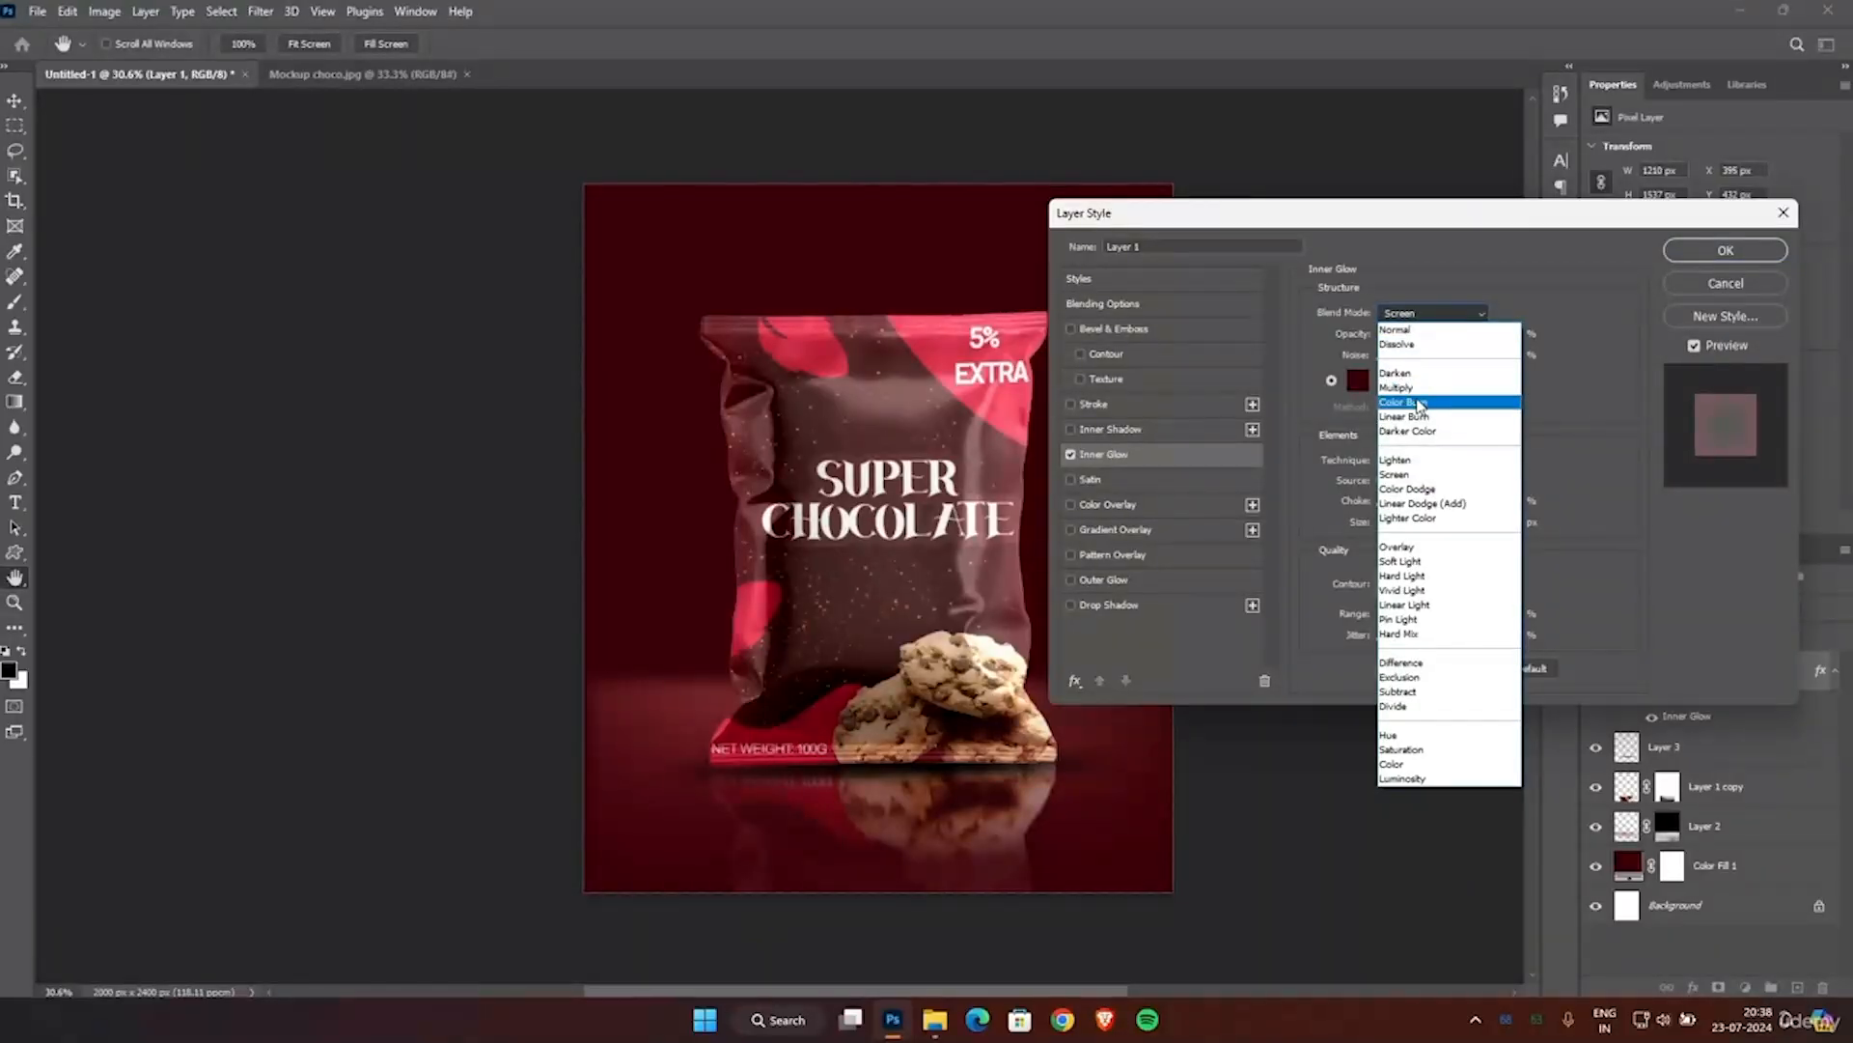
left_click(1409, 388)
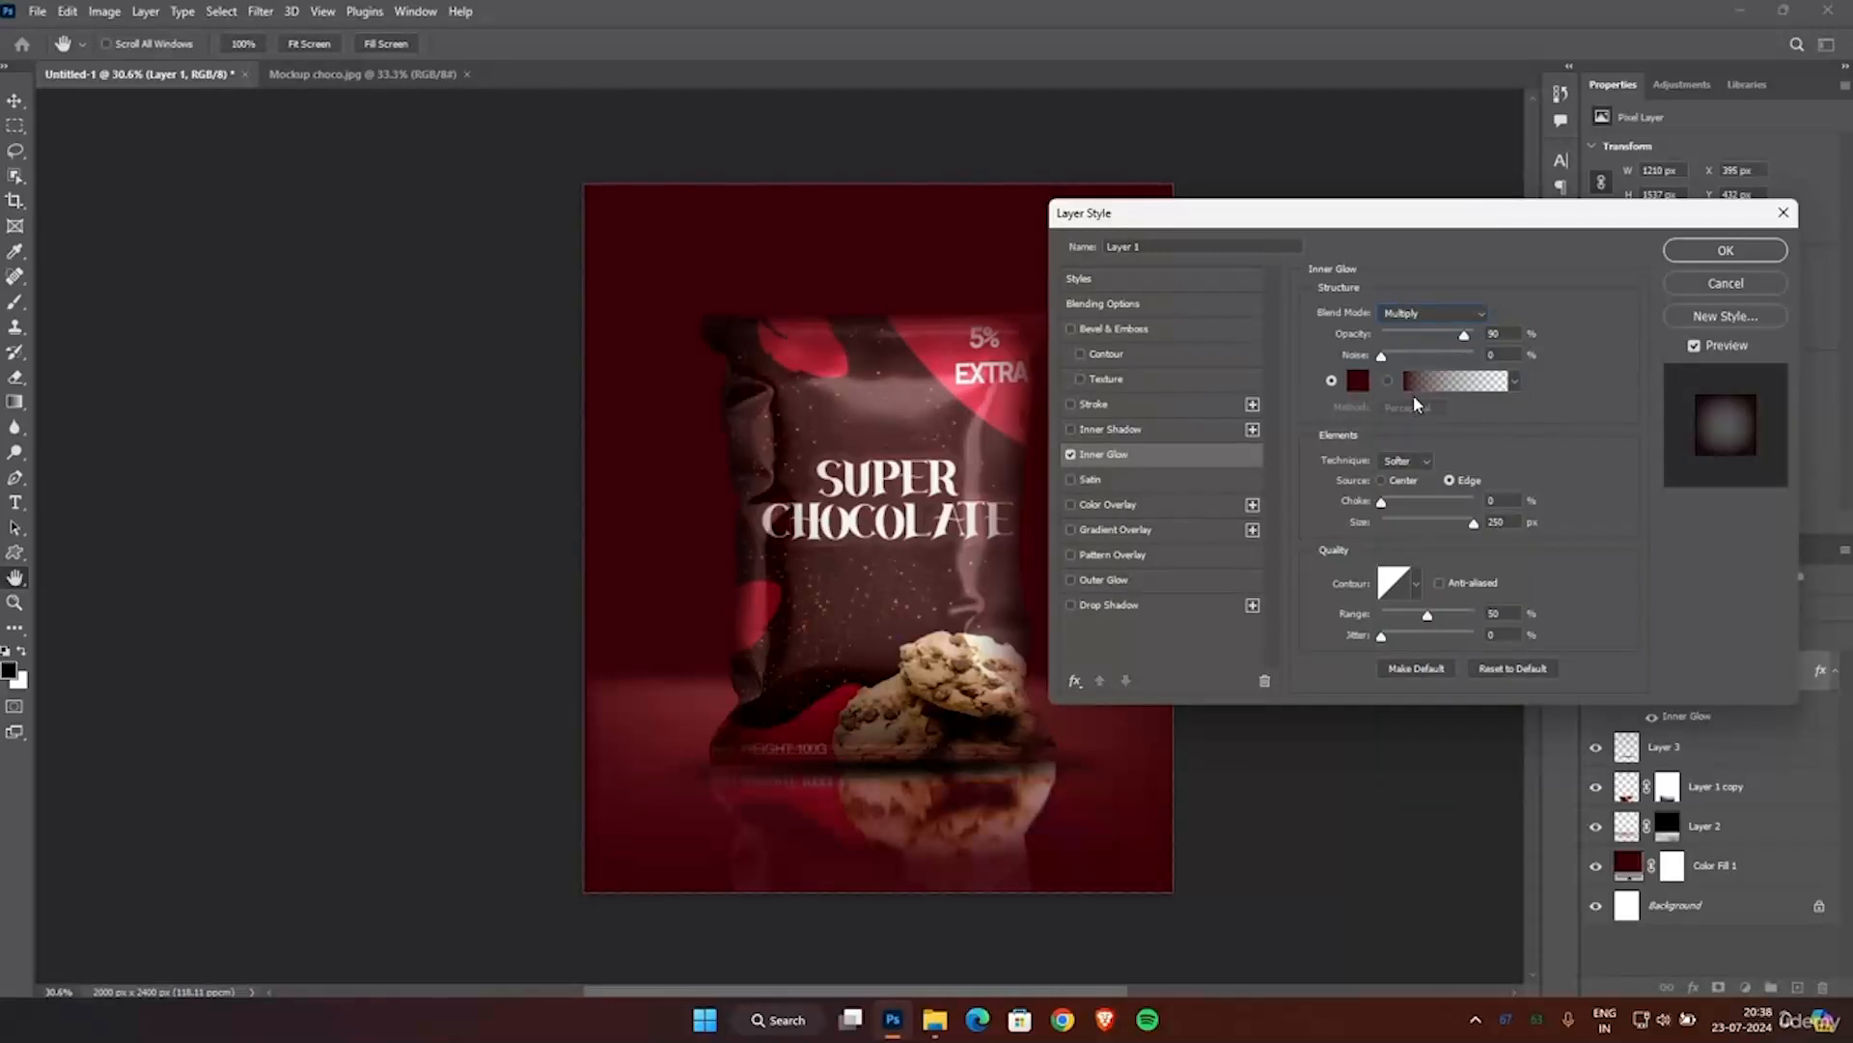
left_click(1415, 314)
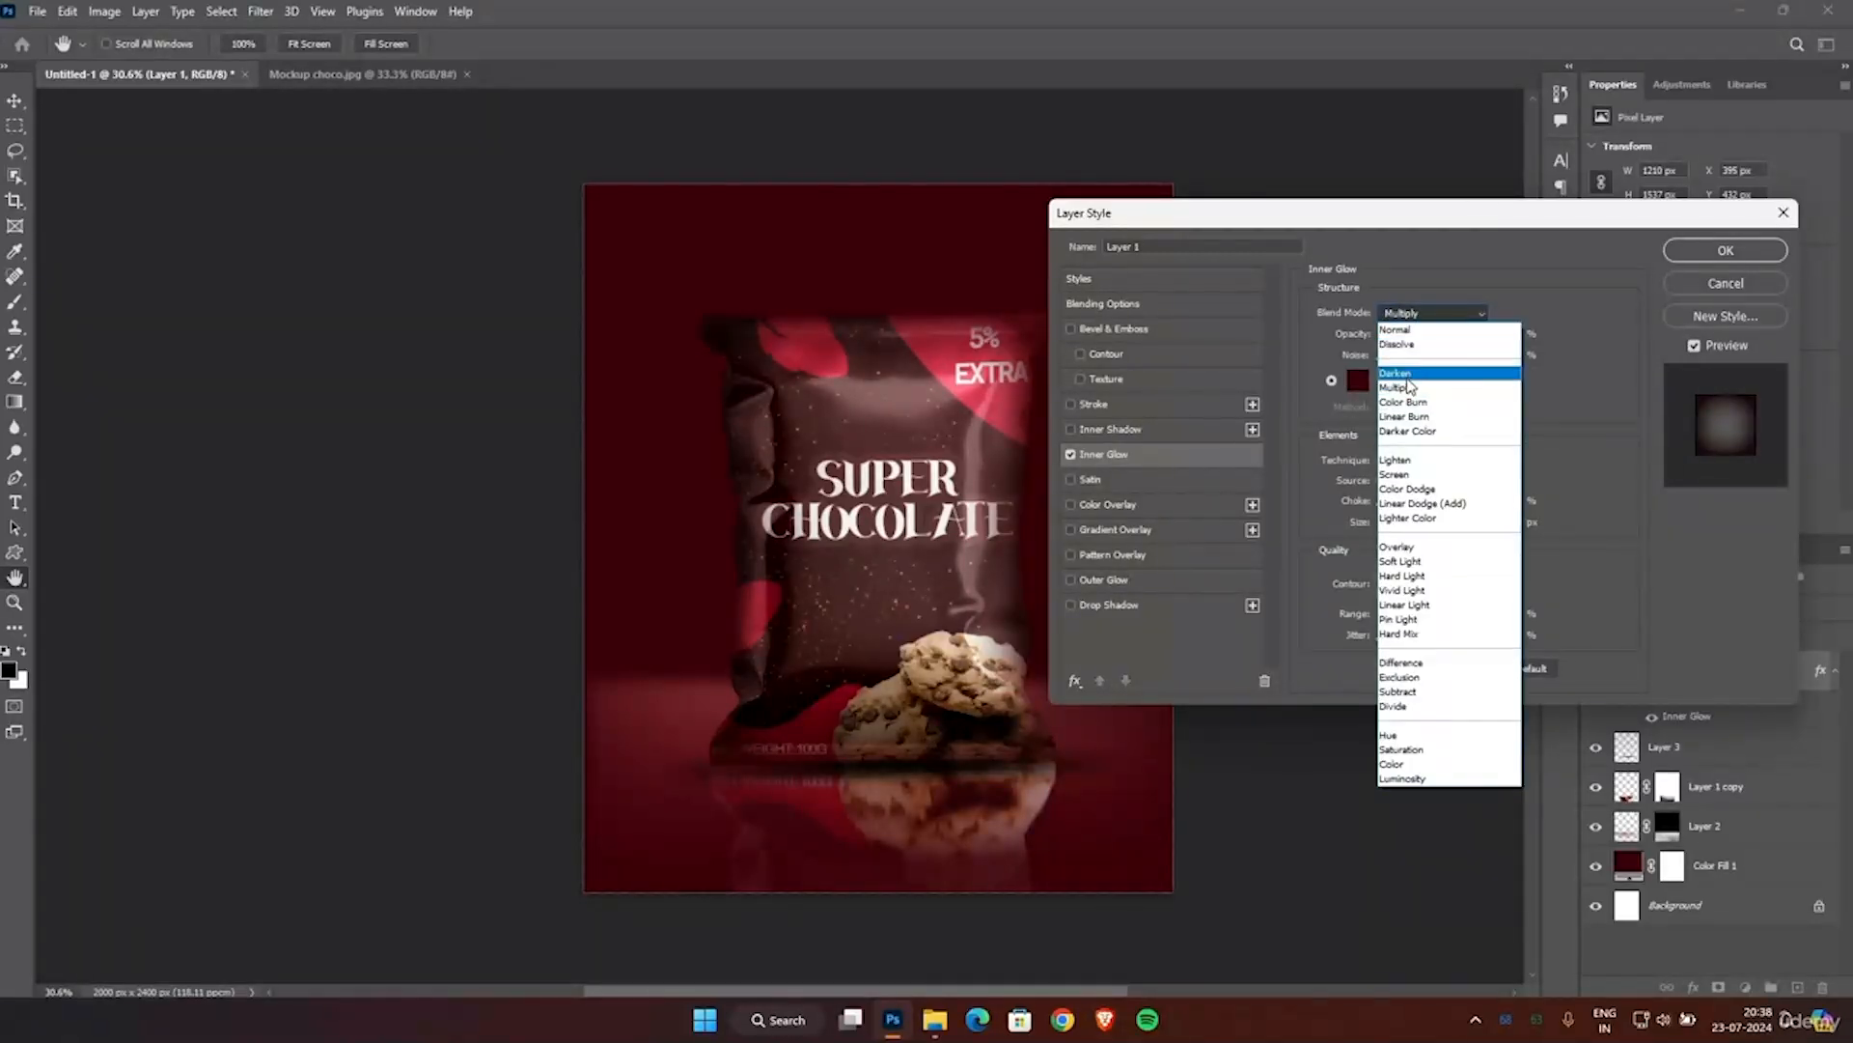
left_click(1406, 474)
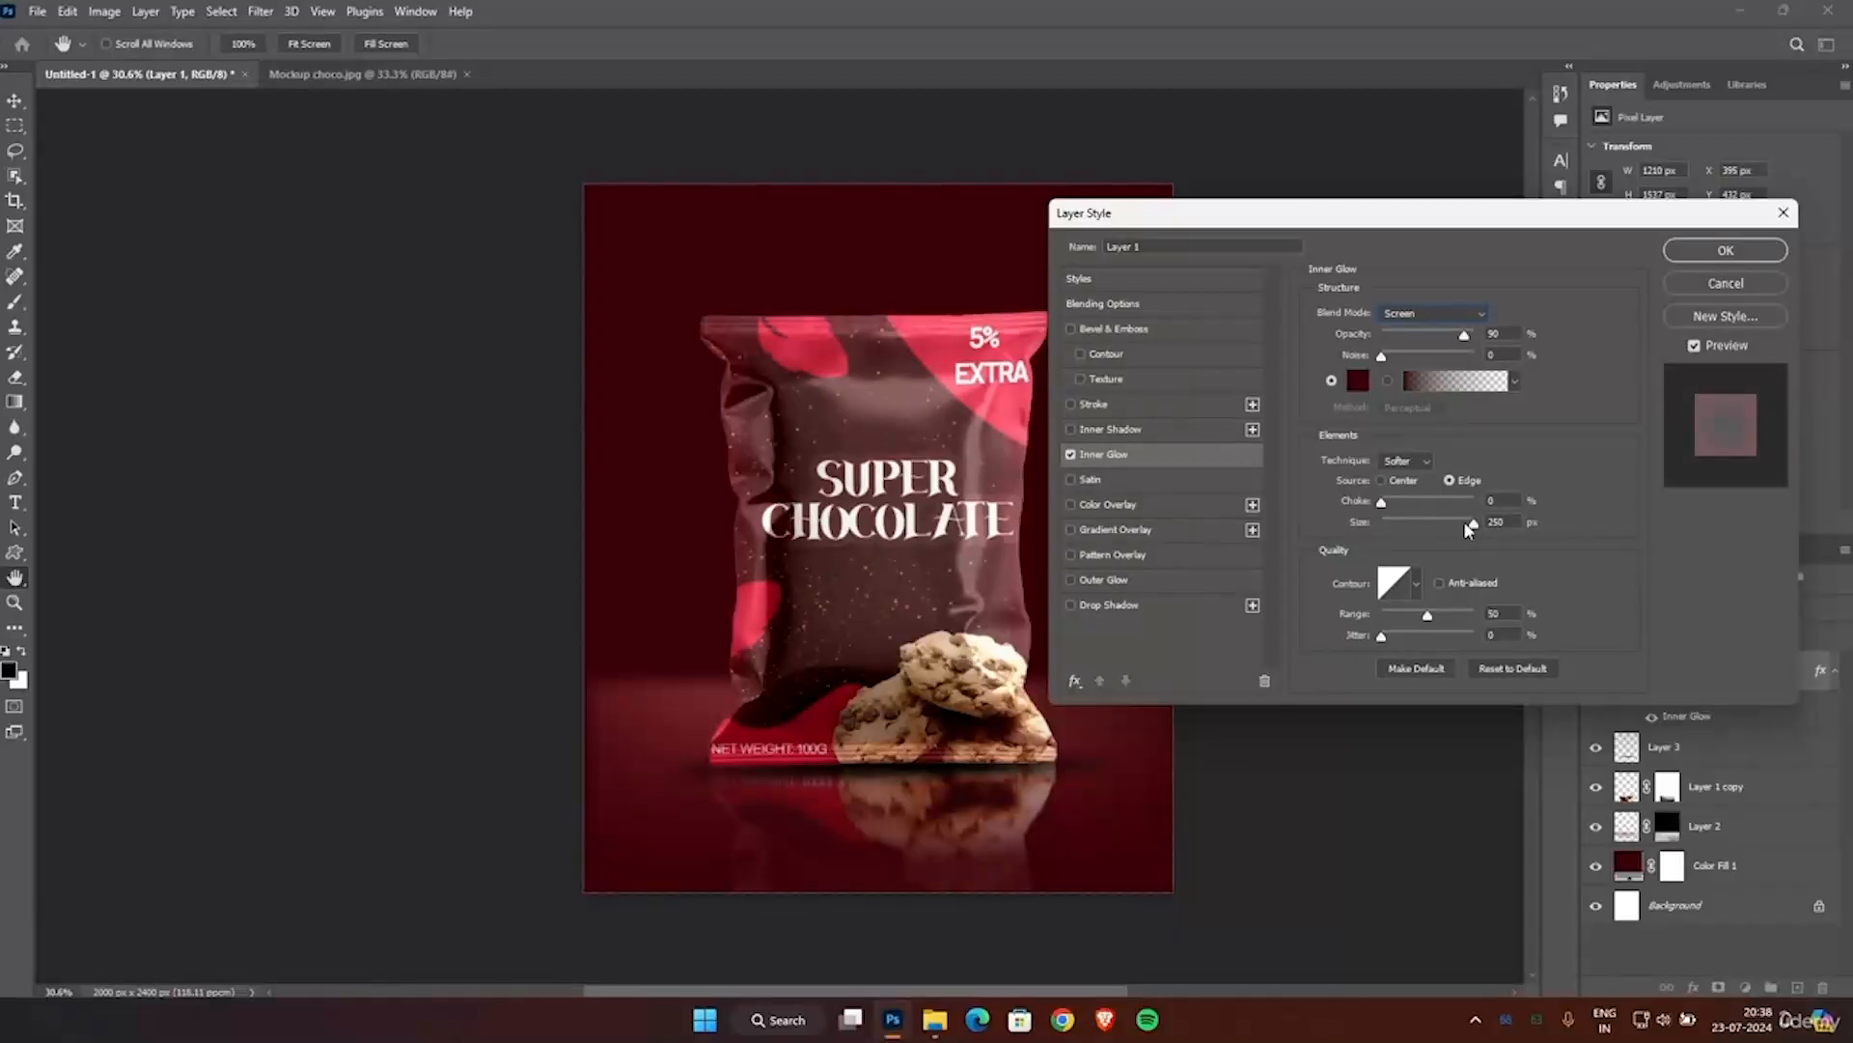
Reduce the inner glow size to roughly half of its range and apply the layer style to Layer 1.
left_click_drag(1464, 529, 1423, 532)
left_click(1684, 254)
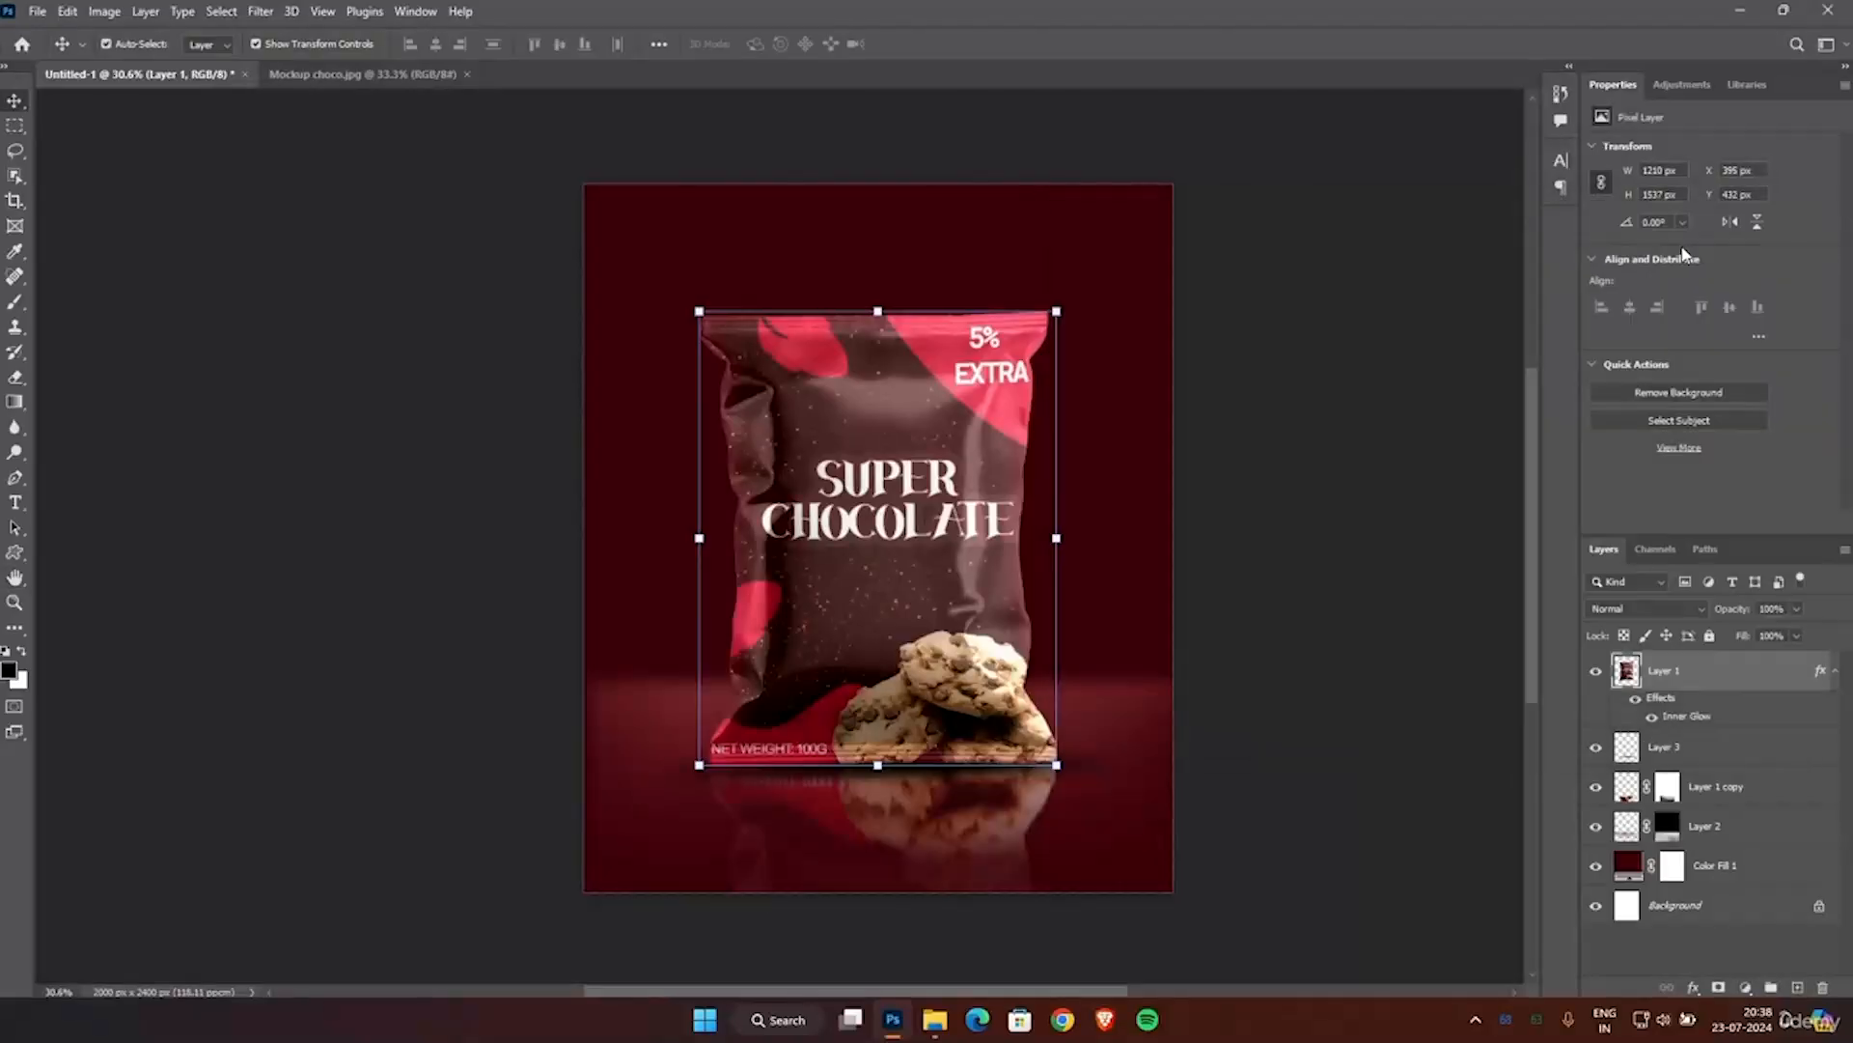
Add a new empty layer directly above Layer 2.
scroll(1249, 422, "down", 1)
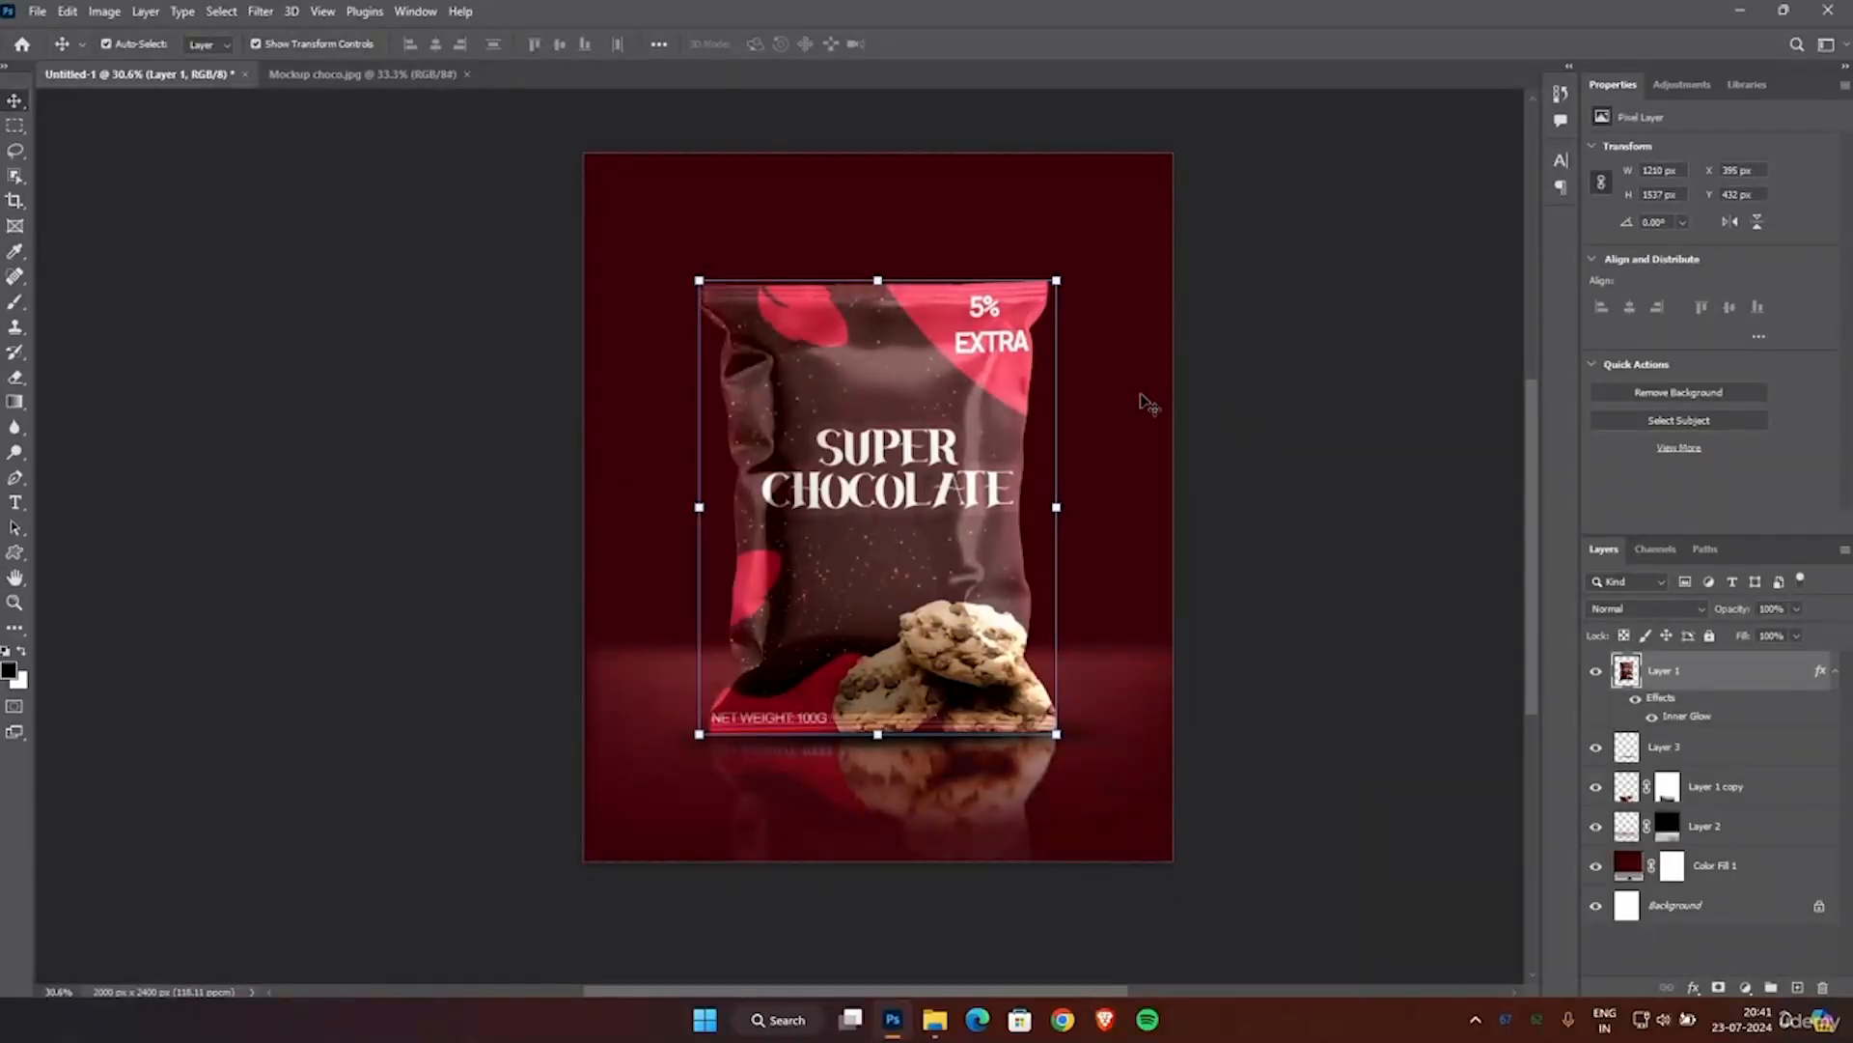
scroll(1146, 404, "down", 2)
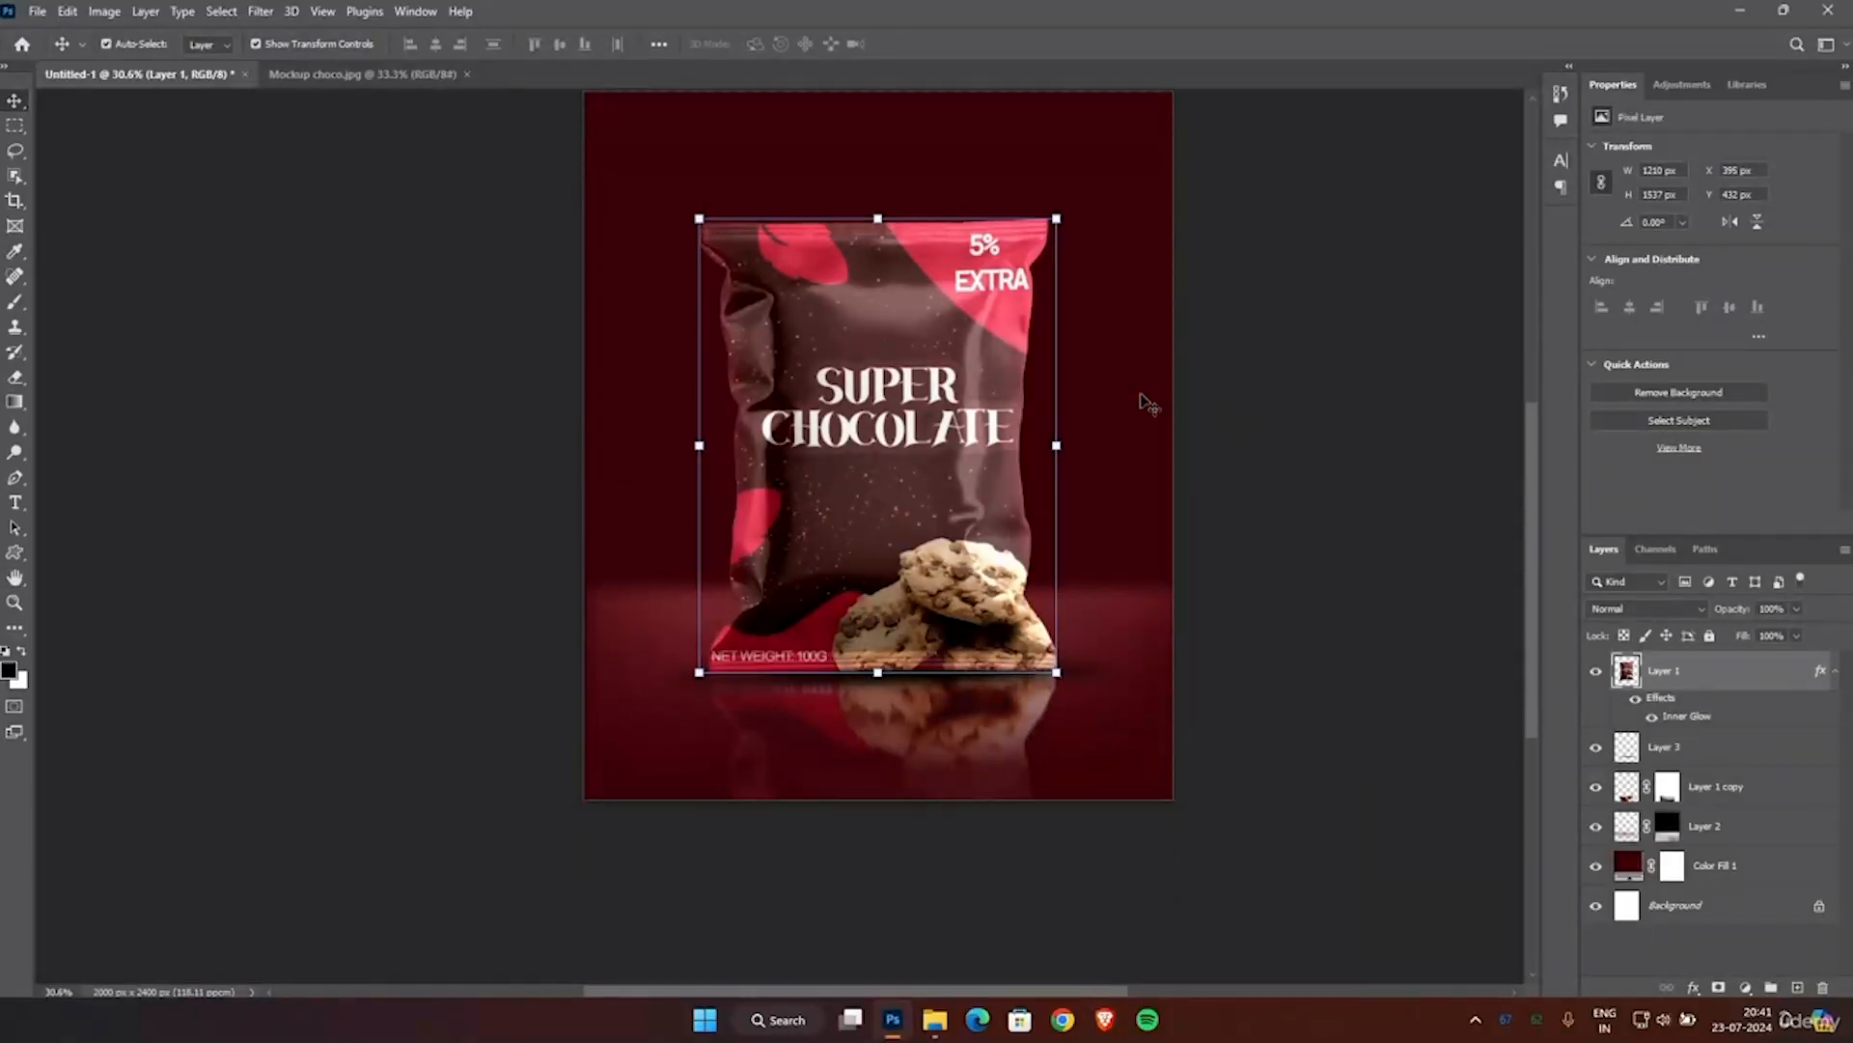
scroll(1147, 403, "up", 1)
scroll(1064, 987, "right", 2)
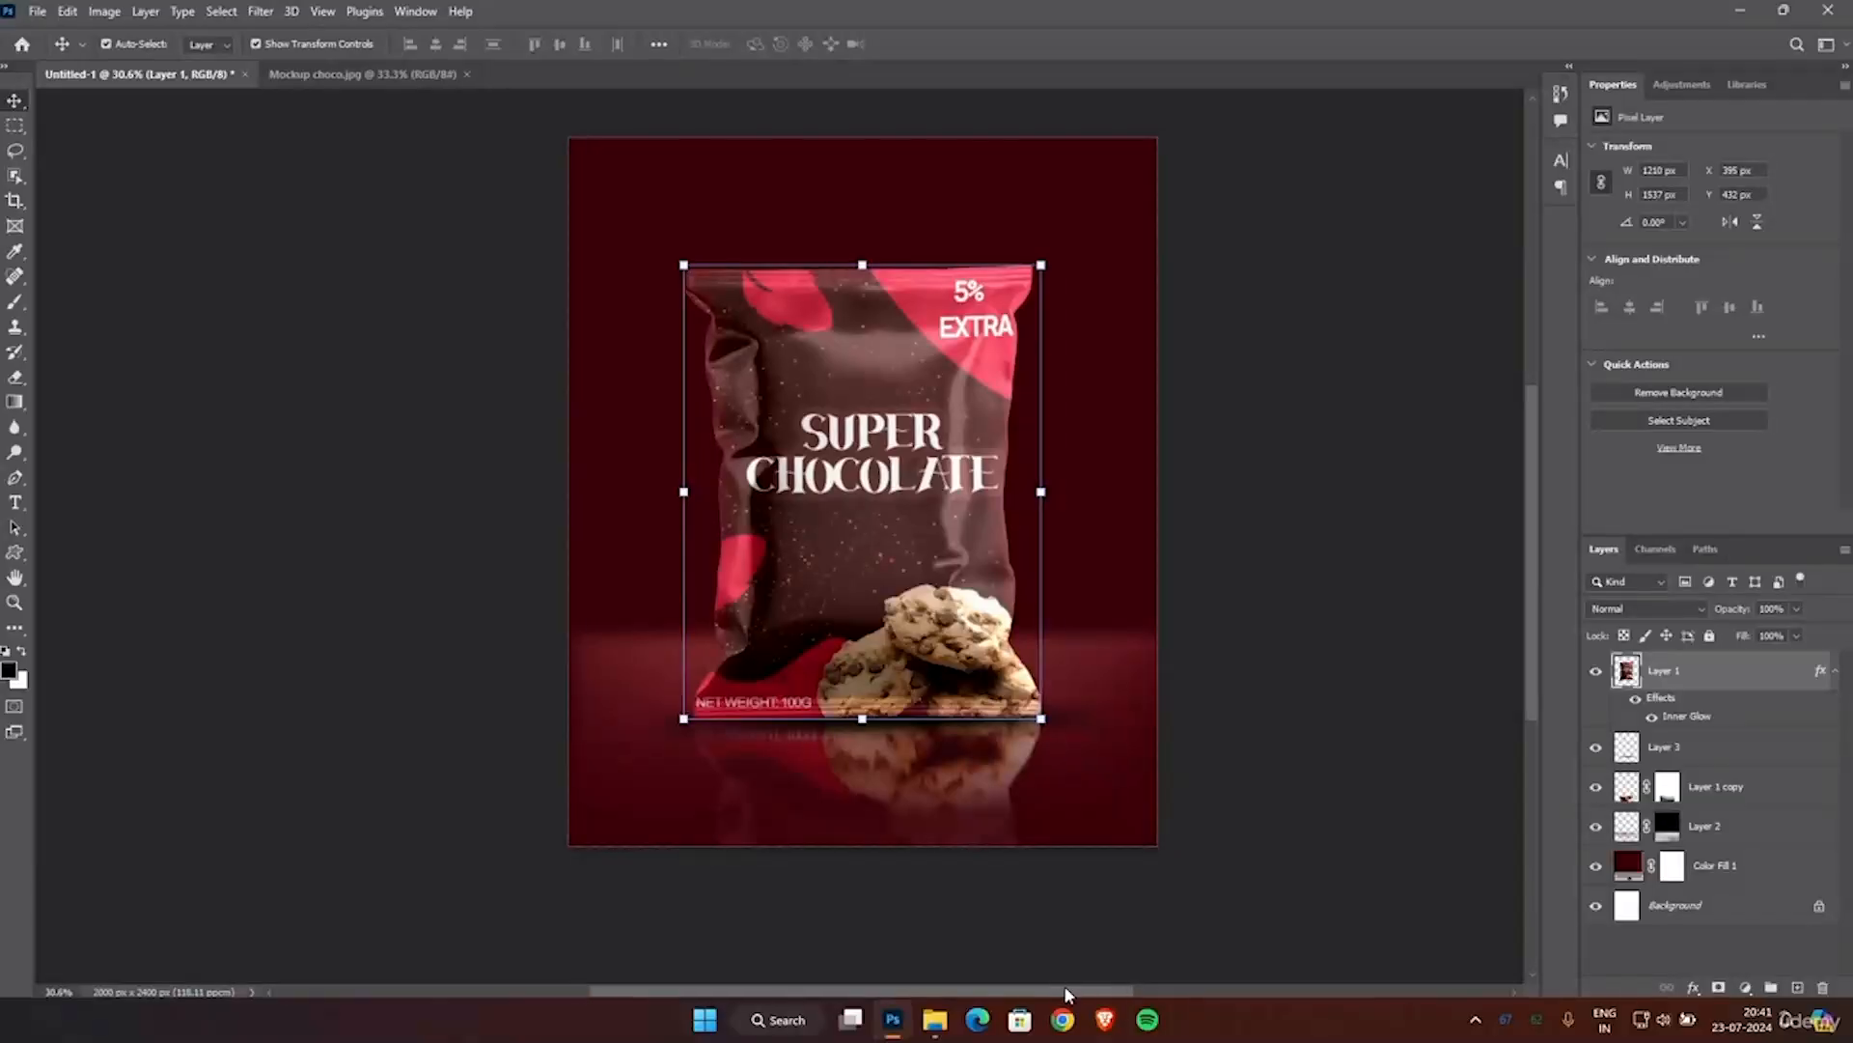
scroll(1146, 733, "up", 3)
scroll(1145, 732, "down", 1)
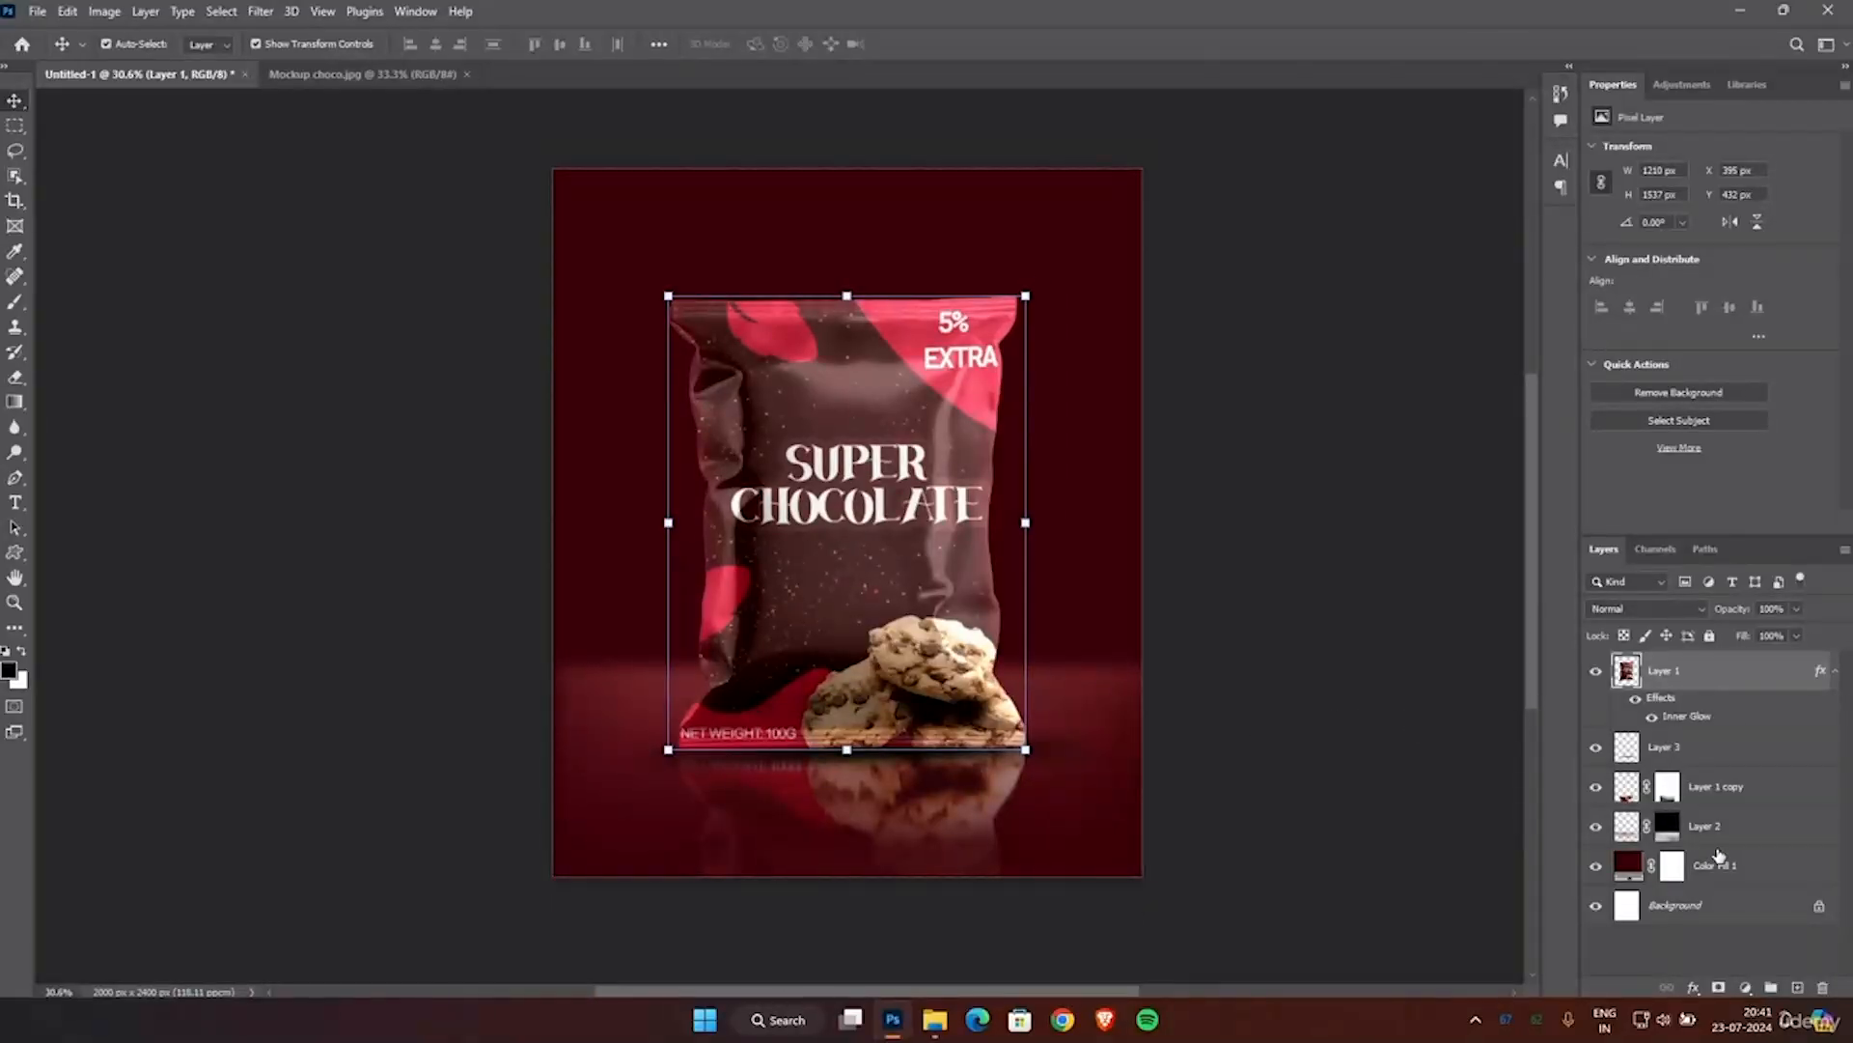
left_click(1715, 833)
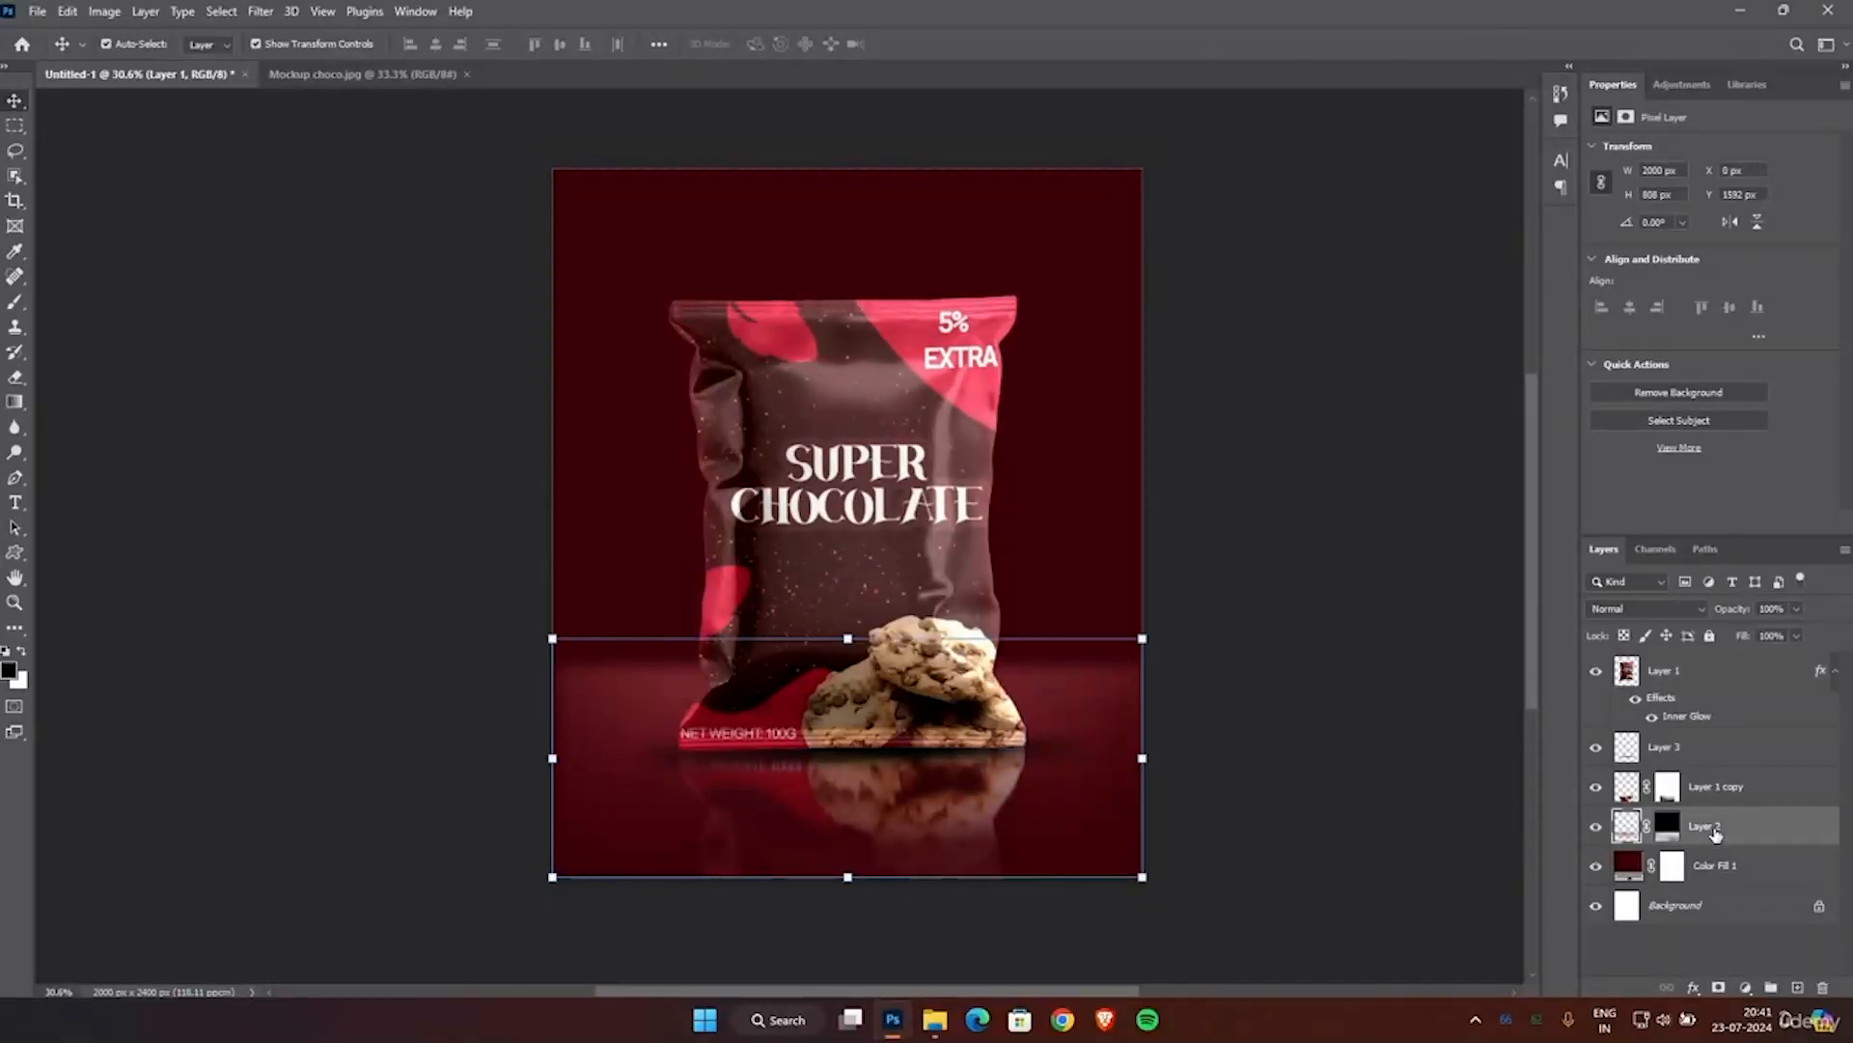
left_click(1796, 987)
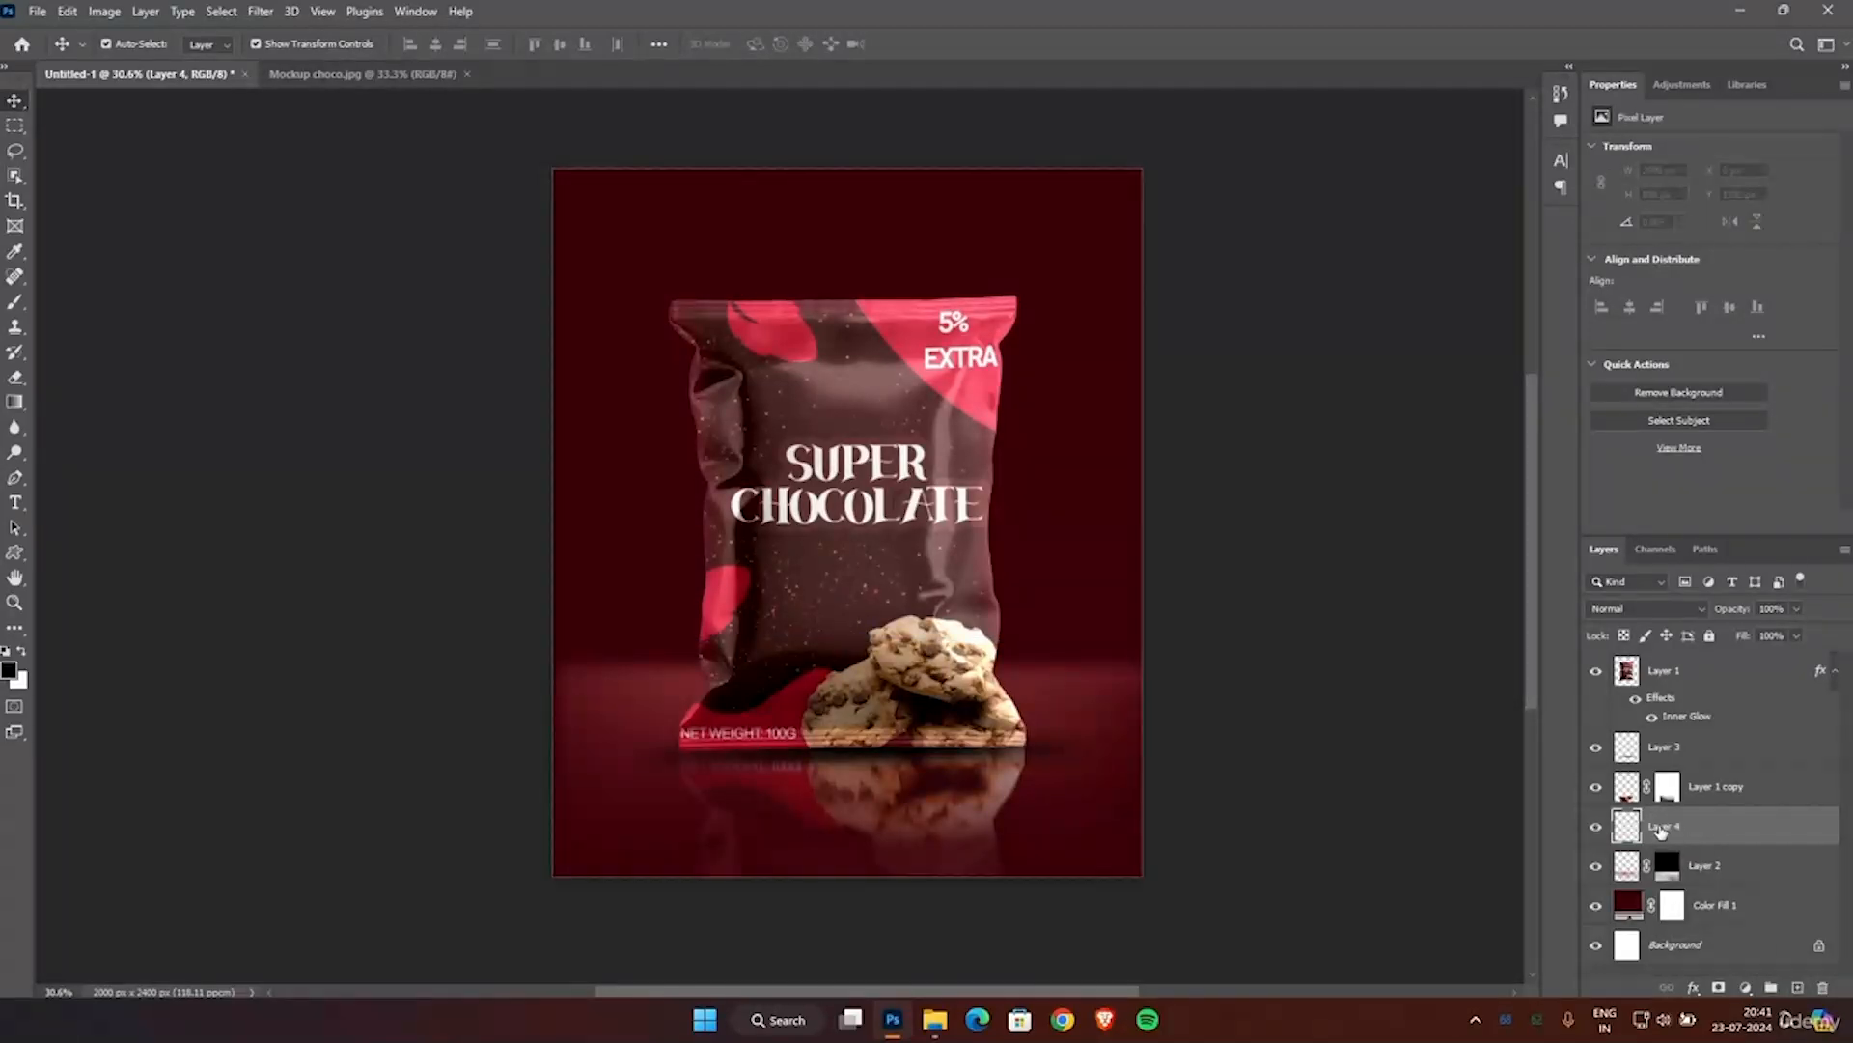
Rename Layer 4 to Depth and Layer 3 to Shadow.
double_click(1671, 831)
type("Depth")
key("Return")
double_click(1669, 749)
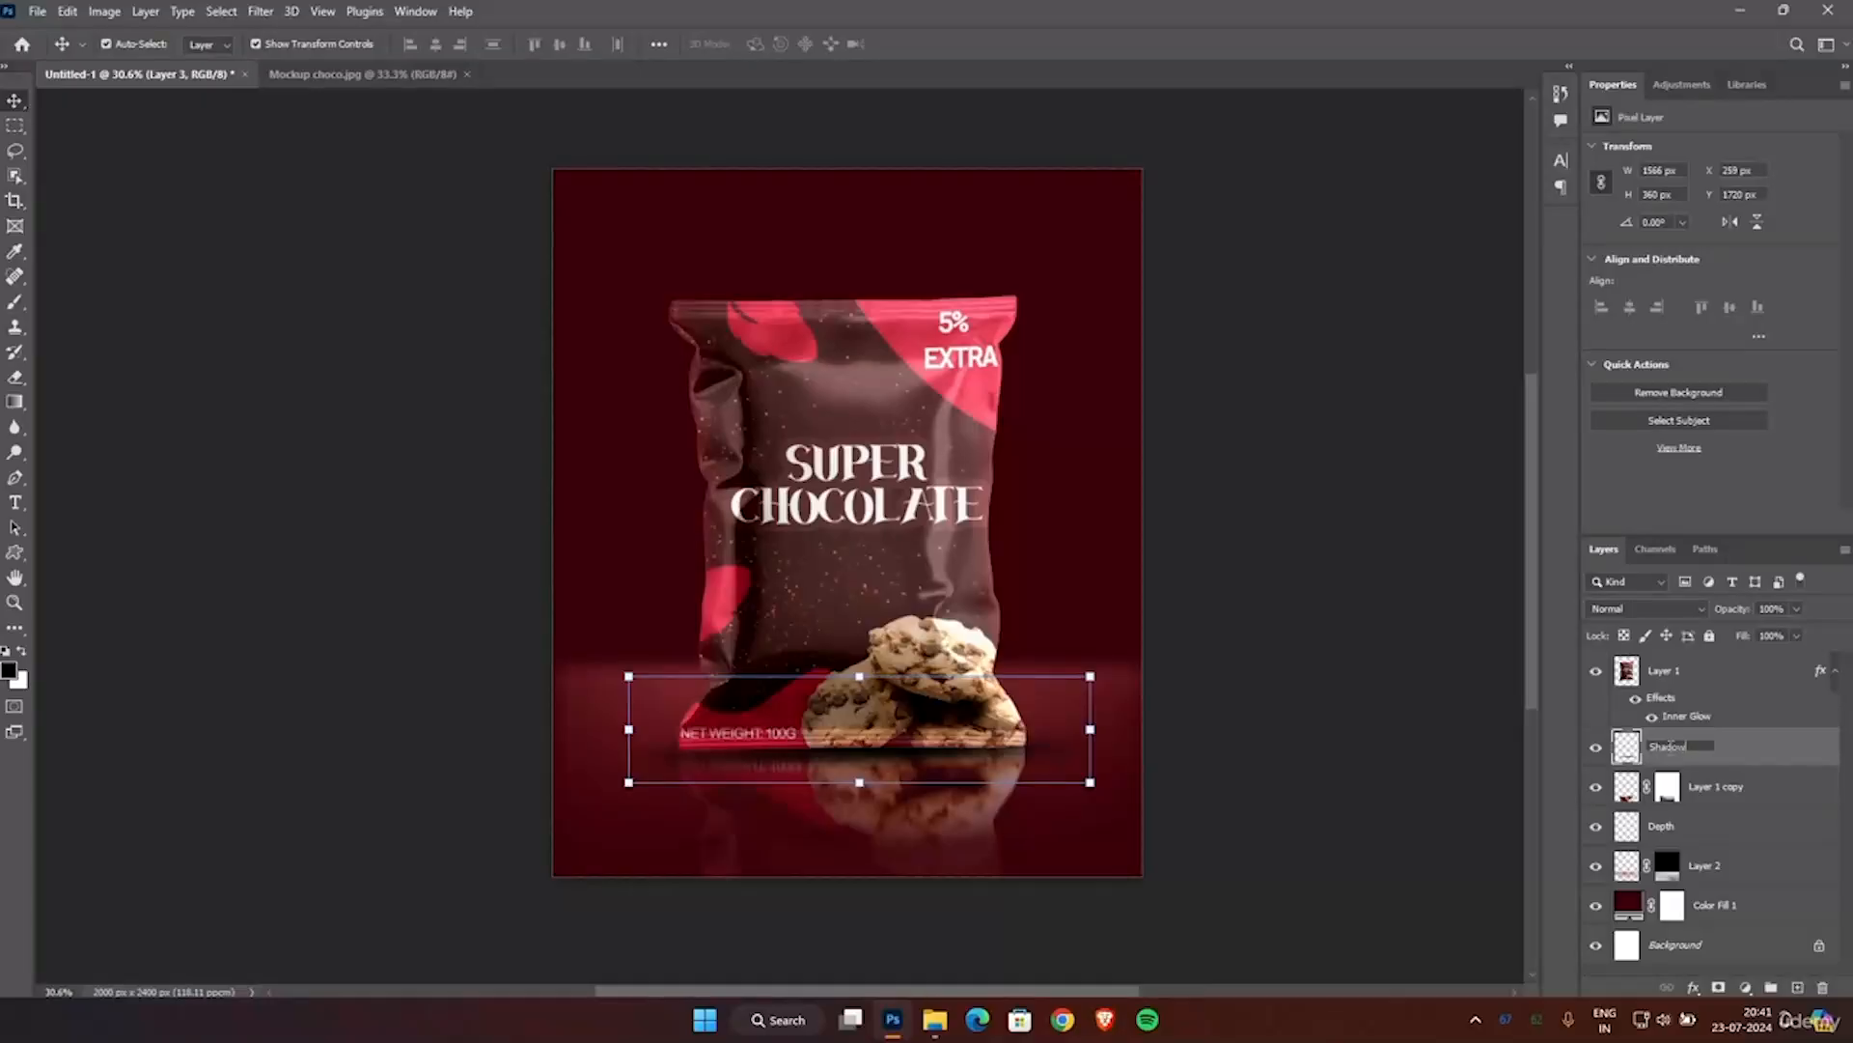
key("Return")
Rename Layer 1 to product and Layer 2 to reflection.
double_click(1665, 670)
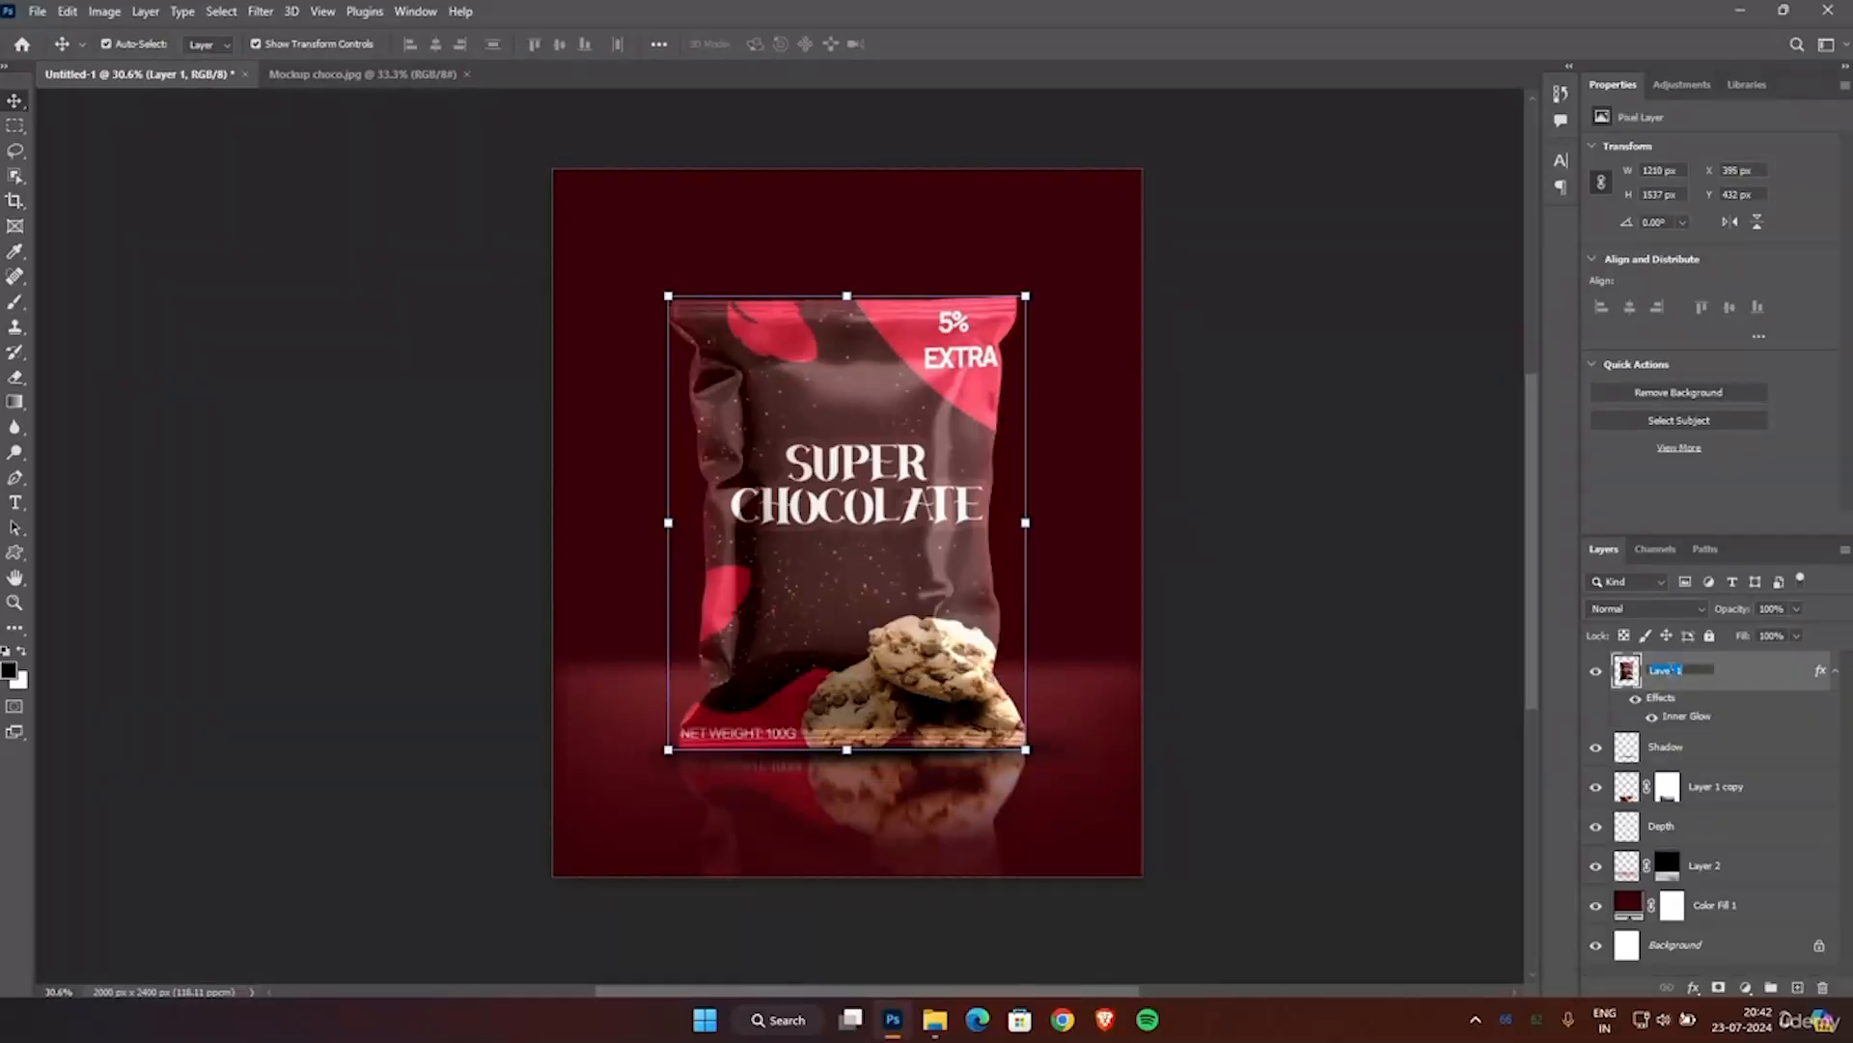
type("product")
key("Return")
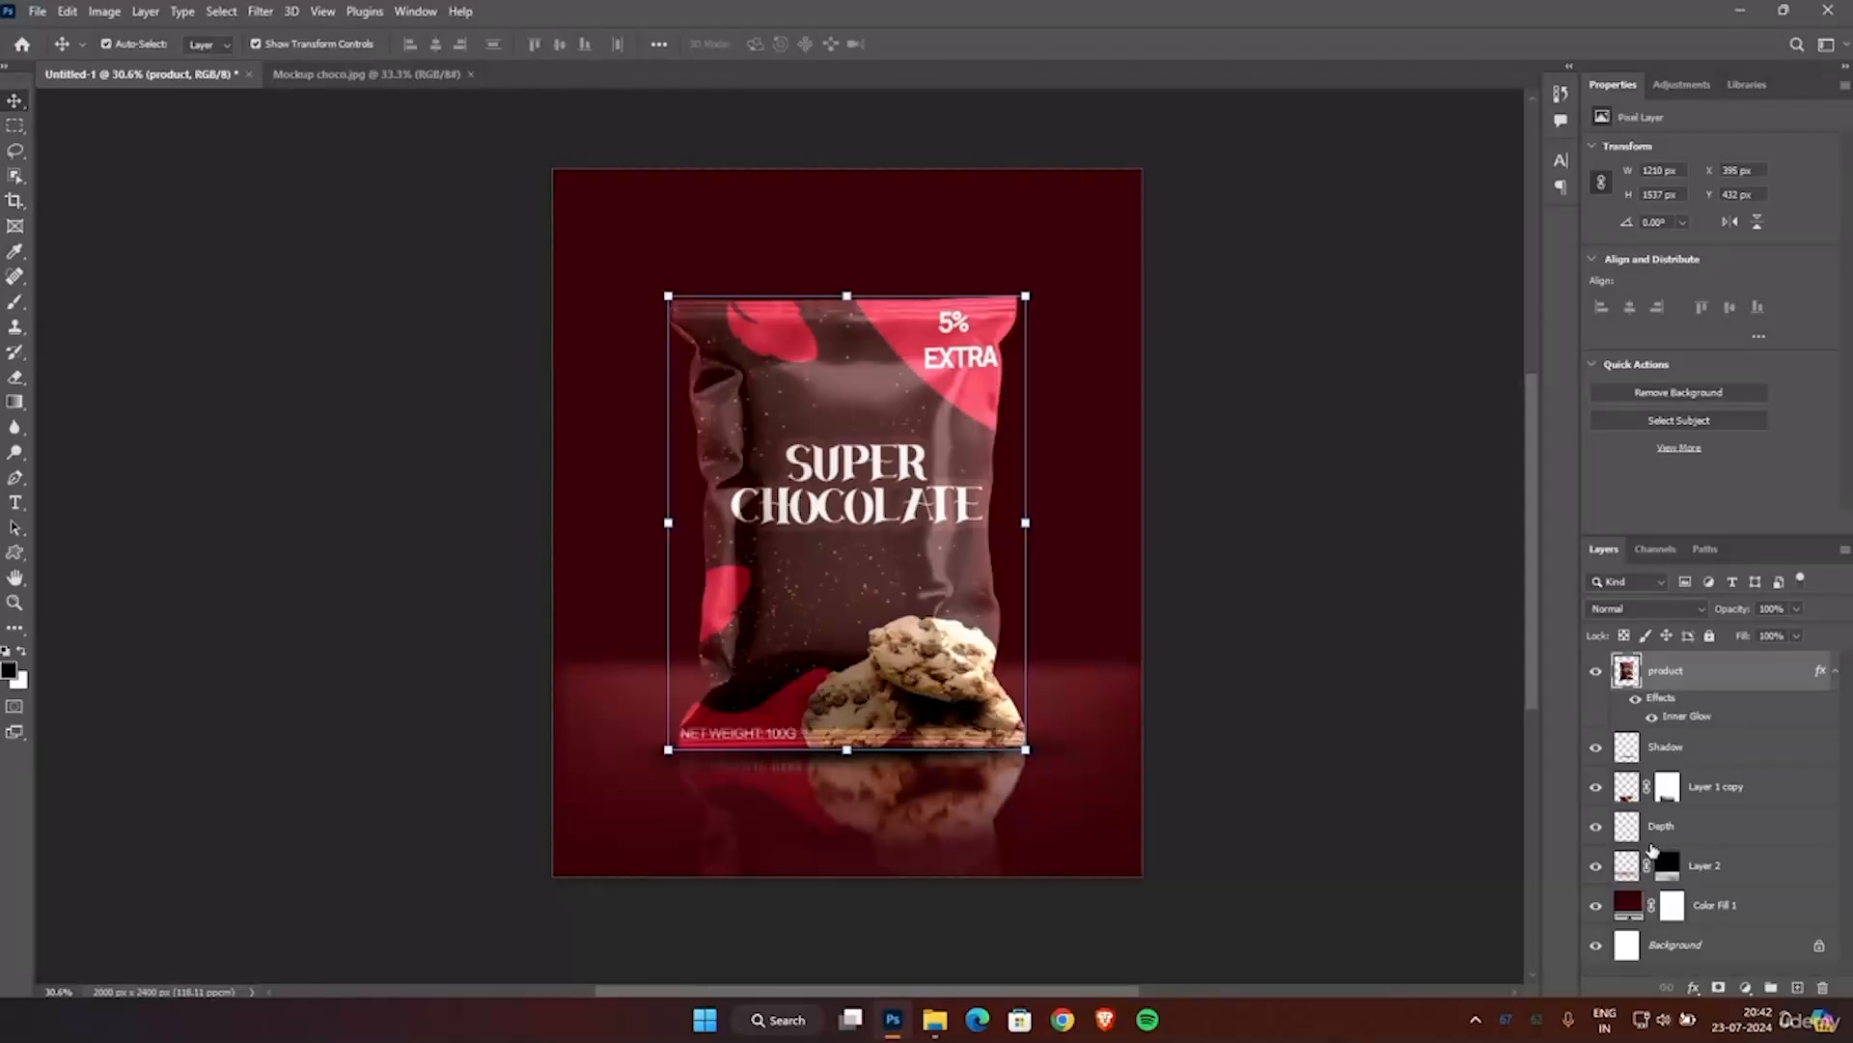
double_click(1704, 865)
type("reflection")
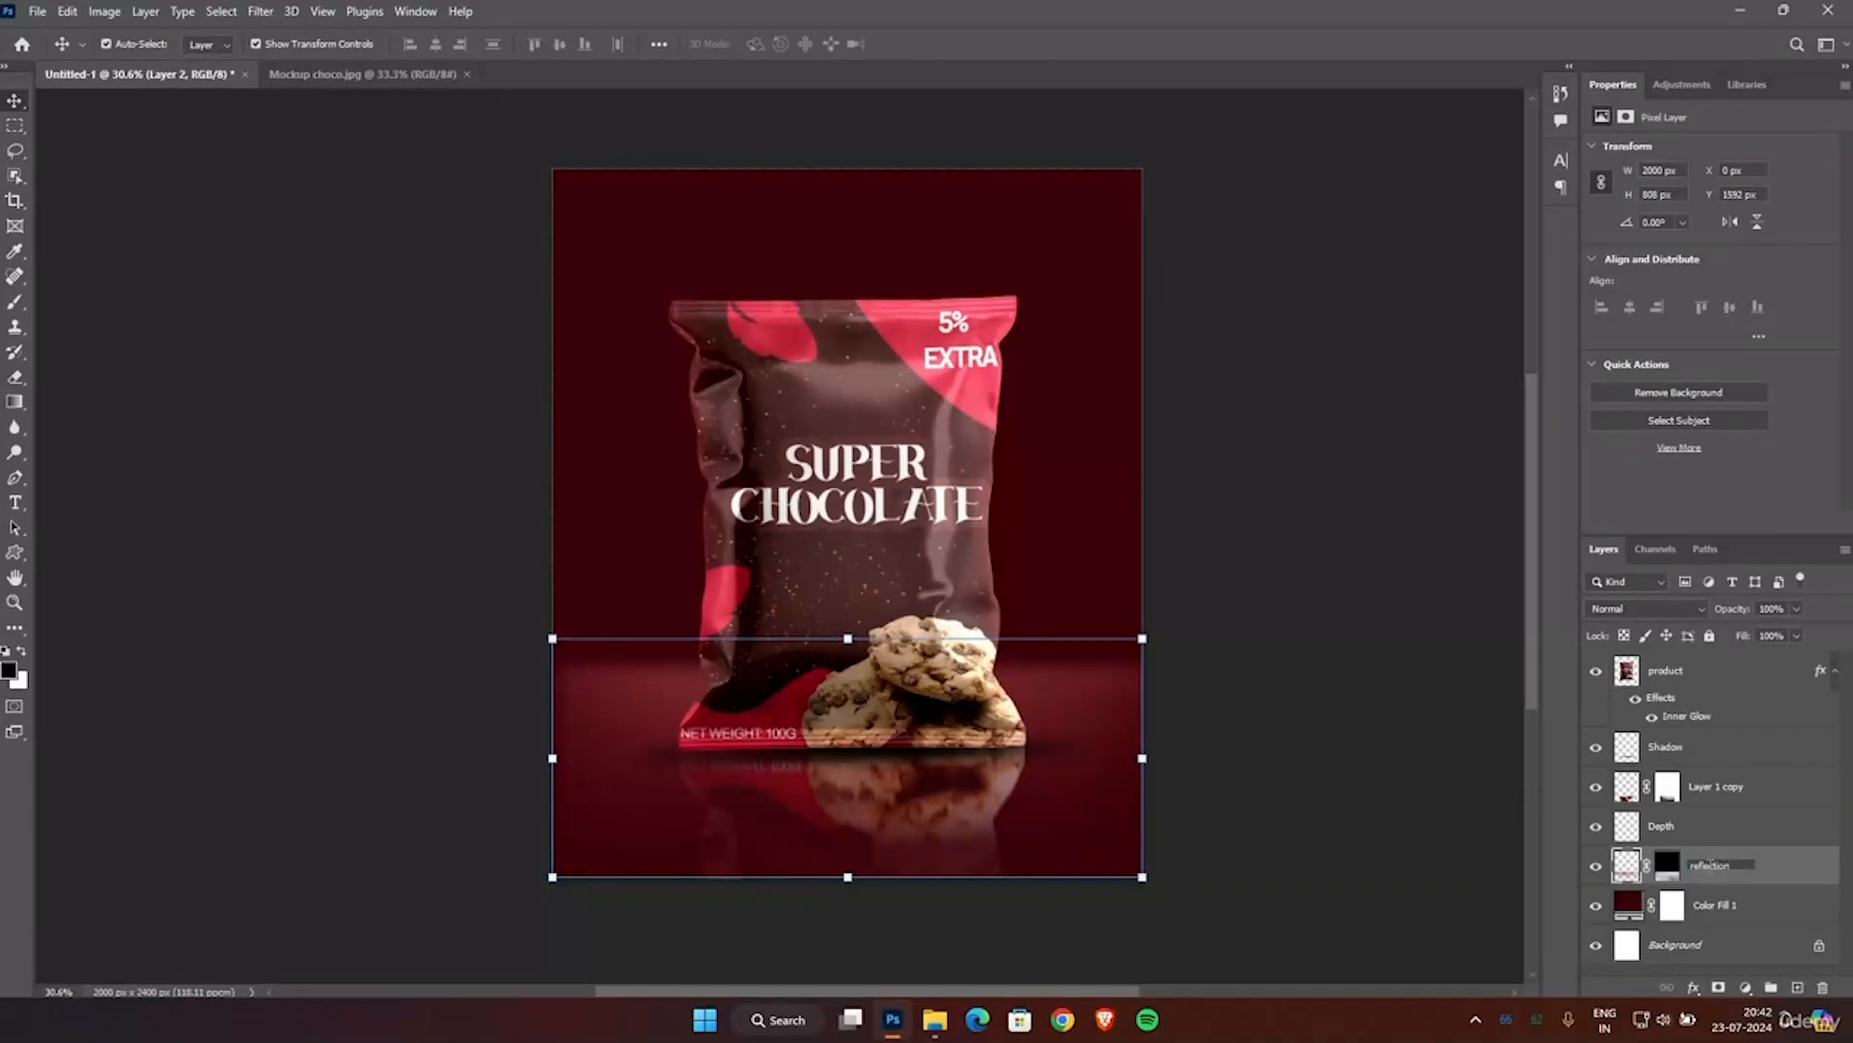
Rename the Color Fill 1 layer to background color.
double_click(1718, 905)
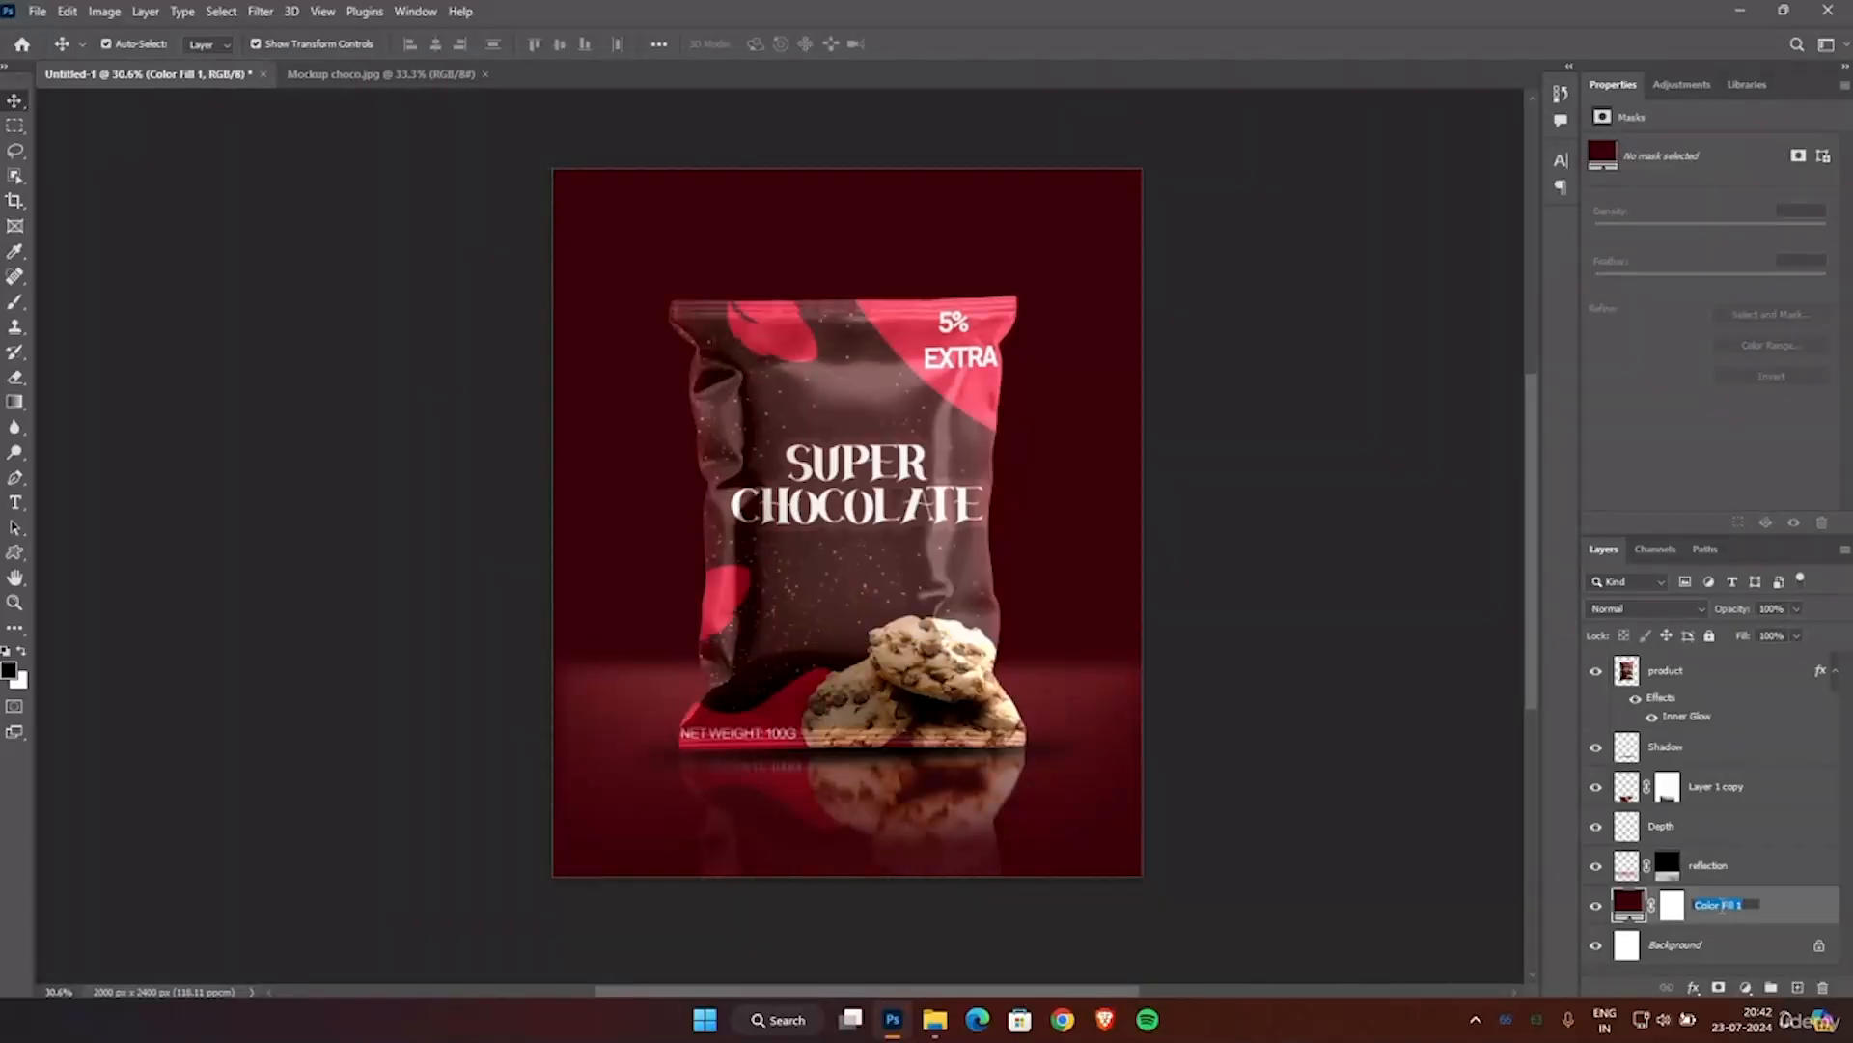
type("background color")
key("Return")
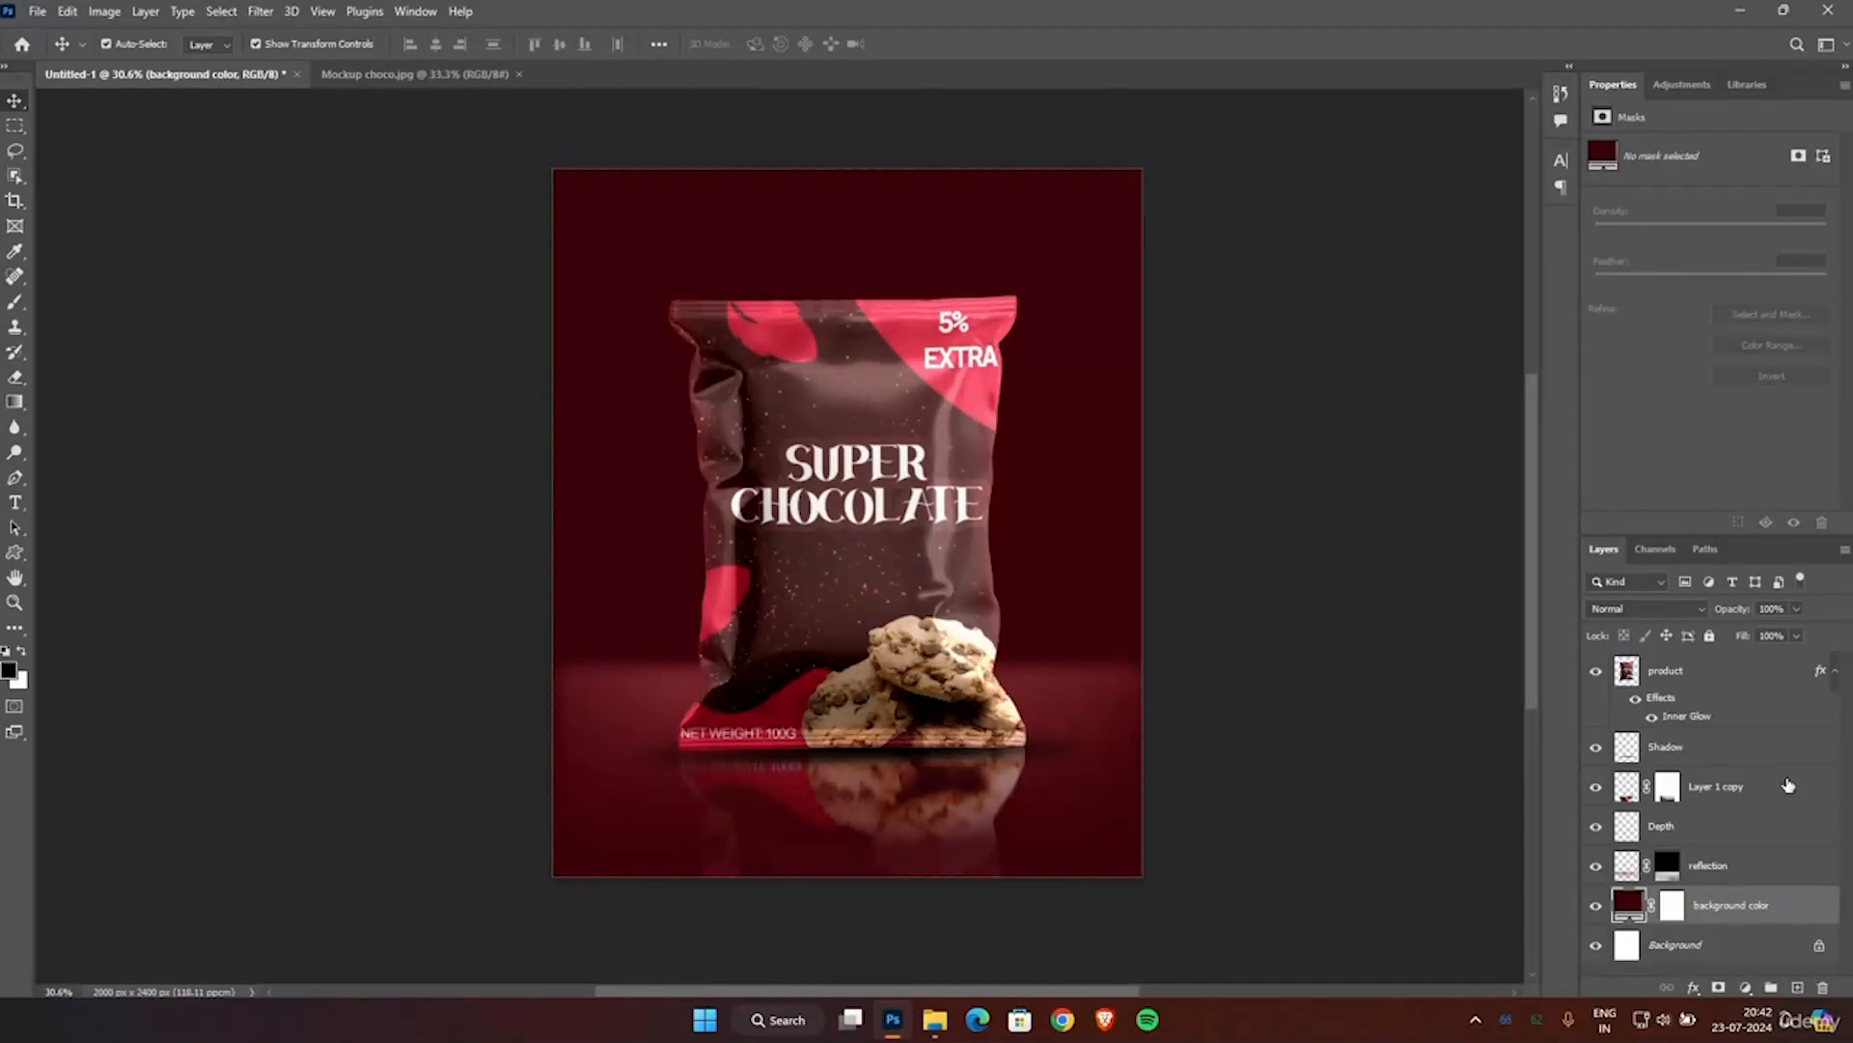
Make the Depth layer active for the Brush and set the foreground colour to the pouch's pinkish red, da364e.
left_click(1663, 831)
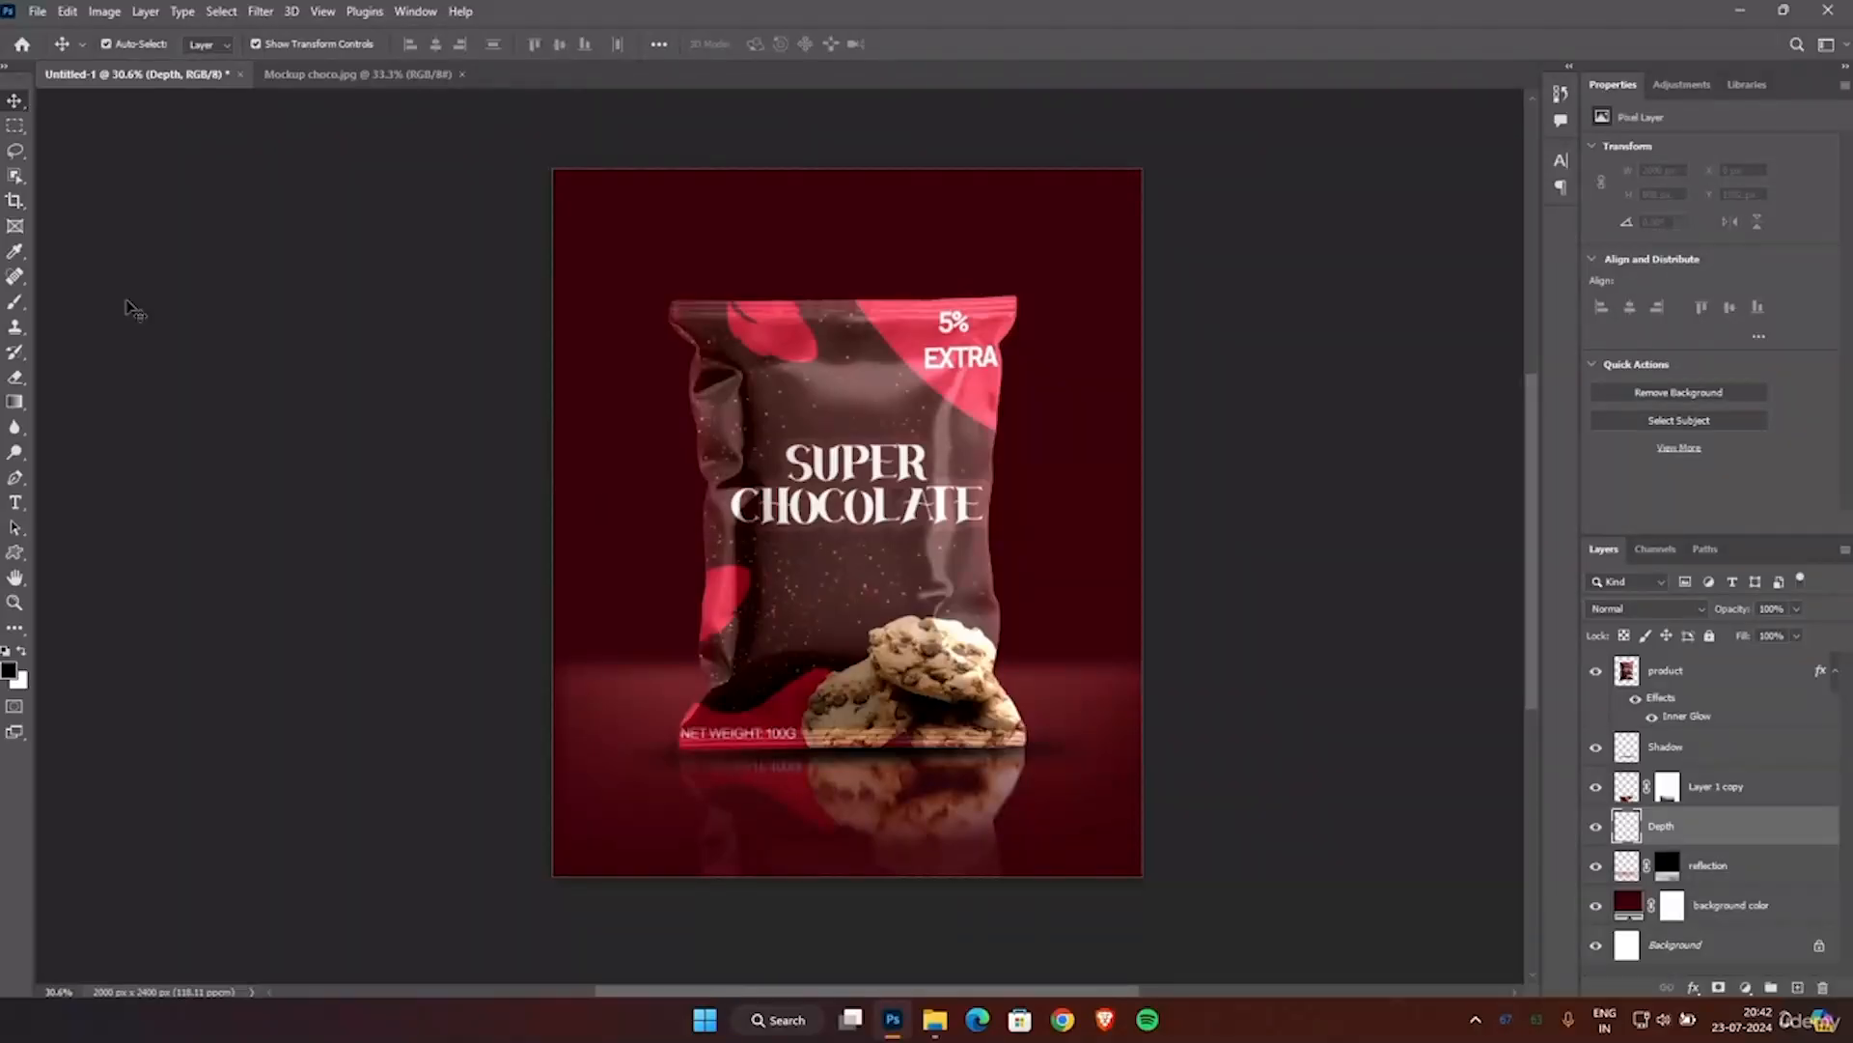
left_click(14, 302)
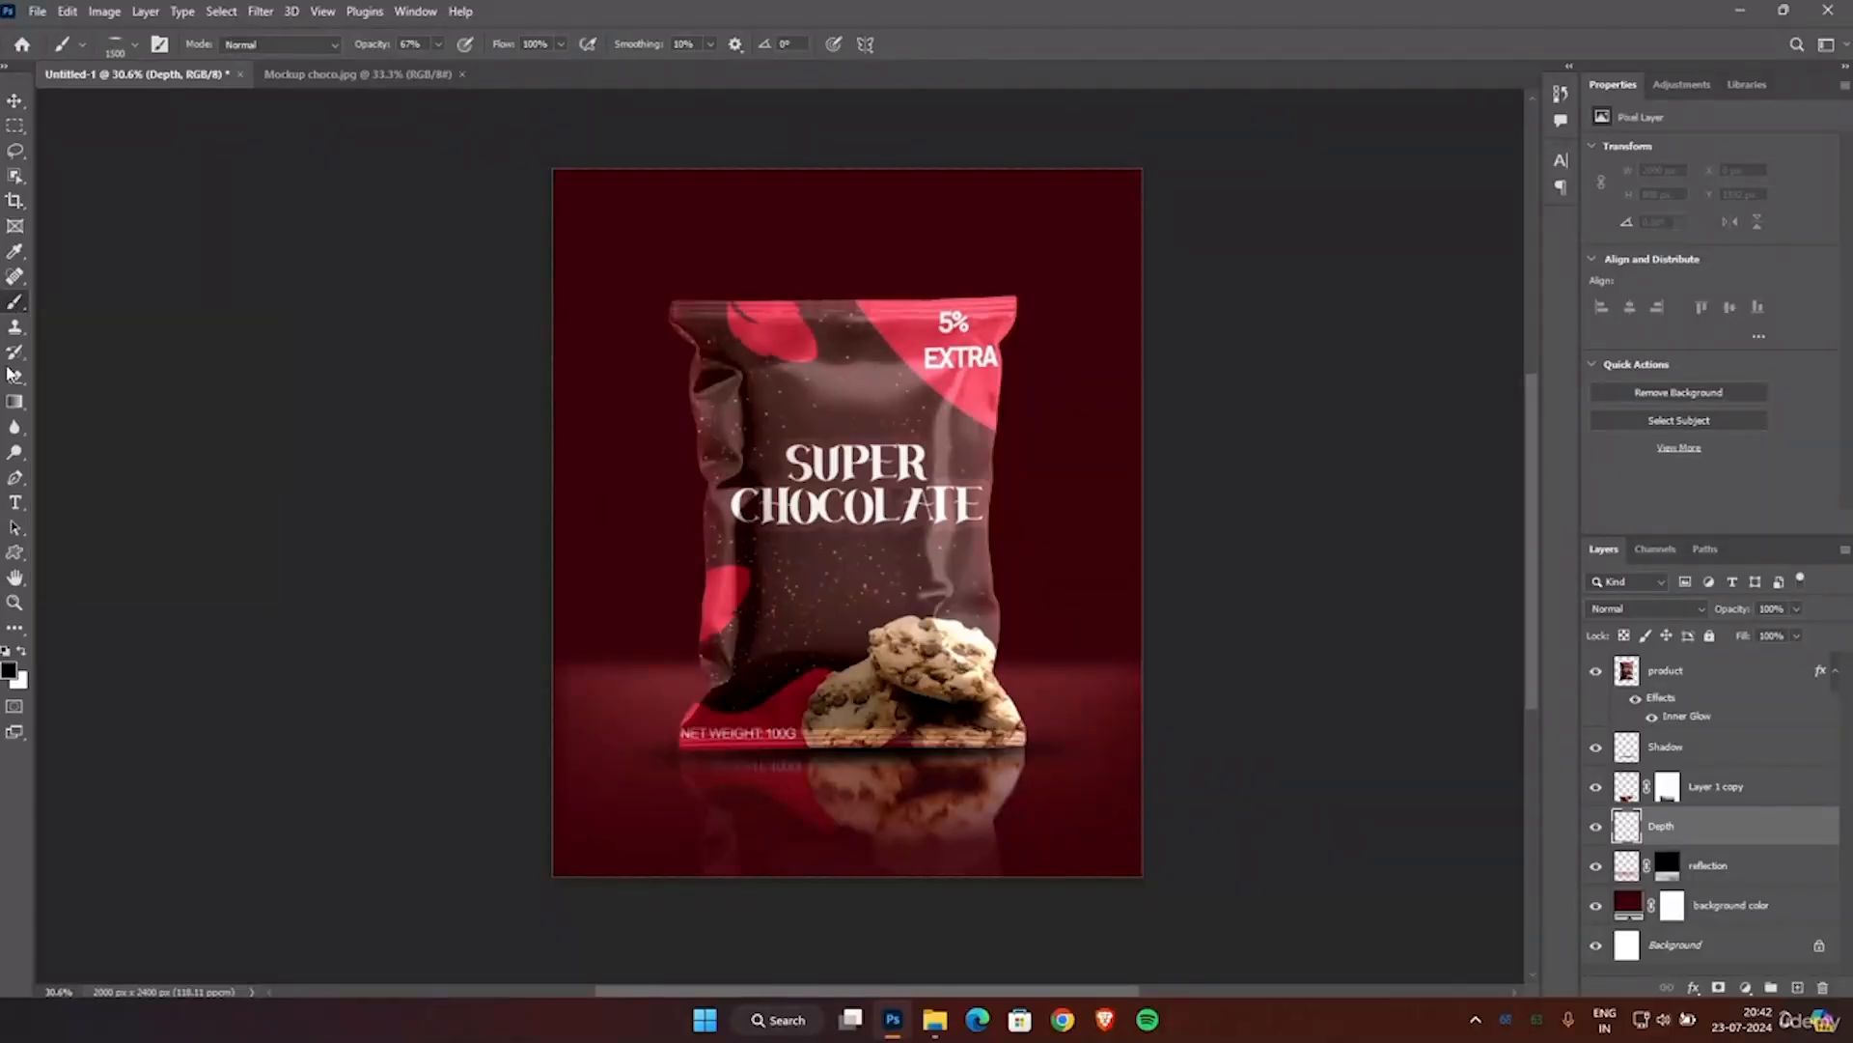
left_click(11, 669)
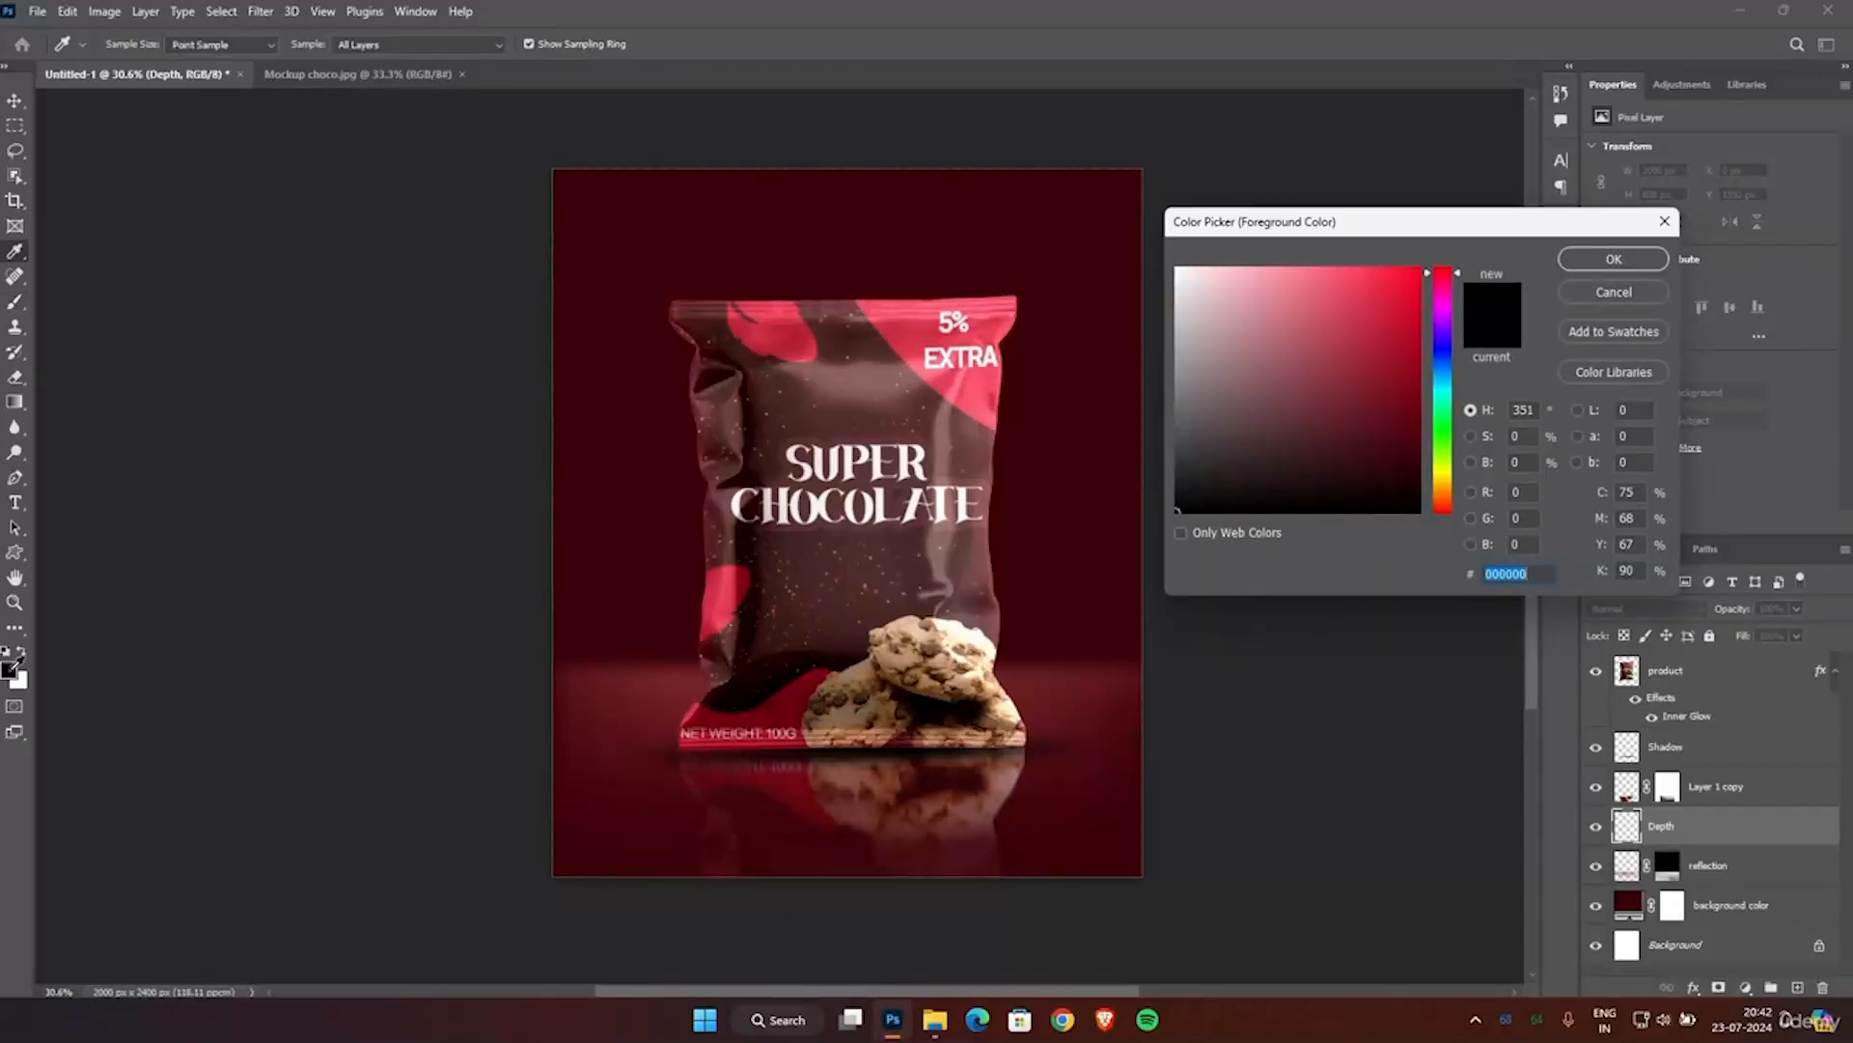
left_click(919, 338)
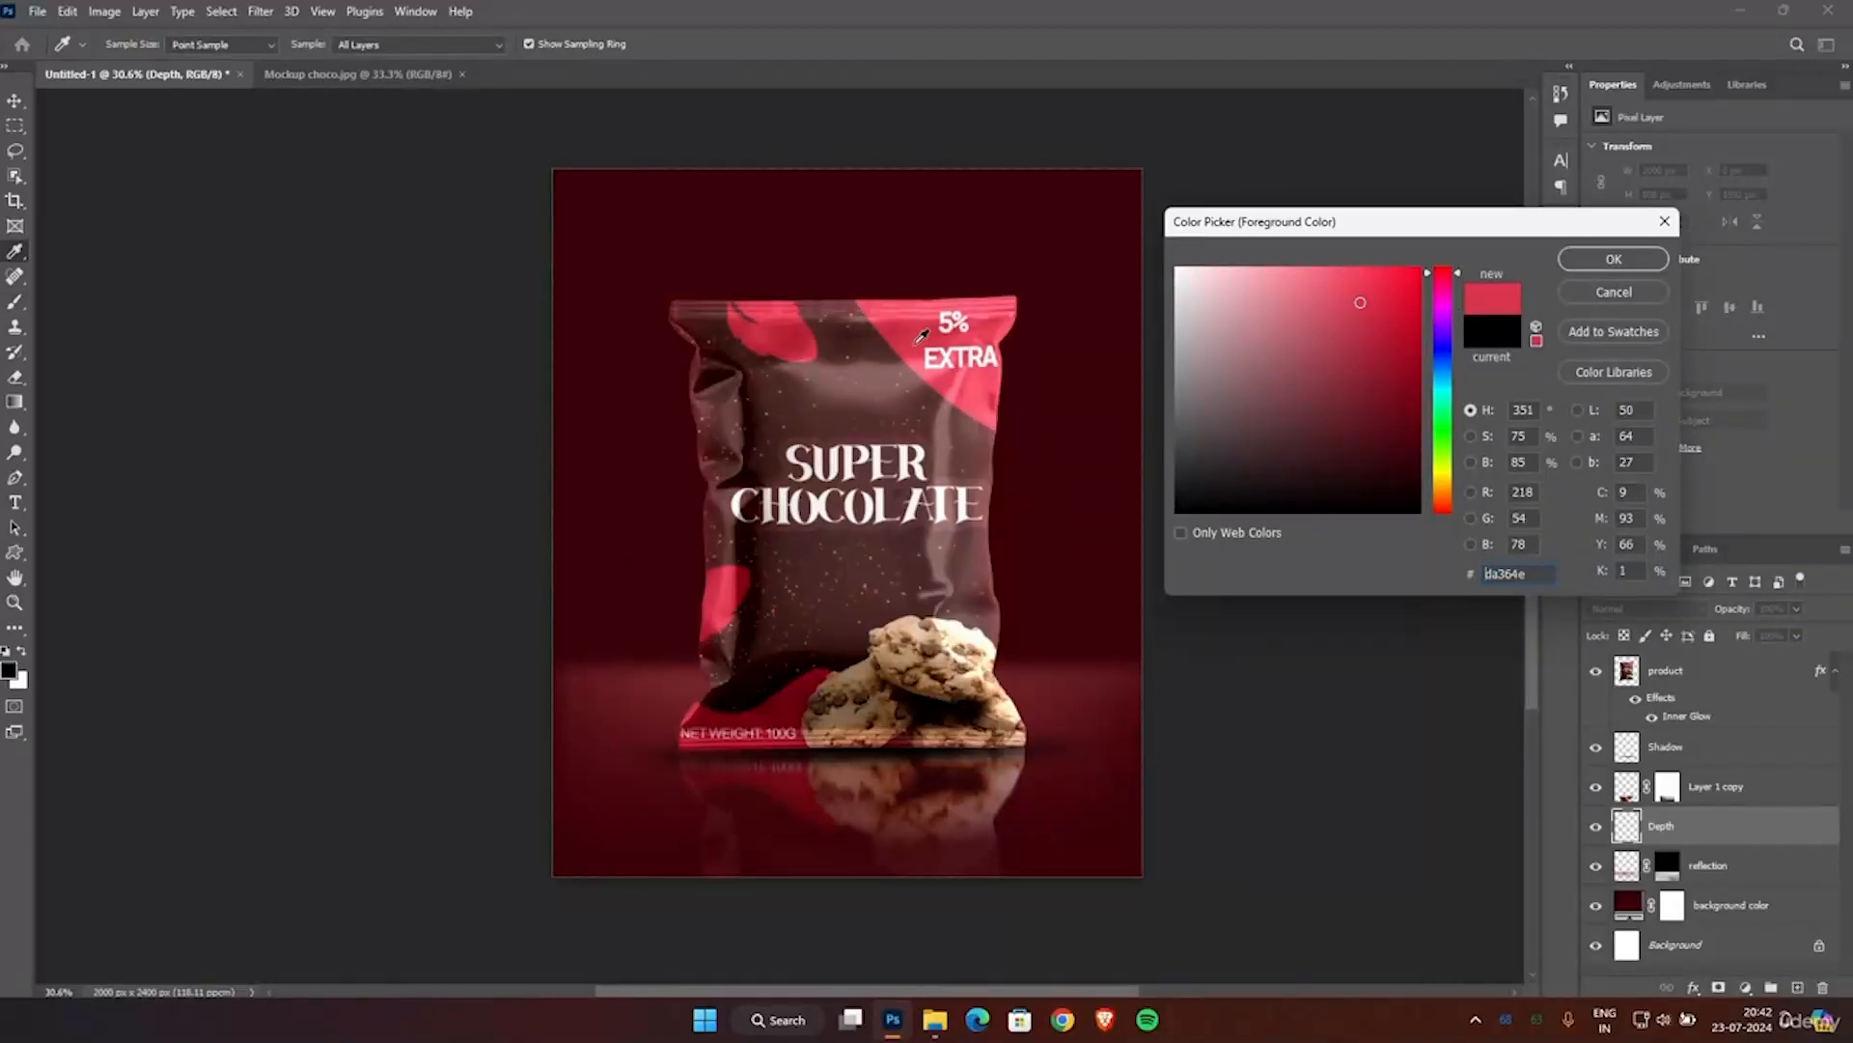
left_click(1612, 261)
Set up the Soft Round brush at 1500 px and 0% hardness, with 100% opacity and 49% flow.
right_click(782, 459)
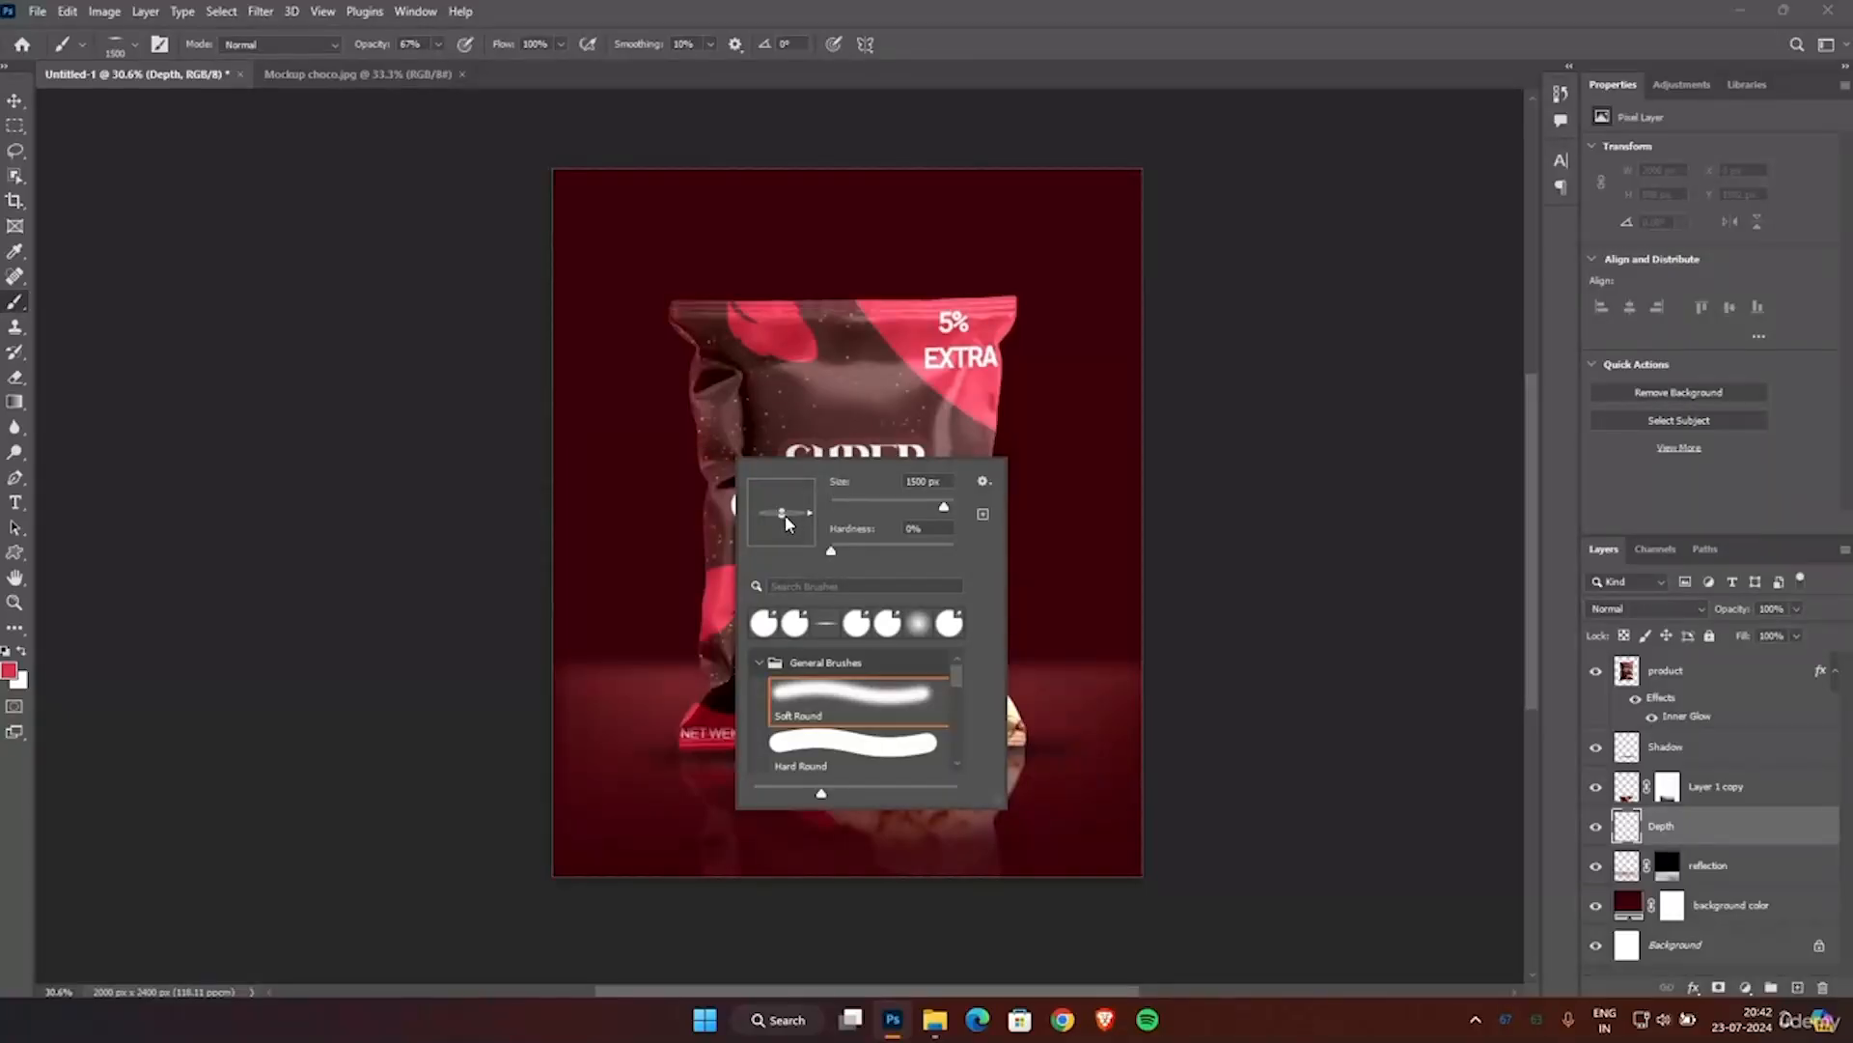
left_click_drag(783, 516, 788, 562)
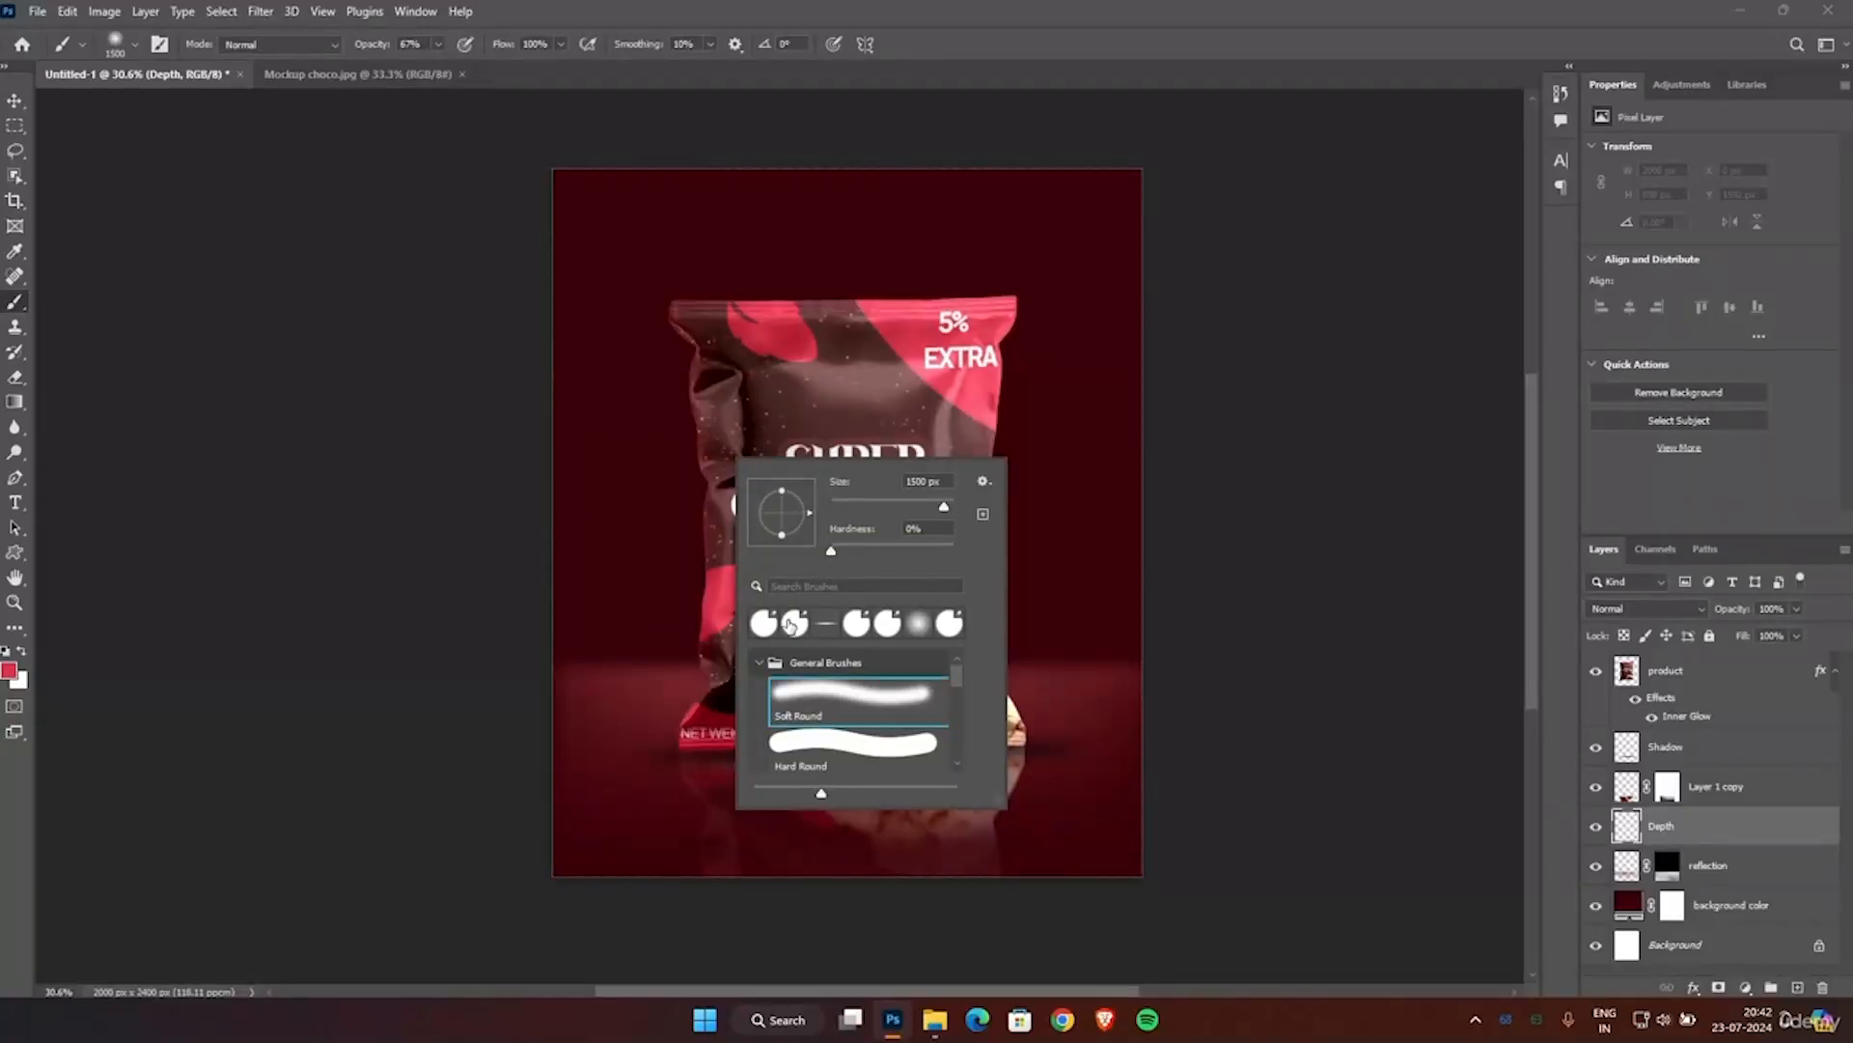
left_click(807, 697)
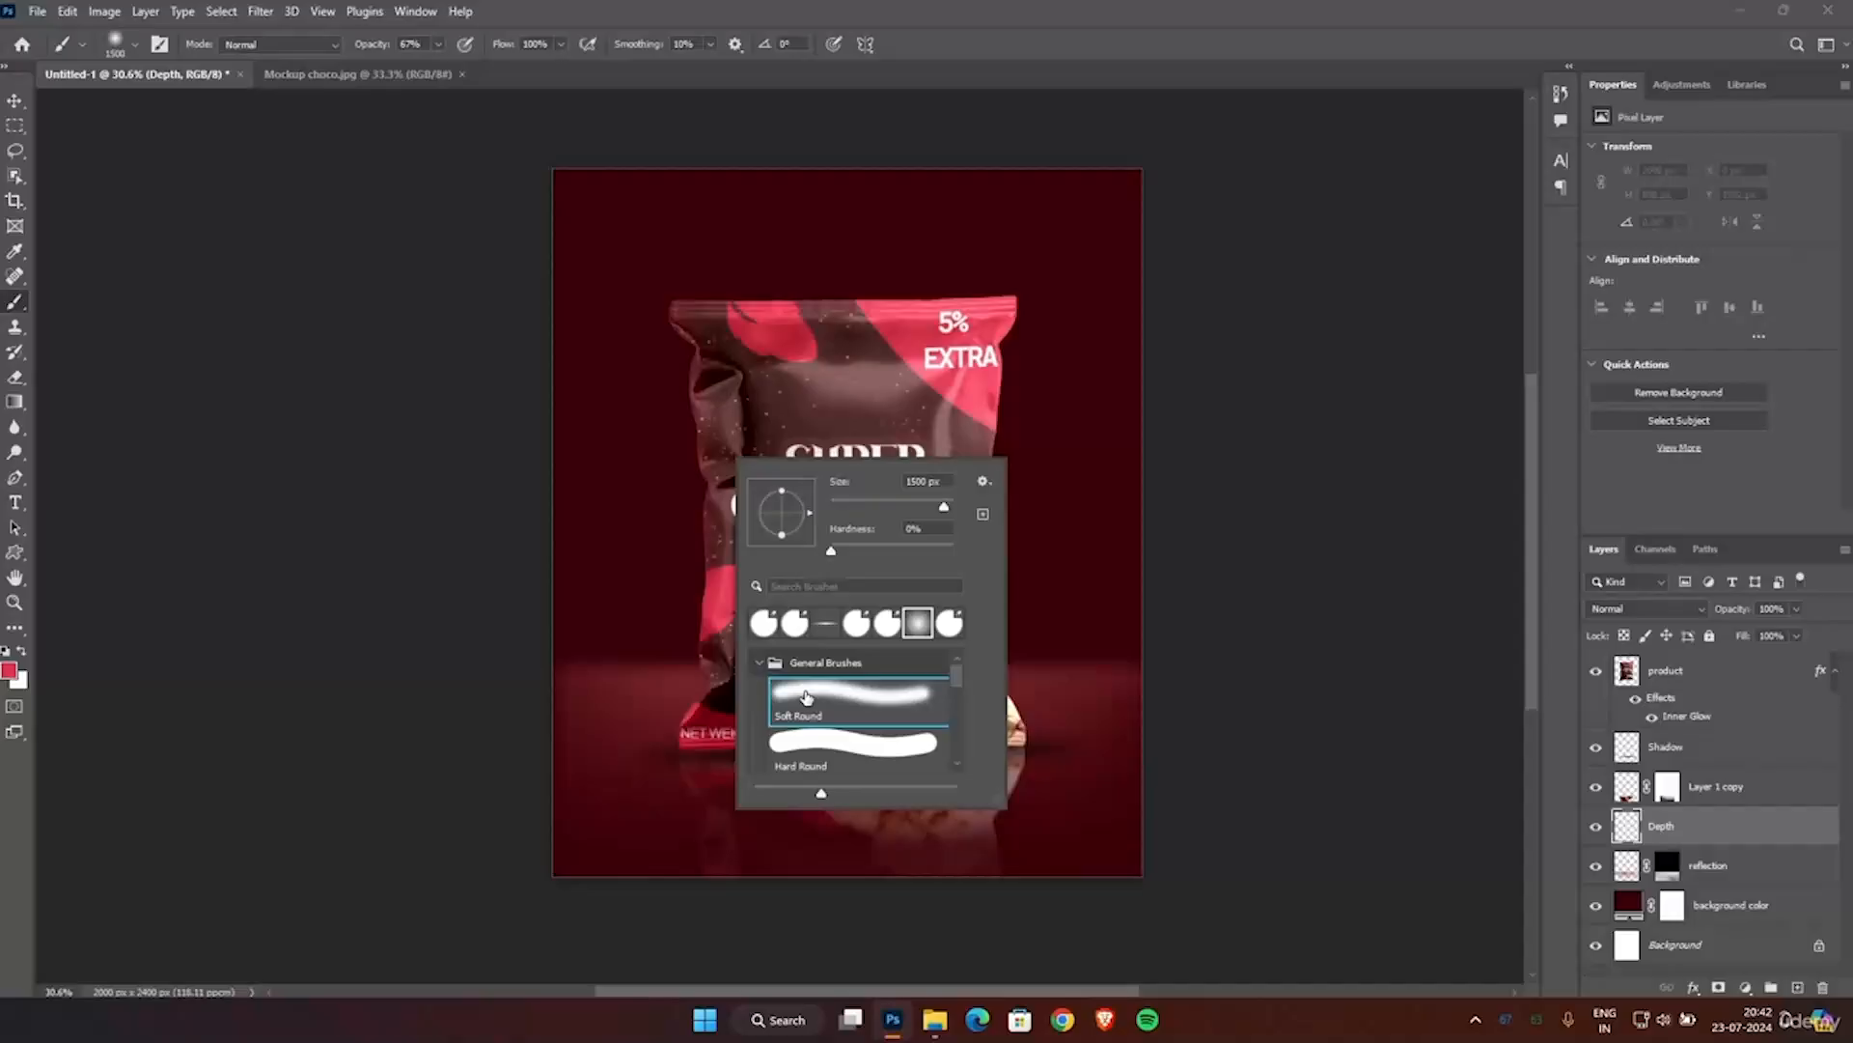
double_click(868, 702)
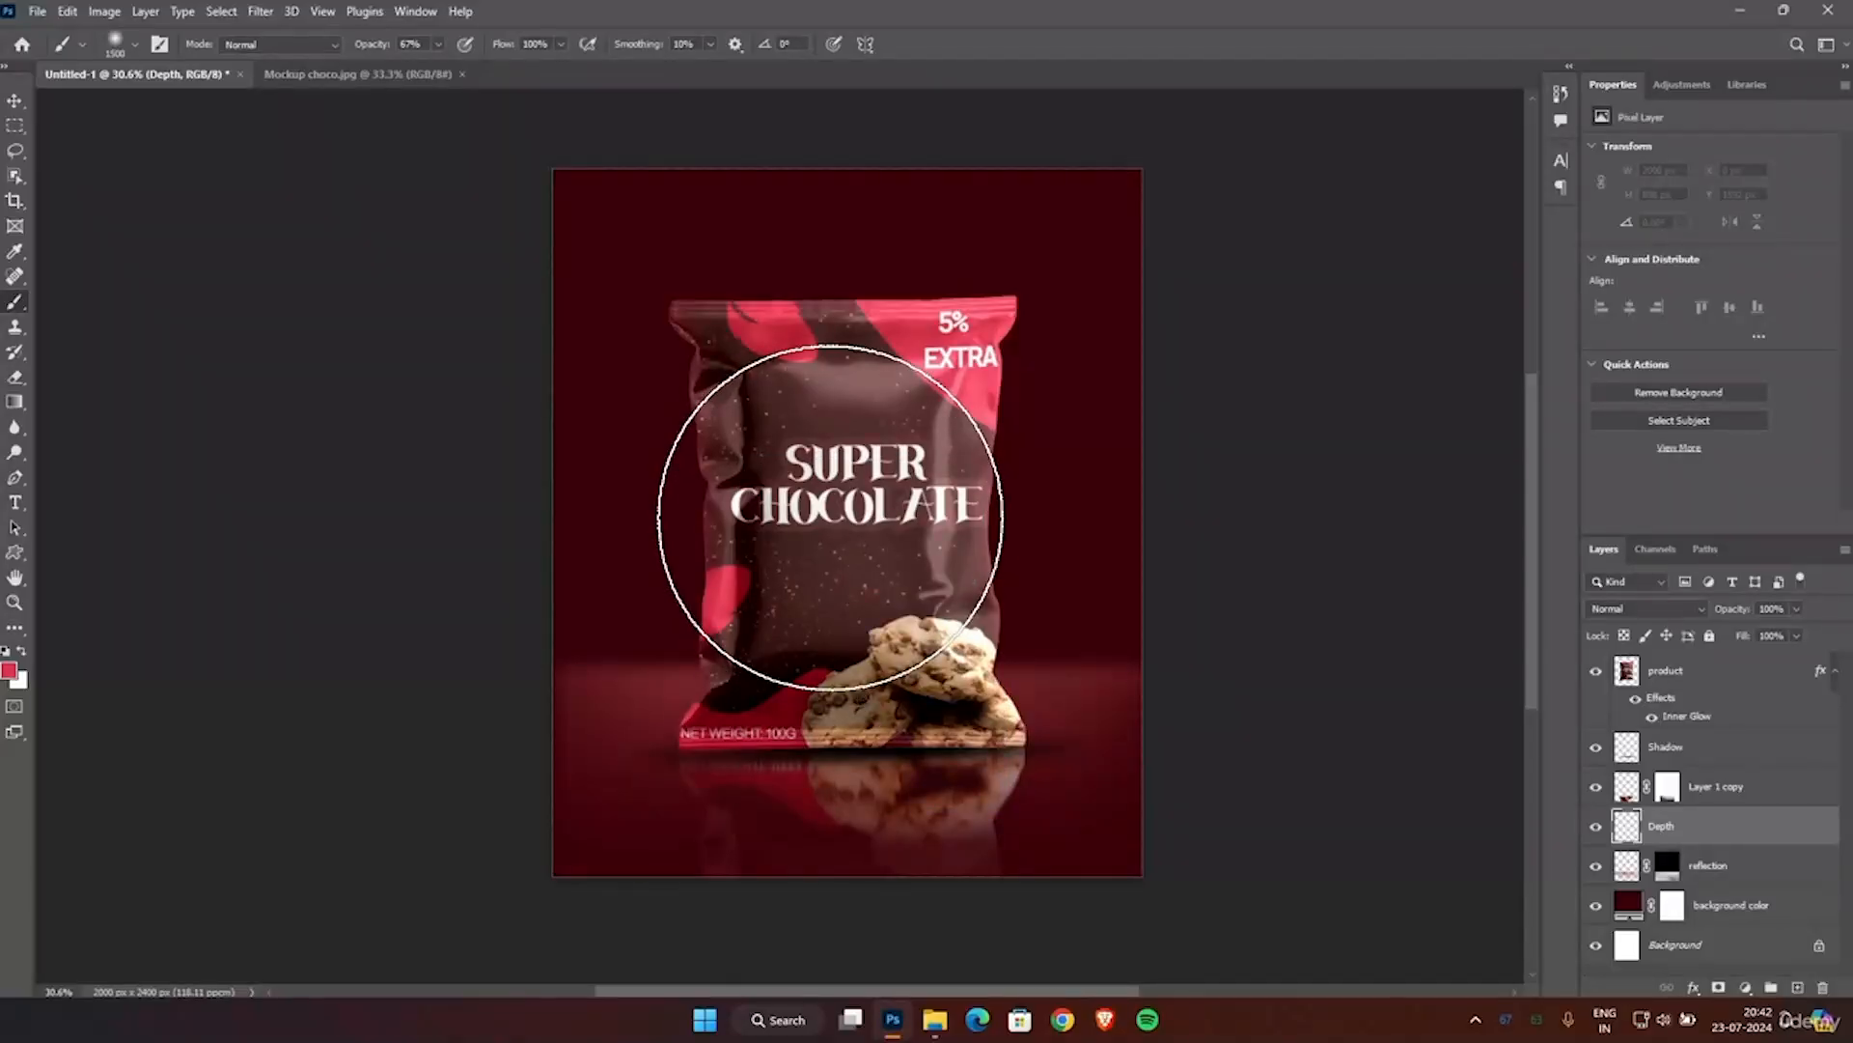
left_click(439, 45)
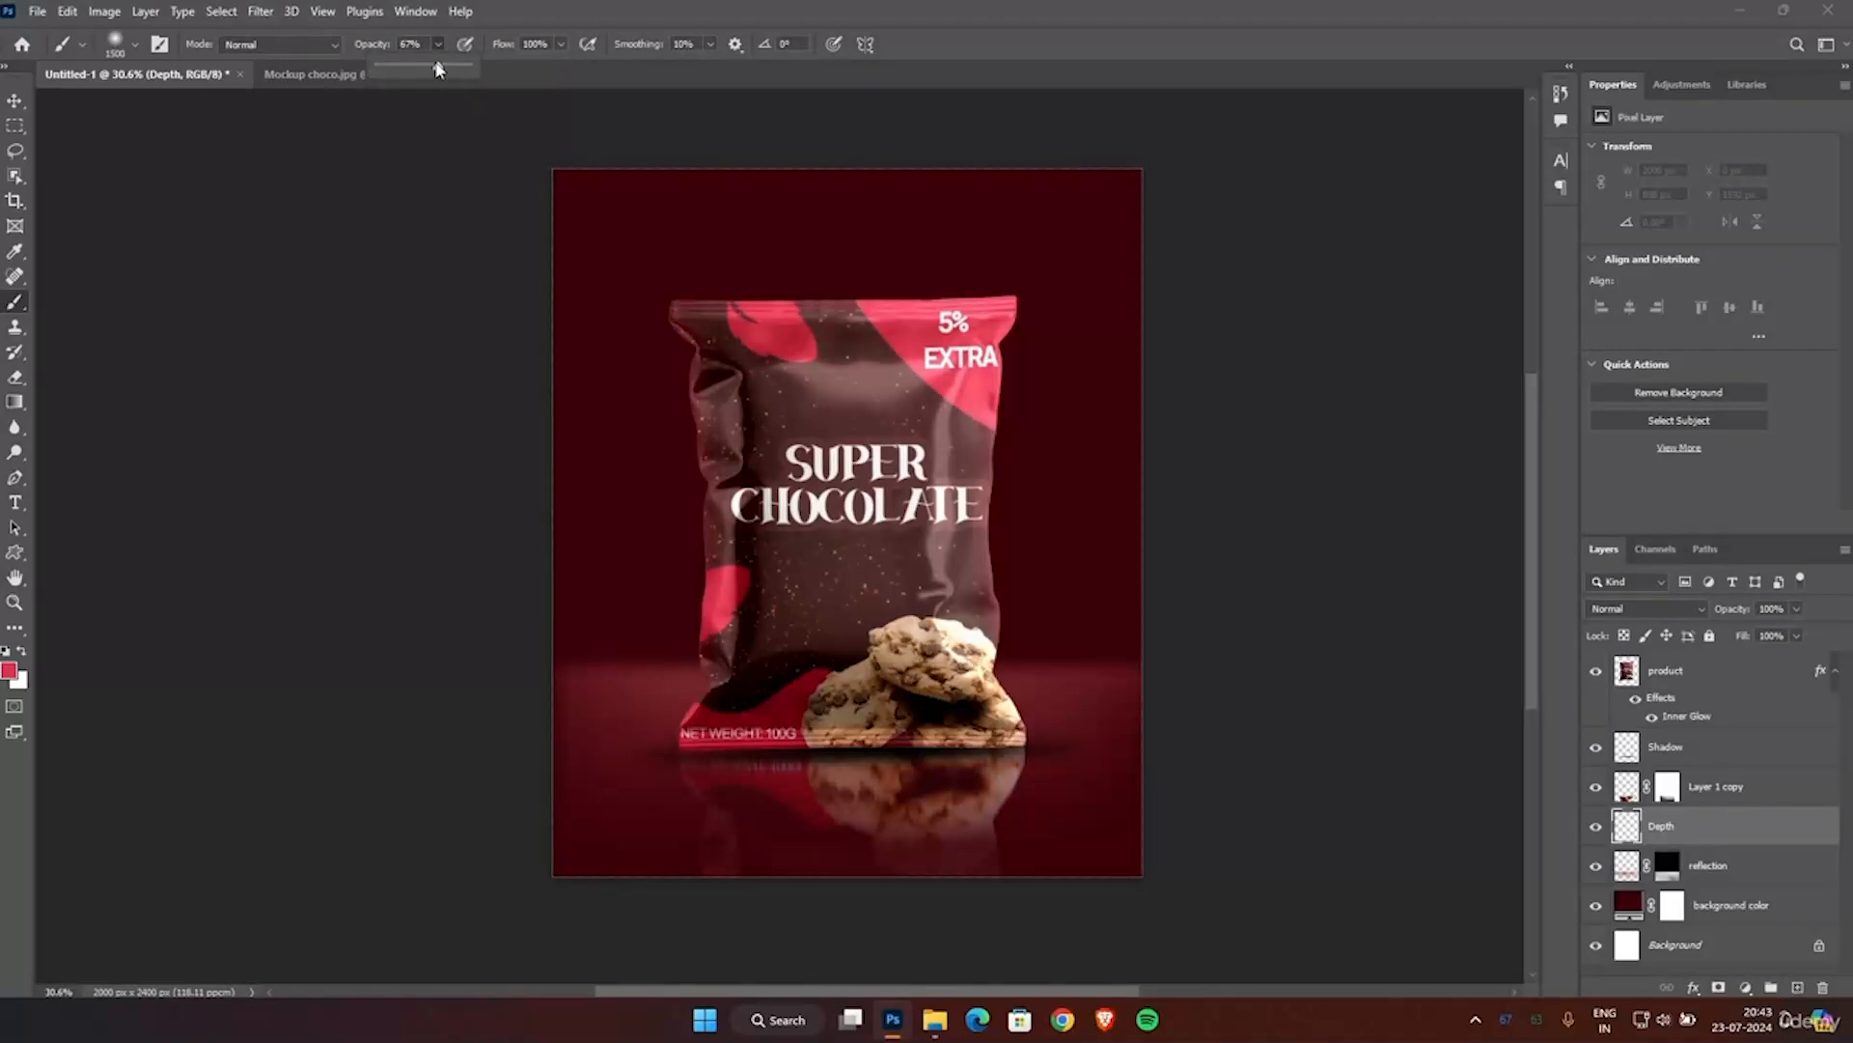
left_click(563, 45)
mouse_move(566, 65)
left_mouse_down()
mouse_move(543, 67)
mouse_move(515, 126)
left_mouse_up()
Paint a soft red glow behind the pouch's centre on the Depth layer, enlarging the brush to 1700 px.
left_click(834, 485)
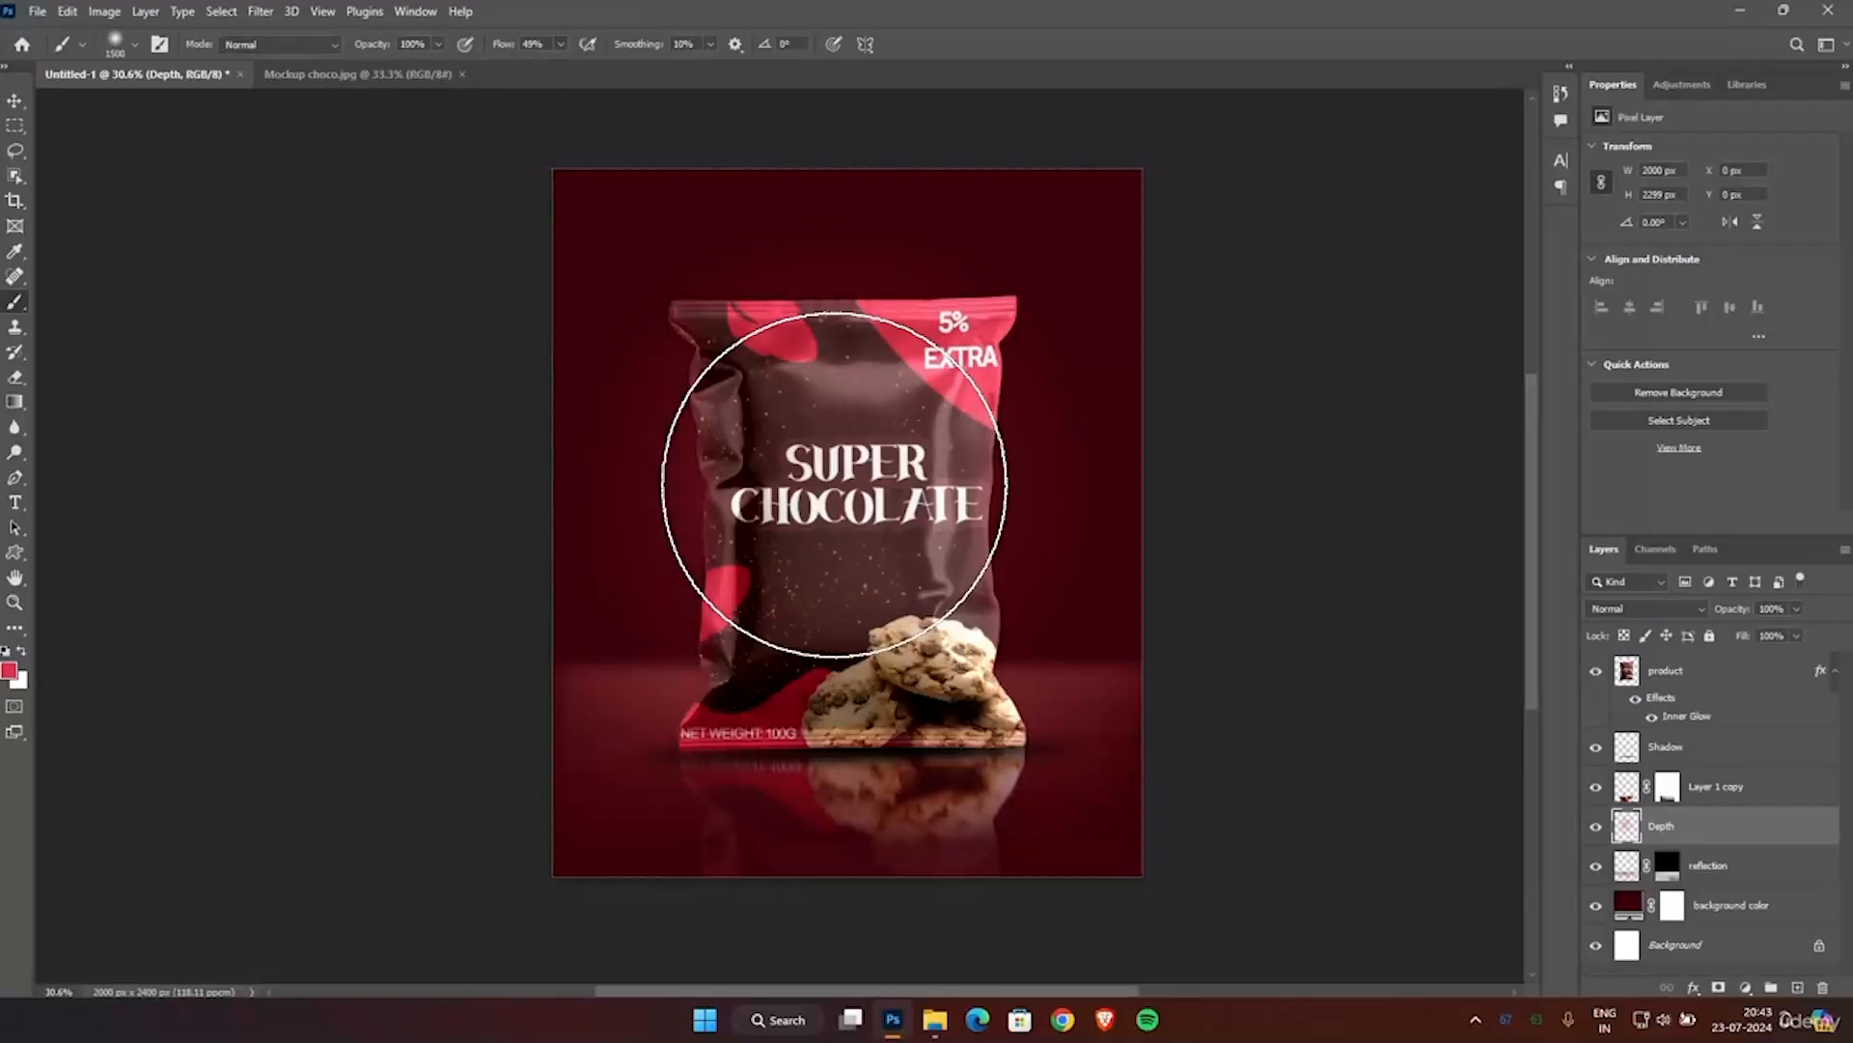
key("bracketright")
key("bracketright")
left_click(835, 484)
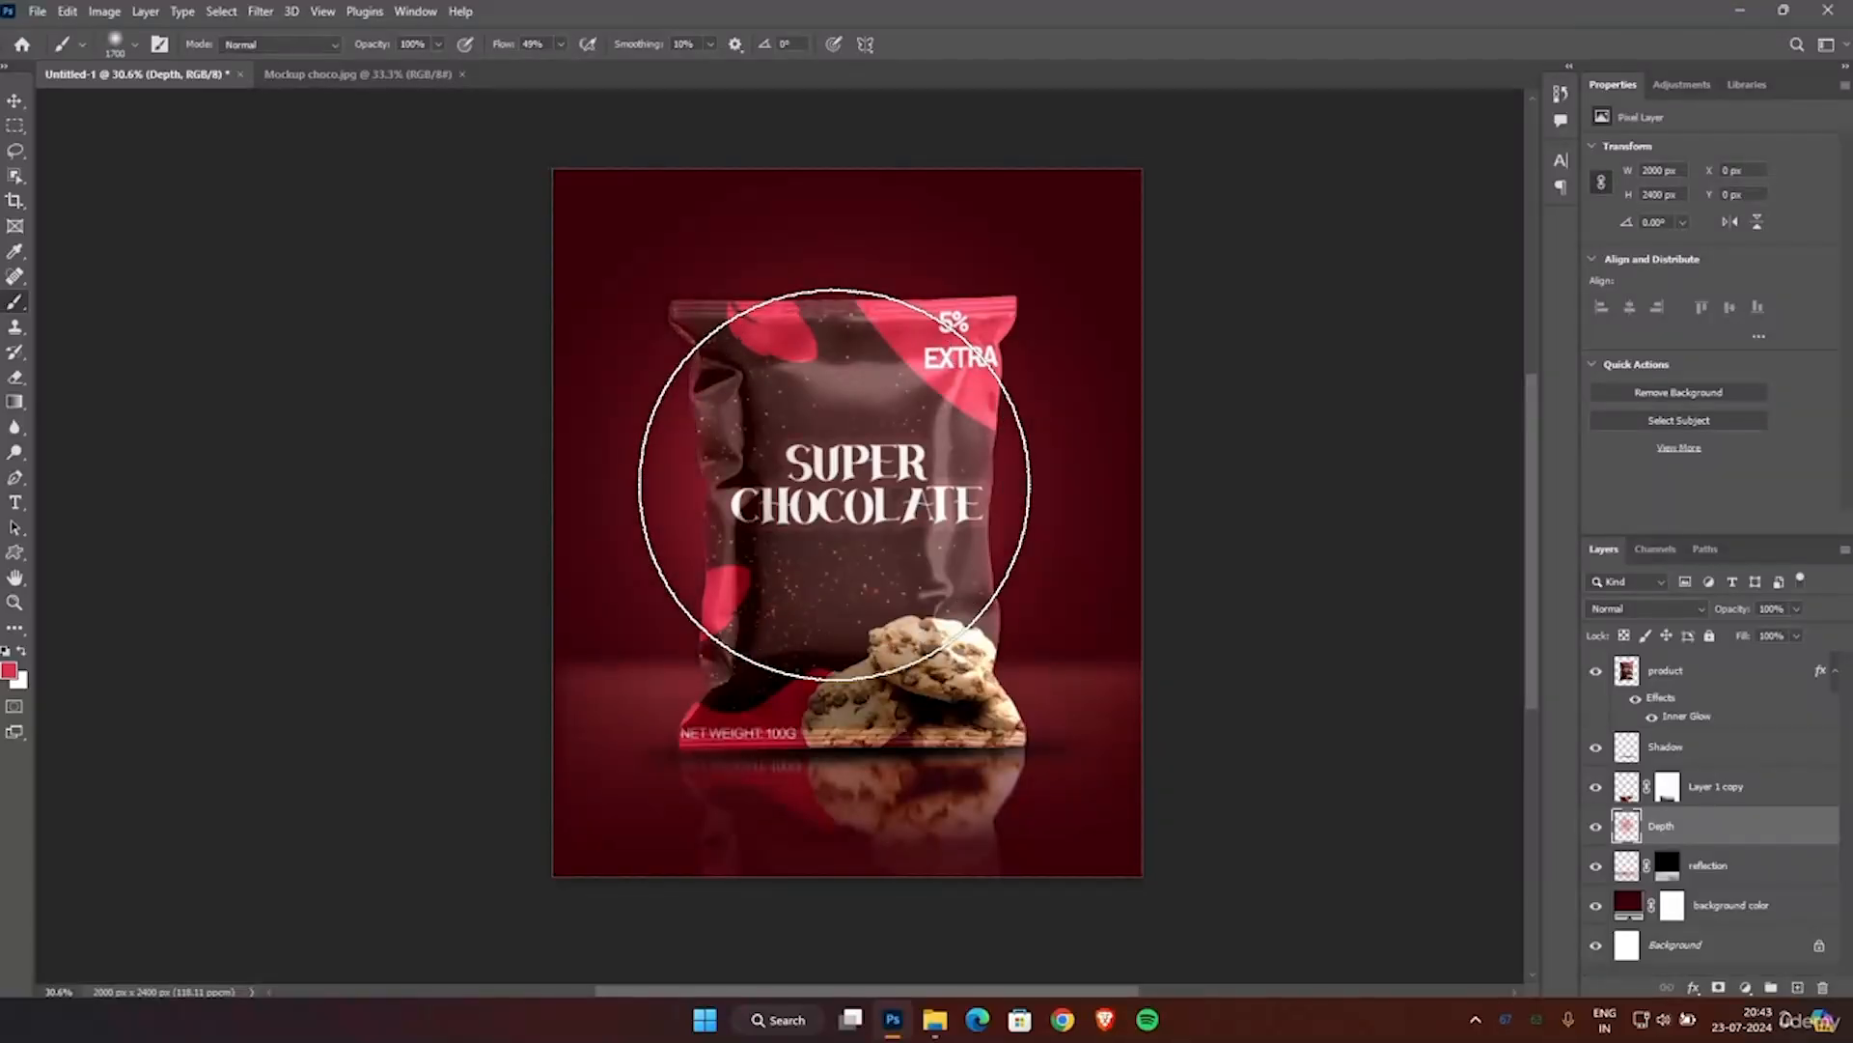
left_click(835, 518)
left_click(830, 435)
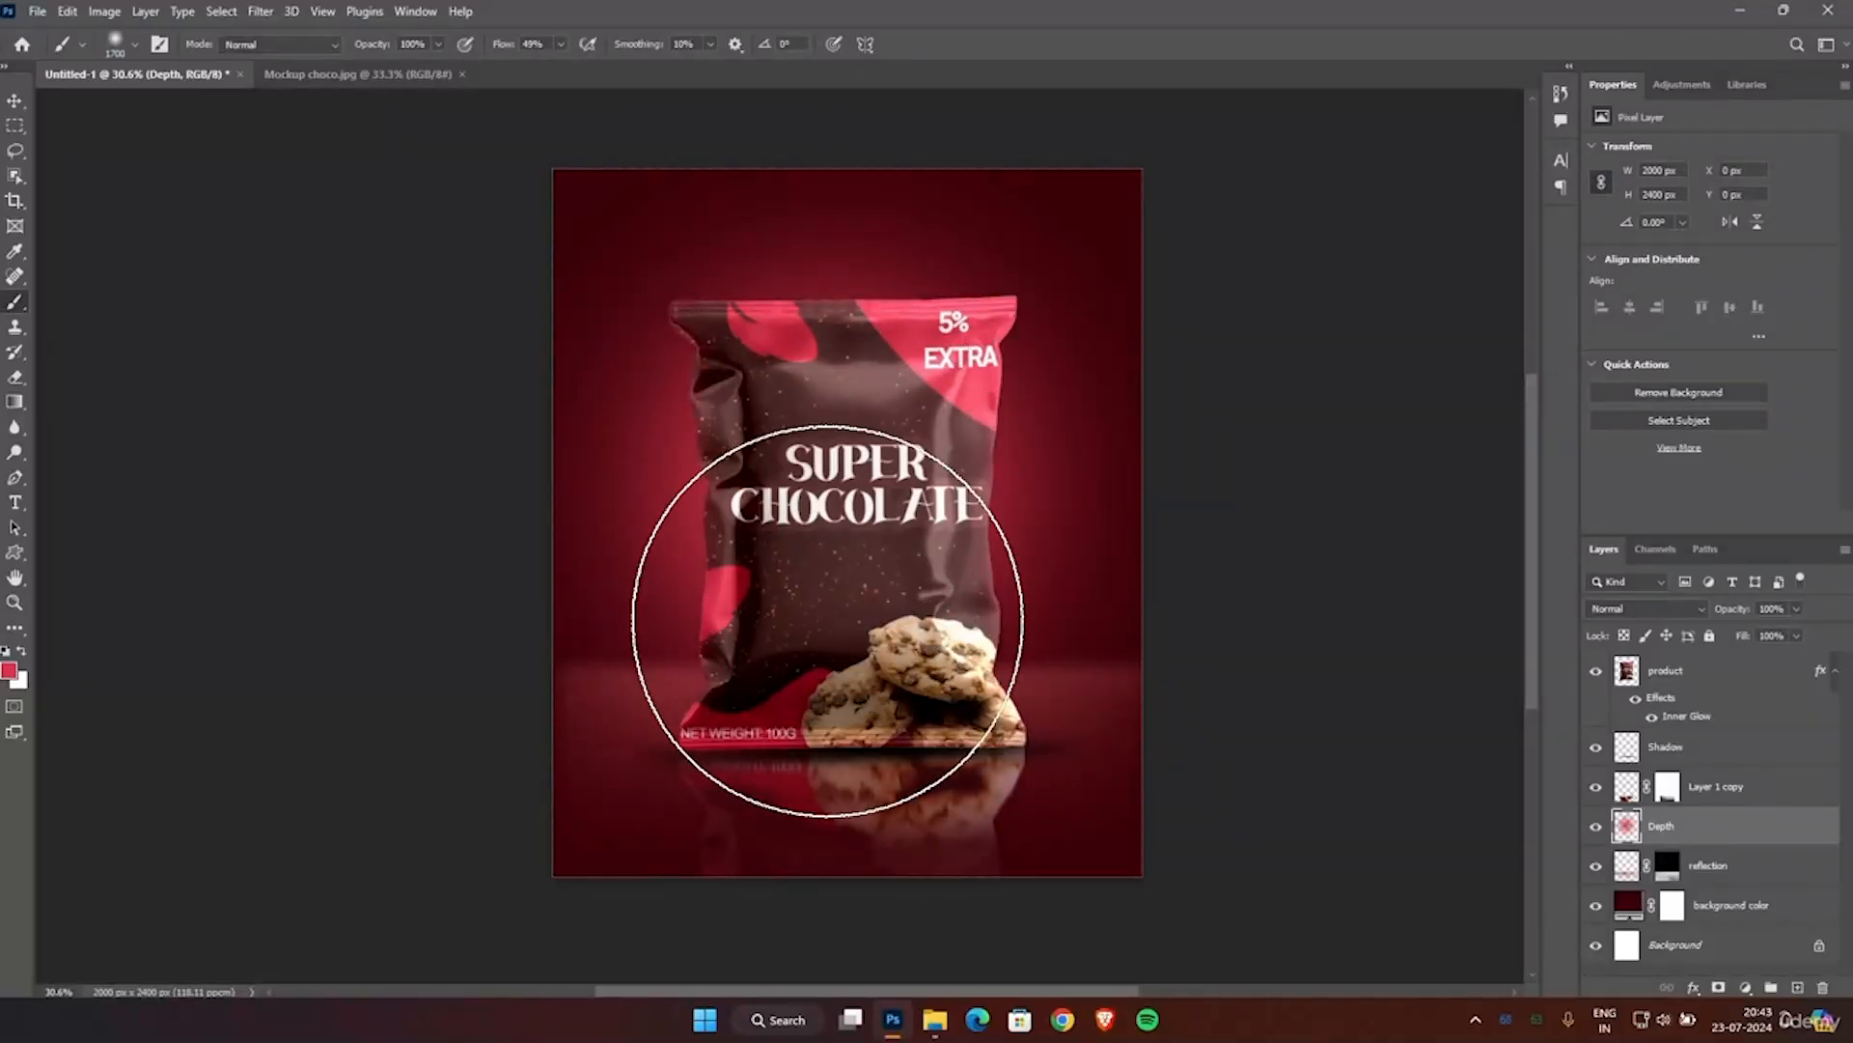
left_click(811, 387)
left_click(877, 432)
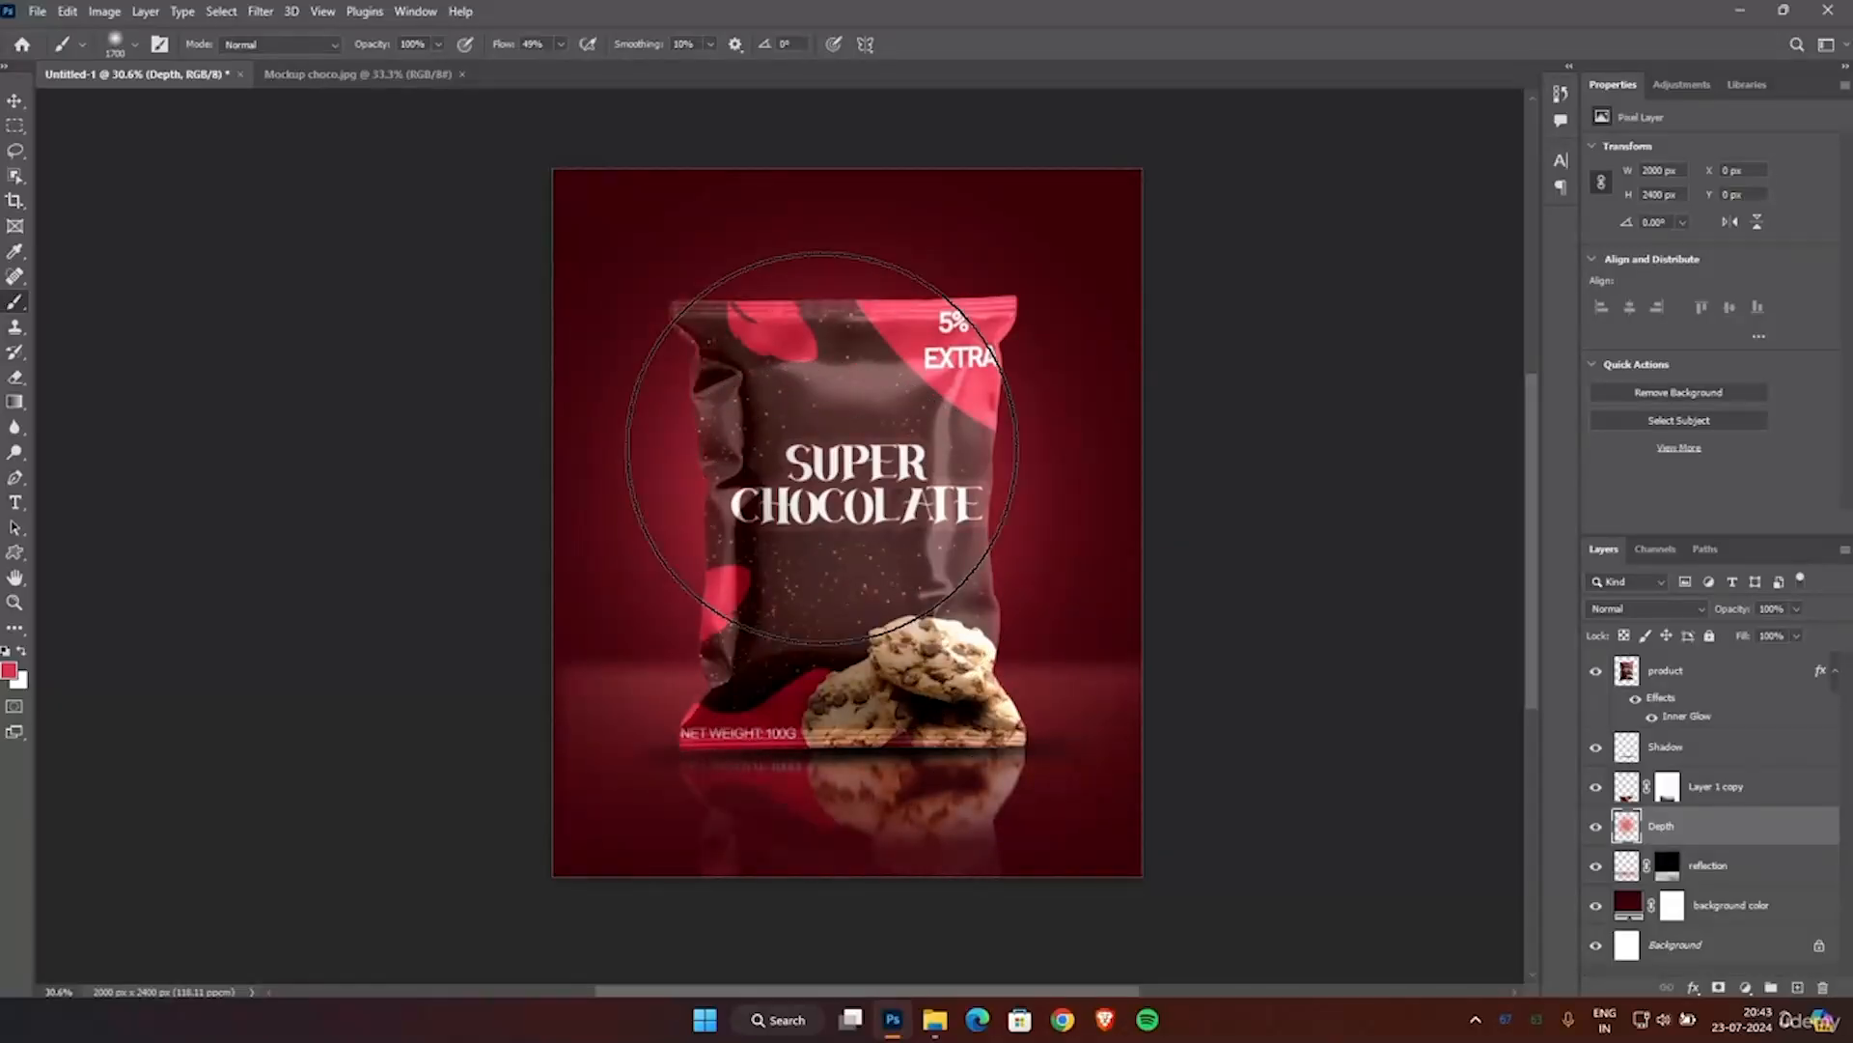
Strengthen the glow behind the pouch with a 1900 px brush, and reduce the brush size to 700 px.
key("bracketright")
key("bracketright")
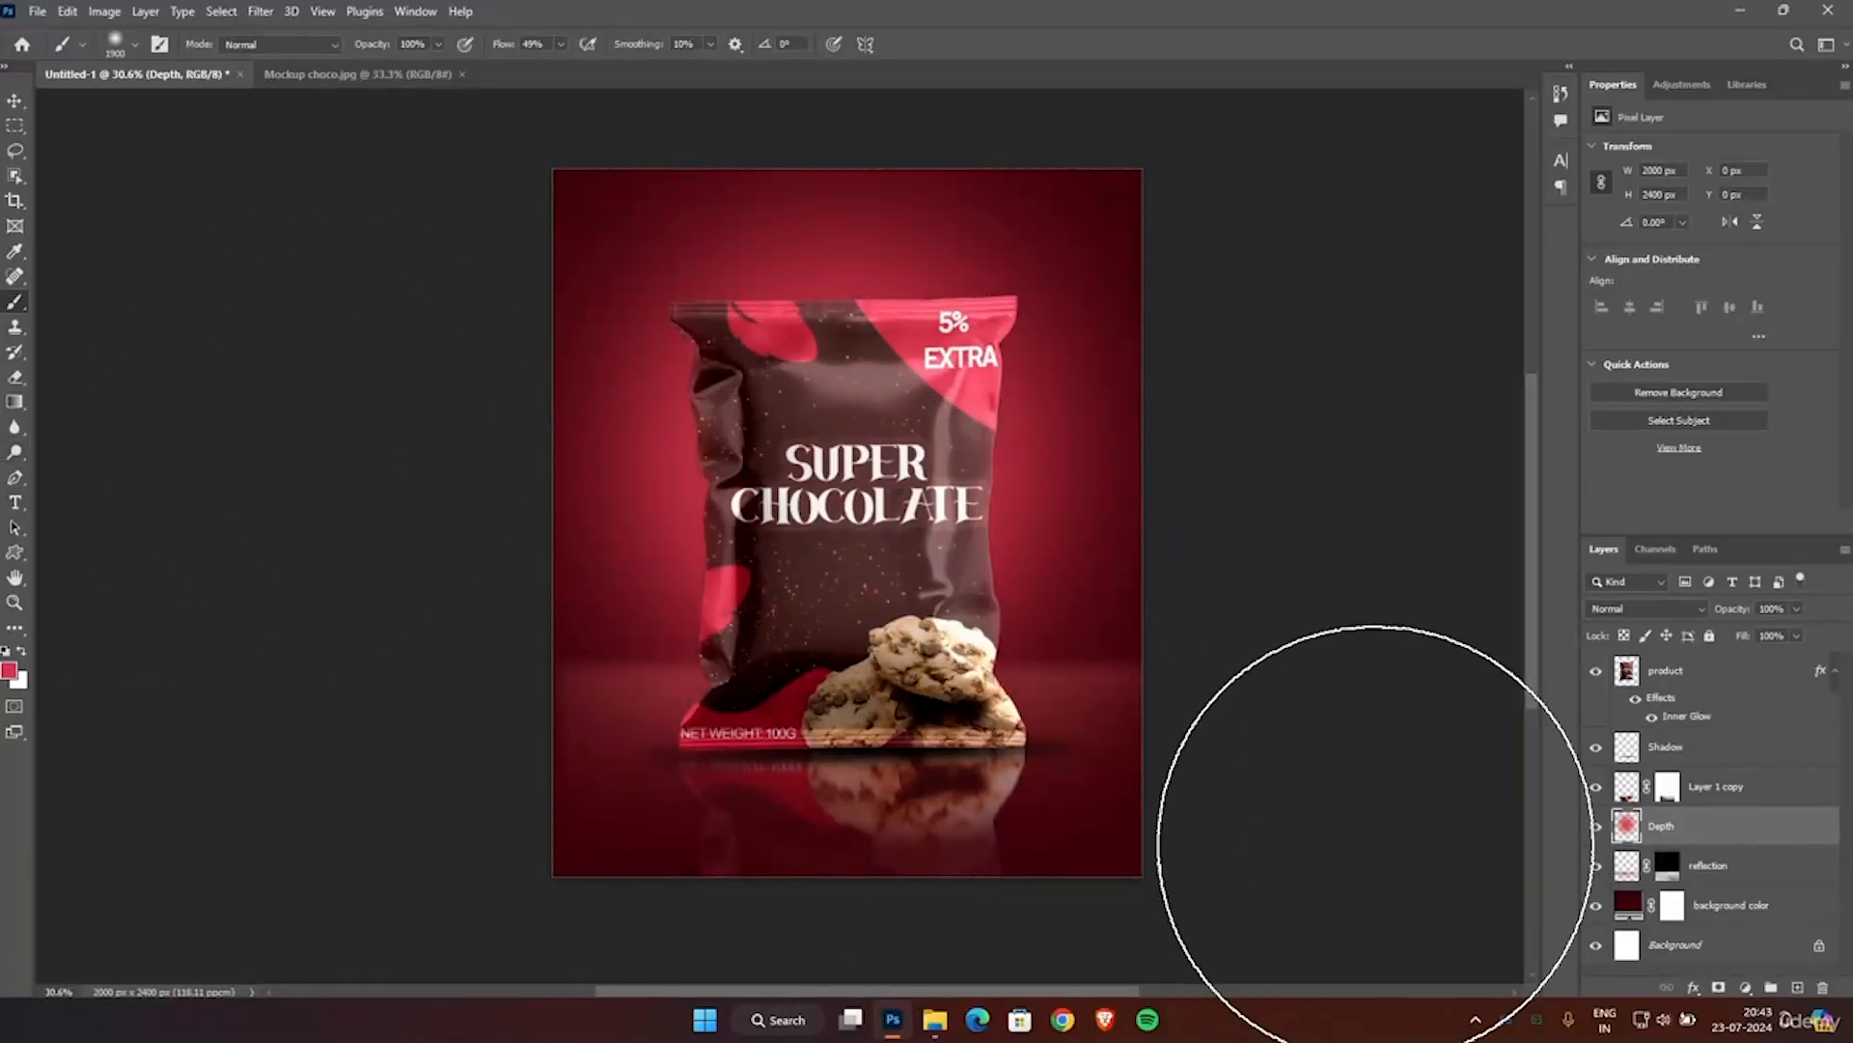
key("bracketleft")
key("bracketleft")
key("bracketleft")
key("bracketleft")
key("bracketleft")
key("bracketleft")
key("bracketleft")
key("bracketleft")
key("bracketleft")
key("bracketleft")
key("bracketleft")
key("bracketleft")
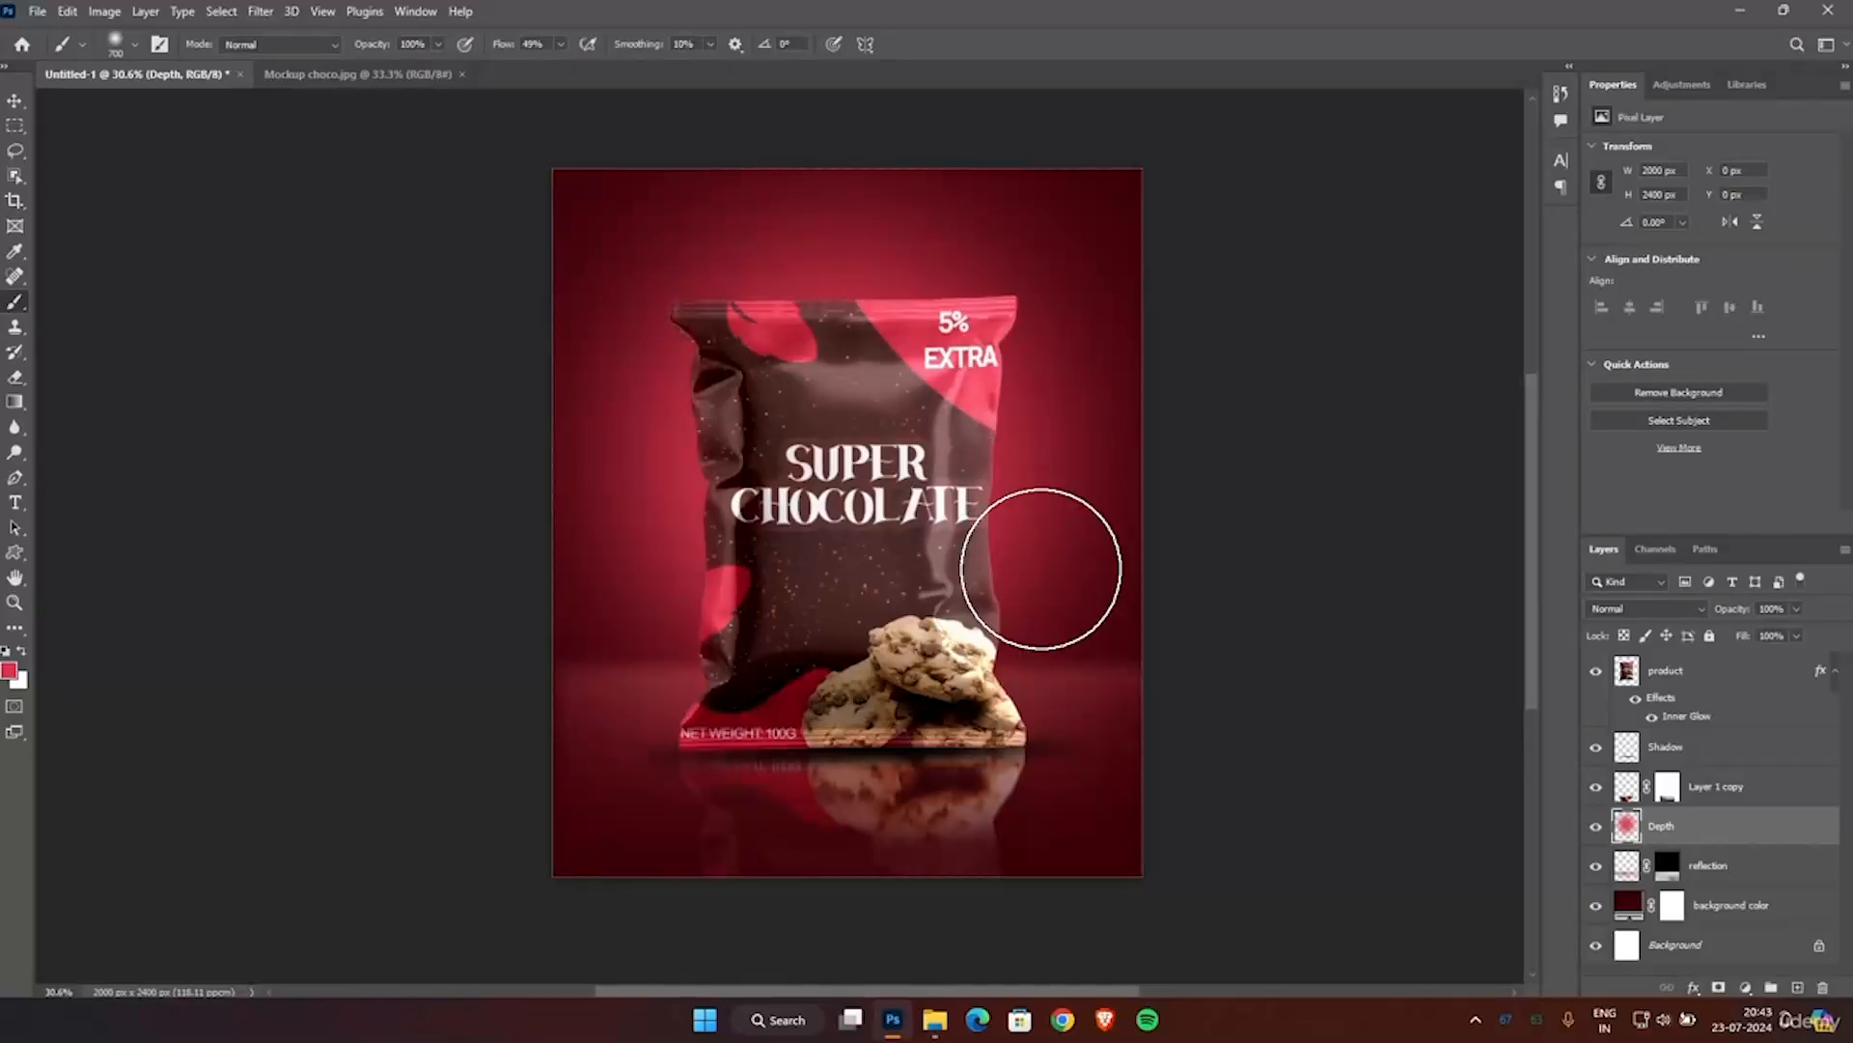
scroll(1258, 526, "down", 1)
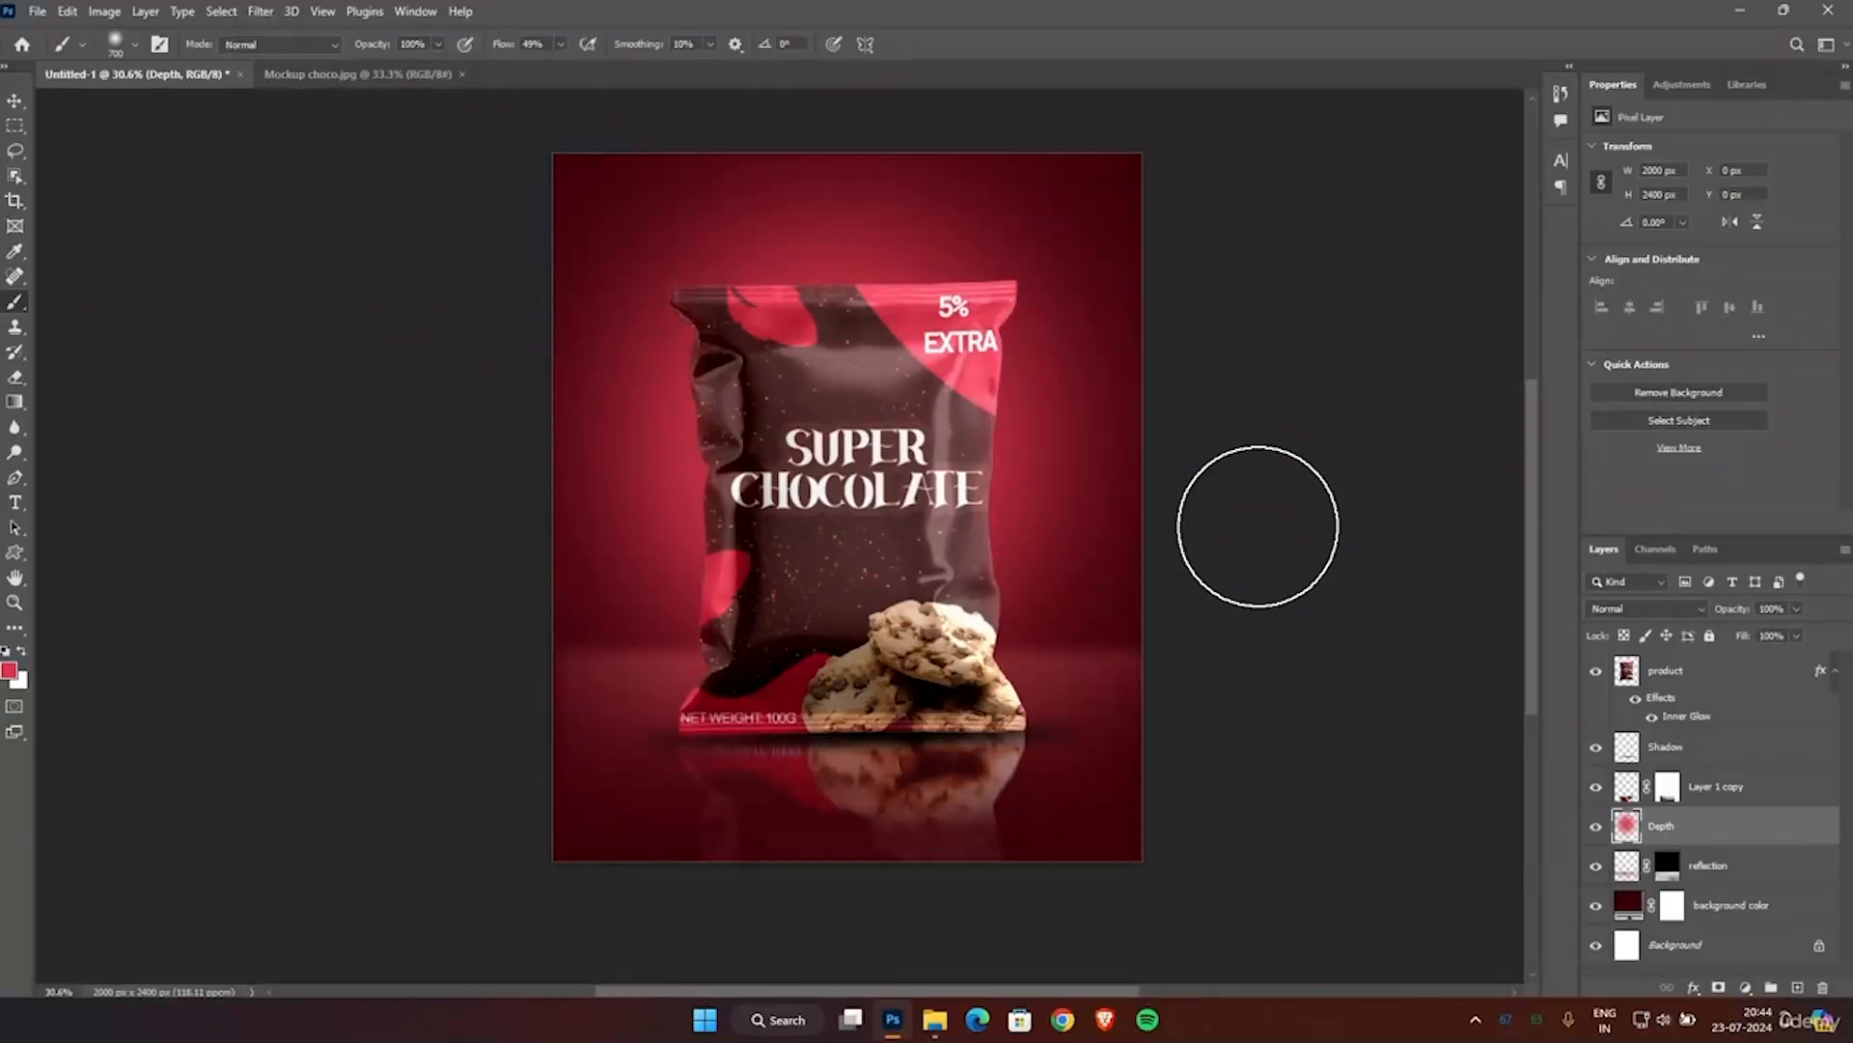
Set up the Eraser for the Depth glow with 16% flow and a much larger tip.
left_click(17, 377)
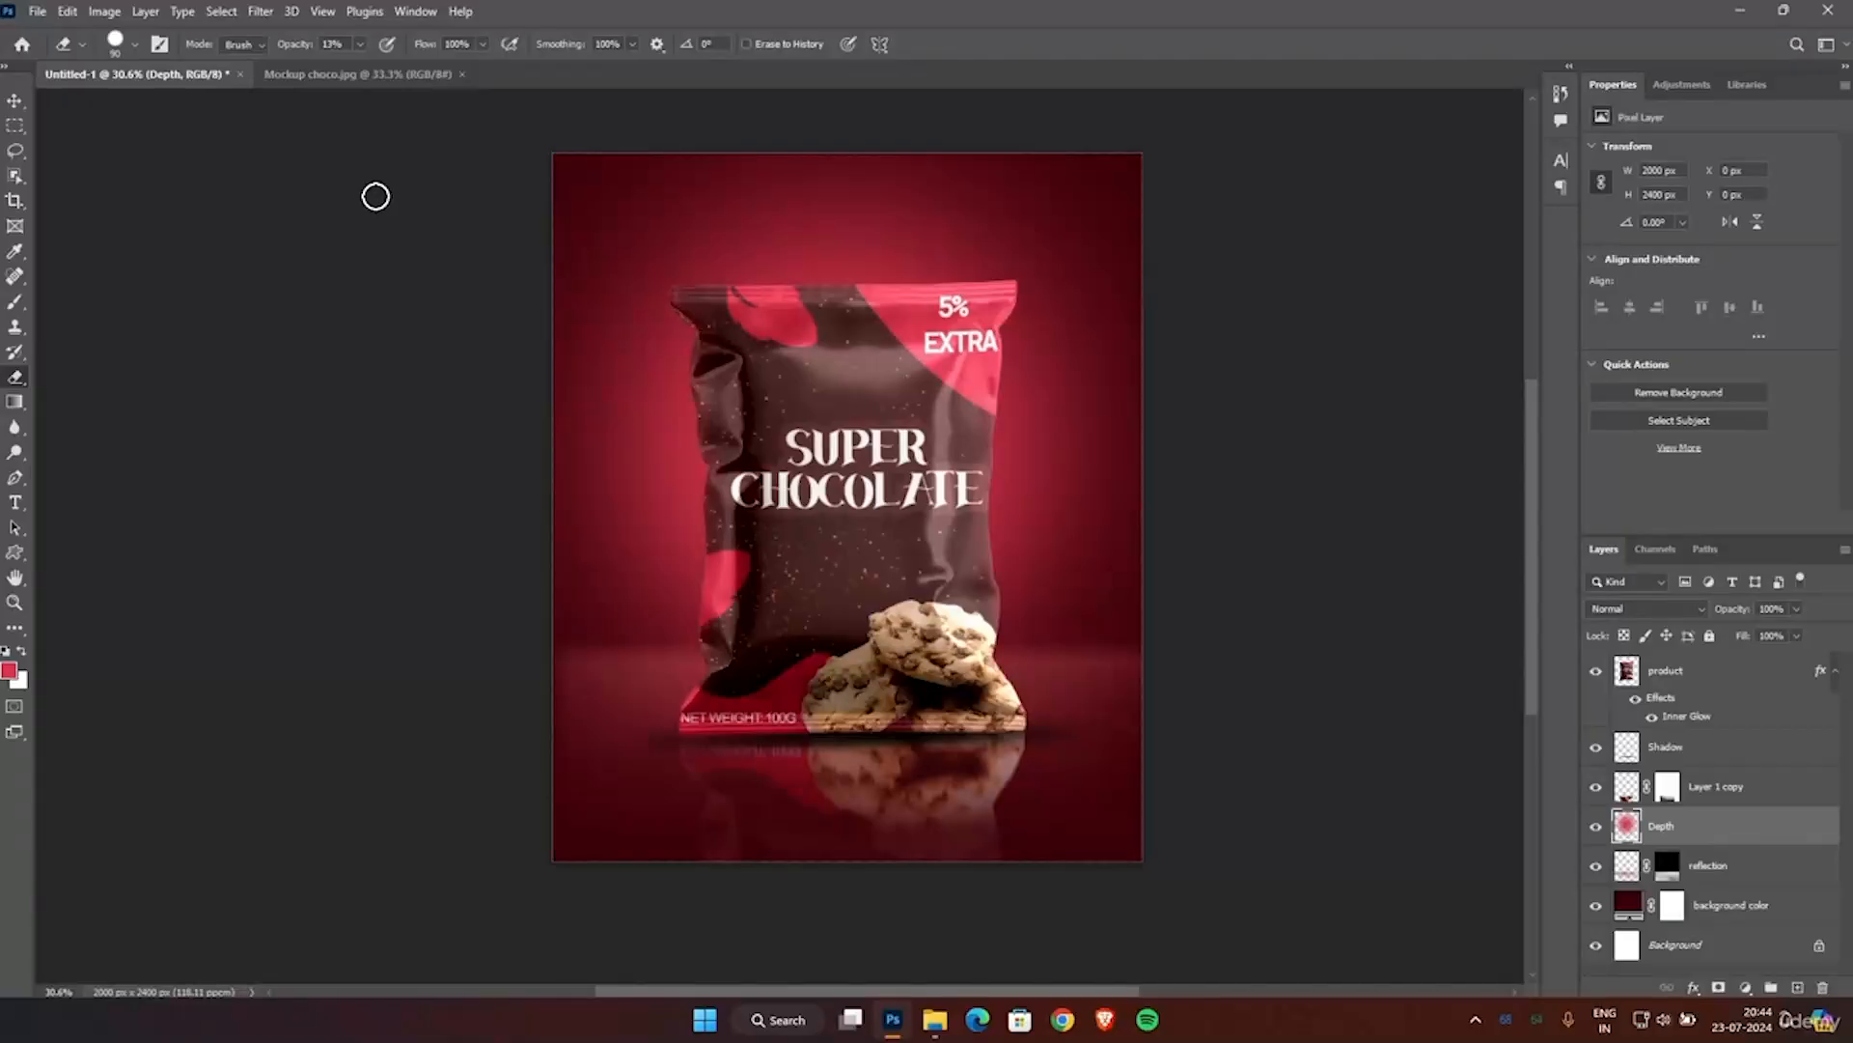
left_click(483, 44)
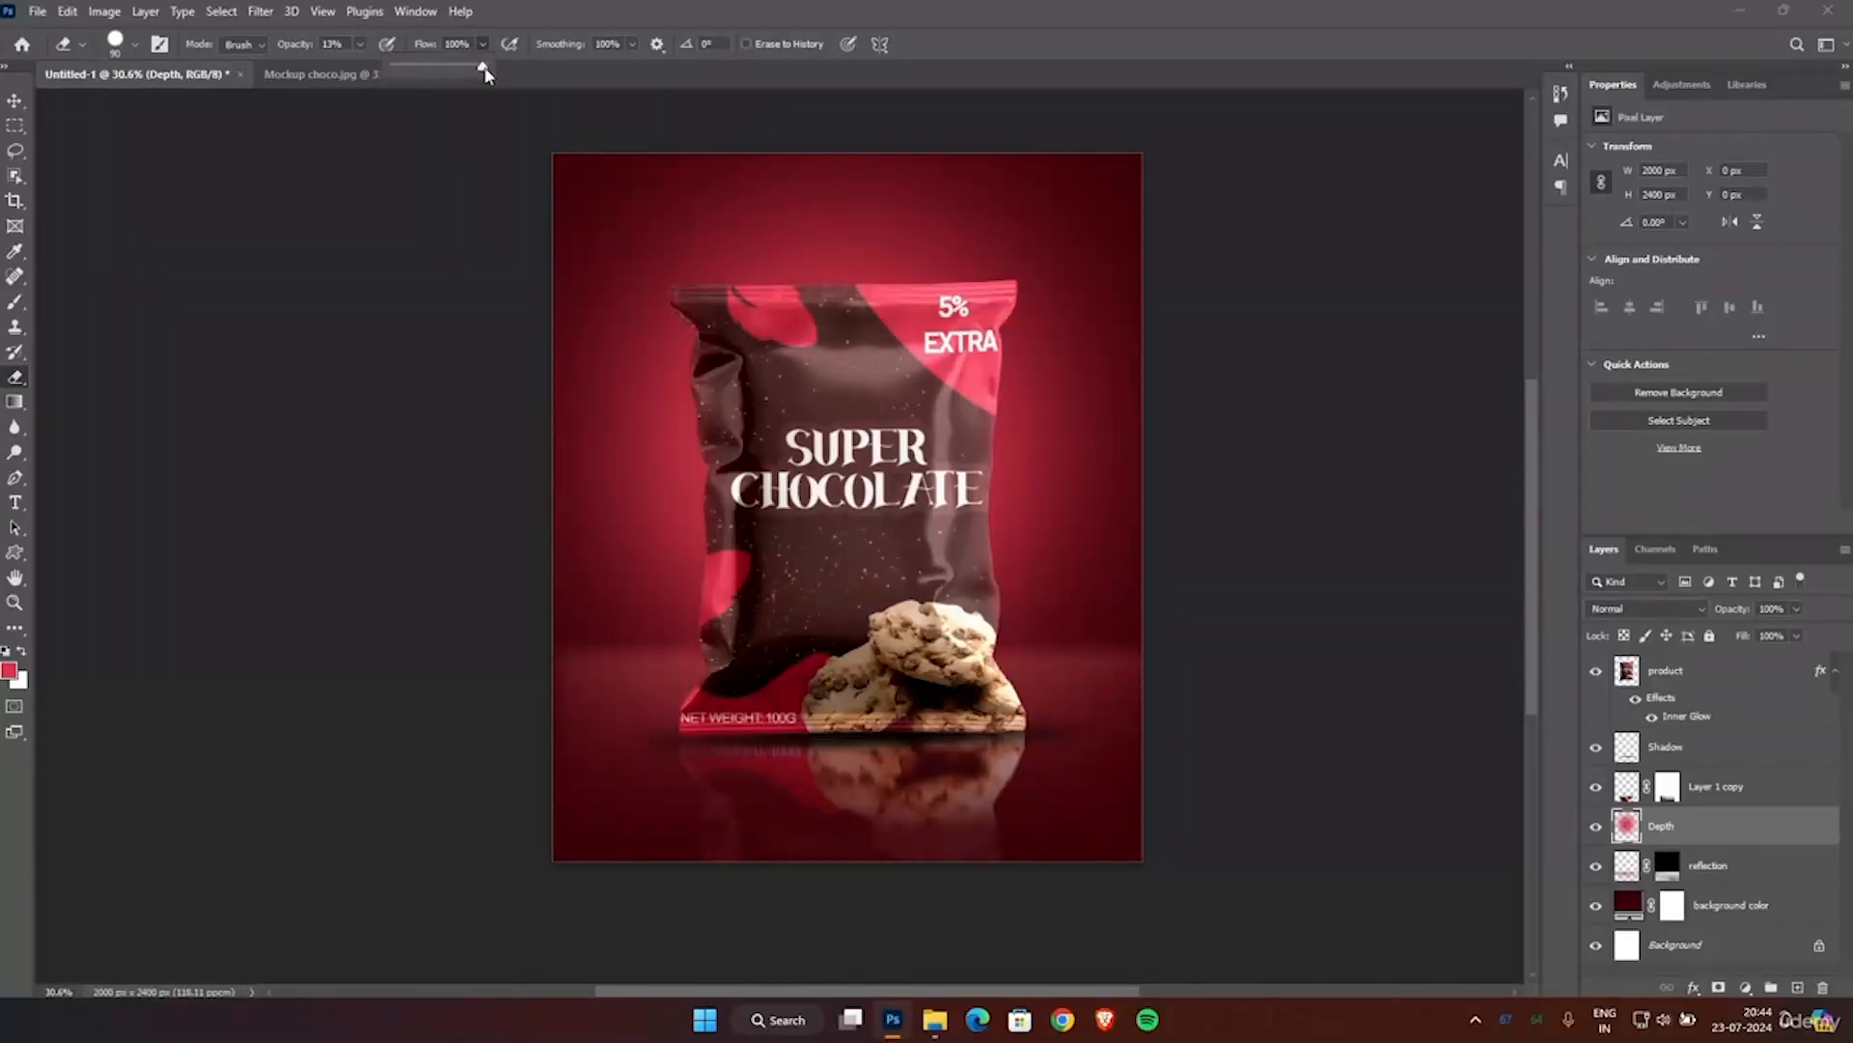
left_click_drag(398, 123, 409, 135)
key("bracketright")
key("bracketright")
key("bracketright")
key("bracketright")
key("bracketright")
key("bracketright")
key("bracketright")
key("bracketright")
key("bracketright")
key("bracketright")
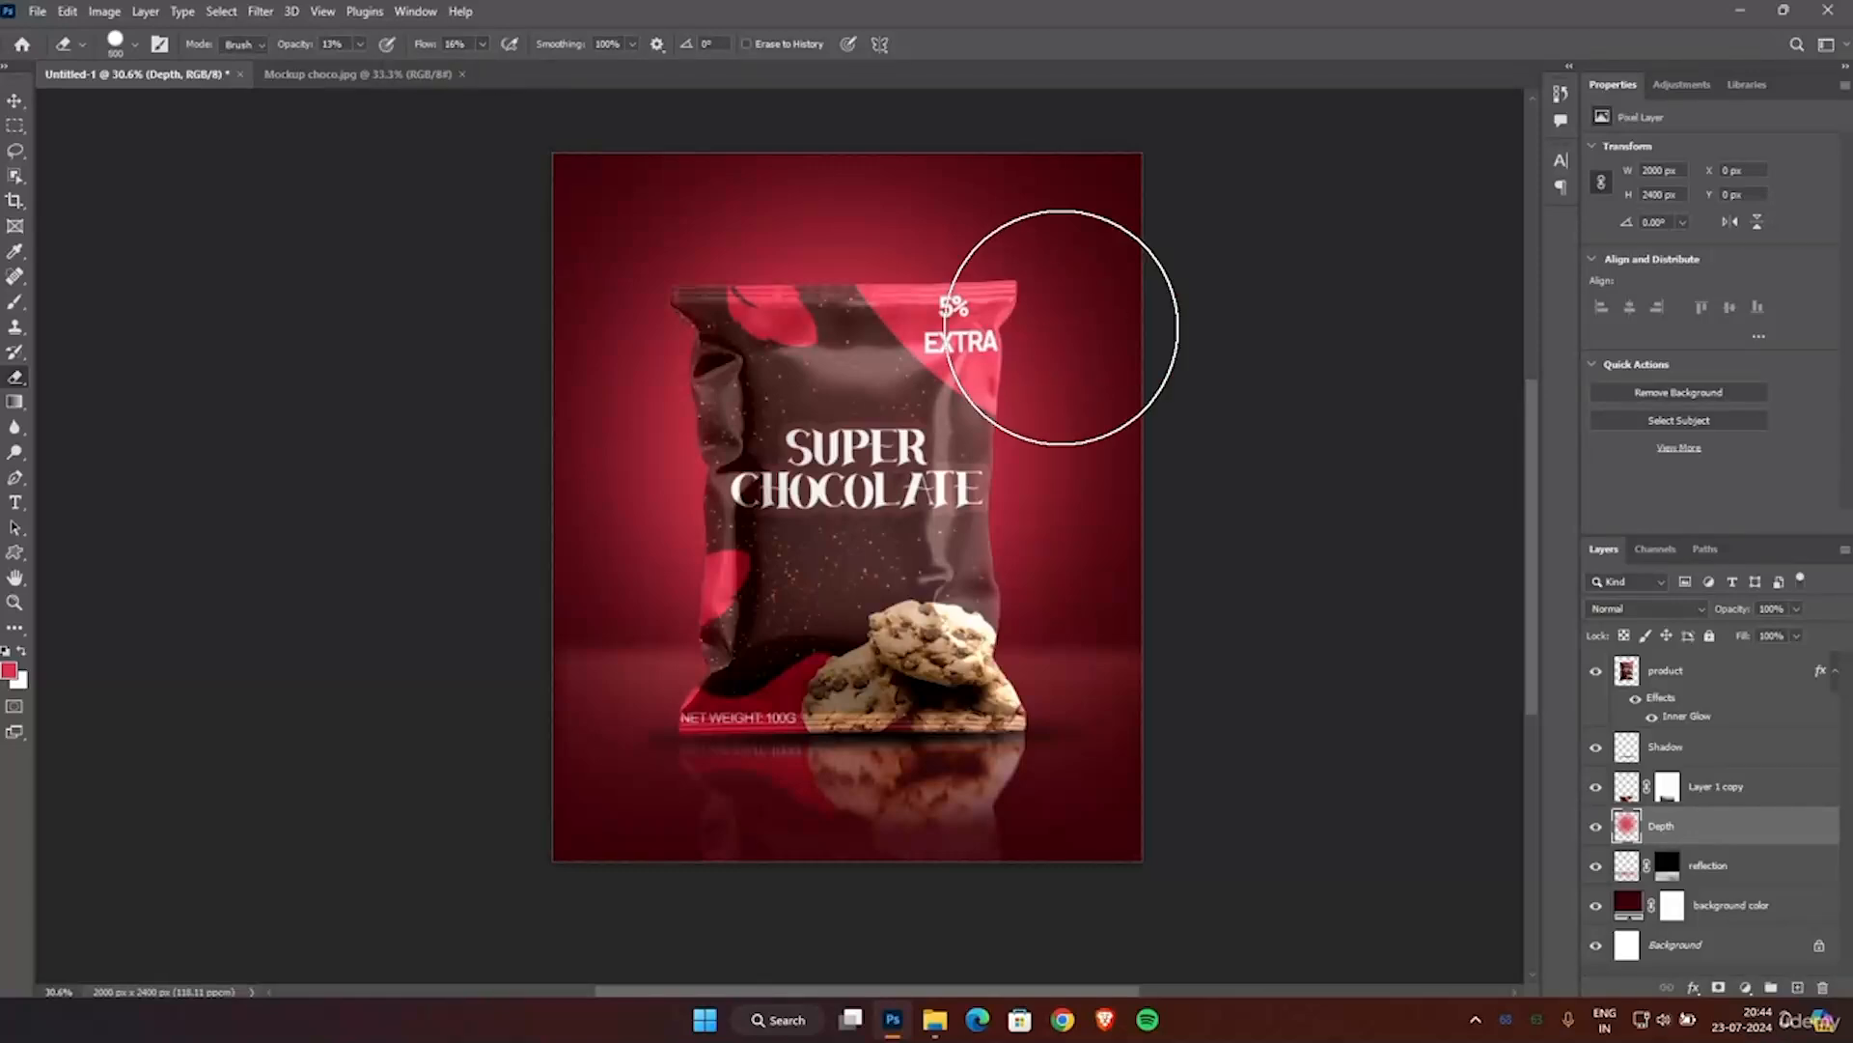
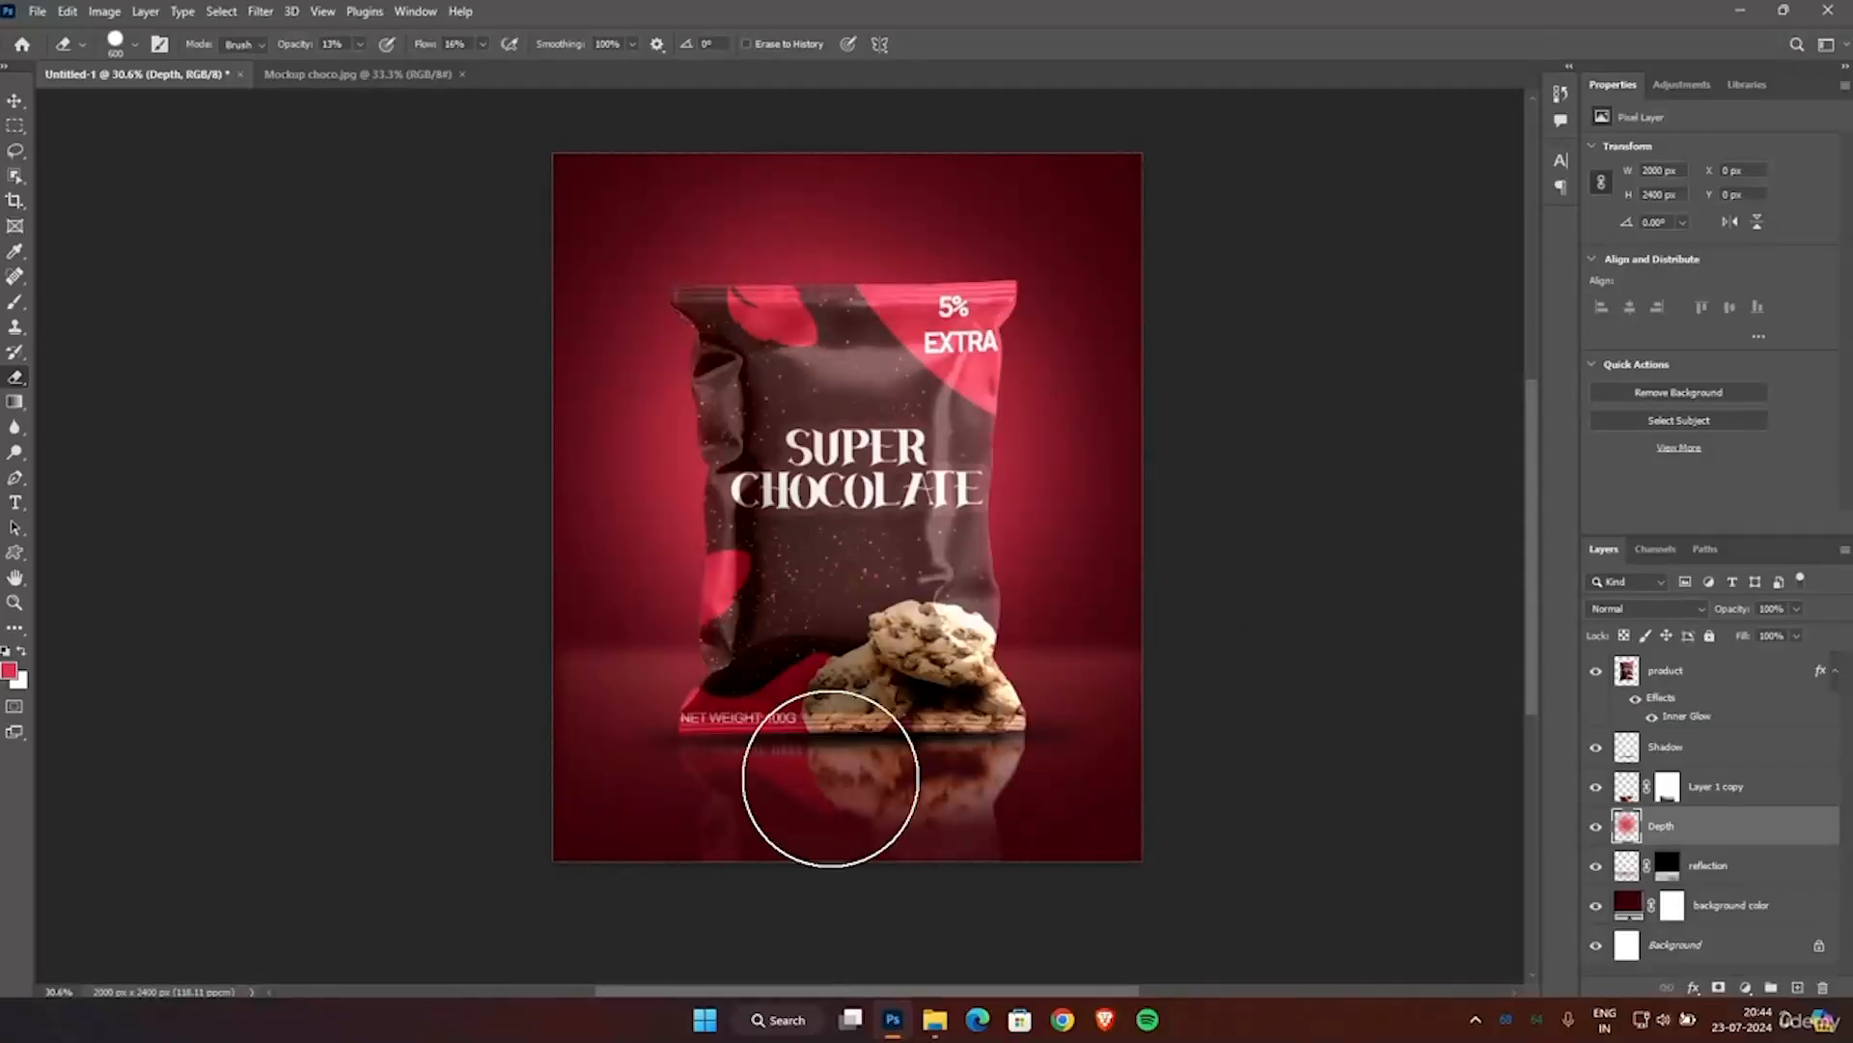
Open the two-cookie image file (4) from the Downloads folder as a separate document in Photoshop.
scroll(1157, 301, "up", 1)
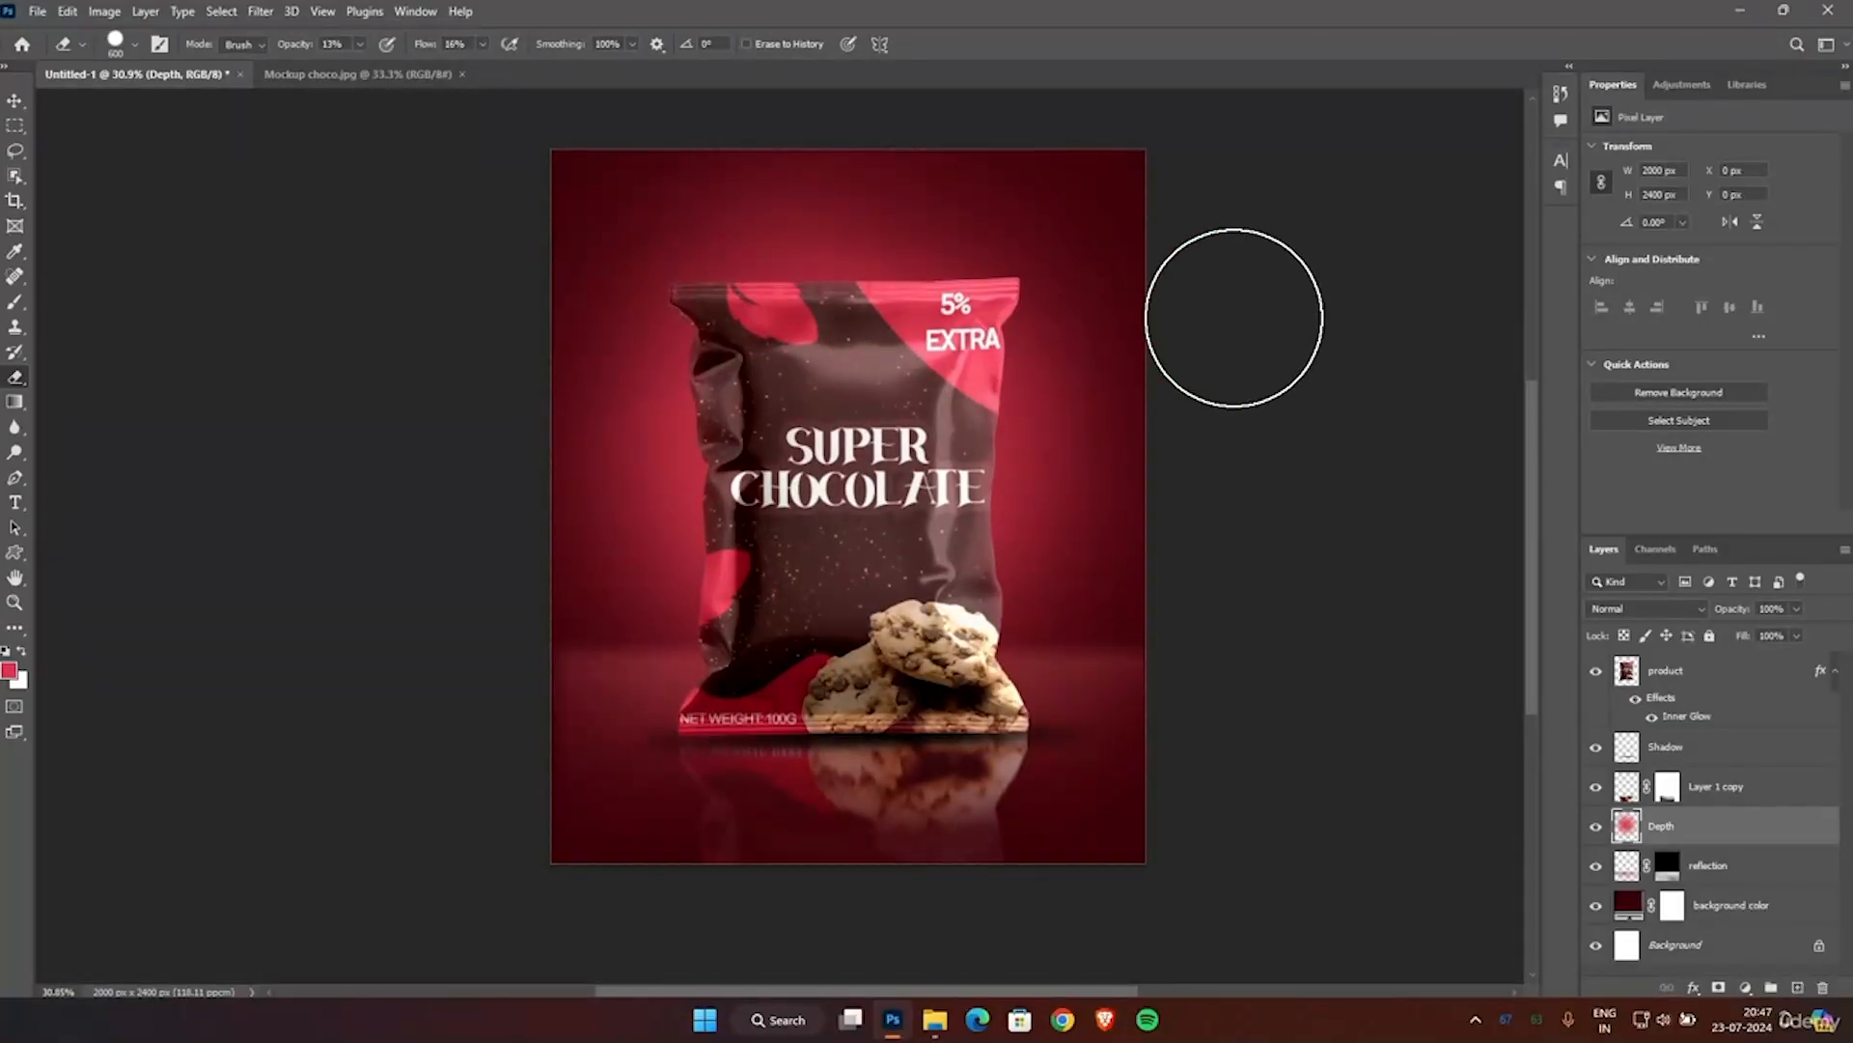
scroll(1234, 318, "up", 1)
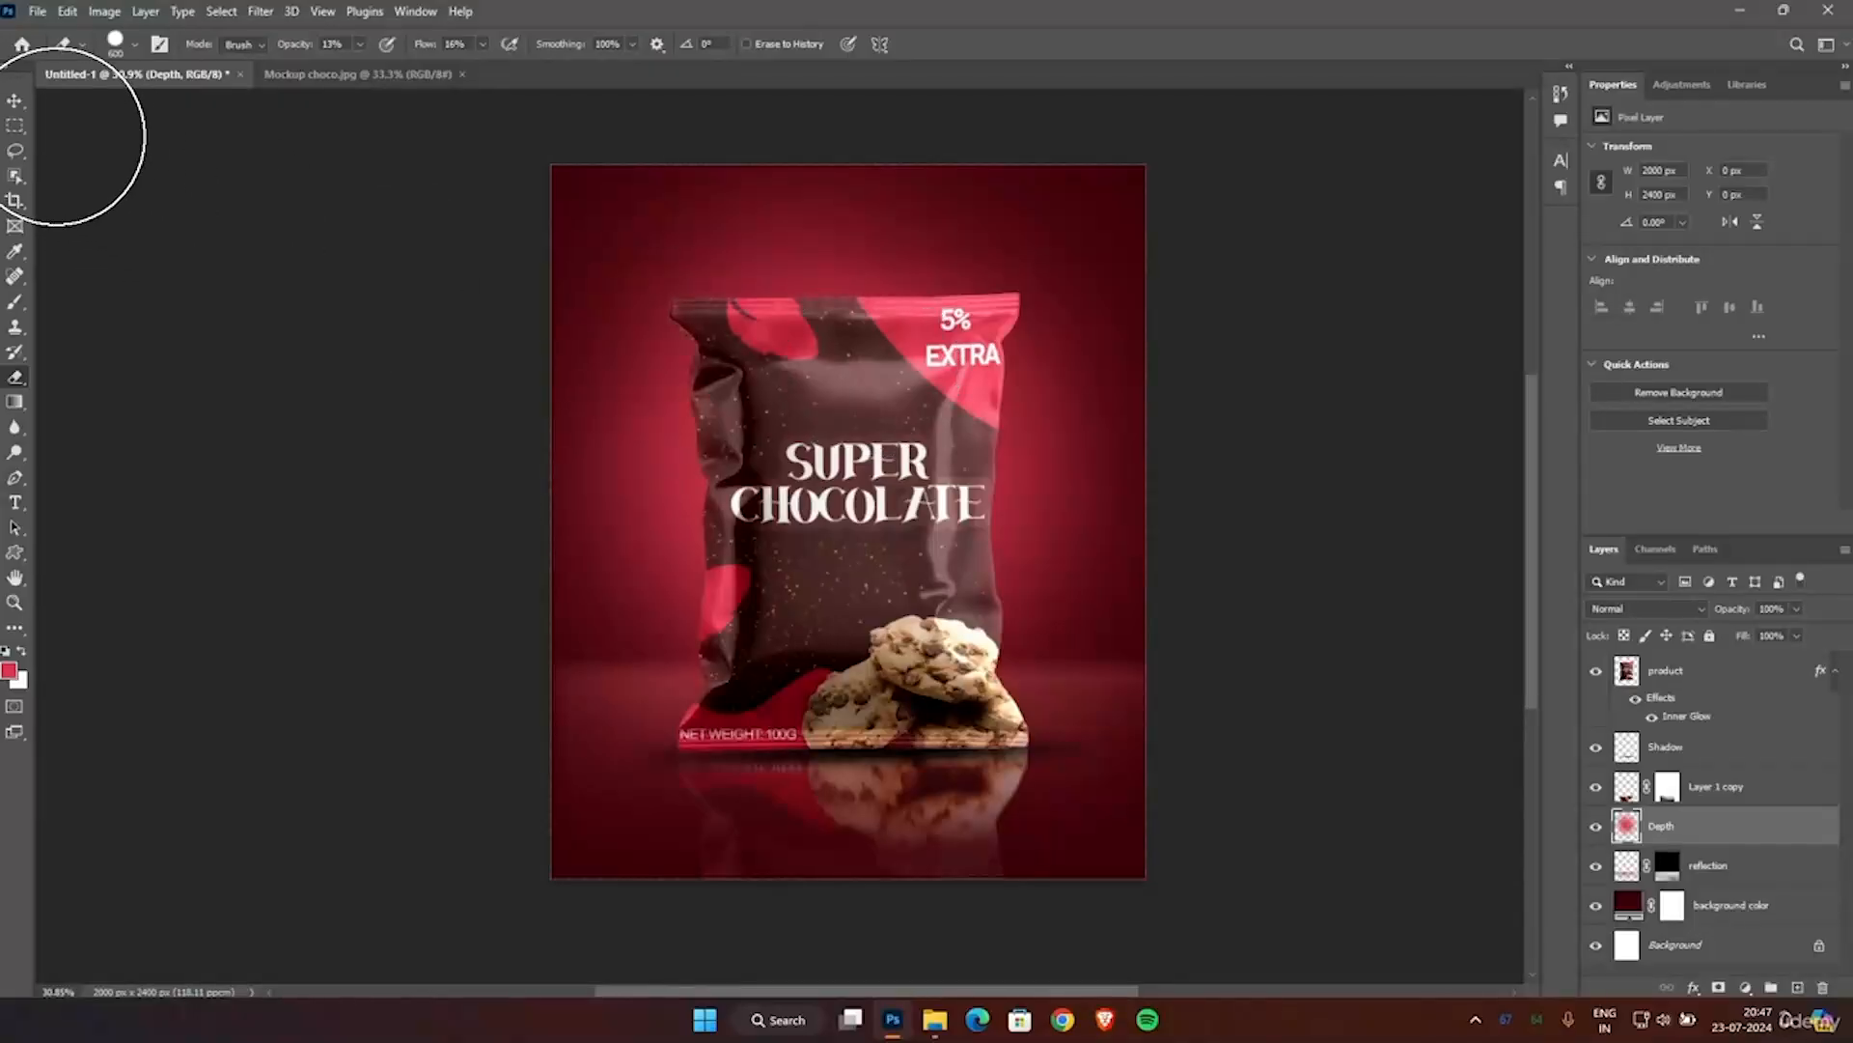
left_click(16, 102)
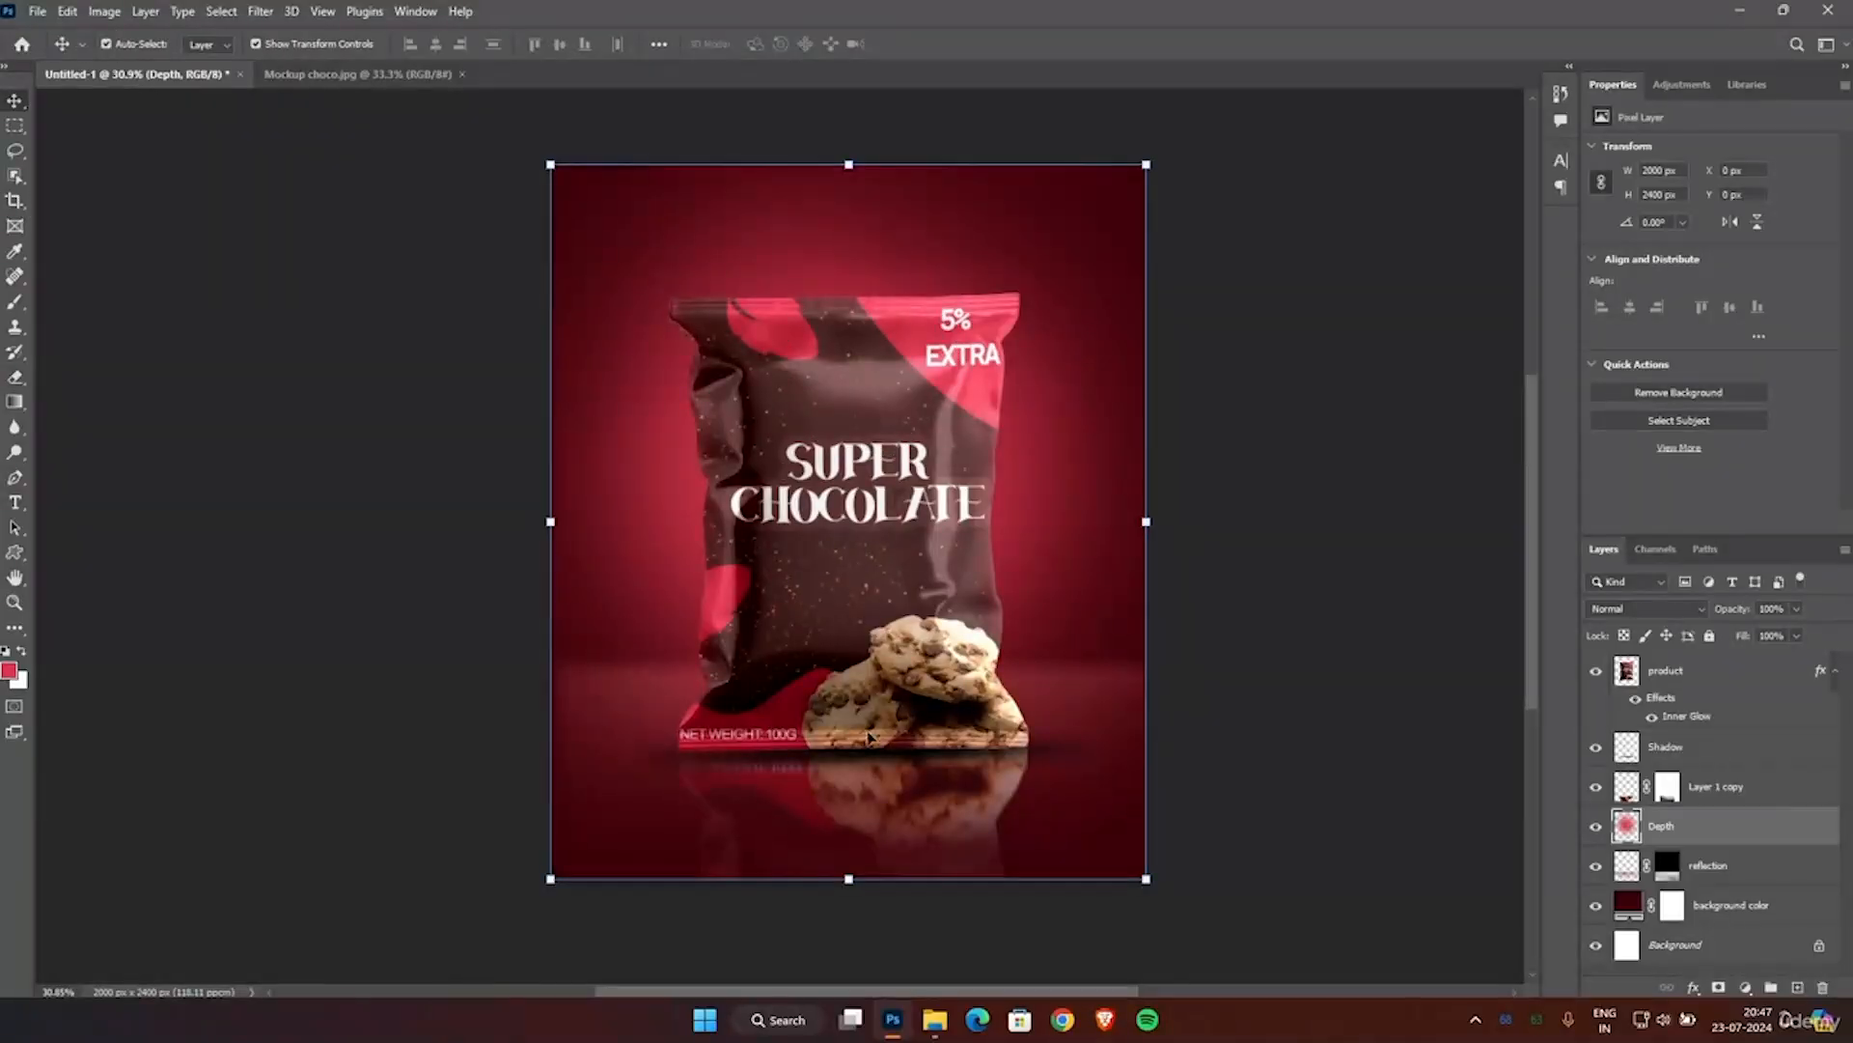
left_click(934, 1019)
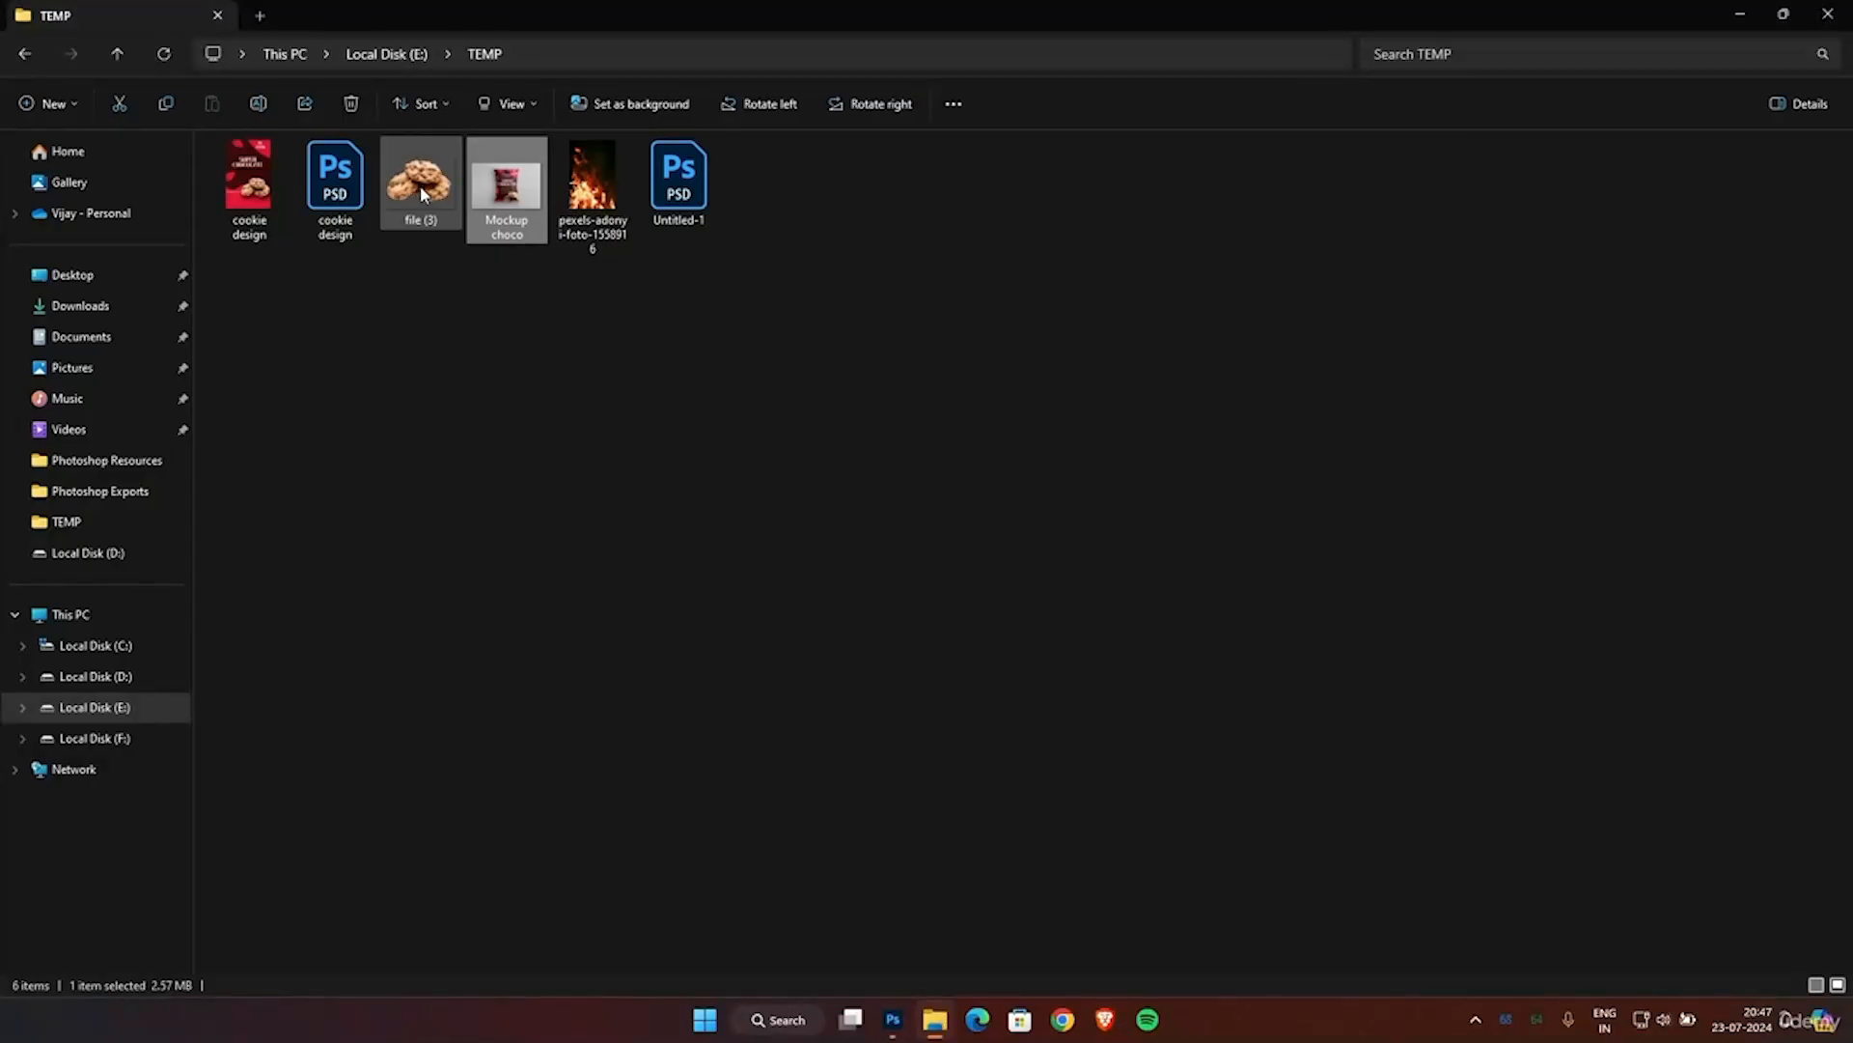
left_click(120, 297)
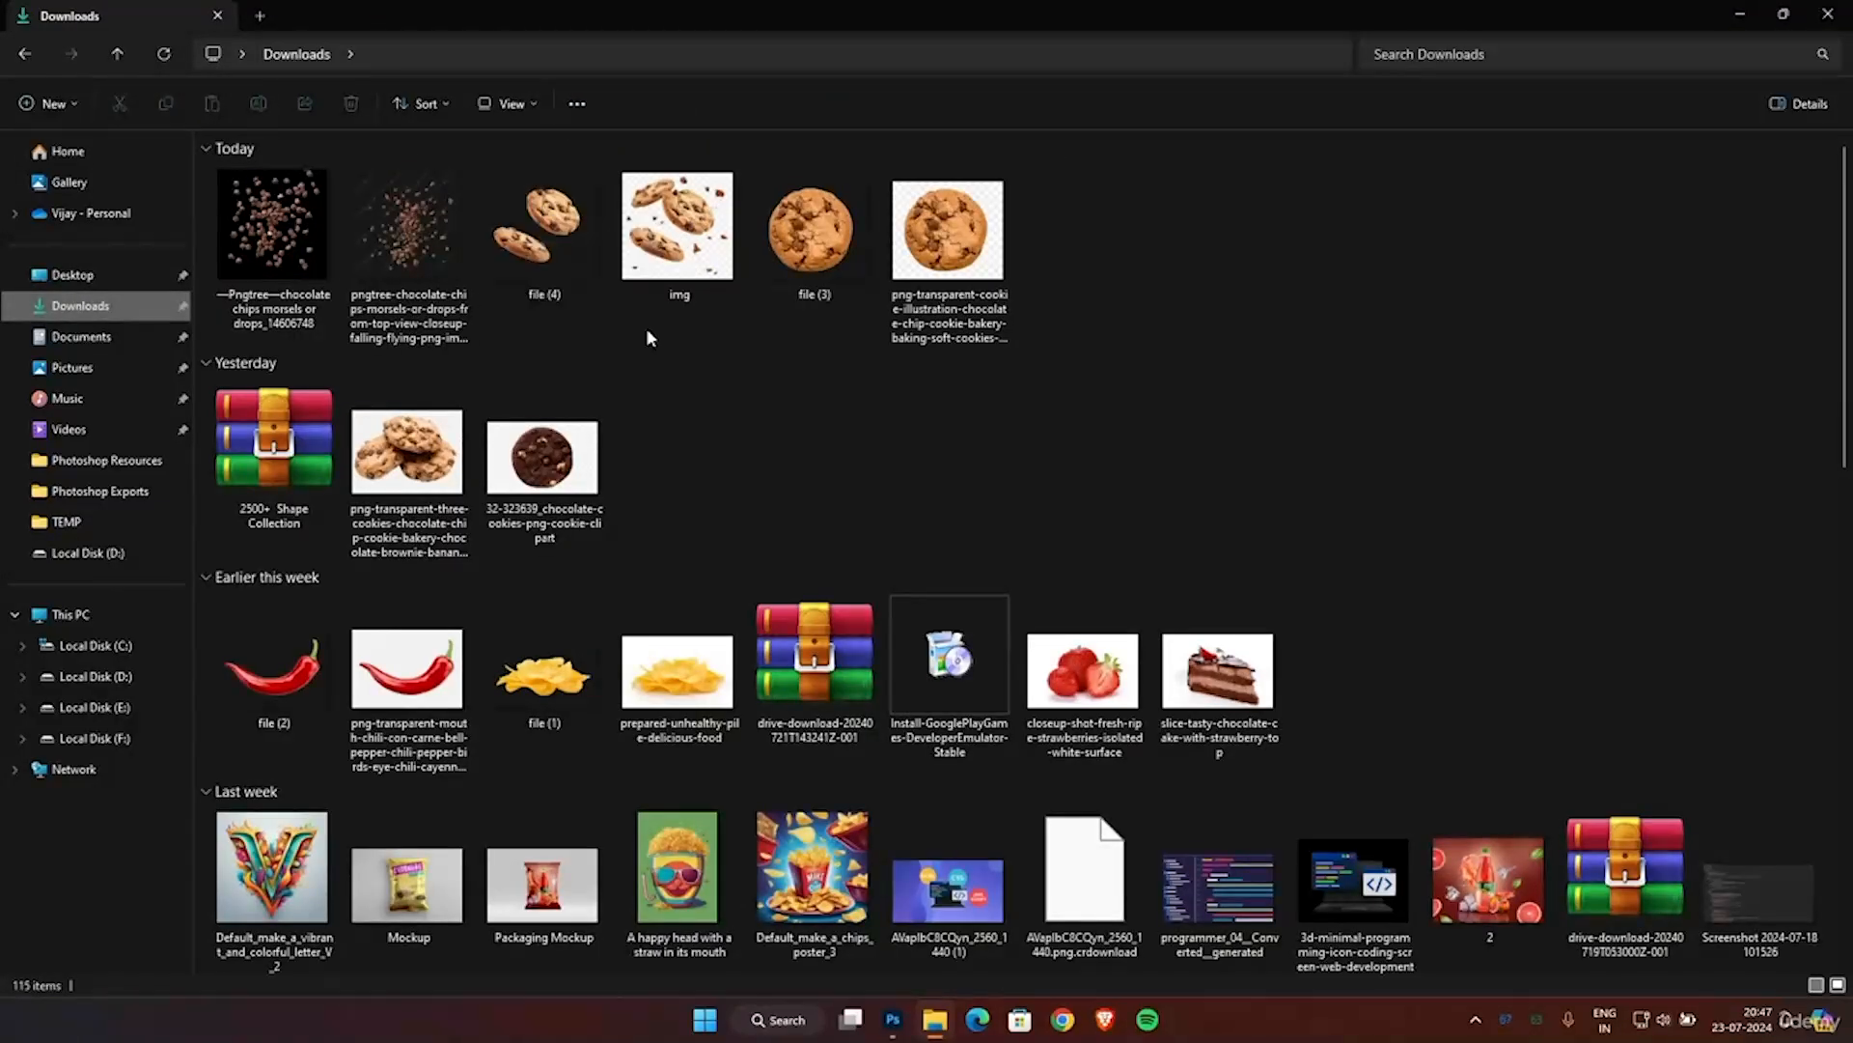
left_click_drag(565, 242, 546, 106)
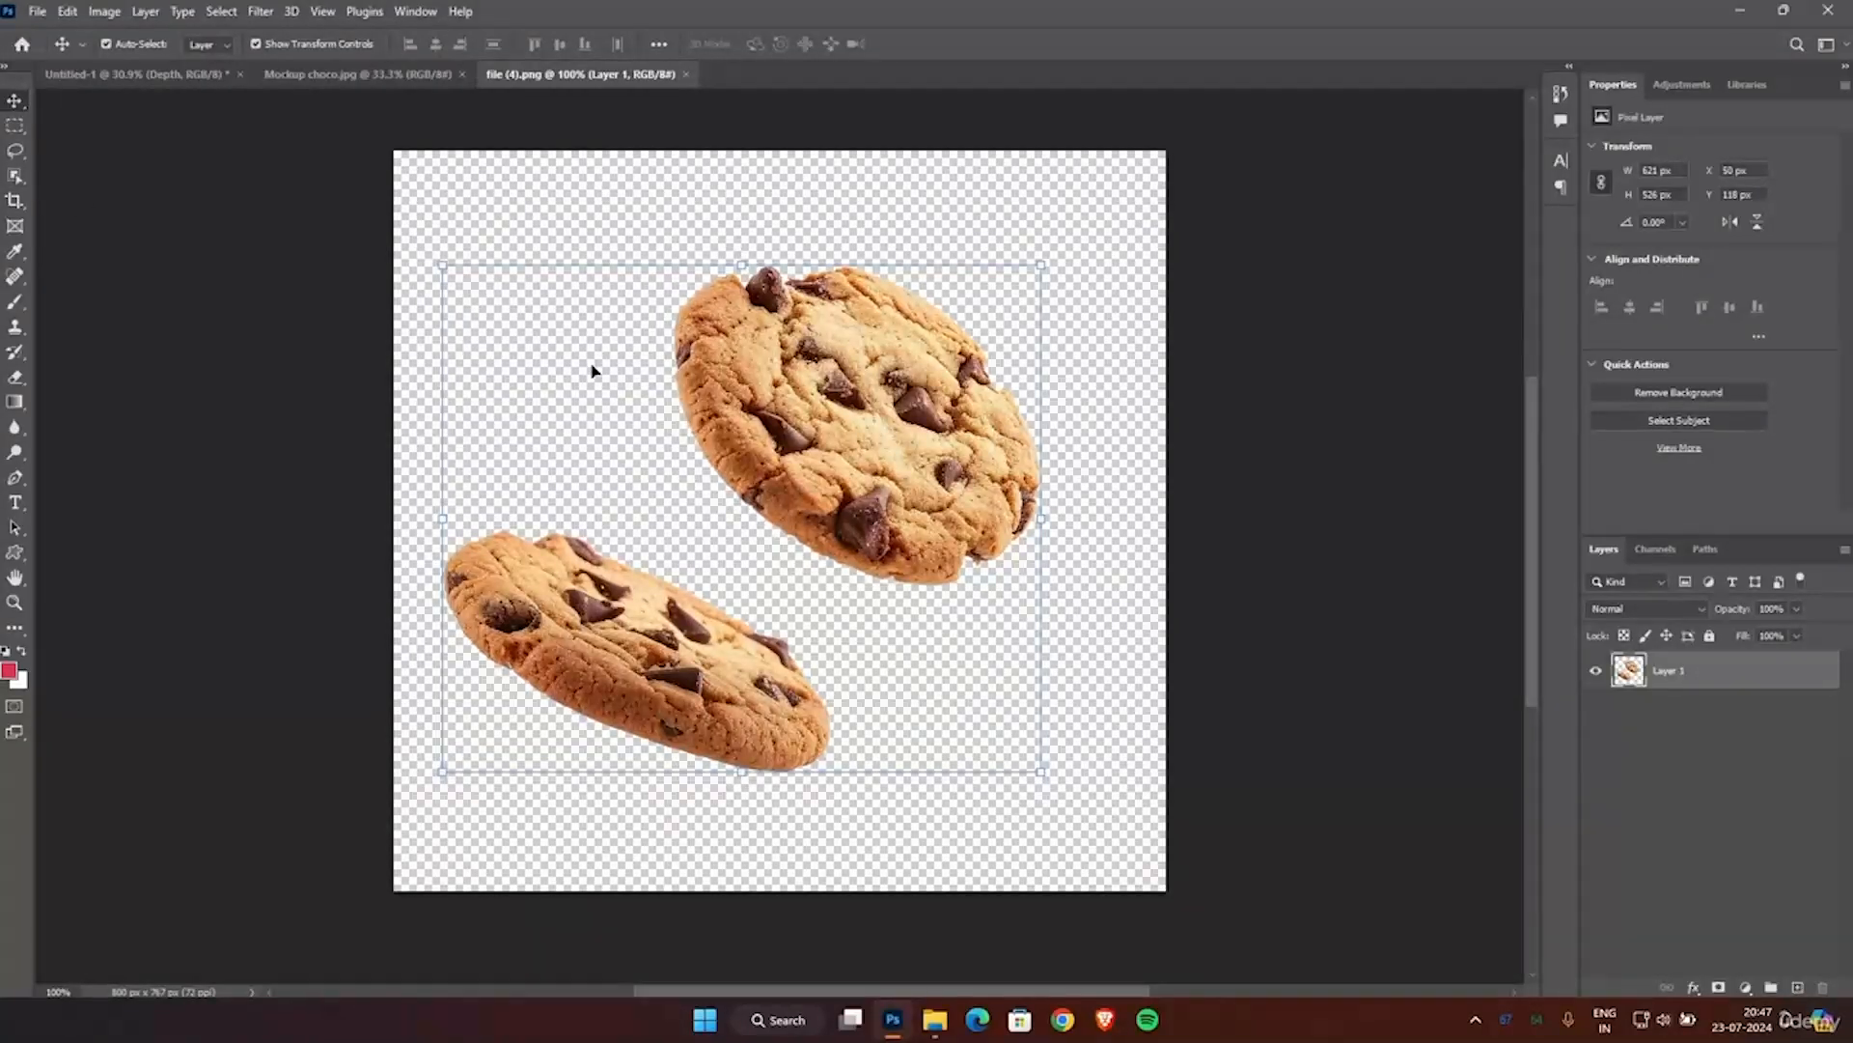
Select the upper round cookie in file (4).png using the Object Selection tool in Lasso mode.
left_click(21, 184)
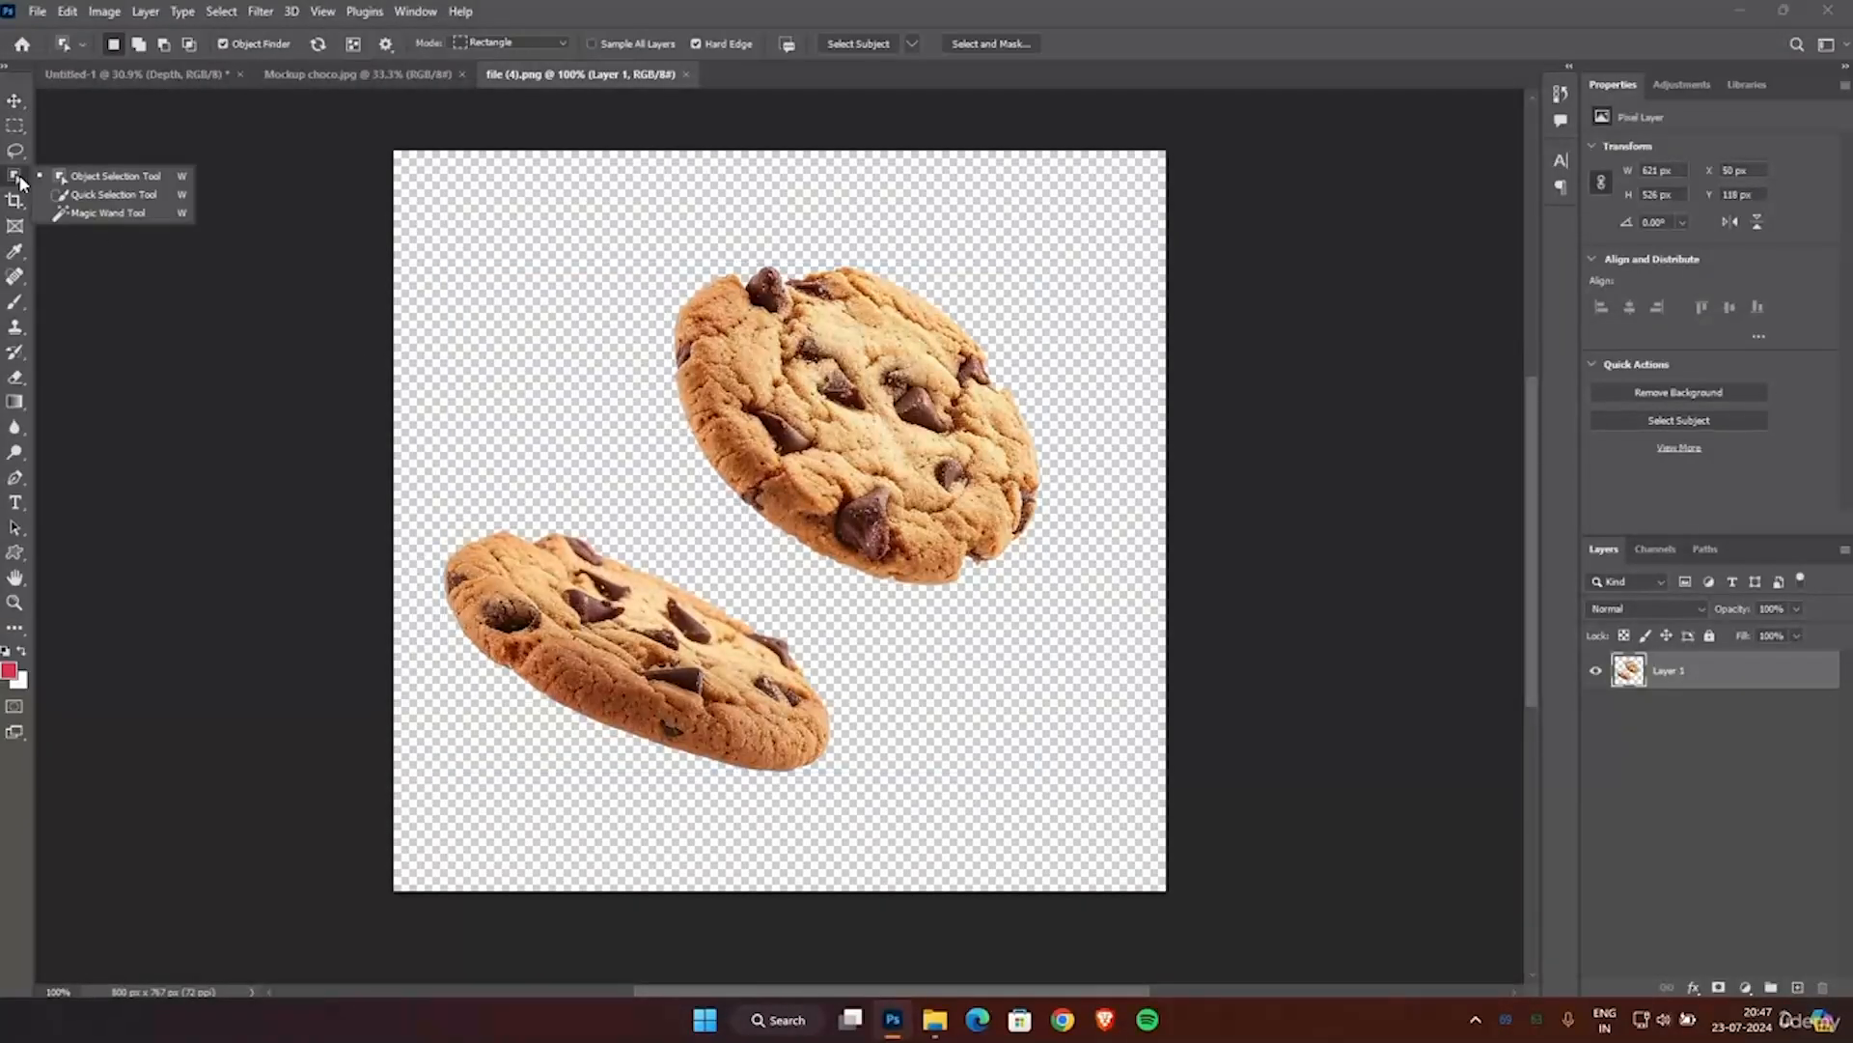
left_click(113, 181)
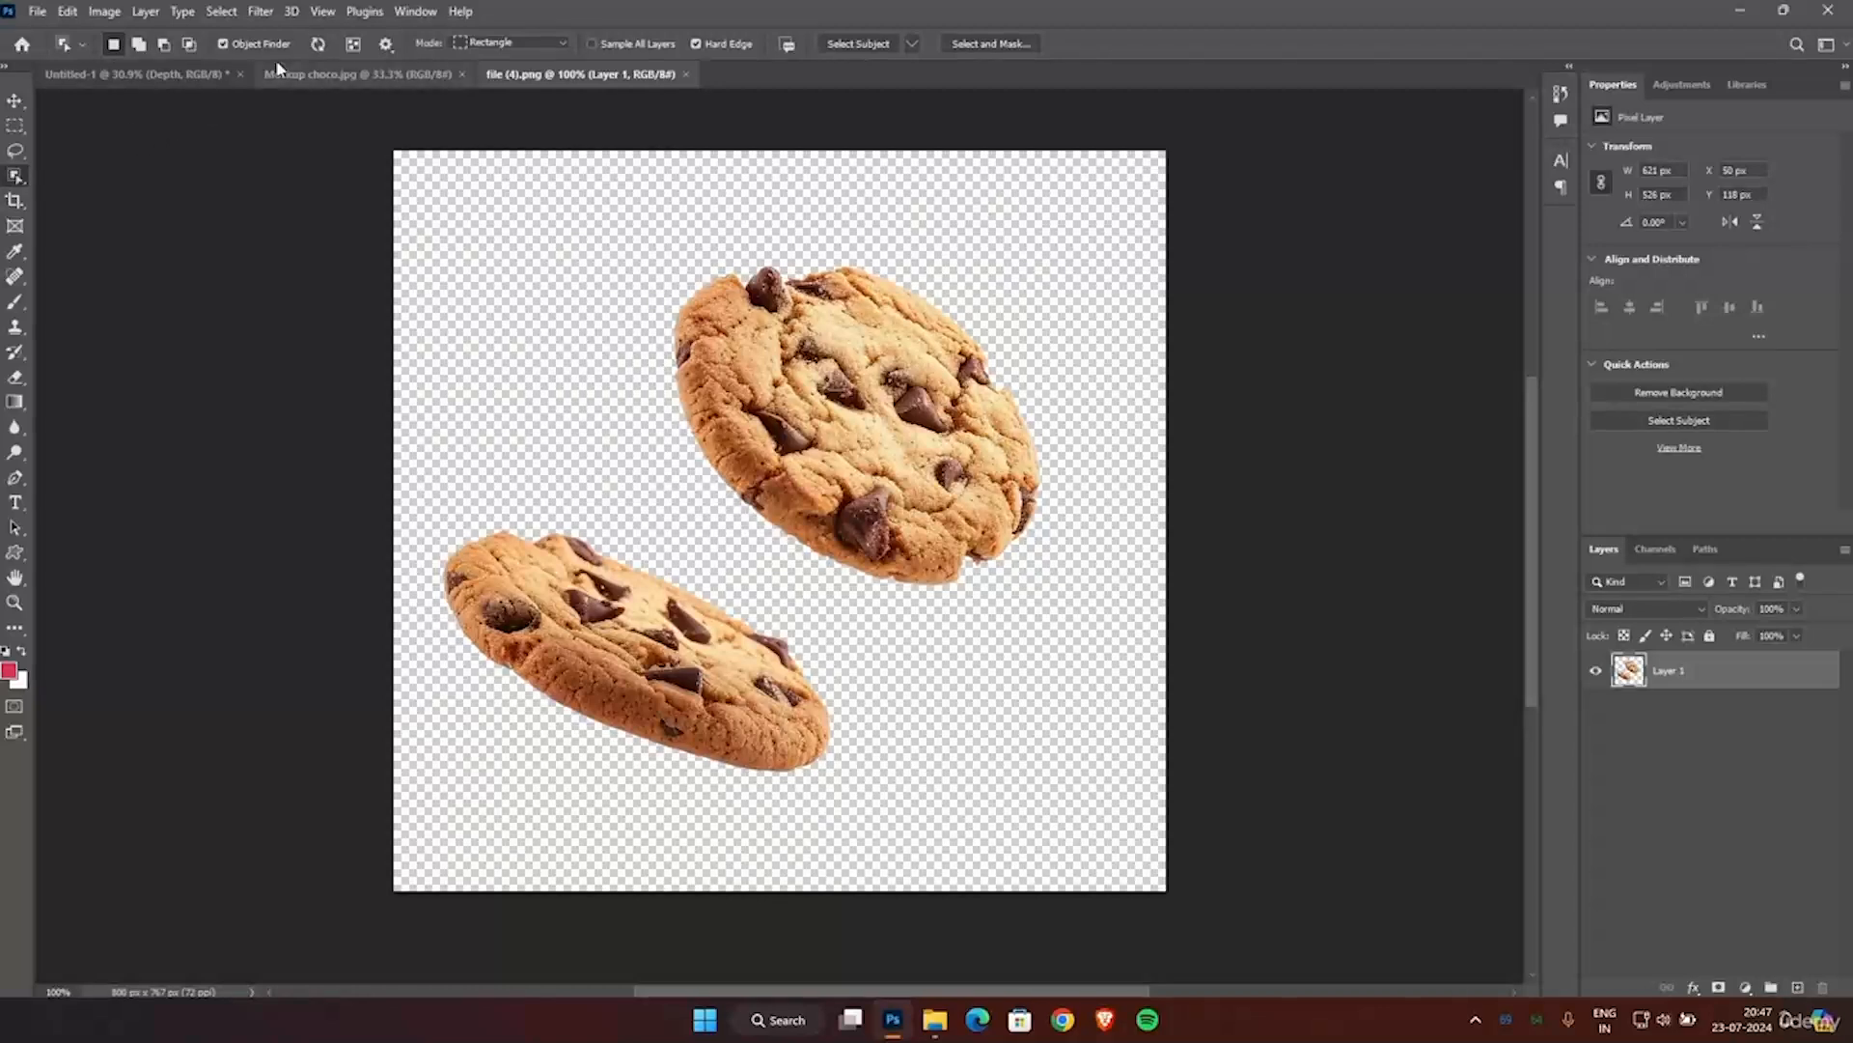
left_click(562, 42)
left_click(488, 73)
mouse_move(630, 225)
left_mouse_down()
mouse_move(636, 336)
mouse_move(725, 527)
mouse_move(928, 602)
mouse_move(1037, 590)
mouse_move(1008, 230)
mouse_move(747, 200)
mouse_move(632, 245)
left_mouse_up()
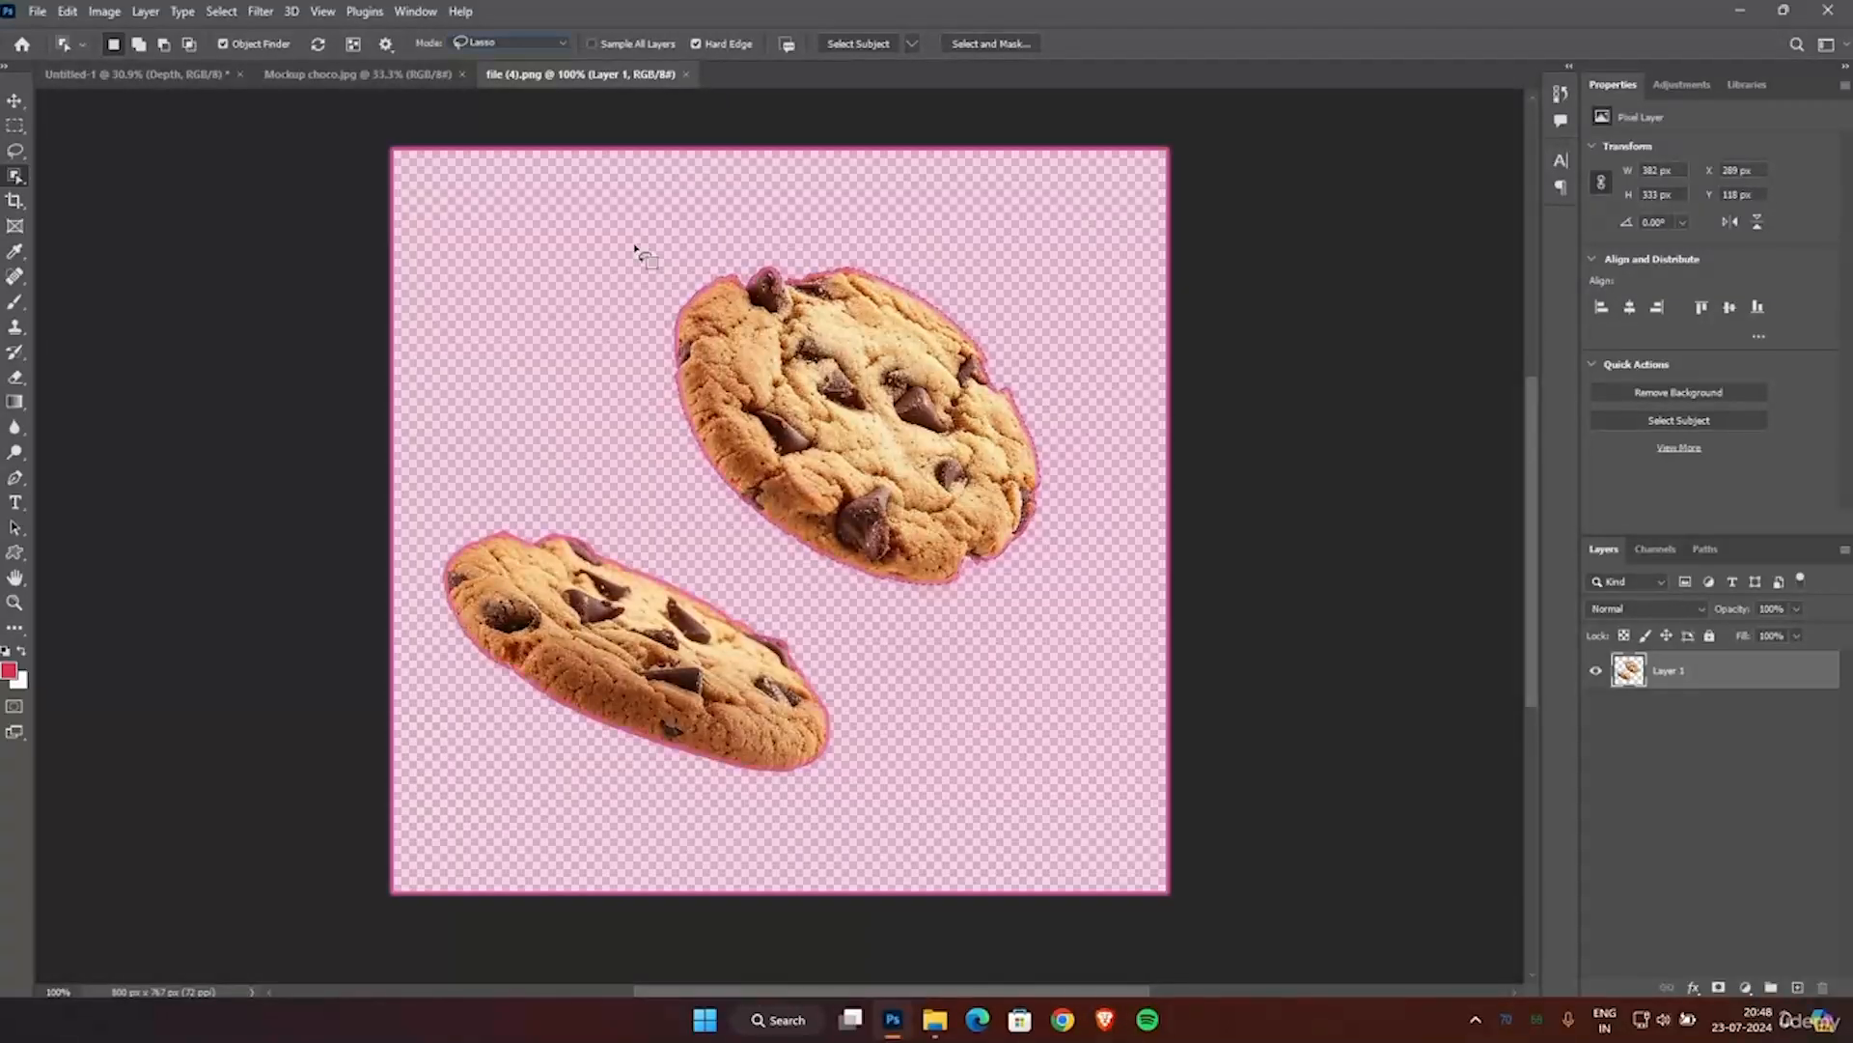
Bring the selected round cookie into the poster, scale it to about 104% and place it beside the pouch's left side.
left_click(14, 101)
left_click_drag(921, 462, 689, 370)
key("ctrl+t")
left_click_drag(641, 429, 637, 452)
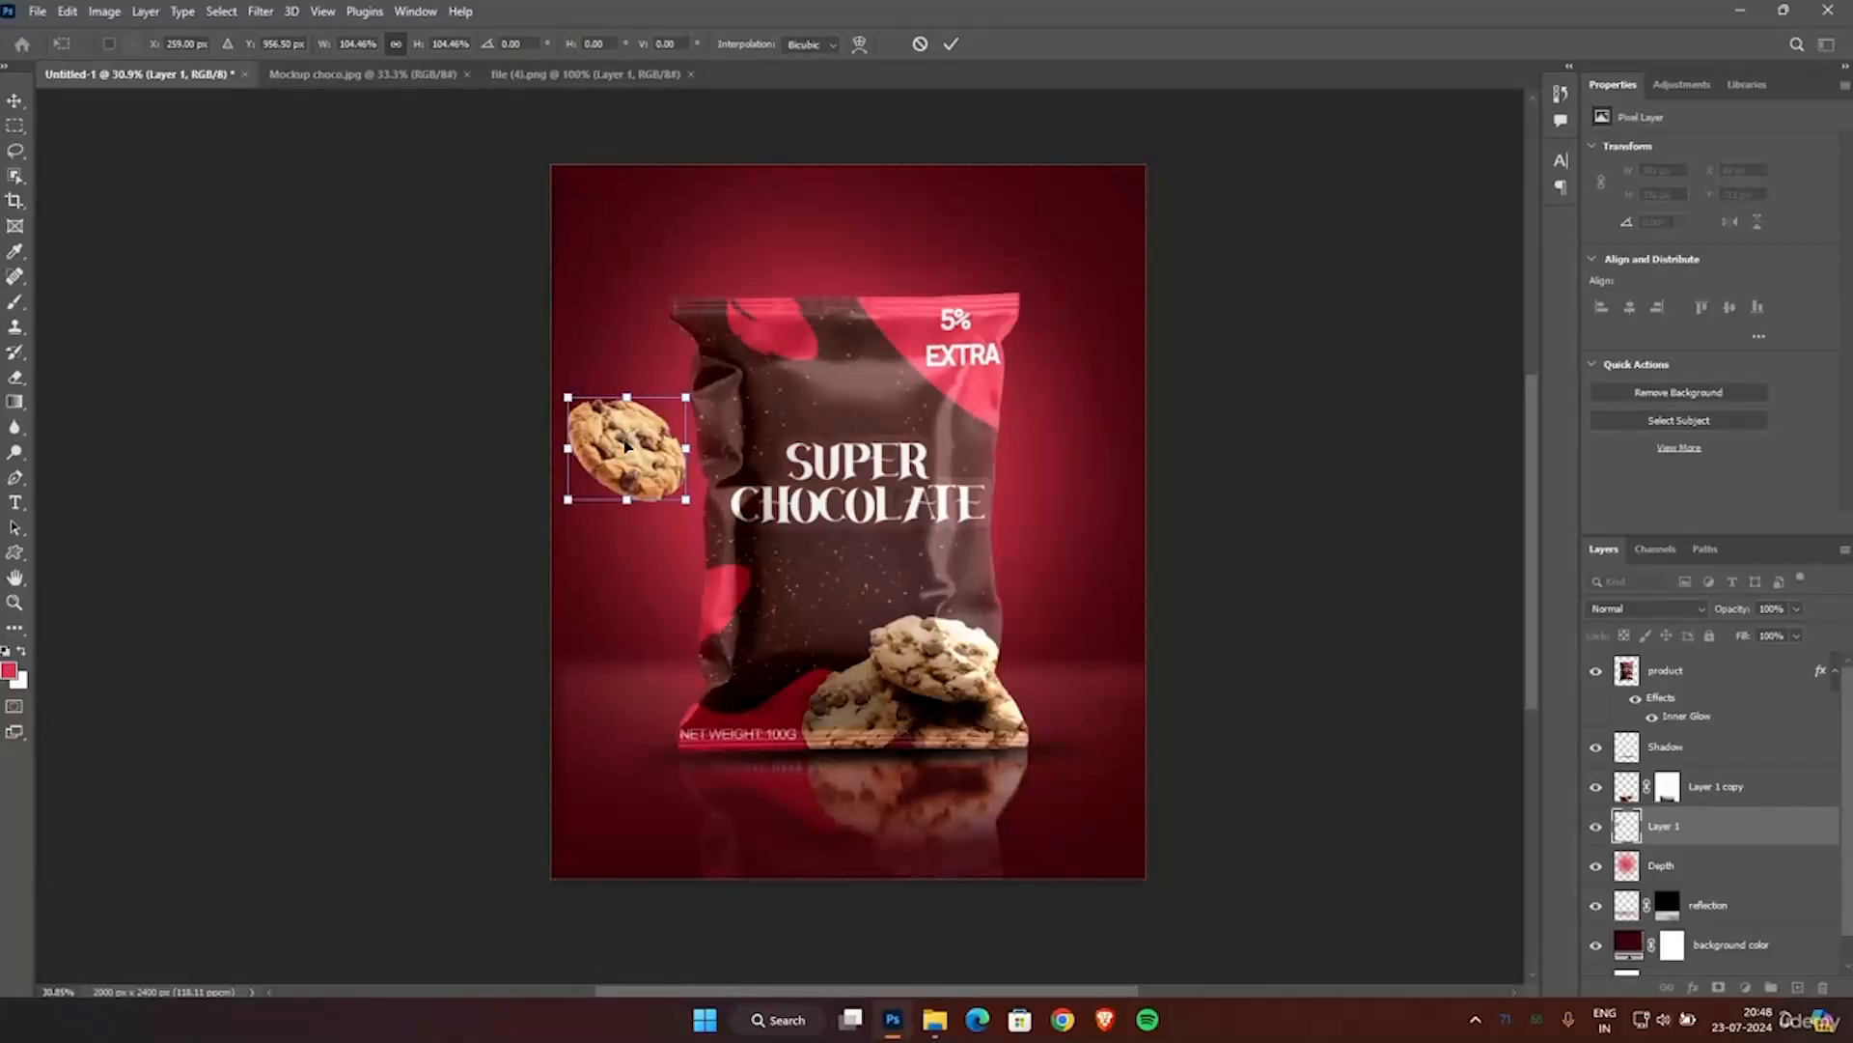
left_click_drag(626, 450, 570, 453)
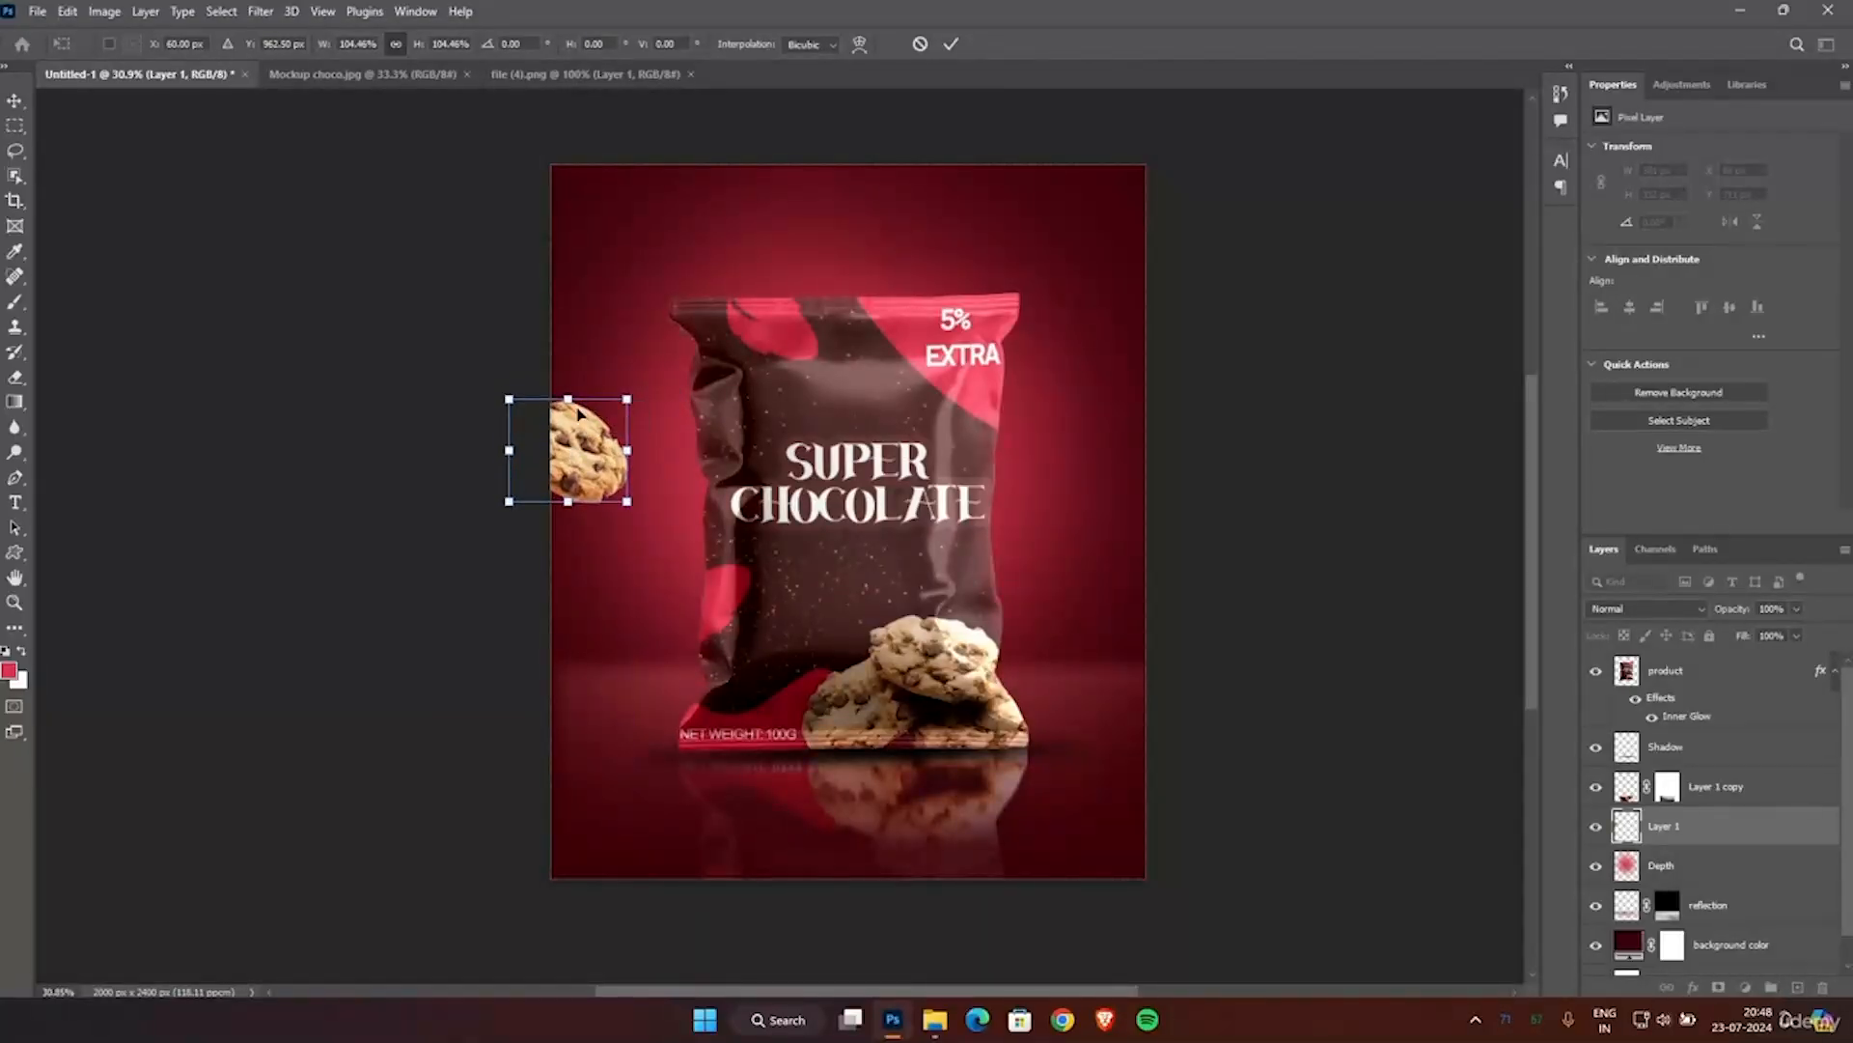
Select the lower flat cookie in file (4).png with the Object Selection tool.
left_click(554, 74)
left_click(14, 151)
mouse_move(460, 503)
left_mouse_down()
mouse_move(843, 657)
mouse_move(804, 840)
mouse_move(667, 832)
mouse_move(493, 758)
mouse_move(419, 556)
mouse_move(453, 511)
mouse_move(537, 501)
mouse_move(861, 797)
mouse_move(429, 696)
mouse_move(483, 502)
left_mouse_up()
left_click(848, 377)
left_click(14, 176)
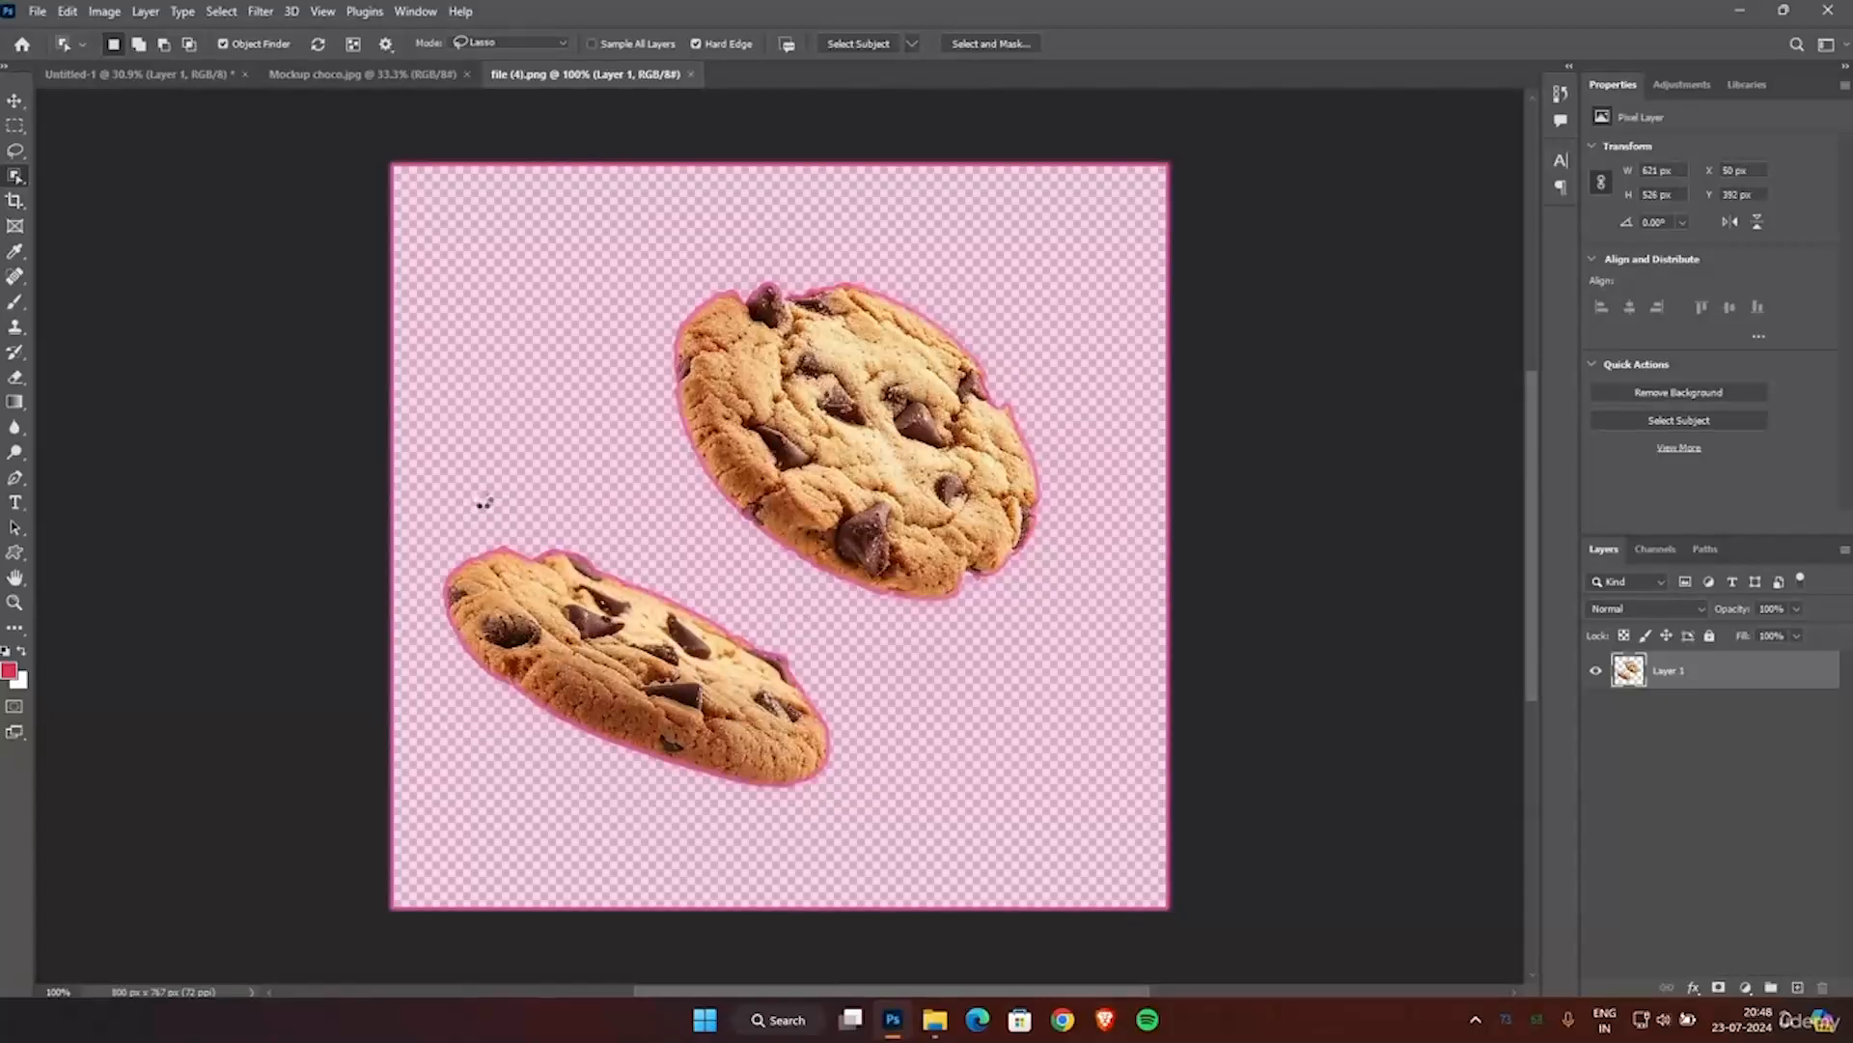
Bring the flat cookie into the poster, rotate it steeply upright and place it beside the pouch's right side.
key("v")
left_click_drag(640, 688, 1079, 547)
left_click_drag(1078, 547, 1089, 442)
left_click_drag(1024, 390, 1024, 496)
Move the round cookie to the poster's upper-left corner and lower the tilted cookie beside the pouch's right edge.
left_click(610, 431)
left_click_drag(610, 431, 610, 248)
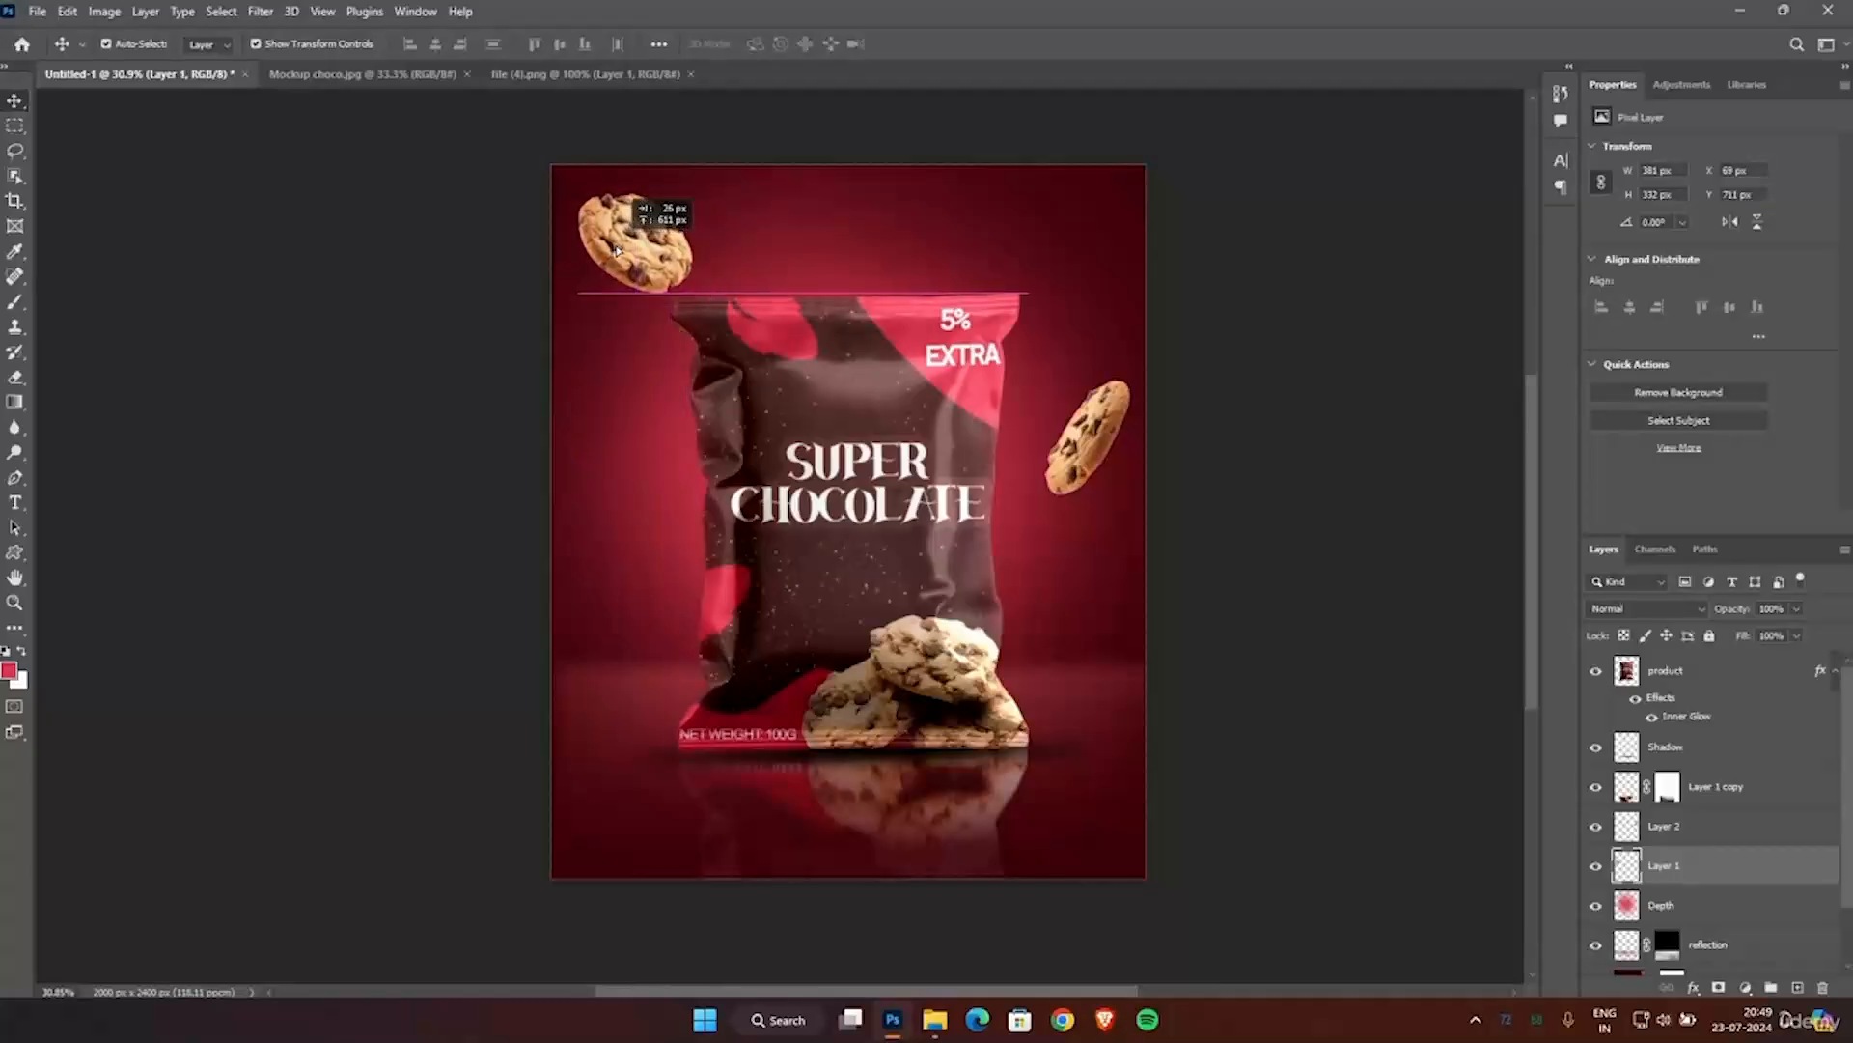
left_click_drag(1086, 448, 1068, 507)
left_click_drag(609, 247, 610, 247)
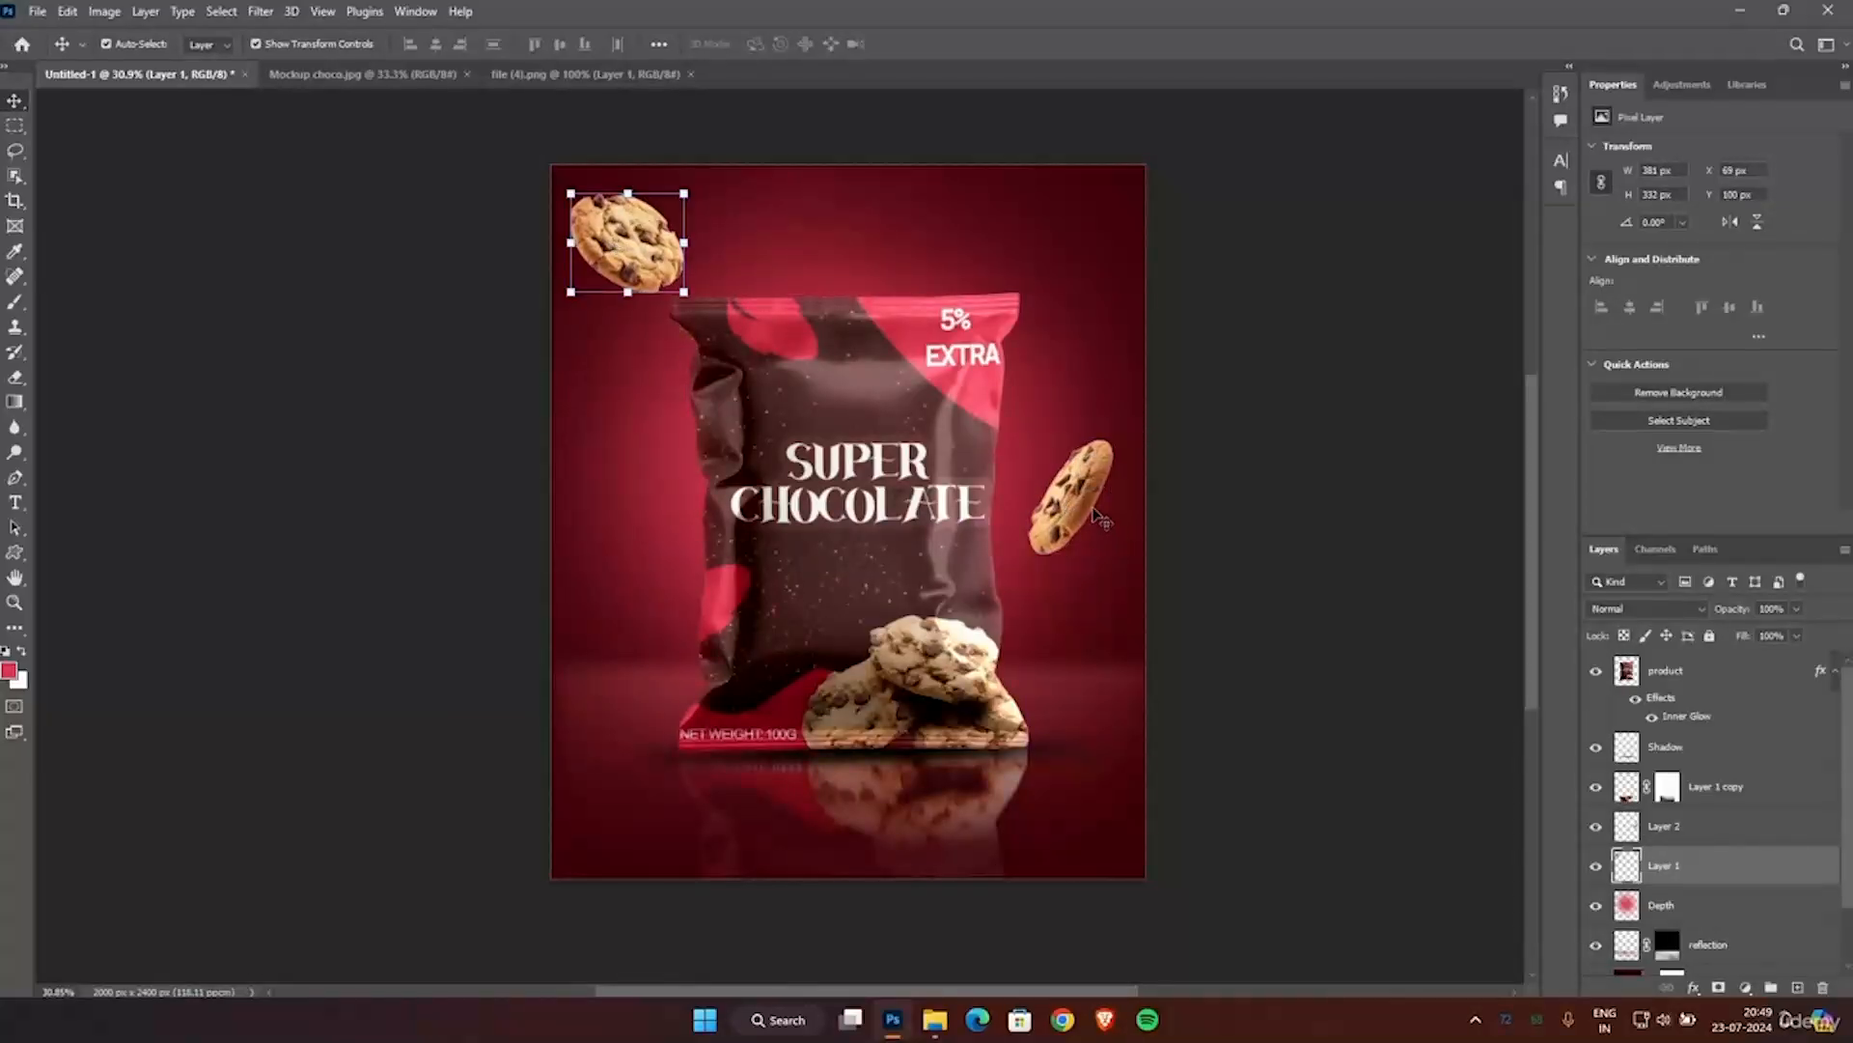
Apply a Motion Blur to the upper-left cookie with a -45° angle and a distance of 27 pixels.
left_click(1099, 514)
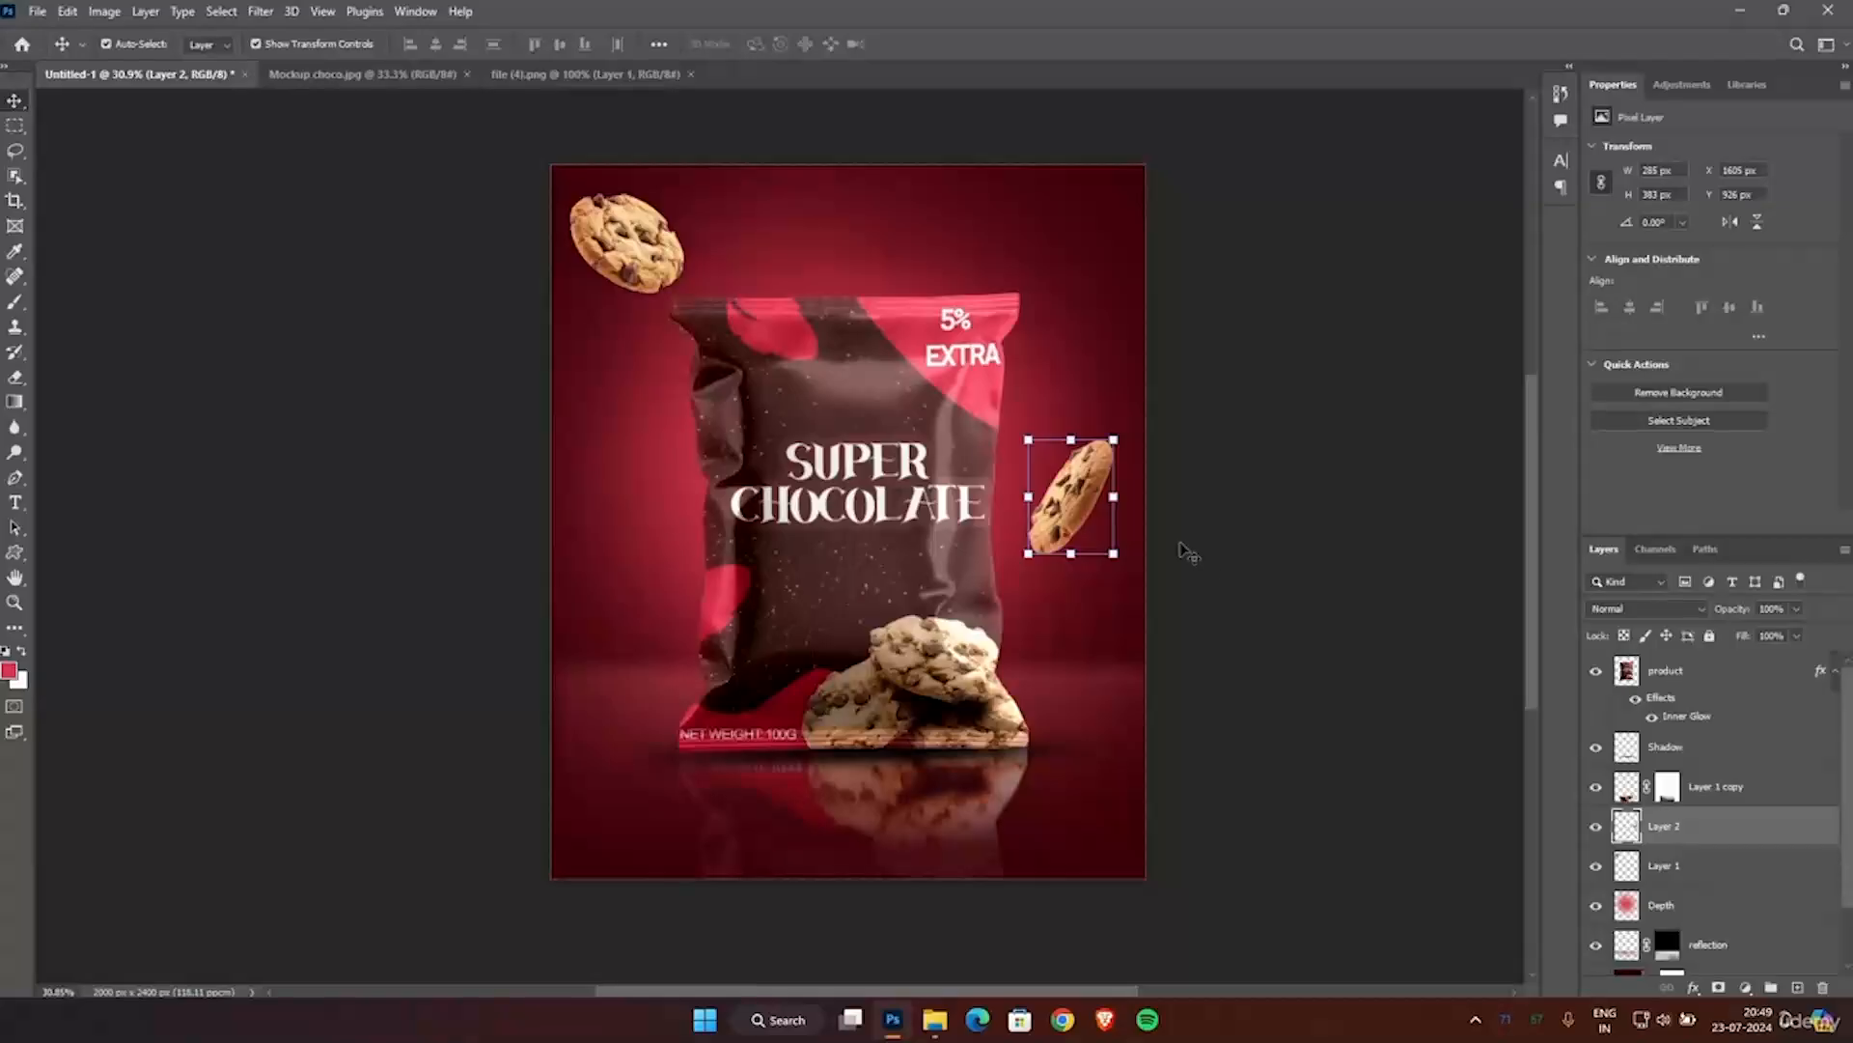
left_click(637, 253)
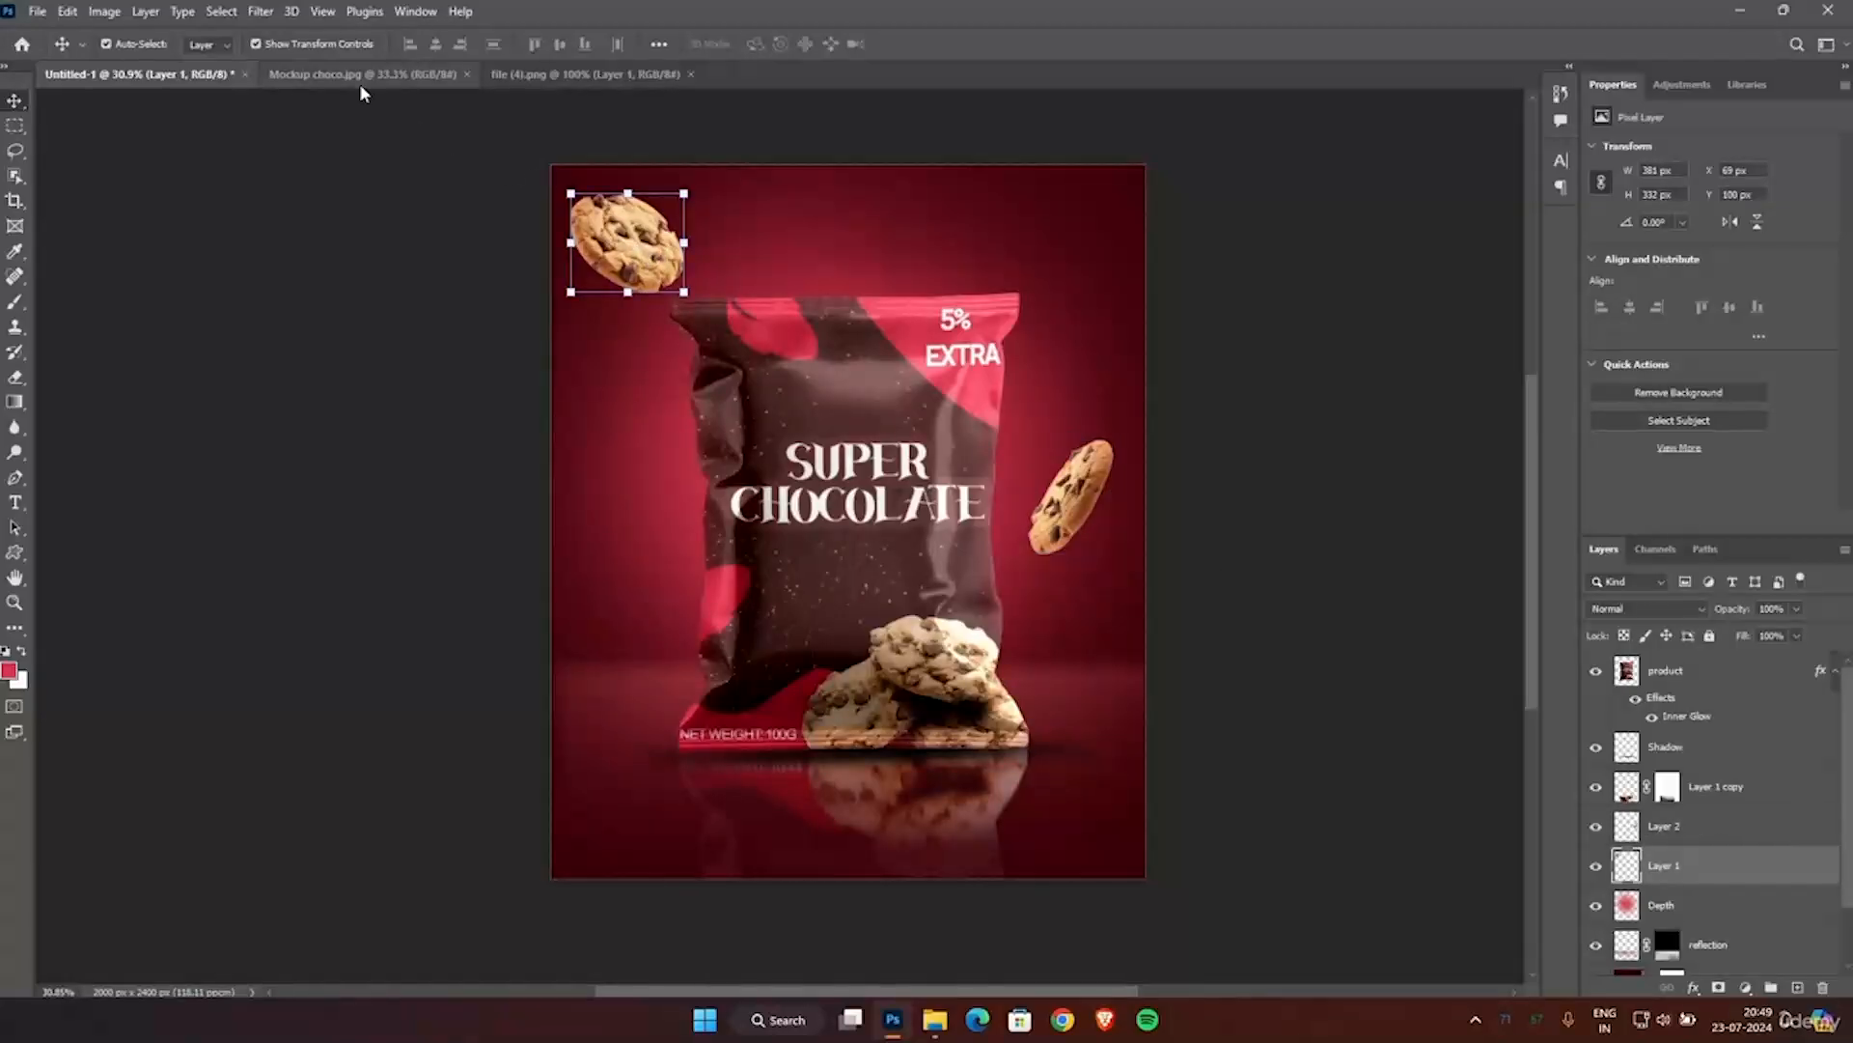
left_click(259, 12)
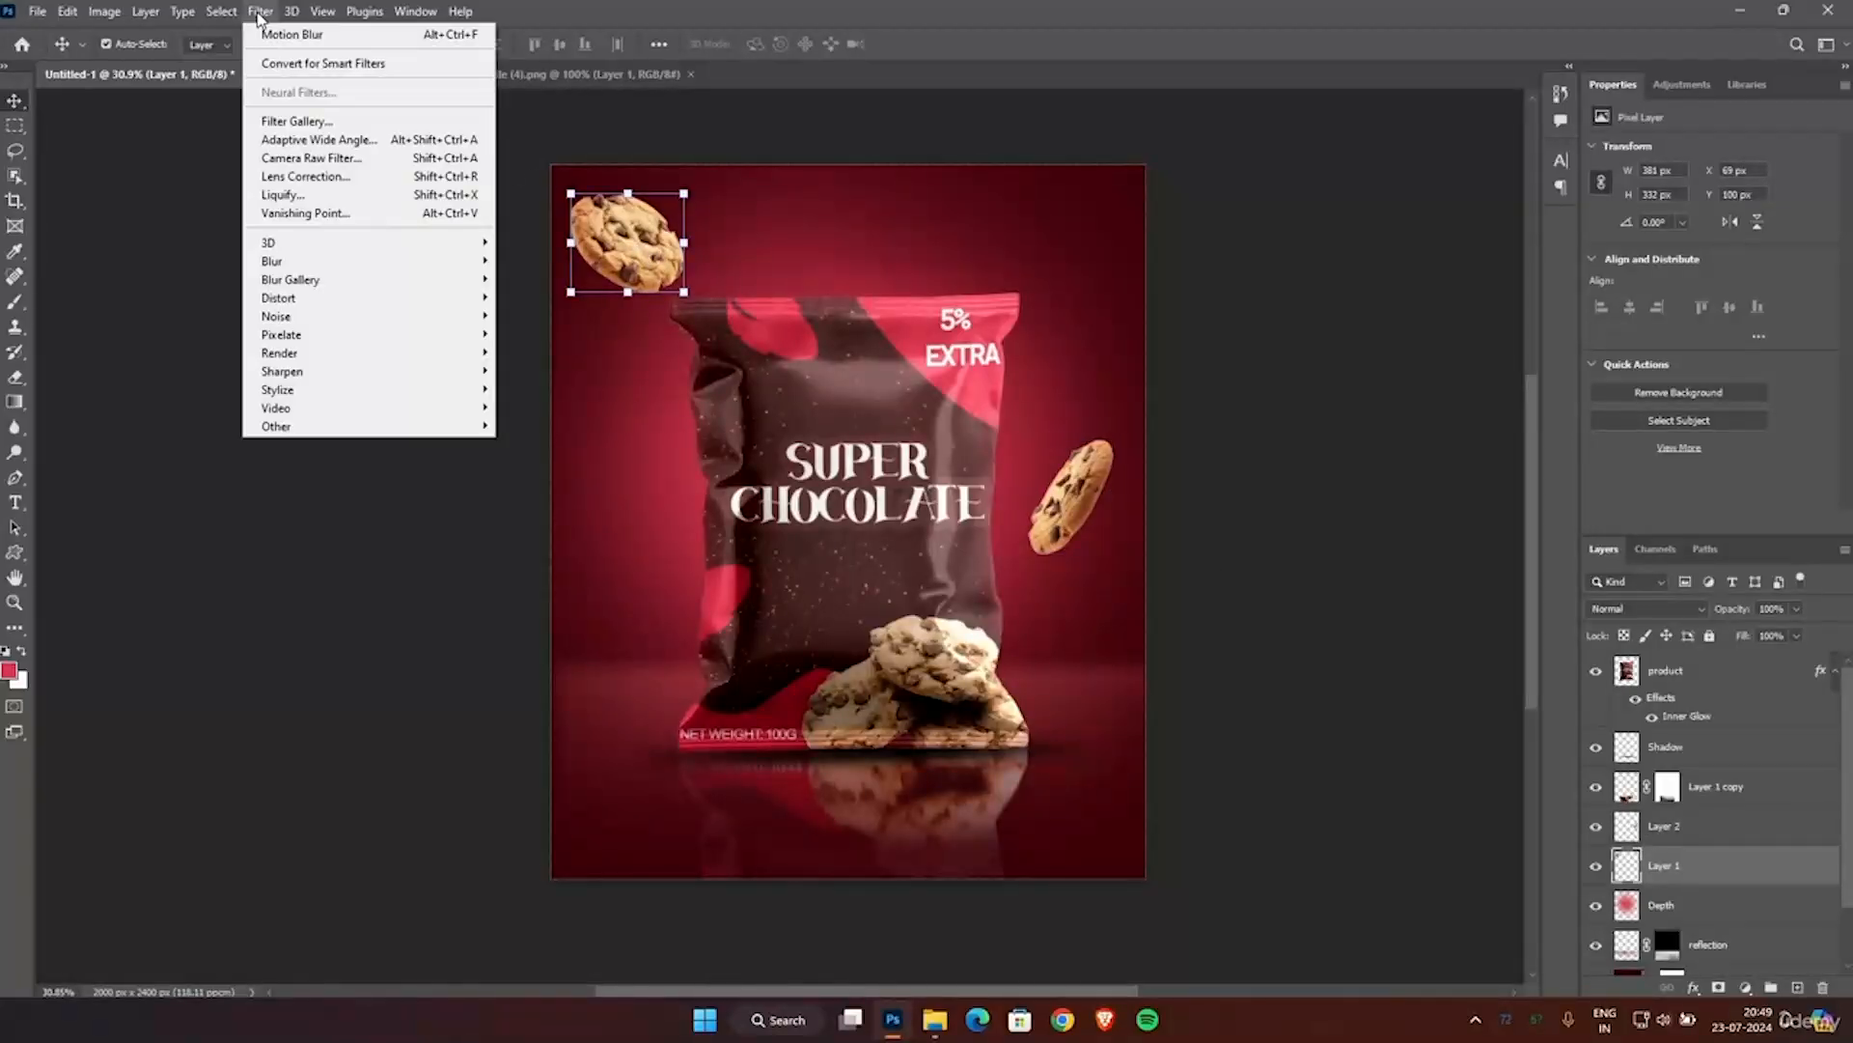
mouse_move(319, 262)
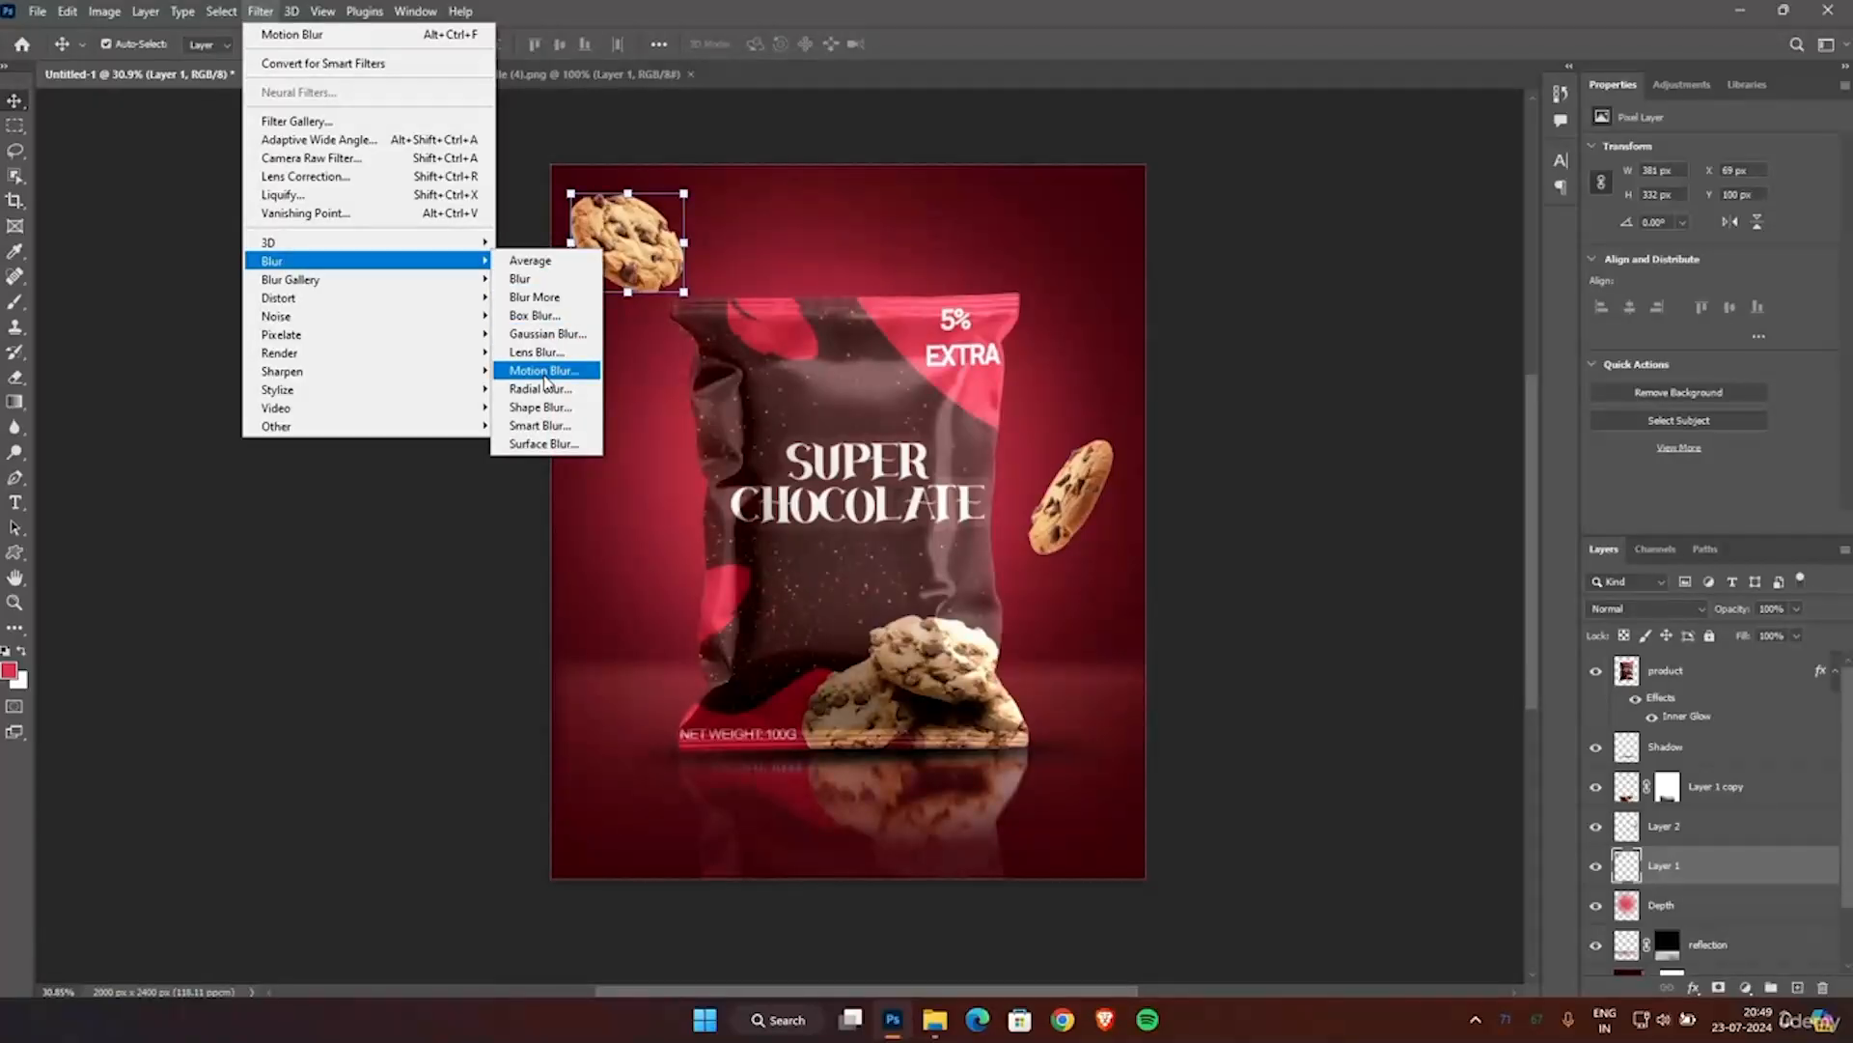
left_click(544, 372)
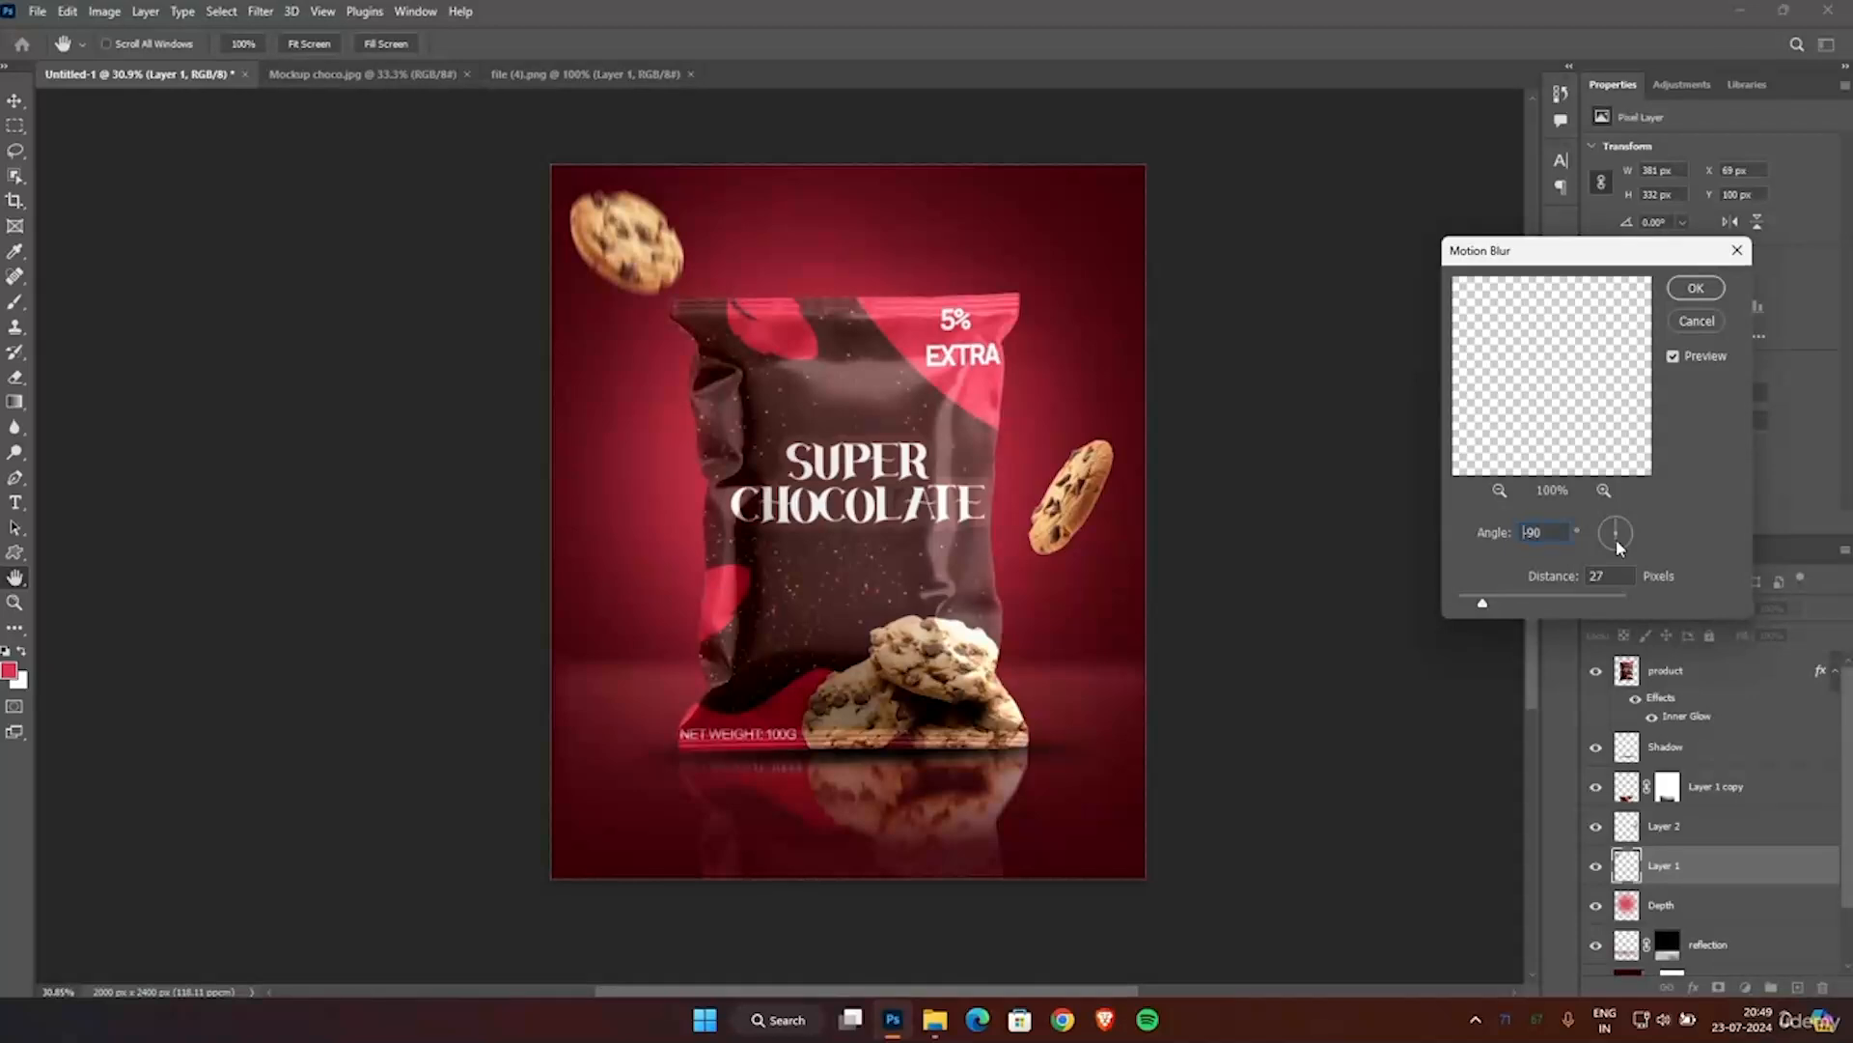
left_click_drag(1616, 538, 1622, 537)
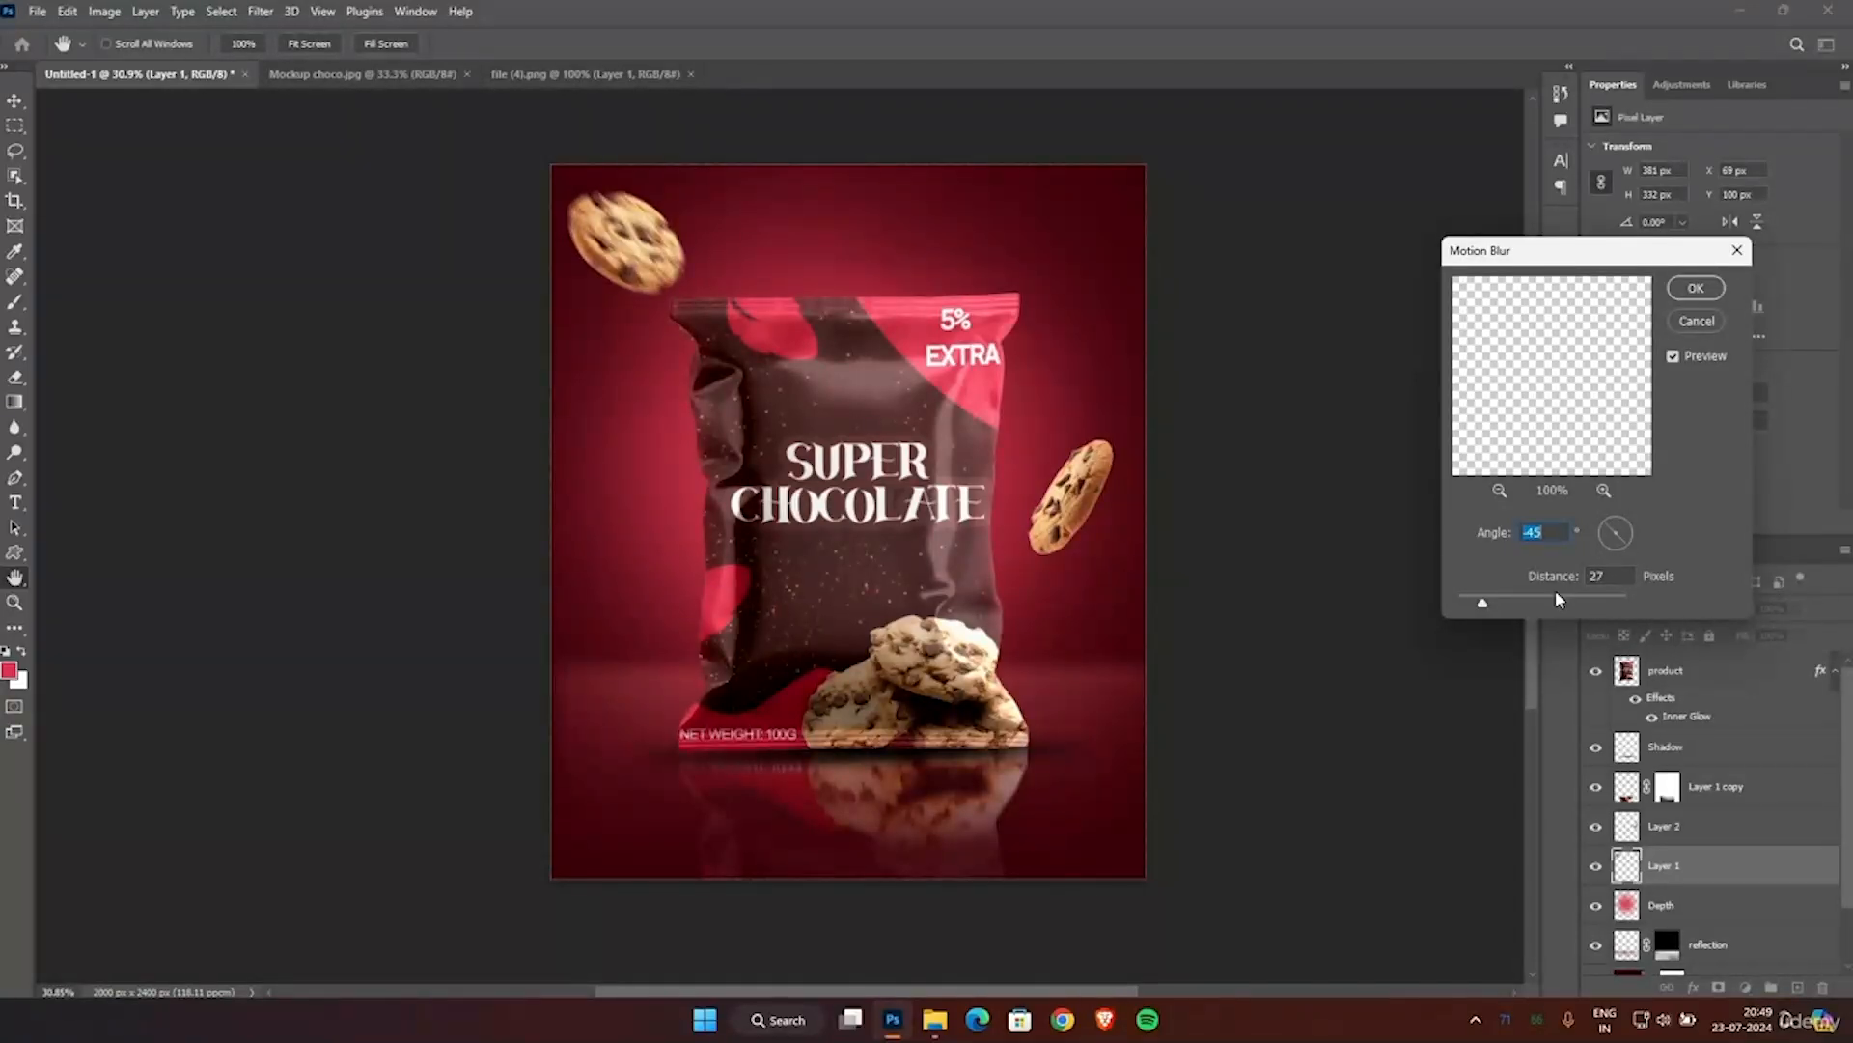
left_click(1687, 289)
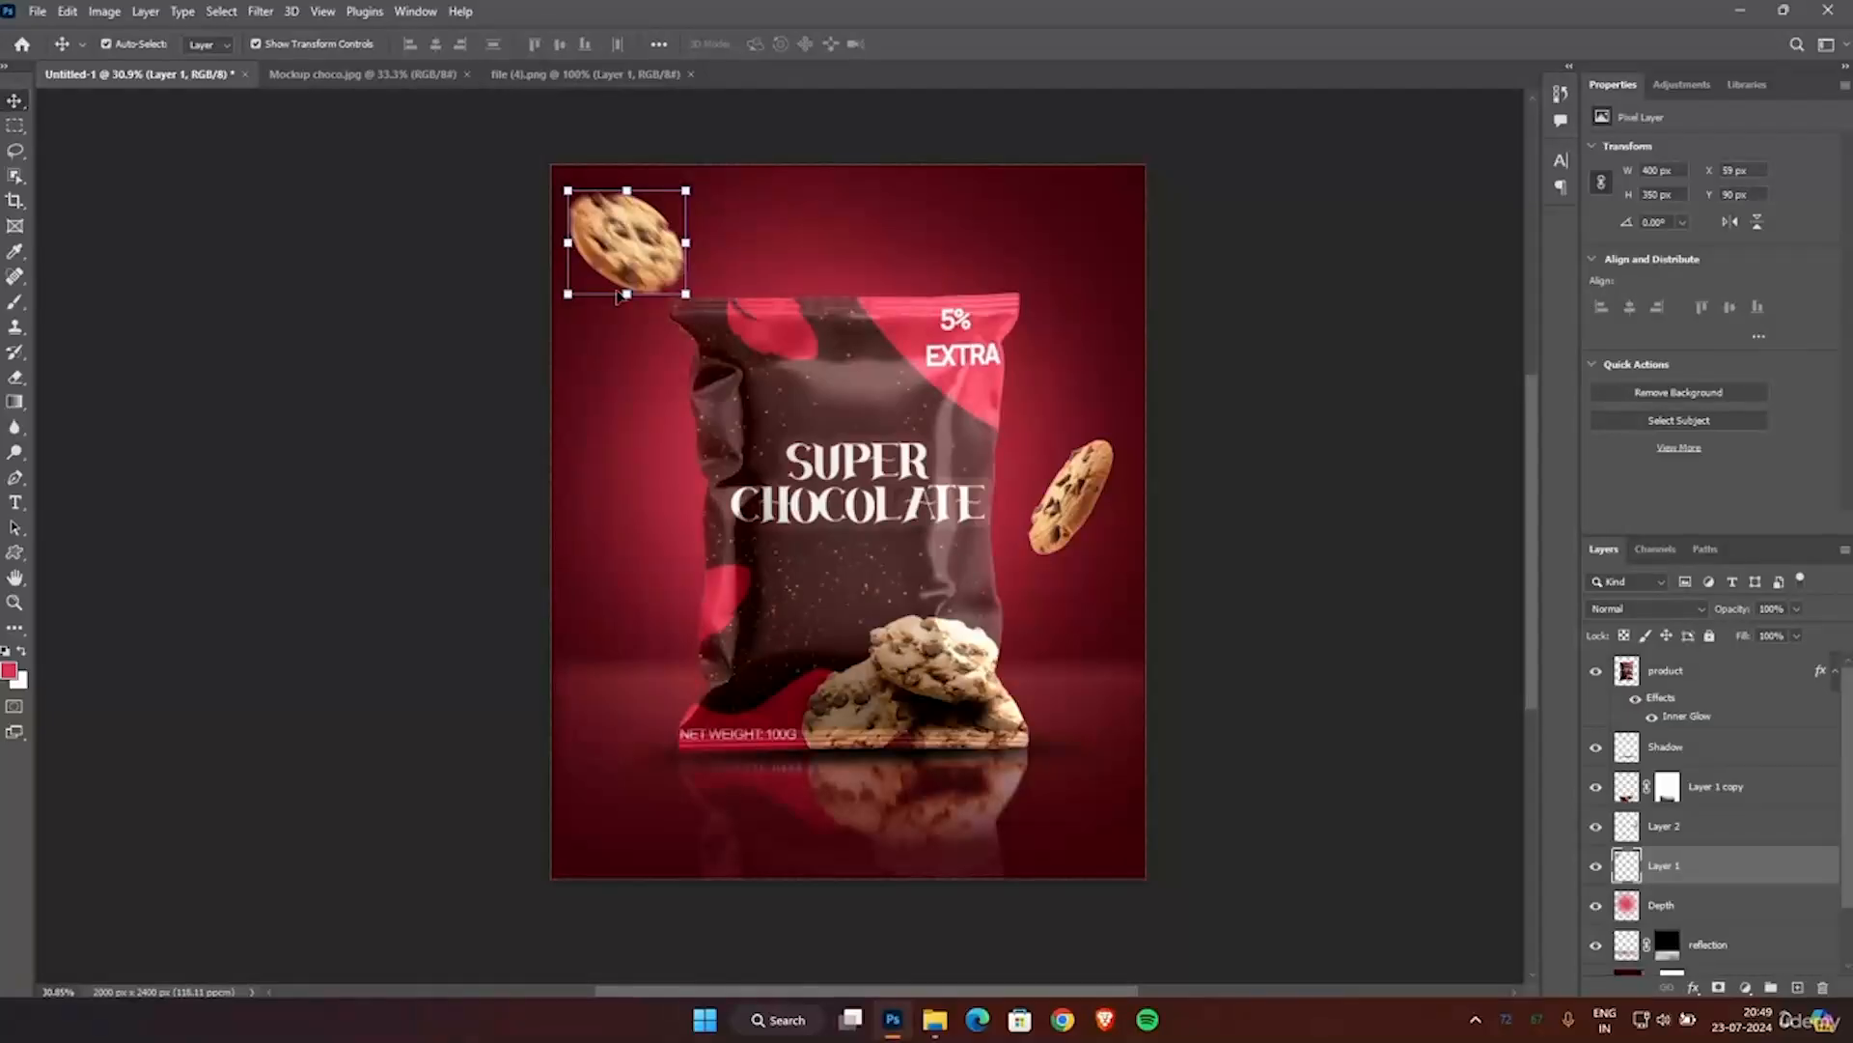
Apply a Motion Blur to the cookie beside the pouch's right edge with a 50° angle and 27 pixels distance.
left_click(1096, 506)
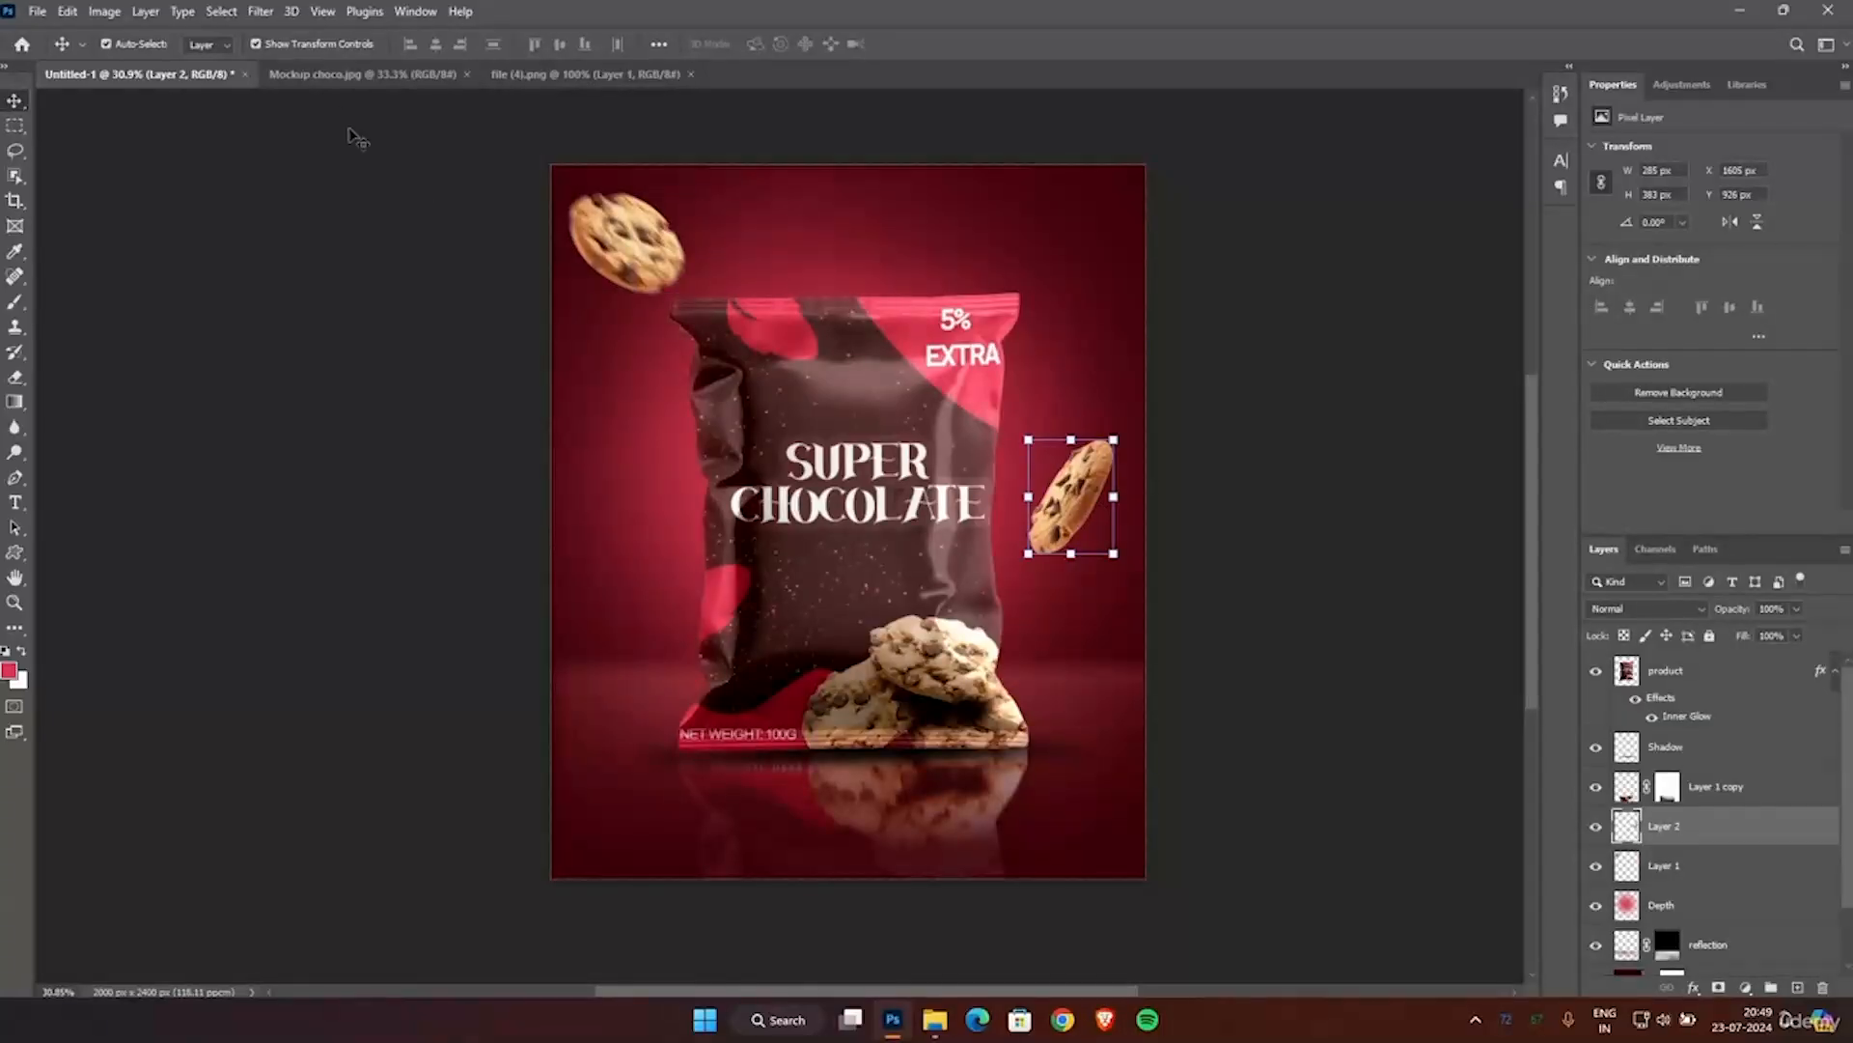
left_click(260, 12)
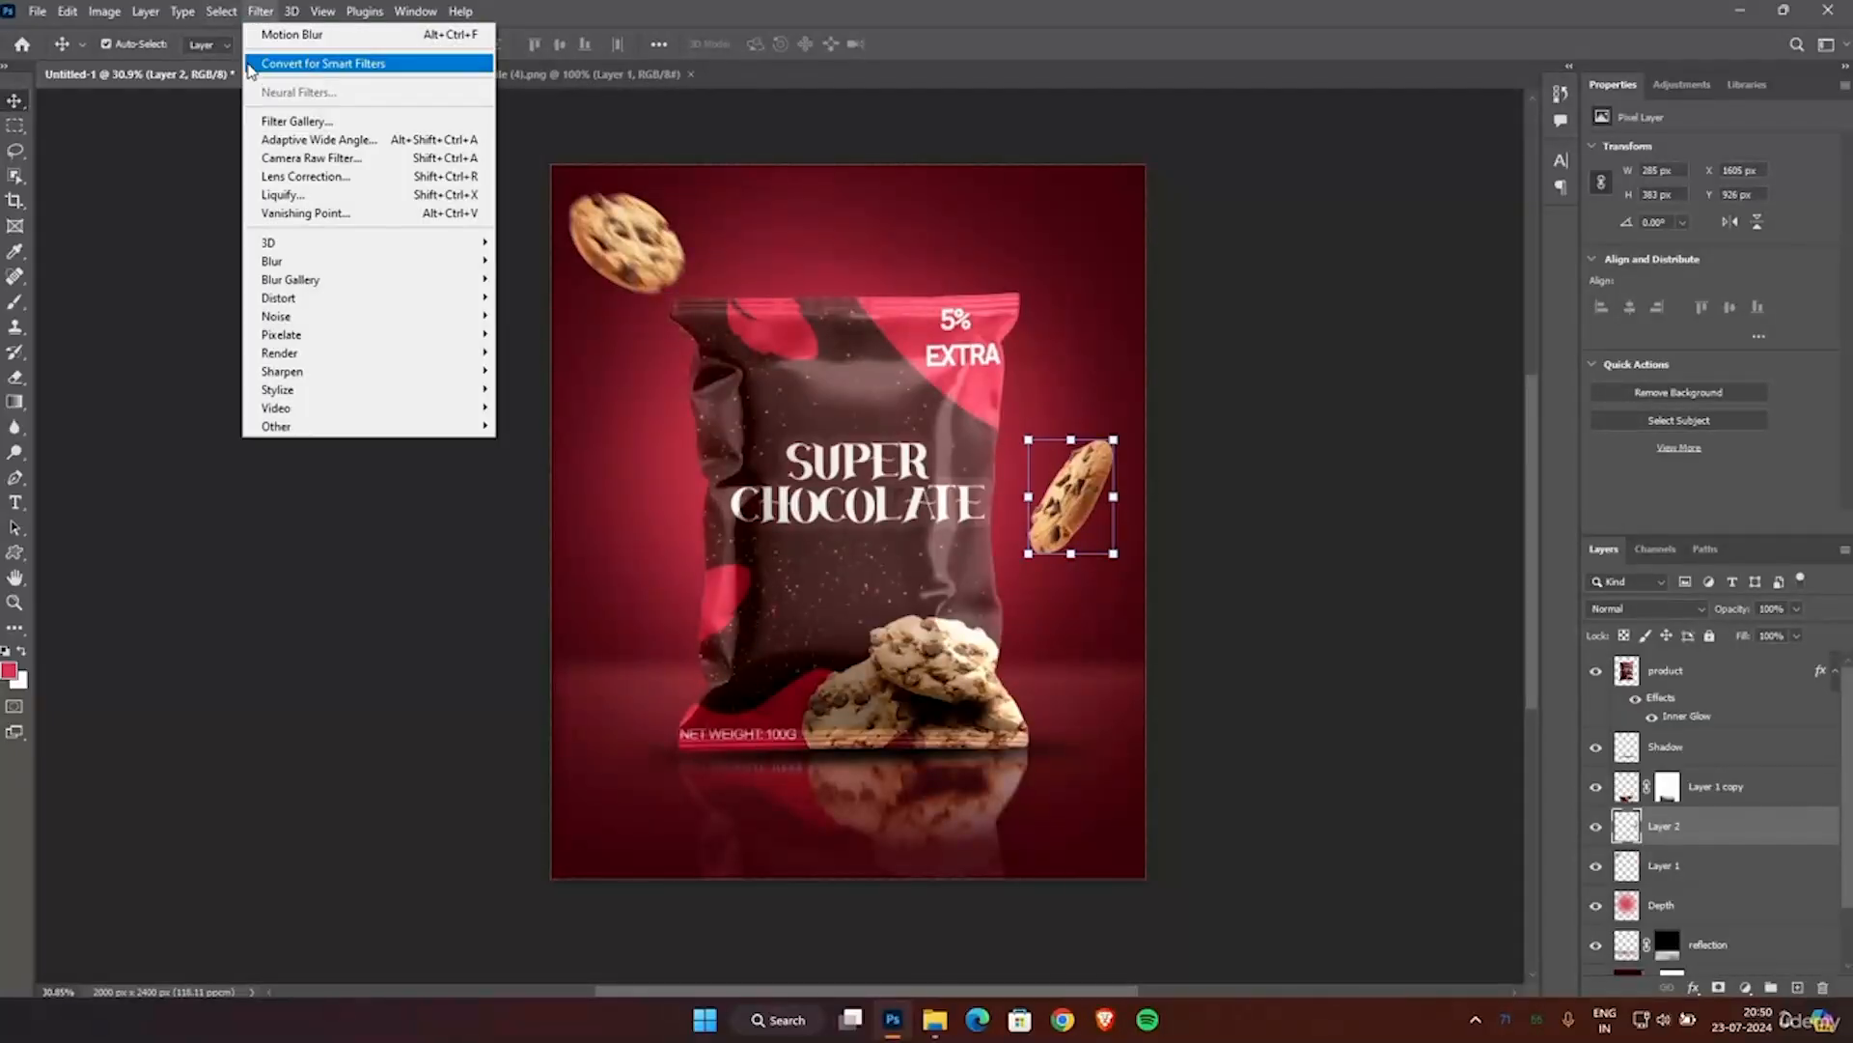
mouse_move(272, 262)
left_click(546, 370)
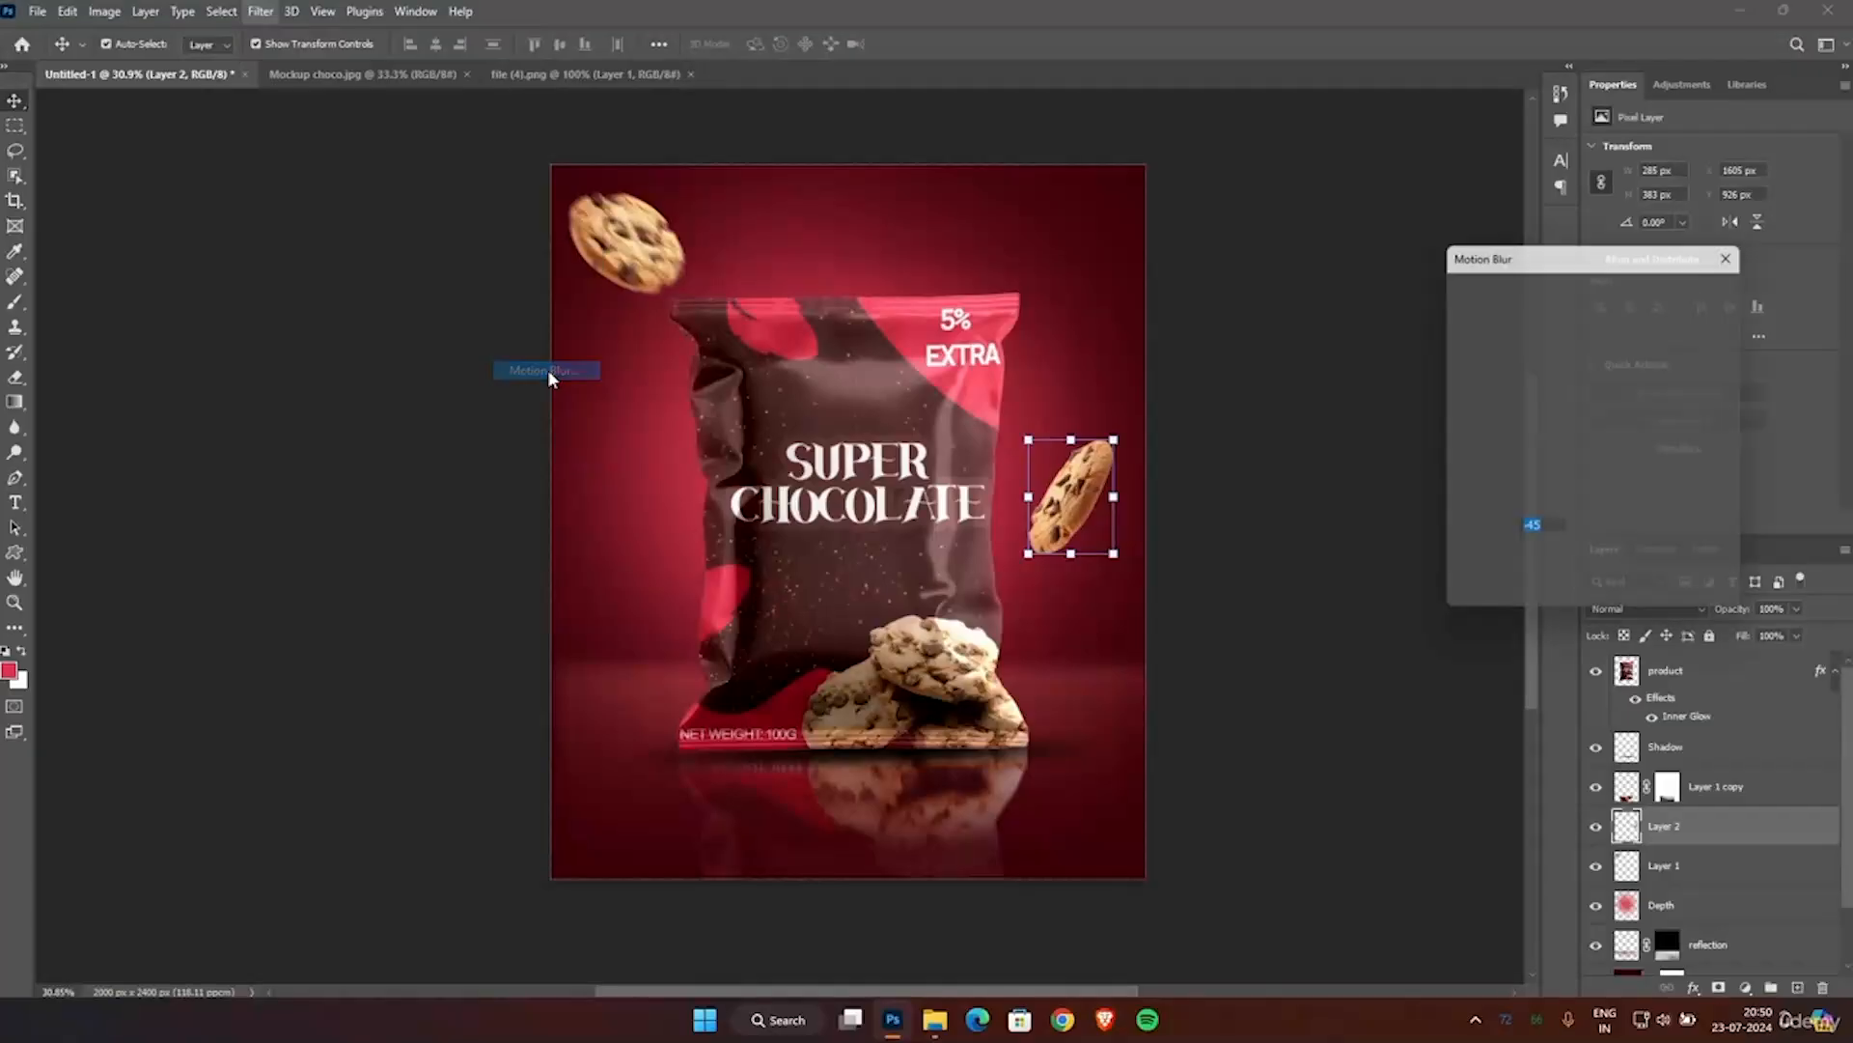
left_click_drag(1623, 544, 1593, 561)
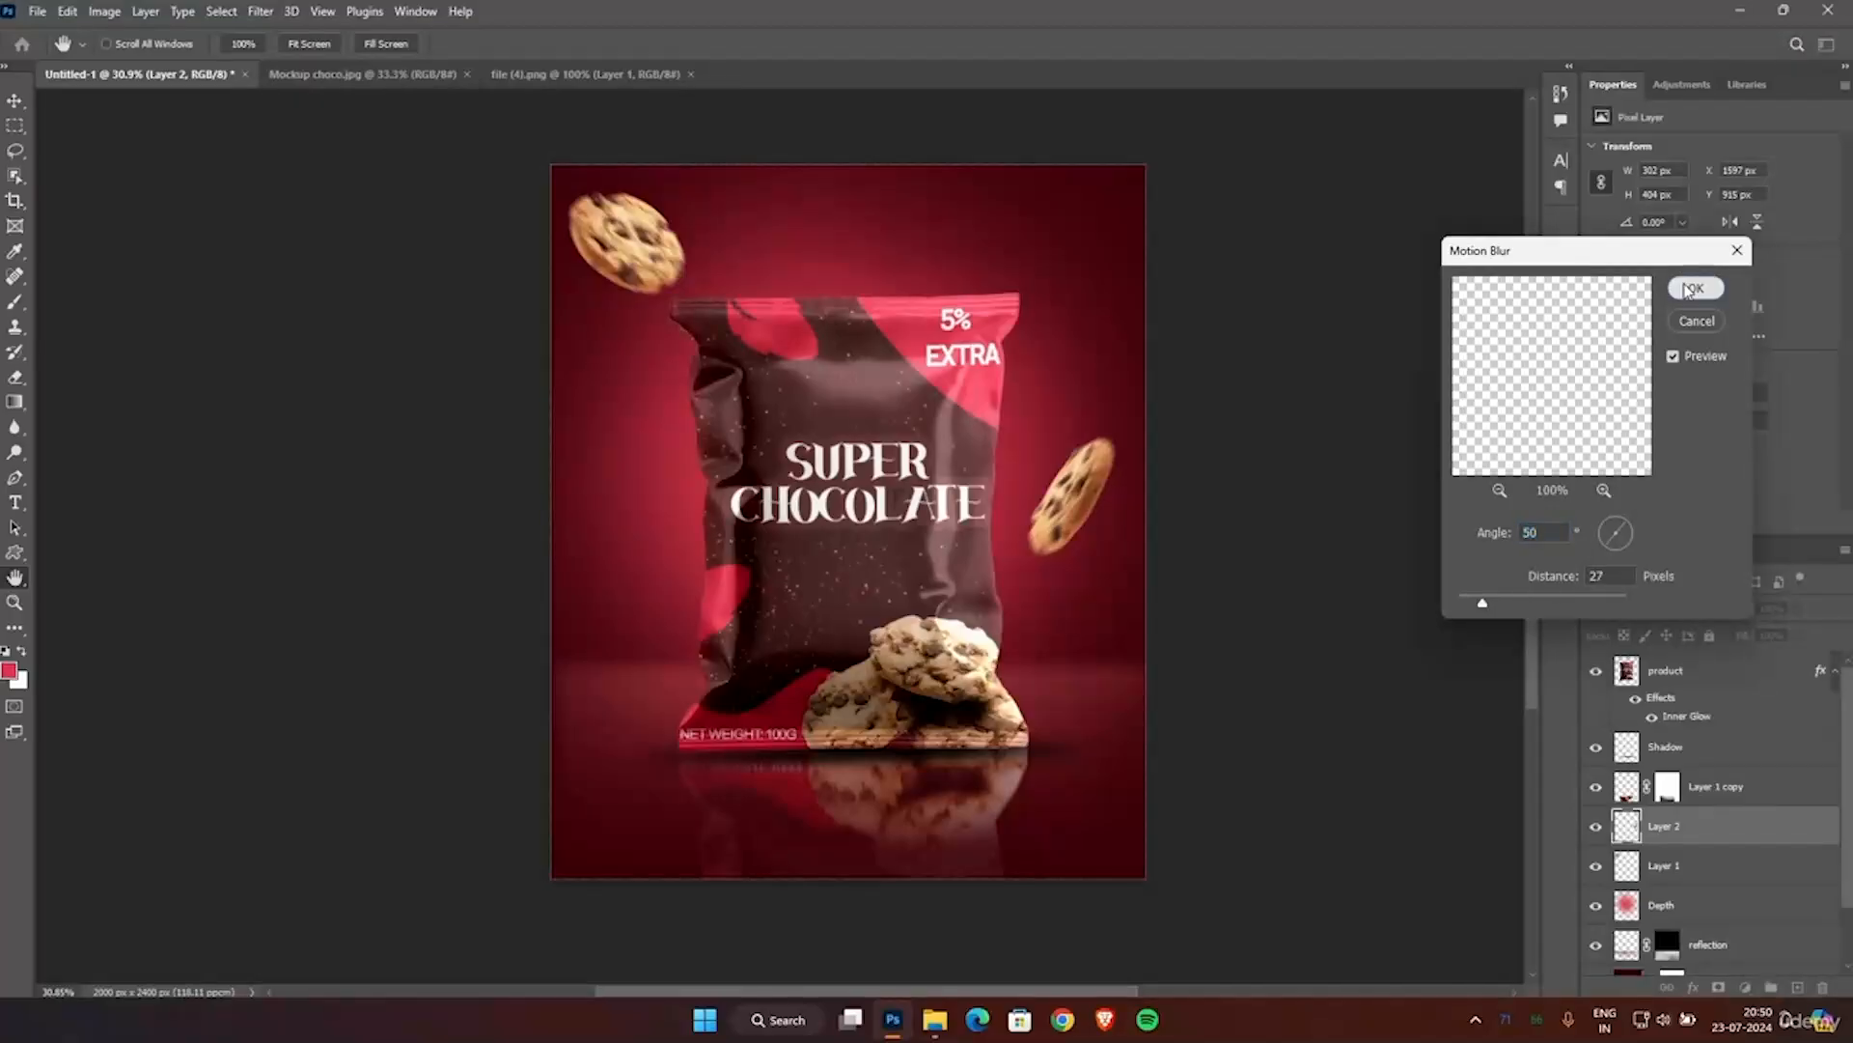
left_click(1695, 288)
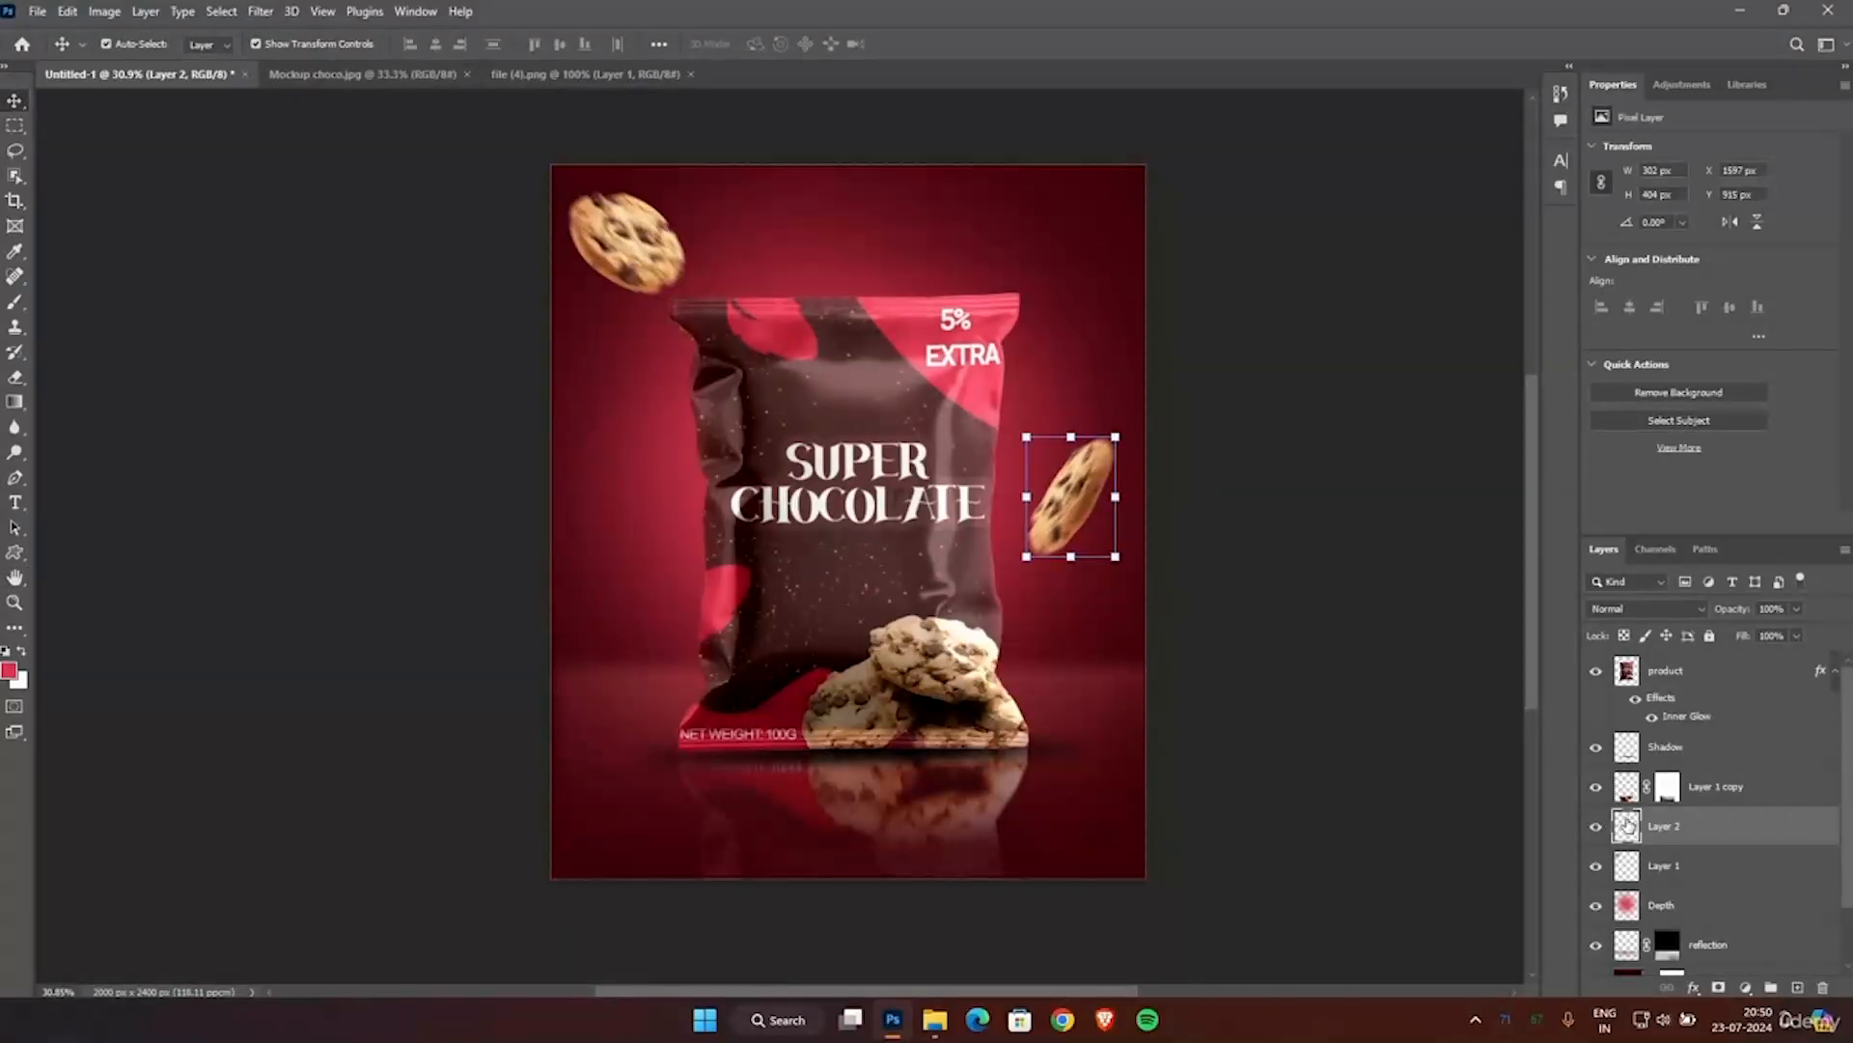
Group the two cookie layers and name the group "cookies".
double_click(1673, 834)
left_click(1689, 874, "shift")
key("ctrl+g")
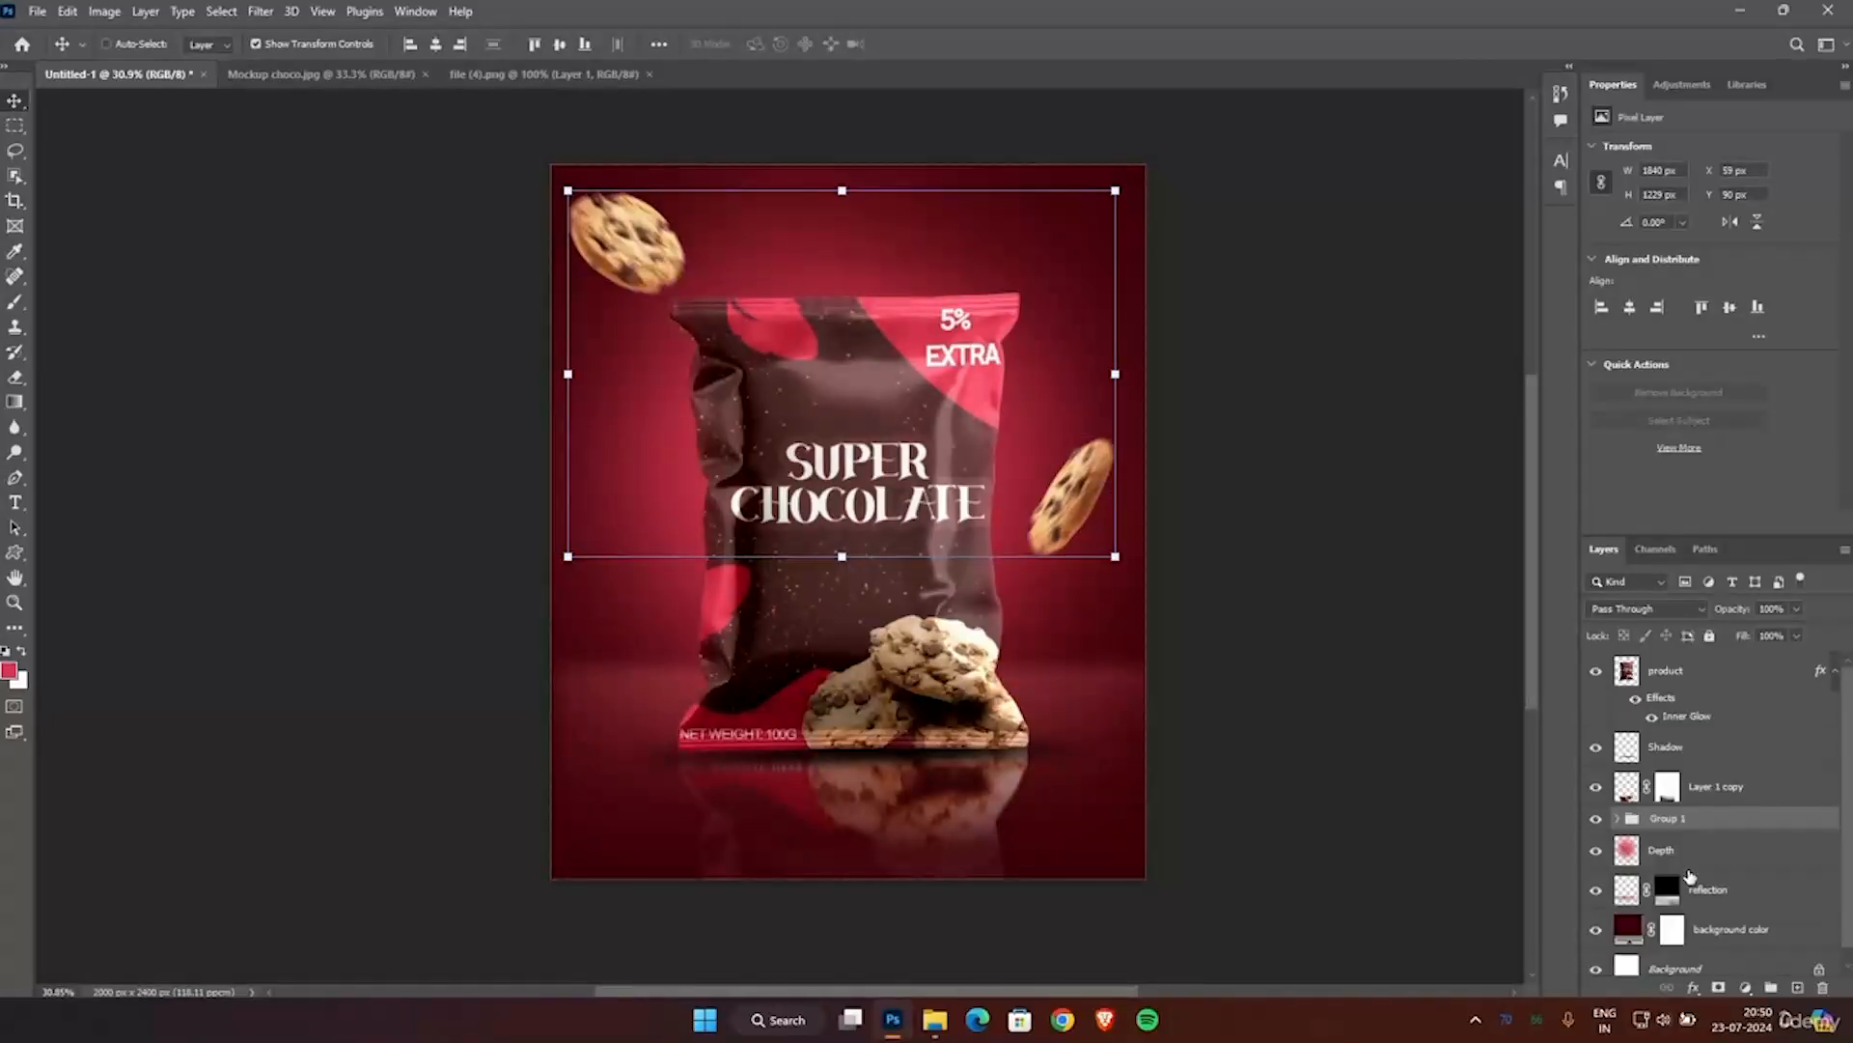
double_click(1664, 819)
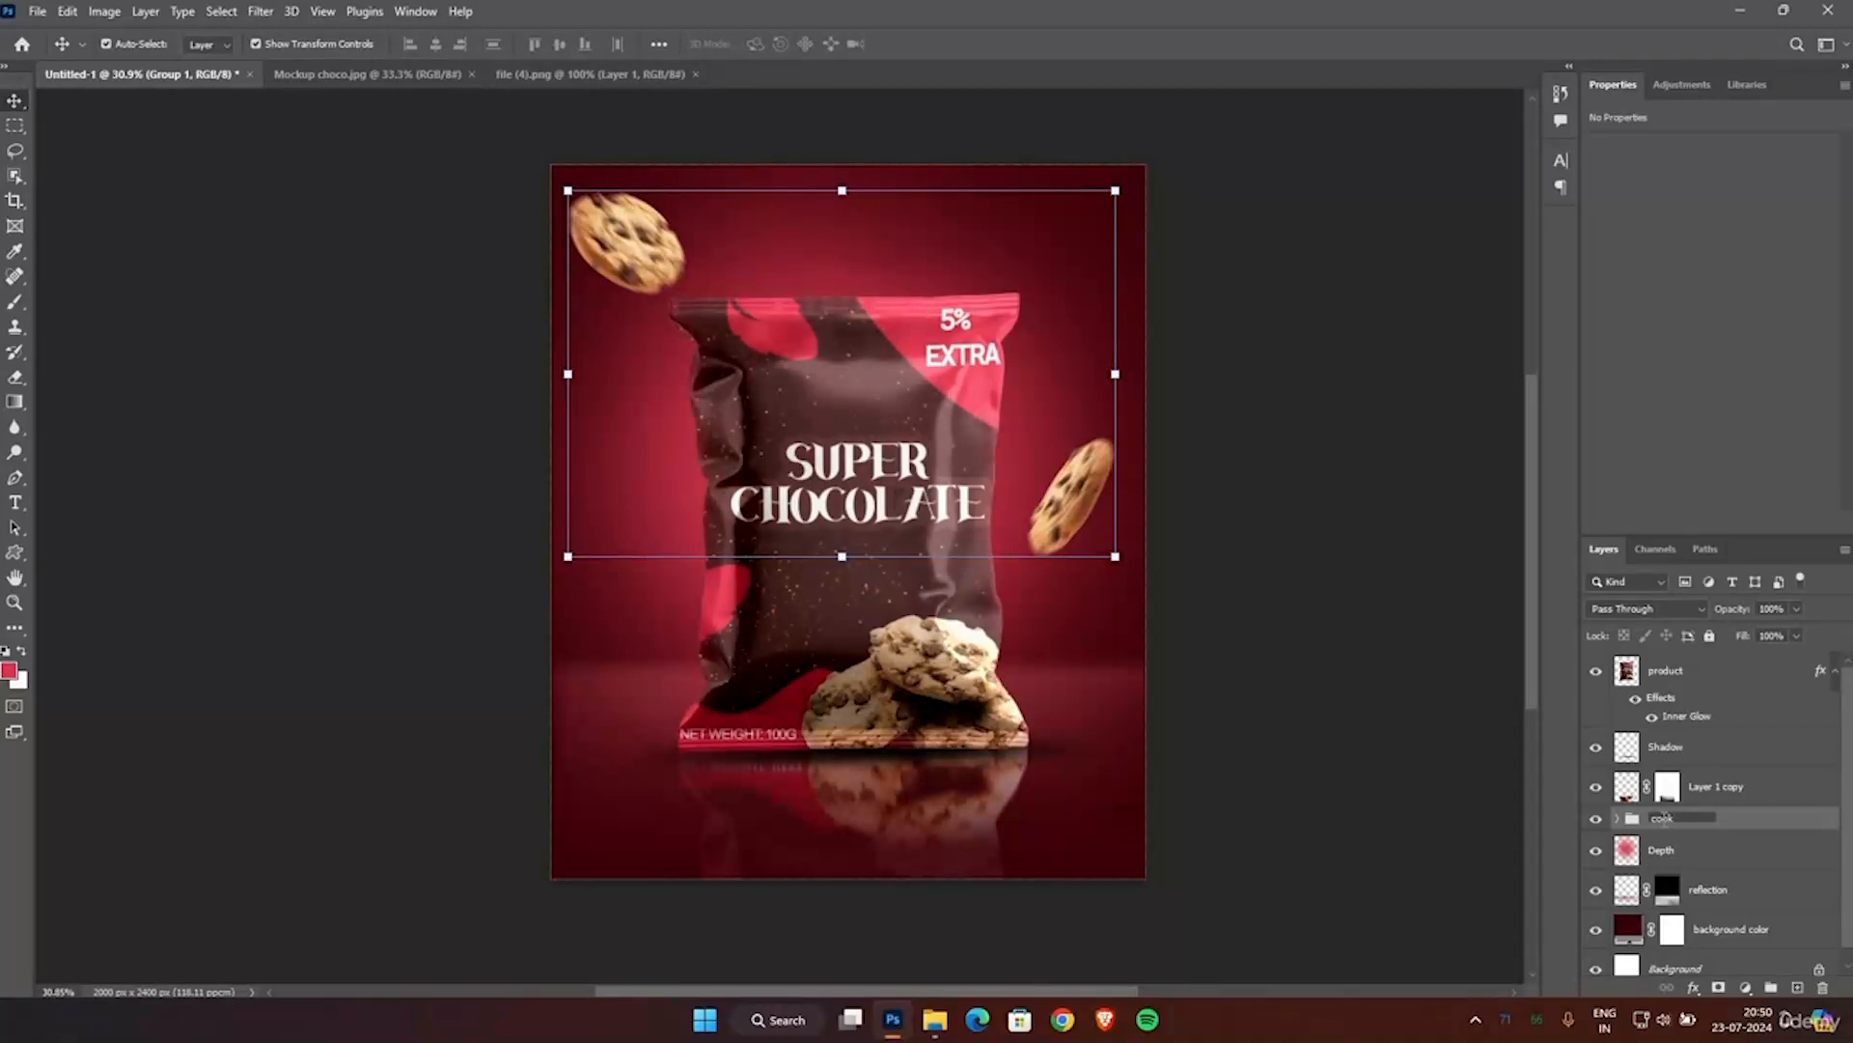
key("Return")
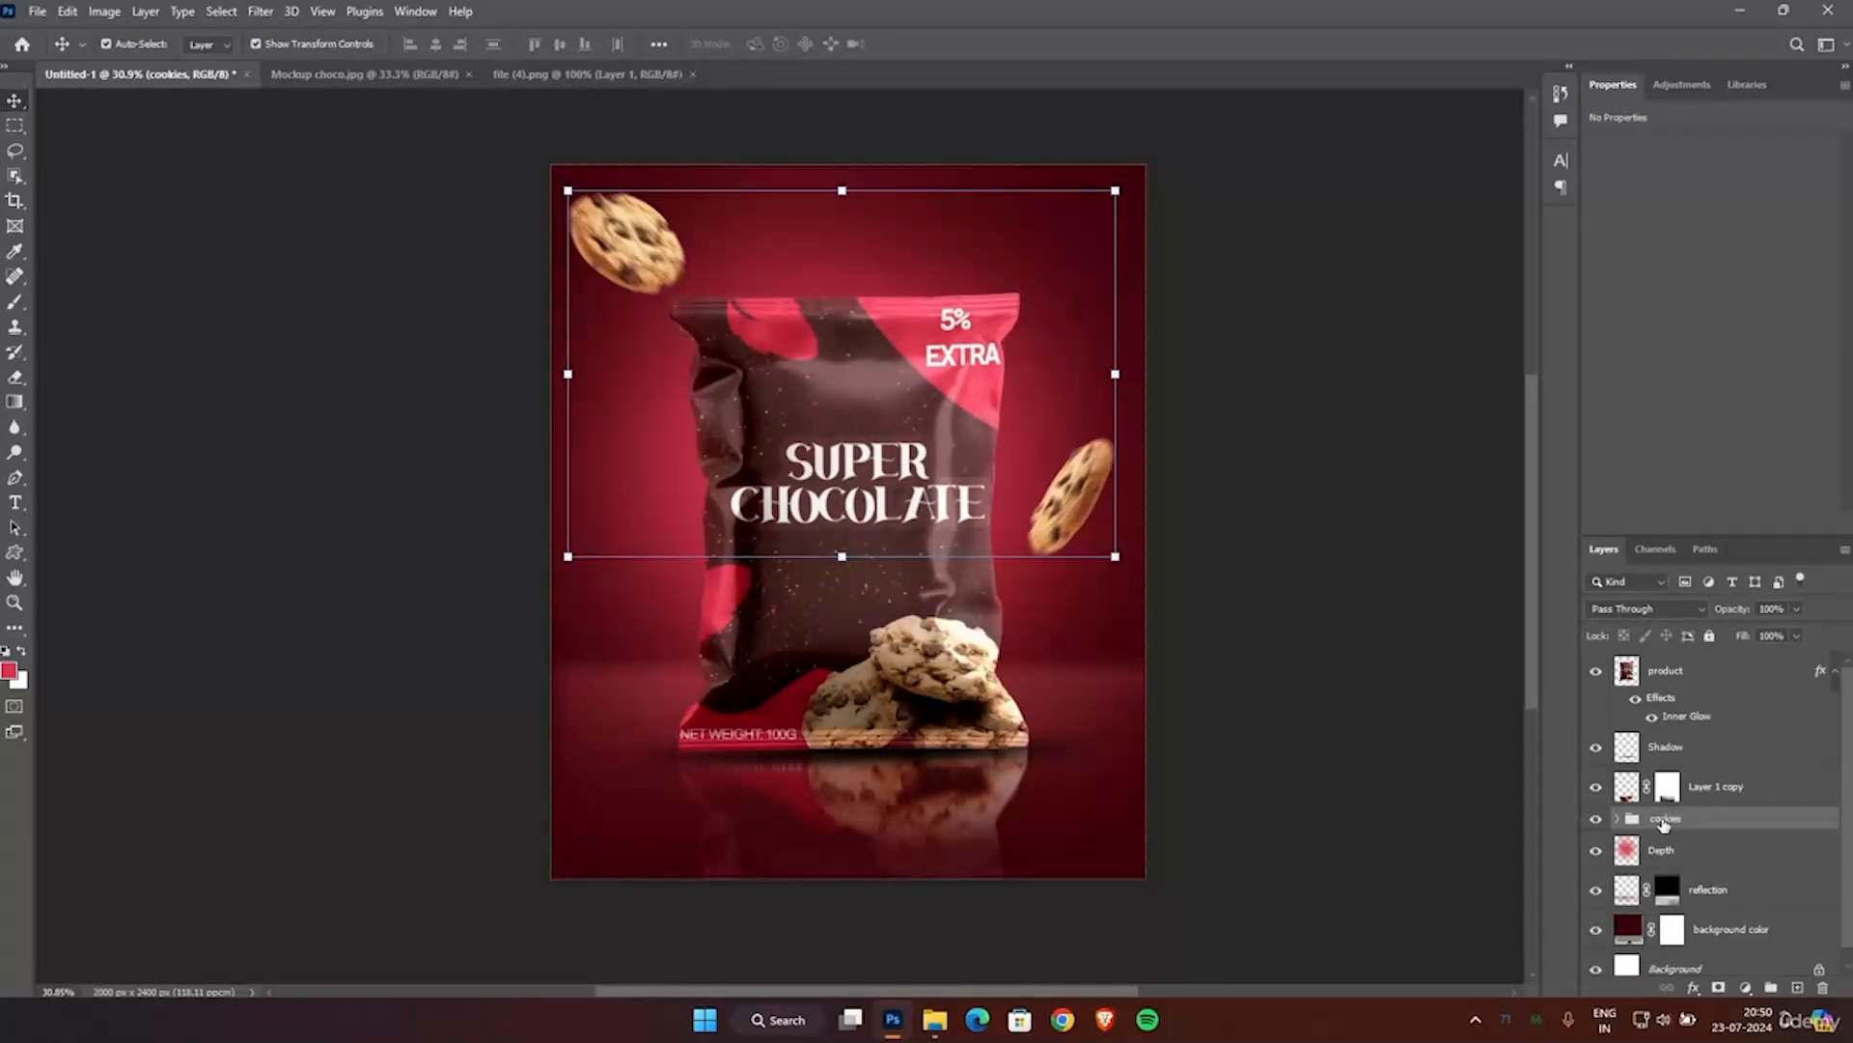
Place the Pngtree chocolate chips image from the Downloads folder into the poster.
left_click(1294, 616)
scroll(1293, 616, "up", 1)
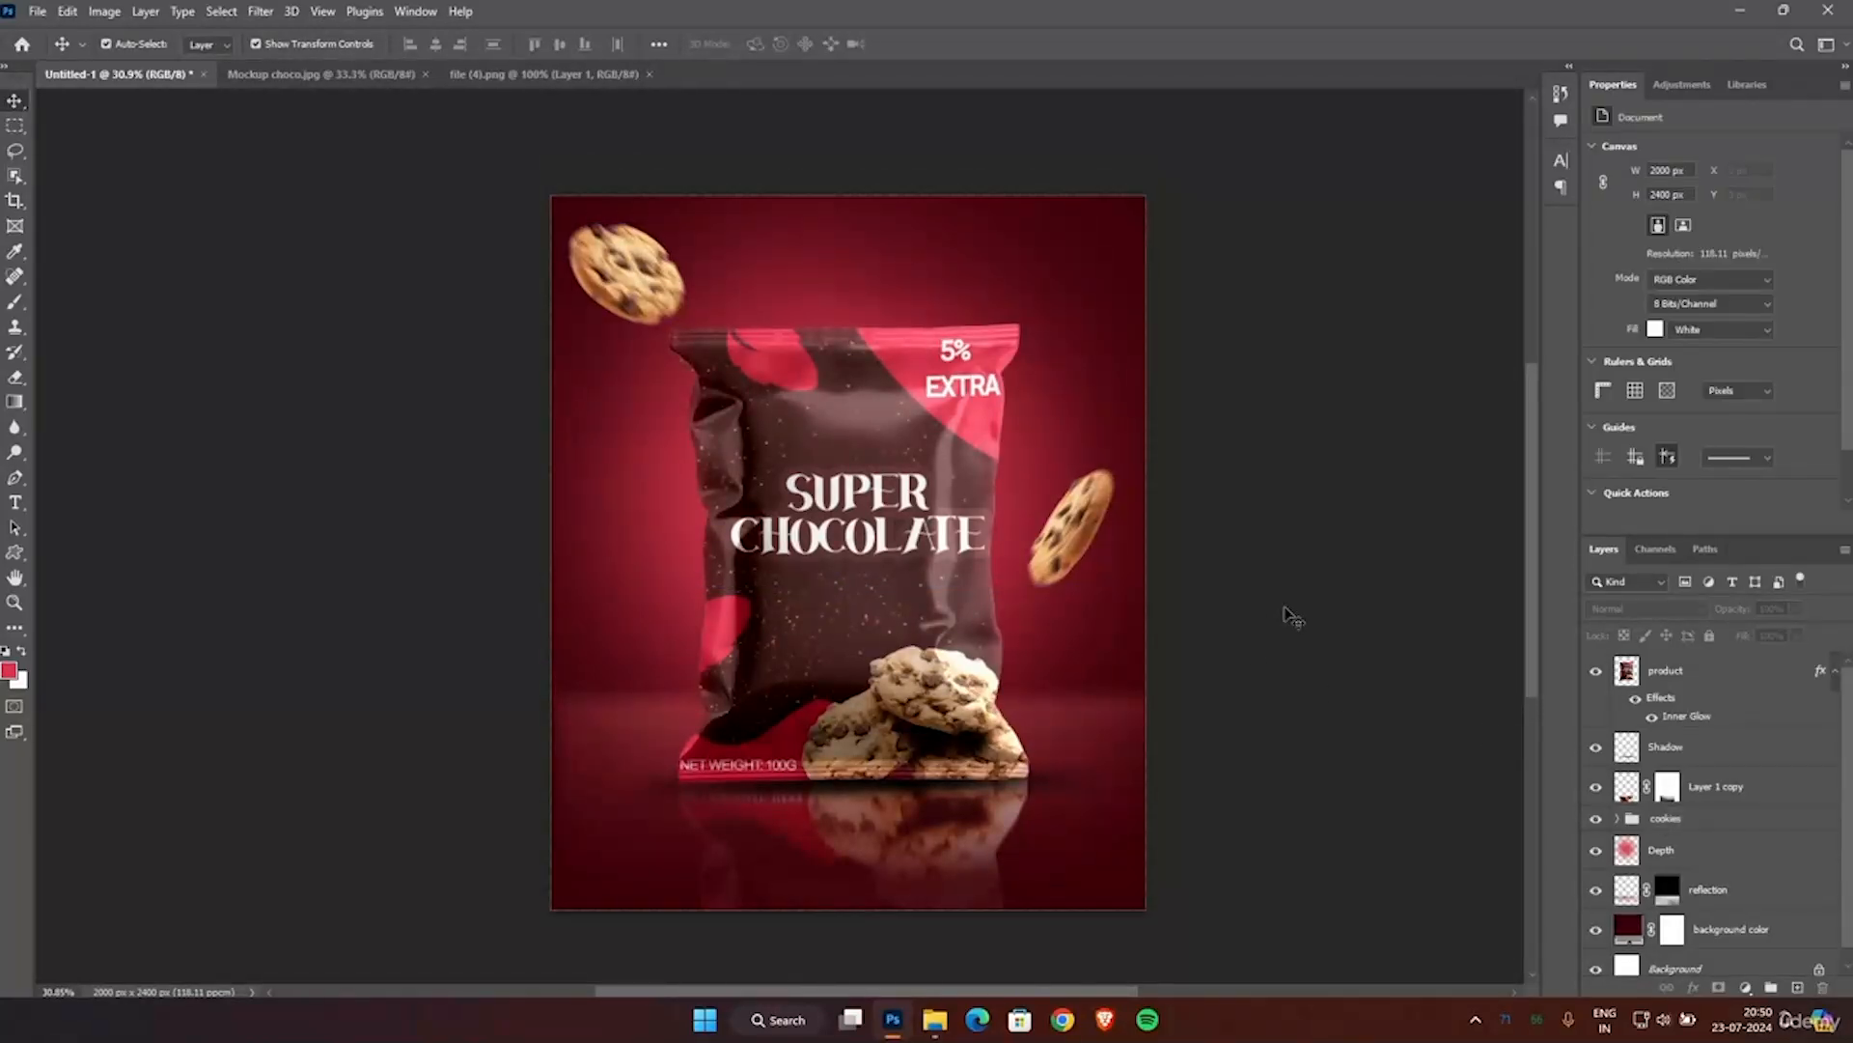
scroll(1293, 616, "up", 1)
left_click(930, 1021)
left_click_drag(258, 226, 816, 495)
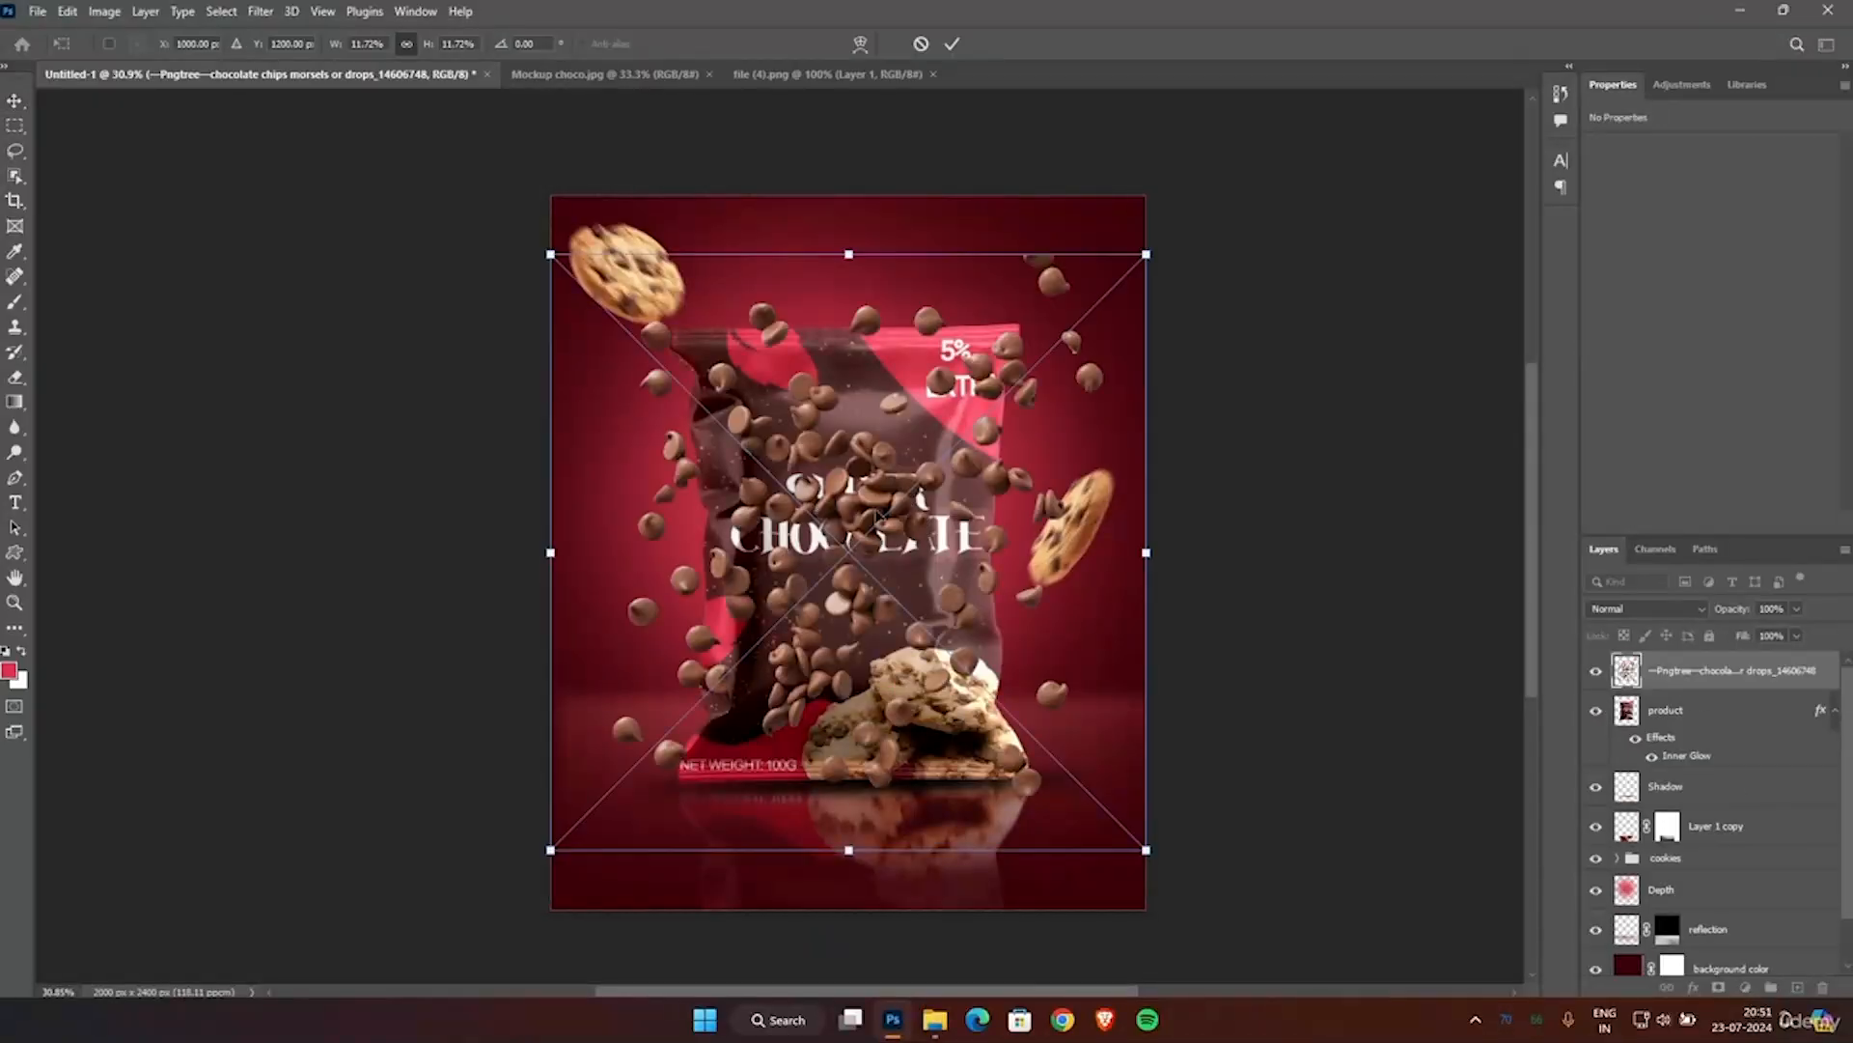
Rename the placed chips layer "choco chips" and move it between the cookies group and the Depth layer.
double_click(1716, 671)
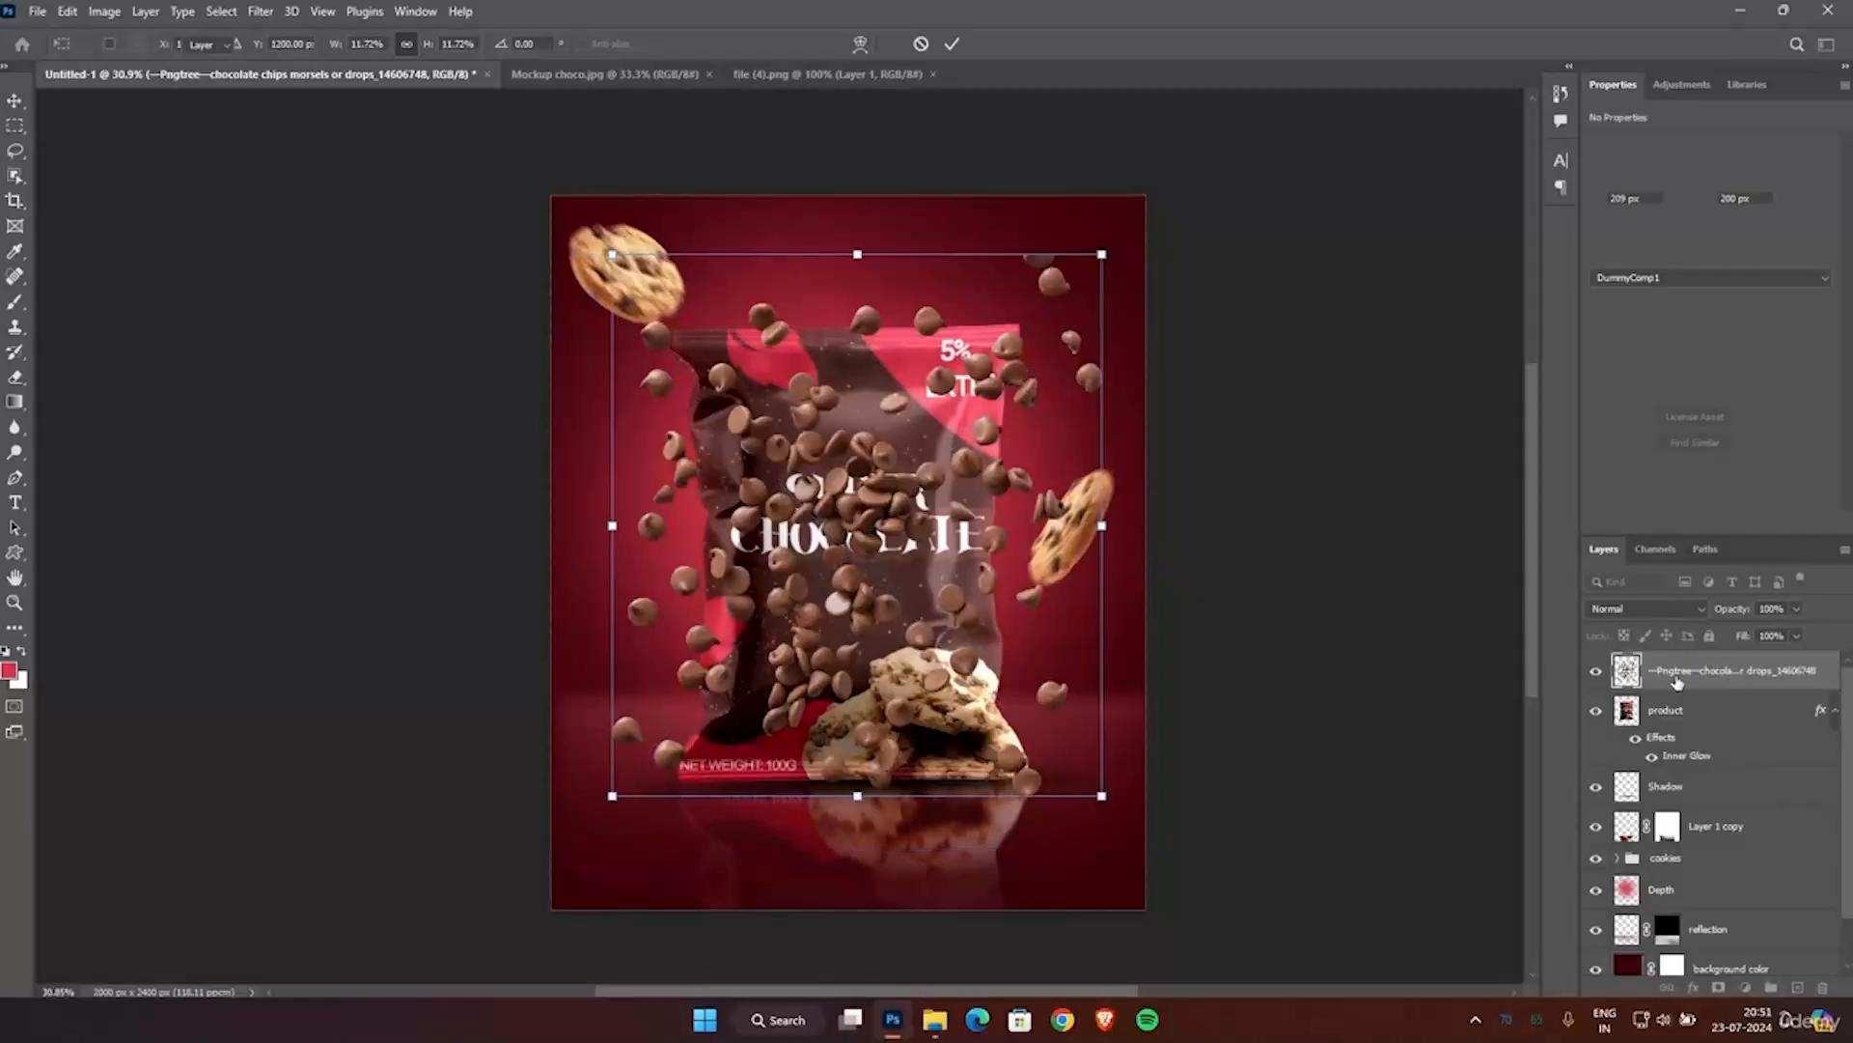
type("co")
type("oco chip")
type("s")
key("Return")
left_click_drag(1722, 681, 1719, 857)
left_click_drag(1720, 879, 1720, 880)
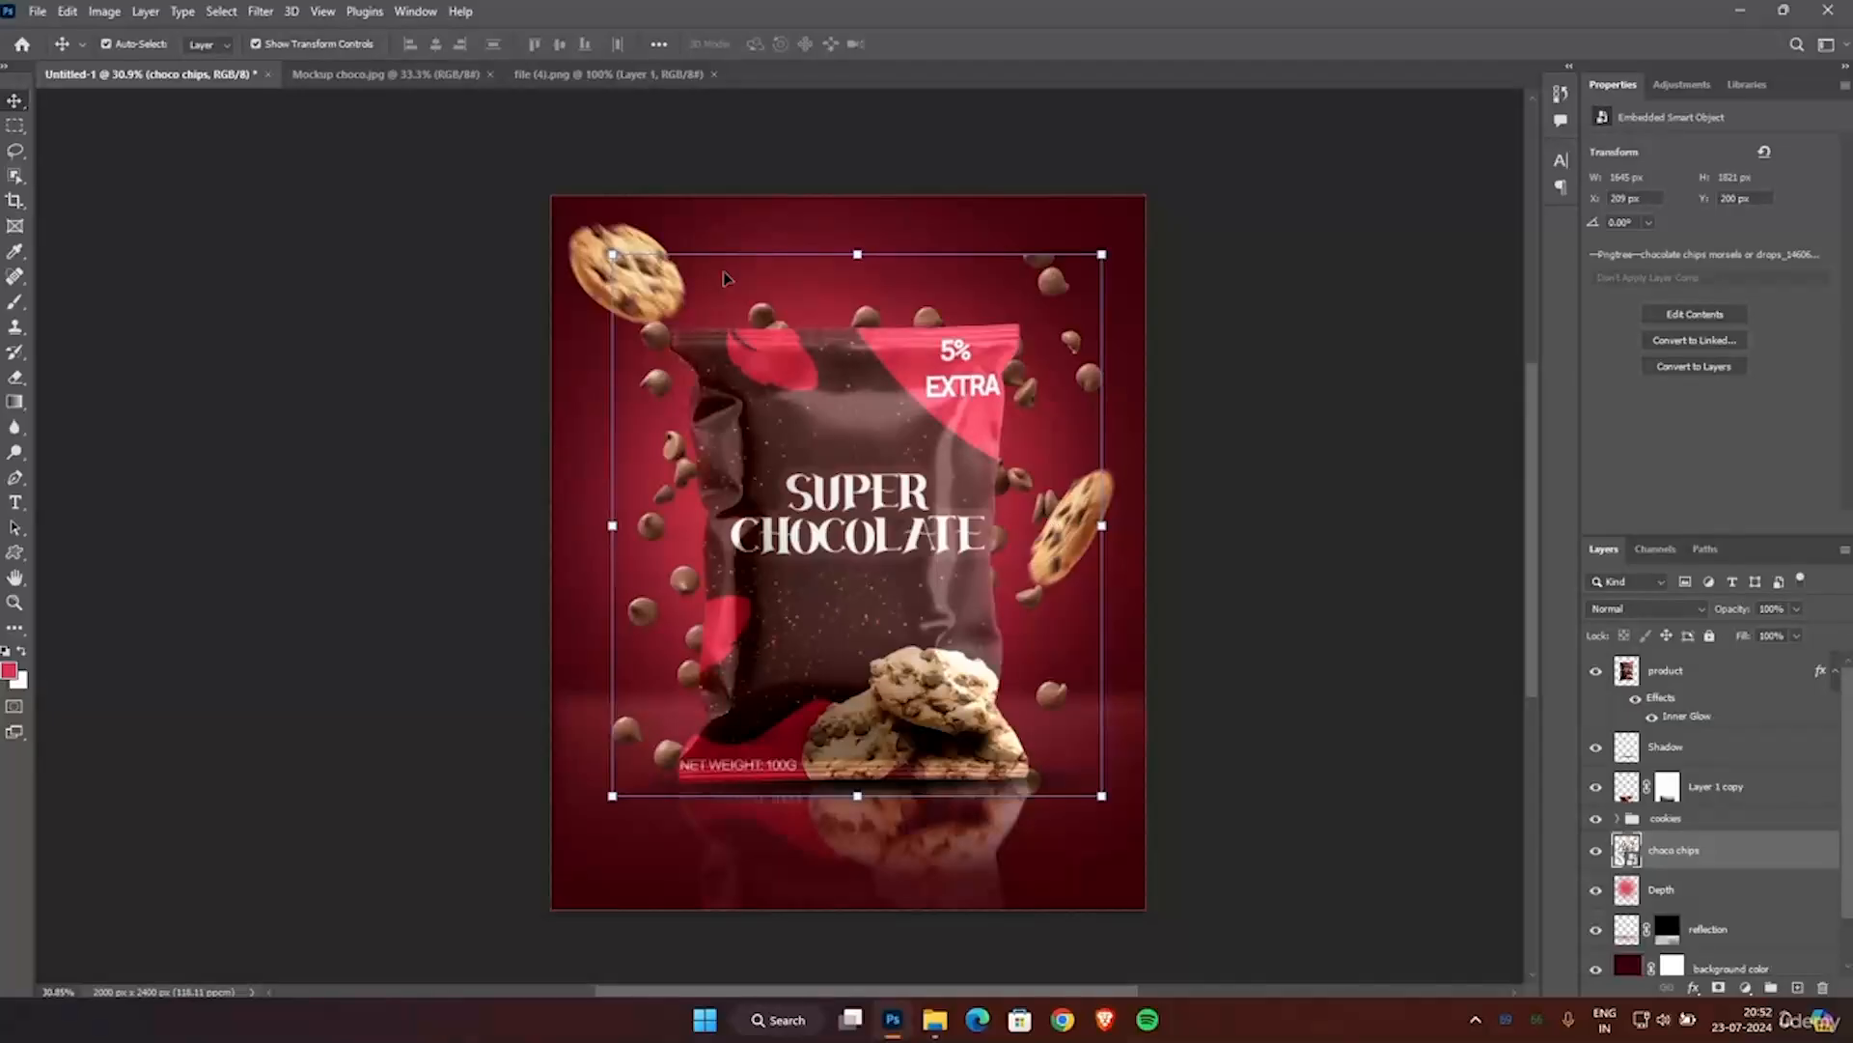
Enlarge the choco chips layer to about 2052 x 2271 px and position it so the chips scatter around the pouch.
key("ctrl+t")
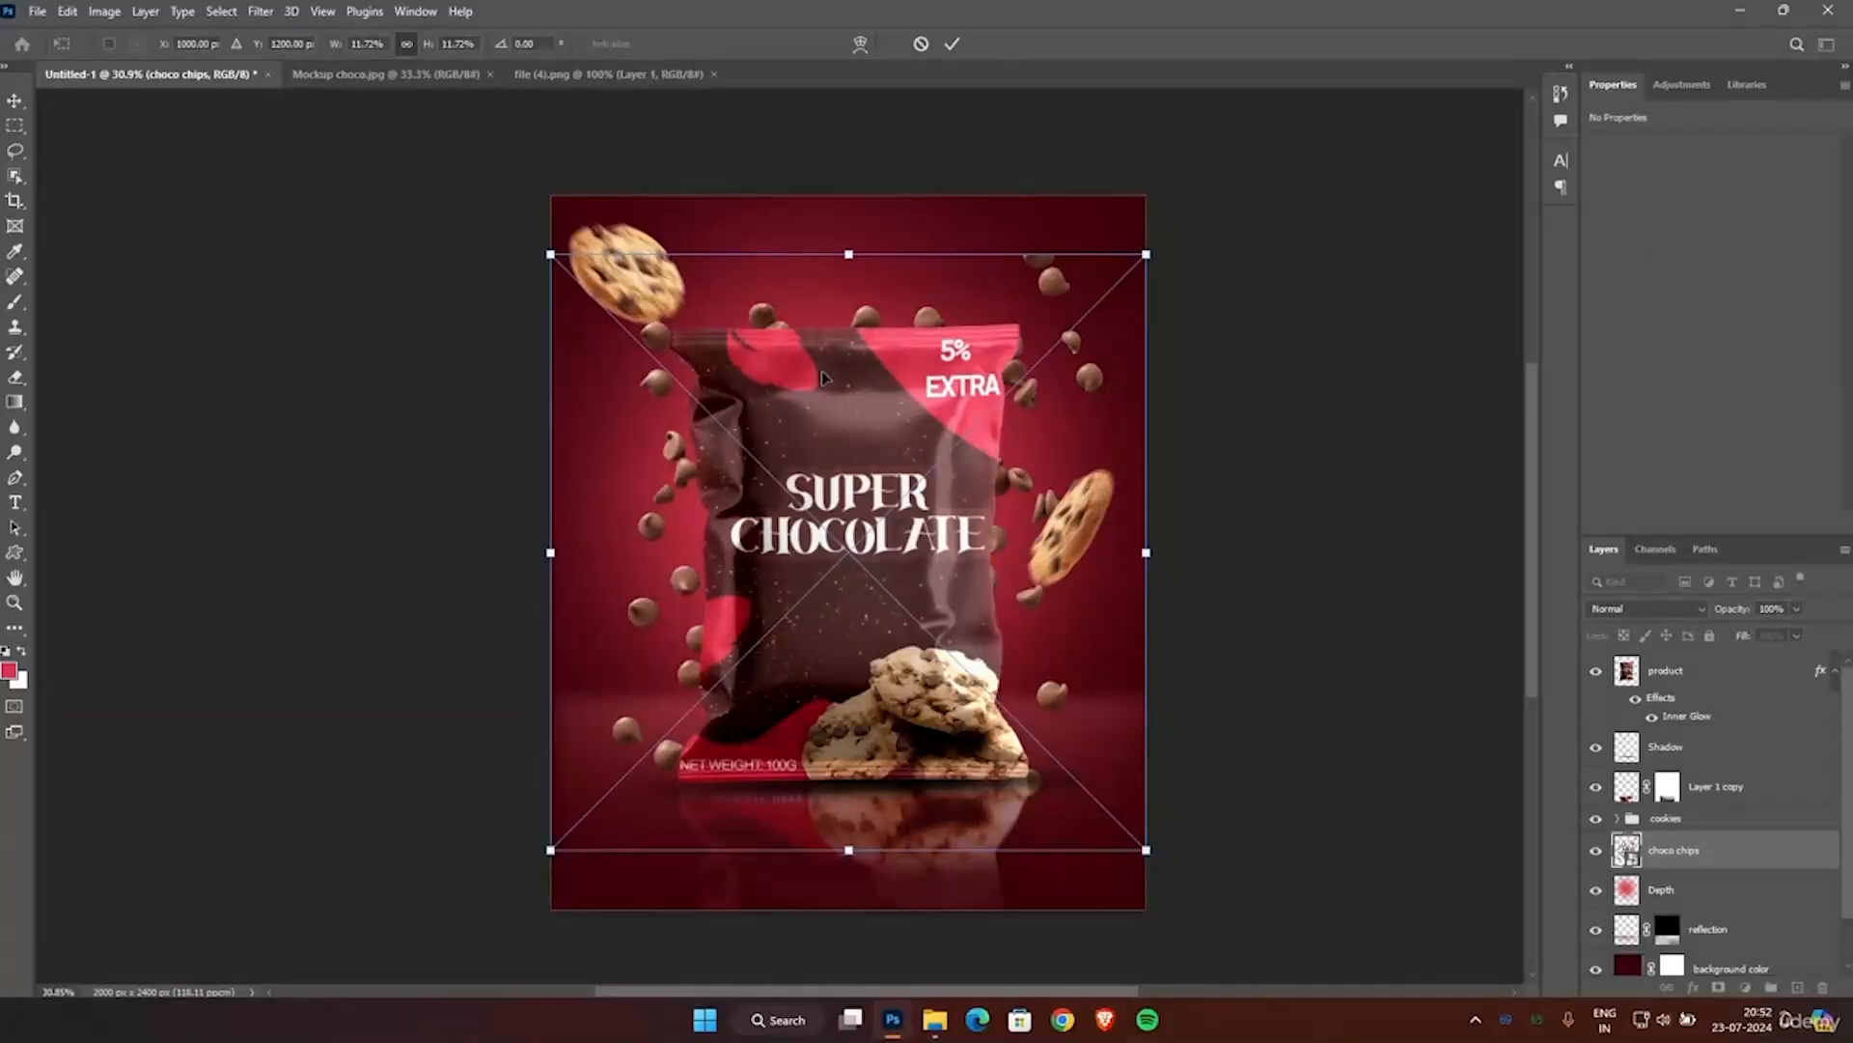
key("Return")
left_click_drag(1102, 253, 1186, 154)
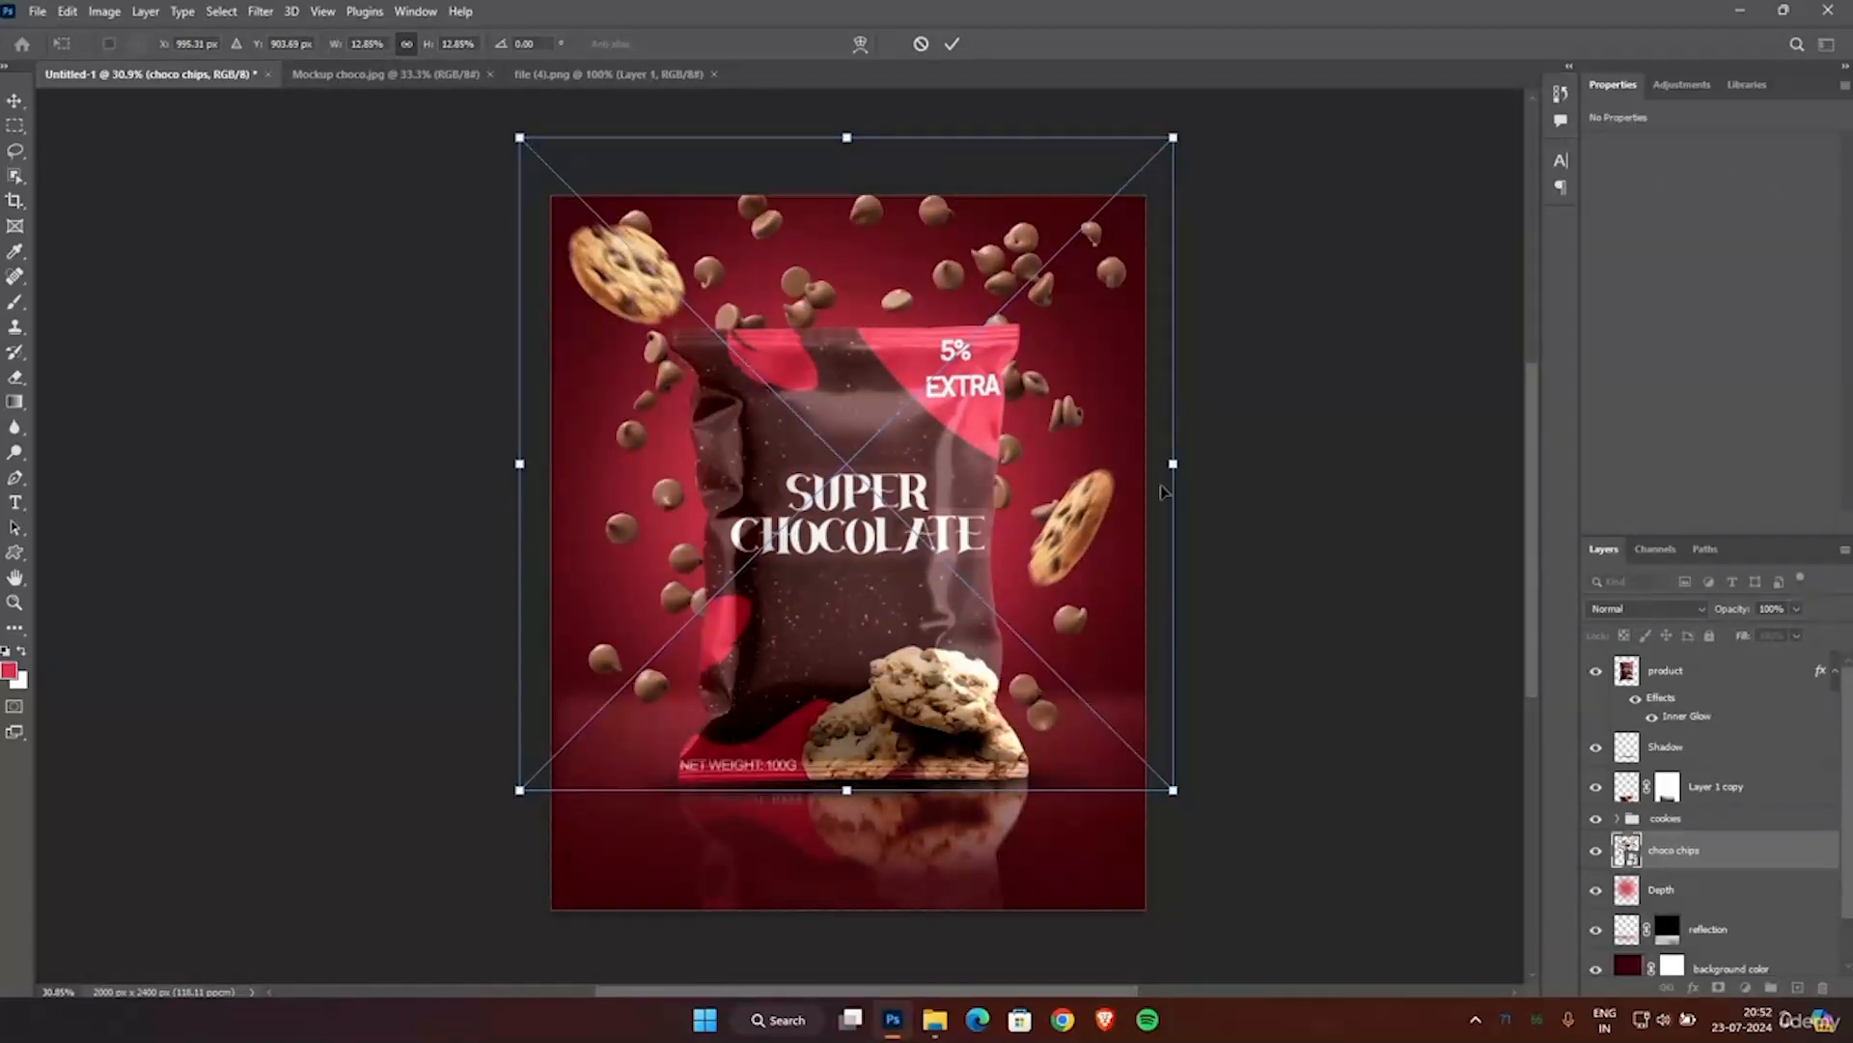
left_click_drag(1174, 792, 1263, 881)
left_click_drag(1213, 594, 1168, 597)
left_click(959, 50)
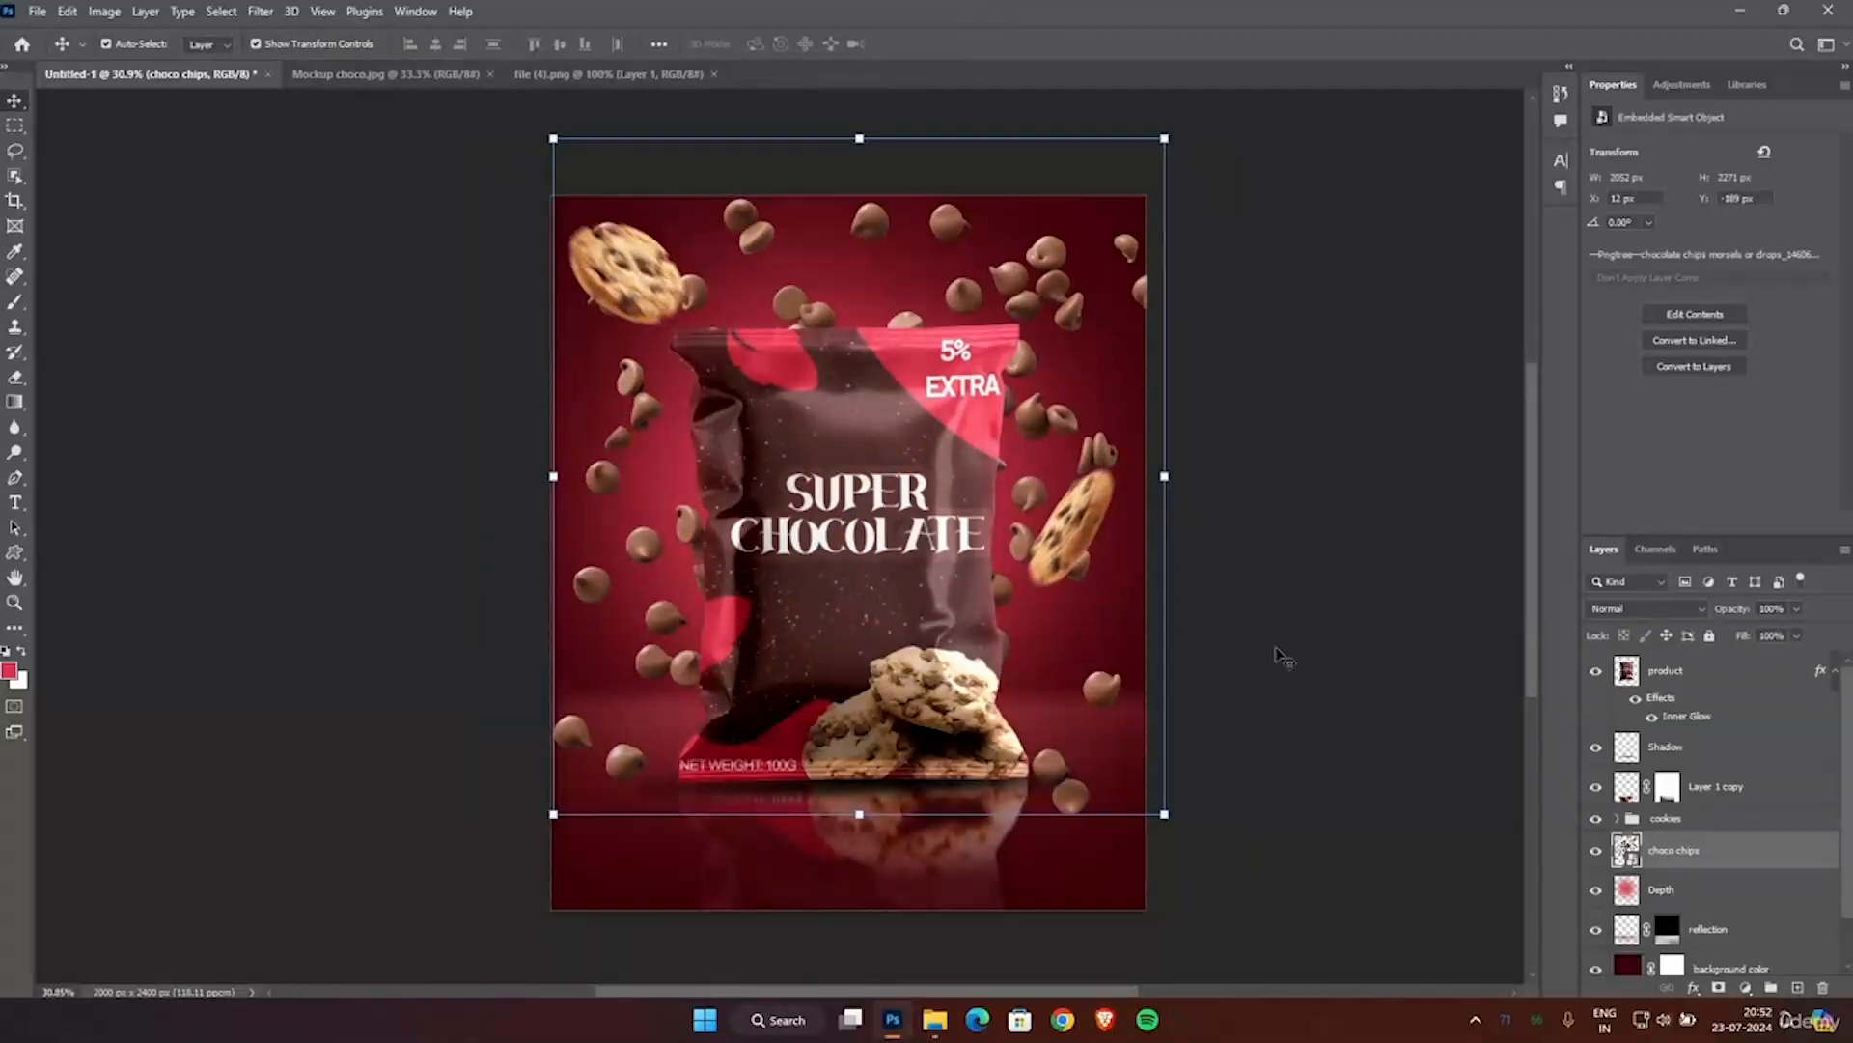
Apply a Motion Blur to the choco chips layer with a 50° angle and 29 pixels distance.
left_click(261, 12)
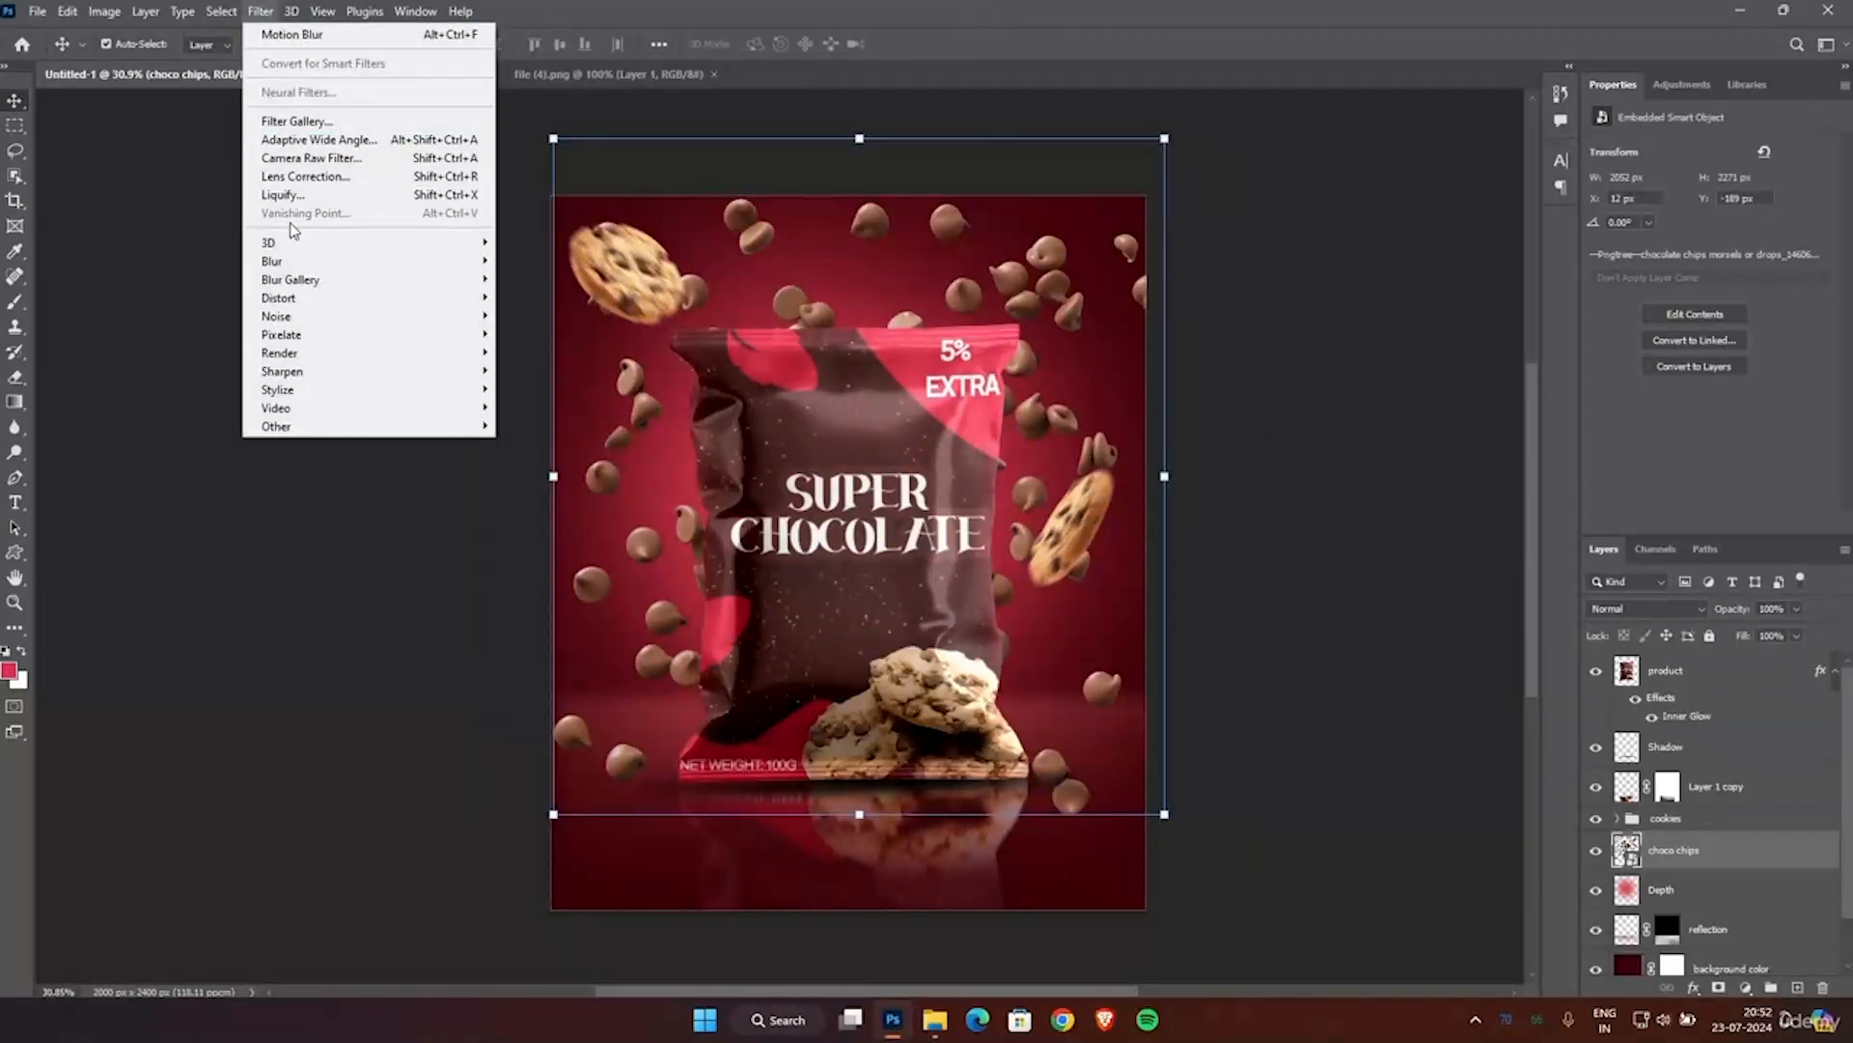
mouse_move(393, 262)
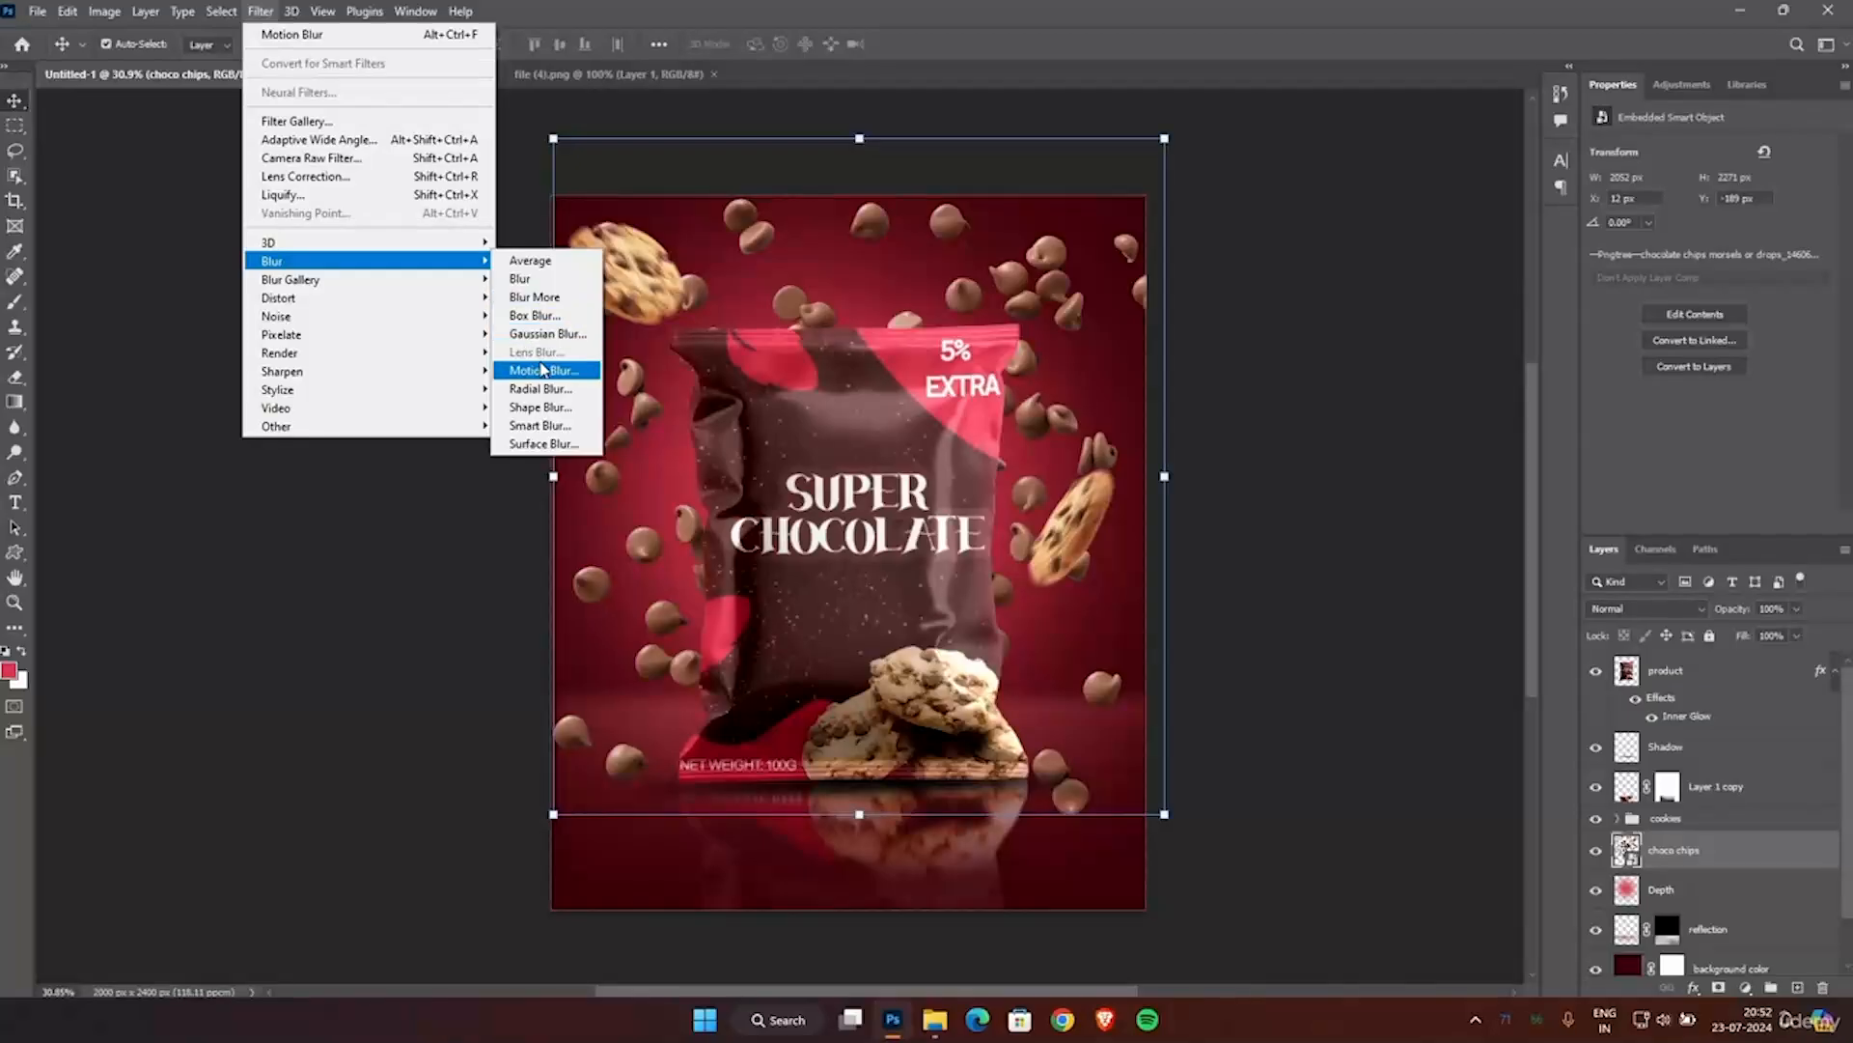
left_click(537, 369)
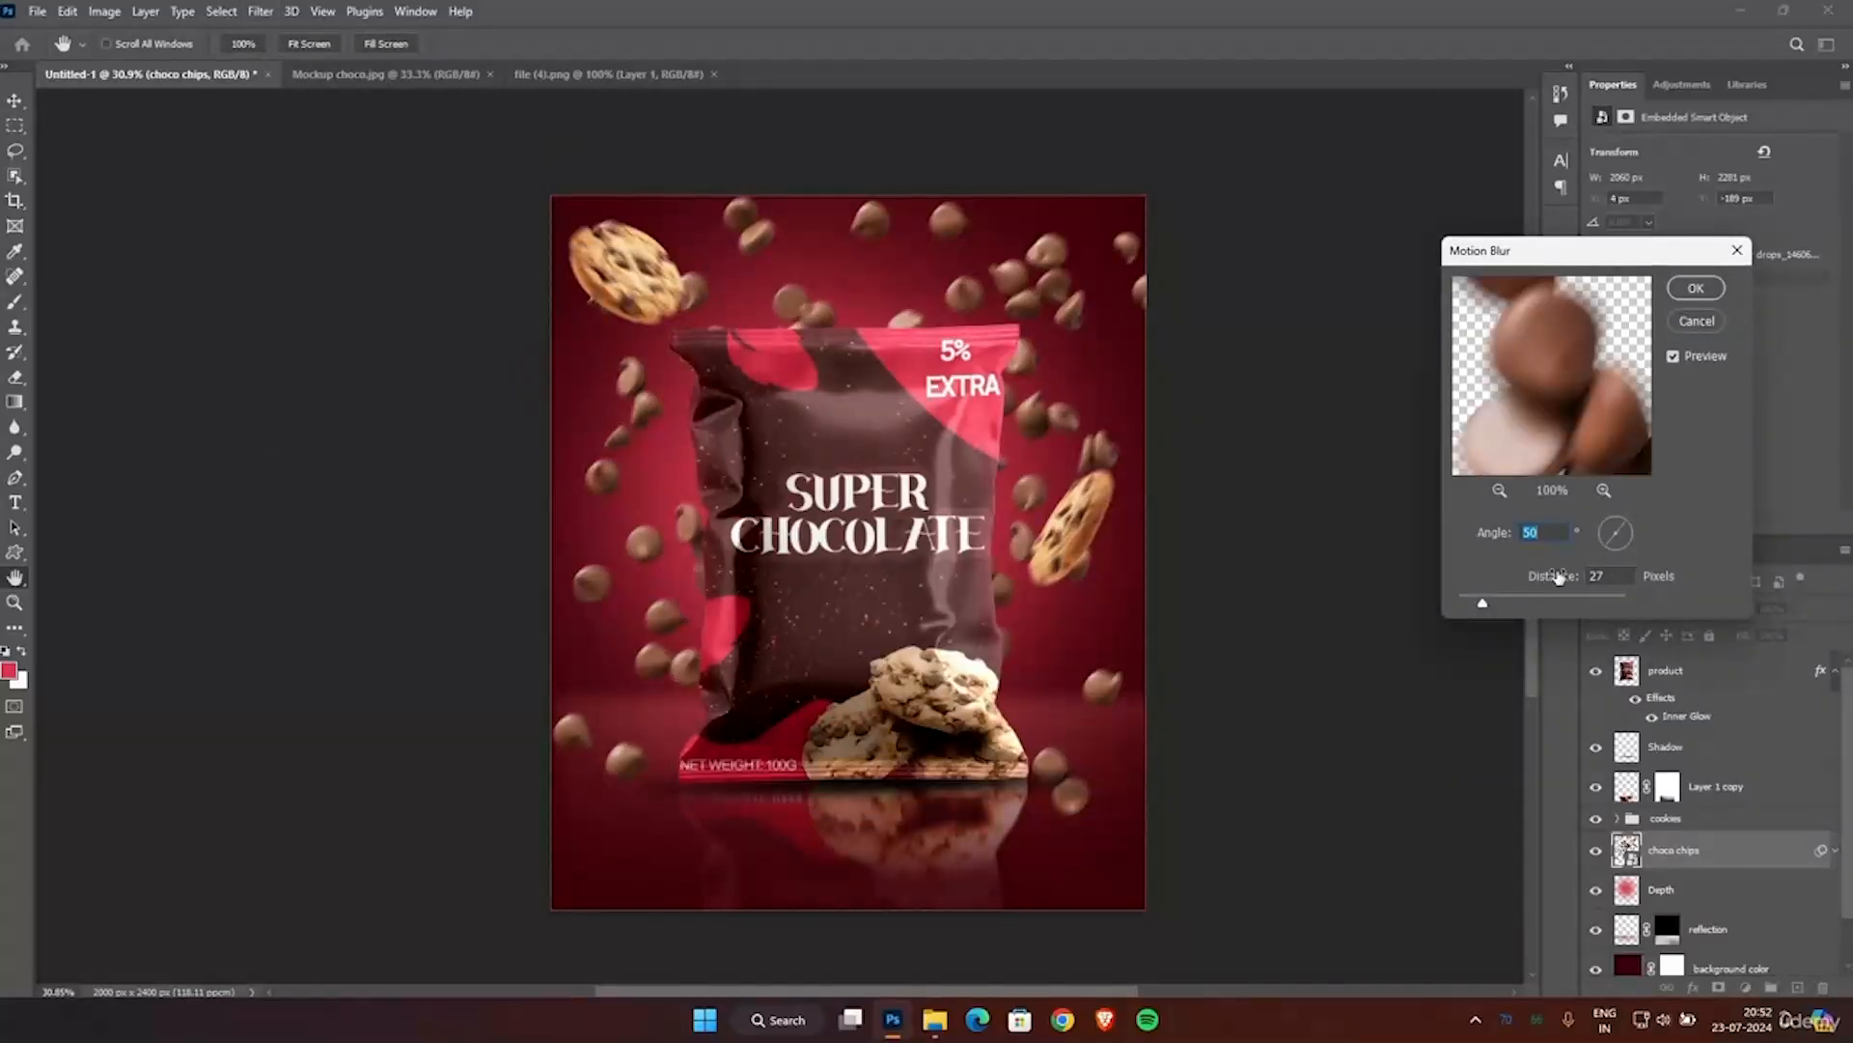
left_click_drag(1484, 606, 1484, 606)
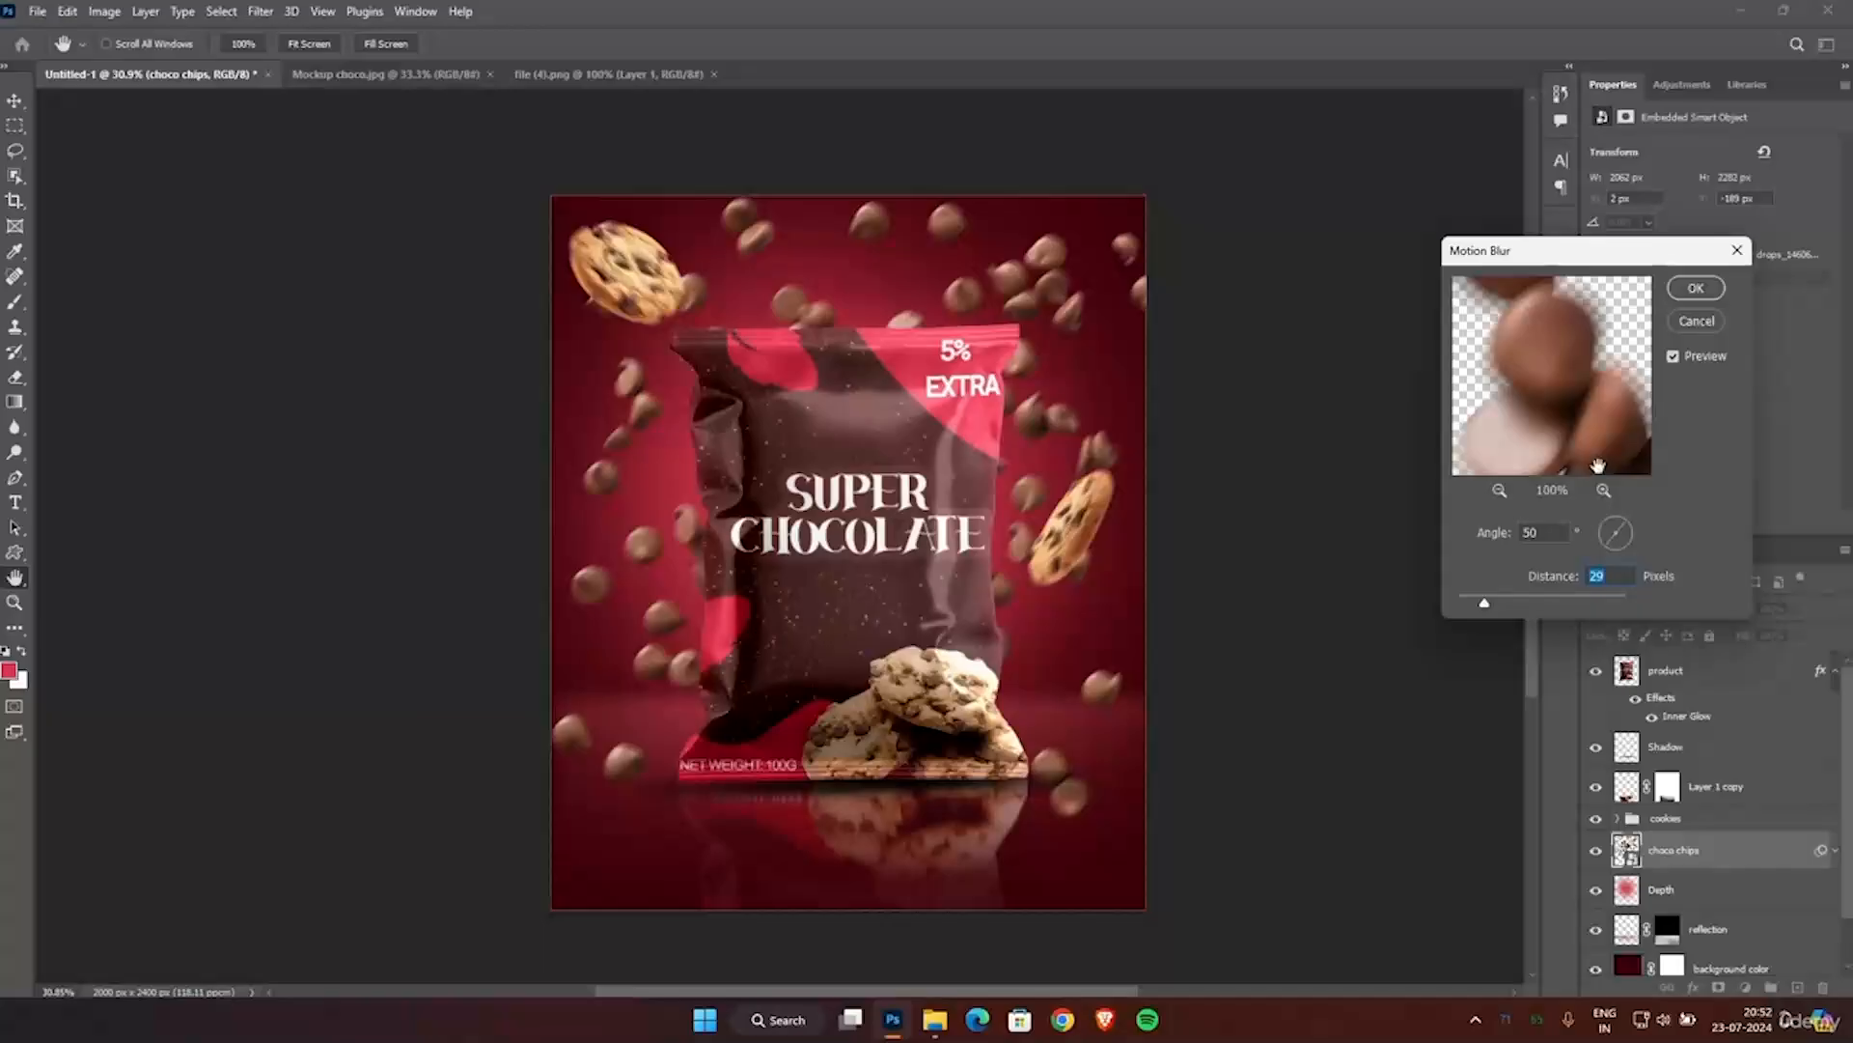
left_click(1681, 294)
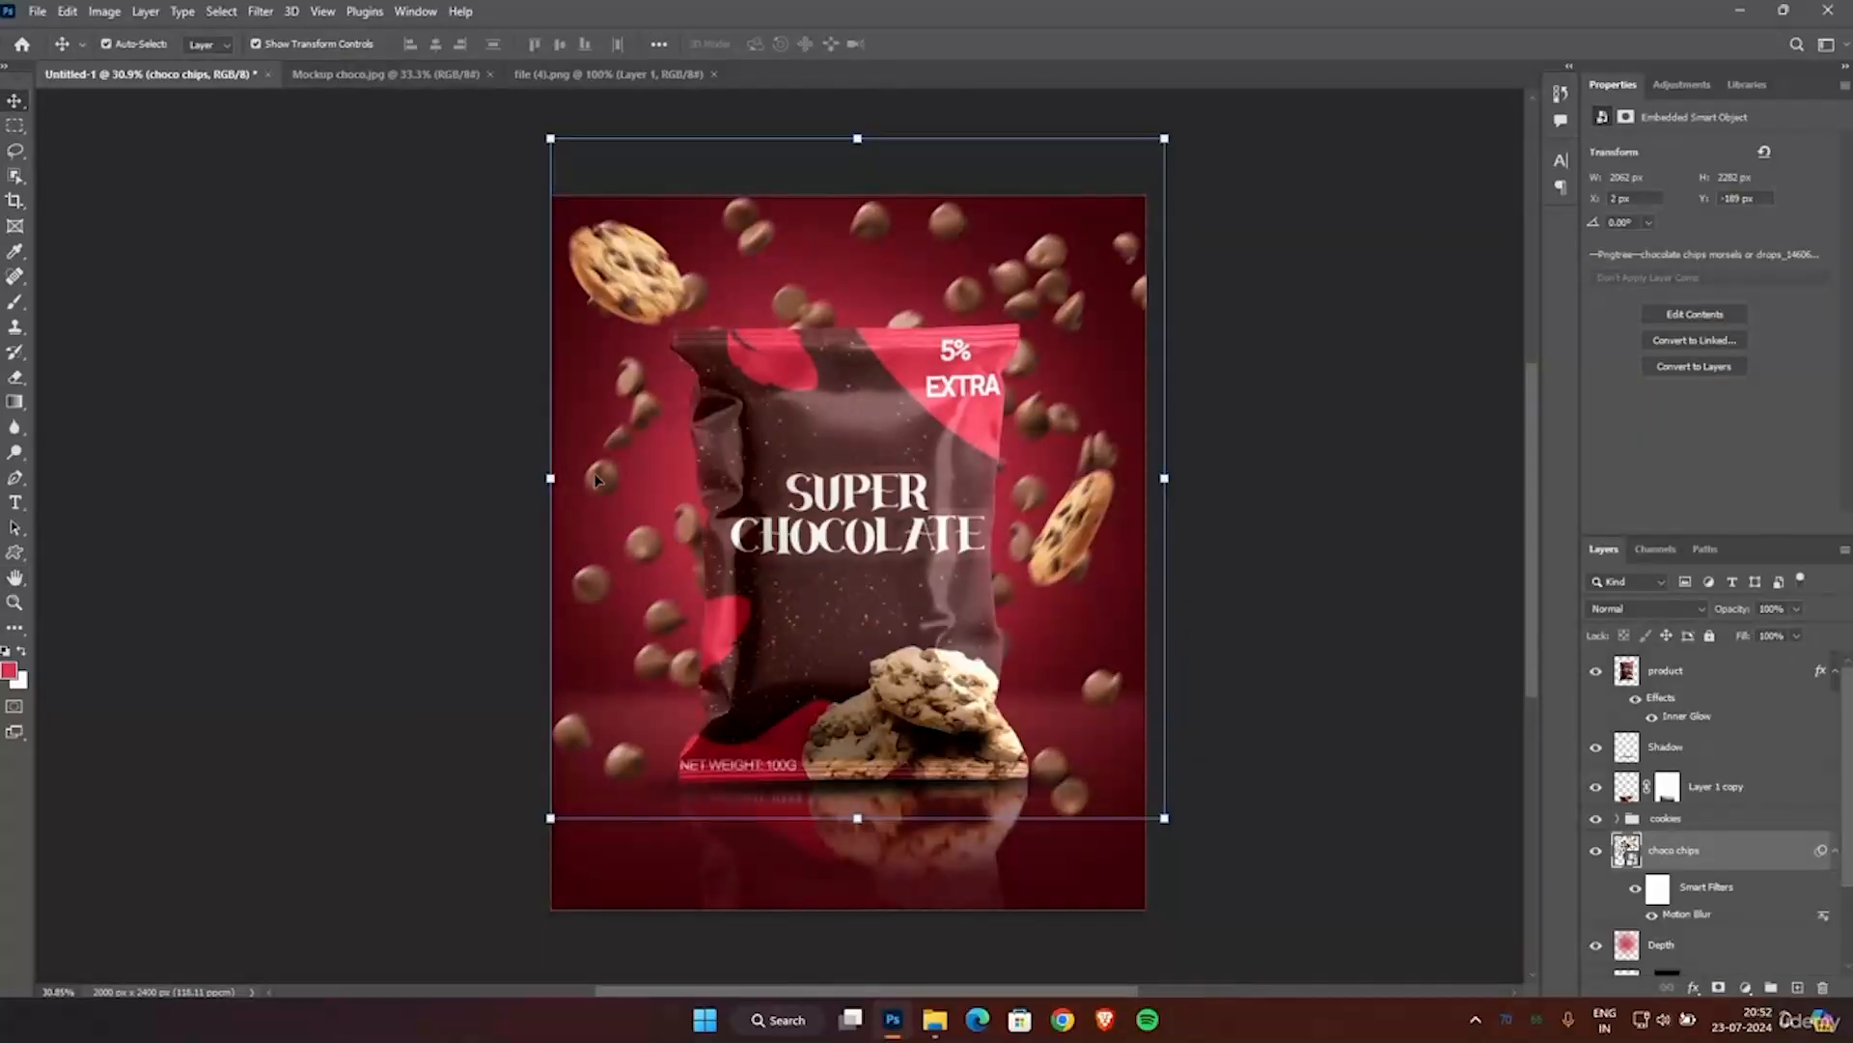
Rasterize the choco chips smart object so it can be edited with the Eraser tool.
left_click(19, 381)
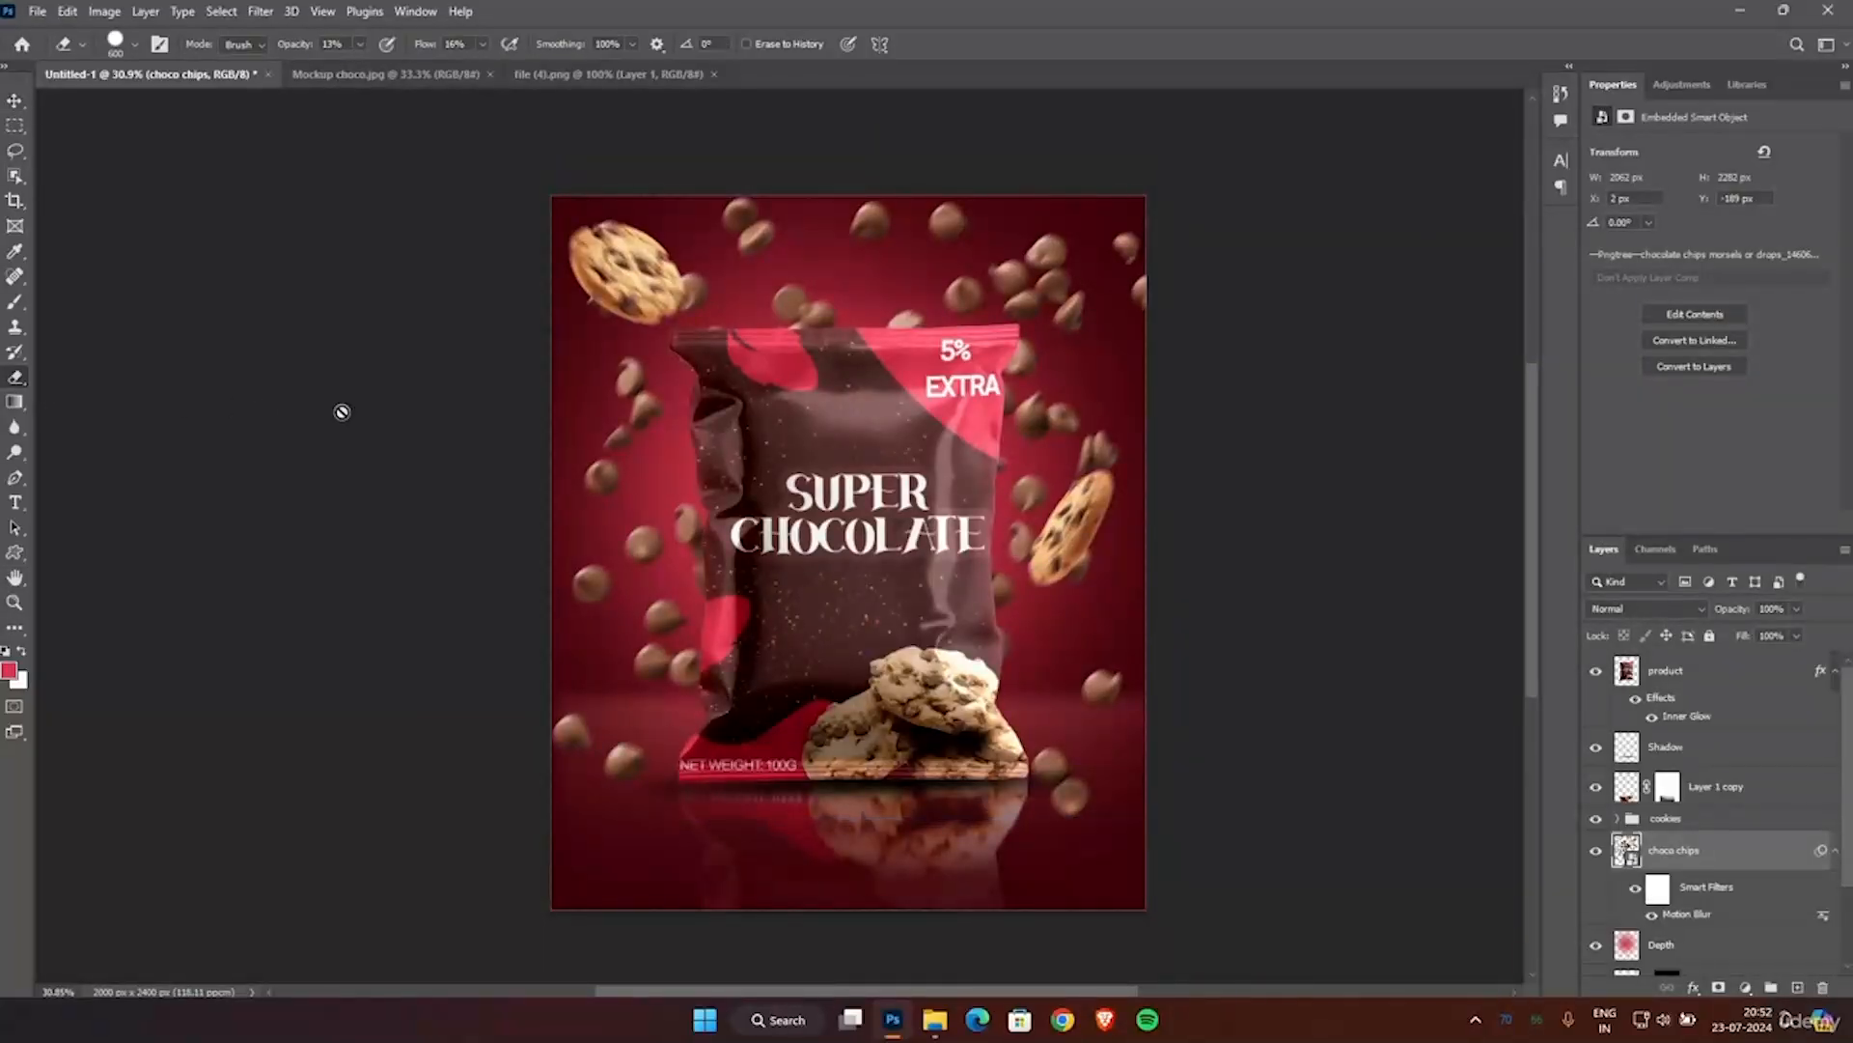
left_click(731, 427)
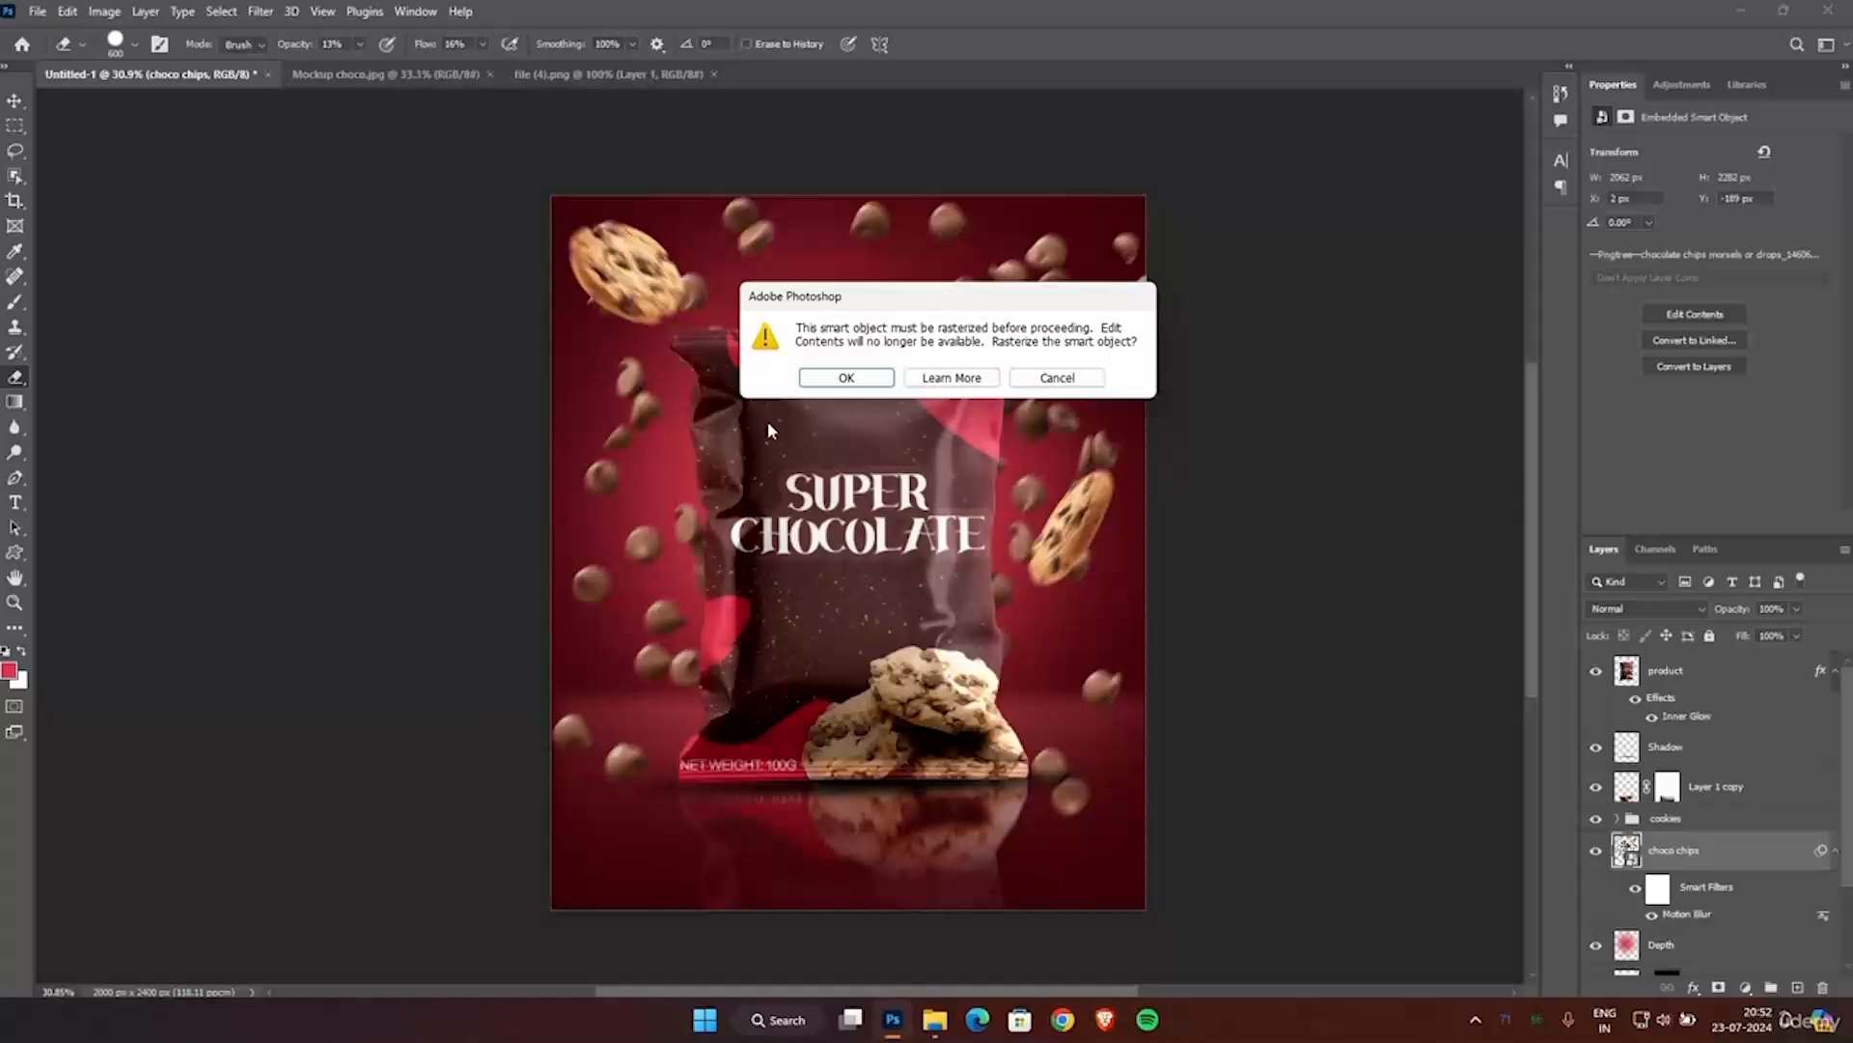
left_click(832, 378)
Set the eraser to 100% opacity and 100% flow with a 300 px brush.
scroll(780, 332, "up", 1)
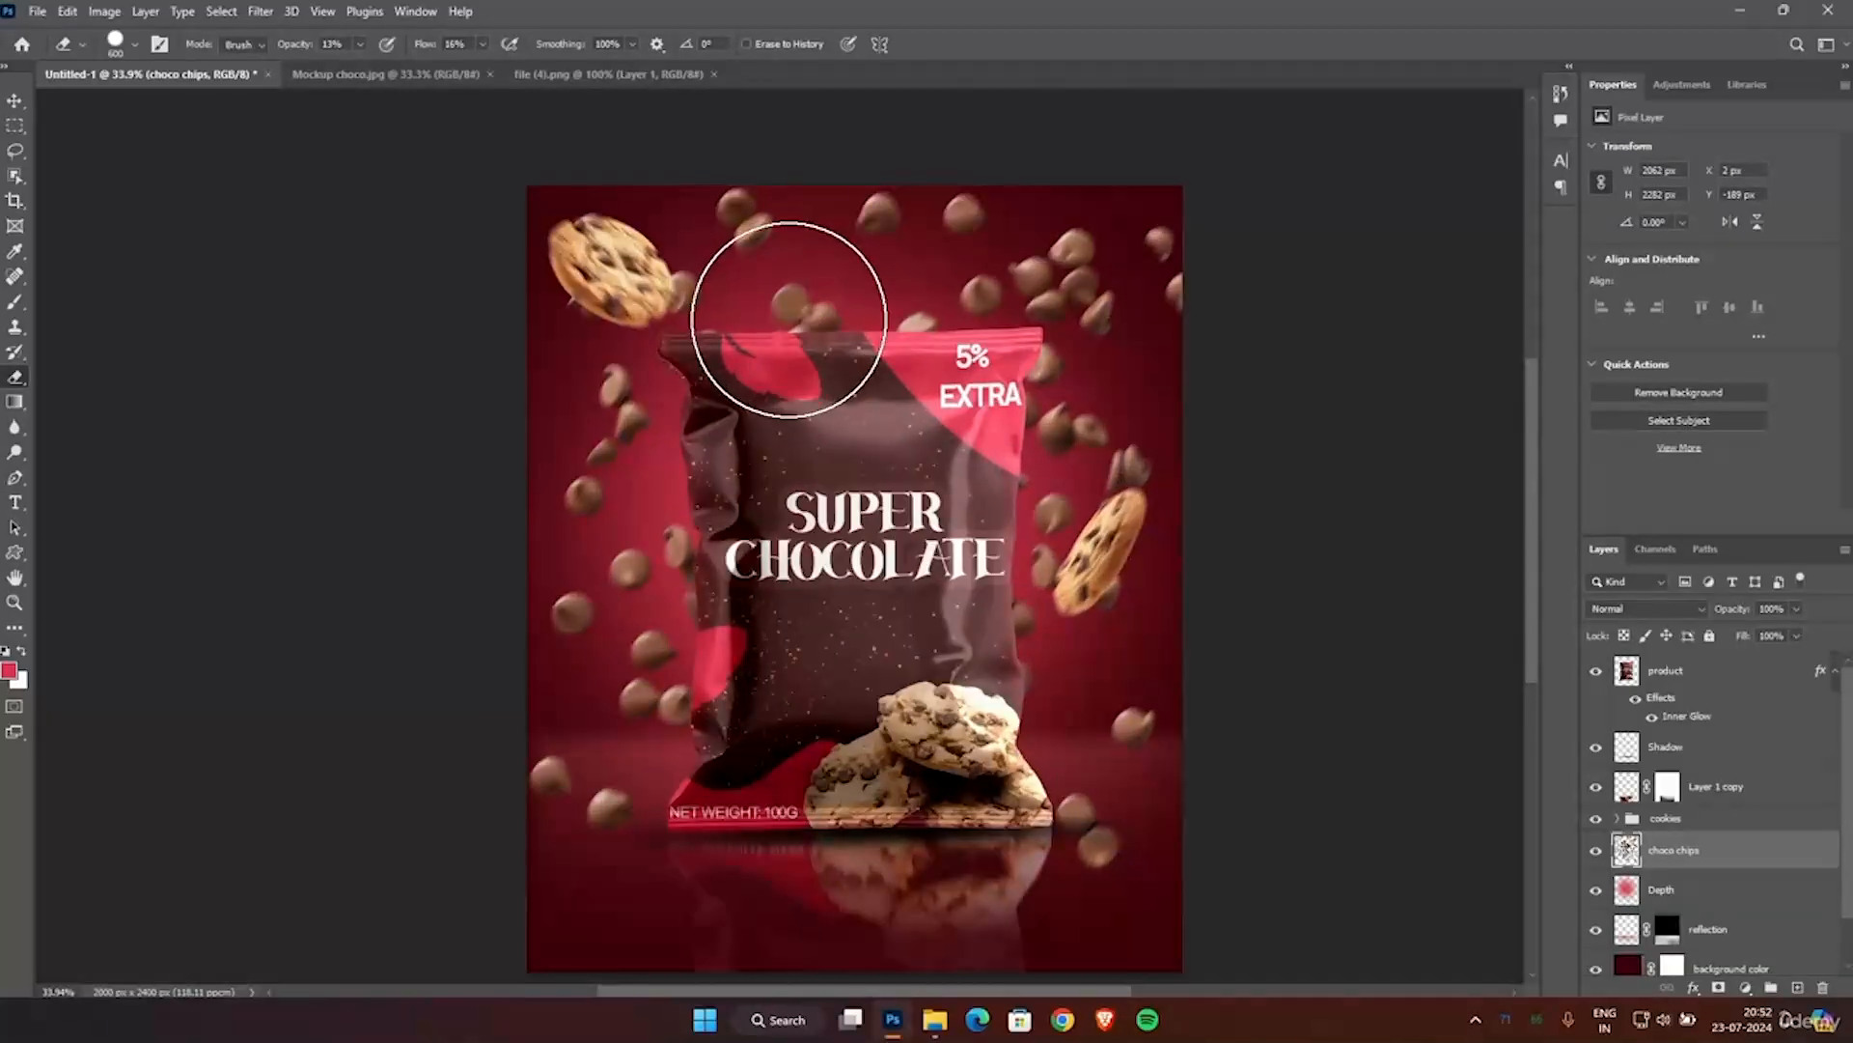
scroll(801, 529, "up", 3)
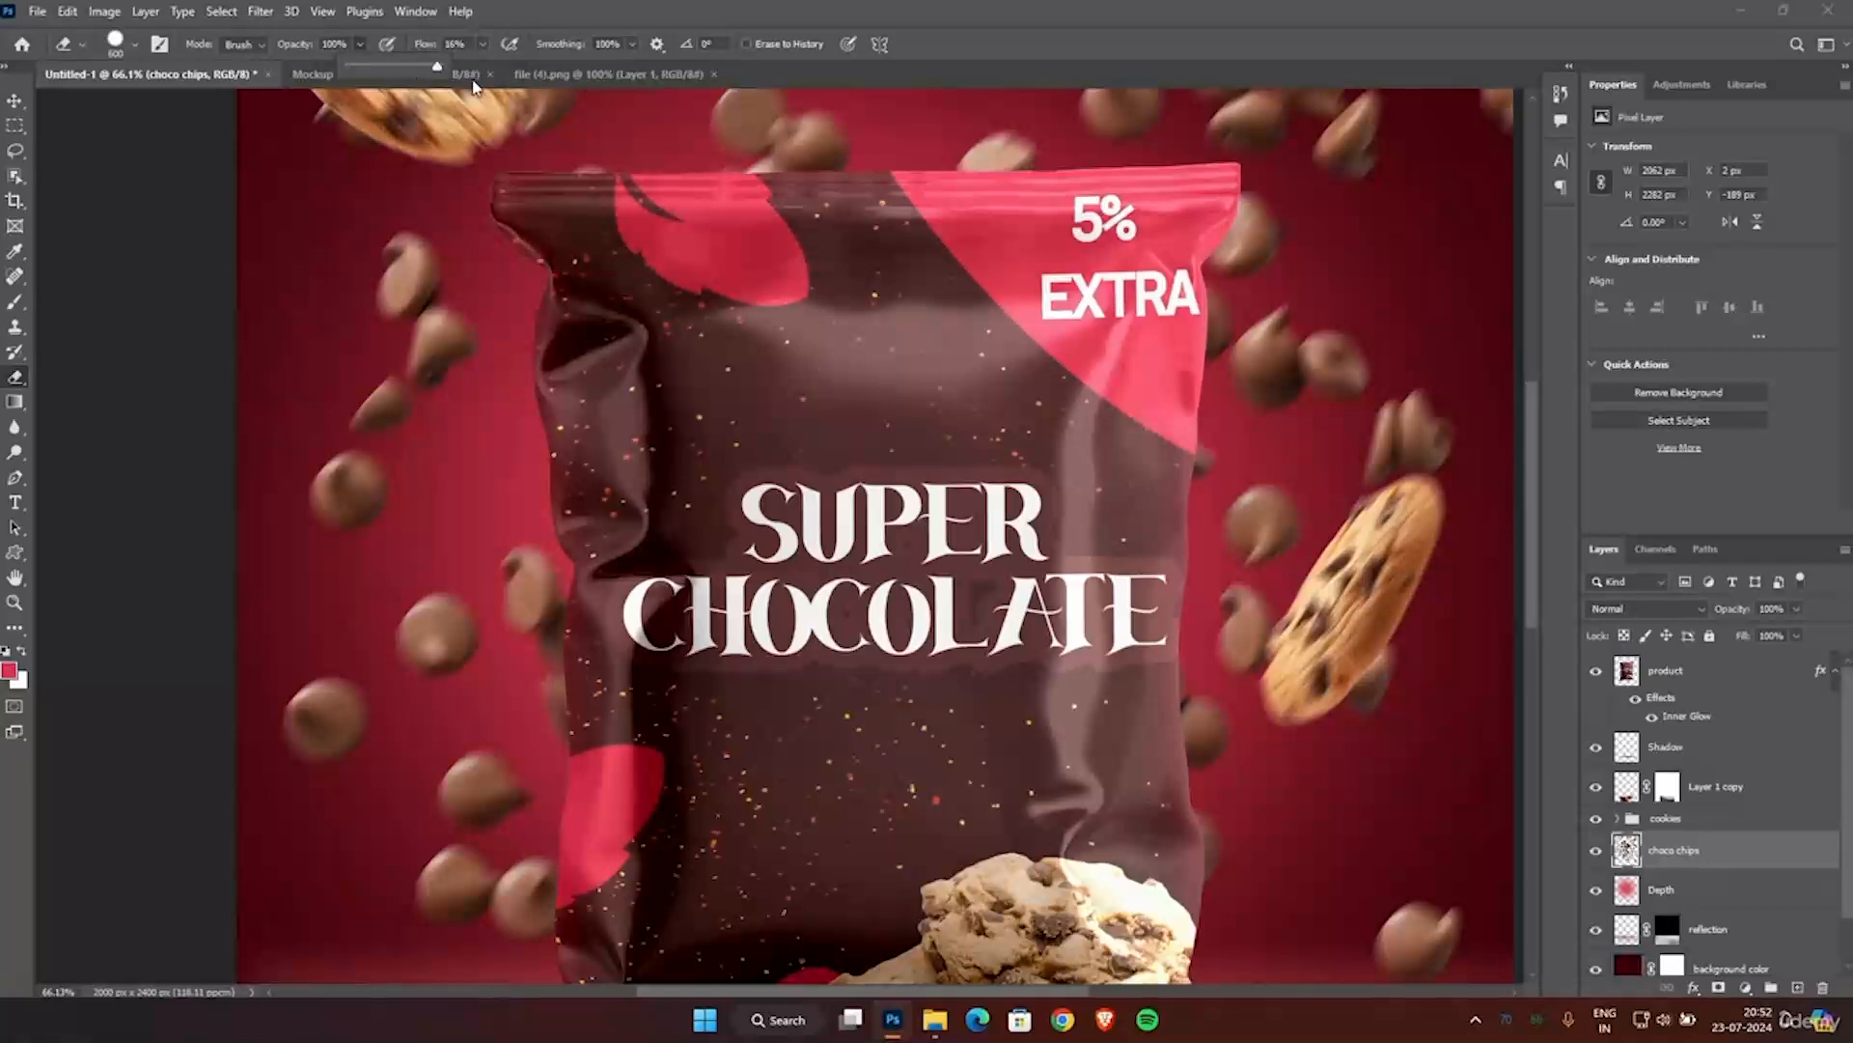
left_click(482, 45)
left_click_drag(553, 69, 596, 72)
key("bracketleft")
key("bracketleft")
key("bracketleft")
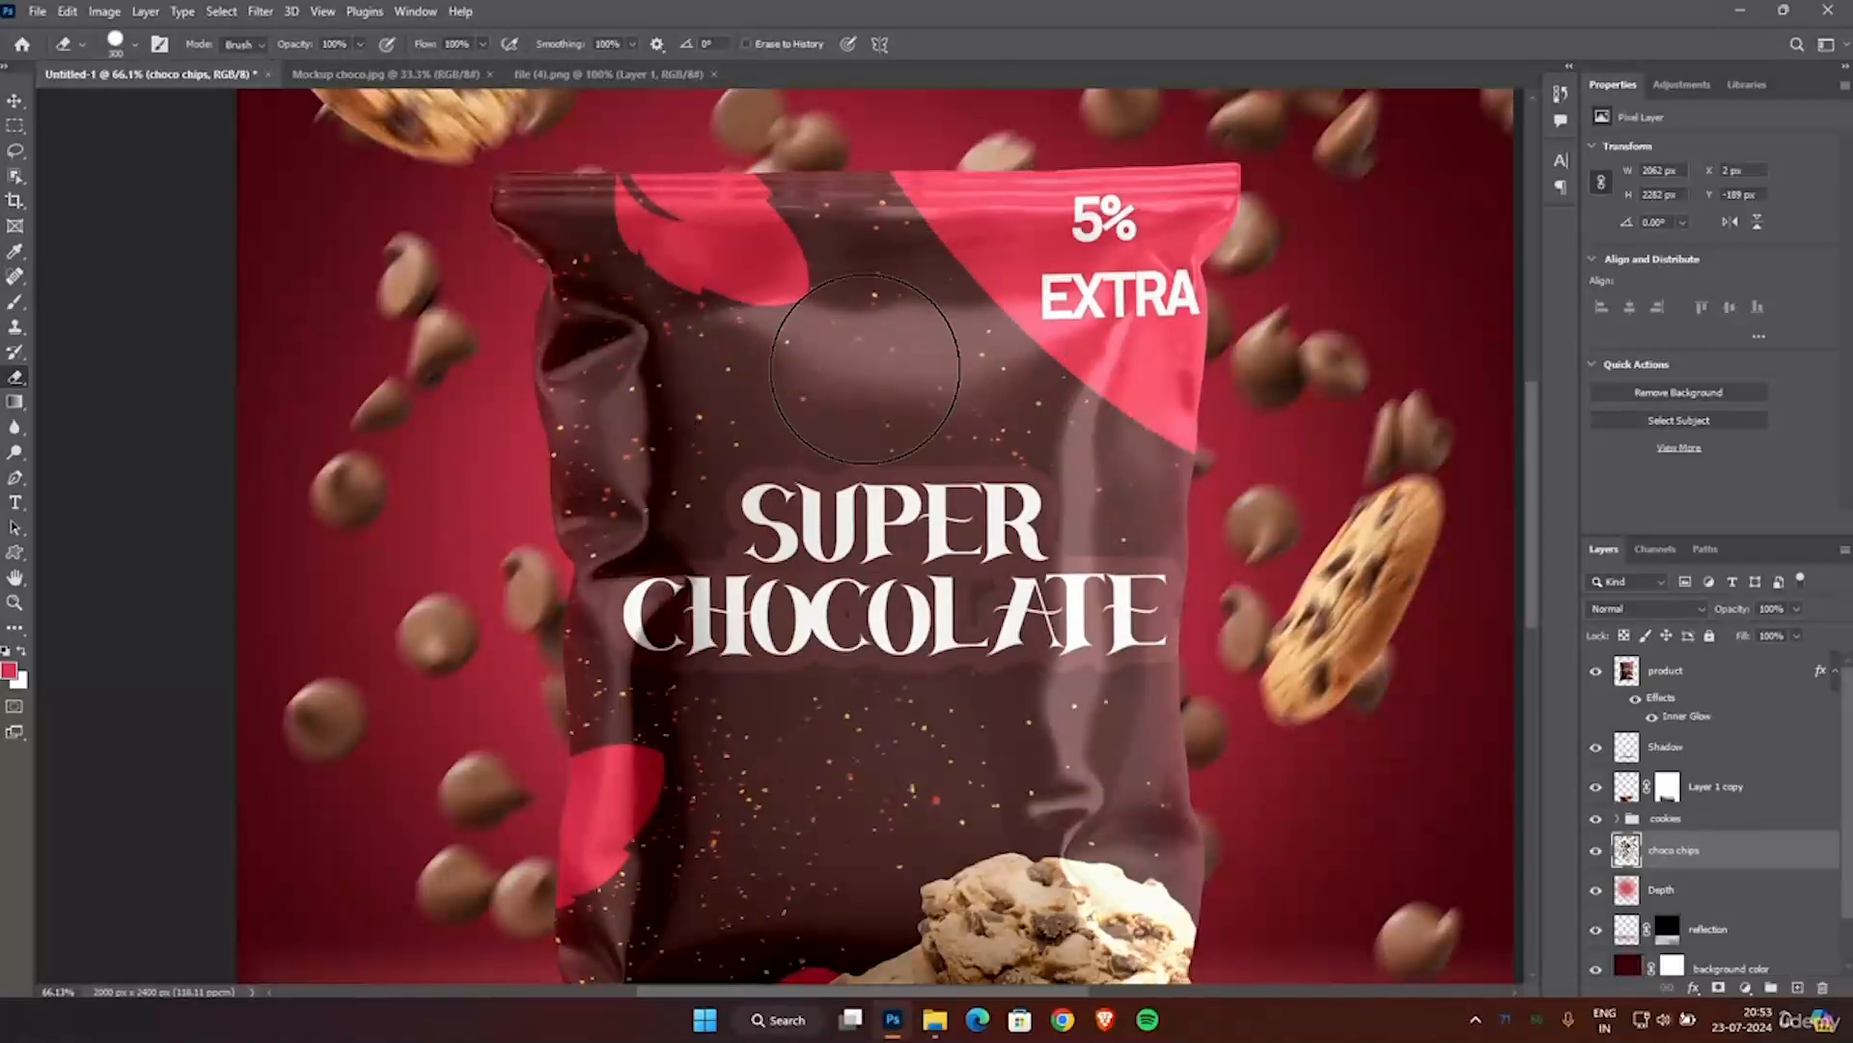
Erase the chips touching the two flying cookies and the surplus chips around the lower part of the pouch.
scroll(865, 369, "up", 3)
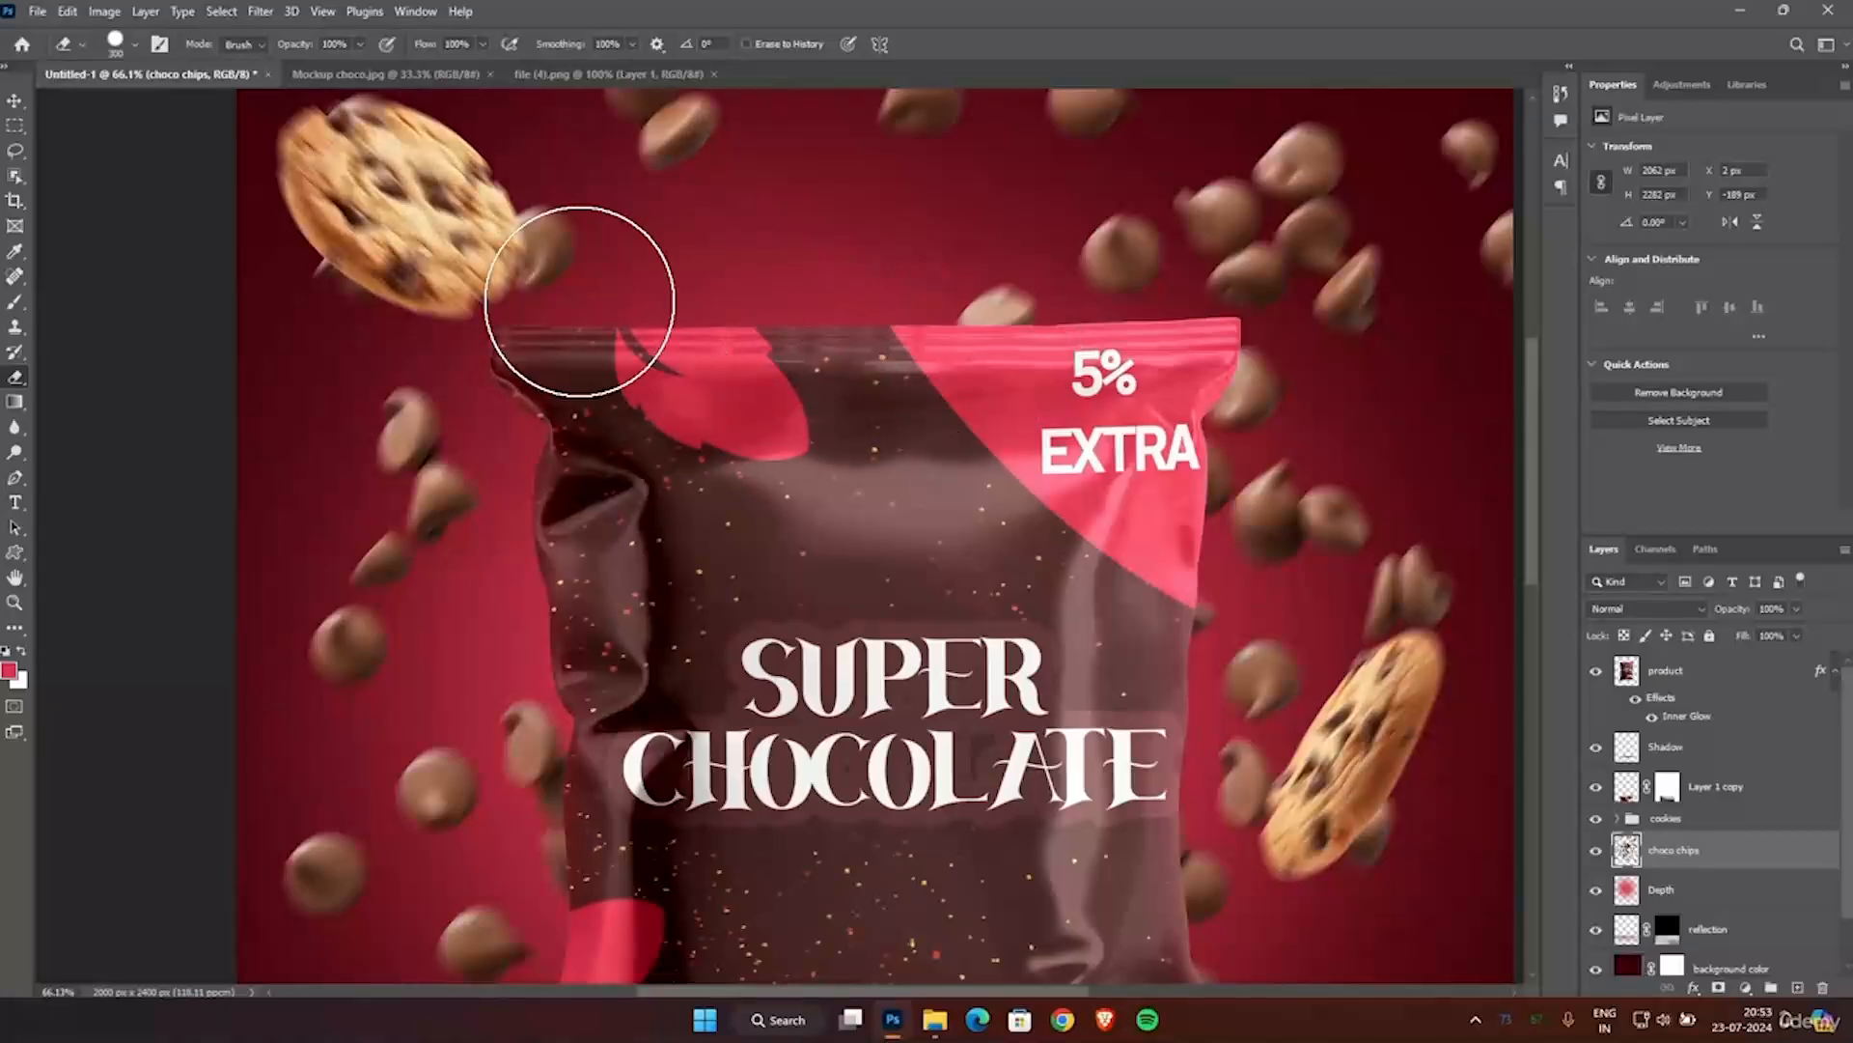
left_click(579, 289)
scroll(585, 377, "up", 2)
scroll(743, 459, "down", 1)
key("bracketleft")
key("bracketleft")
key("bracketleft")
scroll(1004, 473, "up", 2)
scroll(1393, 541, "down", 5)
left_click(1391, 722)
left_click_drag(1391, 722, 1245, 666)
scroll(1365, 737, "down", 5)
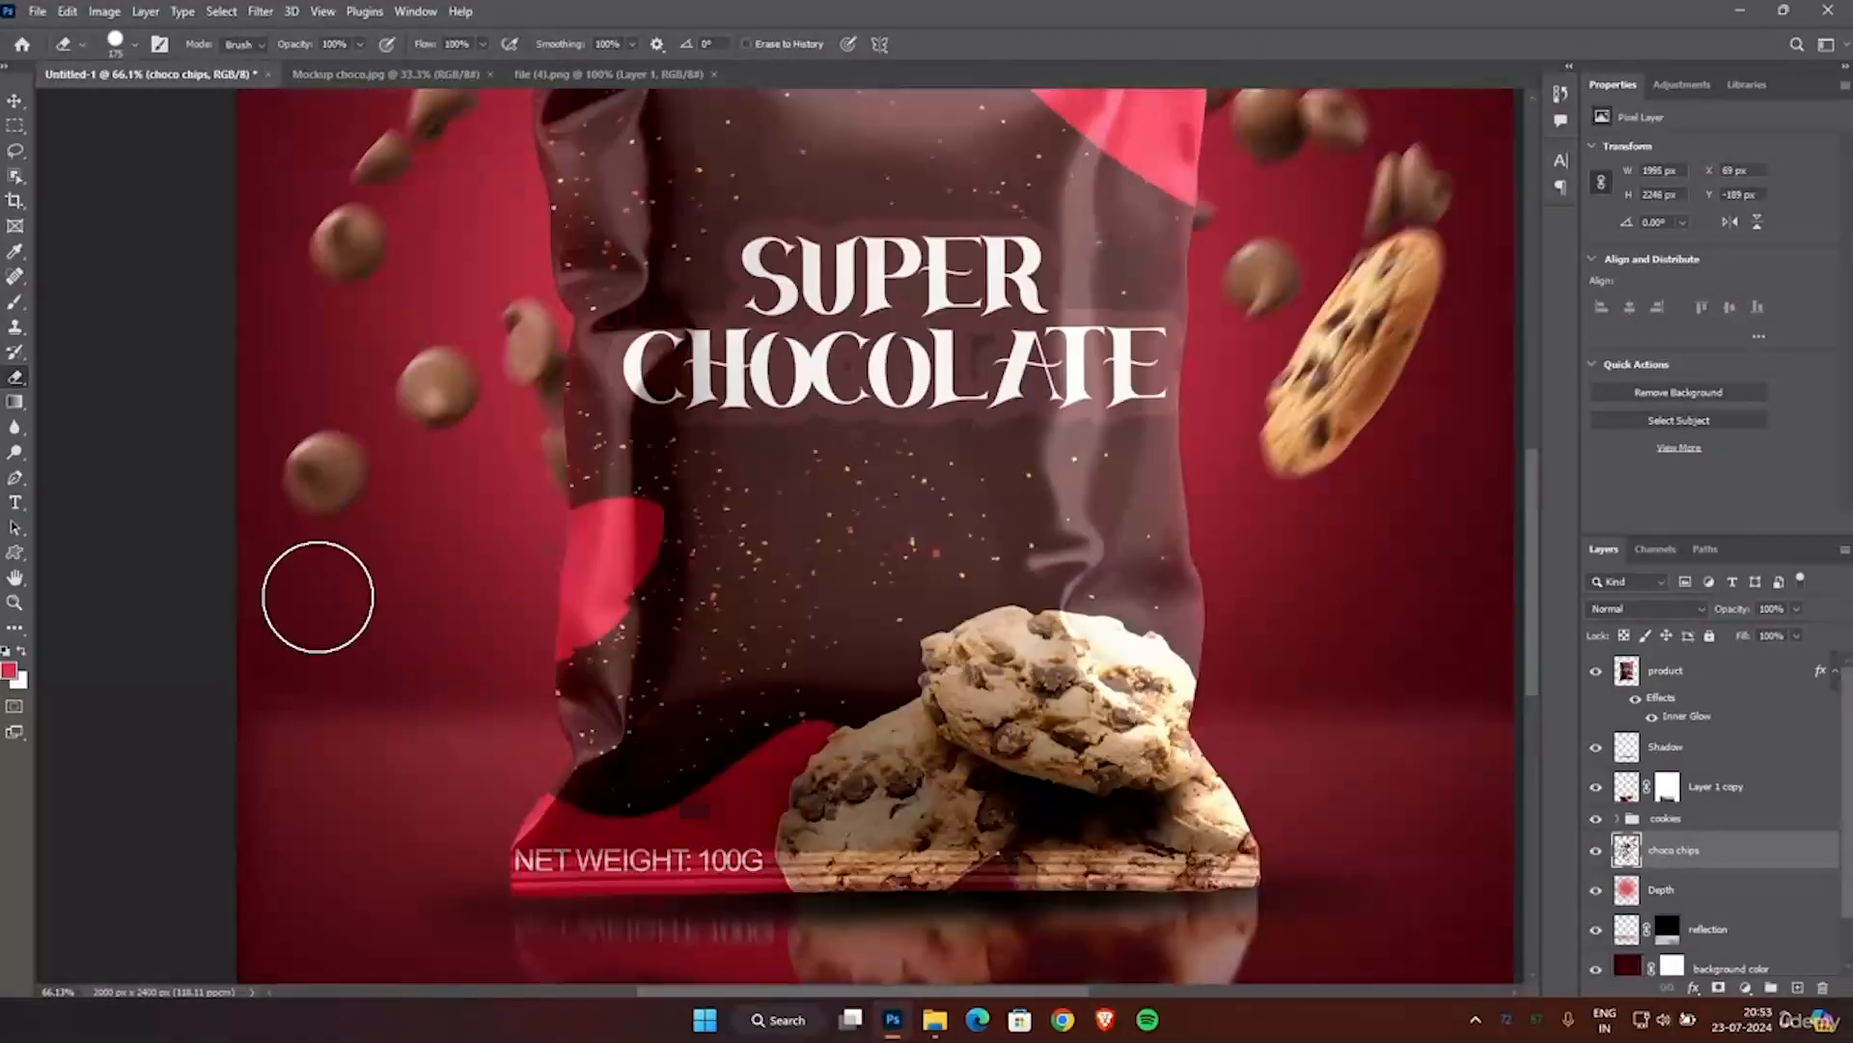
Erase the surplus chips along the pouch's left edge and clean stray remnants below the chip pair with a smaller brush.
scroll(317, 596, "up", 2)
scroll(608, 517, "up", 5)
key("bracketleft")
key("bracketleft")
key("bracketleft")
key("bracketleft")
key("bracketleft")
key("bracketleft")
key("bracketleft")
key("bracketleft")
key("bracketleft")
key("bracketleft")
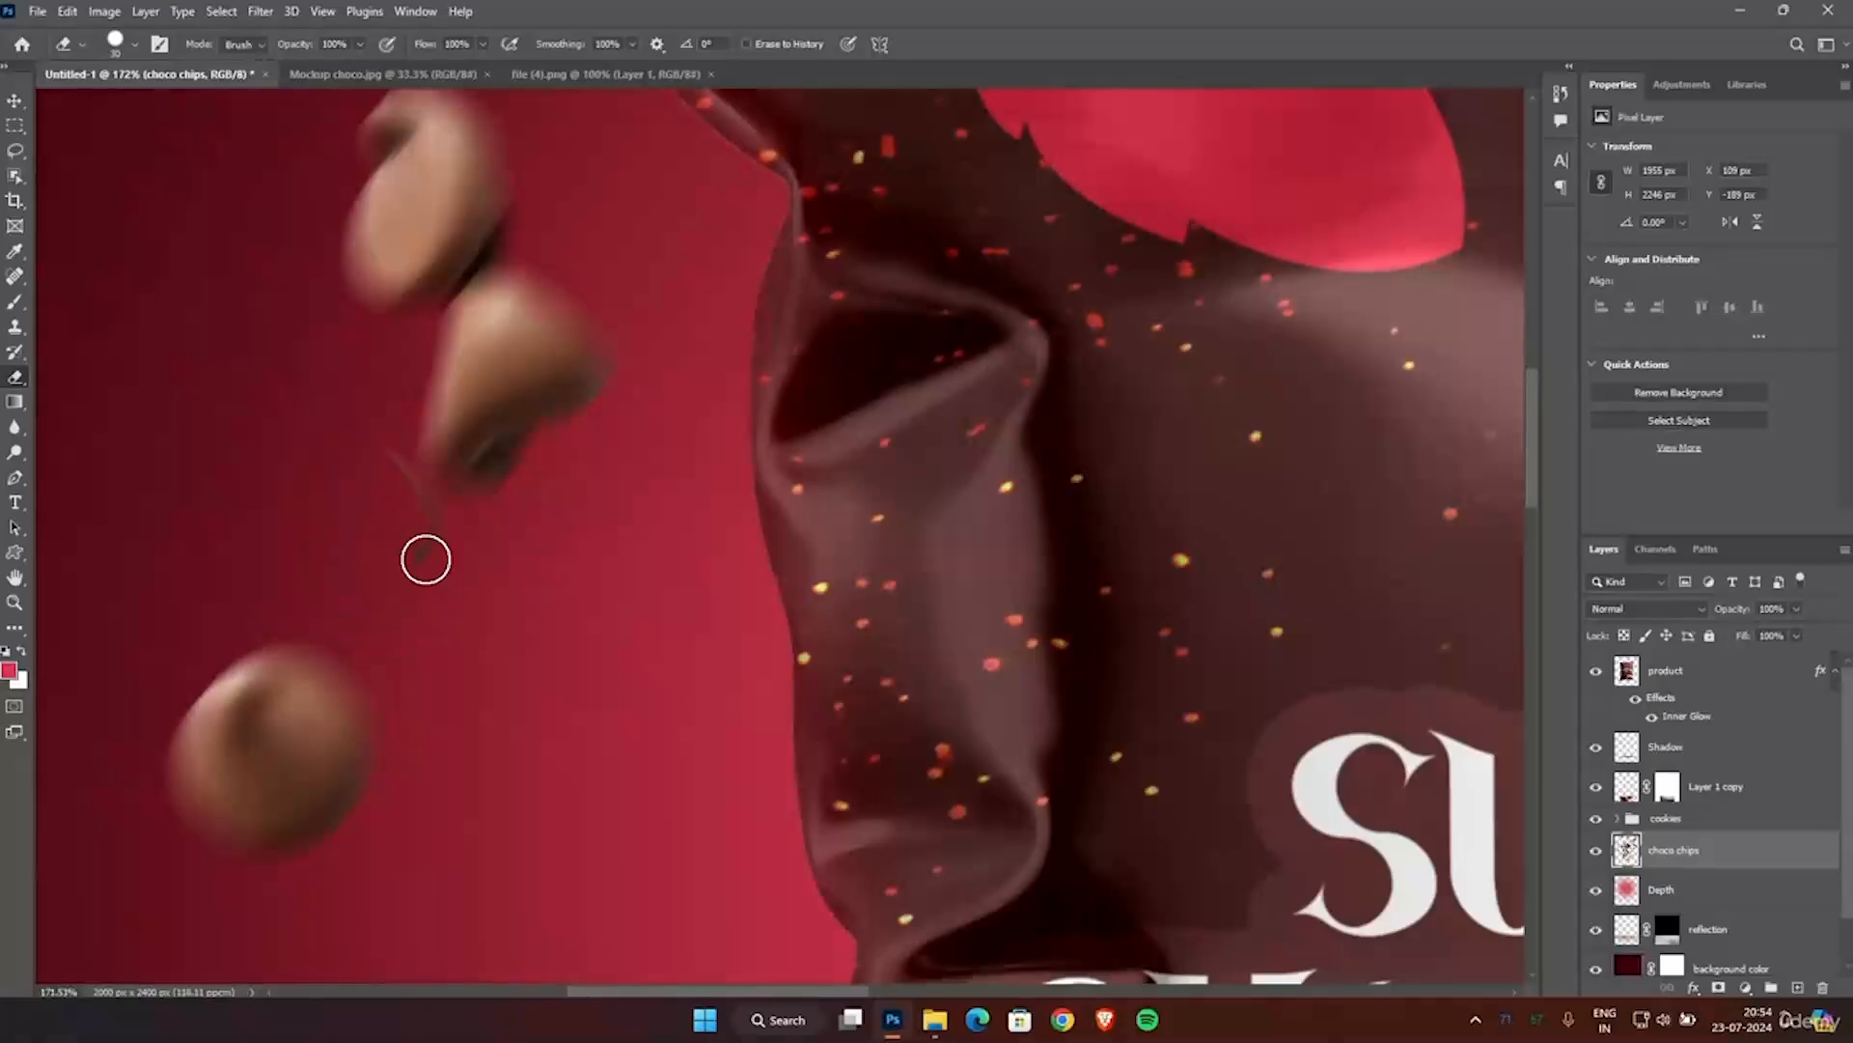
scroll(501, 569, "down", 5)
scroll(997, 662, "up", 3)
scroll(1055, 559, "down", 1)
Erase the chips partly hidden behind the pouch's upper right edge with a 100 px eraser.
key("bracketright")
key("bracketright")
key("bracketright")
key("bracketright")
key("bracketright")
key("bracketright")
key("bracketright")
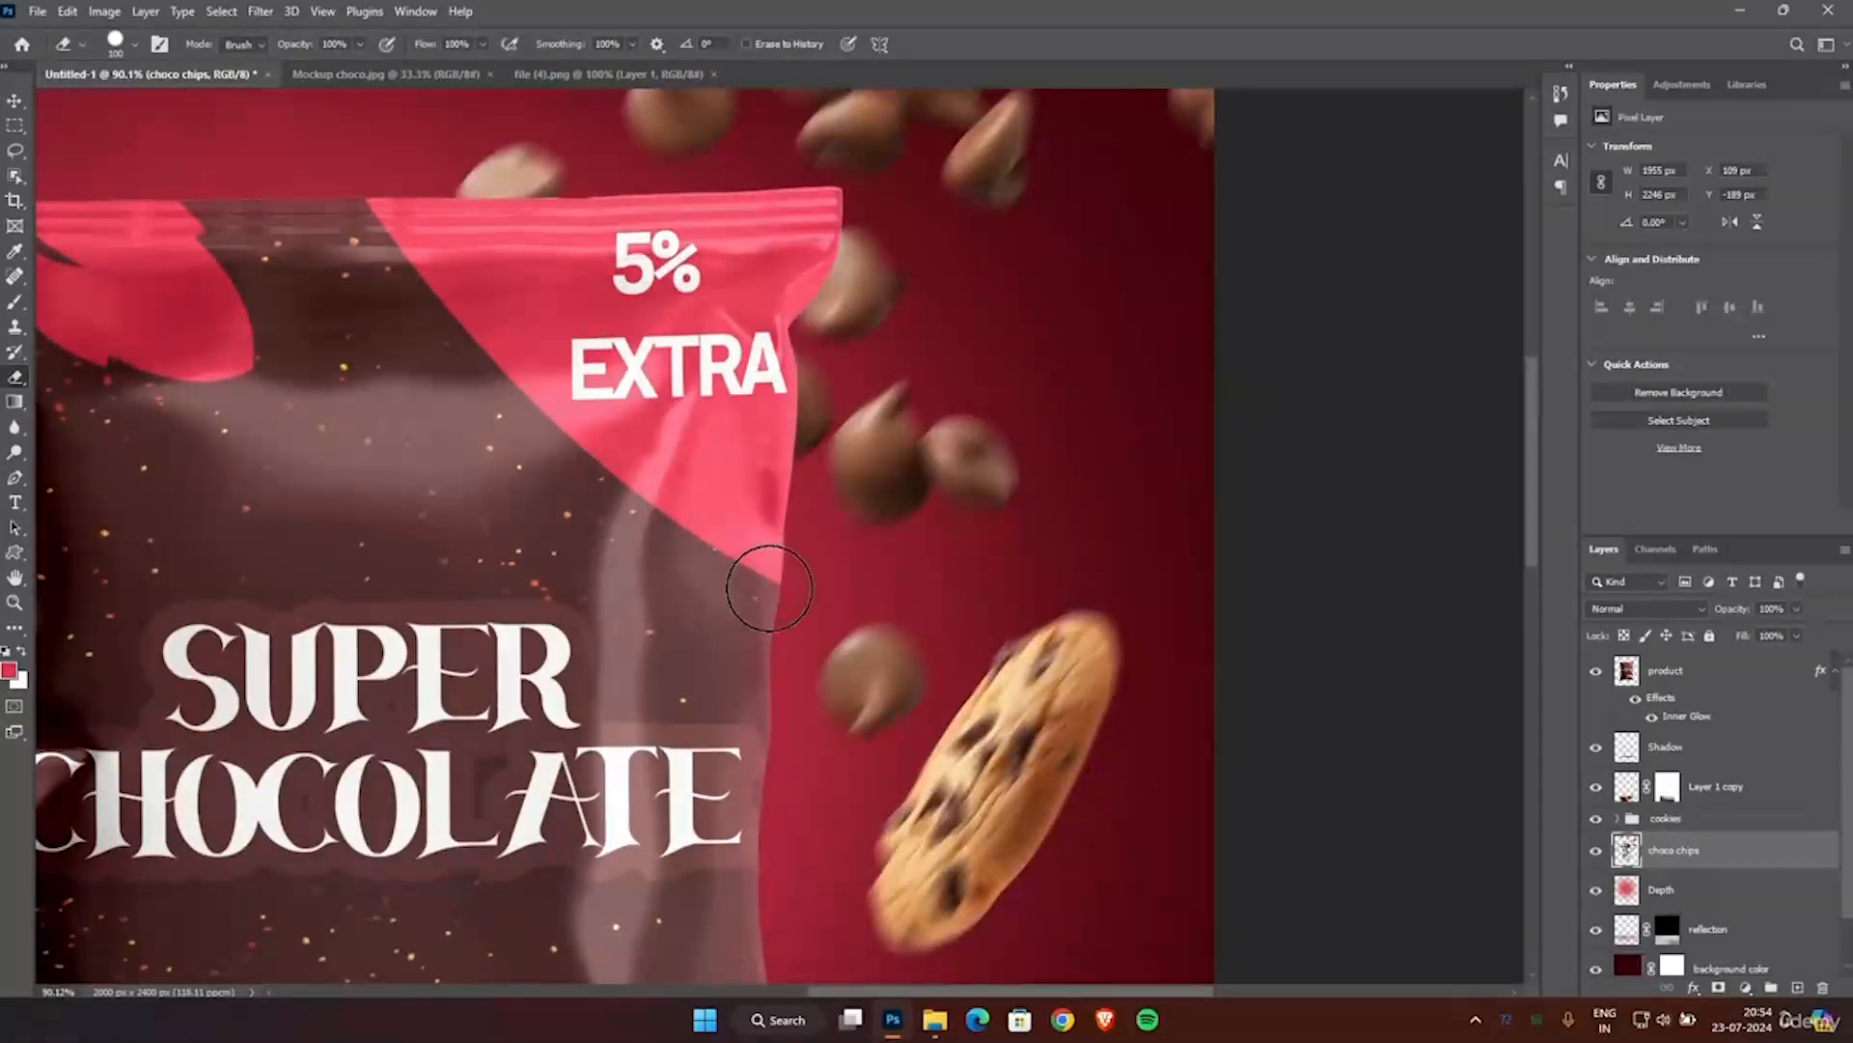
scroll(770, 588, "down", 2)
scroll(744, 517, "up", 3)
scroll(785, 331, "up", 3)
scroll(959, 310, "down", 4)
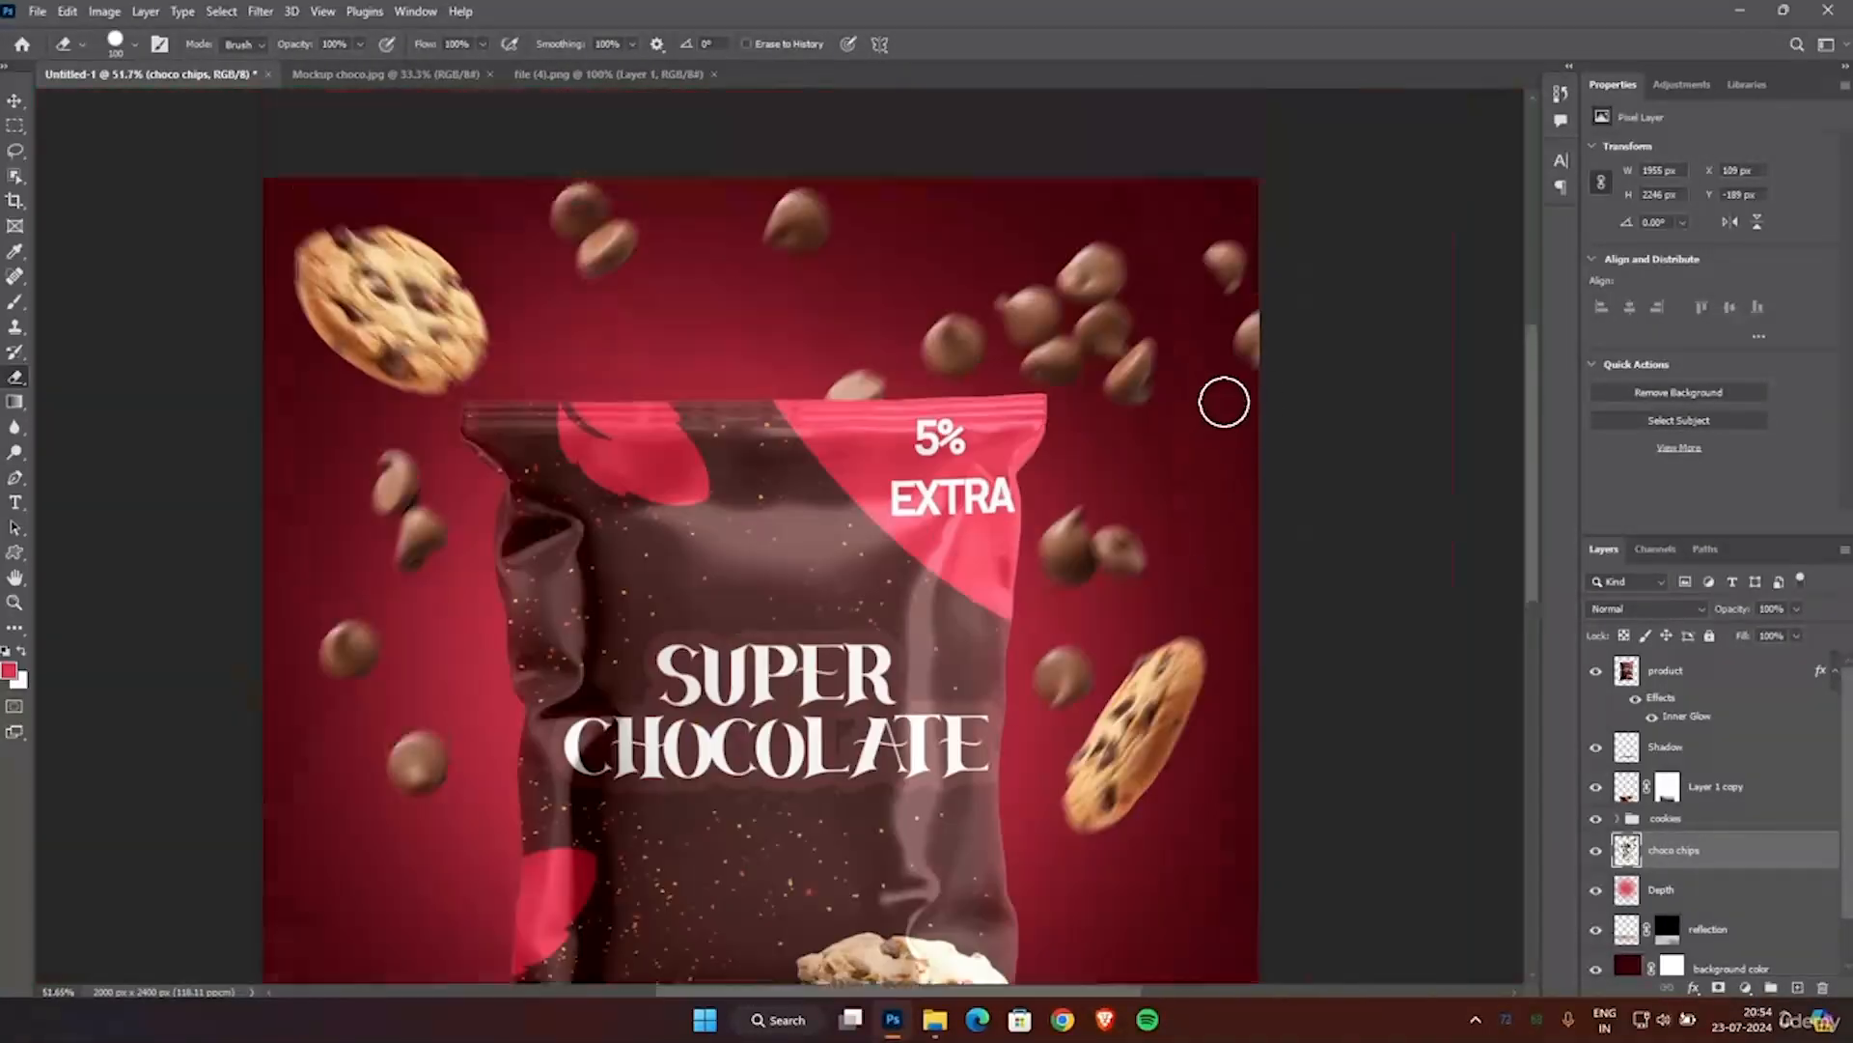
Thin out the chip cluster above the pouch's right corner by erasing overlapping chips with a 40 px eraser.
scroll(1224, 402, "up", 4)
scroll(1013, 434, "up", 4)
key("bracketleft")
key("bracketleft")
key("bracketleft")
key("bracketleft")
key("bracketleft")
key("bracketleft")
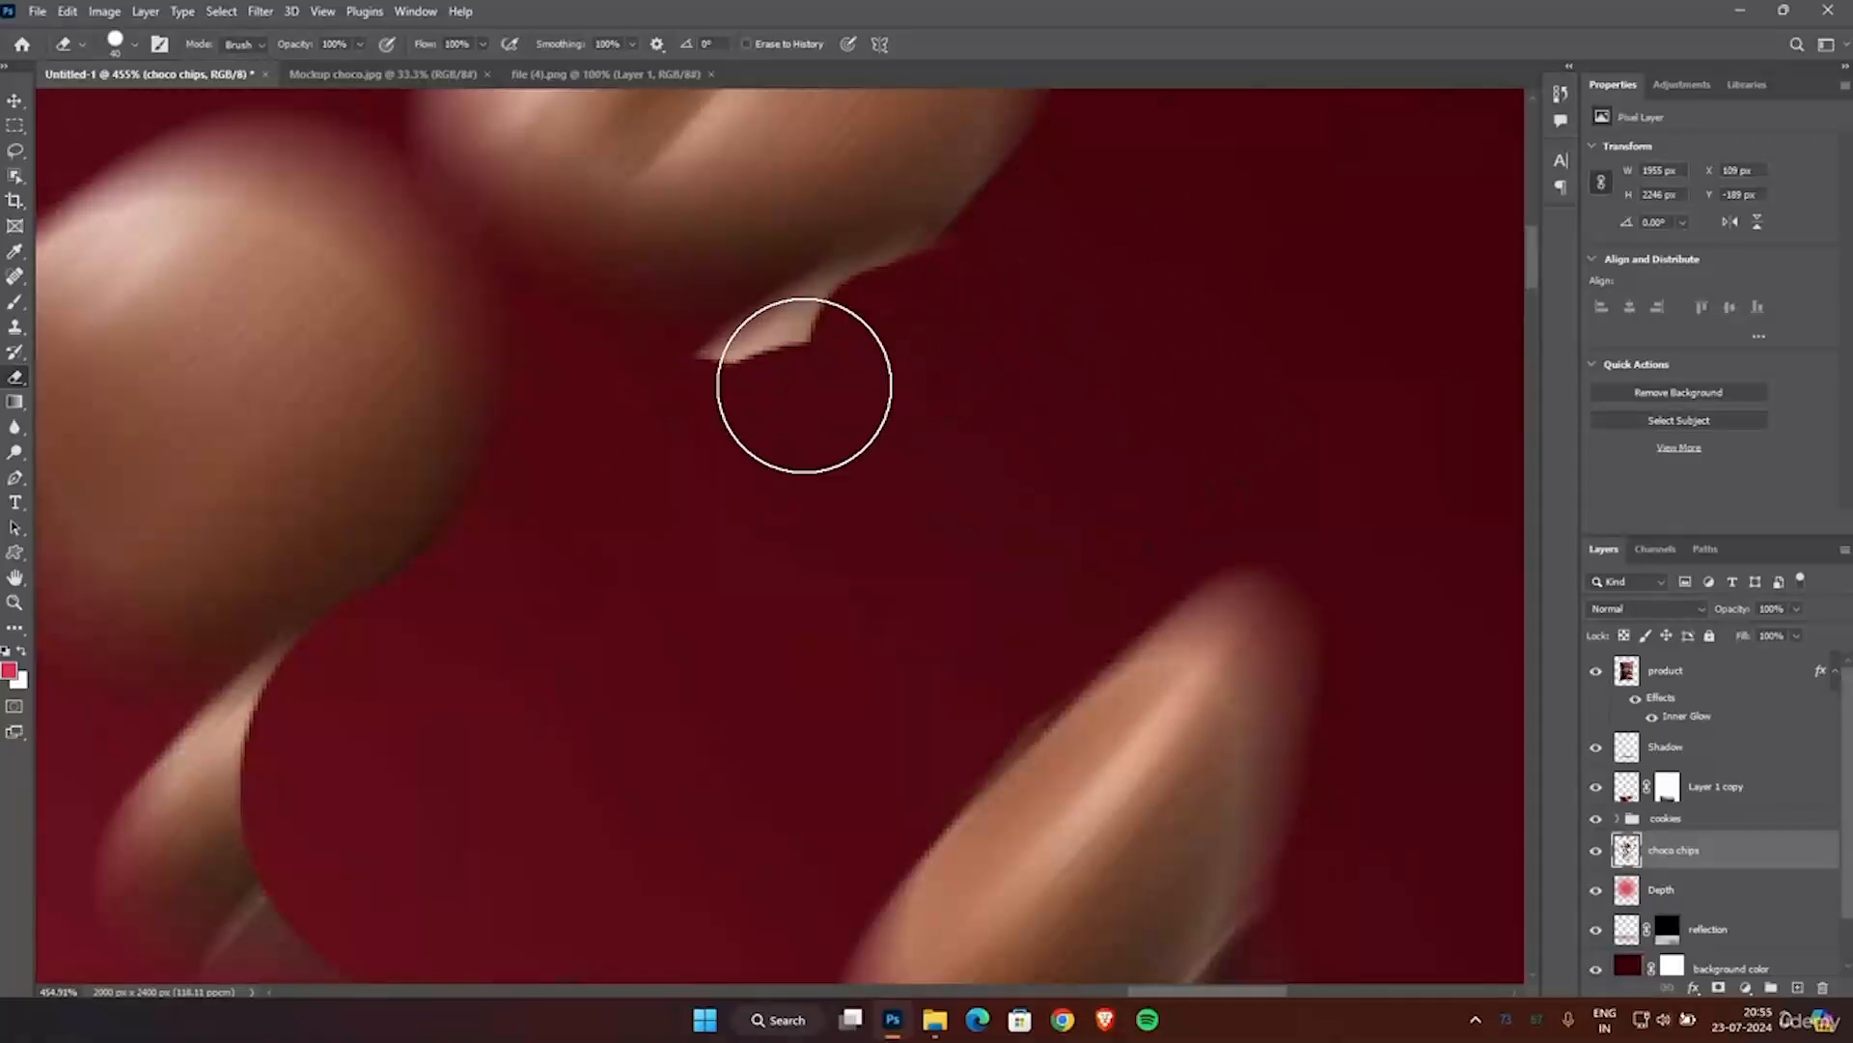
left_click_drag(804, 385, 912, 340)
scroll(964, 240, "down", 1)
left_click_drag(383, 502, 783, 578)
mouse_move(555, 584)
left_mouse_down()
mouse_move(757, 543)
mouse_move(526, 372)
left_mouse_up()
Adjust the eraser flow and remove the remaining chip fragments from the cluster above the pouch's right corner.
left_click(483, 45)
left_click_drag(488, 66, 441, 66)
mouse_move(726, 590)
left_mouse_down()
mouse_move(566, 191)
mouse_move(719, 193)
left_mouse_up()
left_click_drag(424, 44, 538, 71)
left_click_drag(753, 179, 791, 330)
scroll(736, 513, "down", 4)
left_click_drag(737, 513, 530, 698)
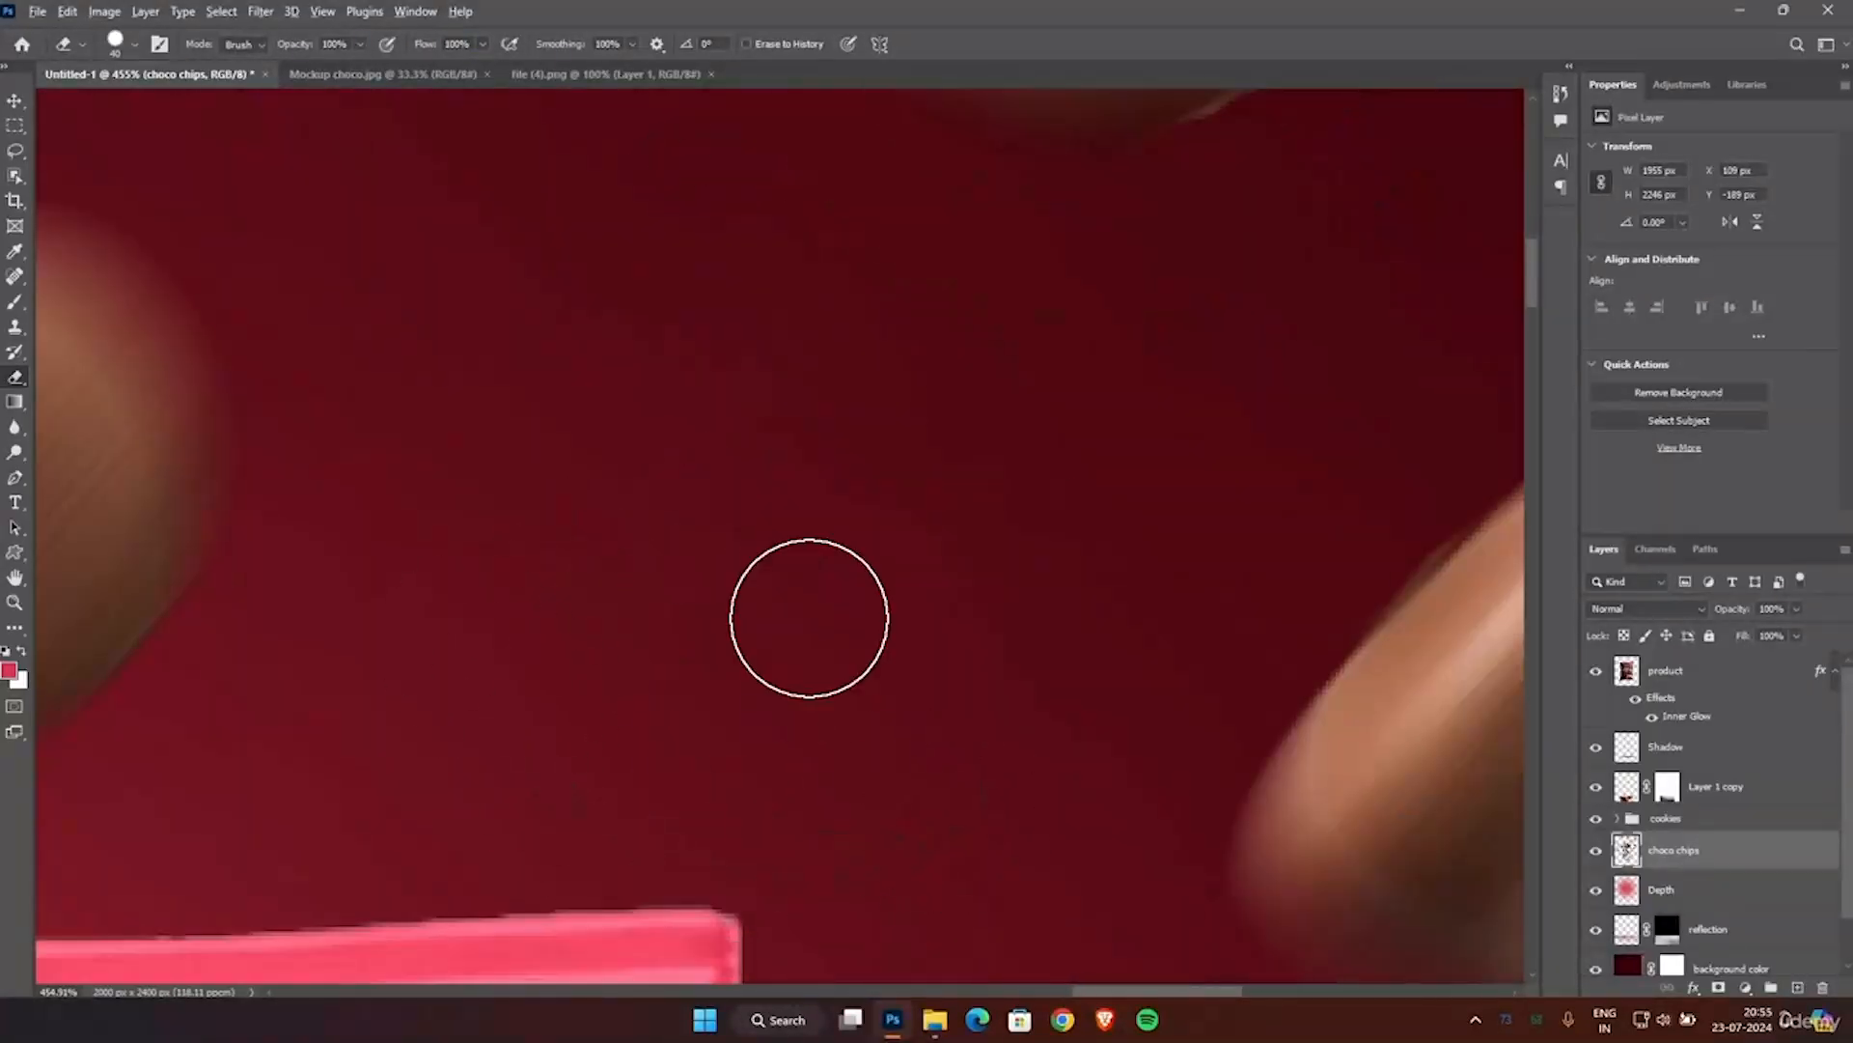
Try erasing the small chip next to the larger one beside the EXTRA label, and undo the erasing.
scroll(809, 618, "down", 5)
scroll(981, 733, "up", 3)
mouse_move(1004, 596)
left_mouse_down()
mouse_move(910, 410)
mouse_move(888, 562)
left_mouse_up()
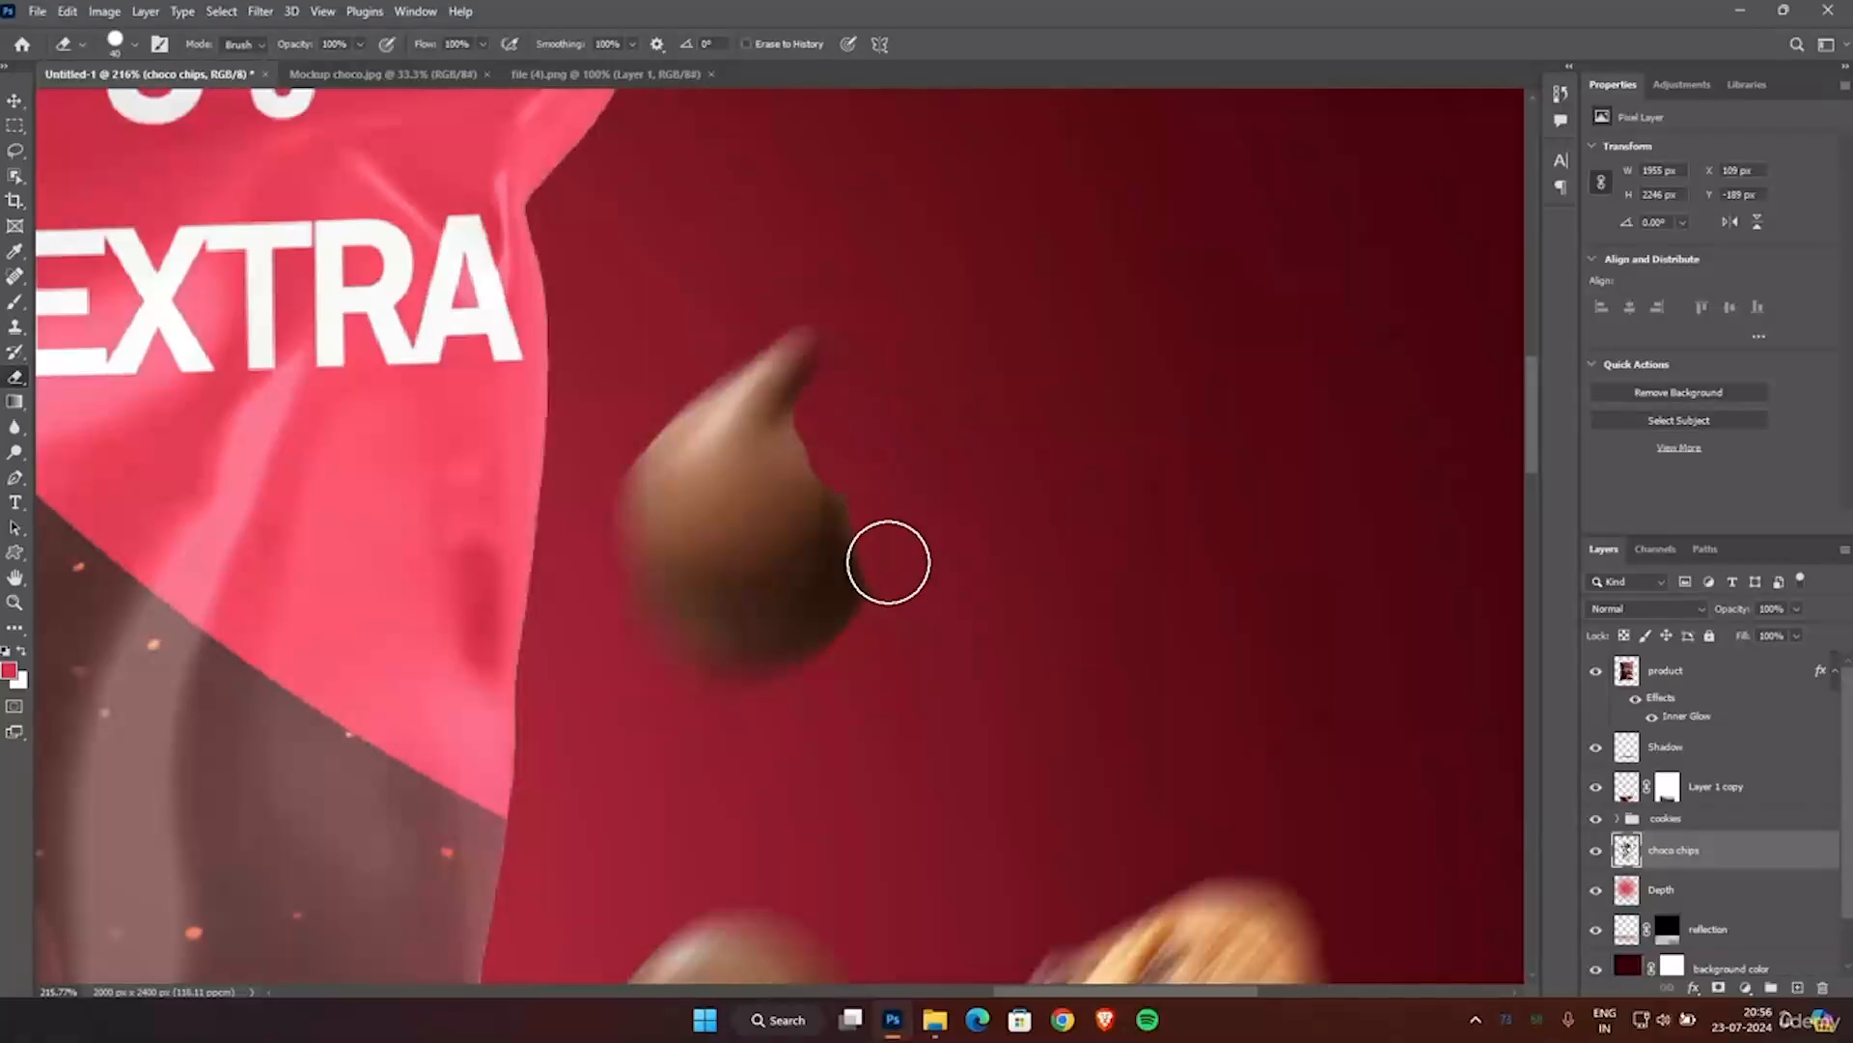
scroll(872, 623, "down", 8)
scroll(854, 558, "up", 7)
key("bracketright")
key("bracketright")
key("bracketright")
key("bracketright")
key("bracketright")
key("bracketright")
key("bracketright")
key("bracketright")
key("bracketright")
key("bracketright")
left_click_drag(884, 396, 922, 538)
key("ctrl+z")
key("ctrl+z")
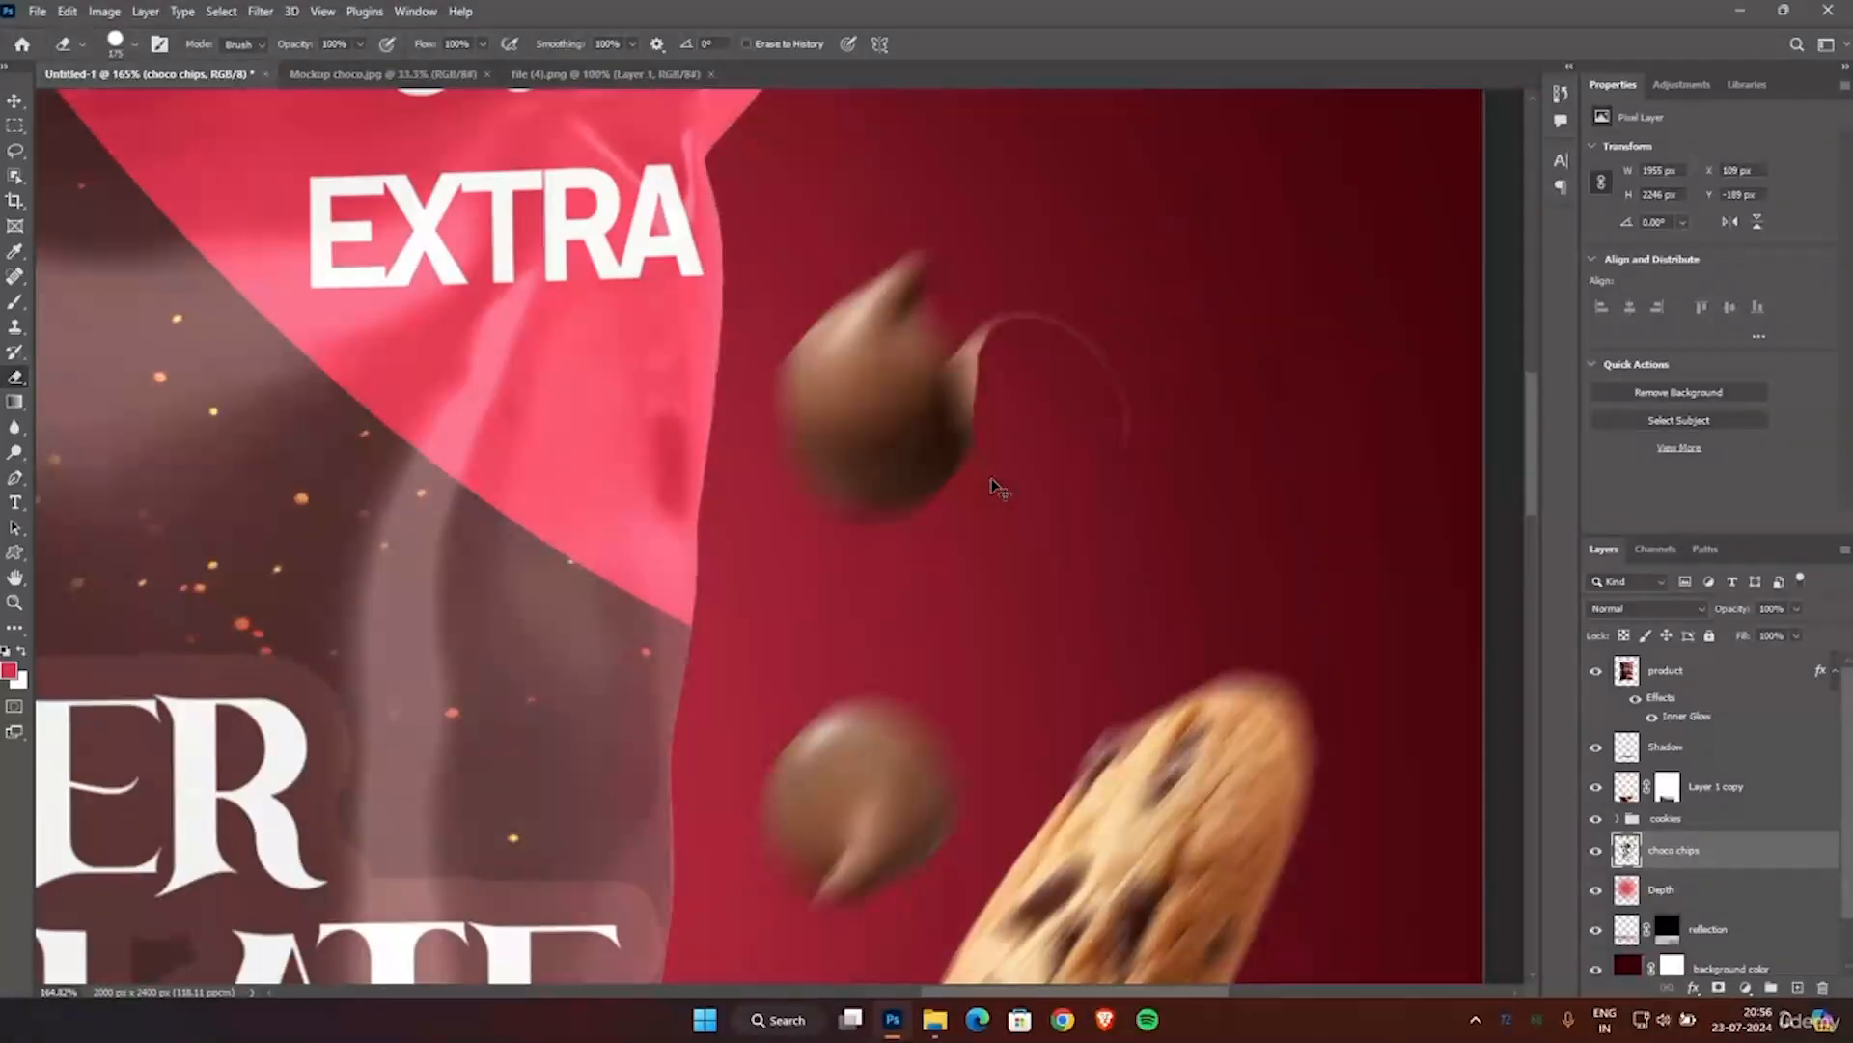
scroll(994, 488, "down", 5)
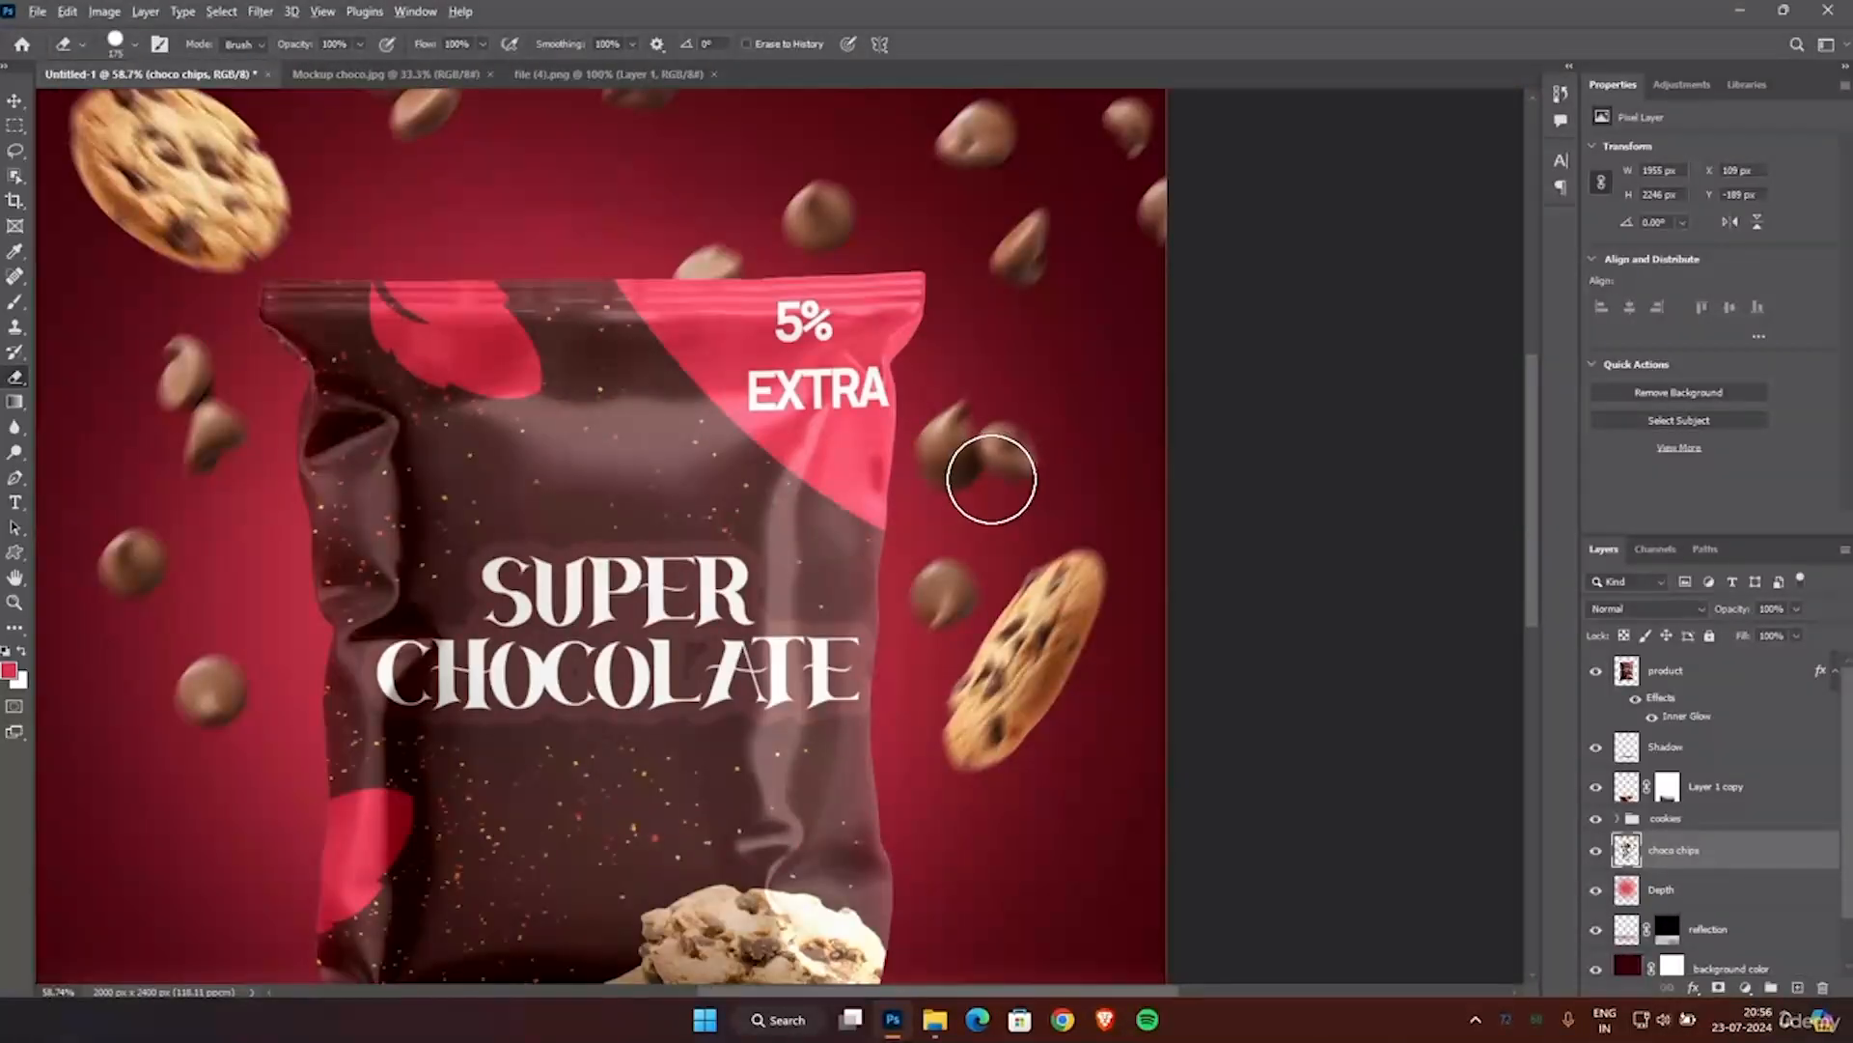
Move the cookie beside the pouch's right edge down and outward to about X 1666 px, Y 1019 px.
scroll(989, 482, "down", 3)
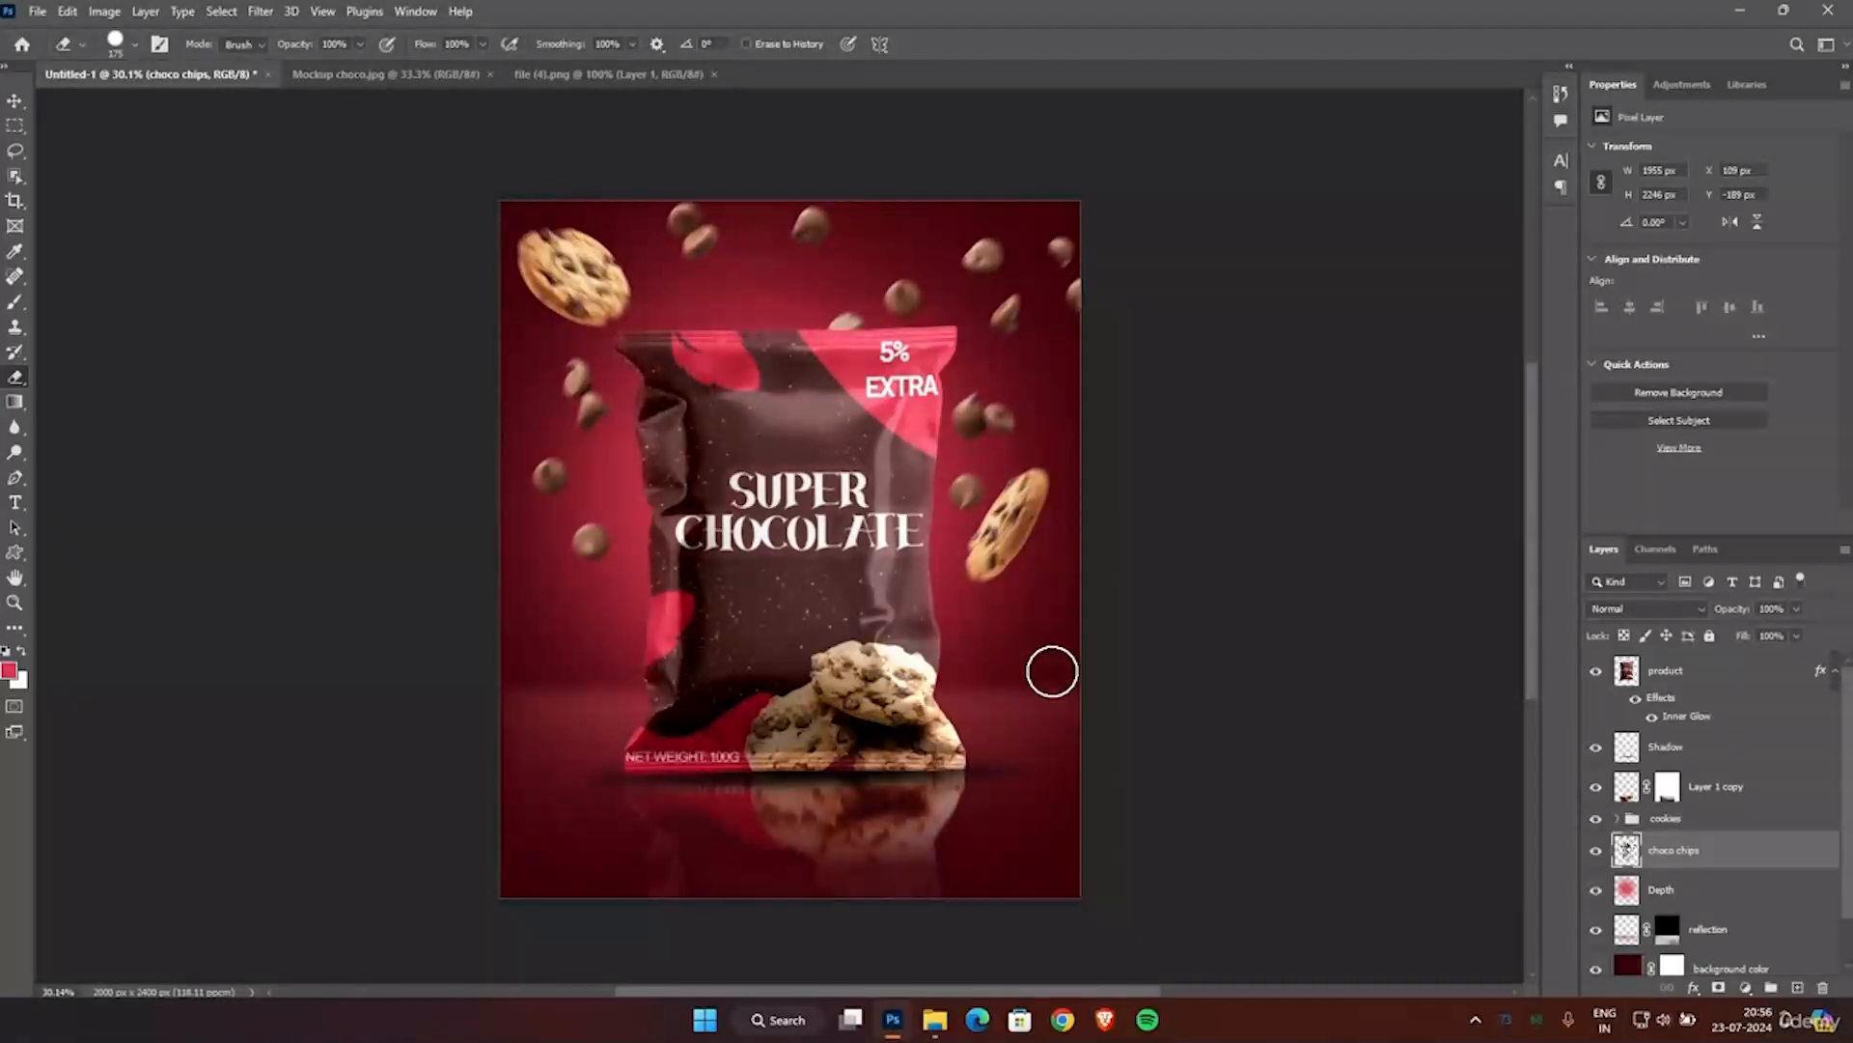
left_click(13, 102)
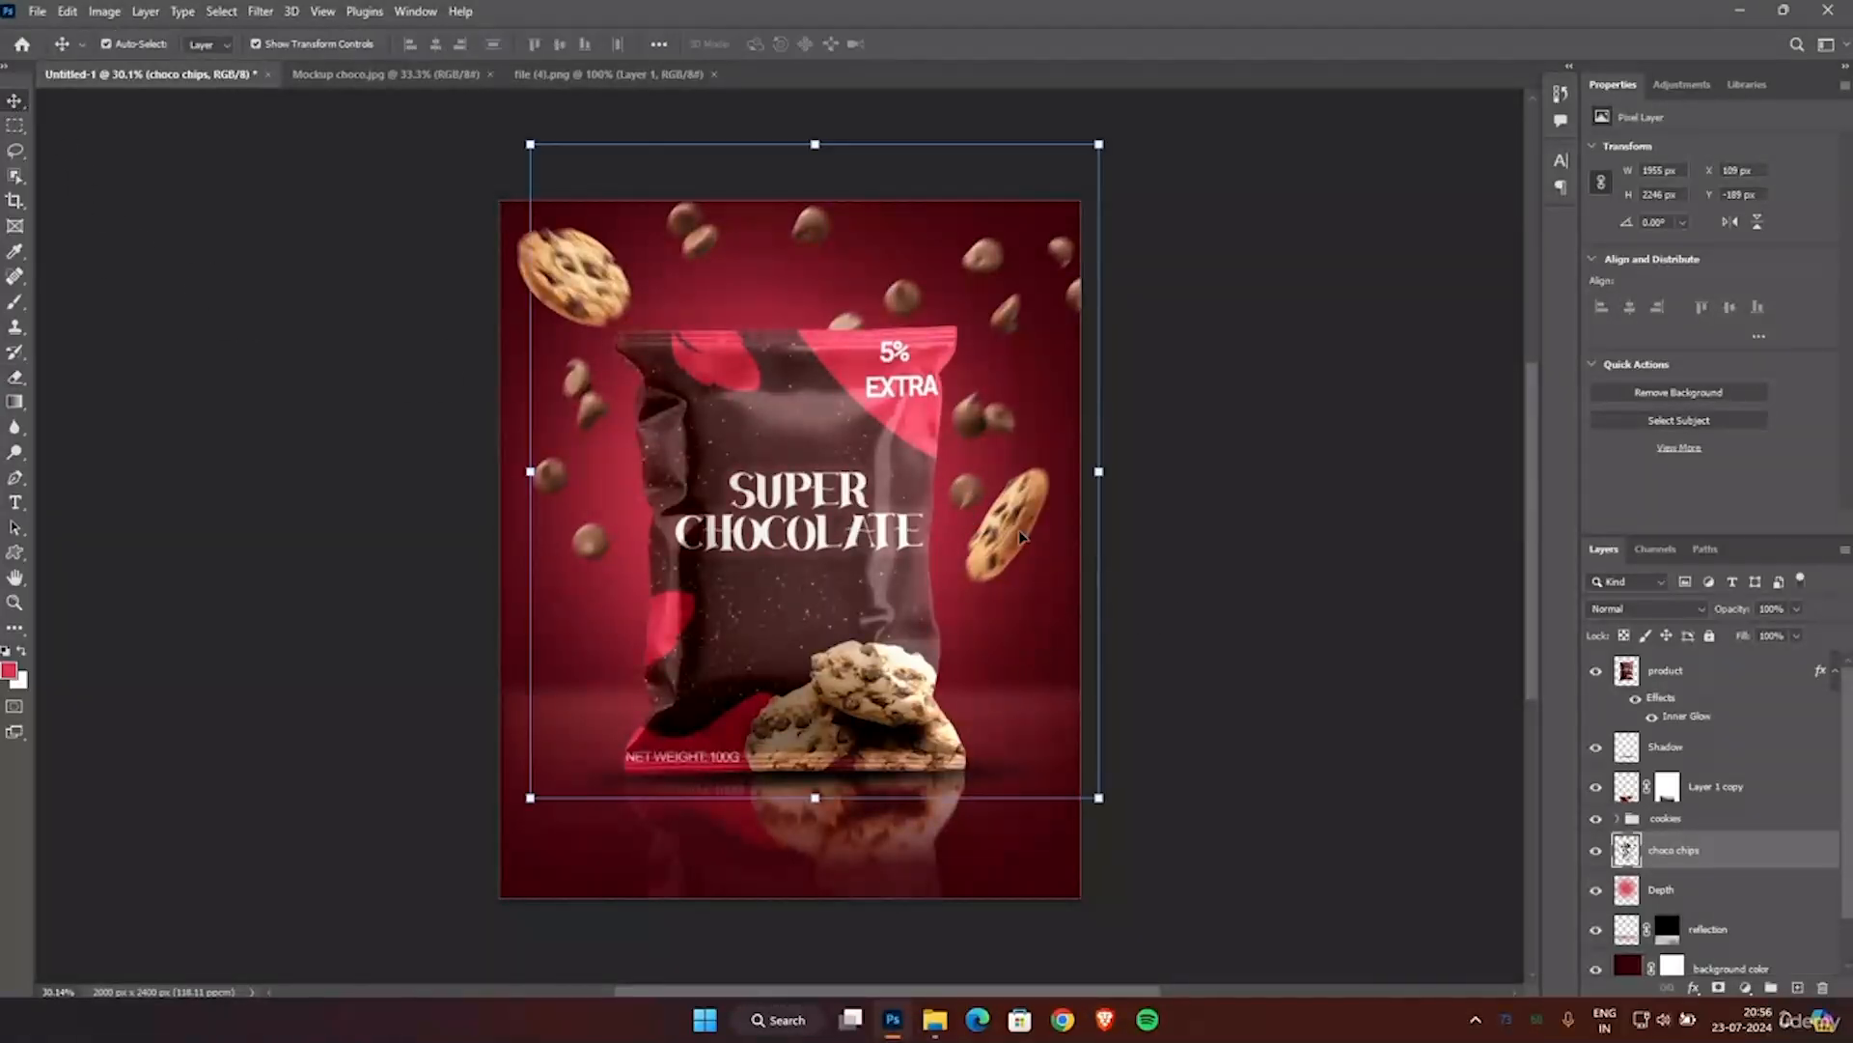
left_click(1022, 537)
key("shift+Down")
key("shift+Down")
key("shift+Down")
key("shift+Down")
key("shift+Down")
key("shift+Down")
key("shift+Down")
key("shift+Down")
key("shift+Down")
key("shift+Down")
key("shift+Down")
key("shift+Down")
key("Down")
key("Down")
key("Down")
key("Down")
key("Down")
key("Down")
key("Down")
key("Down")
key("Down")
key("Down")
key("Down")
key("Down")
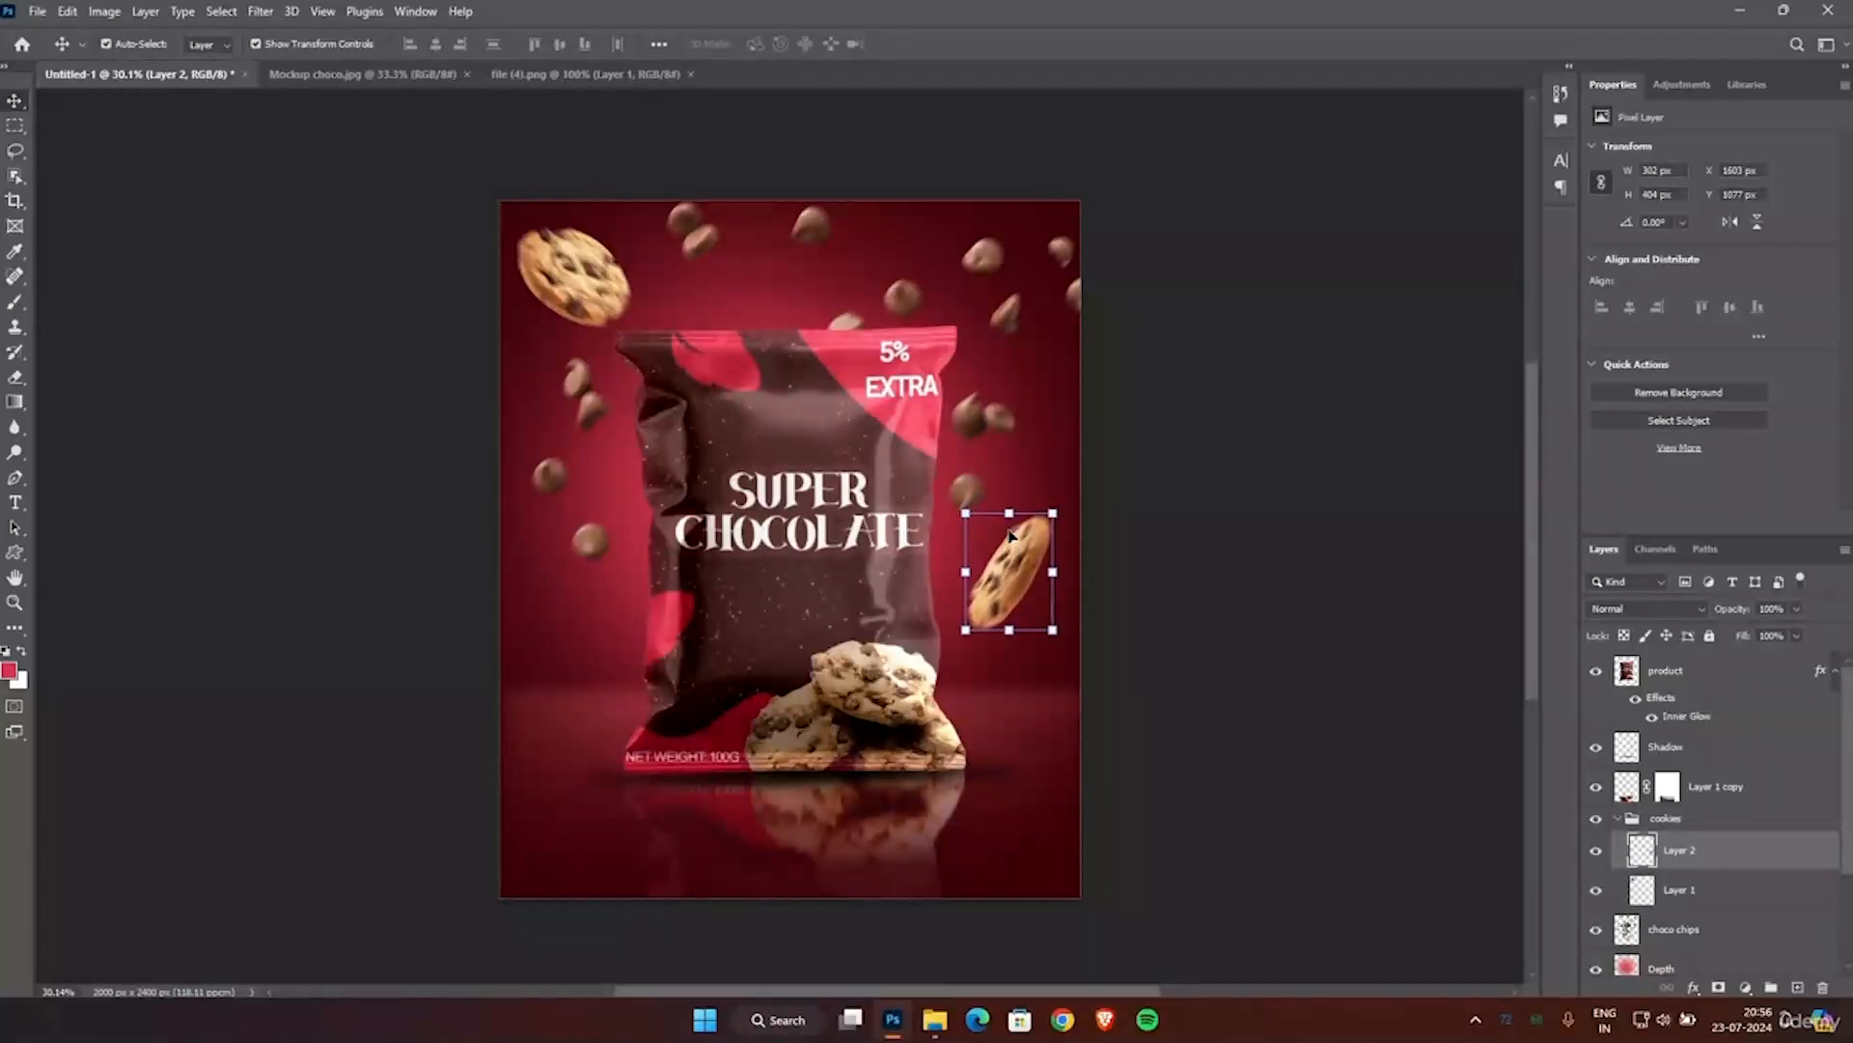
key("Right")
key("Right")
key("Right")
key("Right")
key("Right")
key("Right")
key("Right")
key("Right")
key("Right")
key("Right")
key("Right")
key("Up")
key("Up")
key("Up")
key("Up")
key("Up")
key("Up")
key("Up")
key("Up")
key("Up")
key("Up")
key("Up")
key("Up")
key("Up")
key("Up")
key("Up")
key("Up")
key("Up")
key("Up")
key("Up")
key("Up")
key("Up")
key("Up")
key("Up")
key("Up")
key("Up")
key("Up")
key("Up")
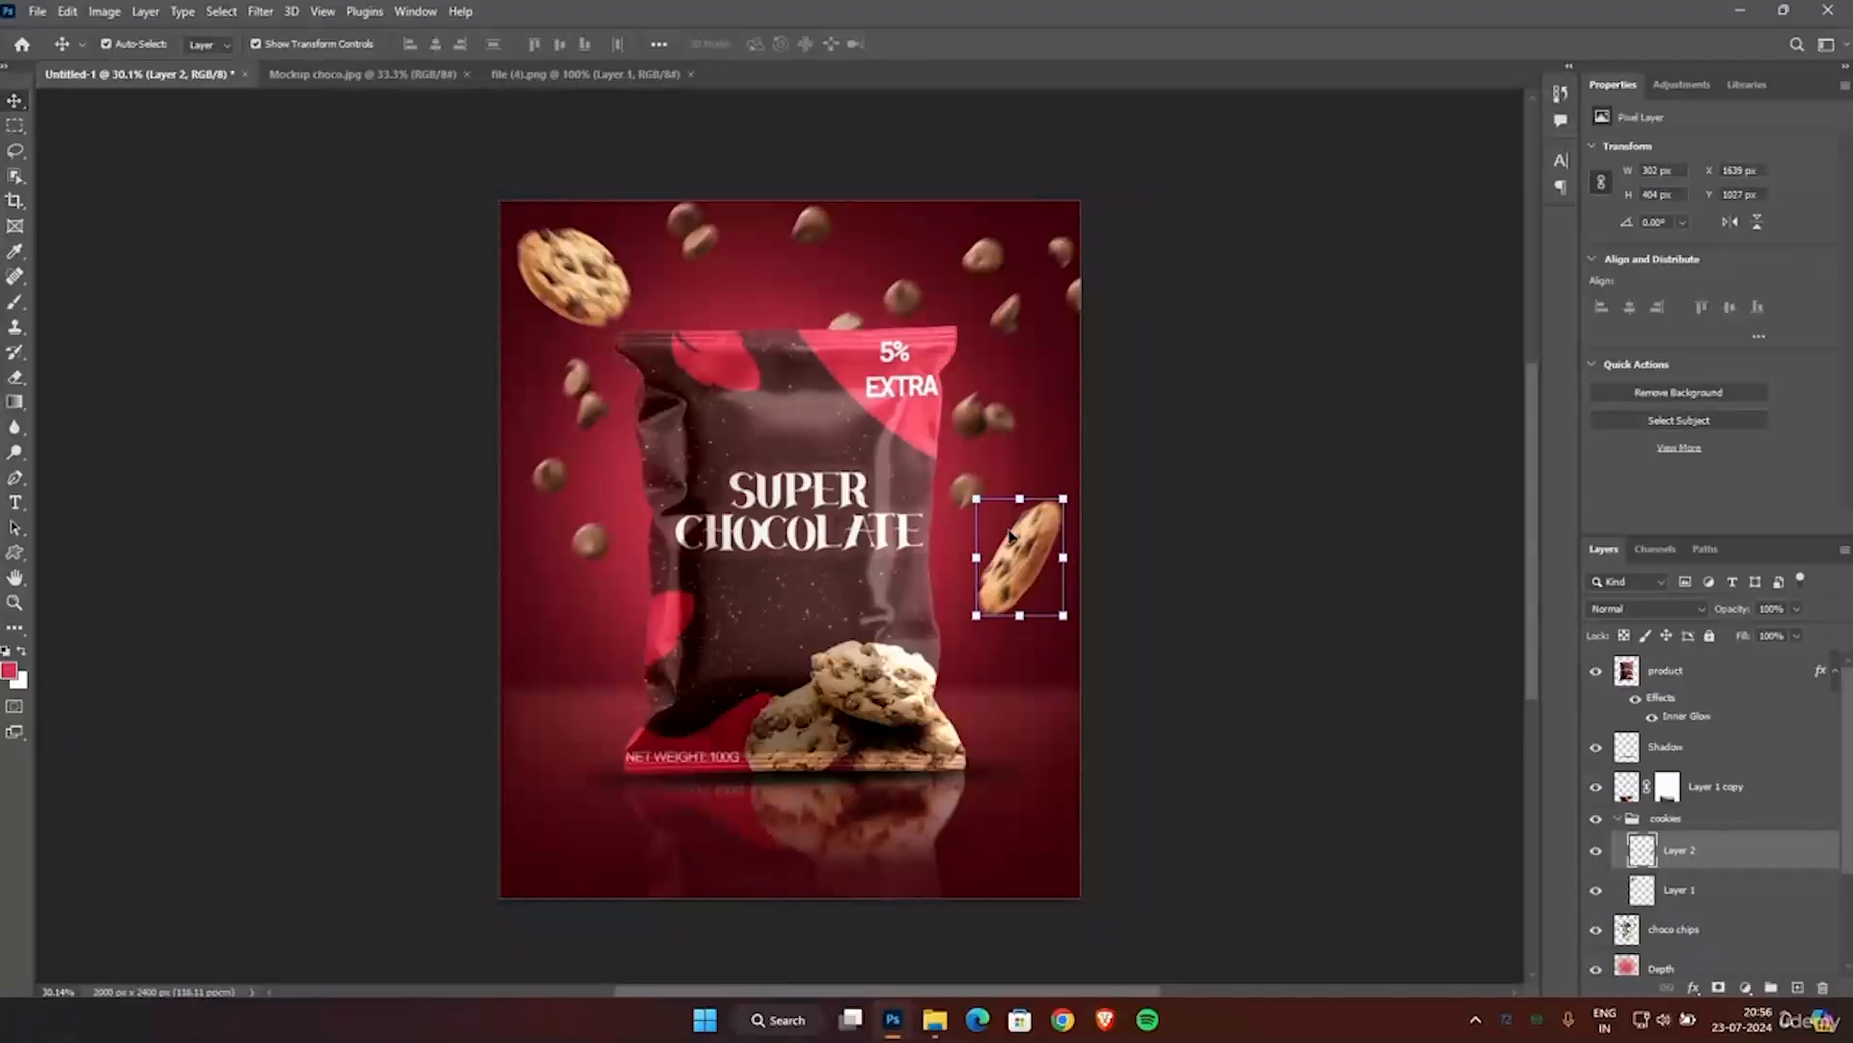
key("Right")
key("Right")
key("Right")
key("Right")
key("Right")
key("Right")
key("Right")
key("Right")
Nudge the choco chips layer slightly down and to the left, to about X 100 px, Y -144 px.
left_click(944, 290)
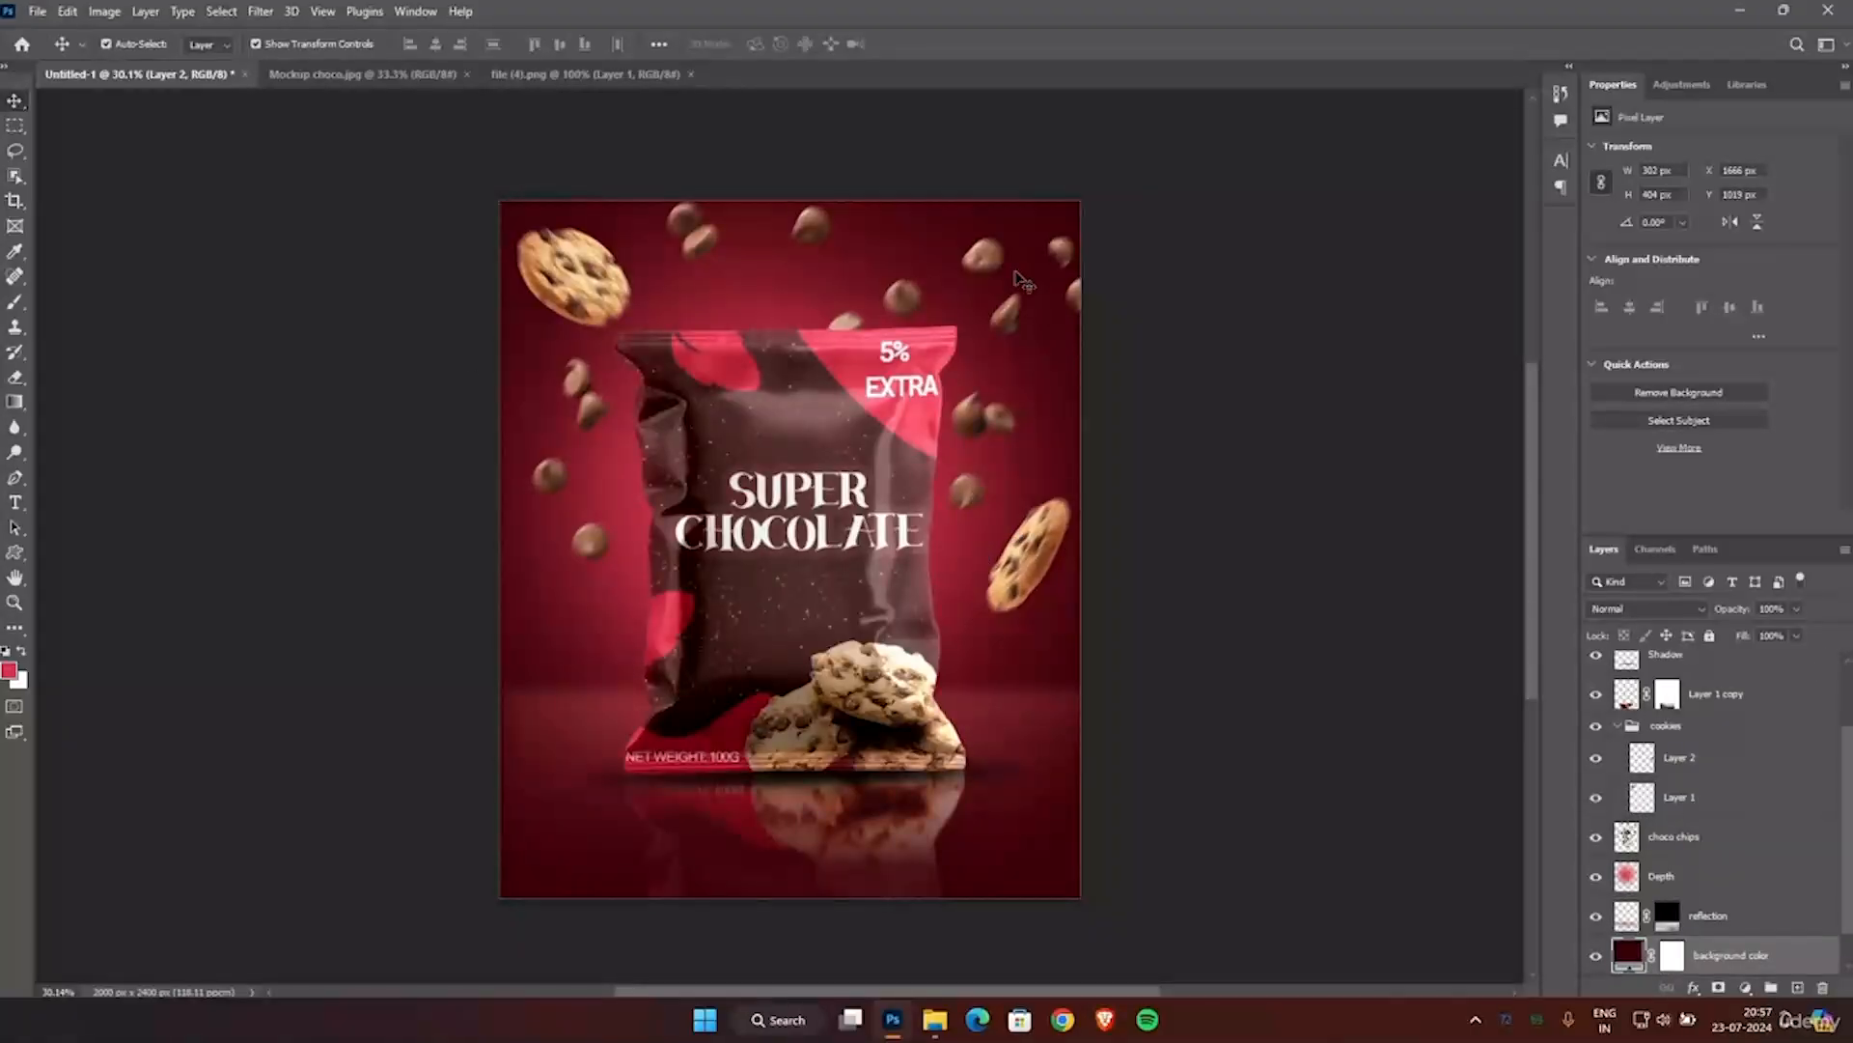
scroll(1724, 774, "down", 2)
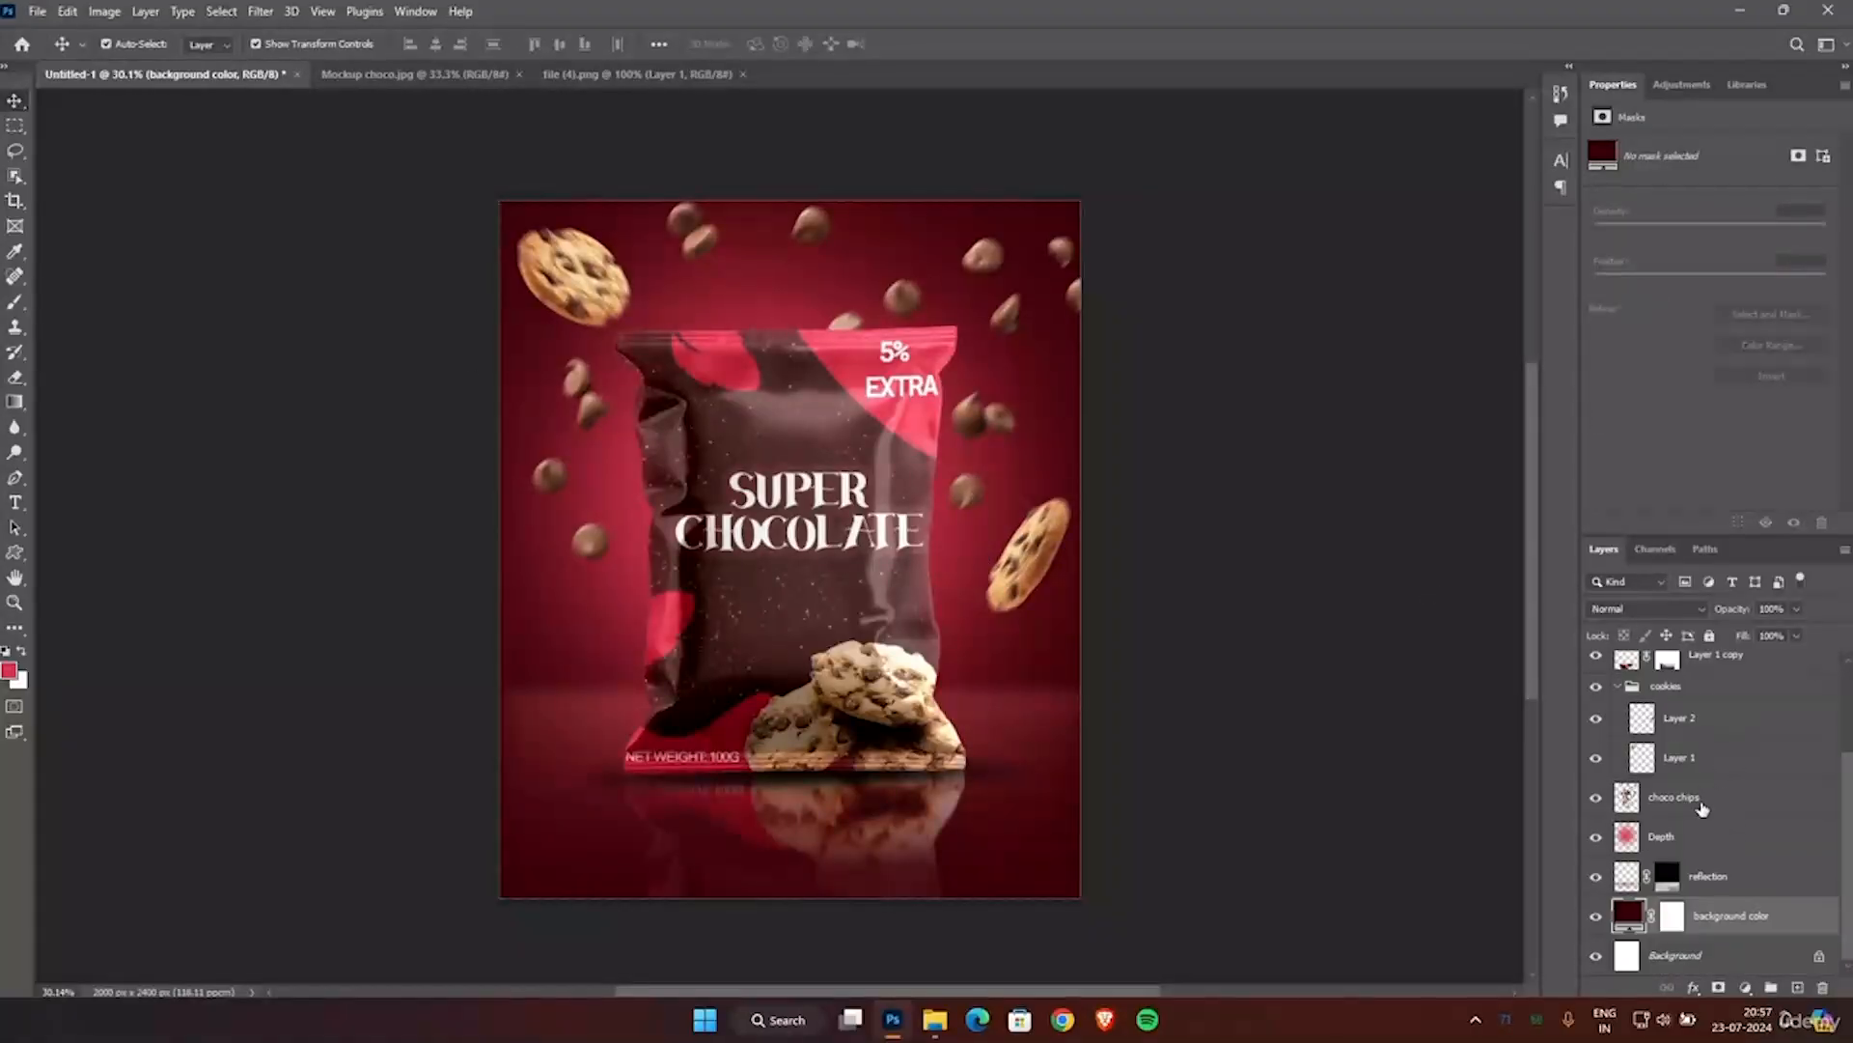
left_click(992, 335)
key("Down")
key("Down")
key("Down")
key("Down")
key("Down")
key("Down")
key("Down")
key("Down")
key("Down")
key("Down")
key("Down")
key("Down")
key("Down")
key("Down")
key("Down")
key("Down")
key("Down")
key("Down")
key("Down")
key("Down")
key("Left")
key("Left")
key("Left")
key("Left")
key("Left")
key("Left")
key("Left")
key("Left")
key("Left")
key("Left")
key("Left")
key("Left")
key("Left")
key("Left")
key("Left")
key("Left")
key("Left")
key("Left")
key("Left")
key("Left")
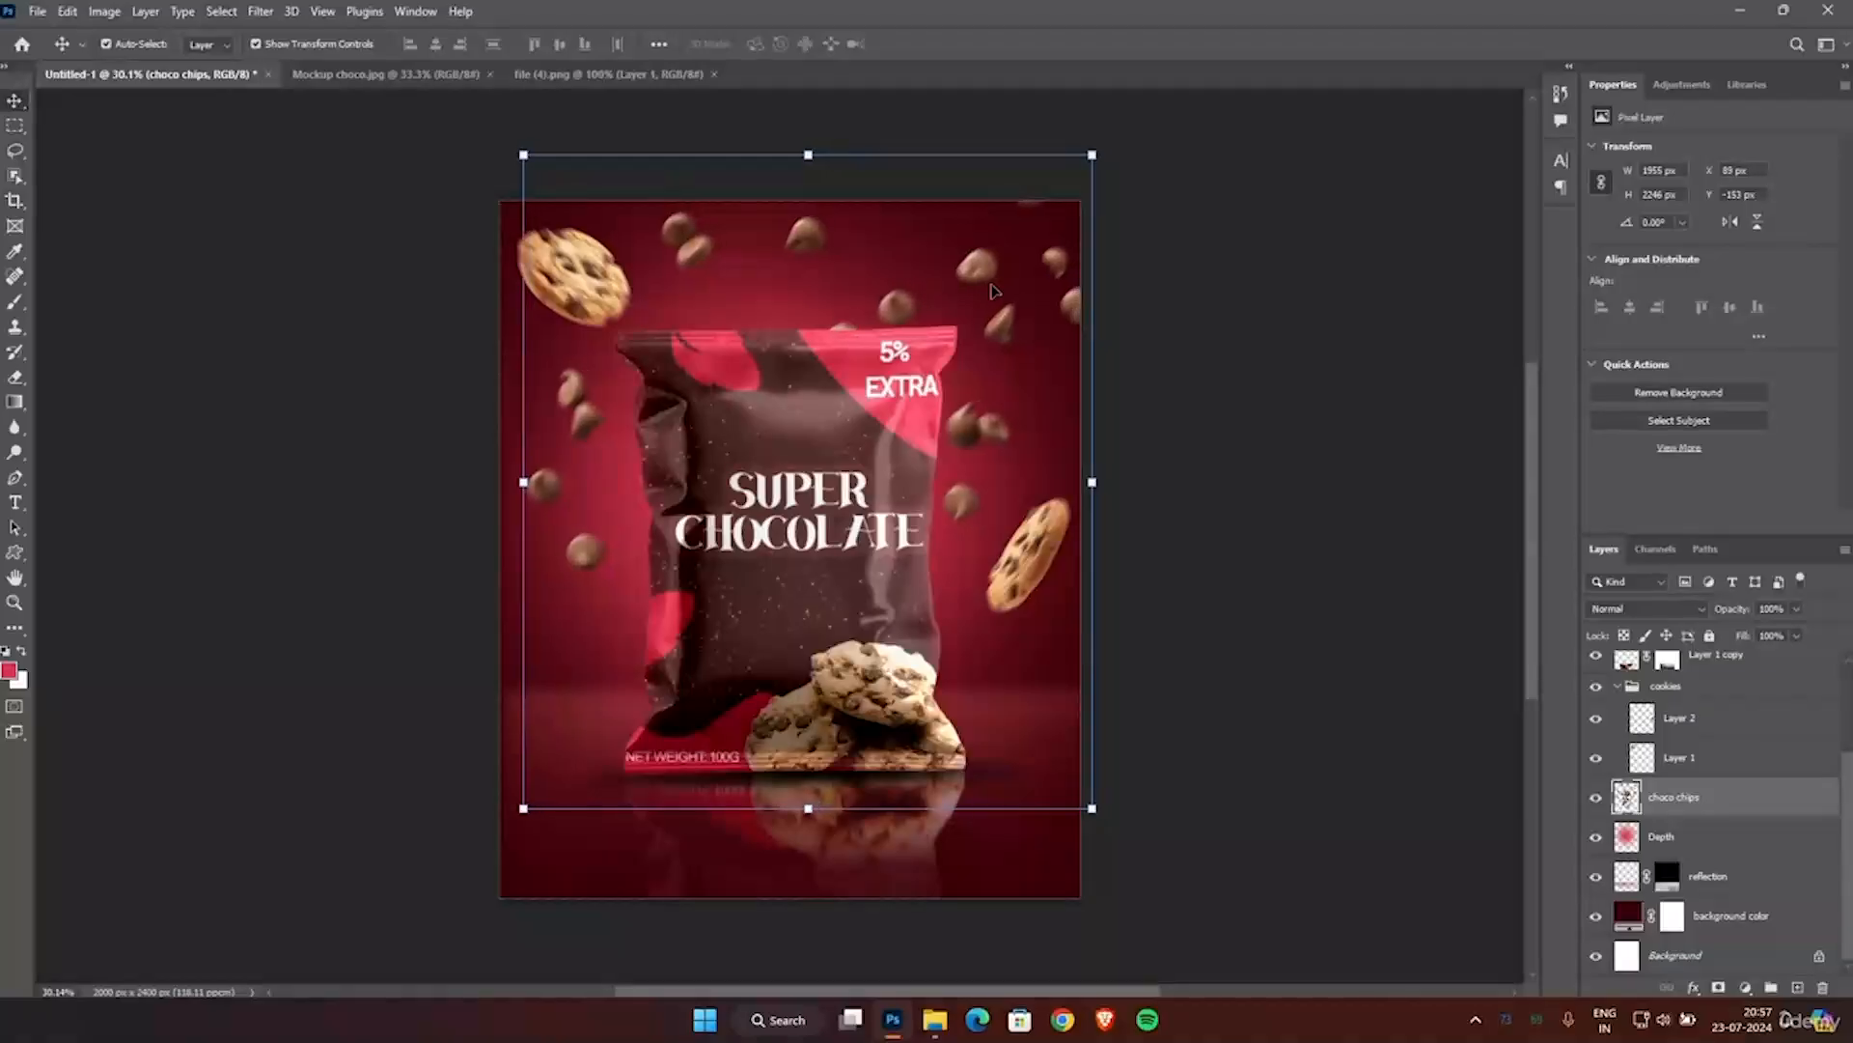
key("Right")
key("Right")
key("Right")
key("Right")
key("Right")
key("Right")
key("Right")
key("Right")
key("Right")
key("Right")
key("Right")
key("Right")
key("Right")
key("Right")
key("Right")
key("Right")
key("Right")
key("Right")
key("Right")
key("Right")
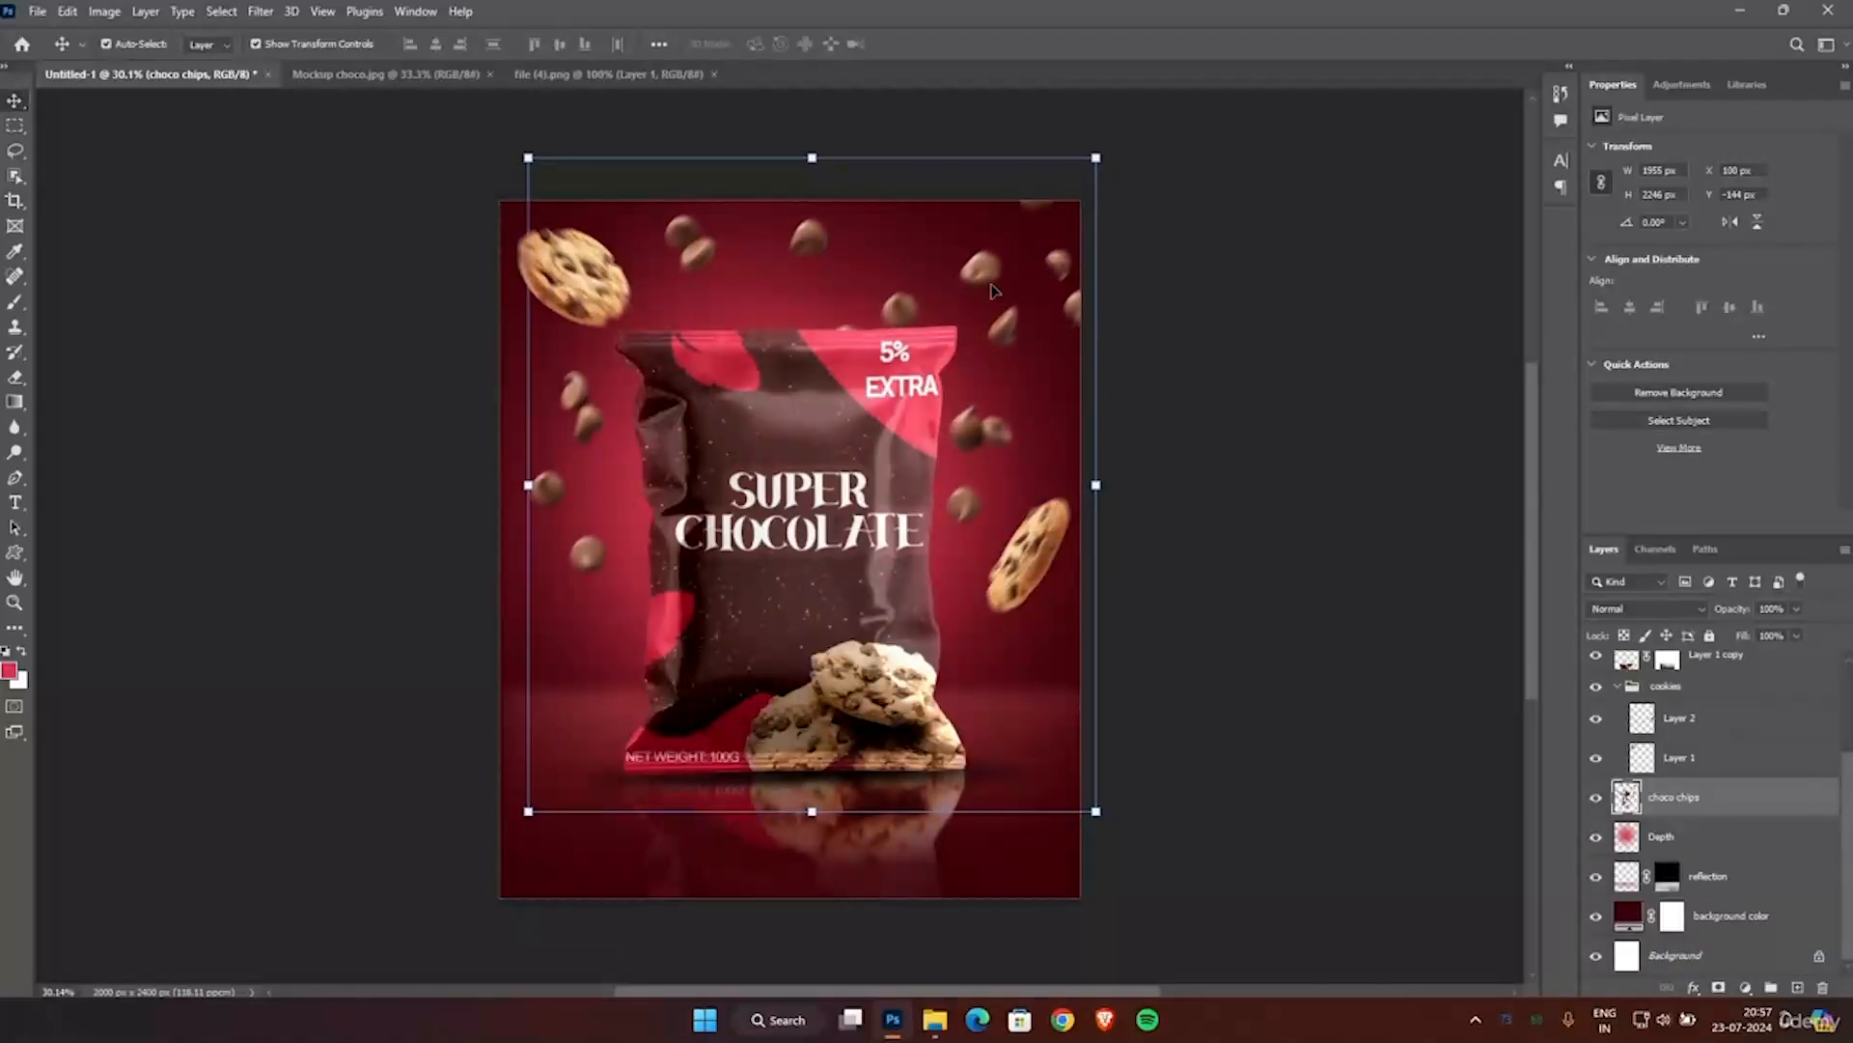
left_click(1272, 369)
Add a Brightness/Contrast adjustment layer above all layers with brightness 58 and contrast 35.
scroll(1260, 372, "down", 2)
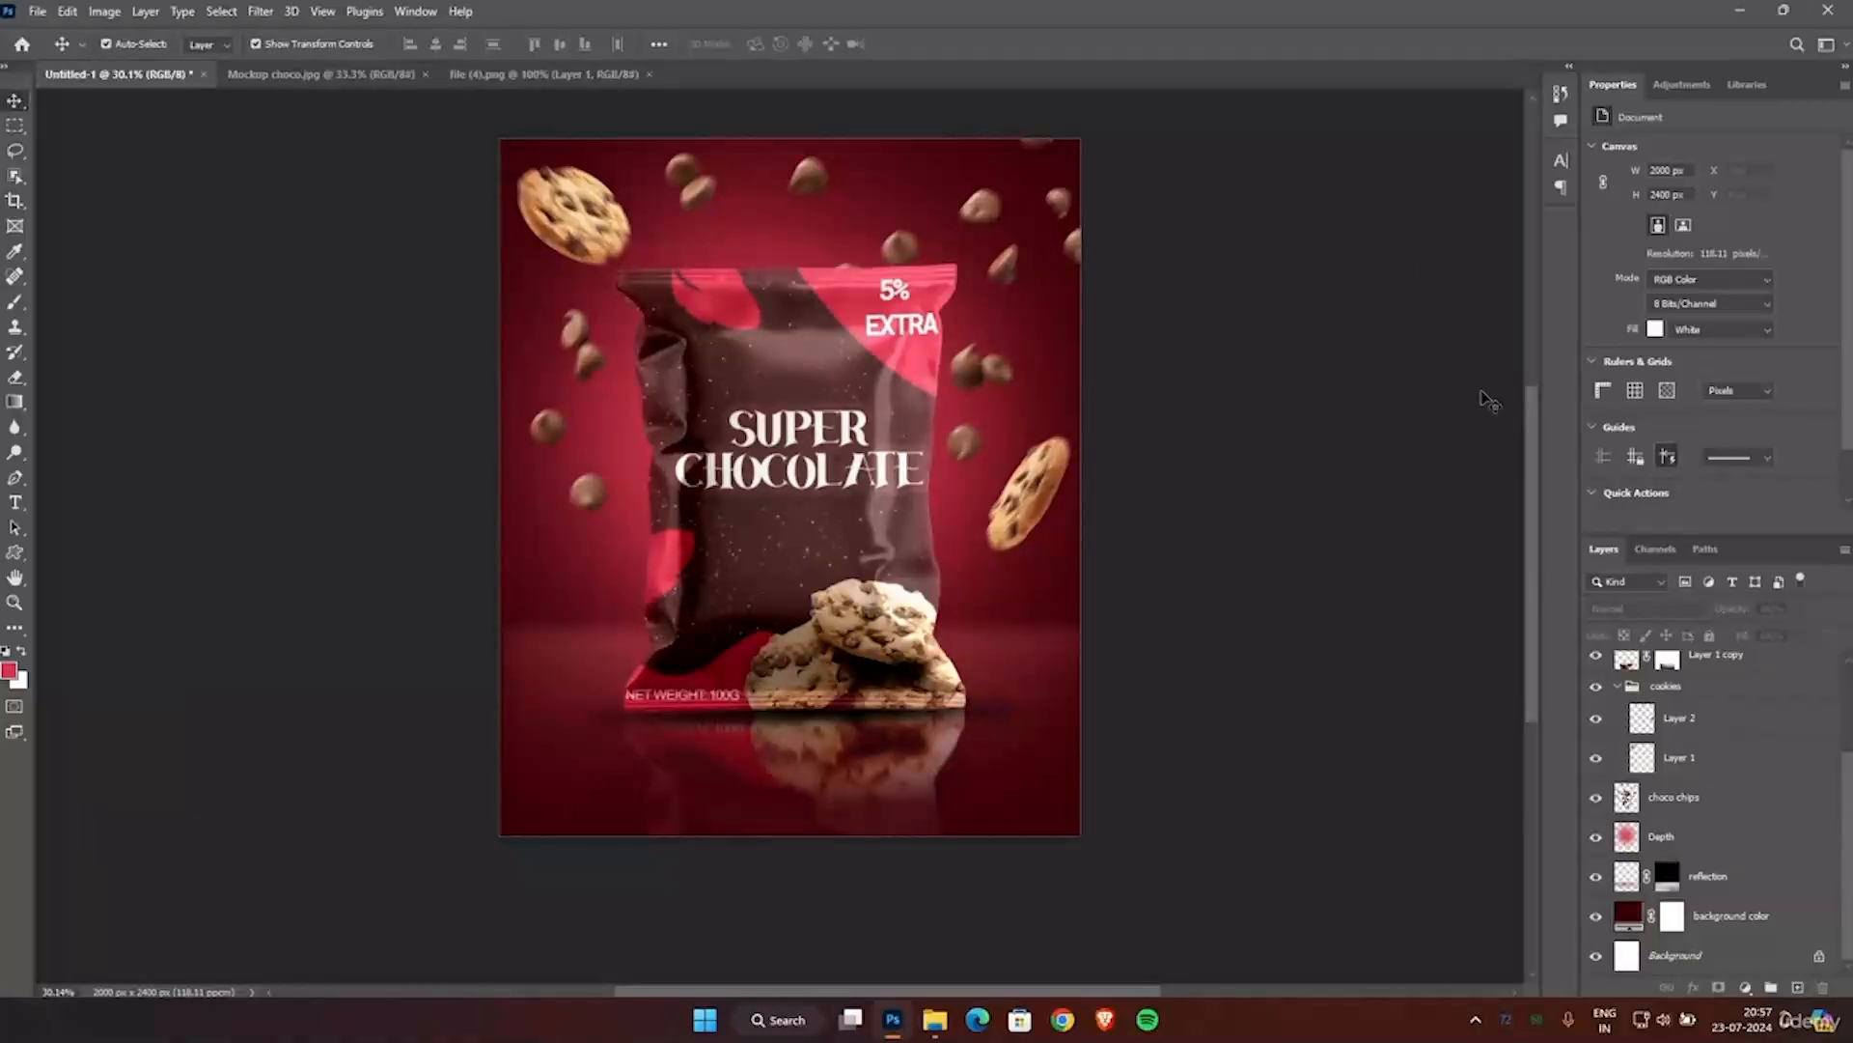
left_click(1676, 89)
left_click(1628, 121)
left_click_drag(1705, 199, 1745, 221)
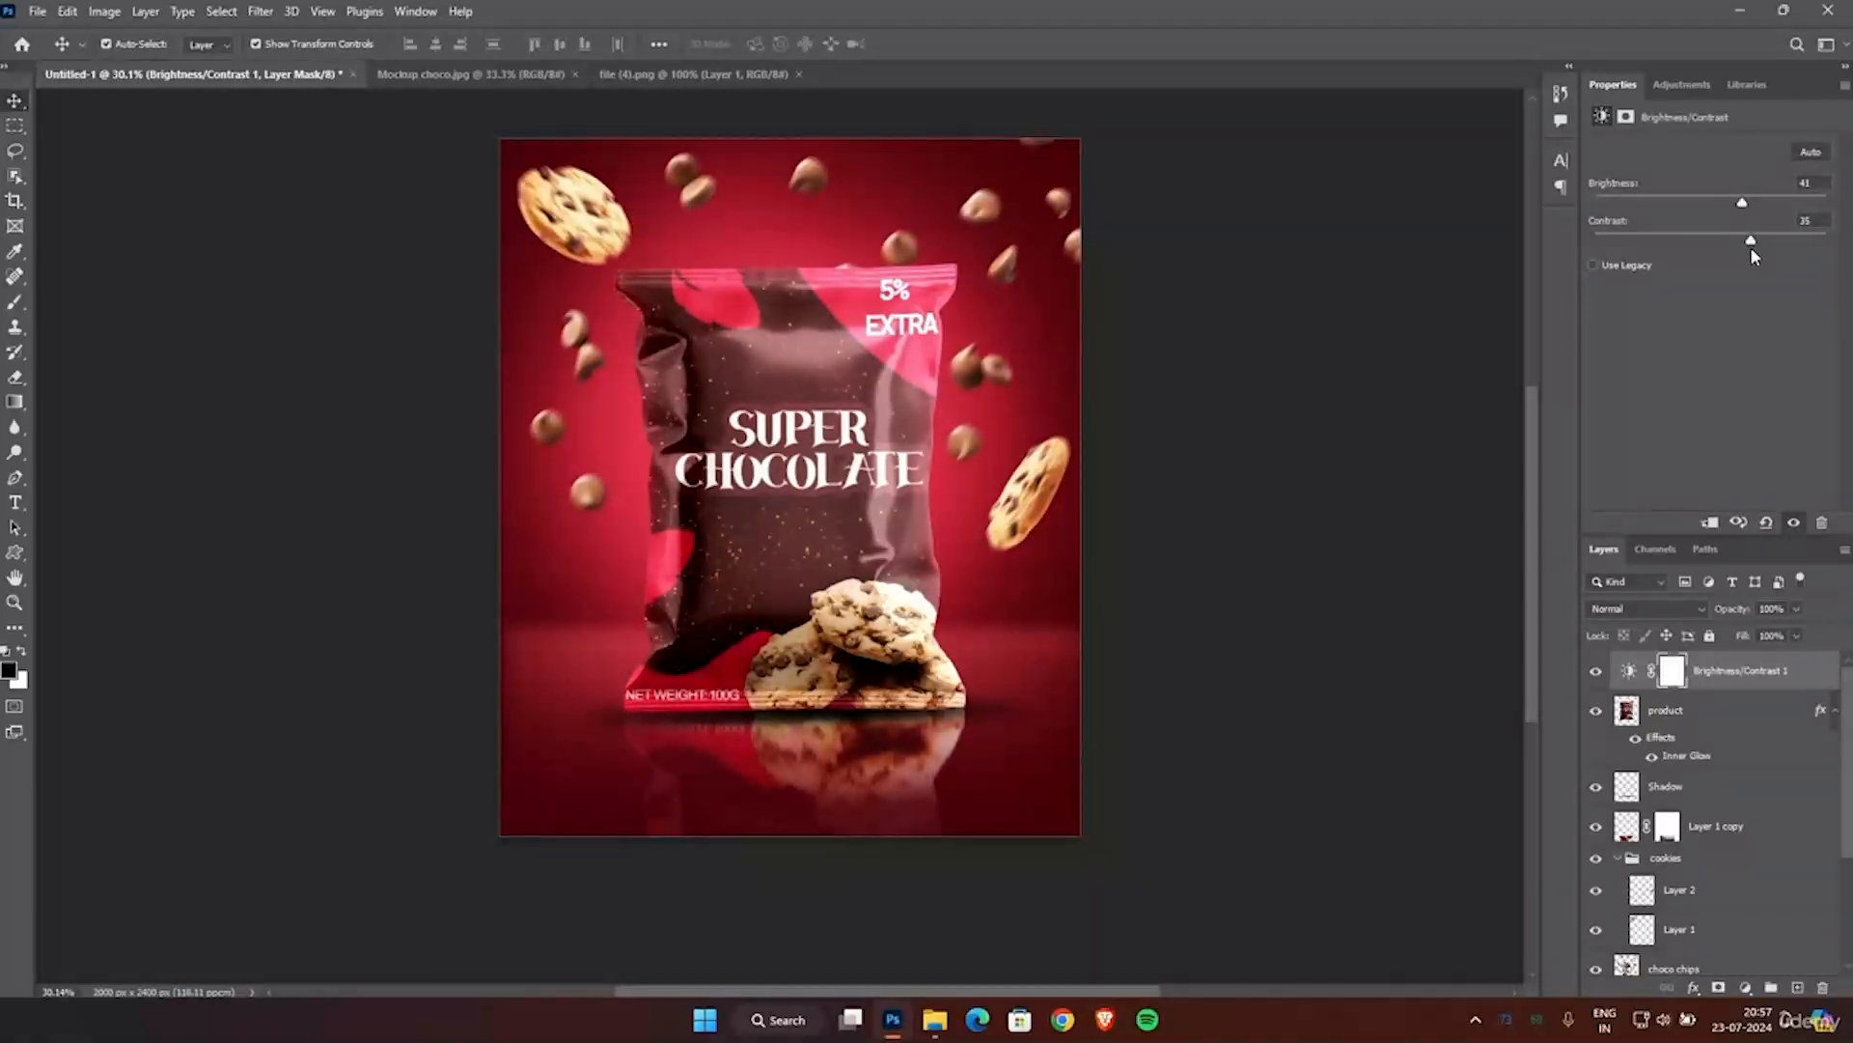
left_click_drag(1749, 208, 1760, 210)
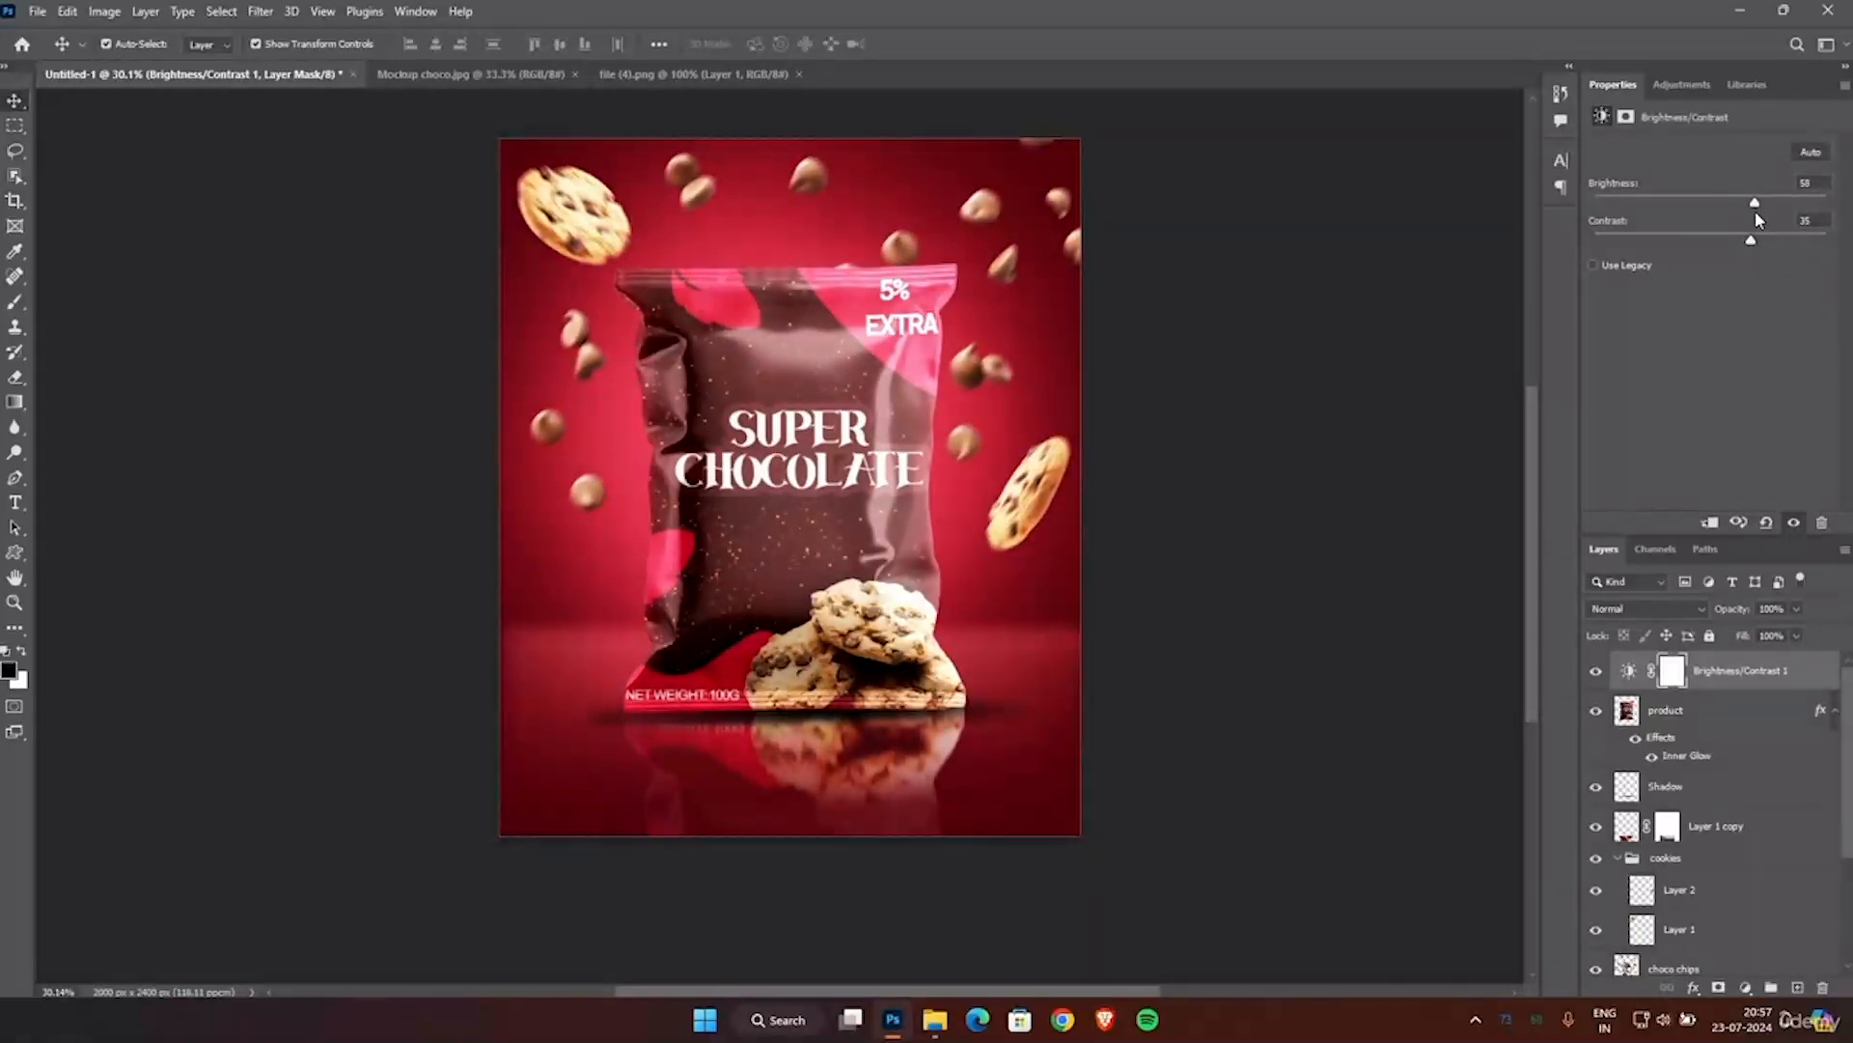
left_click(1212, 393)
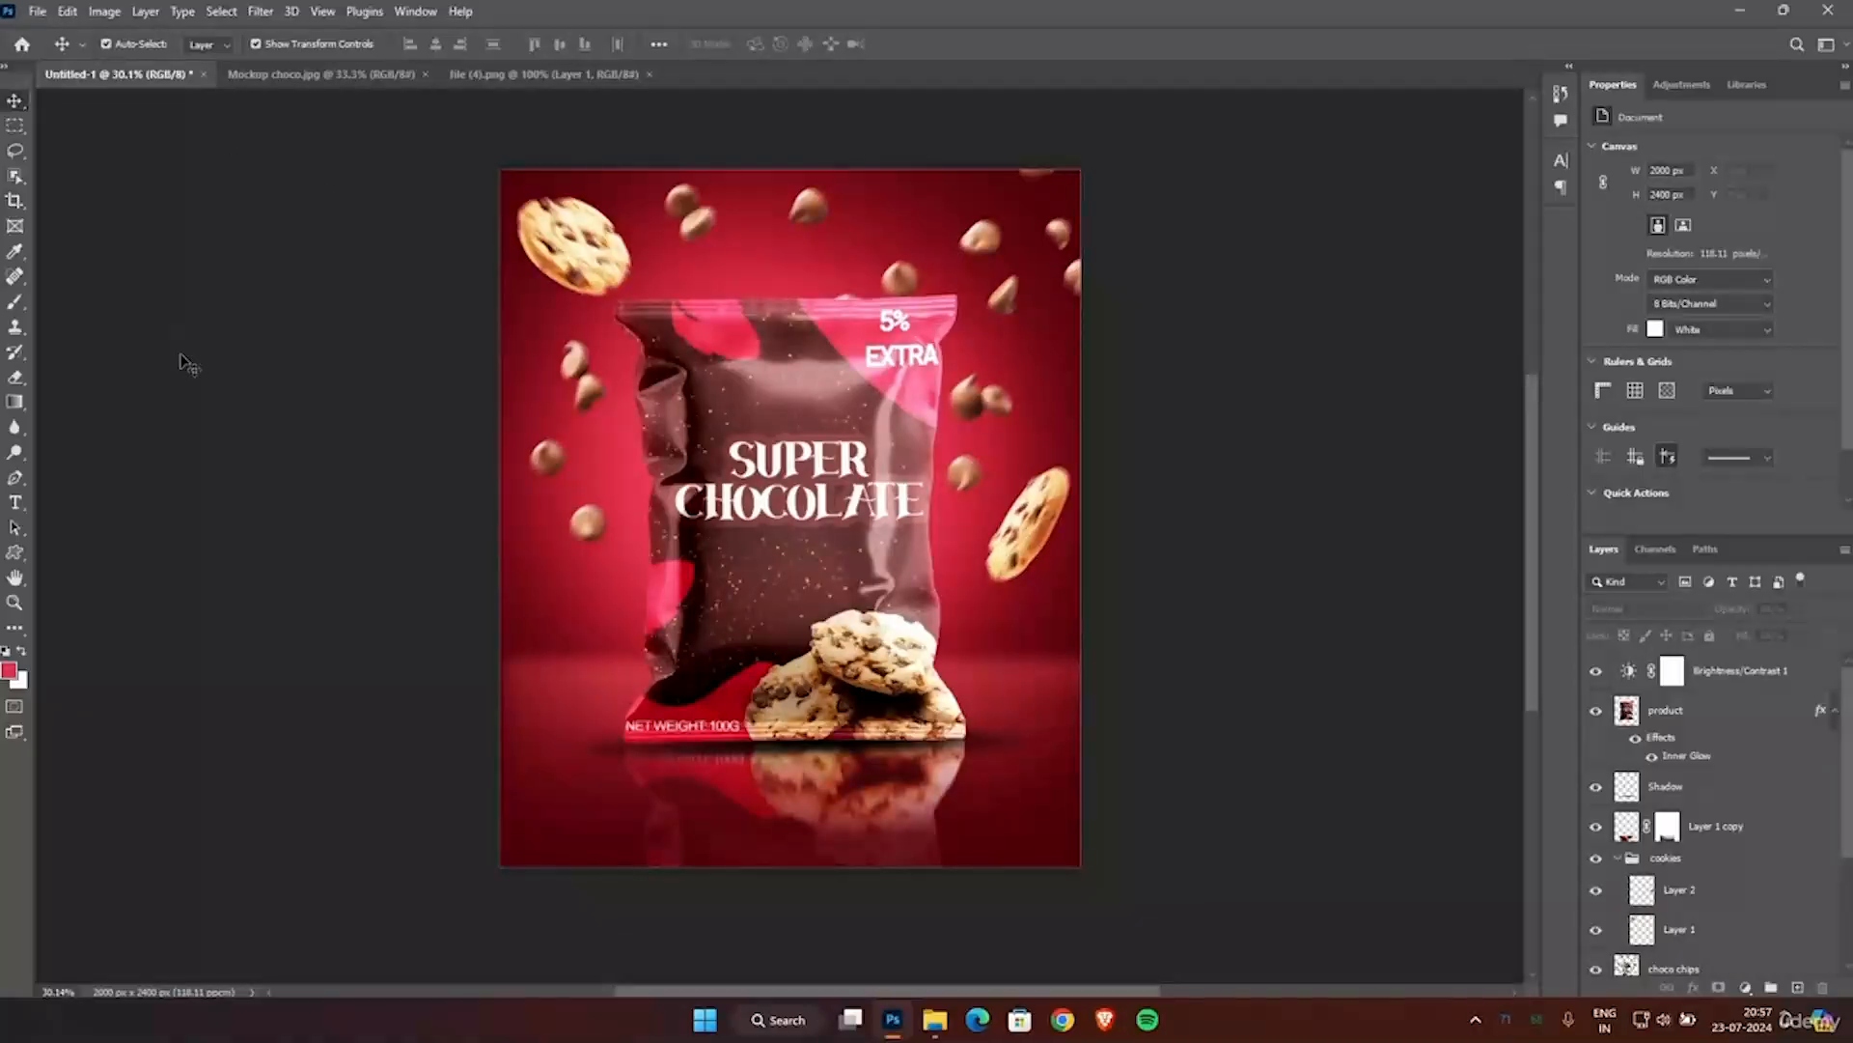
Save the poster as a "cookie design" Photoshop file in the TEMP folder on Local Disk (E:).
key("ctrl+s")
left_click(760, 551)
left_click(1043, 507)
double_click(254, 421)
type("cook")
key("Down")
key("Down")
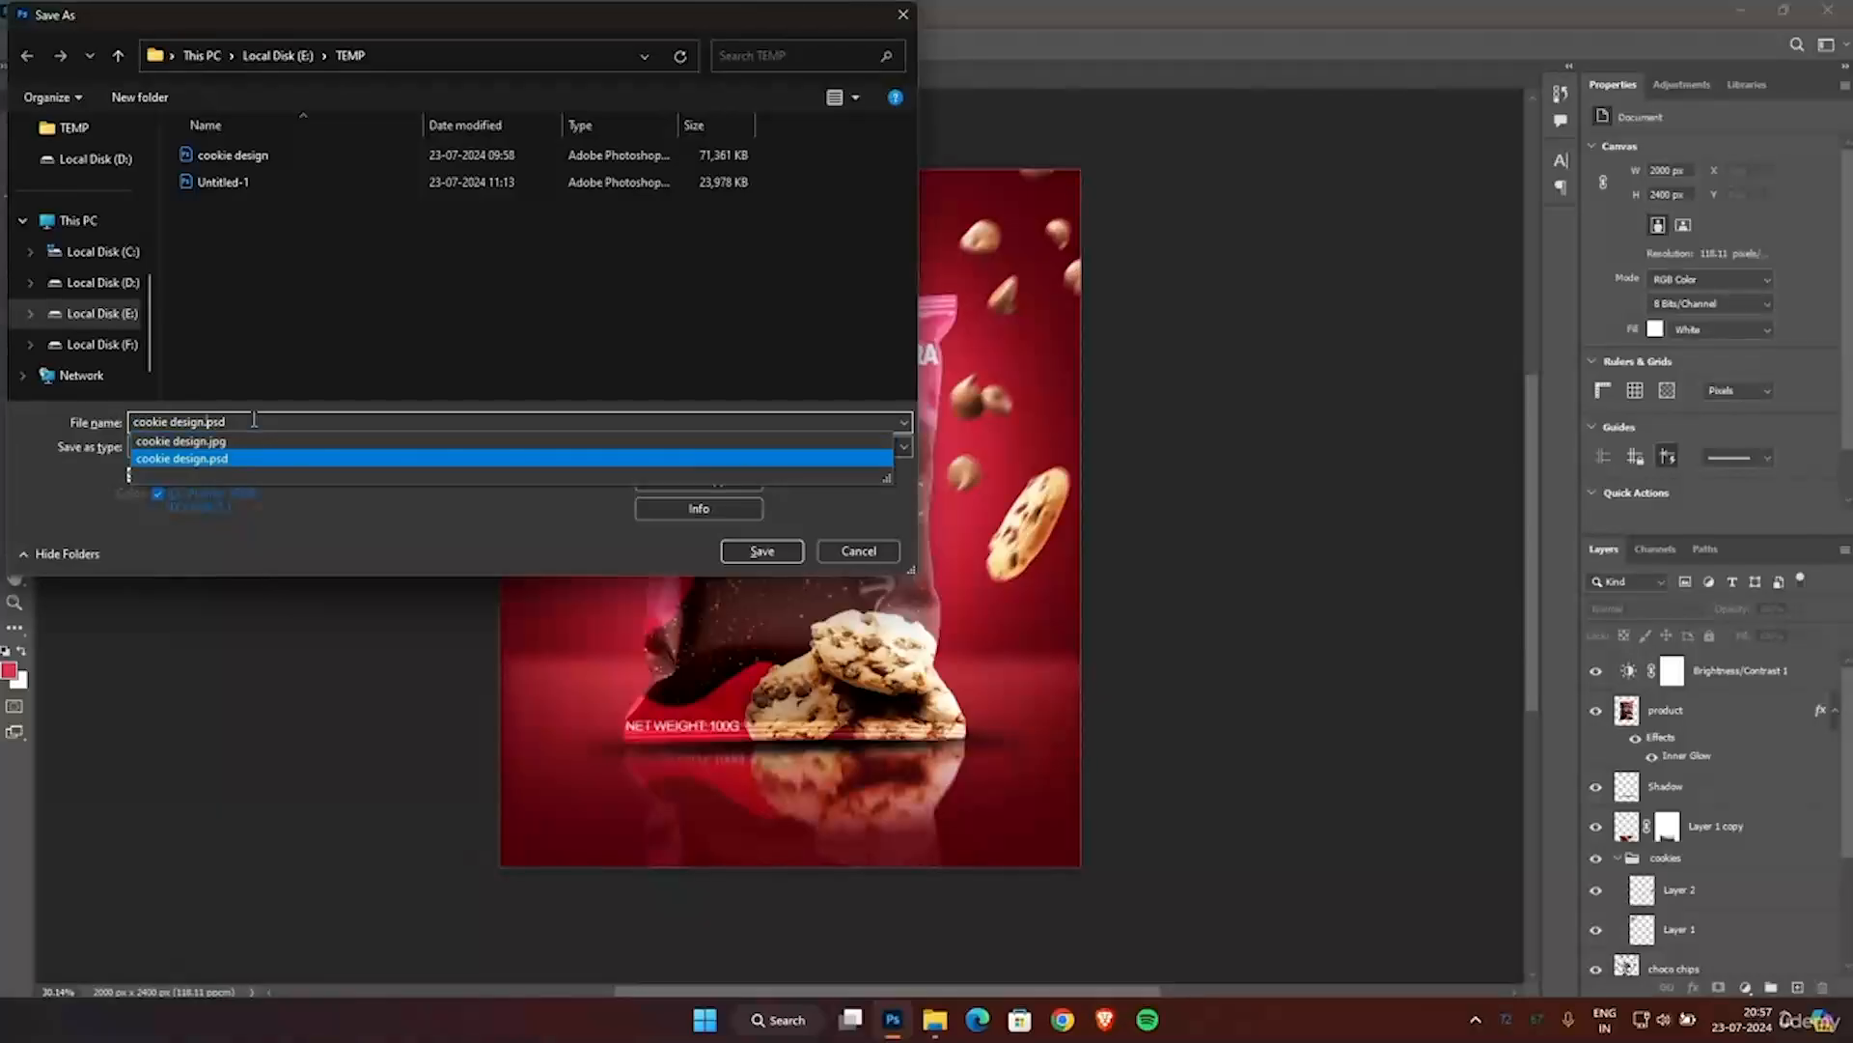
key("Return")
key("Return")
Export the finished poster as a JPG image named "cookie design2.jpg".
left_click(37, 11)
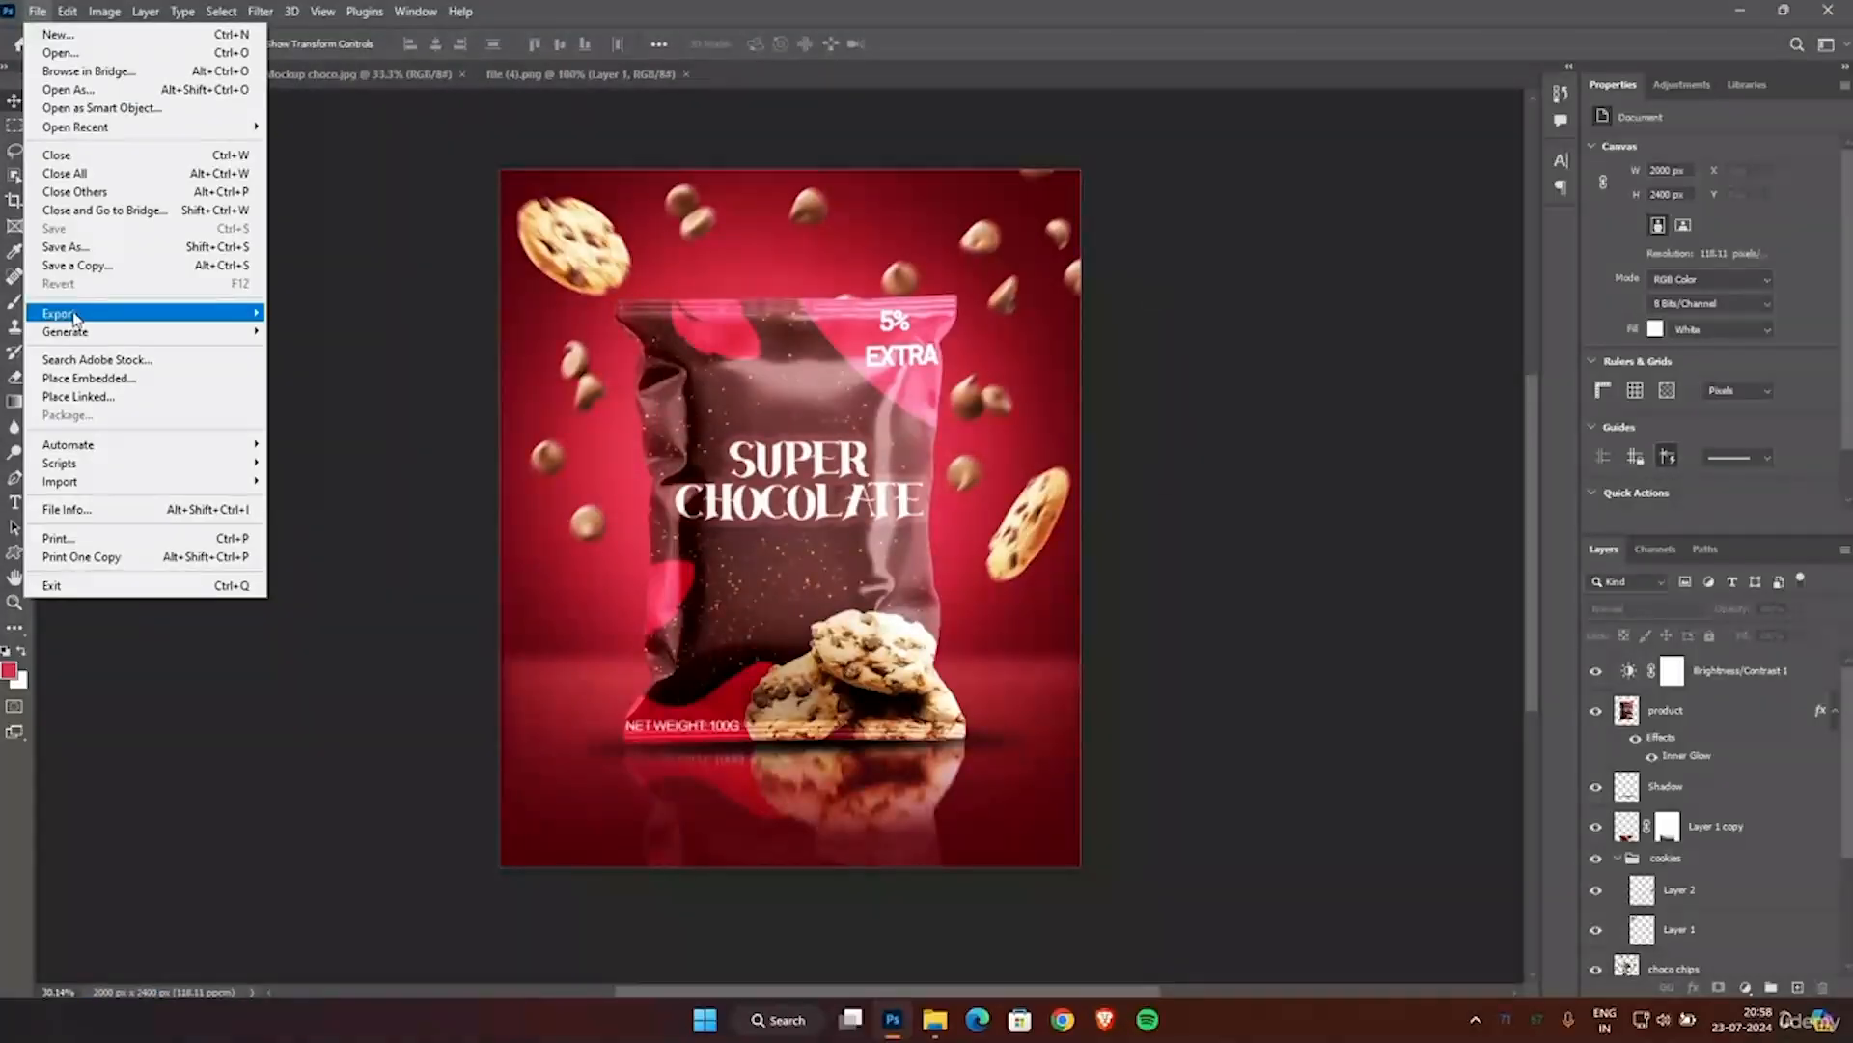
mouse_move(145, 310)
left_click(397, 312)
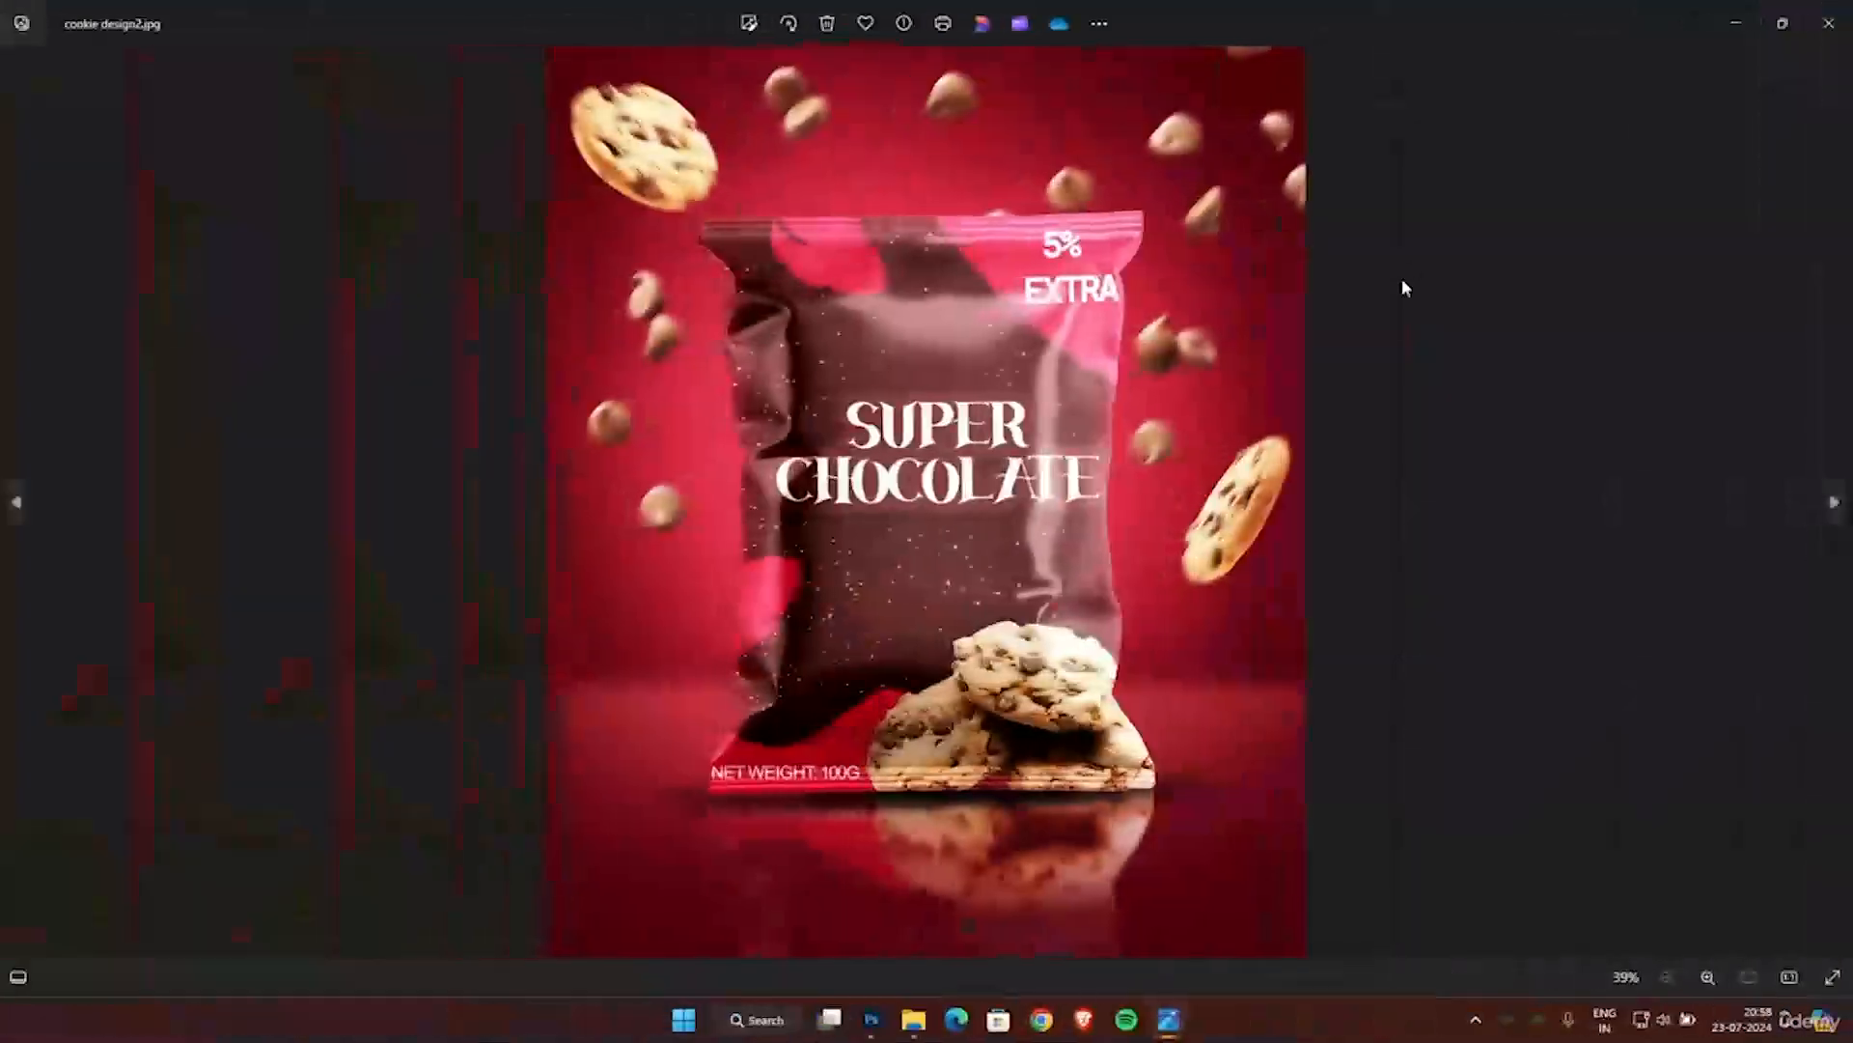